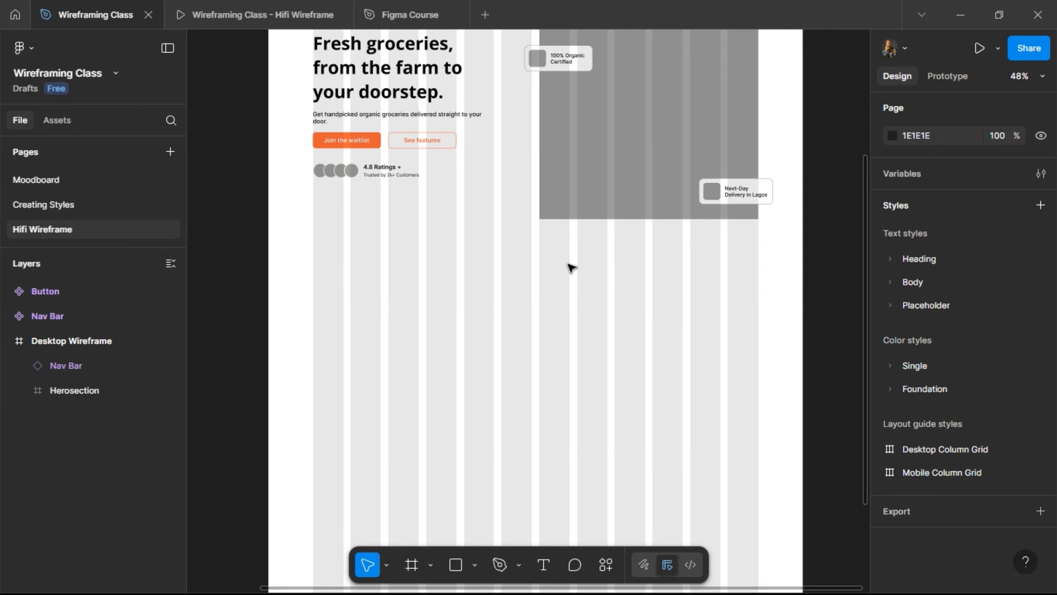
- Draw a 1440 × 248 frame directly below the hero section, snug against it
{"action": "key", "text": "f"}
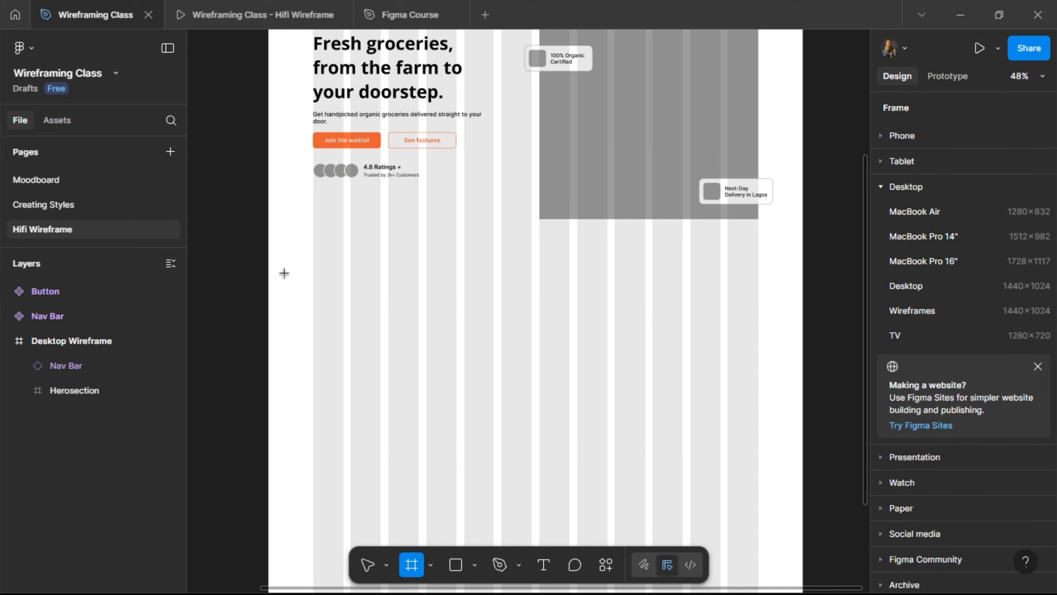
{"action": "left_click_drag", "start_coordinate": [277, 267], "coordinate": [802, 358]}
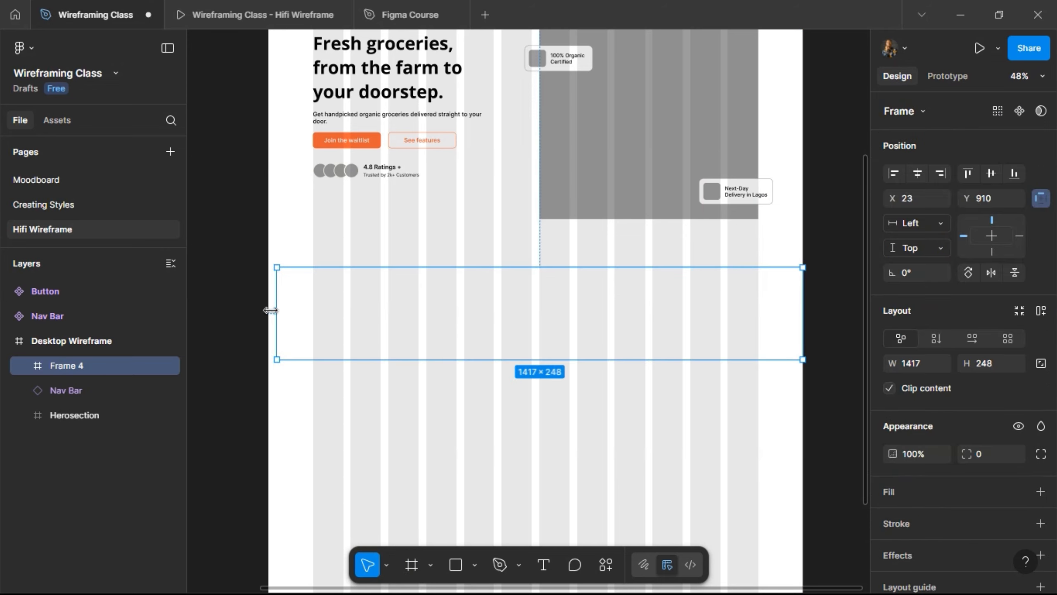
{"action": "left_click_drag", "start_coordinate": [271, 308], "coordinate": [267, 310]}
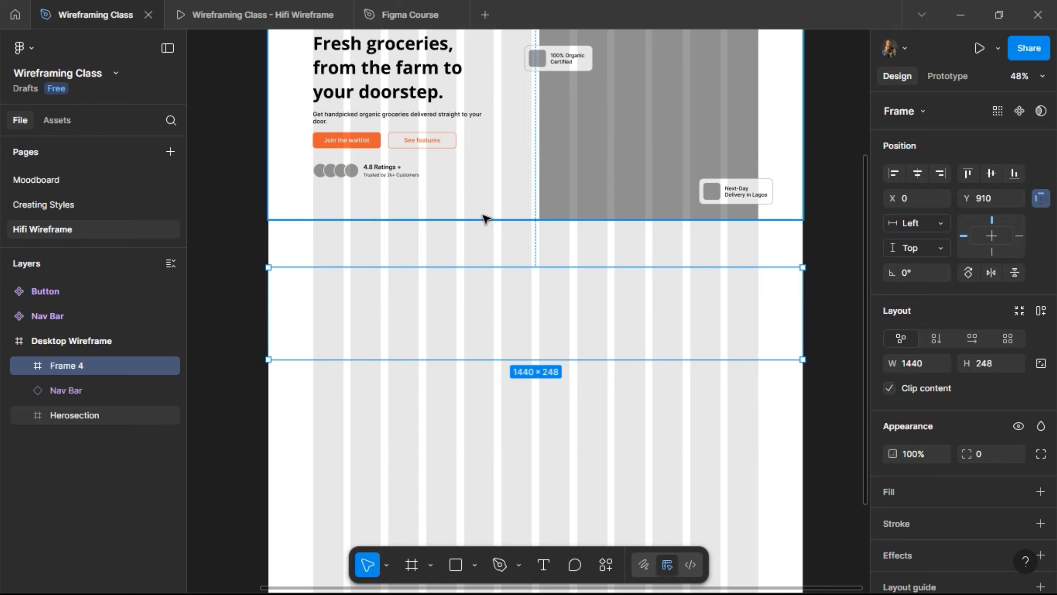
{"action": "key", "text": "shift+Up"}
{"action": "key", "text": "shift+Up"}
{"action": "key", "text": "shift+Up"}
{"action": "key", "text": "shift+Up"}
{"action": "key", "text": "shift+Up"}
{"action": "key", "text": "shift+Up"}
{"action": "key", "text": "shift+Up"}
{"action": "key", "text": "shift+Up"}
{"action": "key", "text": "shift+Up"}
{"action": "key", "text": "shift+Up"}
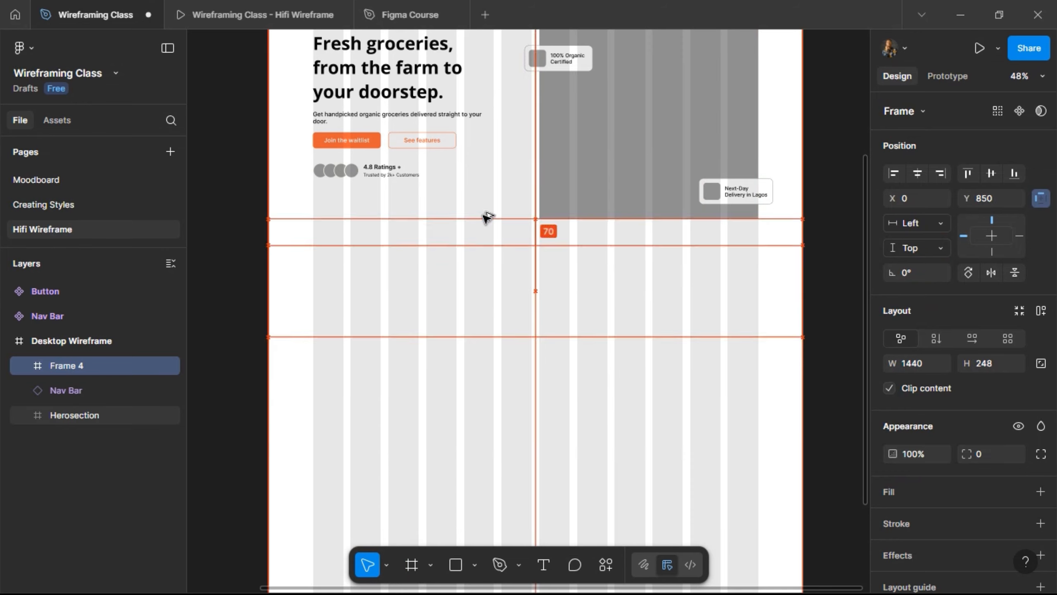
{"action": "key", "text": "shift+Up"}
{"action": "key", "text": "shift+Up"}
{"action": "key", "text": "shift+Up"}
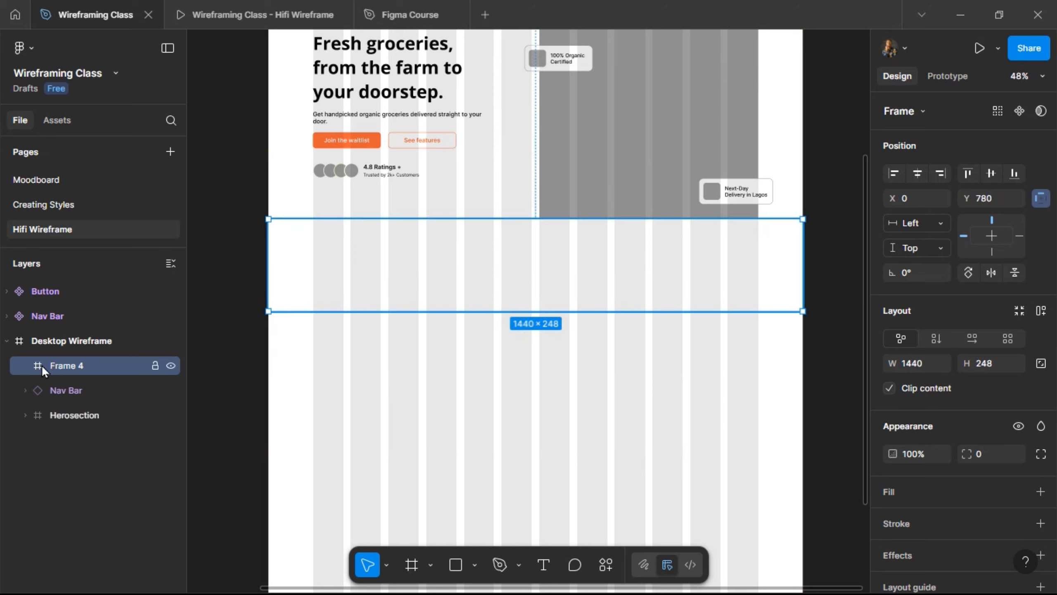
- Rename the frame 'Featured Product' and place it between Nav Bar and Herosection in the layers
{"action": "double_click", "coordinate": [66, 366]}
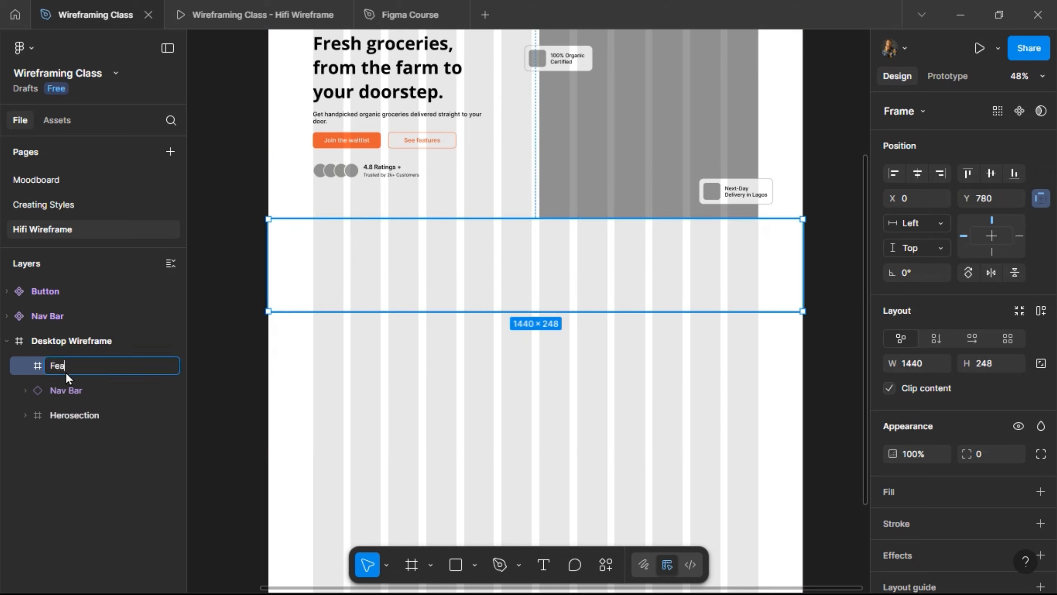
{"action": "type", "text": "Featured Product"}
{"action": "key", "text": "Return"}
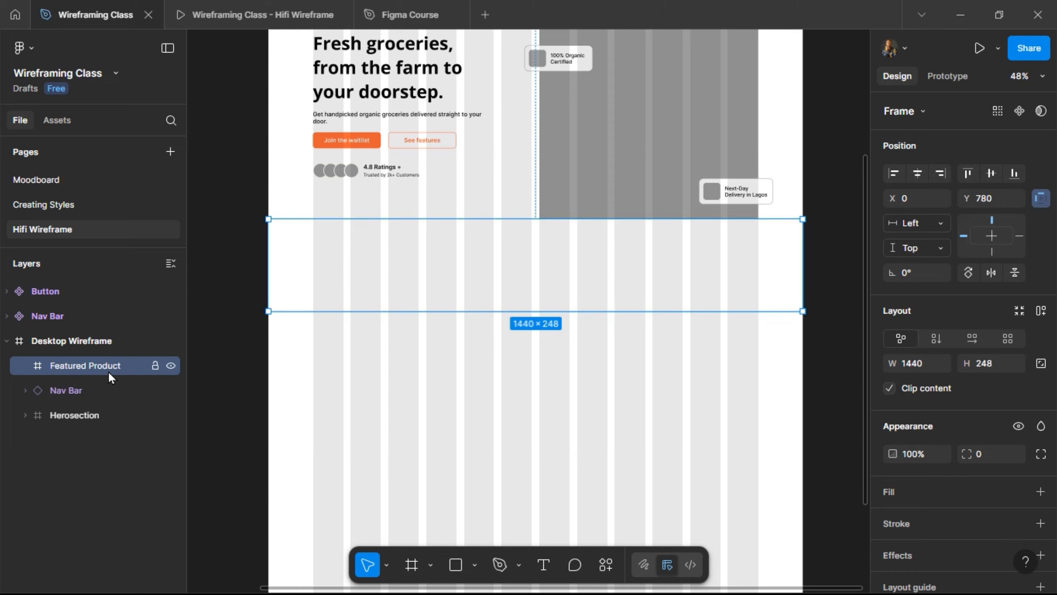
{"action": "left_click_drag", "start_coordinate": [109, 371], "coordinate": [111, 402]}
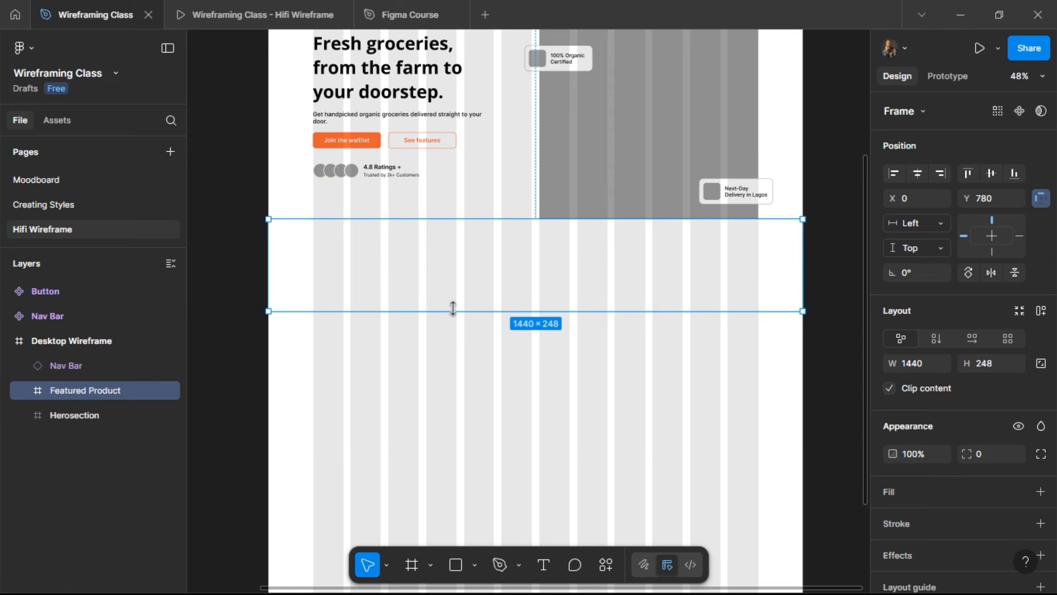
- Stretch Featured Product to 534 tall and move Herosection above it in the layer order
{"action": "left_click_drag", "start_coordinate": [453, 308], "coordinate": [465, 409]}
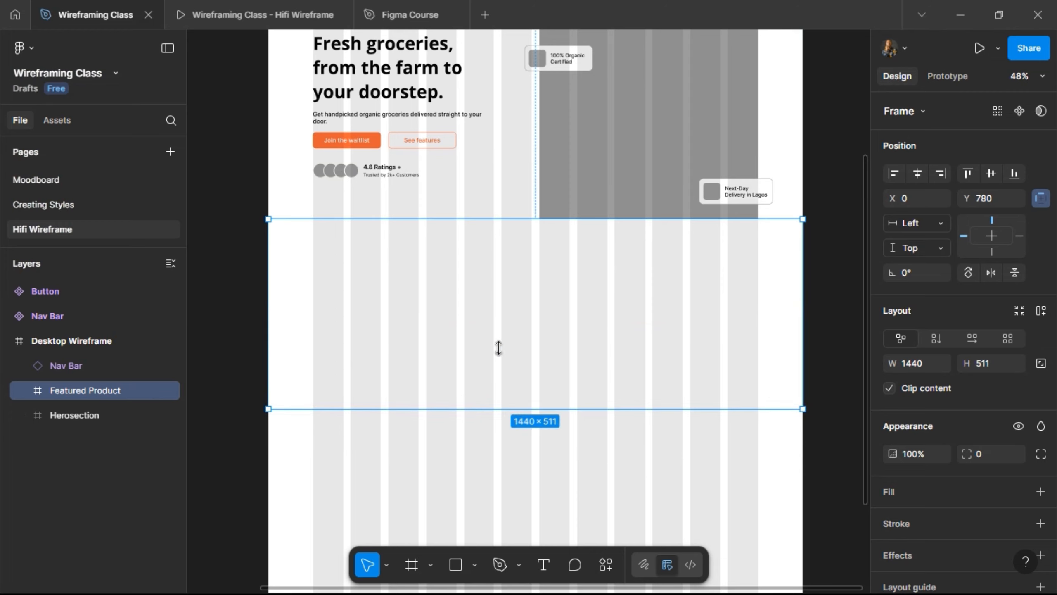
{"action": "mouse_move", "coordinate": [499, 410]}
{"action": "left_mouse_down"}
{"action": "mouse_move", "coordinate": [505, 427]}
{"action": "mouse_move", "coordinate": [505, 417]}
{"action": "left_mouse_up"}
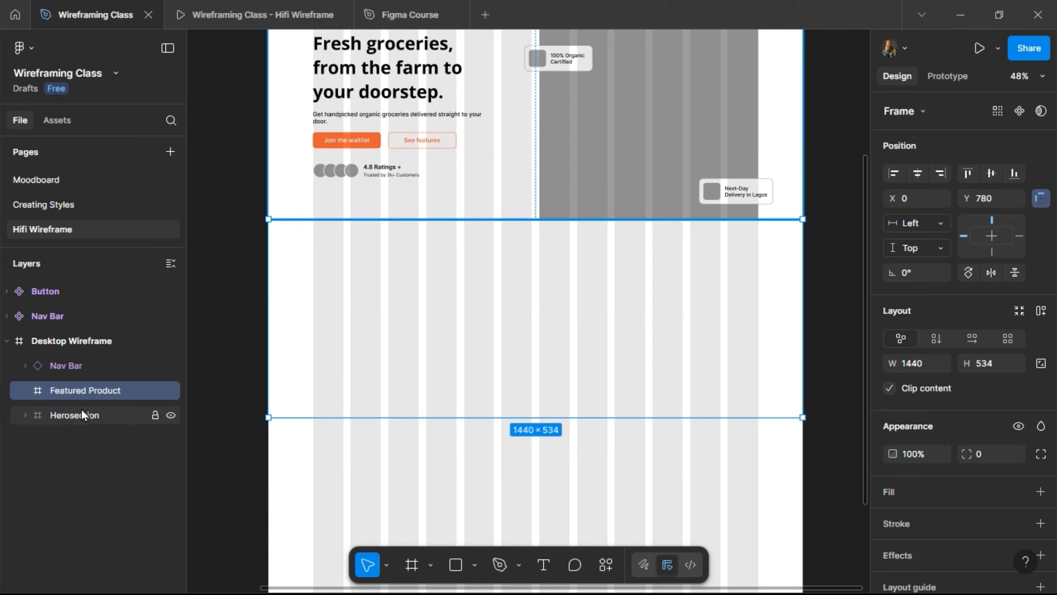
{"action": "left_click_drag", "start_coordinate": [73, 414], "coordinate": [82, 393]}
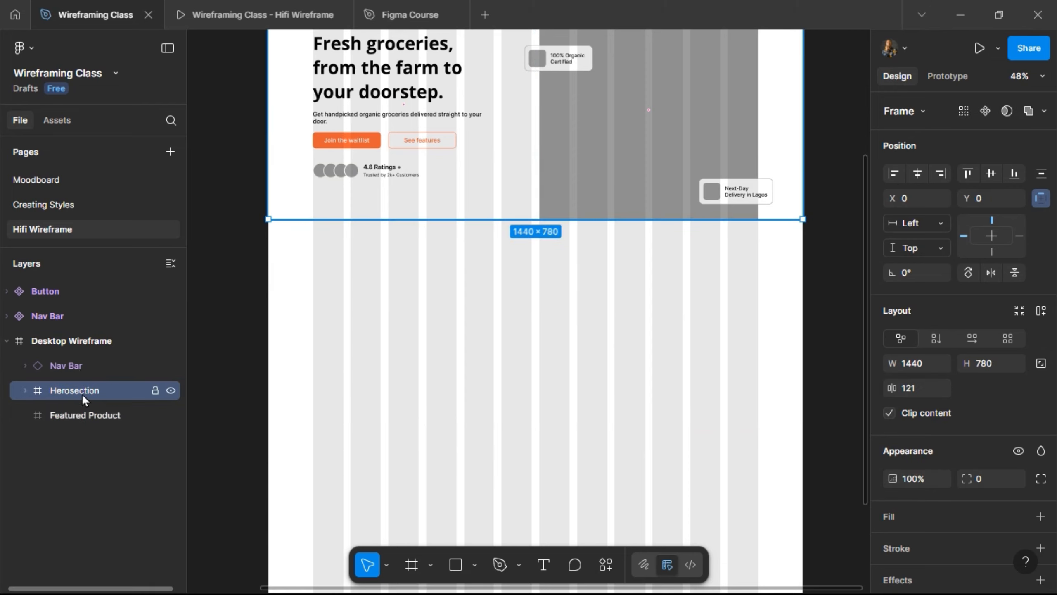
{"action": "left_click", "coordinate": [74, 414]}
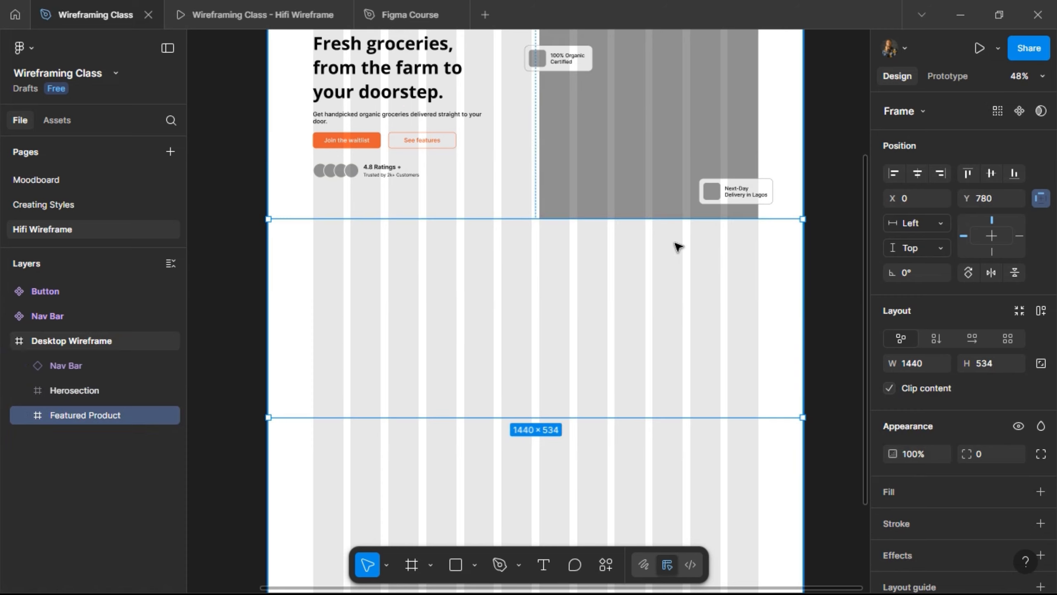
{"action": "scroll", "coordinate": [677, 245], "scroll_direction": "up", "scroll_amount": 2}
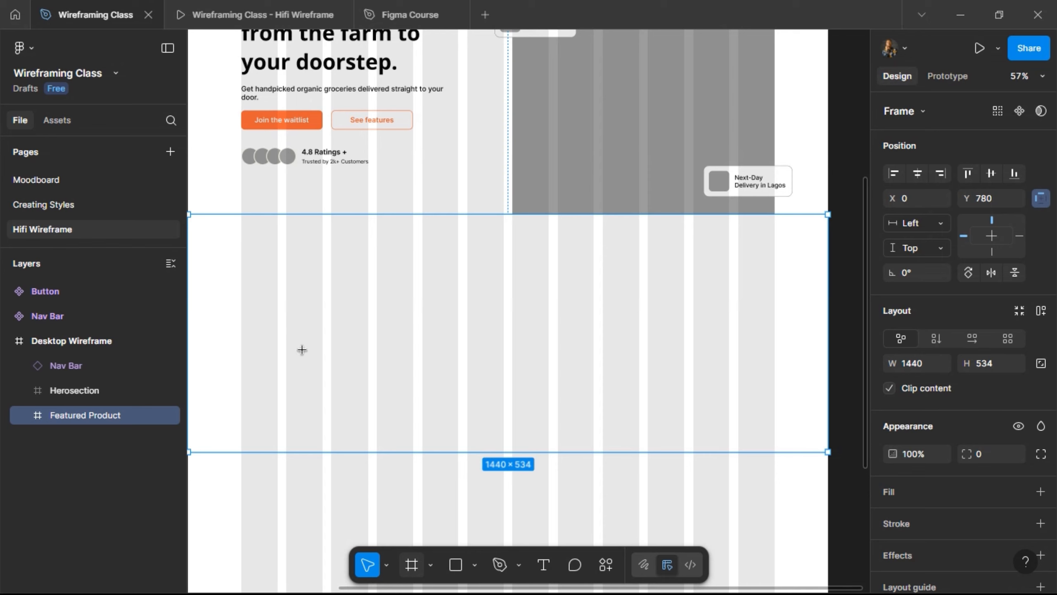
- Draw a 1202 × 321 inner frame inside Featured Product and fill it with the Single/Grey style
{"action": "key", "text": "f"}
{"action": "mouse_move", "coordinate": [241, 261]}
{"action": "left_mouse_down"}
{"action": "mouse_move", "coordinate": [683, 315]}
{"action": "mouse_move", "coordinate": [764, 346]}
{"action": "mouse_move", "coordinate": [775, 404]}
{"action": "left_mouse_up"}
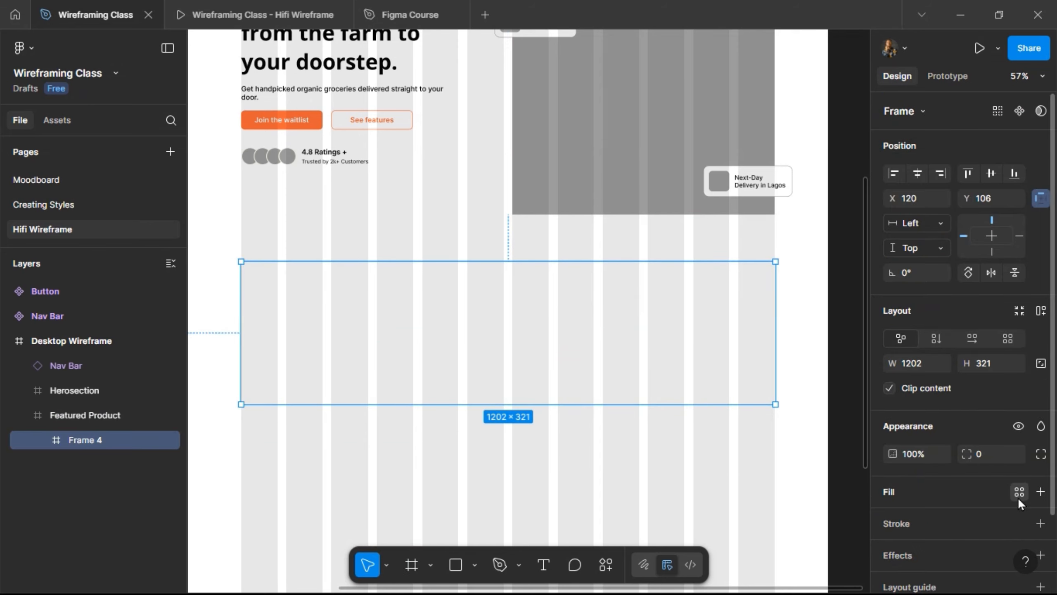
{"action": "left_click", "coordinate": [1019, 493]}
{"action": "left_click", "coordinate": [767, 416]}
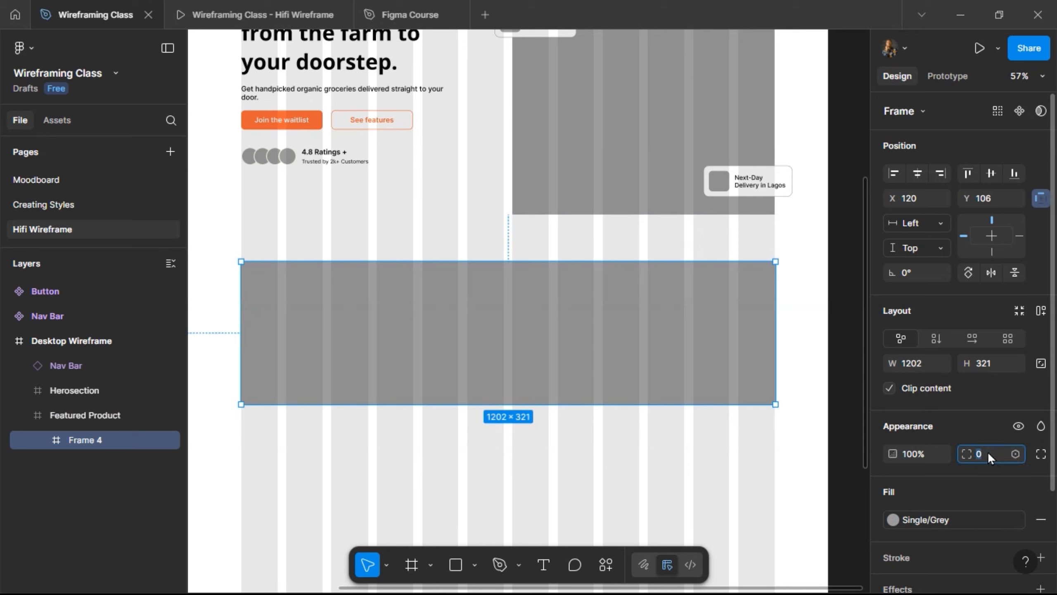
- Give the inner frame a 24 corner radius and nudge it up to Y 100
{"action": "type", "text": "24"}
{"action": "key", "text": "Return"}
{"action": "key", "text": "alt"}
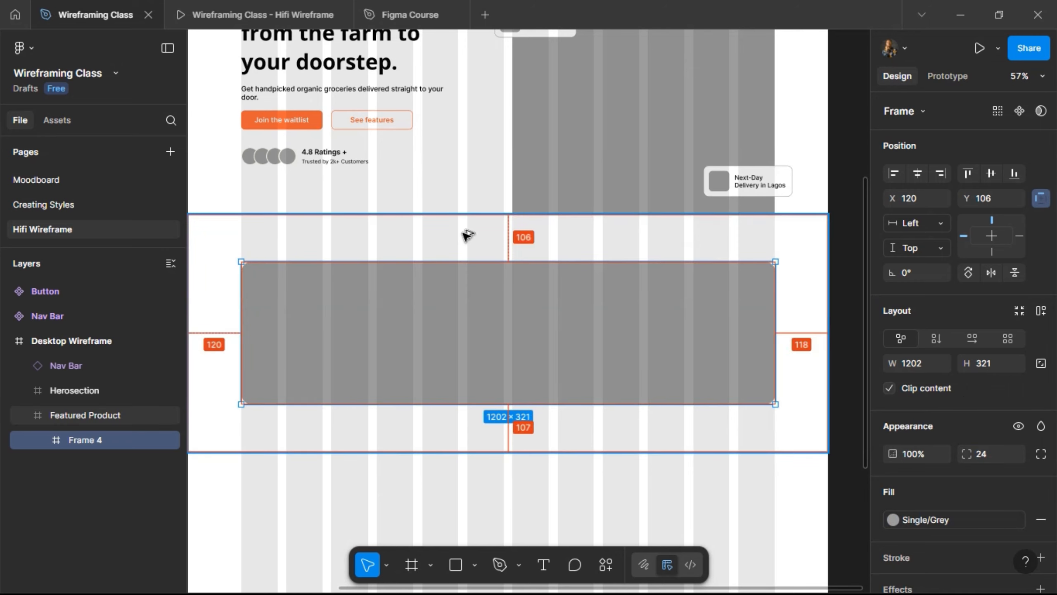
{"action": "key", "text": "Up"}
{"action": "key", "text": "Up"}
{"action": "key", "text": "Up"}
{"action": "key", "text": "Up"}
{"action": "key", "text": "Up"}
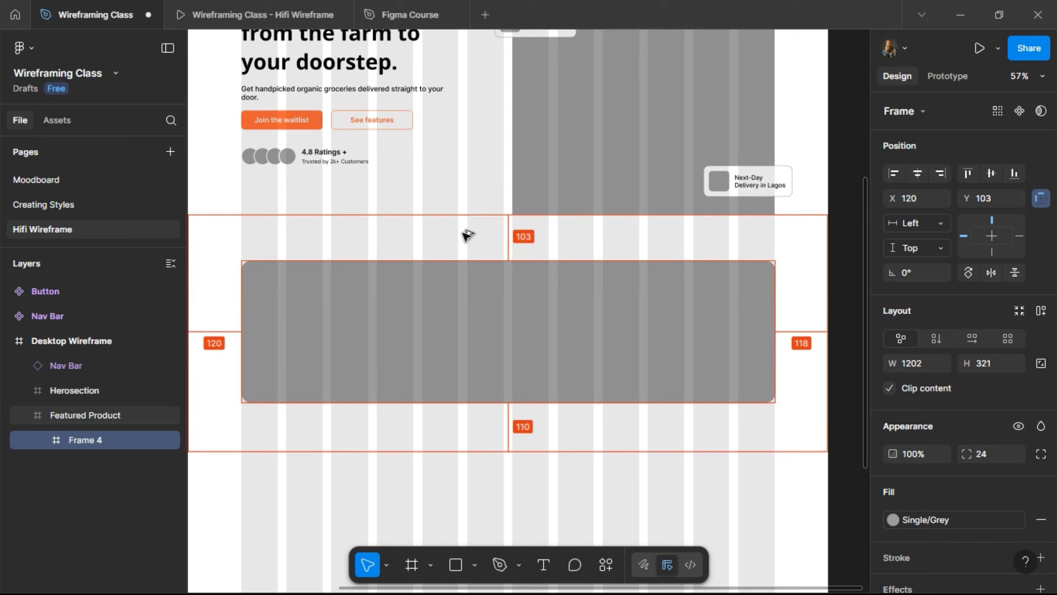
{"action": "left_click", "coordinate": [250, 13]}
{"action": "scroll", "coordinate": [233, 218], "scroll_direction": "down", "scroll_amount": 5}
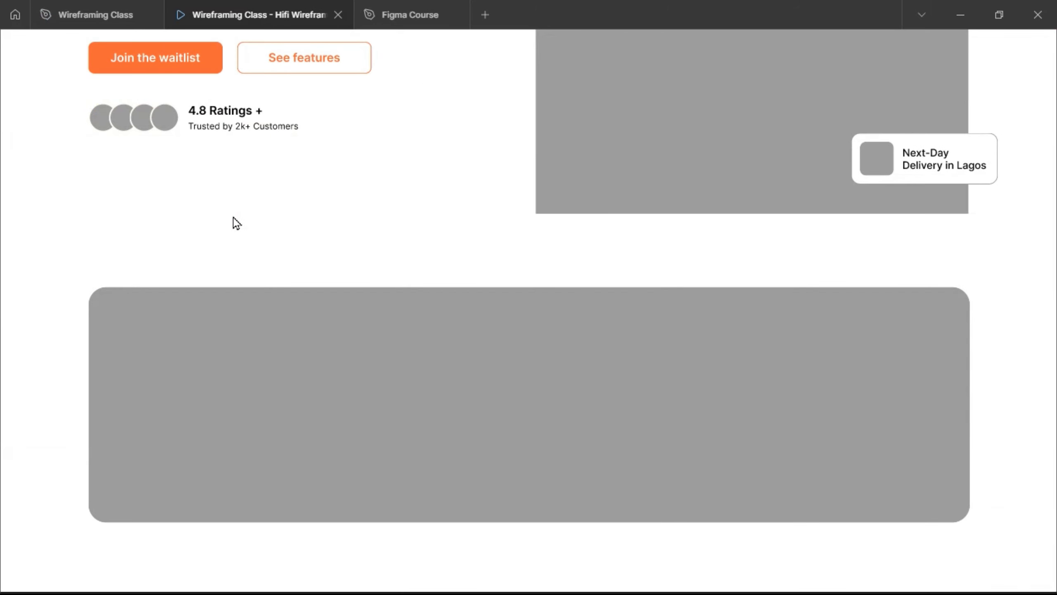
{"action": "scroll", "coordinate": [236, 223], "scroll_direction": "up", "scroll_amount": 8}
{"action": "scroll", "coordinate": [236, 222], "scroll_direction": "down", "scroll_amount": 13}
{"action": "scroll", "coordinate": [237, 223], "scroll_direction": "up", "scroll_amount": 8}
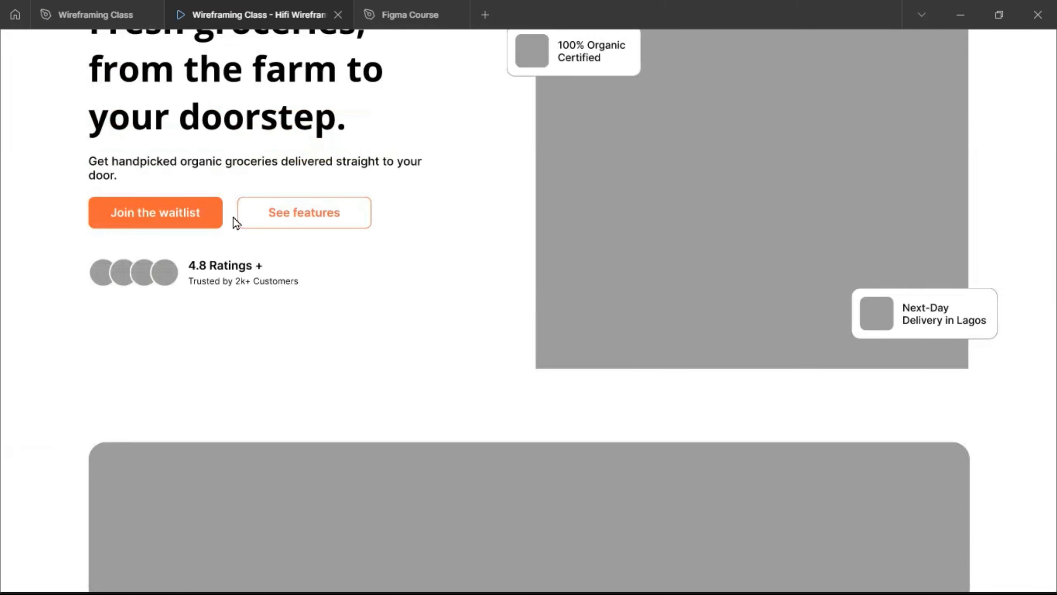
{"action": "scroll", "coordinate": [233, 217], "scroll_direction": "down", "scroll_amount": 2}
{"action": "scroll", "coordinate": [233, 217], "scroll_direction": "up", "scroll_amount": 7}
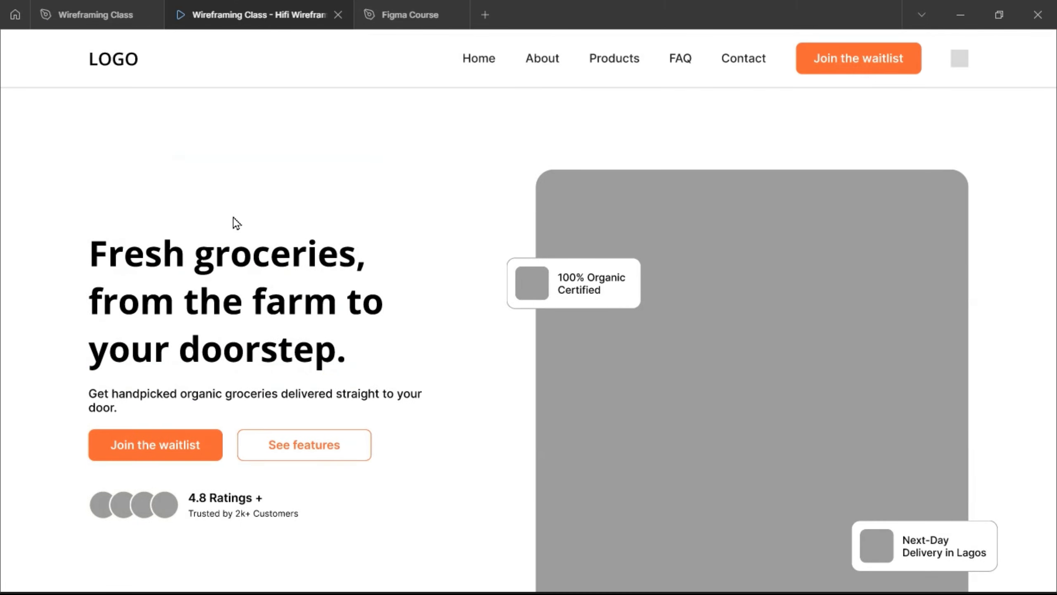
{"action": "left_click", "coordinate": [102, 20]}
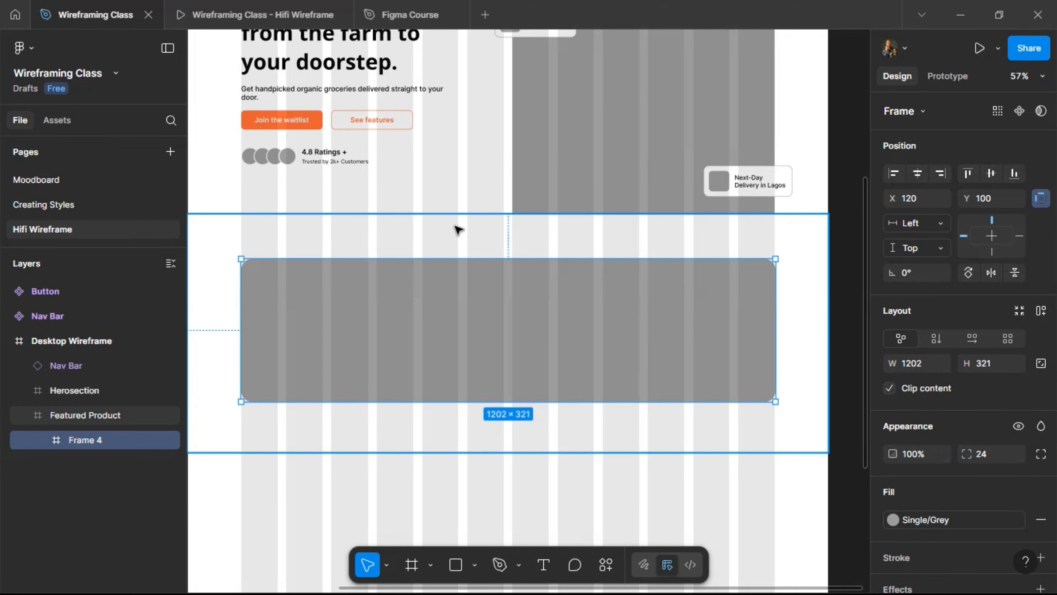
- Make the grey inner frame inside Featured Product taller
{"action": "left_click", "coordinate": [353, 425]}
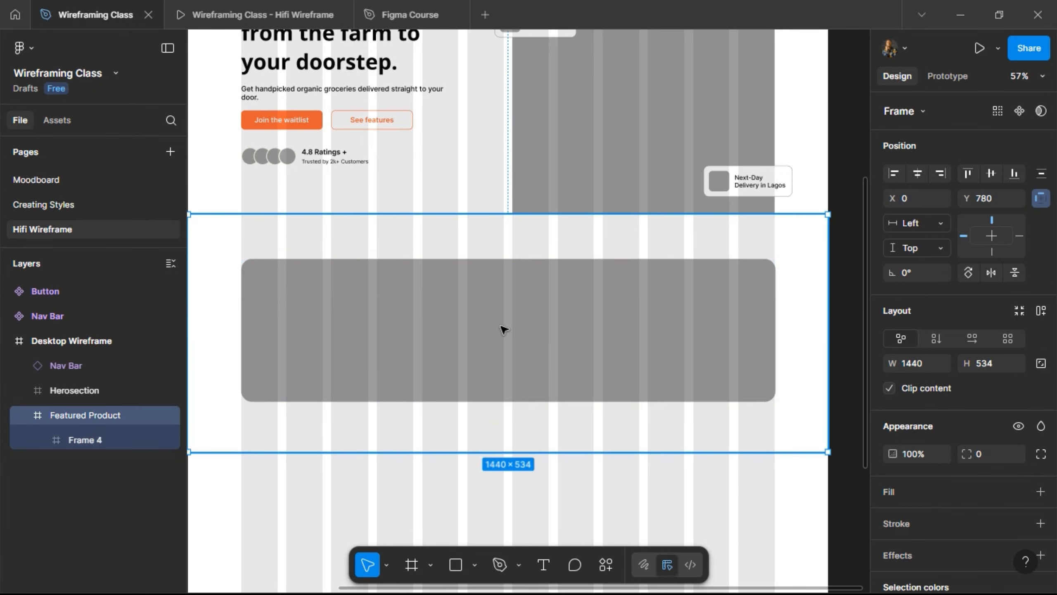
{"action": "scroll", "coordinate": [460, 375], "scroll_direction": "left", "scroll_amount": 1}
{"action": "scroll", "coordinate": [460, 376], "scroll_direction": "left", "scroll_amount": 1}
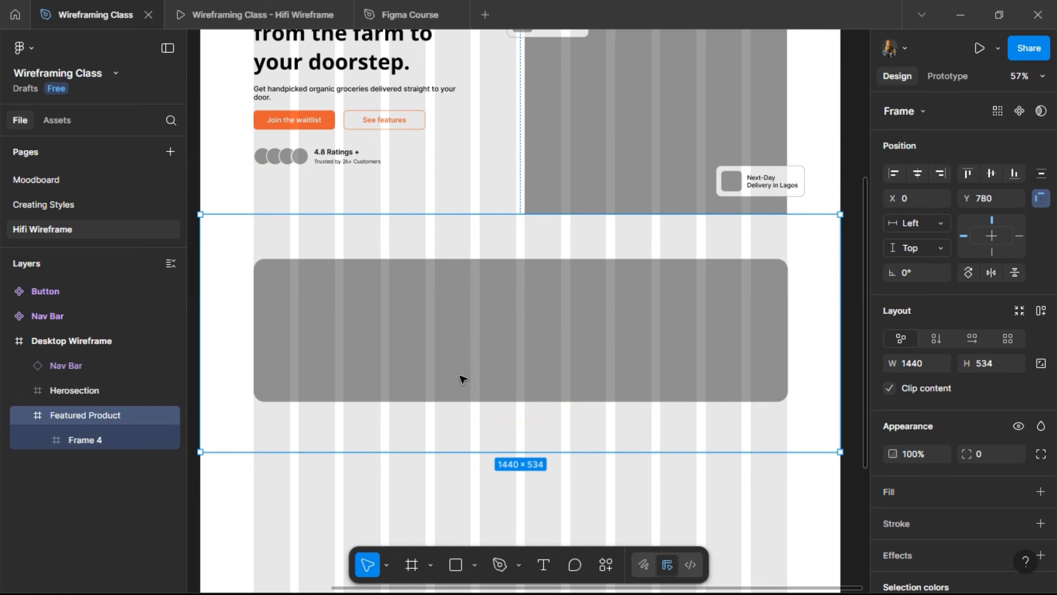
{"action": "left_click", "coordinate": [479, 289]}
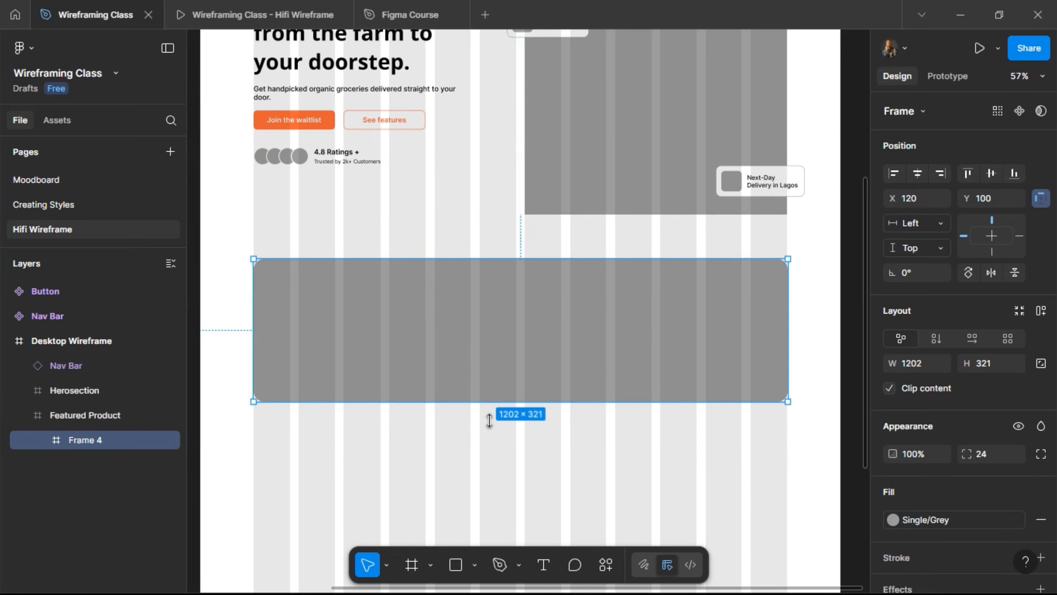
{"action": "left_click_drag", "start_coordinate": [485, 402], "coordinate": [486, 423]}
- Add auto layout to Featured Product with 100 vertical and 120 horizontal padding
{"action": "left_click", "coordinate": [500, 246]}
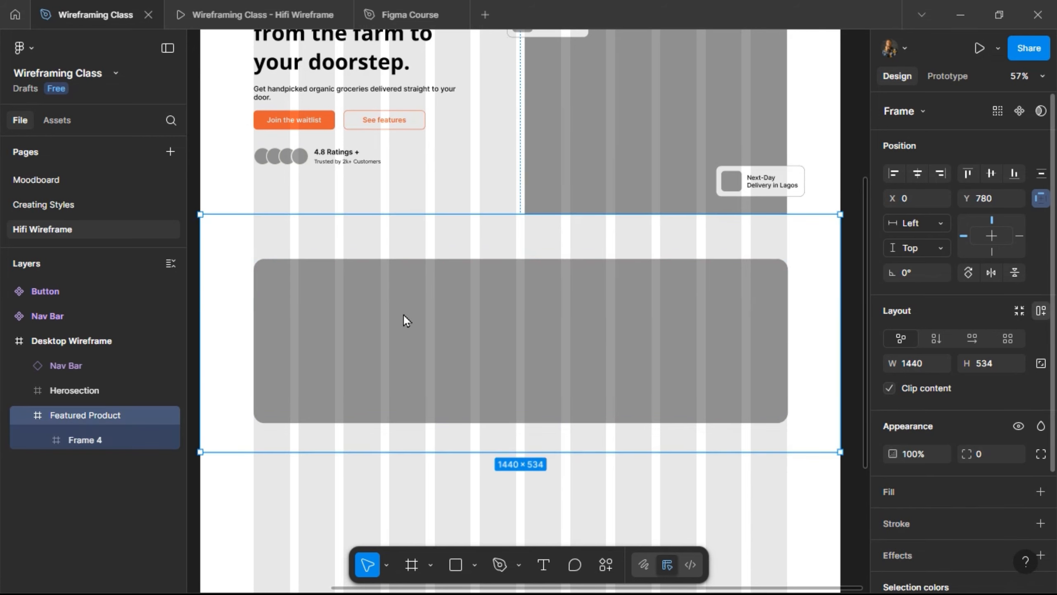
{"action": "key", "text": "shift+a"}
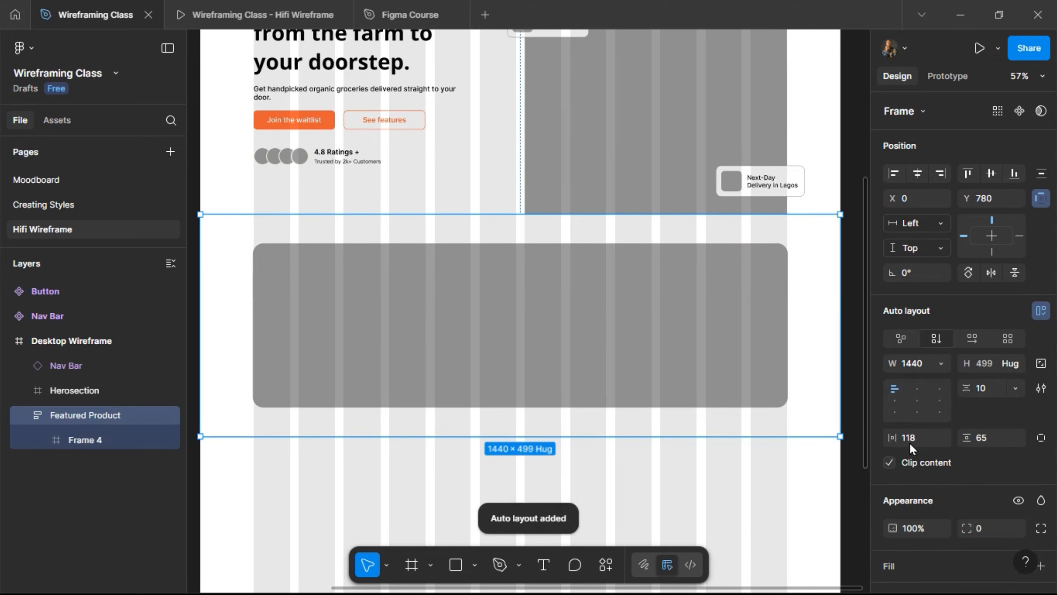
{"action": "scroll", "coordinate": [990, 473], "scroll_direction": "down", "scroll_amount": 4}
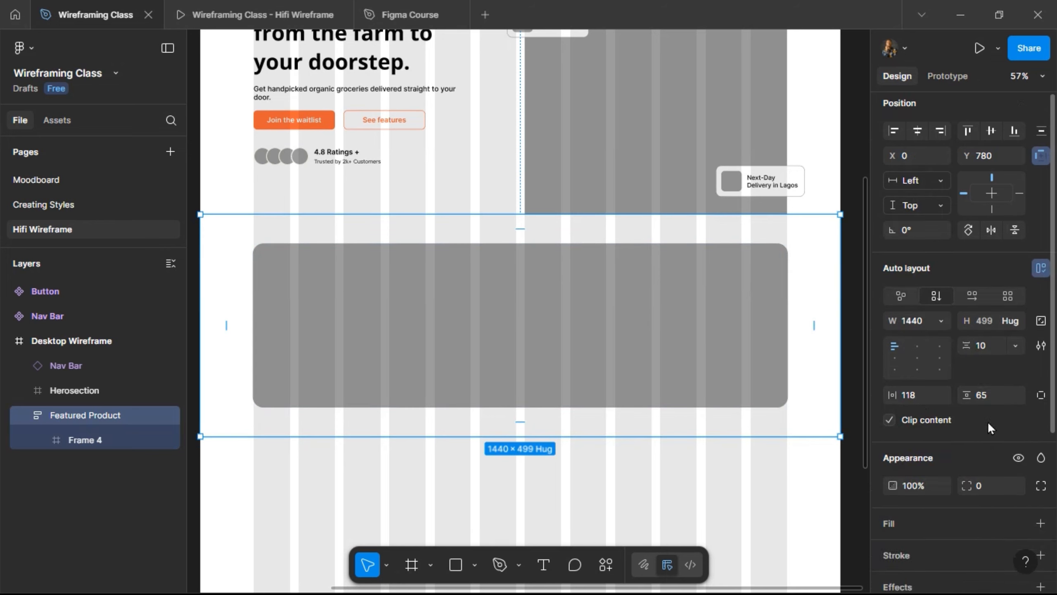
{"action": "left_click", "coordinate": [991, 281]}
{"action": "type", "text": "1"}
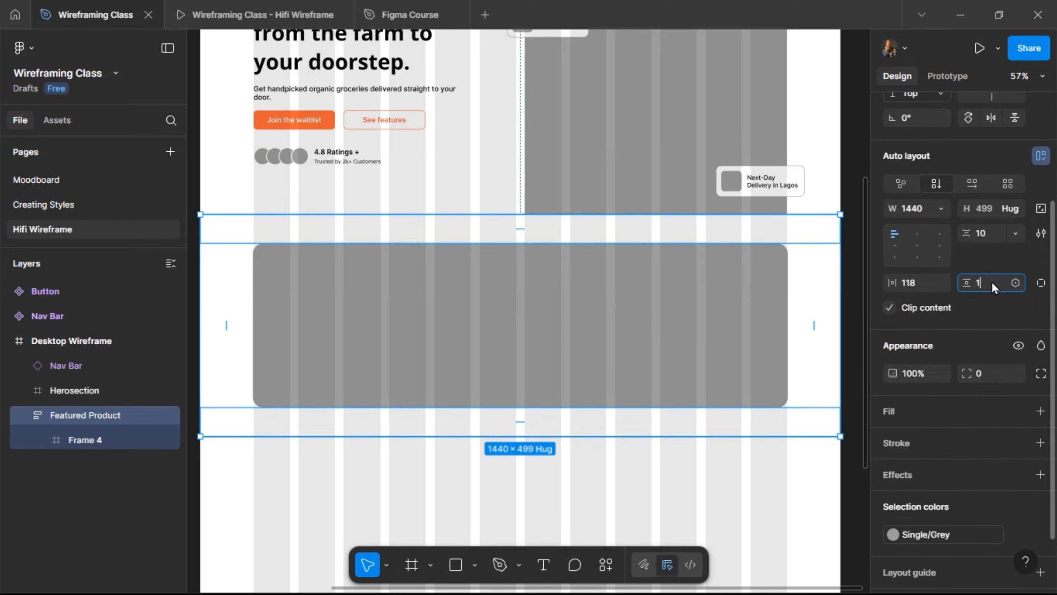
{"action": "type", "text": "00"}
{"action": "key", "text": "Return"}
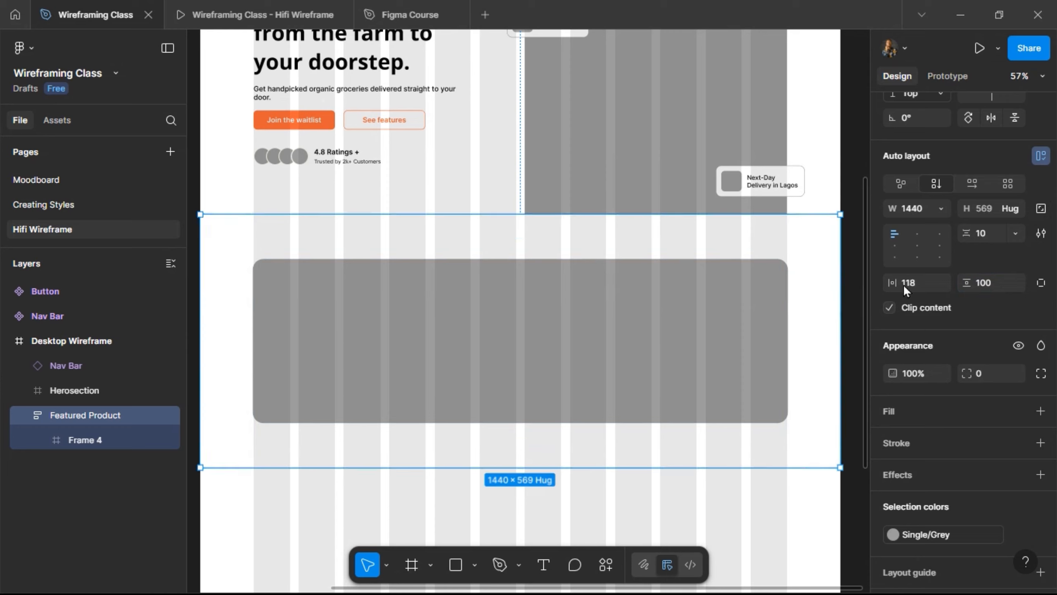
{"action": "left_click", "coordinate": [920, 282]}
{"action": "type", "text": "120"}
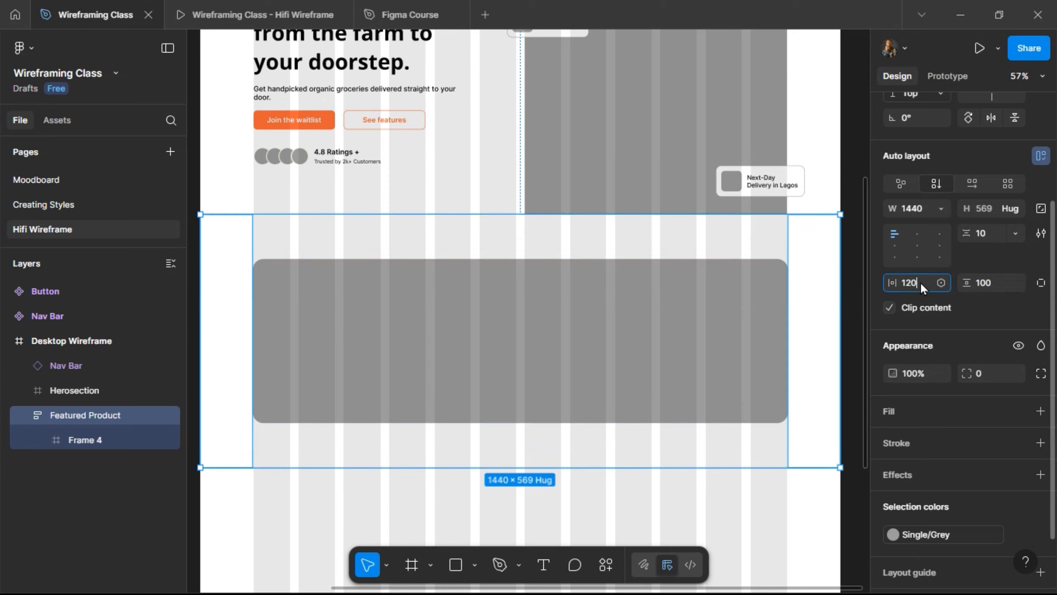
{"action": "key", "text": "Return"}
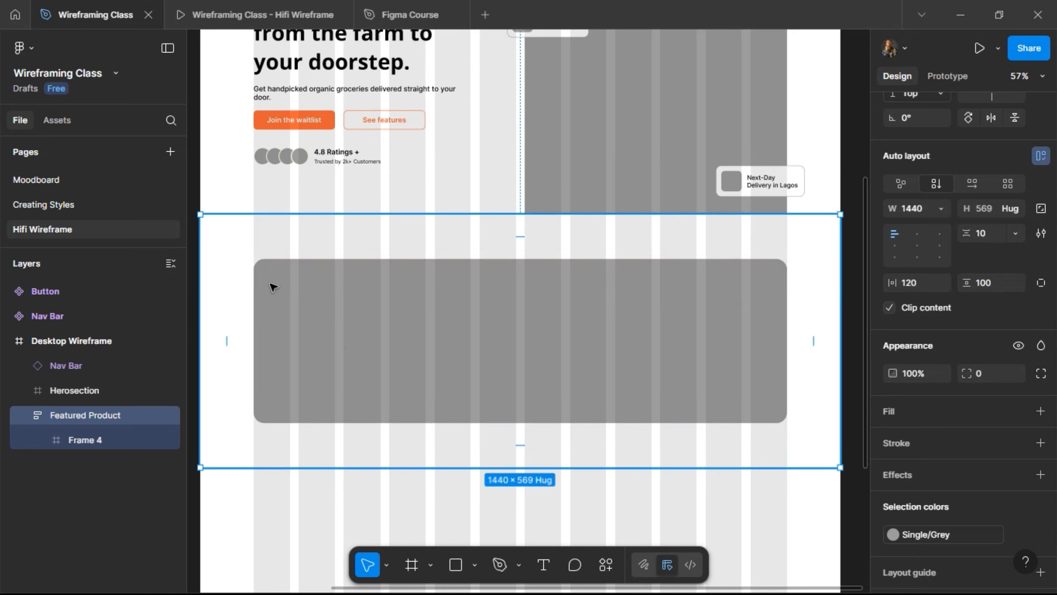
{"action": "scroll", "coordinate": [306, 286], "scroll_direction": "up", "scroll_amount": 4}
{"action": "scroll", "coordinate": [307, 286], "scroll_direction": "up", "scroll_amount": 1}
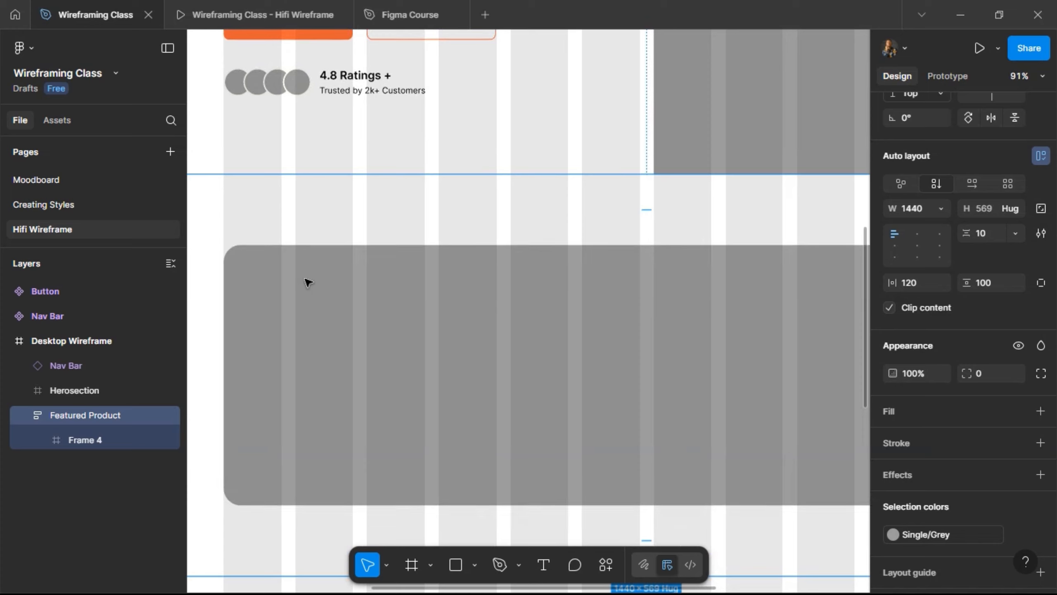
- Add a 'Flat 25% Discount' text layer near the banner's top-left
{"action": "left_click", "coordinate": [543, 564]}
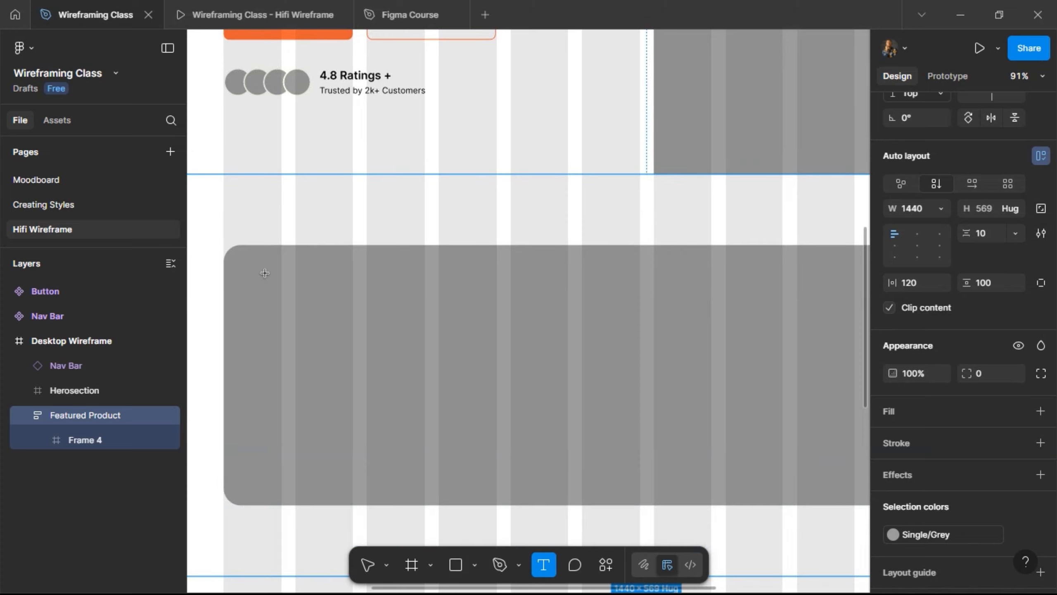
{"action": "left_click", "coordinate": [268, 290]}
{"action": "type", "text": "F"}
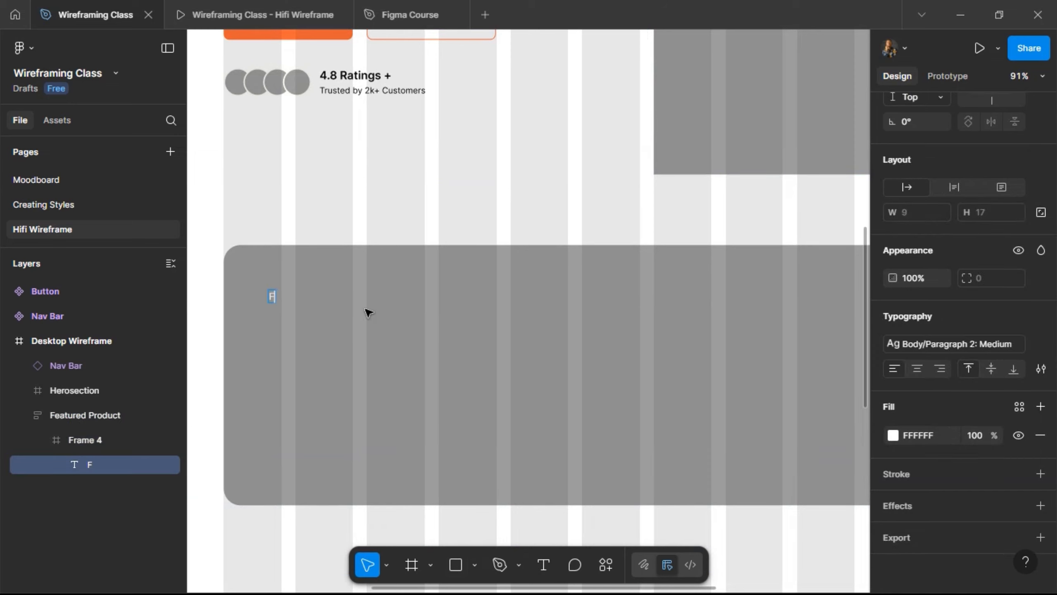
{"action": "type", "text": "lat 25% D"}
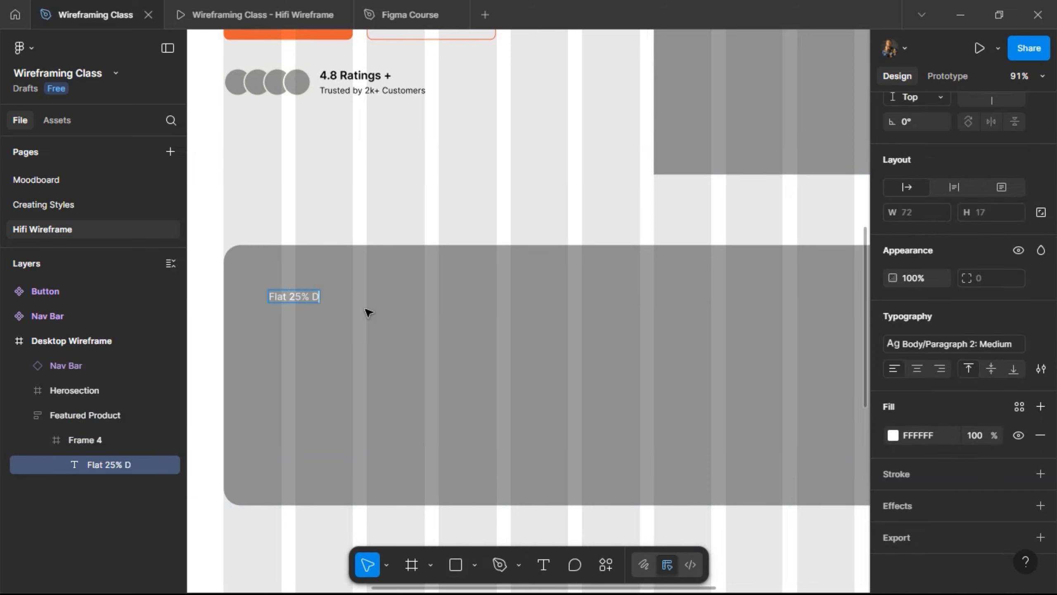
{"action": "type", "text": "iscount"}
{"action": "key", "text": "Escape"}
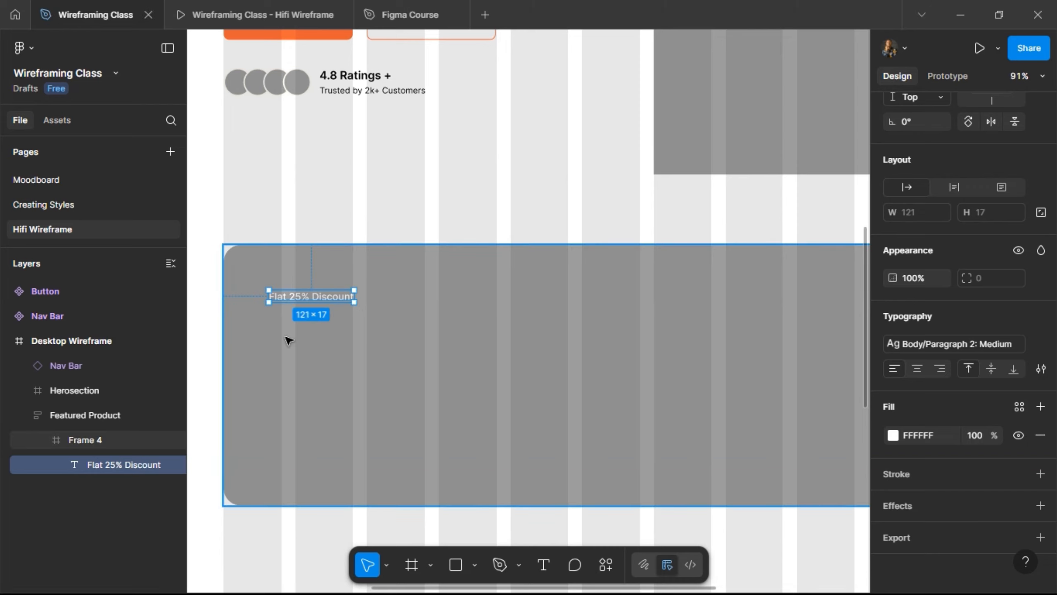
- Wrap the text in an auto-layout frame with 20 padding, 40% white fill and 100 corner radius
{"action": "key", "text": "shift+a"}
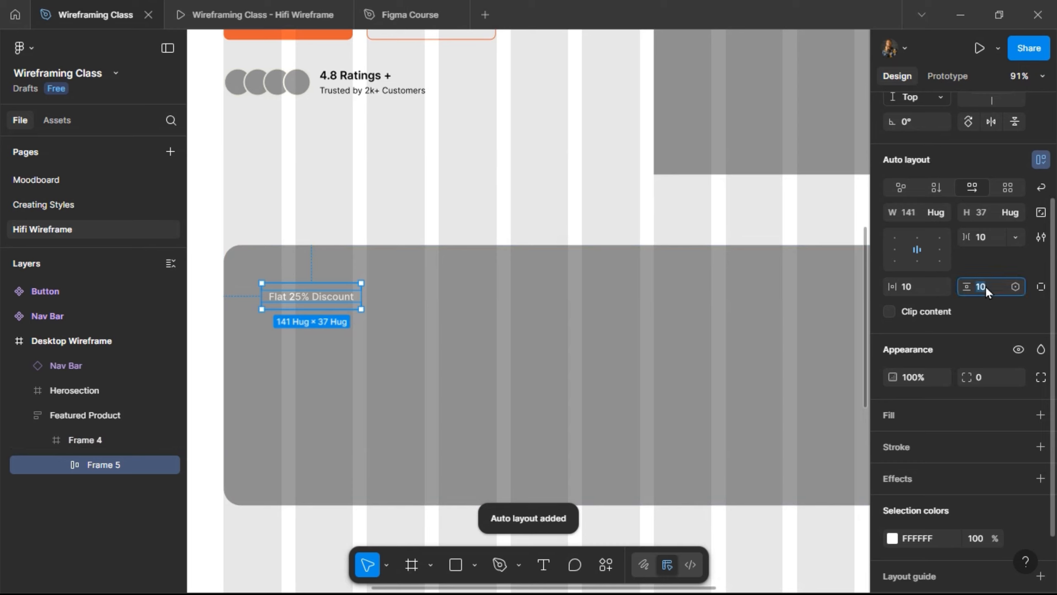
{"action": "left_click", "coordinate": [920, 284]}
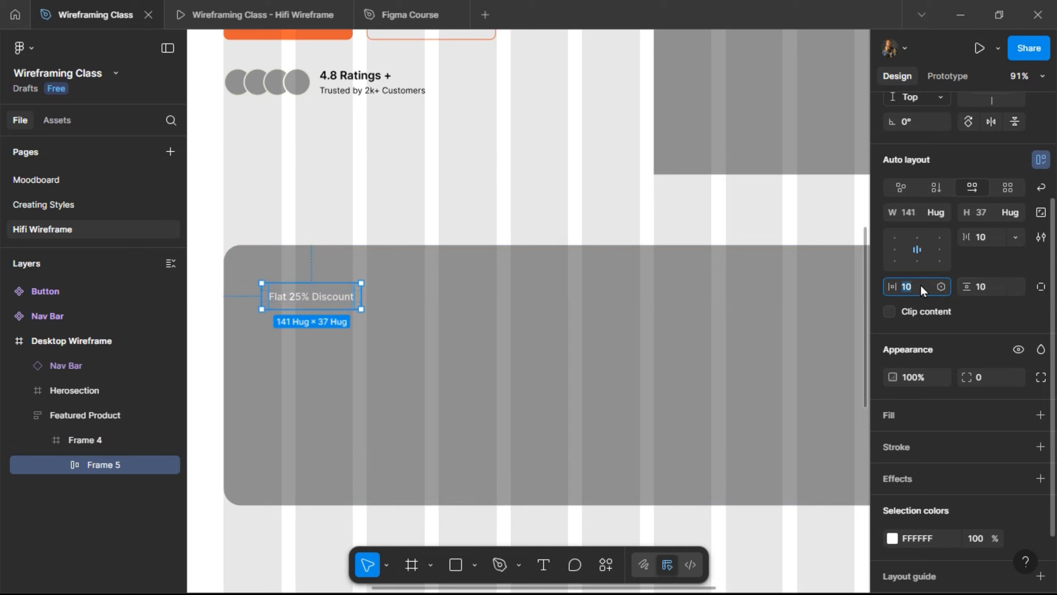
{"action": "key", "text": "Return"}
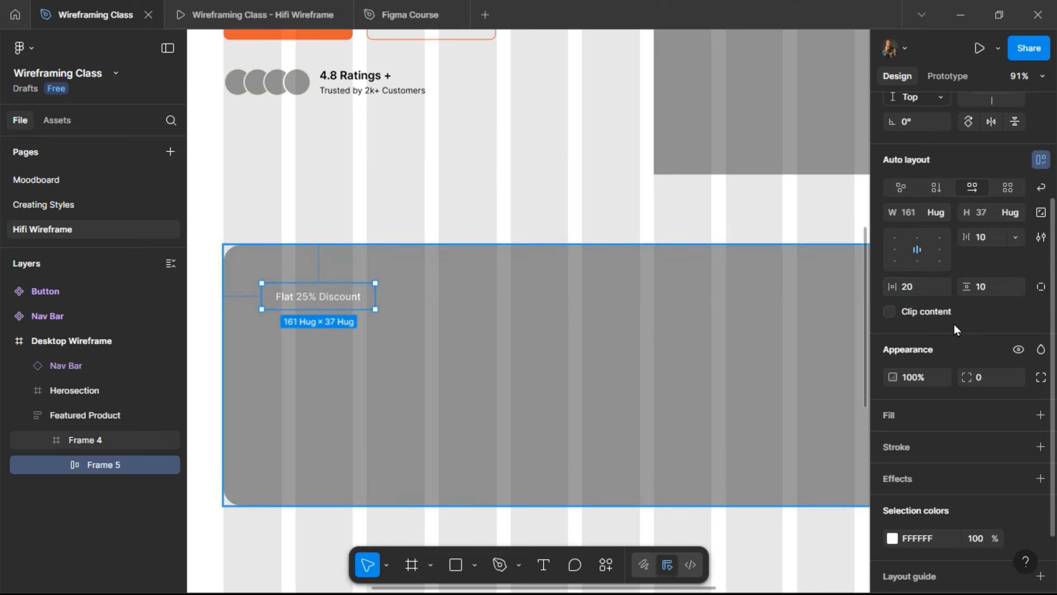
{"action": "left_click", "coordinate": [980, 416]}
{"action": "left_click", "coordinate": [976, 445]}
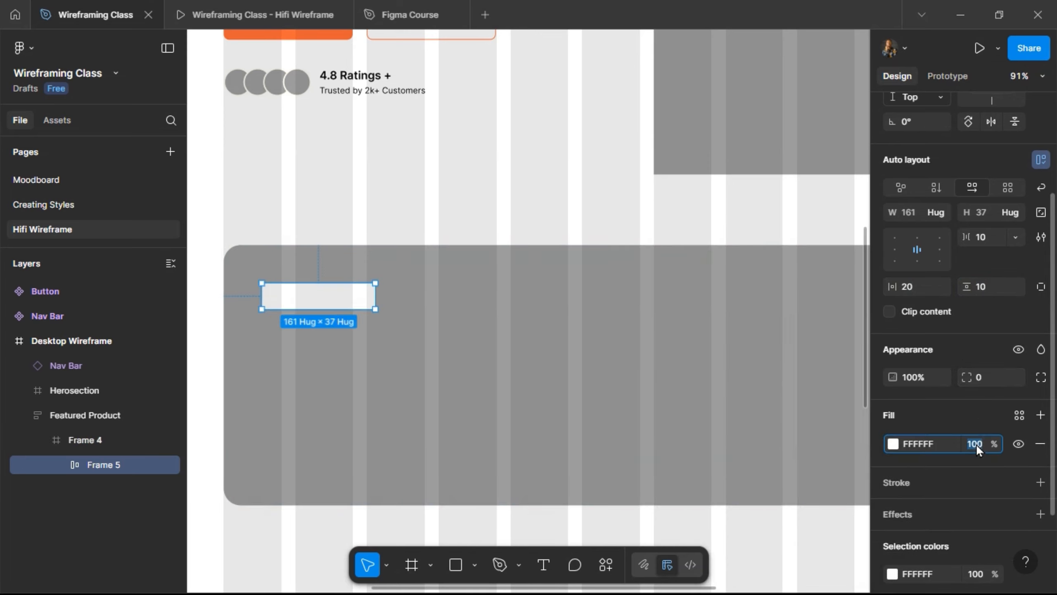
{"action": "type", "text": "20"}
{"action": "key", "text": "Return"}
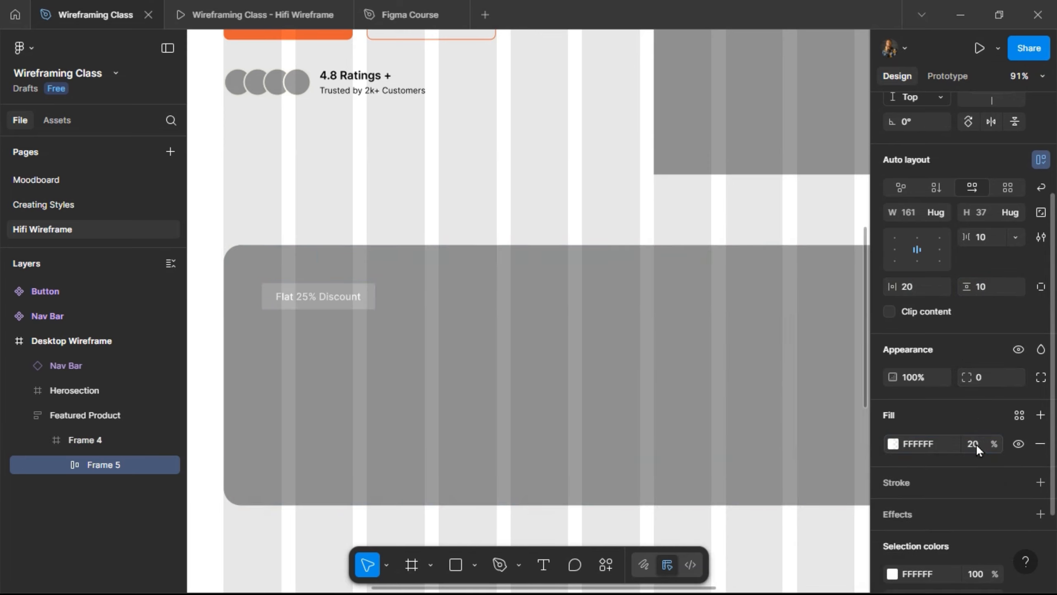
{"action": "left_click", "coordinate": [976, 443]}
{"action": "type", "text": "4"}
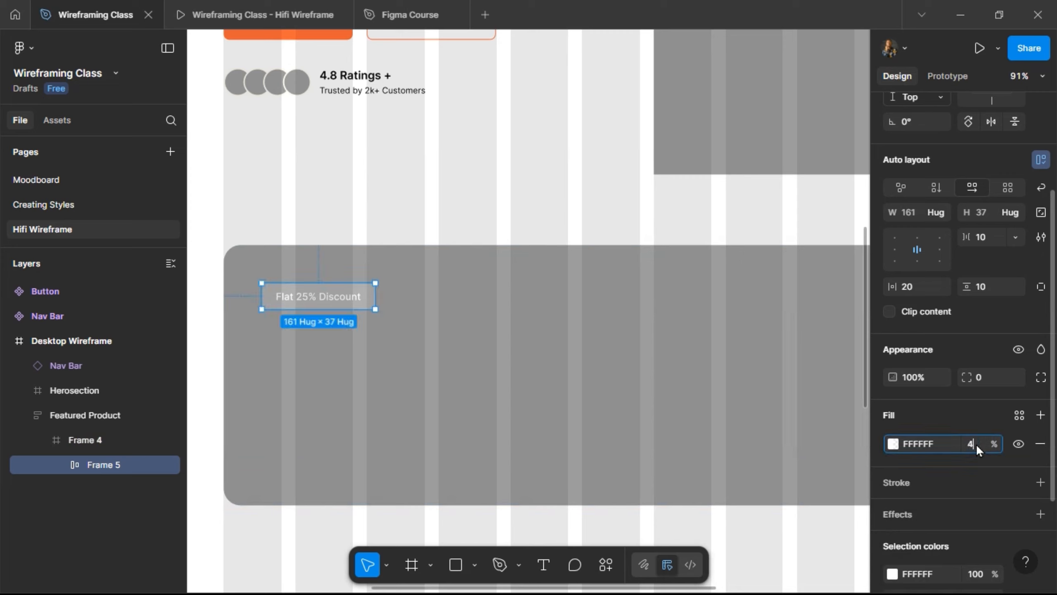
{"action": "type", "text": "0"}
{"action": "key", "text": "Return"}
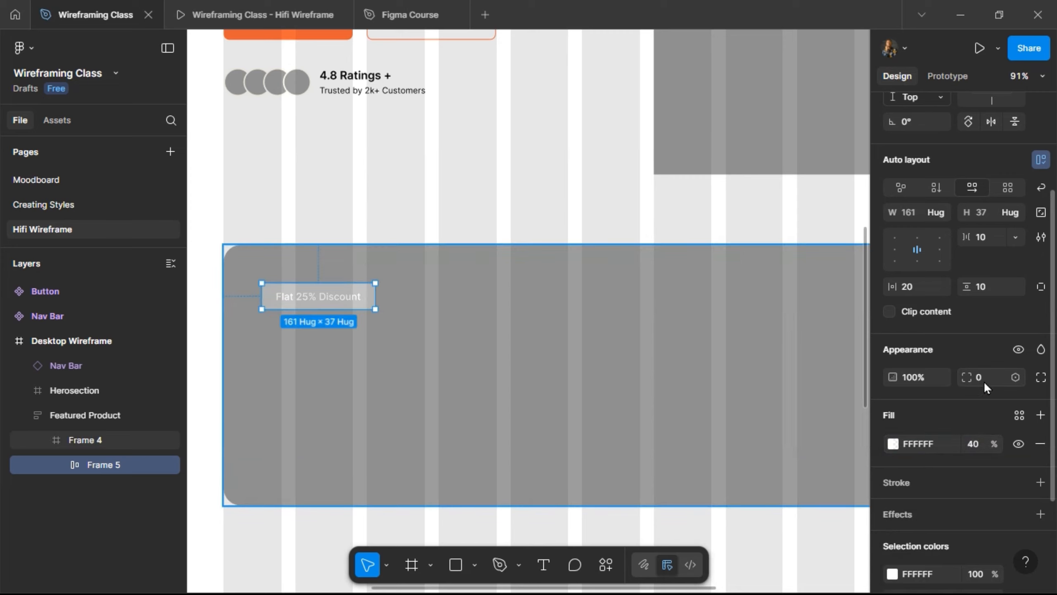
{"action": "left_click", "coordinate": [985, 385]}
{"action": "type", "text": "100"}
{"action": "key", "text": "Return"}
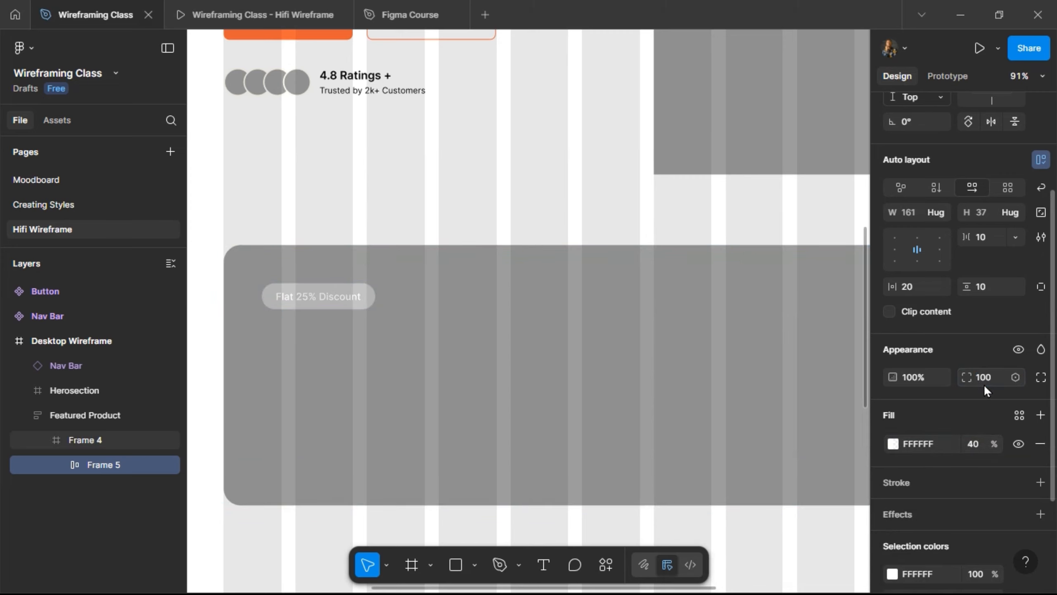
- Rename Frame 4 to 'Banner' and the discount frame to 'Discount tag'
{"action": "left_click", "coordinate": [94, 441]}
{"action": "double_click", "coordinate": [95, 441]}
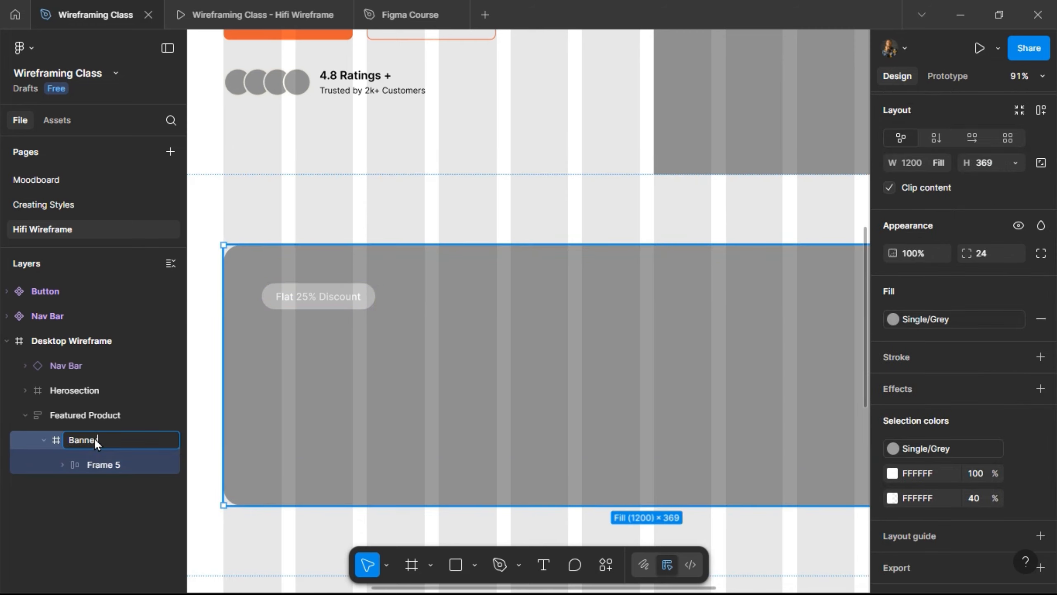
{"action": "key", "text": "Return"}
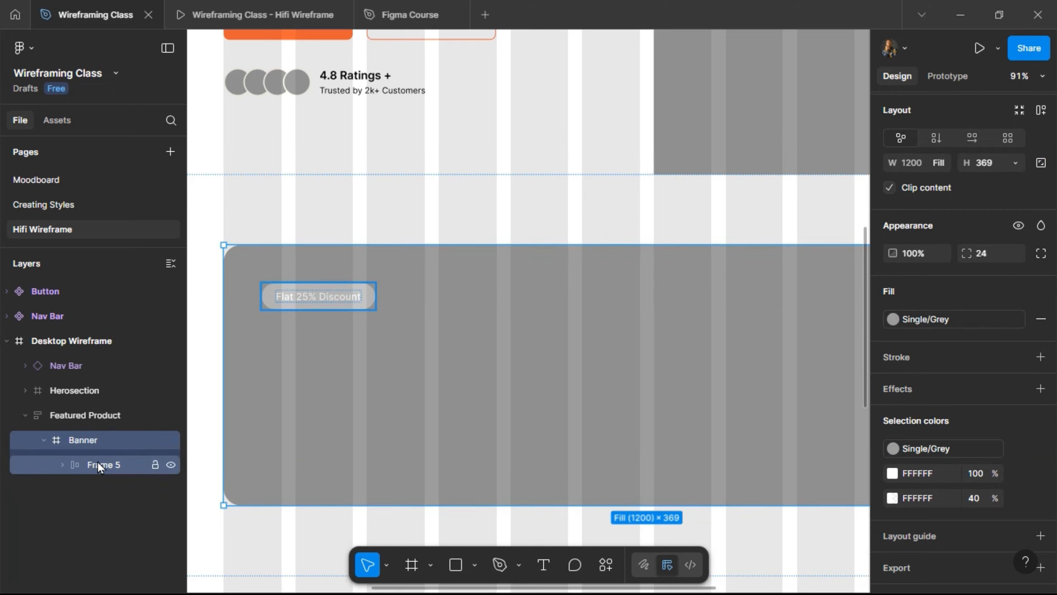
{"action": "double_click", "coordinate": [98, 461]}
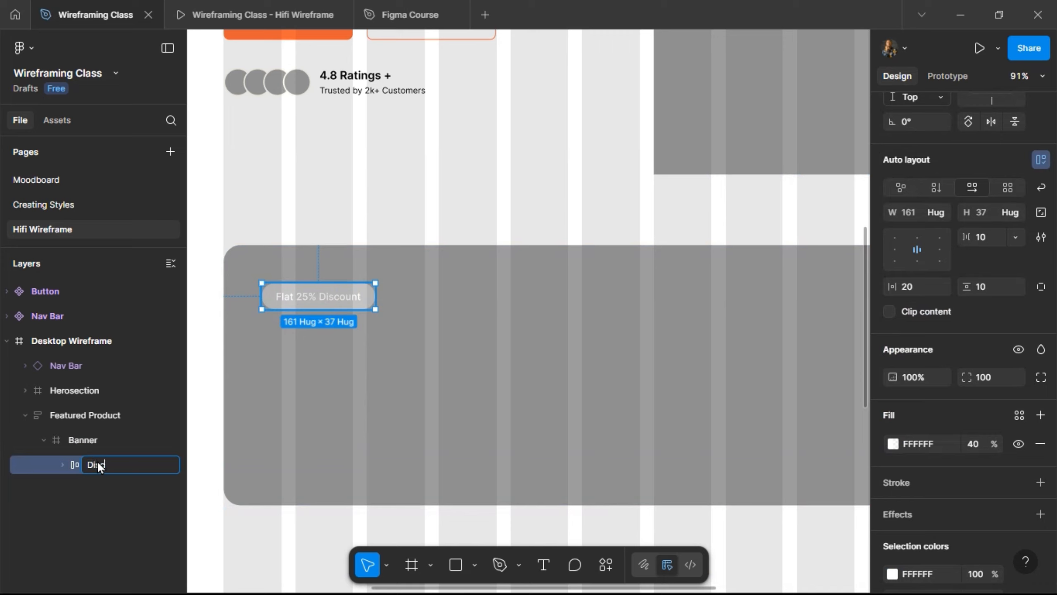
{"action": "type", "text": "Discount tag"}
{"action": "key", "text": "Return"}
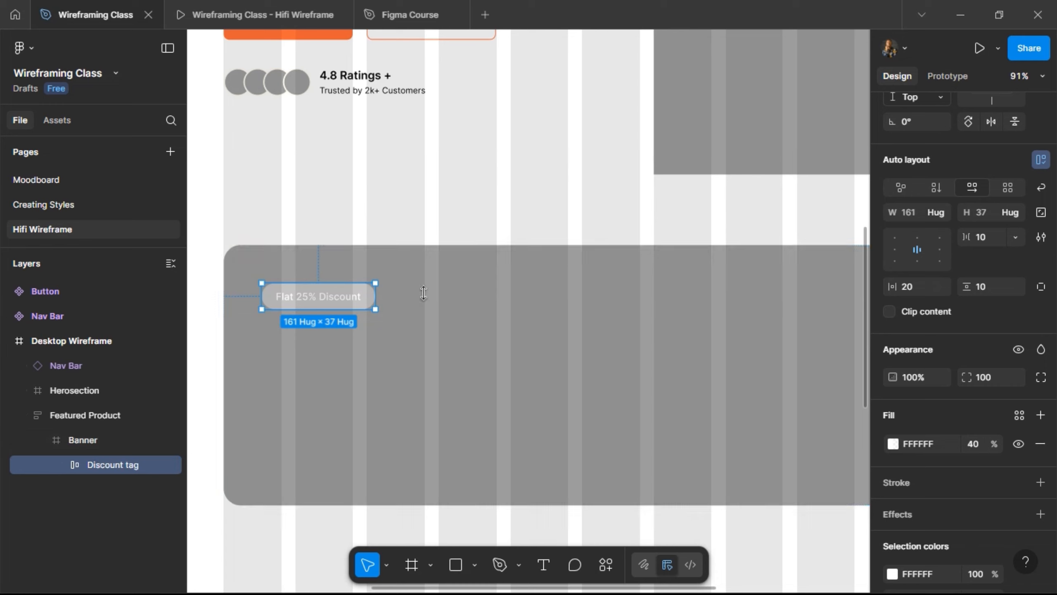
- Colour the tag's text with the Single/Black style
{"action": "scroll", "coordinate": [930, 401], "scroll_direction": "down", "scroll_amount": 3}
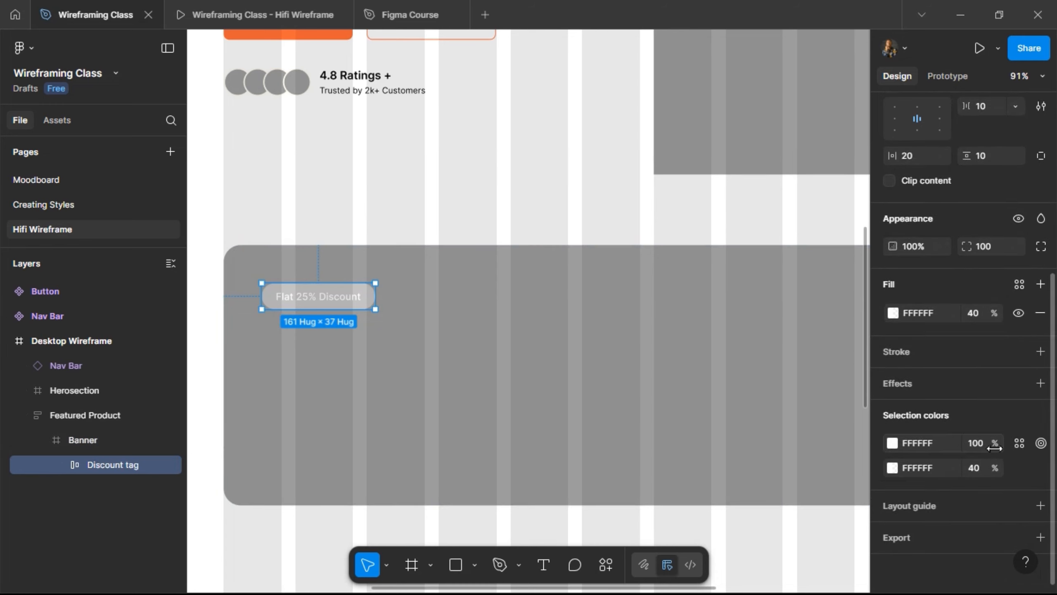
{"action": "left_click", "coordinate": [892, 443]}
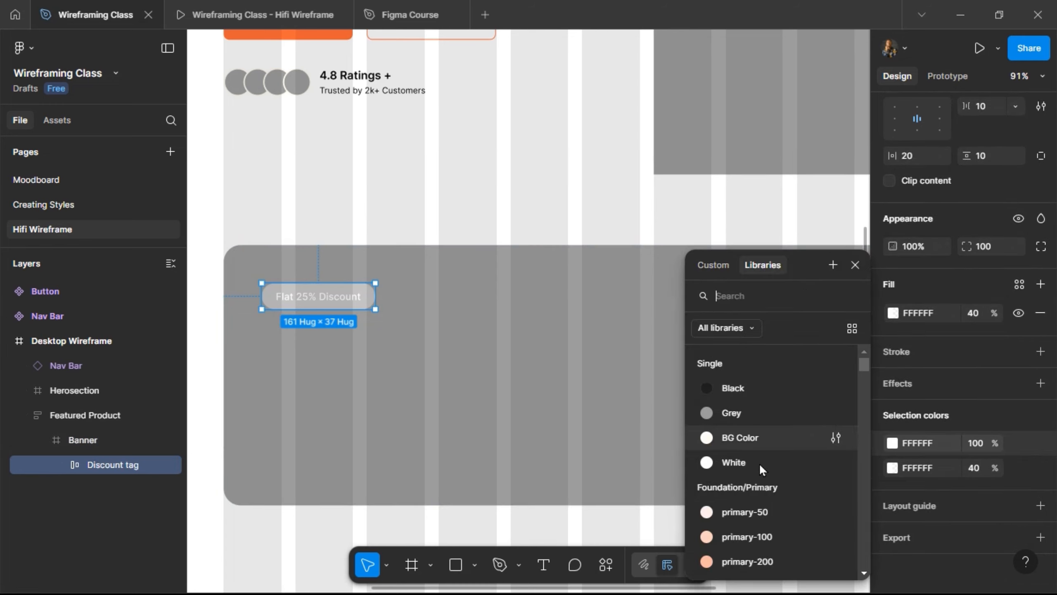
{"action": "left_click", "coordinate": [770, 387]}
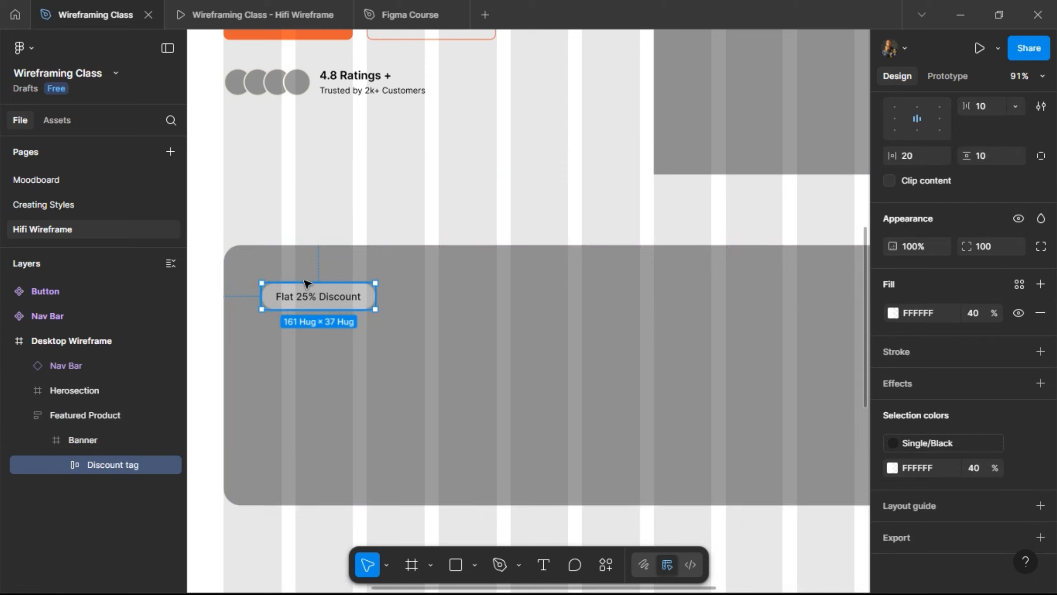
- Nudge the Discount tag sideways toward about 100 from the Banner's left edge
{"action": "key", "text": "shift+Right"}
{"action": "key", "text": "shift+Right"}
{"action": "key", "text": "shift+Right"}
{"action": "key", "text": "shift+Right"}
{"action": "key", "text": "shift+Right"}
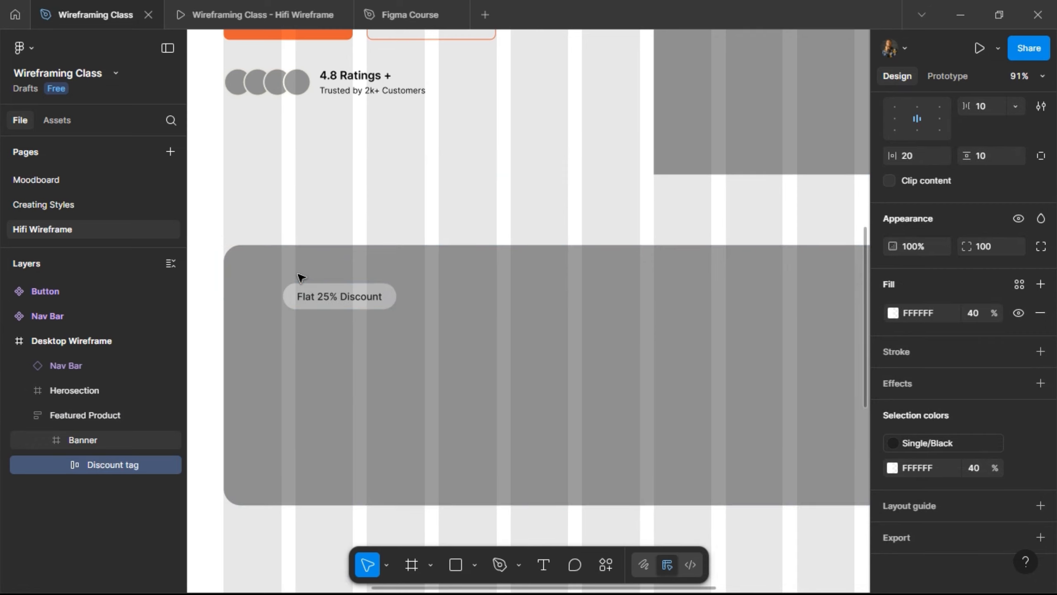
{"action": "key", "text": "alt"}
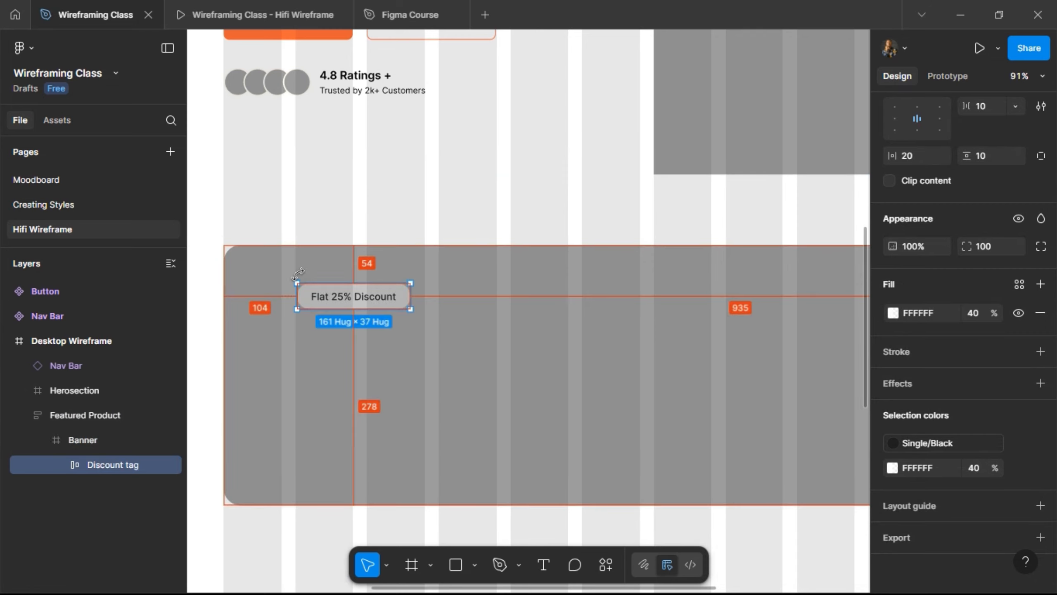
{"action": "key", "text": "Left"}
{"action": "key", "text": "Left"}
{"action": "key", "text": "Left"}
{"action": "key", "text": "Left"}
{"action": "key", "text": "Left"}
{"action": "key", "text": "alt"}
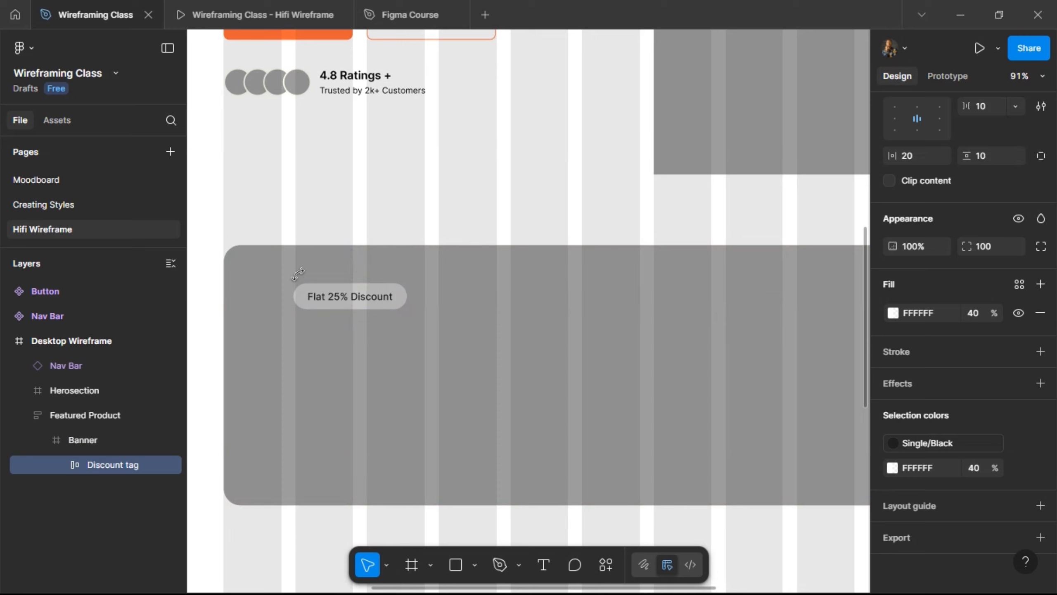
{"action": "key", "text": "shift+Left"}
{"action": "key", "text": "shift+Left"}
{"action": "key", "text": "shift+Left"}
{"action": "key", "text": "alt"}
{"action": "key", "text": "Right"}
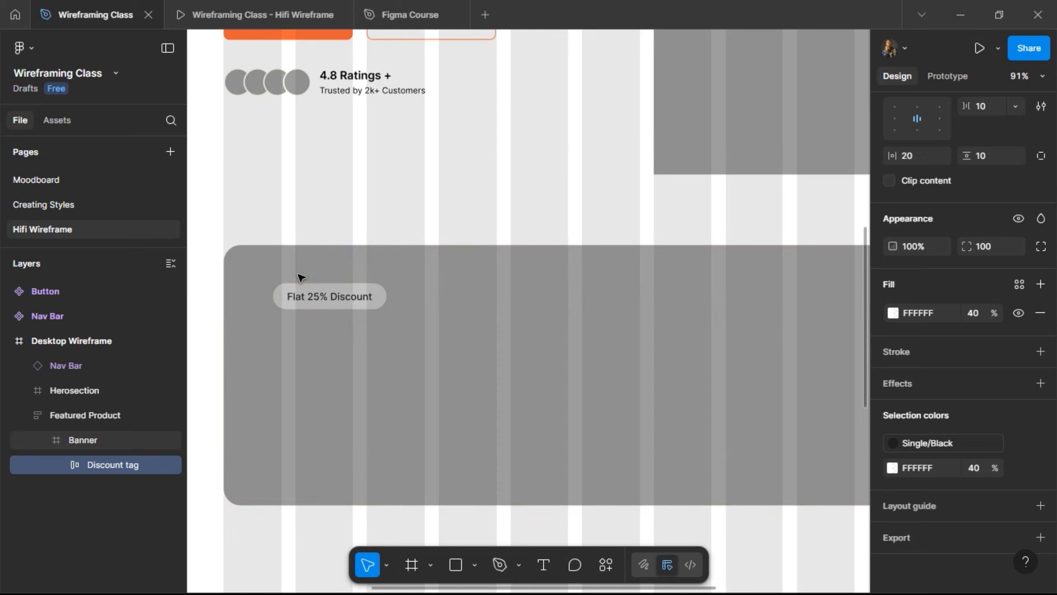
{"action": "key", "text": "shift+Right"}
{"action": "key", "text": "alt"}
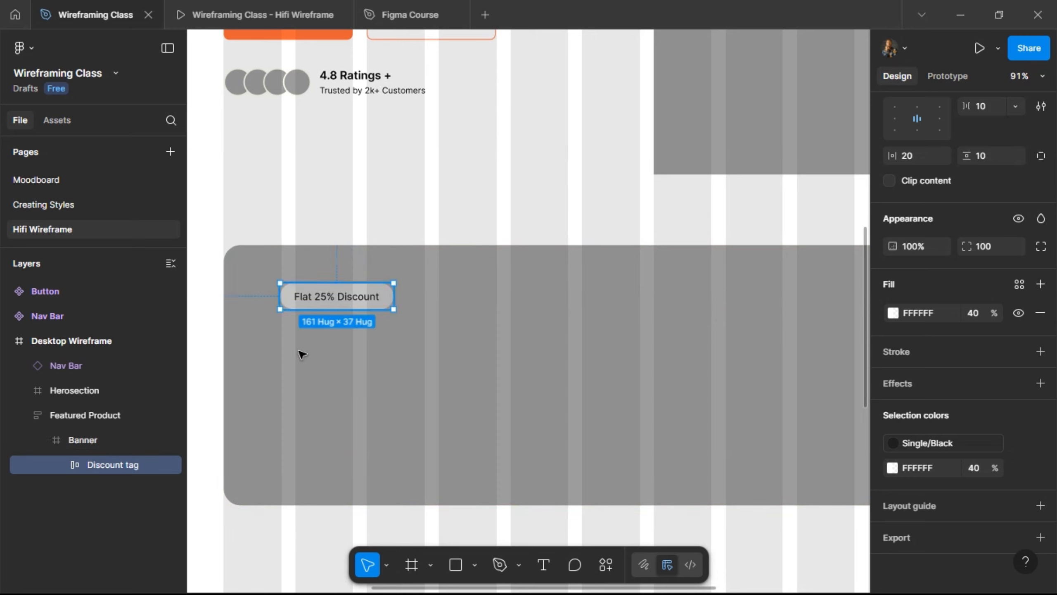
- Move the Discount tag down to 80 from the Banner's top, settling about 103 from the left
{"action": "key", "text": "alt"}
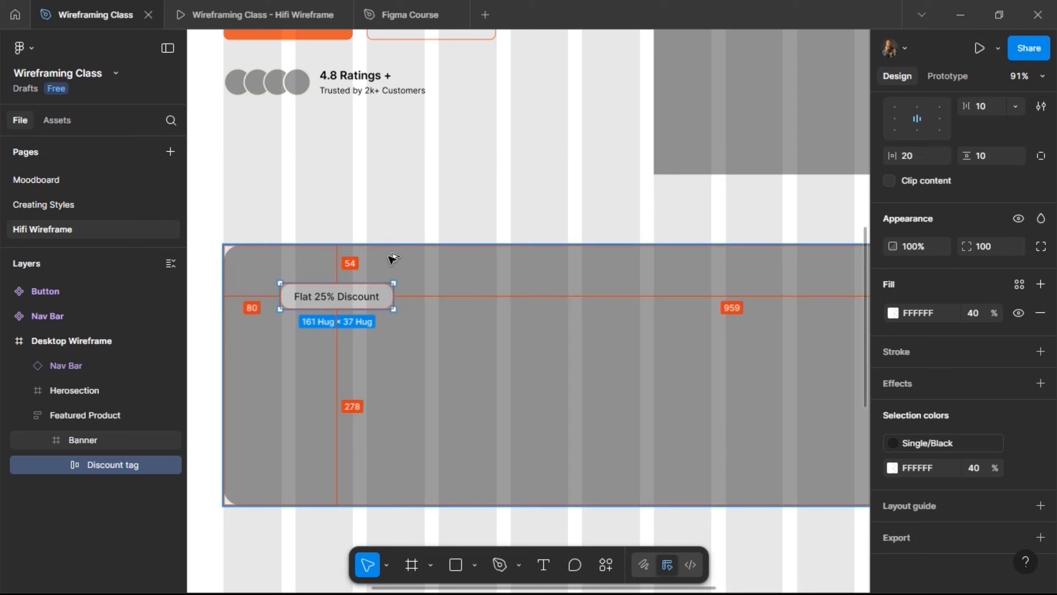
{"action": "key", "text": "Down"}
{"action": "key", "text": "Down"}
{"action": "key", "text": "Down"}
{"action": "key", "text": "Down"}
{"action": "key", "text": "Down"}
{"action": "key", "text": "Down"}
{"action": "key", "text": "shift+Down"}
{"action": "key", "text": "alt"}
{"action": "key", "text": "shift+Down"}
{"action": "key", "text": "alt"}
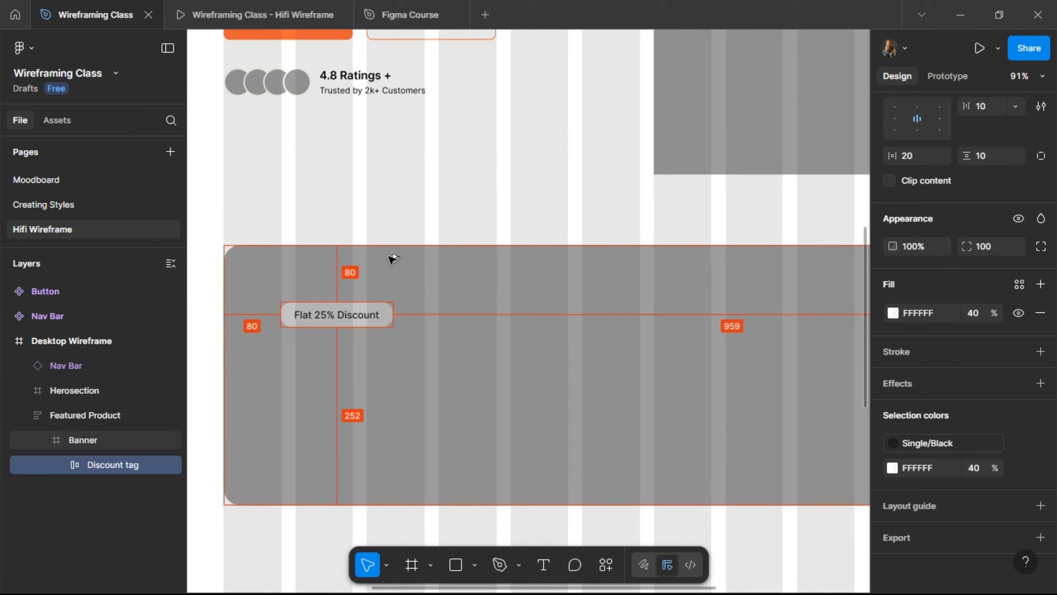
{"action": "key", "text": "shift+Right"}
{"action": "key", "text": "shift+Right"}
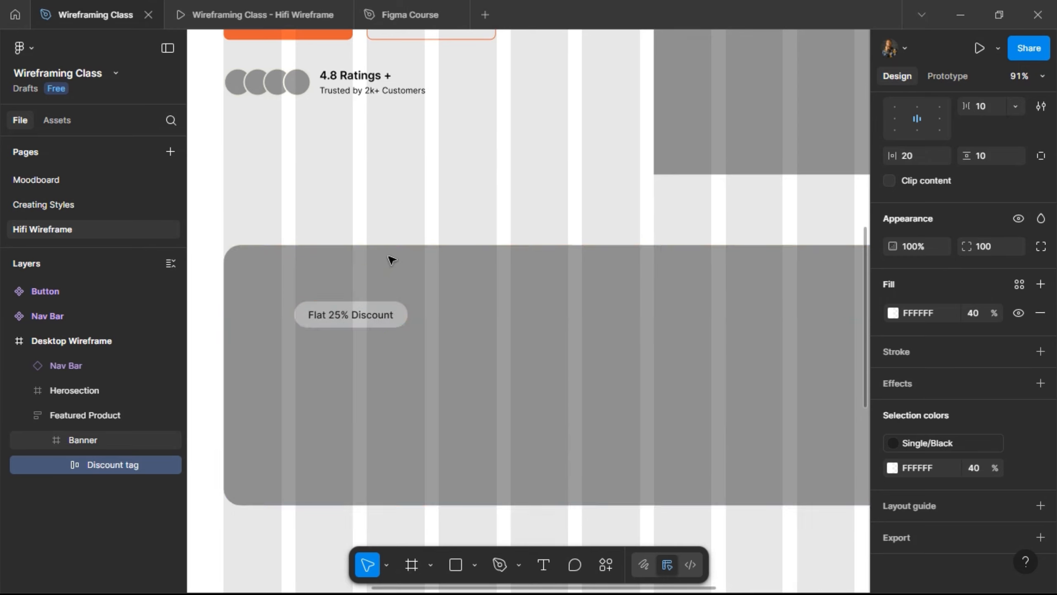
{"action": "key", "text": "alt"}
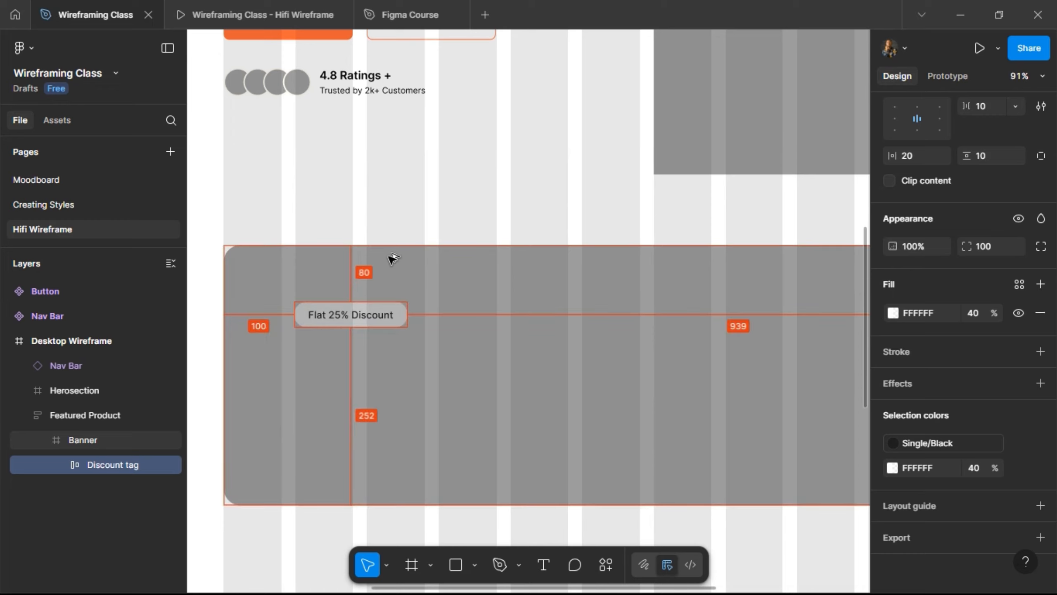
{"action": "scroll", "coordinate": [377, 273], "scroll_direction": "down", "scroll_amount": 3}
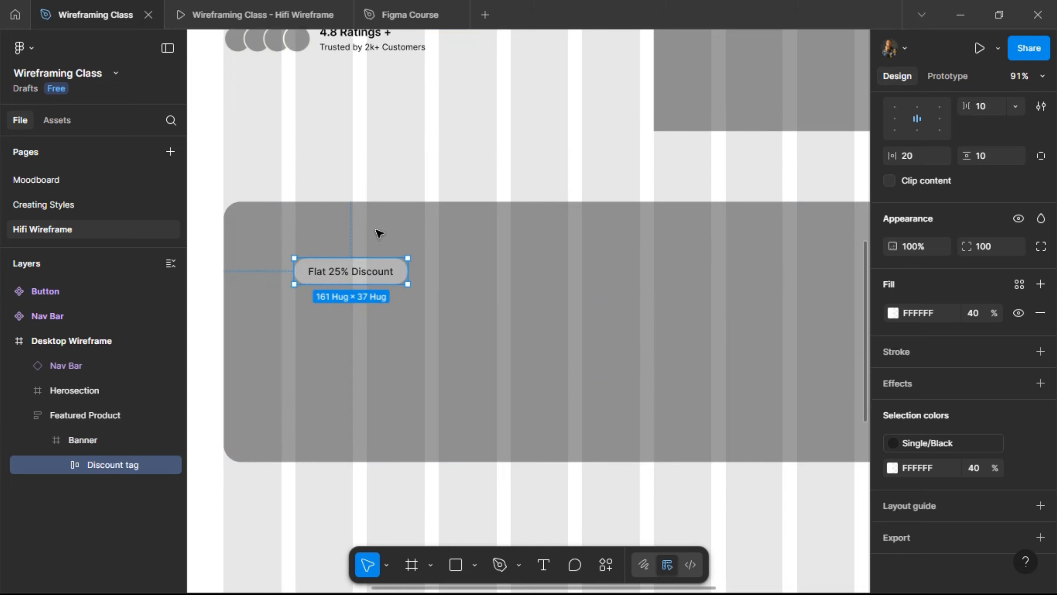
{"action": "scroll", "coordinate": [340, 263], "scroll_direction": "up", "scroll_amount": 5}
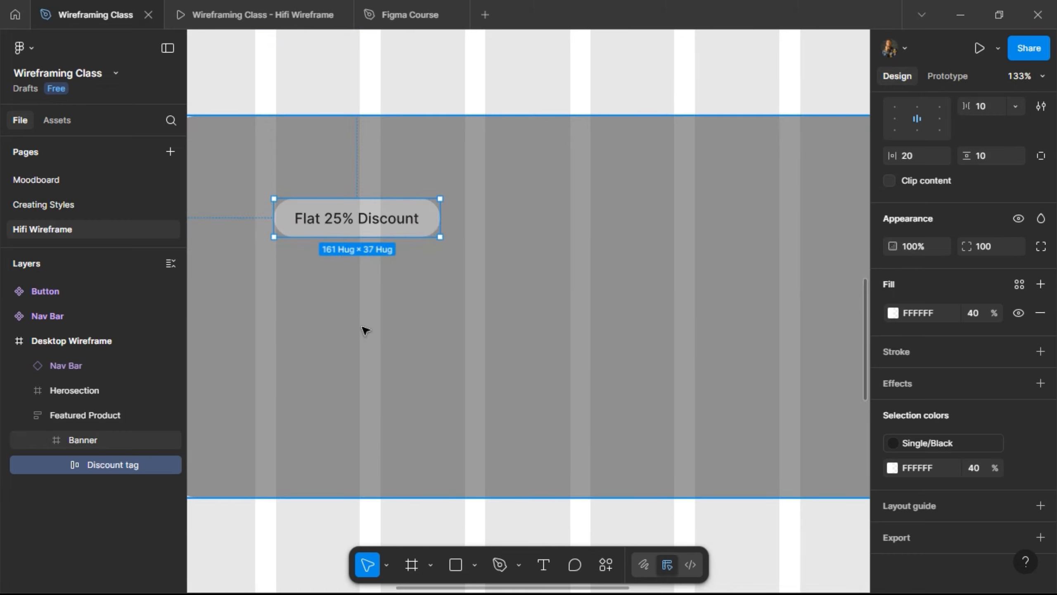
{"action": "key", "text": "Right"}
{"action": "key", "text": "Right"}
{"action": "key", "text": "Right"}
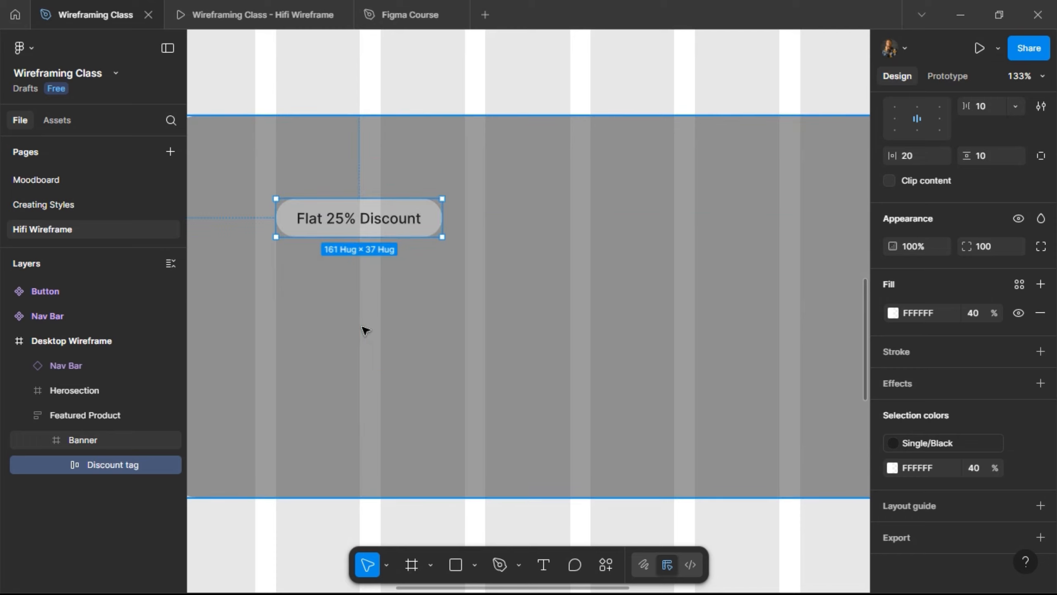
{"action": "key", "text": "Left"}
{"action": "key", "text": "Left"}
{"action": "key", "text": "Left"}
{"action": "key", "text": "Left"}
{"action": "key", "text": "Right"}
{"action": "key", "text": "Right"}
{"action": "key", "text": "Right"}
{"action": "key", "text": "Right"}
{"action": "key", "text": "Right"}
{"action": "key", "text": "Right"}
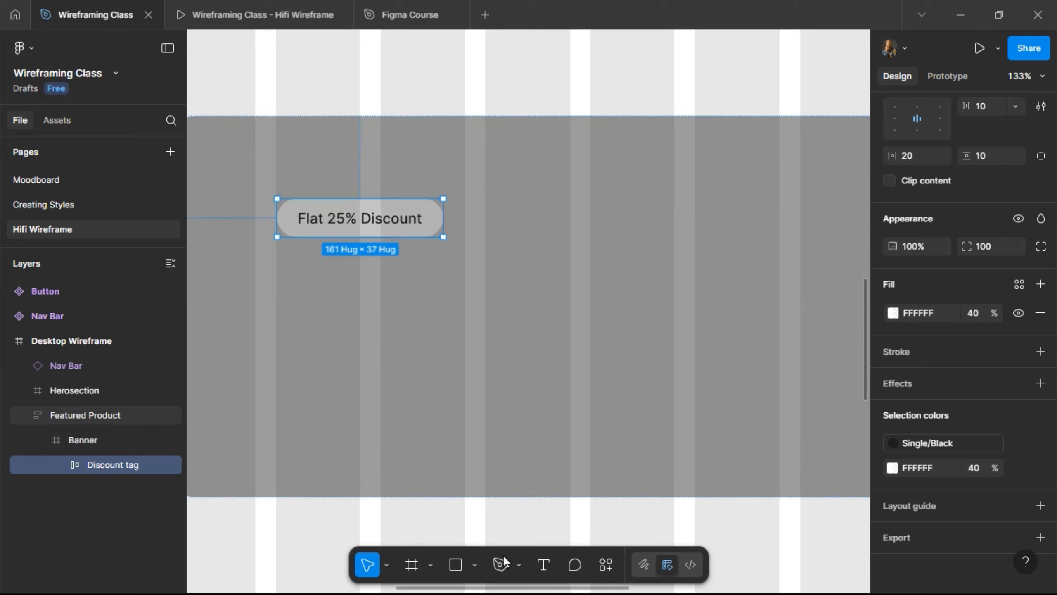
- Add a 'Weekly Fresh Picks' heading below the discount tag styled Heading/H1: Bold
{"action": "left_click", "coordinate": [543, 567]}
{"action": "left_click", "coordinate": [366, 307]}
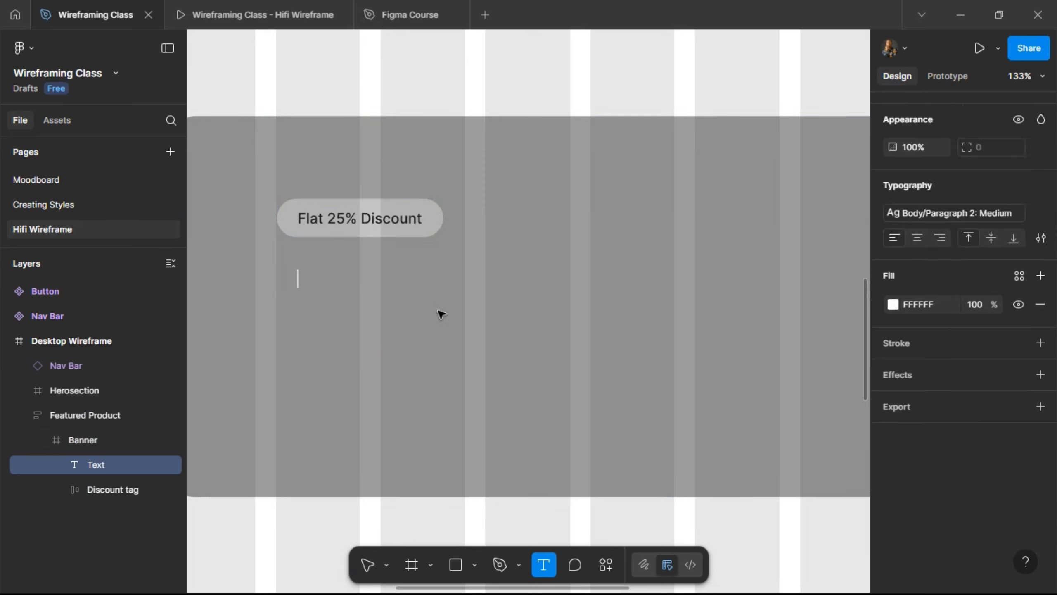
{"action": "type", "text": "Weekly"}
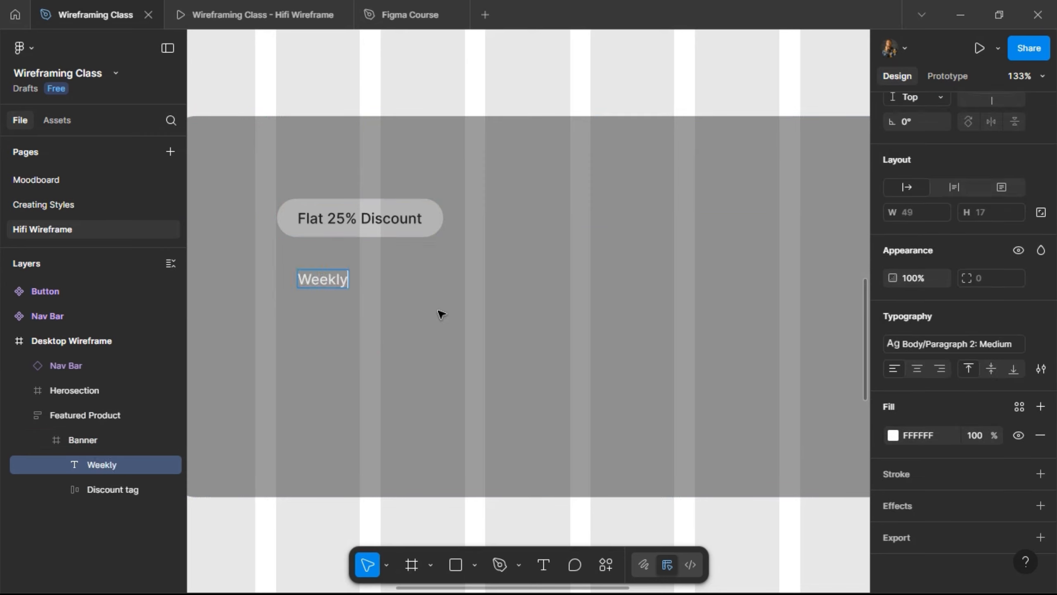
{"action": "type", "text": " Fresh"}
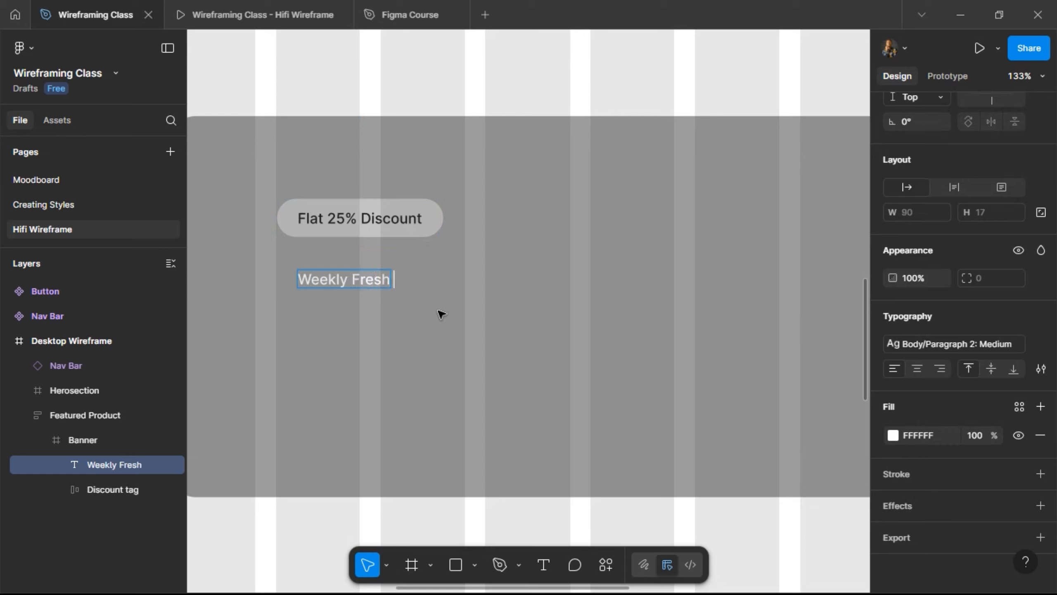
{"action": "type", "text": " Picks"}
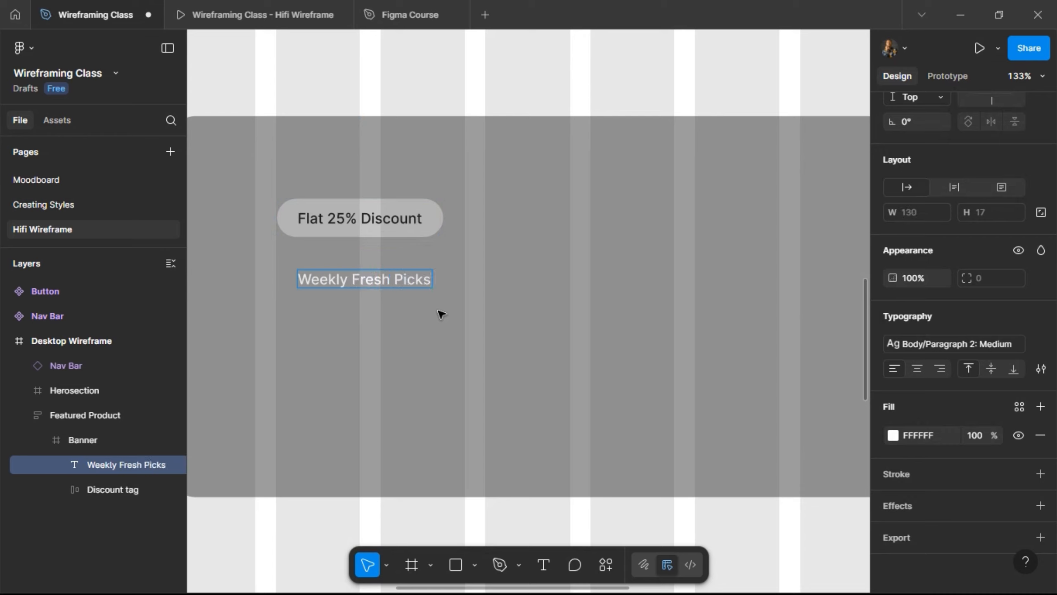
{"action": "key", "text": "Escape"}
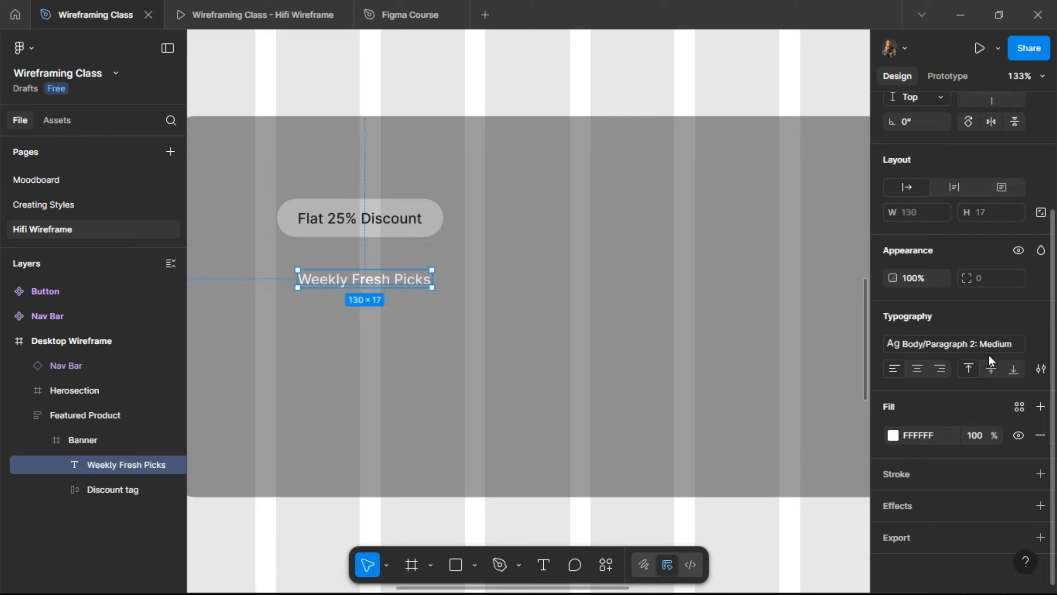
{"action": "left_click", "coordinate": [985, 349]}
{"action": "scroll", "coordinate": [790, 403], "scroll_direction": "up", "scroll_amount": 5}
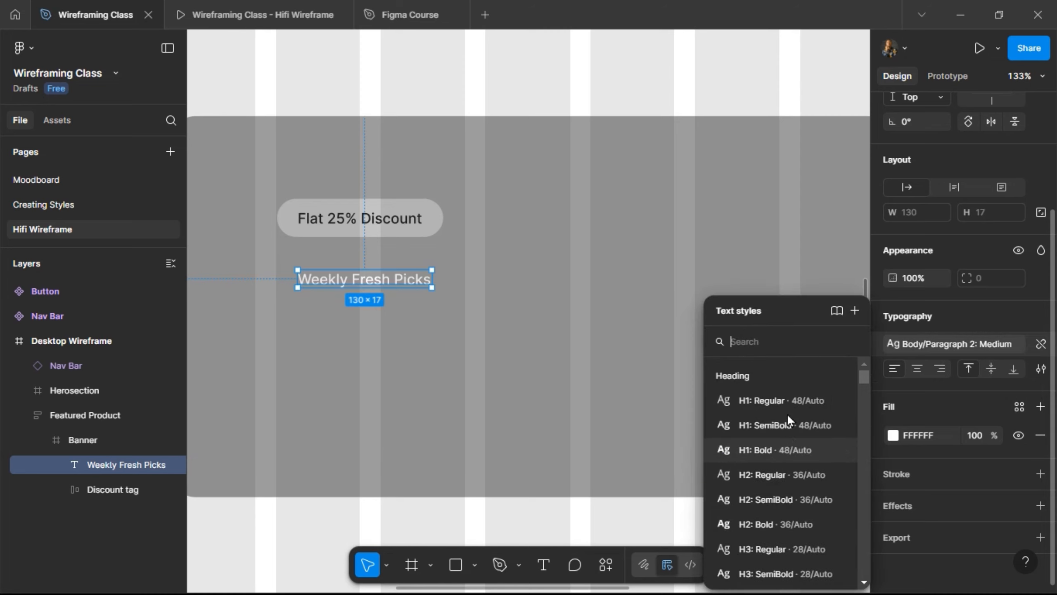
{"action": "left_click", "coordinate": [777, 457]}
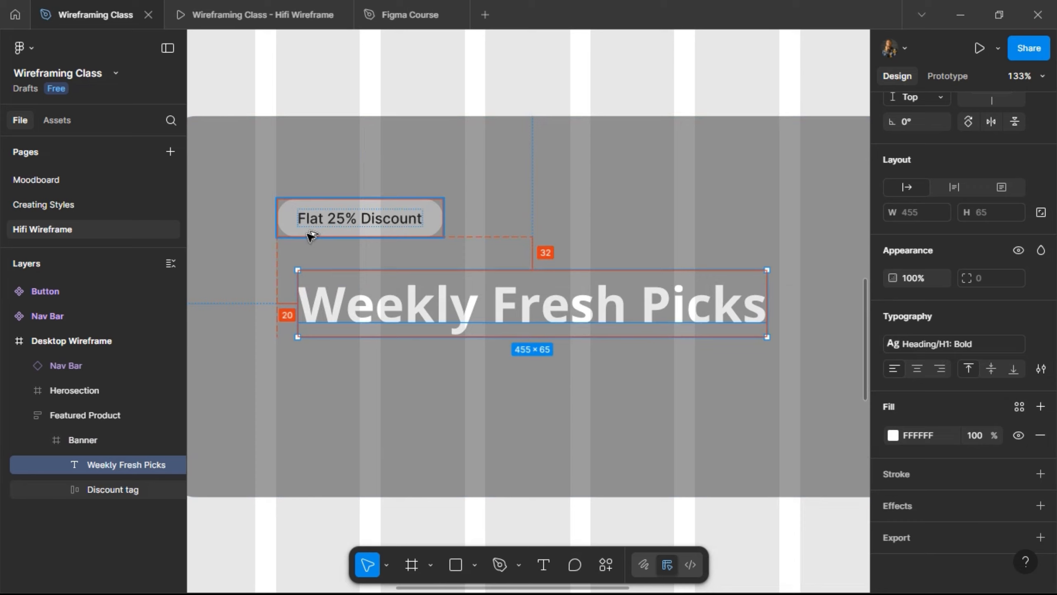
- Tighten the heading's gap to the discount tag and duplicate it just beneath itself
{"action": "key", "text": "shift+Left"}
{"action": "key", "text": "shift+Left"}
{"action": "key", "text": "shift+Up"}
{"action": "key", "text": "shift+Up"}
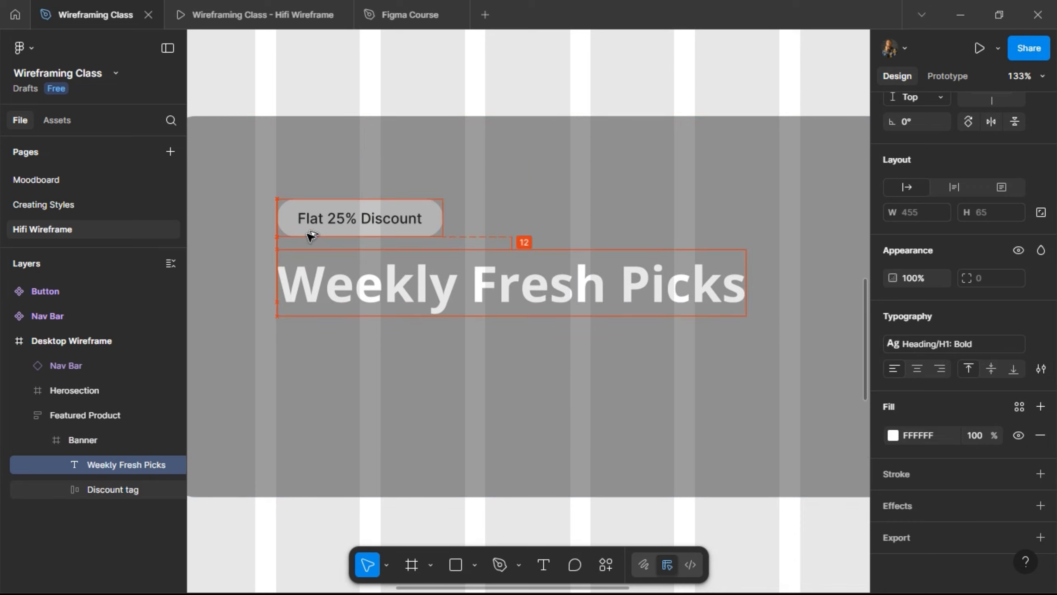
{"action": "key", "text": "Down"}
{"action": "key", "text": "Up"}
{"action": "key", "text": "Up"}
{"action": "key", "text": "Up"}
{"action": "key", "text": "shift+Down"}
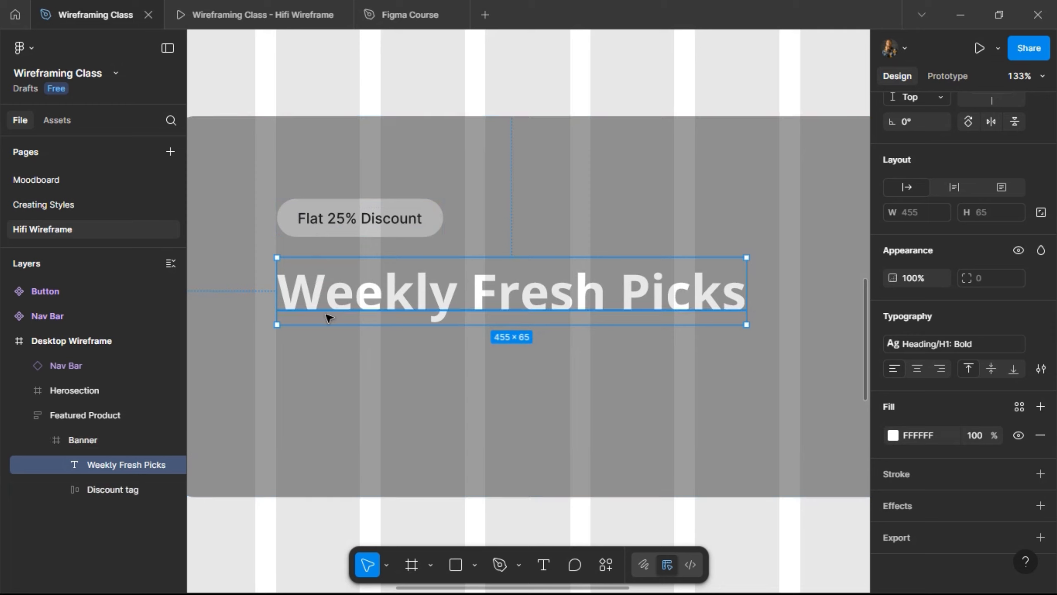
{"action": "left_click_drag", "start_coordinate": [347, 299], "coordinate": [349, 372]}
- Replace the copy's text with the 'Get handpicked organic groceries…' sentence in Body/Paragraph 1: Regular
{"action": "double_click", "coordinate": [349, 370]}
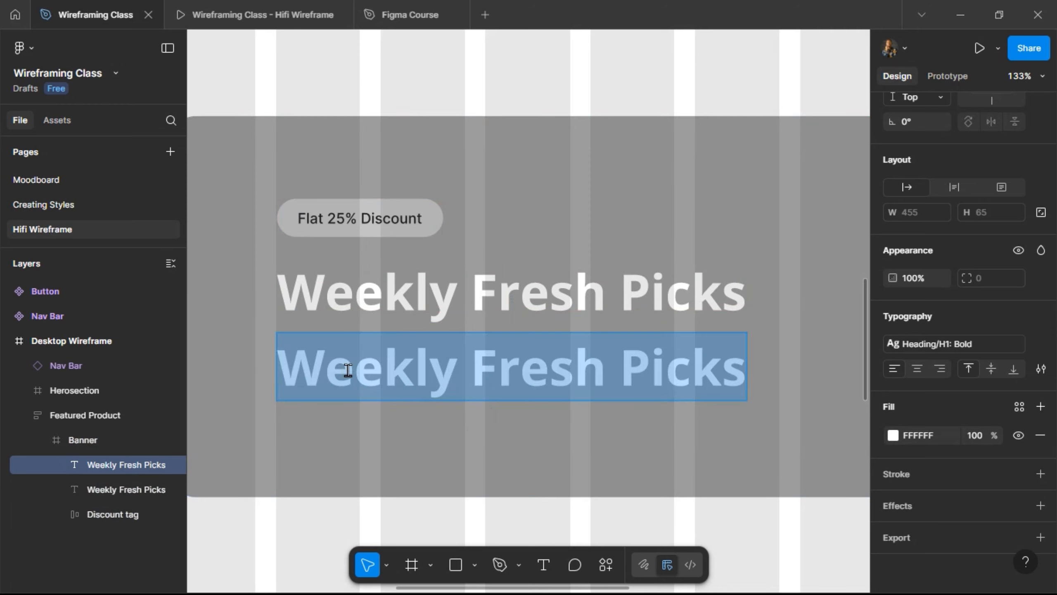
{"action": "type", "text": "Get "}
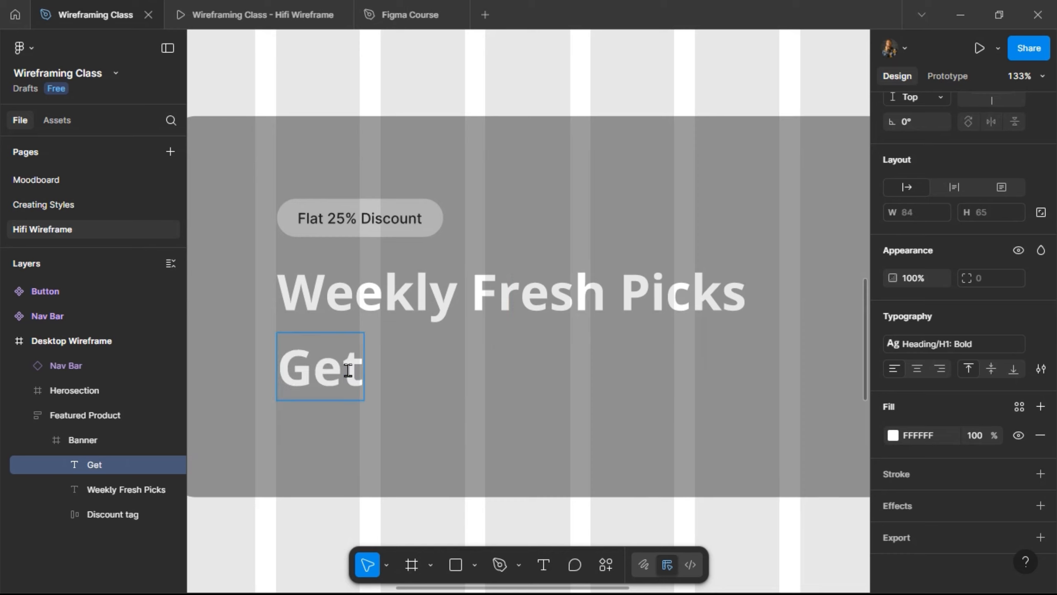
{"action": "type", "text": "handpick"}
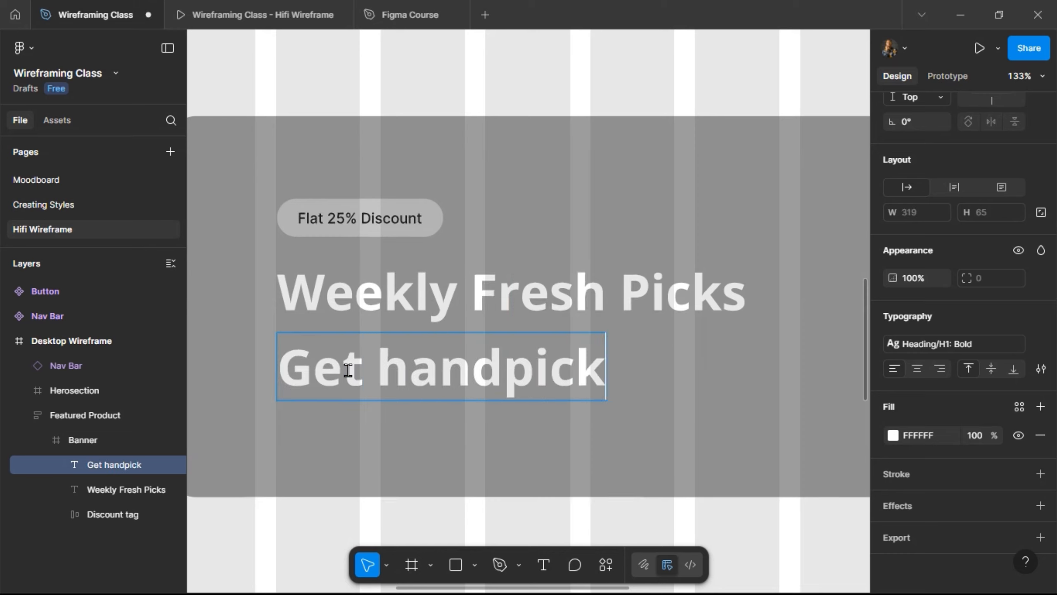
{"action": "type", "text": "ed organic"}
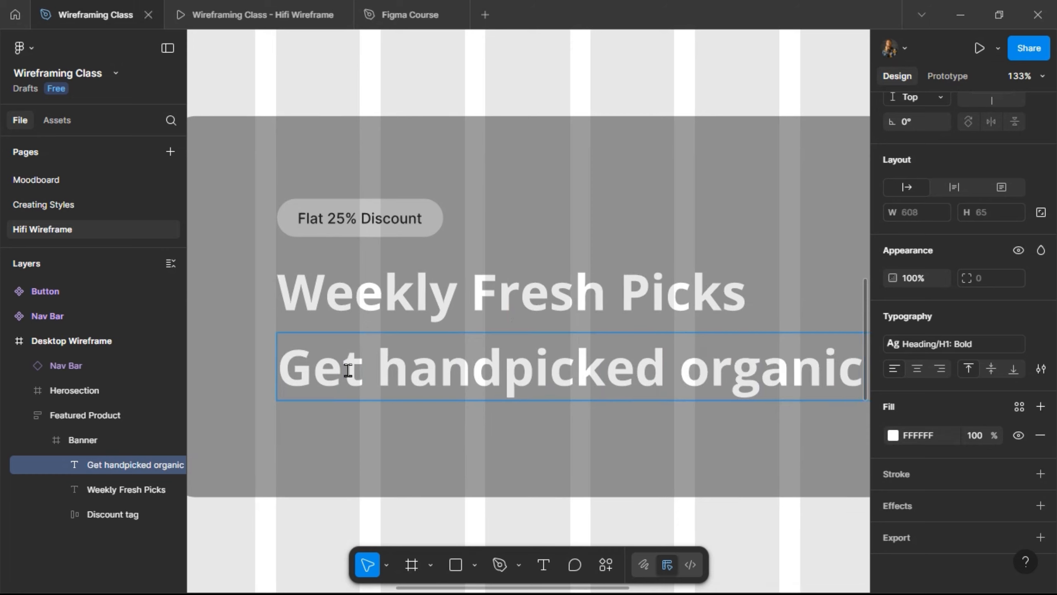
{"action": "type", "text": " groceries at tlivered straight to your door."}
{"action": "key", "text": "Escape"}
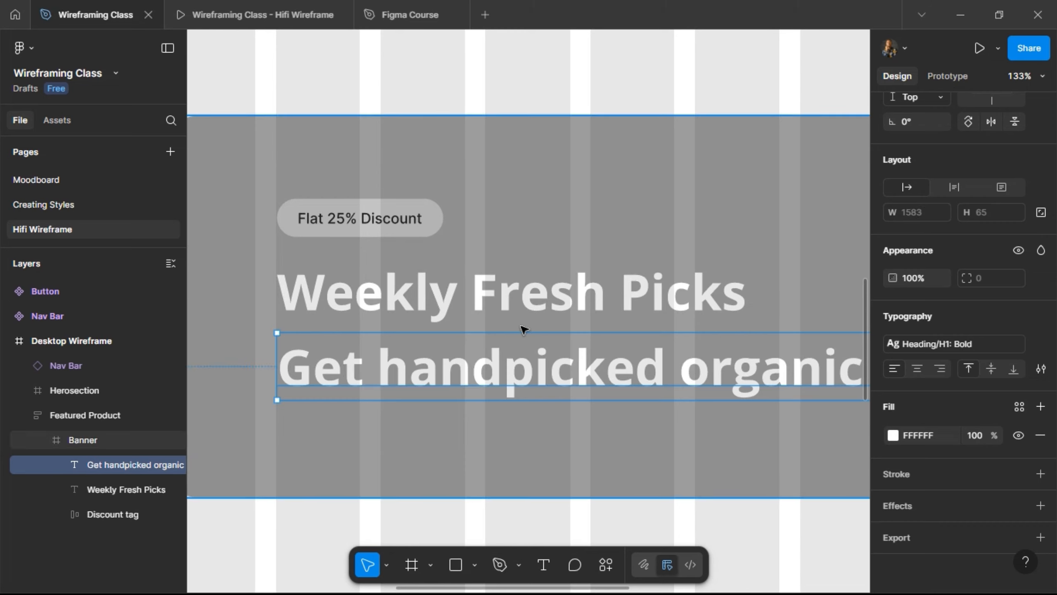
{"action": "left_click", "coordinate": [934, 349]}
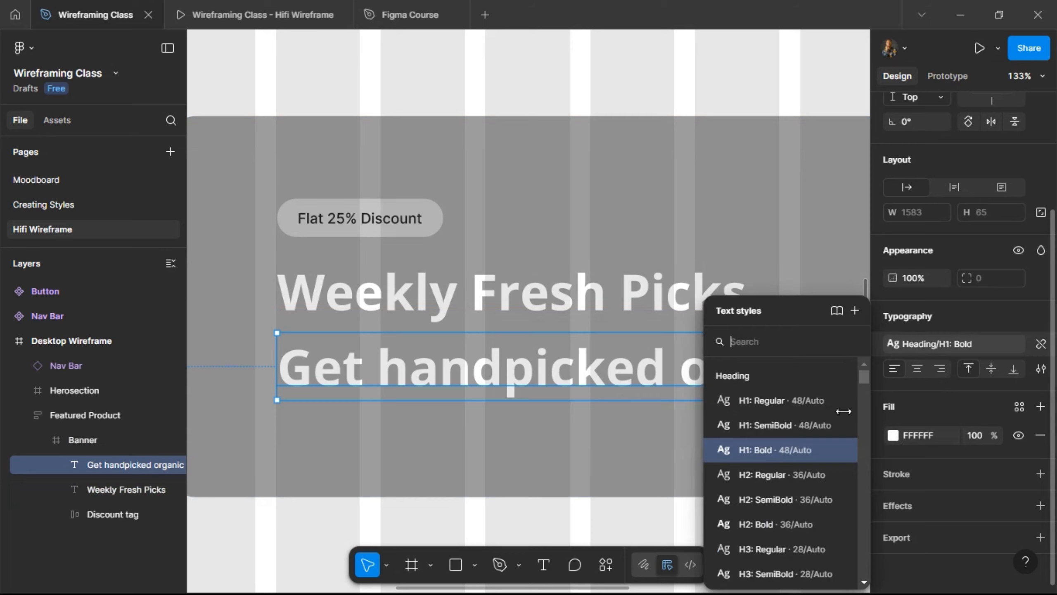
{"action": "scroll", "coordinate": [781, 495], "scroll_direction": "down", "scroll_amount": 6}
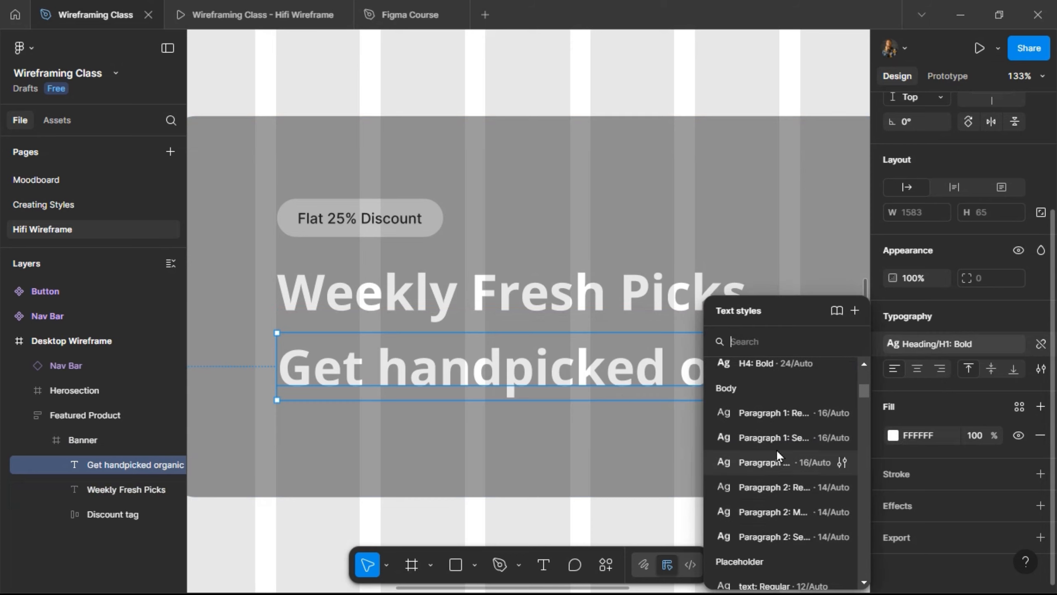
{"action": "left_click", "coordinate": [762, 419]}
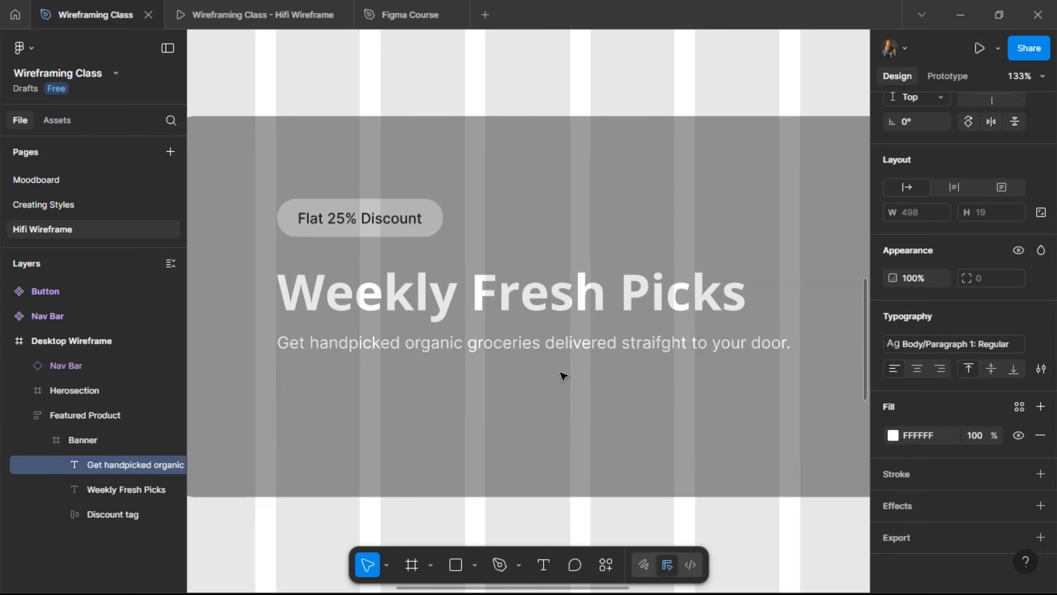
- Fix the stray-letter typo in 'straight' in the body sentence
{"action": "double_click", "coordinate": [658, 352]}
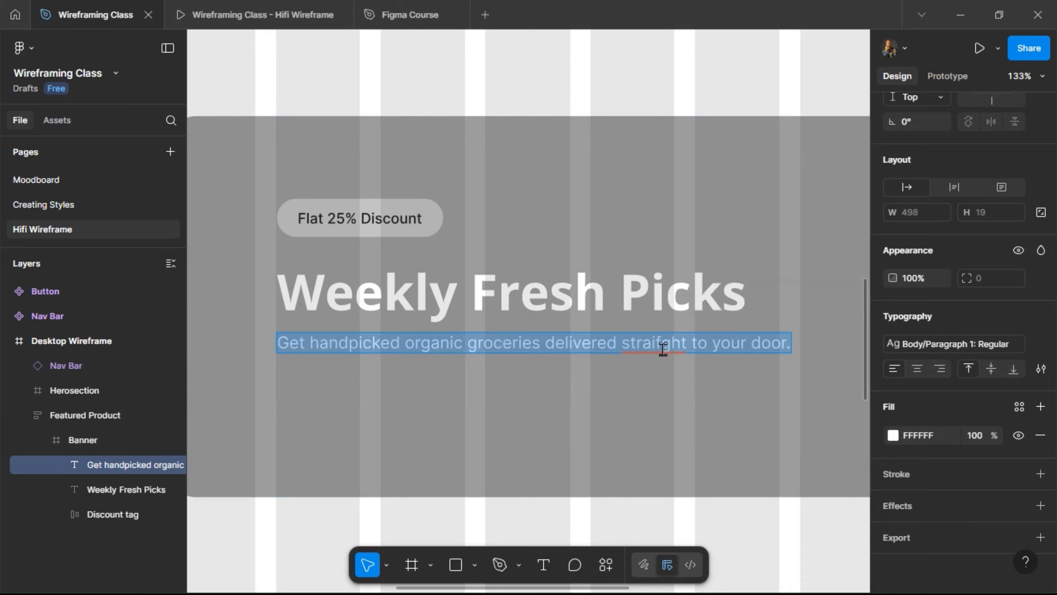
{"action": "left_click", "coordinate": [668, 347]}
{"action": "key", "text": "BackSpace"}
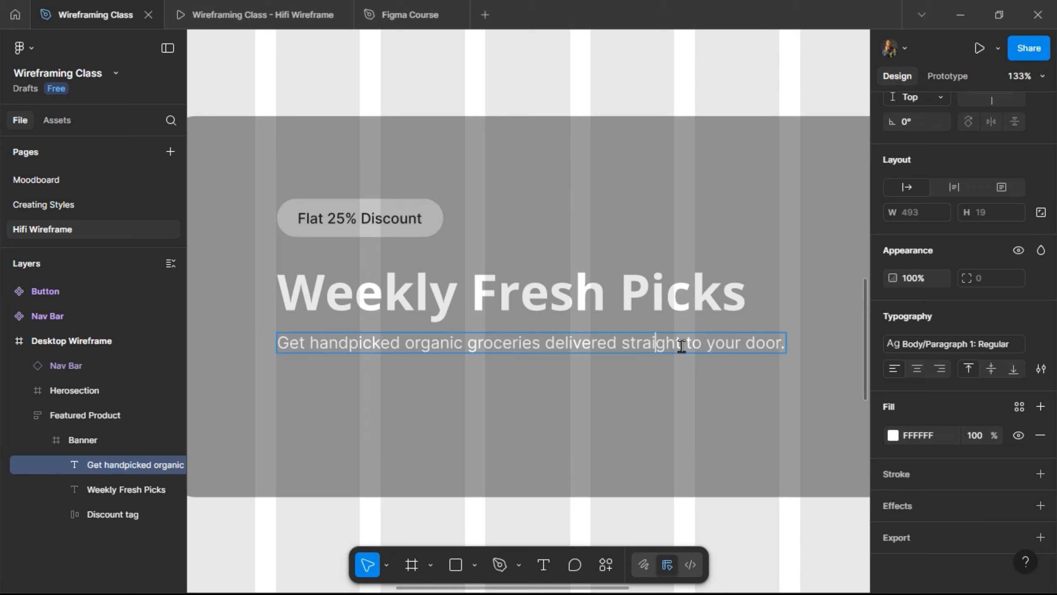
{"action": "key", "text": "Escape"}
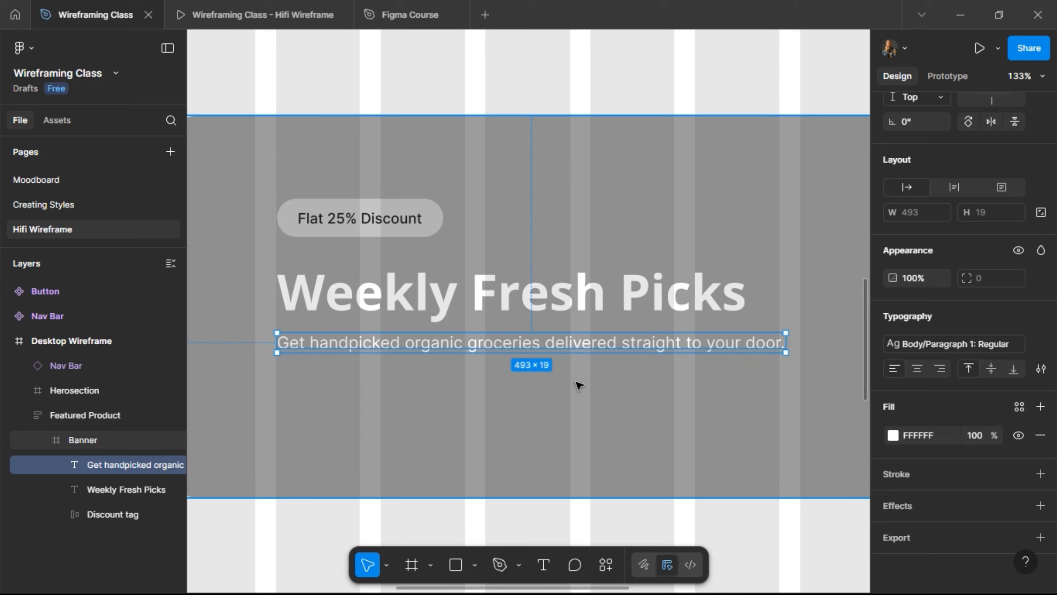
- Colour both the heading and the body sentence with the Black style
{"action": "left_click", "coordinate": [528, 304], "text": "shift"}
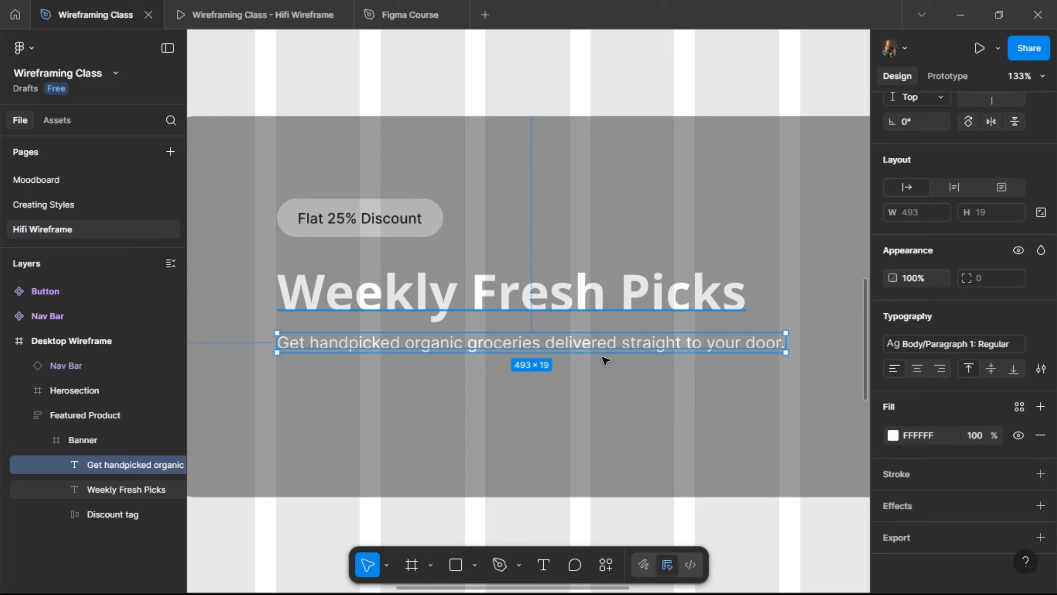
{"action": "scroll", "coordinate": [950, 423], "scroll_direction": "down", "scroll_amount": 1}
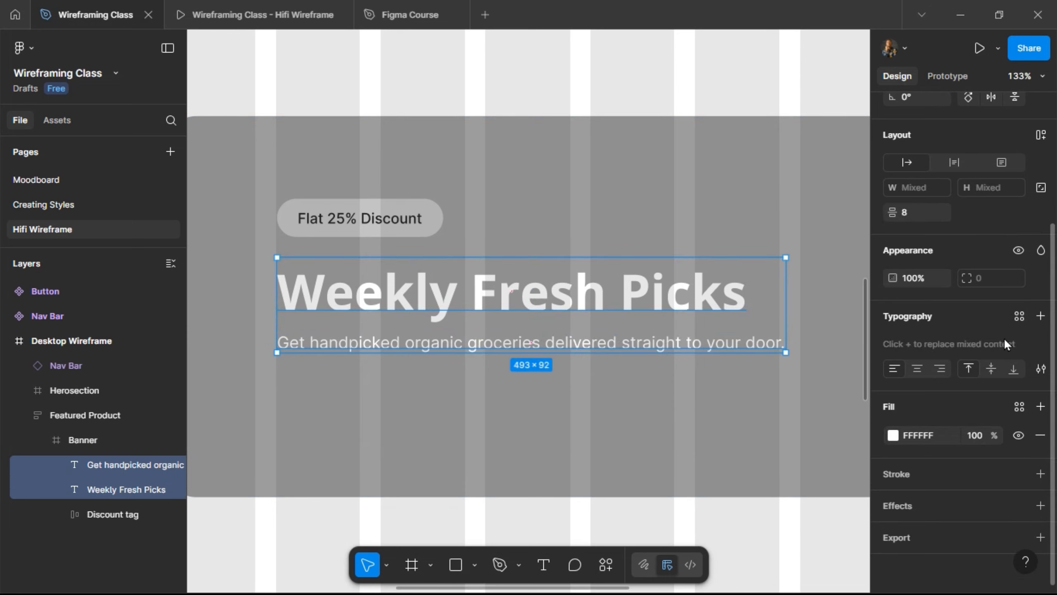
{"action": "left_click", "coordinate": [1018, 317]}
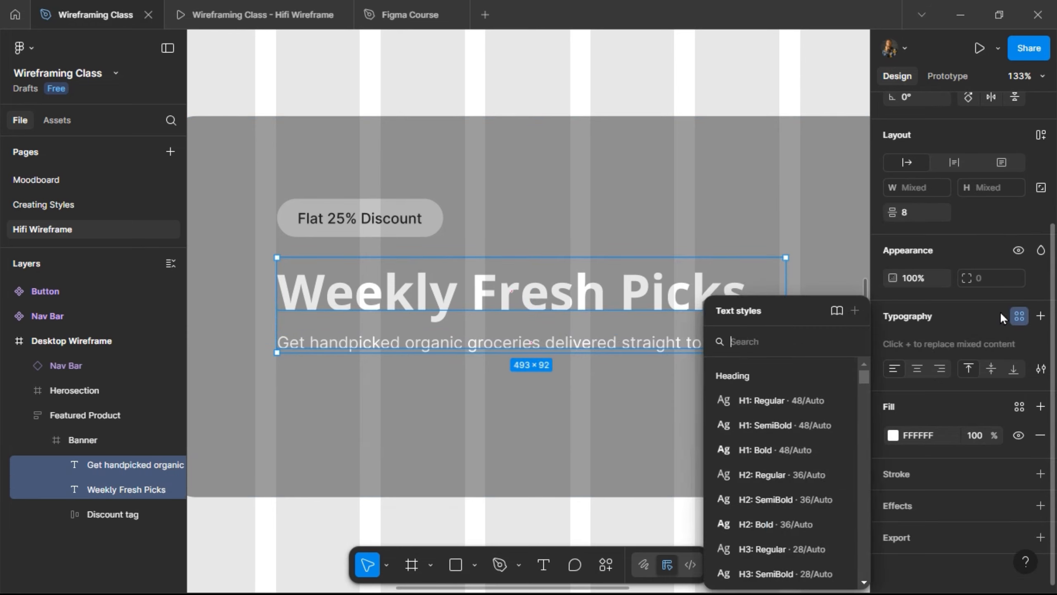
{"action": "left_click", "coordinate": [1015, 316]}
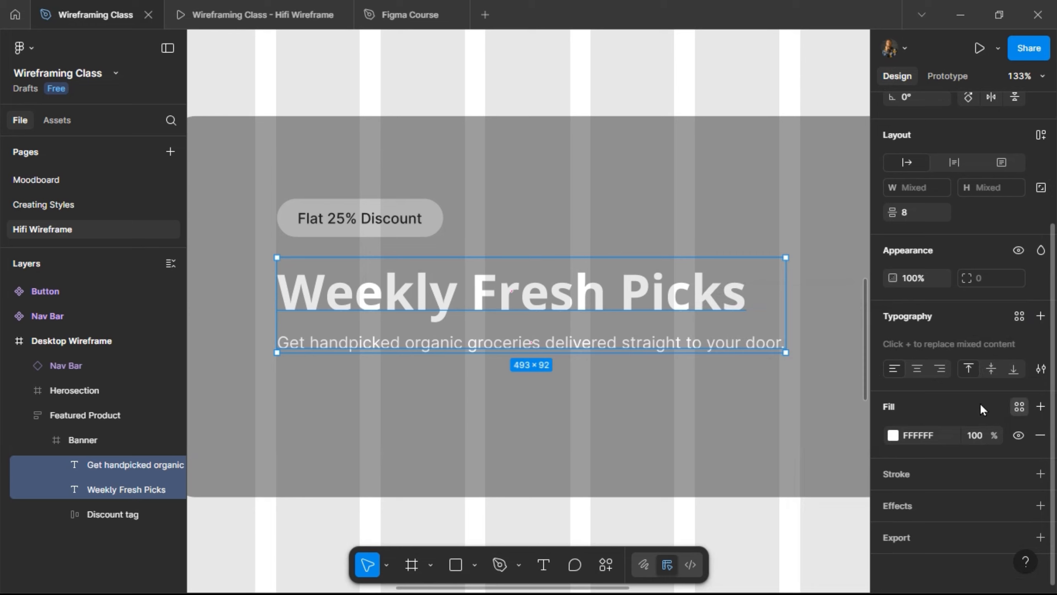
{"action": "left_click", "coordinate": [1017, 406]}
{"action": "left_click", "coordinate": [755, 386]}
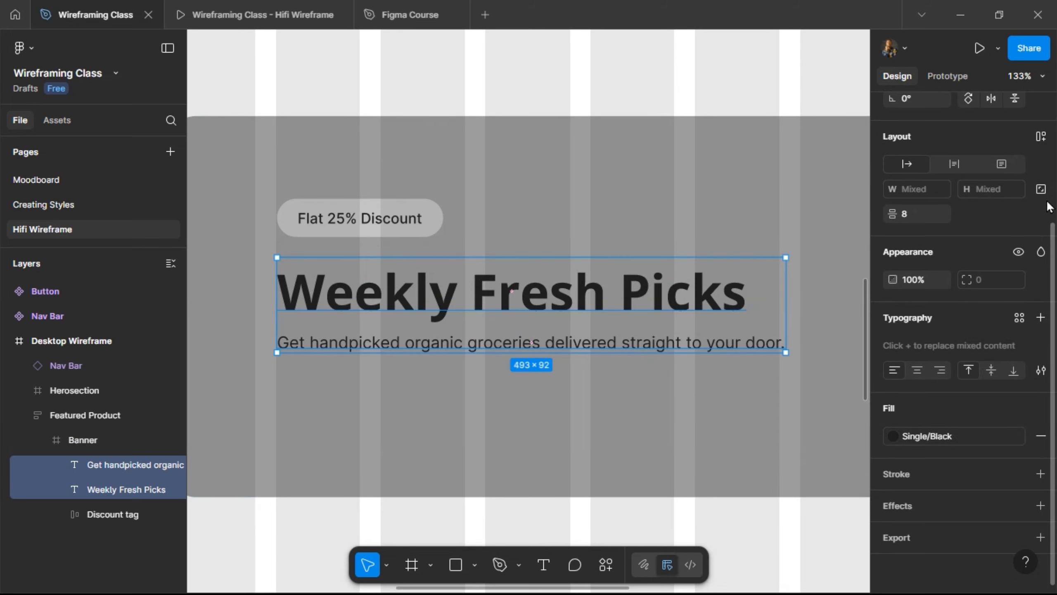
- Wrap the two texts in an auto-layout frame named 'Header + Subtext'
{"action": "key", "text": "shift+a"}
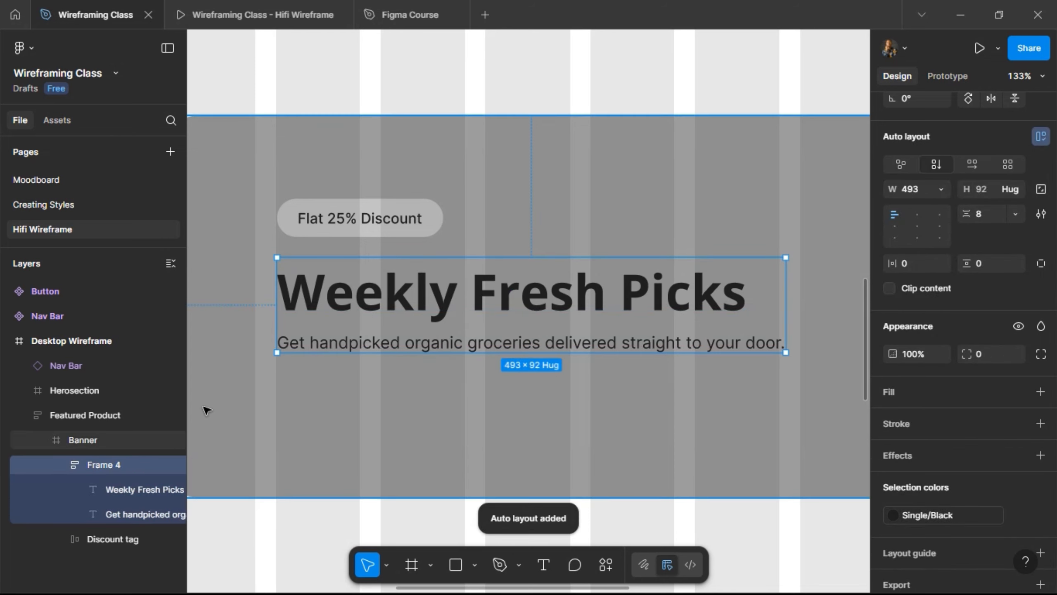
{"action": "double_click", "coordinate": [102, 464]}
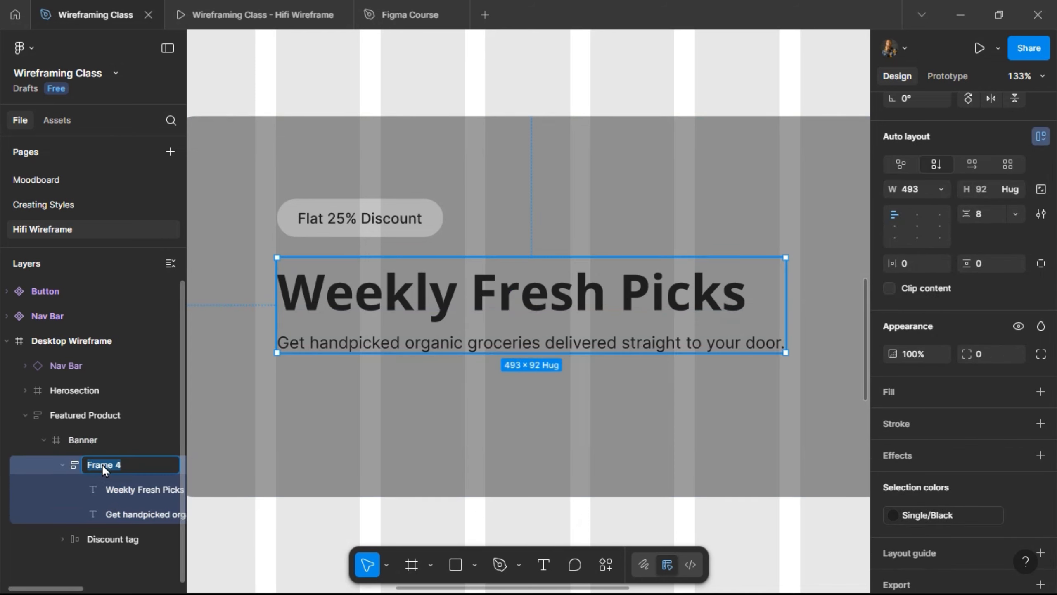
{"action": "type", "text": "Header + Subtext"}
{"action": "key", "text": "Return"}
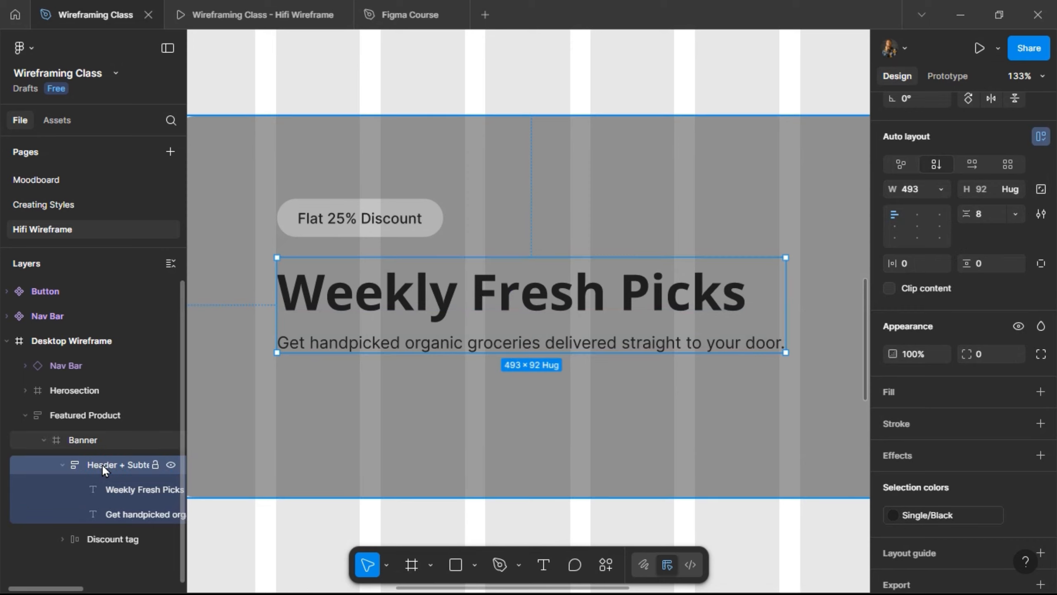
- Move the Discount tag above Header + Subtext in the Banner's layer order
{"action": "left_click", "coordinate": [63, 465]}
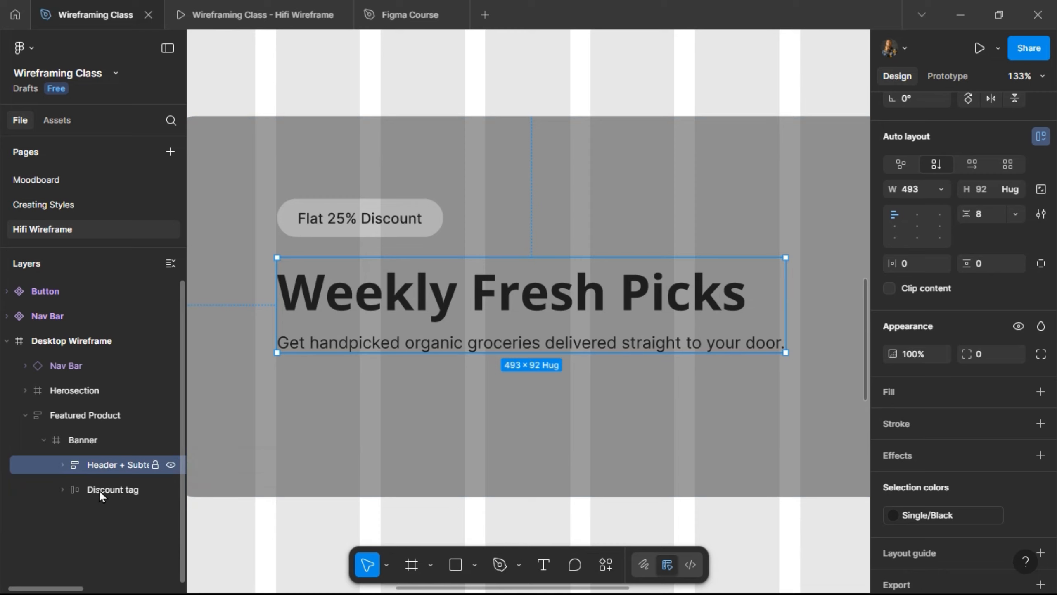
{"action": "left_click", "coordinate": [99, 489]}
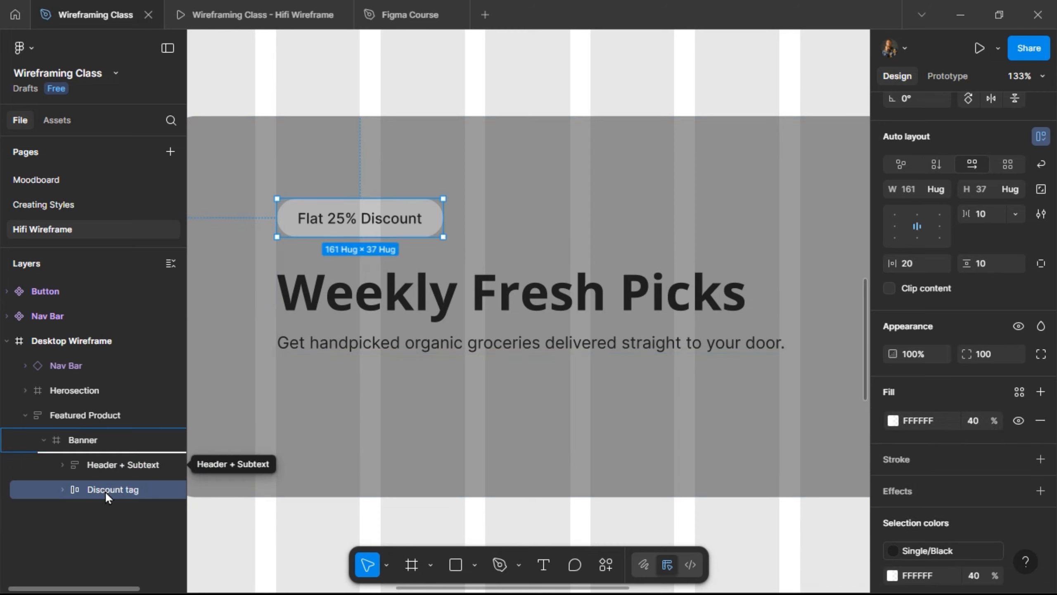
{"action": "key", "text": "ctrl+]"}
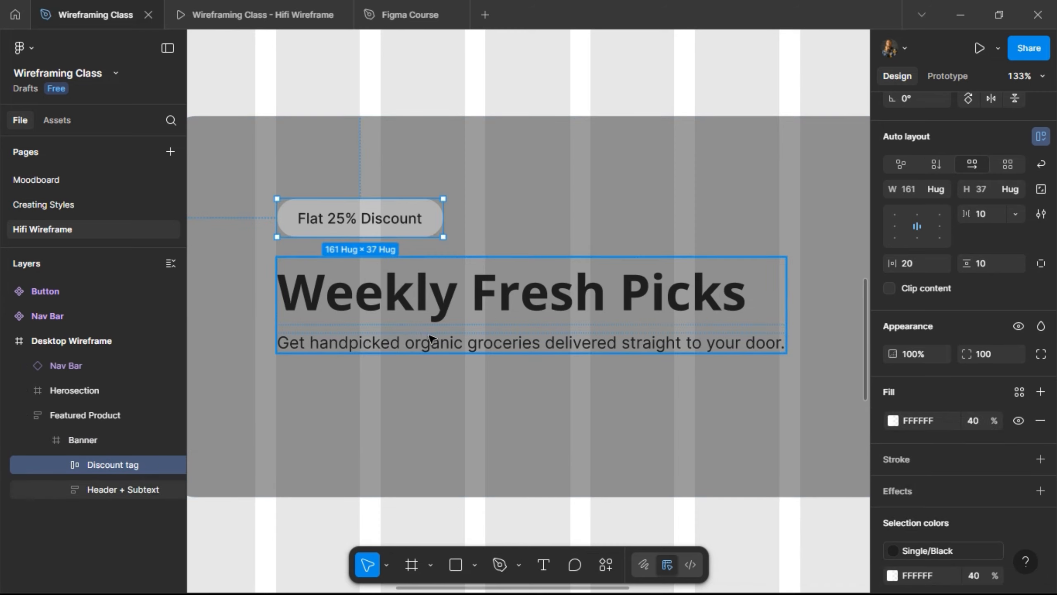
{"action": "scroll", "coordinate": [425, 366], "scroll_direction": "down", "scroll_amount": 3}
{"action": "scroll", "coordinate": [391, 243], "scroll_direction": "up", "scroll_amount": 3}
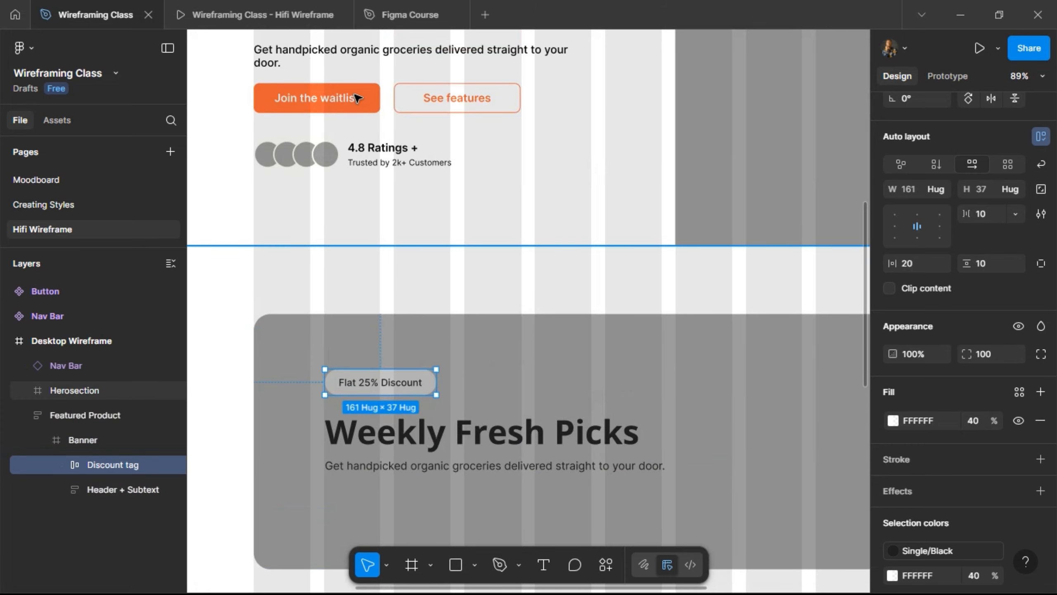
- Select the hero's Buttons row holding Join the waitlist and See features
{"action": "left_click", "coordinate": [357, 97]}
{"action": "double_click", "coordinate": [357, 97]}
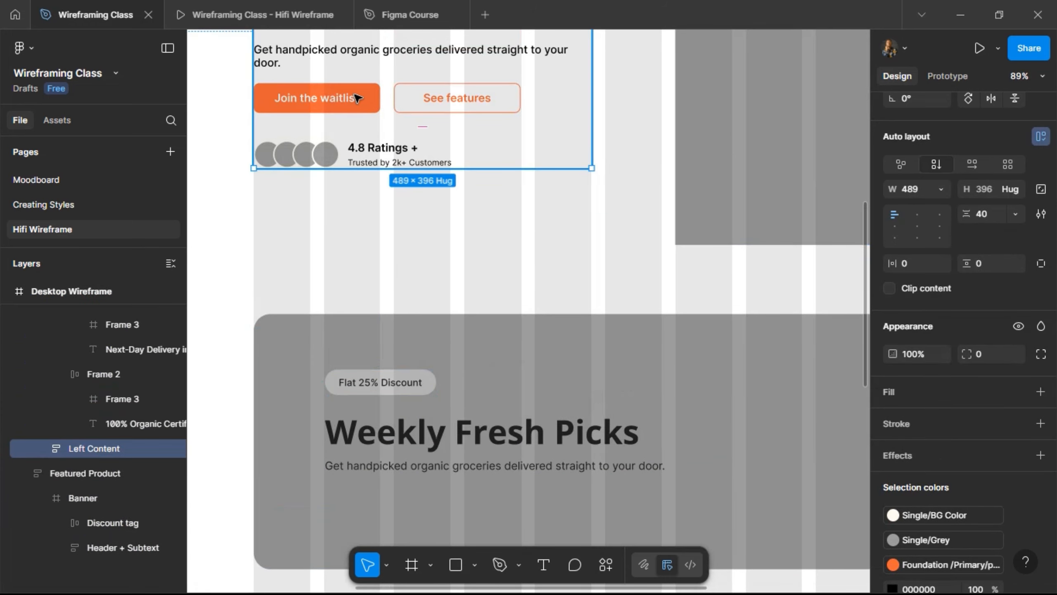
{"action": "double_click", "coordinate": [357, 97]}
{"action": "double_click", "coordinate": [357, 97]}
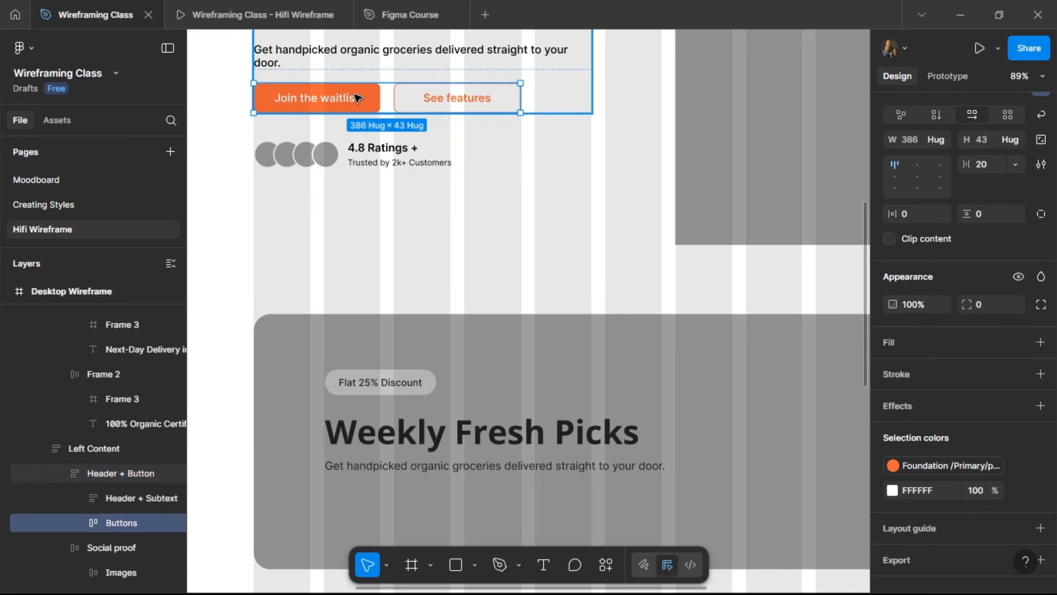
{"action": "scroll", "coordinate": [465, 223], "scroll_direction": "down", "scroll_amount": 3}
{"action": "scroll", "coordinate": [468, 232], "scroll_direction": "down", "scroll_amount": 5}
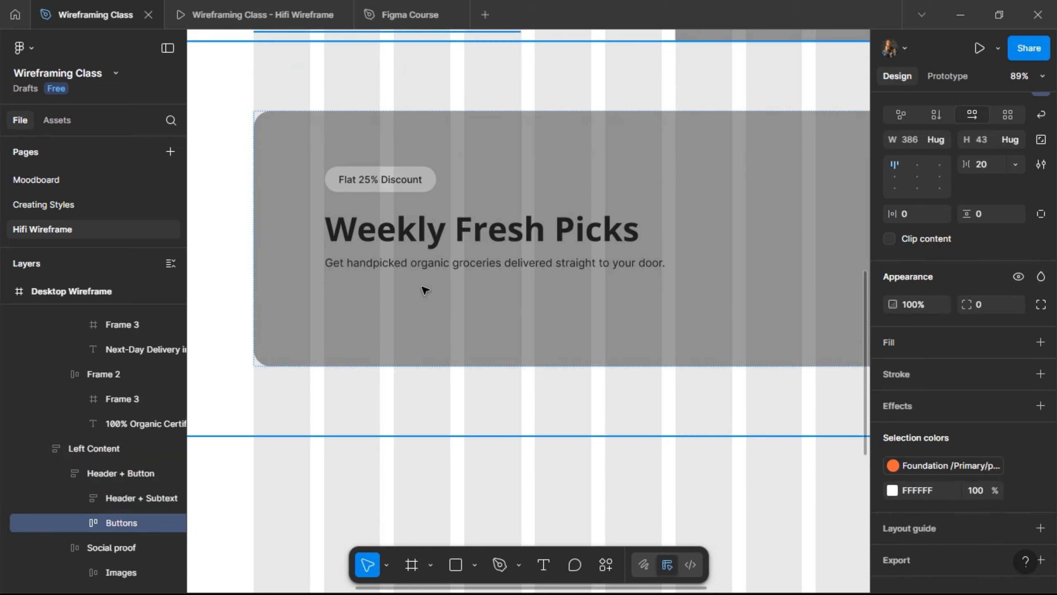
{"action": "scroll", "coordinate": [393, 241], "scroll_direction": "up", "scroll_amount": 2}
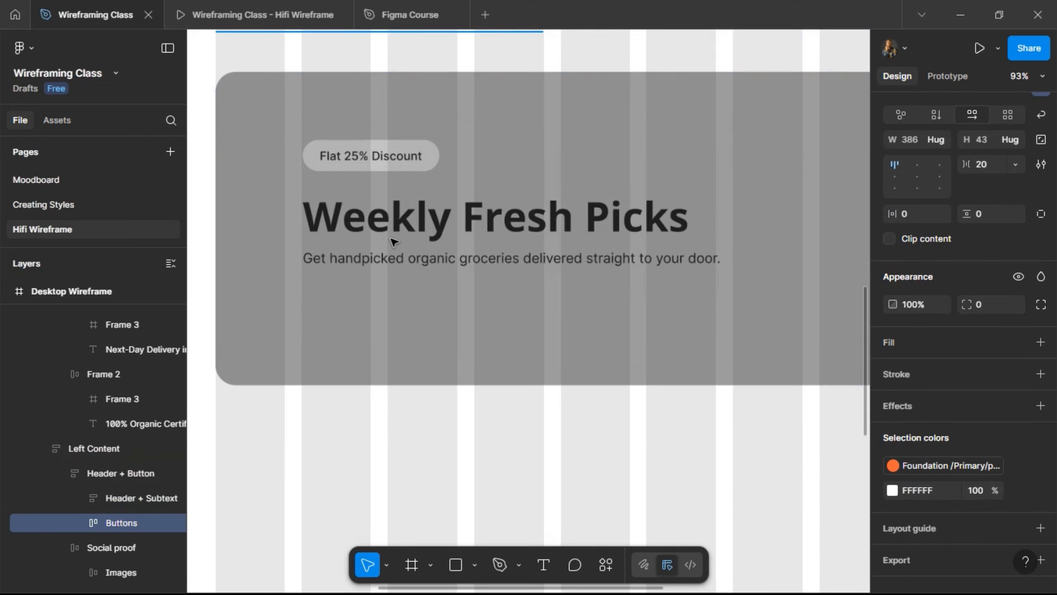
- Paste the copied buttons into the Featured Product Banner
{"action": "left_click", "coordinate": [394, 240]}
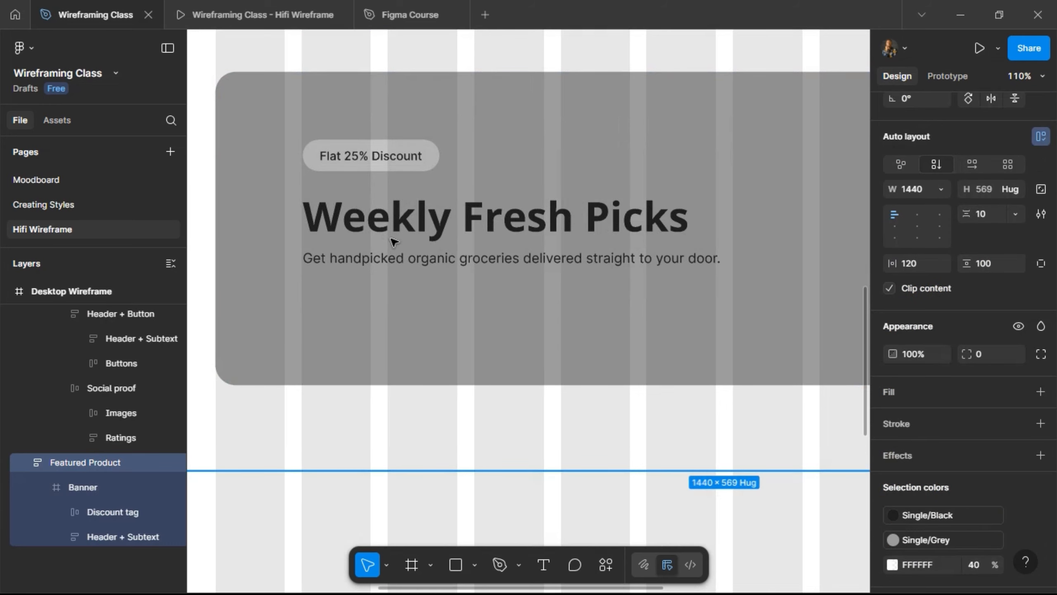
{"action": "double_click", "coordinate": [393, 240]}
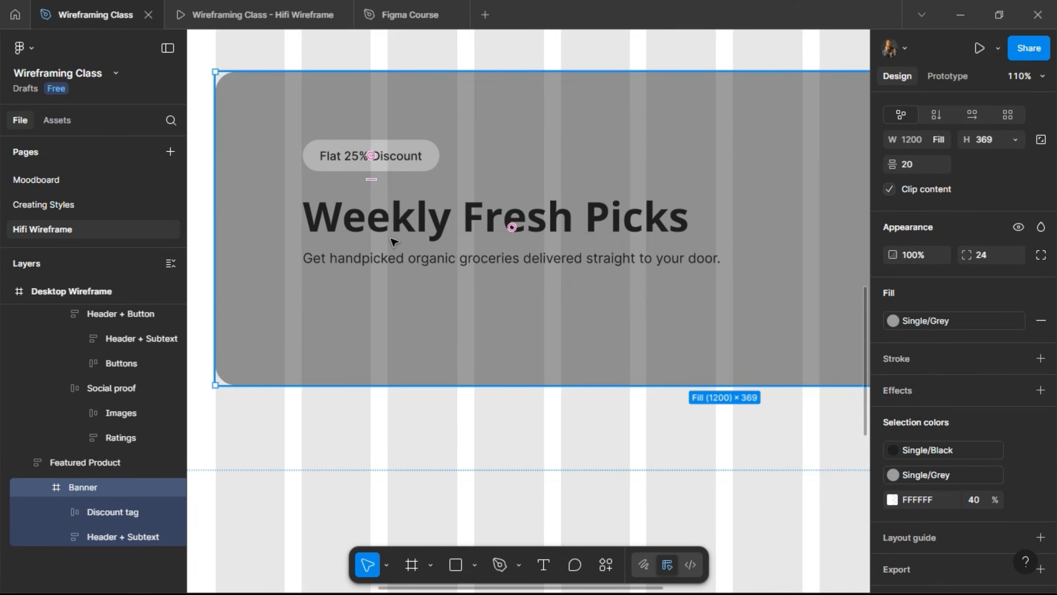
{"action": "key", "text": "ctrl+v"}
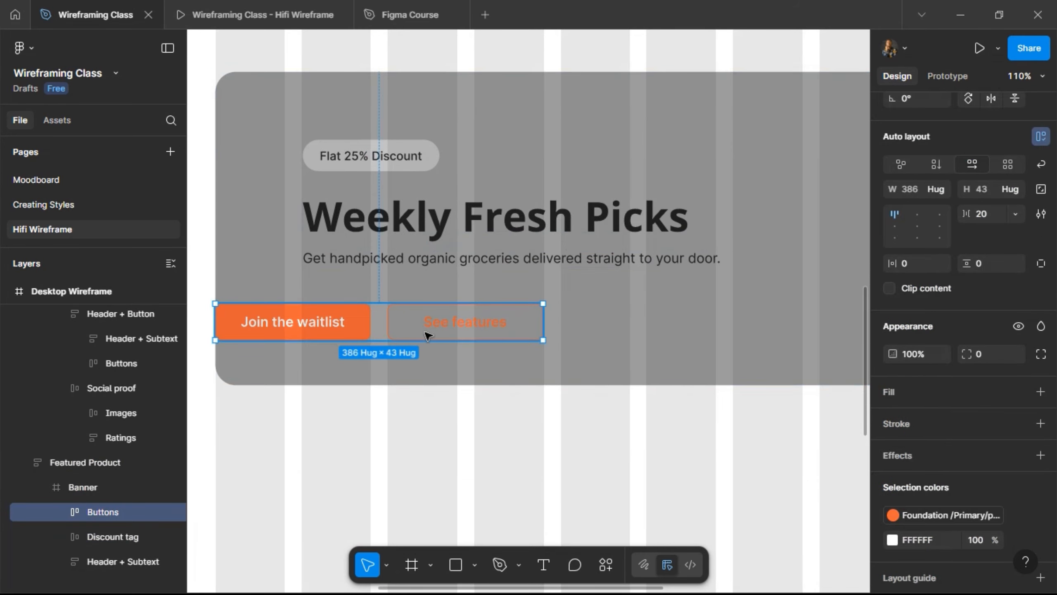
- Nudge the pasted buttons to line up with the header's left edge under the subtext
{"action": "key", "text": "shift+Right"}
{"action": "key", "text": "shift+Right"}
{"action": "key", "text": "shift+Right"}
{"action": "key", "text": "shift+Right"}
{"action": "key", "text": "shift+Right"}
{"action": "key", "text": "shift+Right"}
{"action": "key", "text": "shift+Right"}
{"action": "key", "text": "shift+Right"}
{"action": "key", "text": "shift+Right"}
{"action": "key", "text": "shift+Right"}
{"action": "key", "text": "shift+Right"}
{"action": "key", "text": "shift+Right"}
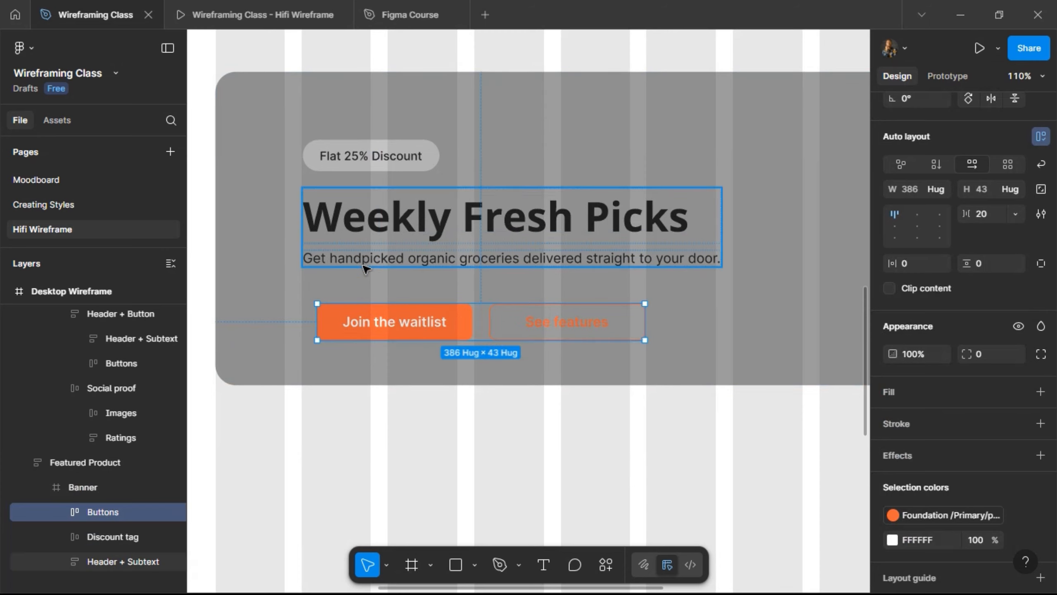
{"action": "key", "text": "alt"}
{"action": "key", "text": "Right"}
{"action": "key", "text": "Right"}
{"action": "key", "text": "Right"}
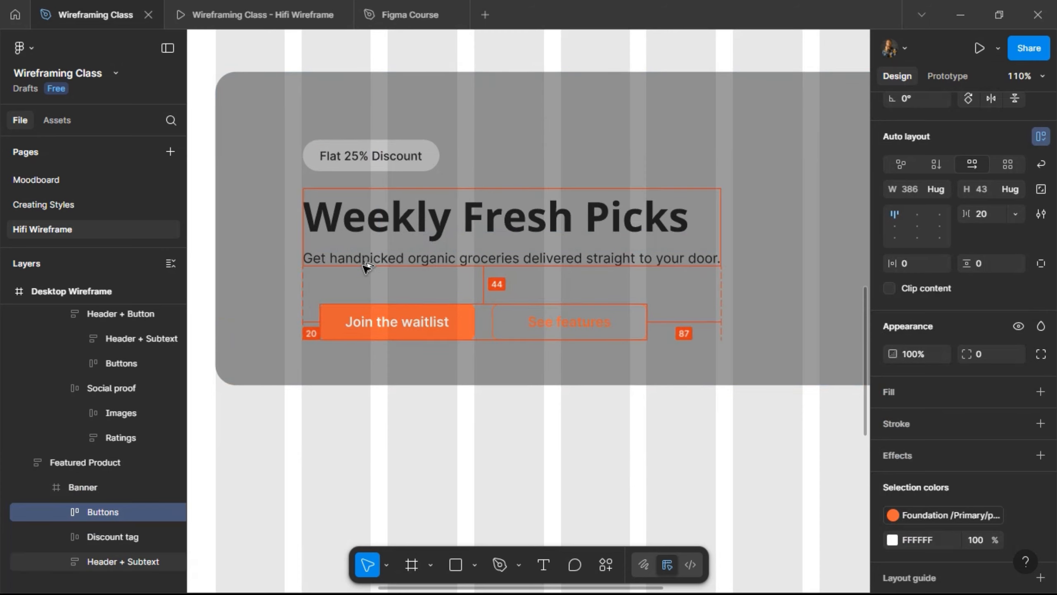
{"action": "key", "text": "shift+Left"}
{"action": "key", "text": "shift+Left"}
{"action": "key", "text": "Up"}
{"action": "key", "text": "Up"}
{"action": "key", "text": "Up"}
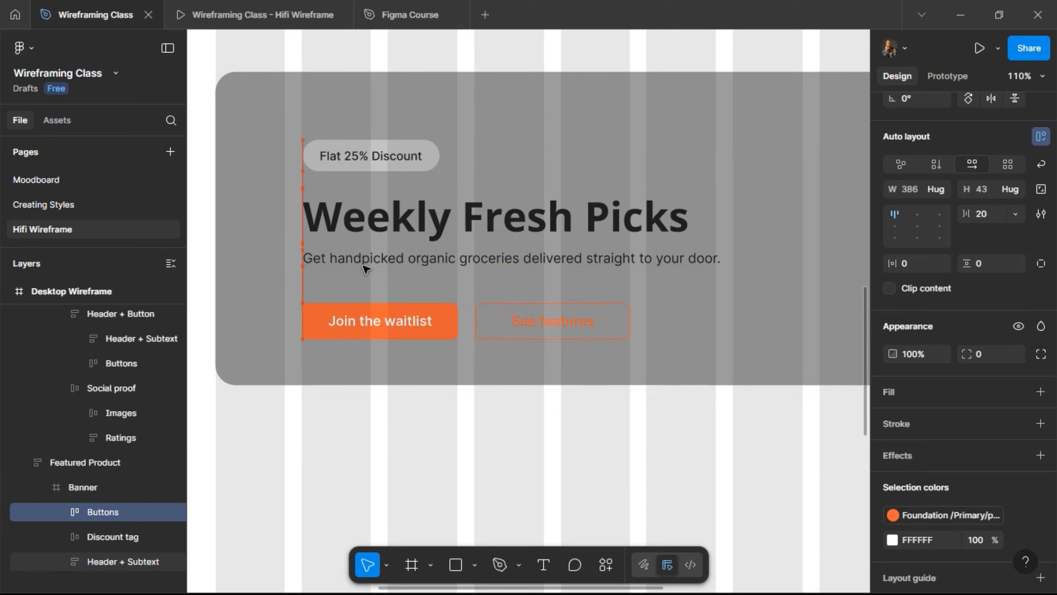
{"action": "key", "text": "alt"}
{"action": "key", "text": "Up"}
{"action": "key", "text": "Up"}
{"action": "key", "text": "alt"}
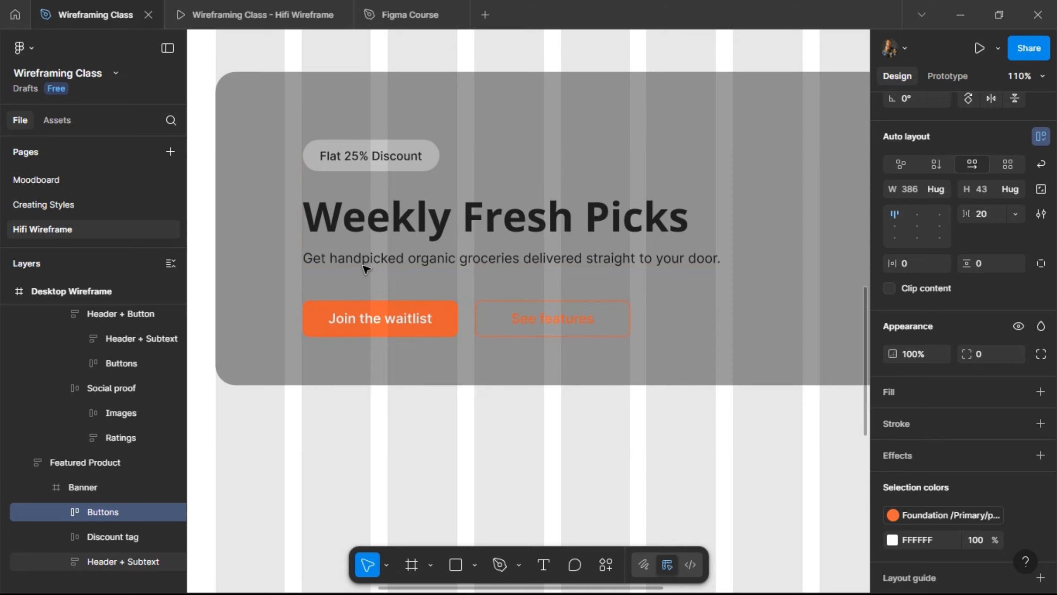
{"action": "double_click", "coordinate": [492, 318]}
- Move See features before Join the waitlist and detach it from its component
{"action": "key", "text": "Left"}
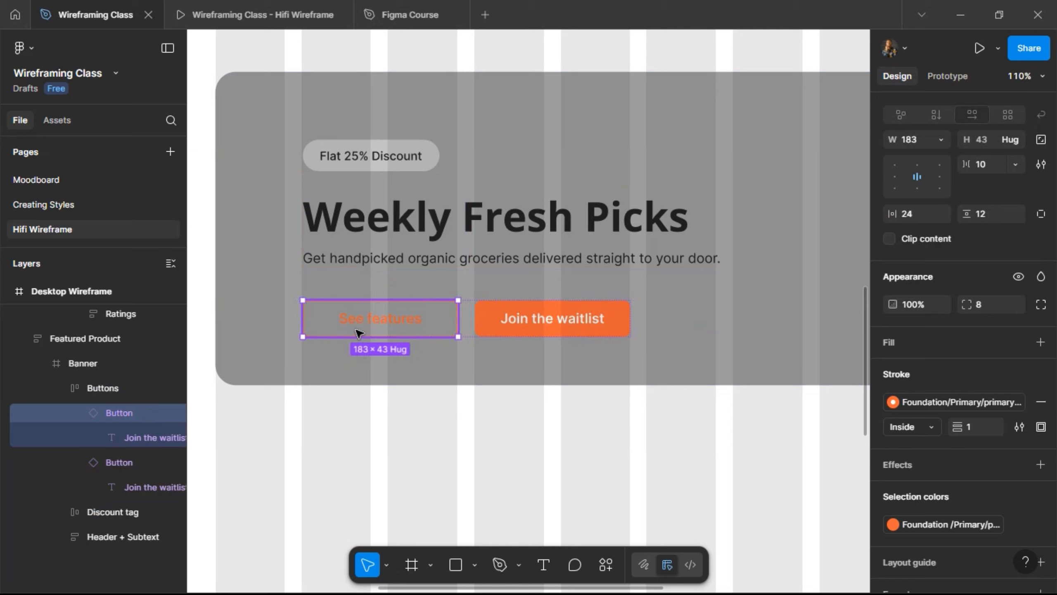
{"action": "right_click", "coordinate": [362, 331]}
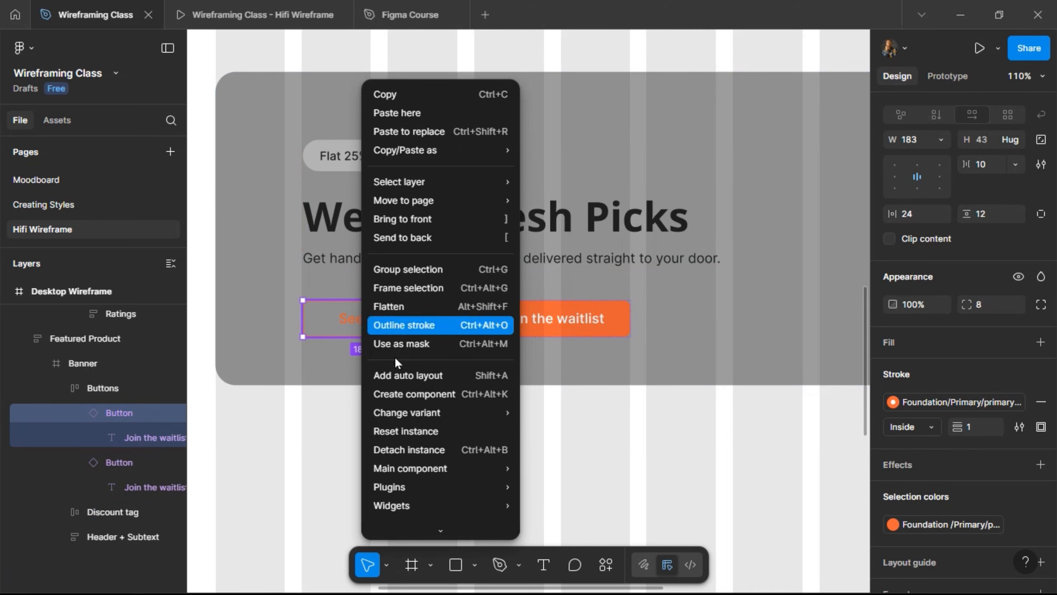
{"action": "left_click", "coordinate": [418, 449]}
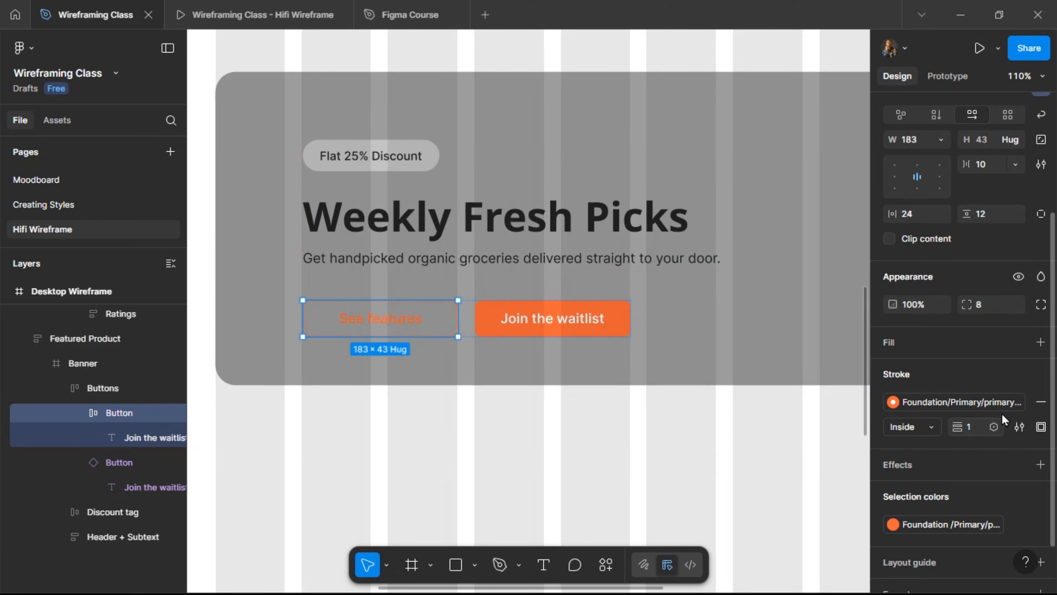
- Remove the button's orange stroke and fill it with the Single/White style
{"action": "left_click", "coordinate": [1041, 401]}
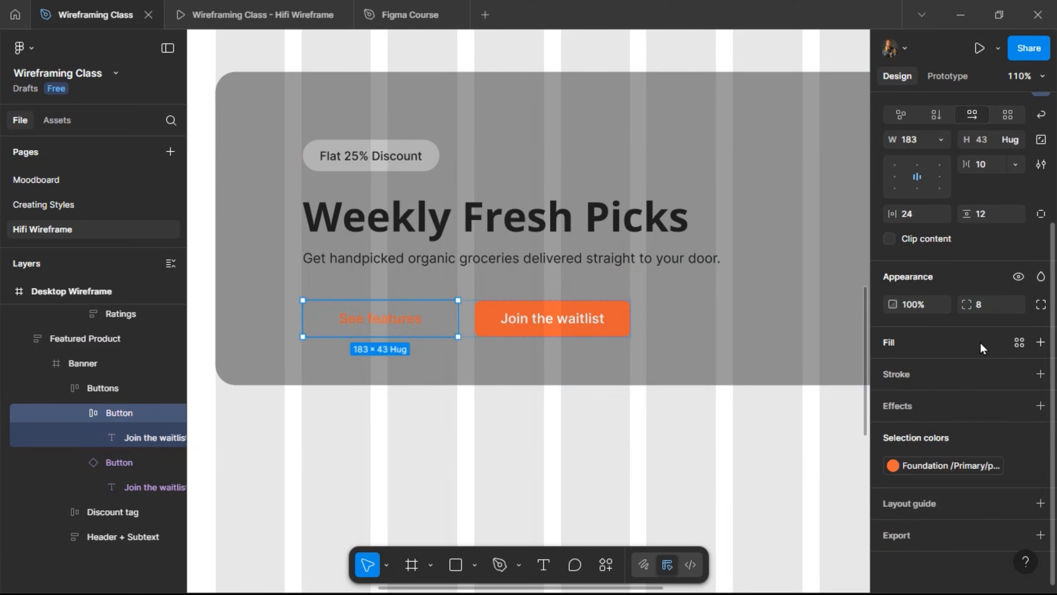
{"action": "left_click", "coordinate": [1010, 342]}
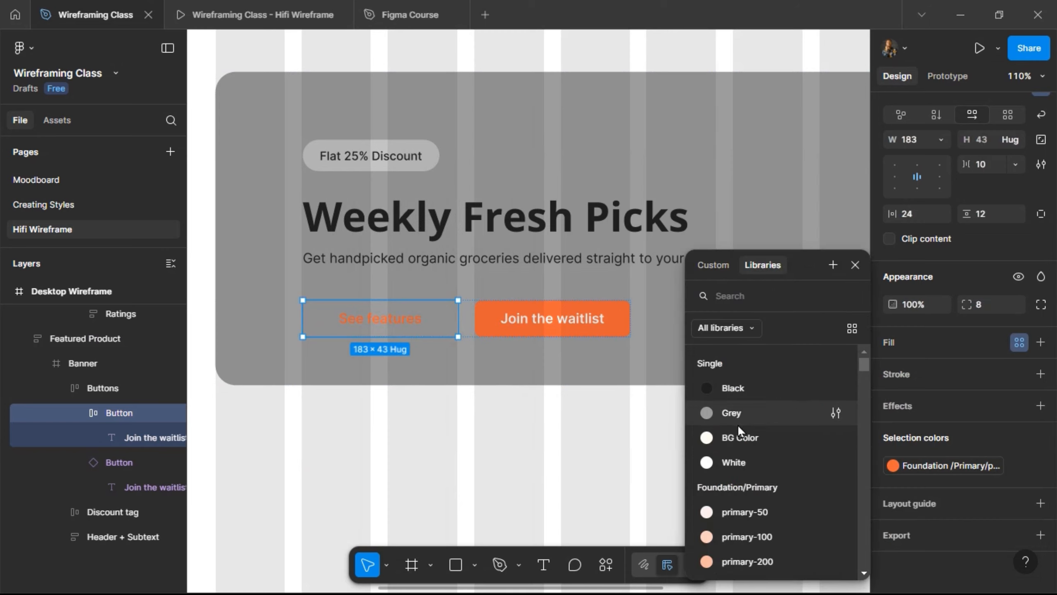
{"action": "left_click", "coordinate": [739, 462]}
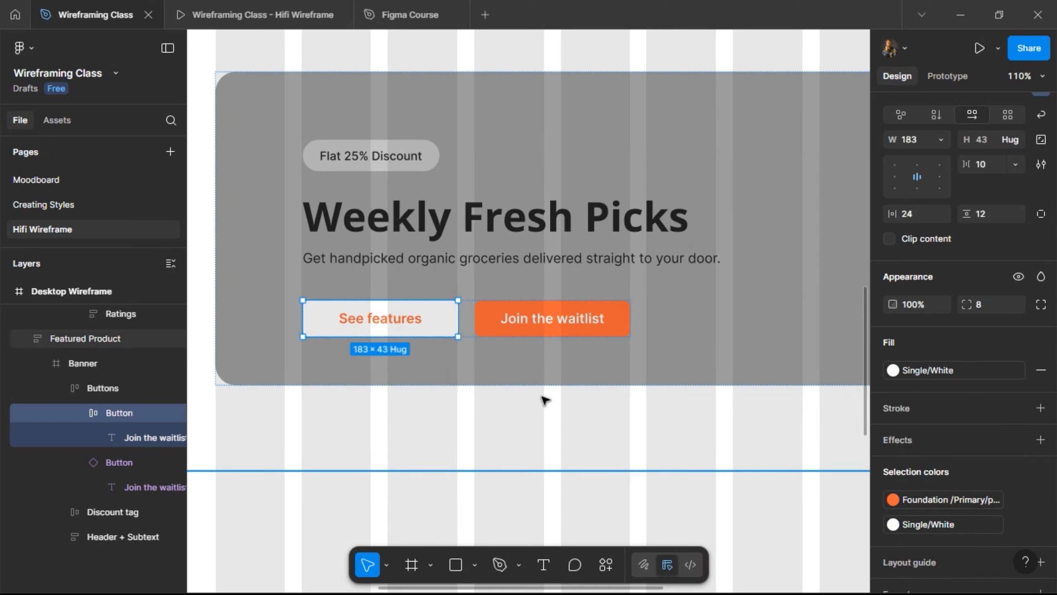
- Replace the See features label with the price $49.99
{"action": "double_click", "coordinate": [381, 324]}
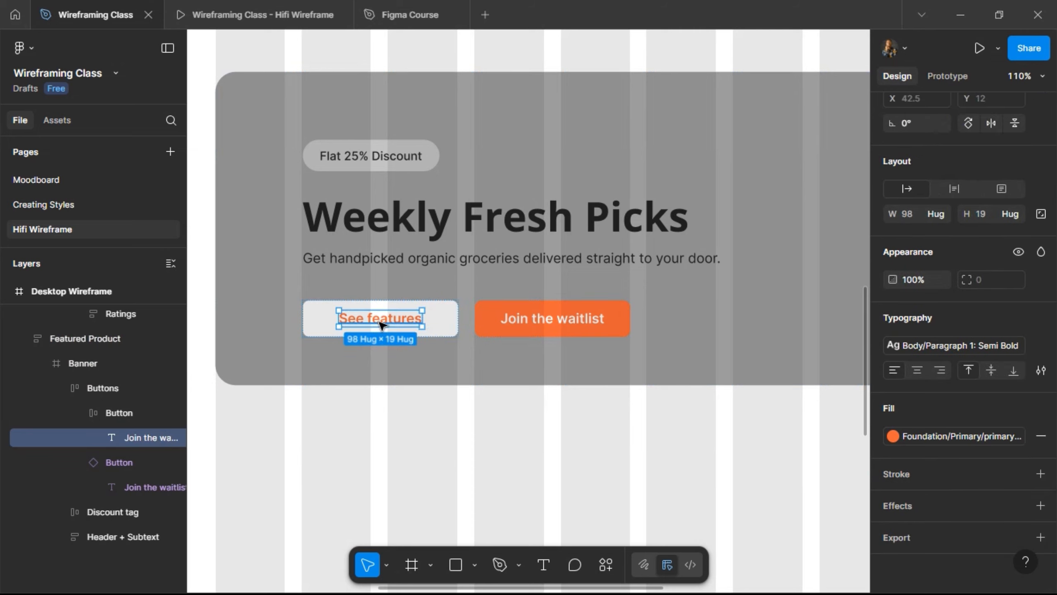
{"action": "double_click", "coordinate": [380, 323]}
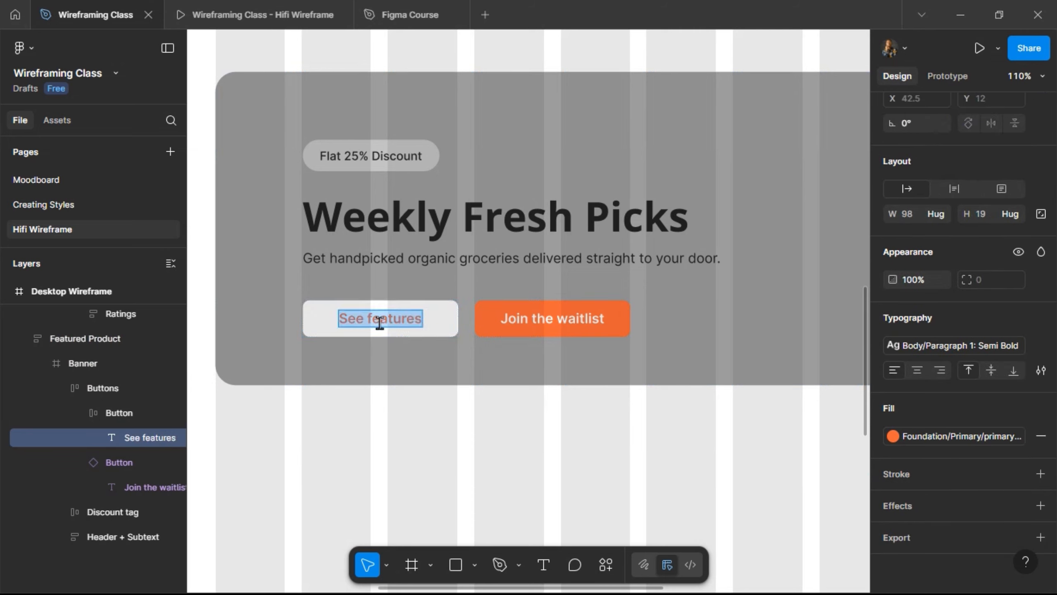
{"action": "type", "text": "N"}
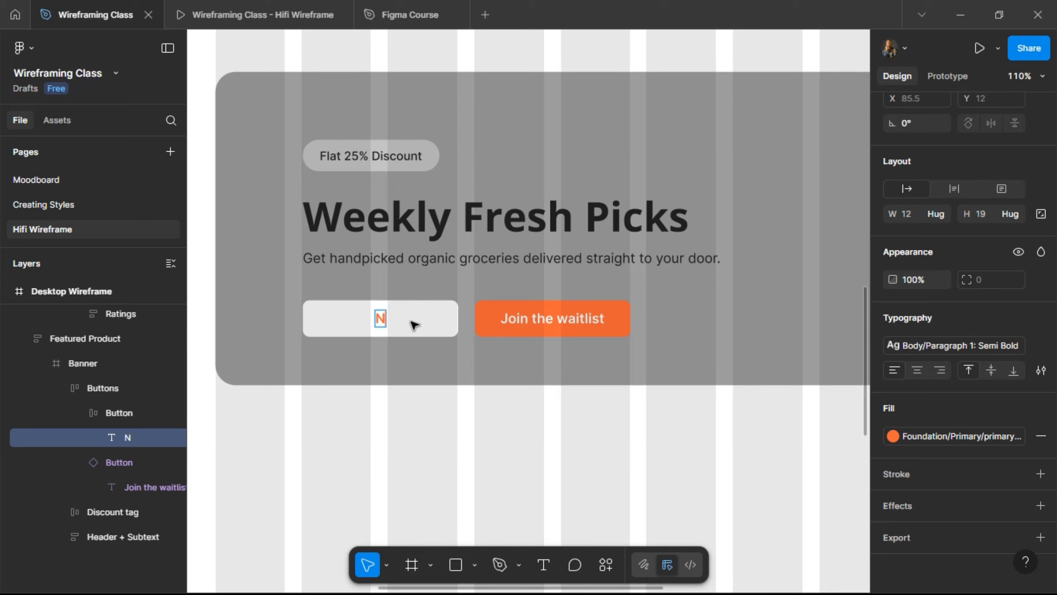
{"action": "key", "text": "Return"}
{"action": "type", "text": "$49"}
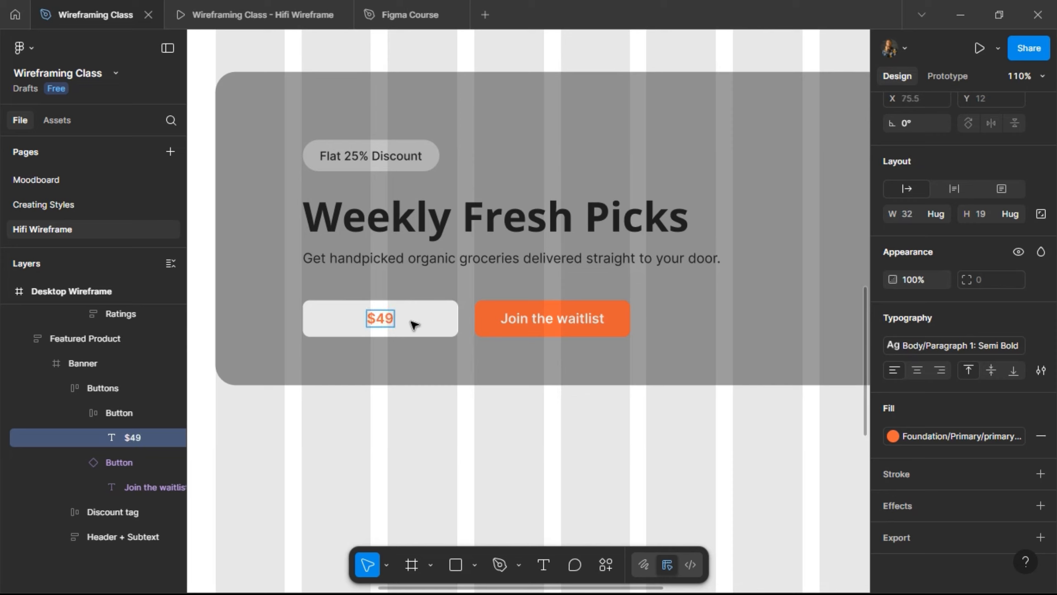
{"action": "type", "text": ".99"}
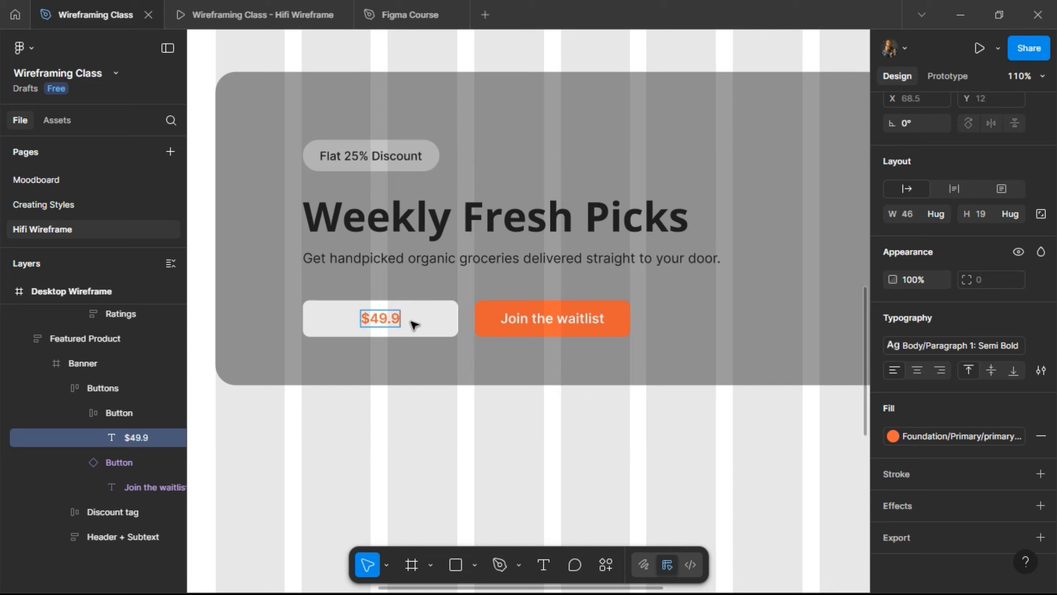
{"action": "key", "text": "Escape"}
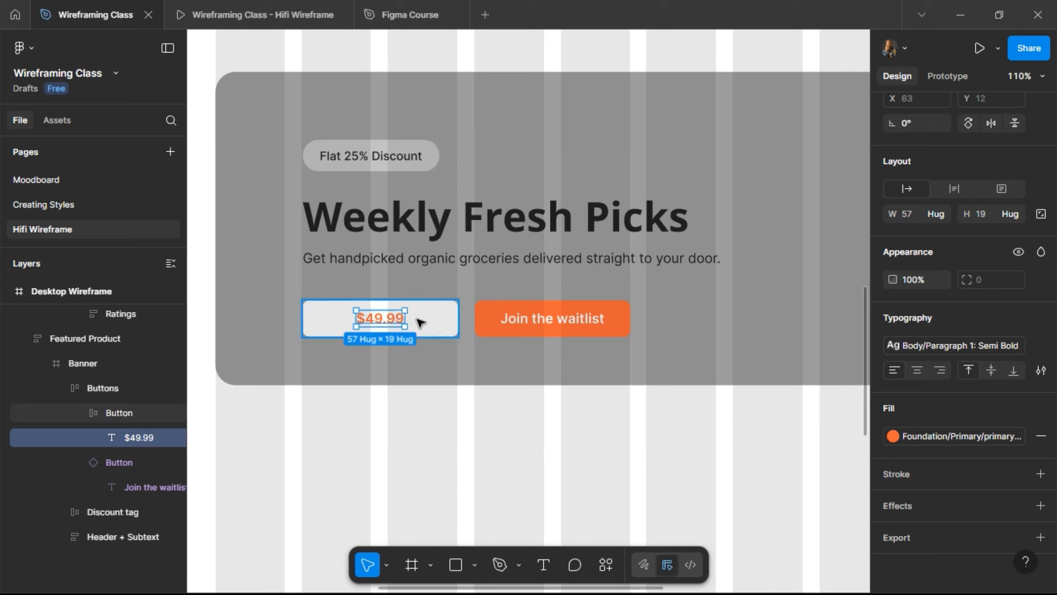
- Duplicate the price text and change the copy to $29.99
{"action": "key", "text": "ctrl+d"}
{"action": "double_click", "coordinate": [418, 319]}
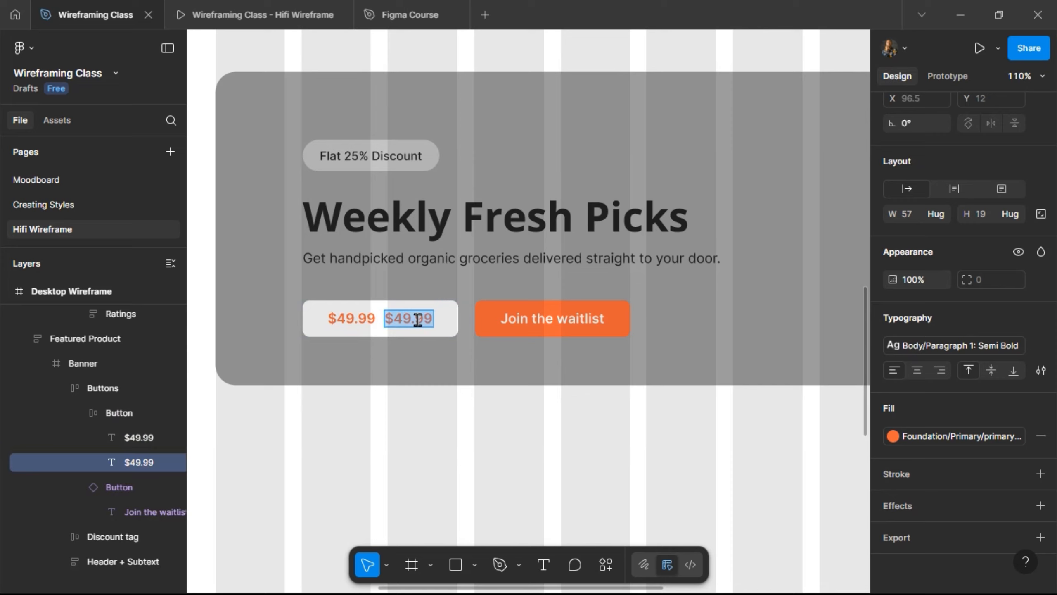
{"action": "type", "text": "$2"}
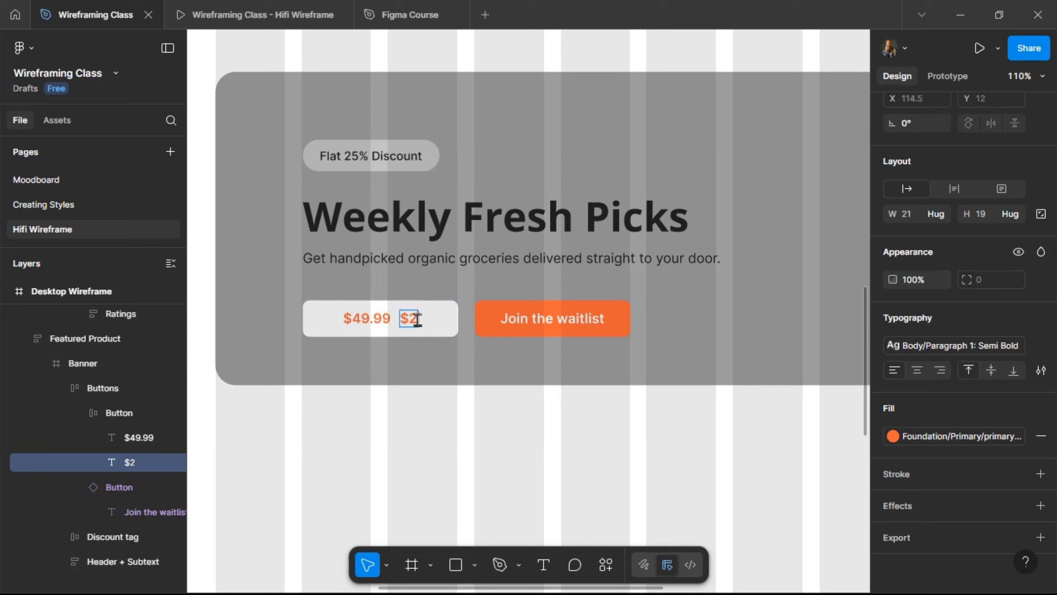
{"action": "type", "text": "9.99"}
{"action": "key", "text": "Escape"}
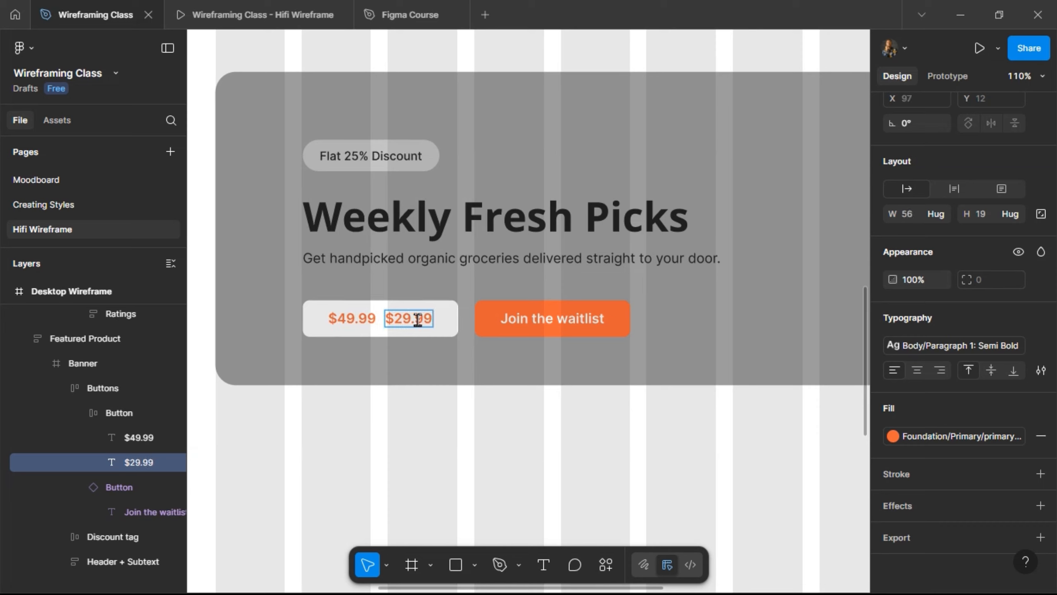
{"action": "left_click", "coordinate": [366, 320]}
- Strike through the $49.99 price and colour it with the Single/Grey fill
{"action": "left_click", "coordinate": [1041, 369]}
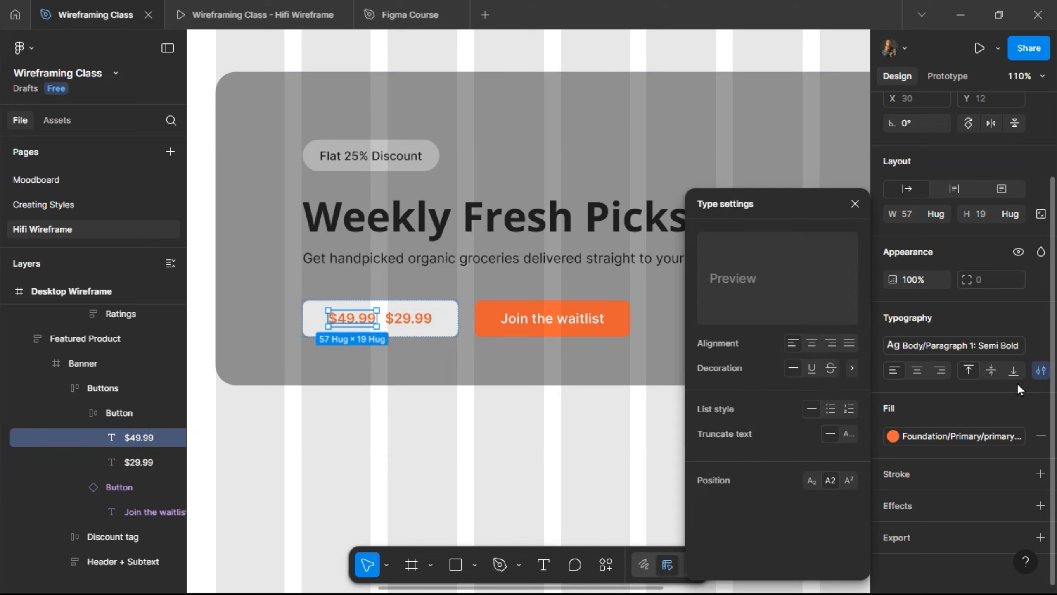
{"action": "left_click", "coordinate": [827, 363]}
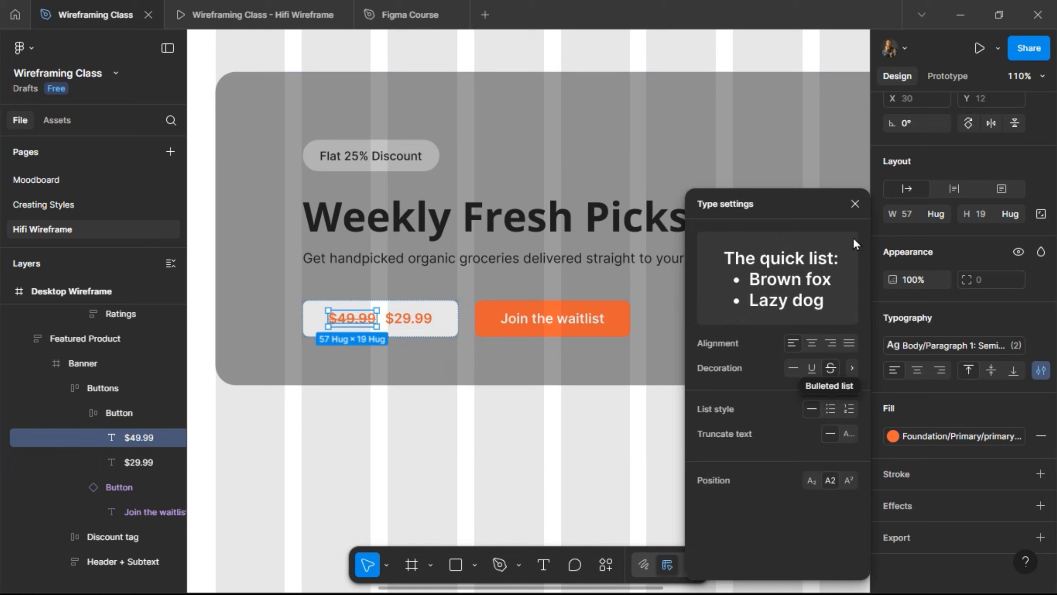
{"action": "left_click", "coordinate": [854, 204]}
{"action": "left_click", "coordinate": [952, 344]}
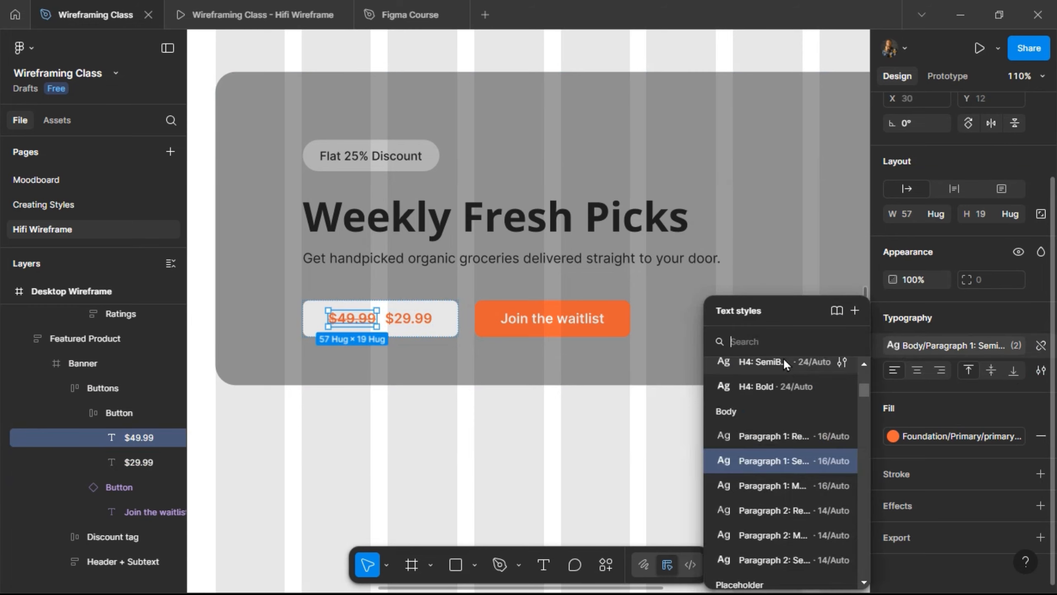
{"action": "left_click", "coordinate": [958, 434]}
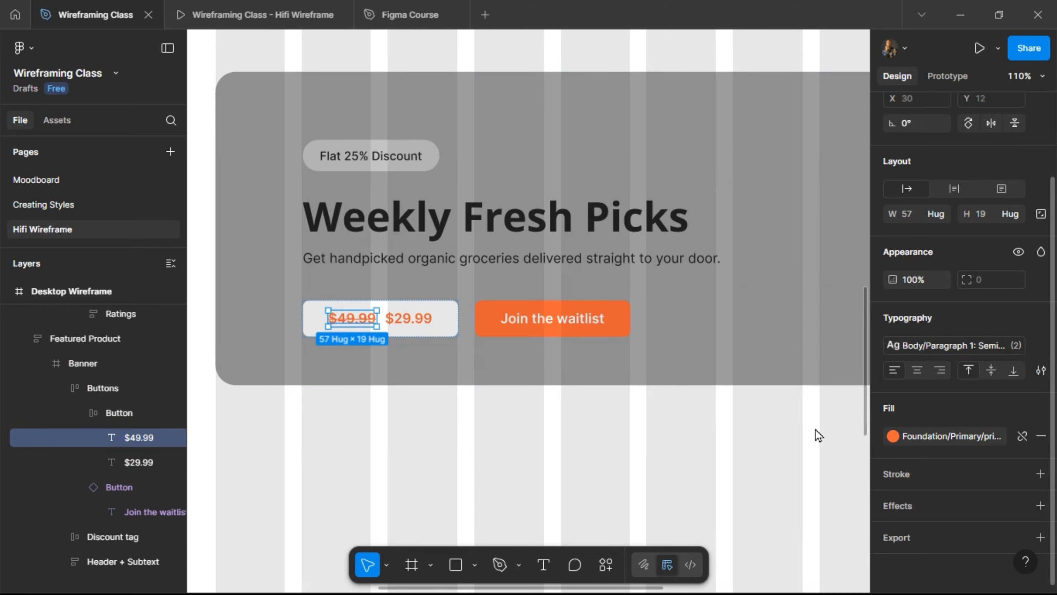
{"action": "scroll", "coordinate": [765, 395], "scroll_direction": "up", "scroll_amount": 5}
{"action": "left_click", "coordinate": [754, 409]}
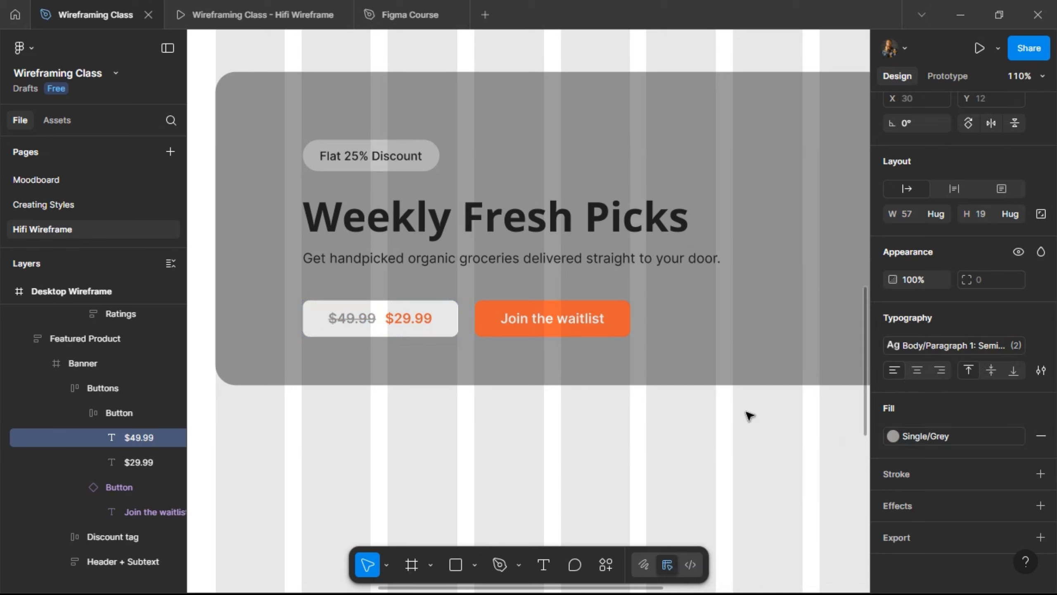
- Select the buttons frame and check the result in the prototype preview
{"action": "left_click", "coordinate": [404, 324]}
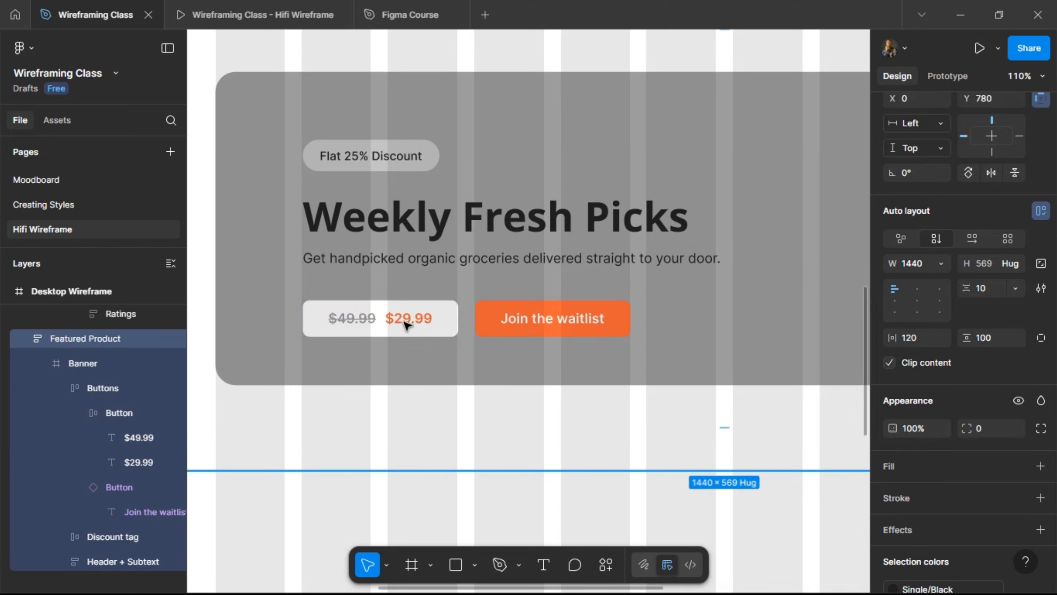
{"action": "left_click", "coordinate": [406, 324]}
{"action": "left_click", "coordinate": [406, 325]}
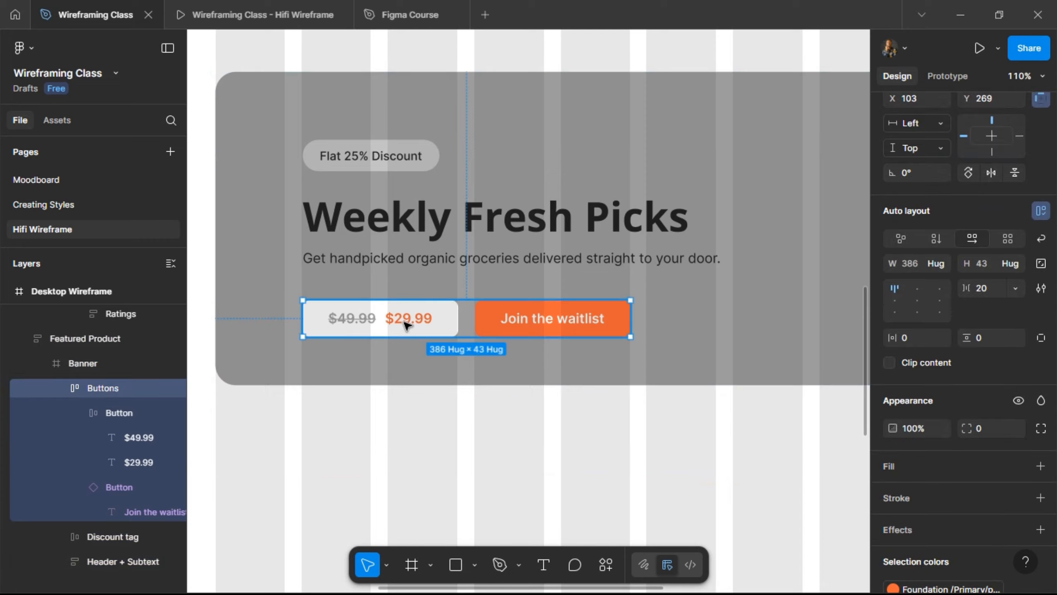
{"action": "left_click", "coordinate": [213, 6]}
{"action": "scroll", "coordinate": [244, 261], "scroll_direction": "down", "scroll_amount": 10}
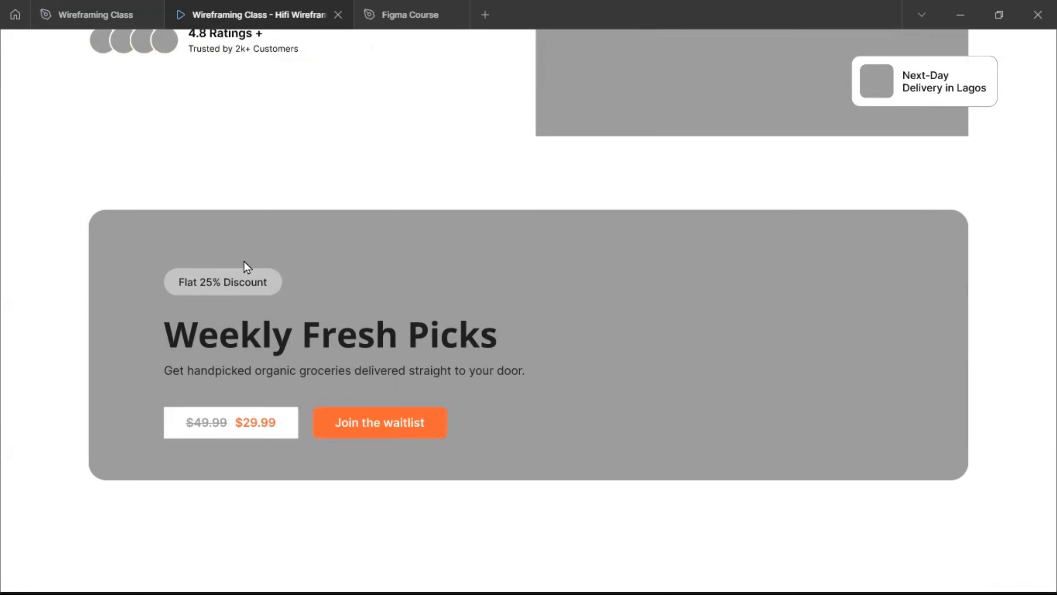
{"action": "left_click", "coordinate": [92, 14]}
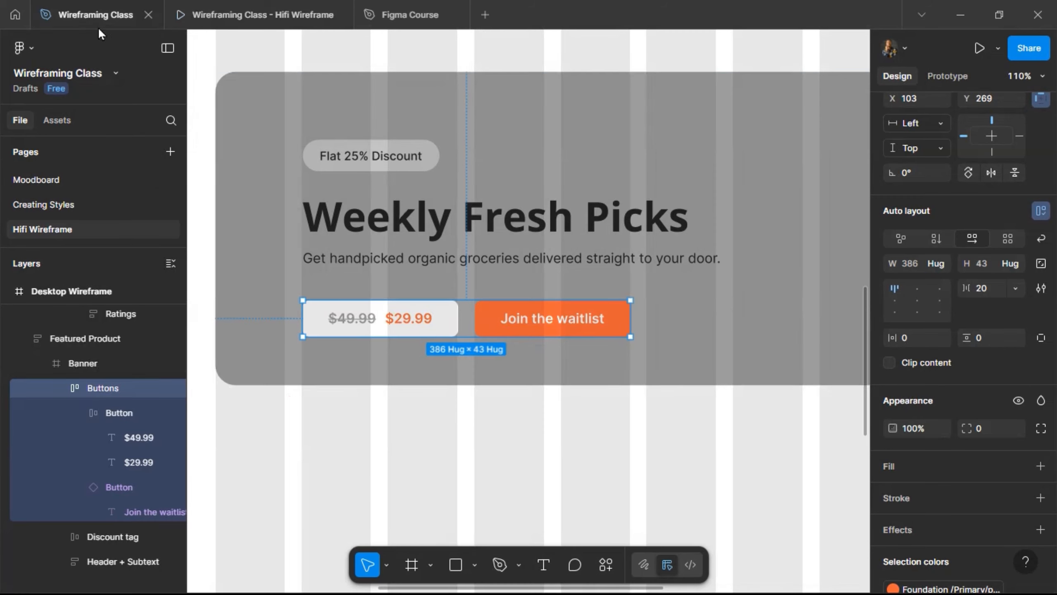
- Set the price button's auto-layout gap to 8, then to 4
{"action": "double_click", "coordinate": [441, 322]}
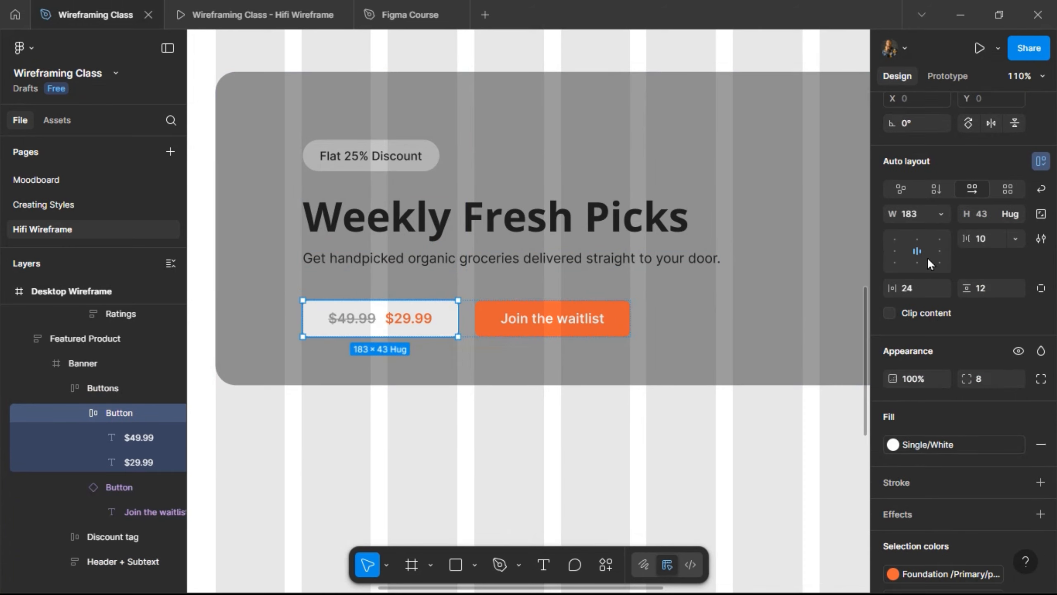
{"action": "left_click", "coordinate": [985, 243]}
{"action": "key", "text": "Return"}
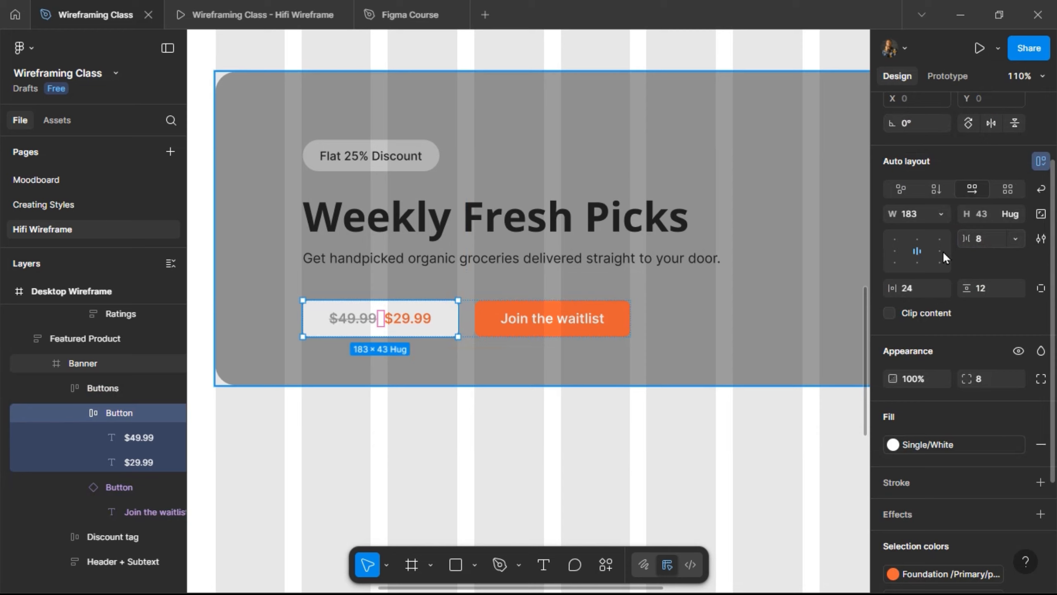
{"action": "left_click", "coordinate": [983, 235]}
{"action": "type", "text": "4"}
{"action": "key", "text": "Return"}
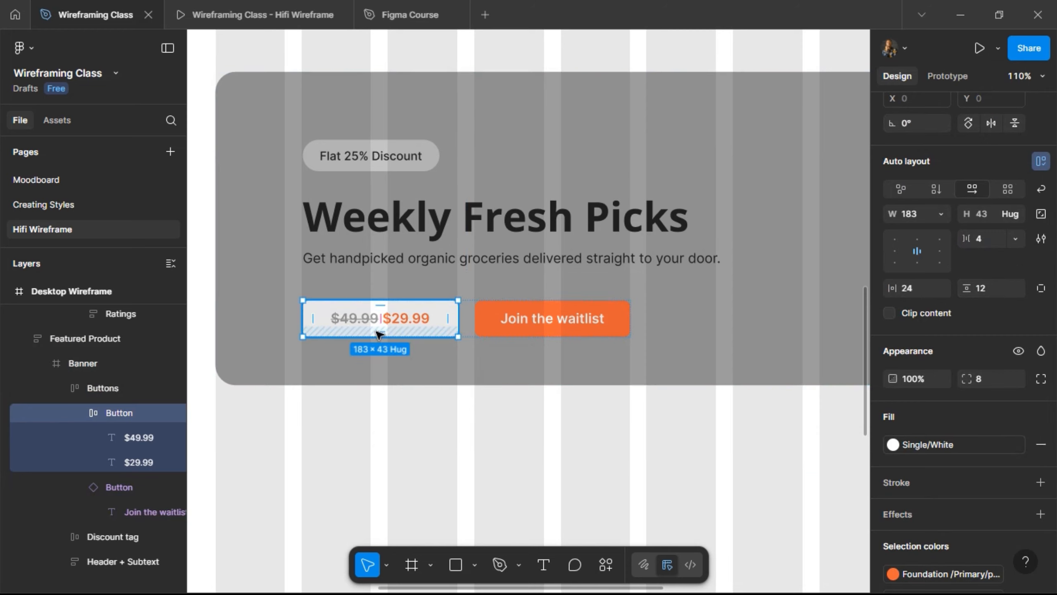
- Apply a library text style to both price texts and preview the banner in the prototype
{"action": "left_click", "coordinate": [404, 320]}
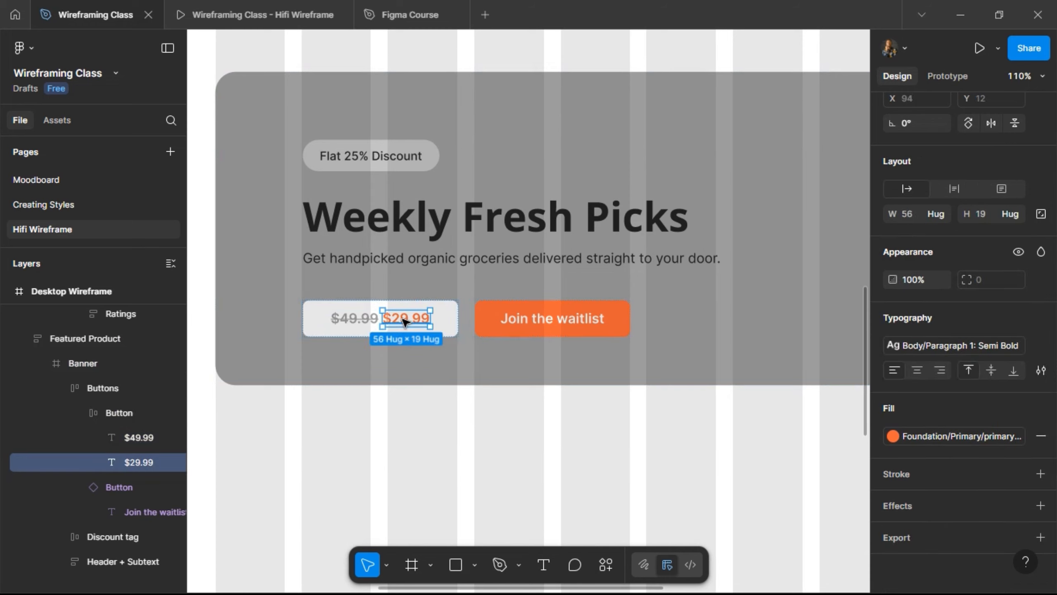
{"action": "left_click", "coordinate": [354, 318], "text": "shift"}
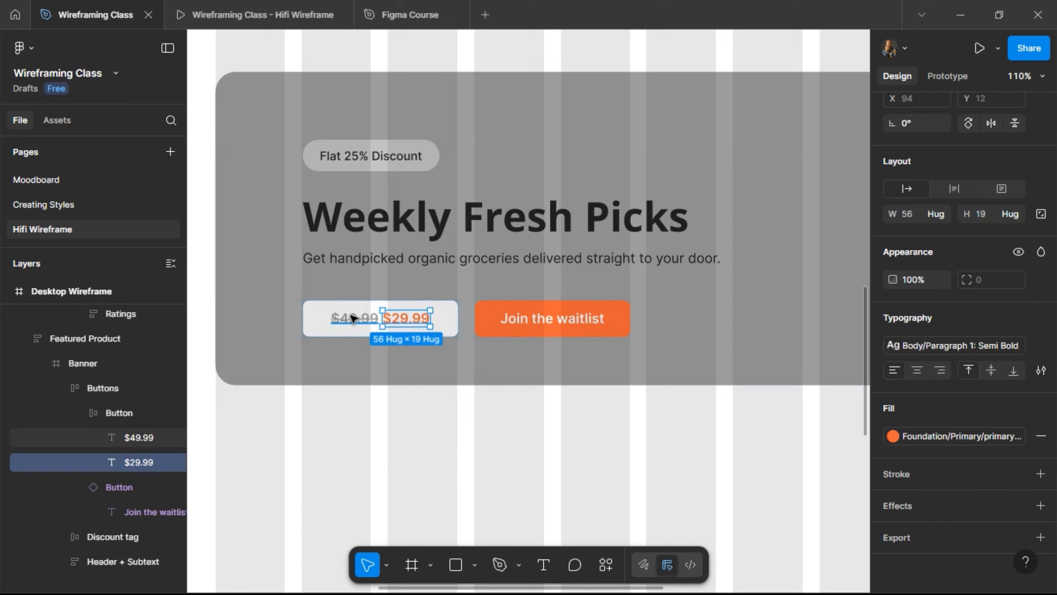
{"action": "left_click", "coordinate": [944, 345]}
{"action": "scroll", "coordinate": [776, 379], "scroll_direction": "up", "scroll_amount": 3}
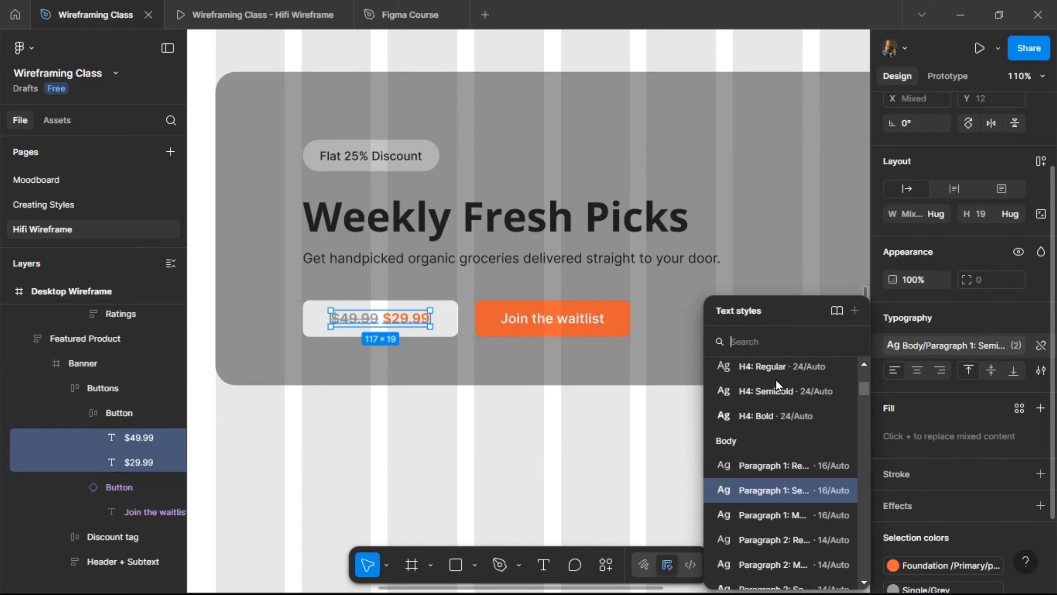
{"action": "left_click", "coordinate": [770, 414]}
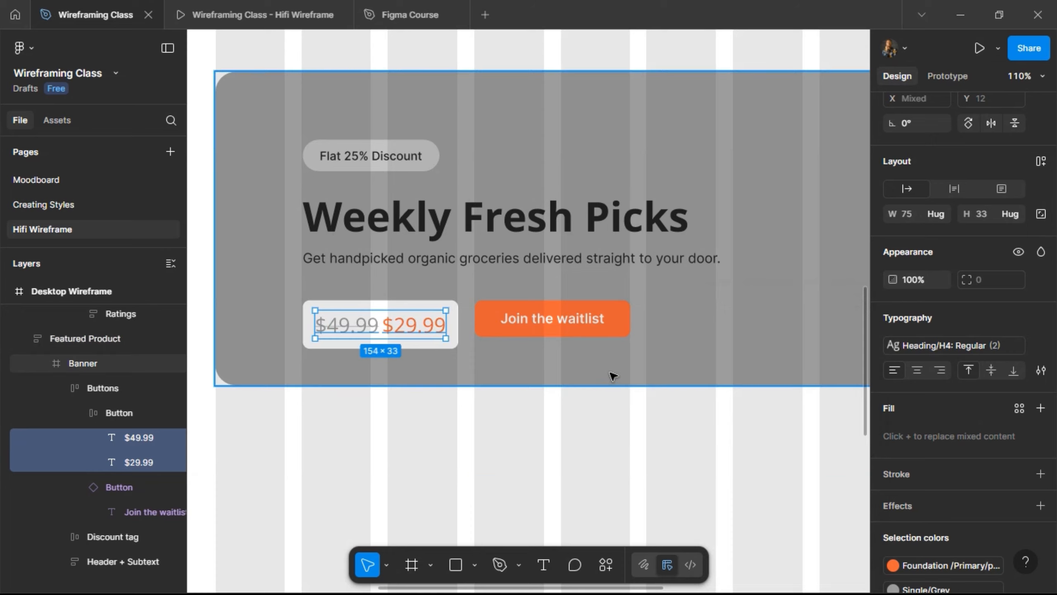
{"action": "left_click", "coordinate": [258, 15]}
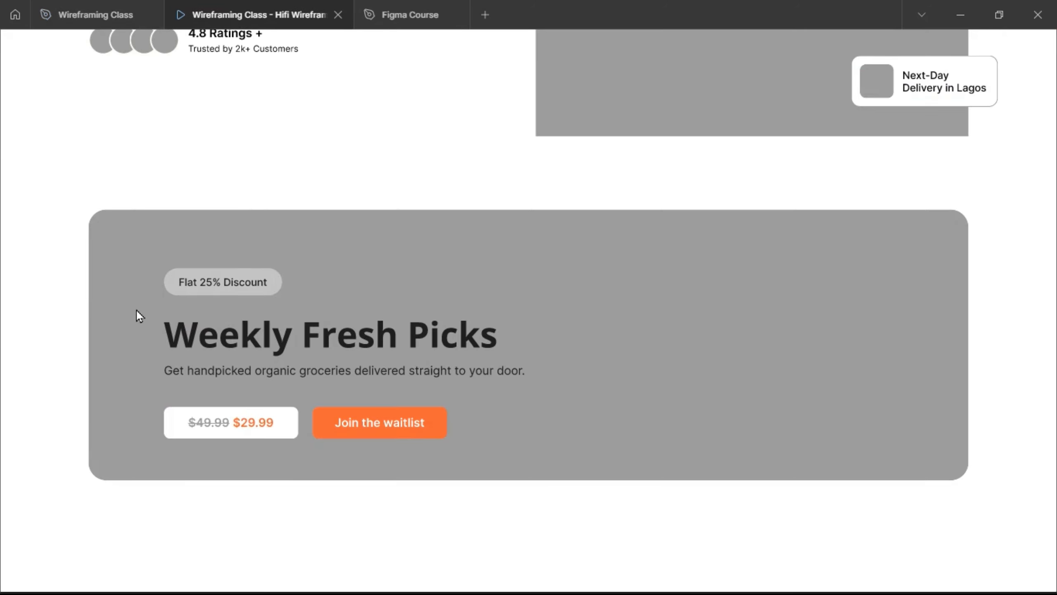
{"action": "left_click", "coordinate": [109, 3]}
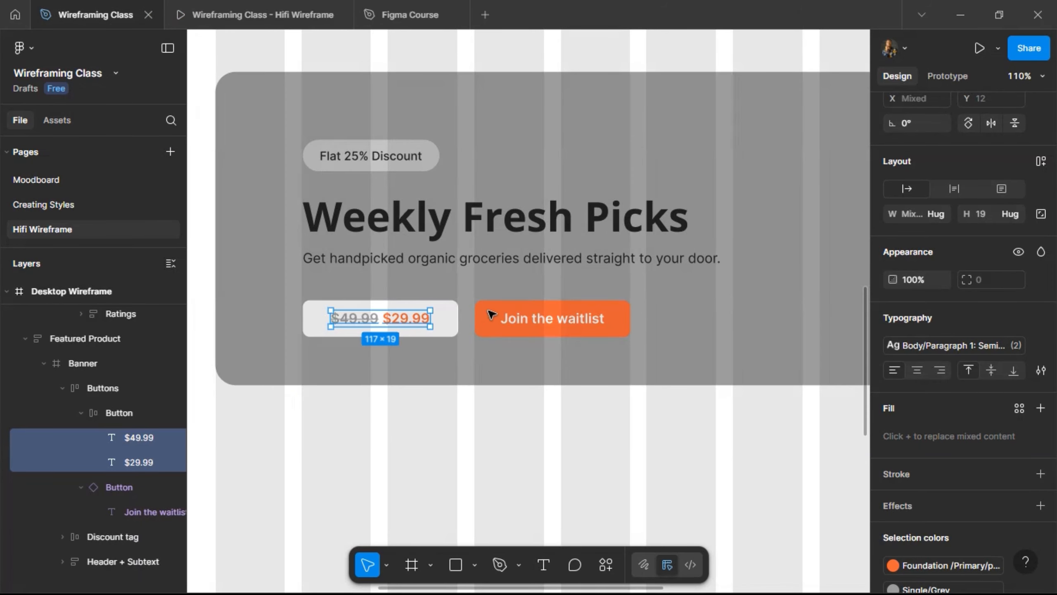
{"action": "scroll", "coordinate": [423, 308], "scroll_direction": "down", "scroll_amount": 5}
- Draw a 339 × 229 image placeholder rectangle on the banner's right side
{"action": "scroll", "coordinate": [503, 293], "scroll_direction": "right", "scroll_amount": 5}
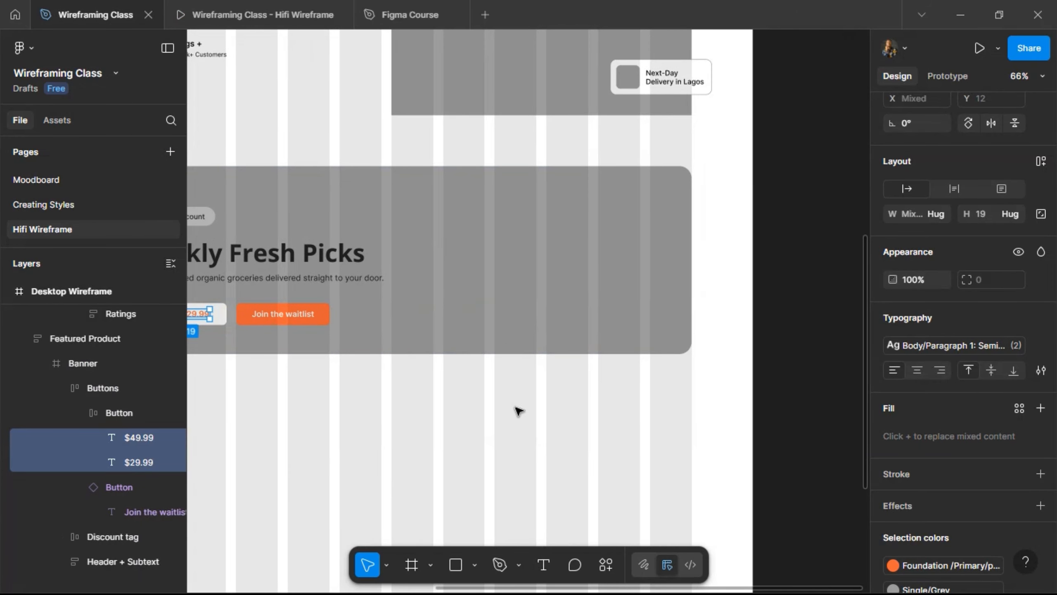
{"action": "left_click", "coordinate": [456, 566]}
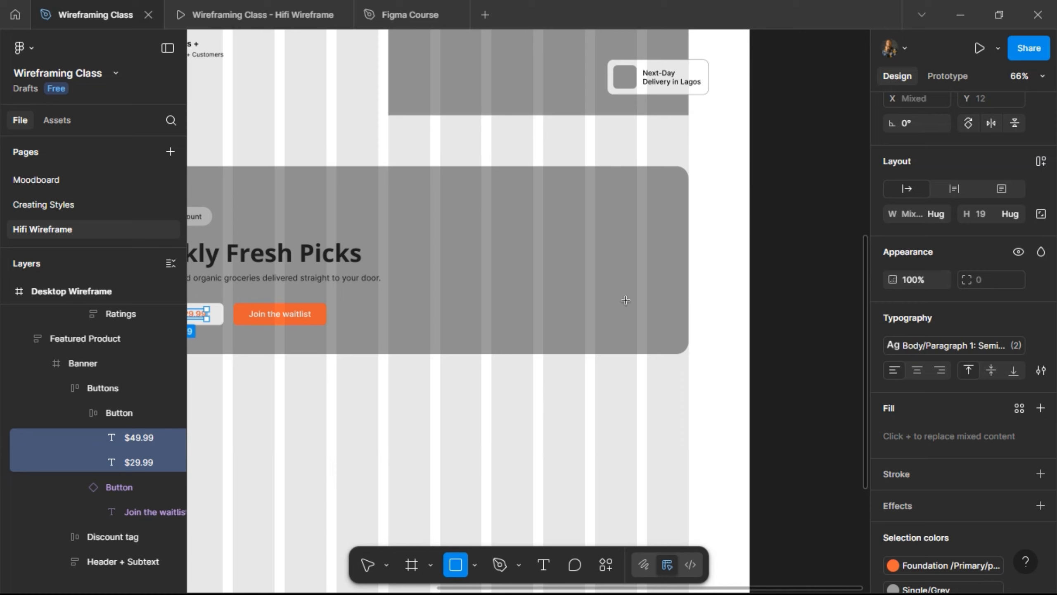
{"action": "left_click_drag", "start_coordinate": [491, 207], "coordinate": [664, 324]}
{"action": "scroll", "coordinate": [687, 196], "scroll_direction": "down", "scroll_amount": 5}
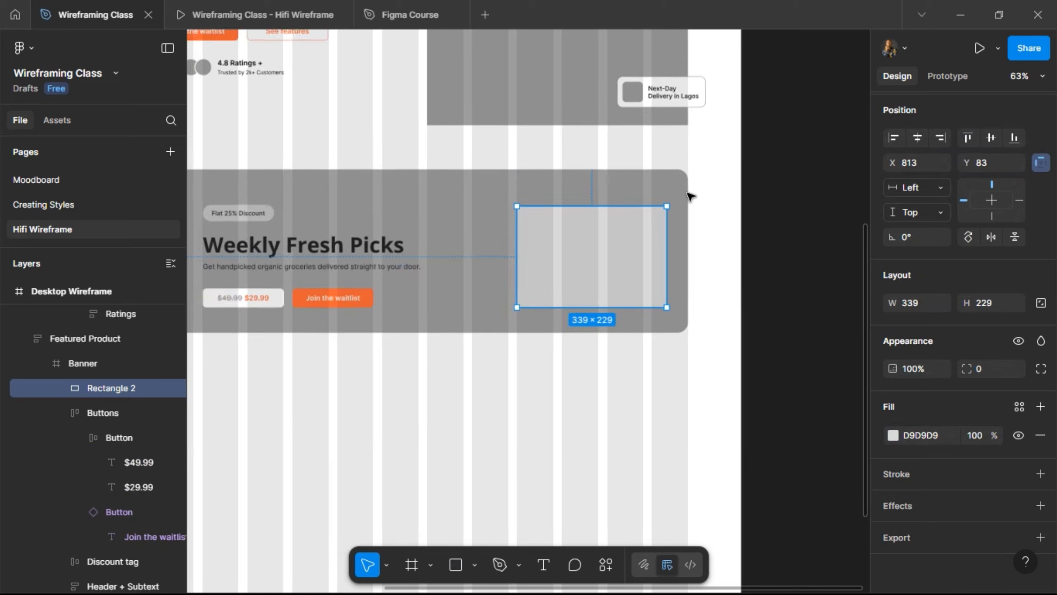
{"action": "scroll", "coordinate": [491, 208], "scroll_direction": "up", "scroll_amount": 5}
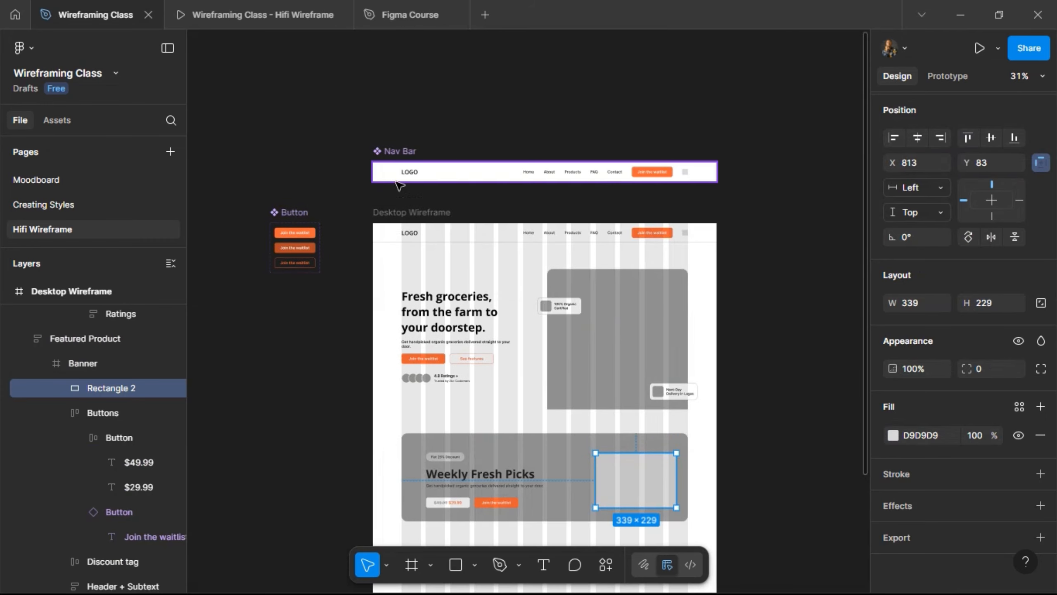
- Remove the Desktop Column Grid from the Desktop Wireframe frame
{"action": "left_click", "coordinate": [477, 471]}
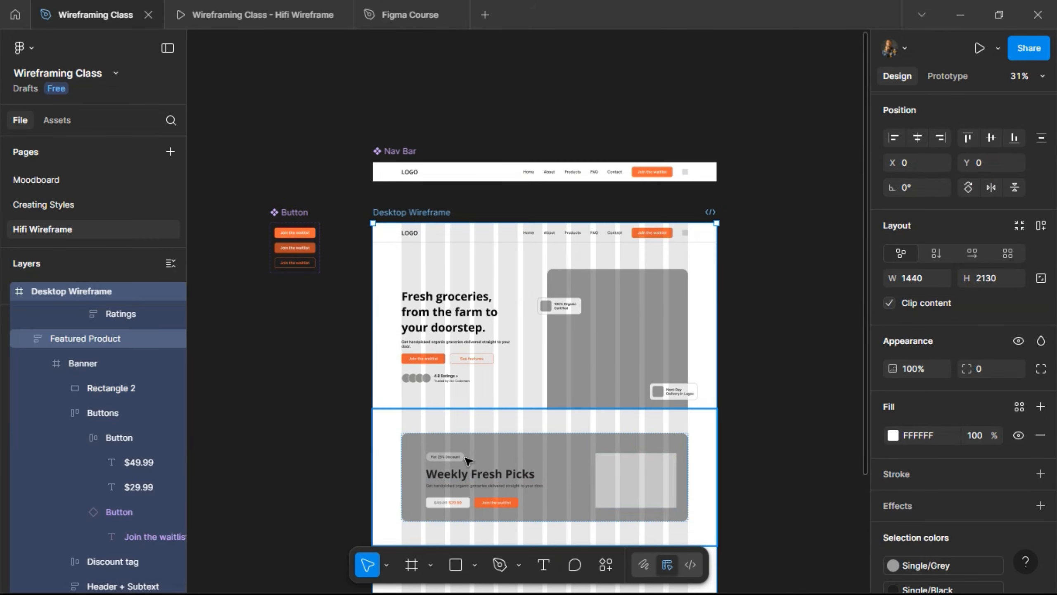
{"action": "scroll", "coordinate": [965, 451], "scroll_direction": "down", "scroll_amount": 7}
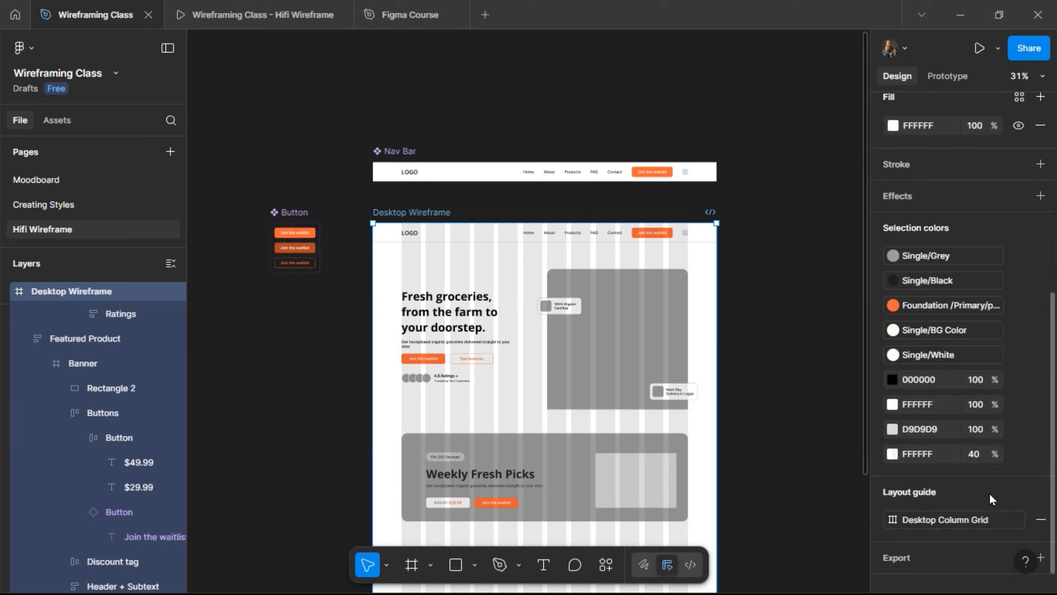
{"action": "left_click", "coordinate": [1042, 519]}
{"action": "scroll", "coordinate": [514, 441], "scroll_direction": "down", "scroll_amount": 1}
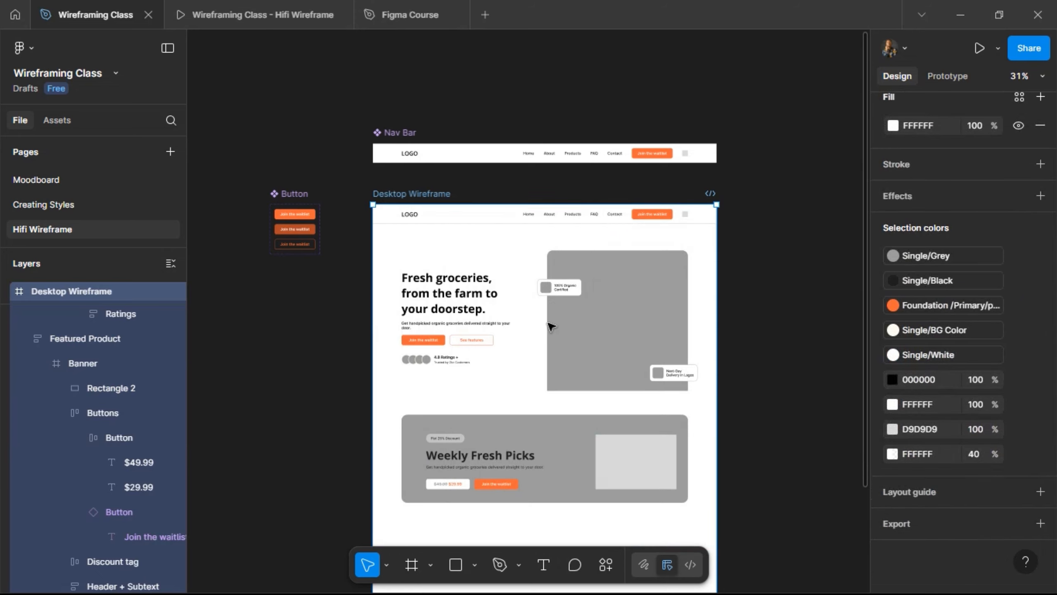
{"action": "scroll", "coordinate": [513, 440], "scroll_direction": "up", "scroll_amount": 2}
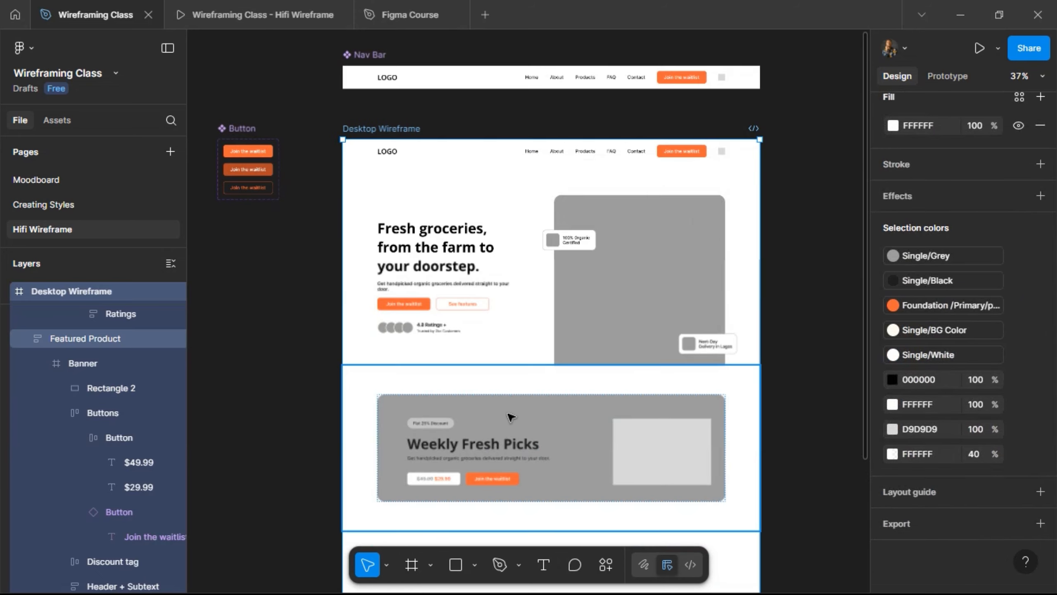
{"action": "left_click", "coordinate": [512, 416]}
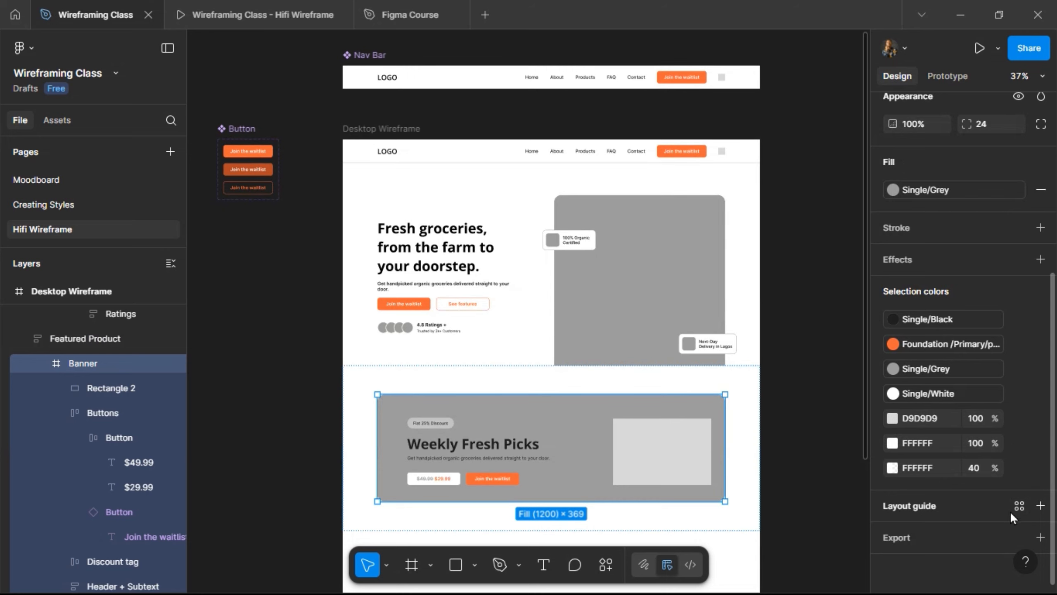
- Apply the Desktop Column Grid style to Banner, detach it, and set the margin to 80
{"action": "left_click", "coordinate": [1020, 506]}
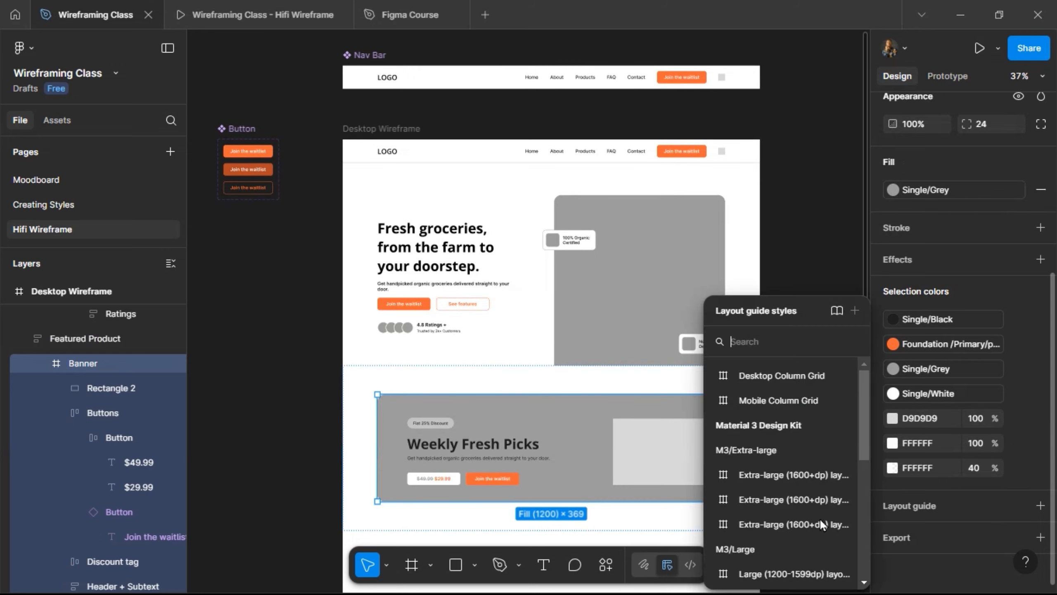
{"action": "left_click", "coordinate": [781, 380]}
{"action": "scroll", "coordinate": [569, 356], "scroll_direction": "down", "scroll_amount": 3}
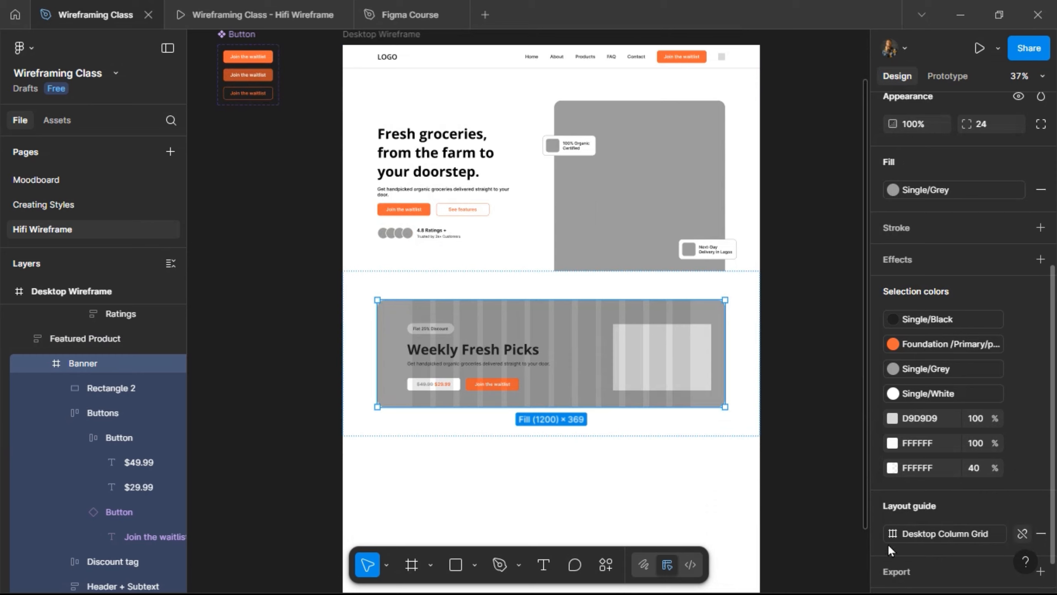
{"action": "left_click", "coordinate": [894, 534]}
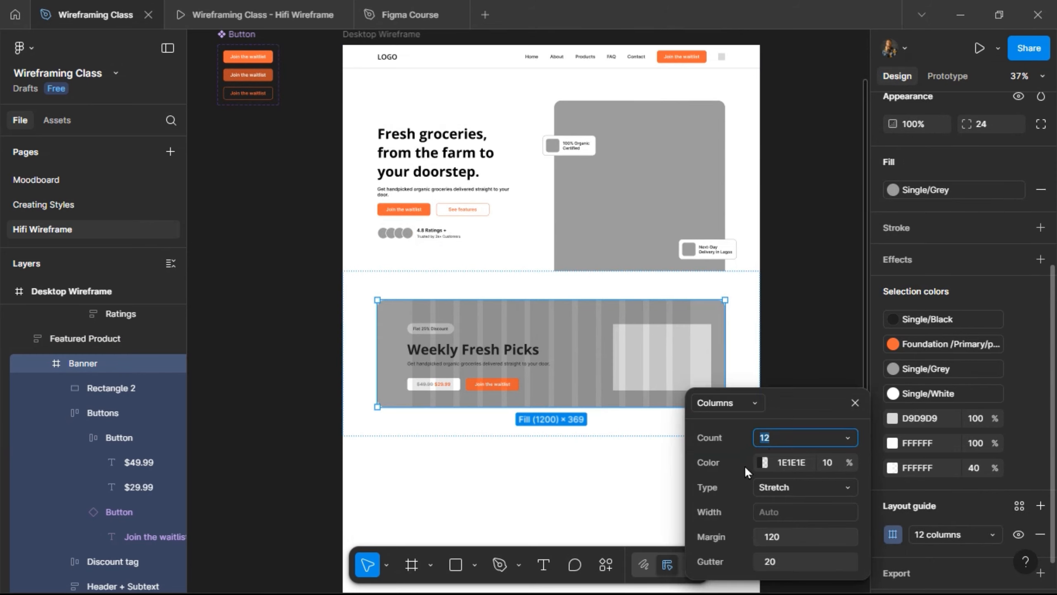
{"action": "left_click", "coordinate": [786, 537]}
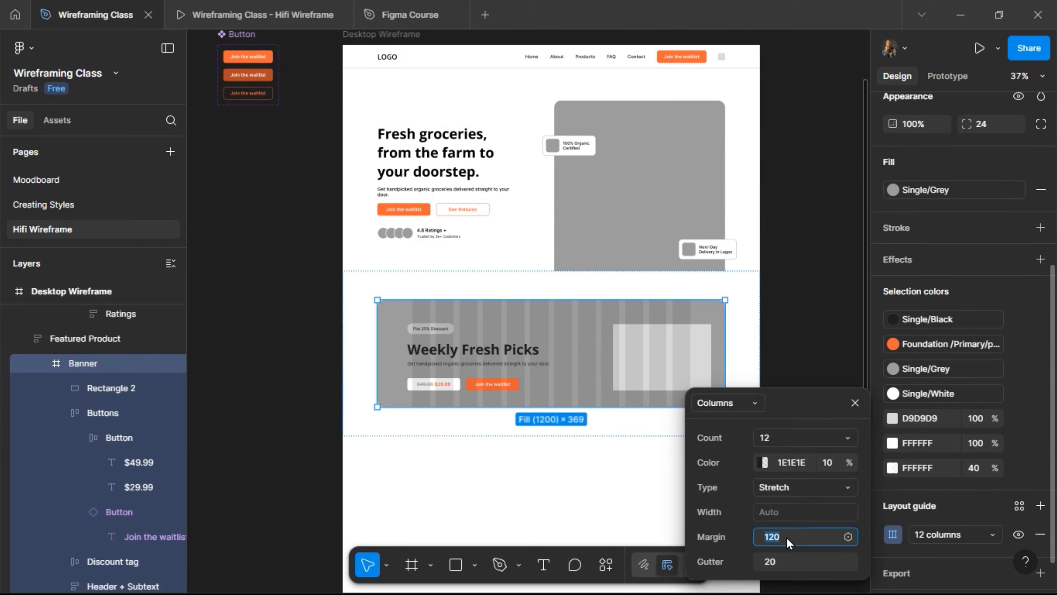
{"action": "key", "text": "Return"}
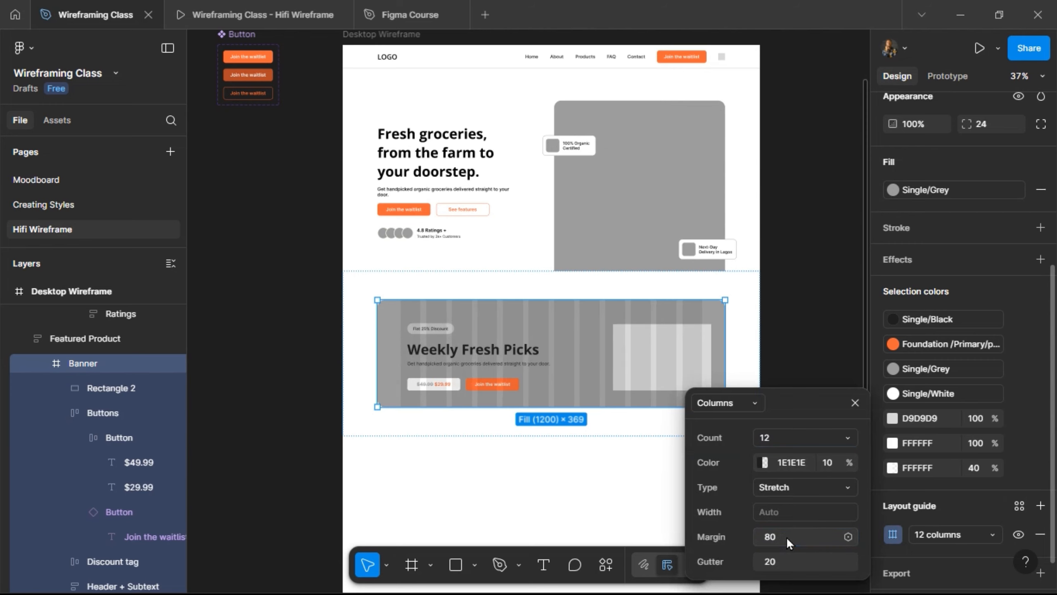
{"action": "left_click", "coordinate": [854, 402]}
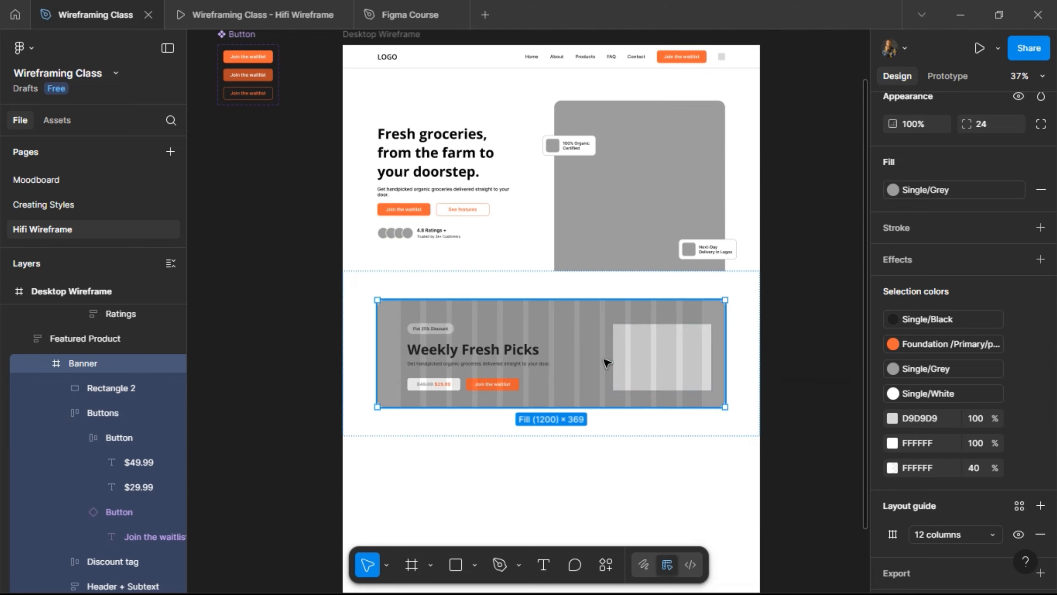
{"action": "scroll", "coordinate": [602, 360], "scroll_direction": "up", "scroll_amount": 3}
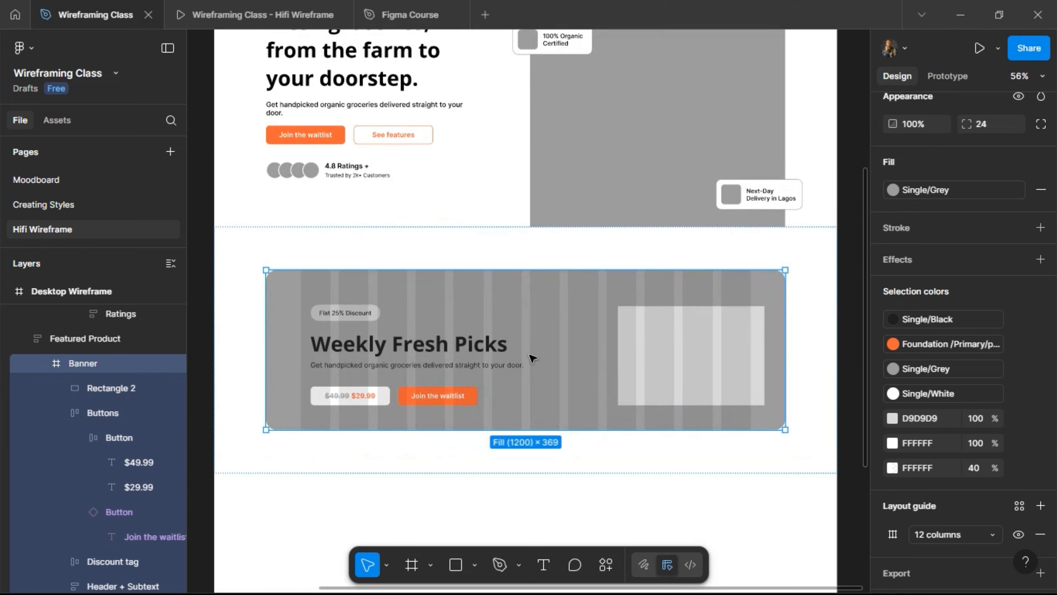
- Wrap Header + Subtext and Discount tag in a new auto-layout frame
{"action": "left_click", "coordinate": [407, 351]}
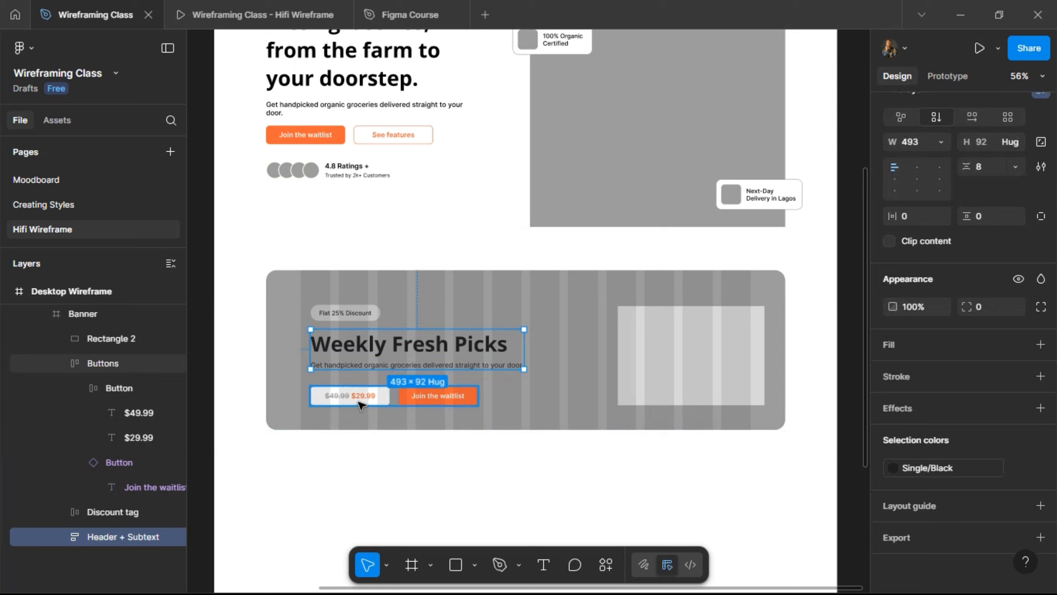
{"action": "left_click", "coordinate": [347, 312], "text": "shift"}
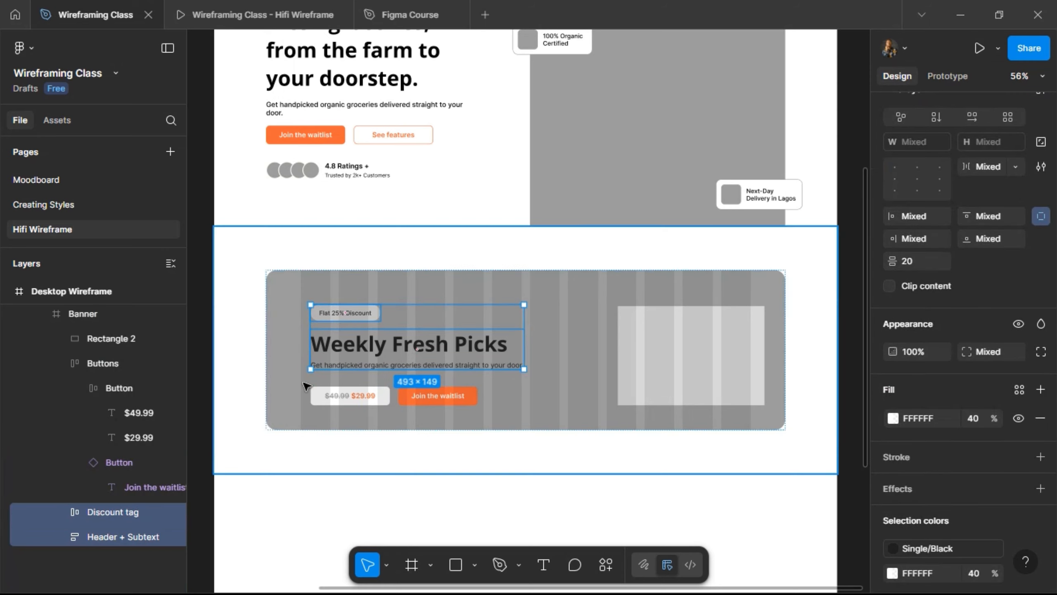
{"action": "scroll", "coordinate": [1036, 189], "scroll_direction": "up", "scroll_amount": 3}
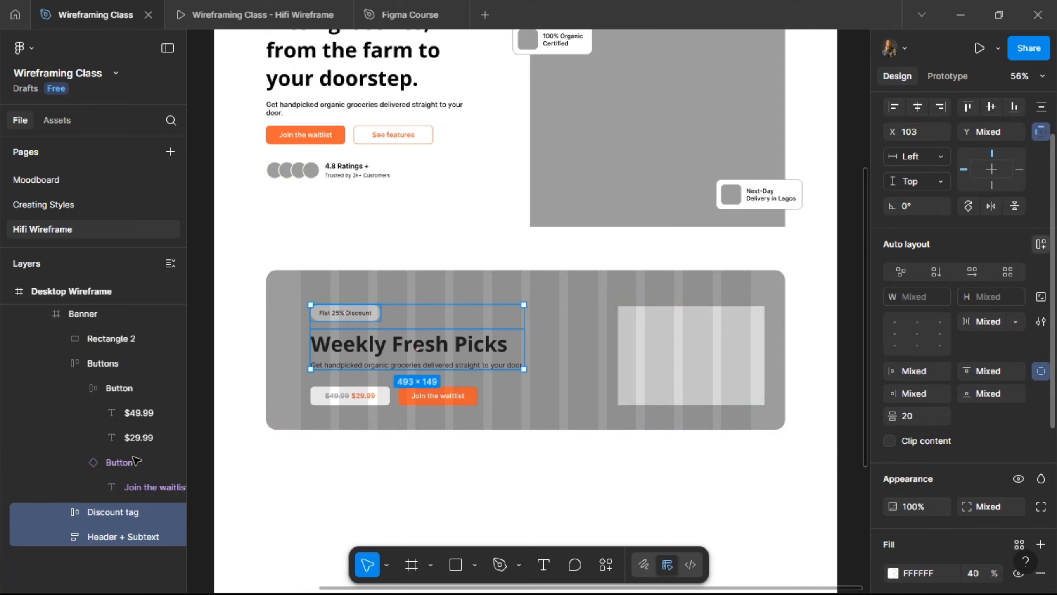
{"action": "key", "text": "shift+a"}
- Rename the new Frame 4 to 'Discount tag + header'
{"action": "double_click", "coordinate": [108, 512]}
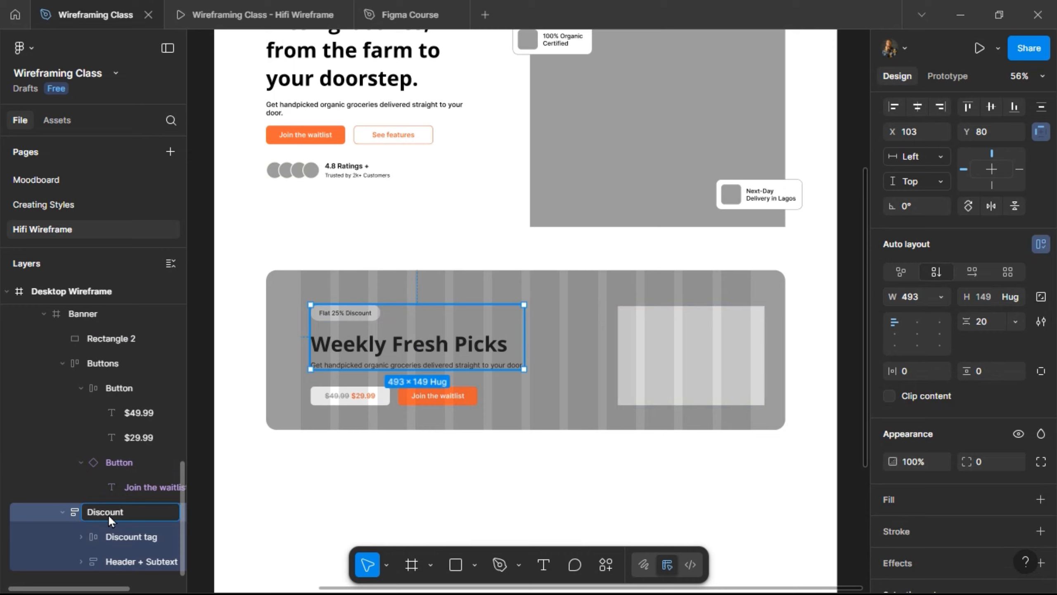
{"action": "type", "text": "Discount tag + header"}
{"action": "key", "text": "Return"}
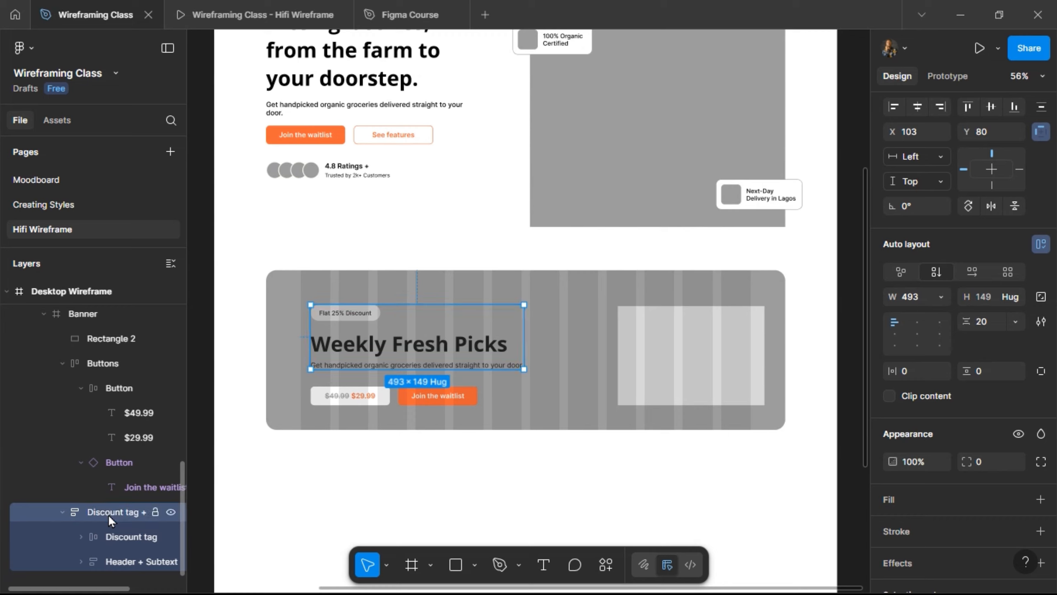
{"action": "left_click", "coordinate": [64, 512]}
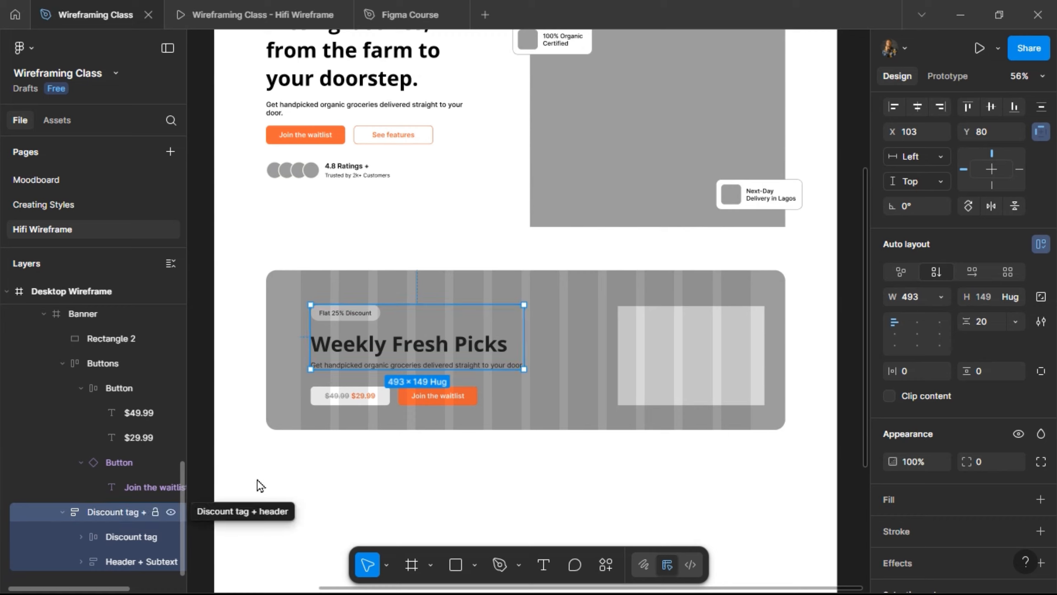
{"action": "left_click", "coordinate": [330, 398]}
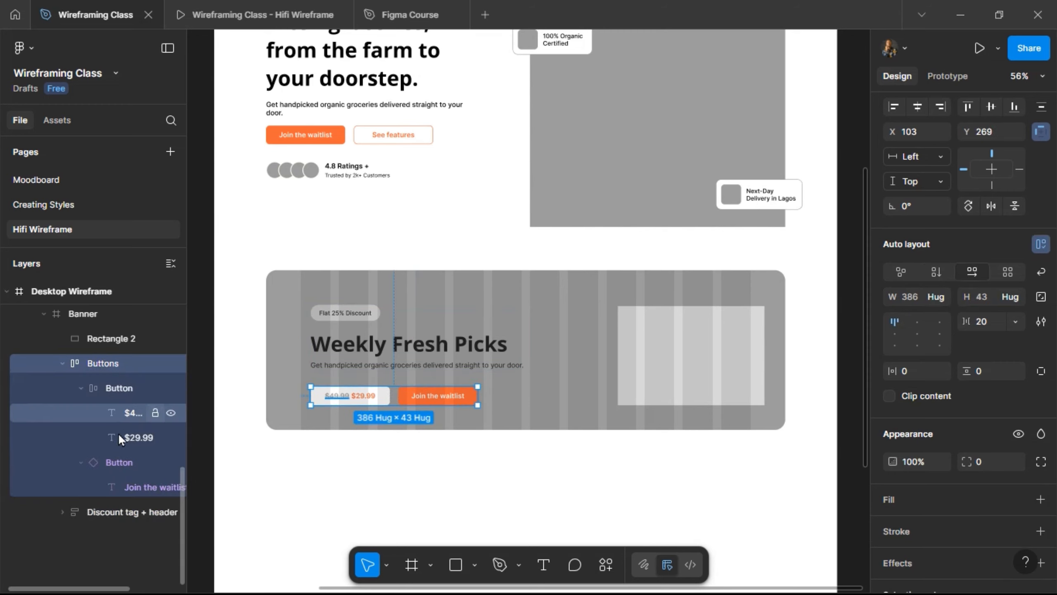
- Rename Buttons to 'Price tag + CTA' and Rectangle 2 to 'img'
{"action": "double_click", "coordinate": [103, 363]}
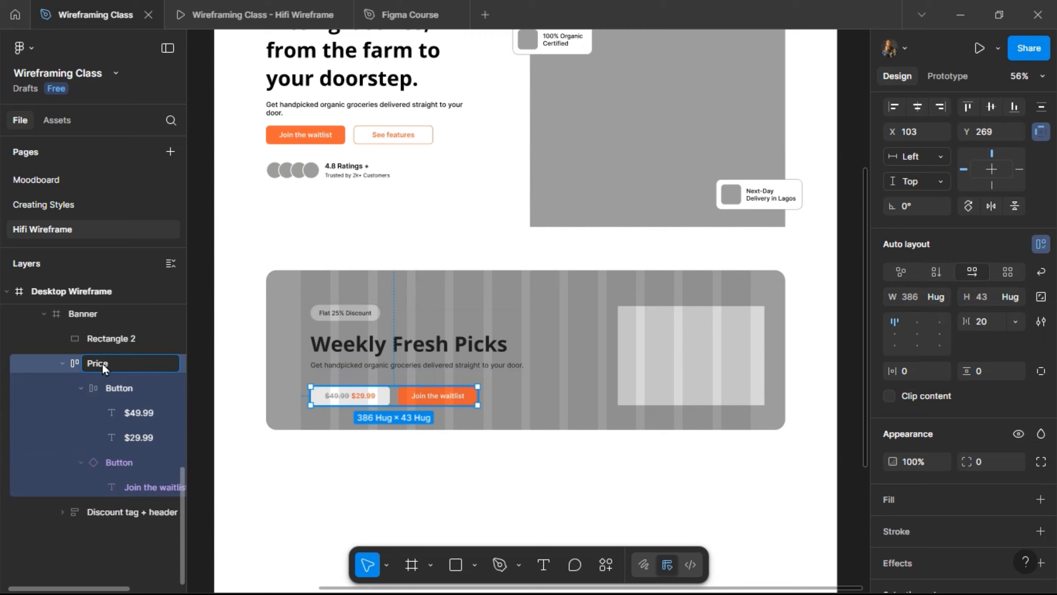
{"action": "type", "text": "Price tag + CTA"}
{"action": "key", "text": "Return"}
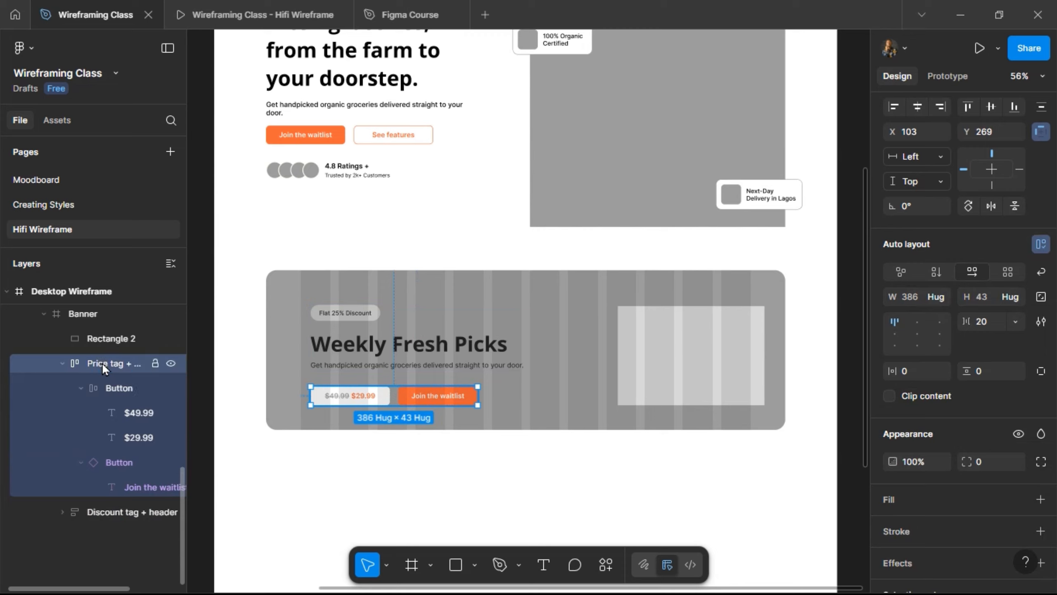
{"action": "left_click", "coordinate": [62, 364]}
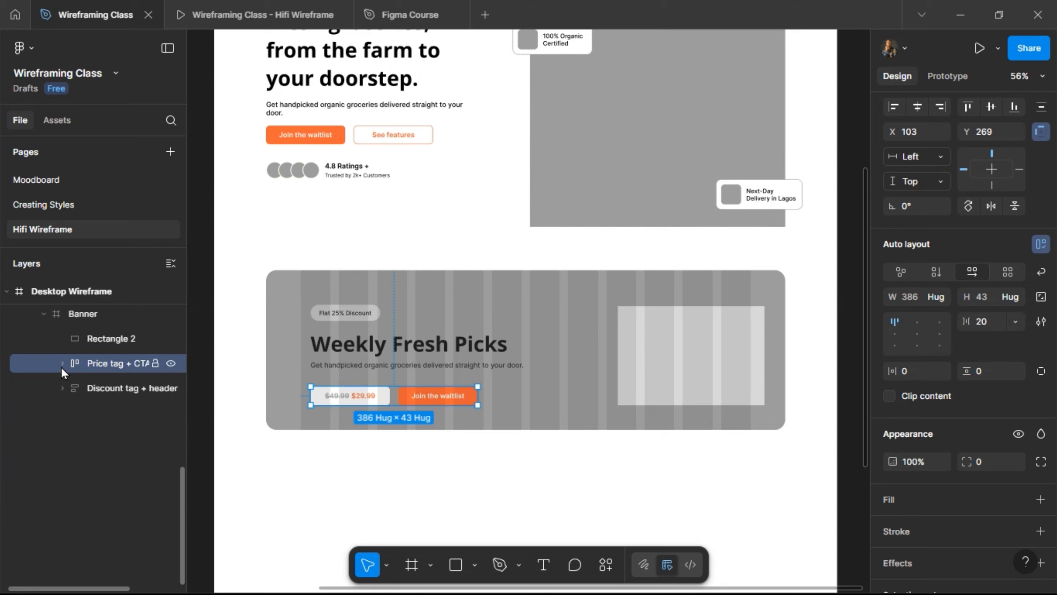
{"action": "double_click", "coordinate": [95, 336]}
{"action": "type", "text": "img"}
{"action": "key", "text": "Return"}
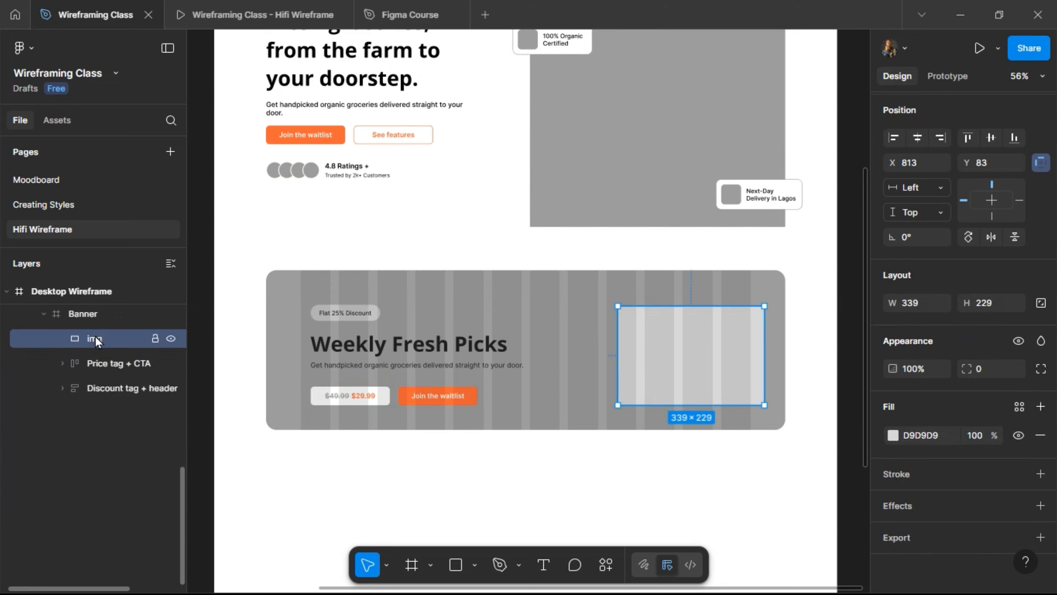
- Wrap Price tag + CTA and Discount tag + header in an auto-layout frame named 'Header + CTA'
{"action": "left_click", "coordinate": [86, 363]}
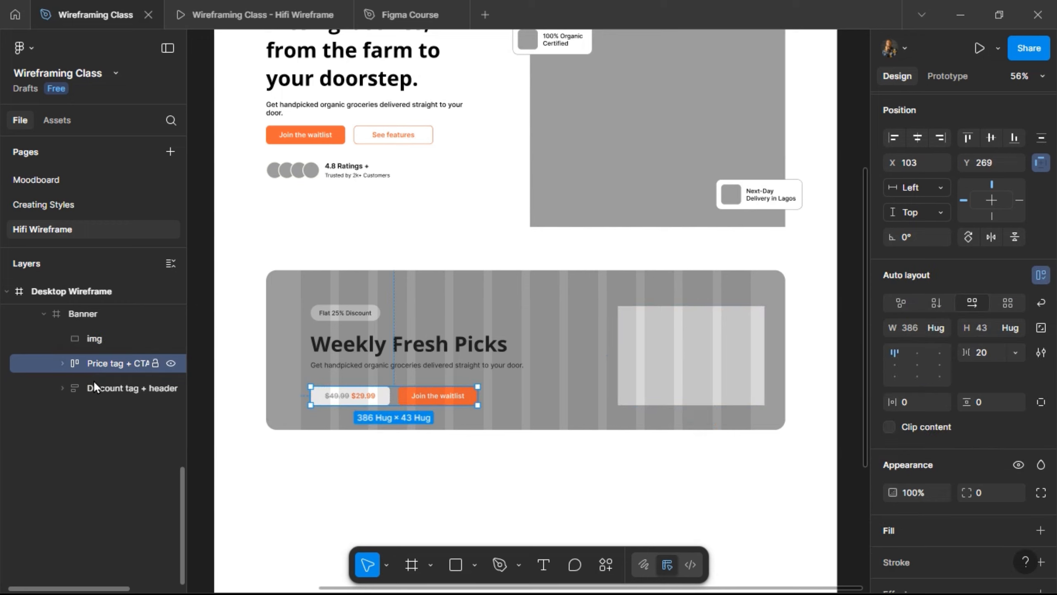
{"action": "left_click", "coordinate": [114, 388], "text": "shift"}
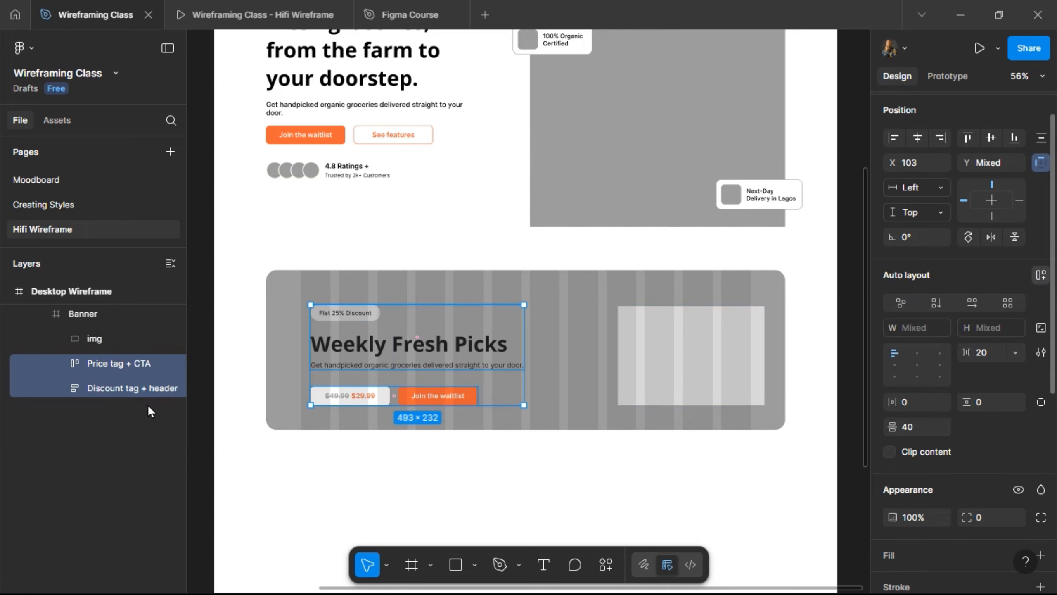
{"action": "key", "text": "shift+a"}
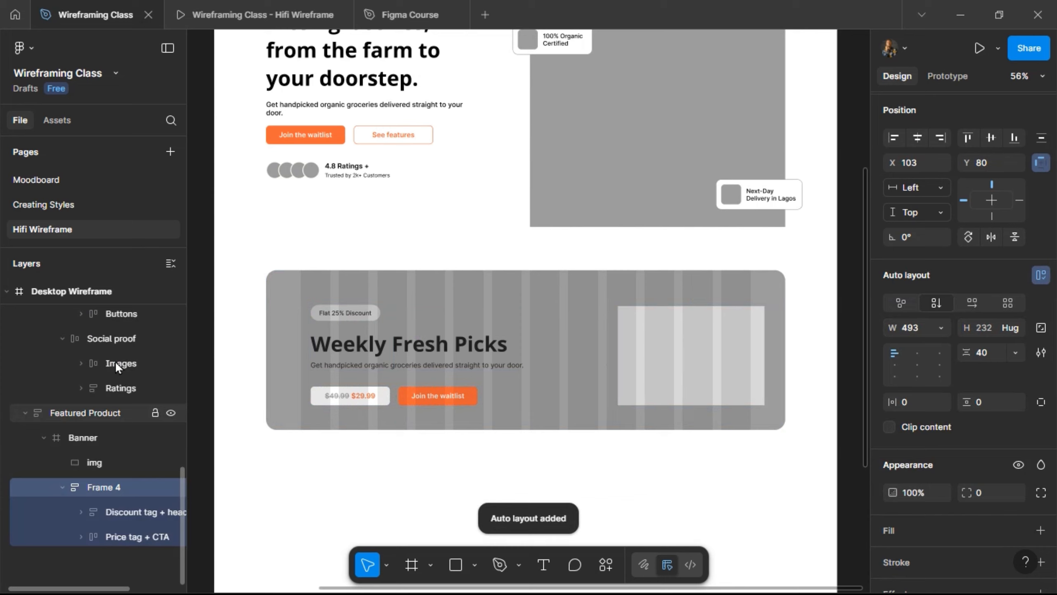
{"action": "double_click", "coordinate": [115, 360]}
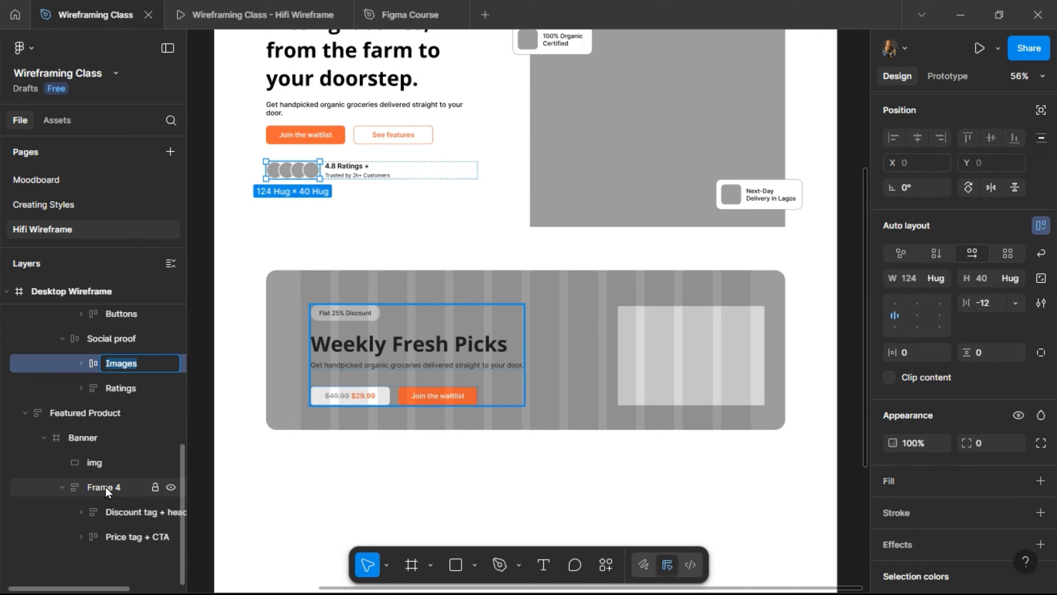
{"action": "double_click", "coordinate": [105, 486]}
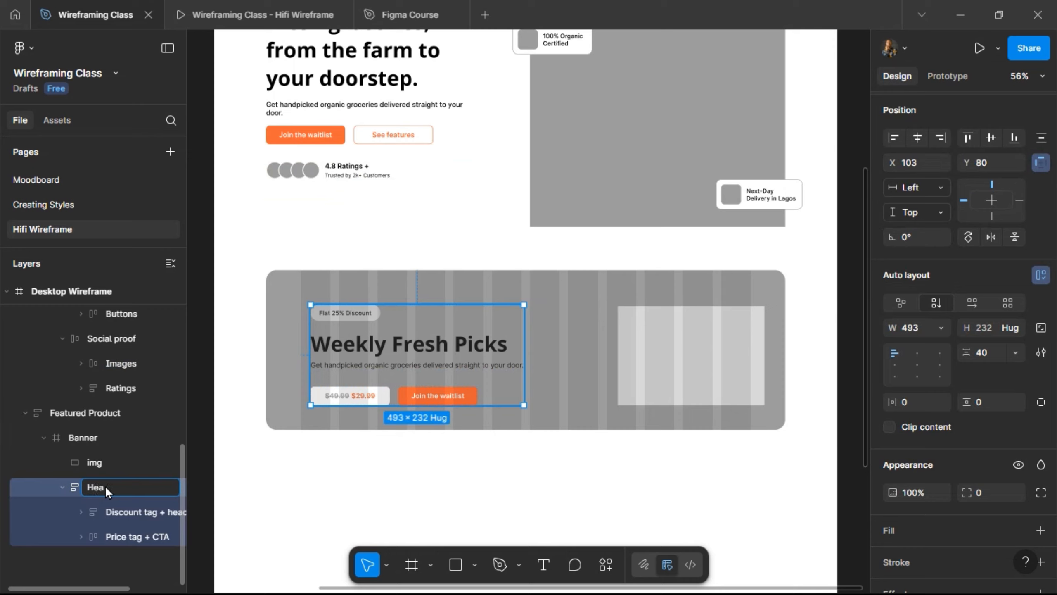
{"action": "type", "text": "Header + CTA"}
{"action": "key", "text": "Return"}
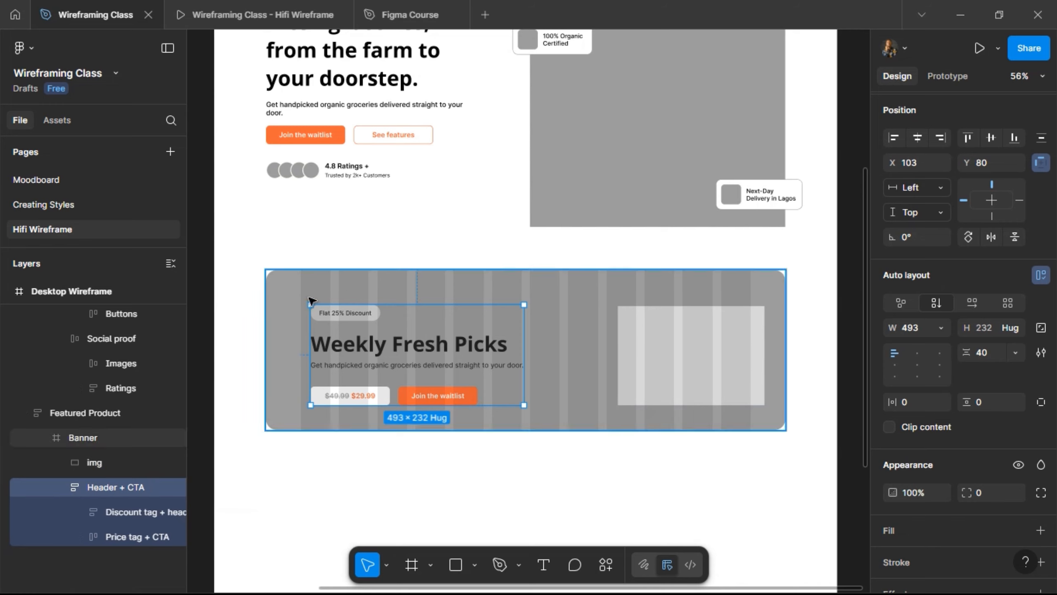
{"action": "scroll", "coordinate": [312, 301], "scroll_direction": "up", "scroll_amount": 3}
- Move Header + CTA to X 80 and centre it vertically in the banner
{"action": "key", "text": "Left"}
{"action": "key", "text": "Left"}
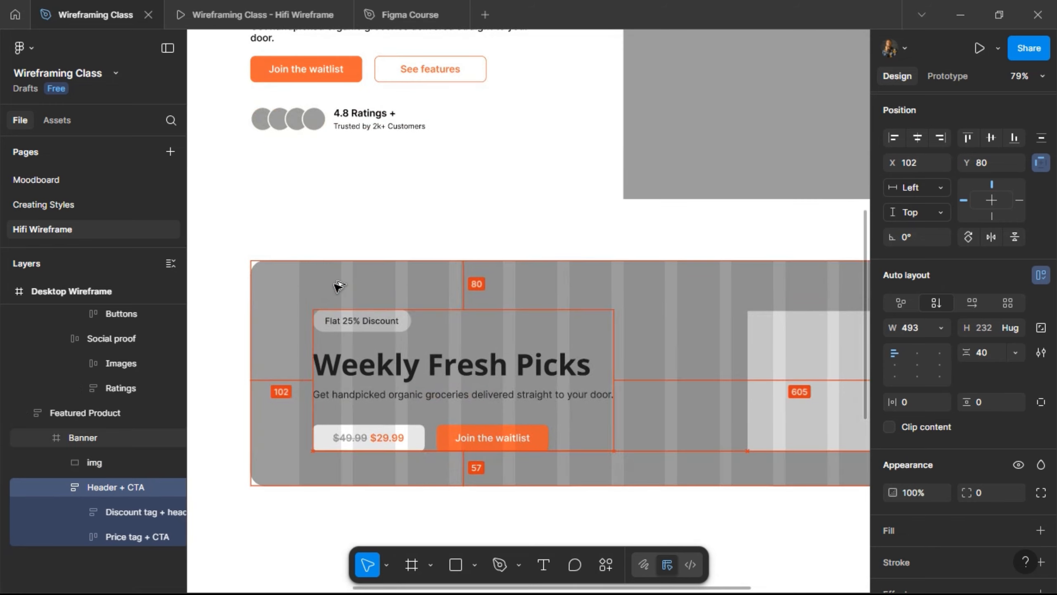
{"action": "key", "text": "shift+Left"}
{"action": "key", "text": "shift+Left"}
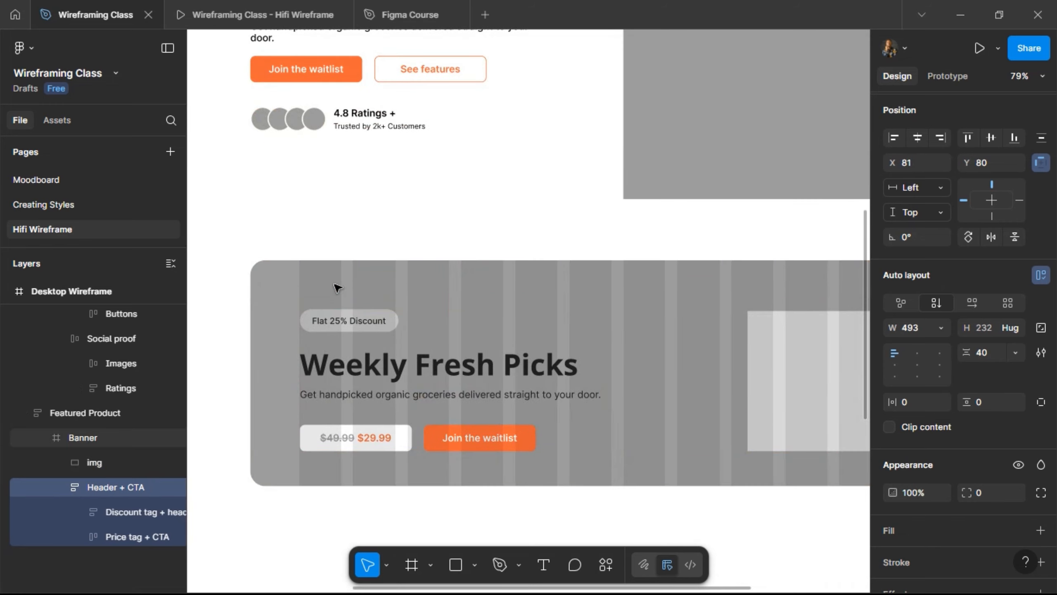
{"action": "key", "text": "Left"}
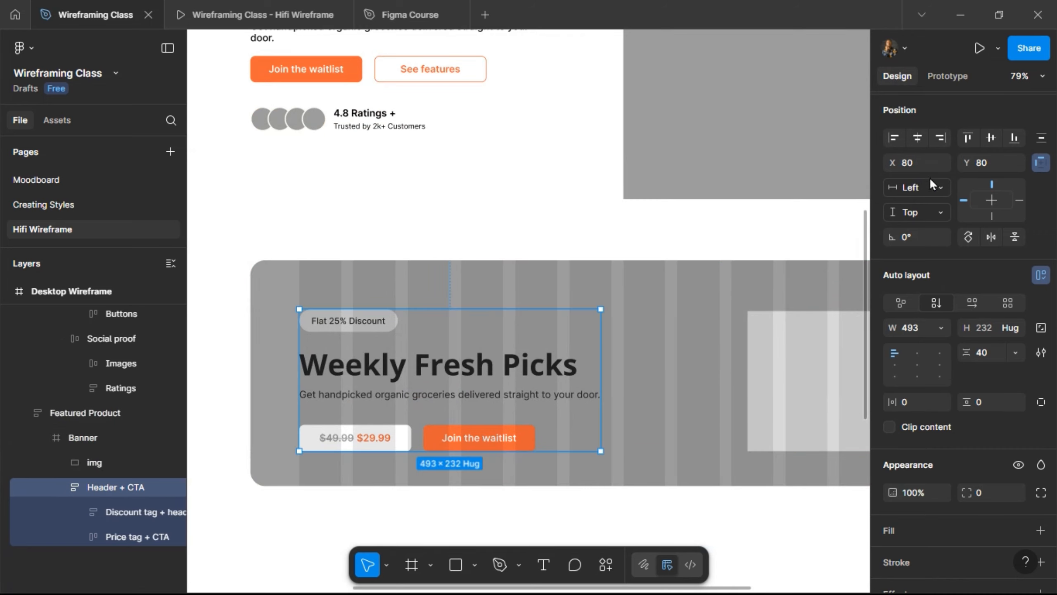
{"action": "left_click", "coordinate": [991, 138]}
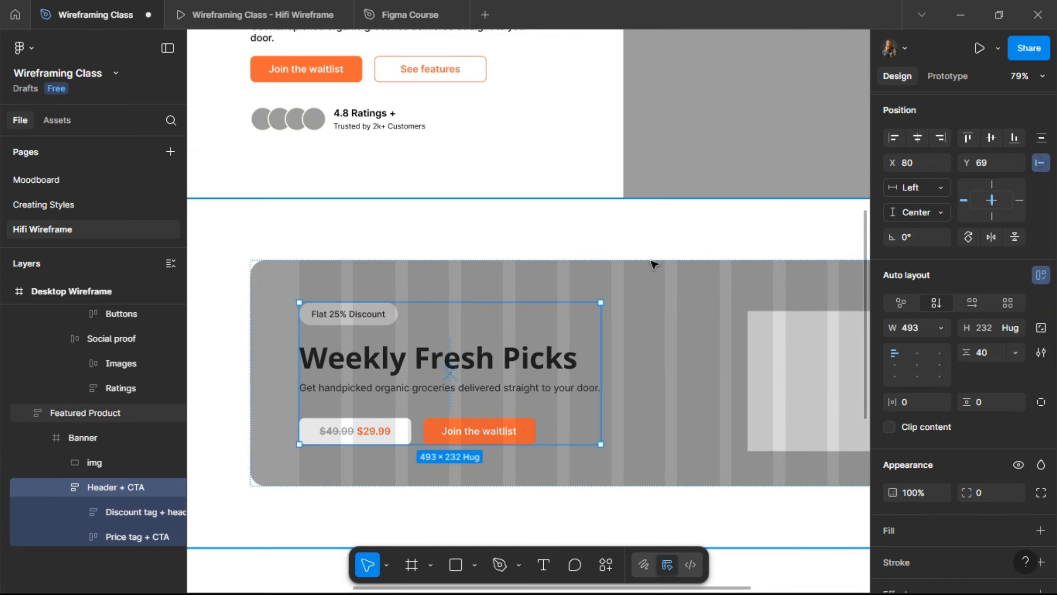
- Shift the img placeholder left and widen it to 422
{"action": "scroll", "coordinate": [655, 265], "scroll_direction": "right", "scroll_amount": 5}
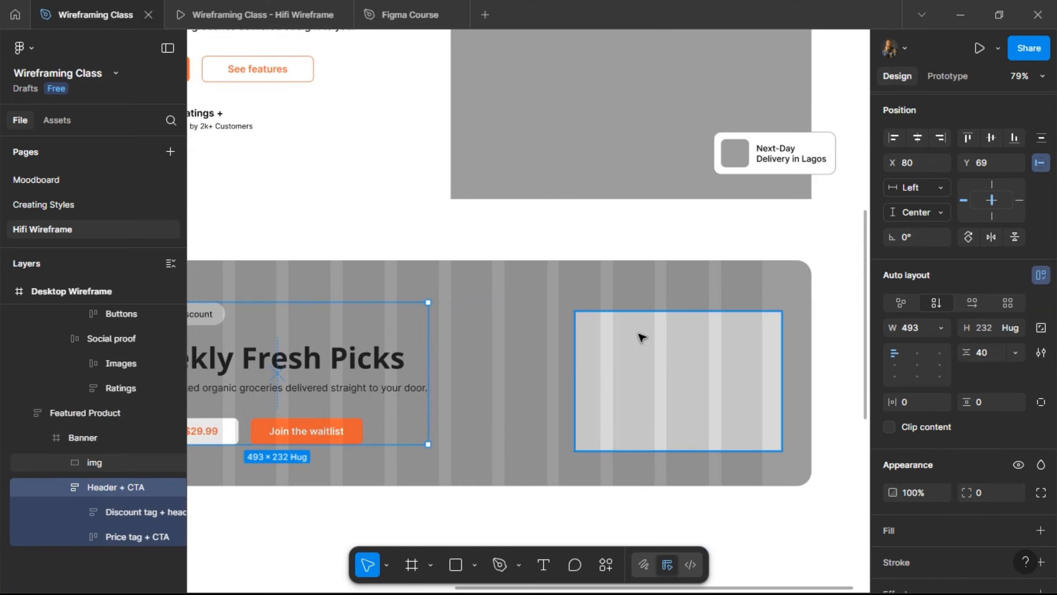
{"action": "left_click", "coordinate": [637, 338]}
{"action": "key", "text": "Left"}
{"action": "key", "text": "Left"}
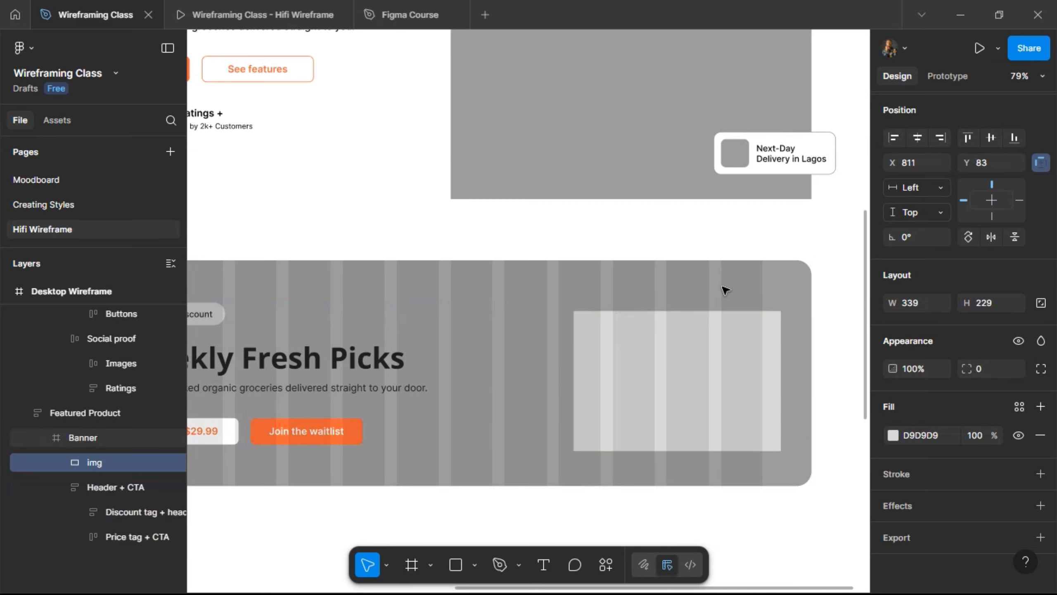
{"action": "key", "text": "shift+Left"}
{"action": "key", "text": "shift+Left"}
{"action": "key", "text": "shift+Left"}
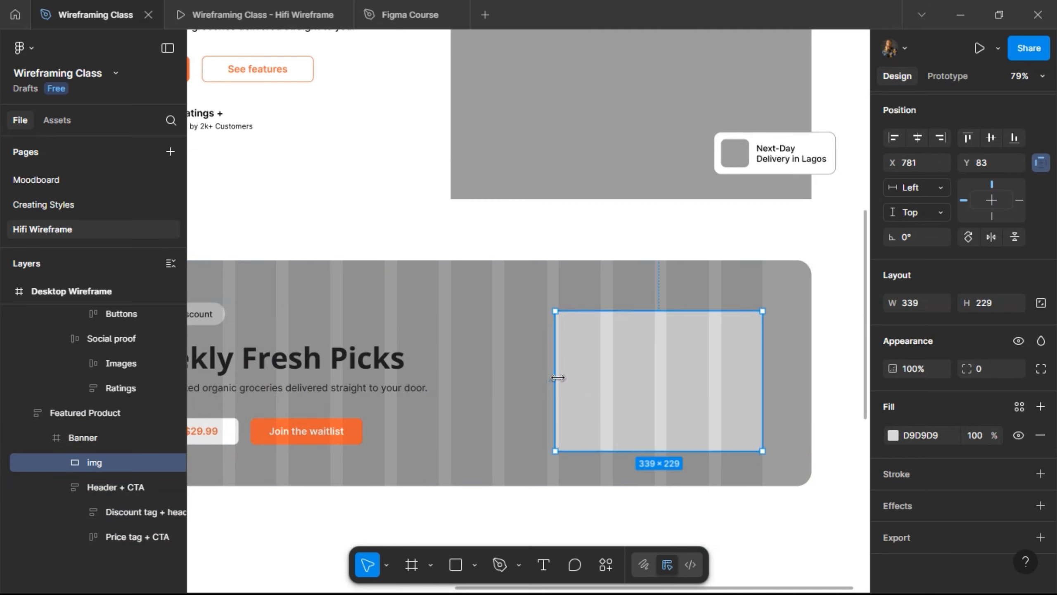
{"action": "left_click_drag", "start_coordinate": [555, 381], "coordinate": [505, 381]}
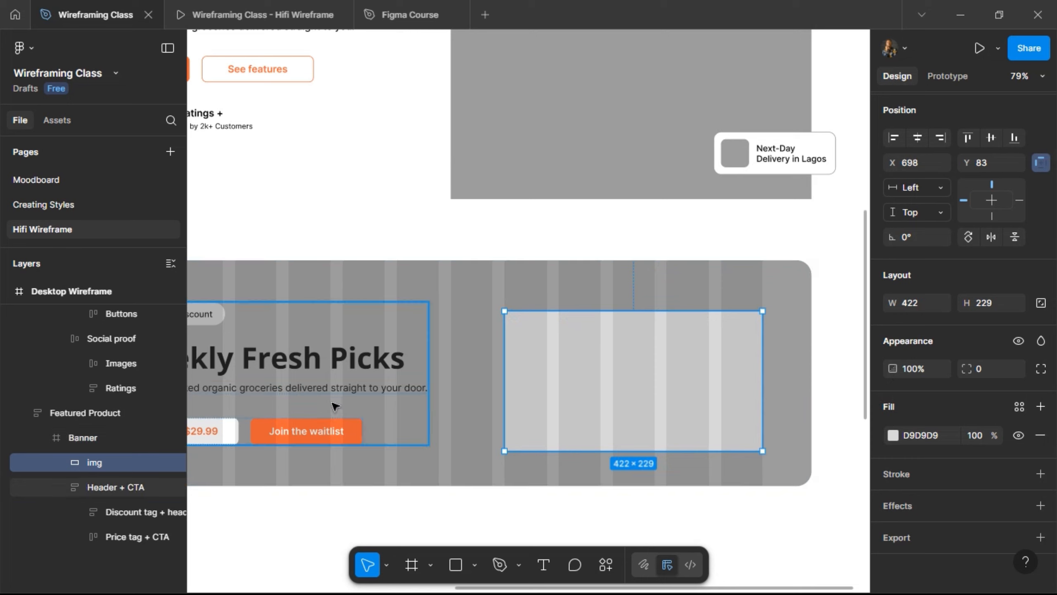
{"action": "left_click", "coordinate": [353, 364]}
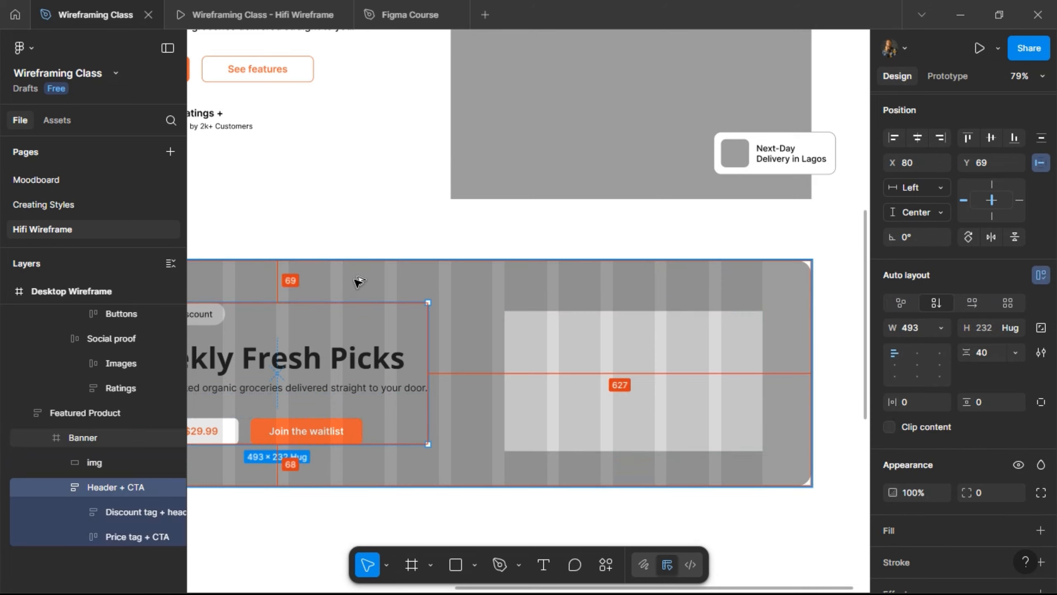
{"action": "left_click", "coordinate": [584, 343]}
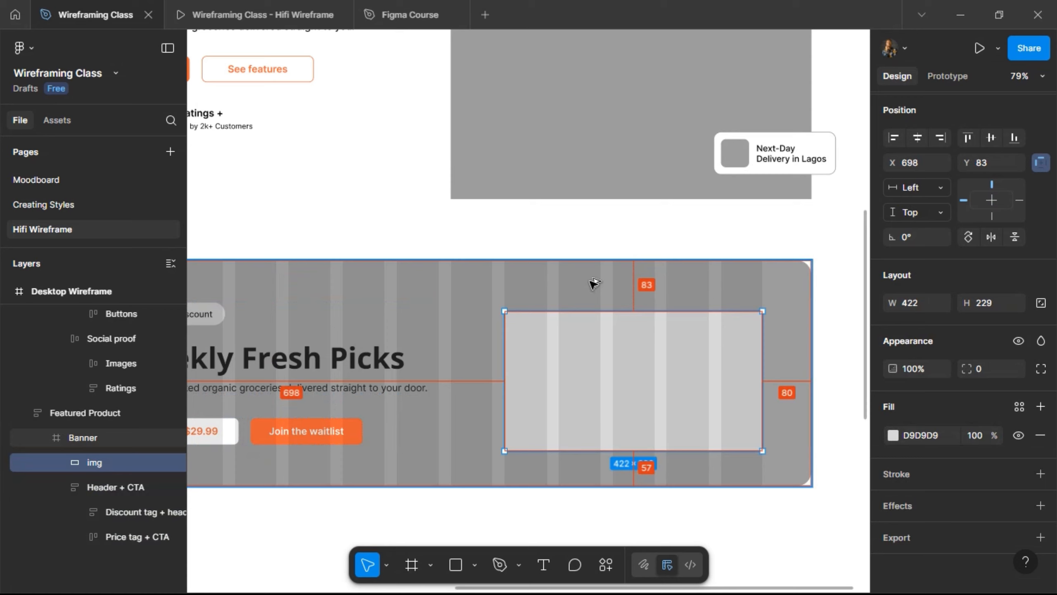
{"action": "left_click", "coordinate": [294, 281]}
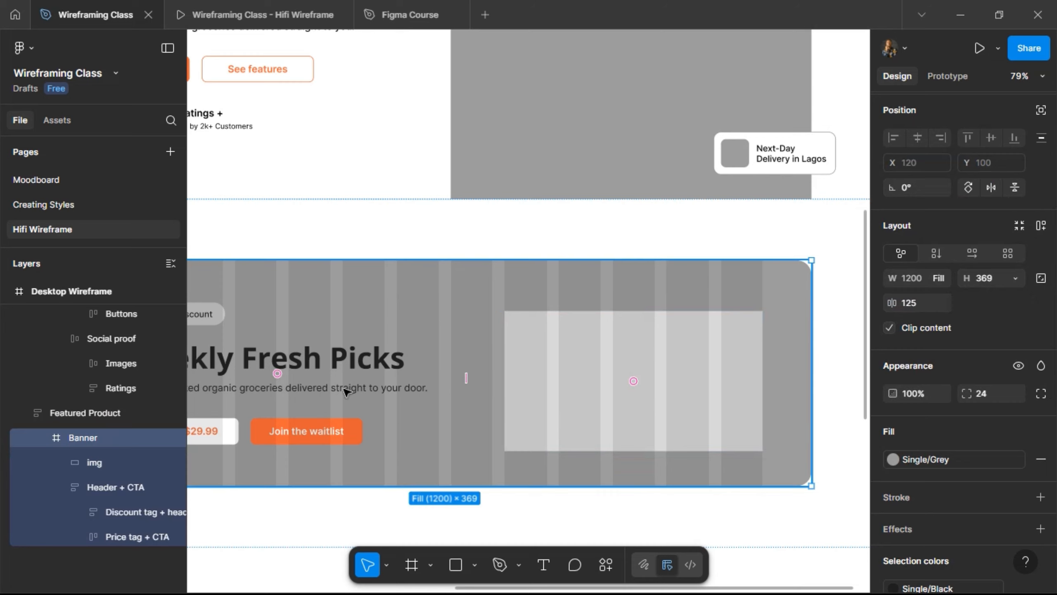
- Move the Header + CTA group and image placeholder down to 80 from the banner's top
{"action": "key", "text": "ctrl+z"}
{"action": "scroll", "coordinate": [543, 324], "scroll_direction": "left", "scroll_amount": 2}
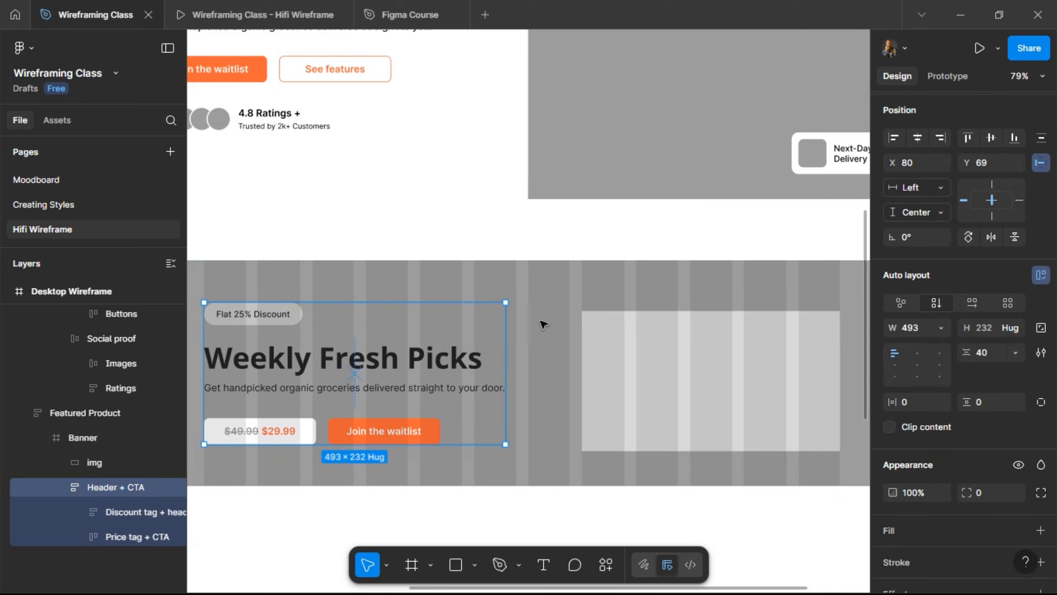
{"action": "scroll", "coordinate": [543, 324], "scroll_direction": "left", "scroll_amount": 2}
{"action": "key", "text": "ctrl+a"}
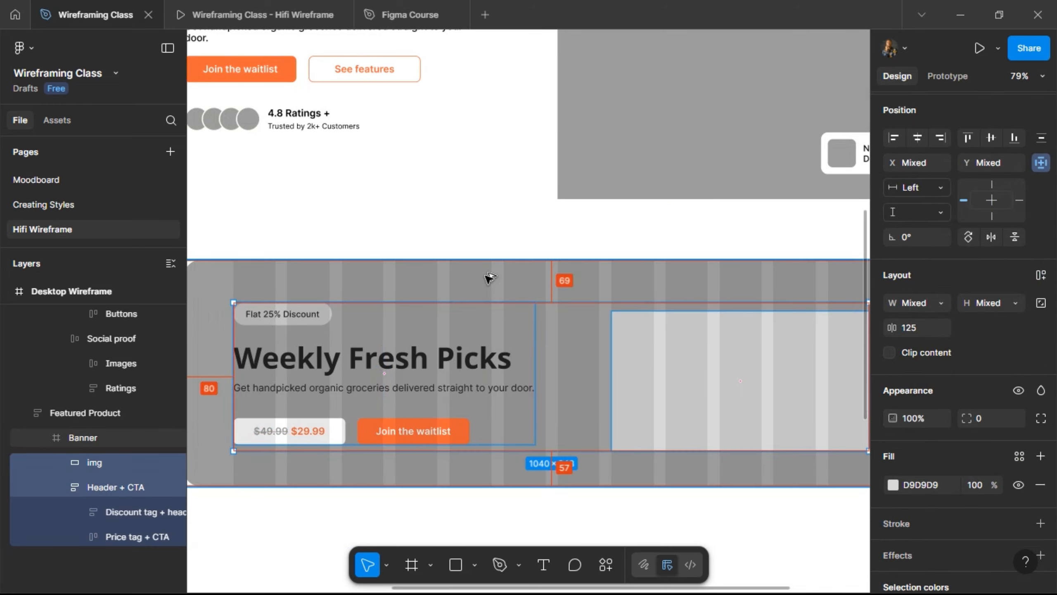
{"action": "key", "text": "shift+Down"}
{"action": "key", "text": "Down"}
{"action": "key", "text": "alt"}
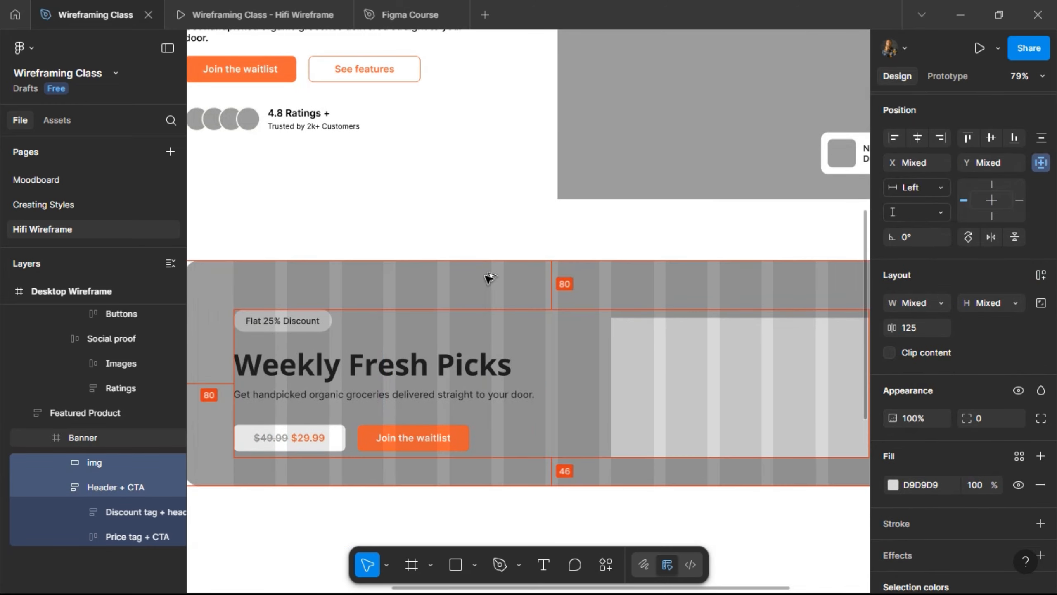
- Try a taller Banner, revert it, and set the Header + CTA constraint to Top
{"action": "left_click", "coordinate": [487, 277]}
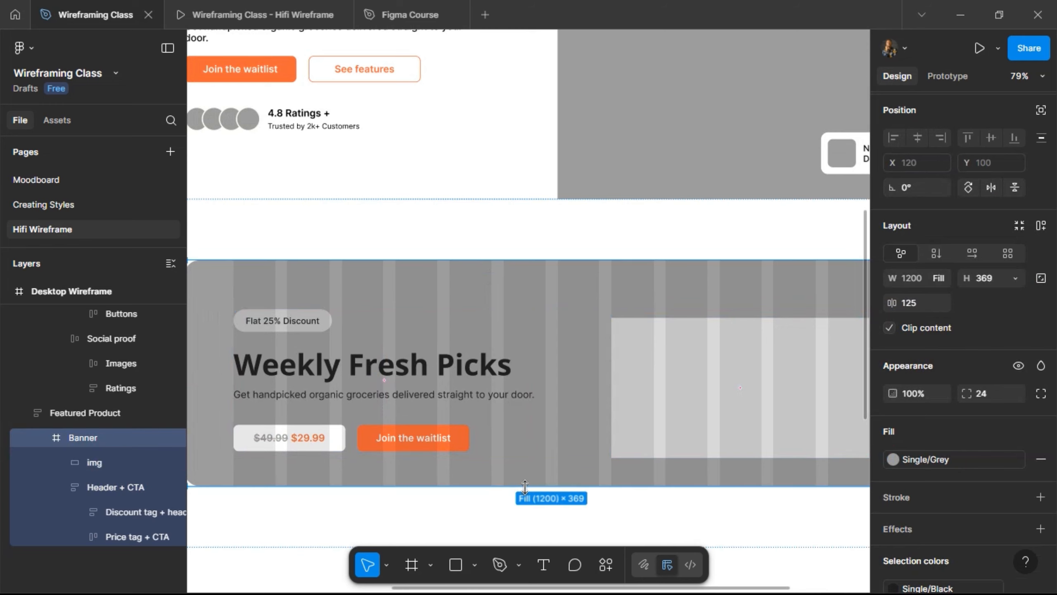
{"action": "left_click_drag", "start_coordinate": [525, 486], "coordinate": [531, 525]}
{"action": "key", "text": "ctrl+z"}
{"action": "scroll", "coordinate": [418, 310], "scroll_direction": "down", "scroll_amount": 3}
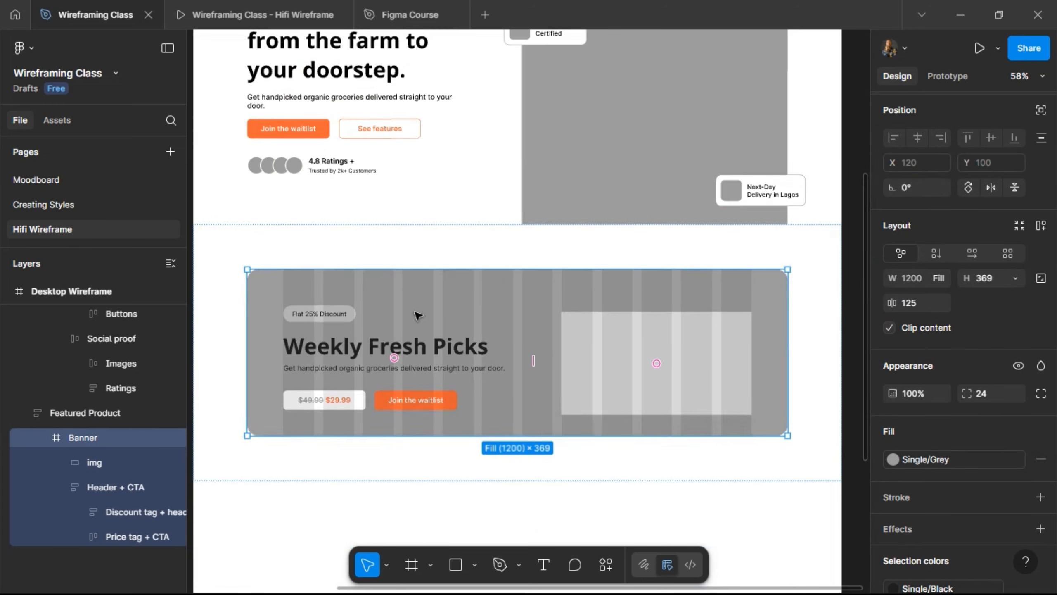
{"action": "left_click", "coordinate": [325, 357]}
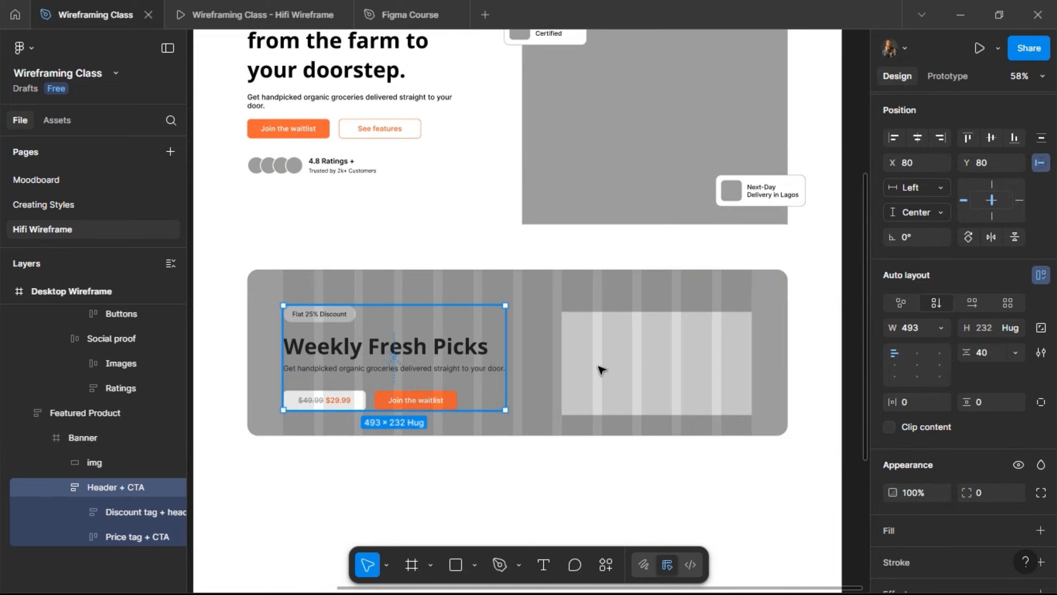
{"action": "scroll", "coordinate": [1032, 220], "scroll_direction": "up", "scroll_amount": 1}
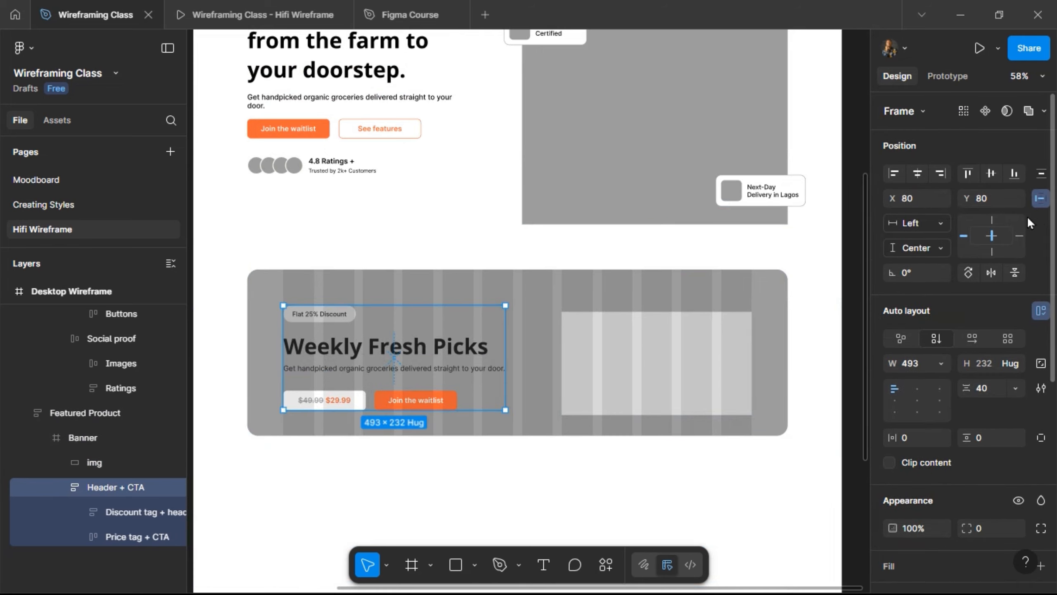
{"action": "left_click", "coordinate": [992, 220]}
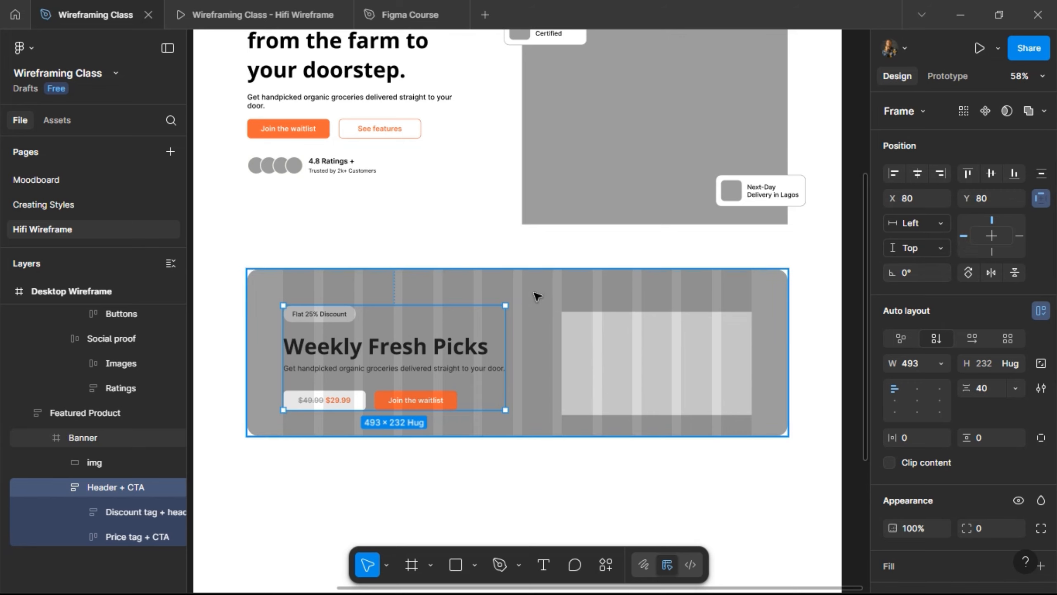
- Check the content's spacing to the banner edges, then extend the Banner height to 403
{"action": "left_click", "coordinate": [486, 335]}
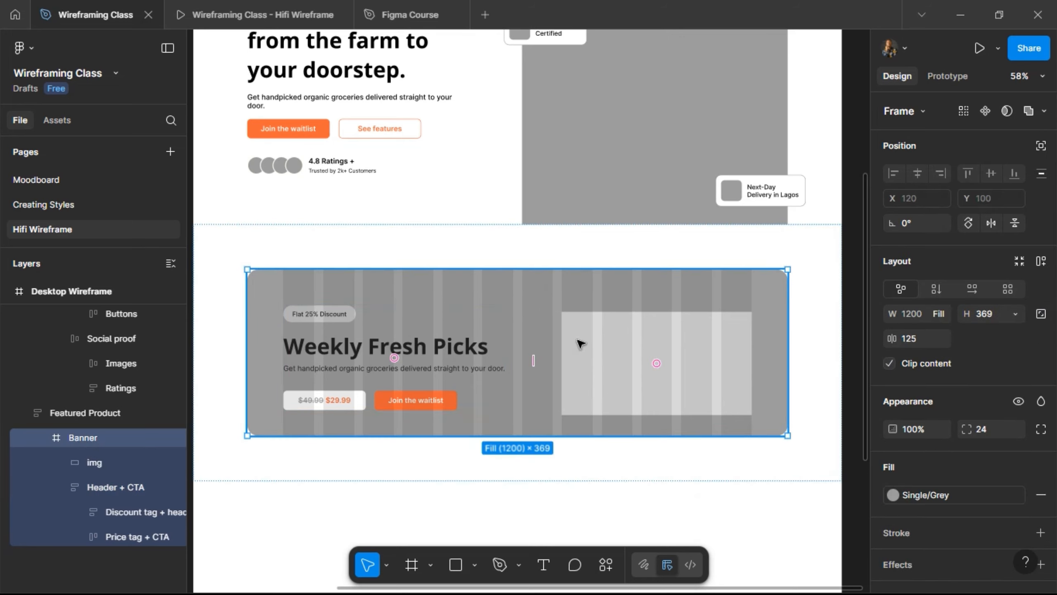
{"action": "key", "text": "ctrl+z"}
{"action": "left_click", "coordinate": [596, 334], "text": "shift"}
{"action": "key", "text": "alt"}
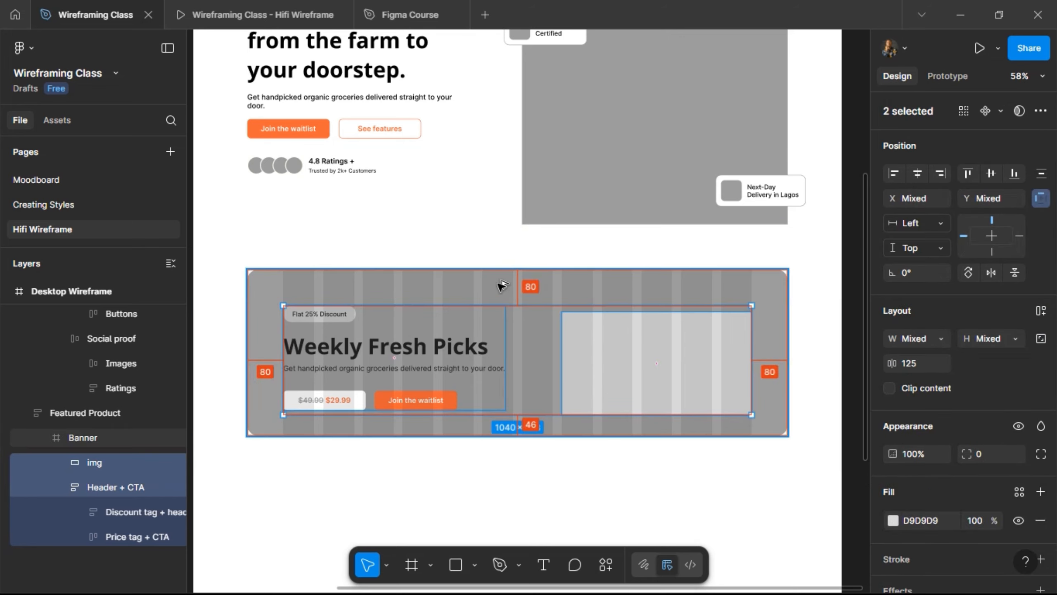
{"action": "left_click", "coordinate": [460, 436]}
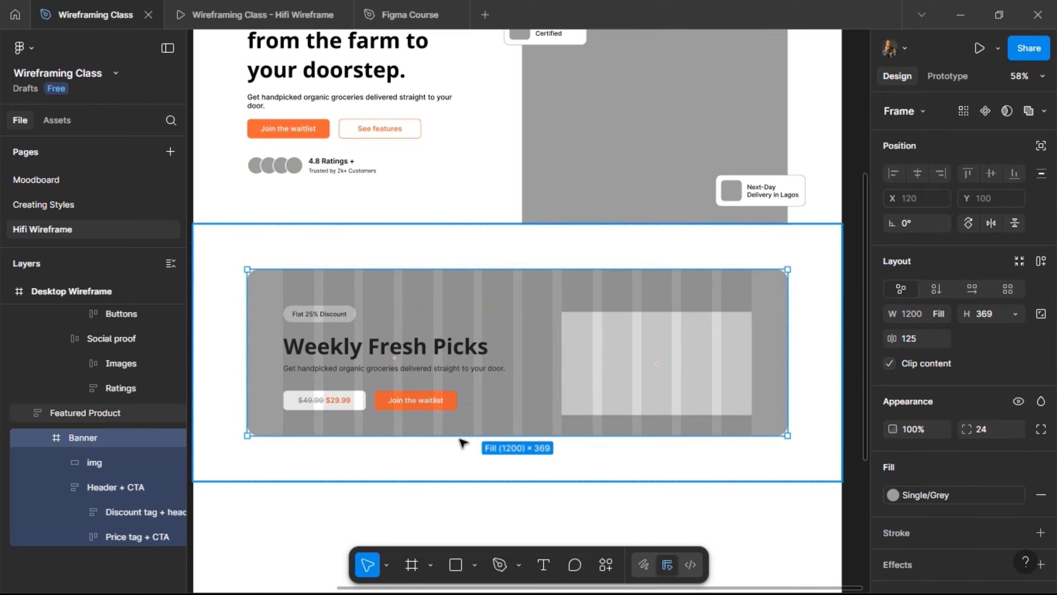
{"action": "mouse_move", "coordinate": [459, 452]}
{"action": "left_mouse_down"}
{"action": "mouse_move", "coordinate": [460, 463]}
{"action": "mouse_move", "coordinate": [459, 449]}
{"action": "left_mouse_up"}
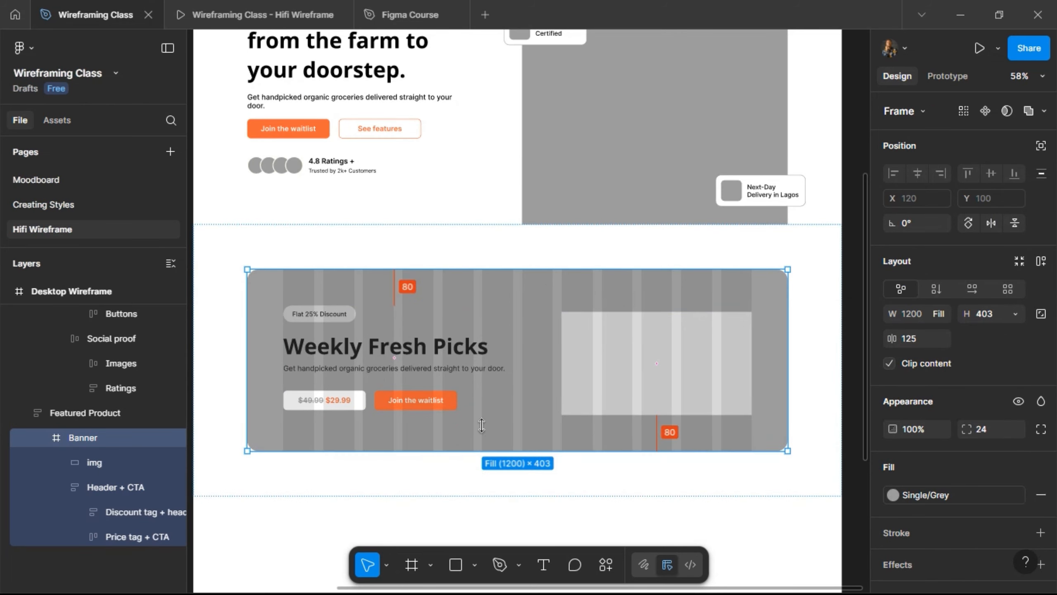
- Centre the image vertically, shorten the Banner to 372, and pin the image to Top
{"action": "left_click", "coordinate": [612, 346]}
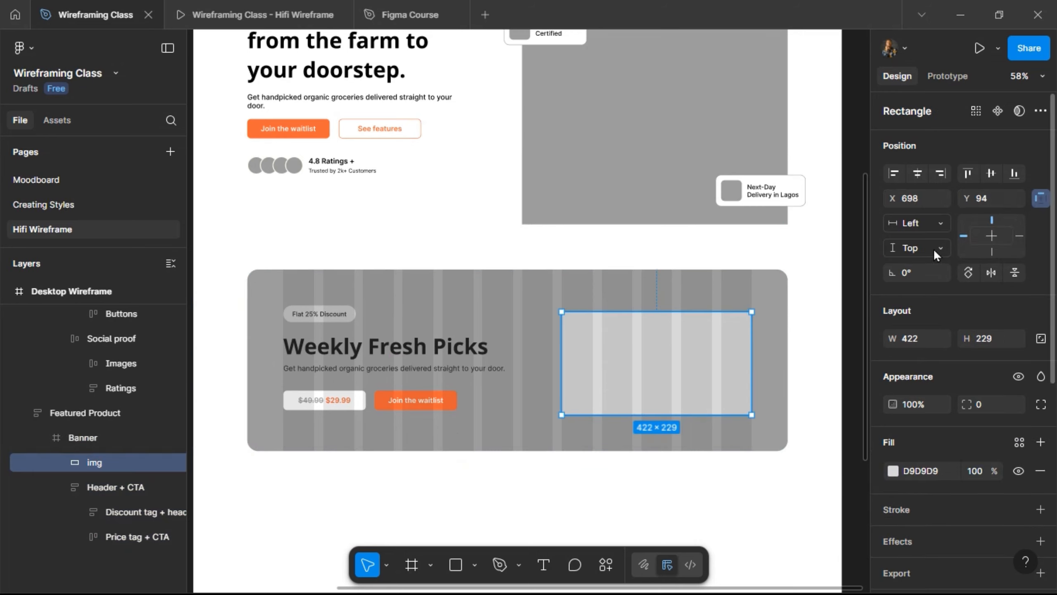
{"action": "left_click", "coordinate": [984, 178]}
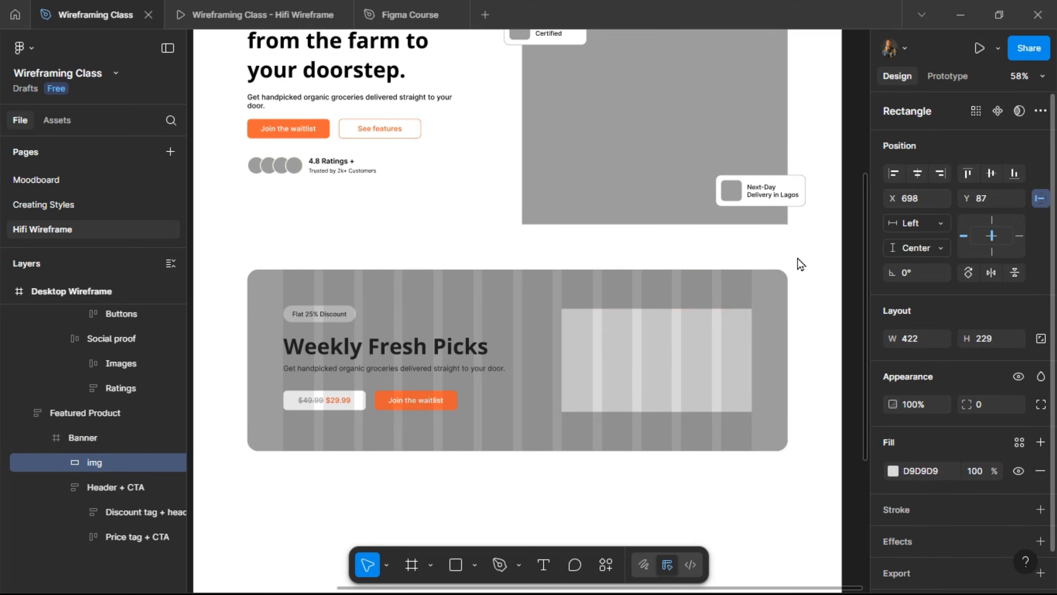
{"action": "left_click", "coordinate": [473, 447]}
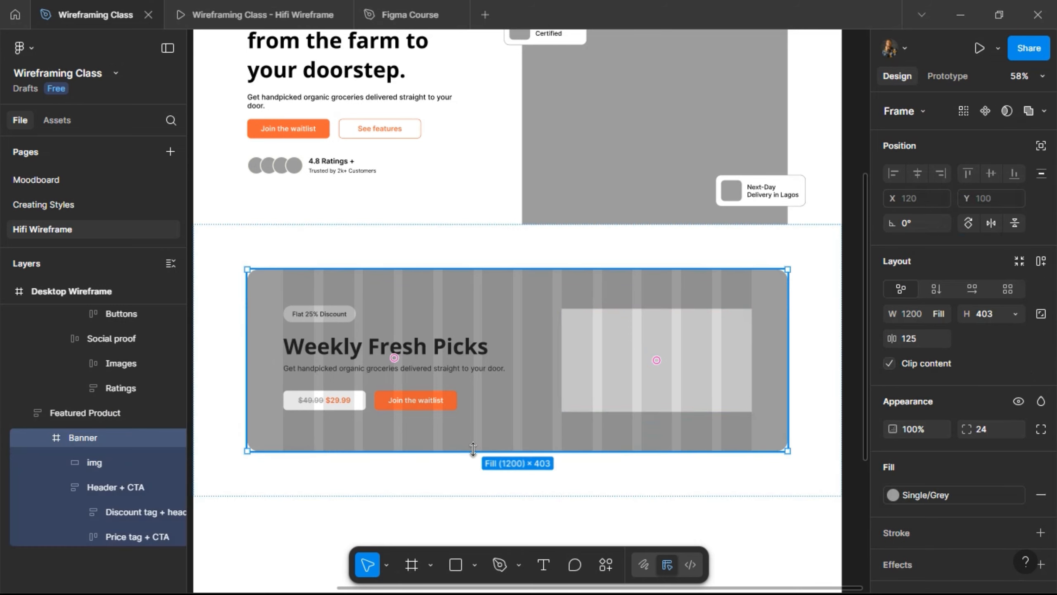
{"action": "left_click_drag", "start_coordinate": [474, 441], "coordinate": [473, 427]}
{"action": "left_click", "coordinate": [593, 365]}
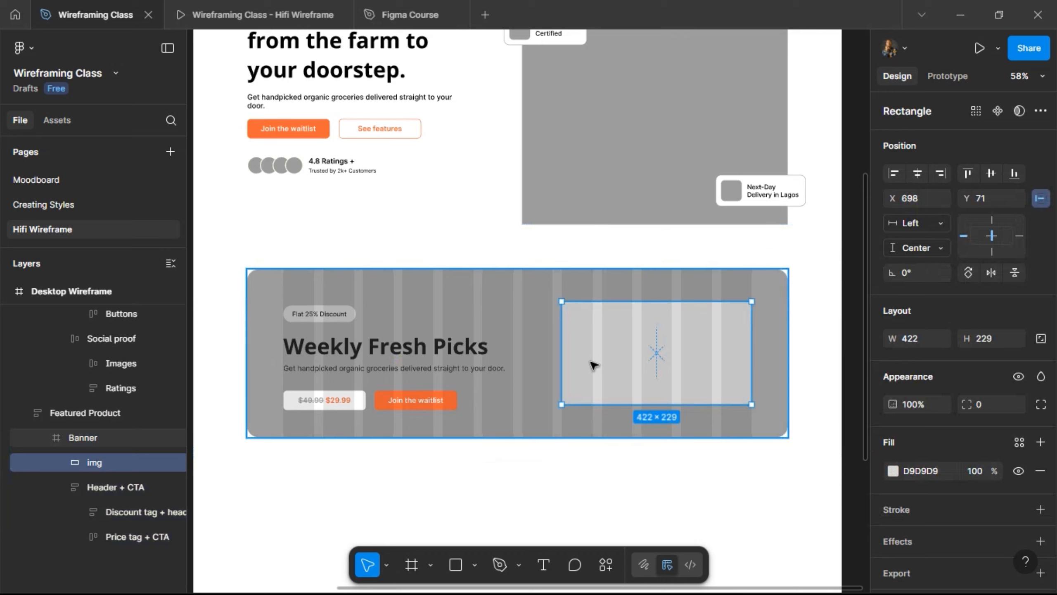
{"action": "left_click", "coordinate": [992, 219]}
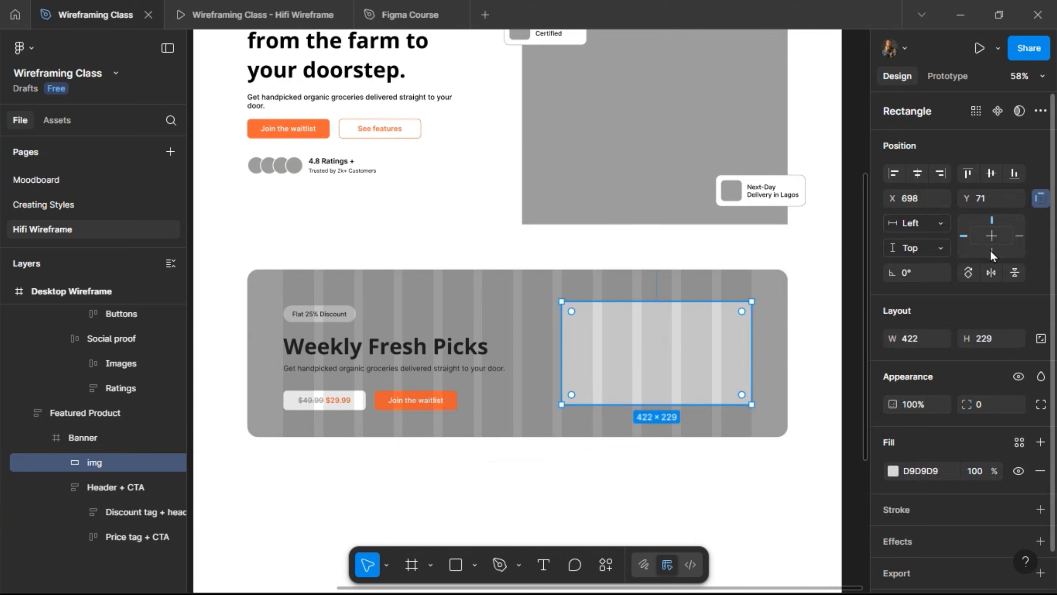
{"action": "left_click", "coordinate": [444, 354]}
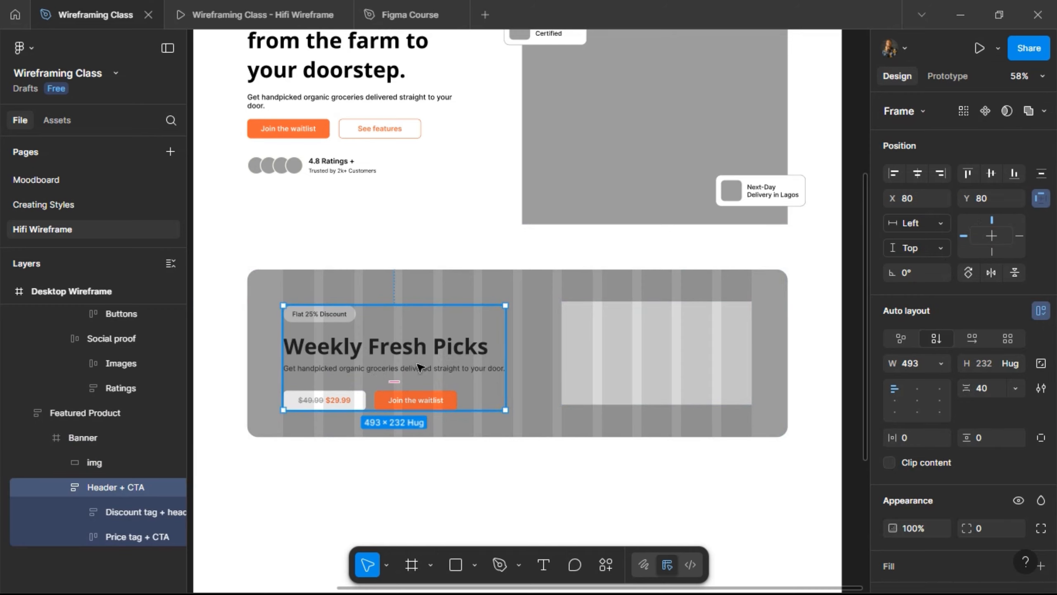
- Set the image placeholder's height to 232
{"action": "left_click", "coordinate": [671, 352]}
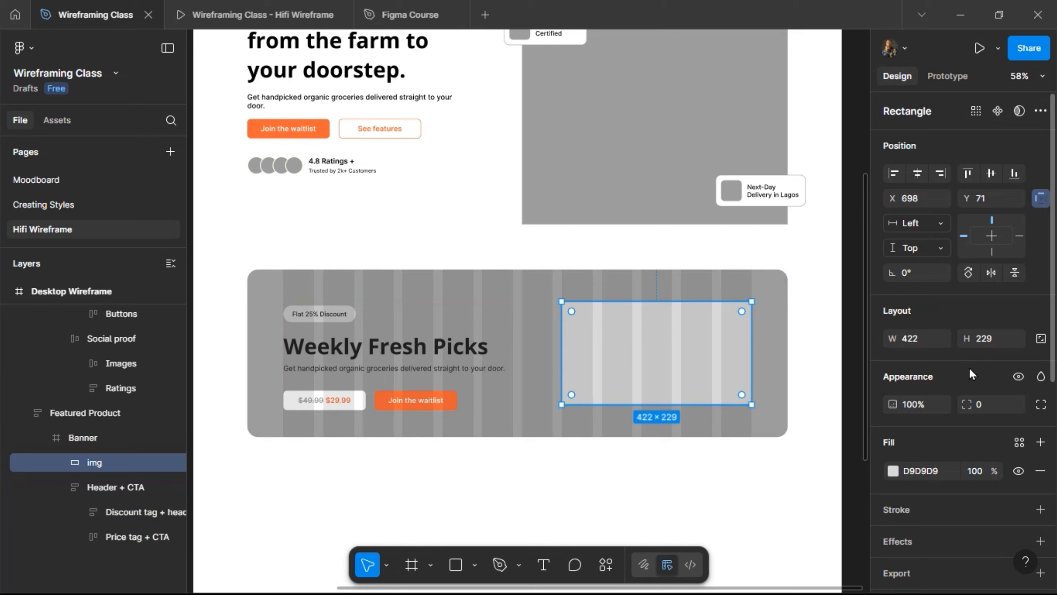
{"action": "left_click", "coordinate": [995, 340]}
{"action": "type", "text": "232"}
{"action": "key", "text": "Return"}
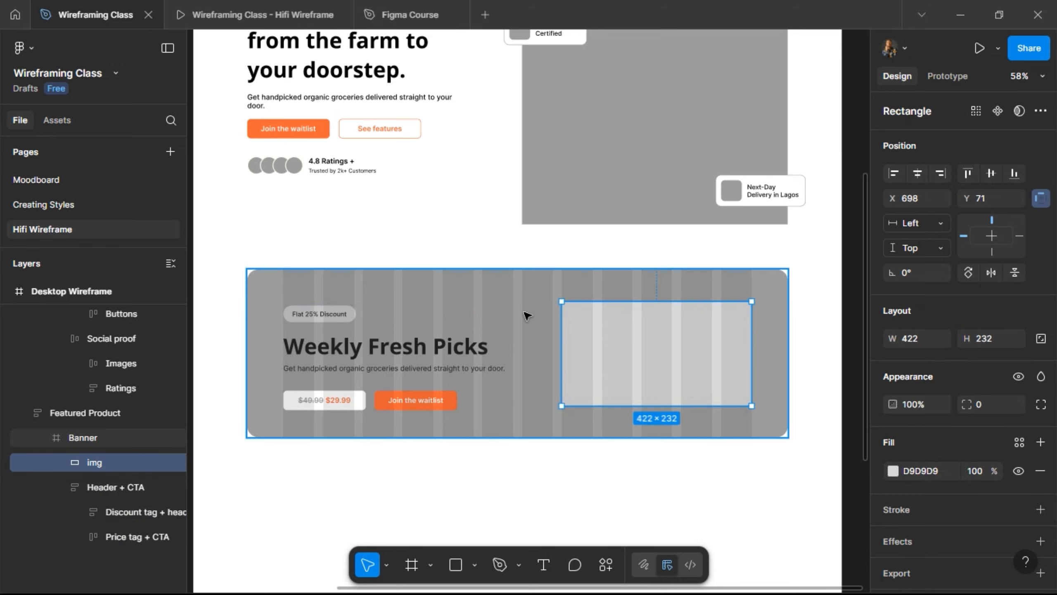
- Align the img and Header + CTA vertical centres within the Banner
{"action": "left_click", "coordinate": [508, 360]}
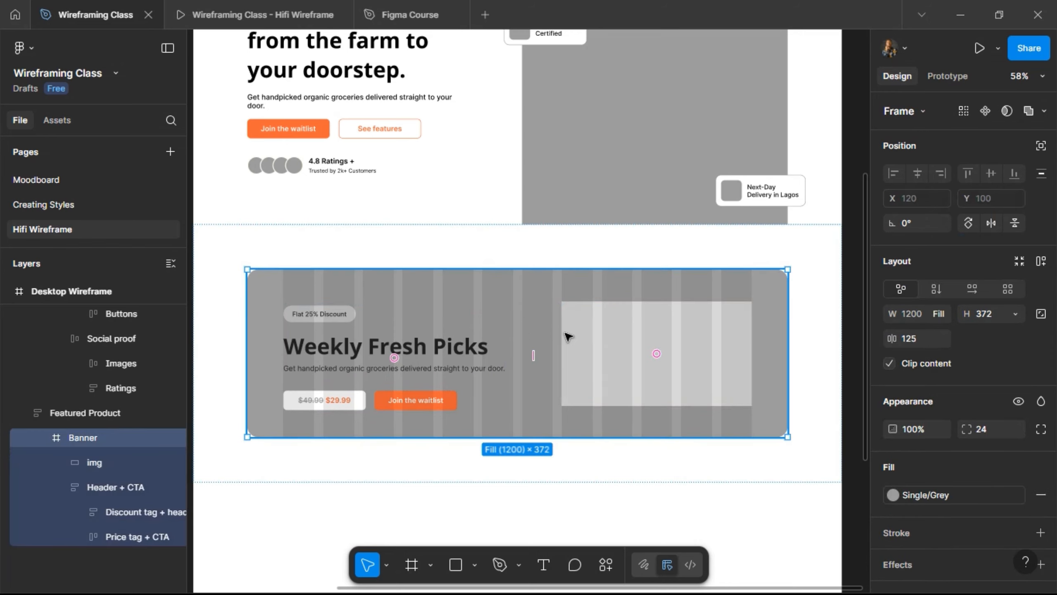
{"action": "double_click", "coordinate": [662, 329]}
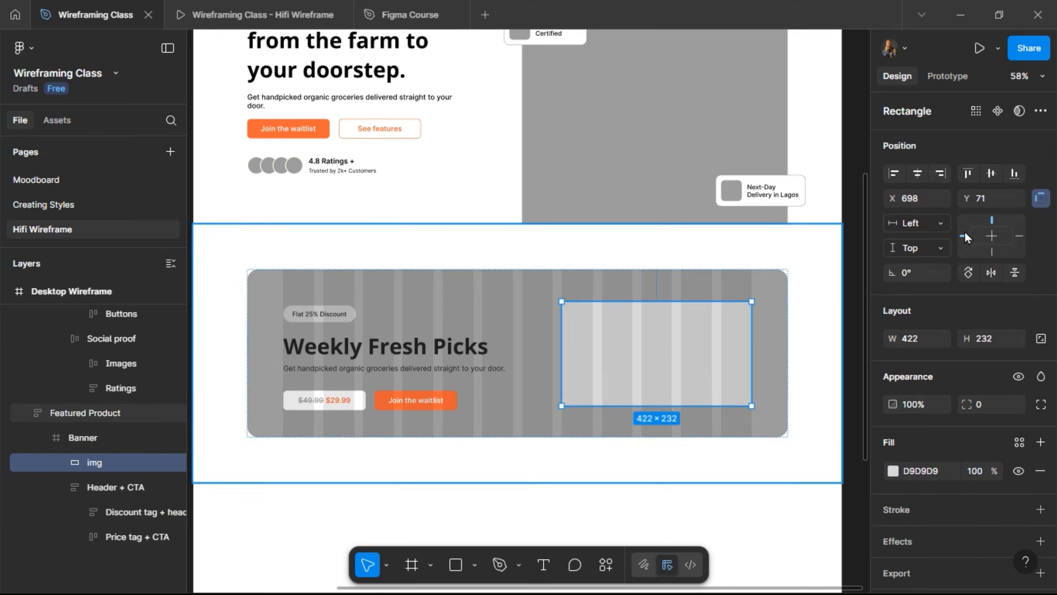
{"action": "left_click", "coordinate": [985, 175]}
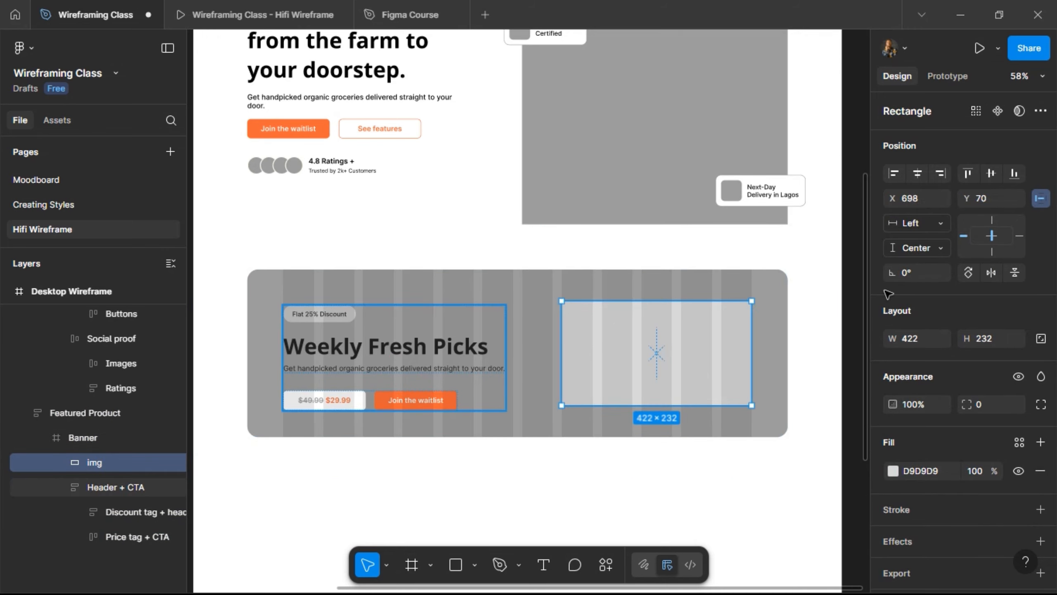
{"action": "key", "text": "Tab"}
{"action": "key", "text": "alt+v"}
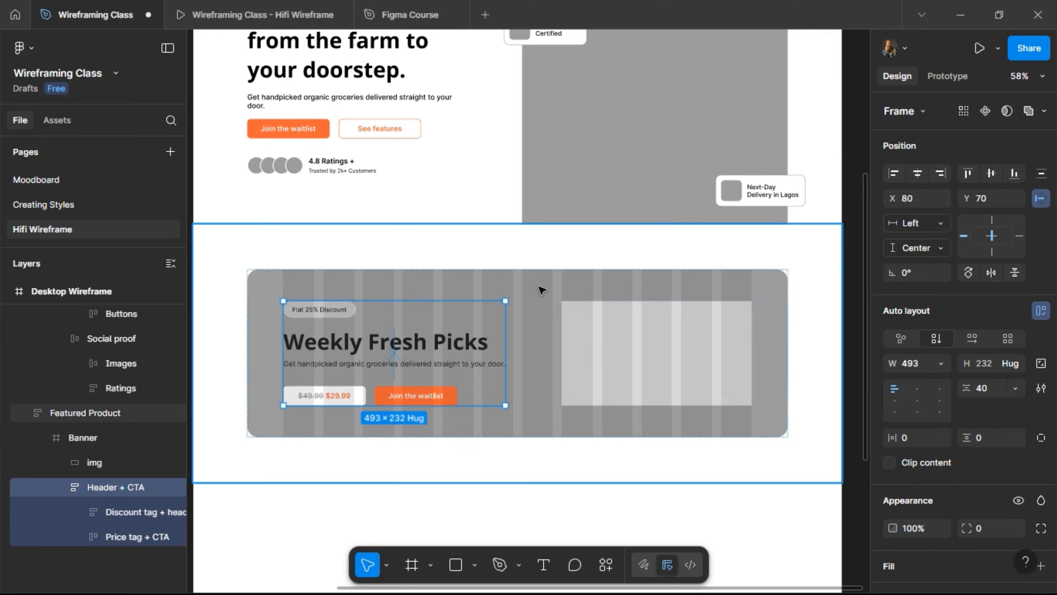
{"action": "key", "text": "shift+Return"}
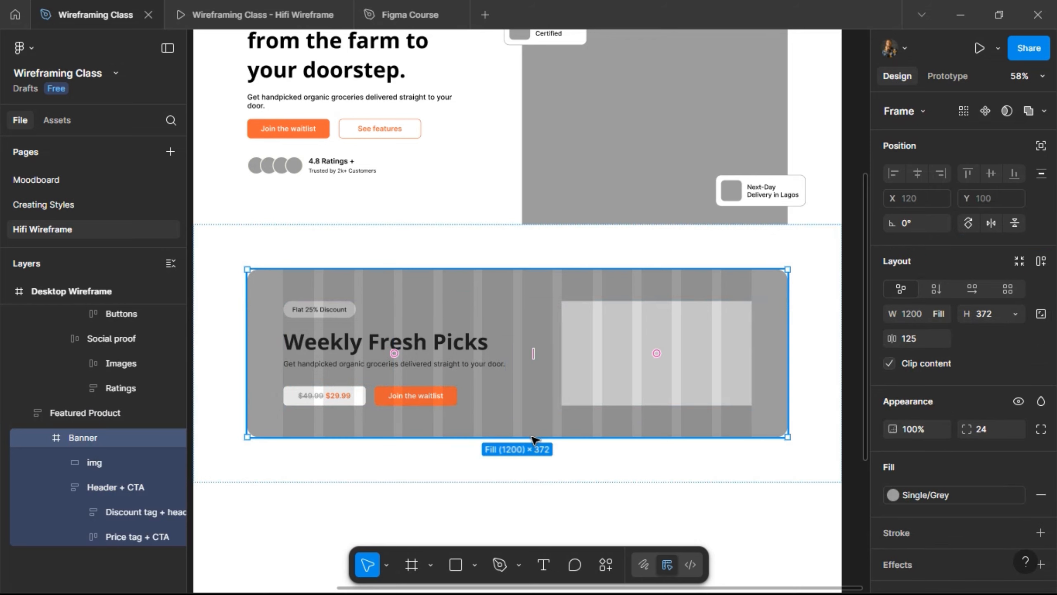
- Try a 461 Banner height, undo it, and pin Header + CTA and img to Top
{"action": "left_click_drag", "start_coordinate": [532, 436], "coordinate": [535, 476]}
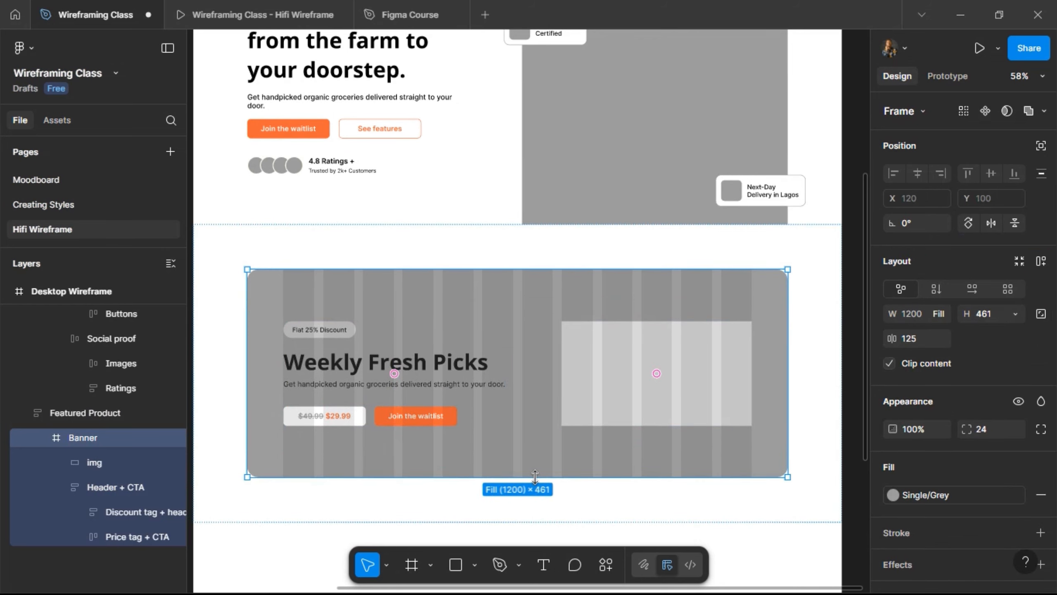
{"action": "key", "text": "ctrl+z"}
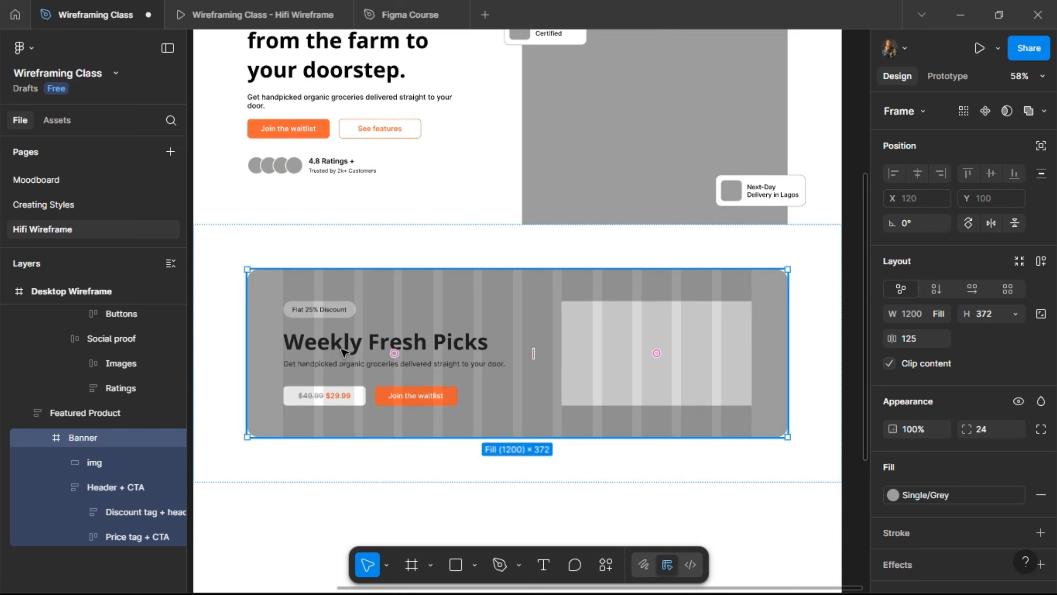
{"action": "double_click", "coordinate": [343, 352]}
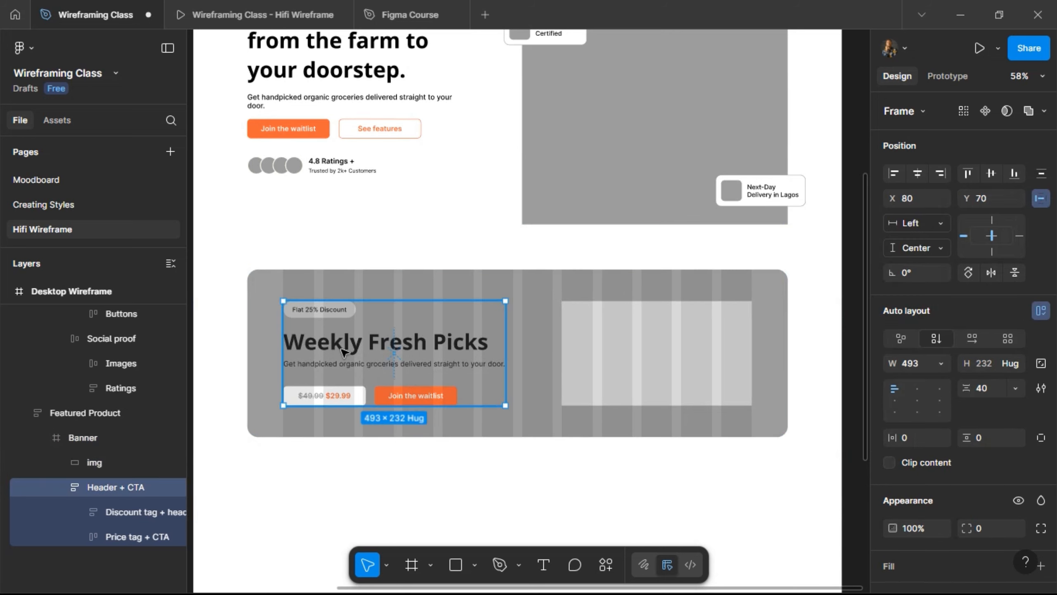
{"action": "left_click", "coordinate": [992, 219]}
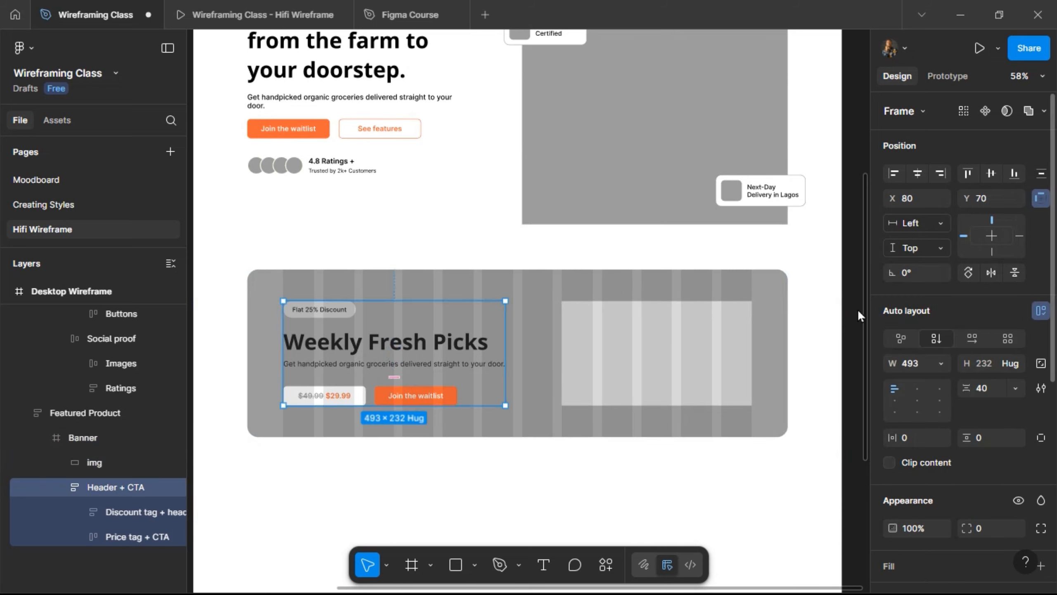
{"action": "left_click", "coordinate": [666, 345]}
{"action": "double_click", "coordinate": [702, 363]}
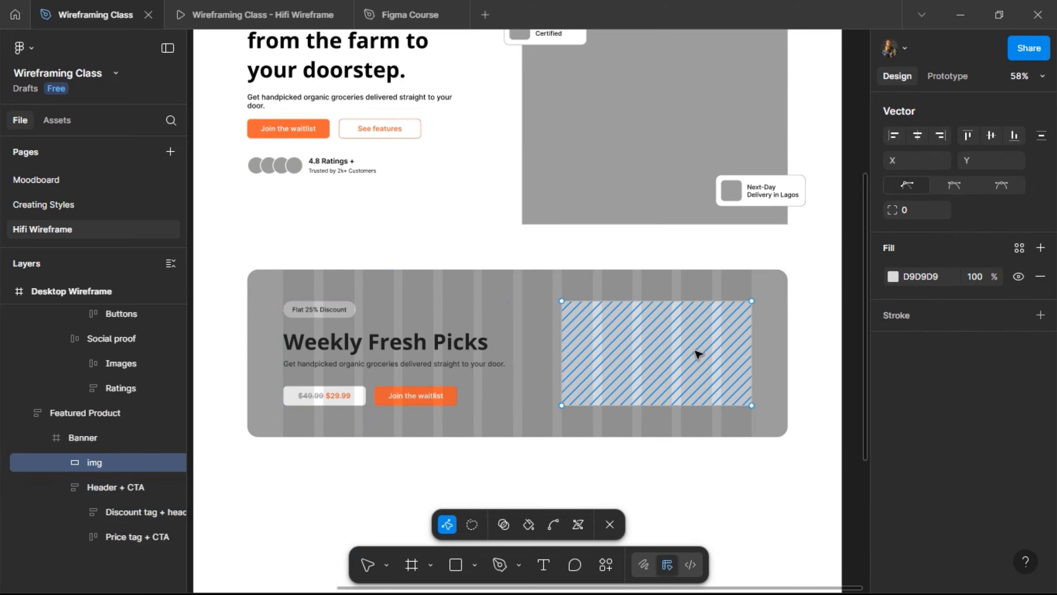
{"action": "key", "text": "Escape"}
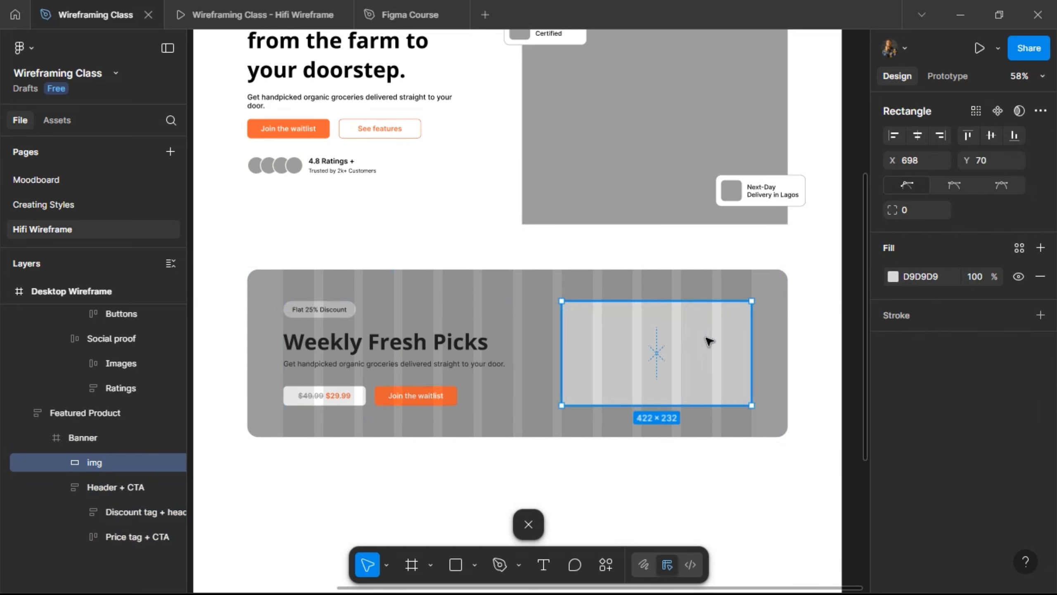
{"action": "left_click", "coordinate": [992, 220]}
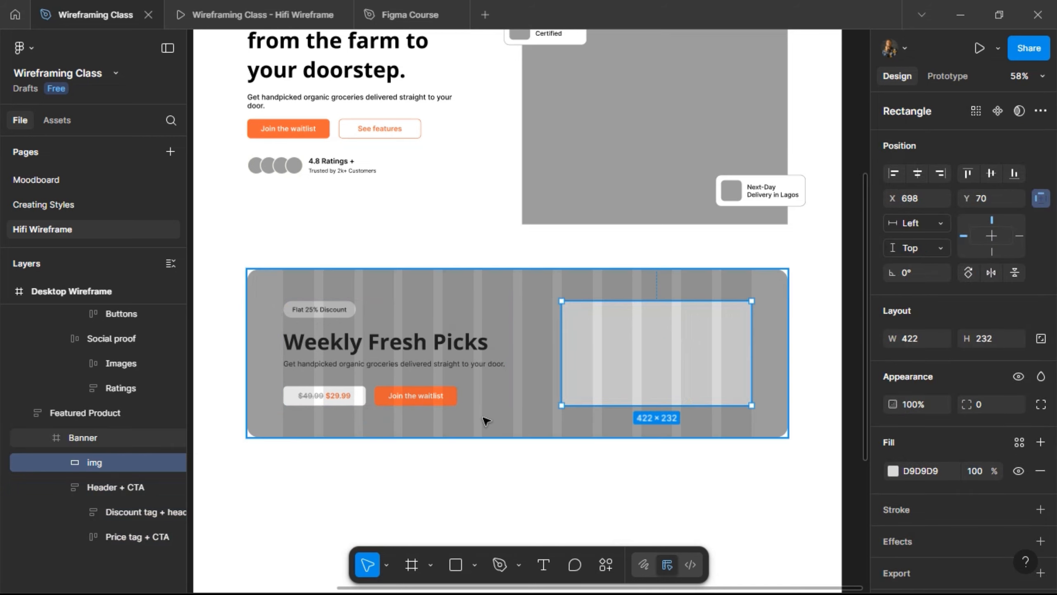
{"action": "left_click", "coordinate": [487, 429]}
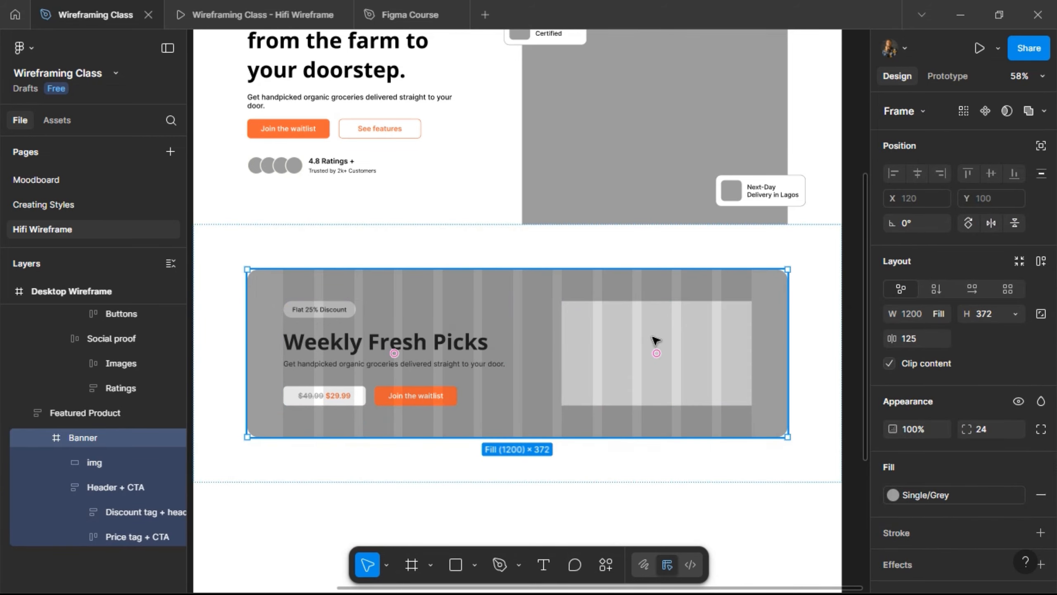
- Set img and Header + CTA constraints to vertical Center and shorten the Banner to 286
{"action": "key", "text": "ctrl+z"}
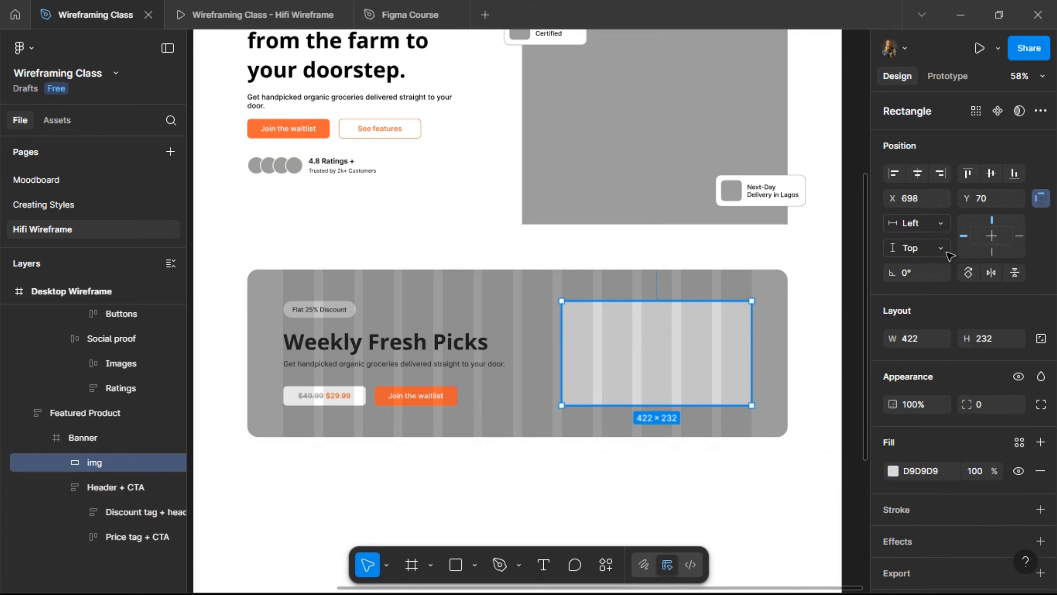
{"action": "left_click", "coordinate": [989, 177]}
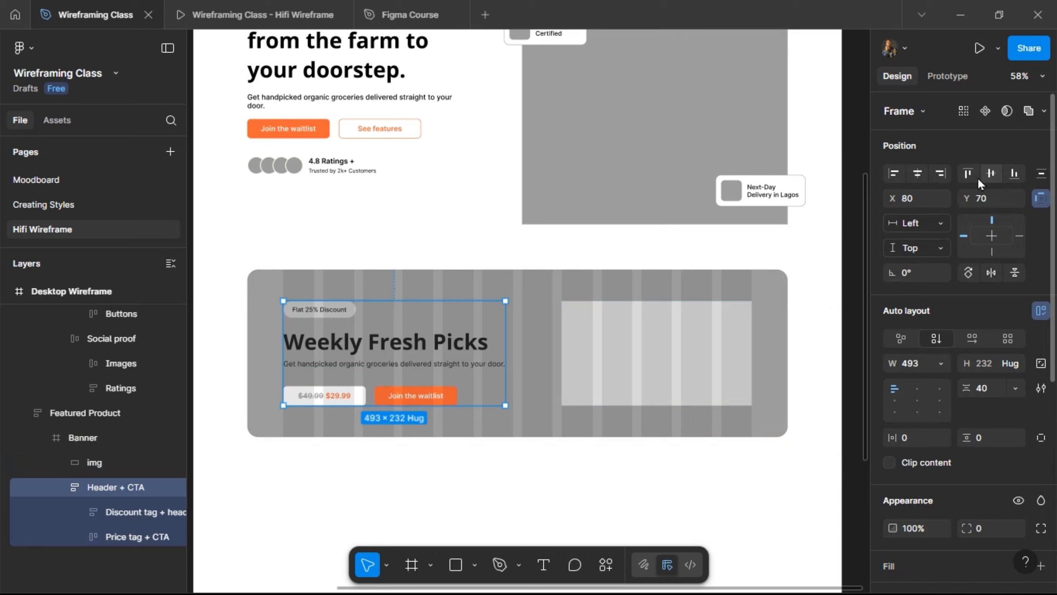
{"action": "left_click", "coordinate": [991, 175]}
{"action": "left_click", "coordinate": [458, 437]}
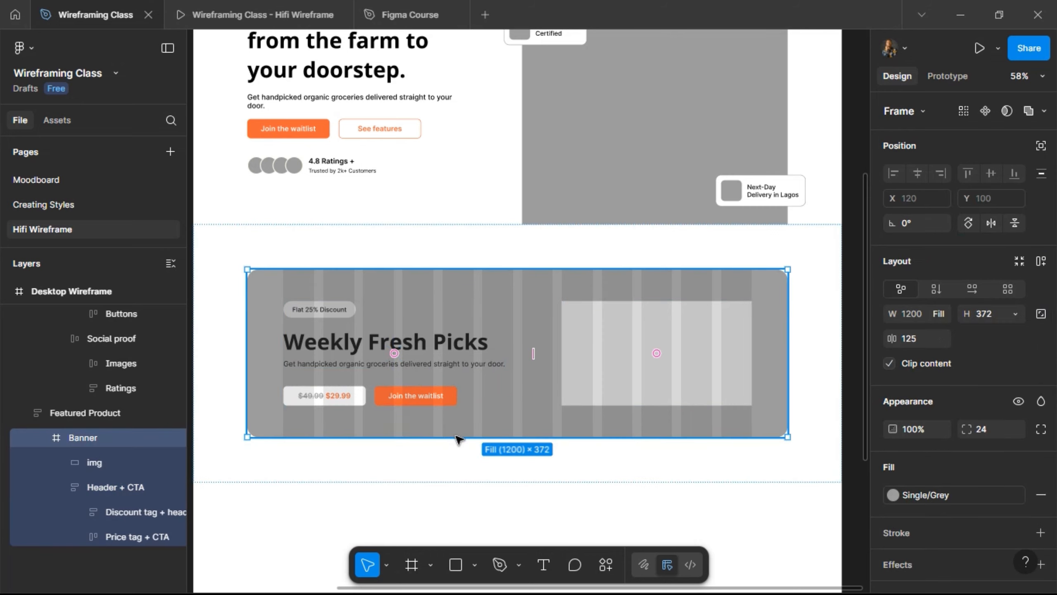
{"action": "mouse_move", "coordinate": [456, 446]}
{"action": "left_mouse_down"}
{"action": "mouse_move", "coordinate": [456, 463]}
{"action": "mouse_move", "coordinate": [455, 422]}
{"action": "mouse_move", "coordinate": [459, 445]}
{"action": "left_mouse_up"}
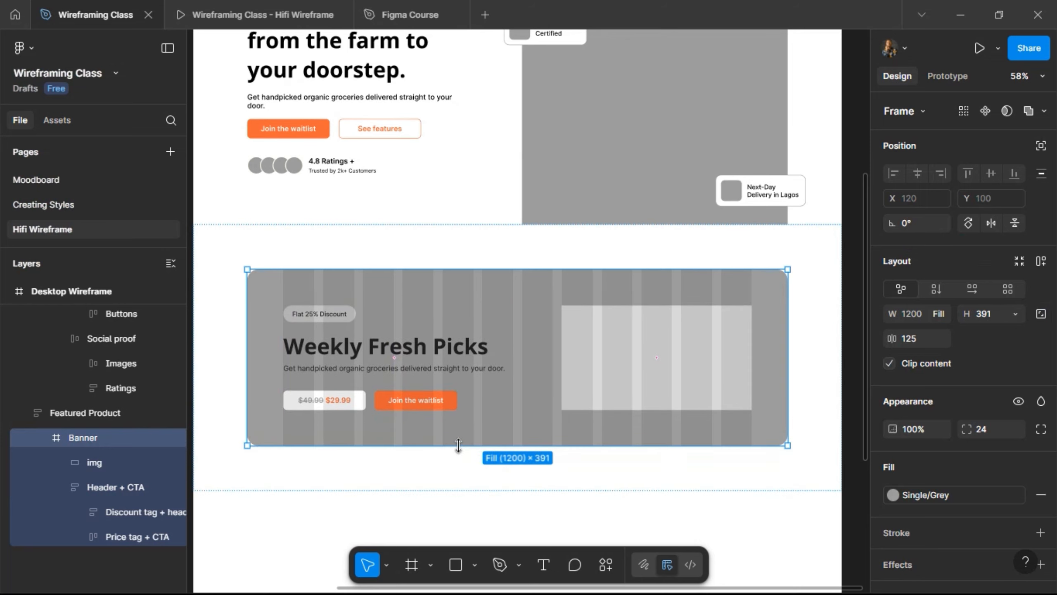
{"action": "left_click_drag", "start_coordinate": [460, 418], "coordinate": [471, 398]}
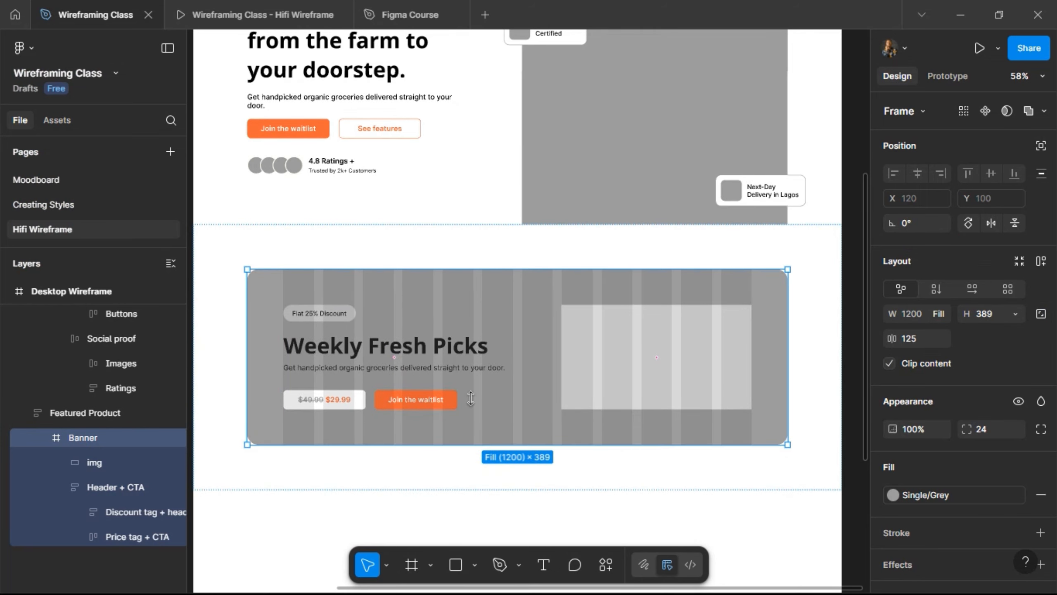
- Apply auto layout with 80 vertical padding to grow the Banner to 392, then remove auto layout
{"action": "left_click", "coordinate": [1041, 261]}
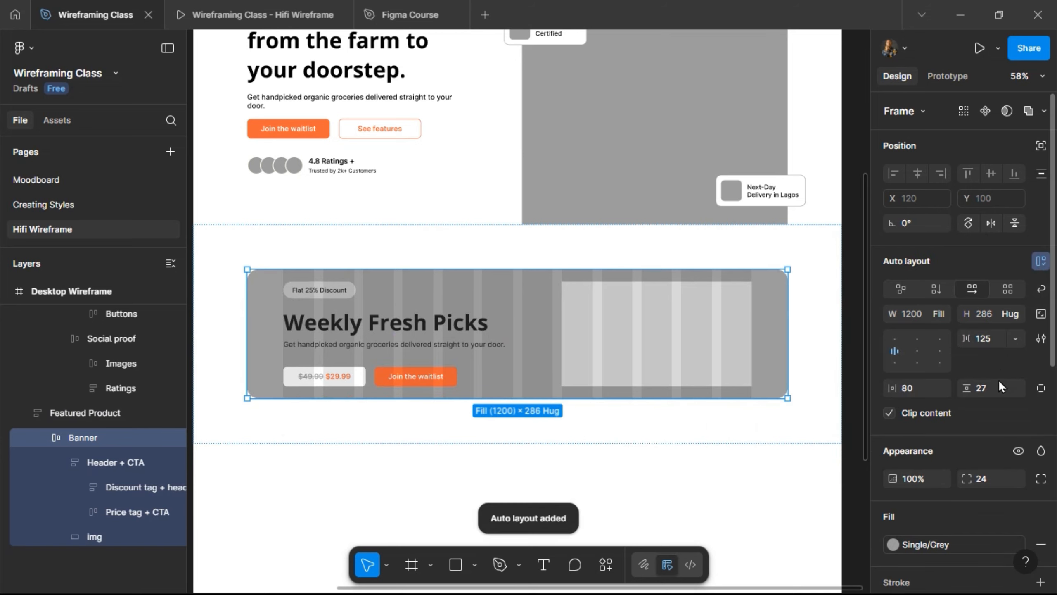
{"action": "type", "text": "80"}
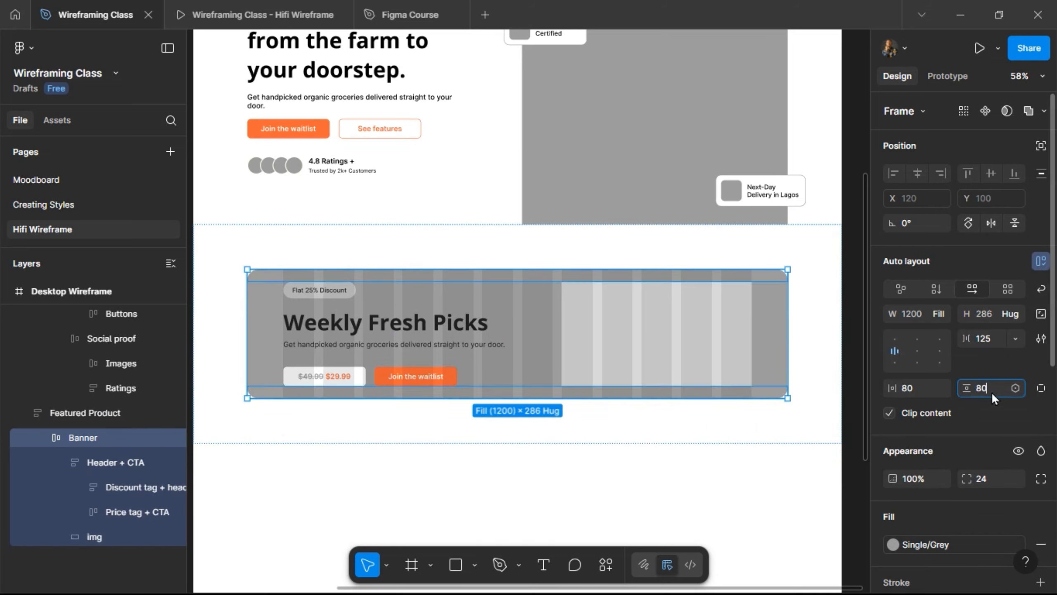
{"action": "key", "text": "Return"}
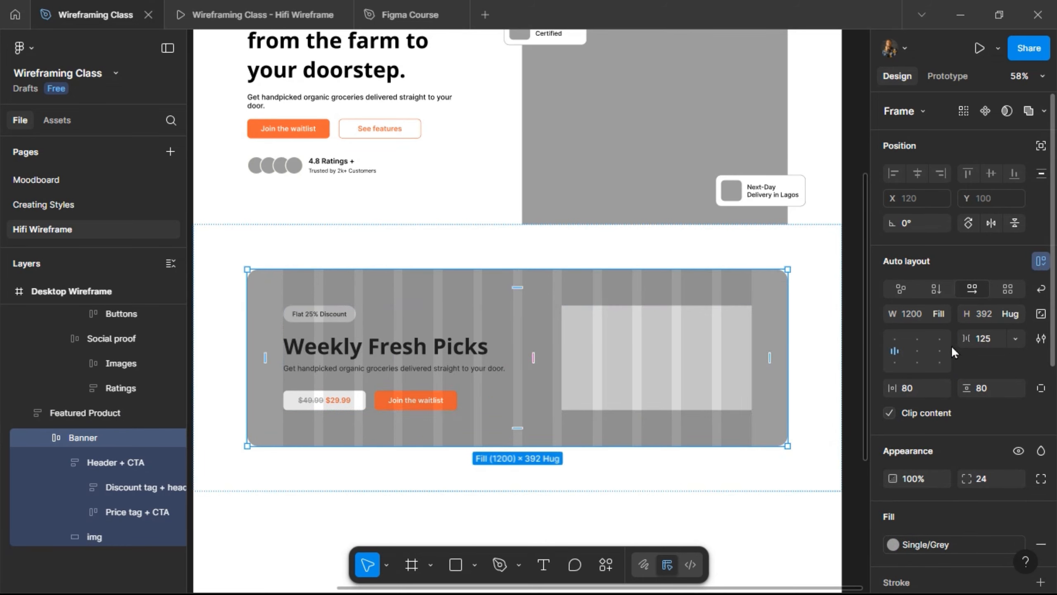
{"action": "key", "text": "shift+alt+a"}
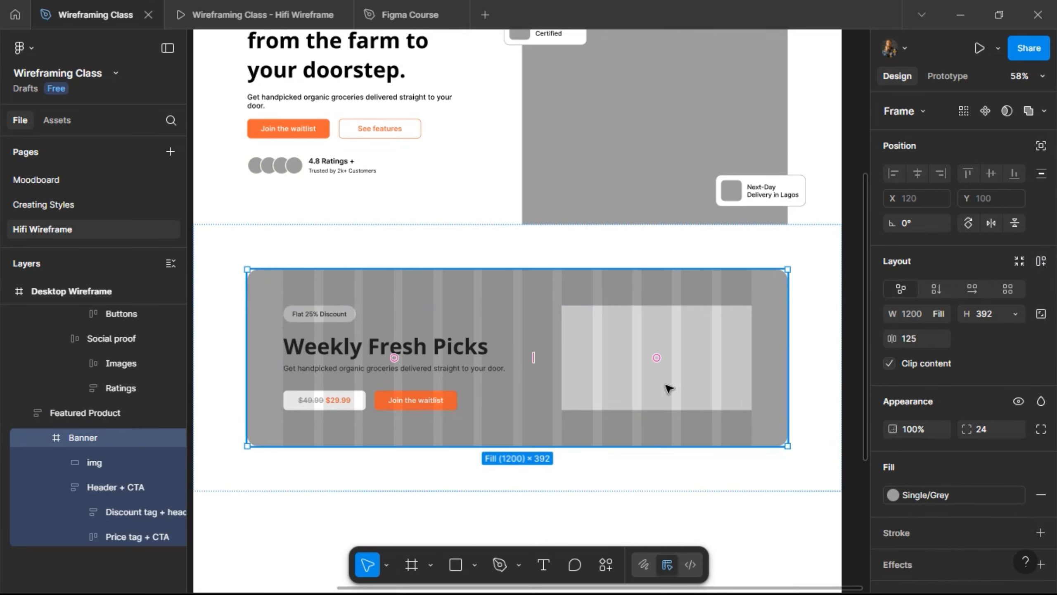
- Give the img placeholder a corner radius of 12
{"action": "left_click", "coordinate": [717, 405]}
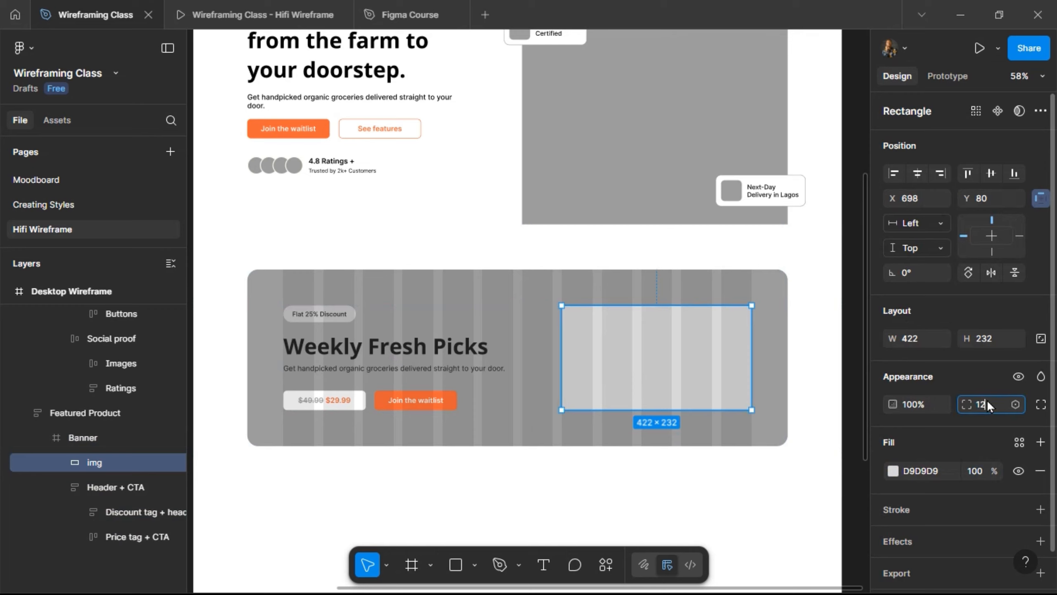
{"action": "key", "text": "Return"}
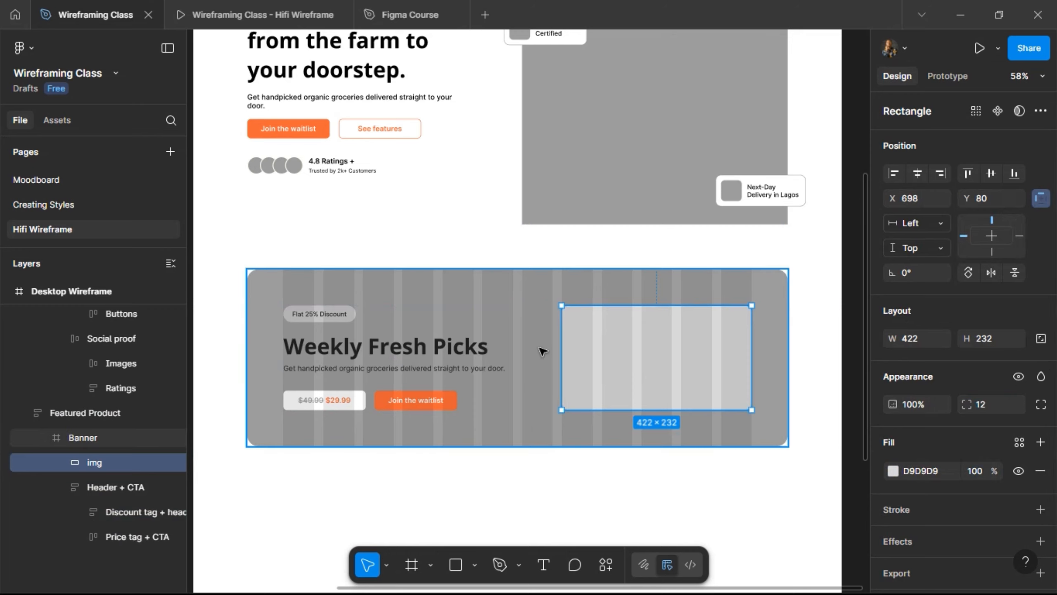
{"action": "scroll", "coordinate": [558, 326], "scroll_direction": "right", "scroll_amount": 3}
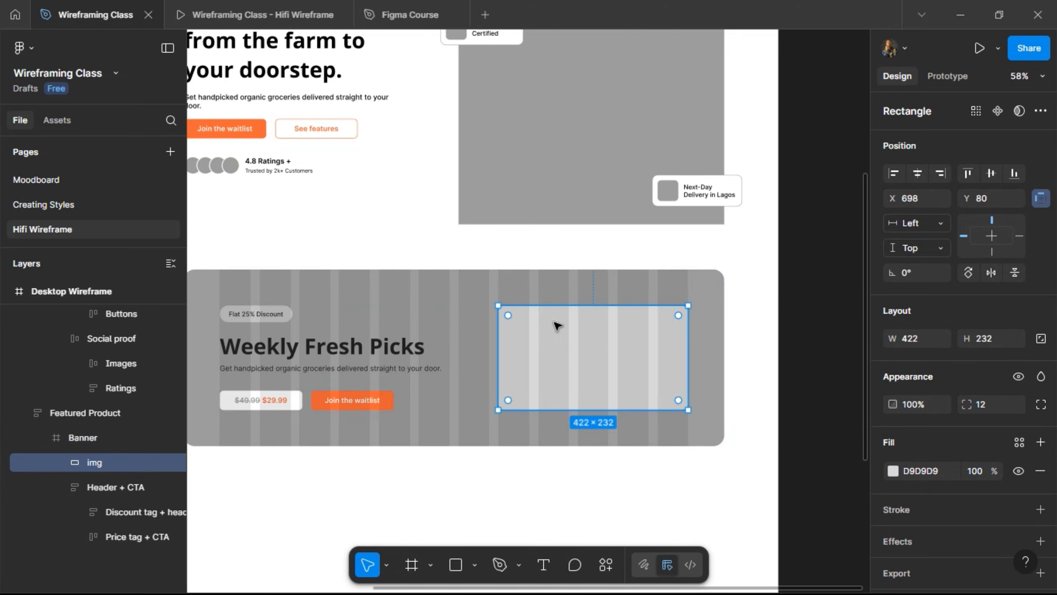
{"action": "scroll", "coordinate": [558, 326], "scroll_direction": "right", "scroll_amount": 3}
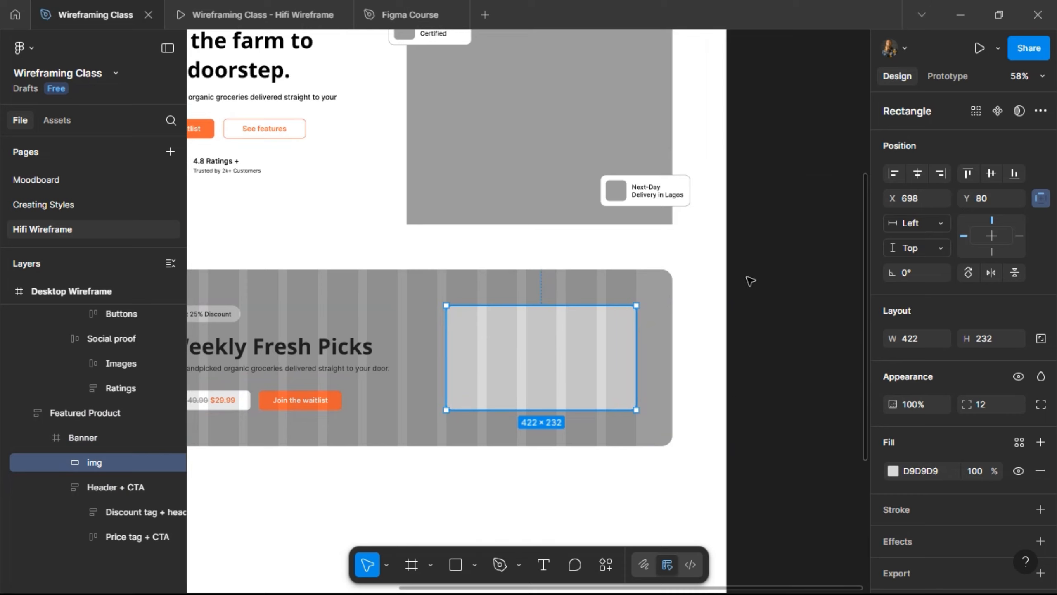
{"action": "scroll", "coordinate": [754, 276], "scroll_direction": "right", "scroll_amount": 3}
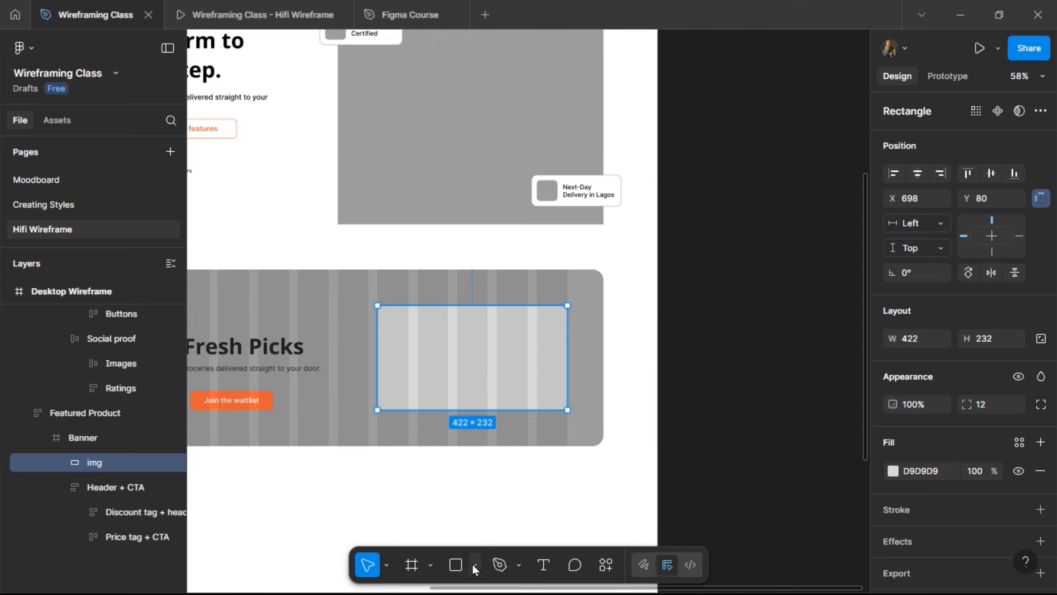
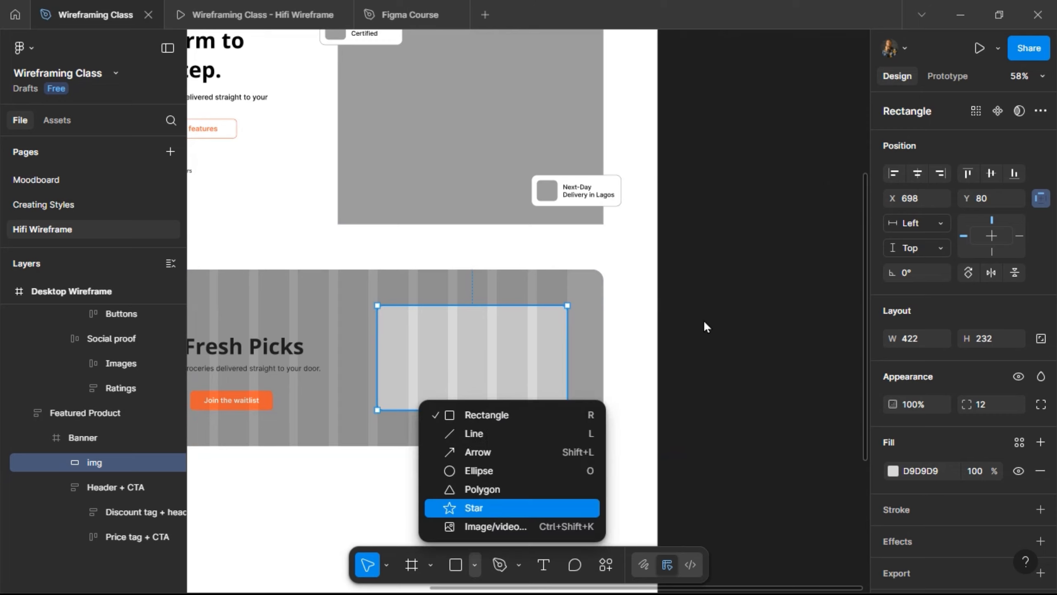
- Draw a star and shape it to 57 points with a 94% inner ratio
{"action": "left_click", "coordinate": [492, 508]}
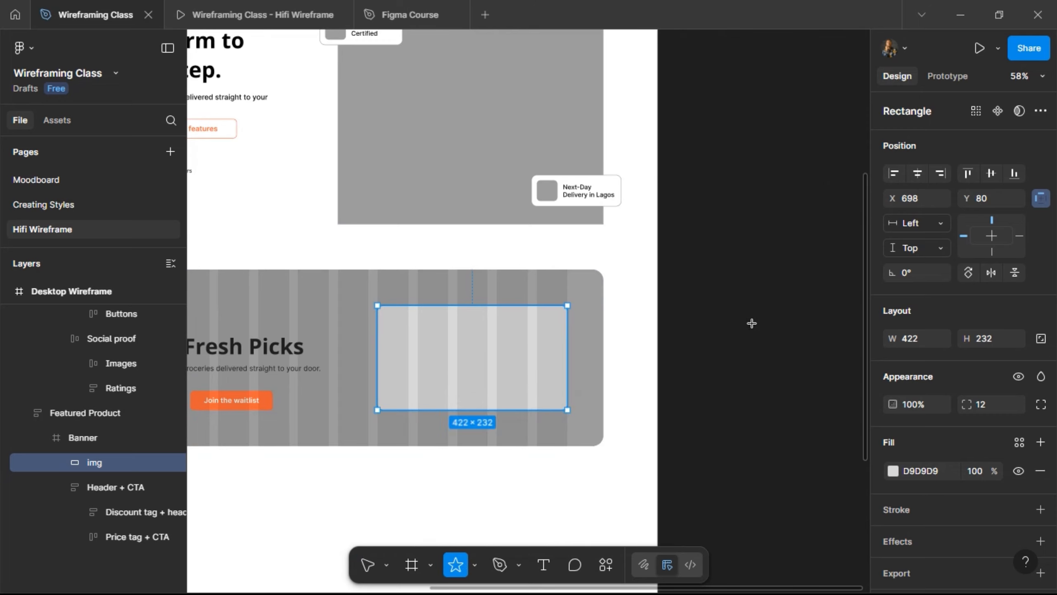
{"action": "left_click_drag", "start_coordinate": [694, 274], "coordinate": [751, 324]}
{"action": "scroll", "coordinate": [749, 299], "scroll_direction": "up", "scroll_amount": 5}
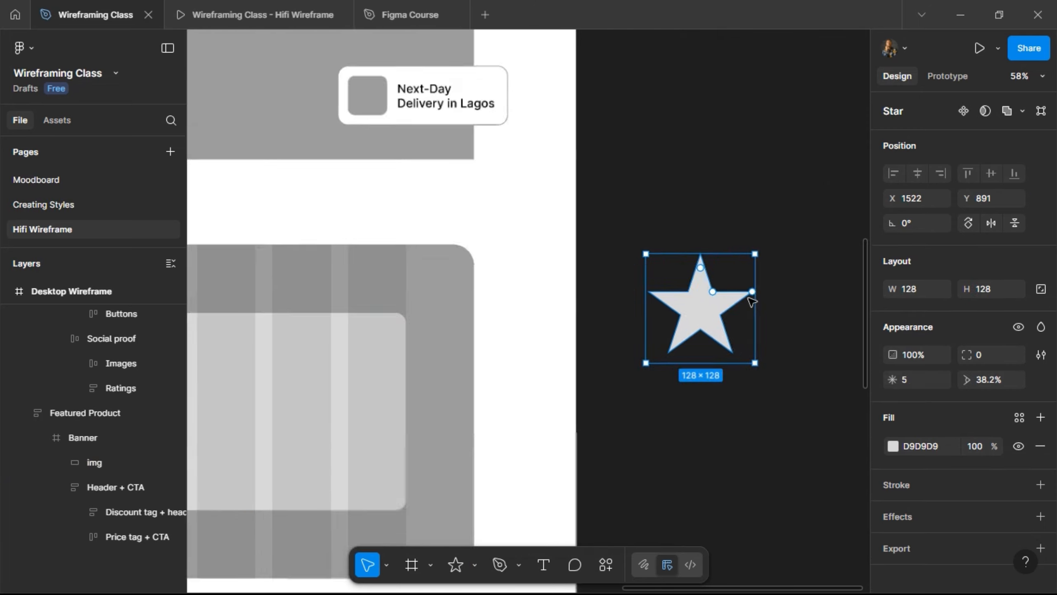
{"action": "left_click_drag", "start_coordinate": [751, 287], "coordinate": [708, 201]}
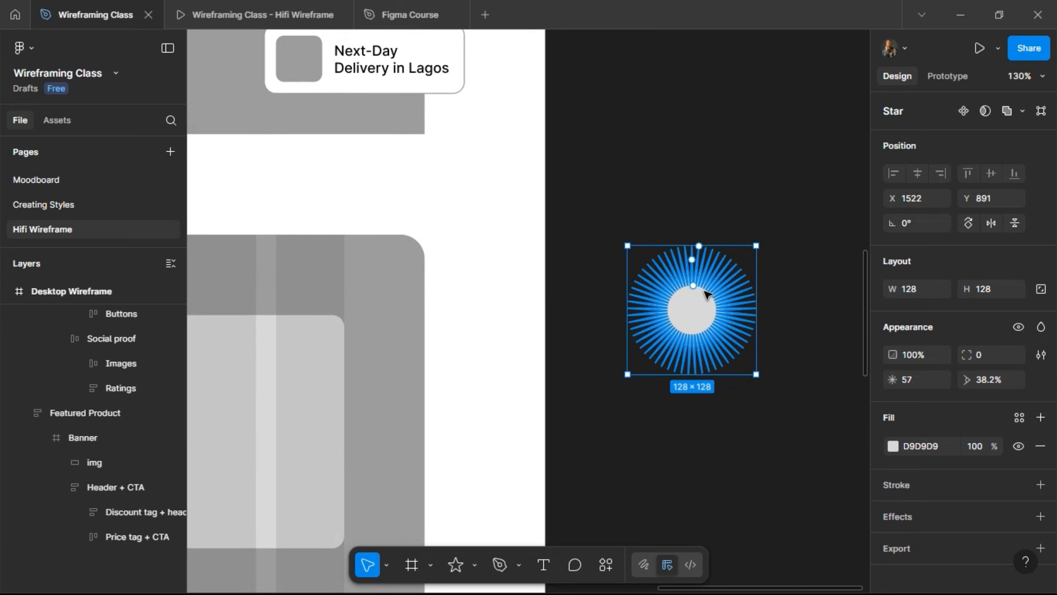
{"action": "left_click_drag", "start_coordinate": [699, 287], "coordinate": [702, 253]}
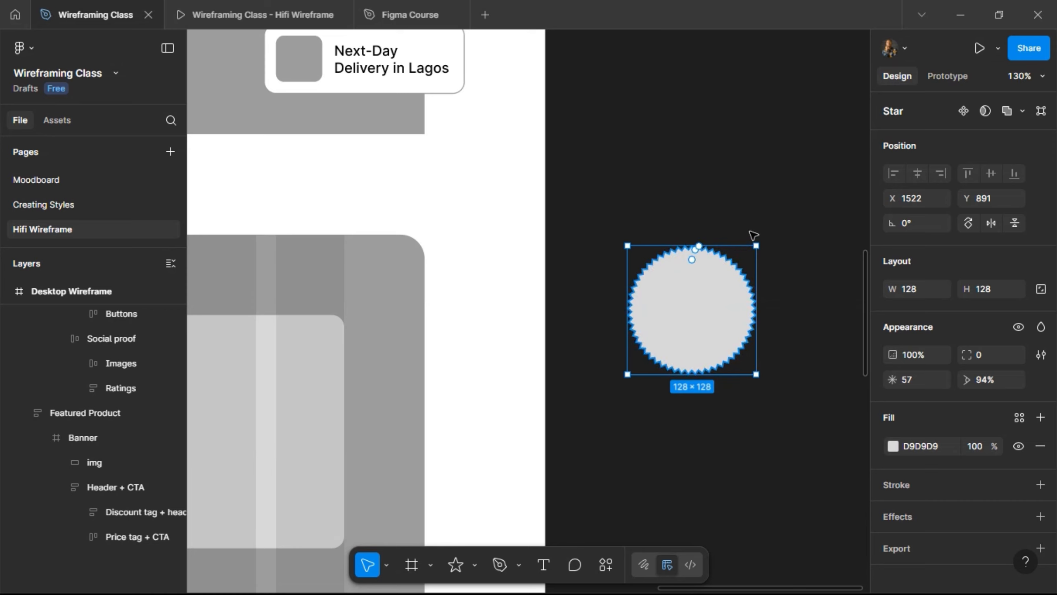
{"action": "left_click", "coordinate": [747, 194]}
- Move the serrated star into the Banner frame
{"action": "scroll", "coordinate": [686, 245], "scroll_direction": "down", "scroll_amount": 5}
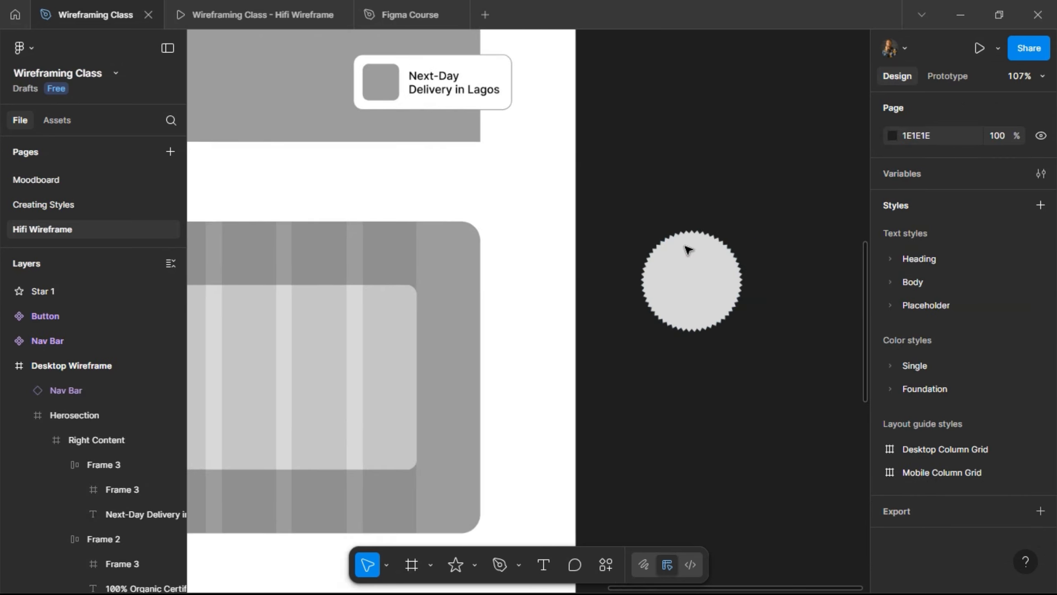
{"action": "left_click", "coordinate": [698, 276]}
{"action": "left_click_drag", "start_coordinate": [273, 294], "coordinate": [229, 280]}
{"action": "left_click_drag", "start_coordinate": [306, 312], "coordinate": [308, 312]}
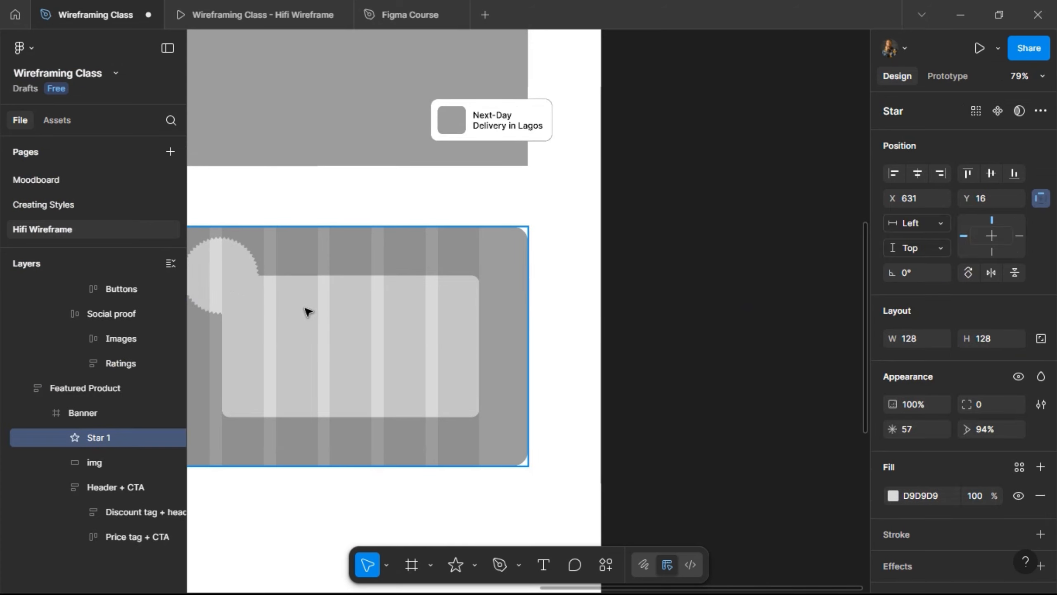
- Nudge the star to X 634, 40 px below the banner's top edge
{"action": "scroll", "coordinate": [308, 310], "scroll_direction": "left", "scroll_amount": 5}
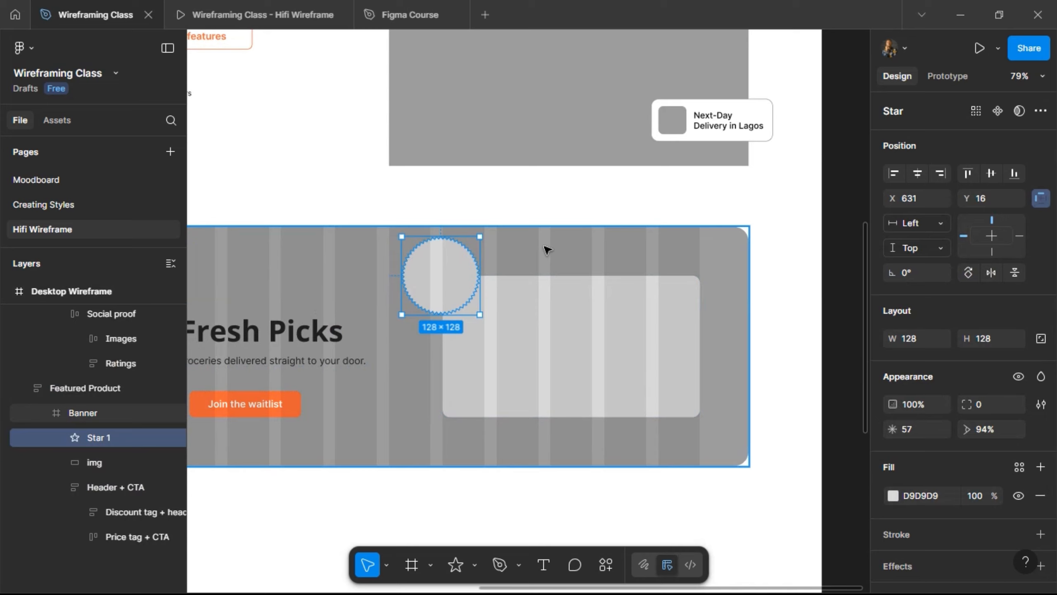
{"action": "key", "text": "super"}
{"action": "key", "text": "super"}
{"action": "key", "text": "shift+Down"}
{"action": "key", "text": "shift+Down"}
{"action": "key", "text": "shift+Down"}
{"action": "key", "text": "shift+Down"}
{"action": "key", "text": "alt"}
{"action": "key", "text": "Up"}
{"action": "key", "text": "Up"}
{"action": "key", "text": "Up"}
{"action": "key", "text": "Up"}
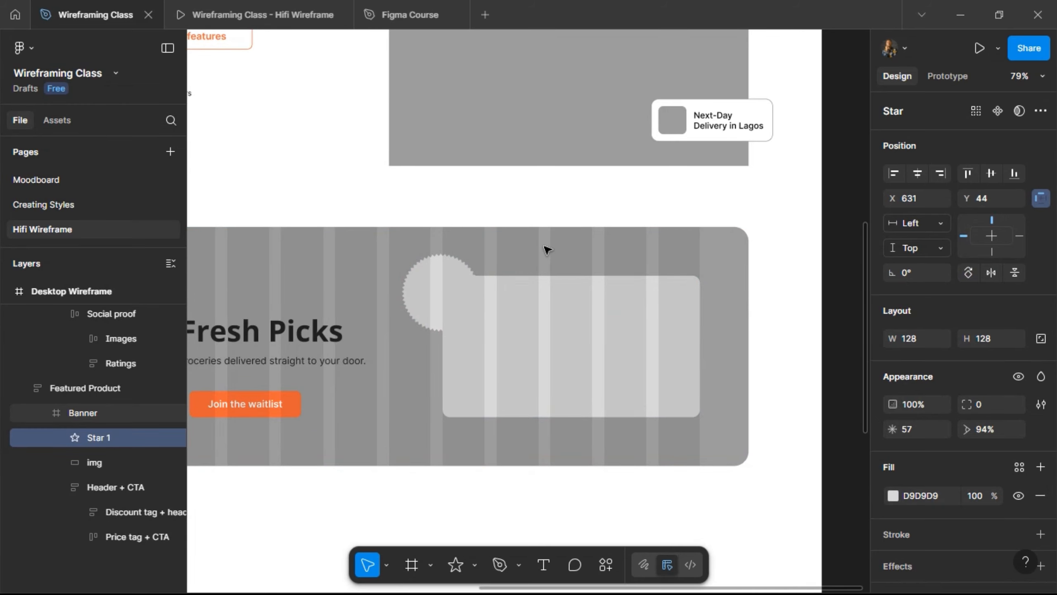
{"action": "key", "text": "Up"}
{"action": "key", "text": "Up"}
{"action": "key", "text": "Up"}
{"action": "key", "text": "Up"}
{"action": "key", "text": "alt"}
{"action": "key", "text": "shift+Down"}
{"action": "key", "text": "shift+Down"}
{"action": "key", "text": "shift+Down"}
{"action": "key", "text": "shift+Down"}
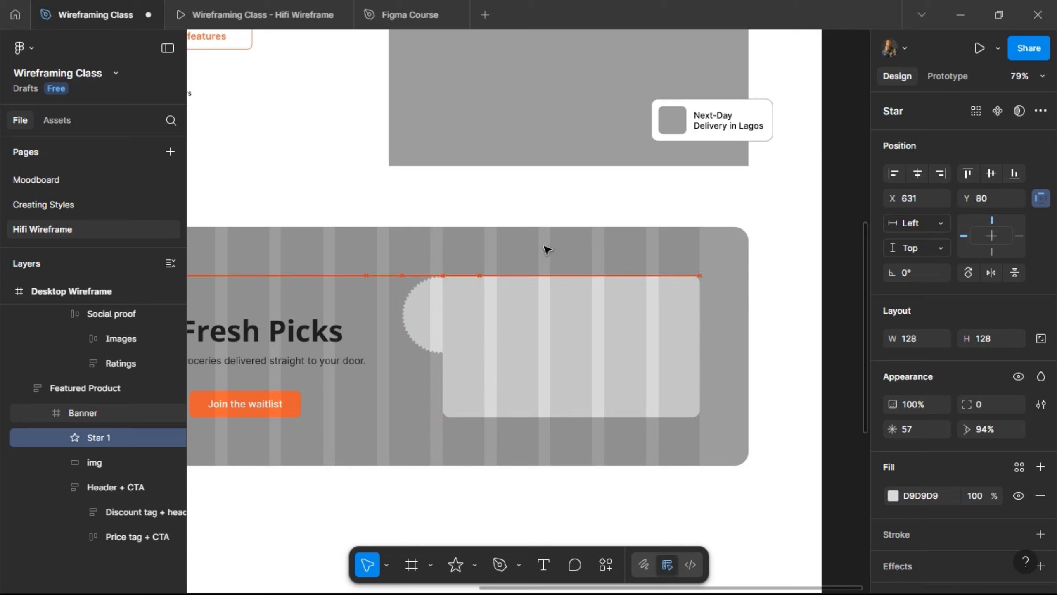
{"action": "key", "text": "shift+Up"}
{"action": "key", "text": "shift+Up"}
{"action": "key", "text": "shift+Up"}
{"action": "key", "text": "shift+Up"}
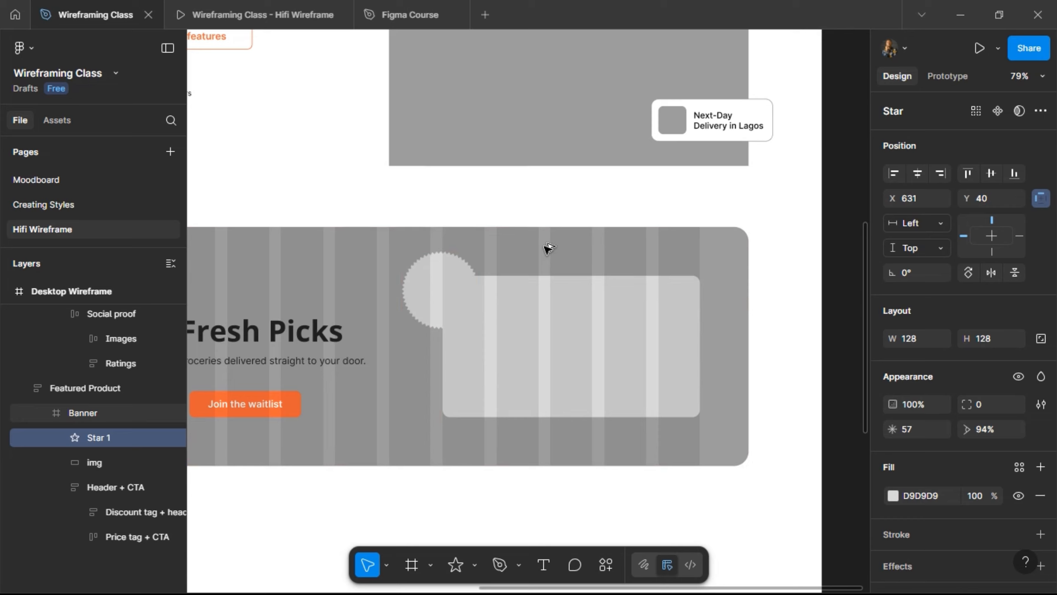
{"action": "key", "text": "alt"}
{"action": "key", "text": "alt"}
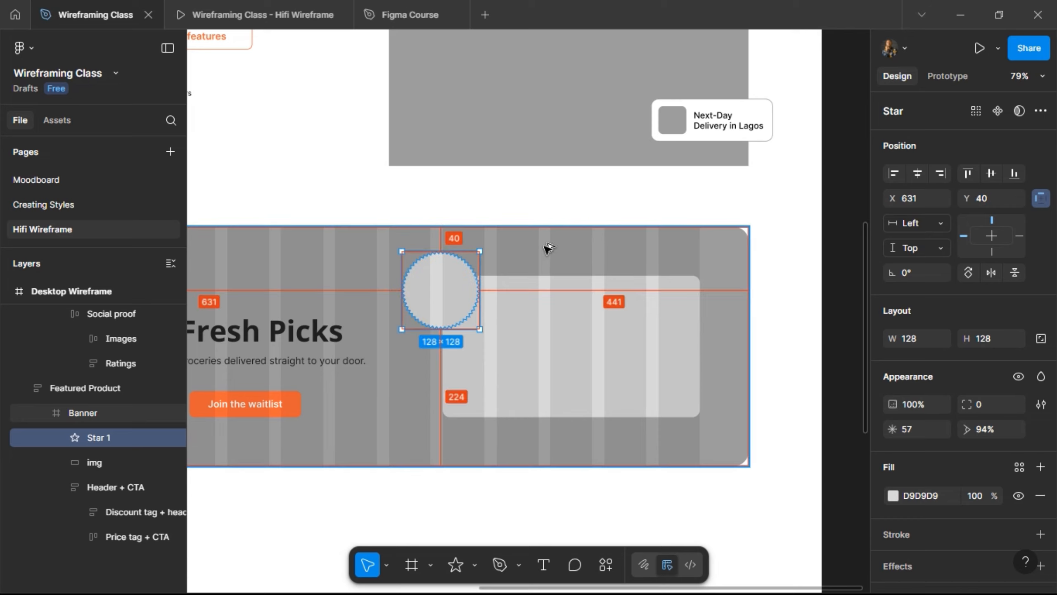
{"action": "key", "text": "Right"}
{"action": "key", "text": "Right"}
{"action": "key", "text": "Right"}
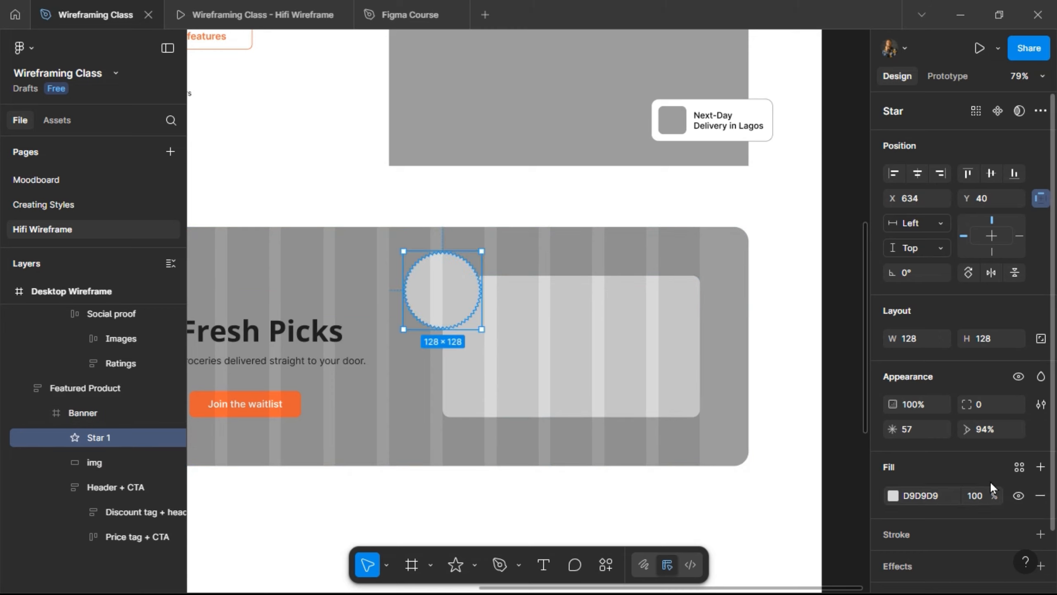
- Fill the star with the Single/Black library colour style
{"action": "left_click", "coordinate": [1022, 470]}
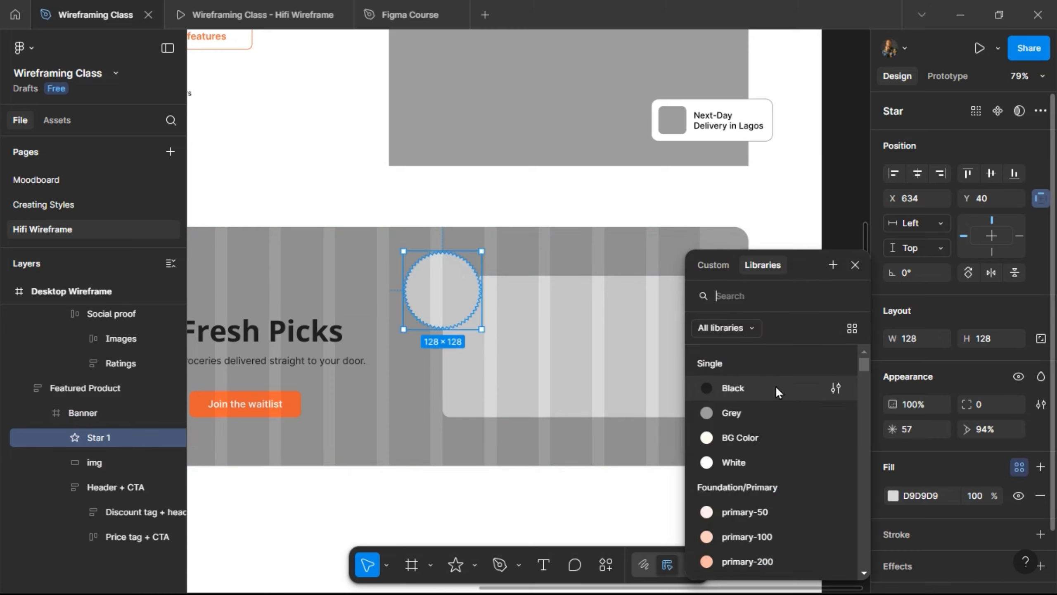
{"action": "left_click", "coordinate": [763, 391]}
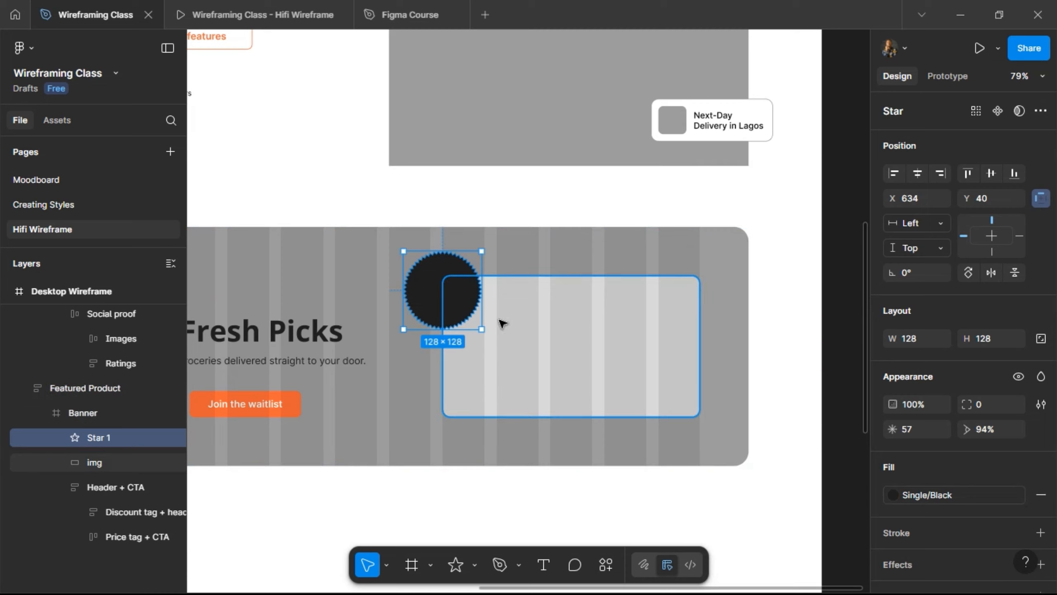
{"action": "scroll", "coordinate": [425, 299], "scroll_direction": "up", "scroll_amount": 5}
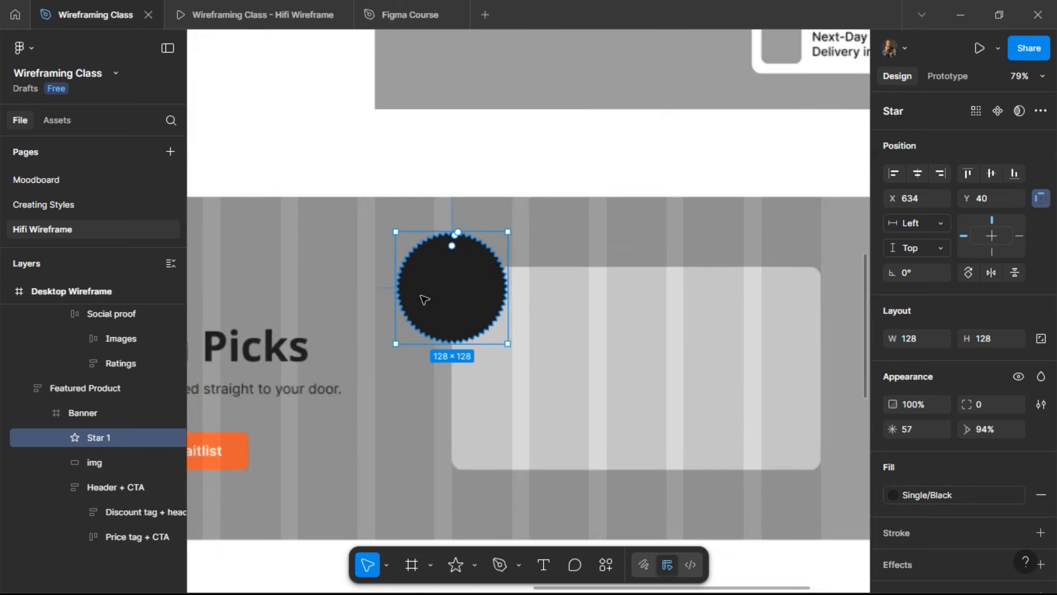
- Add two-line '25% OFF' text on top of the star
{"action": "key", "text": "t"}
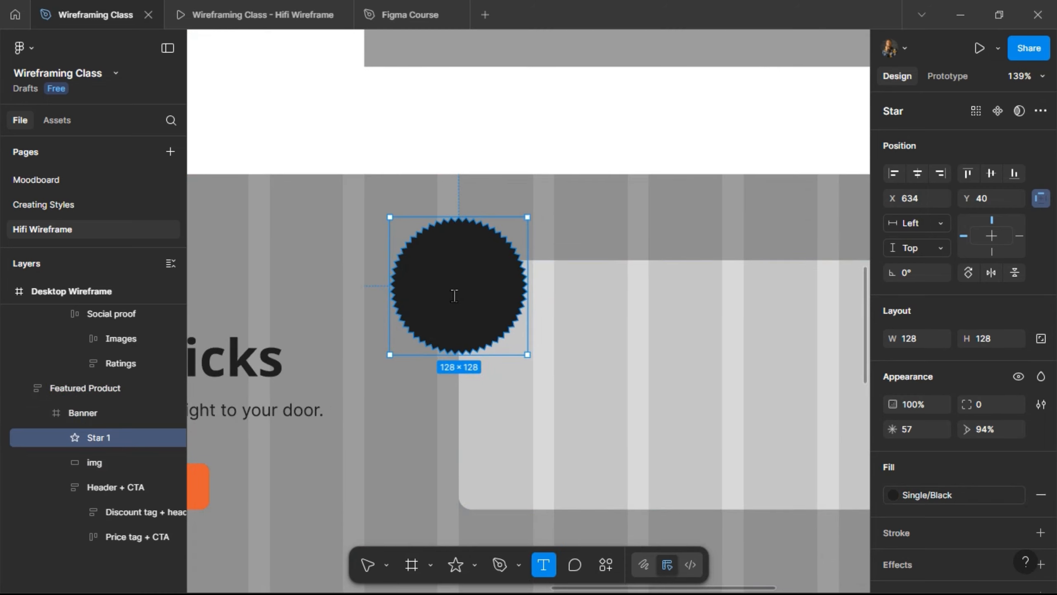
{"action": "left_click", "coordinate": [473, 293]}
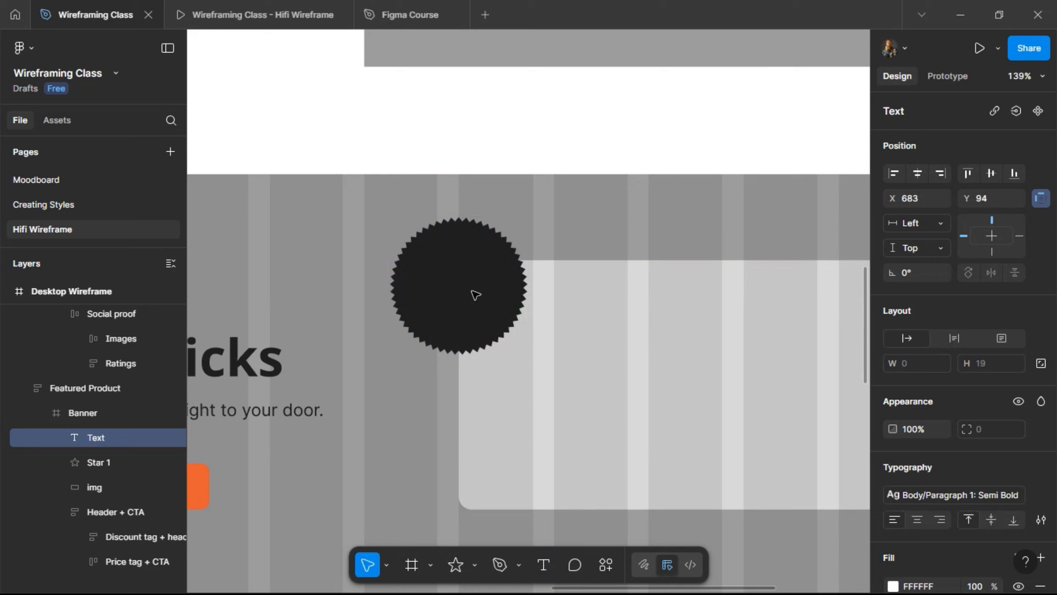
{"action": "type", "text": "25%"}
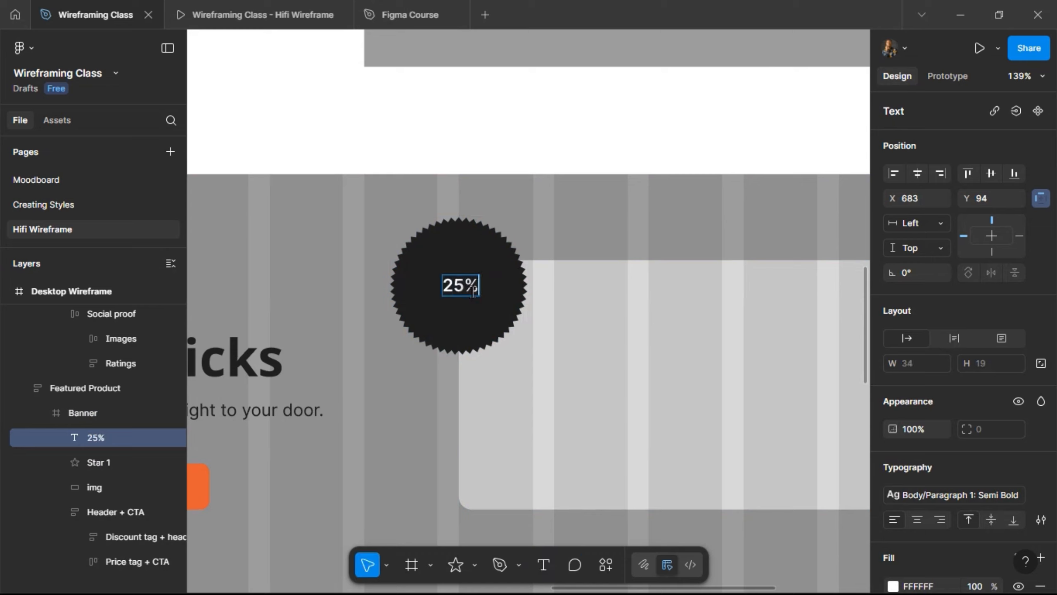
{"action": "key", "text": "Return"}
{"action": "type", "text": "OFF"}
{"action": "key", "text": "Escape"}
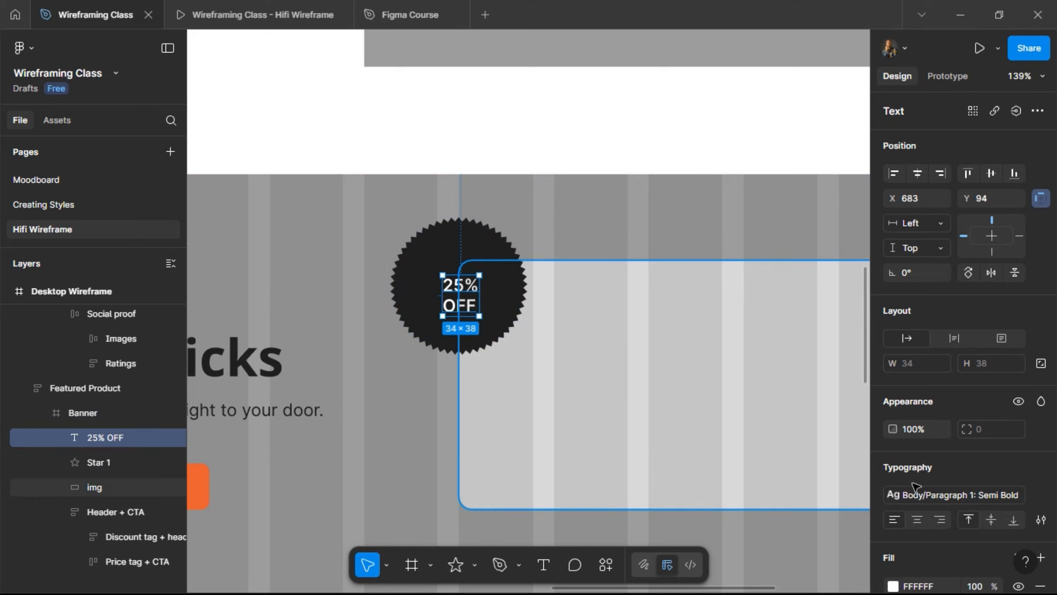
- Style the '25% OFF' text as Heading/H4: Bold
{"action": "left_click", "coordinate": [978, 494]}
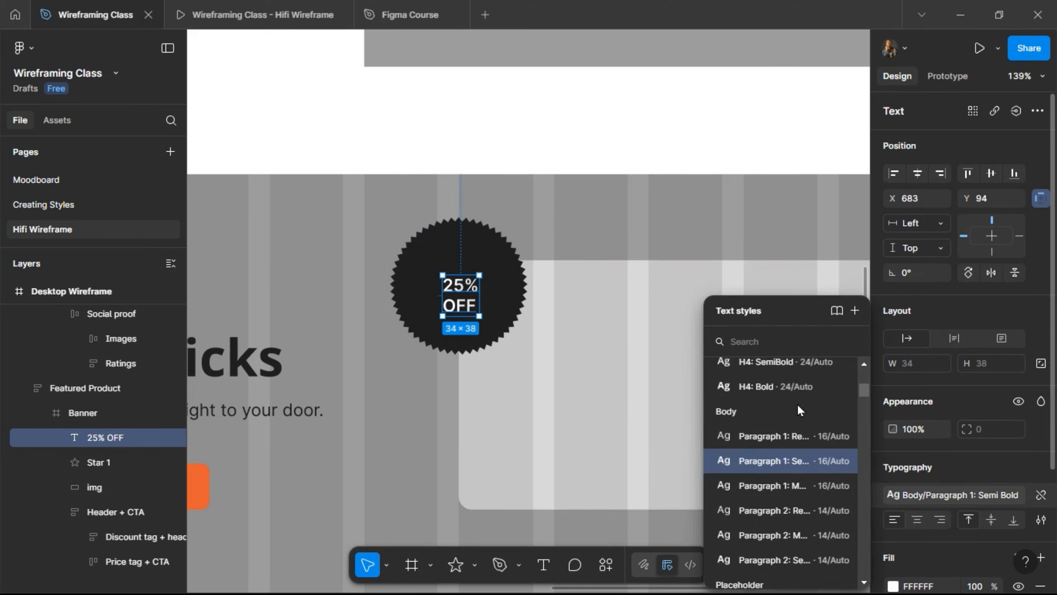
{"action": "scroll", "coordinate": [794, 400], "scroll_direction": "up", "scroll_amount": 2}
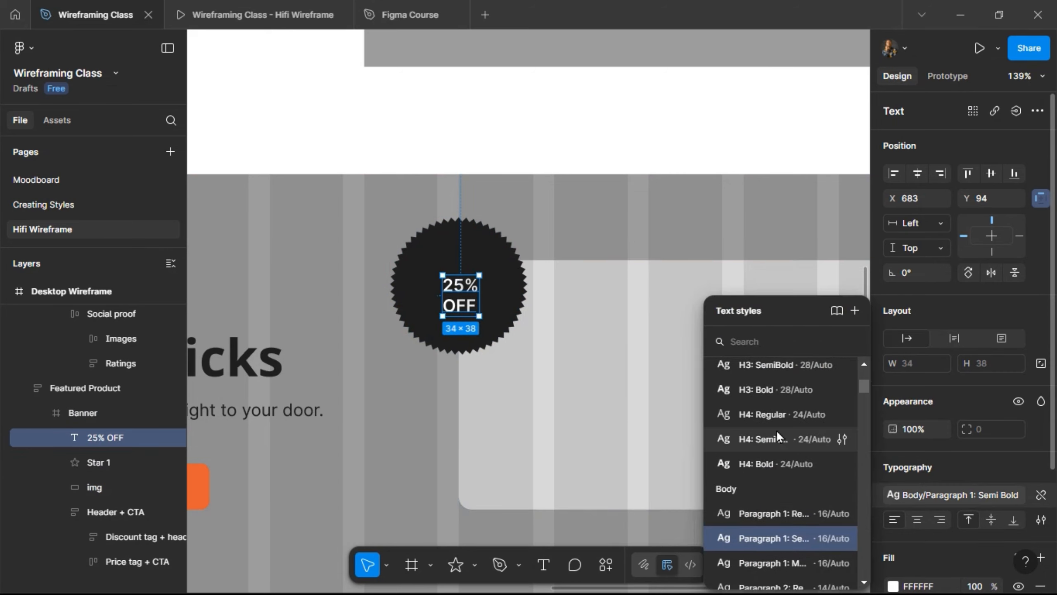
{"action": "left_click", "coordinate": [774, 439]}
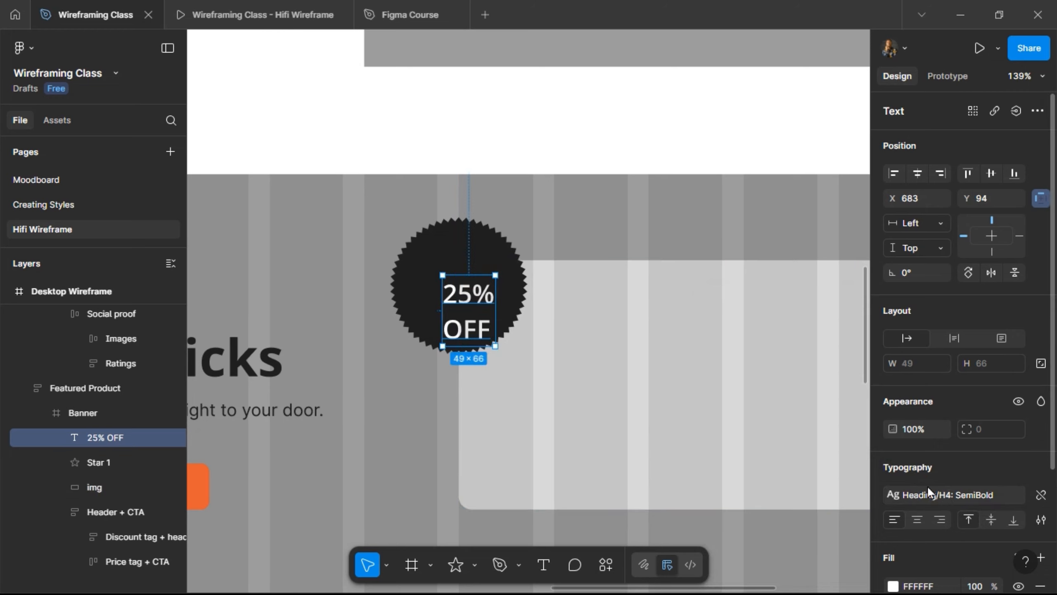
{"action": "left_click", "coordinate": [946, 494]}
{"action": "left_click", "coordinate": [763, 485]}
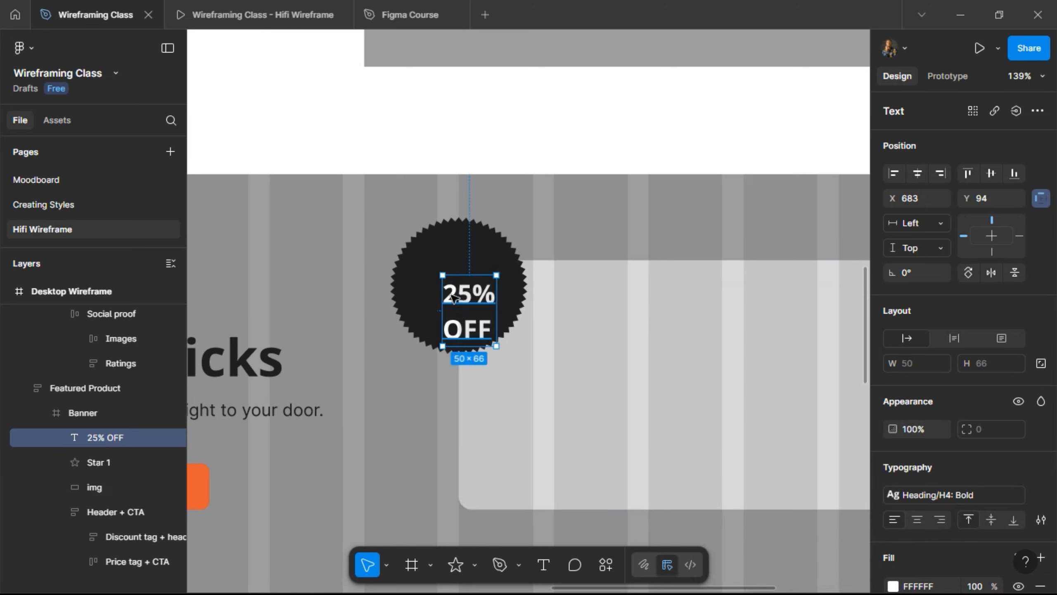
- Centre the text on the star and group both as 'Seal' at X 634
{"action": "left_click", "coordinate": [413, 278], "text": "shift"}
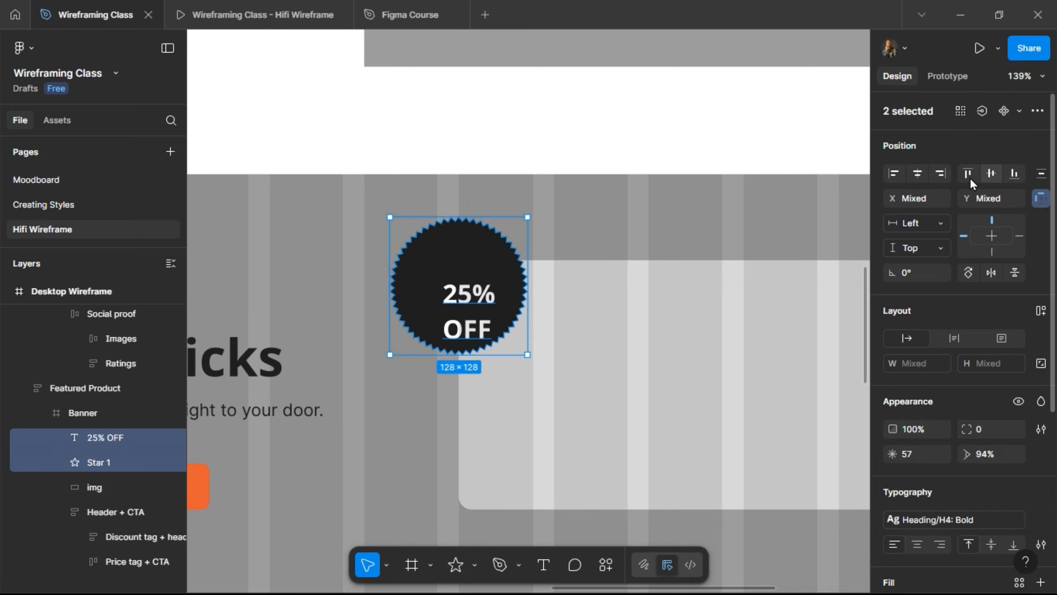
{"action": "left_click", "coordinate": [991, 172]}
{"action": "left_click", "coordinate": [917, 173]}
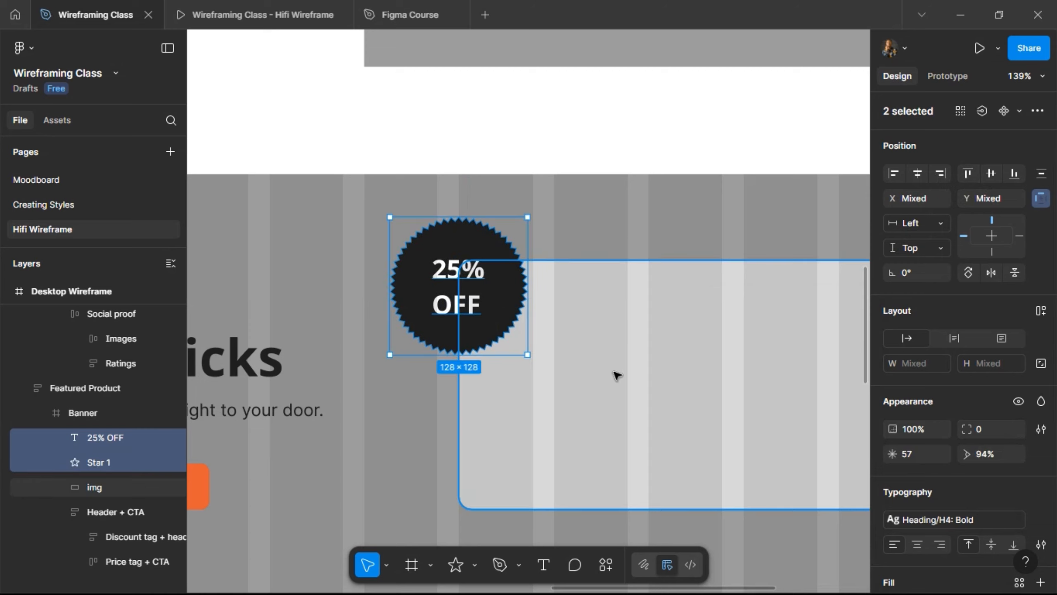
{"action": "key", "text": "ctrl+g"}
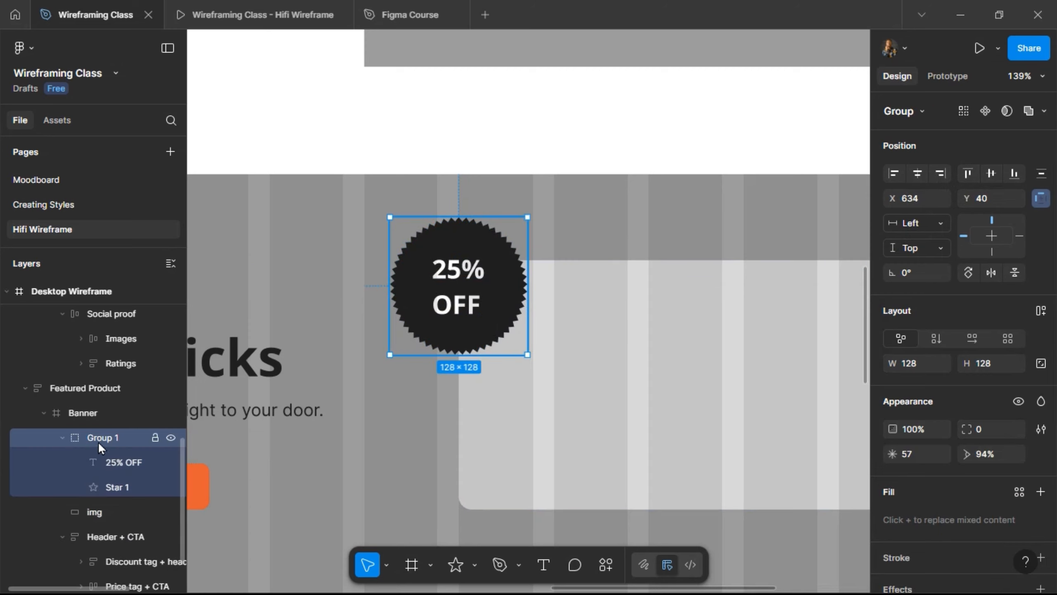
{"action": "double_click", "coordinate": [99, 443]}
{"action": "key", "text": "Return"}
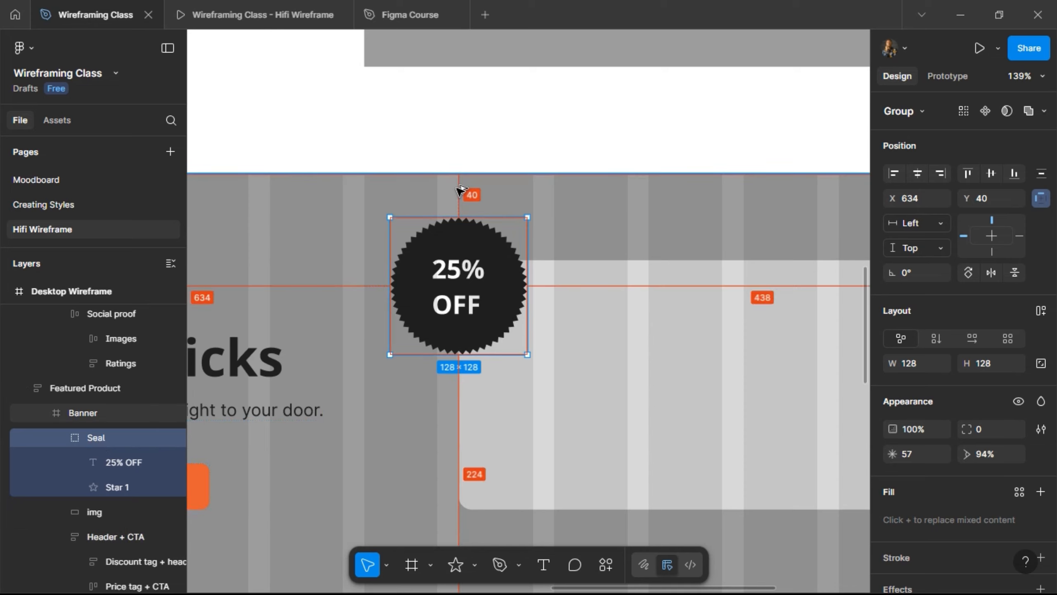
{"action": "key", "text": "alt+Right"}
{"action": "key", "text": "alt+Left"}
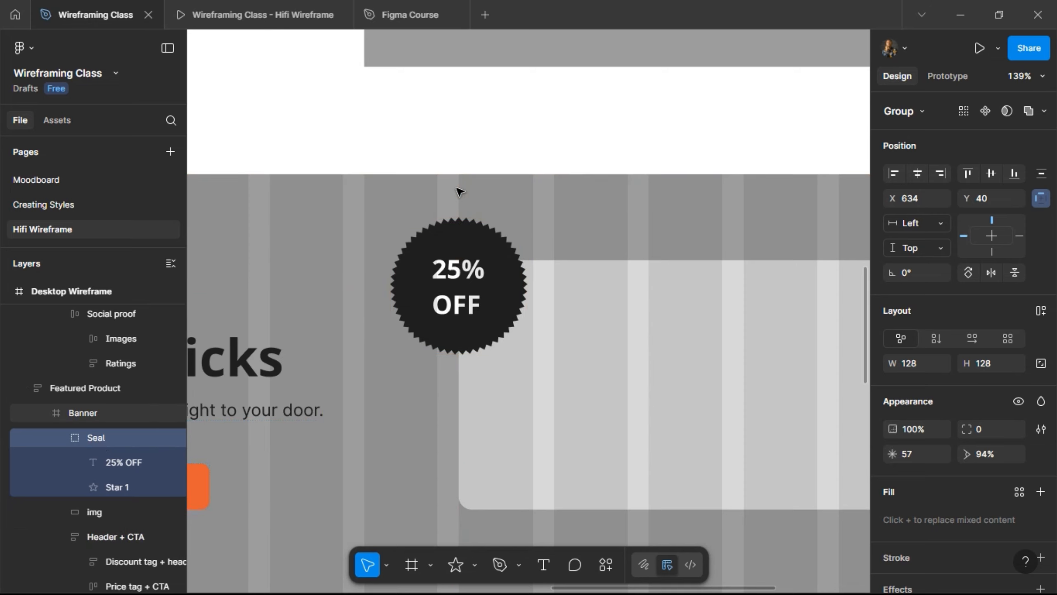
{"action": "scroll", "coordinate": [461, 191], "scroll_direction": "down", "scroll_amount": 8}
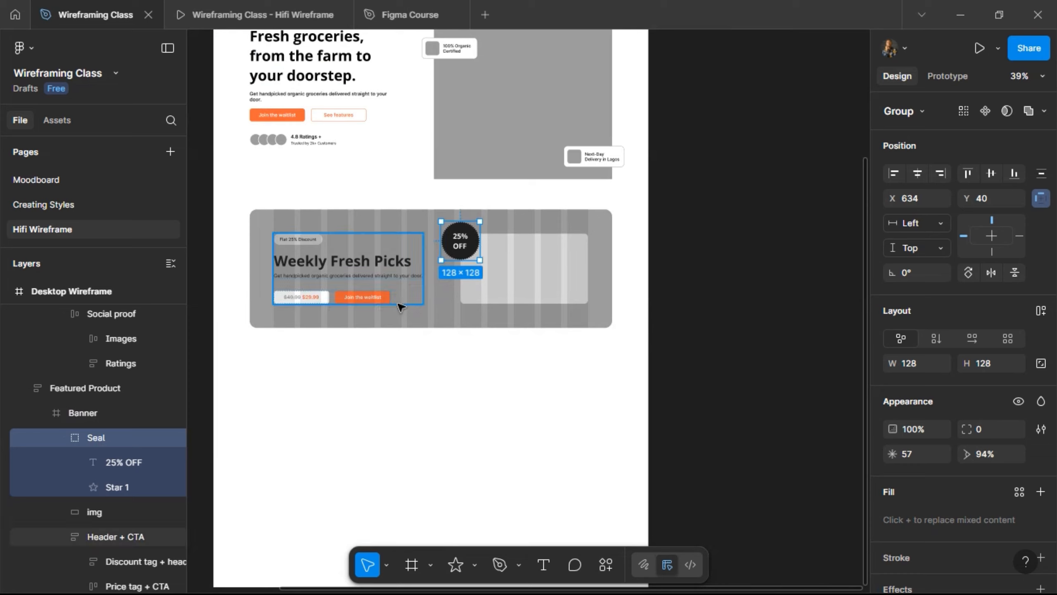
{"action": "scroll", "coordinate": [399, 307], "scroll_direction": "left", "scroll_amount": 3}
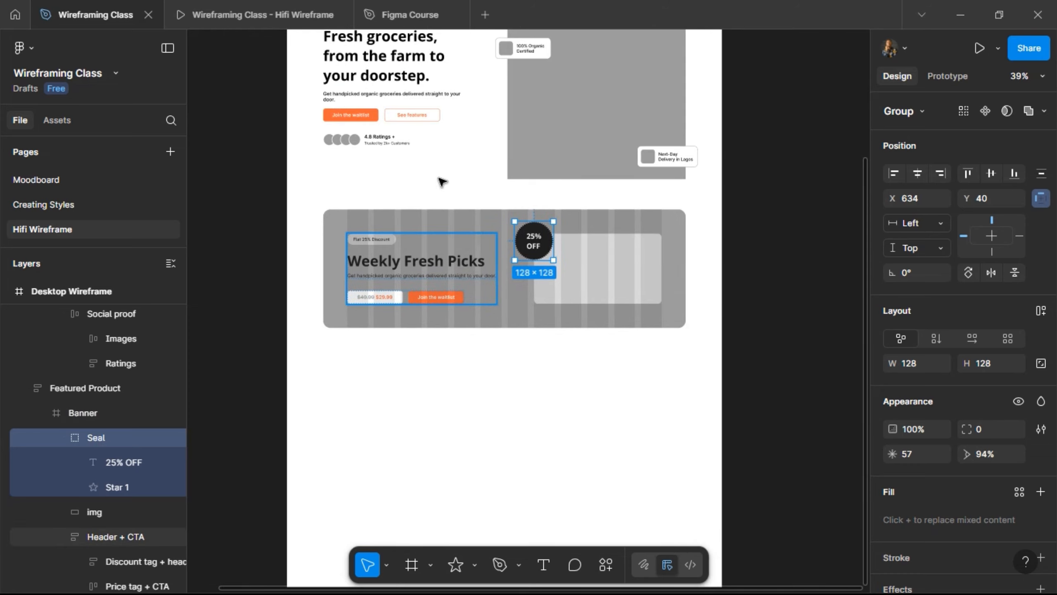
- Check the 25% OFF seal in the prototype preview, then return to Wireframing Class
{"action": "key", "text": "ctrl+Tab"}
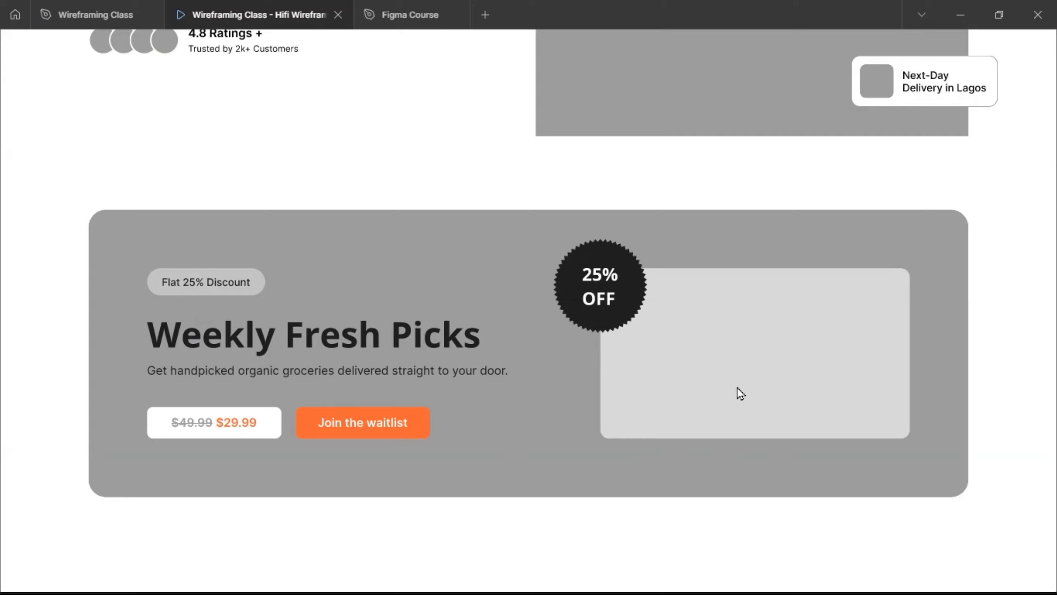
{"action": "scroll", "coordinate": [737, 385], "scroll_direction": "up", "scroll_amount": 10}
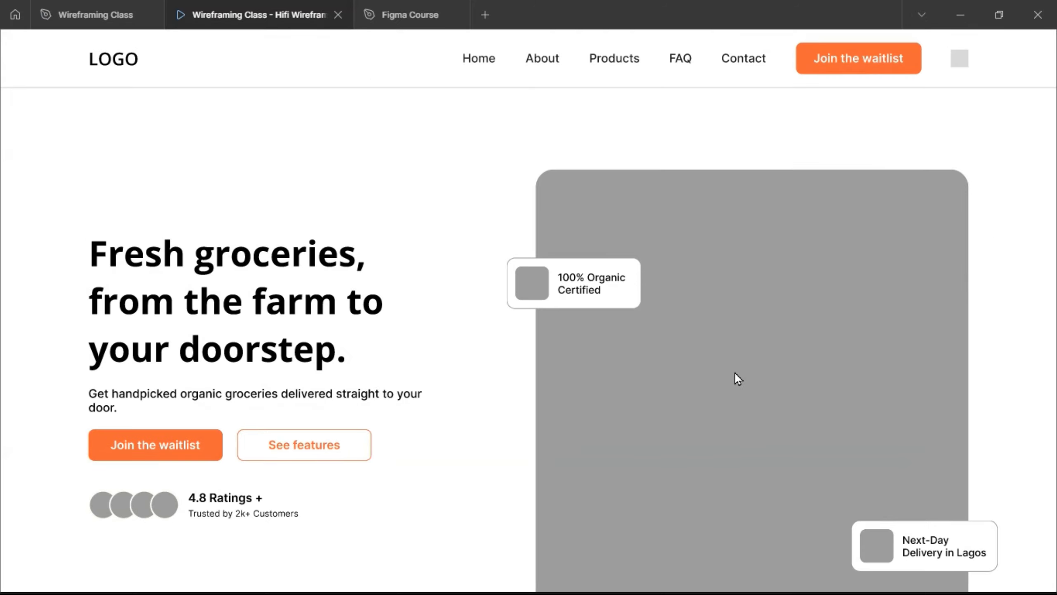
{"action": "scroll", "coordinate": [735, 373], "scroll_direction": "down", "scroll_amount": 5}
{"action": "scroll", "coordinate": [735, 373], "scroll_direction": "up", "scroll_amount": 5}
{"action": "scroll", "coordinate": [738, 379], "scroll_direction": "down", "scroll_amount": 5}
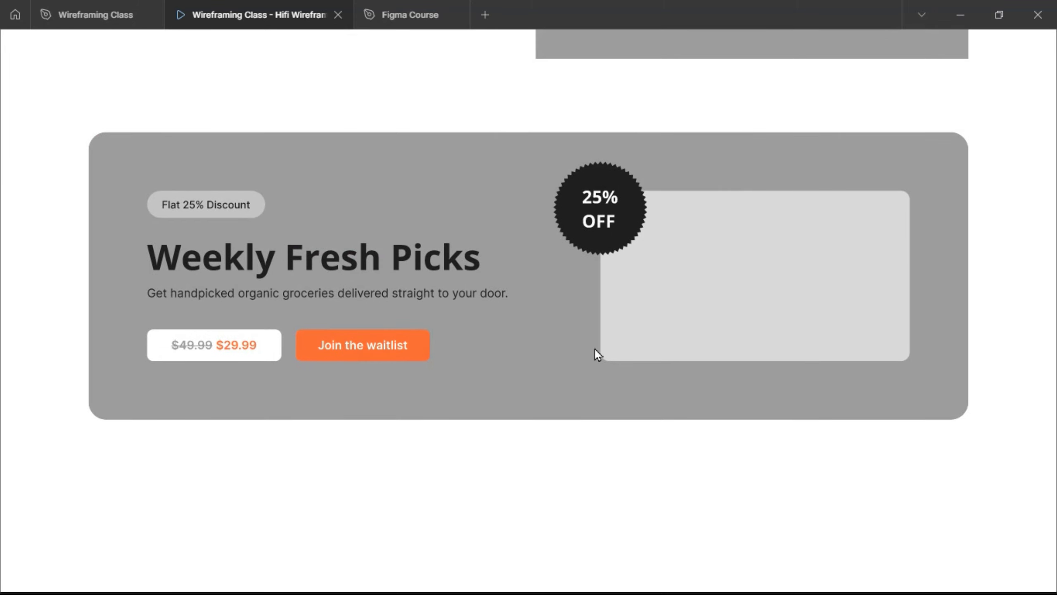
{"action": "left_click", "coordinate": [42, 13]}
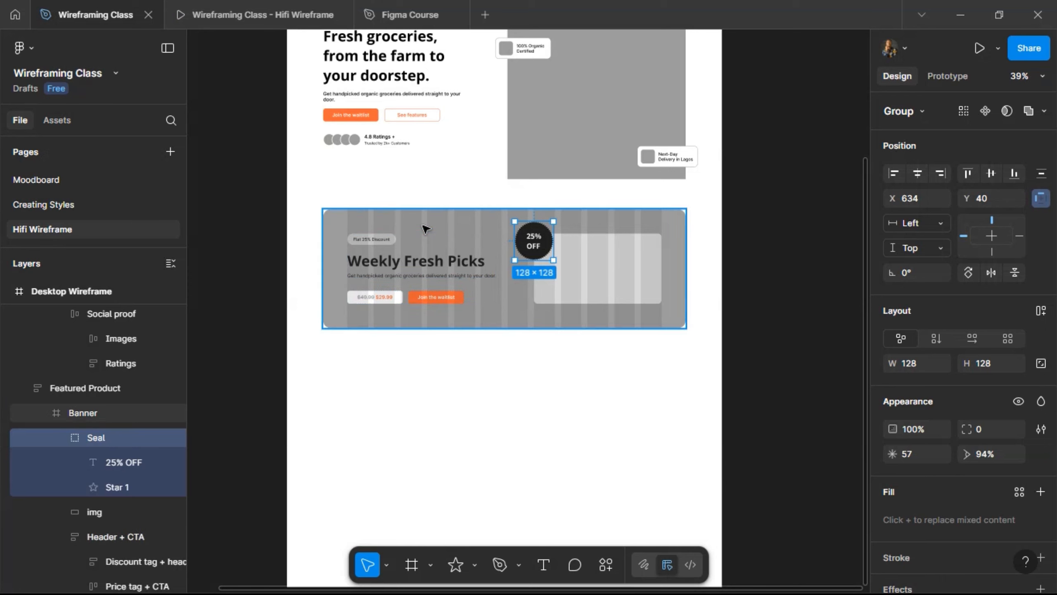
- Inspect Banner and Featured Product, then collapse Featured Product and Herosection in Layers
{"action": "left_click", "coordinate": [534, 328]}
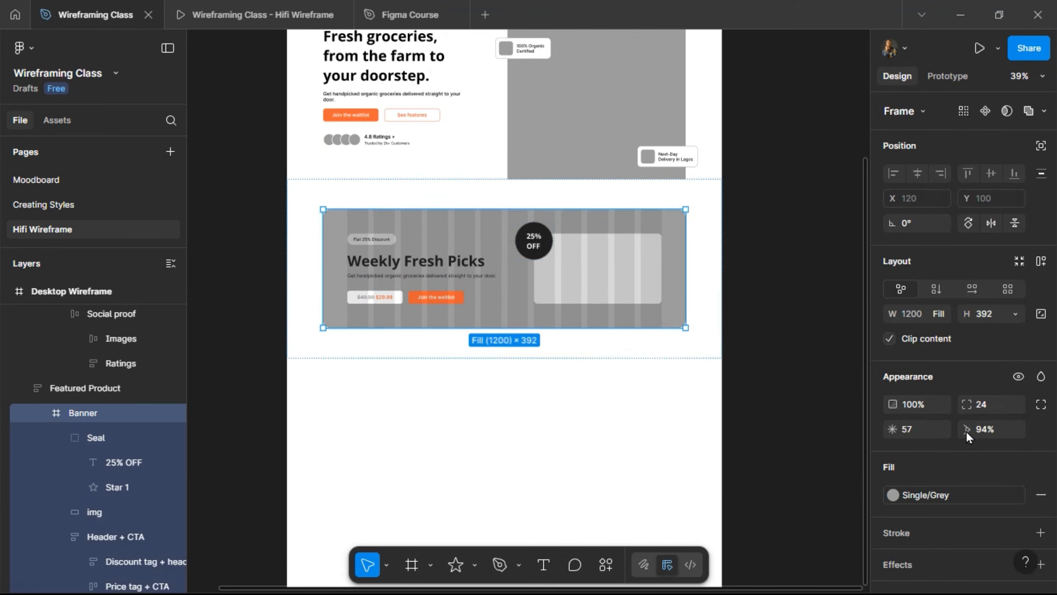
{"action": "scroll", "coordinate": [973, 449], "scroll_direction": "down", "scroll_amount": 8}
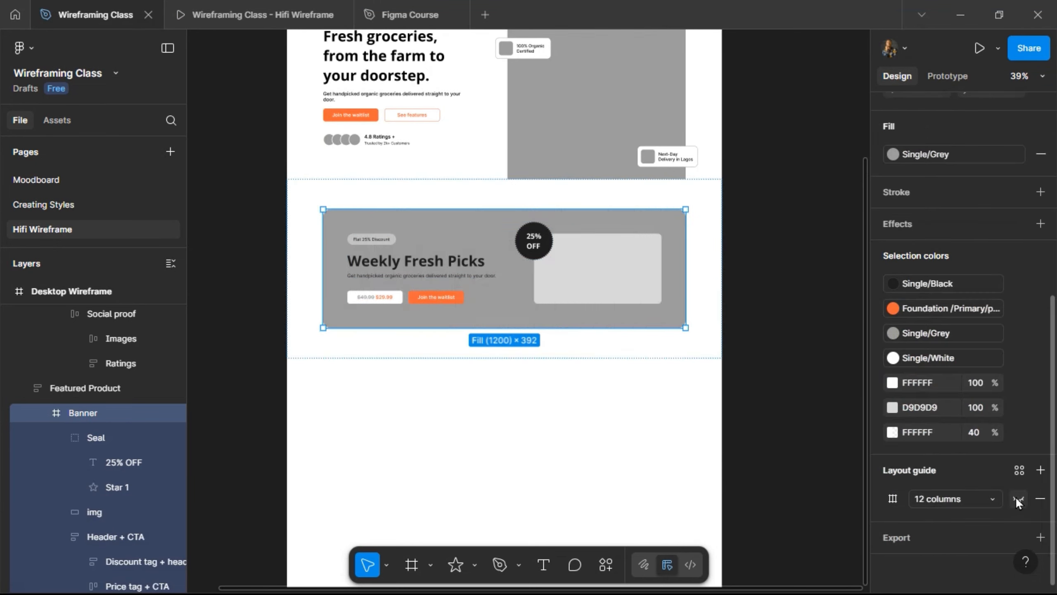
{"action": "left_click", "coordinate": [338, 356]}
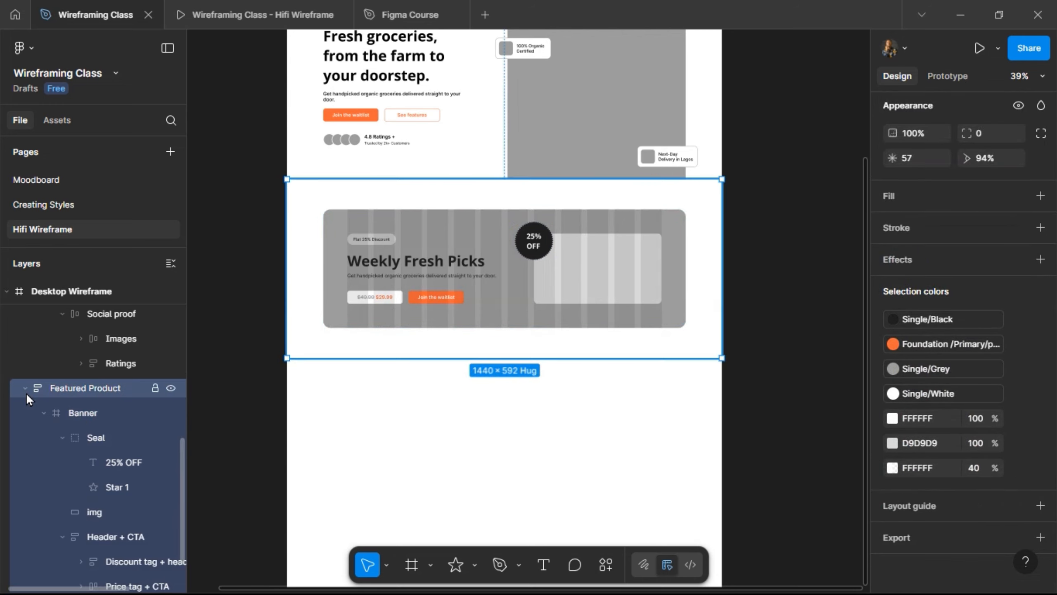
{"action": "left_click", "coordinate": [25, 389]}
{"action": "scroll", "coordinate": [38, 378], "scroll_direction": "up", "scroll_amount": 1}
{"action": "scroll", "coordinate": [38, 379], "scroll_direction": "up", "scroll_amount": 10}
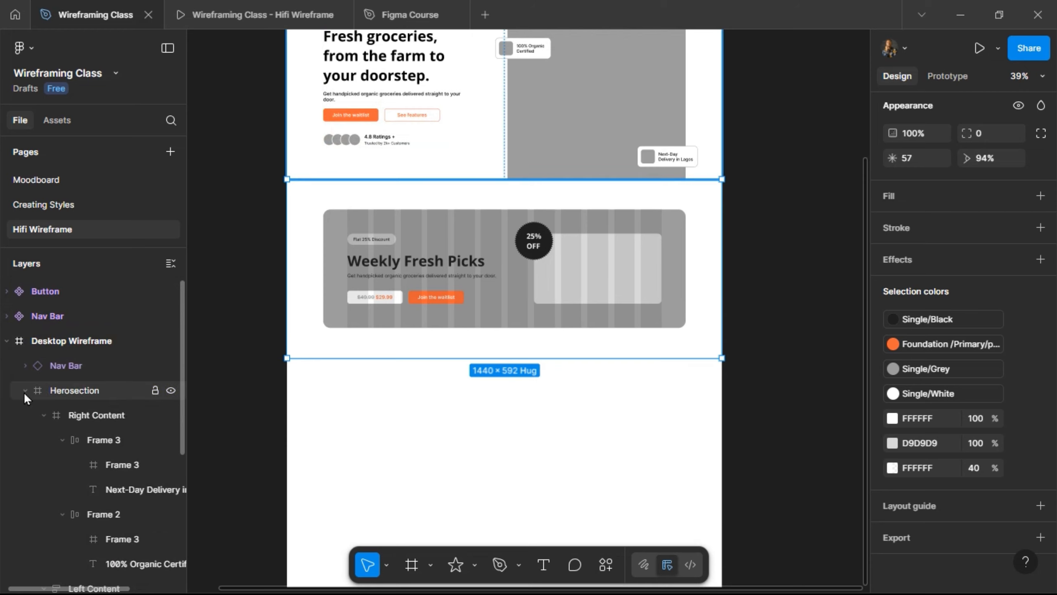
{"action": "left_click", "coordinate": [24, 392]}
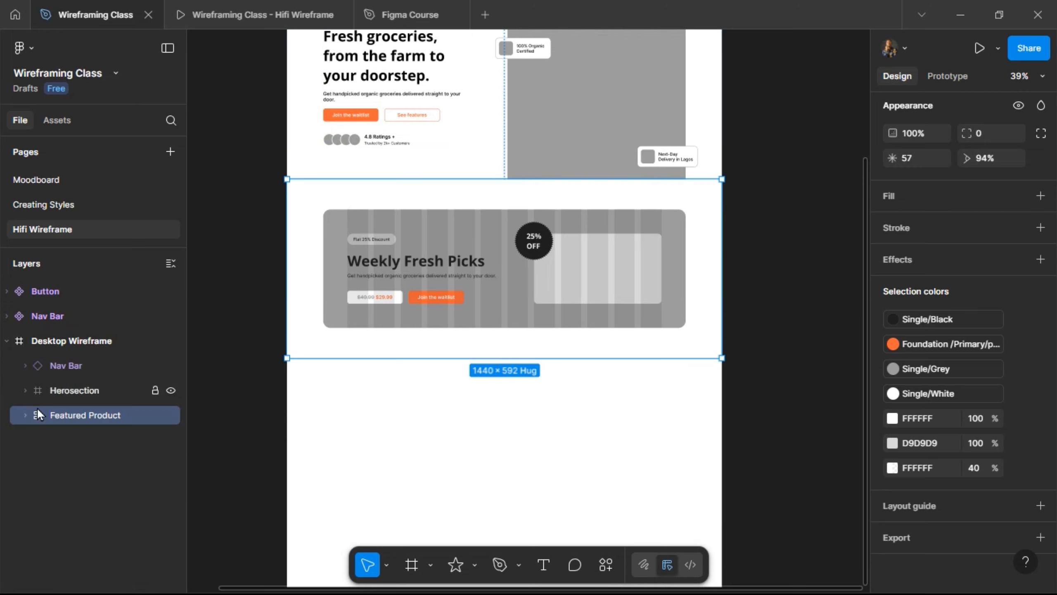
{"action": "left_click", "coordinate": [66, 390]}
{"action": "left_click", "coordinate": [72, 414]}
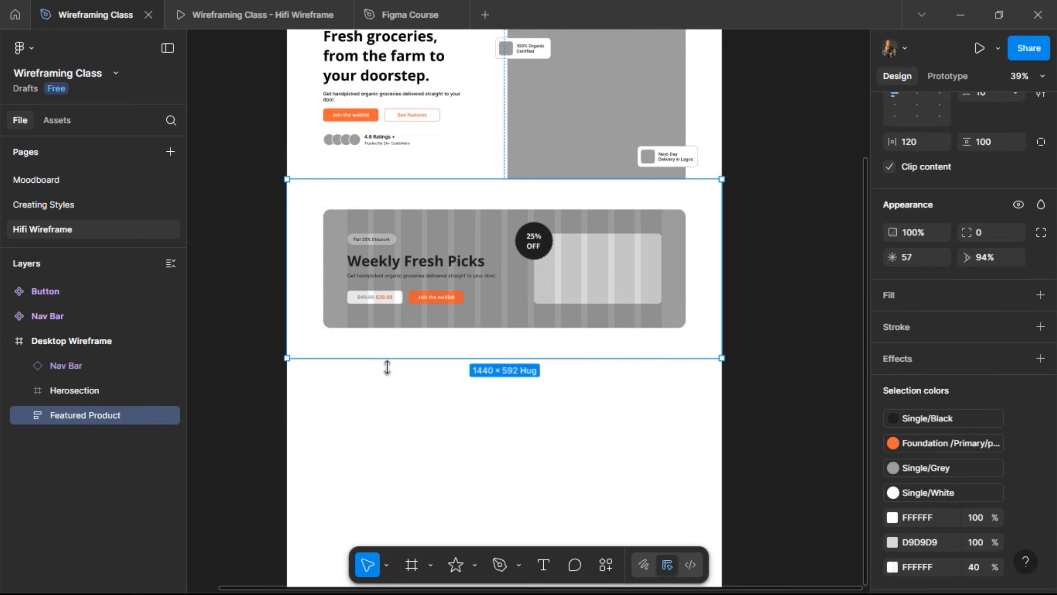
{"action": "scroll", "coordinate": [396, 377], "scroll_direction": "down", "scroll_amount": 3}
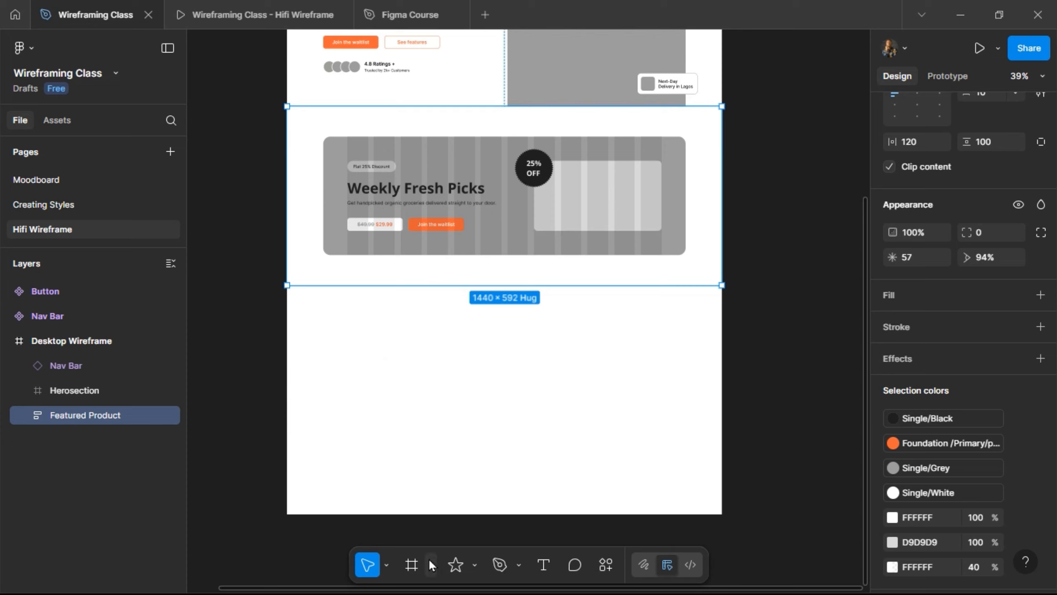
- Draw a 1440-wide frame below the banner, name it 'Product Categories', and make it 710 tall
{"action": "left_click", "coordinate": [412, 564]}
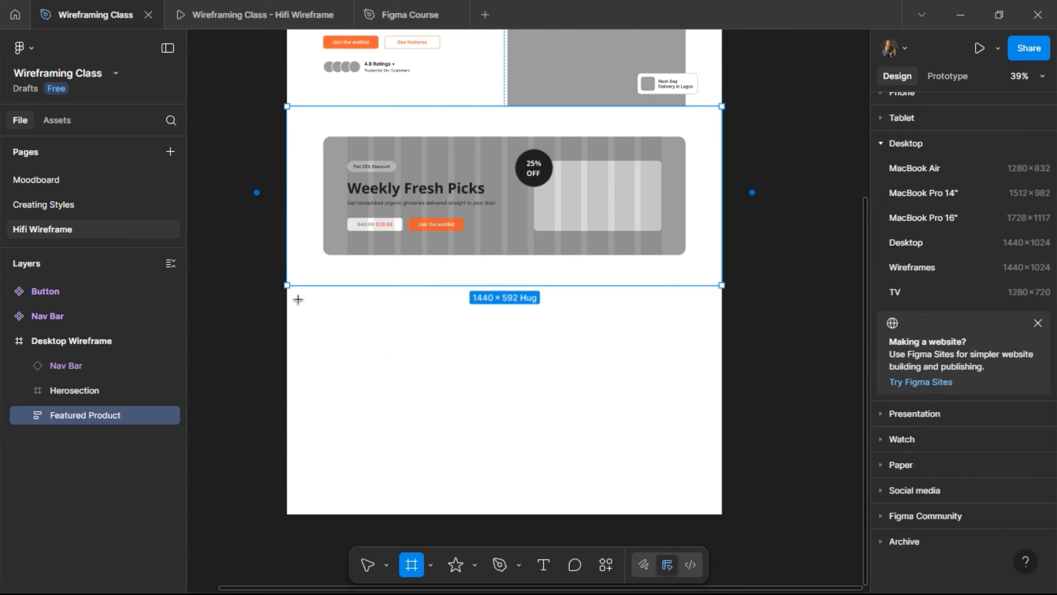
{"action": "left_click_drag", "start_coordinate": [299, 300], "coordinate": [722, 377]}
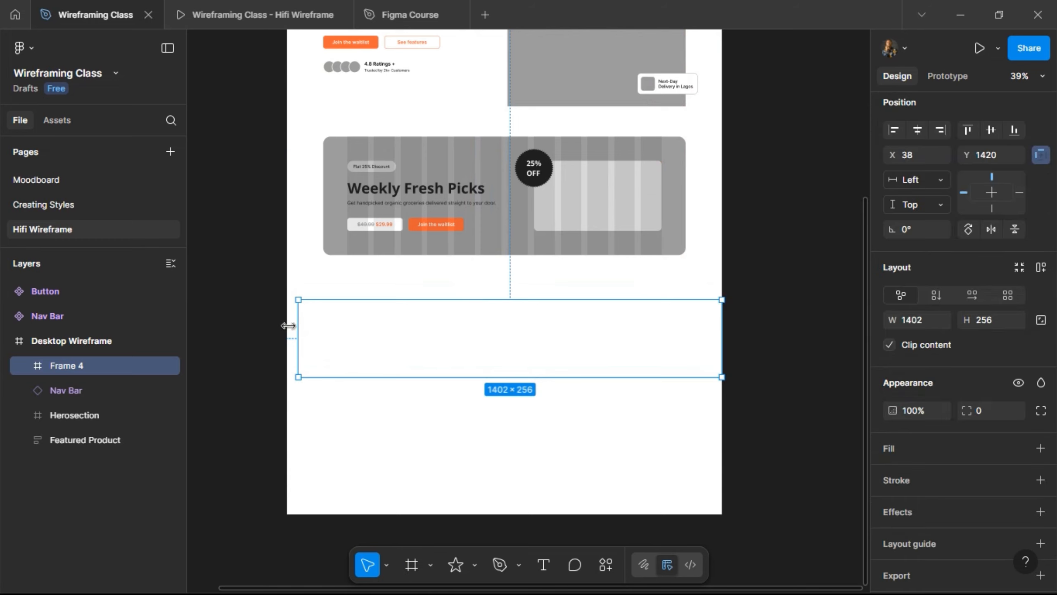
{"action": "left_click_drag", "start_coordinate": [288, 326], "coordinate": [287, 325]}
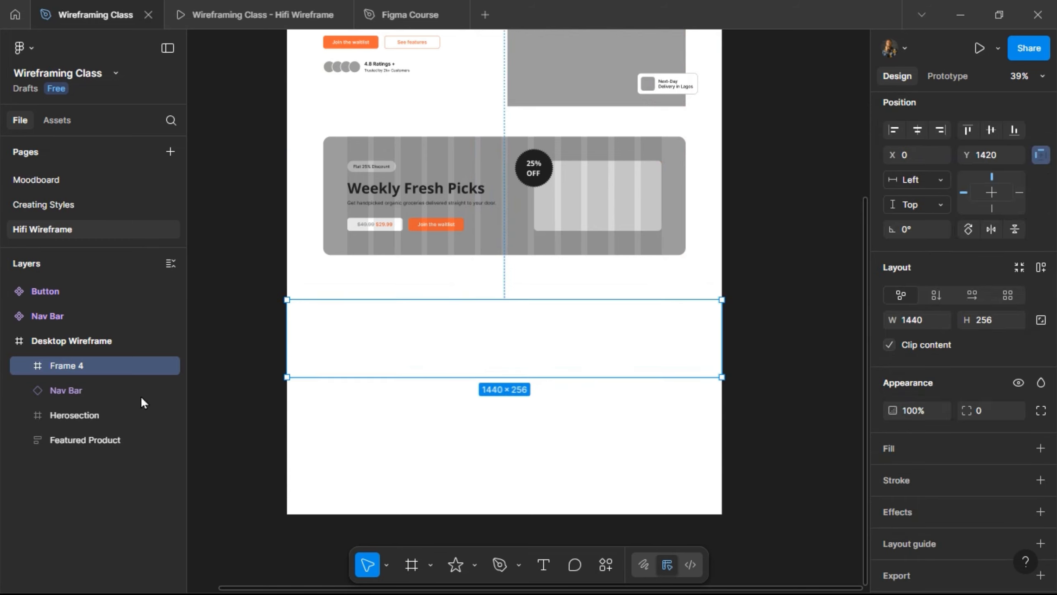
{"action": "double_click", "coordinate": [72, 365]}
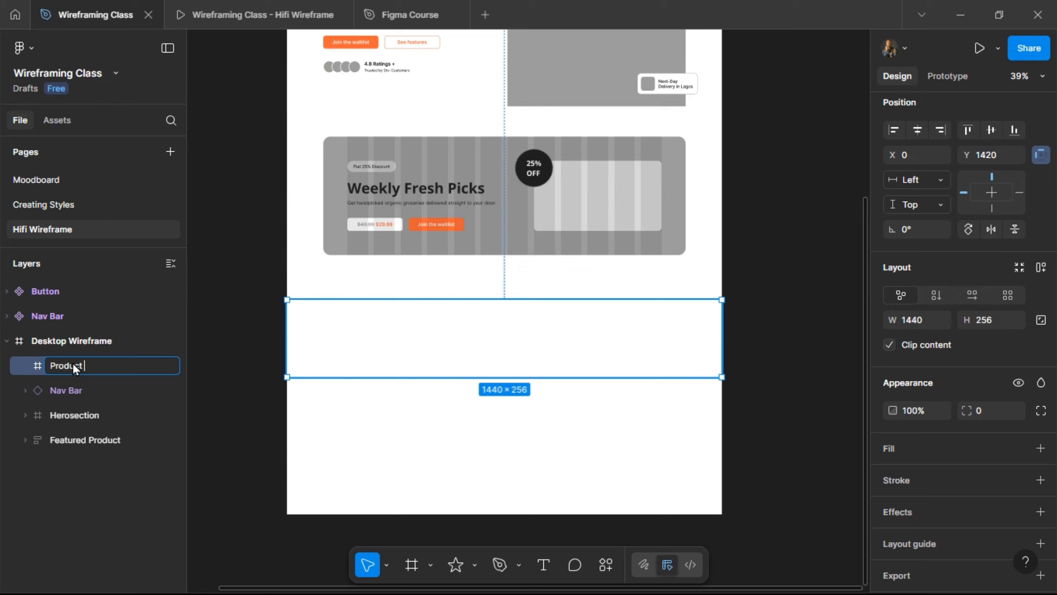
{"action": "type", "text": "Product Categories"}
{"action": "key", "text": "Return"}
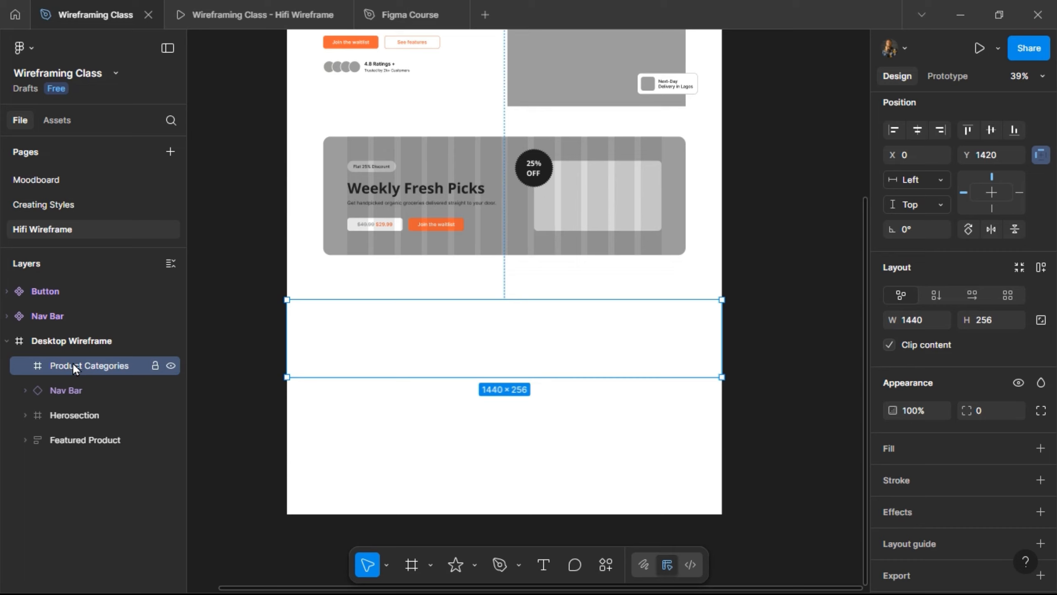
{"action": "left_click_drag", "start_coordinate": [416, 379], "coordinate": [428, 514]}
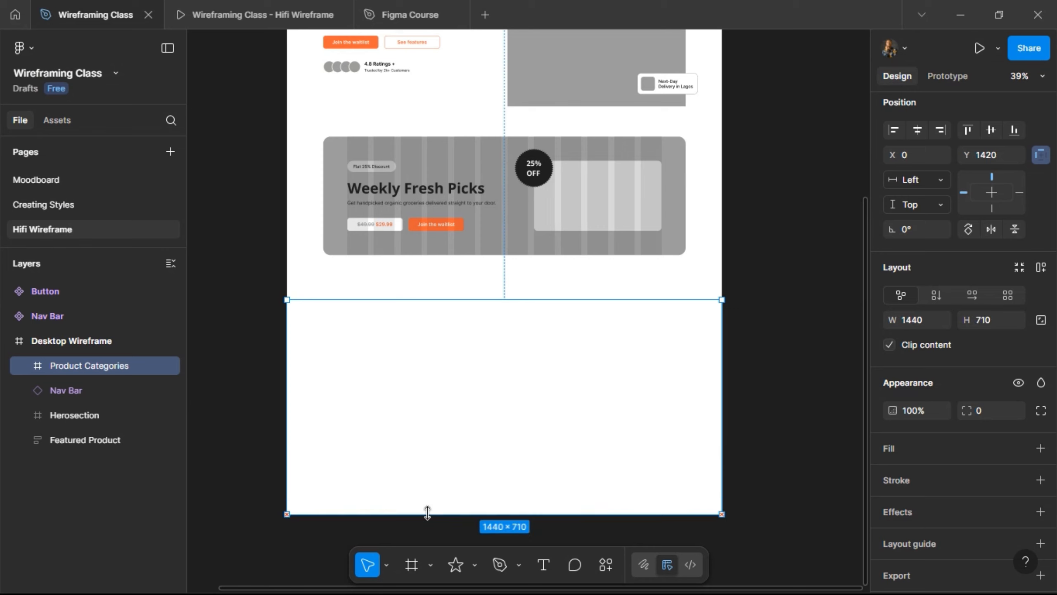
{"action": "scroll", "coordinate": [354, 300], "scroll_direction": "up", "scroll_amount": 8}
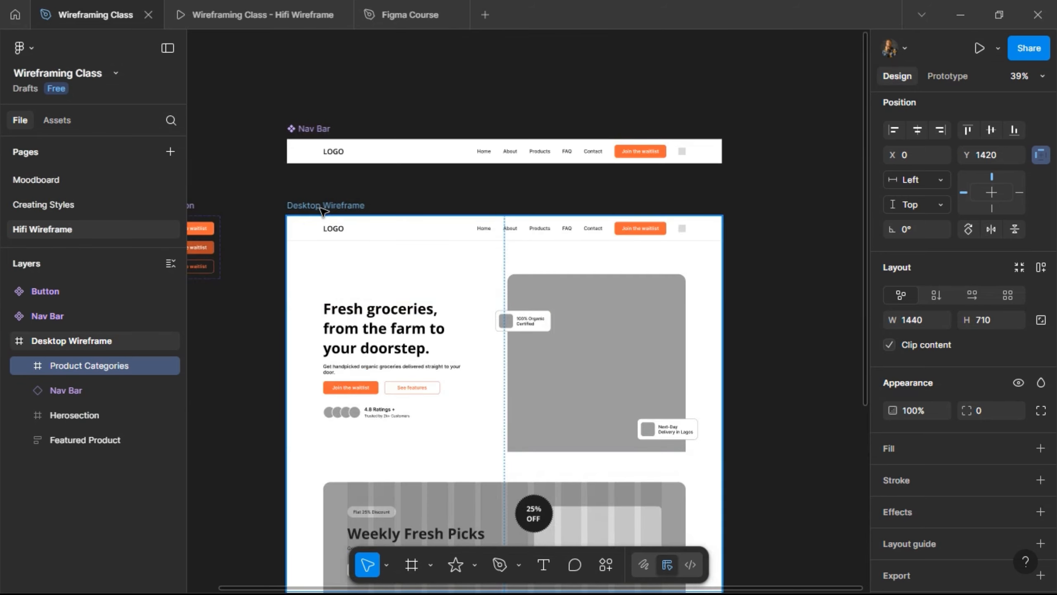
- Extend the Desktop Wireframe frame further down
{"action": "left_click", "coordinate": [345, 205]}
{"action": "scroll", "coordinate": [398, 200], "scroll_direction": "down", "scroll_amount": 15}
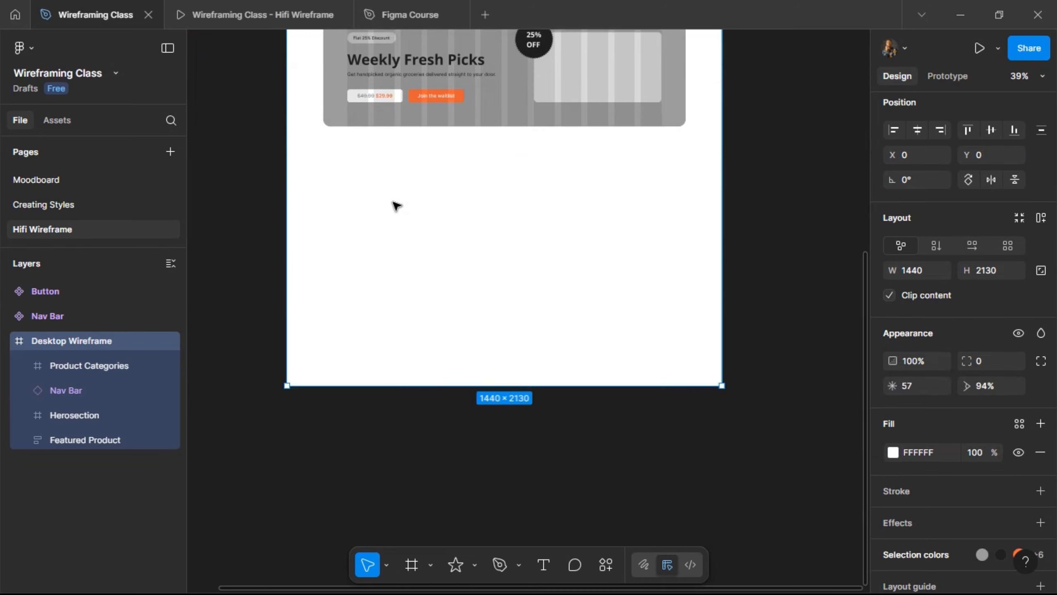
{"action": "left_click_drag", "start_coordinate": [416, 144], "coordinate": [431, 491]}
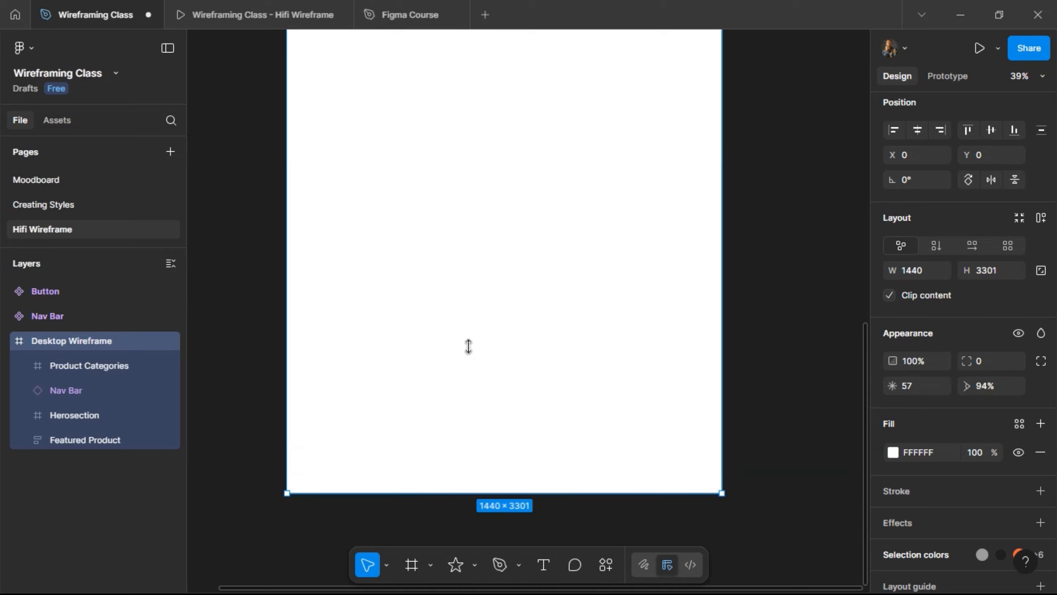
{"action": "scroll", "coordinate": [467, 347], "scroll_direction": "up", "scroll_amount": 4}
{"action": "scroll", "coordinate": [458, 375], "scroll_direction": "up", "scroll_amount": 5}
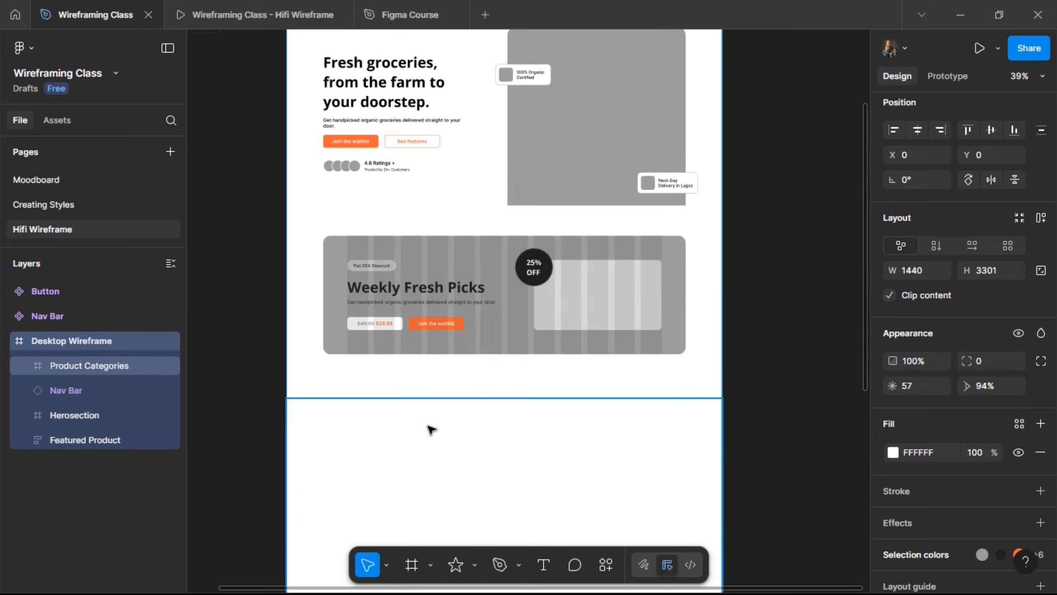
{"action": "scroll", "coordinate": [429, 425], "scroll_direction": "down", "scroll_amount": 5}
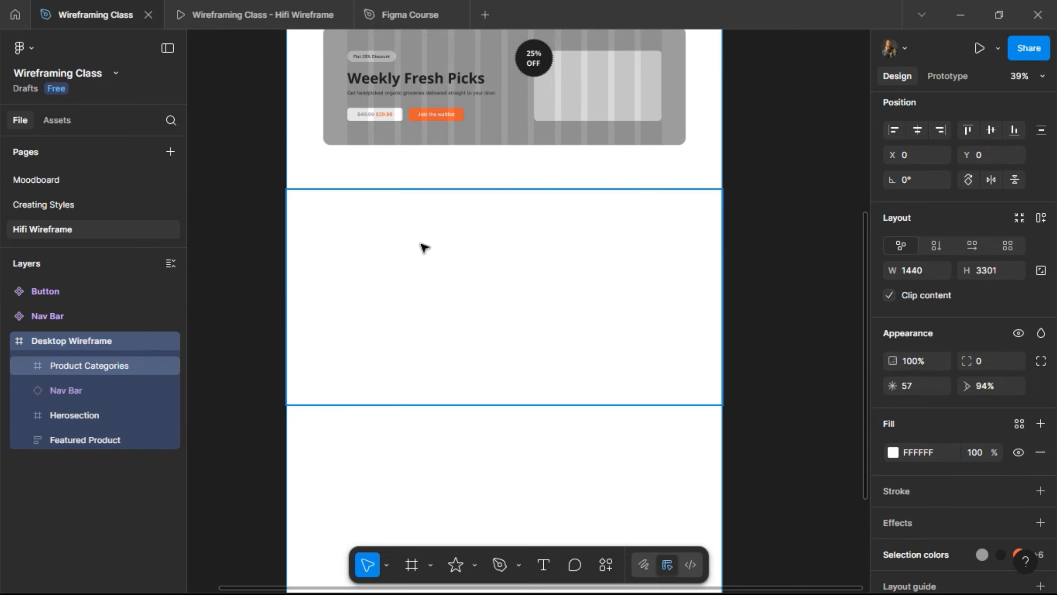
- Put Product Categories last in the section order and nudge it up against Featured Product
{"action": "left_click", "coordinate": [424, 248]}
{"action": "left_click", "coordinate": [58, 390]}
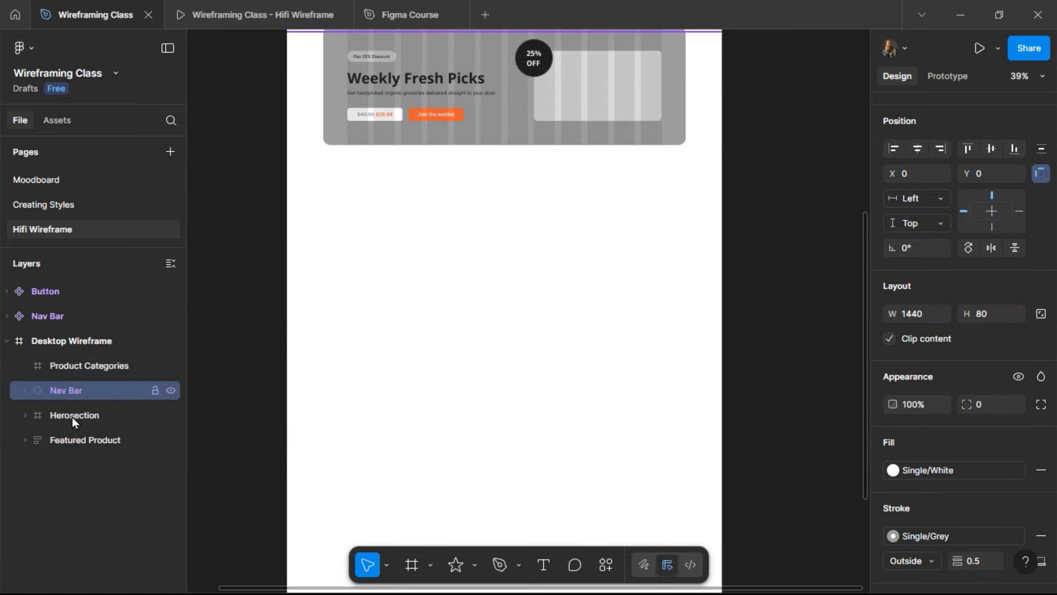
{"action": "left_click", "coordinate": [71, 416], "text": "shift"}
{"action": "left_click", "coordinate": [78, 442], "text": "shift"}
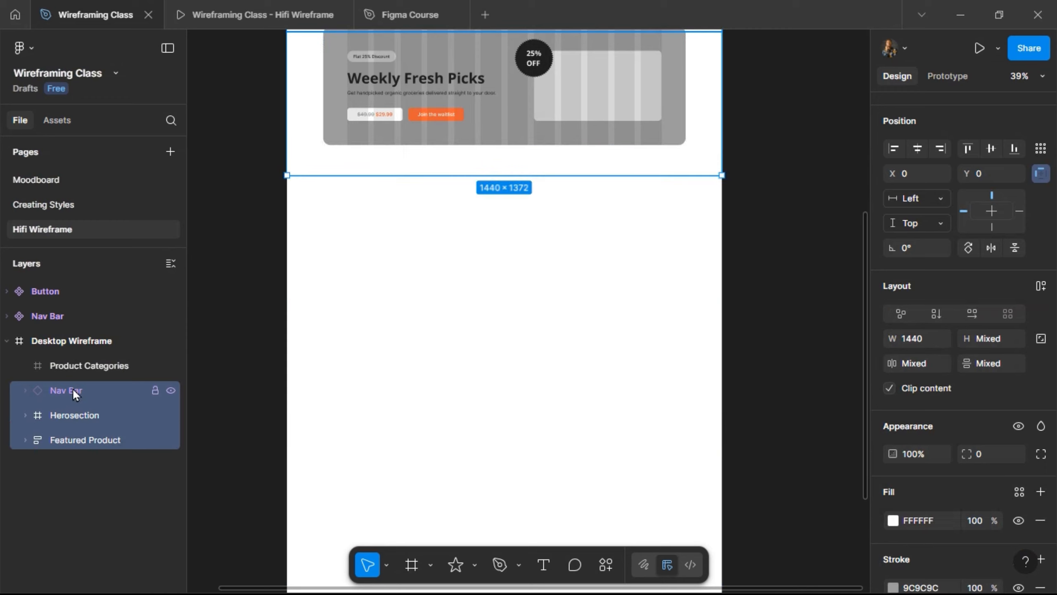
{"action": "left_click_drag", "start_coordinate": [73, 388], "coordinate": [74, 357]}
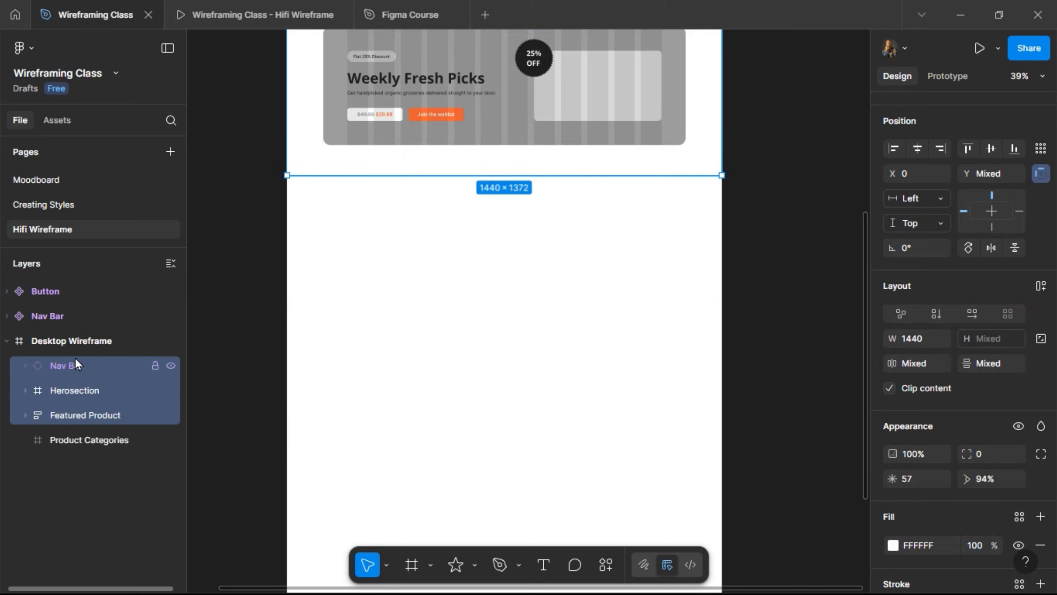
{"action": "left_click", "coordinate": [177, 441]}
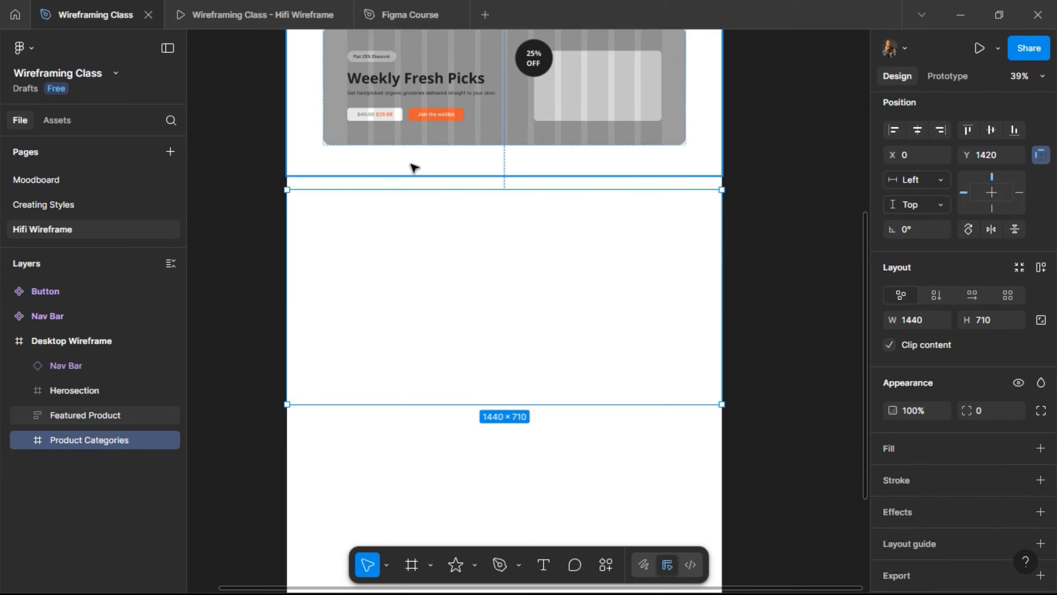
{"action": "key", "text": "alt"}
{"action": "key", "text": "Down"}
{"action": "key", "text": "Down"}
{"action": "key", "text": "Down"}
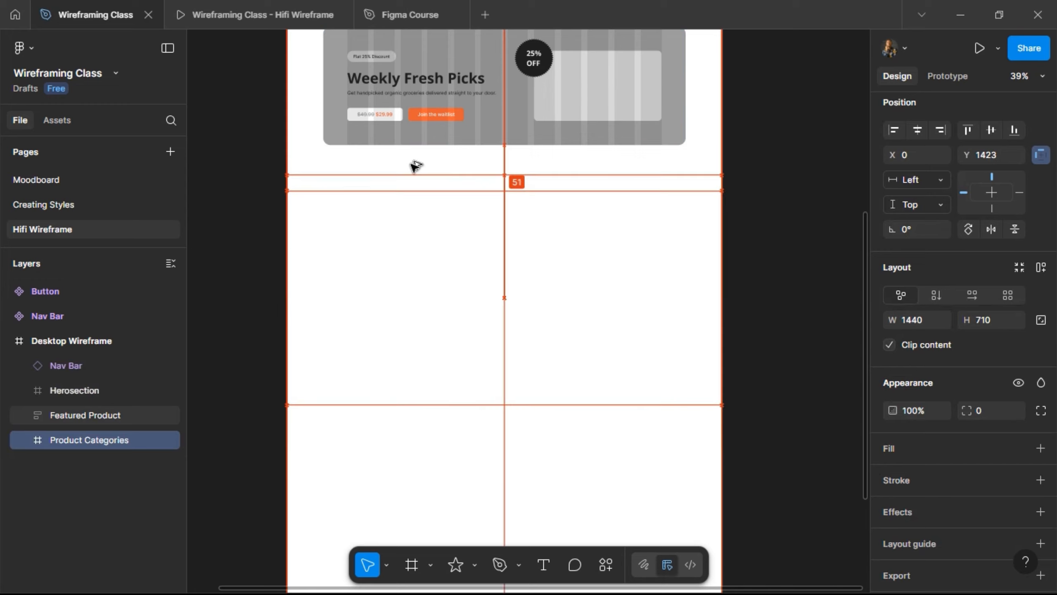
{"action": "key", "text": "Up"}
{"action": "key", "text": "shift+Up"}
{"action": "key", "text": "shift+Up"}
{"action": "key", "text": "shift+Up"}
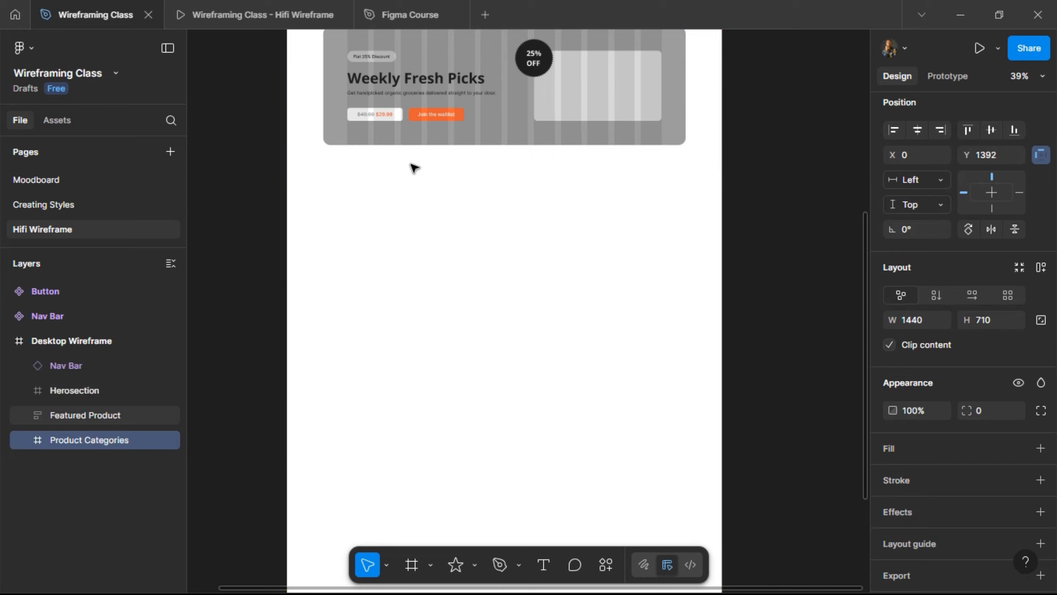
{"action": "key", "text": "shift+Up"}
{"action": "key", "text": "shift+Up"}
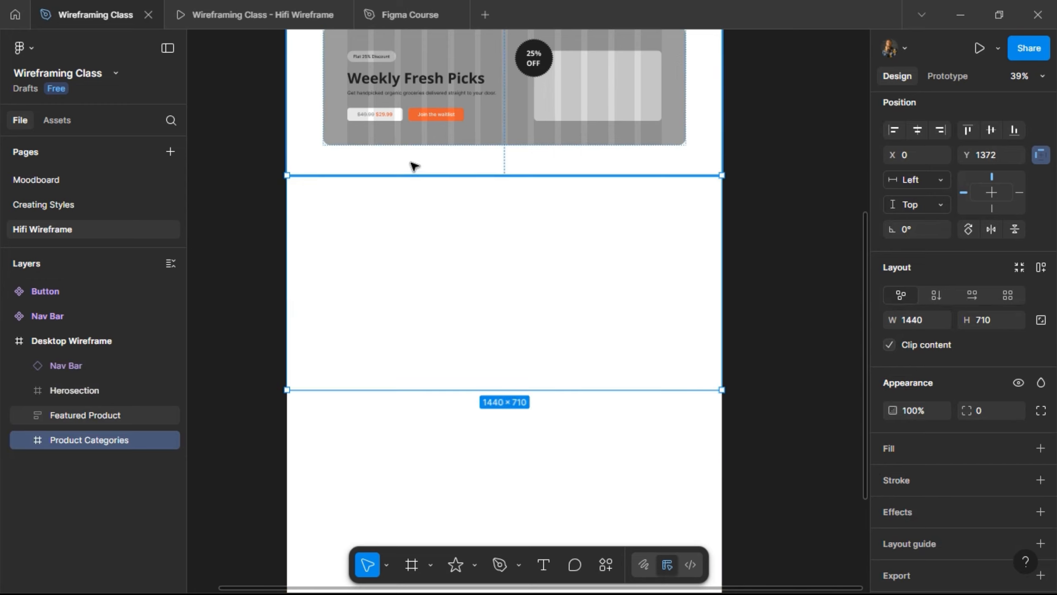
{"action": "scroll", "coordinate": [514, 170], "scroll_direction": "up", "scroll_amount": 3}
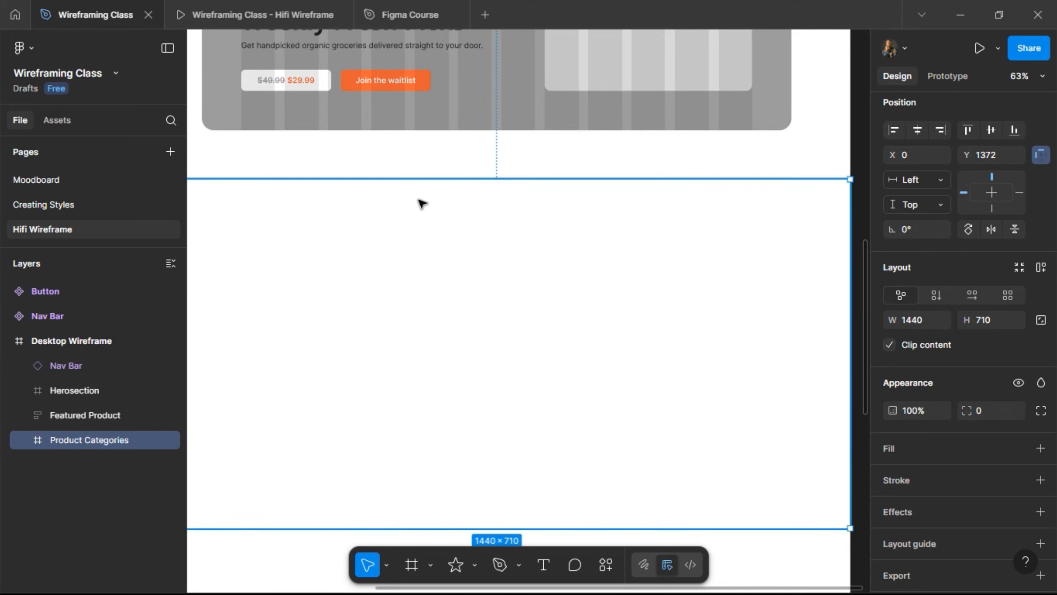
- Hide the Banner's column layout guide inside Featured Product
{"action": "left_click", "coordinate": [366, 116]}
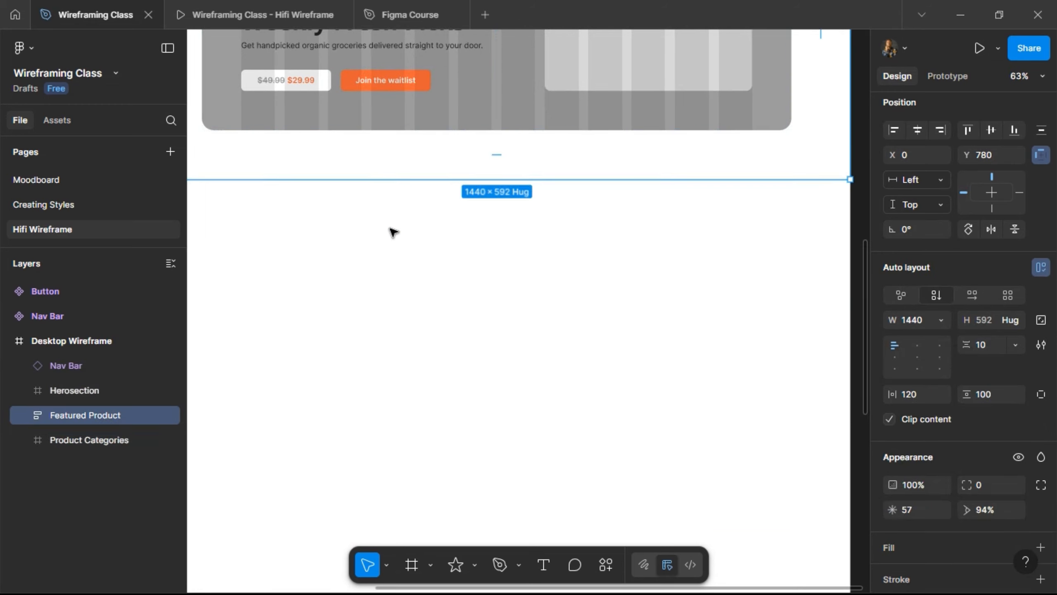
{"action": "left_click", "coordinate": [410, 116]}
{"action": "scroll", "coordinate": [942, 444], "scroll_direction": "down", "scroll_amount": 3}
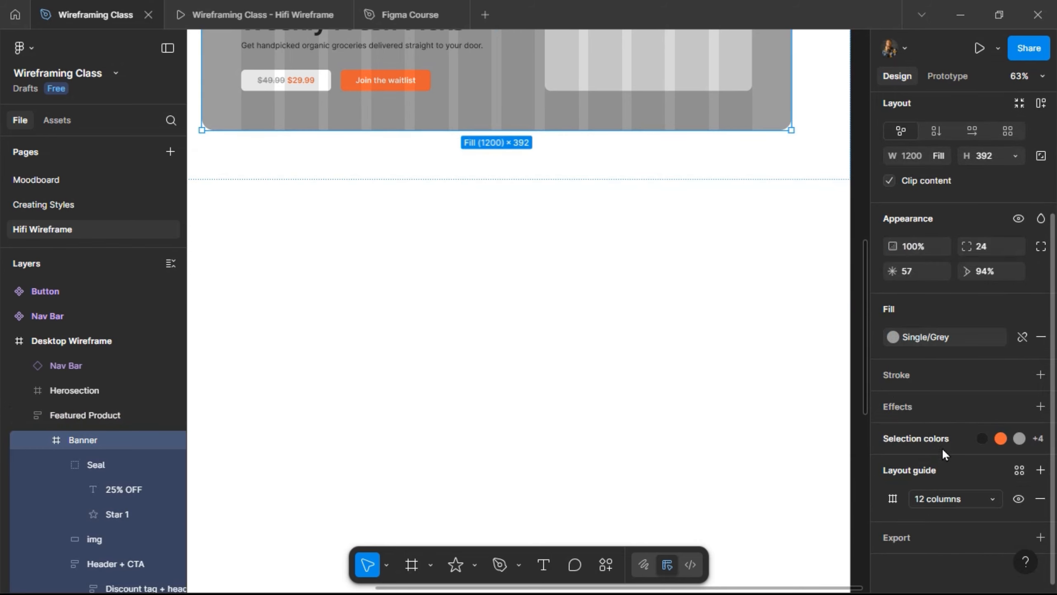
{"action": "left_click", "coordinate": [1018, 499]}
{"action": "scroll", "coordinate": [397, 163], "scroll_direction": "up", "scroll_amount": 6}
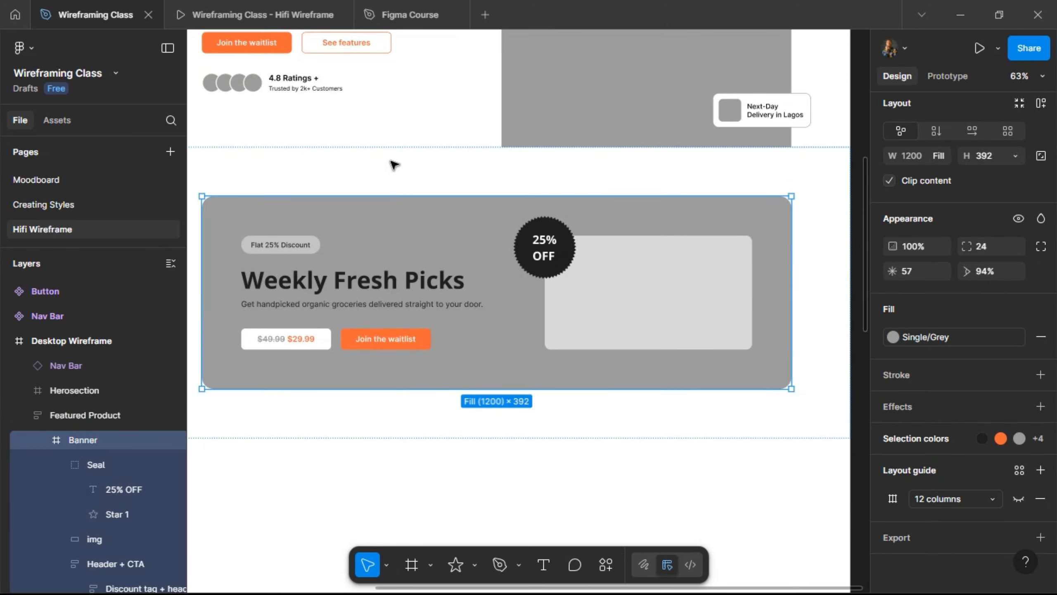
{"action": "scroll", "coordinate": [394, 165], "scroll_direction": "up", "scroll_amount": 6}
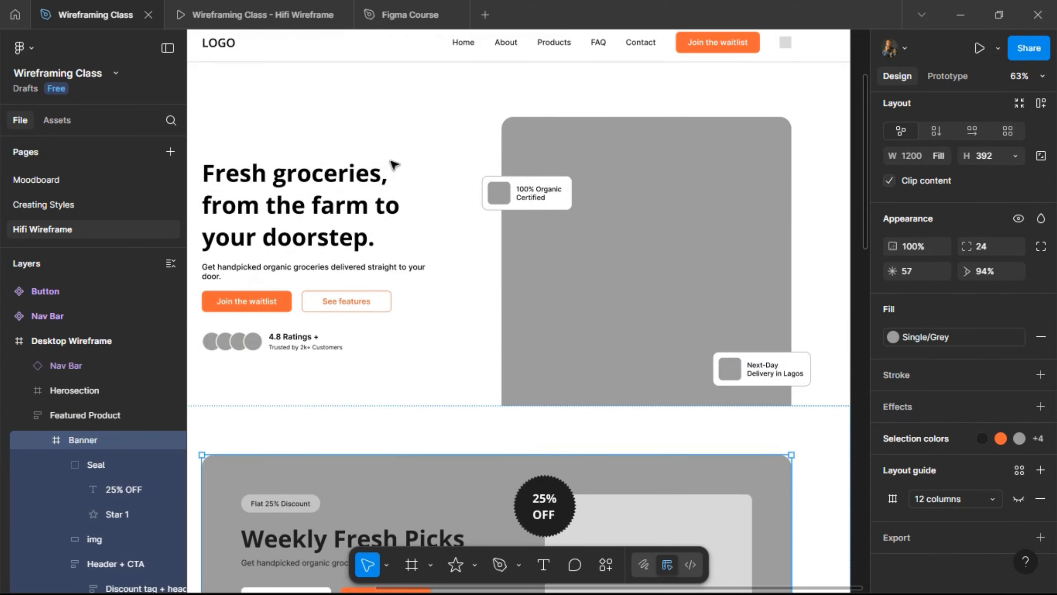
{"action": "scroll", "coordinate": [393, 164], "scroll_direction": "down", "scroll_amount": 10}
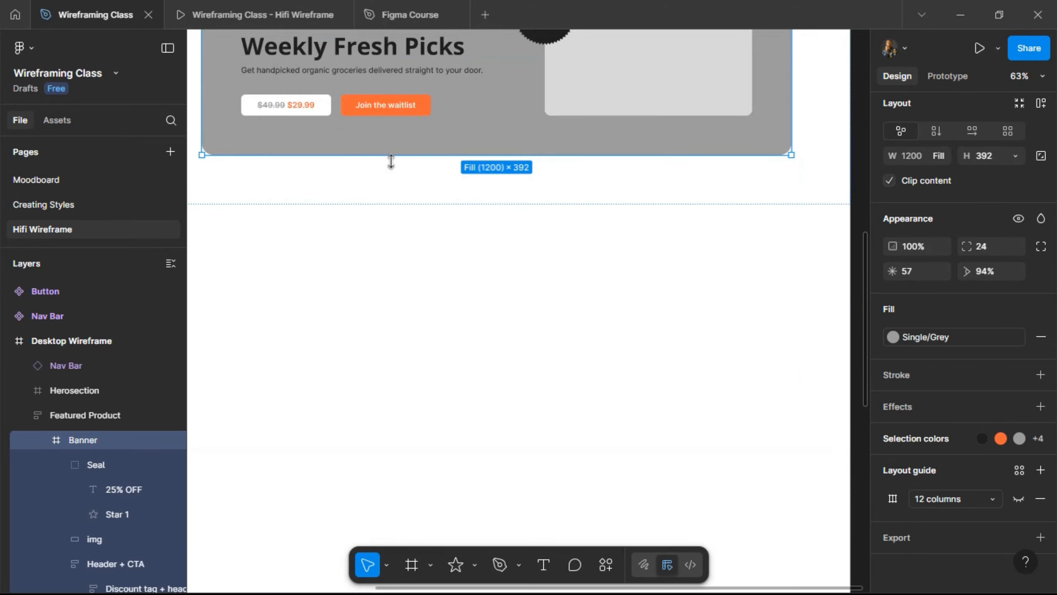
{"action": "scroll", "coordinate": [406, 283], "scroll_direction": "left", "scroll_amount": 2}
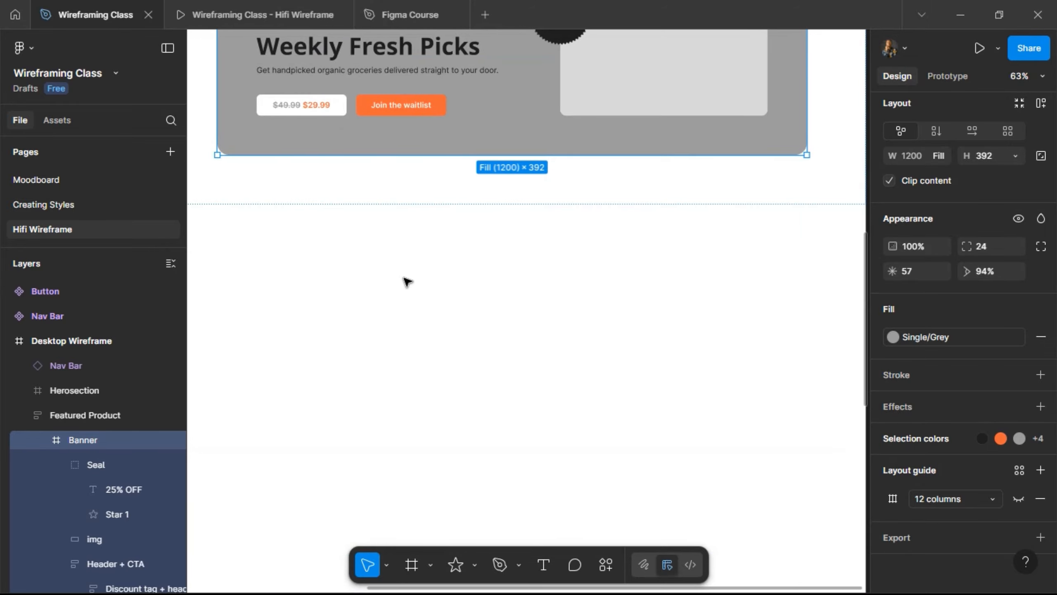
{"action": "scroll", "coordinate": [390, 284], "scroll_direction": "down", "scroll_amount": 2}
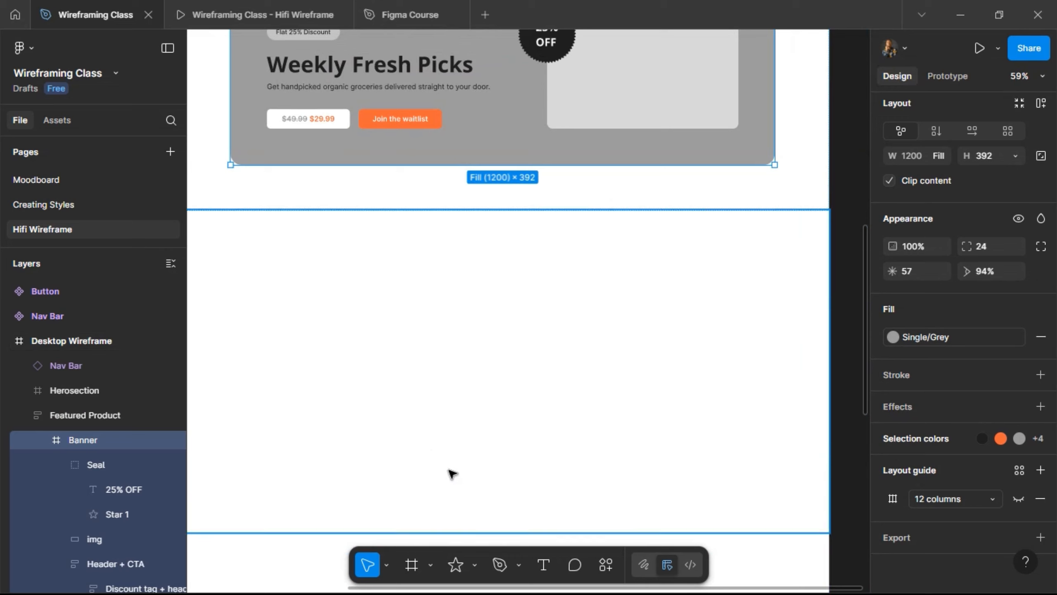
{"action": "left_click", "coordinate": [543, 564]}
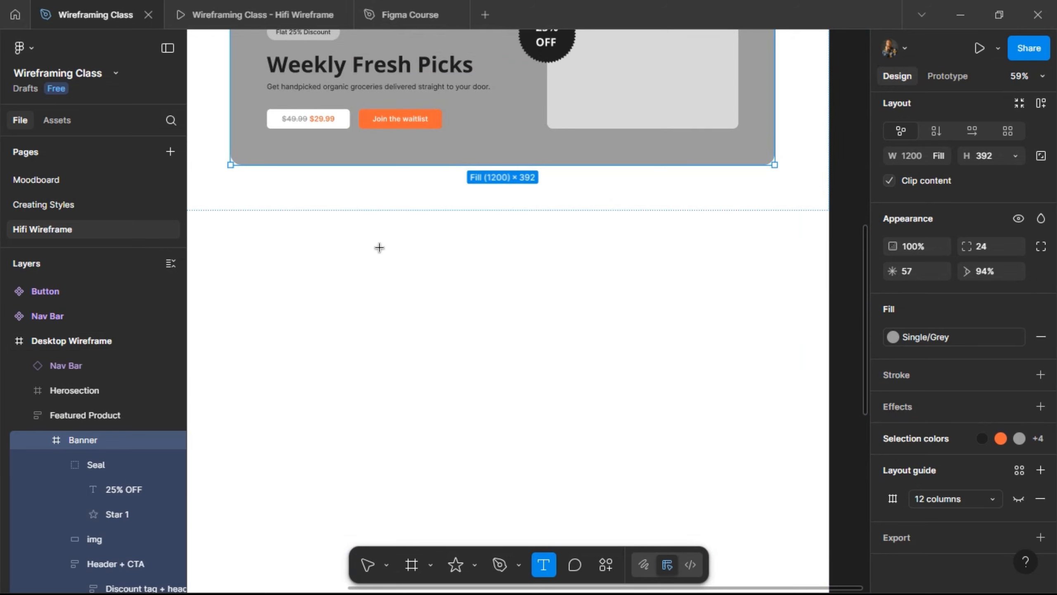
- Type 'Explore Our Organic Picks' in the frame and apply Heading/H3: Bold
{"action": "left_click", "coordinate": [517, 273]}
{"action": "type", "text": "Explo"}
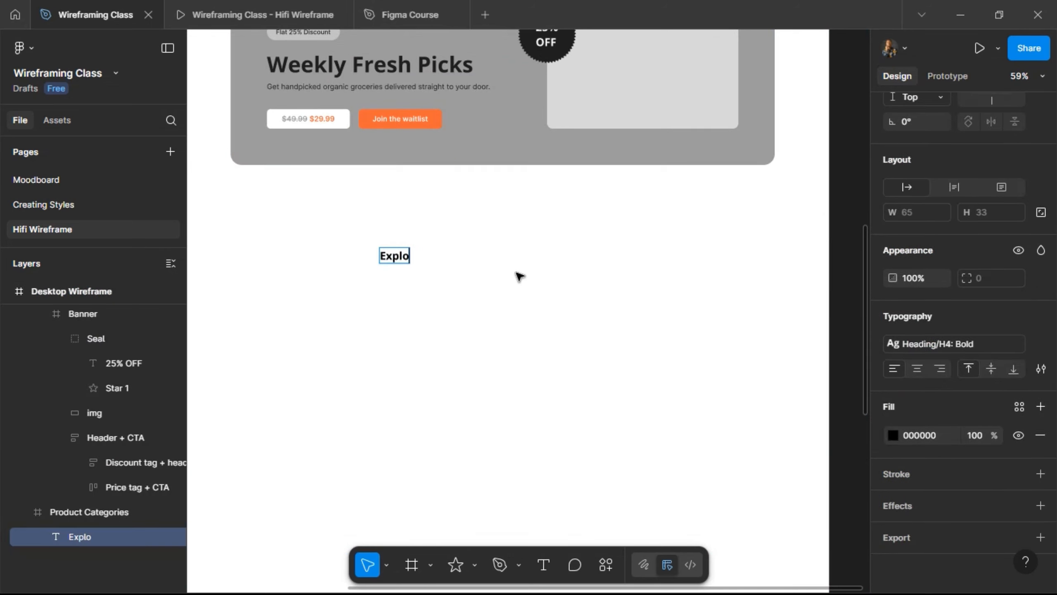
{"action": "type", "text": "re Ou"}
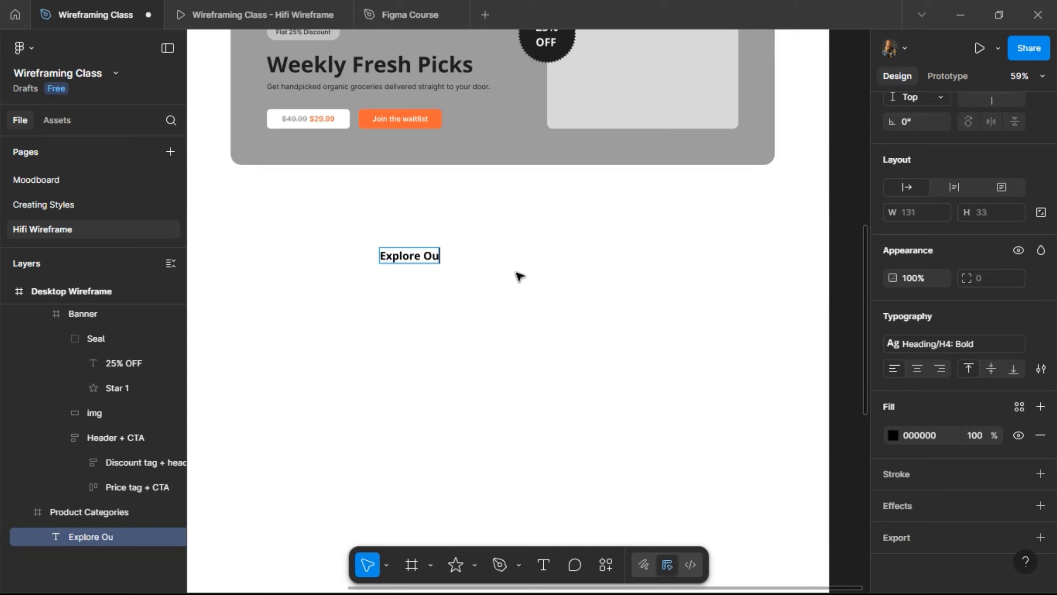
{"action": "type", "text": "r Organ"}
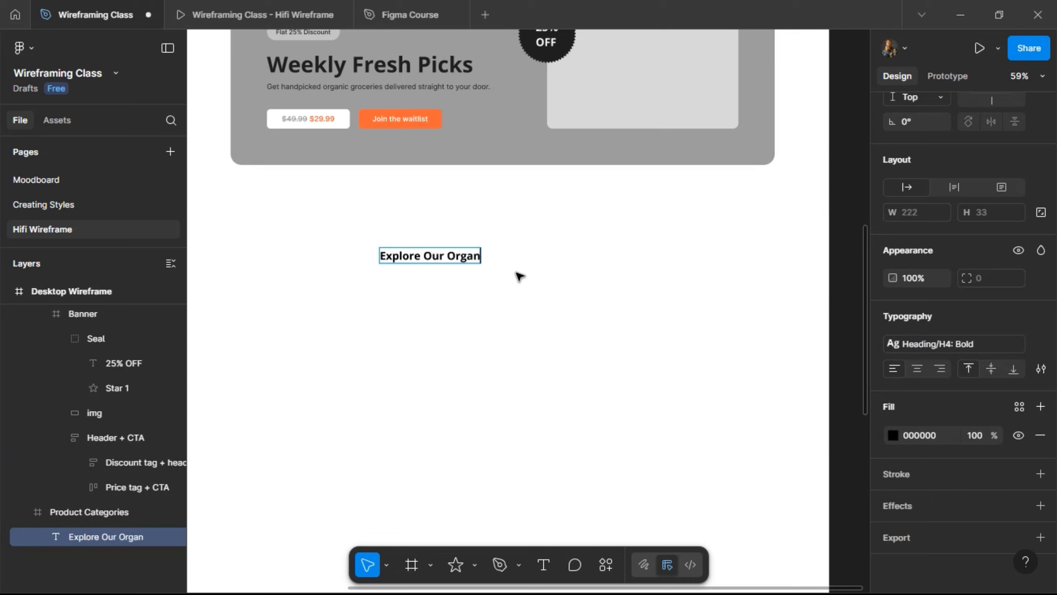
{"action": "type", "text": "ic Picks"}
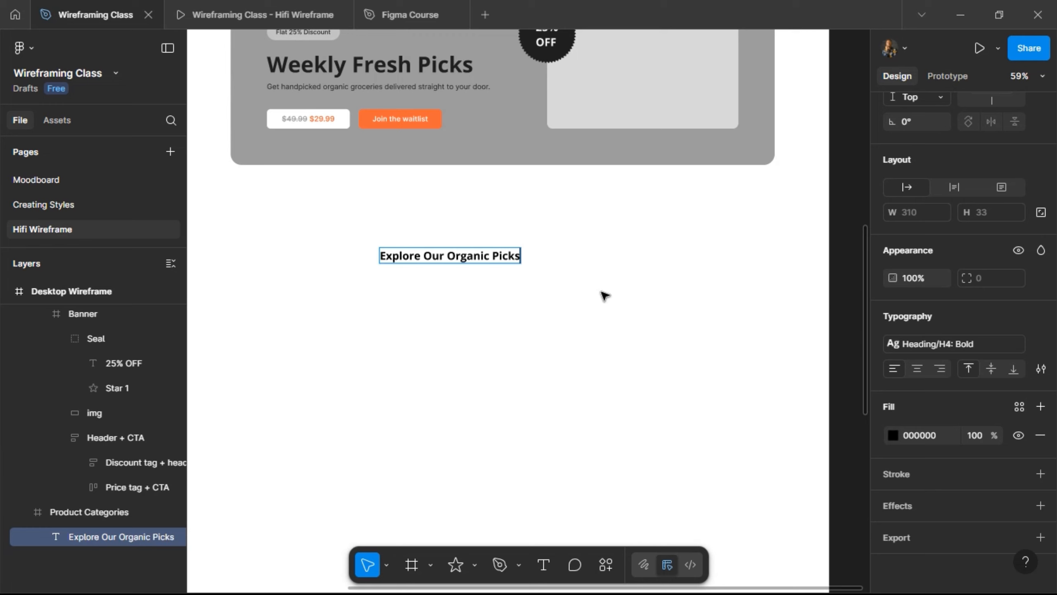
{"action": "key", "text": "Escape"}
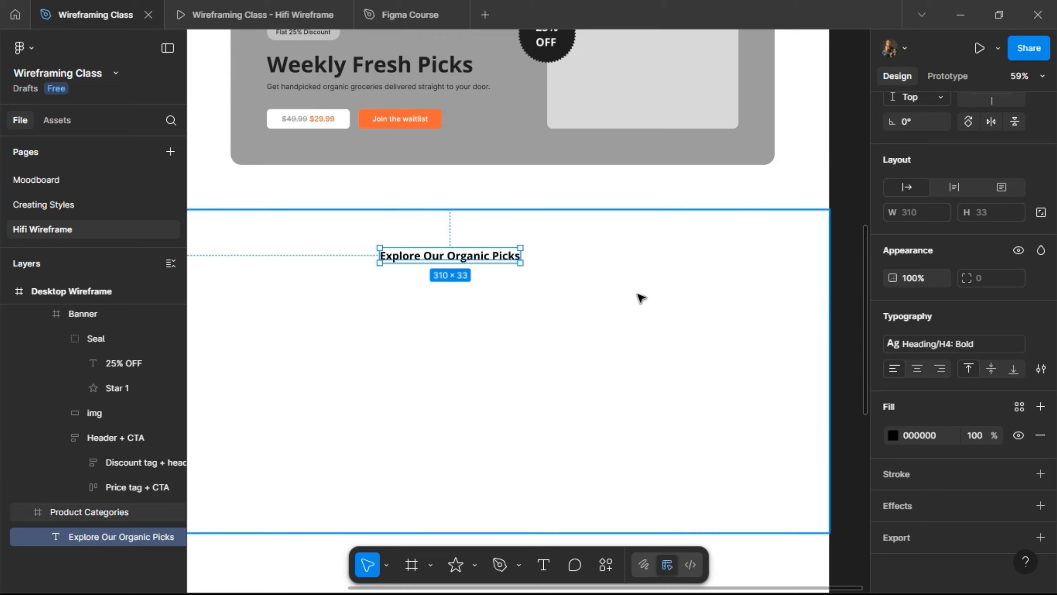
{"action": "left_click", "coordinate": [973, 340]}
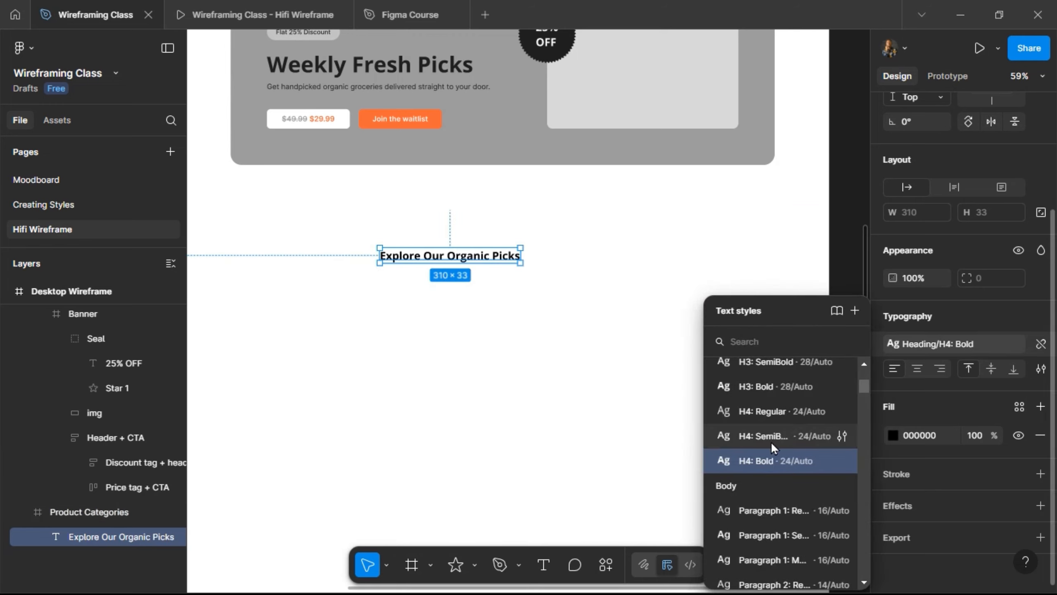
{"action": "scroll", "coordinate": [771, 462], "scroll_direction": "up", "scroll_amount": 3}
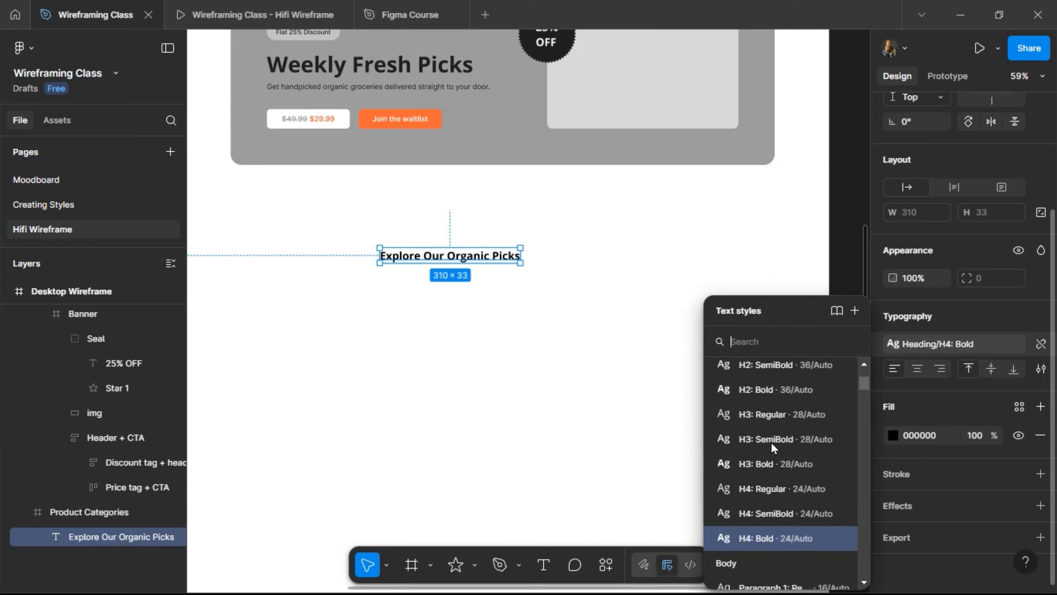
{"action": "left_click", "coordinate": [760, 462]}
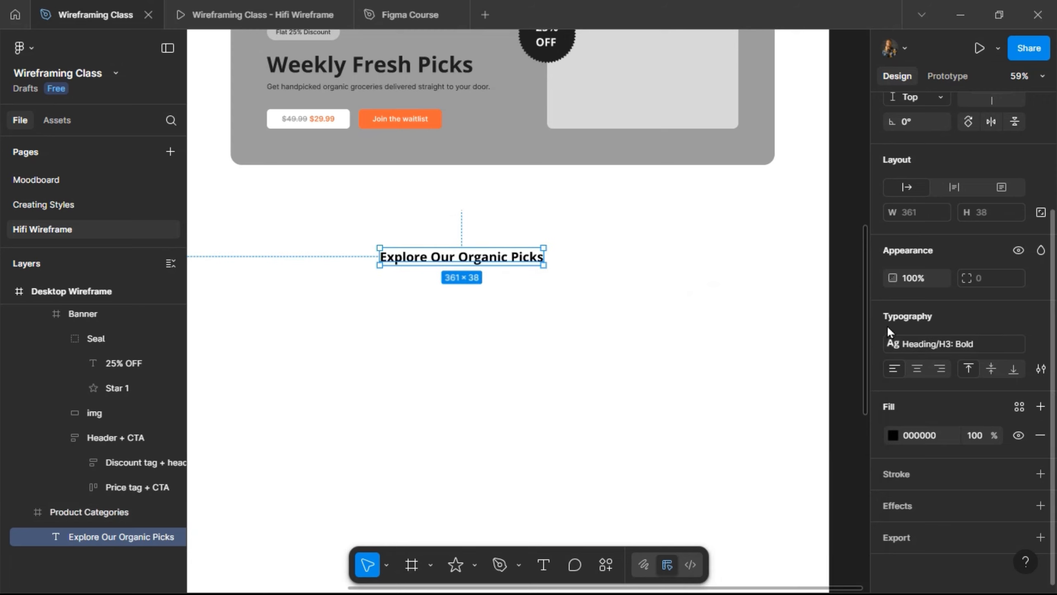
{"action": "key", "text": "alt"}
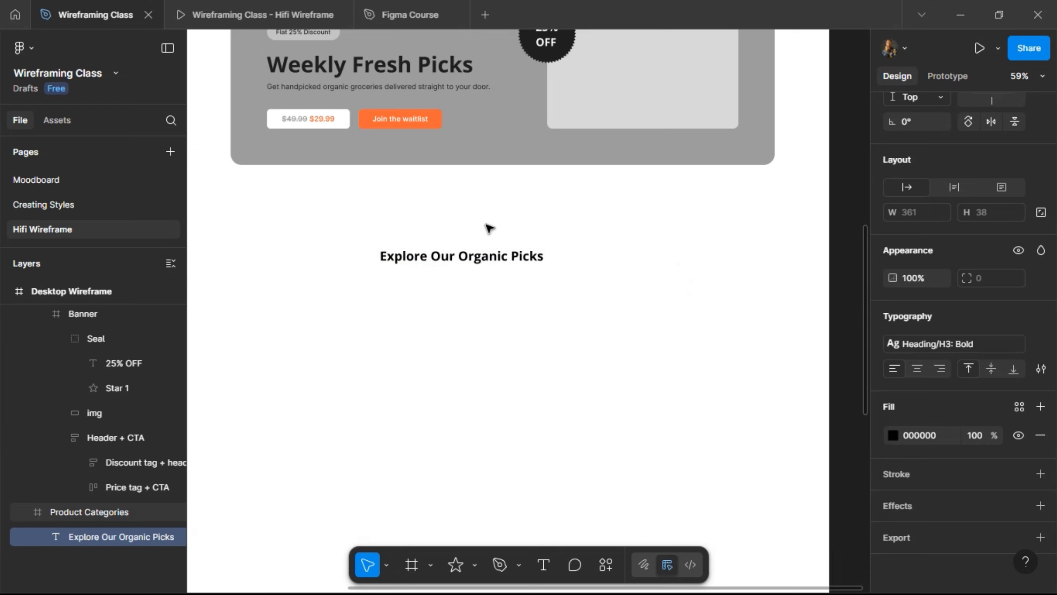
- Centre the heading horizontally at X 540 and nudge it down to Y 100
{"action": "left_click", "coordinate": [530, 193]}
{"action": "scroll", "coordinate": [489, 142], "scroll_direction": "up", "scroll_amount": 5}
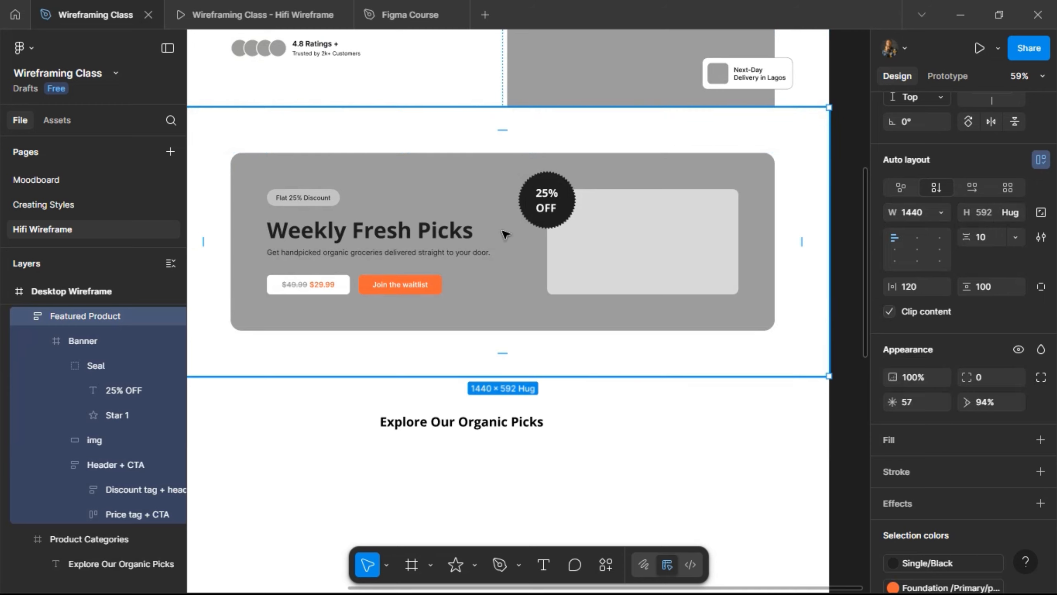
{"action": "scroll", "coordinate": [495, 358], "scroll_direction": "down", "scroll_amount": 5}
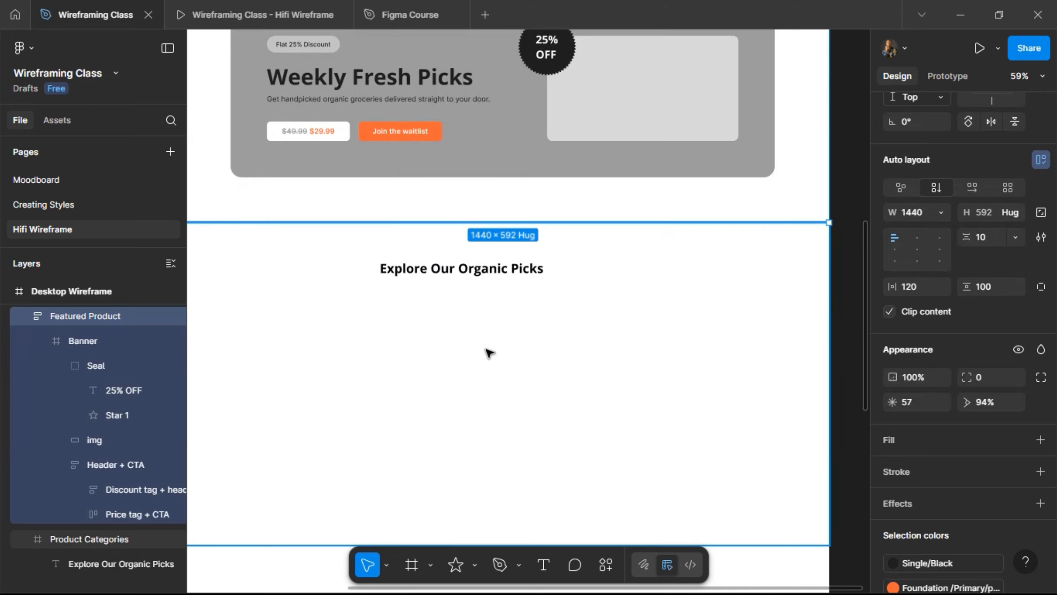
{"action": "left_click", "coordinate": [480, 257]}
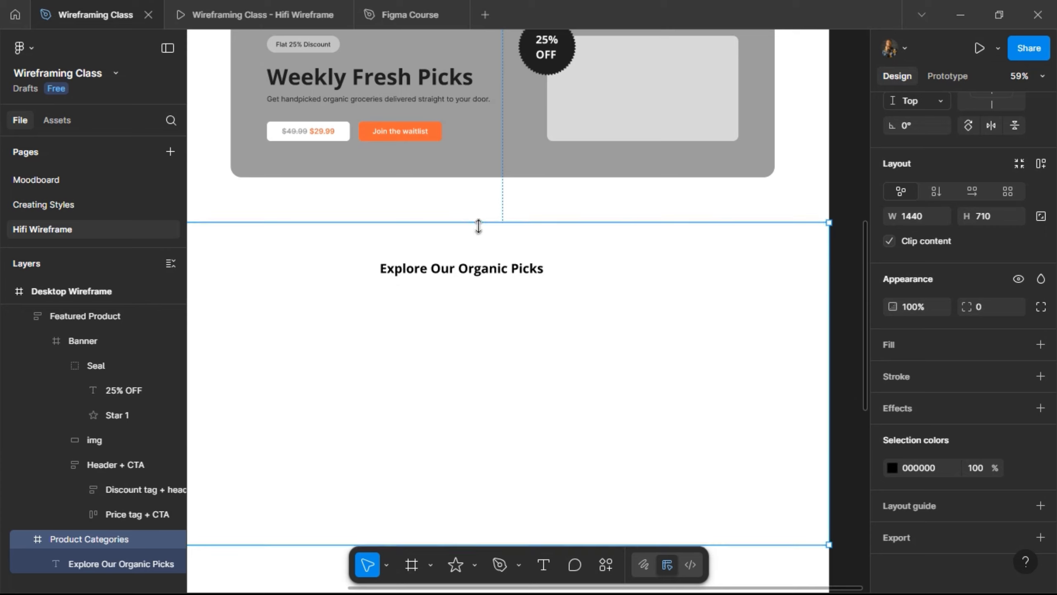
{"action": "left_click", "coordinate": [463, 275]}
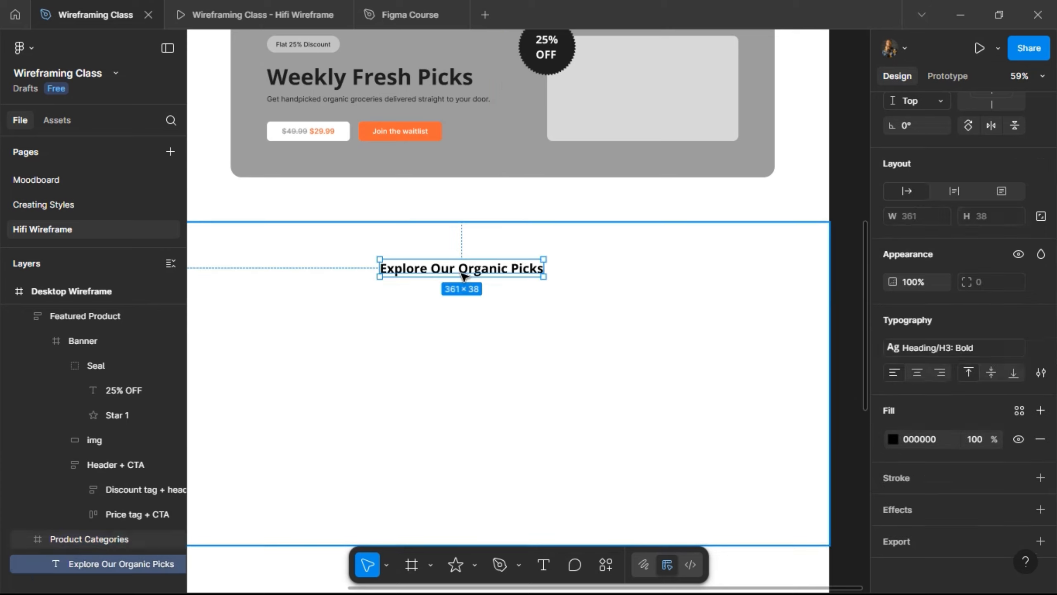
{"action": "scroll", "coordinate": [920, 160], "scroll_direction": "up", "scroll_amount": 4}
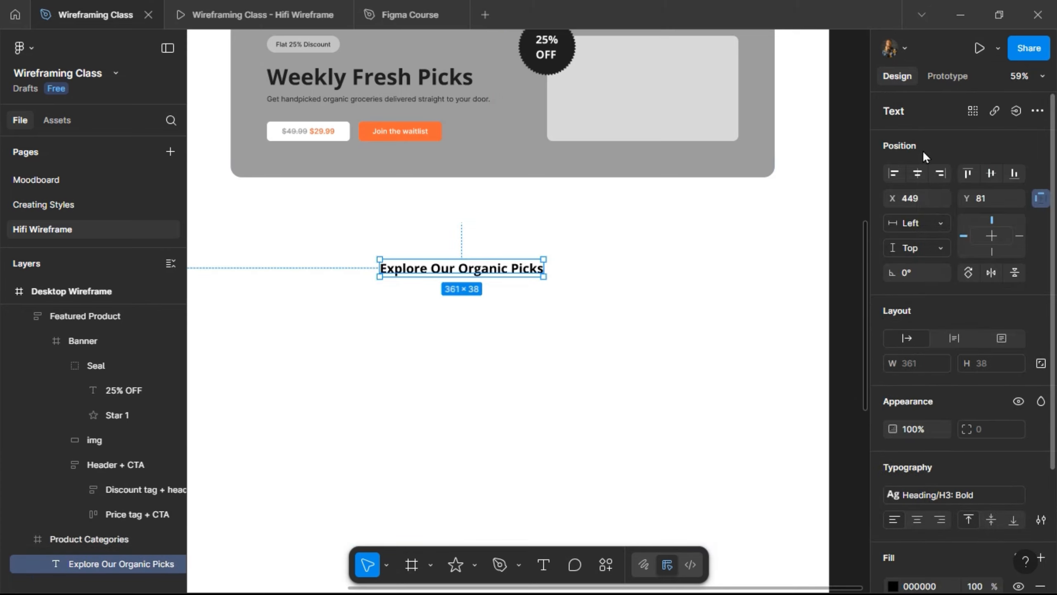
{"action": "left_click", "coordinate": [918, 174]}
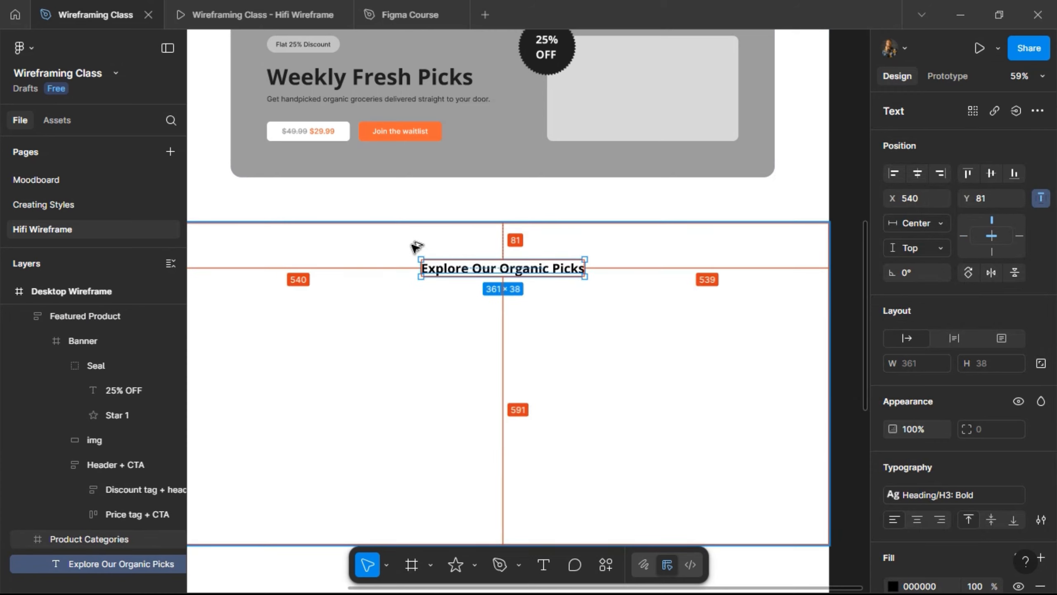
{"action": "key", "text": "Up"}
{"action": "key", "text": "shift+Down"}
{"action": "key", "text": "shift+Down"}
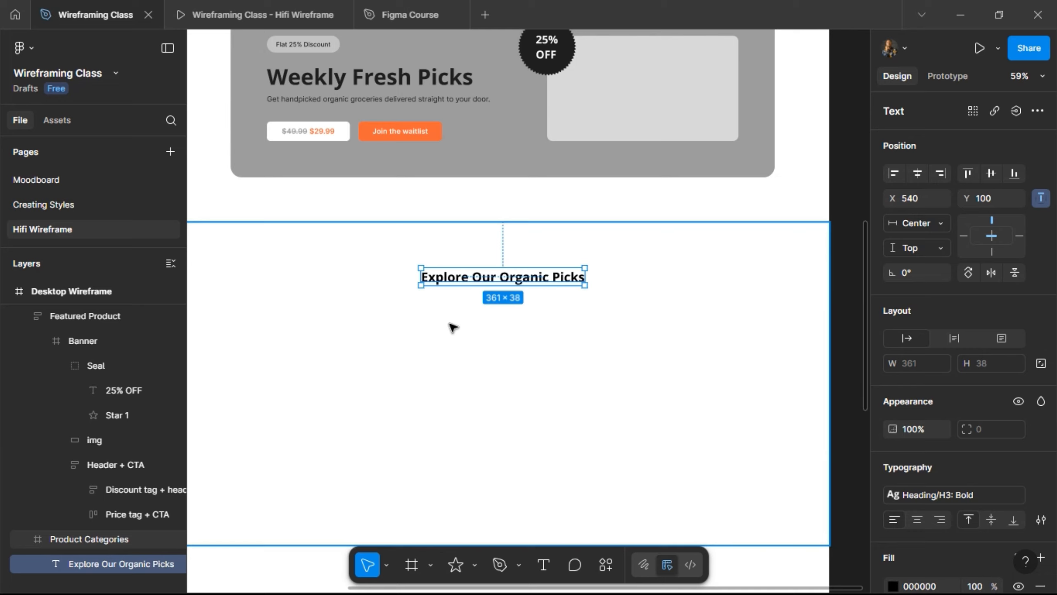
{"action": "scroll", "coordinate": [452, 316], "scroll_direction": "down", "scroll_amount": 2}
{"action": "scroll", "coordinate": [462, 261], "scroll_direction": "up", "scroll_amount": 3}
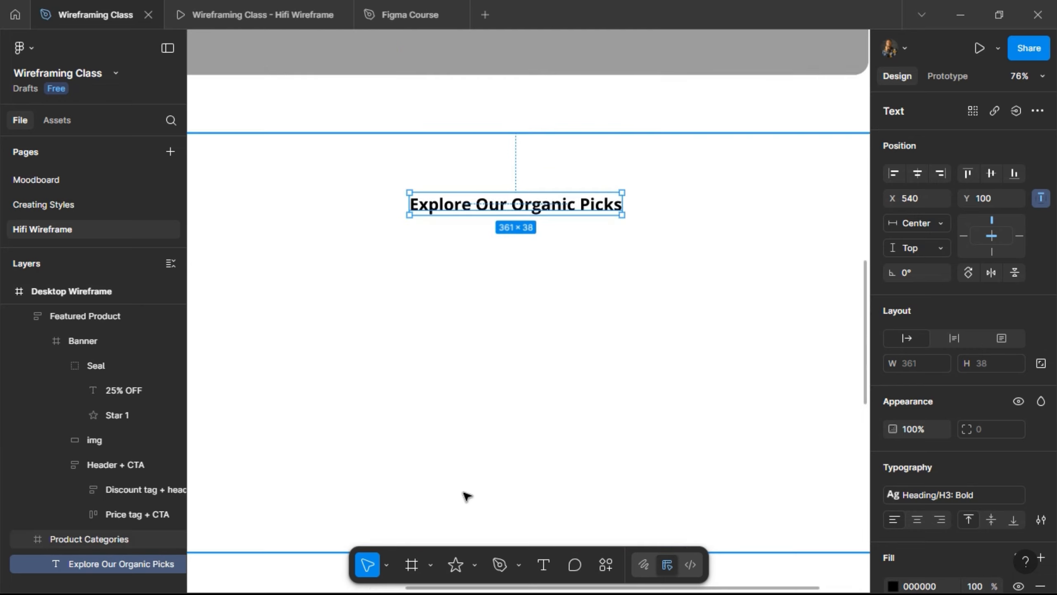
- Add a 160 × 160 square frame filled with Single/Grey below the heading, then preview it
{"action": "key", "text": "f"}
{"action": "left_click_drag", "start_coordinate": [366, 252], "coordinate": [452, 326]}
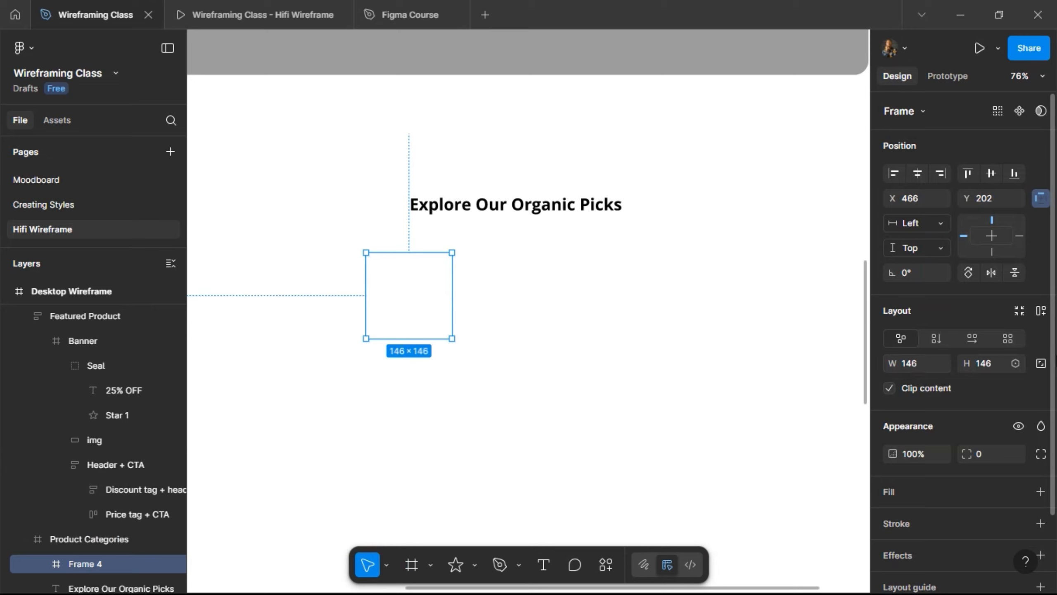
{"action": "left_click", "coordinate": [1041, 363]}
{"action": "key", "text": "Return"}
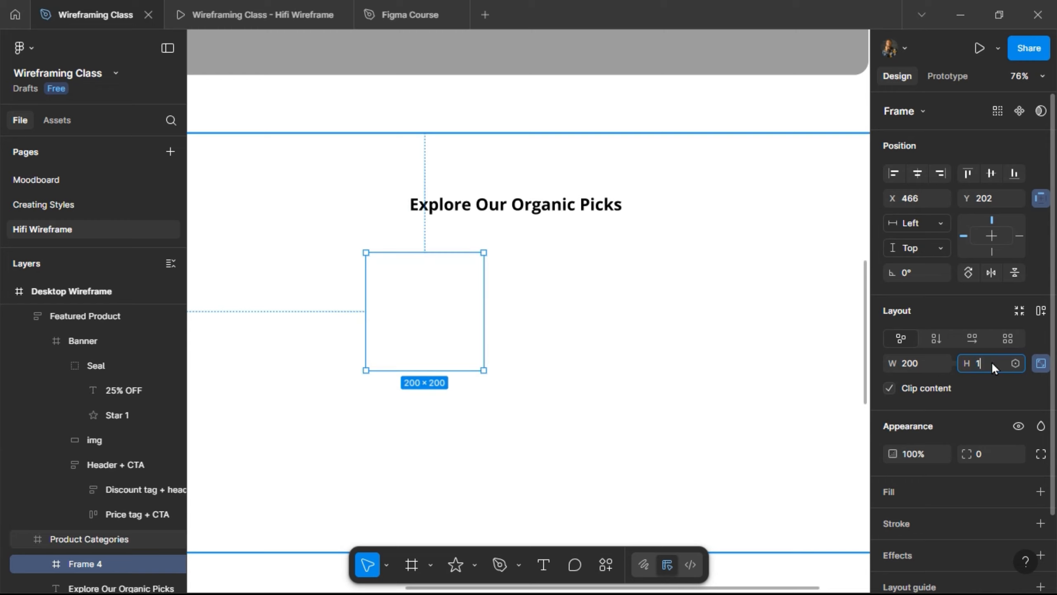
{"action": "type", "text": "160"}
{"action": "key", "text": "Return"}
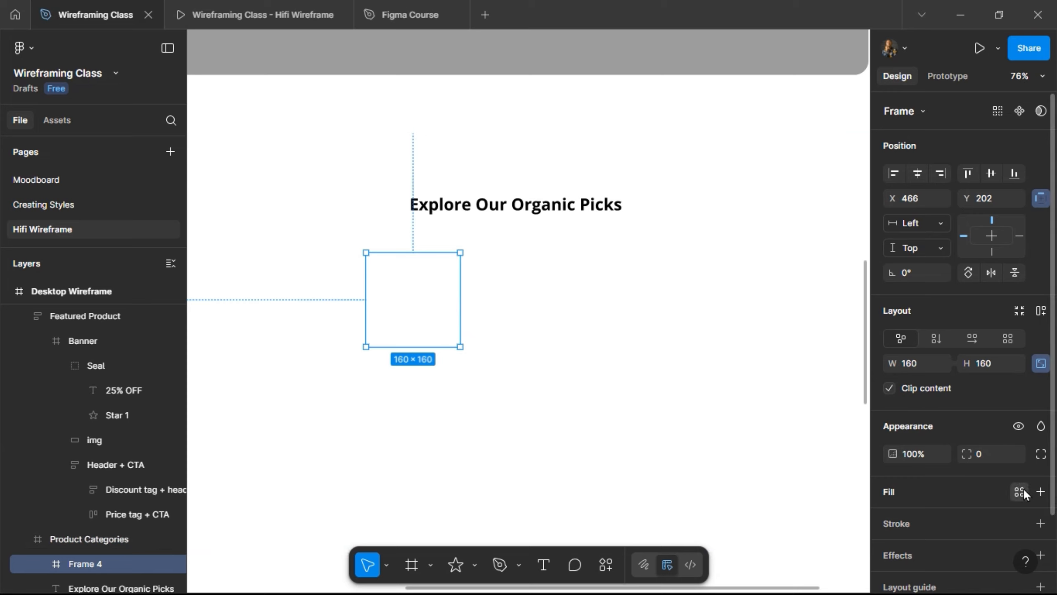
{"action": "left_click", "coordinate": [1024, 489]}
{"action": "left_click", "coordinate": [776, 414]}
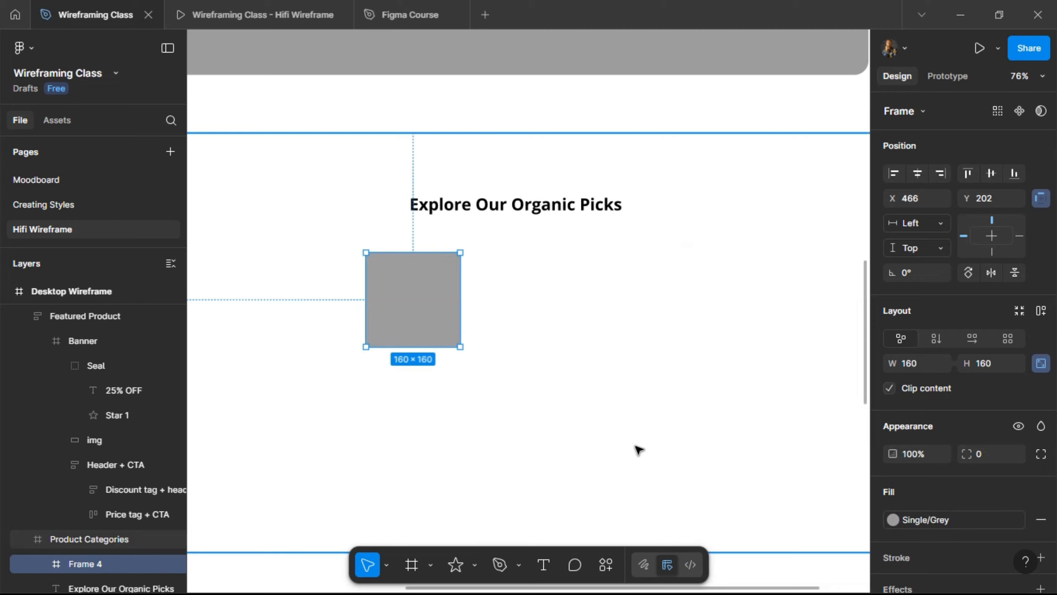
{"action": "left_click", "coordinate": [229, 15]}
{"action": "scroll", "coordinate": [239, 228], "scroll_direction": "down", "scroll_amount": 5}
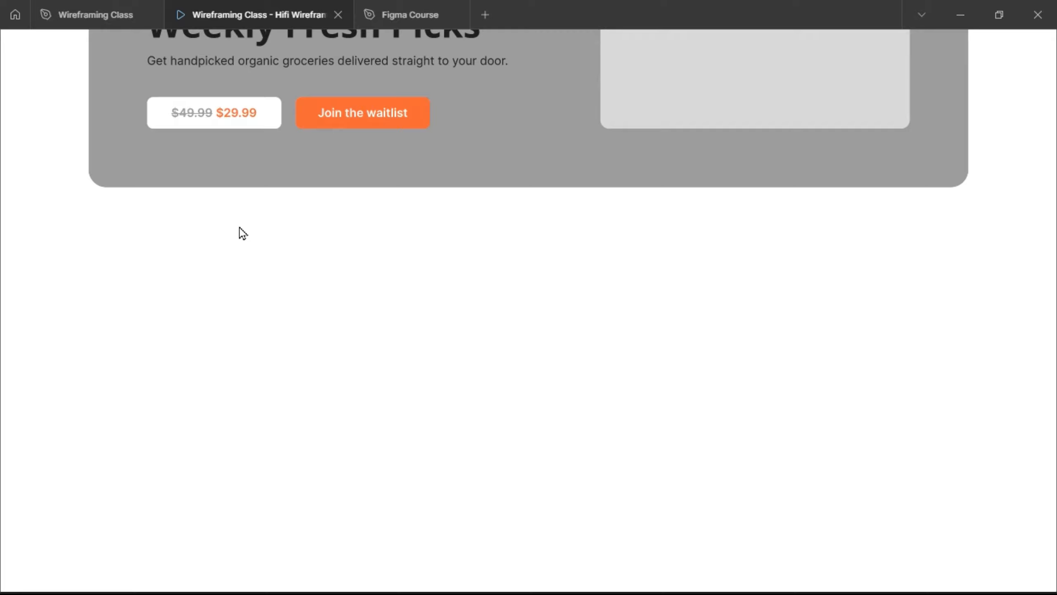
- Set the grey square frame's height to 120 for a 120×120 square, then preview it in the prototype
{"action": "scroll", "coordinate": [239, 228], "scroll_direction": "down", "scroll_amount": 6}
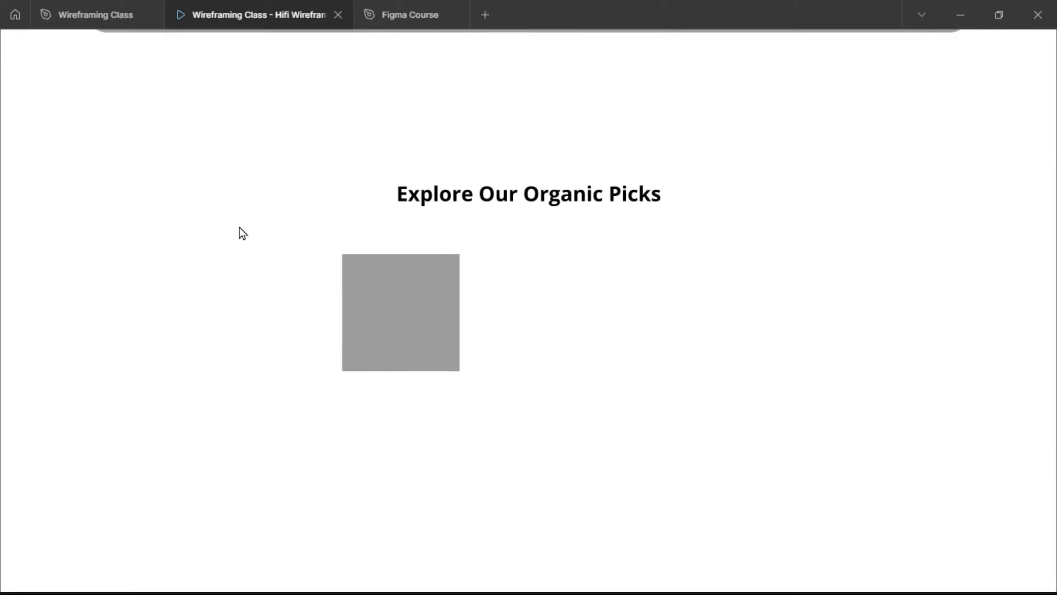
{"action": "scroll", "coordinate": [239, 227], "scroll_direction": "up", "scroll_amount": 2}
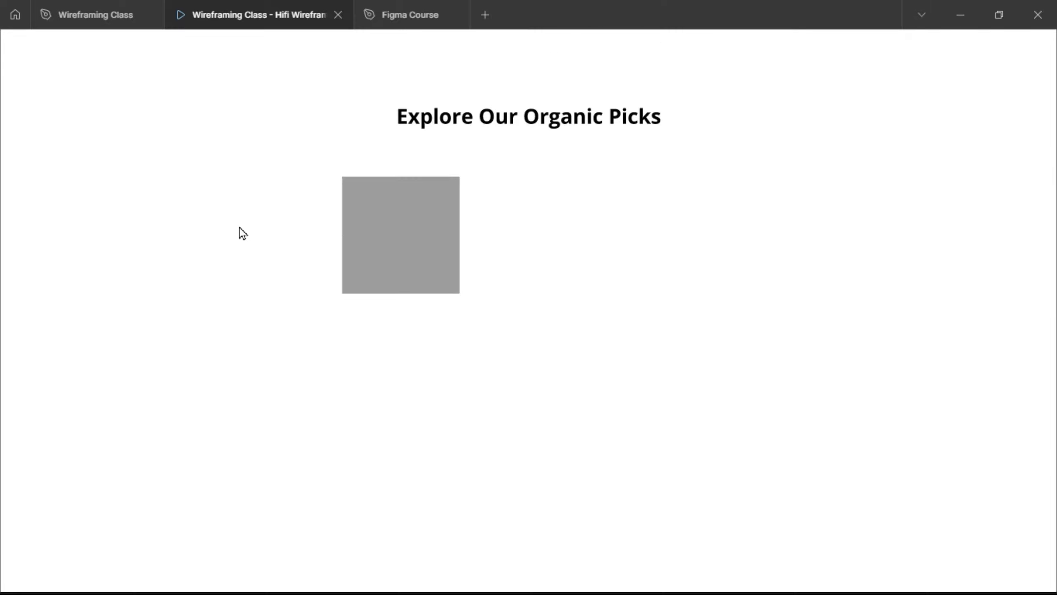
{"action": "left_click", "coordinate": [76, 12]}
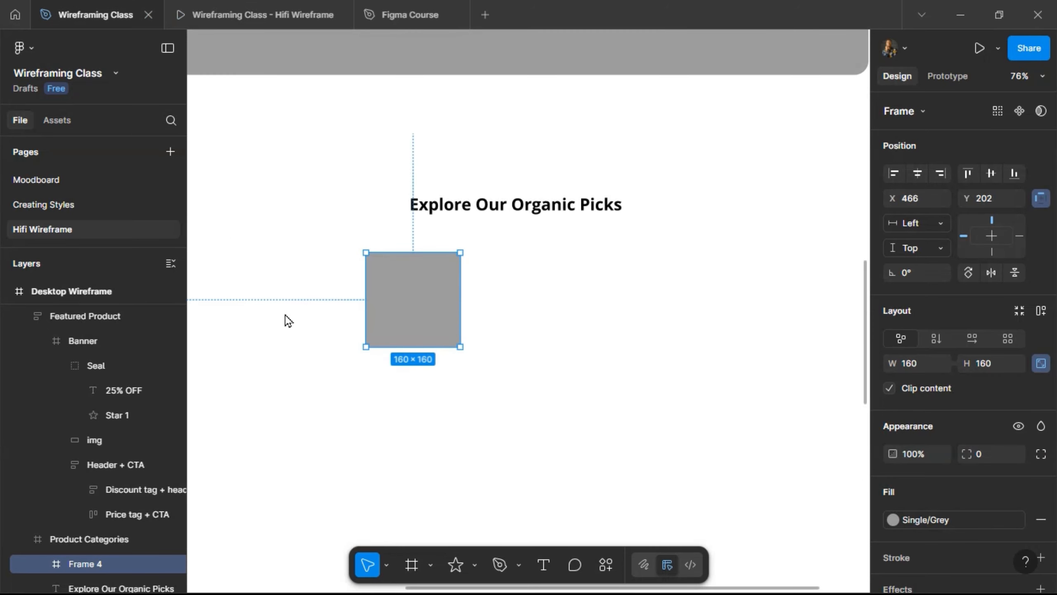
{"action": "left_click", "coordinate": [1000, 364]}
{"action": "type", "text": "120"}
{"action": "key", "text": "Return"}
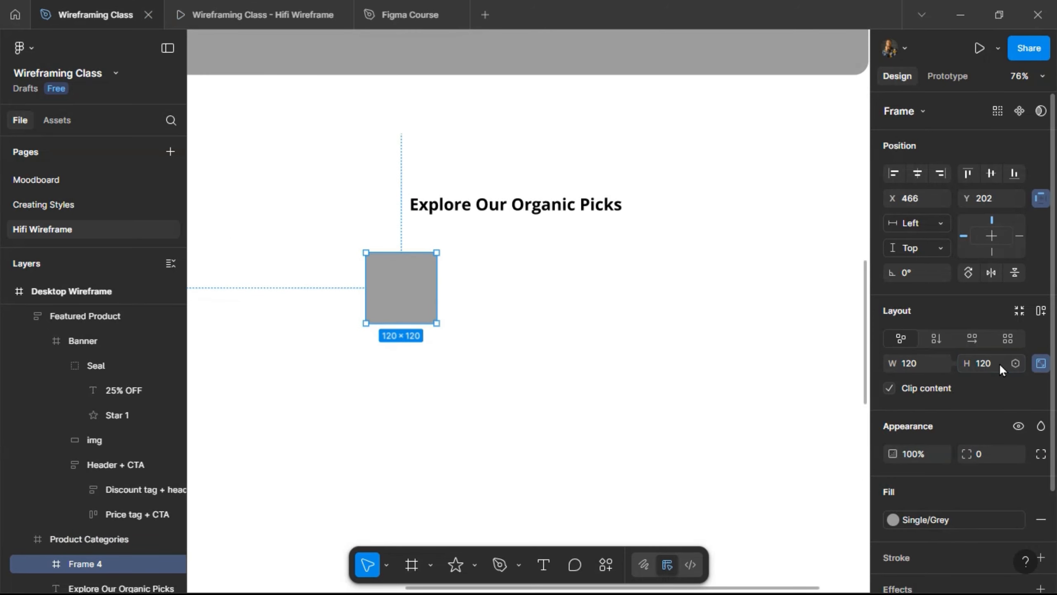
{"action": "left_click", "coordinate": [239, 6]}
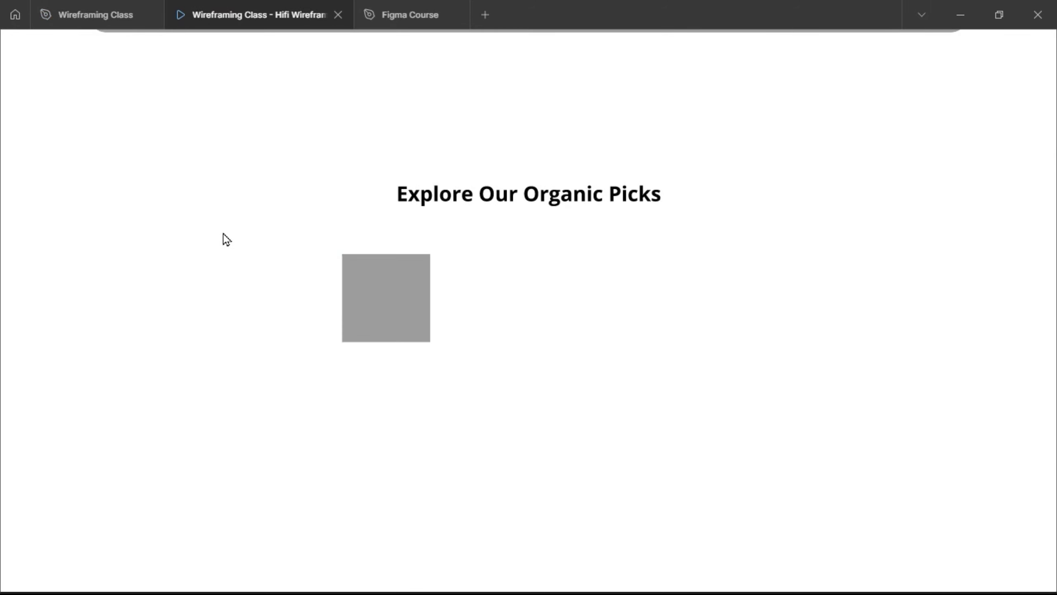
{"action": "left_click", "coordinate": [88, 16]}
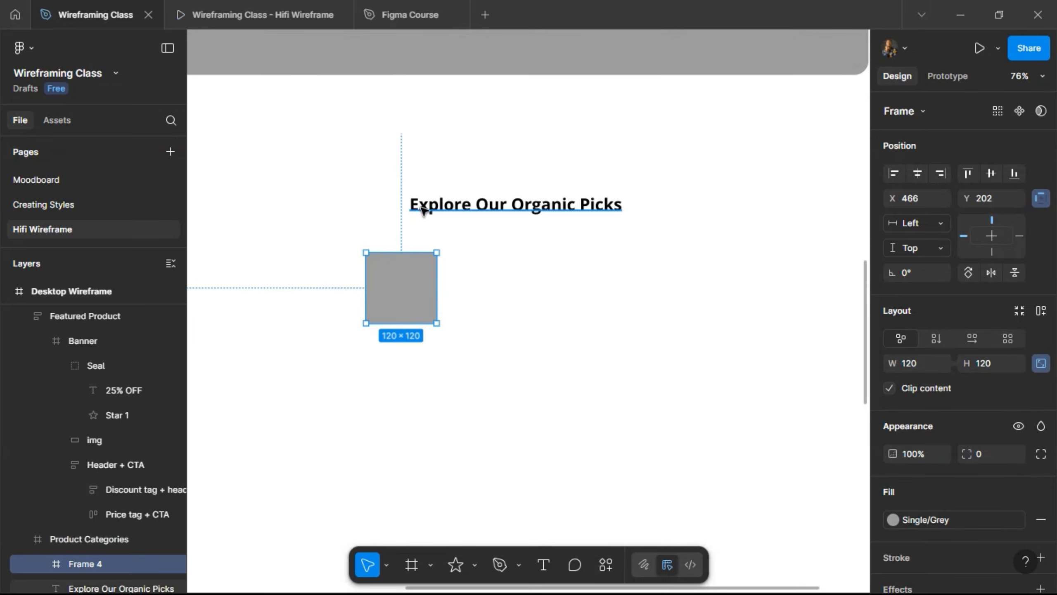
- Nudge the grey card up to Y 198, checking its distance to the heading
{"action": "key", "text": "alt"}
{"action": "key", "text": "Up"}
{"action": "key", "text": "Up"}
{"action": "key", "text": "Up"}
{"action": "key", "text": "Up"}
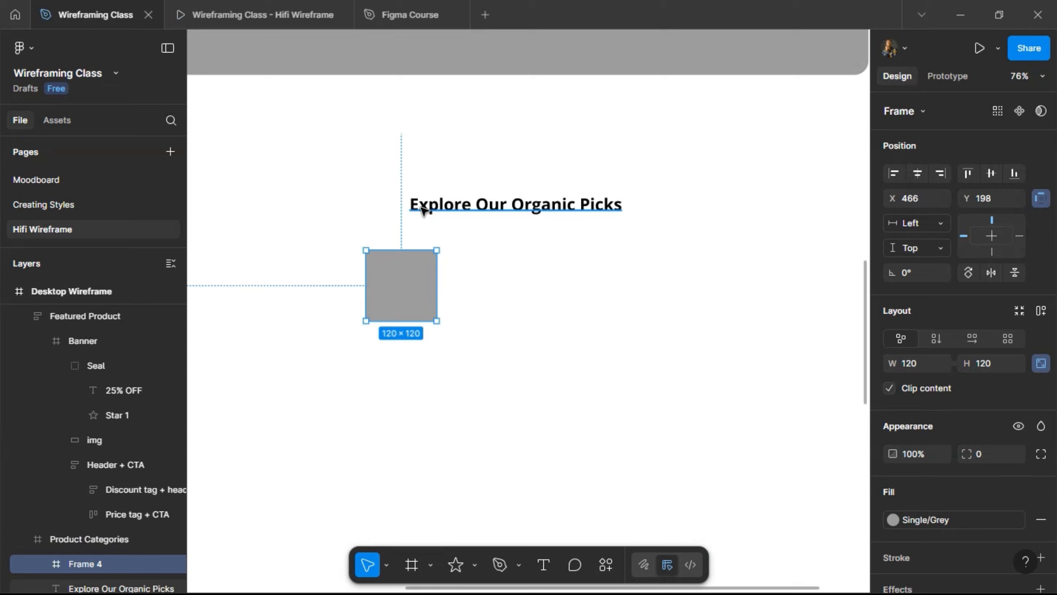
{"action": "key", "text": "alt"}
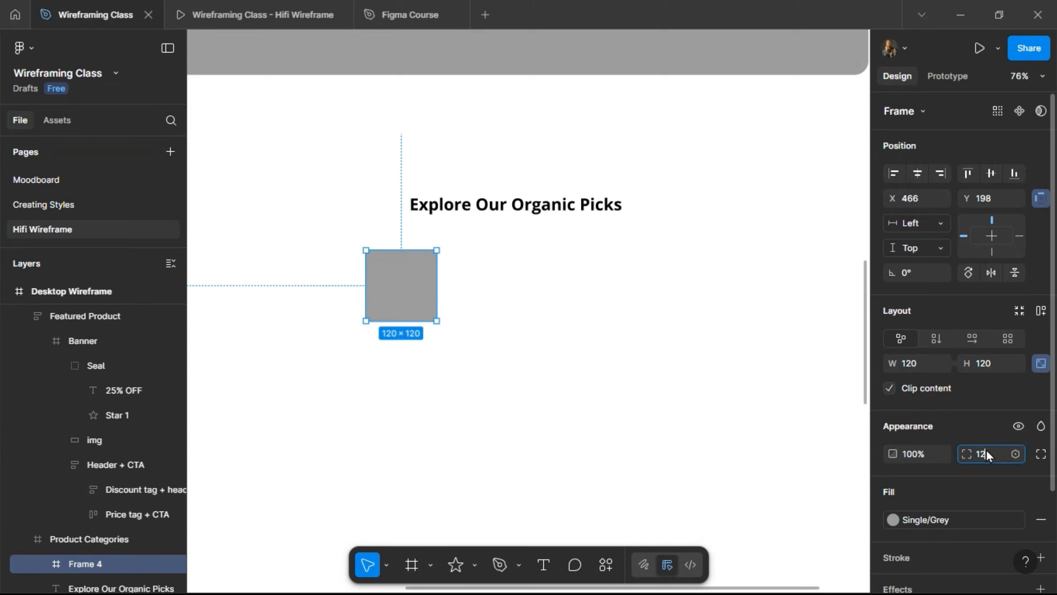
- Give the card 12 px rounded corners and preview it in the prototype
{"action": "type", "text": "12"}
{"action": "key", "text": "Return"}
{"action": "left_click", "coordinate": [231, 27]}
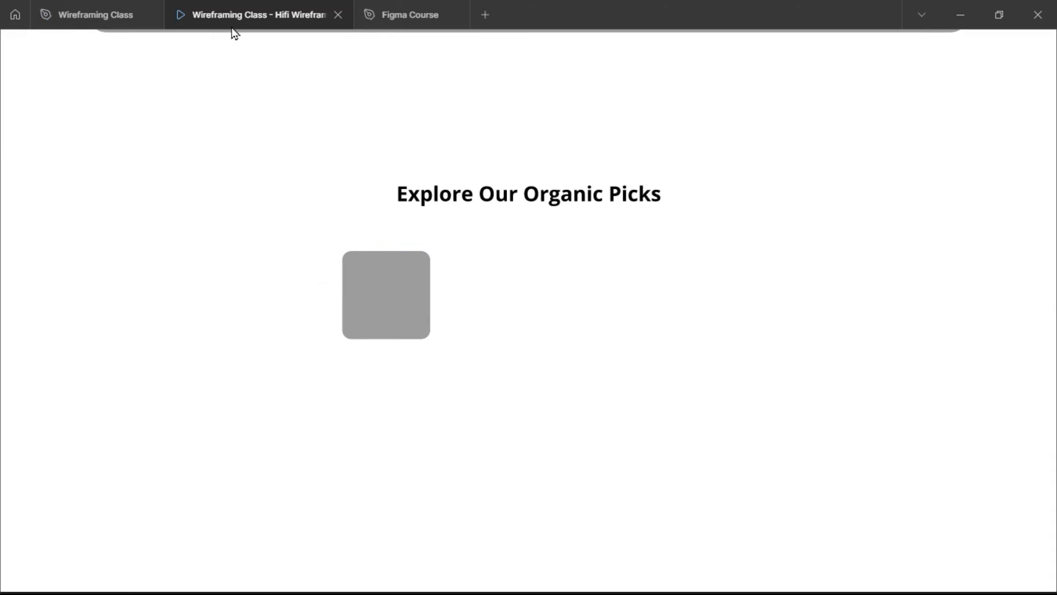
{"action": "left_click", "coordinate": [110, 9]}
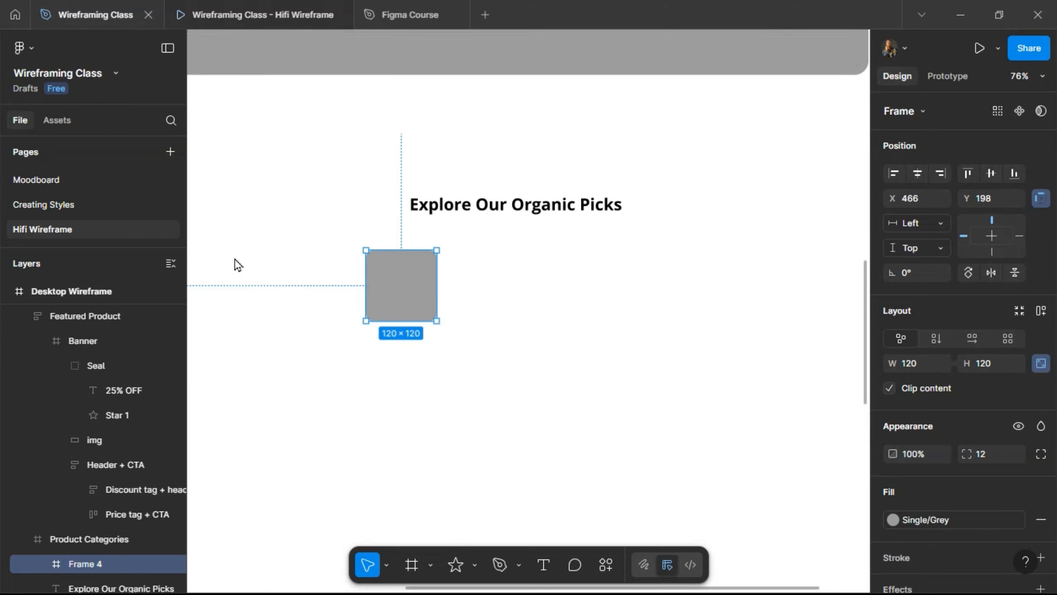
{"action": "scroll", "coordinate": [468, 289], "scroll_direction": "up", "scroll_amount": 5}
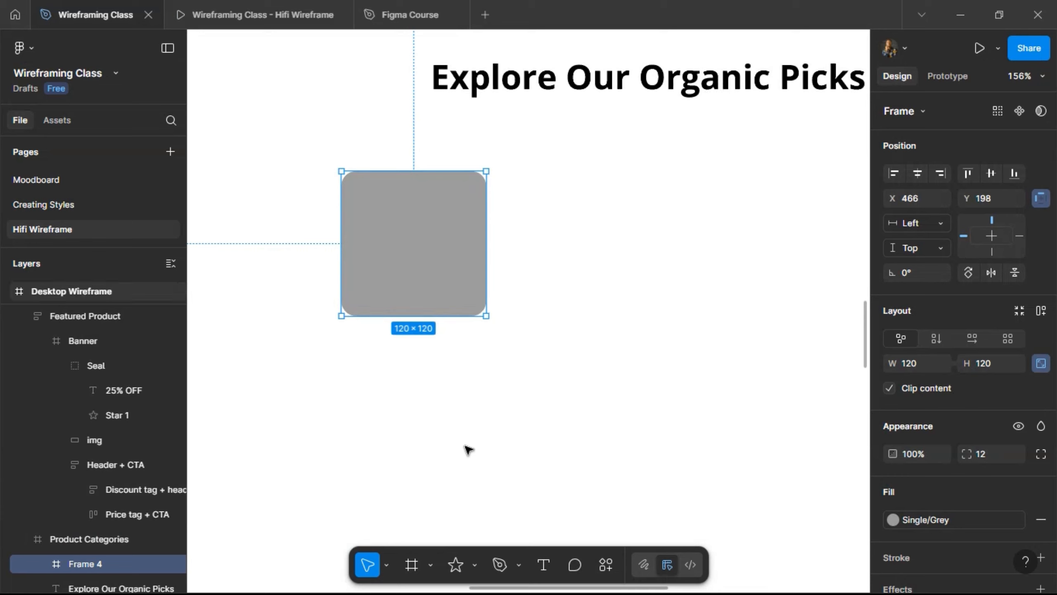
{"action": "left_click", "coordinate": [542, 573]}
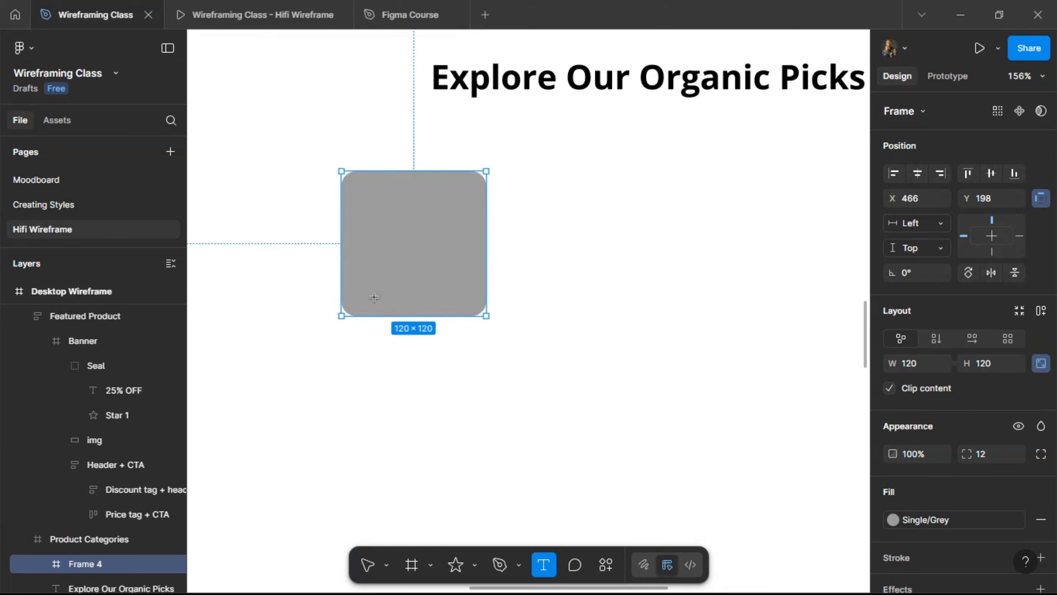
- Add a 'Fruits' text layer inside the grey card
{"action": "left_click", "coordinate": [463, 310]}
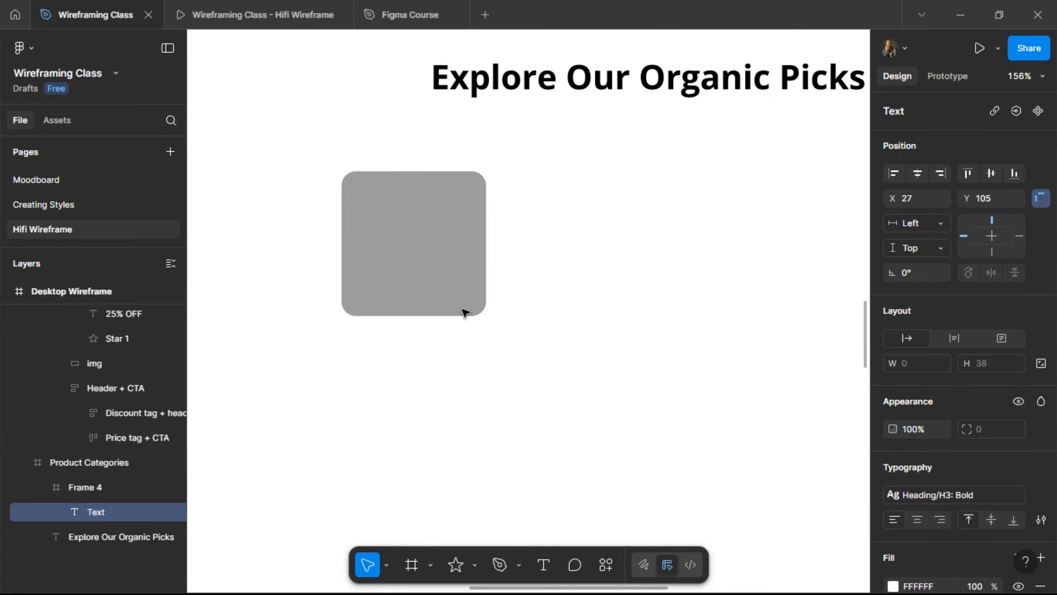
{"action": "type", "text": "Fruits"}
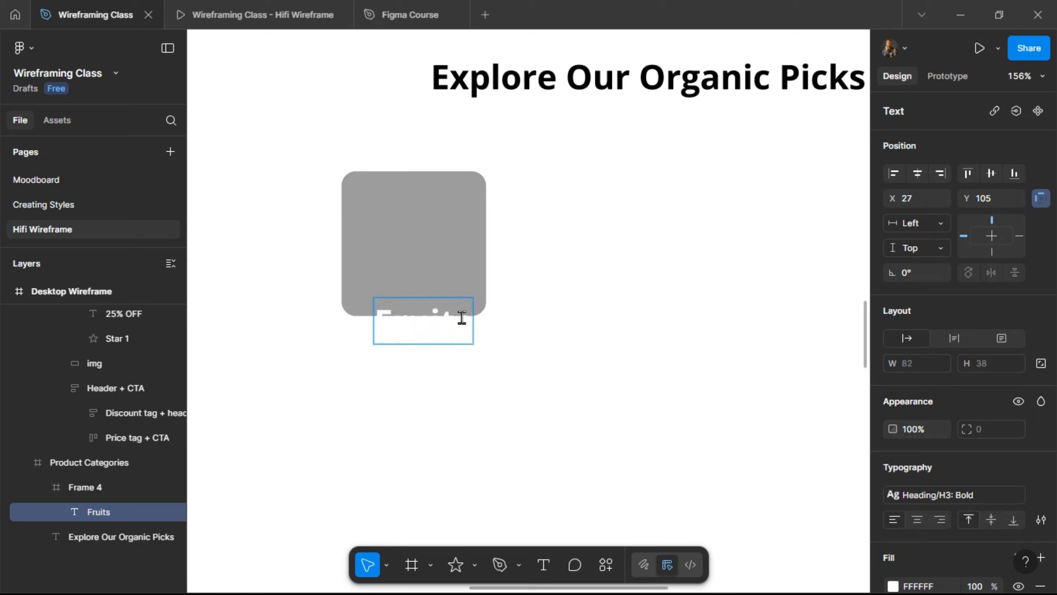
{"action": "key", "text": "Escape"}
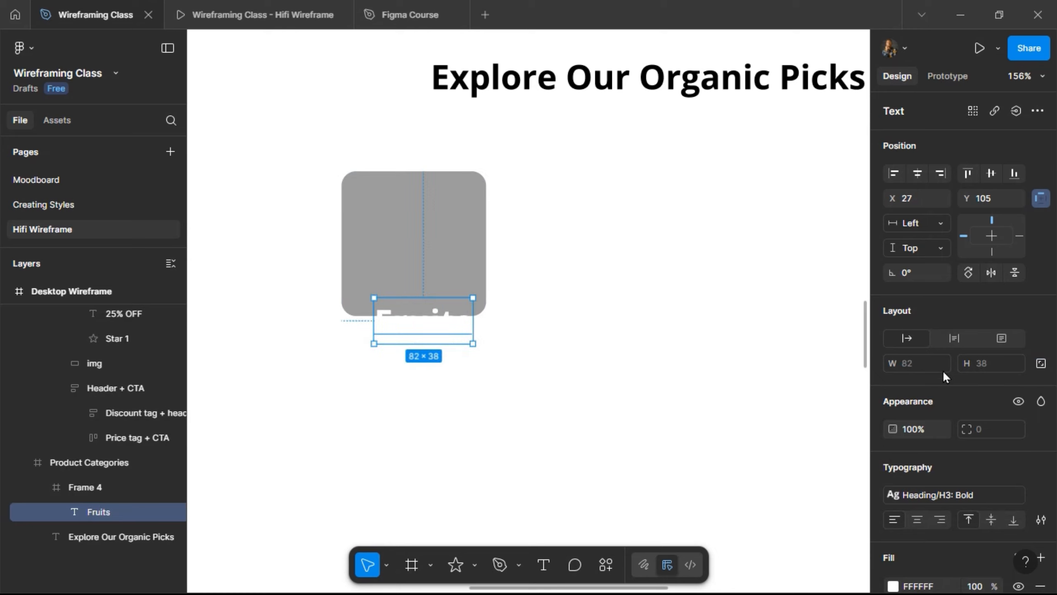
{"action": "left_click", "coordinate": [976, 502]}
{"action": "scroll", "coordinate": [800, 470], "scroll_direction": "down", "scroll_amount": 3}
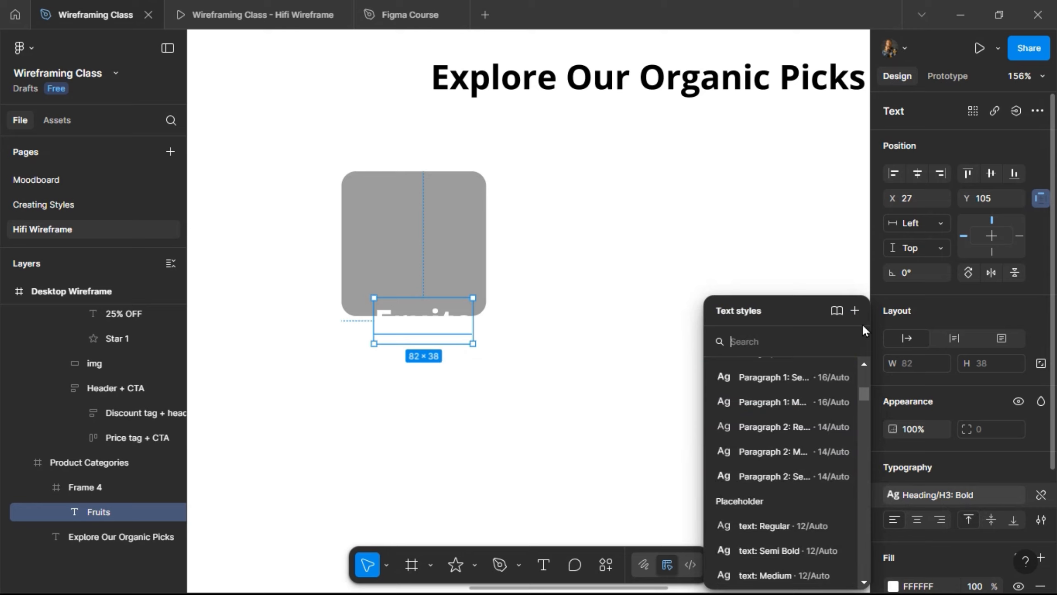
{"action": "left_click", "coordinate": [572, 344]}
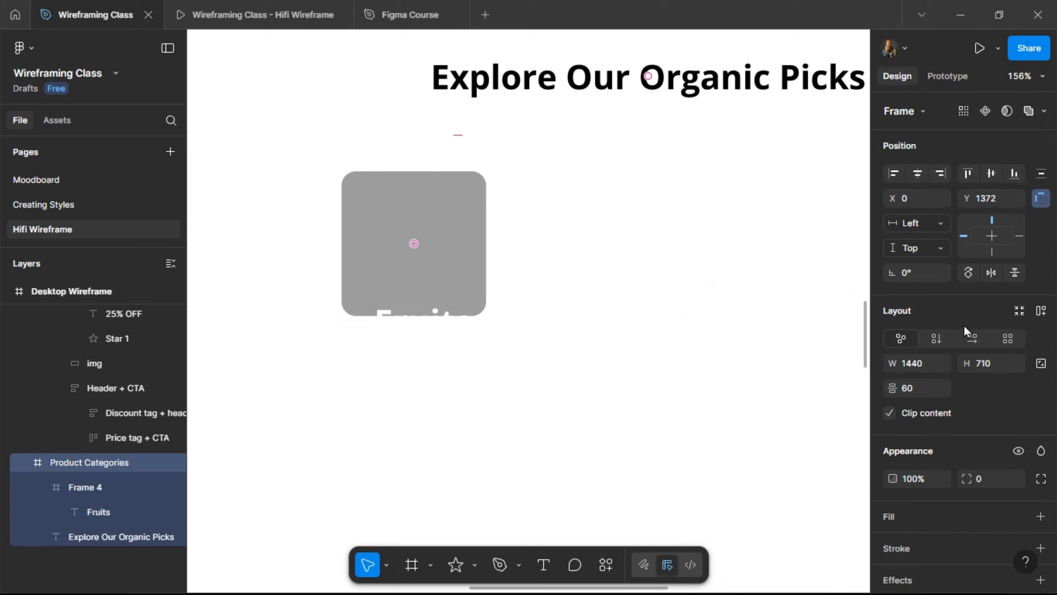
- Align the Fruits text to the card's bottom edge
{"action": "left_click", "coordinate": [1011, 174]}
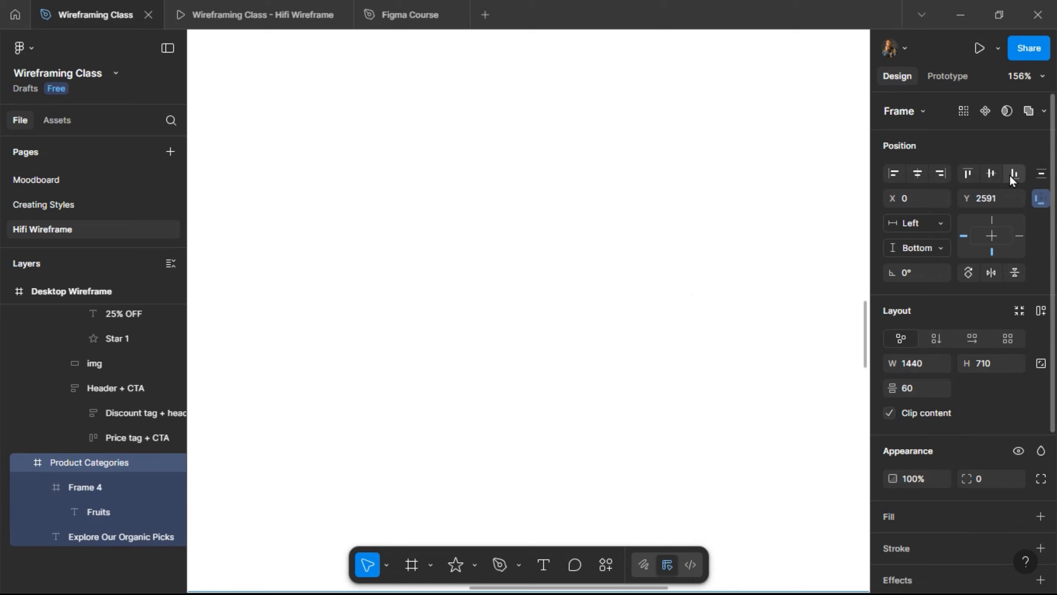
{"action": "key", "text": "ctrl+z"}
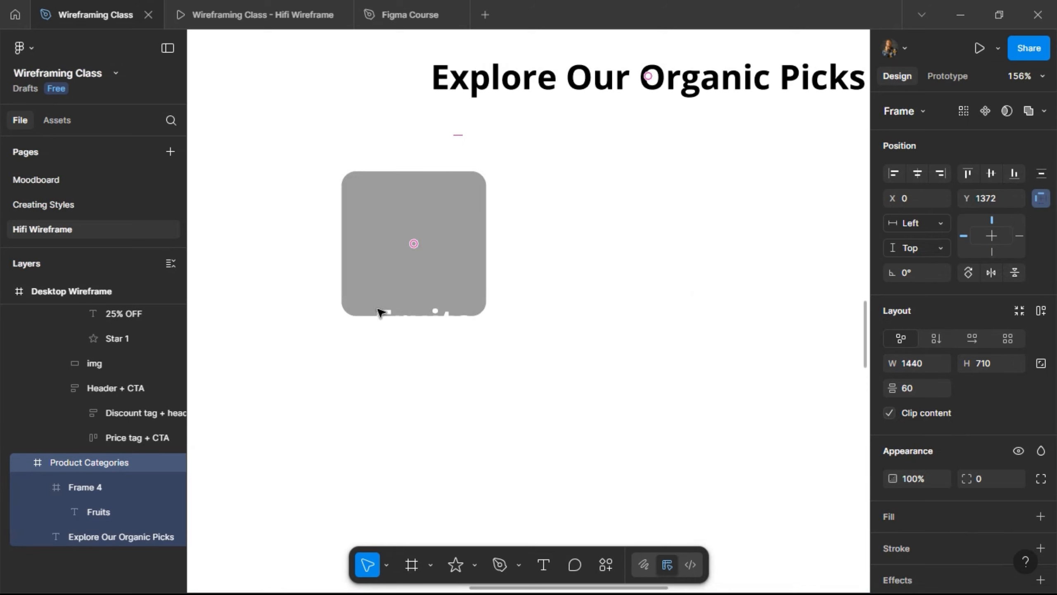
{"action": "left_click", "coordinate": [381, 312]}
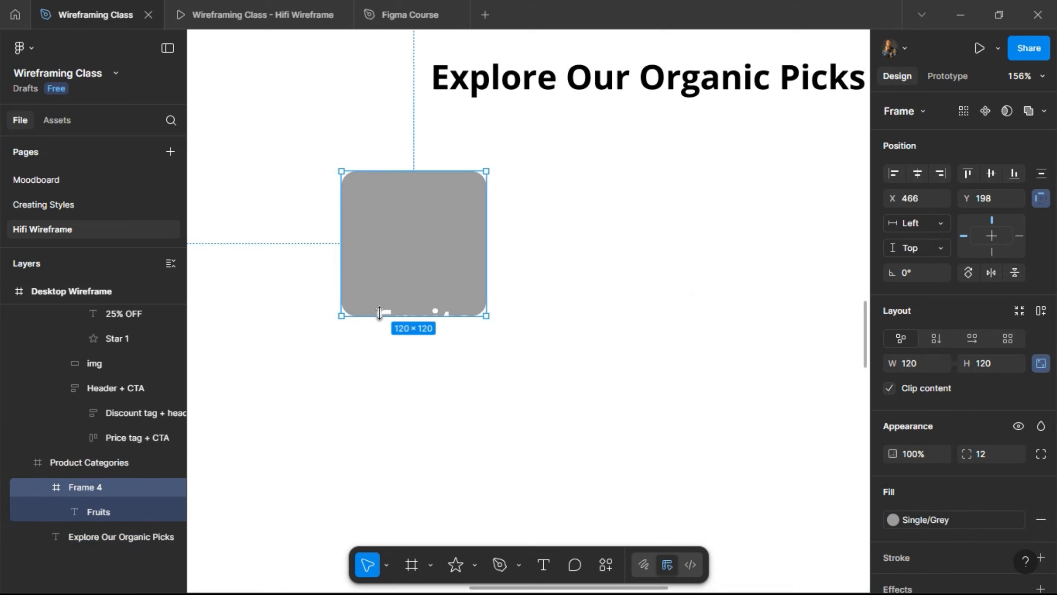
{"action": "left_click", "coordinate": [387, 311]}
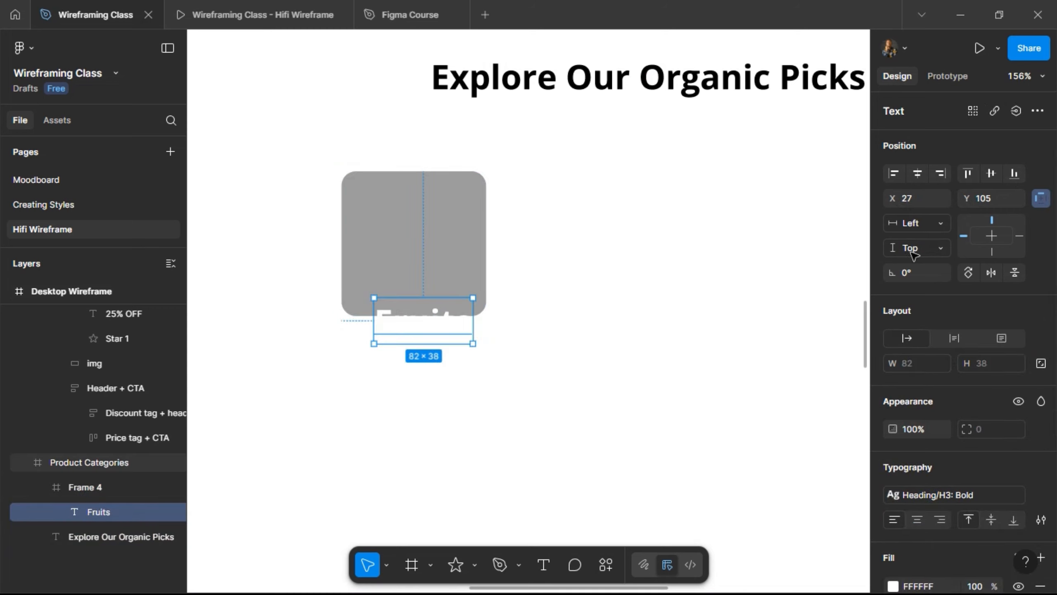
{"action": "left_click", "coordinate": [1014, 174]}
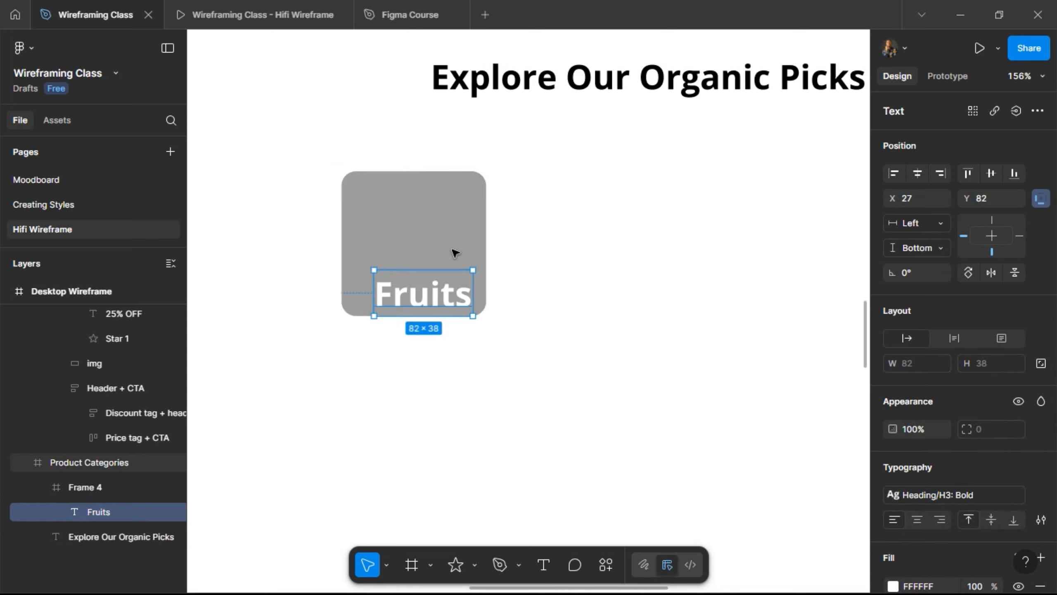
- Apply the text: Semi Bold style to the Fruits label and preview it
{"action": "left_click", "coordinate": [921, 492]}
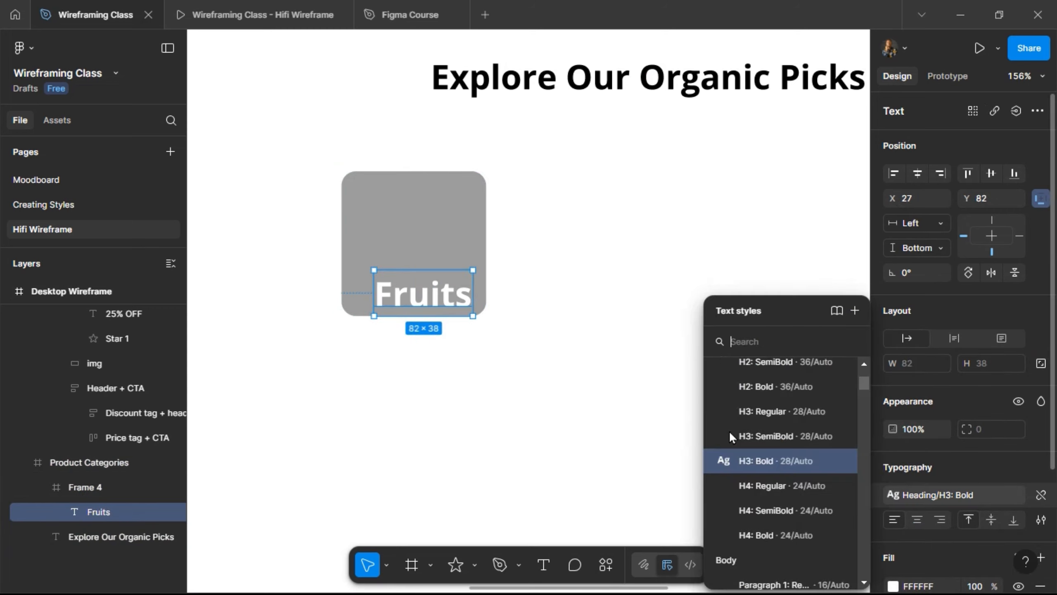
{"action": "scroll", "coordinate": [731, 437], "scroll_direction": "down", "scroll_amount": 5}
{"action": "scroll", "coordinate": [730, 434], "scroll_direction": "down", "scroll_amount": 1}
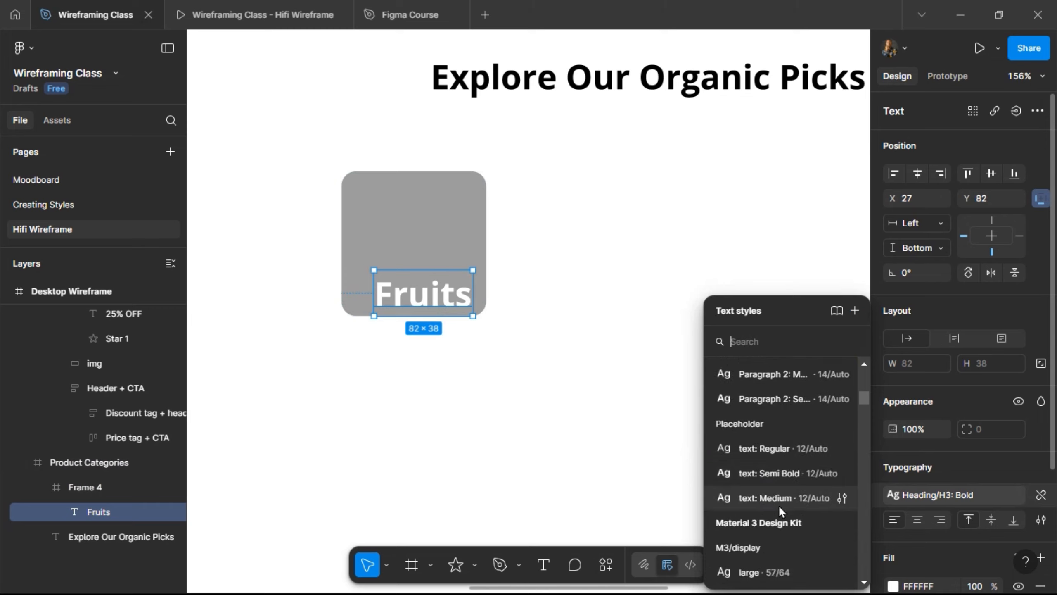
{"action": "scroll", "coordinate": [769, 478], "scroll_direction": "up", "scroll_amount": 3}
{"action": "scroll", "coordinate": [769, 479], "scroll_direction": "down", "scroll_amount": 3}
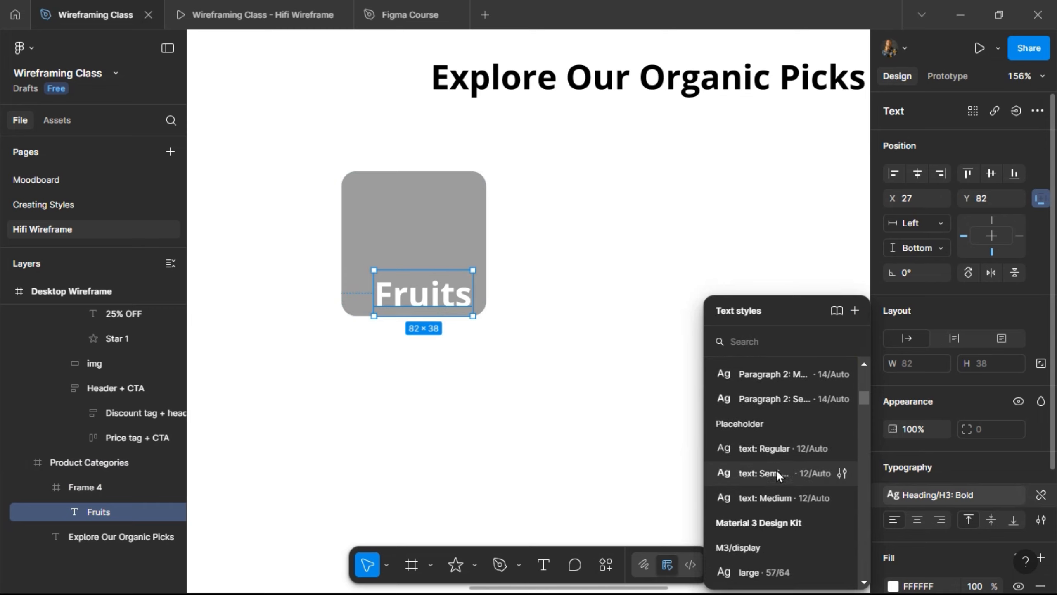
{"action": "left_click", "coordinate": [775, 472]}
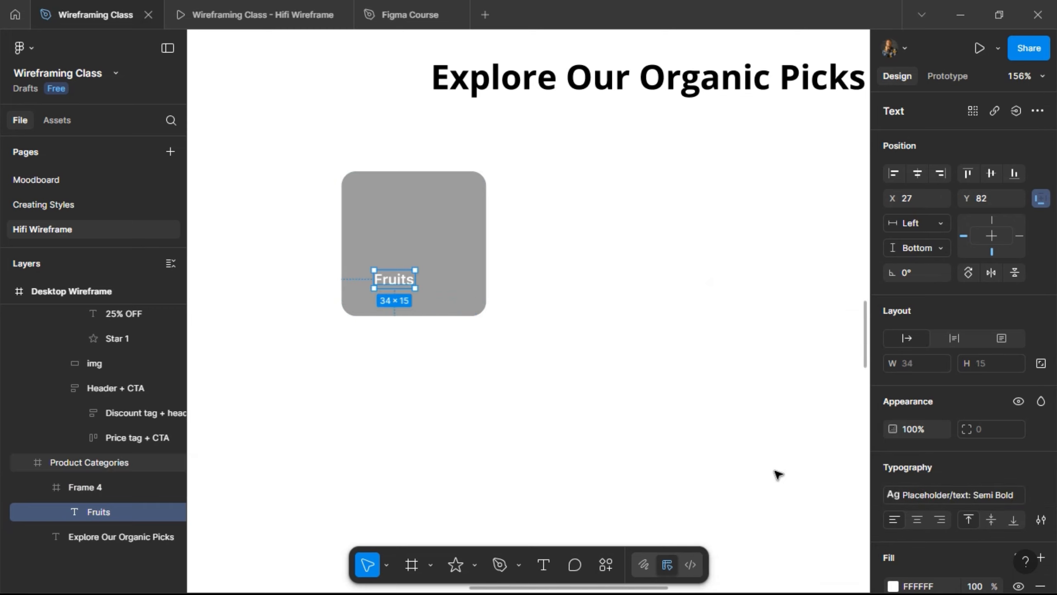
{"action": "left_click", "coordinate": [256, 14]}
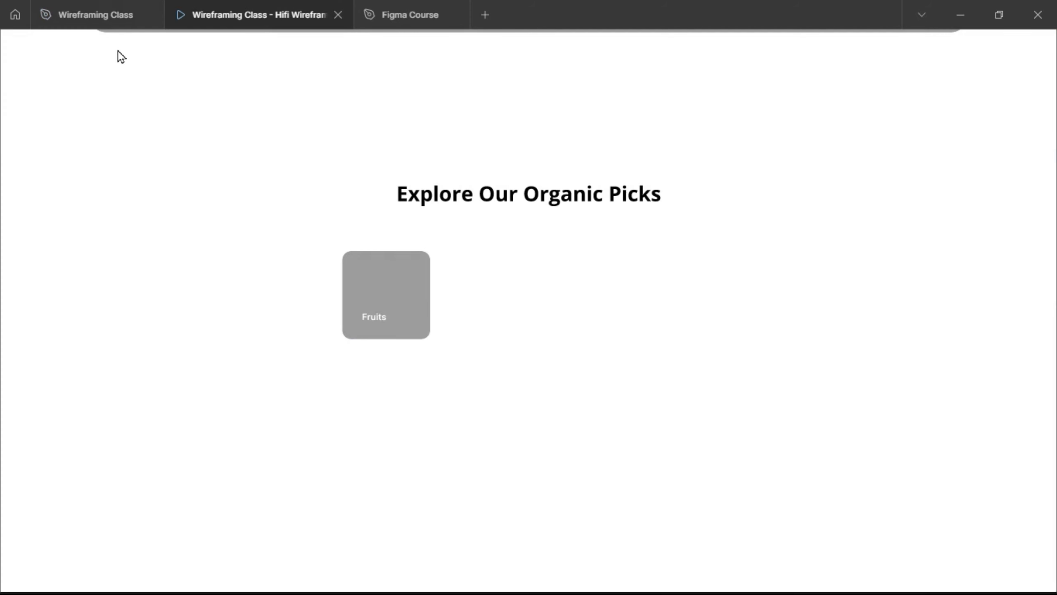
{"action": "left_click", "coordinate": [62, 15]}
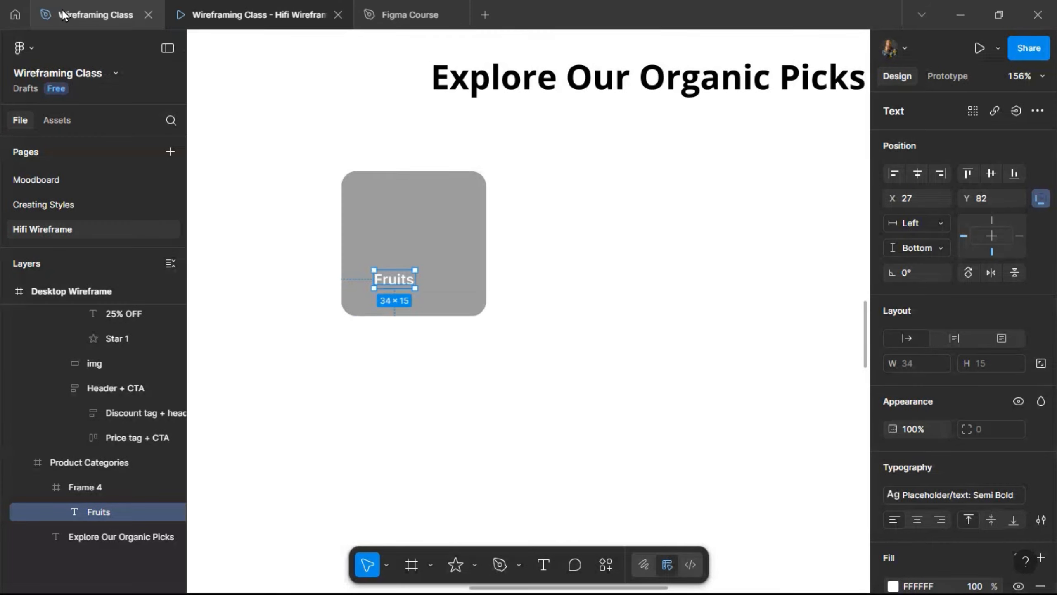
- Try Paragraph 2: Semi Bold, then settle on Paragraph 1: Semi Bold for the label
{"action": "left_click", "coordinate": [947, 495]}
{"action": "left_click", "coordinate": [783, 377]}
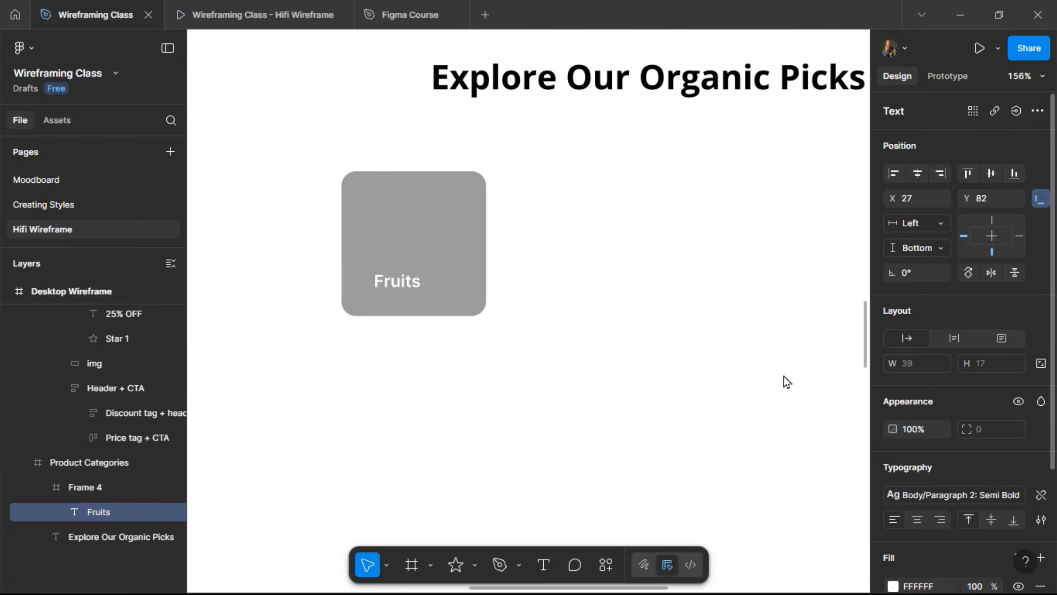
{"action": "left_click", "coordinate": [226, 16]}
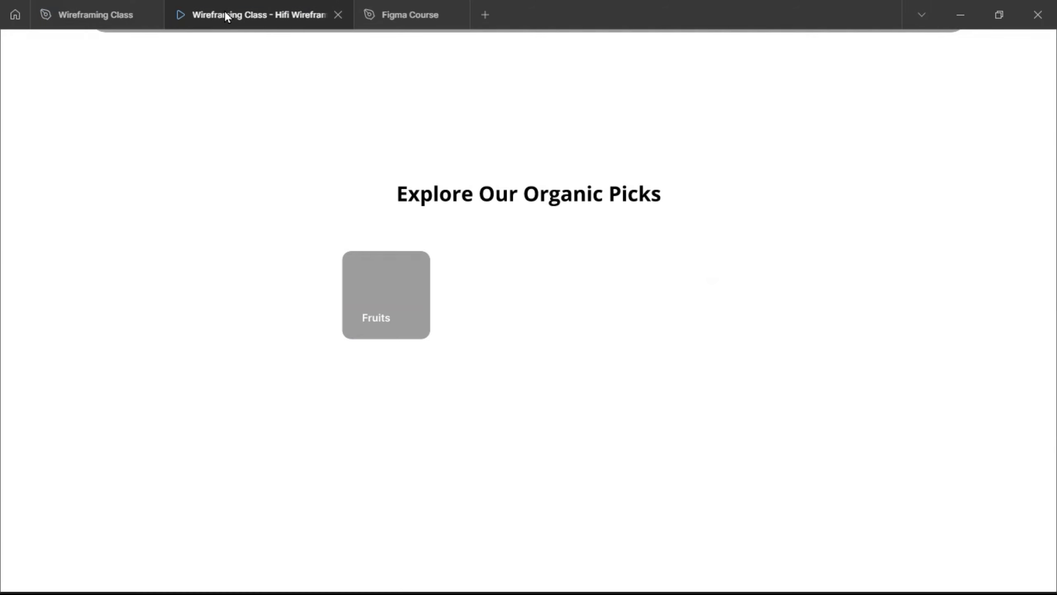
{"action": "left_click", "coordinate": [89, 14]}
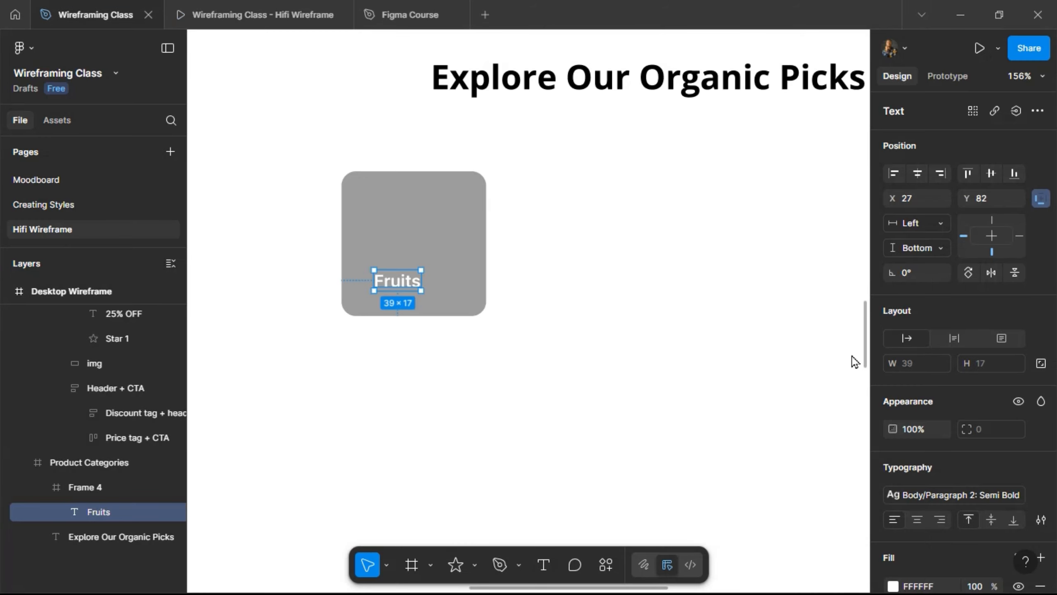
{"action": "left_click", "coordinate": [928, 495]}
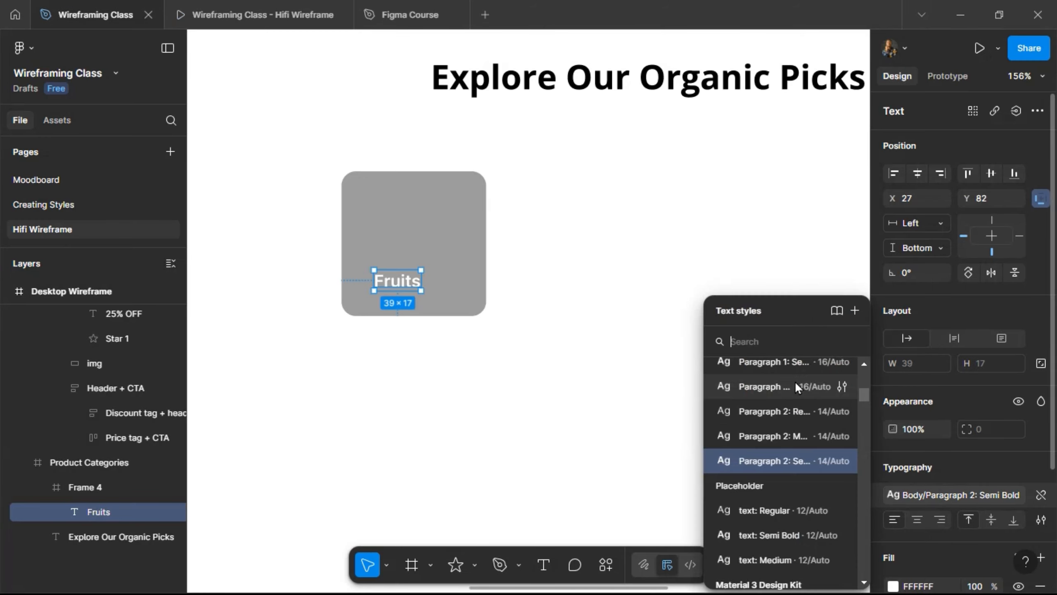
{"action": "left_click", "coordinate": [791, 363]}
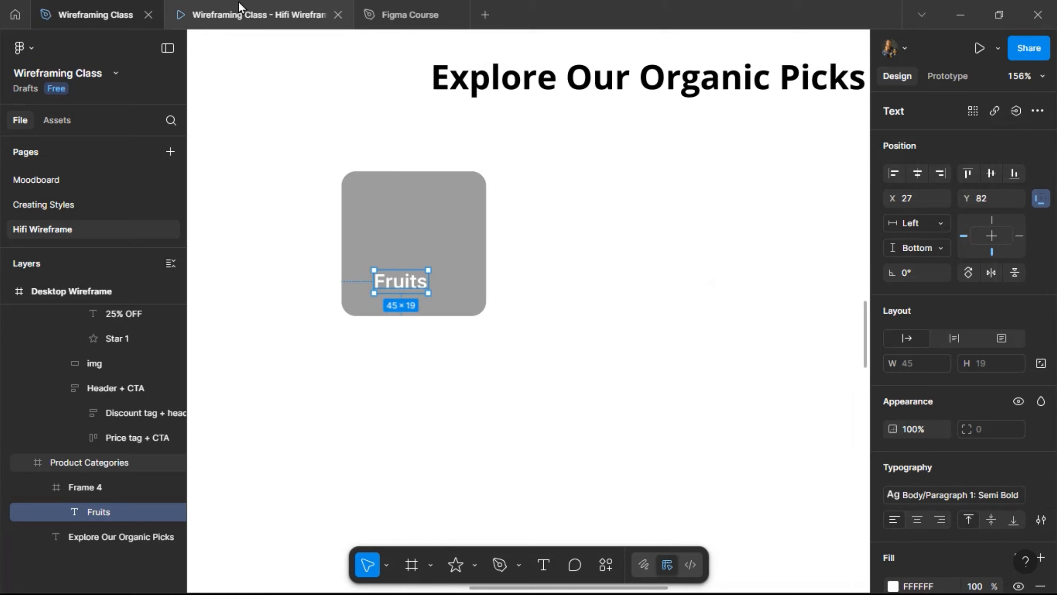
{"action": "left_click", "coordinate": [246, 14]}
{"action": "left_click", "coordinate": [98, 15]}
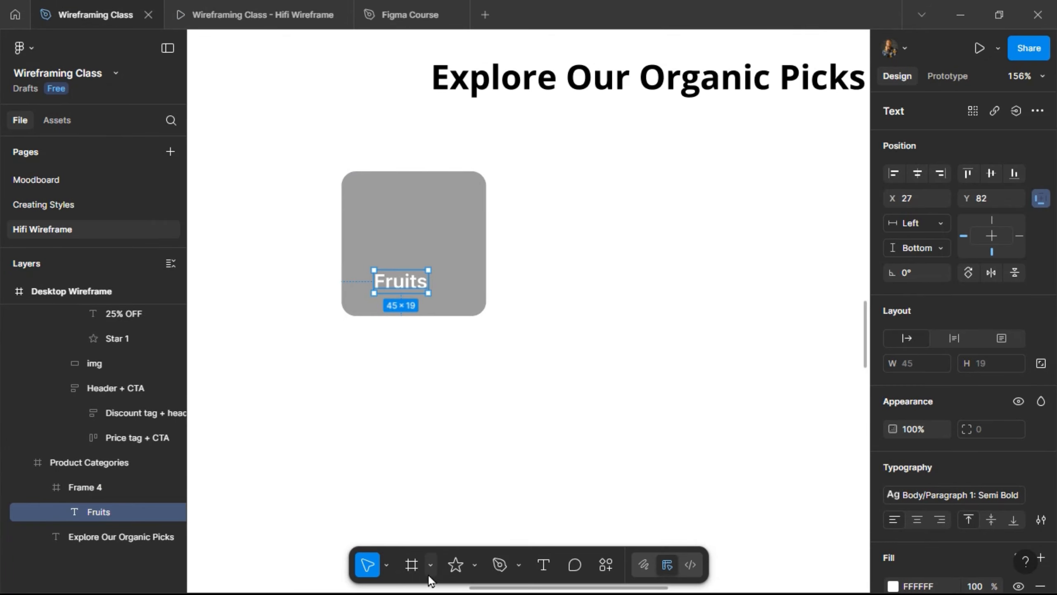
- Draw a small rectangle inside the card above the Fruits label
{"action": "left_click", "coordinate": [474, 565]}
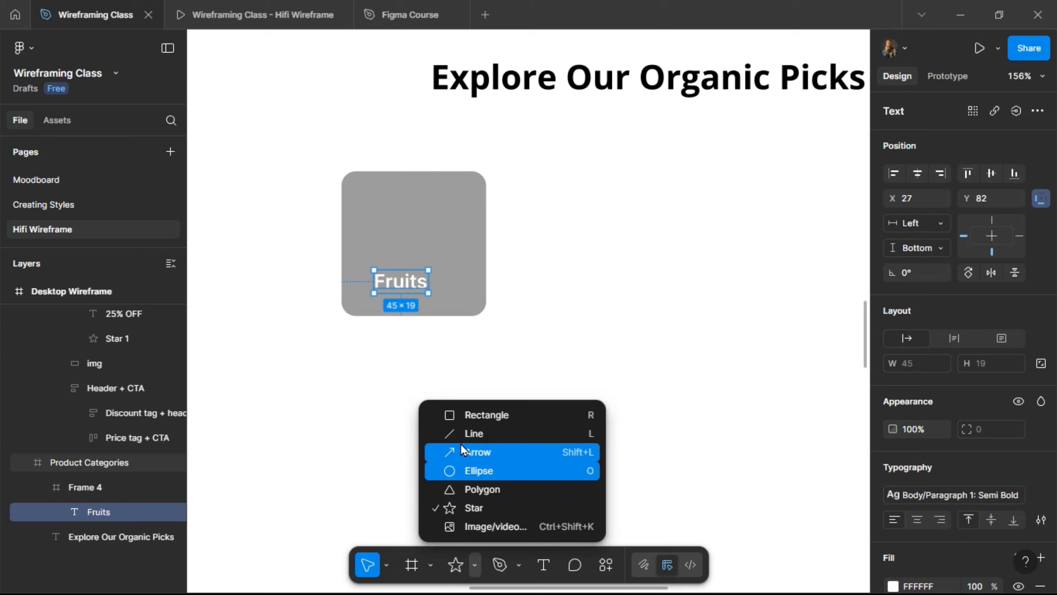
{"action": "left_click", "coordinate": [454, 415]}
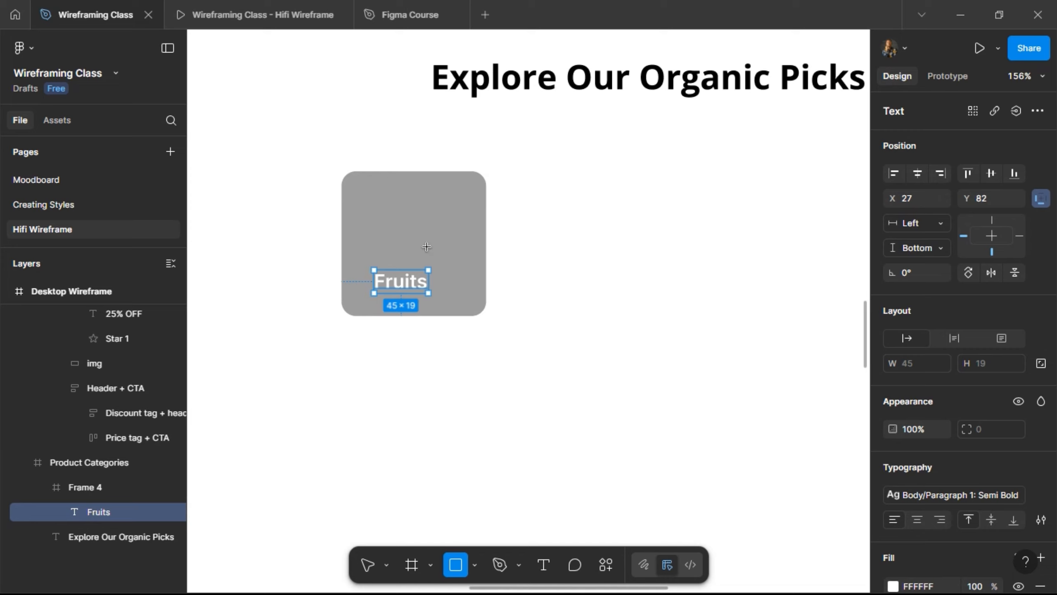
{"action": "left_click_drag", "start_coordinate": [386, 212], "coordinate": [428, 246]}
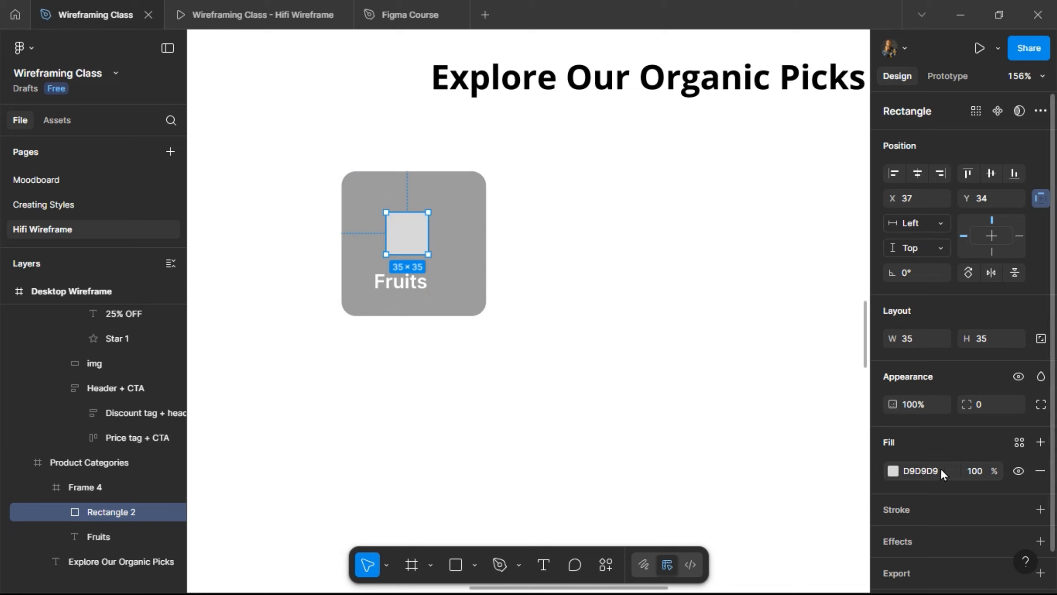
- With proportions locked, resize the placeholder through 120, 80 and 40 to 60×60
{"action": "left_click", "coordinate": [1041, 338]}
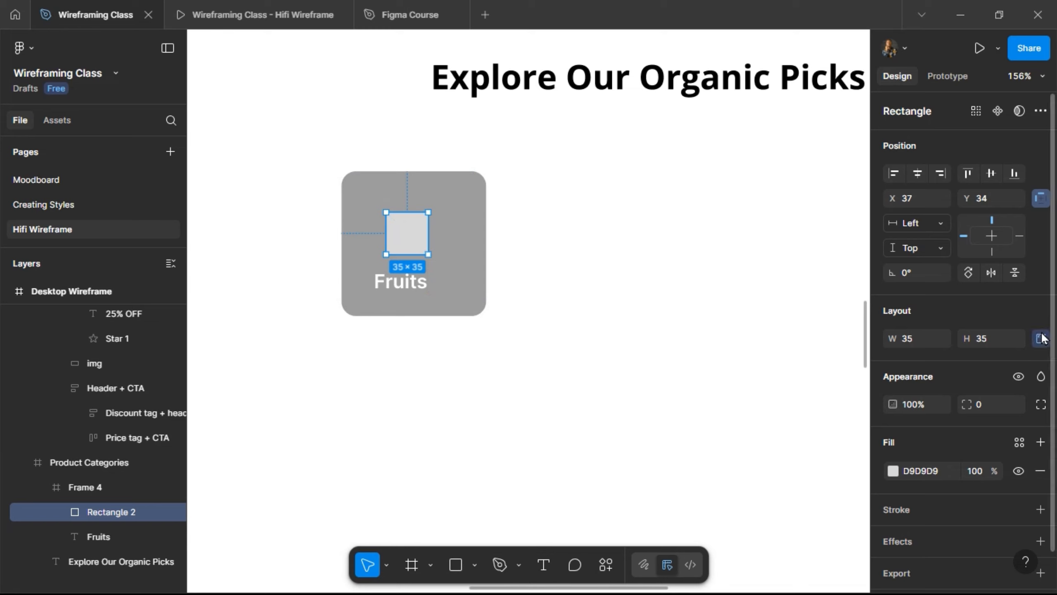
{"action": "left_click", "coordinate": [994, 344]}
{"action": "type", "text": "120"}
{"action": "key", "text": "Return"}
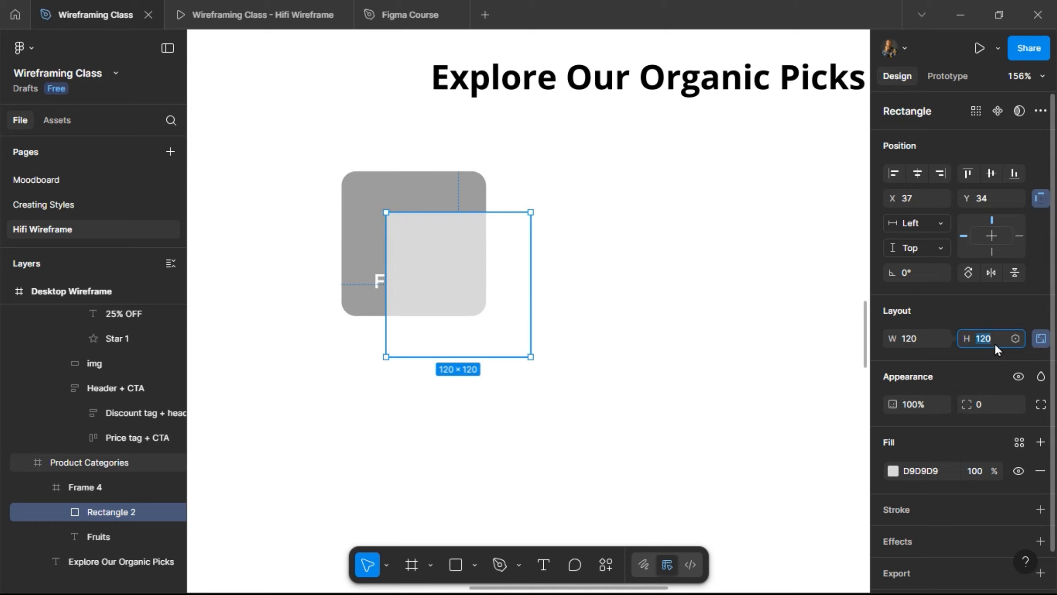
{"action": "type", "text": "80"}
{"action": "key", "text": "Return"}
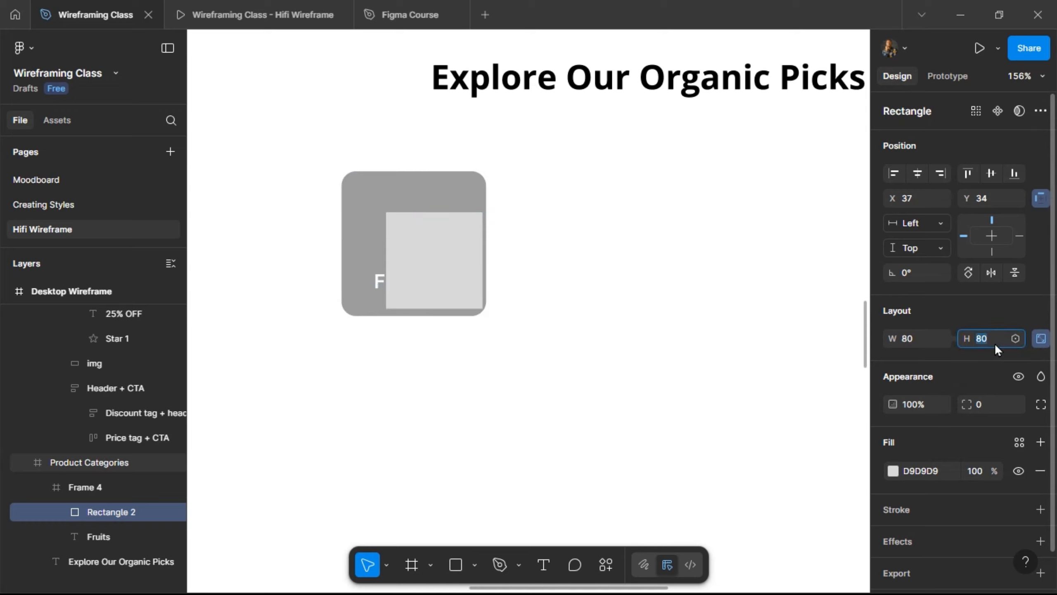
{"action": "type", "text": "40"}
{"action": "key", "text": "Return"}
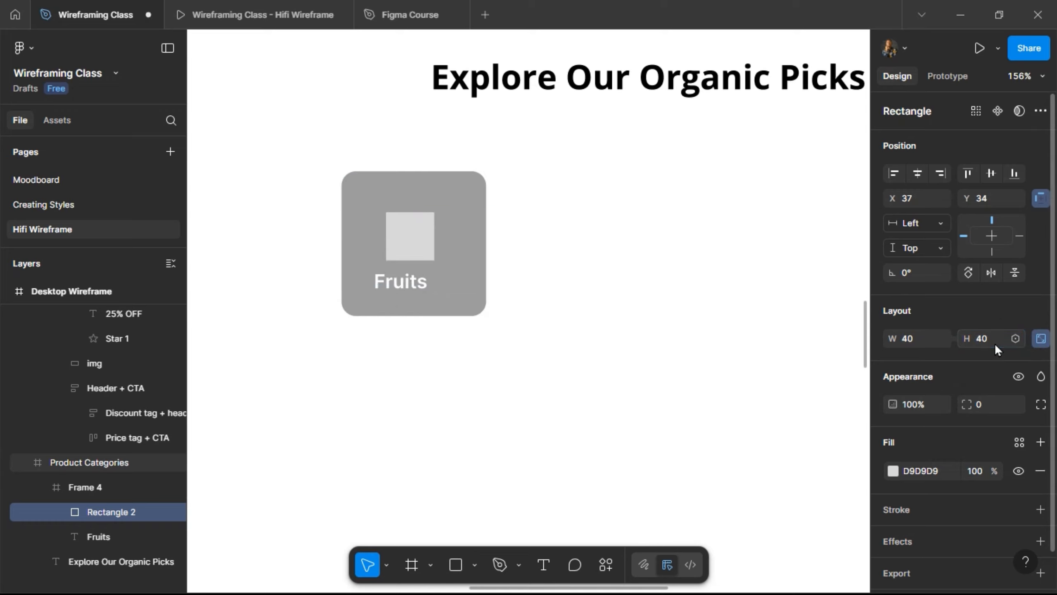
{"action": "type", "text": "60"}
{"action": "key", "text": "Return"}
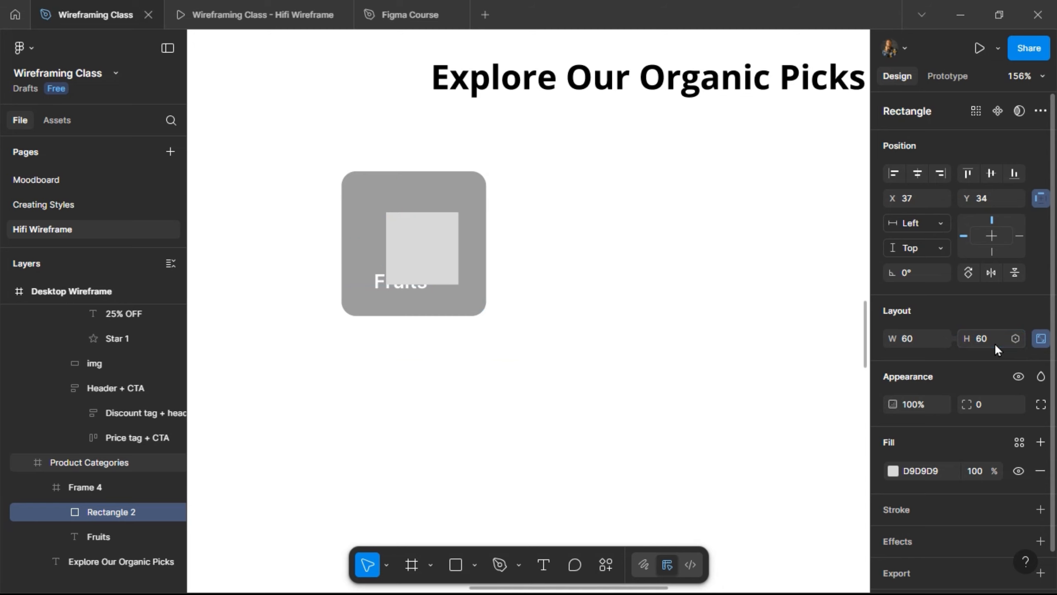
- Preview the card, then move the placeholder up and left within it
{"action": "left_click", "coordinate": [255, 12]}
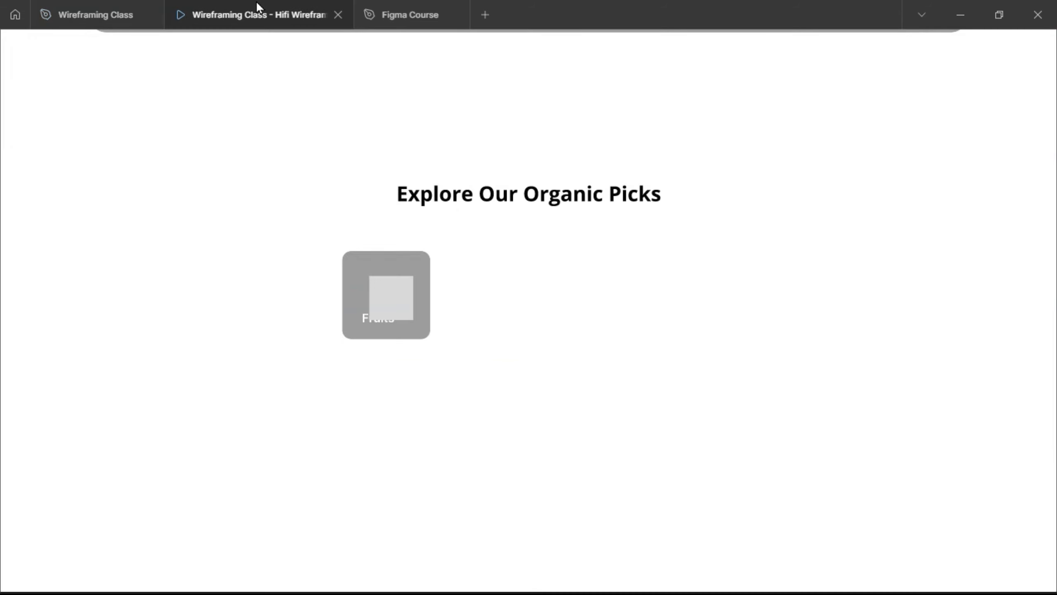
{"action": "left_click", "coordinate": [84, 13]}
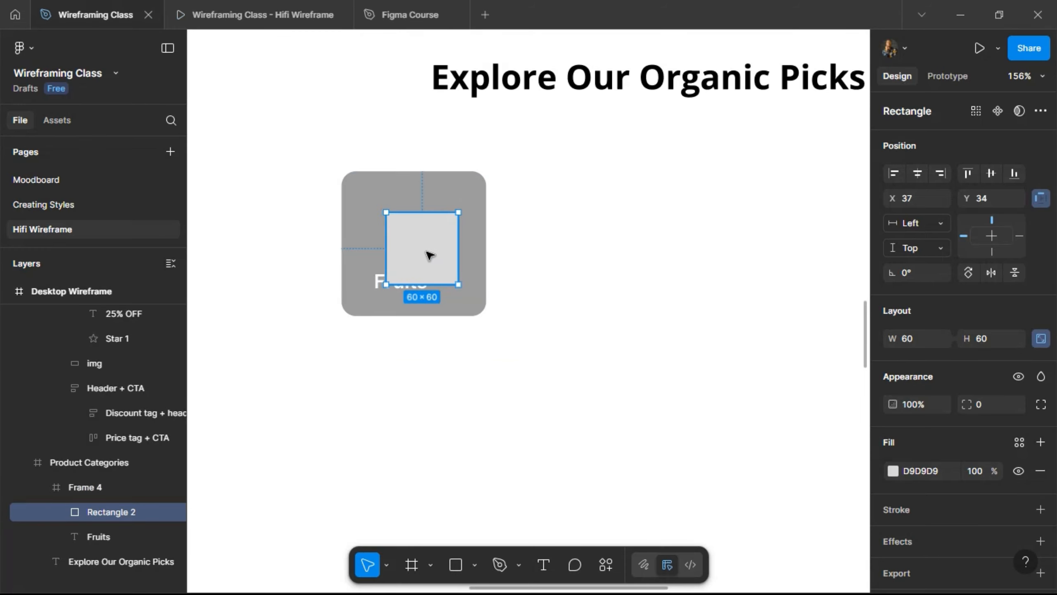
{"action": "left_click_drag", "start_coordinate": [427, 251], "coordinate": [423, 233]}
- Add auto layout to the Fruits card with height 120 and 12 vertical padding
{"action": "left_click", "coordinate": [472, 220]}
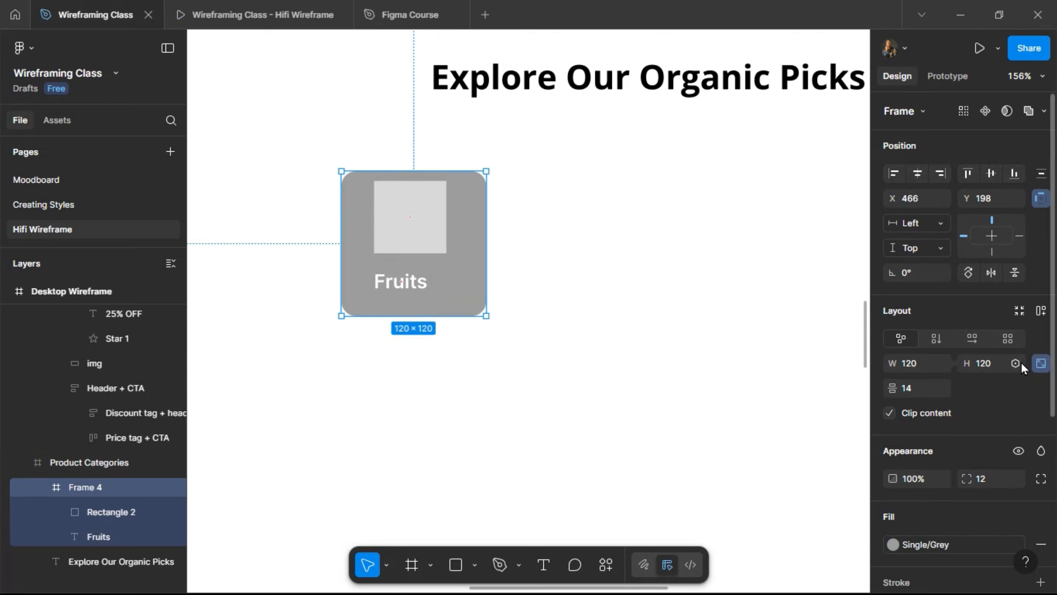
{"action": "left_click", "coordinate": [1042, 311]}
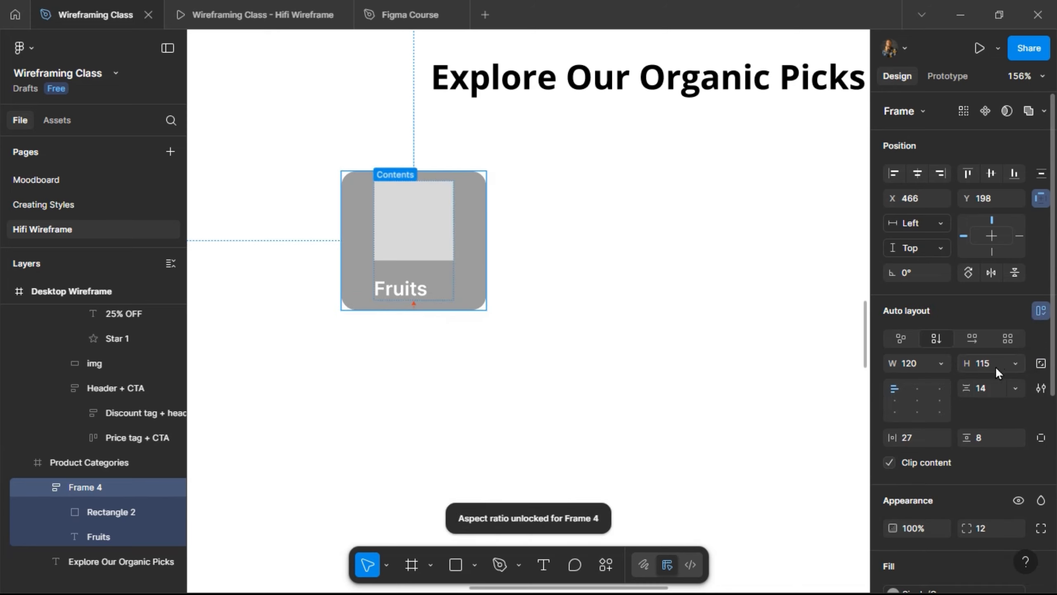
{"action": "type", "text": "0"}
{"action": "key", "text": "Return"}
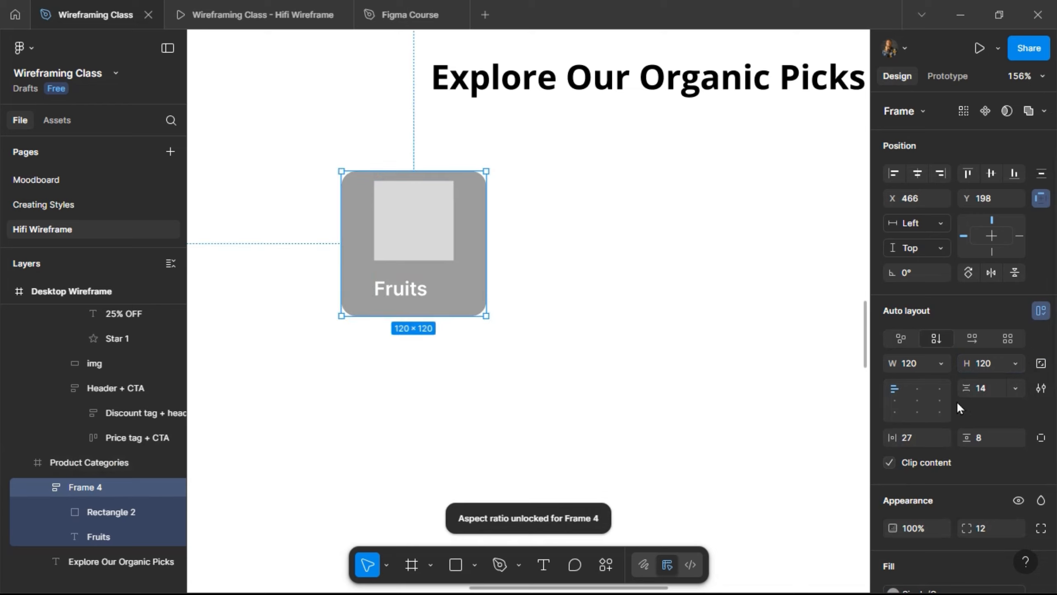
{"action": "left_click", "coordinate": [994, 436]}
{"action": "type", "text": "12"}
{"action": "key", "text": "Return"}
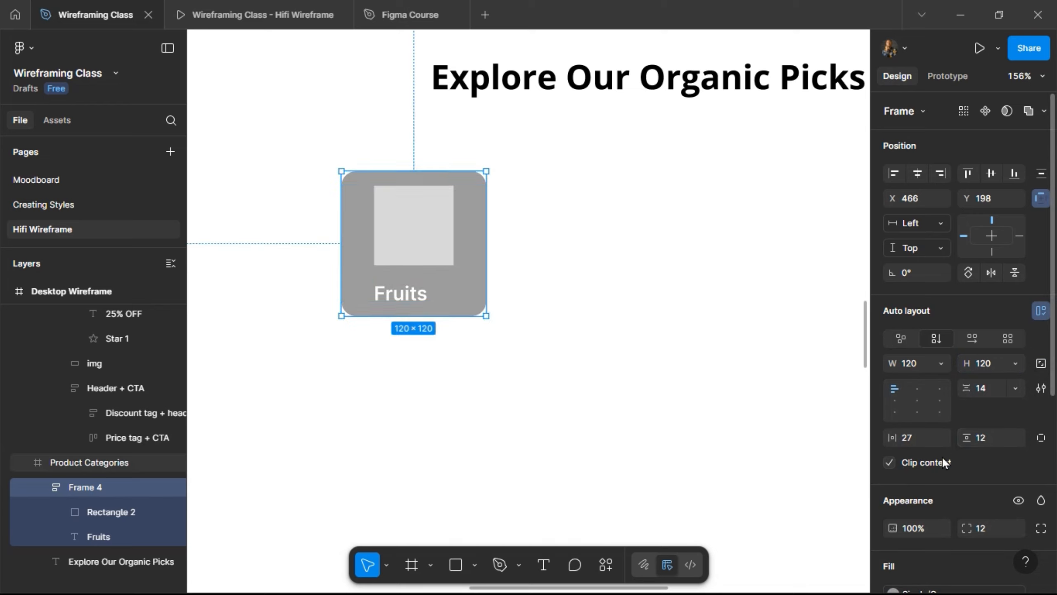
{"action": "left_click", "coordinate": [917, 433]}
{"action": "type", "text": "12"}
{"action": "key", "text": "Return"}
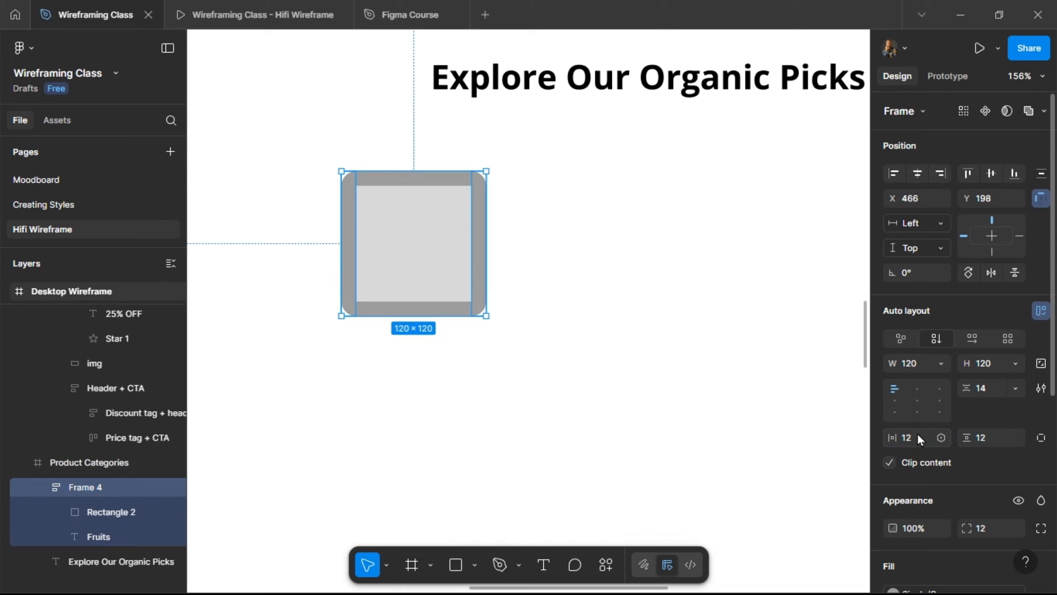
{"action": "key", "text": "ctrl+z"}
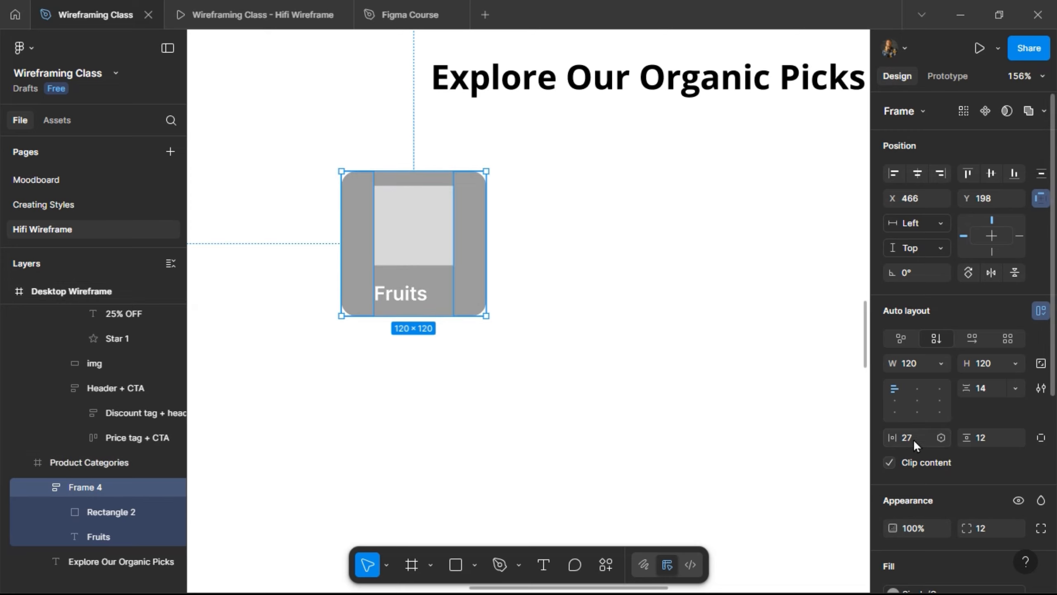
- Align the card's contents top centre and center-align the Fruits text
{"action": "left_click", "coordinate": [416, 215]}
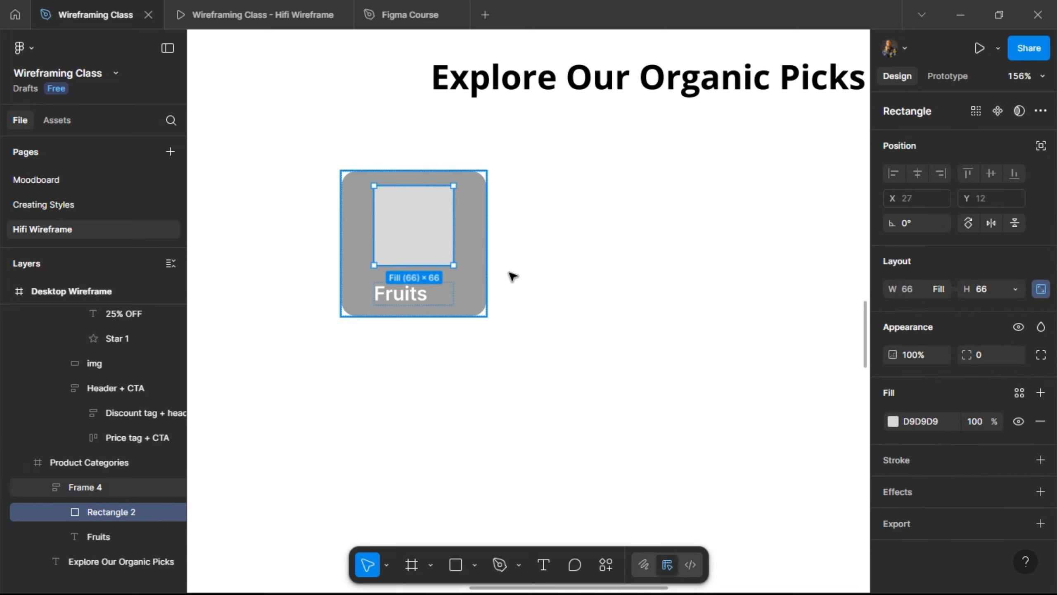
{"action": "key", "text": "Escape"}
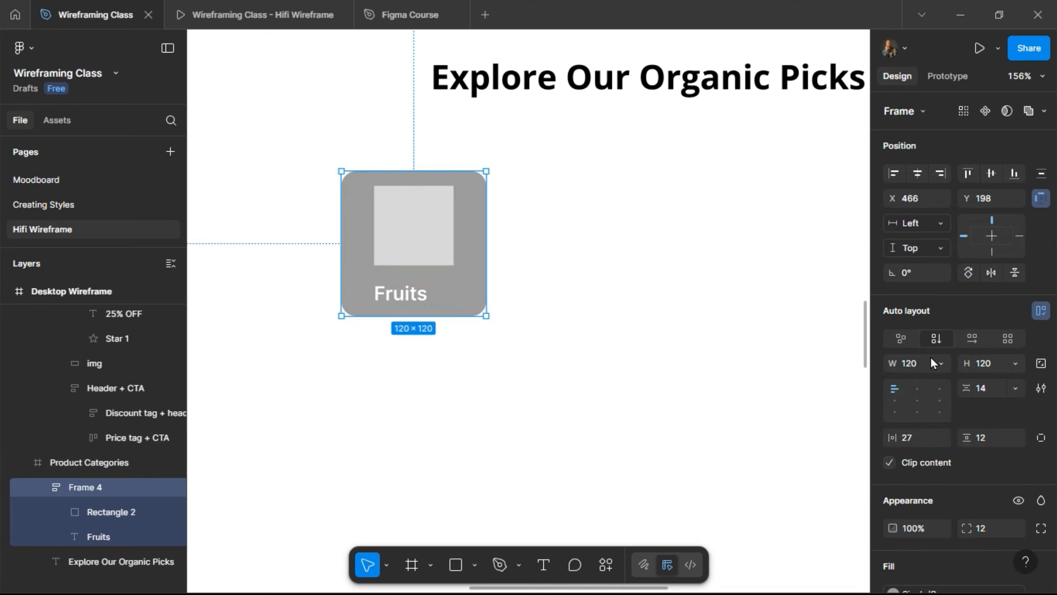
{"action": "left_click", "coordinate": [919, 391]}
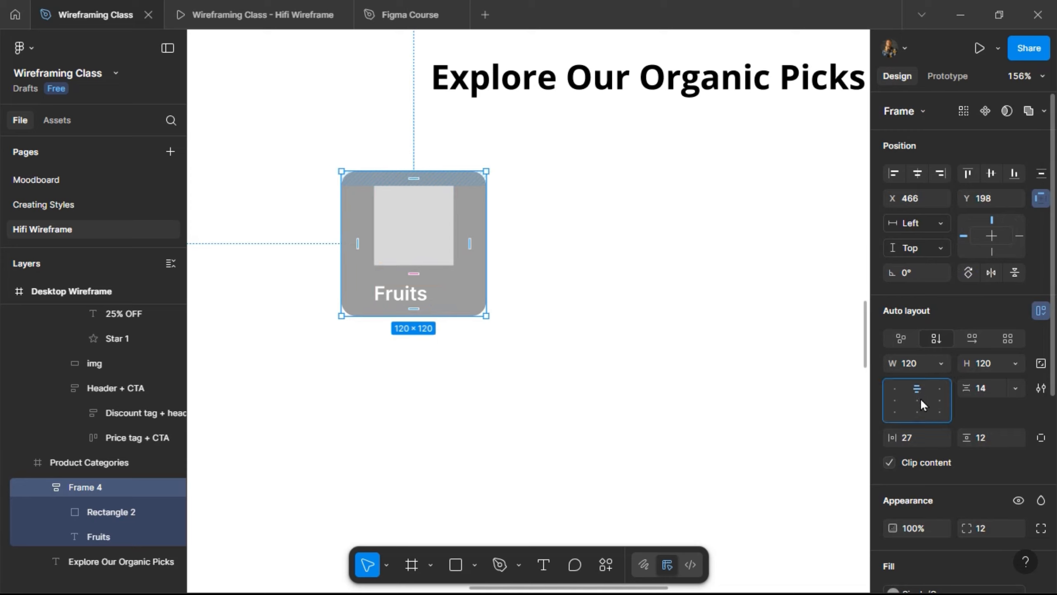
{"action": "left_click", "coordinate": [406, 299]}
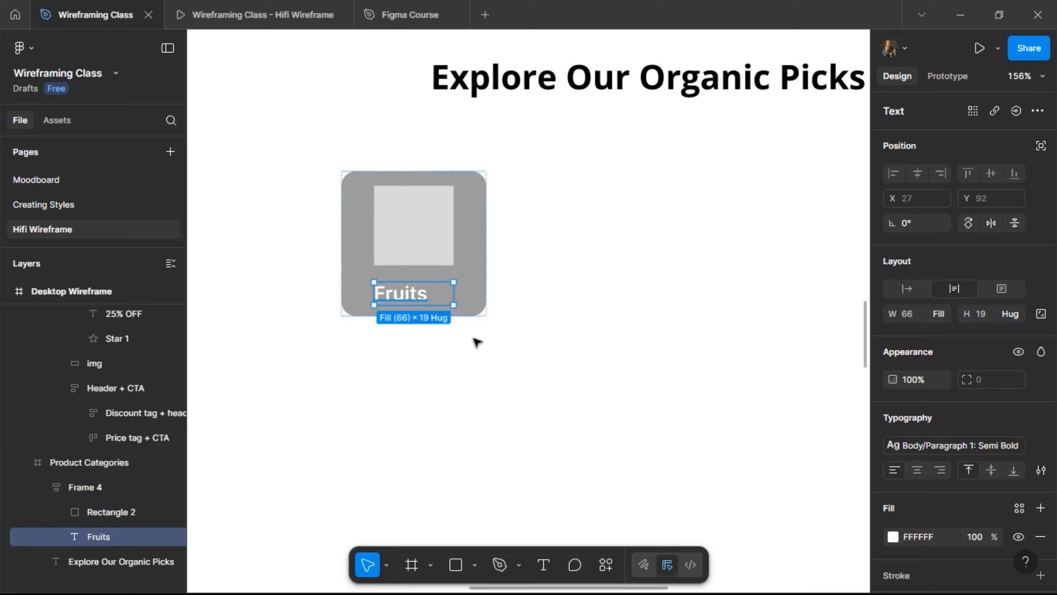
{"action": "left_click", "coordinate": [920, 470]}
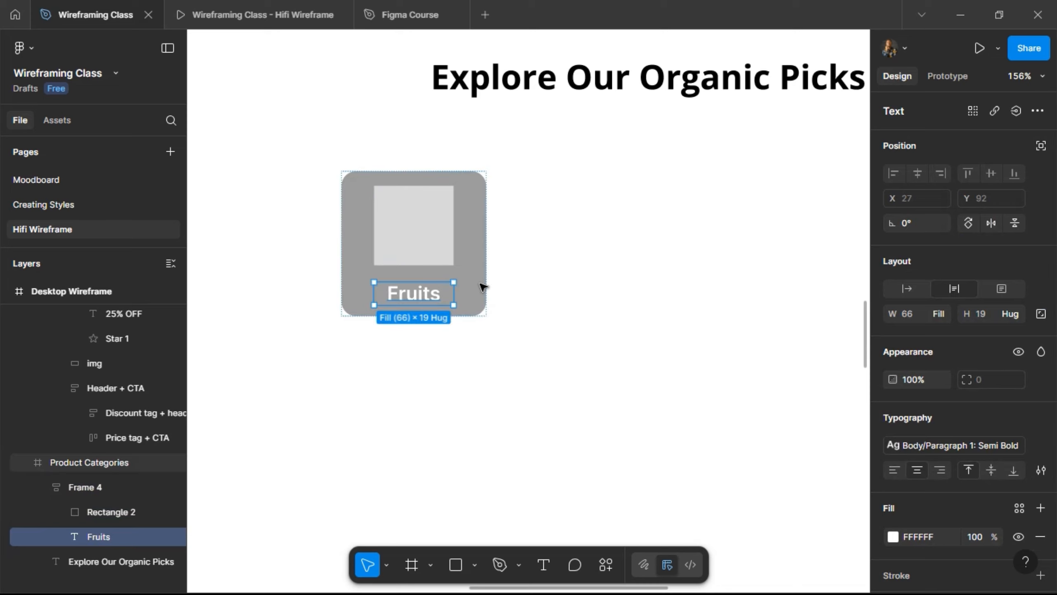
- Set a 12 gap between the placeholder and the label, then preview the card
{"action": "left_click", "coordinate": [471, 243]}
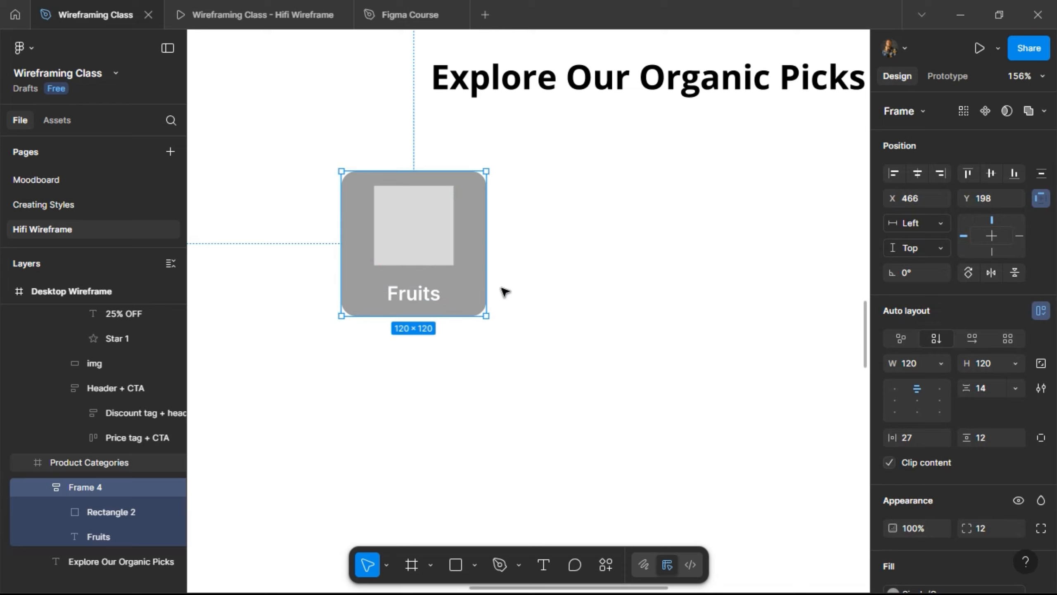
{"action": "left_click", "coordinate": [1034, 310]}
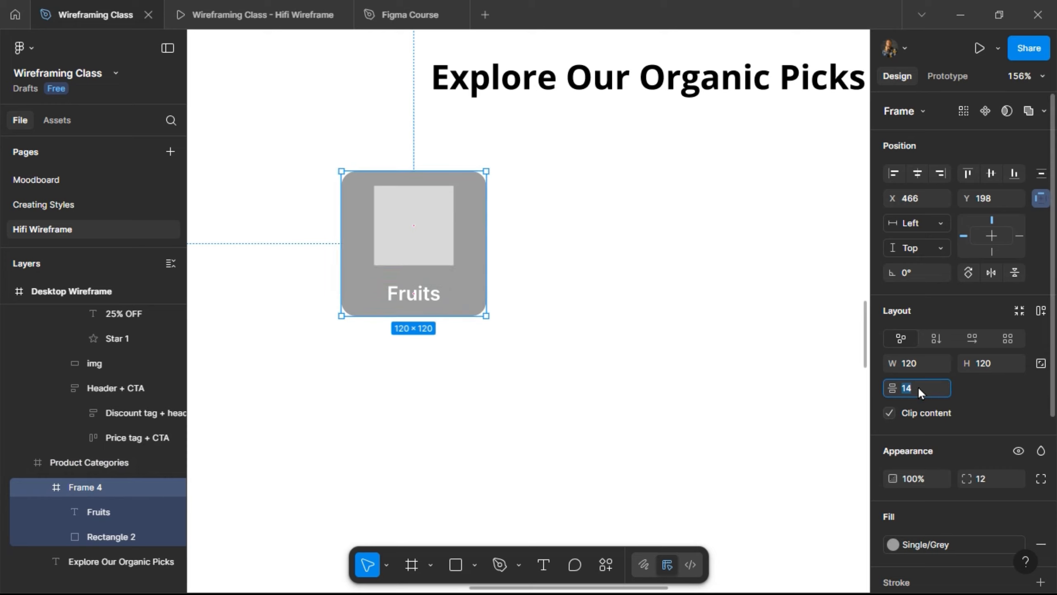
{"action": "key", "text": "Return"}
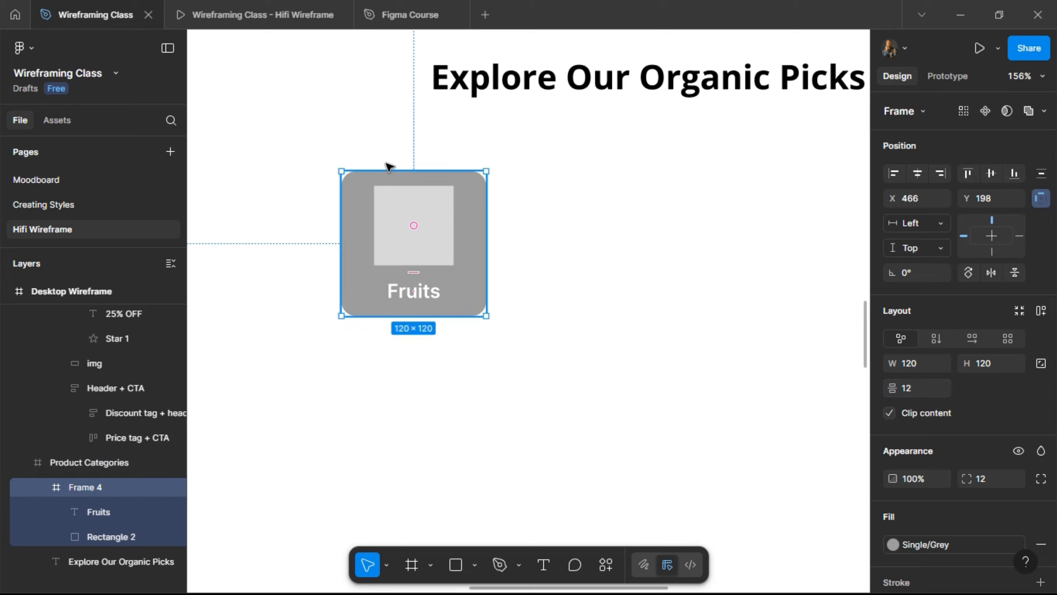
{"action": "left_click", "coordinate": [276, 7]}
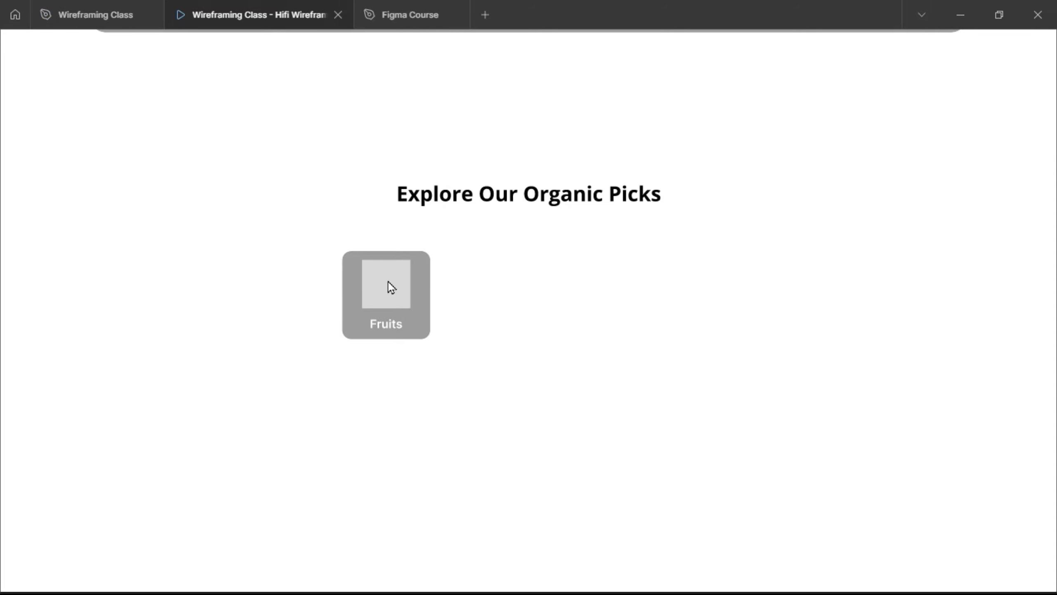
{"action": "left_click", "coordinate": [100, 15]}
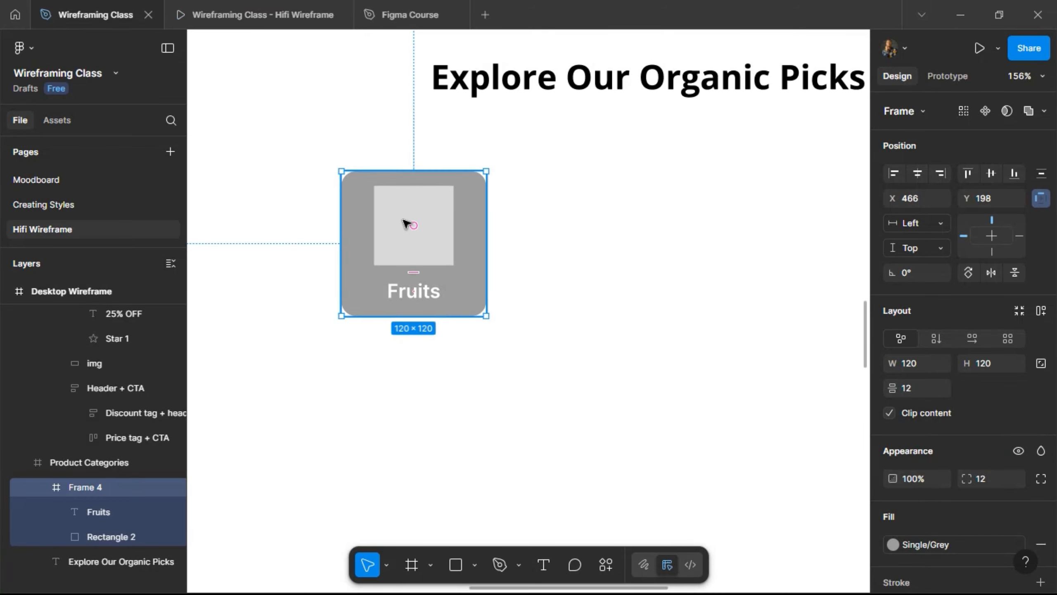
{"action": "left_click", "coordinate": [405, 224]}
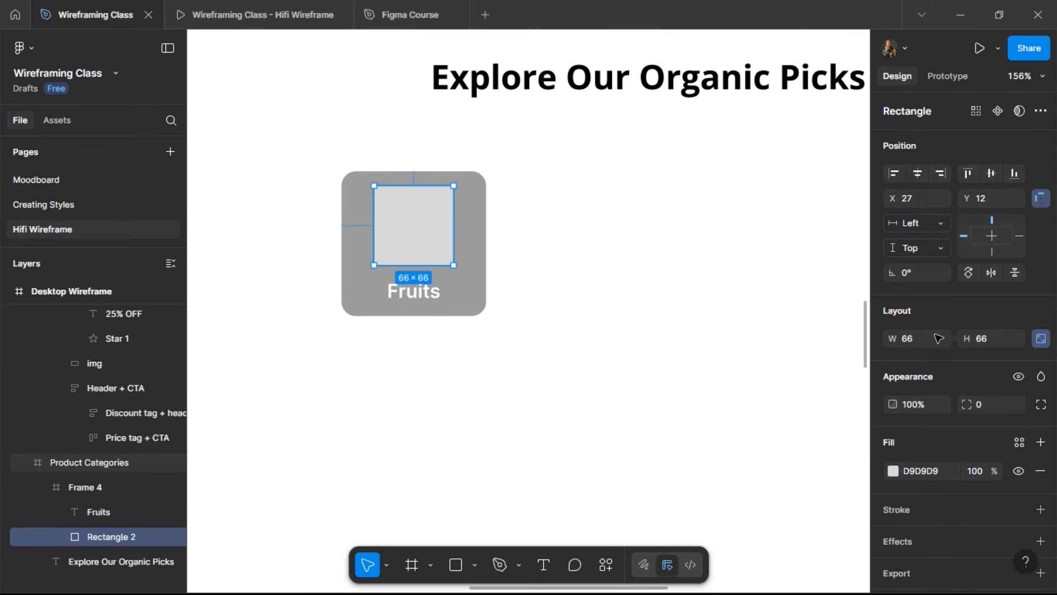
- Resize the placeholder to 40×40 and center it horizontally in the card
{"action": "left_click", "coordinate": [995, 344]}
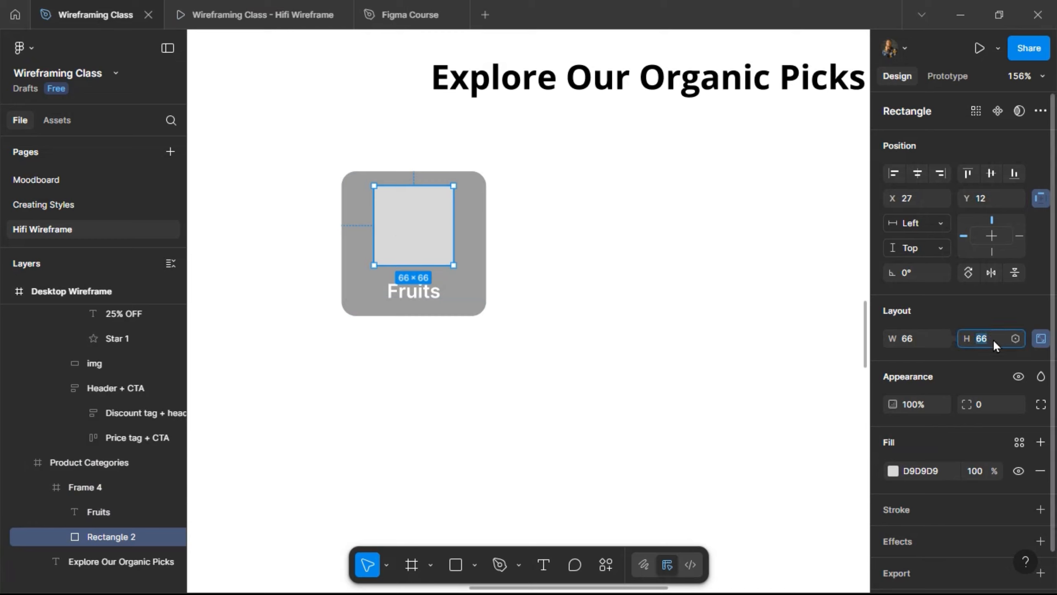
{"action": "type", "text": "60"}
{"action": "key", "text": "Return"}
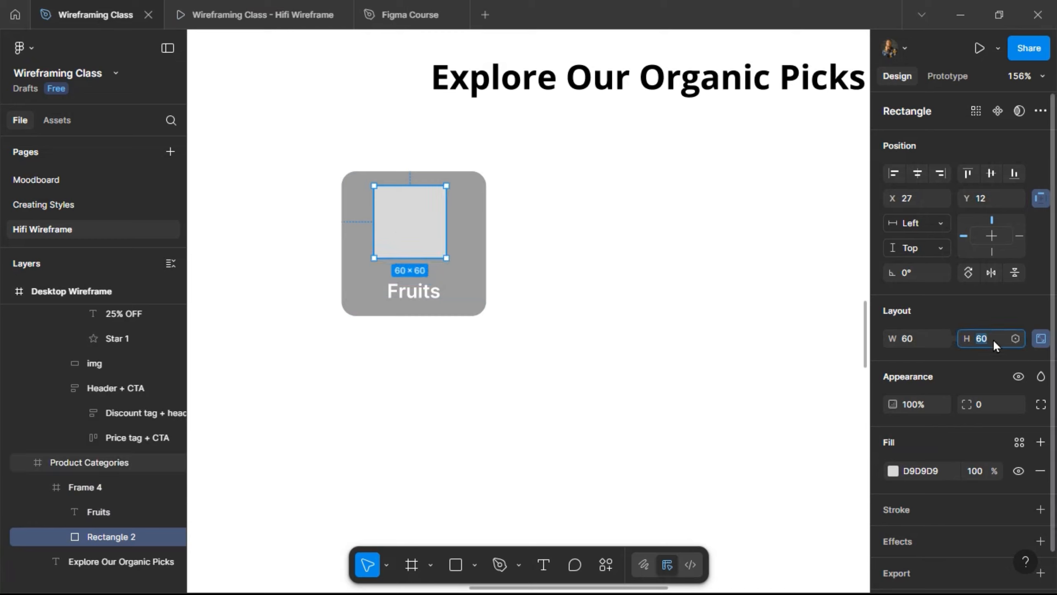
{"action": "key", "text": "Return"}
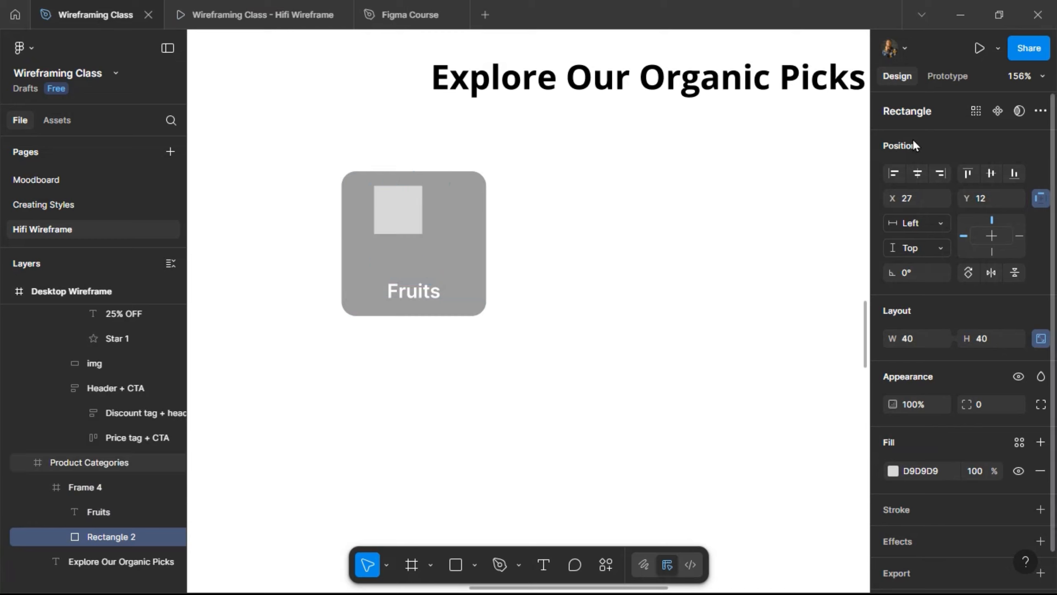
{"action": "left_click", "coordinate": [917, 173]}
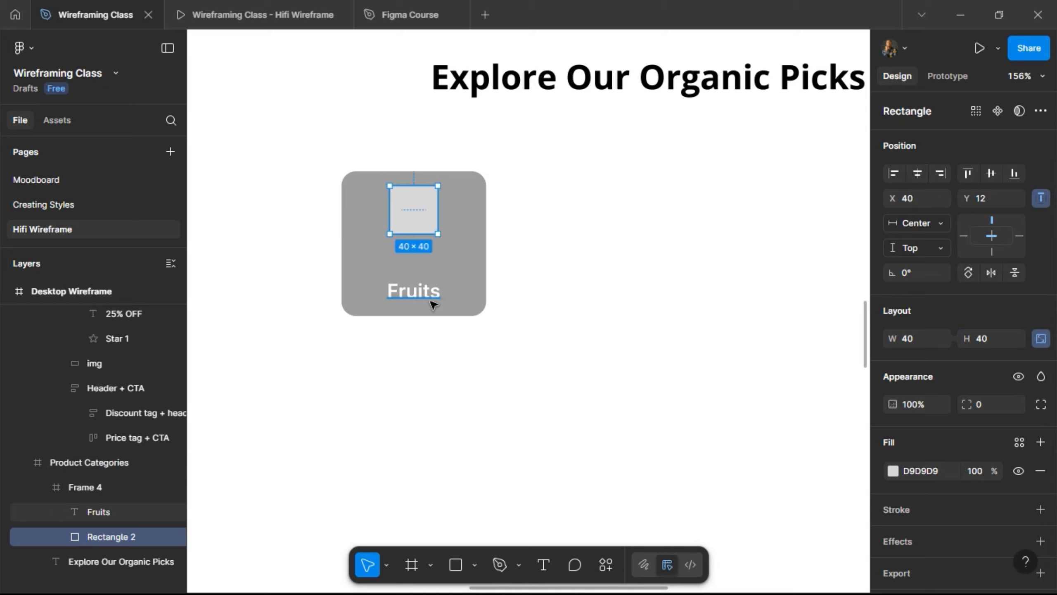
- Nudge the placeholder down to Y 30 and preview the card
{"action": "key", "text": "shift+Down"}
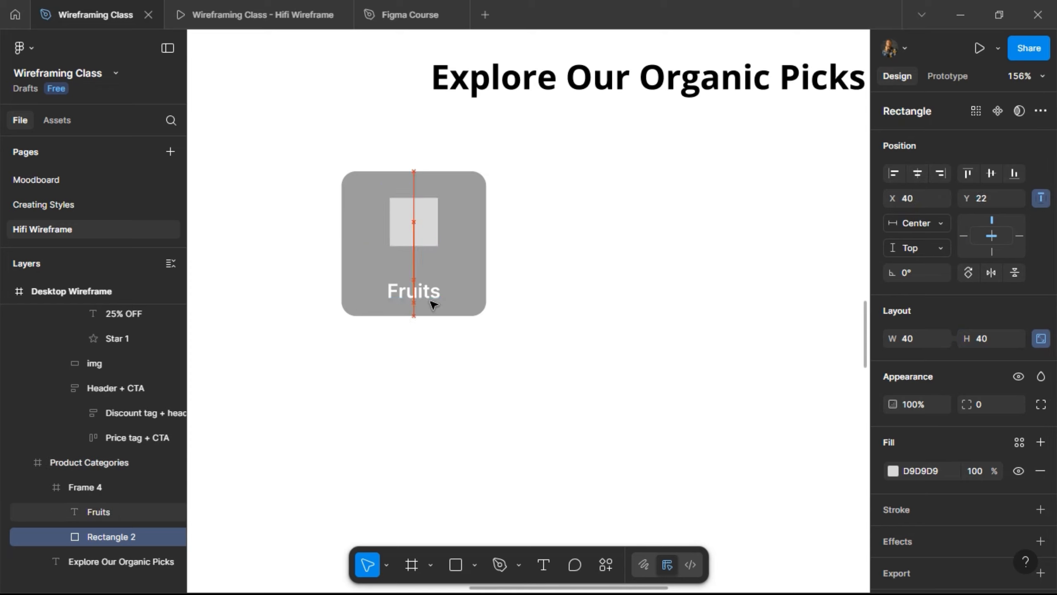
{"action": "key", "text": "Down"}
{"action": "key", "text": "Down"}
{"action": "key", "text": "Down"}
{"action": "key", "text": "Down"}
{"action": "key", "text": "Down"}
{"action": "key", "text": "Down"}
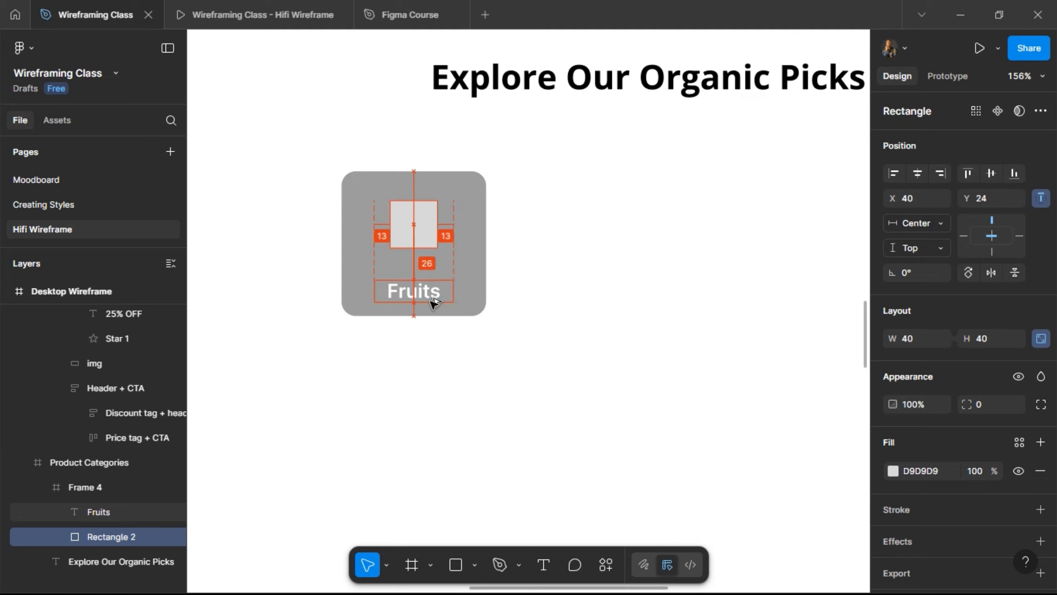
{"action": "key", "text": "Down"}
{"action": "key", "text": "Down"}
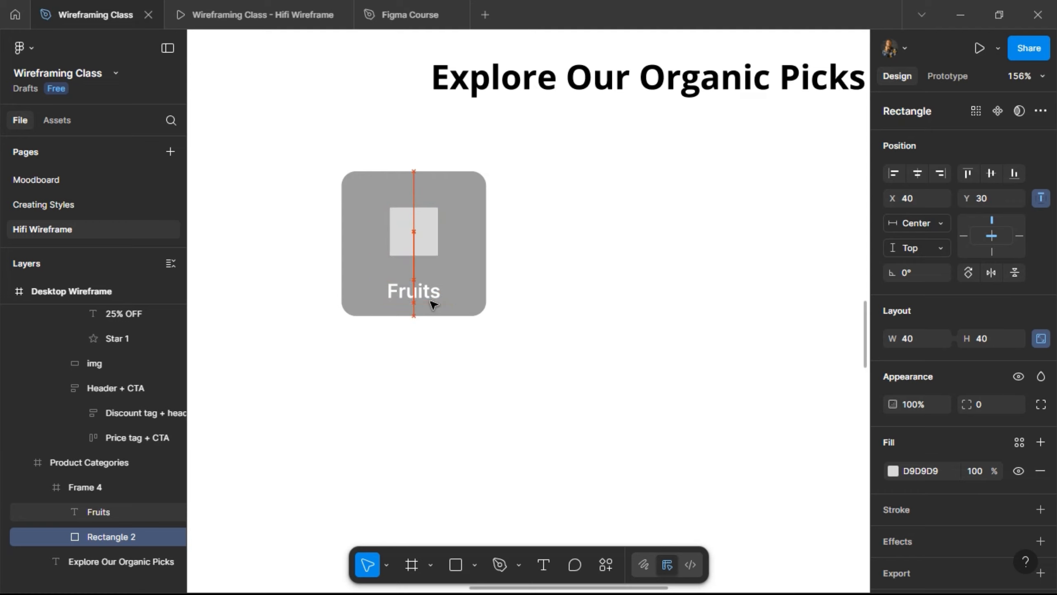
{"action": "left_click", "coordinate": [254, 9]}
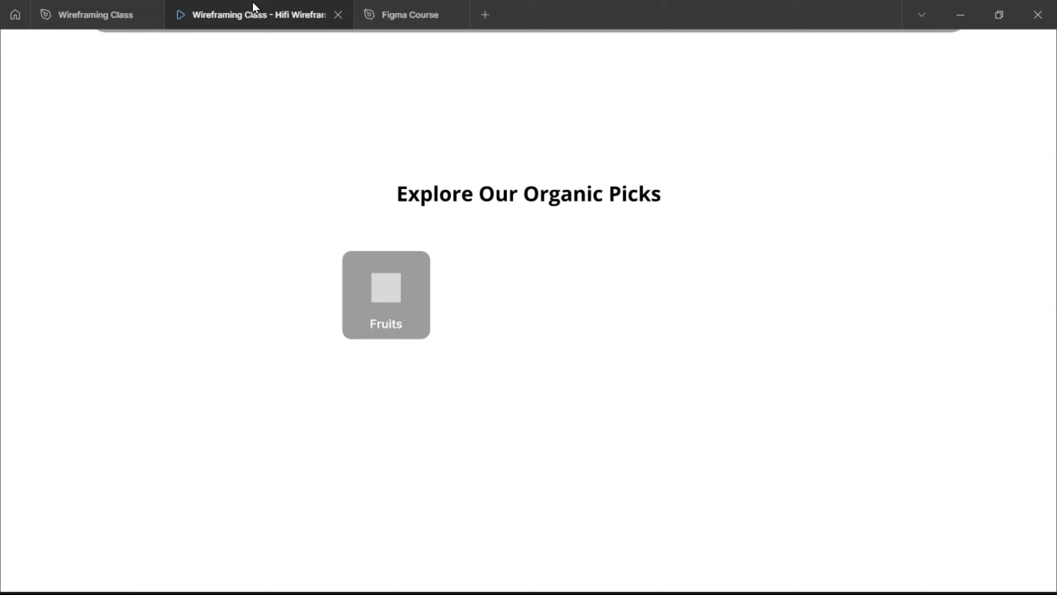
{"action": "left_click", "coordinate": [81, 7]}
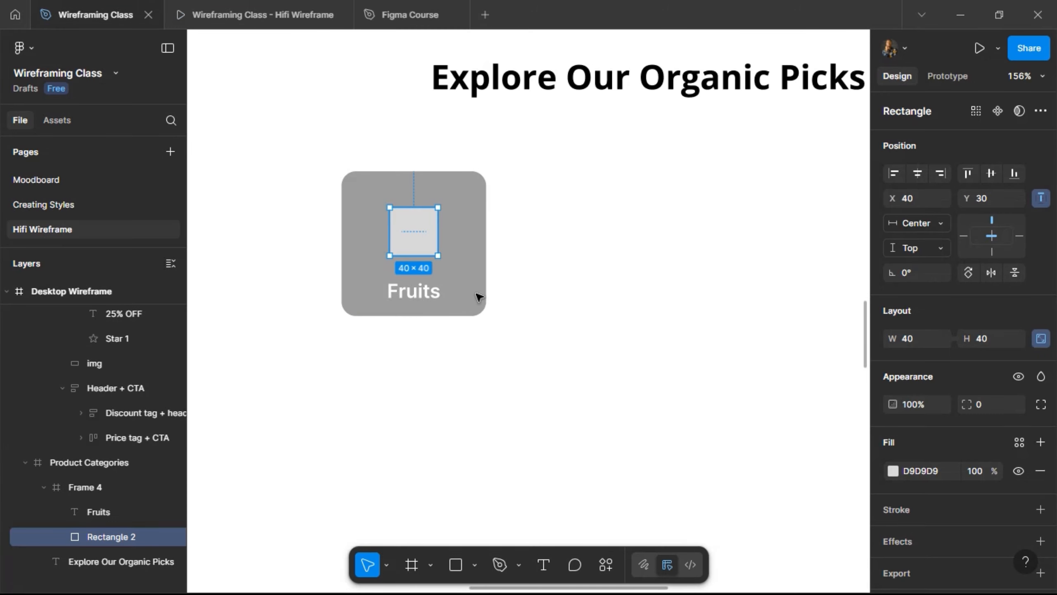
{"action": "left_click", "coordinate": [470, 248]}
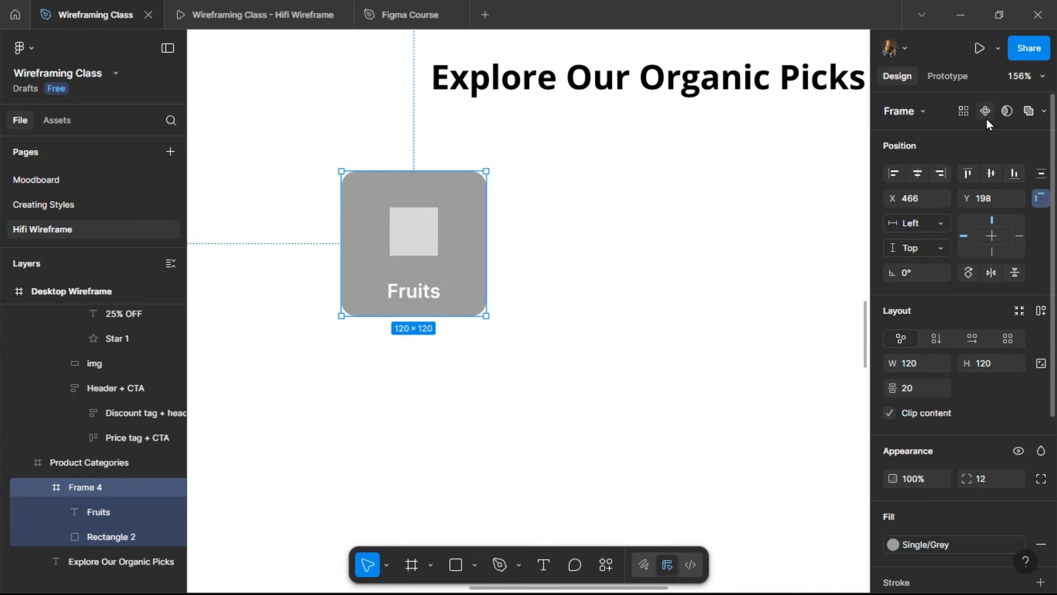
{"action": "scroll", "coordinate": [837, 229], "scroll_direction": "down", "scroll_amount": 10}
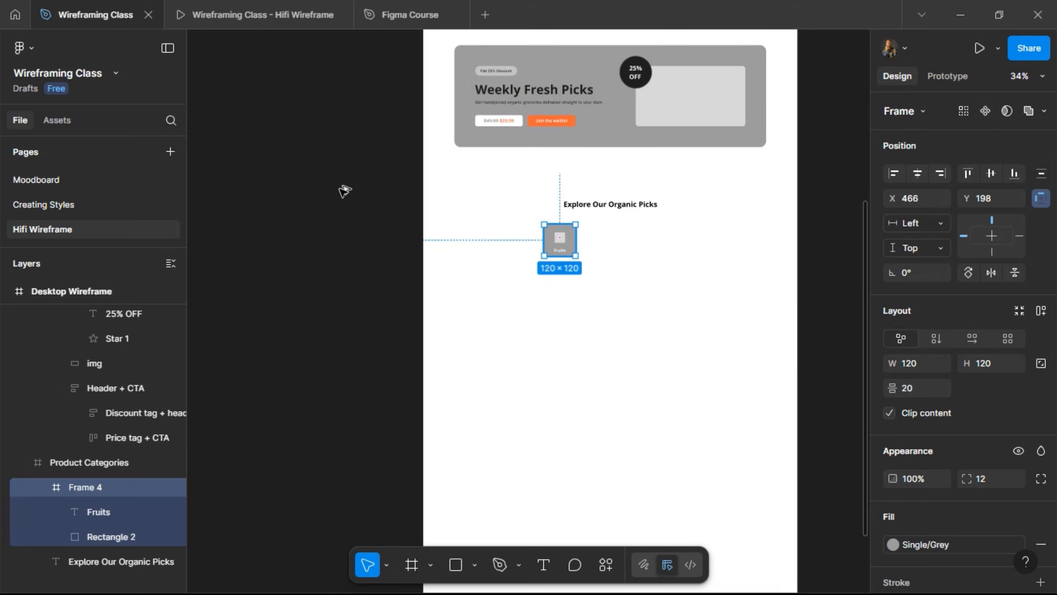
- Duplicate the Fruits card, rename the copy 'Product Cart', and make it a component
{"action": "left_click_drag", "start_coordinate": [565, 245], "coordinate": [339, 188]}
{"action": "scroll", "coordinate": [331, 158], "scroll_direction": "up", "scroll_amount": 3}
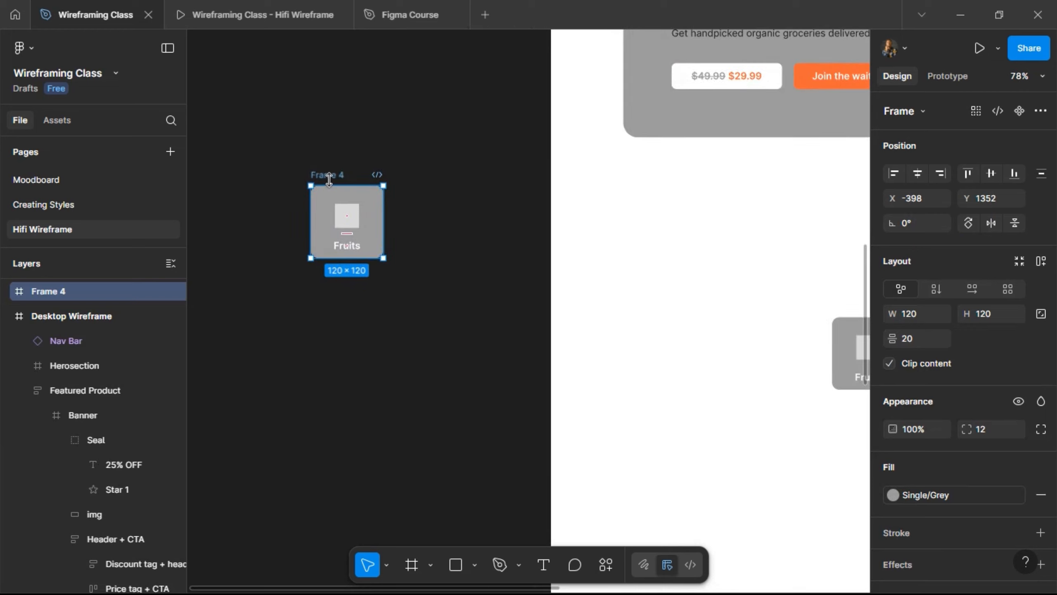
{"action": "double_click", "coordinate": [331, 177]}
{"action": "type", "text": "Product Cart"}
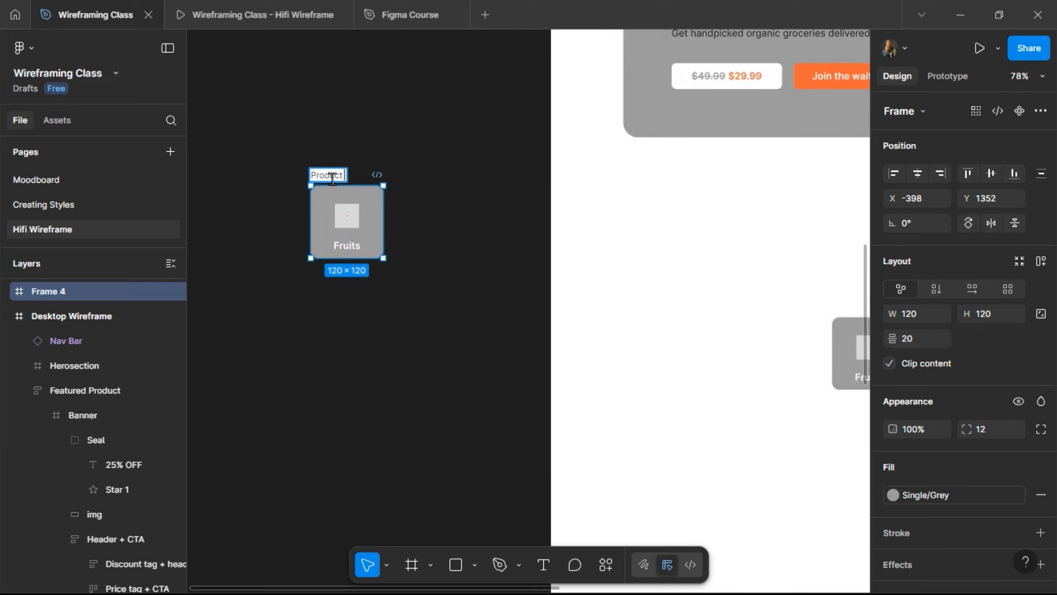
{"action": "key", "text": "Return"}
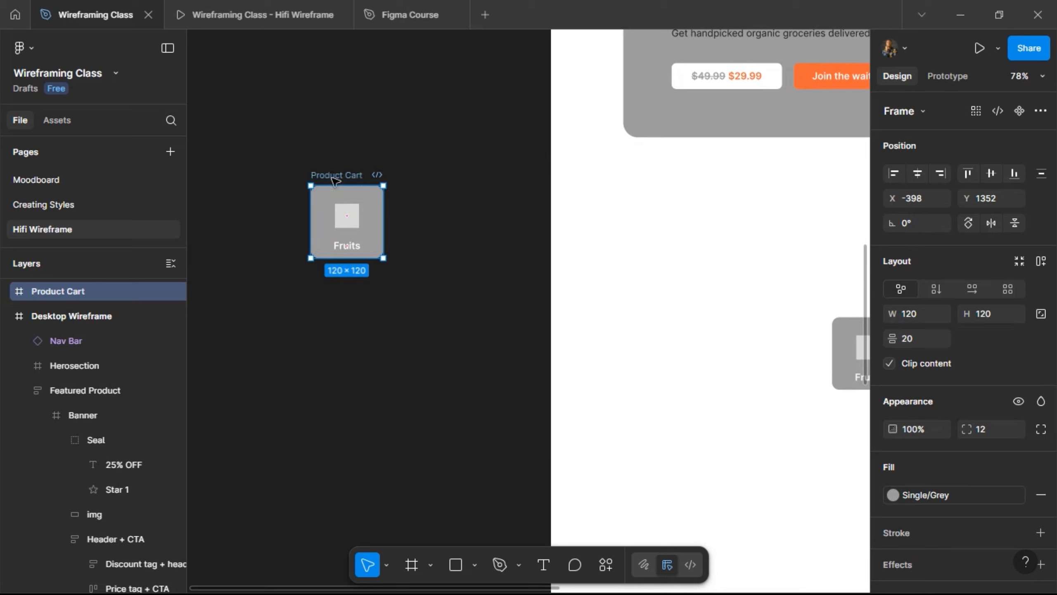
{"action": "left_click", "coordinate": [1020, 109]}
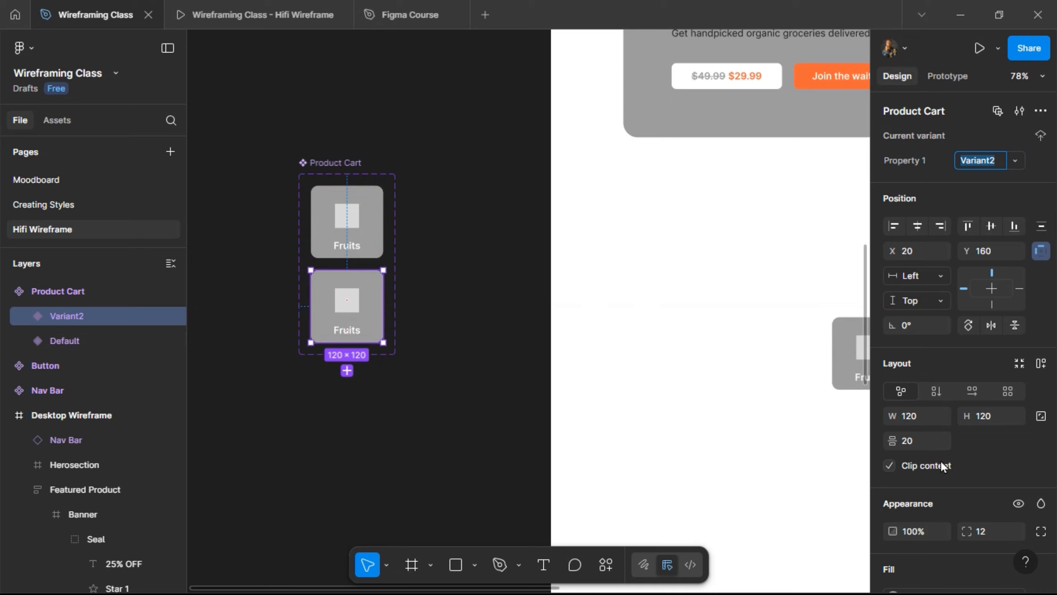
- Remove Variant2's fill and recolour its D9D9D9 square and white label to Single/Grey
{"action": "scroll", "coordinate": [956, 449], "scroll_direction": "down", "scroll_amount": 5}
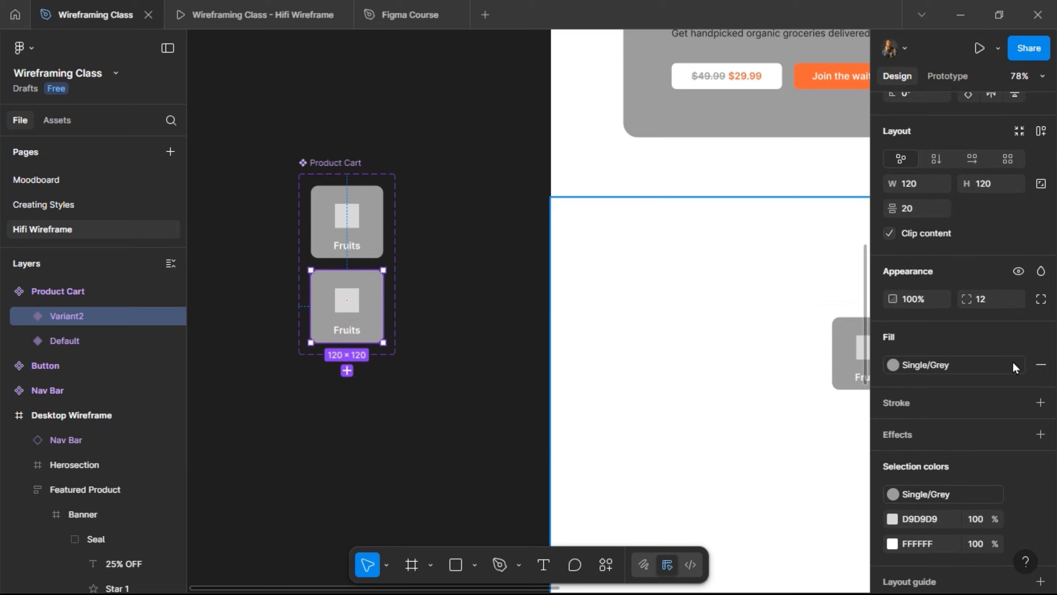
{"action": "left_click", "coordinate": [1041, 365]}
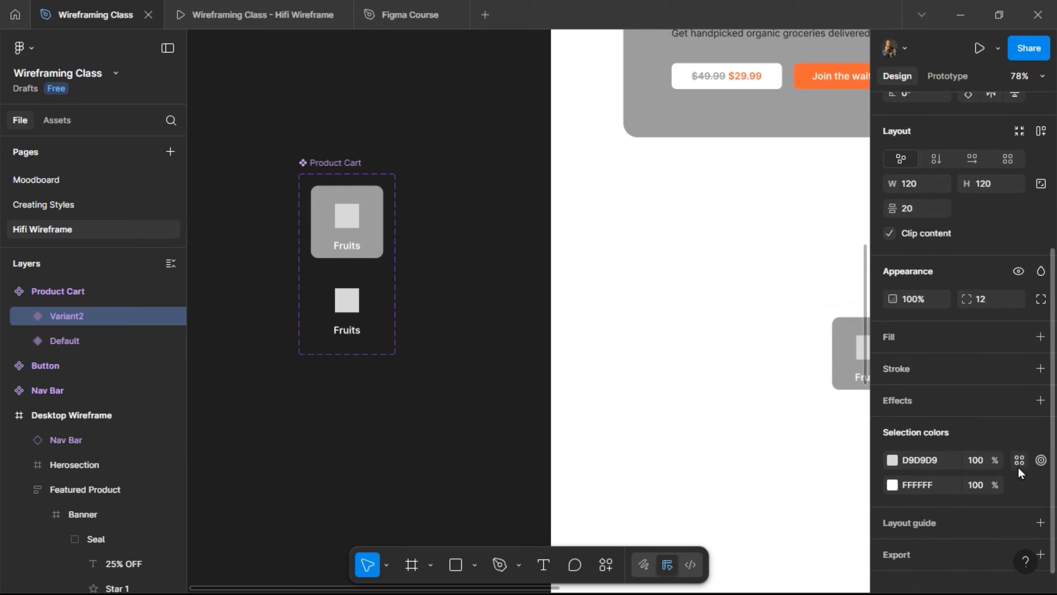
{"action": "left_click", "coordinate": [1019, 462]}
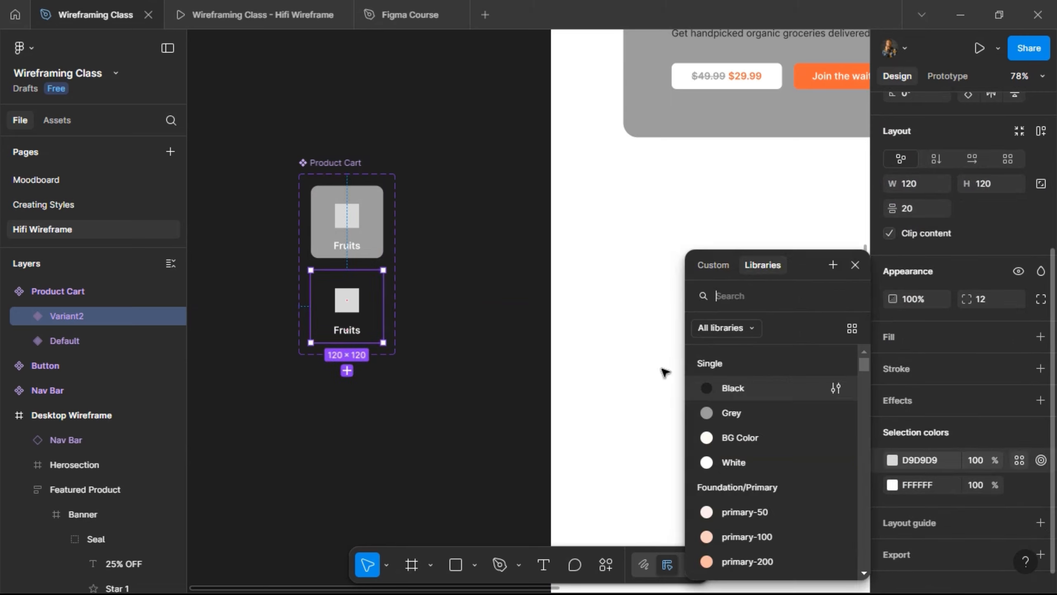
{"action": "left_click", "coordinate": [724, 415]}
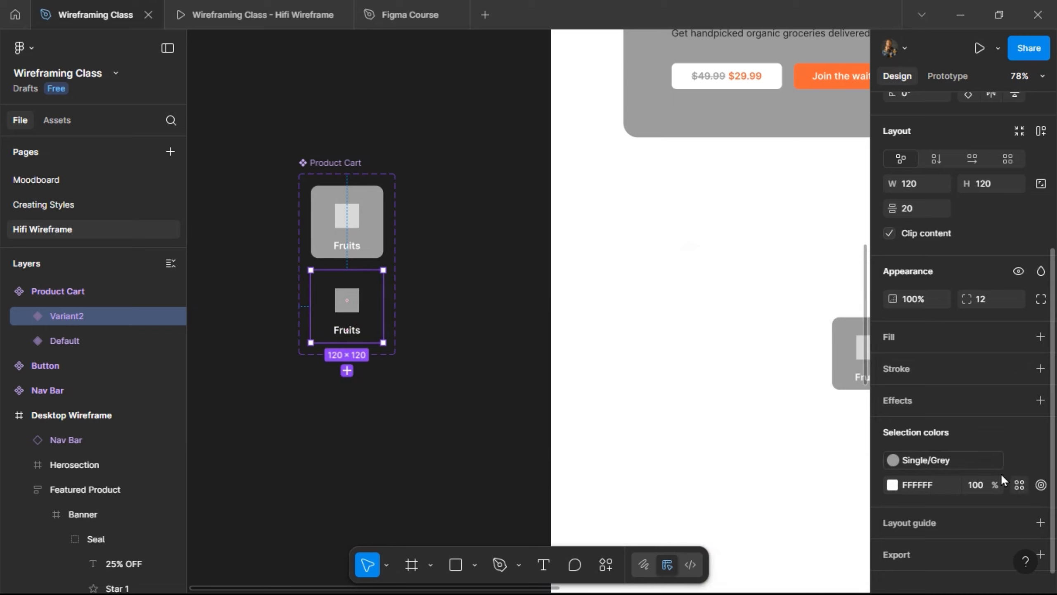
{"action": "left_click", "coordinate": [1019, 485]}
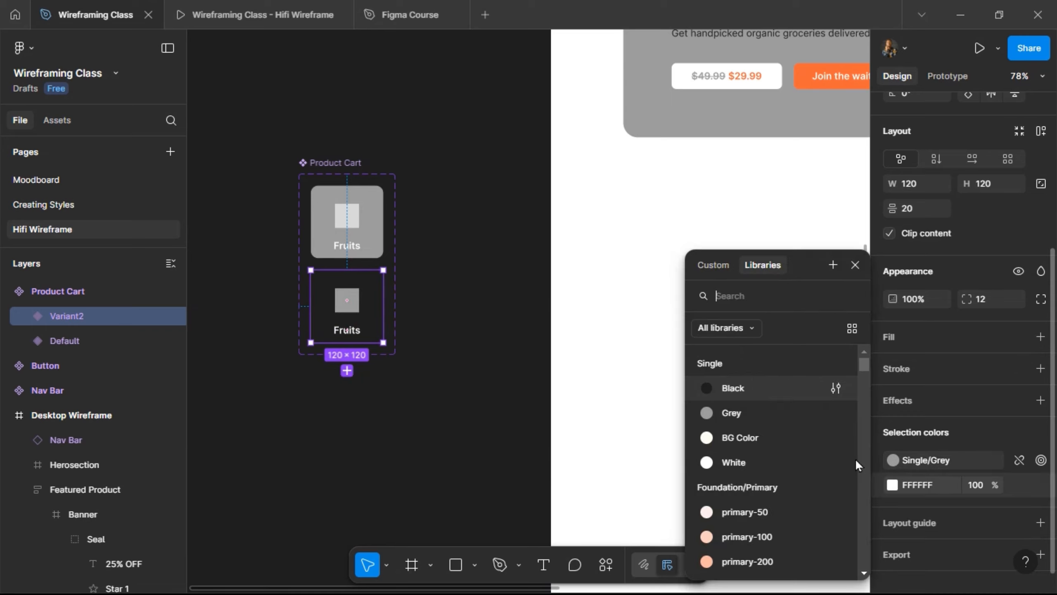
{"action": "left_click", "coordinate": [783, 411]}
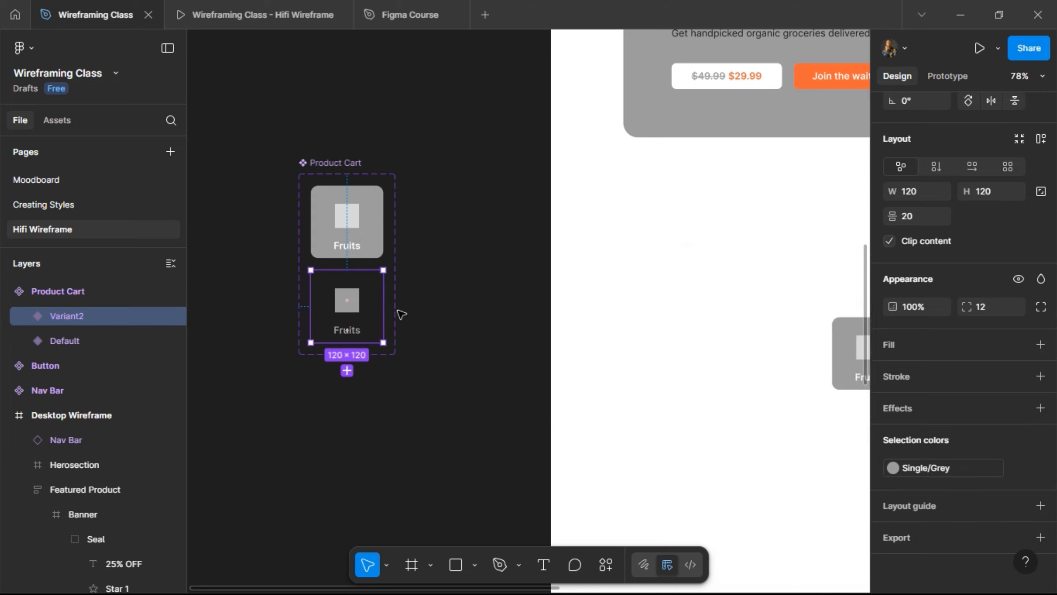
- Select the Fruits labels in both variants
{"action": "left_click", "coordinate": [353, 251]}
{"action": "left_click", "coordinate": [353, 251]}
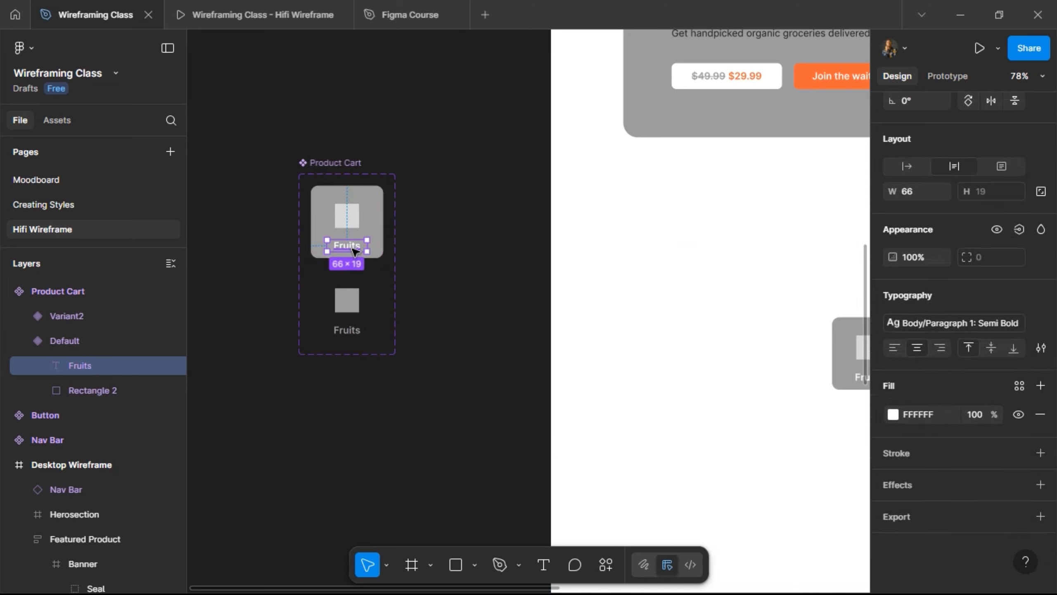
{"action": "left_click", "coordinate": [350, 335], "text": "shift"}
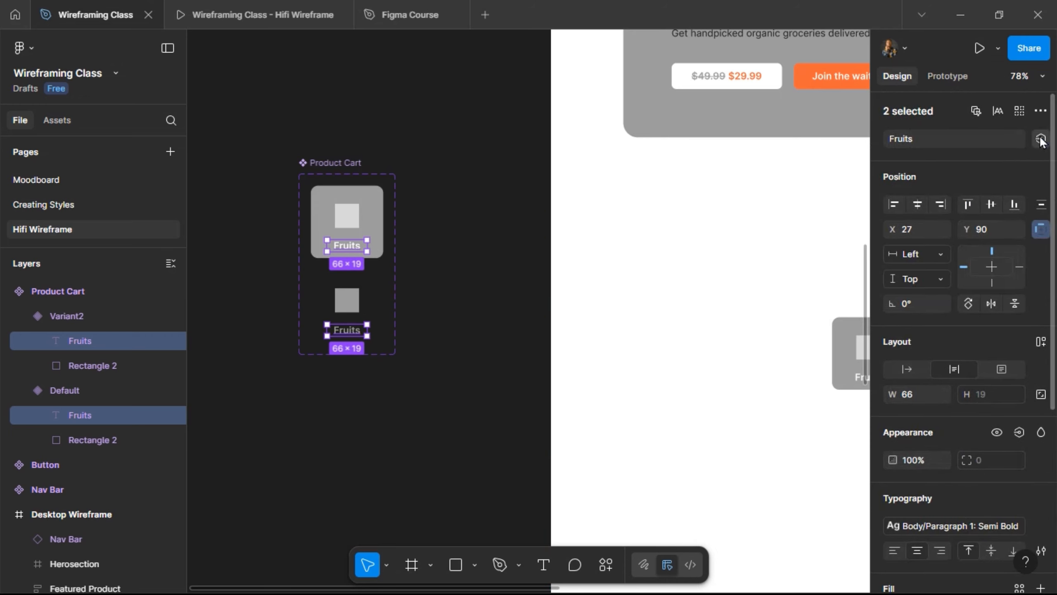
- Create a 'Text Content' text property linked to both variants' Fruits labels
{"action": "left_click", "coordinate": [1041, 140]}
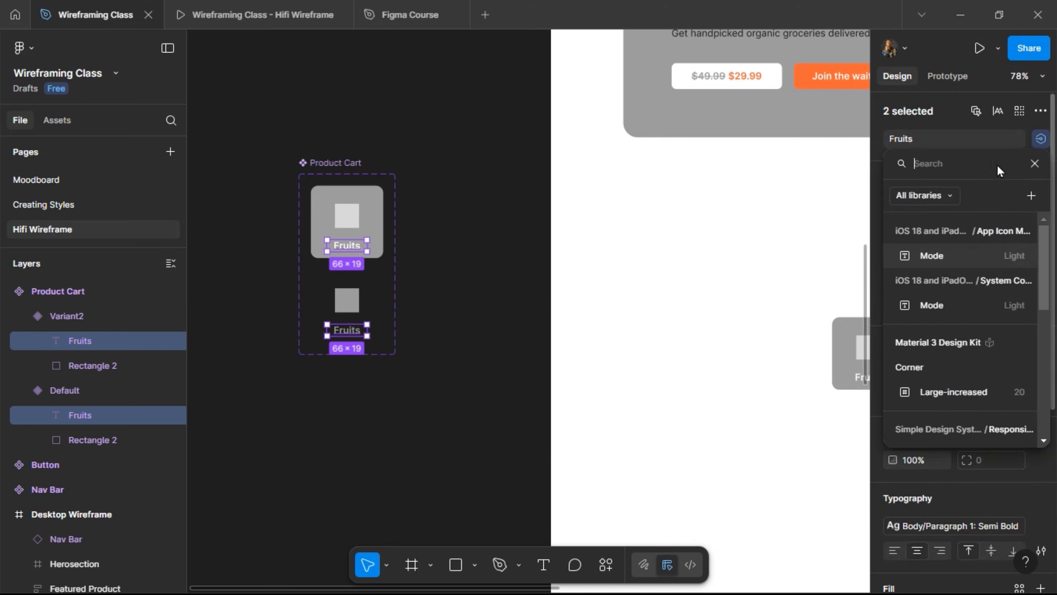
{"action": "left_click", "coordinate": [1032, 196]}
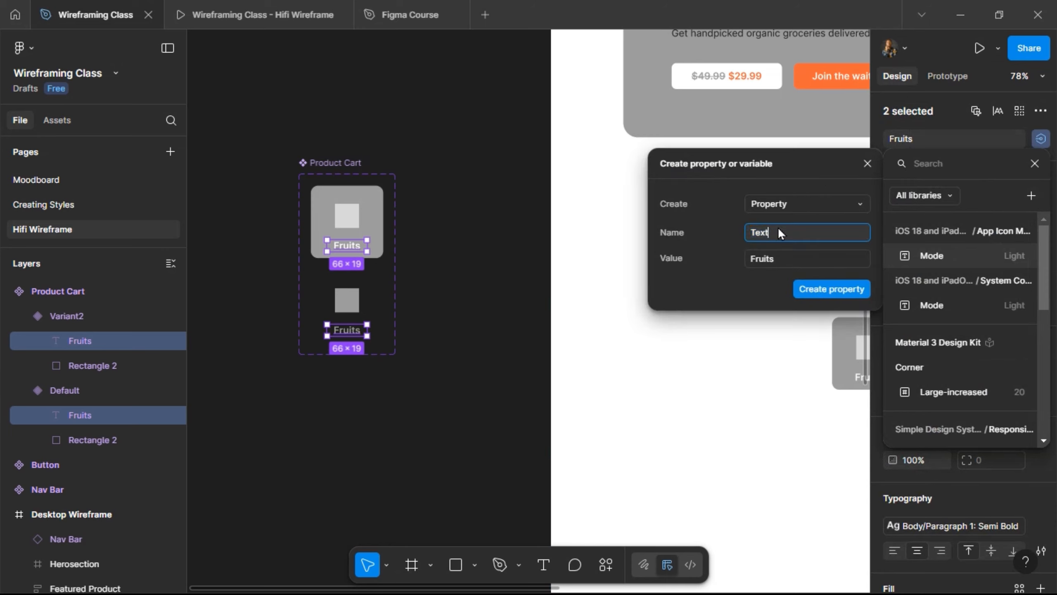
{"action": "type", "text": "Content"}
{"action": "key", "text": "Return"}
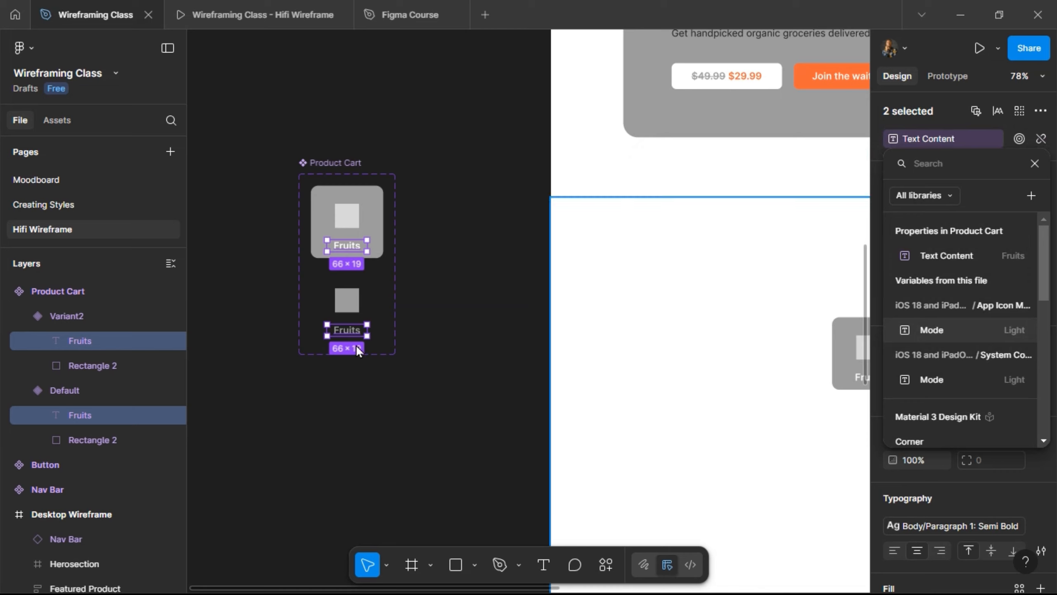
{"action": "scroll", "coordinate": [375, 245], "scroll_direction": "right", "scroll_amount": 8}
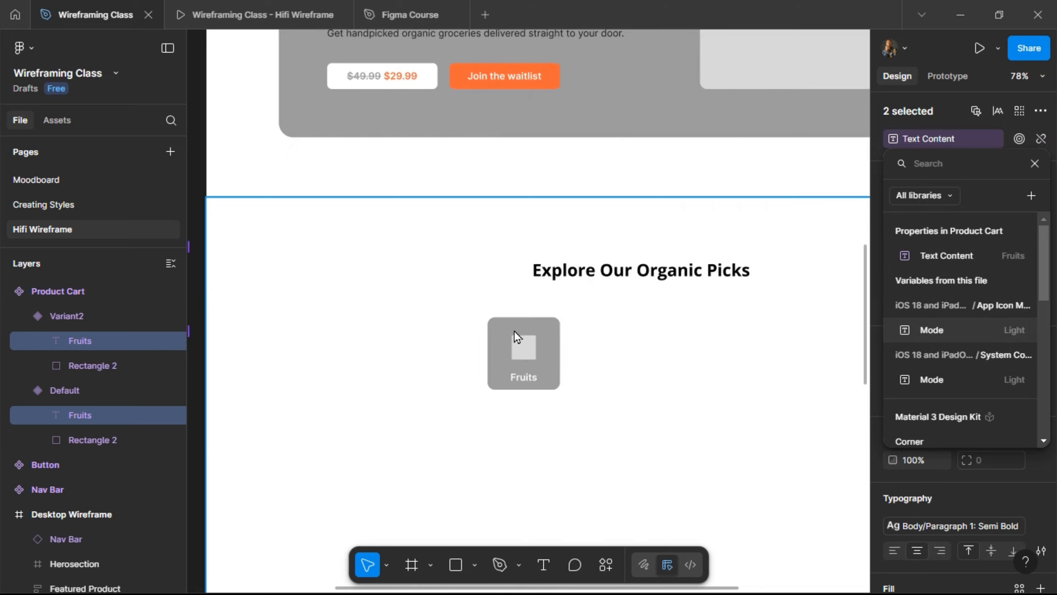
{"action": "scroll", "coordinate": [499, 334], "scroll_direction": "left", "scroll_amount": 5}
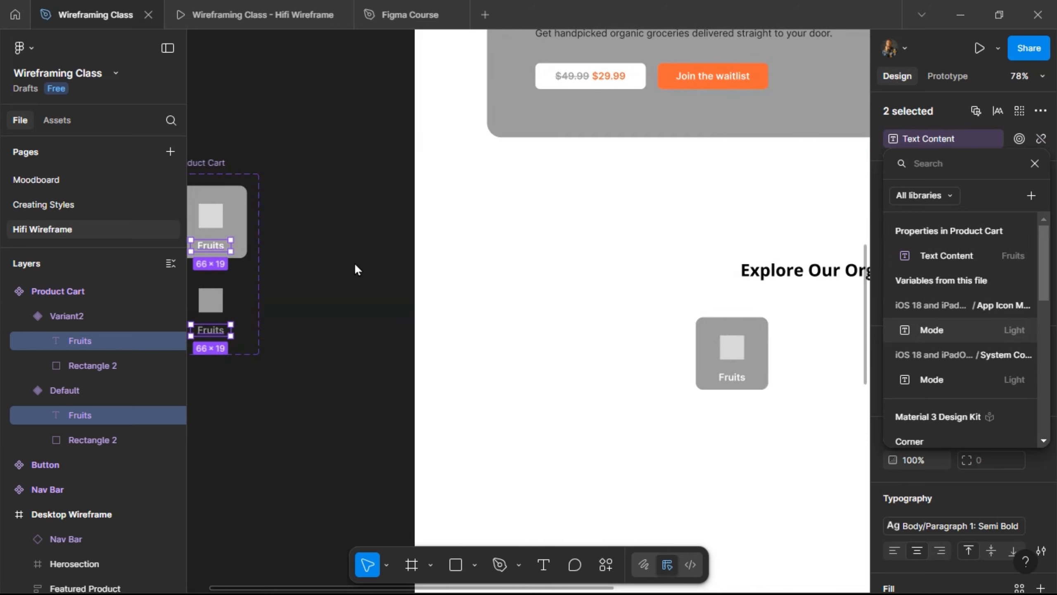
{"action": "scroll", "coordinate": [241, 196], "scroll_direction": "left", "scroll_amount": 1}
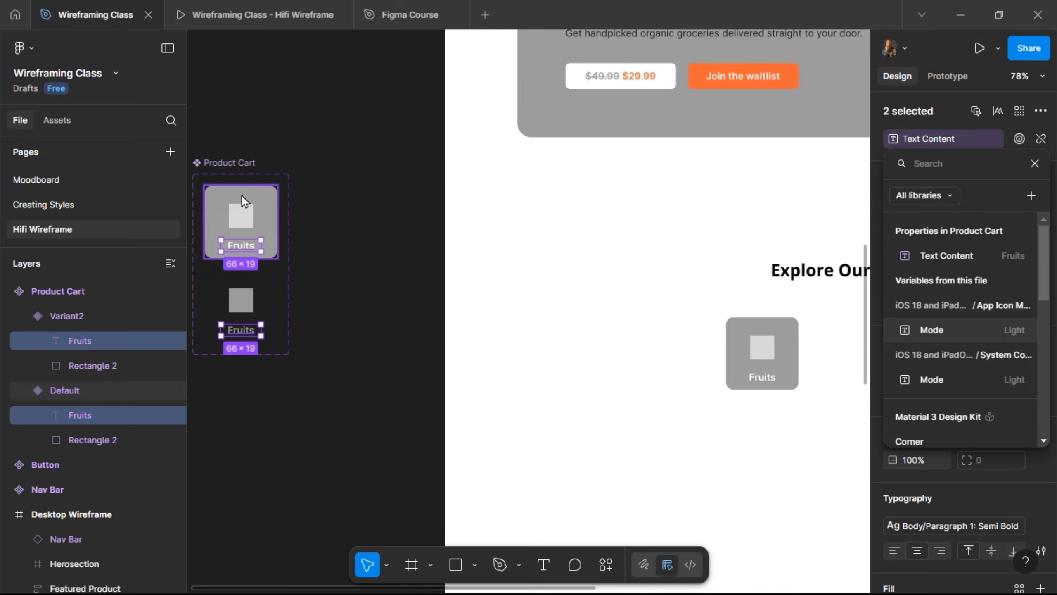
{"action": "left_click", "coordinate": [242, 196]}
- Rename the variant property 'Property 1' to 'State'
{"action": "left_click", "coordinate": [272, 197]}
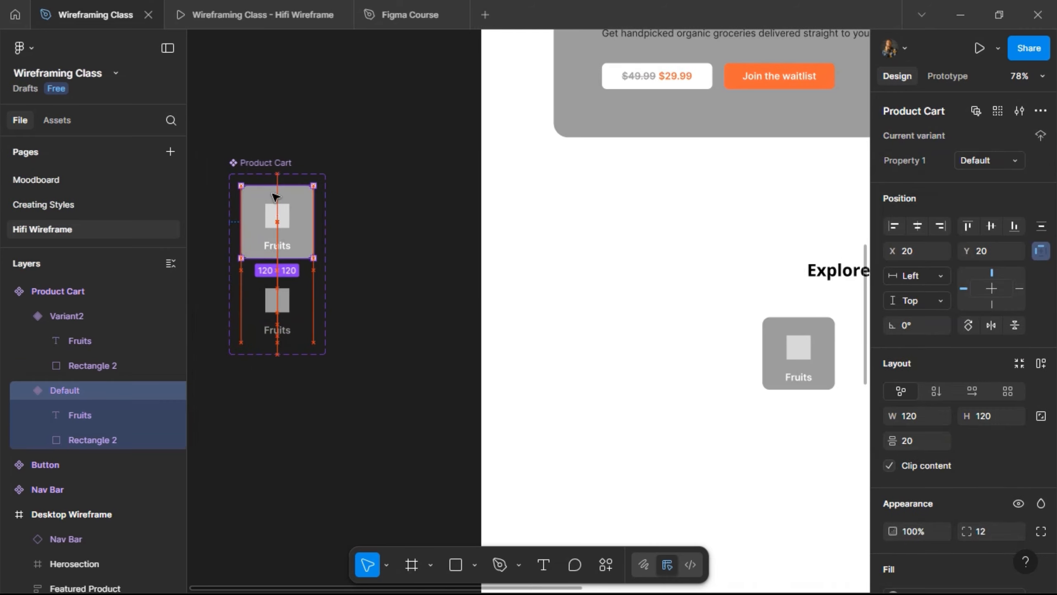
{"action": "double_click", "coordinate": [896, 160]}
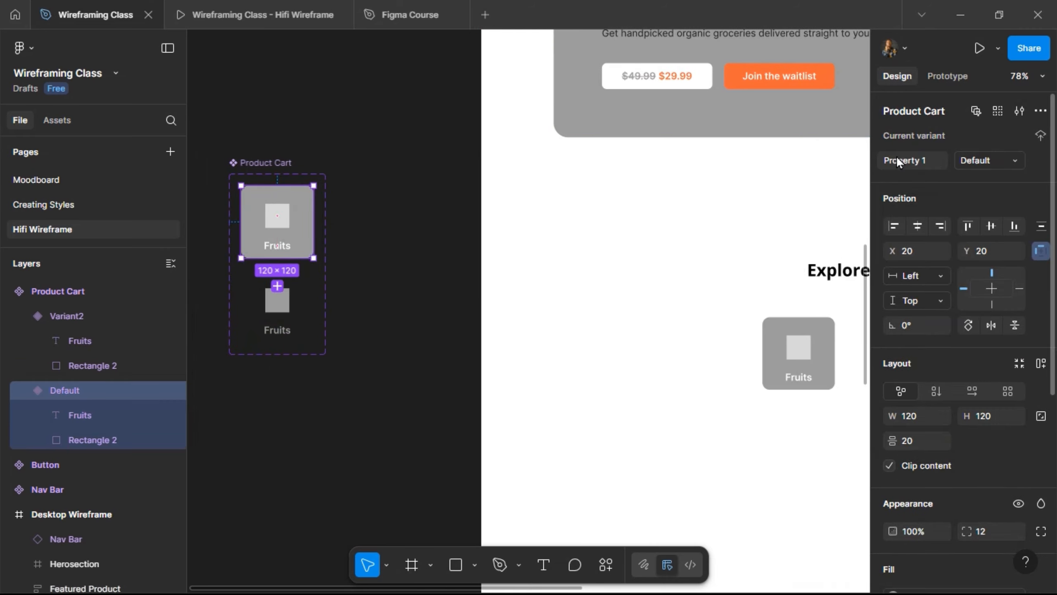
{"action": "type", "text": "State"}
{"action": "key", "text": "Return"}
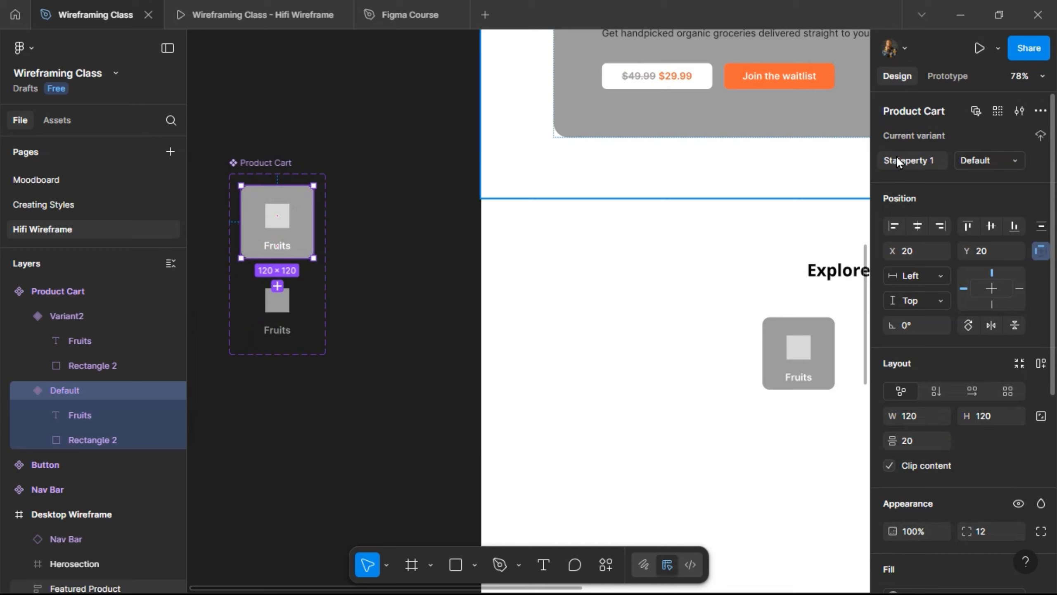
{"action": "double_click", "coordinate": [897, 158]}
{"action": "type", "text": "State"}
{"action": "key", "text": "Return"}
- Set the second variant's State value to 'Unselected'
{"action": "left_click", "coordinate": [269, 330]}
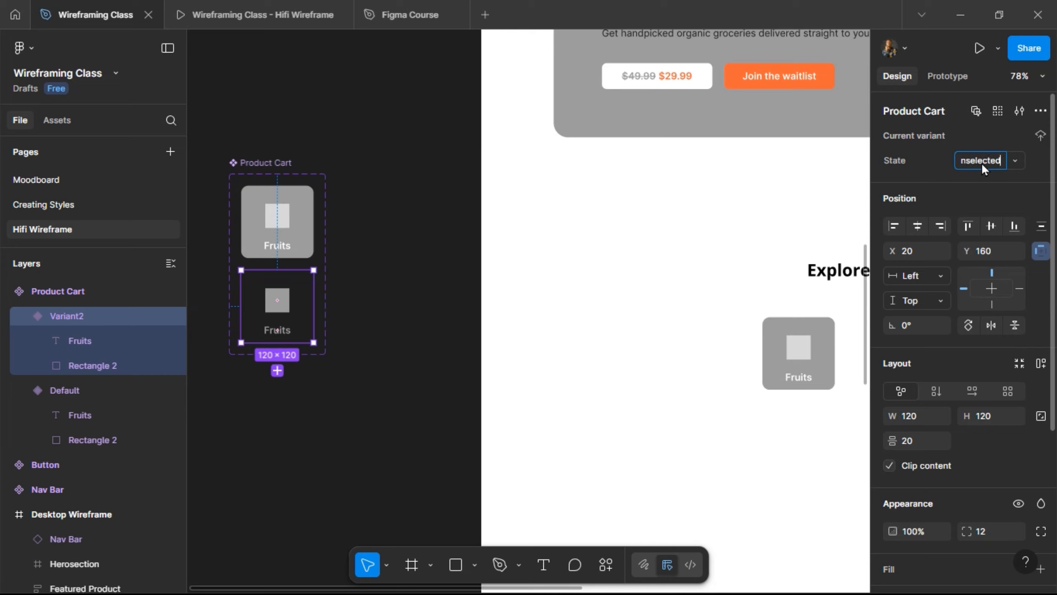
{"action": "key", "text": "Return"}
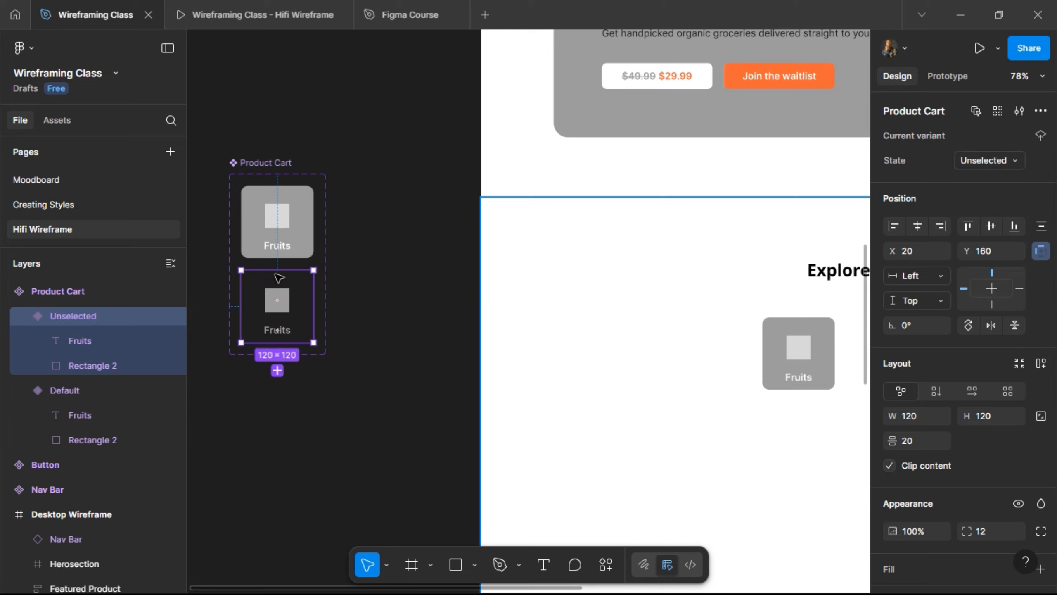
{"action": "left_click", "coordinate": [297, 248]}
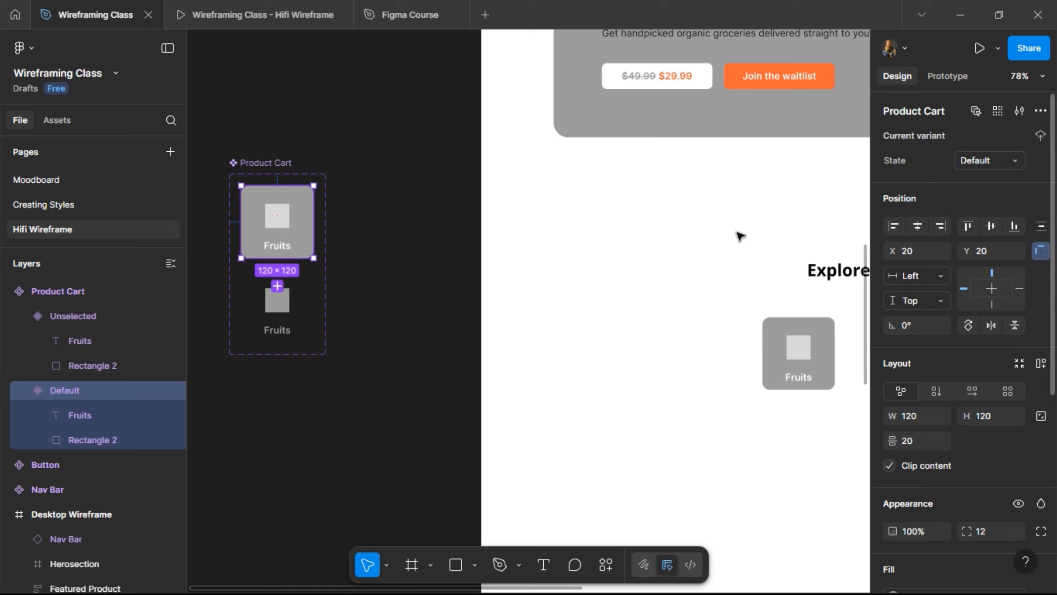
- Add a third Product Cart variant named Hovered with its detached 9C9C9C fill at 40% opacity
{"action": "left_click", "coordinate": [278, 286]}
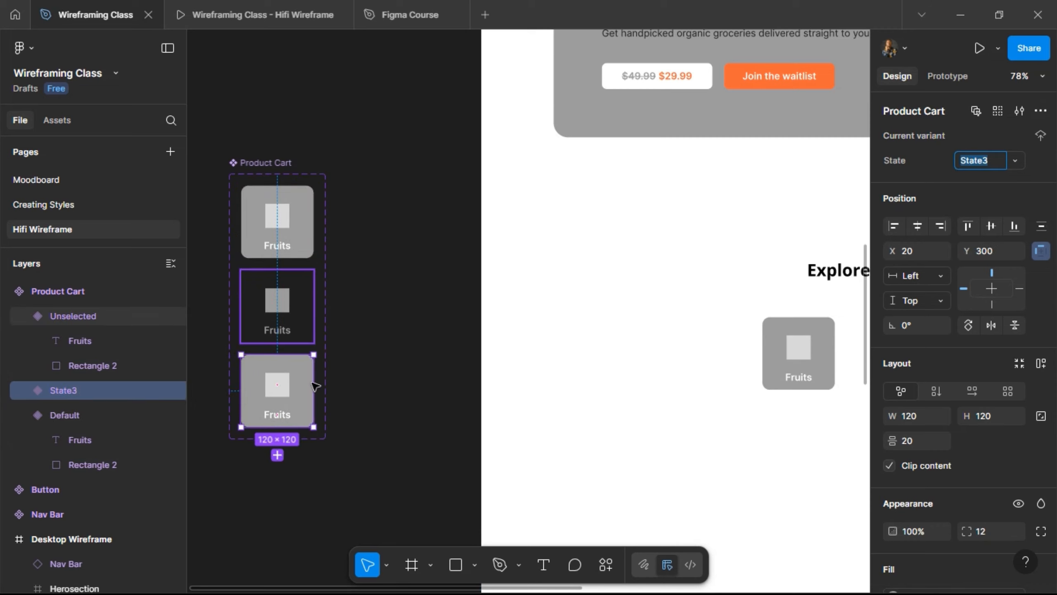
{"action": "scroll", "coordinate": [950, 470], "scroll_direction": "down", "scroll_amount": 5}
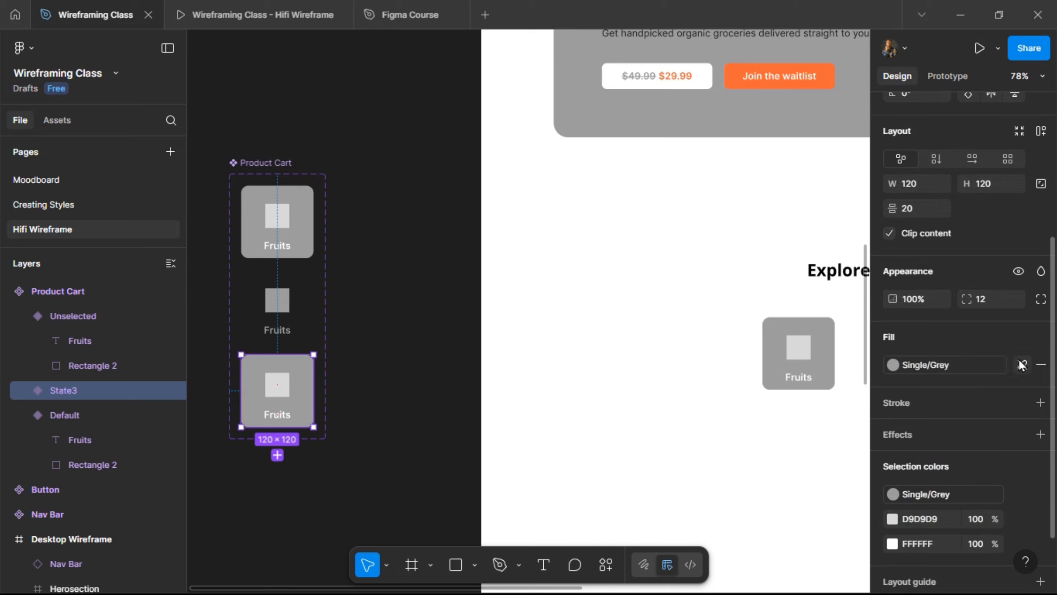
{"action": "left_click", "coordinate": [1022, 364]}
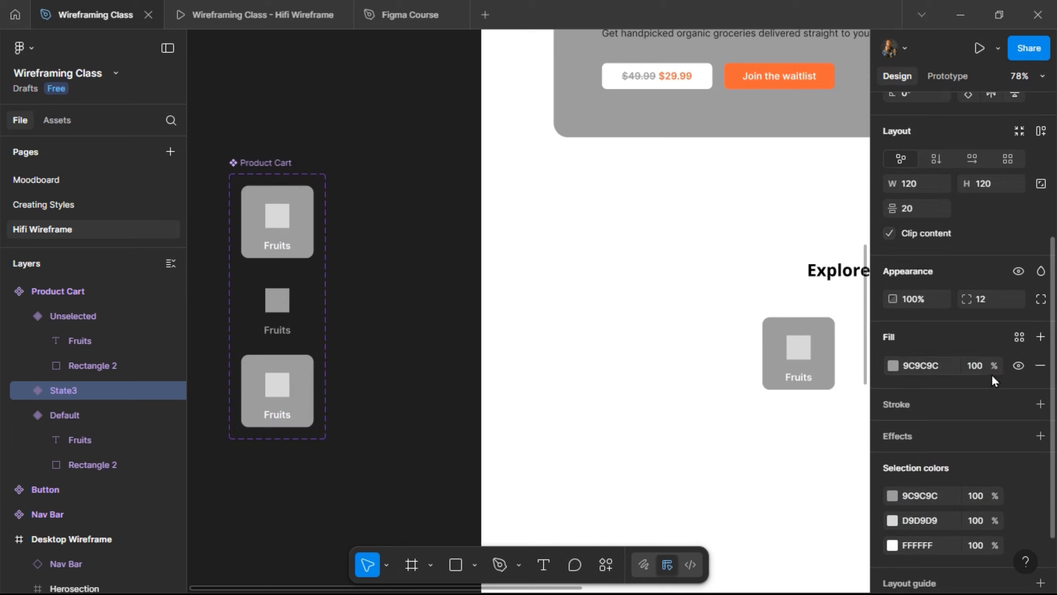
{"action": "left_click", "coordinate": [983, 366]}
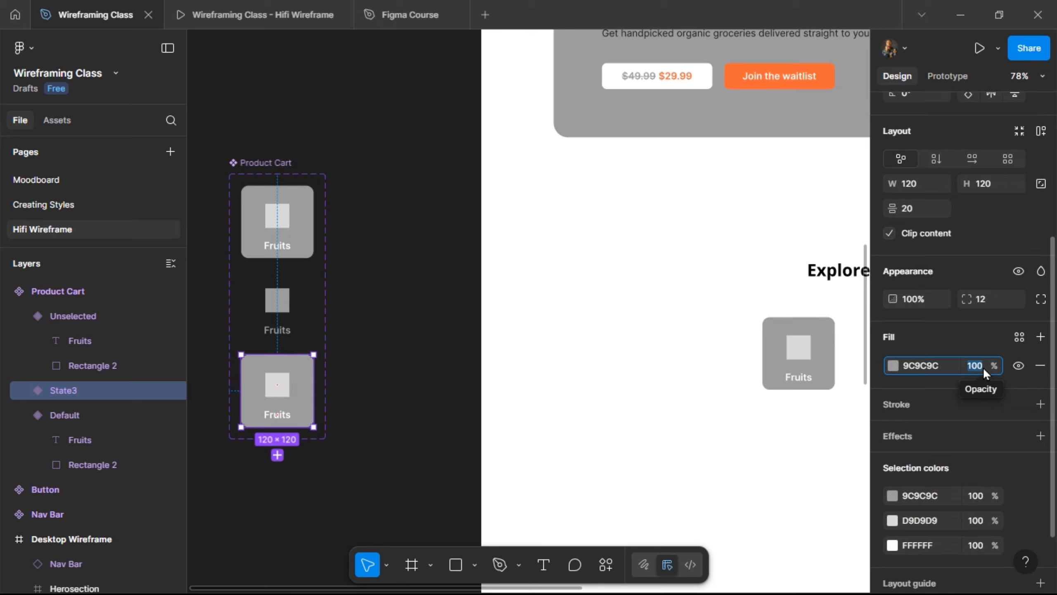
{"action": "type", "text": "40"}
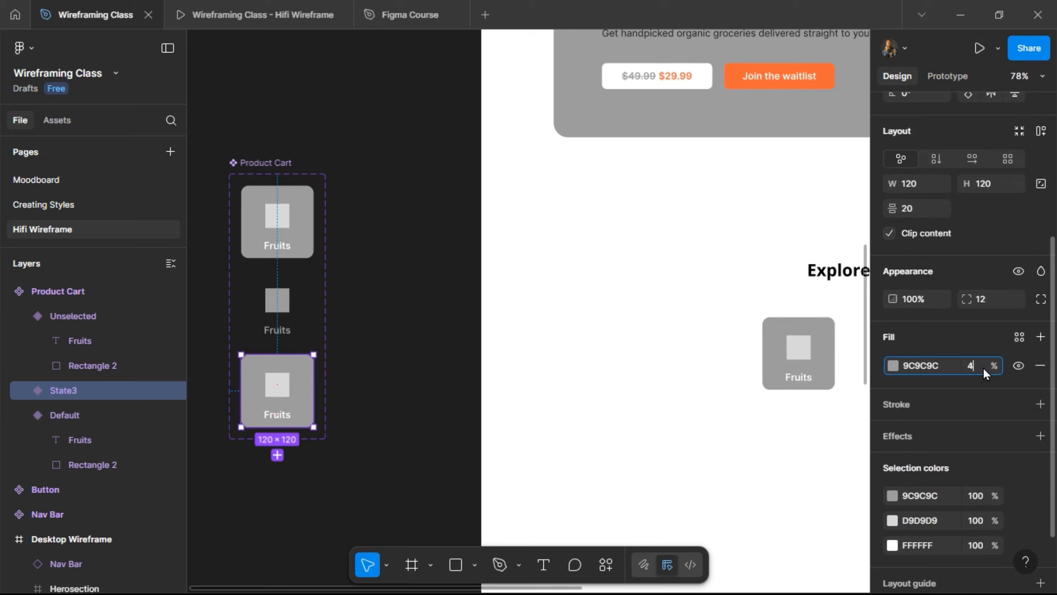
{"action": "key", "text": "Return"}
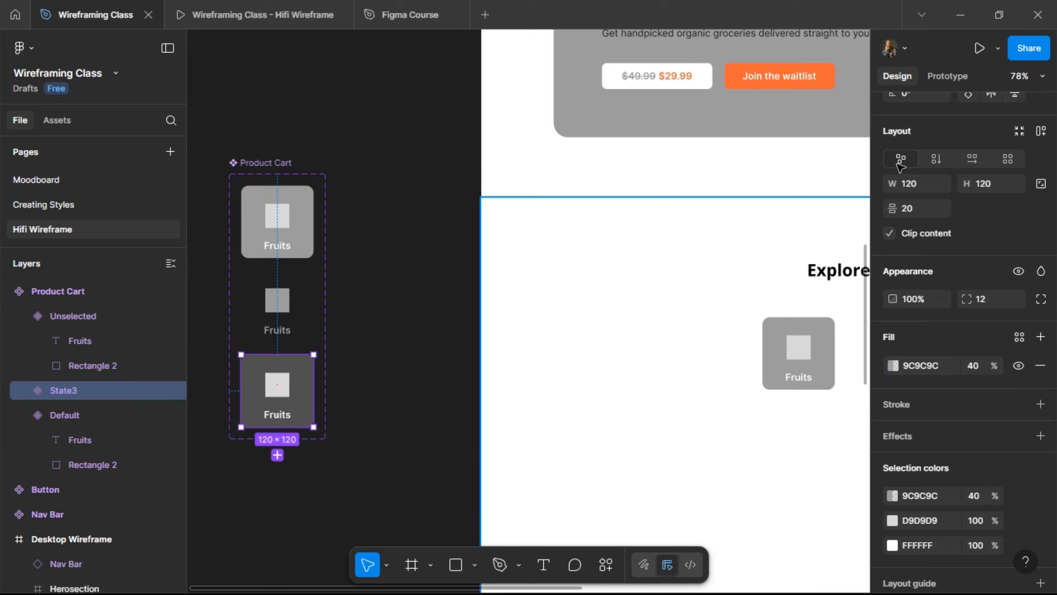
{"action": "scroll", "coordinate": [953, 170], "scroll_direction": "up", "scroll_amount": 5}
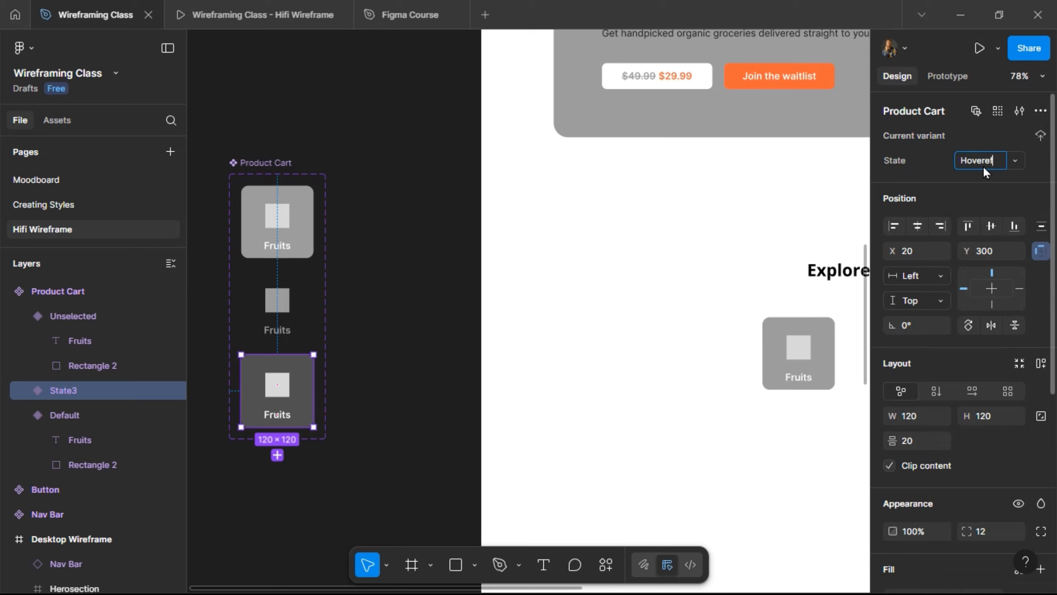
{"action": "key", "text": "Return"}
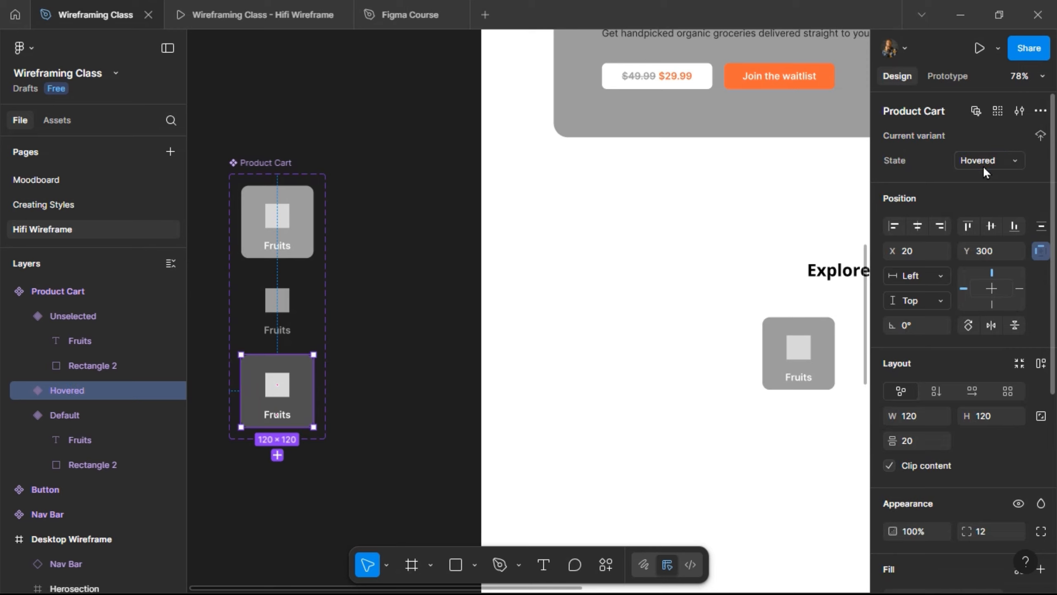
- Select the Default variant, then move to the Explore section and select its Fruits placeholder card
{"action": "left_click", "coordinate": [286, 243]}
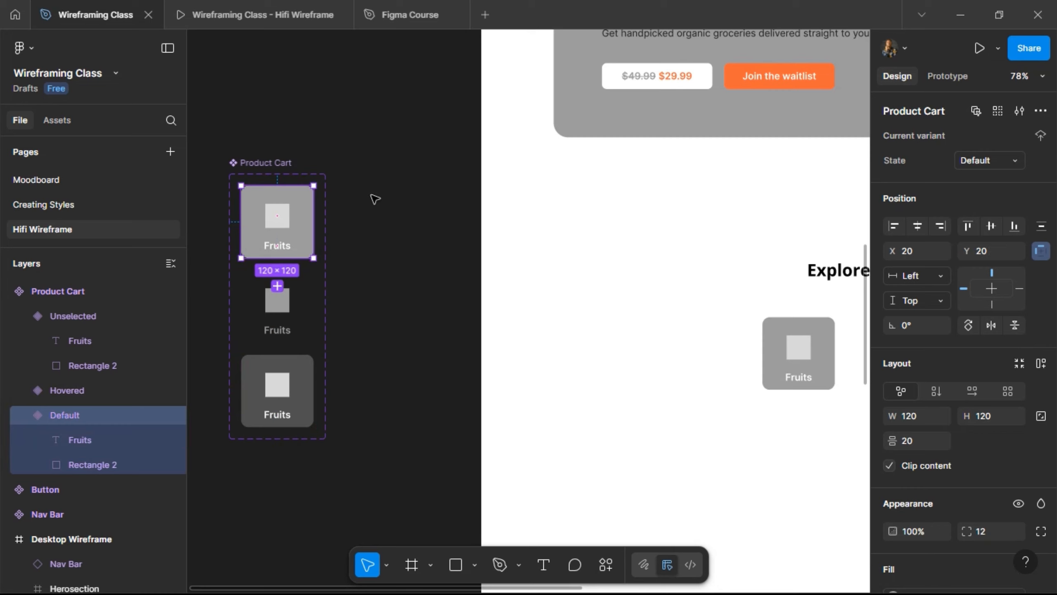
{"action": "scroll", "coordinate": [370, 198], "scroll_direction": "right", "scroll_amount": 5}
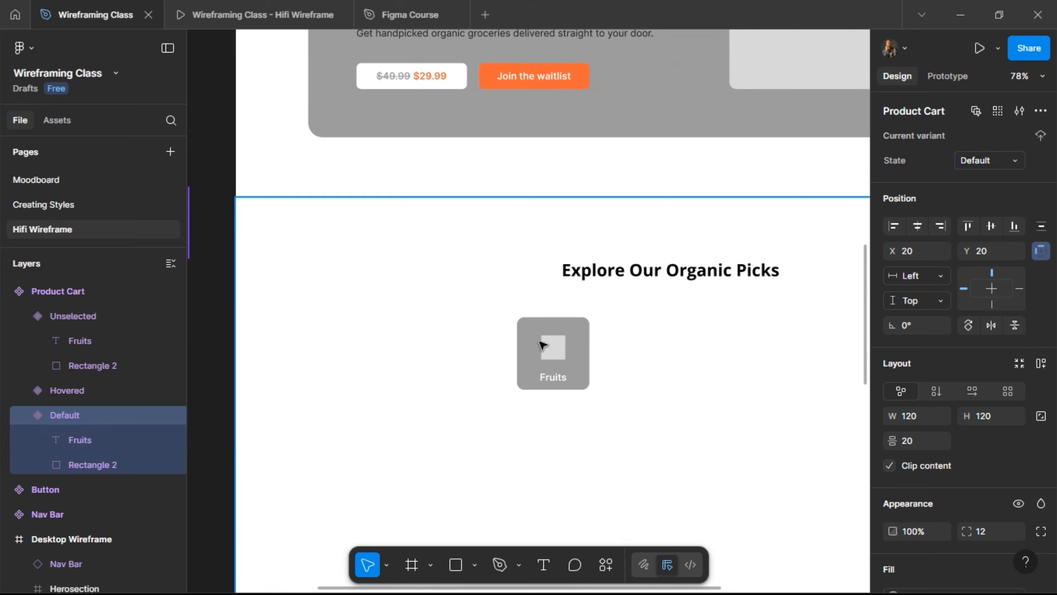
{"action": "left_click", "coordinate": [541, 345]}
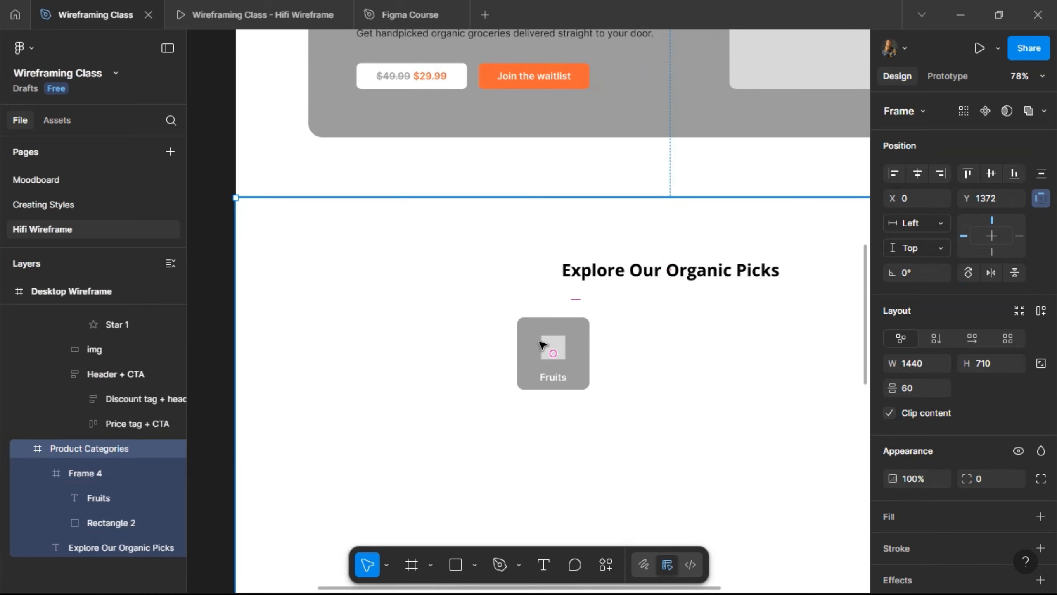
{"action": "left_click", "coordinate": [542, 345]}
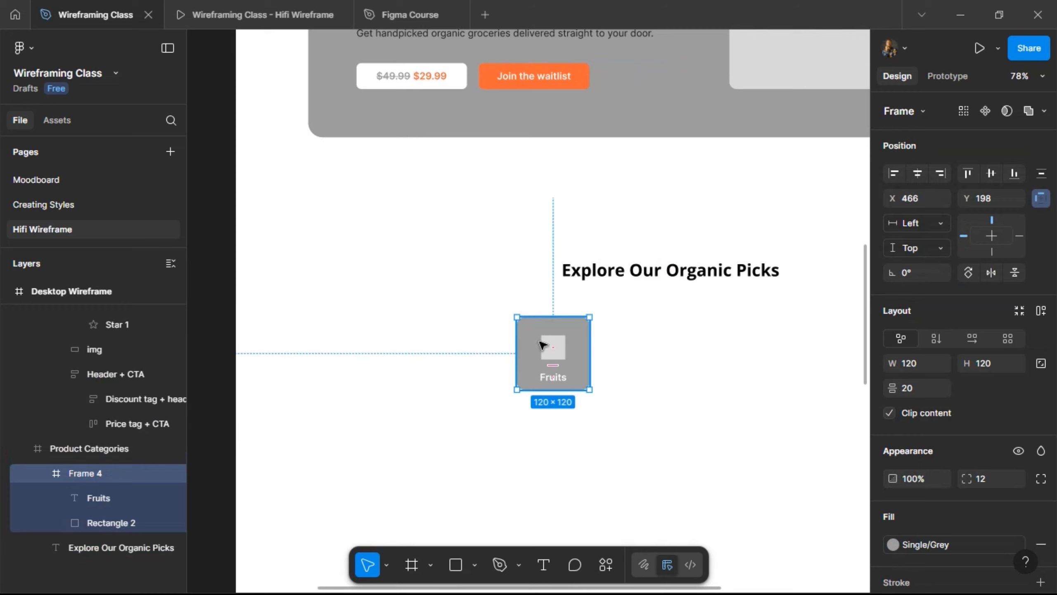
- Paste-replace Frame 4 with a Product Cart instance, then add an Unselected copy to its right
{"action": "right_click", "coordinate": [542, 345]}
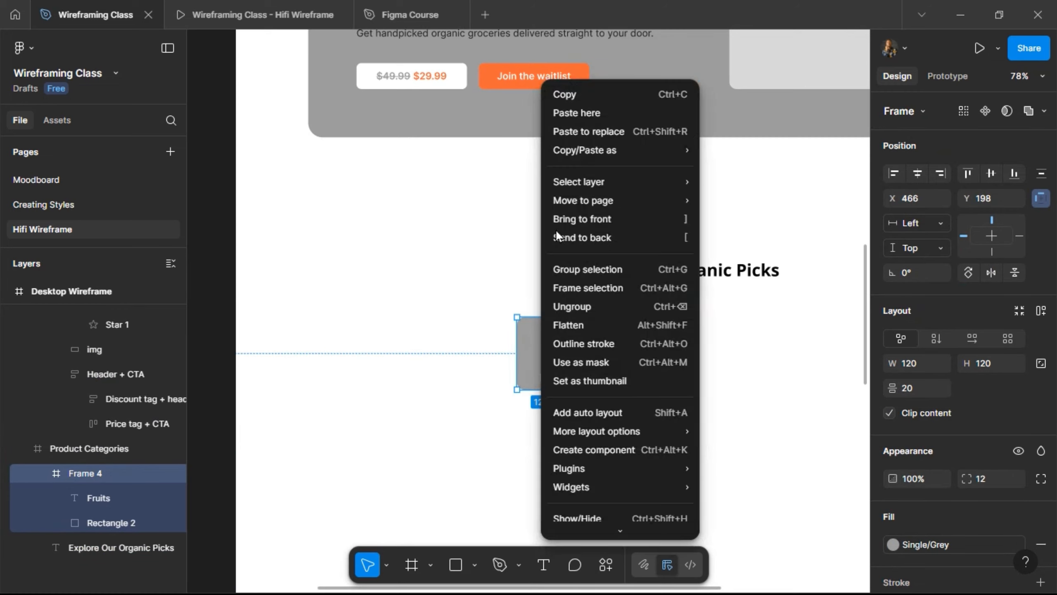
{"action": "left_click", "coordinate": [580, 131]}
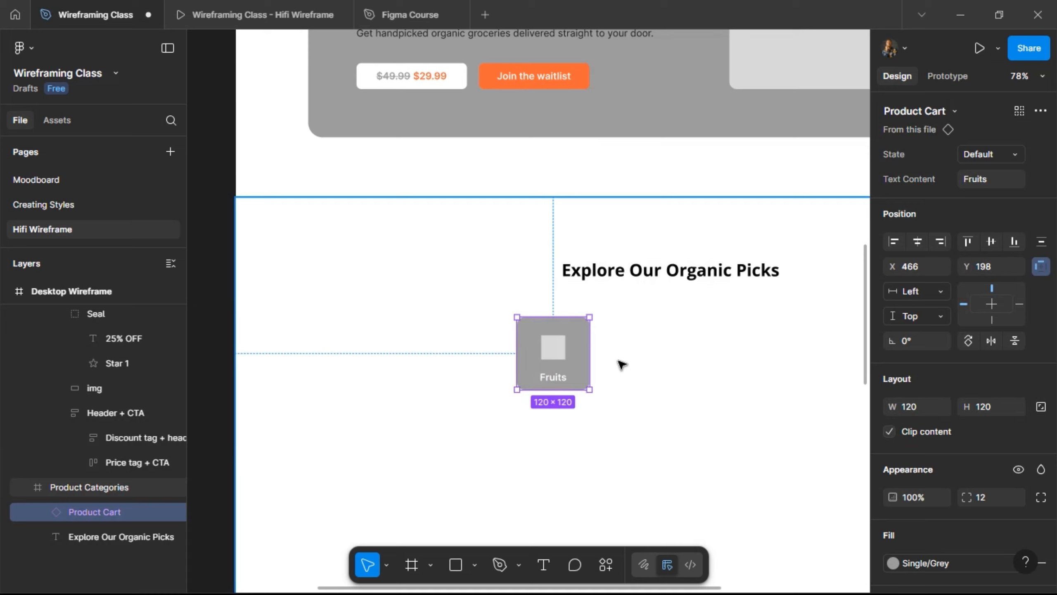
{"action": "key", "text": "ctrl+d"}
{"action": "key", "text": "shift+Right"}
{"action": "key", "text": "shift+Right"}
{"action": "key", "text": "shift+Right"}
{"action": "key", "text": "shift+Right"}
{"action": "key", "text": "shift+Right"}
{"action": "key", "text": "shift+Right"}
{"action": "key", "text": "shift+Right"}
{"action": "key", "text": "shift+Right"}
{"action": "key", "text": "shift+Right"}
{"action": "key", "text": "shift+Right"}
{"action": "key", "text": "shift+Right"}
{"action": "key", "text": "shift+Right"}
{"action": "key", "text": "shift+Right"}
{"action": "key", "text": "shift+Right"}
{"action": "key", "text": "shift+Right"}
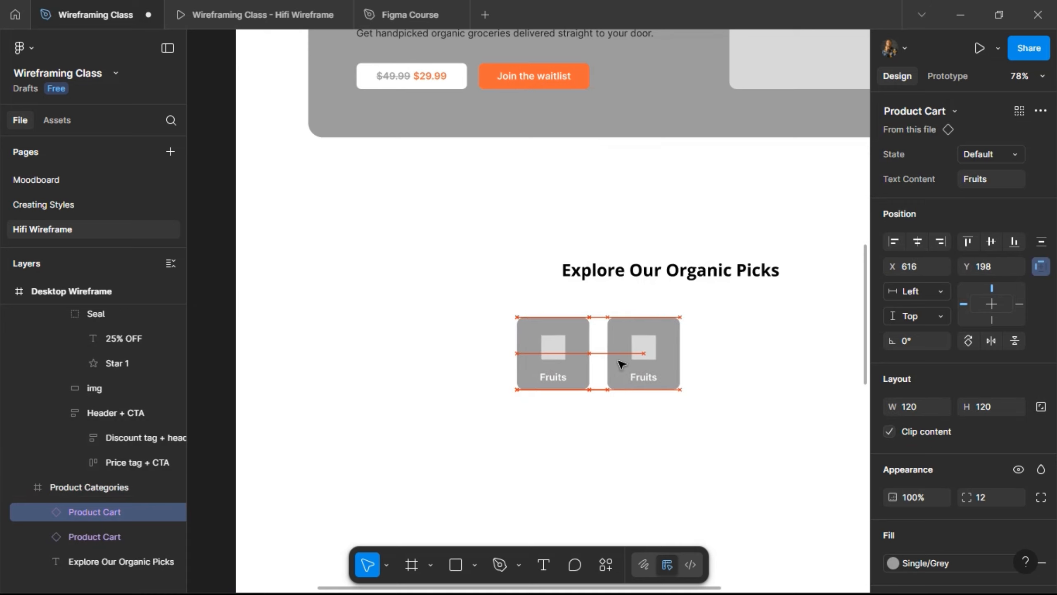
{"action": "left_click", "coordinate": [993, 154]}
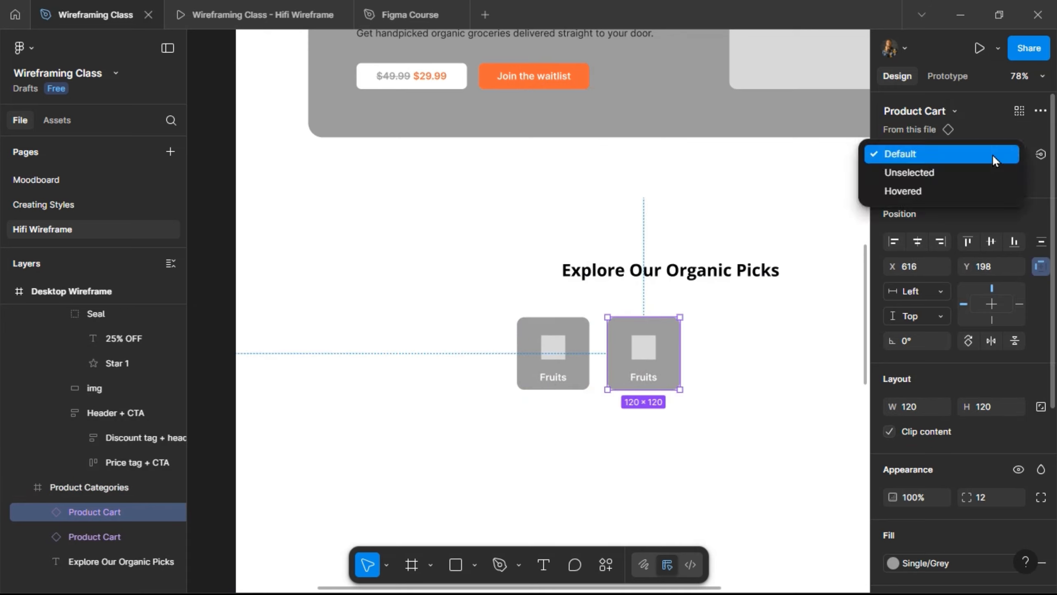
{"action": "left_click", "coordinate": [986, 172]}
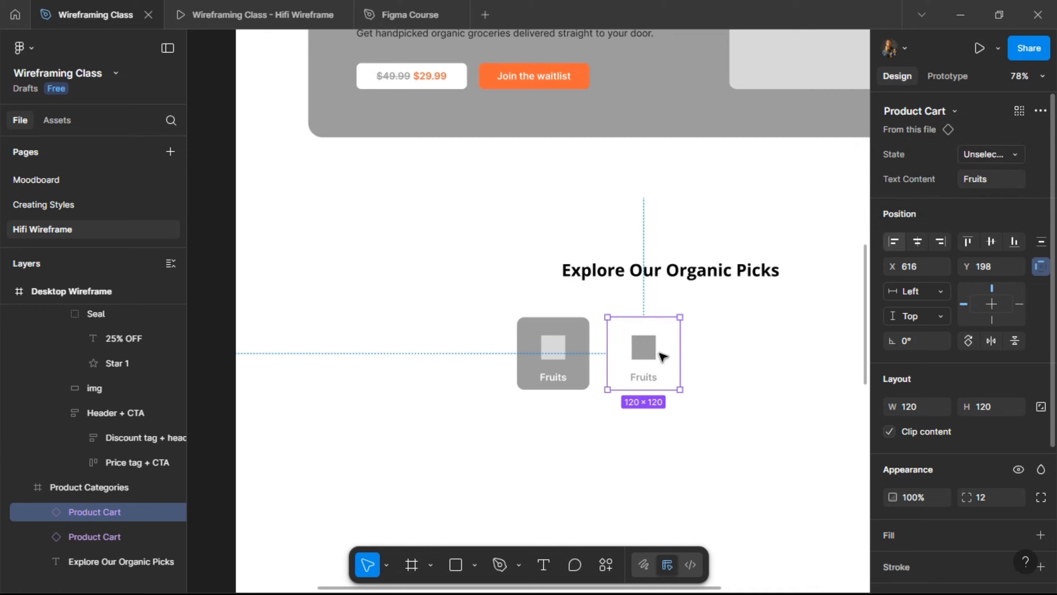
{"action": "left_click", "coordinate": [553, 362], "text": "shift"}
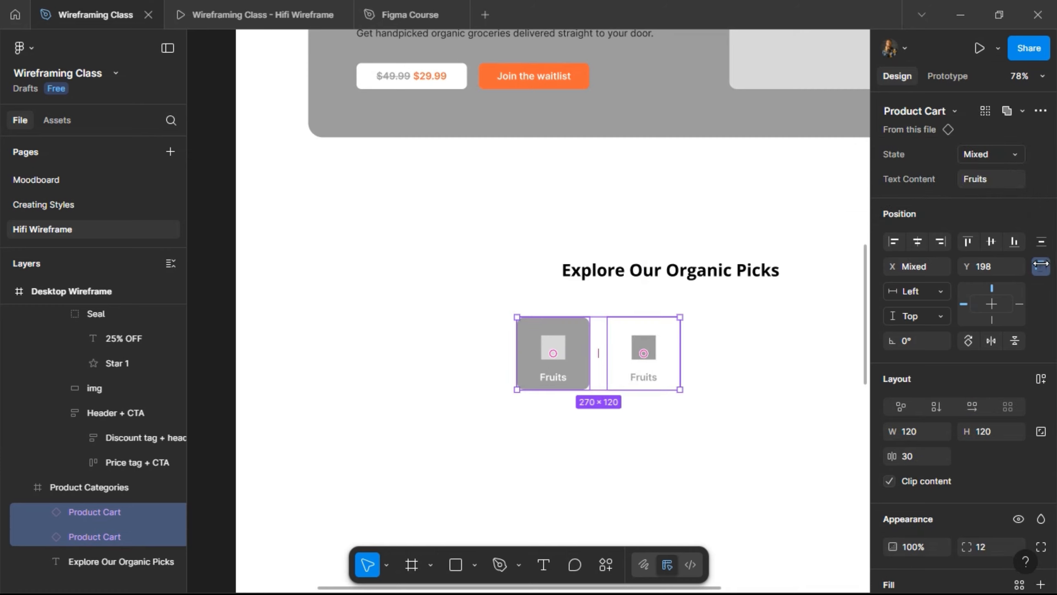
- Wrap both cards in a horizontal auto-layout row with 40 spacing
{"action": "left_click", "coordinate": [1042, 380]}
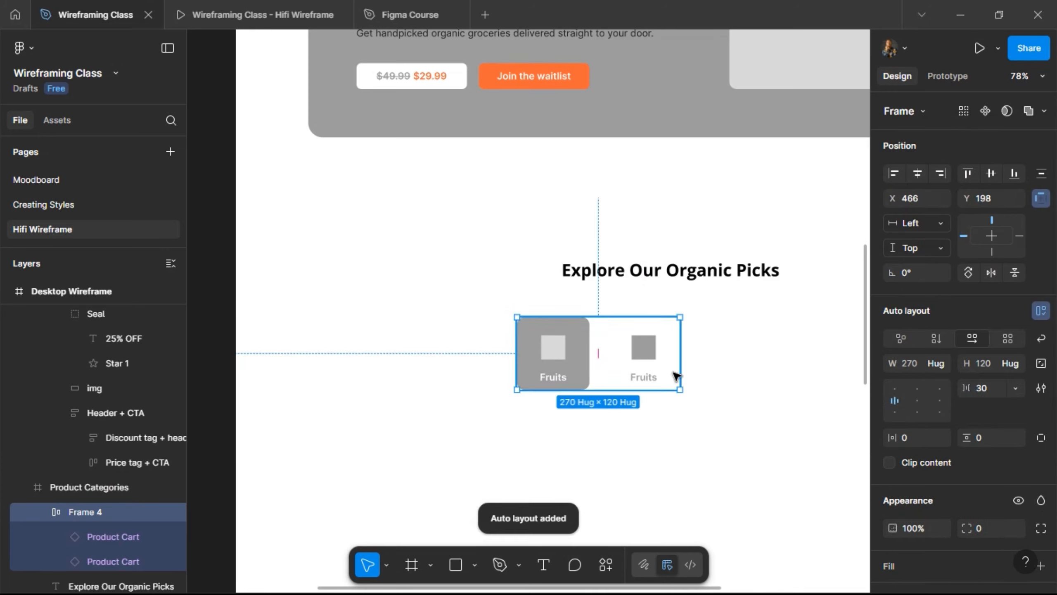
{"action": "left_click", "coordinate": [986, 389]}
{"action": "type", "text": "4"}
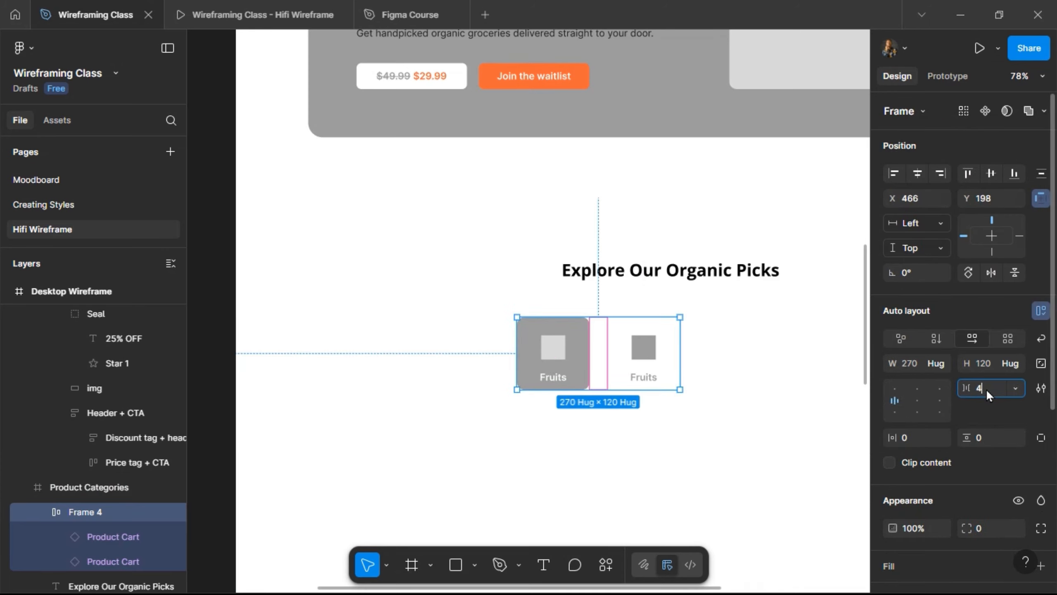
{"action": "type", "text": "0"}
{"action": "key", "text": "Return"}
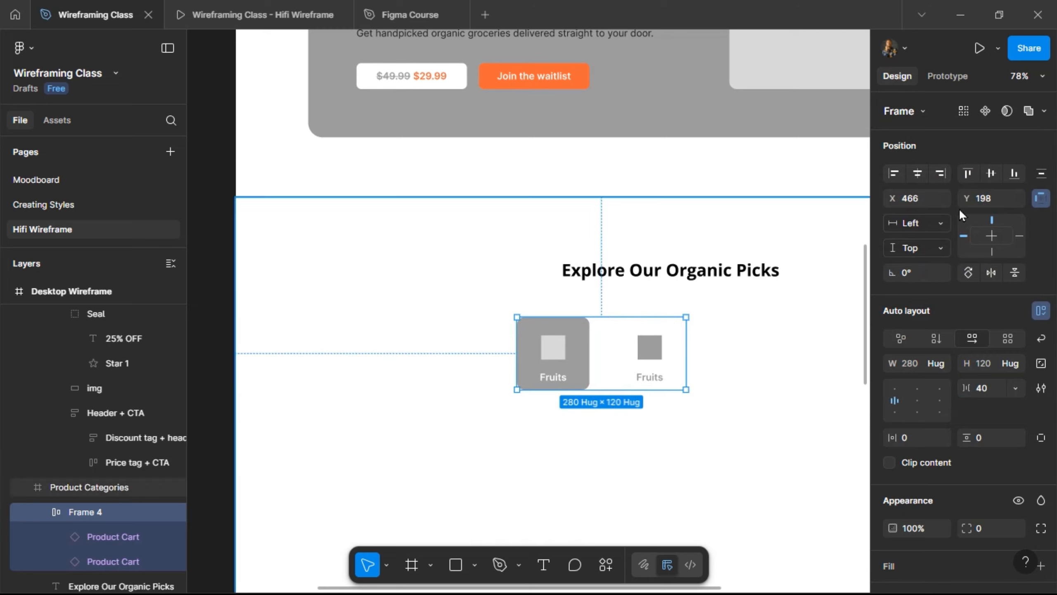
- Duplicate a card to extend the row, then begin relabelling the second card
{"action": "left_click", "coordinate": [652, 351]}
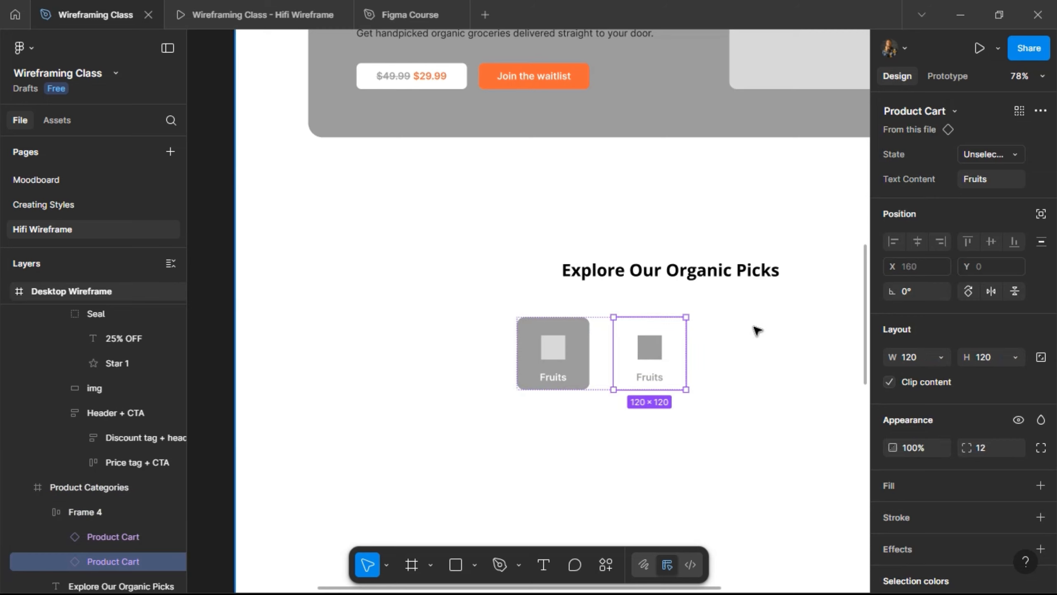
{"action": "key", "text": "ctrl+d"}
{"action": "key", "text": "ctrl+d"}
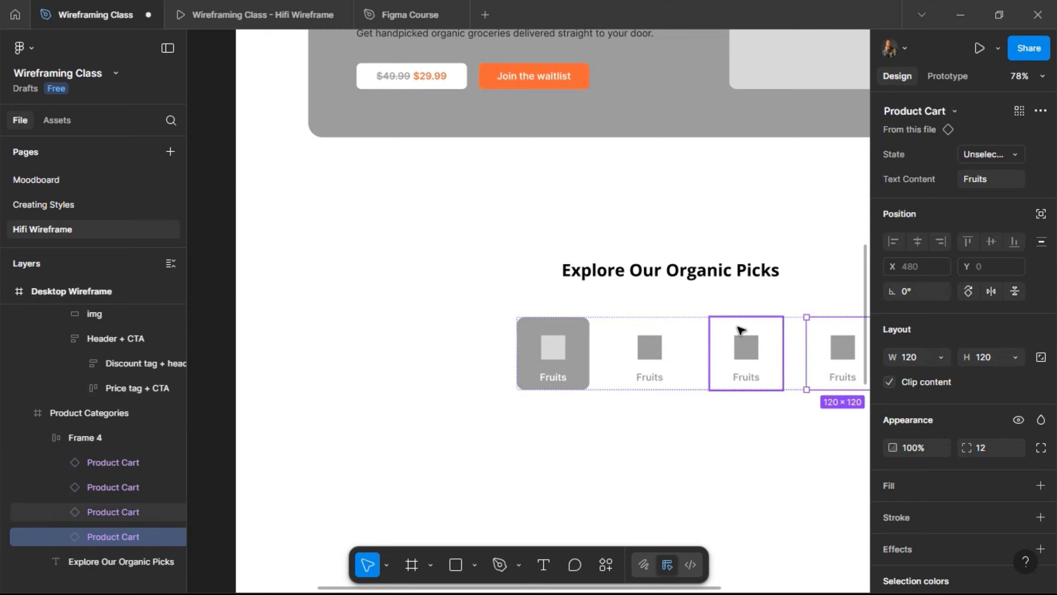
{"action": "scroll", "coordinate": [739, 329], "scroll_direction": "right", "scroll_amount": 3}
{"action": "left_click", "coordinate": [493, 357]}
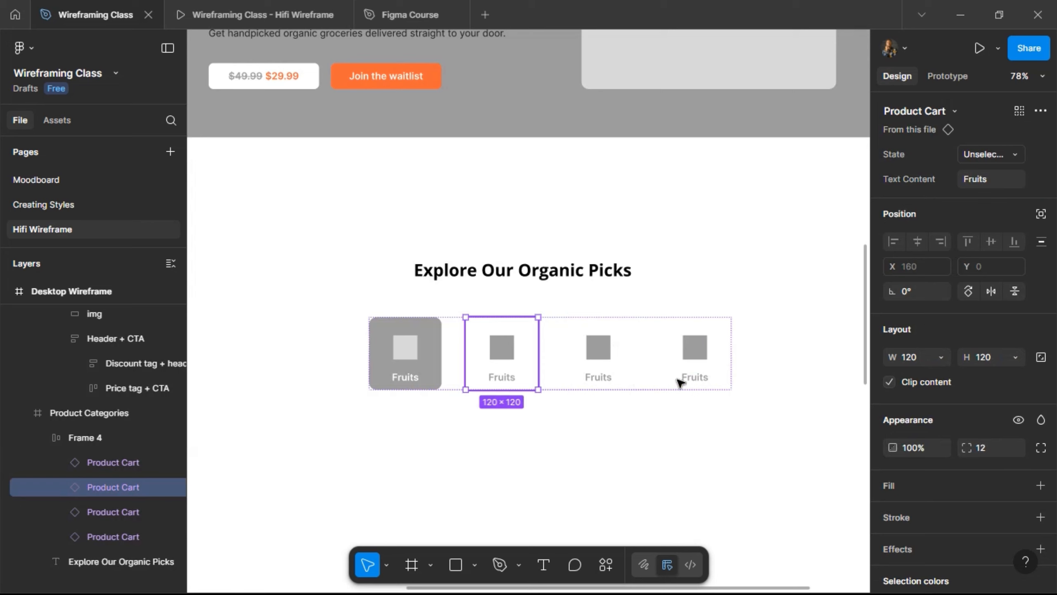
{"action": "left_click", "coordinate": [992, 184]}
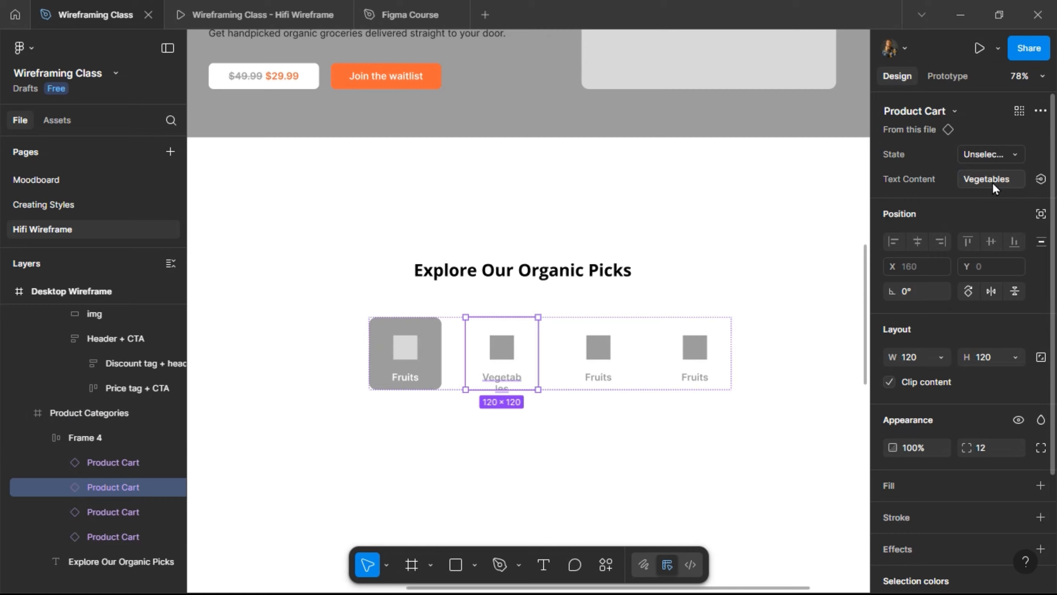
- Set the Text Content of cards two to four to Vegetables, Juices and Bundles
{"action": "key", "text": "Return"}
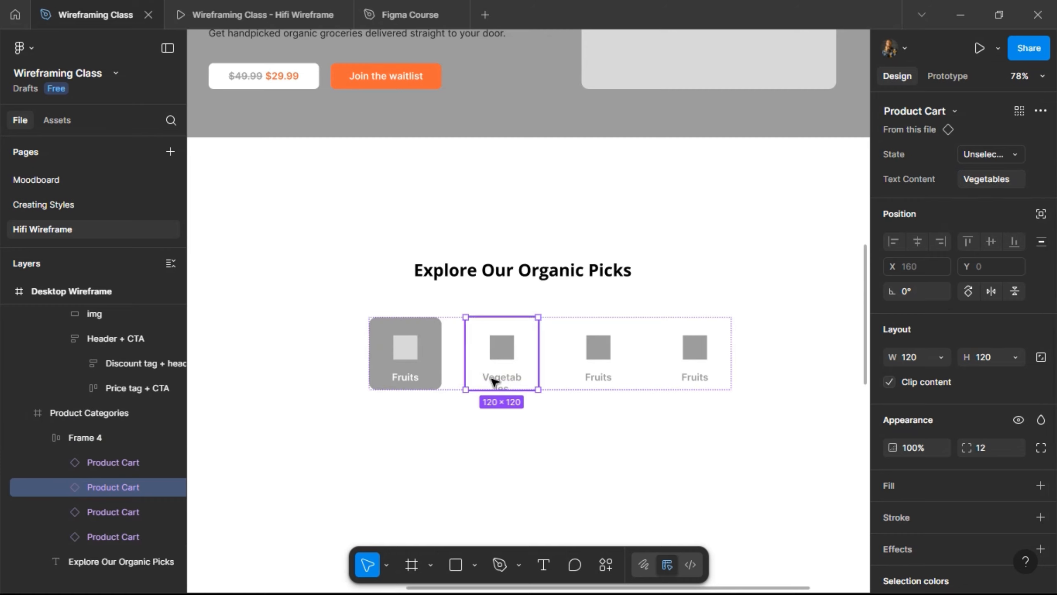
{"action": "left_click", "coordinate": [590, 369]}
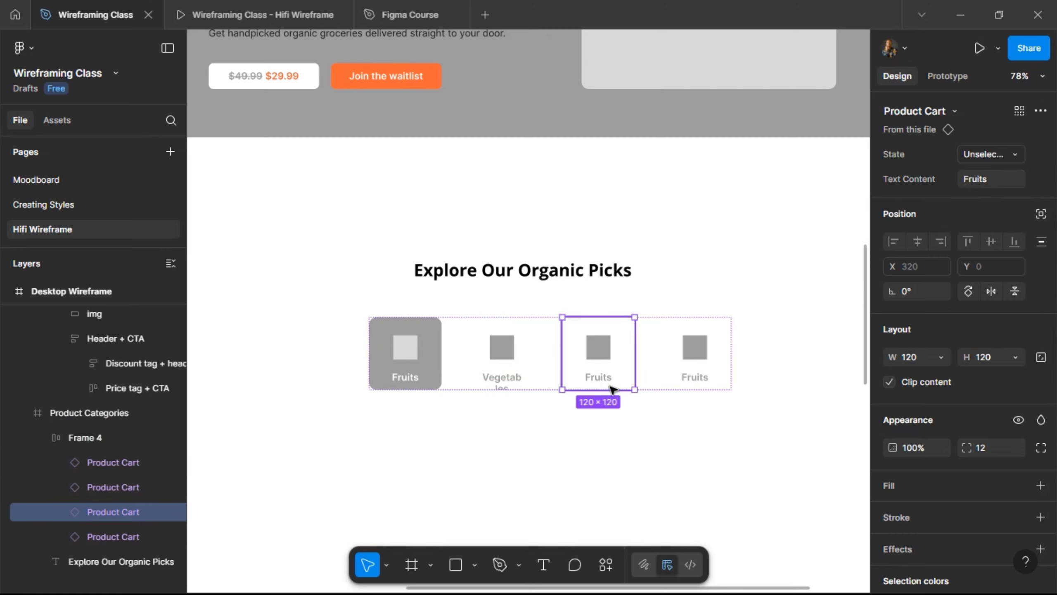
{"action": "left_click", "coordinate": [989, 179]}
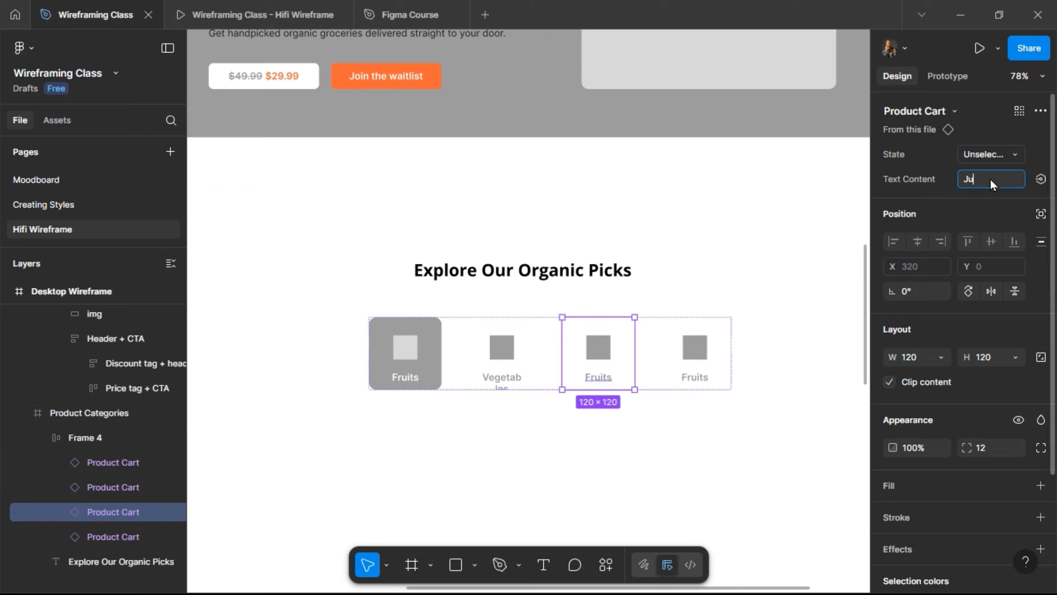
{"action": "key", "text": "Return"}
{"action": "left_click", "coordinate": [716, 342]}
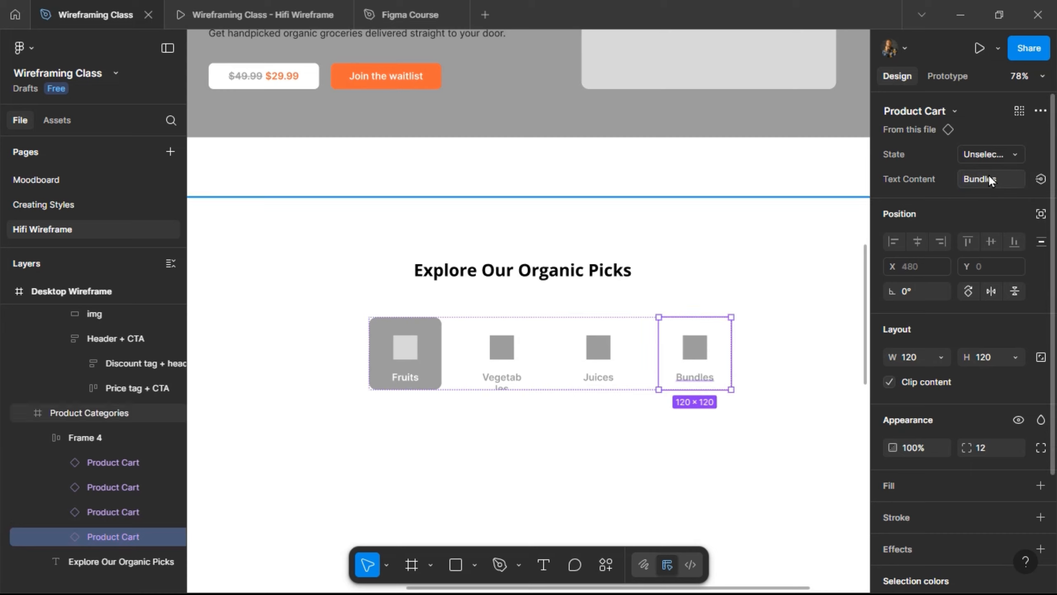
{"action": "key", "text": "Return"}
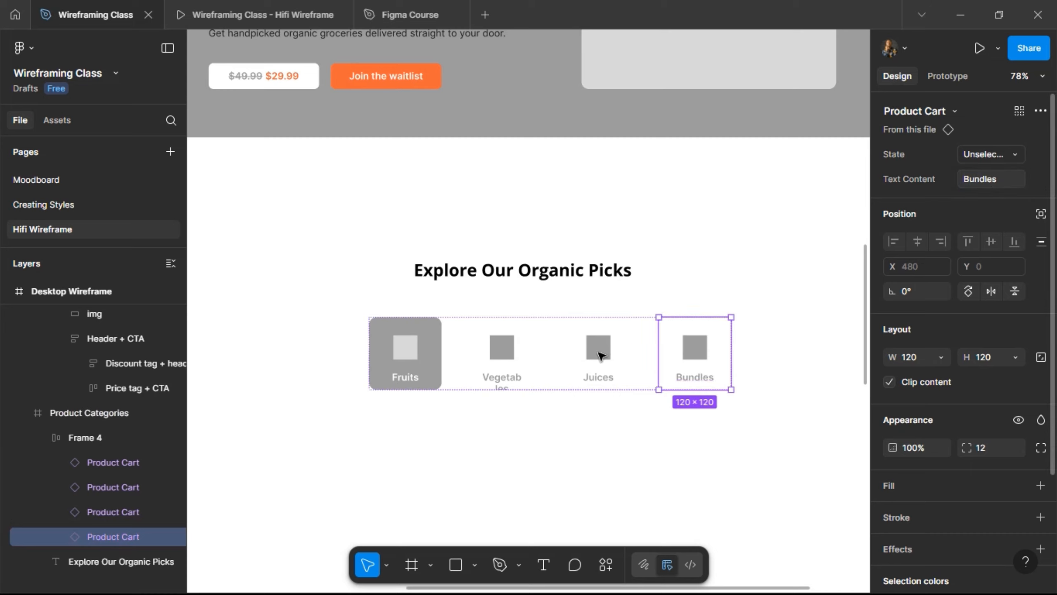
{"action": "left_click", "coordinate": [500, 379]}
{"action": "scroll", "coordinate": [575, 297], "scroll_direction": "left", "scroll_amount": 5}
{"action": "scroll", "coordinate": [575, 297], "scroll_direction": "left", "scroll_amount": 5}
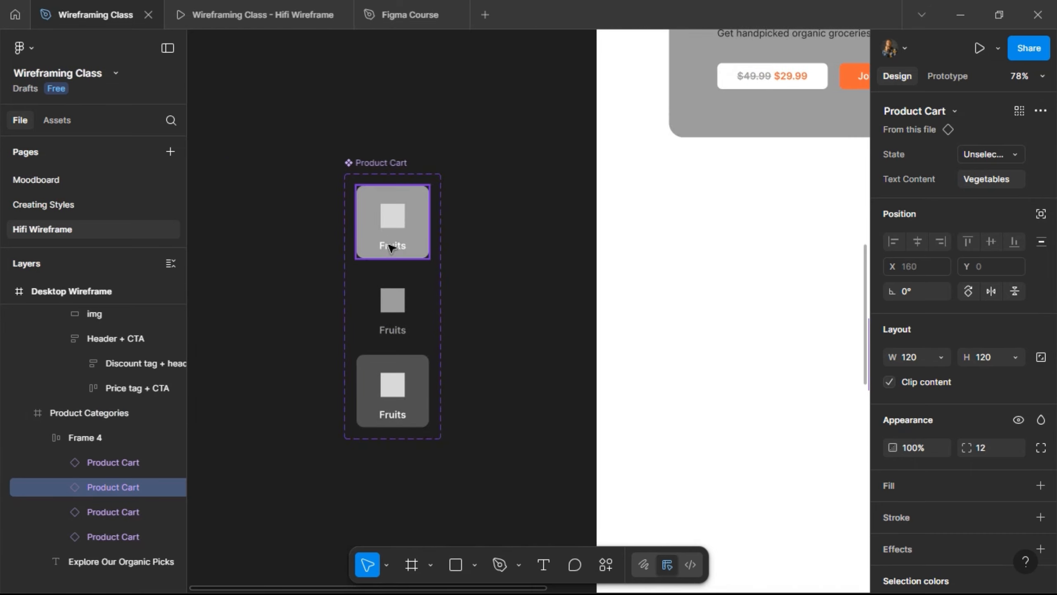
- Set the Fruits labels in the Default, Unselected and Hovered variants to Auto width, 45 × 19
{"action": "left_click", "coordinate": [391, 247]}
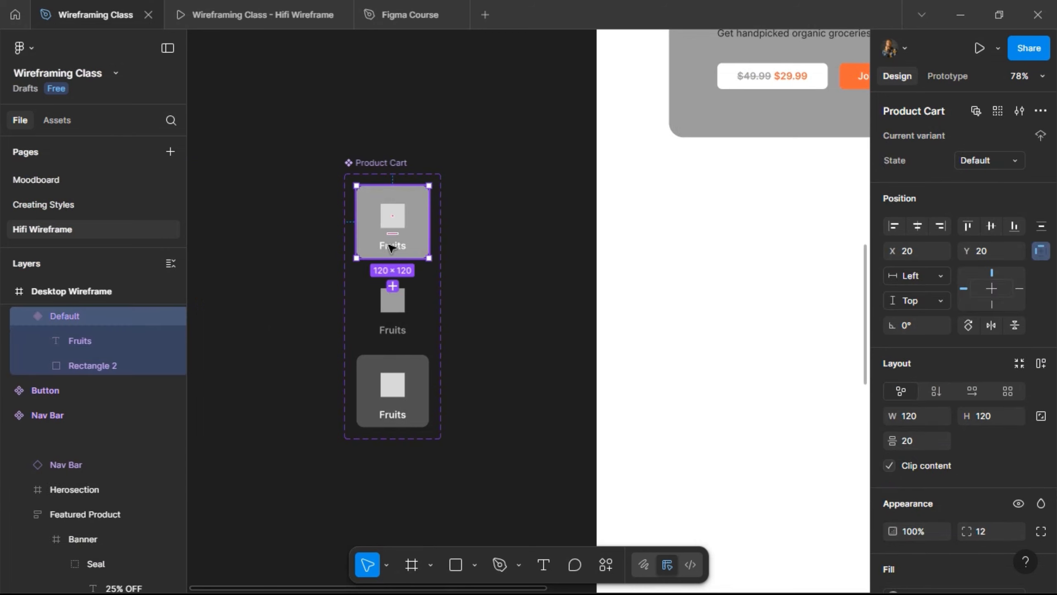
{"action": "left_click", "coordinate": [391, 246]}
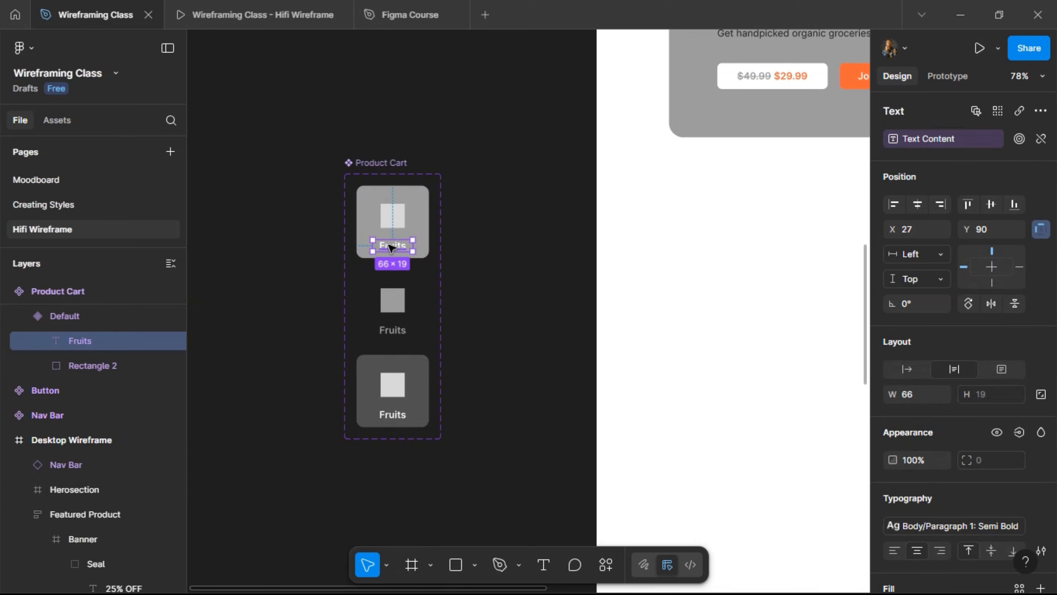
{"action": "left_click", "coordinate": [423, 226]}
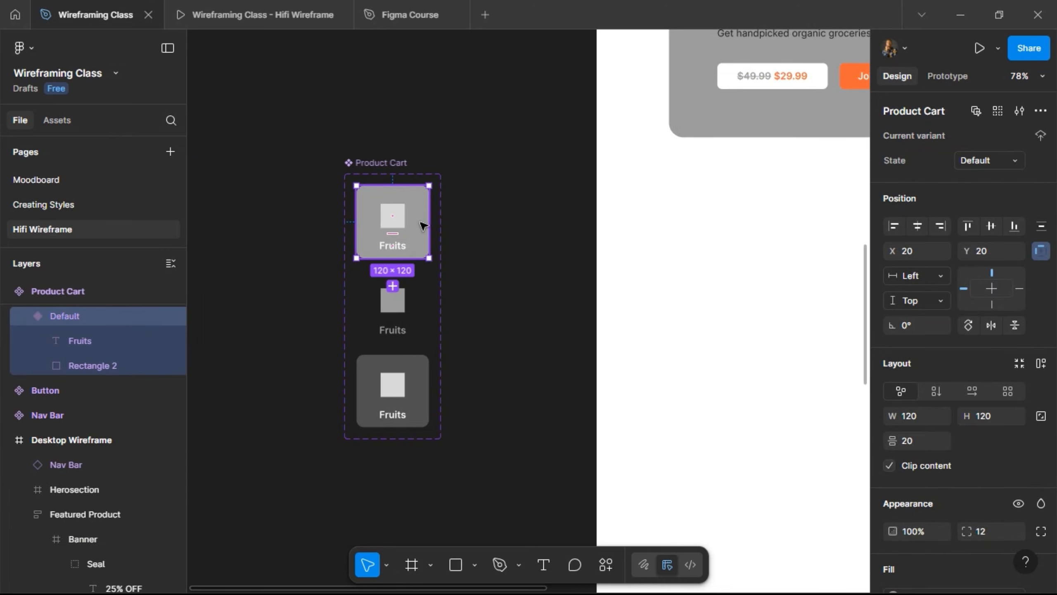
{"action": "left_click", "coordinate": [392, 250]}
{"action": "left_click", "coordinate": [402, 331], "text": "shift"}
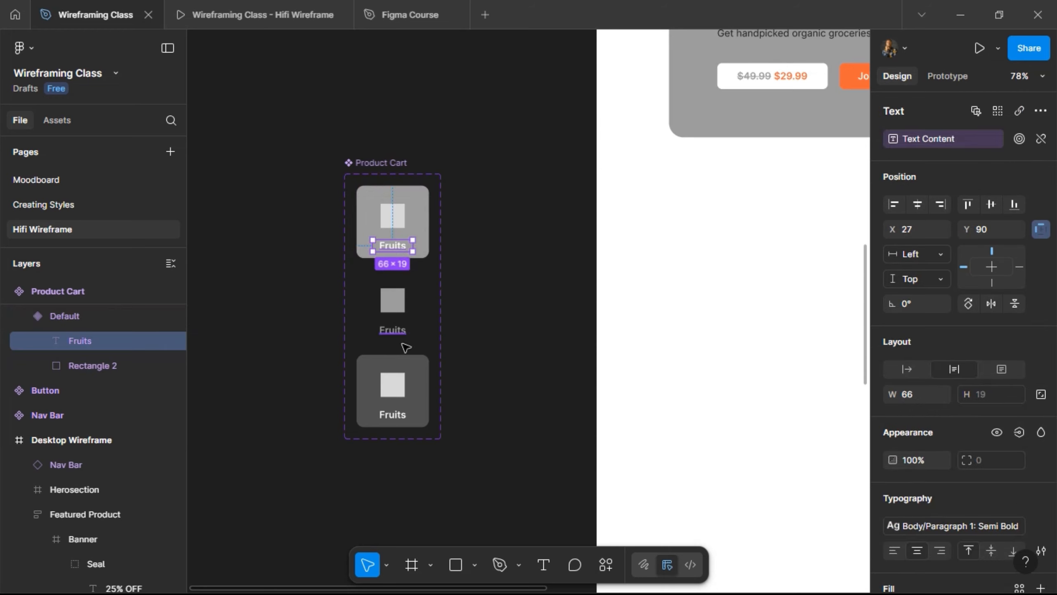
{"action": "left_click", "coordinate": [401, 415], "text": "shift"}
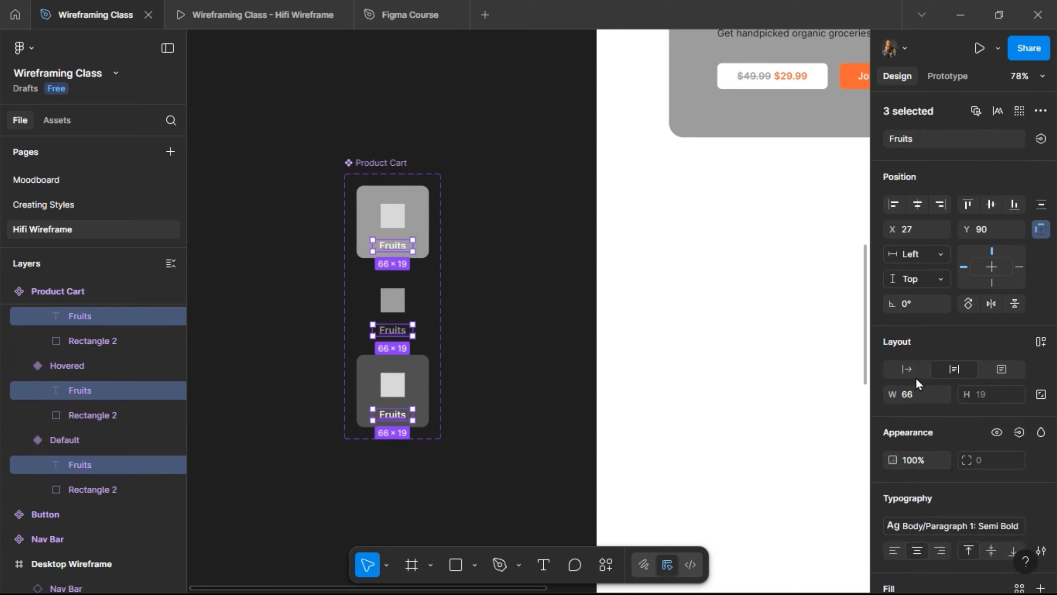
{"action": "left_click", "coordinate": [907, 368]}
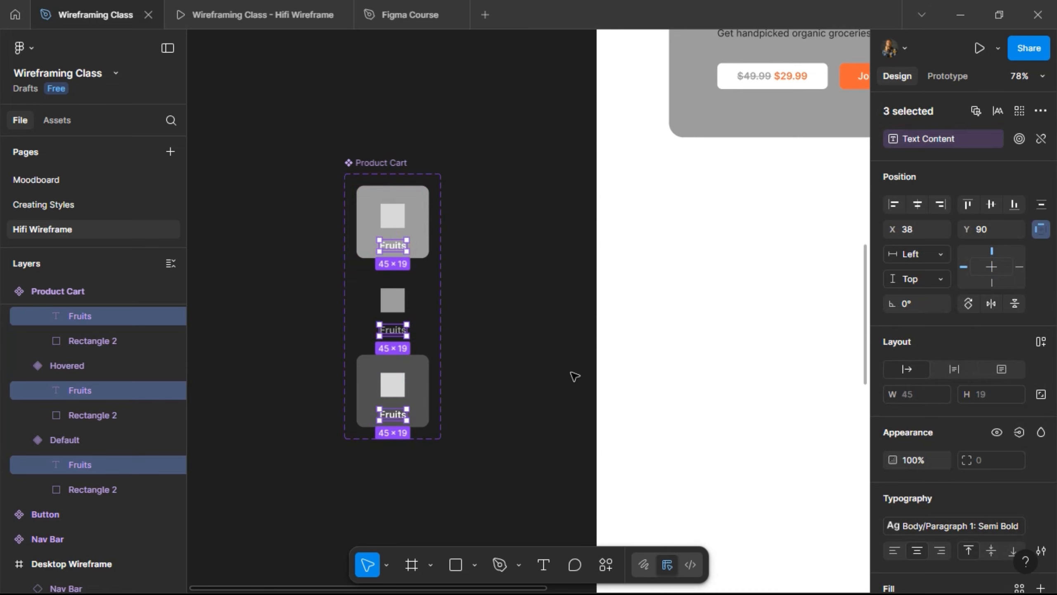
{"action": "scroll", "coordinate": [574, 376], "scroll_direction": "right", "scroll_amount": 8}
{"action": "scroll", "coordinate": [574, 376], "scroll_direction": "right", "scroll_amount": 5}
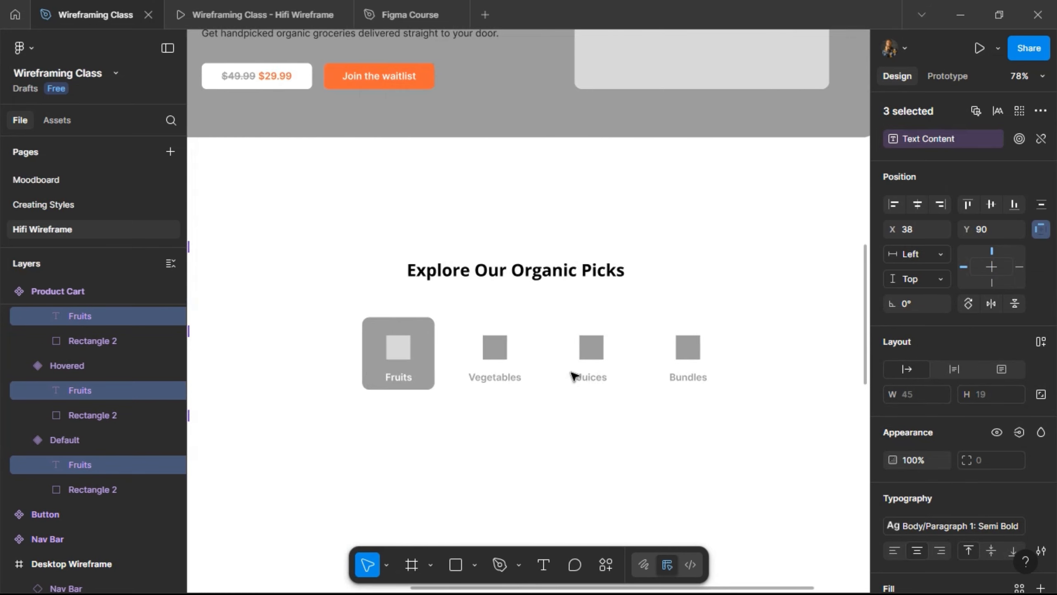
{"action": "left_click", "coordinate": [431, 372]}
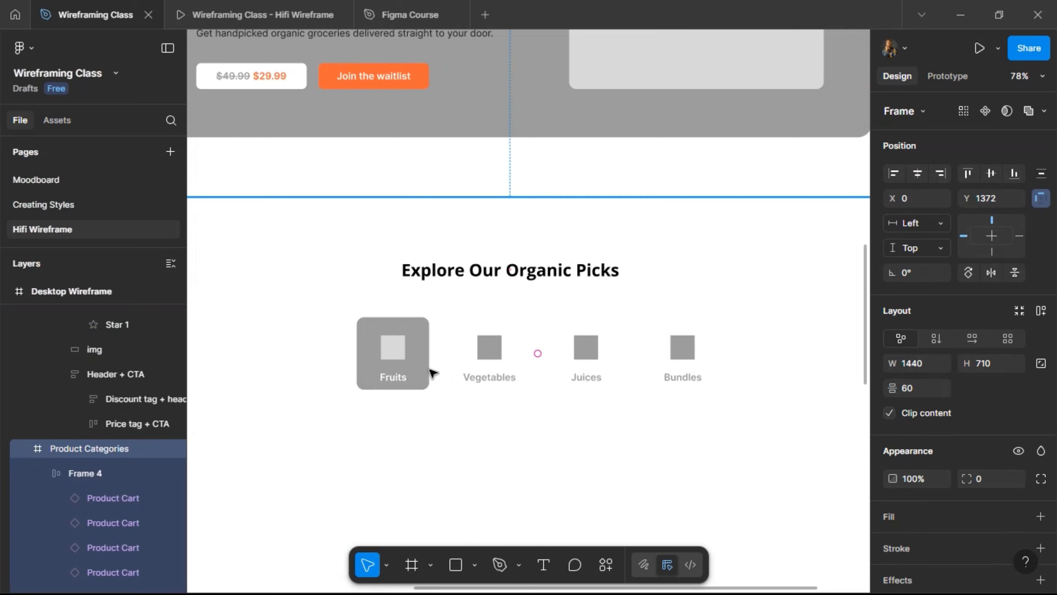
{"action": "left_click", "coordinate": [412, 344]}
{"action": "key", "text": "alt"}
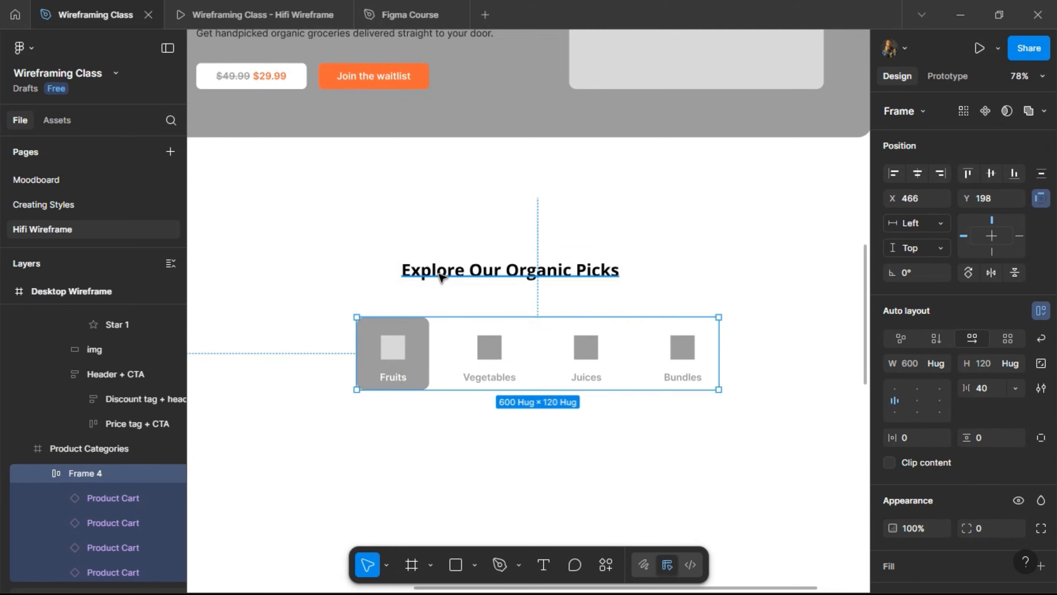
{"action": "scroll", "coordinate": [442, 277], "scroll_direction": "down", "scroll_amount": 5}
{"action": "scroll", "coordinate": [441, 277], "scroll_direction": "left", "scroll_amount": 4}
{"action": "scroll", "coordinate": [441, 277], "scroll_direction": "up", "scroll_amount": 2}
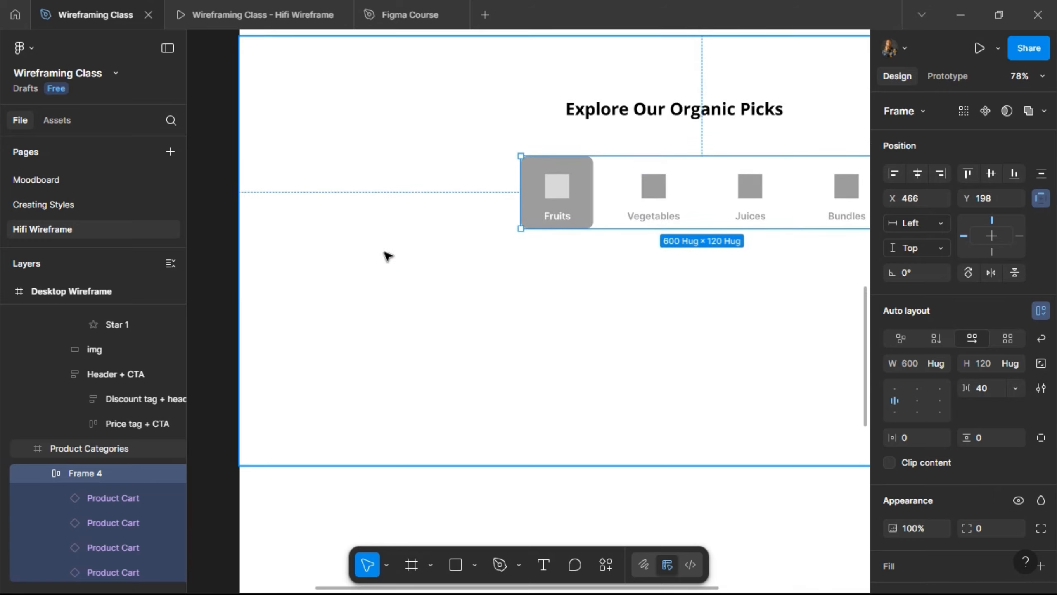
{"action": "scroll", "coordinate": [388, 256], "scroll_direction": "left", "scroll_amount": 6}
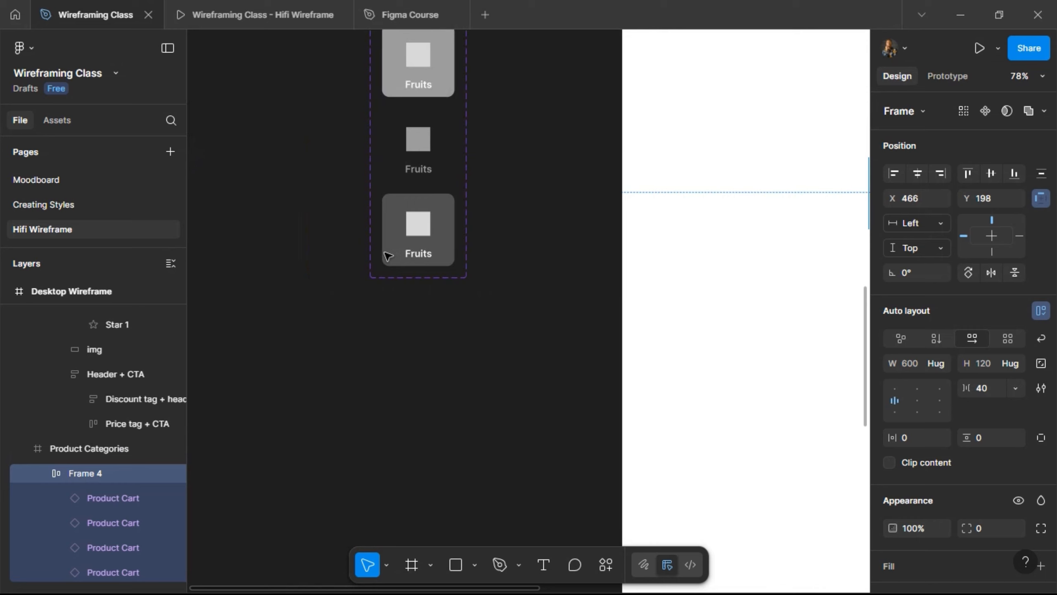
{"action": "scroll", "coordinate": [388, 256], "scroll_direction": "down", "scroll_amount": 2}
{"action": "scroll", "coordinate": [387, 256], "scroll_direction": "down", "scroll_amount": 1}
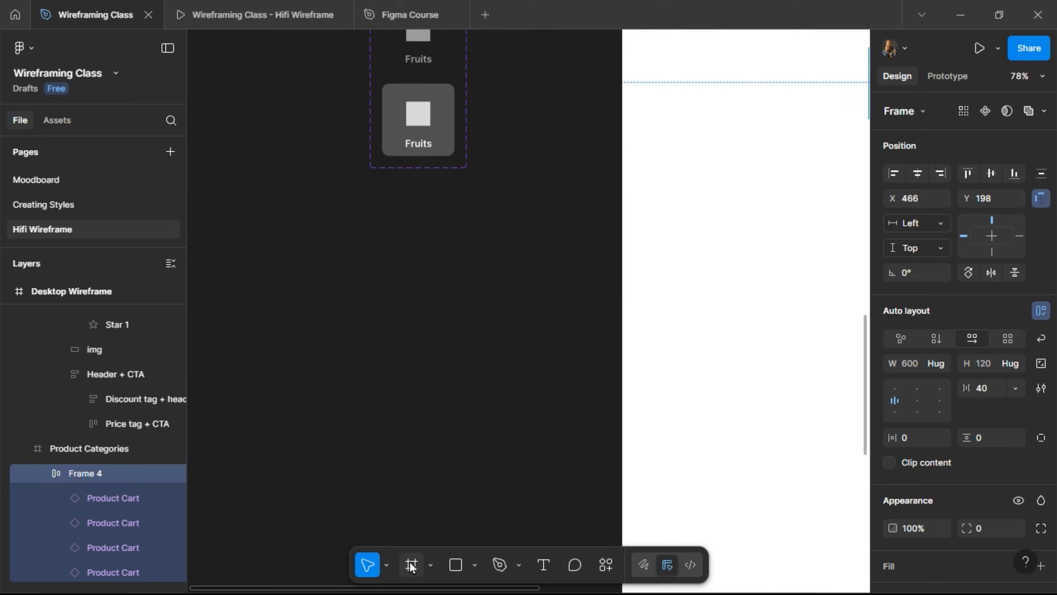
- Draw a new 335 × 423 Frame 5 beside the Desktop Wireframe page
{"action": "key", "text": "f"}
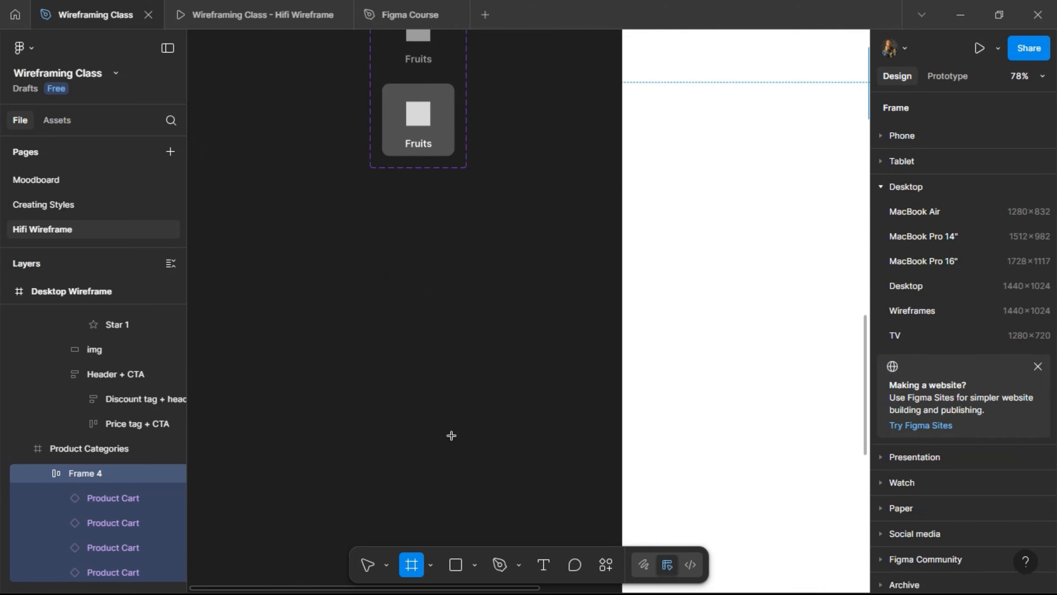
{"action": "mouse_move", "coordinate": [275, 197]}
{"action": "left_mouse_down"}
{"action": "mouse_move", "coordinate": [460, 444]}
{"action": "mouse_move", "coordinate": [478, 453]}
{"action": "left_mouse_up"}
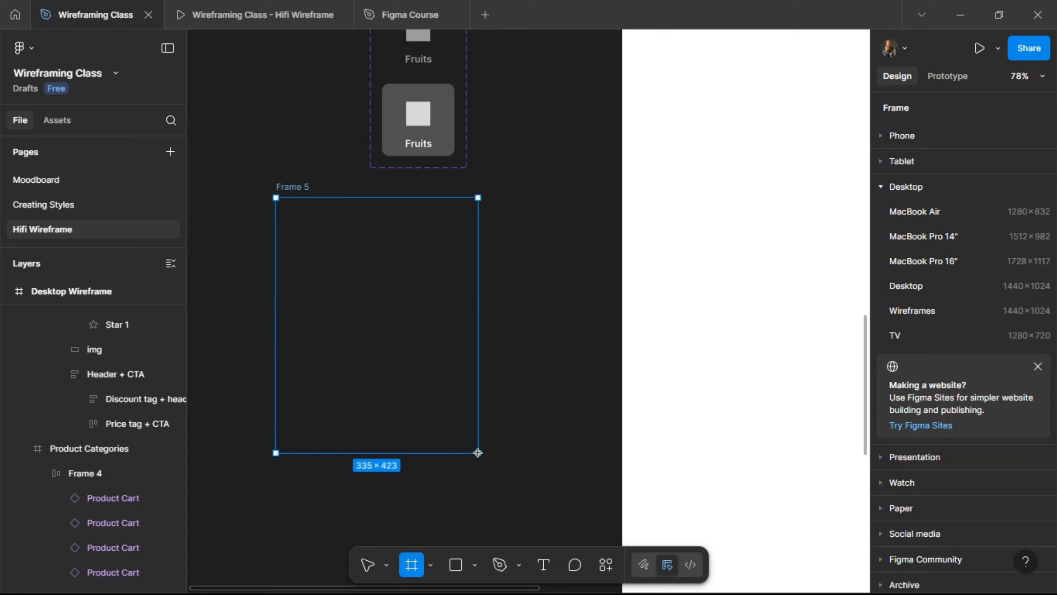
{"action": "scroll", "coordinate": [508, 378], "scroll_direction": "down", "scroll_amount": 3}
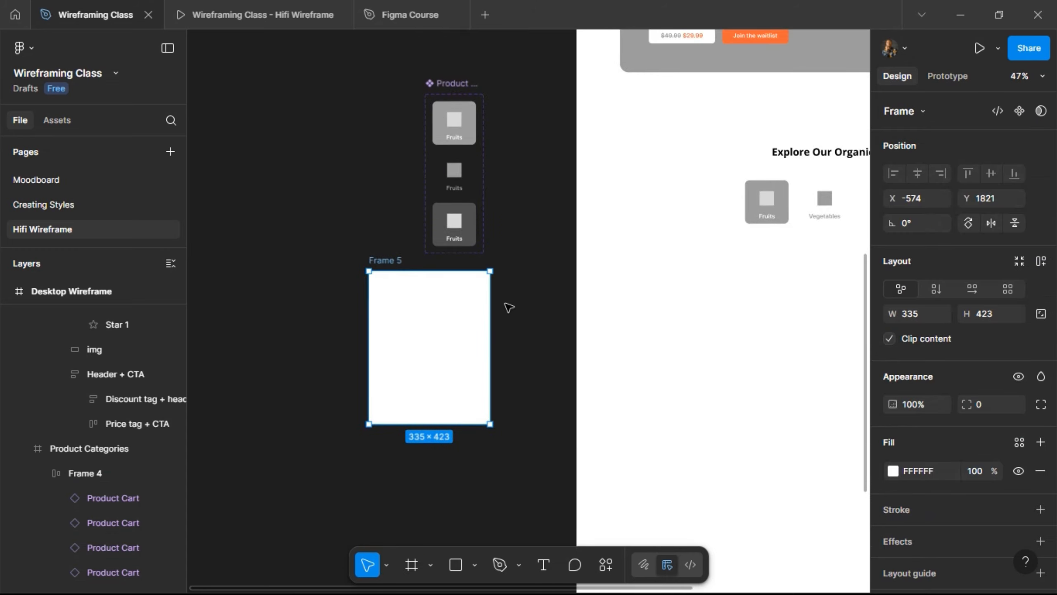
{"action": "scroll", "coordinate": [527, 278], "scroll_direction": "right", "scroll_amount": 5}
{"action": "scroll", "coordinate": [467, 245], "scroll_direction": "up", "scroll_amount": 10}
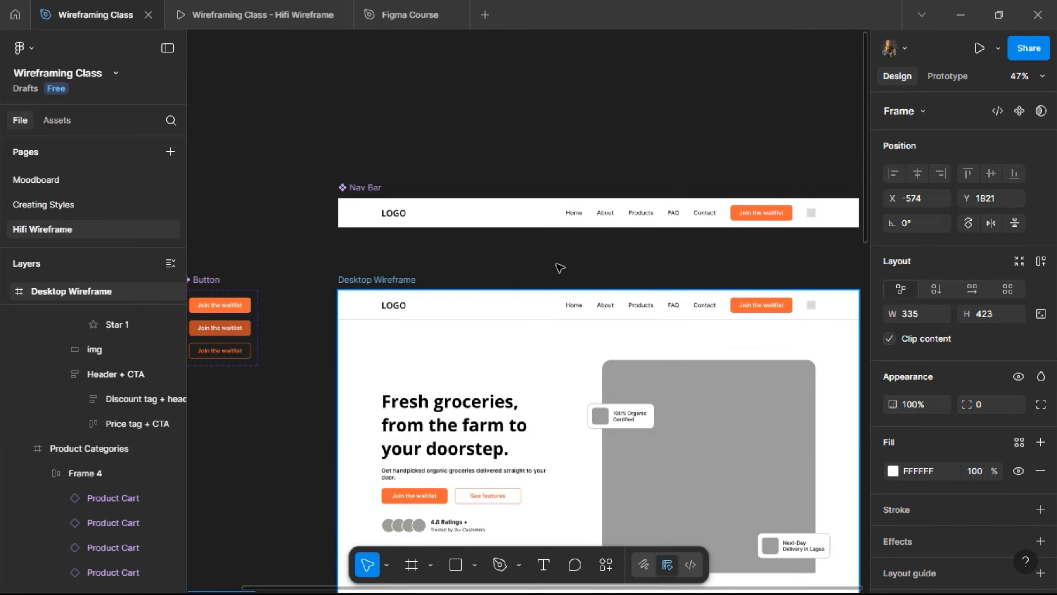
- Select the Desktop Wireframe frame and bring its Explore section into view
{"action": "left_click", "coordinate": [557, 265]}
{"action": "scroll", "coordinate": [553, 264], "scroll_direction": "down", "scroll_amount": 2}
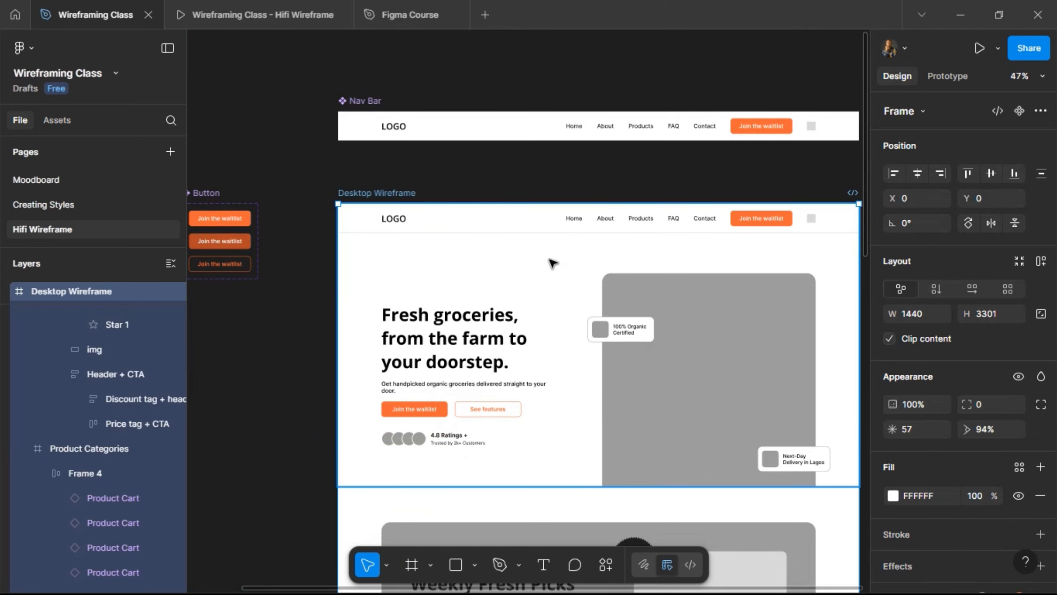
{"action": "scroll", "coordinate": [551, 262], "scroll_direction": "down", "scroll_amount": 12}
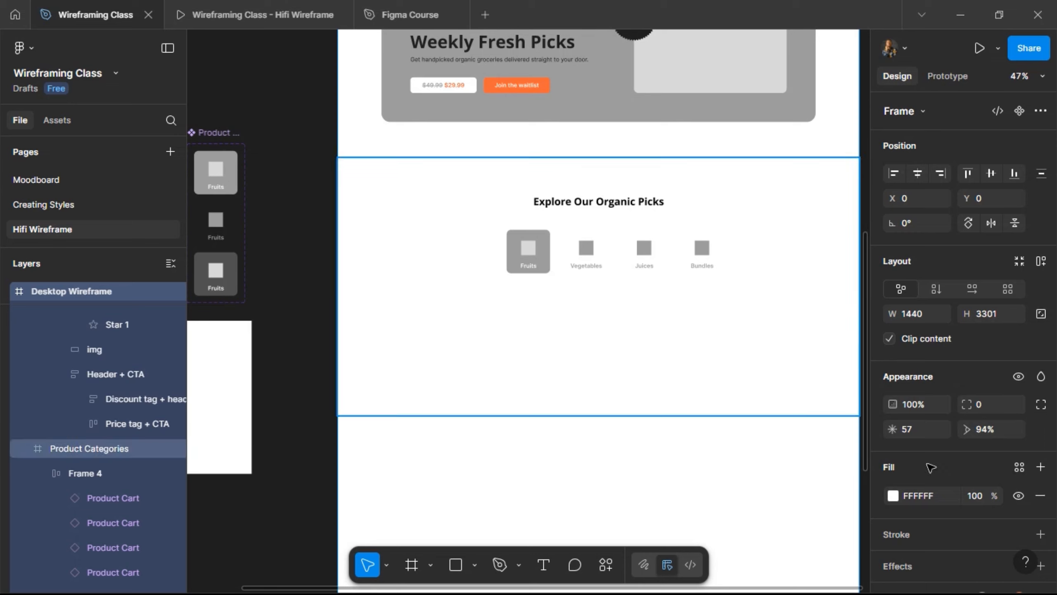
{"action": "scroll", "coordinate": [982, 480], "scroll_direction": "down", "scroll_amount": 3}
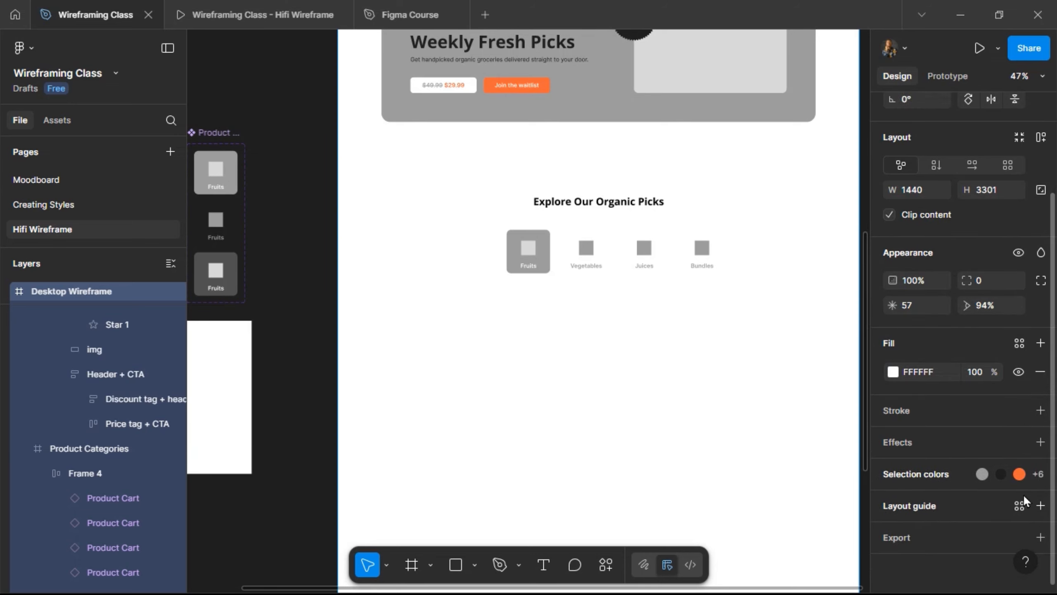
- Apply the Desktop Column Grid, then move Frame 5 into Product Categories at X 120
{"action": "left_click", "coordinate": [1020, 509]}
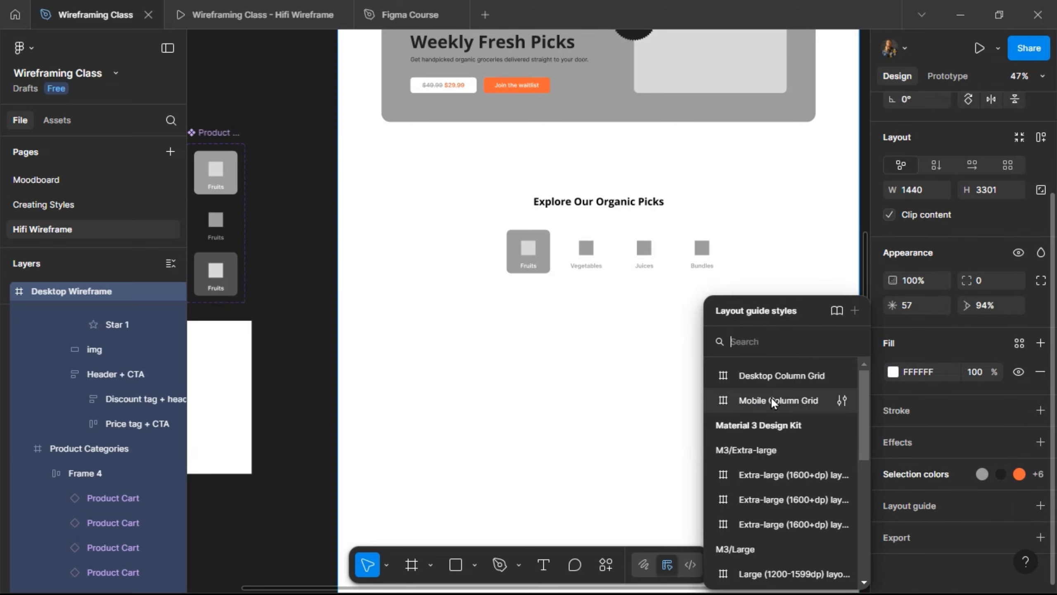
{"action": "left_click", "coordinate": [771, 376]}
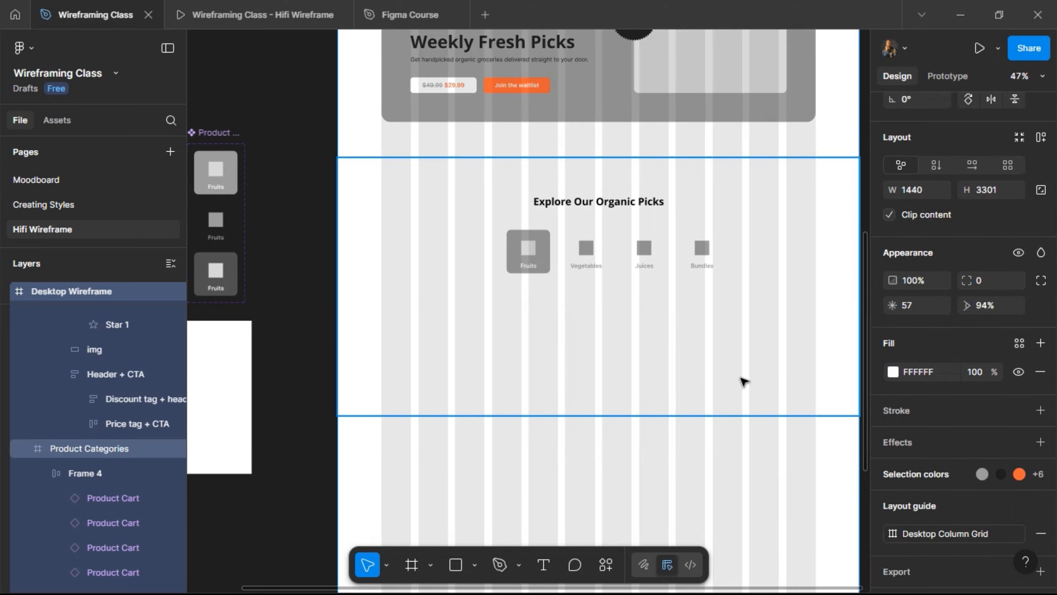
{"action": "left_click", "coordinate": [224, 346]}
{"action": "left_click_drag", "start_coordinate": [462, 334], "coordinate": [453, 354]}
{"action": "scroll", "coordinate": [441, 346], "scroll_direction": "up", "scroll_amount": 2}
{"action": "scroll", "coordinate": [446, 340], "scroll_direction": "up", "scroll_amount": 4}
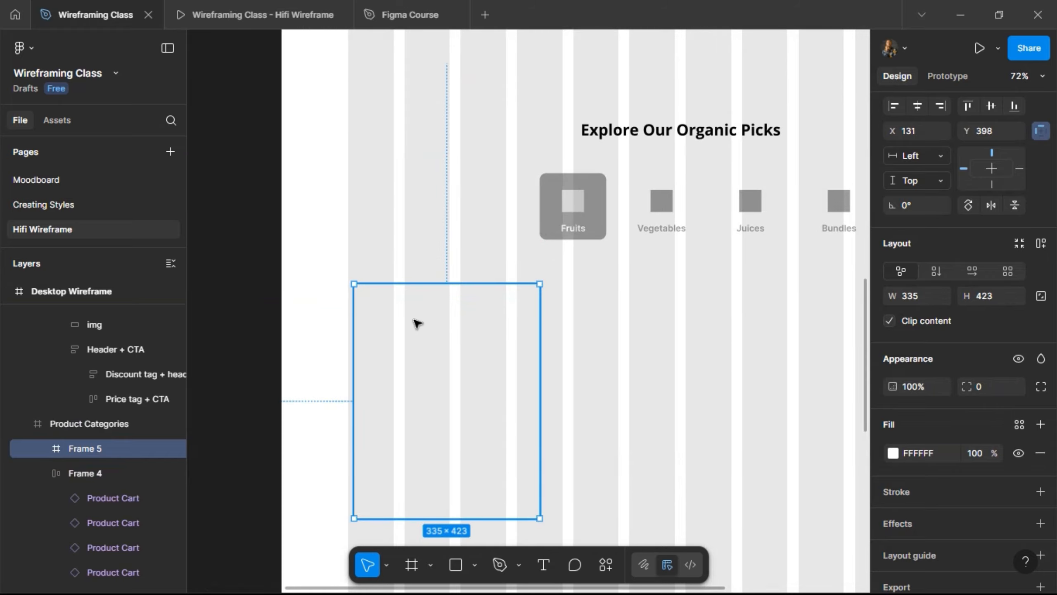
{"action": "scroll", "coordinate": [396, 324], "scroll_direction": "down", "scroll_amount": 1}
{"action": "scroll", "coordinate": [396, 327], "scroll_direction": "down", "scroll_amount": 2}
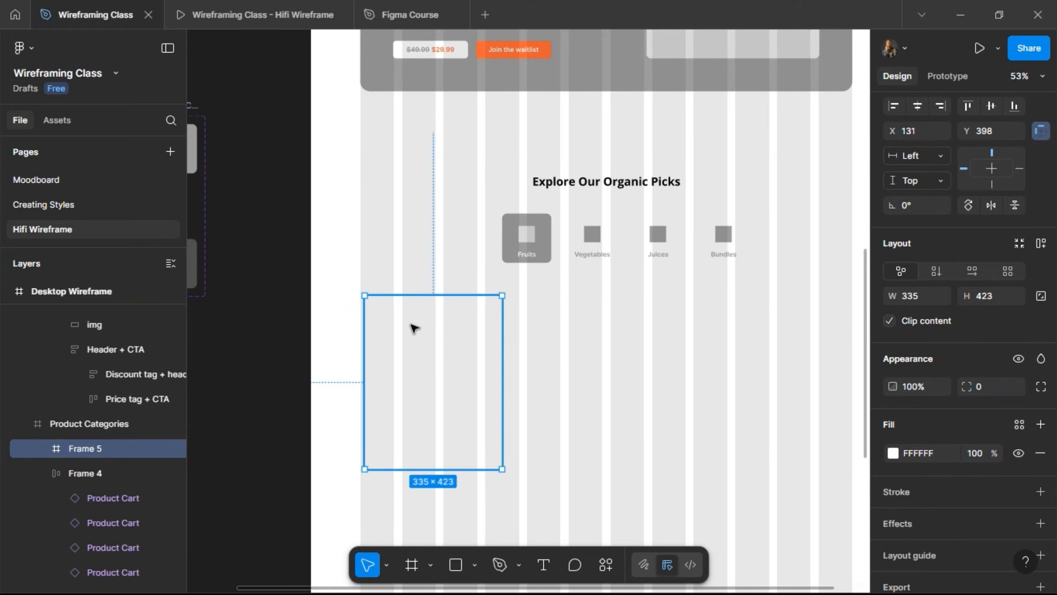
{"action": "key", "text": "alt"}
{"action": "key", "text": "Left"}
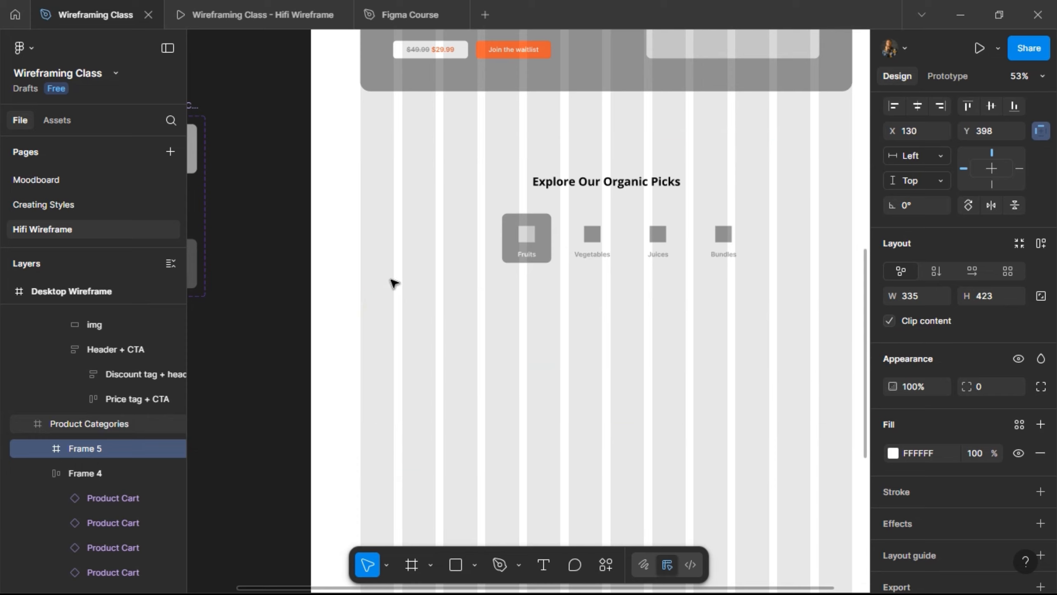
{"action": "key", "text": "alt"}
{"action": "key", "text": "shift+Left"}
{"action": "key", "text": "alt"}
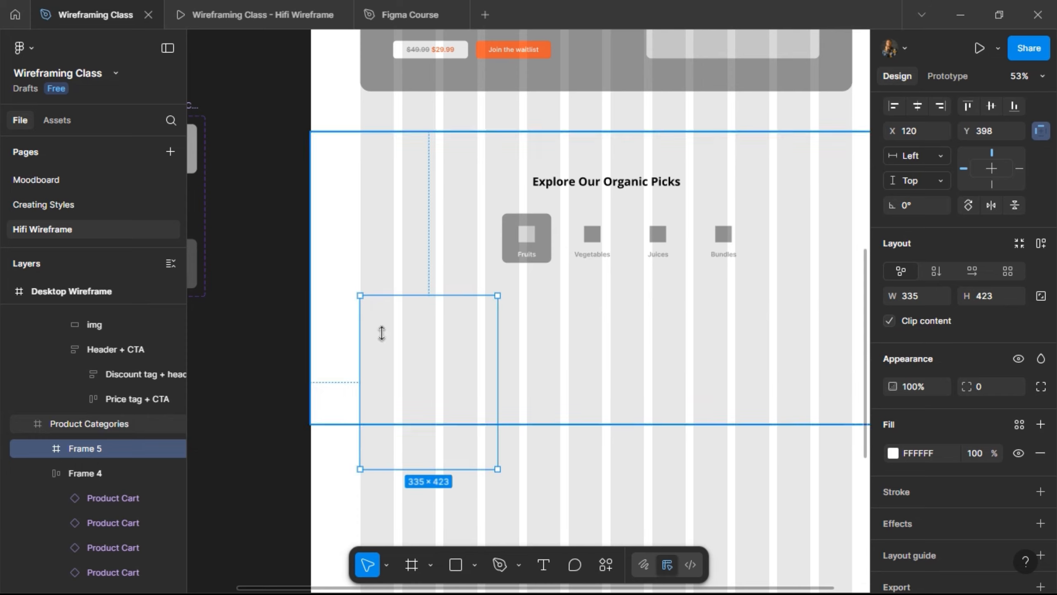
- Lock proportions and resize Frame 5 to 285 × 359 to line up with the column grid
{"action": "scroll", "coordinate": [394, 333], "scroll_direction": "up", "scroll_amount": 5}
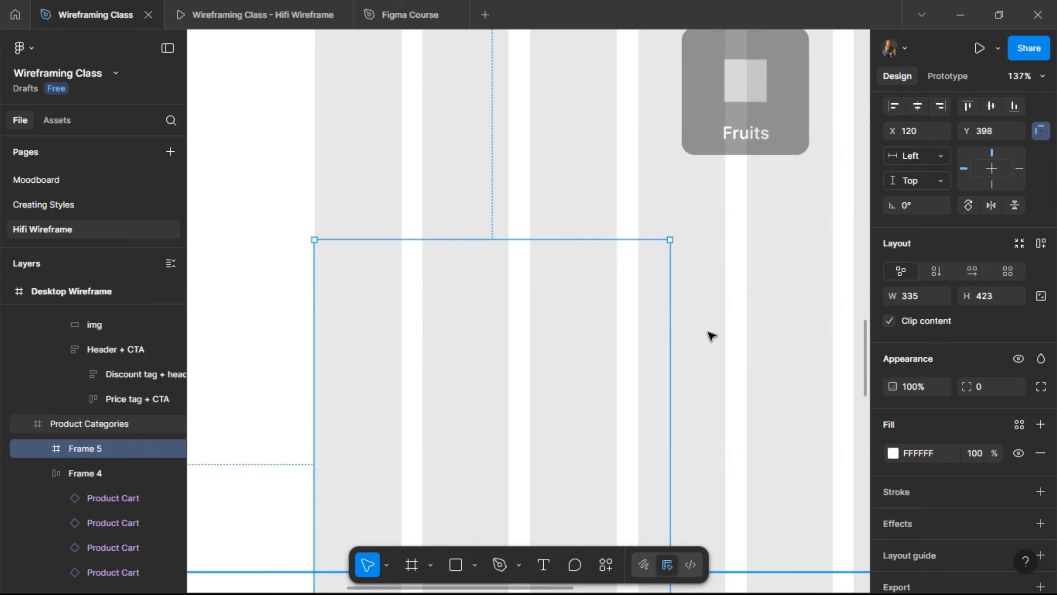
{"action": "left_click", "coordinate": [1042, 297]}
{"action": "left_click_drag", "start_coordinate": [644, 331], "coordinate": [615, 330]}
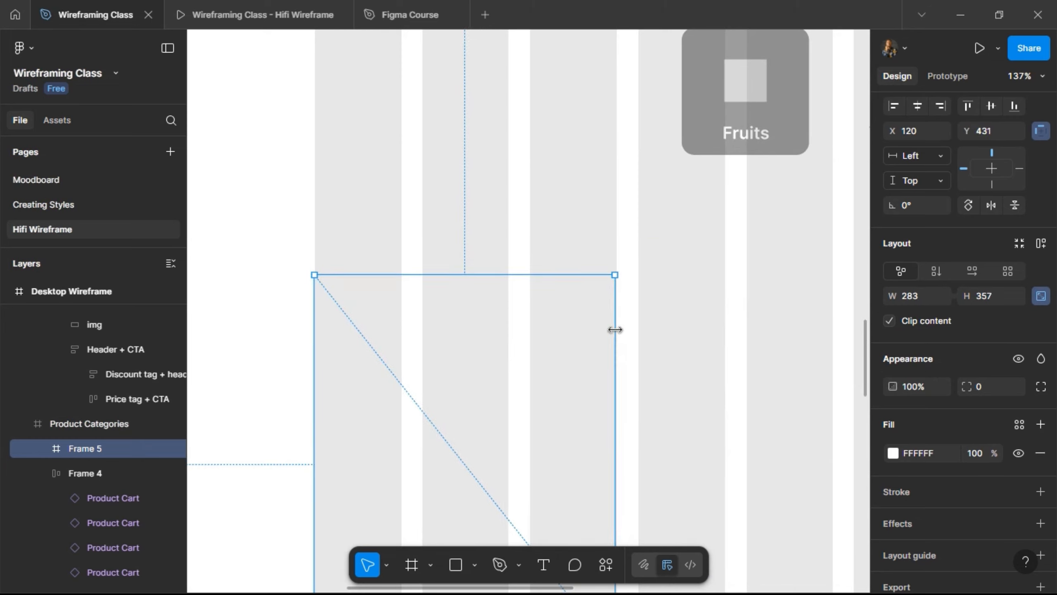
{"action": "scroll", "coordinate": [616, 329], "scroll_direction": "up", "scroll_amount": 8}
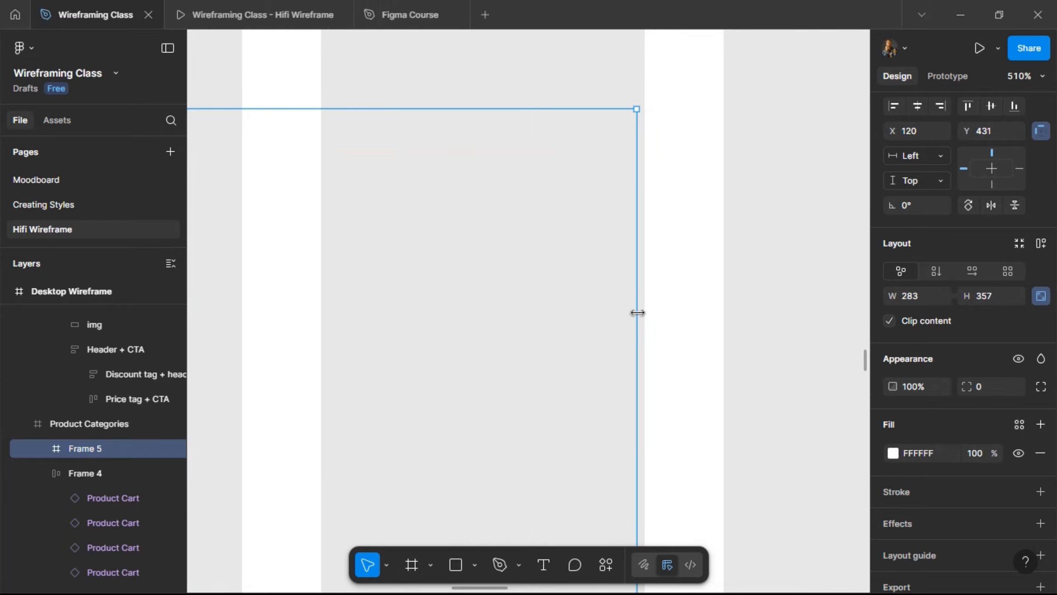
{"action": "left_click_drag", "start_coordinate": [645, 324], "coordinate": [642, 331]}
{"action": "scroll", "coordinate": [703, 217], "scroll_direction": "down", "scroll_amount": 4}
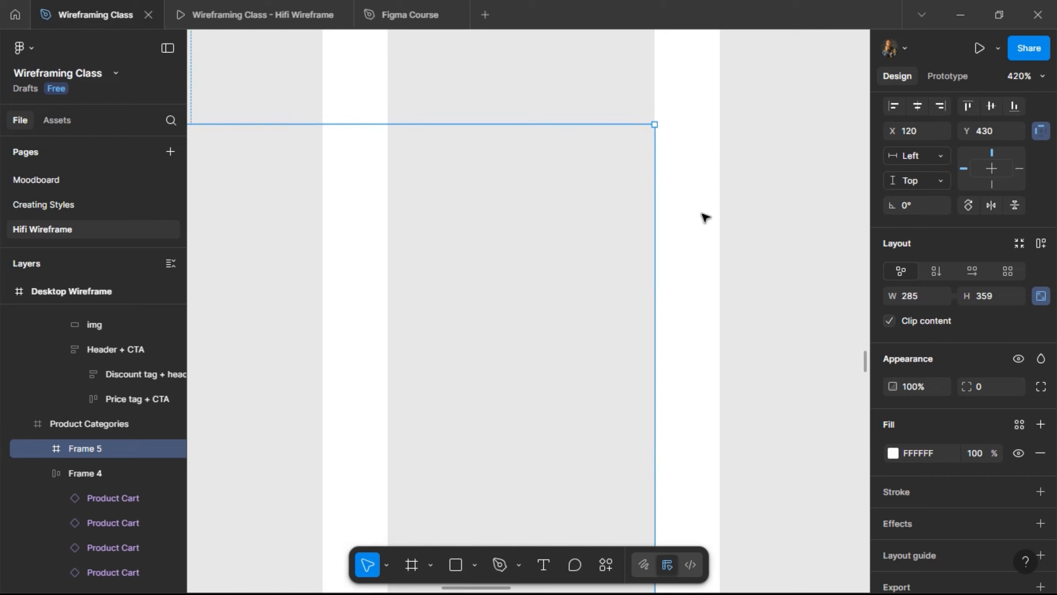
{"action": "scroll", "coordinate": [703, 215], "scroll_direction": "down", "scroll_amount": 4}
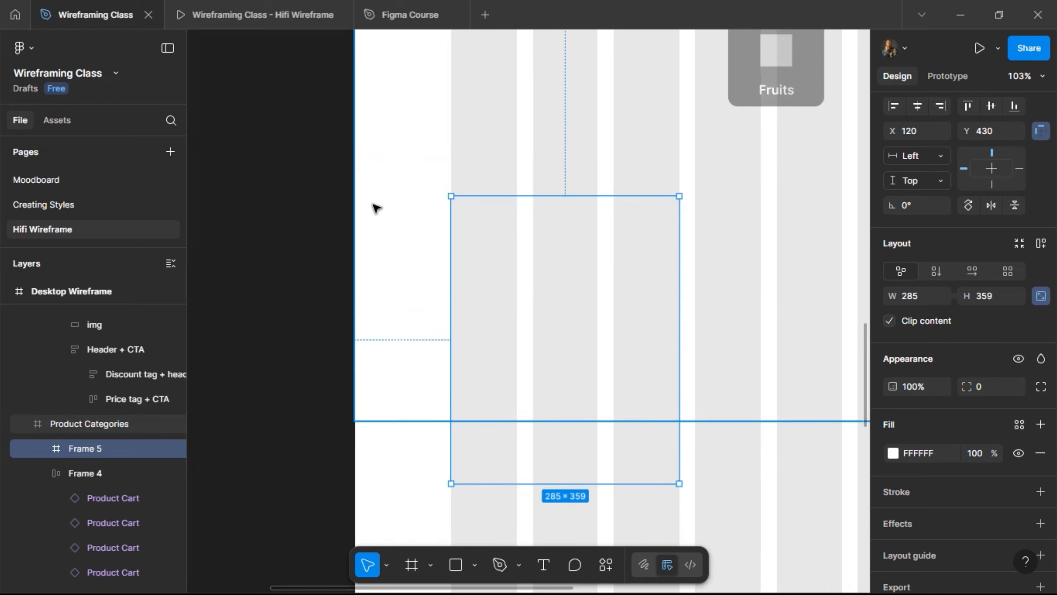
{"action": "scroll", "coordinate": [374, 208], "scroll_direction": "down", "scroll_amount": 1}
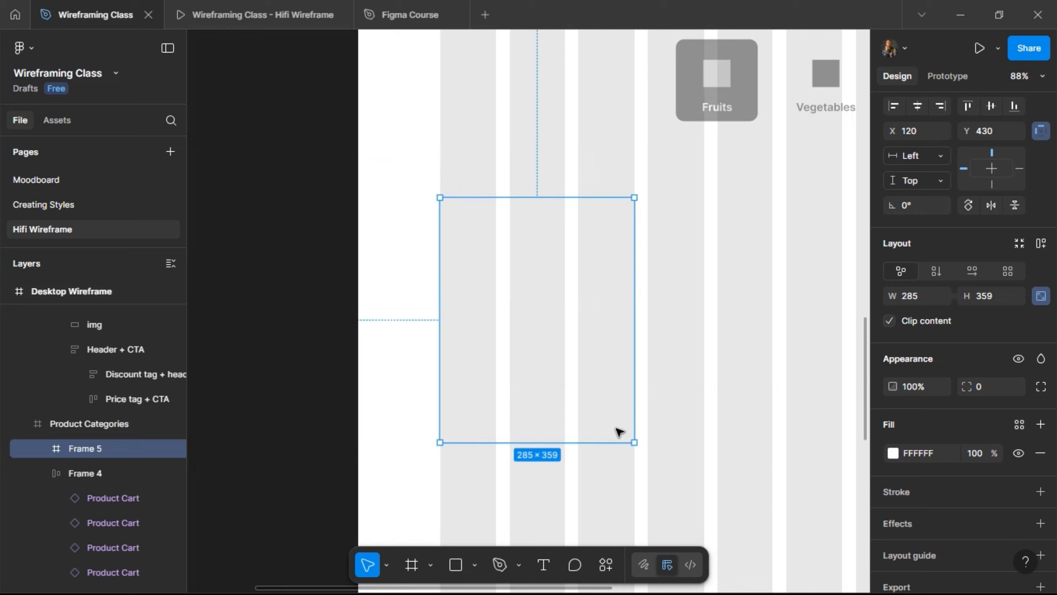
{"action": "key", "text": "ctrl+d"}
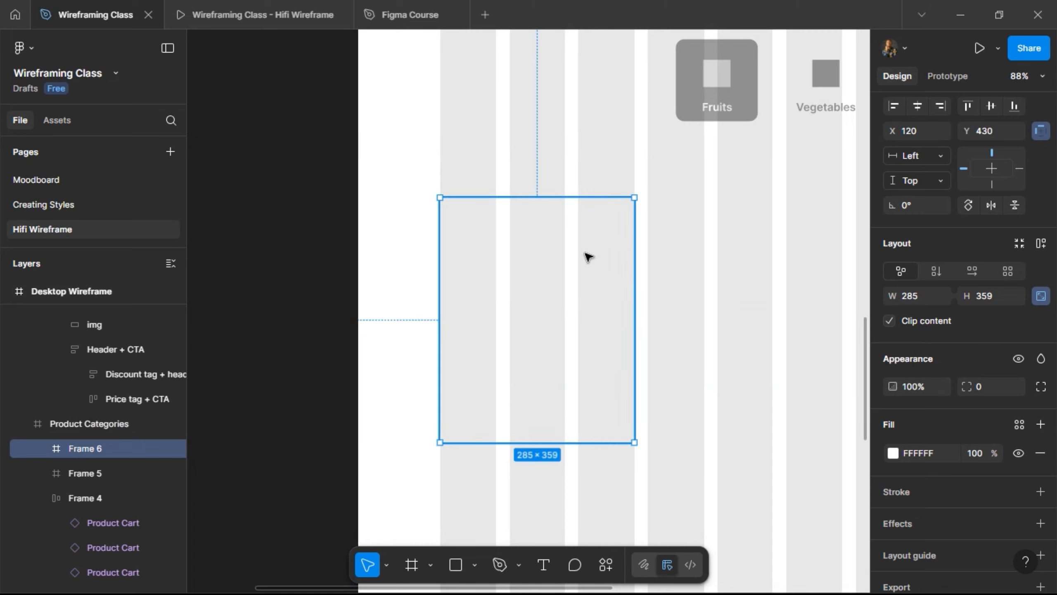
{"action": "key", "text": "ctrl+z"}
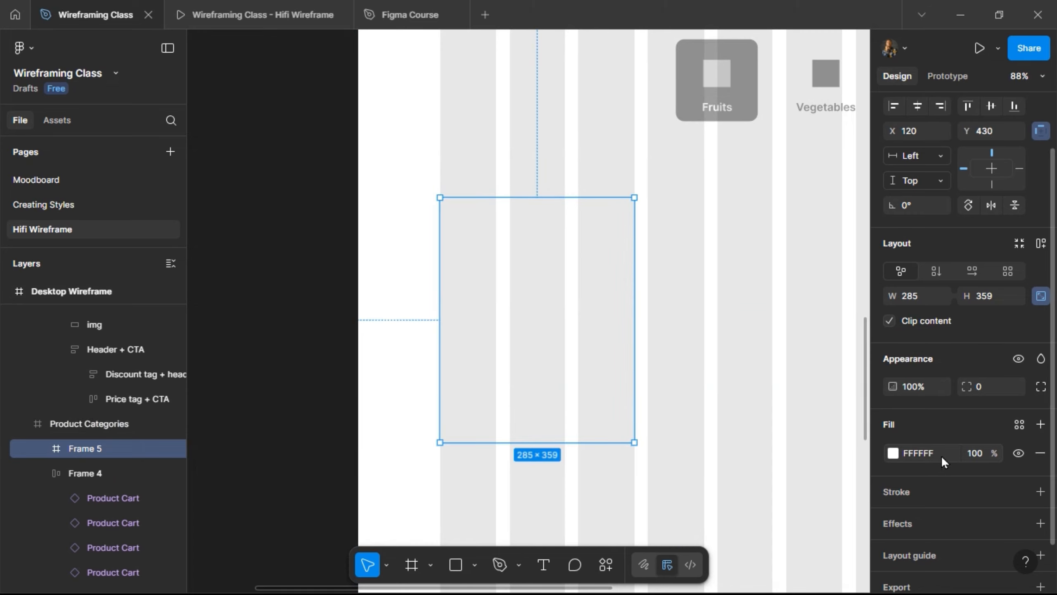
- Give Frame 5 a Single/Grey outline and a 24 corner radius
{"action": "scroll", "coordinate": [960, 440], "scroll_direction": "down", "scroll_amount": 2}
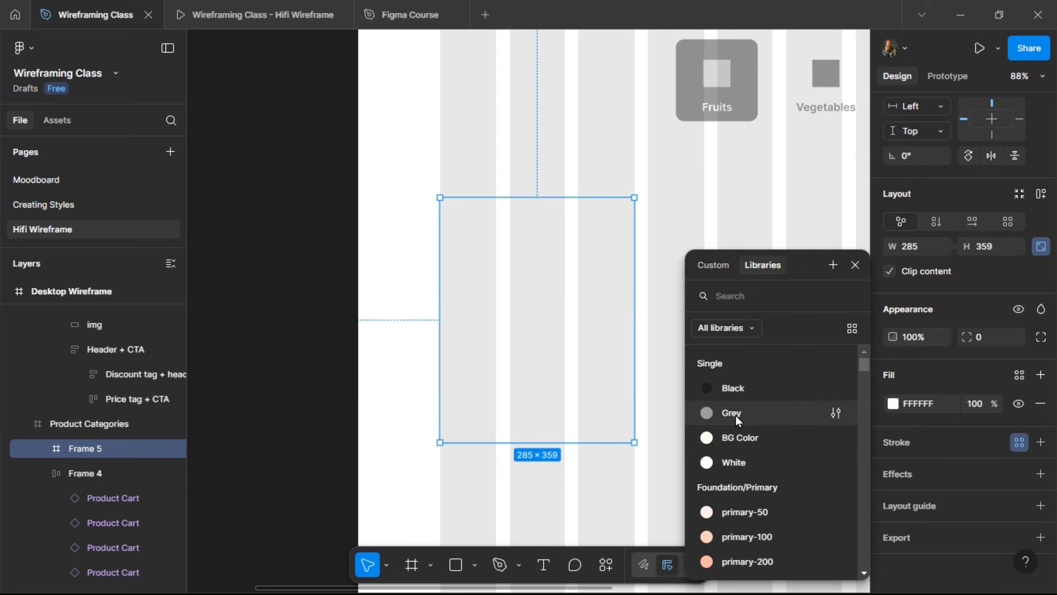
{"action": "left_click", "coordinate": [735, 413]}
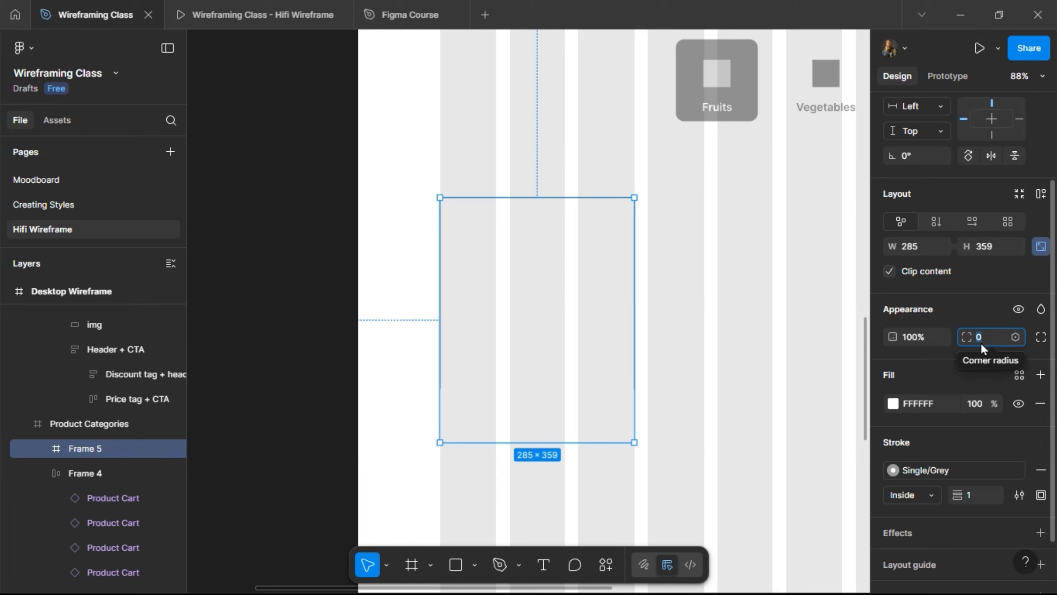
{"action": "type", "text": "24"}
{"action": "left_click", "coordinate": [631, 130]}
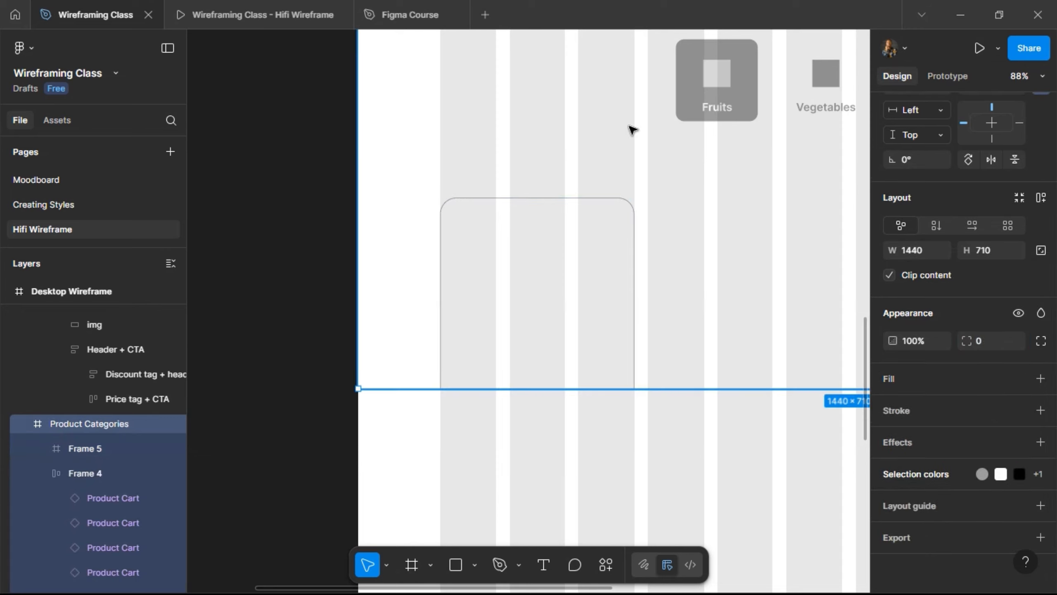
- Reduce the card's corner radius to 12 and review the rounded first product card
{"action": "left_click", "coordinate": [577, 249]}
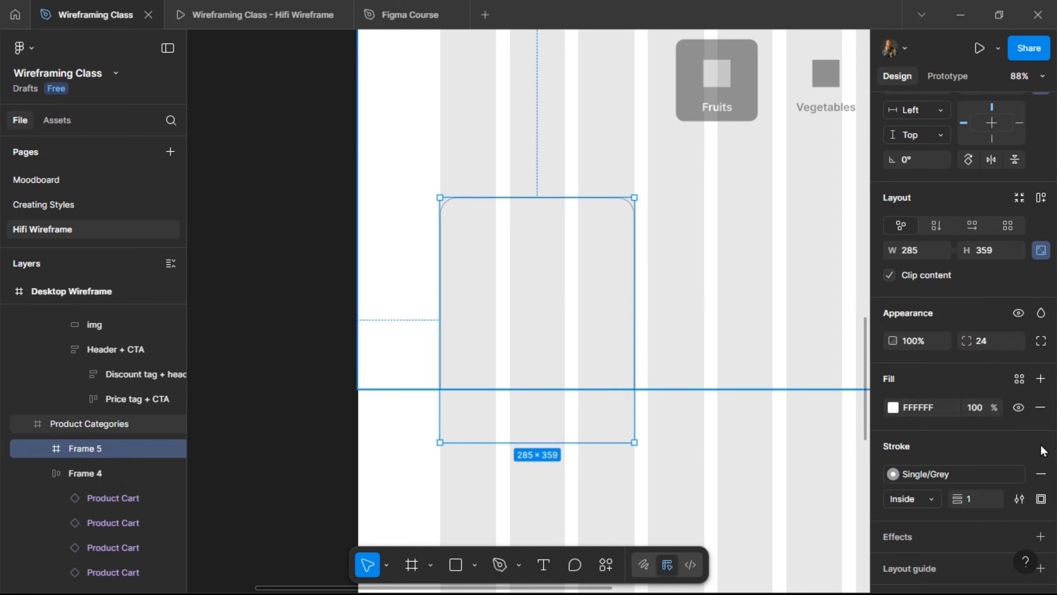
{"action": "left_click", "coordinate": [1001, 341]}
{"action": "type", "text": "12"}
{"action": "scroll", "coordinate": [1001, 340], "scroll_direction": "down", "scroll_amount": 3}
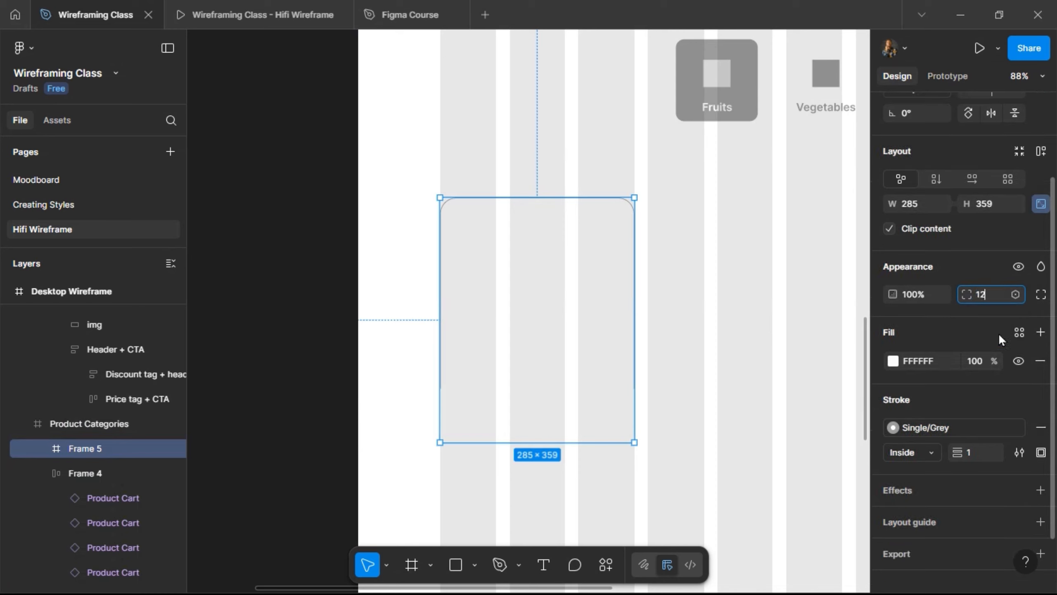
{"action": "key", "text": "Return"}
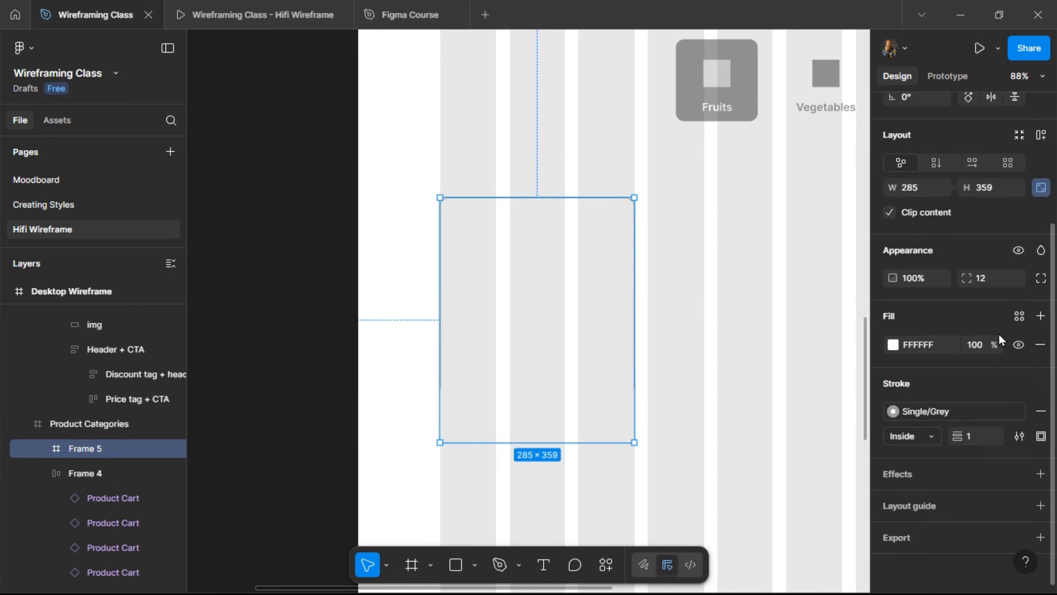
{"action": "left_click", "coordinate": [664, 174]}
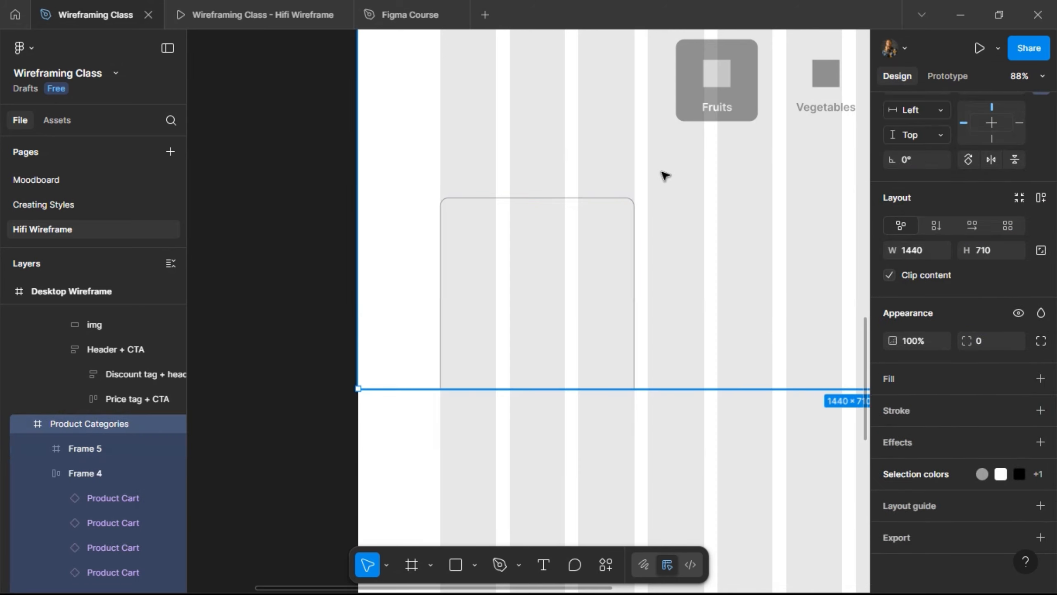
{"action": "left_click", "coordinate": [563, 236]}
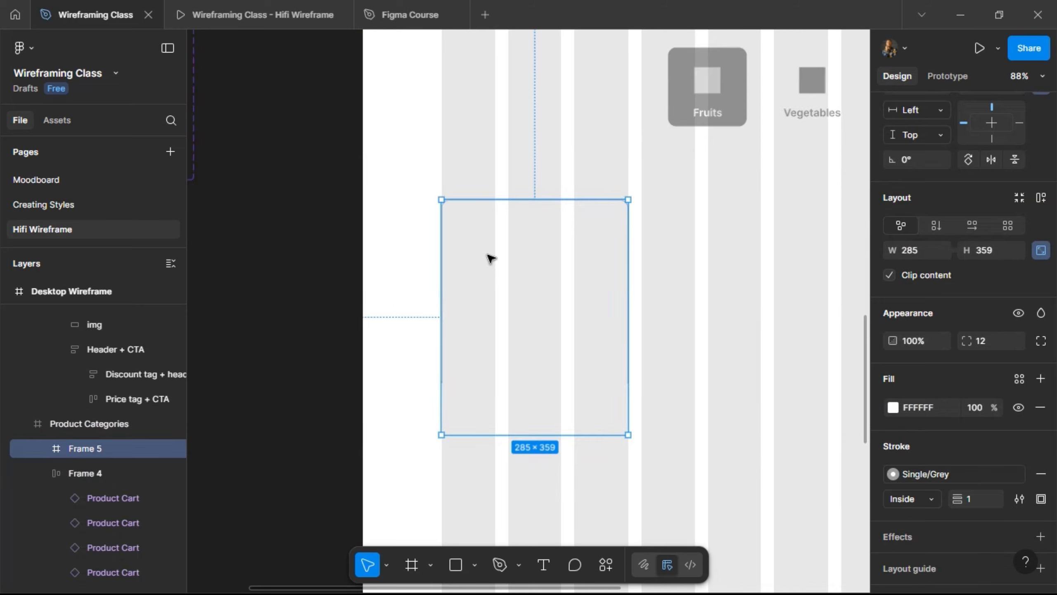
{"action": "scroll", "coordinate": [489, 256], "scroll_direction": "down", "scroll_amount": 10}
{"action": "scroll", "coordinate": [573, 211], "scroll_direction": "up", "scroll_amount": 5}
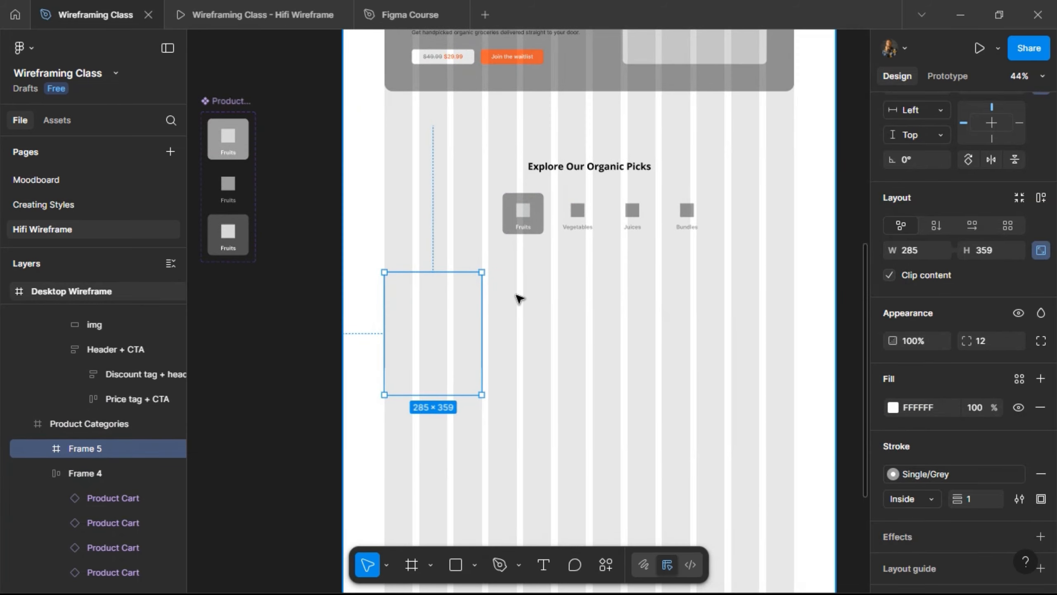
- Drag the Product Categories frame's bottom edge down to make it 889 tall
{"action": "left_click", "coordinate": [519, 298]}
{"action": "left_click_drag", "start_coordinate": [527, 367], "coordinate": [526, 429]}
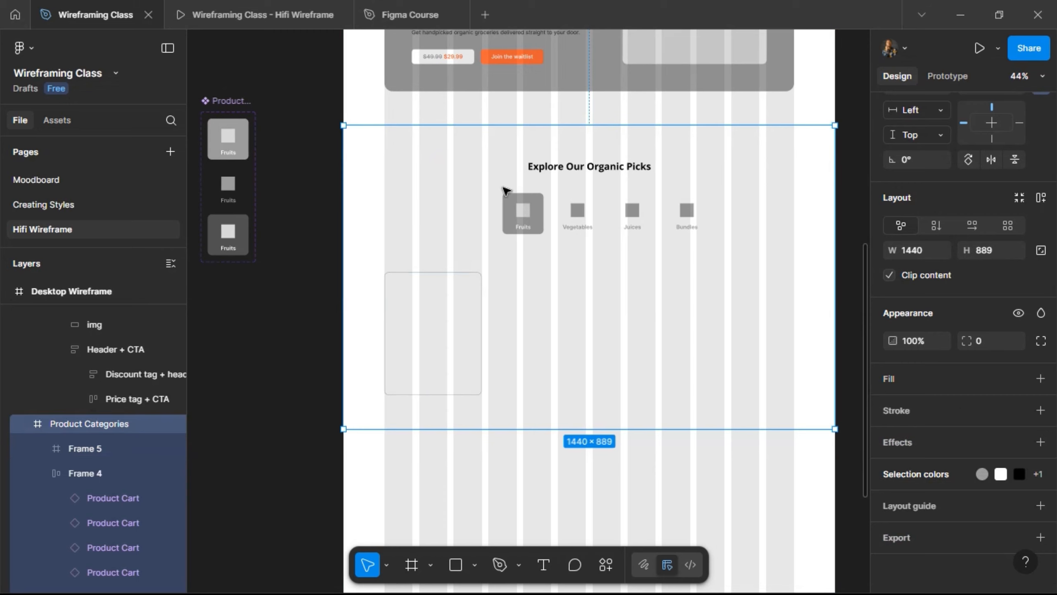
{"action": "scroll", "coordinate": [465, 274], "scroll_direction": "up", "scroll_amount": 2}
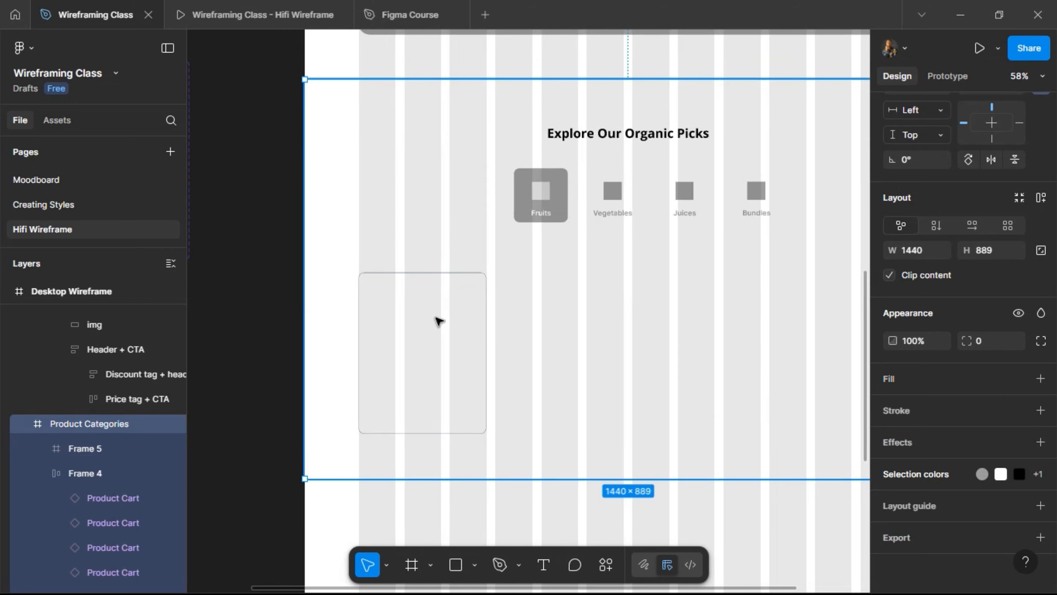
- Duplicate the first product card and wrap both cards in an auto-layout row with a 20 gap
{"action": "left_click", "coordinate": [438, 320]}
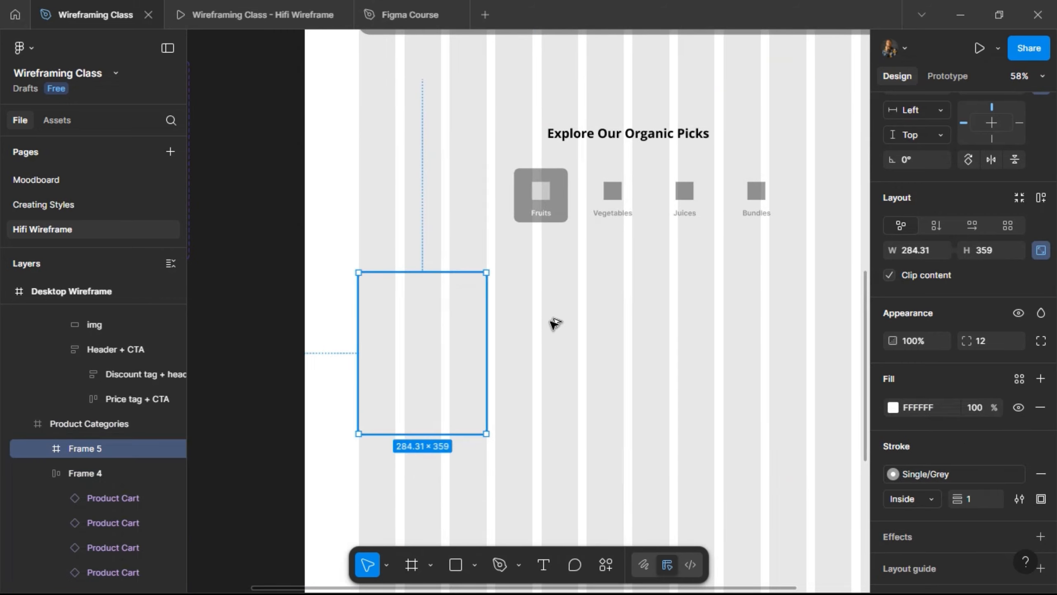
{"action": "key", "text": "ctrl+d"}
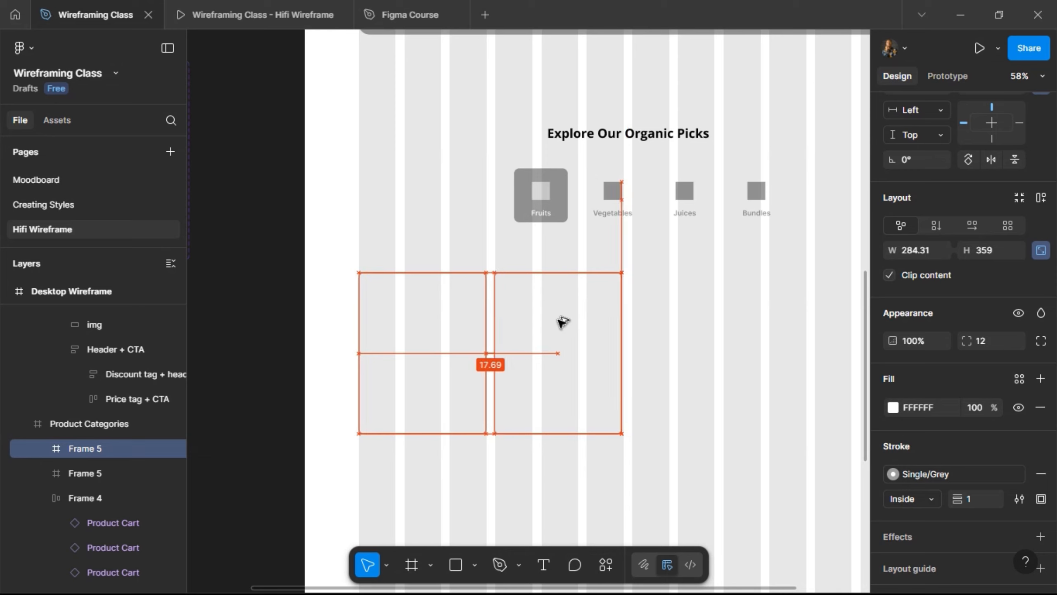
{"action": "left_click", "coordinate": [455, 356], "text": "shift"}
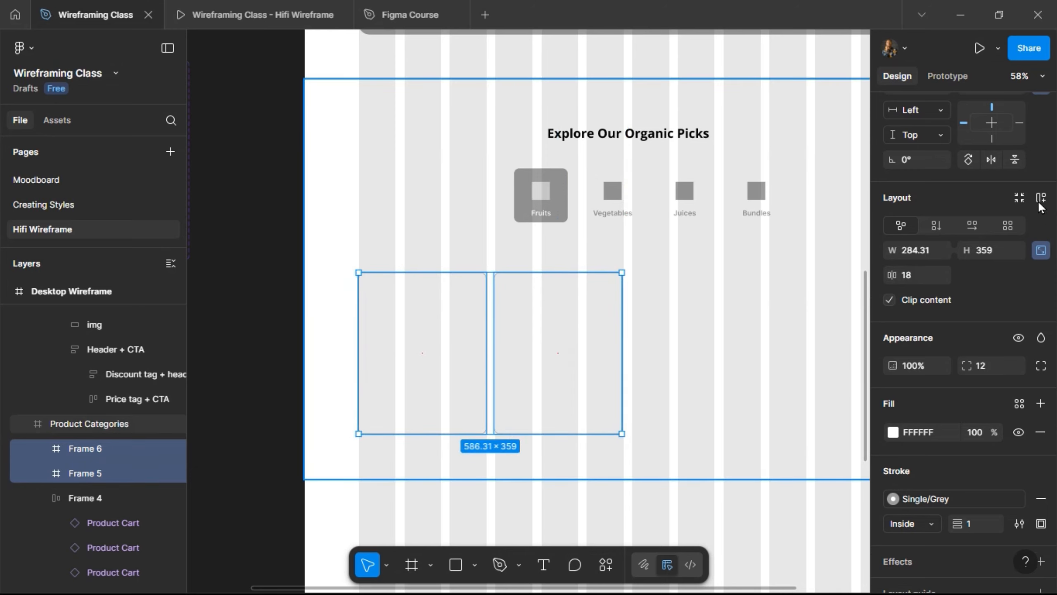
{"action": "key", "text": "shift+a"}
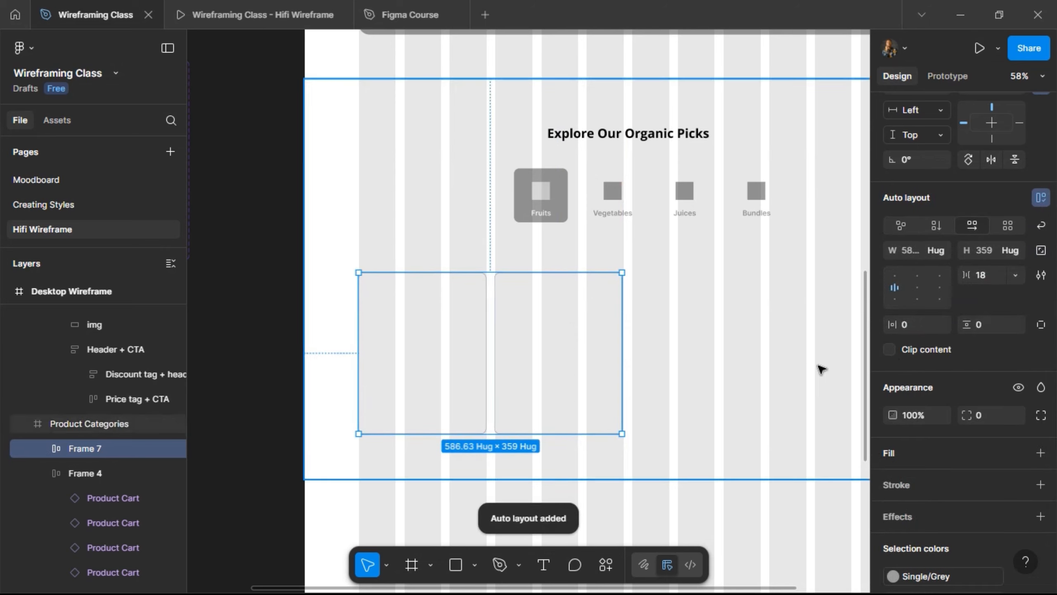
{"action": "left_click", "coordinate": [994, 276]}
{"action": "type", "text": "2"}
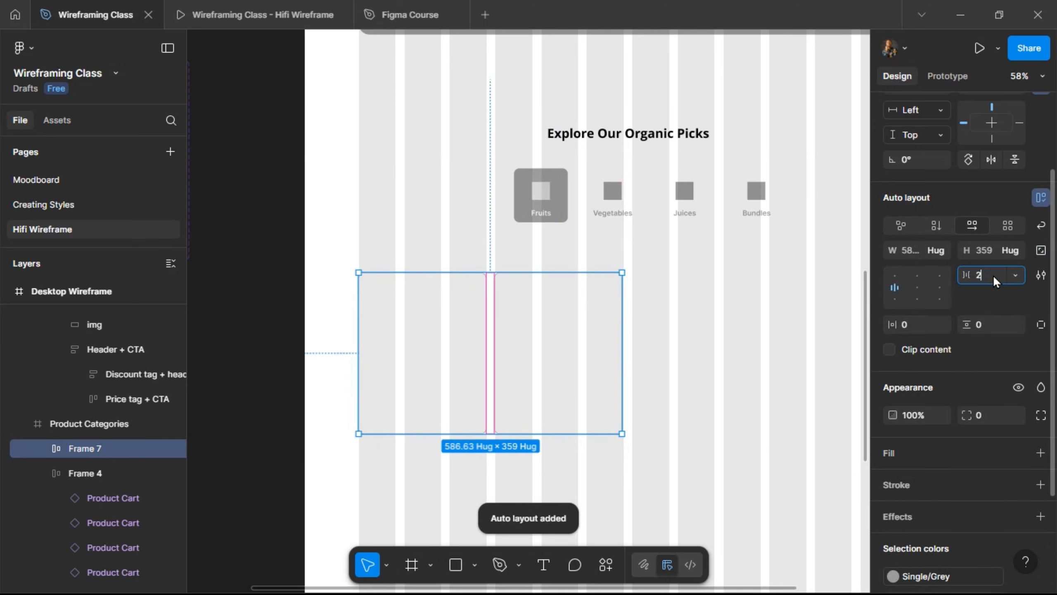
{"action": "type", "text": "0"}
{"action": "key", "text": "Return"}
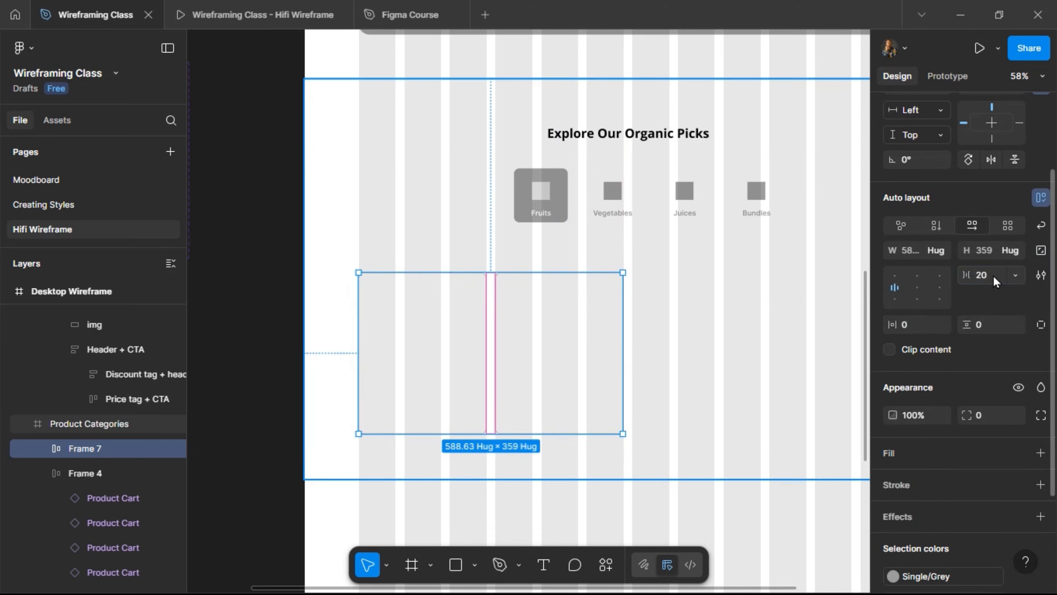
- Duplicate cards in the row until it holds five 284.31 × 359 product cards
{"action": "left_click", "coordinate": [544, 334]}
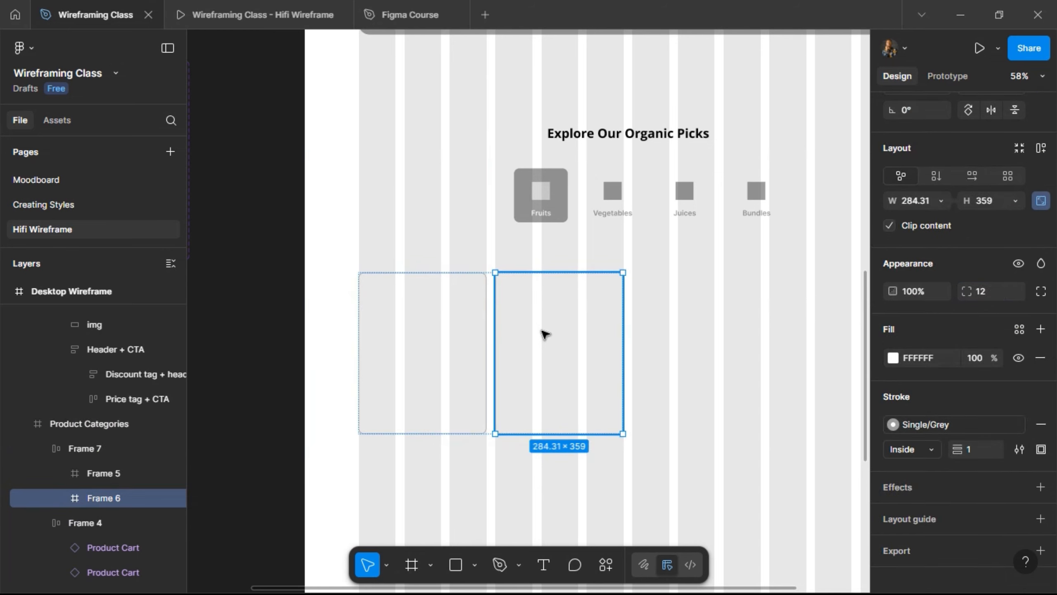
{"action": "key", "text": "ctrl+d"}
{"action": "key", "text": "ctrl+d"}
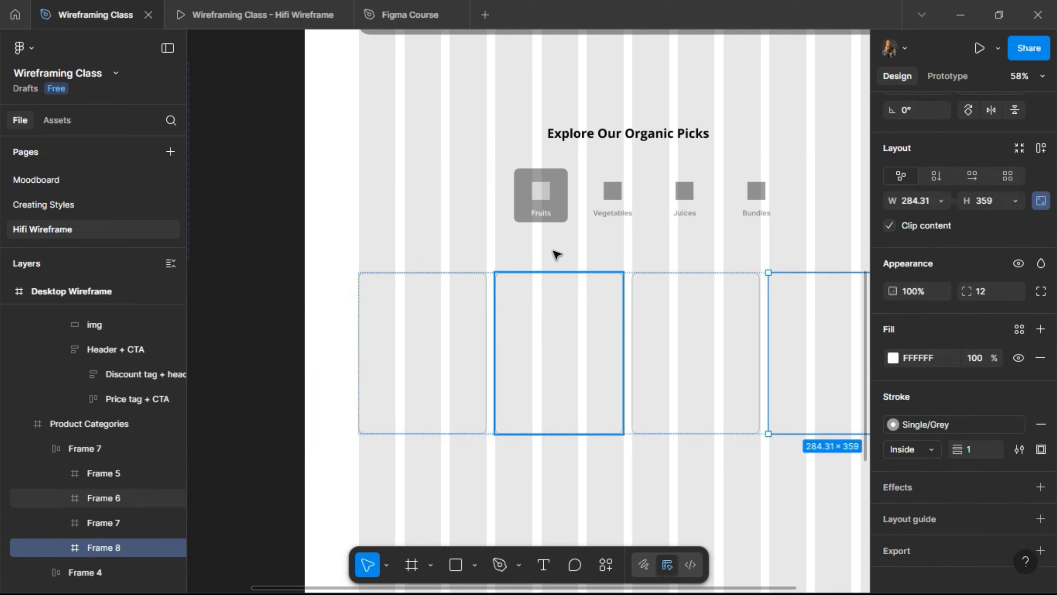
{"action": "scroll", "coordinate": [557, 253], "scroll_direction": "right", "scroll_amount": 5}
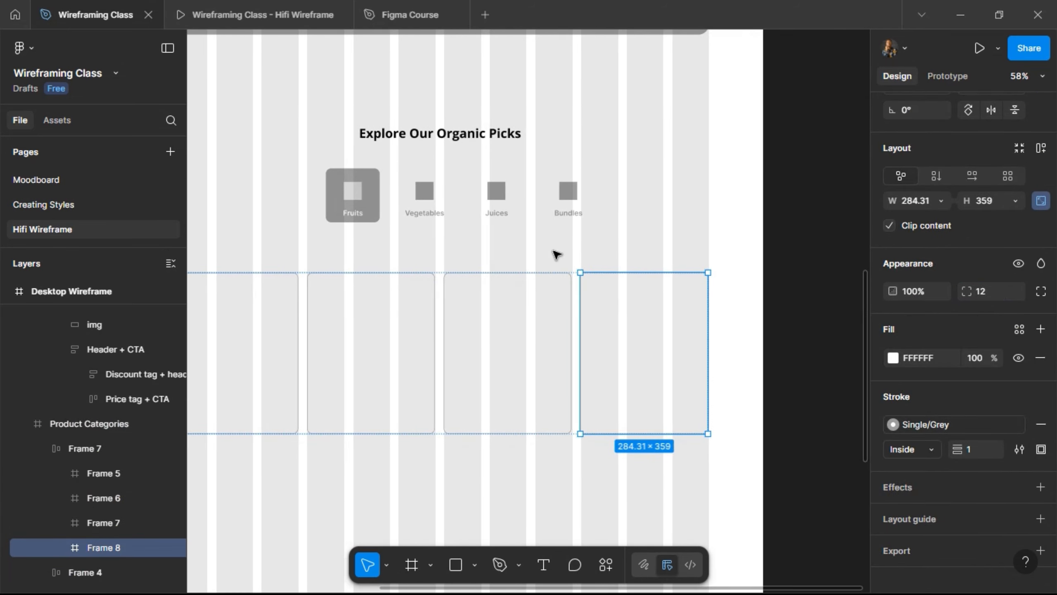
{"action": "key", "text": "ctrl+d"}
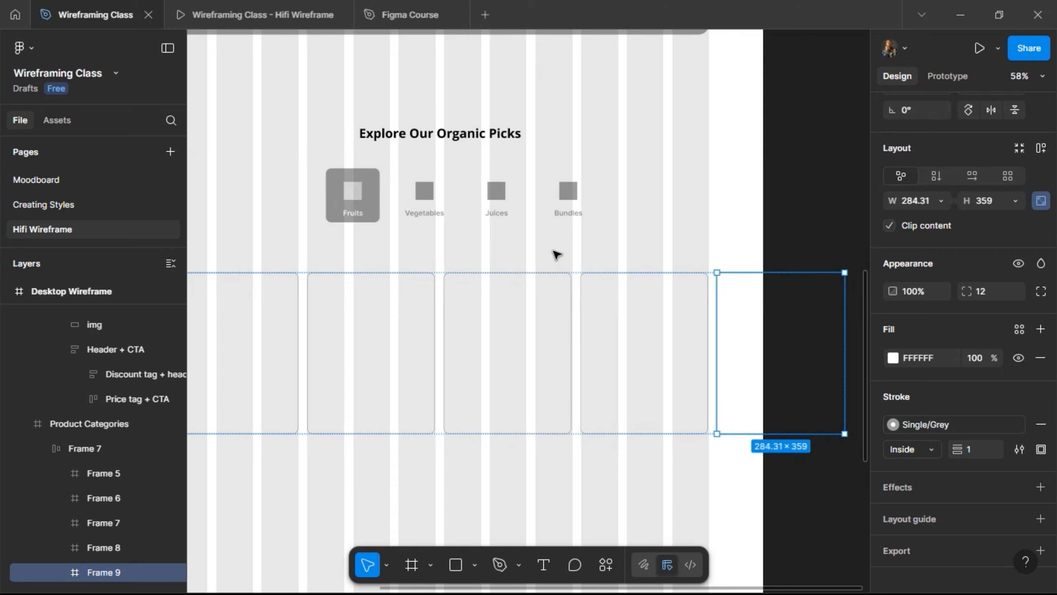
{"action": "scroll", "coordinate": [557, 254], "scroll_direction": "left", "scroll_amount": 3}
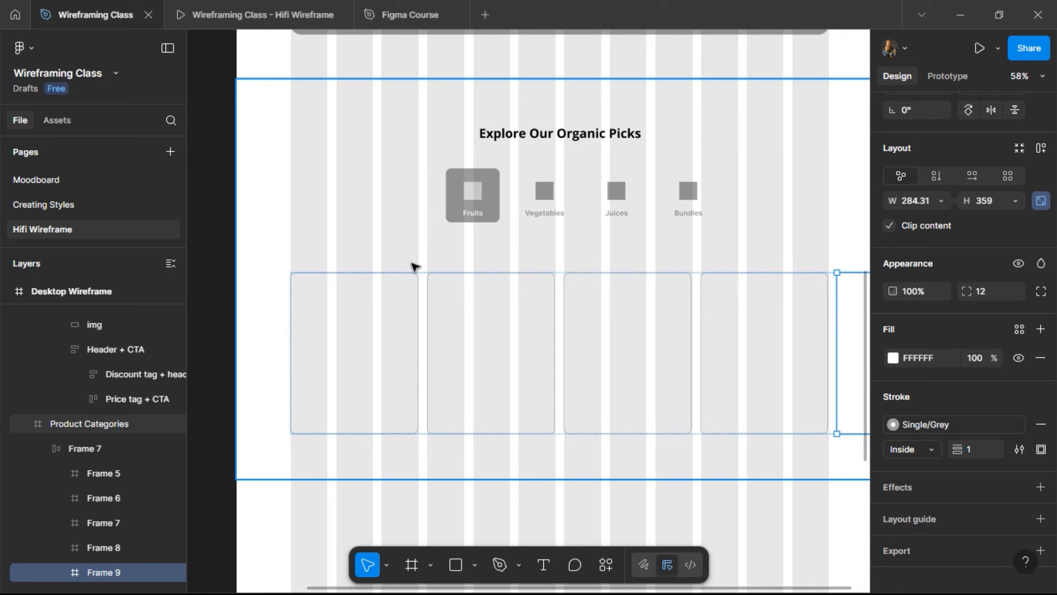
{"action": "left_click", "coordinate": [406, 305]}
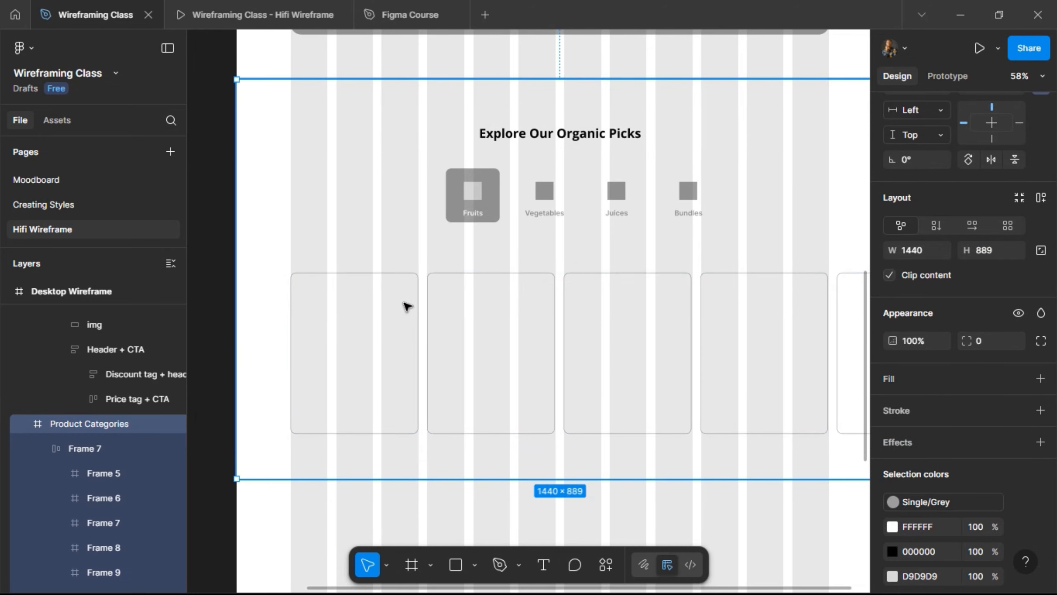
- Nudge the card row up toward the category tabs and check it in the prototype preview
{"action": "left_click", "coordinate": [406, 305]}
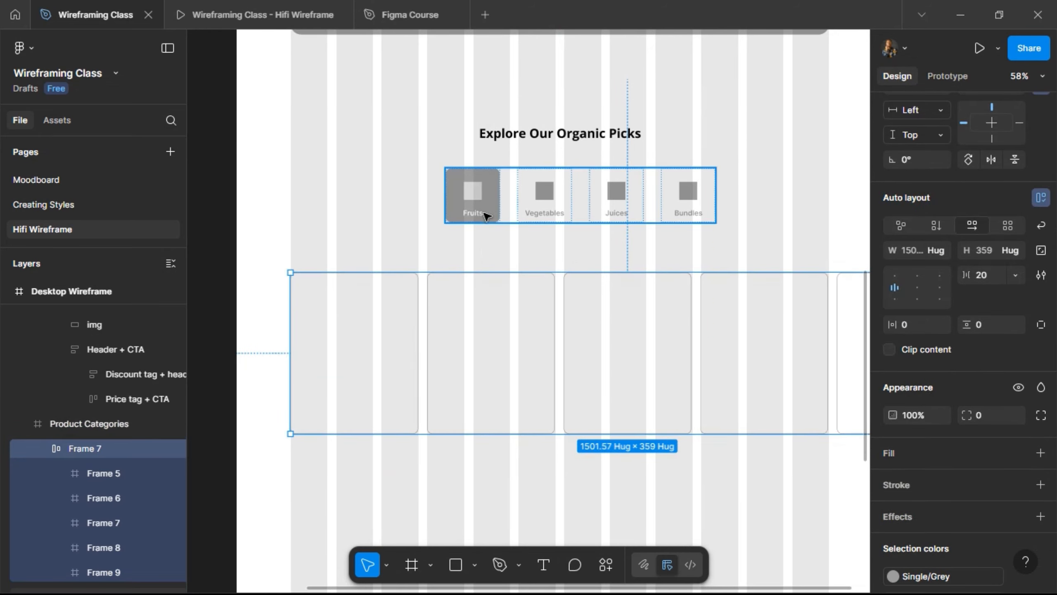
{"action": "key", "text": "shift+Up"}
{"action": "key", "text": "shift+Up"}
{"action": "key", "text": "shift+Up"}
{"action": "key", "text": "alt"}
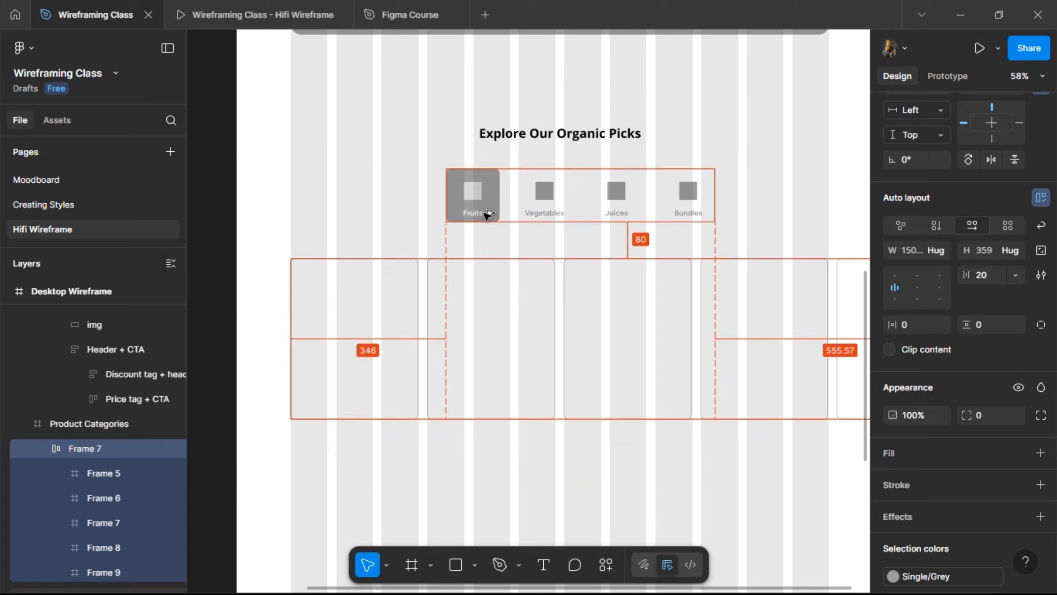
{"action": "key", "text": "alt"}
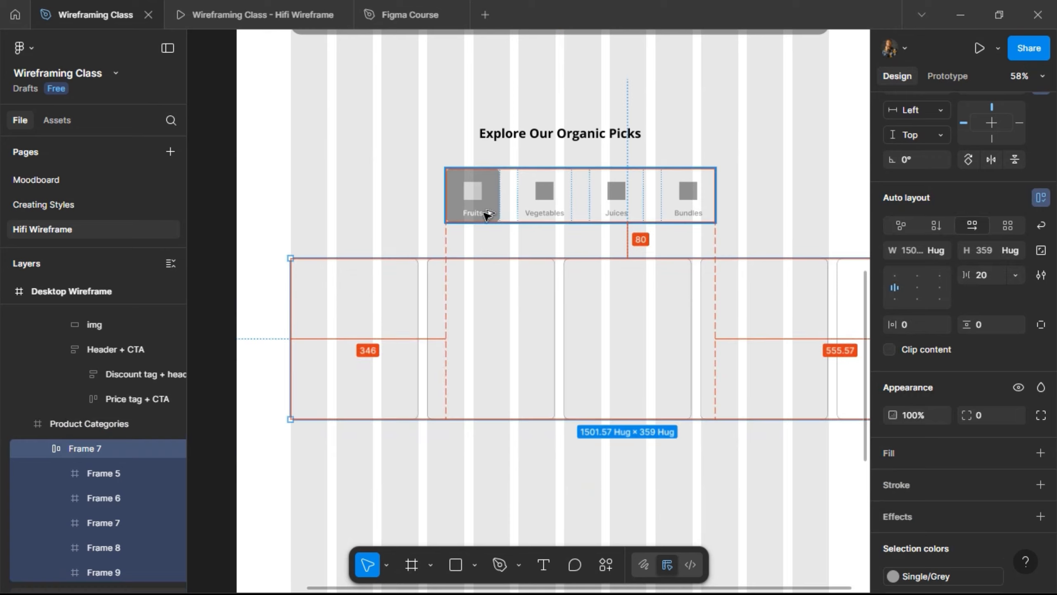
{"action": "left_click", "coordinate": [219, 15]}
{"action": "scroll", "coordinate": [229, 141], "scroll_direction": "down", "scroll_amount": 4}
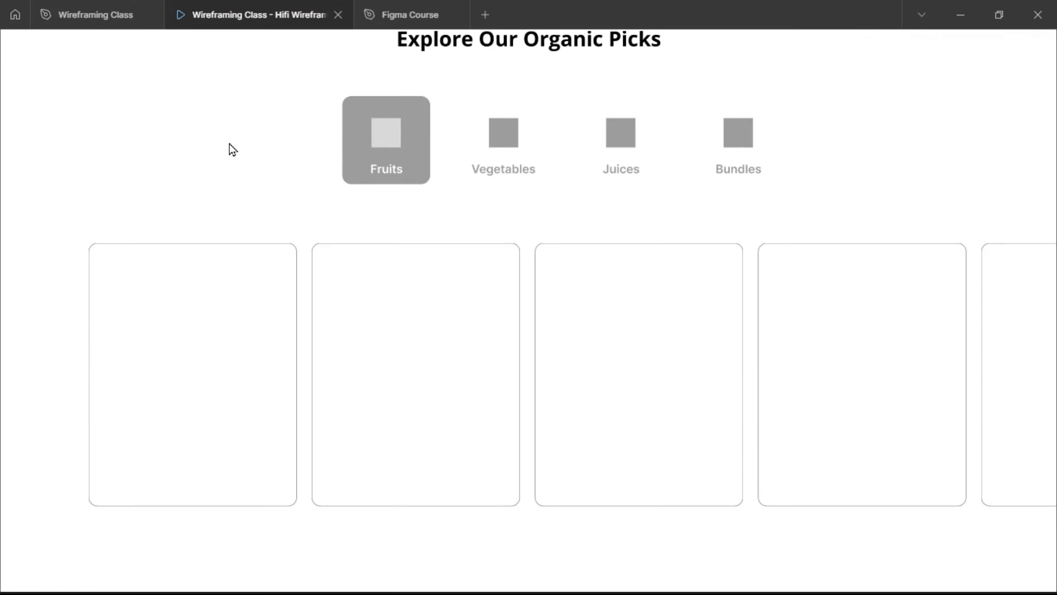
{"action": "scroll", "coordinate": [230, 145], "scroll_direction": "up", "scroll_amount": 2}
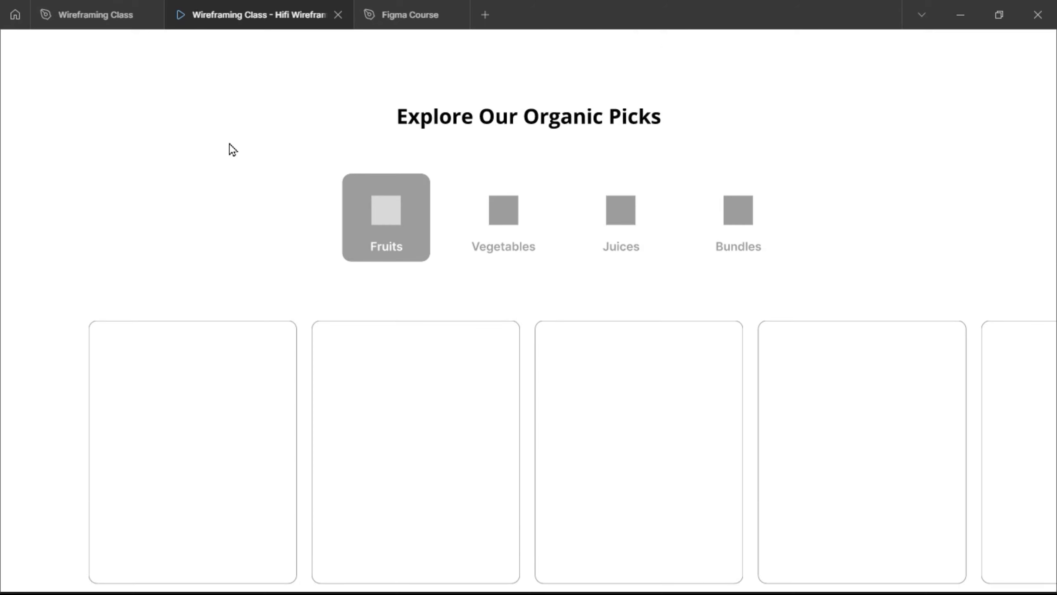
- Move the category tabs and card row up together, checking their spacing in the preview
{"action": "left_click", "coordinate": [108, 17]}
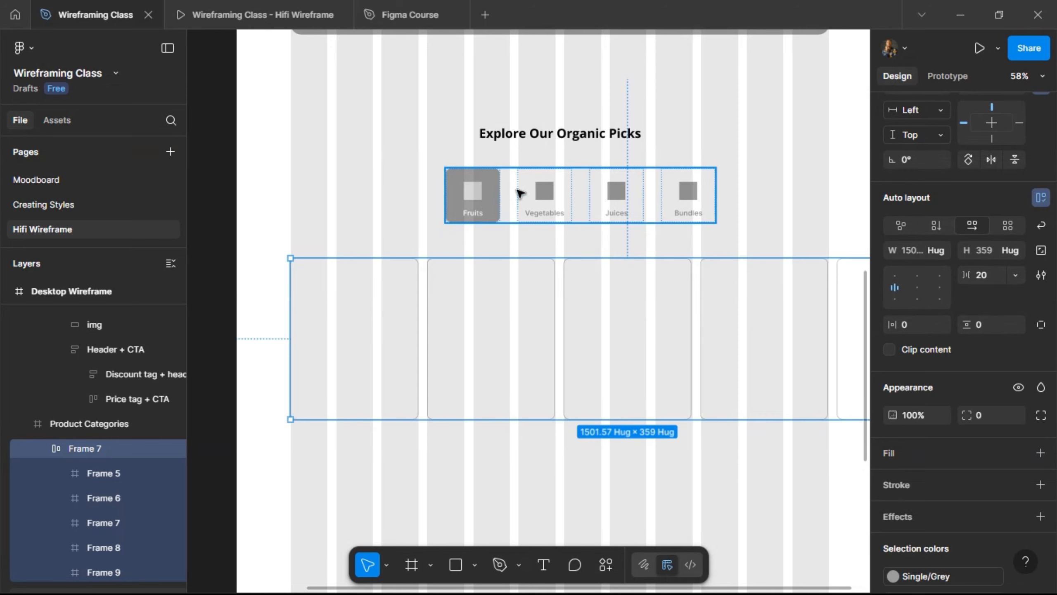
{"action": "key", "text": "shift+Up"}
{"action": "key", "text": "shift+Up"}
{"action": "key", "text": "alt"}
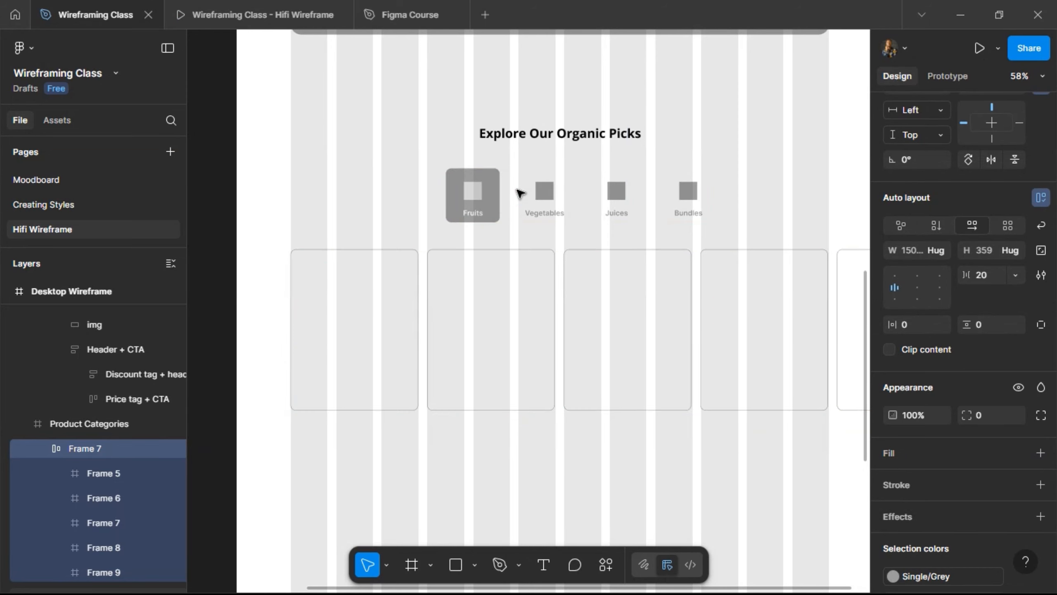
{"action": "left_click", "coordinate": [519, 193], "text": "shift"}
{"action": "key", "text": "alt"}
{"action": "key", "text": "shift+Up"}
{"action": "key", "text": "shift+Up"}
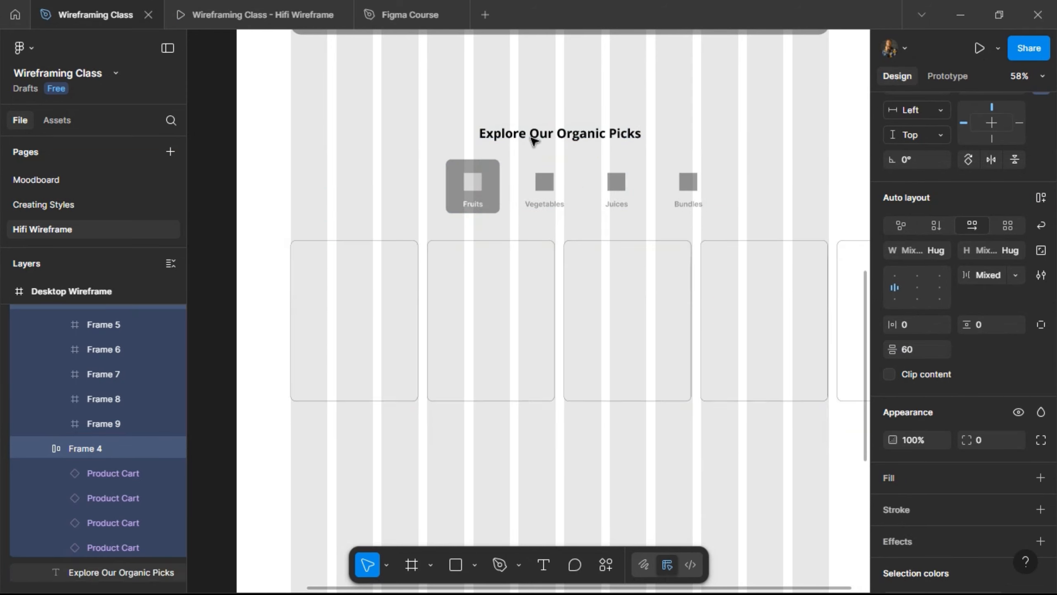
{"action": "key", "text": "alt"}
{"action": "left_click", "coordinate": [247, 14]}
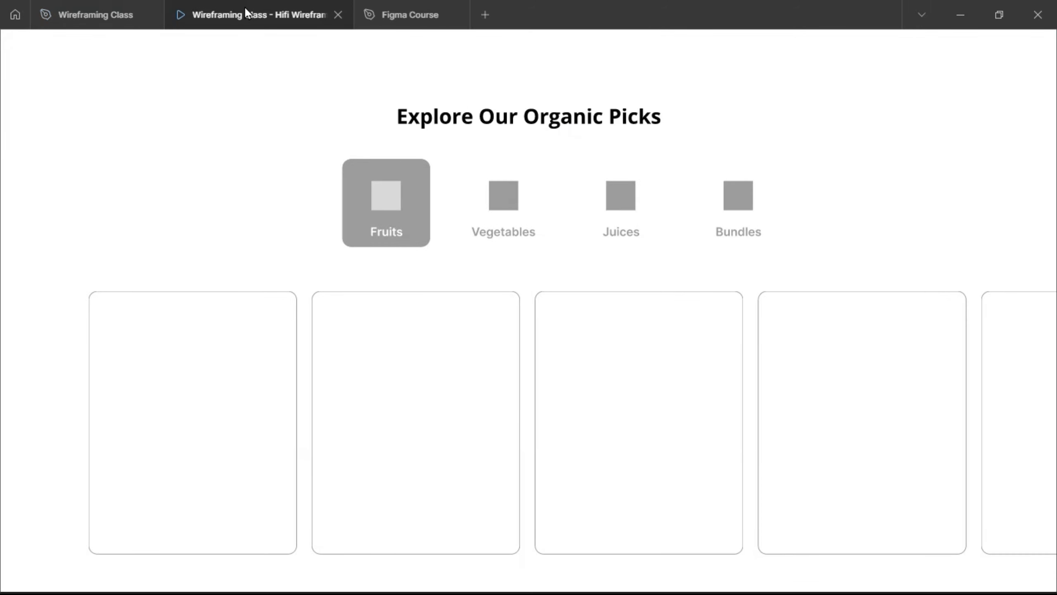
{"action": "left_click", "coordinate": [82, 19]}
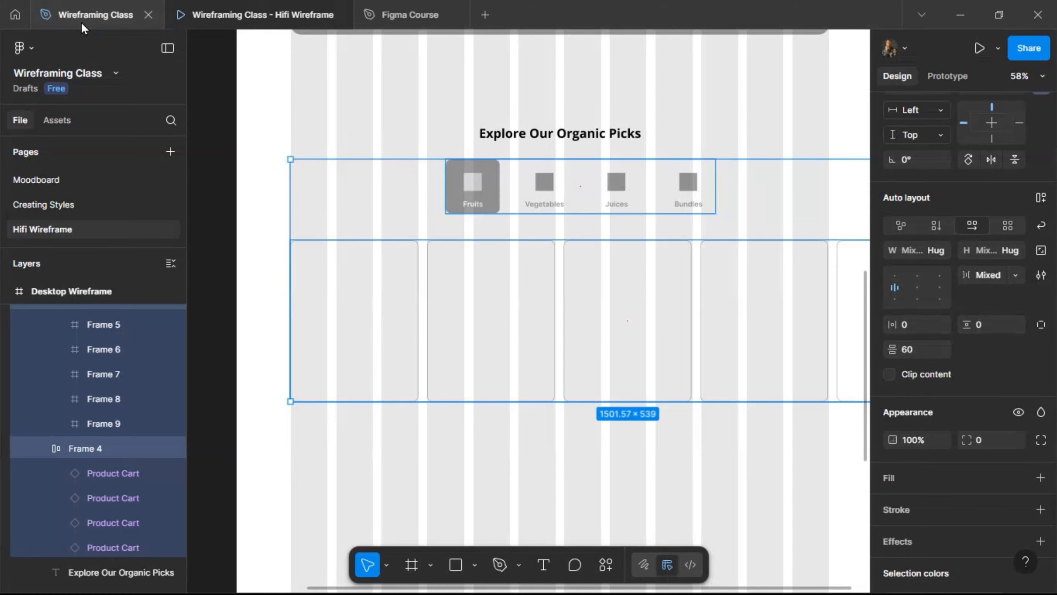
- Nudge the card row to sit 40 px below the tabs and preview the section
{"action": "left_click", "coordinate": [422, 284]}
{"action": "key", "text": "shift+Up"}
{"action": "key", "text": "shift+Up"}
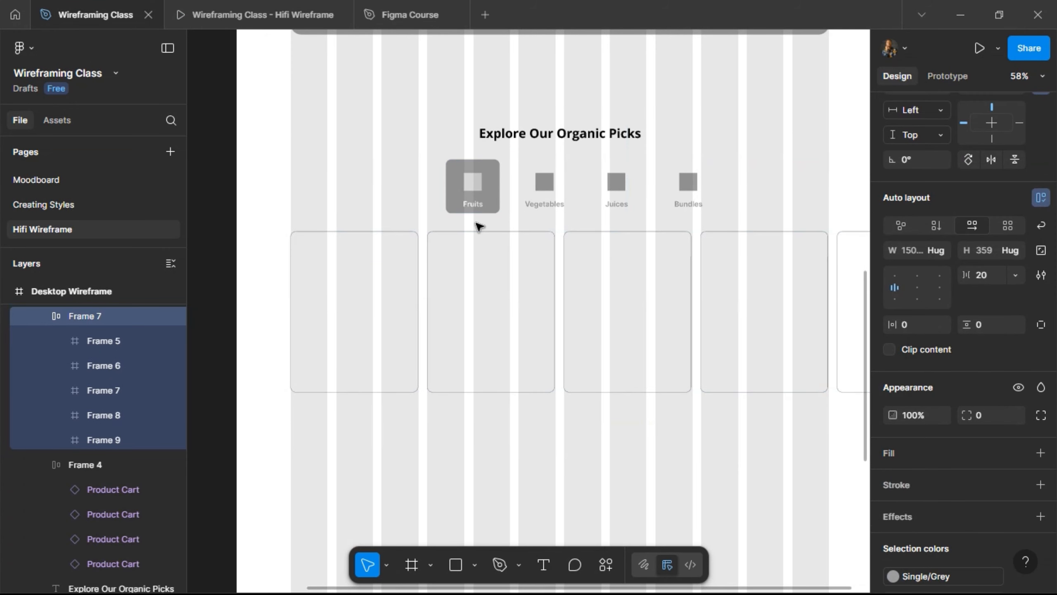
{"action": "key", "text": "alt"}
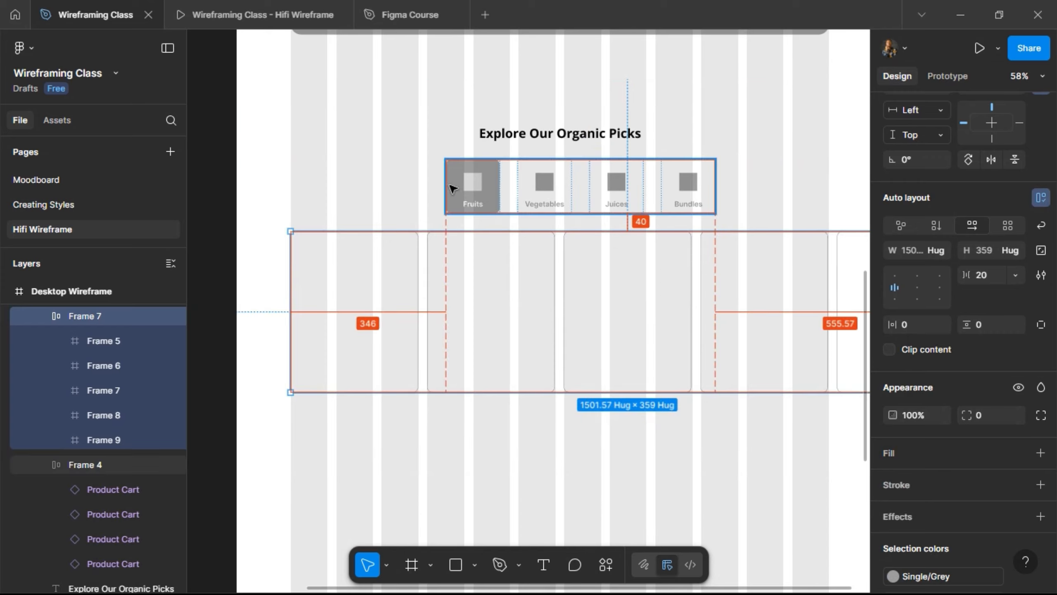
{"action": "left_click", "coordinate": [201, 7]}
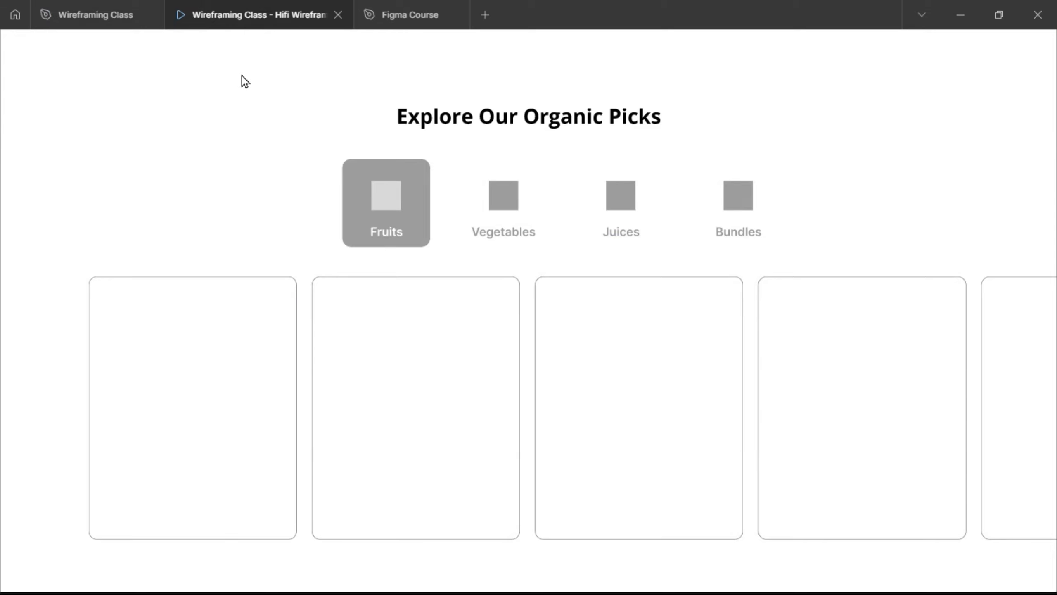
- Return to the wireframe editor and select Product Categories and its card row, Frame 7
{"action": "left_click", "coordinate": [111, 26]}
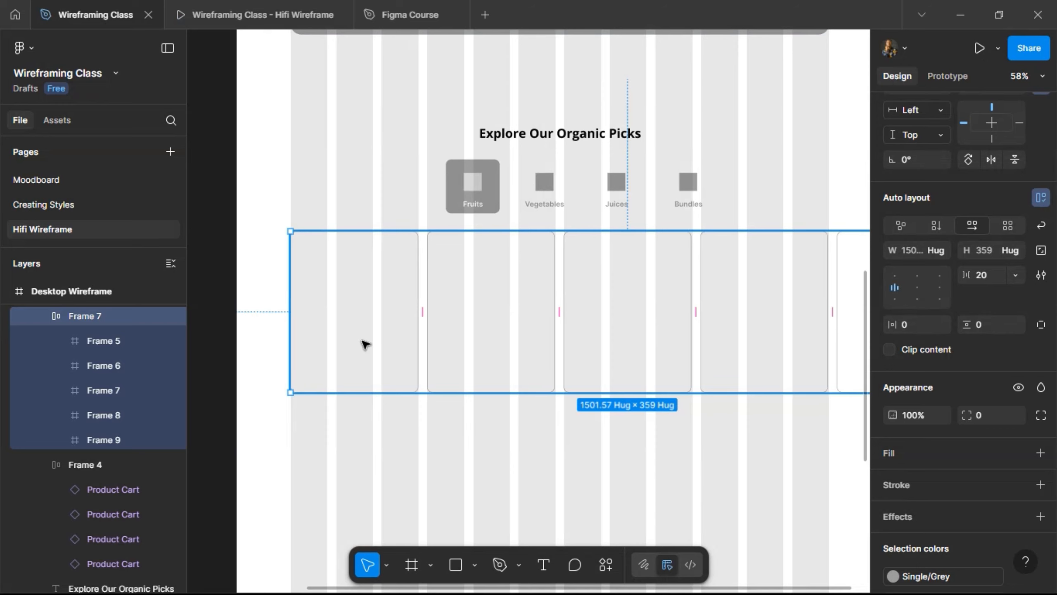
{"action": "scroll", "coordinate": [362, 345], "scroll_direction": "down", "scroll_amount": 3}
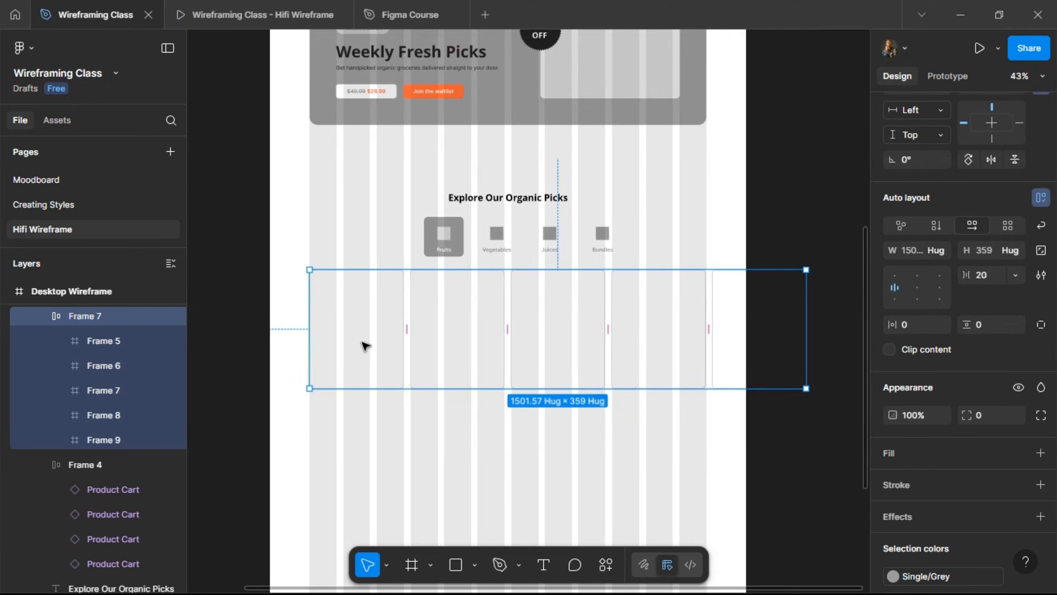
{"action": "scroll", "coordinate": [323, 235], "scroll_direction": "up", "scroll_amount": 1}
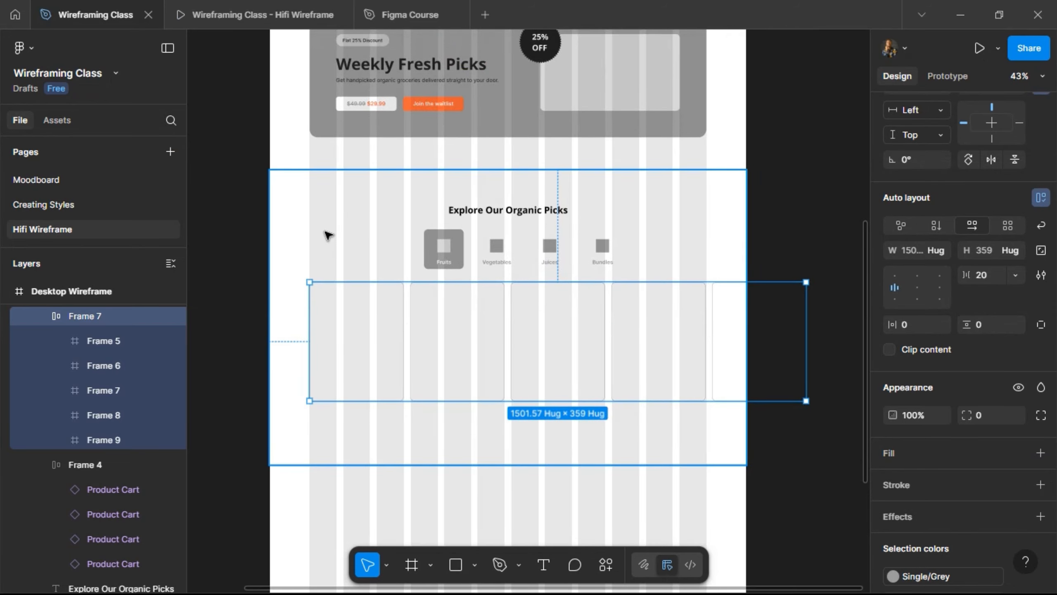
{"action": "left_click", "coordinate": [327, 235]}
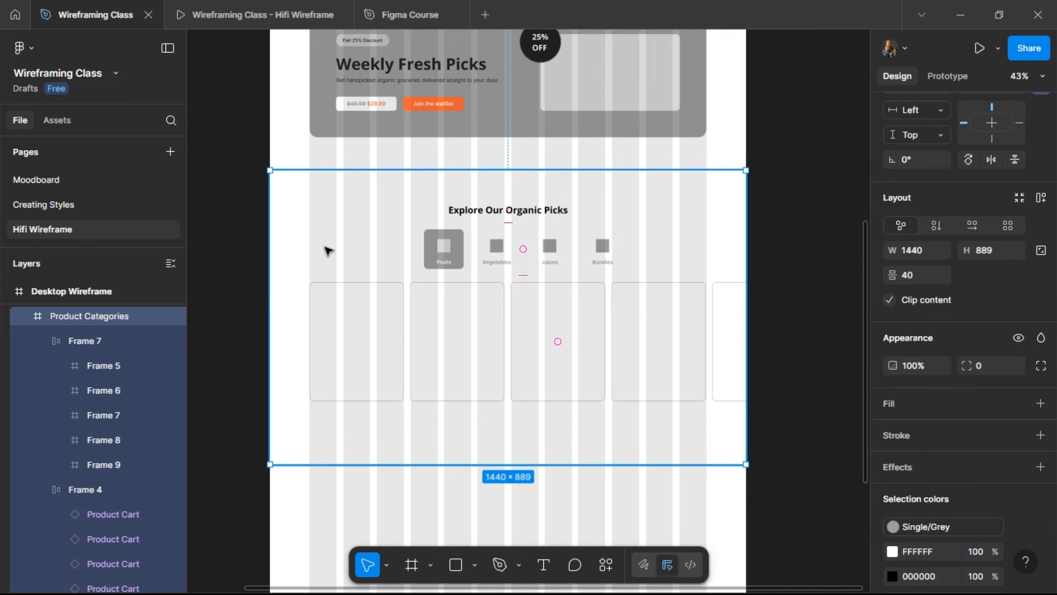
{"action": "left_click", "coordinate": [342, 324]}
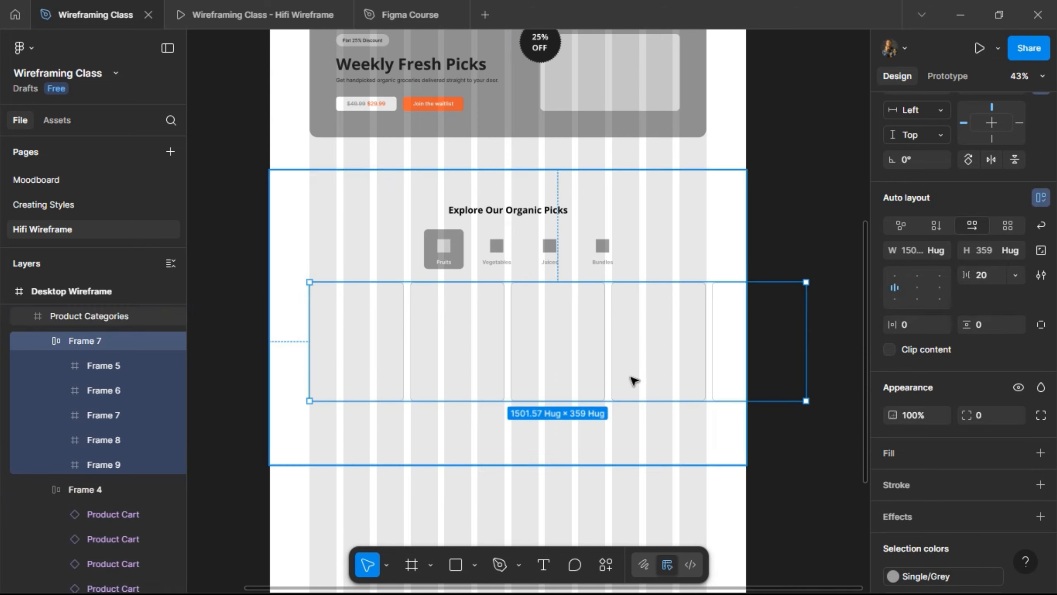
- Narrow card row Frame 7 to a fixed width of 1197, leaving Clip content off
{"action": "left_click_drag", "start_coordinate": [796, 315], "coordinate": [702, 340]}
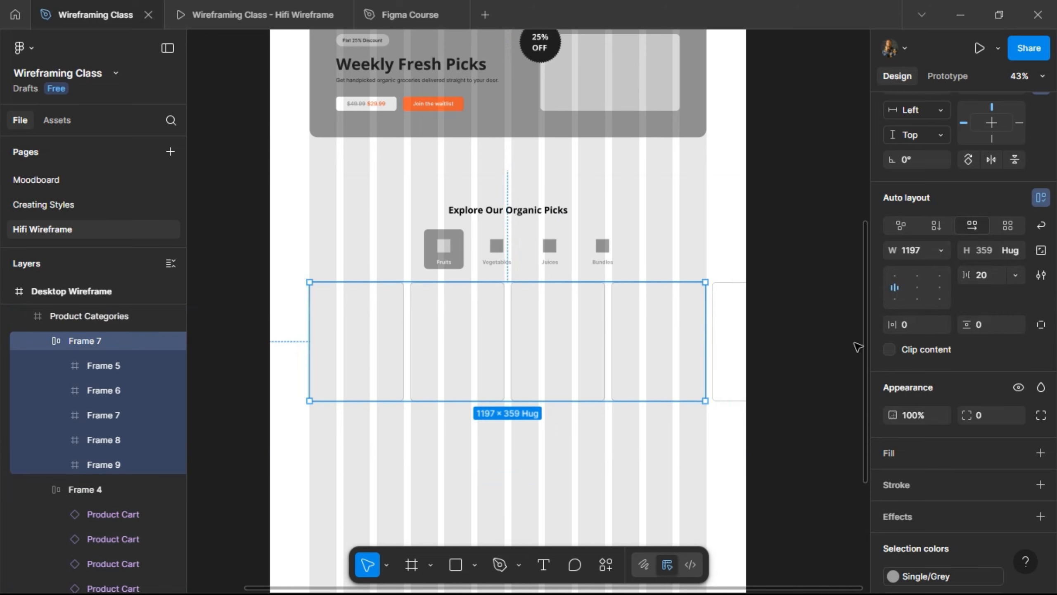
{"action": "left_click", "coordinate": [890, 350]}
{"action": "scroll", "coordinate": [729, 305], "scroll_direction": "up", "scroll_amount": 5}
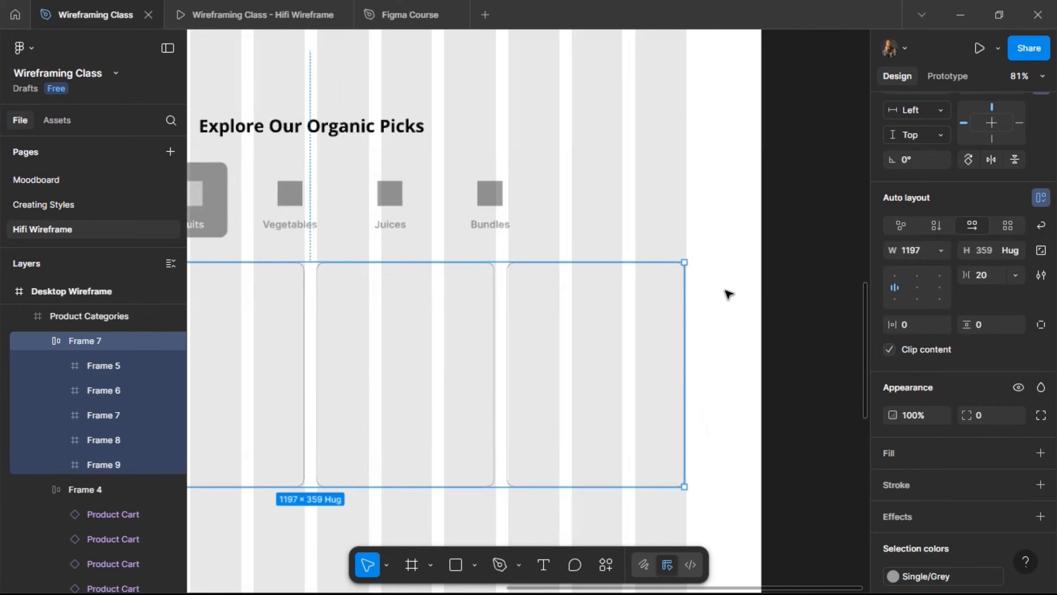
{"action": "left_click", "coordinate": [888, 350]}
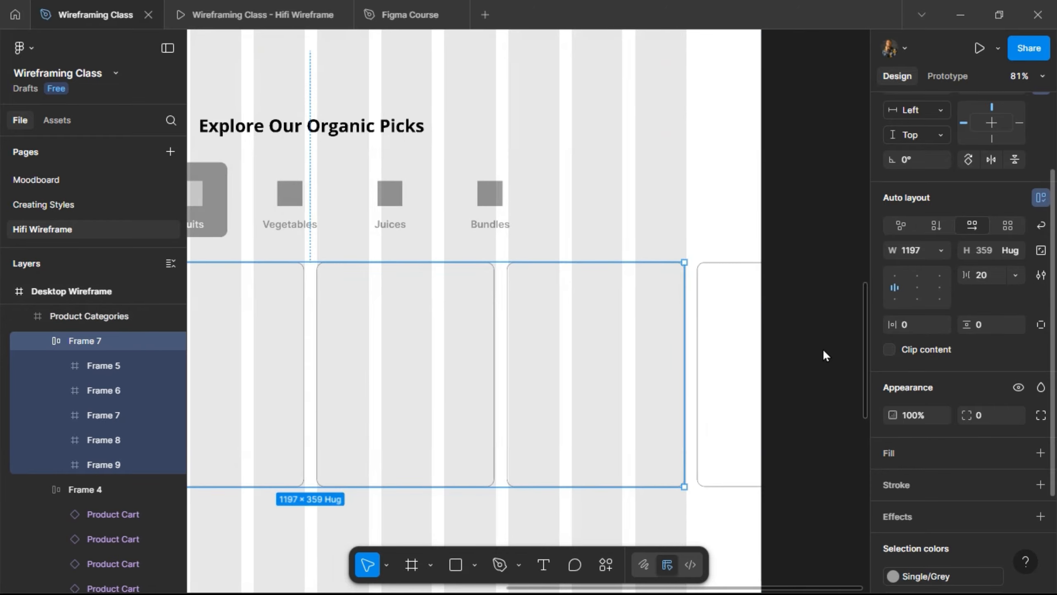
- Pan and zoom across the 1197-wide row to inspect the overflowing fifth card
{"action": "scroll", "coordinate": [807, 310], "scroll_direction": "down", "scroll_amount": 5}
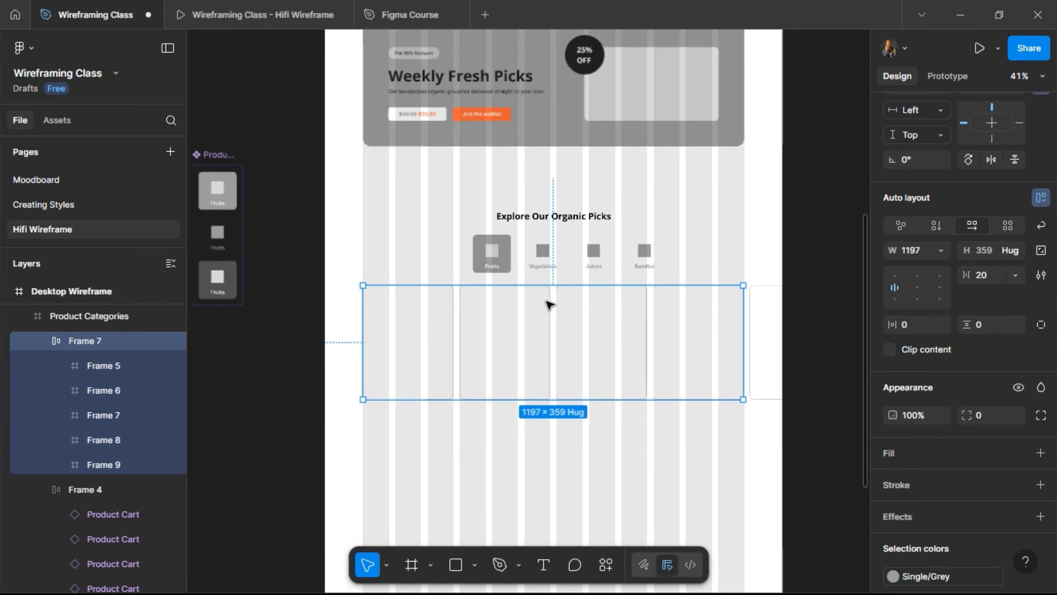
{"action": "scroll", "coordinate": [548, 303], "scroll_direction": "up", "scroll_amount": 3}
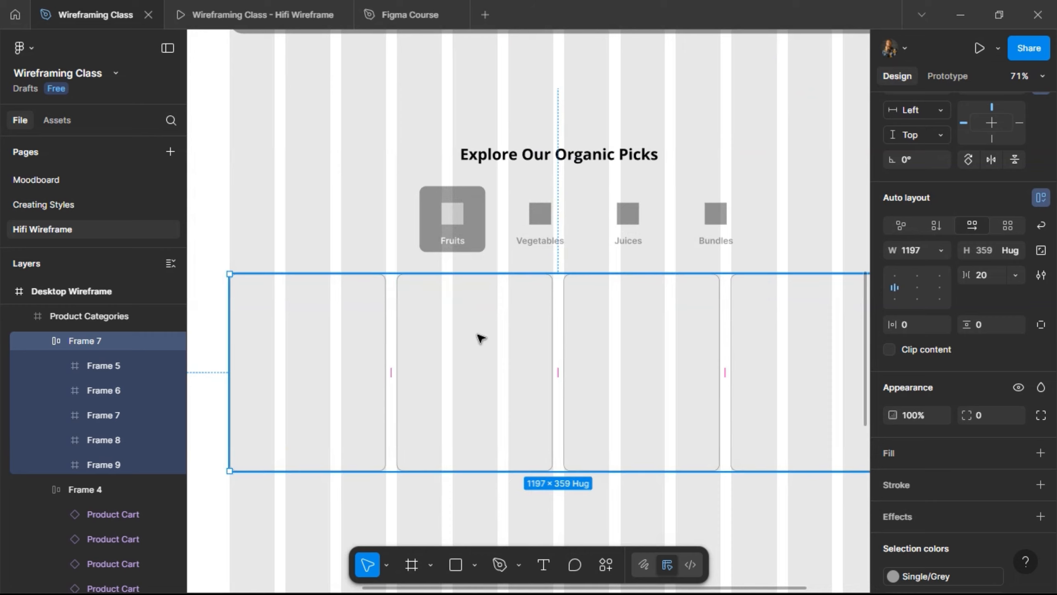
{"action": "scroll", "coordinate": [506, 346], "scroll_direction": "right", "scroll_amount": 5}
{"action": "scroll", "coordinate": [588, 333], "scroll_direction": "left", "scroll_amount": 6}
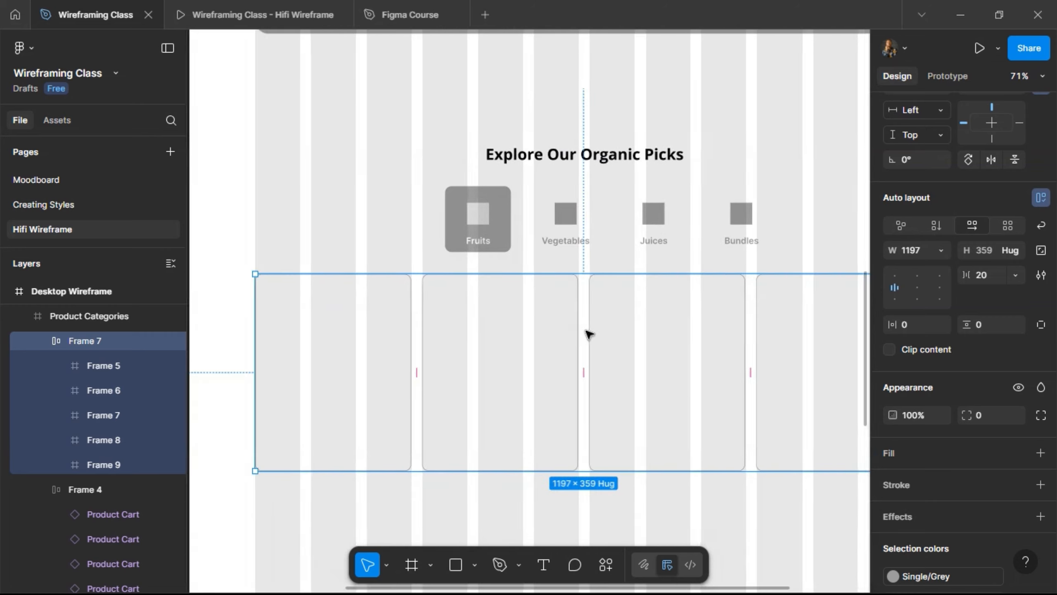
{"action": "scroll", "coordinate": [630, 335], "scroll_direction": "right", "scroll_amount": 4}
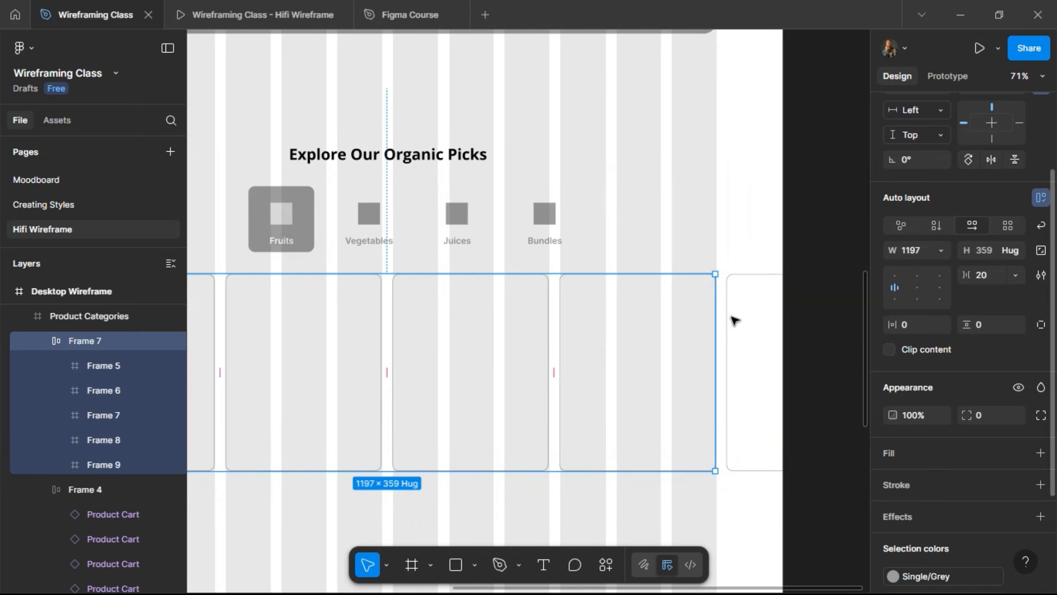
{"action": "scroll", "coordinate": [661, 334], "scroll_direction": "left", "scroll_amount": 5}
{"action": "scroll", "coordinate": [603, 339], "scroll_direction": "left", "scroll_amount": 2}
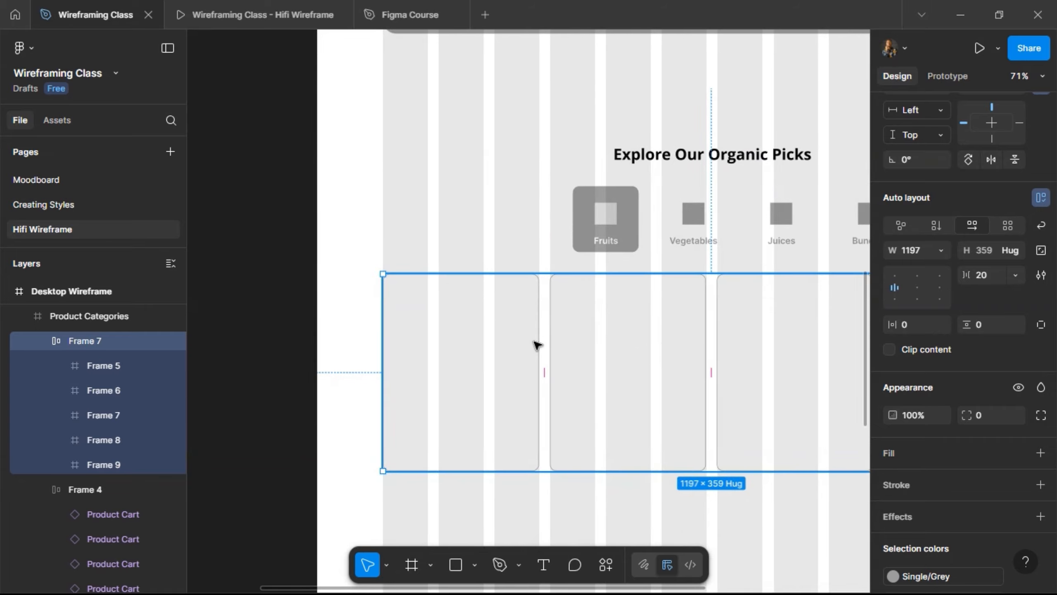
{"action": "scroll", "coordinate": [479, 310], "scroll_direction": "up", "scroll_amount": 5}
{"action": "scroll", "coordinate": [449, 274], "scroll_direction": "down", "scroll_amount": 3}
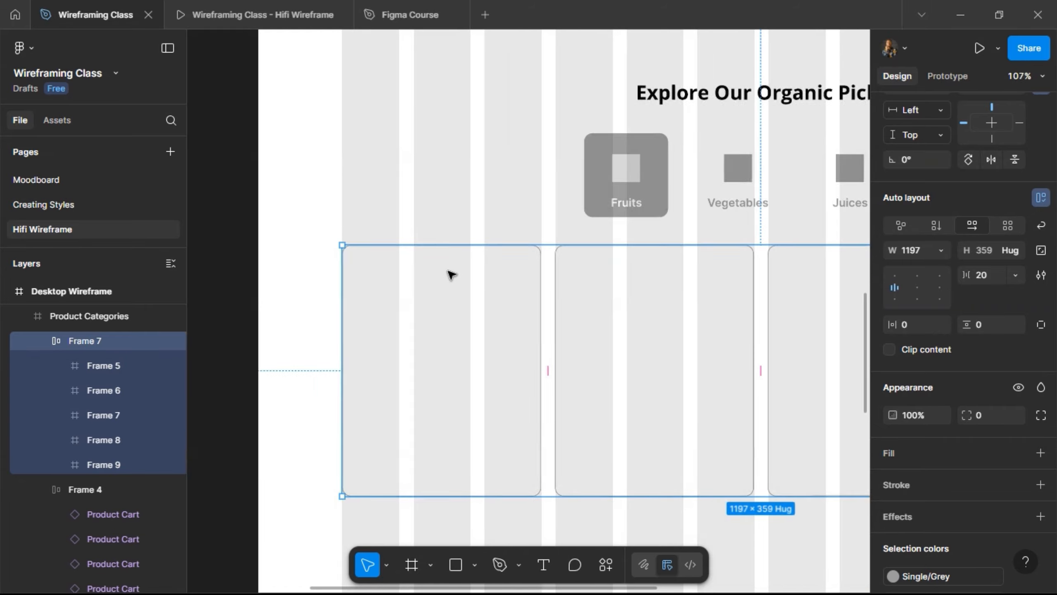
{"action": "scroll", "coordinate": [445, 277], "scroll_direction": "down", "scroll_amount": 3}
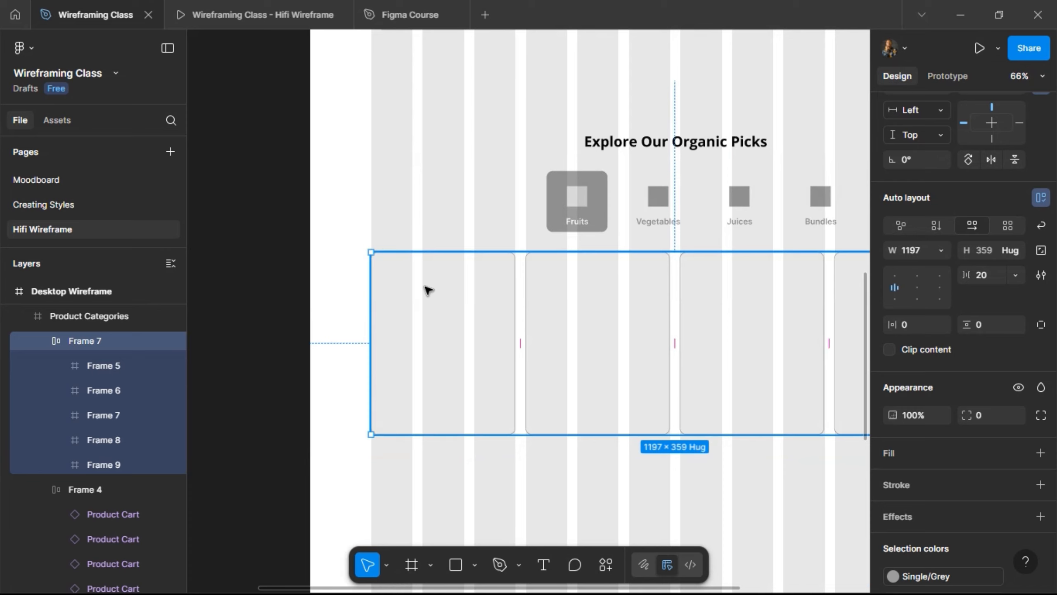
- Replace a placeholder rectangle on empty canvas with a pasted copy of the card frame
{"action": "double_click", "coordinate": [428, 290]}
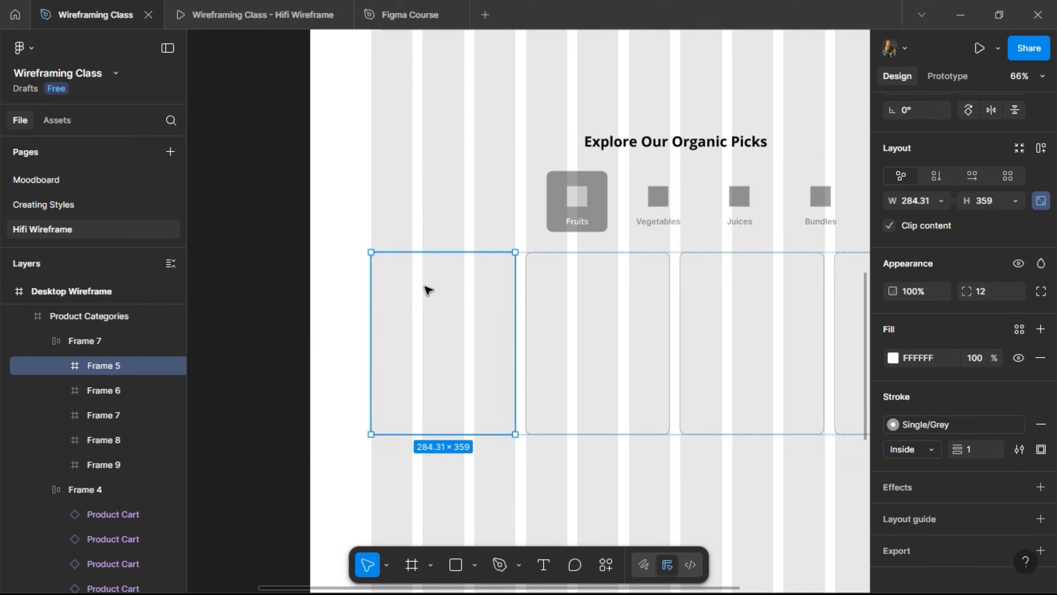
{"action": "scroll", "coordinate": [443, 283], "scroll_direction": "left", "scroll_amount": 4}
{"action": "scroll", "coordinate": [443, 287], "scroll_direction": "left", "scroll_amount": 3}
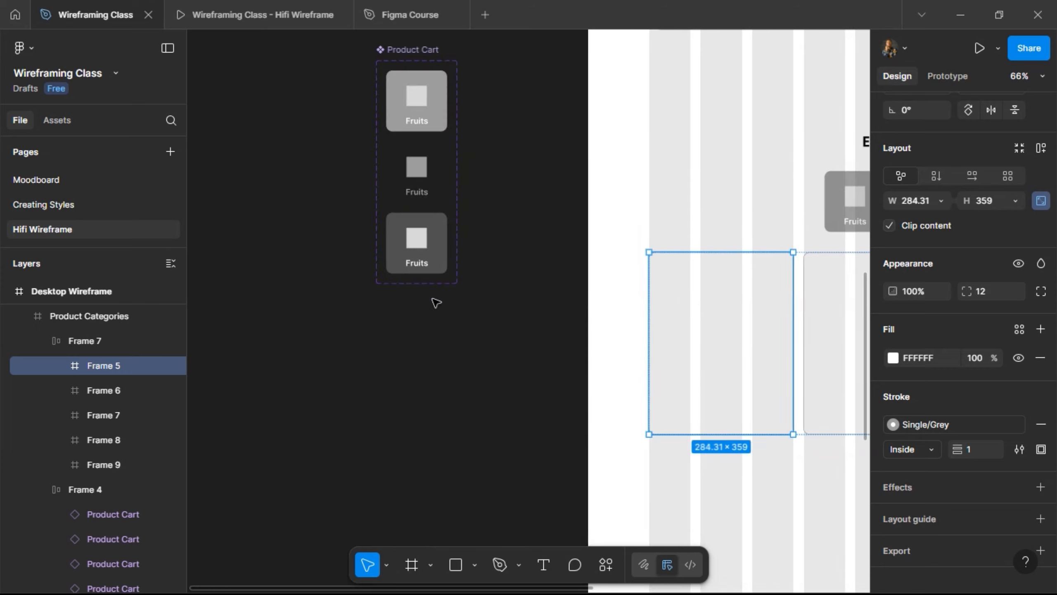
{"action": "left_click", "coordinate": [455, 565]}
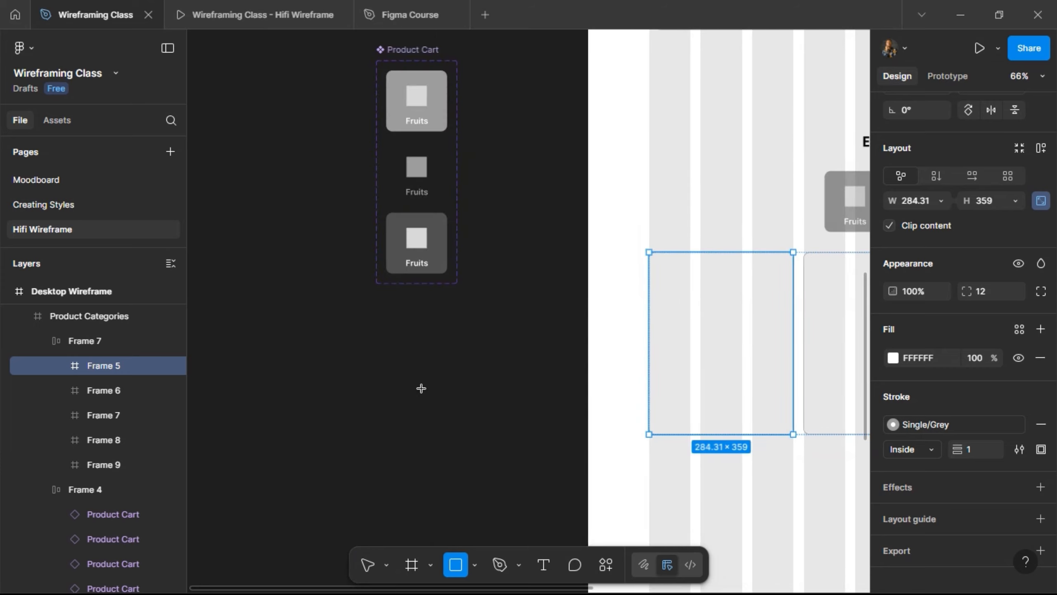
{"action": "left_click_drag", "start_coordinate": [376, 345], "coordinate": [427, 396]}
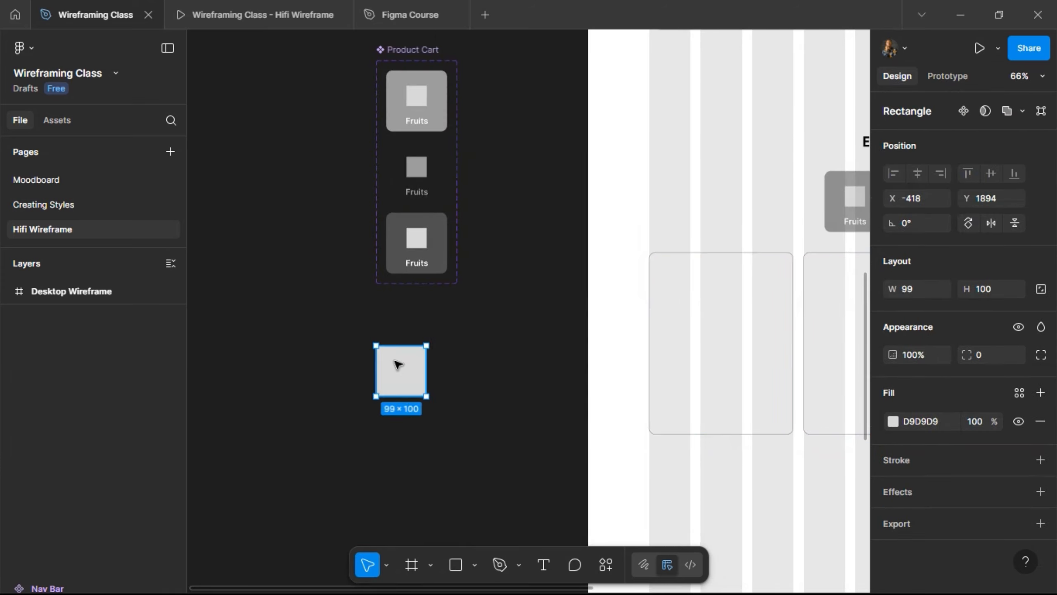
{"action": "right_click", "coordinate": [398, 364]}
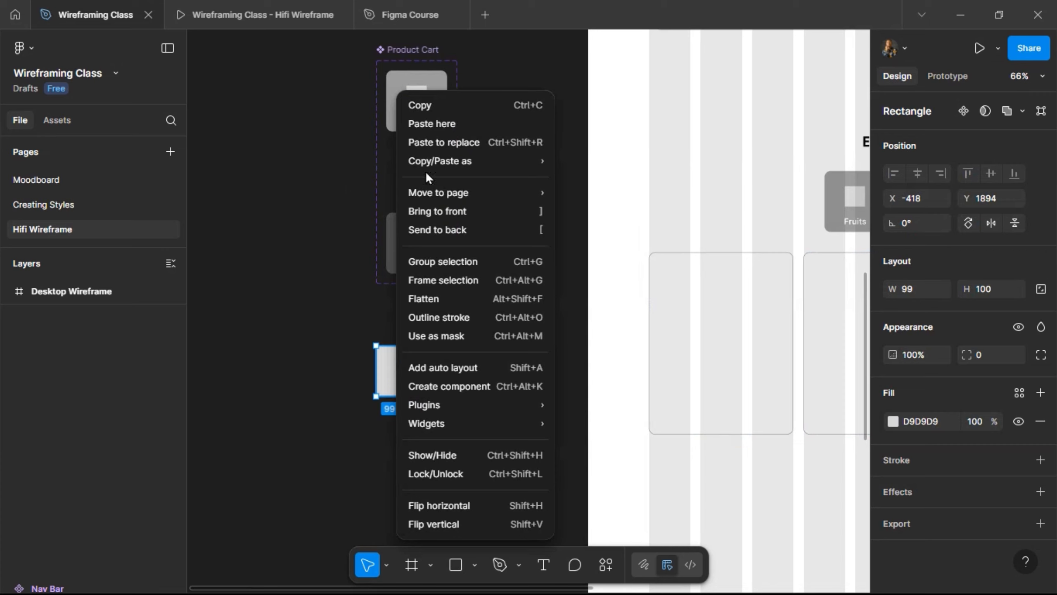
{"action": "left_click", "coordinate": [424, 142]}
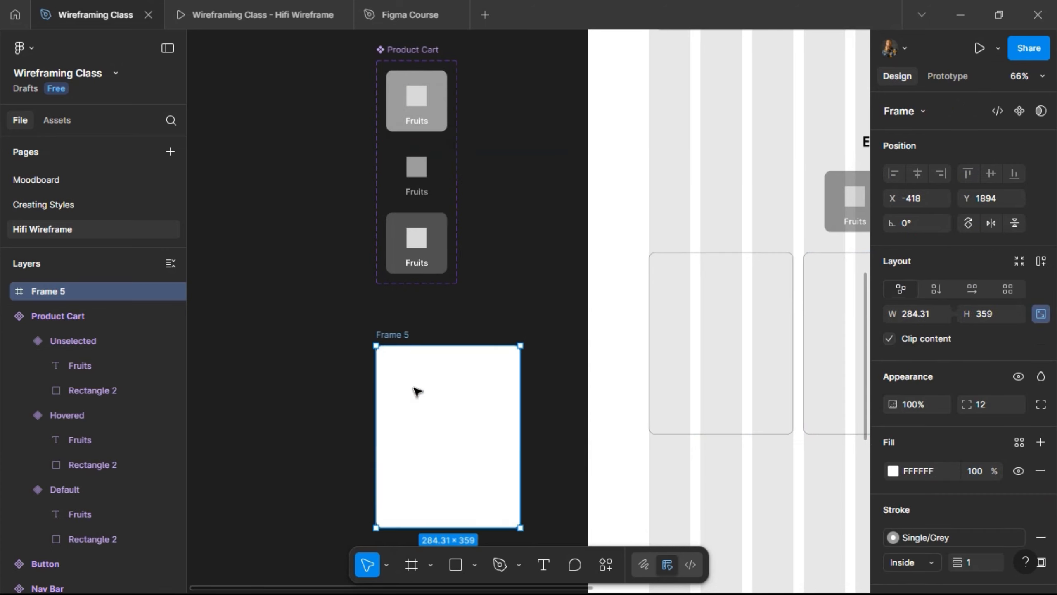
- Rename the pasted 284.31 × 359 frame to 'Product Card'
{"action": "double_click", "coordinate": [398, 334]}
{"action": "type", "text": "Produc"}
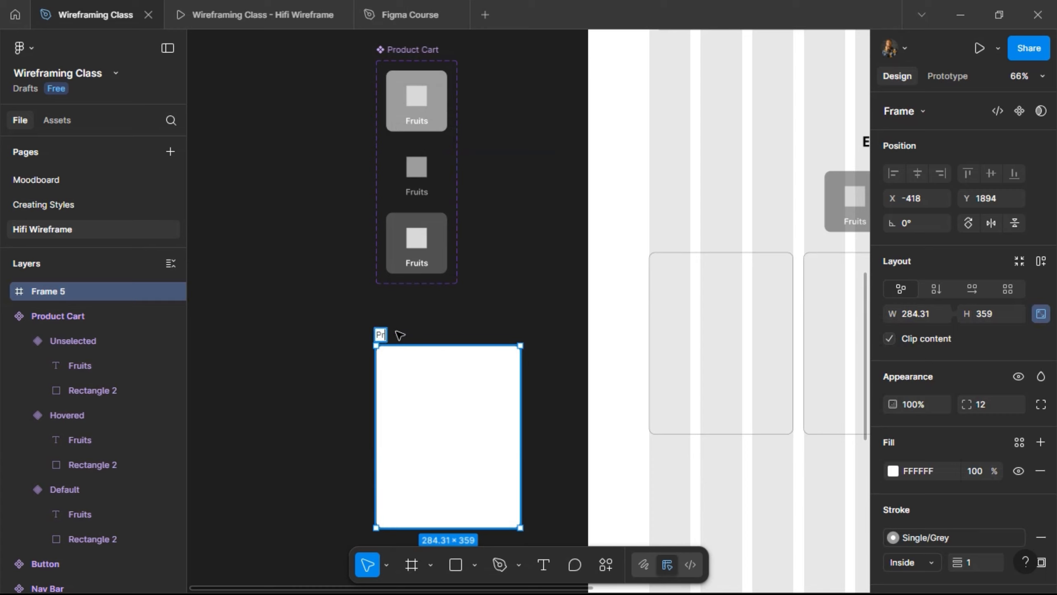
{"action": "type", "text": "t Card"}
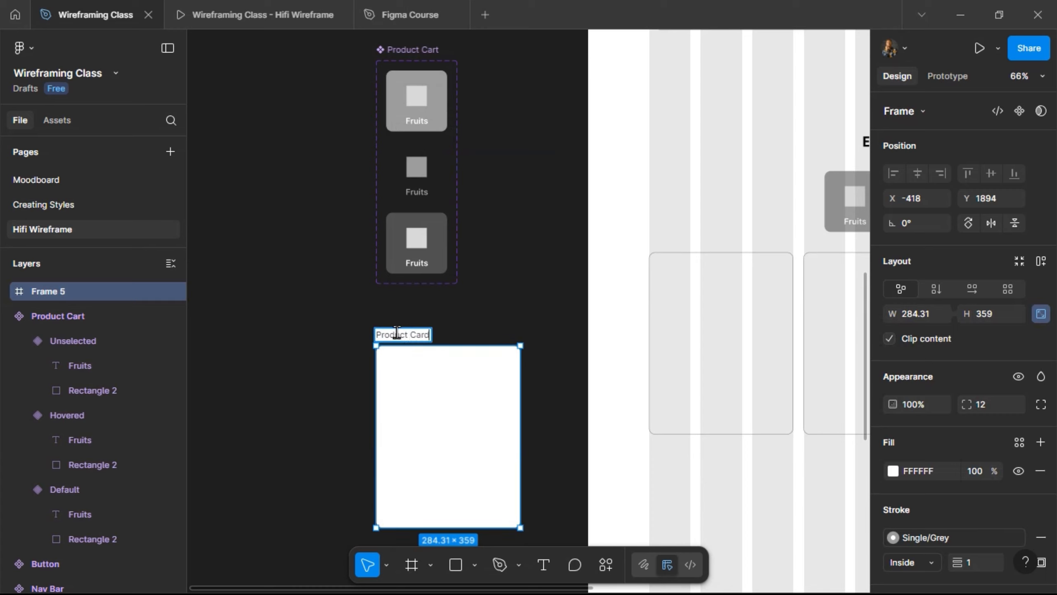
{"action": "key", "text": "Return"}
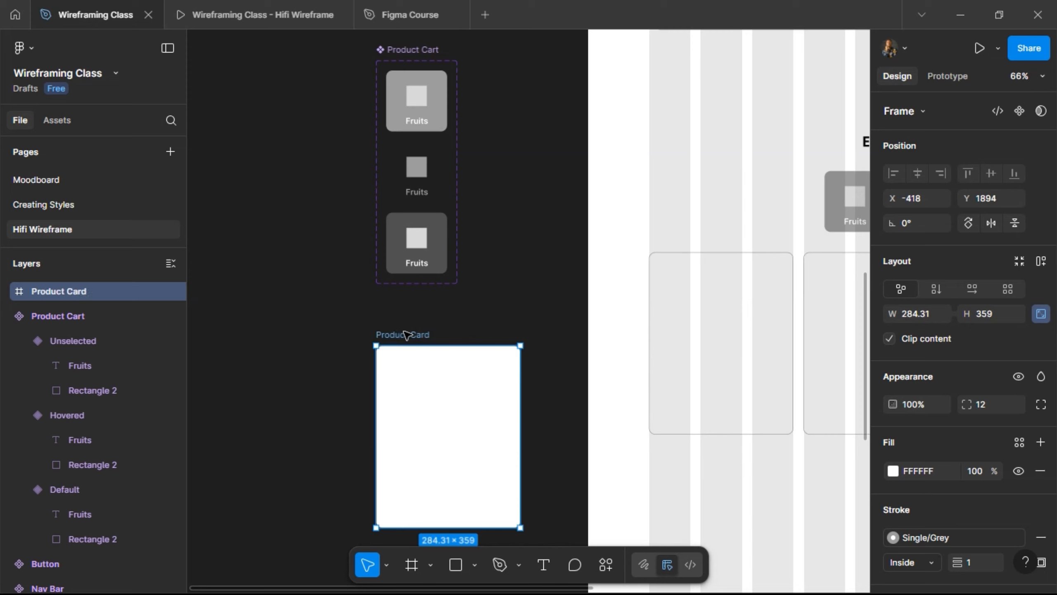
{"action": "scroll", "coordinate": [436, 336], "scroll_direction": "down", "scroll_amount": 2}
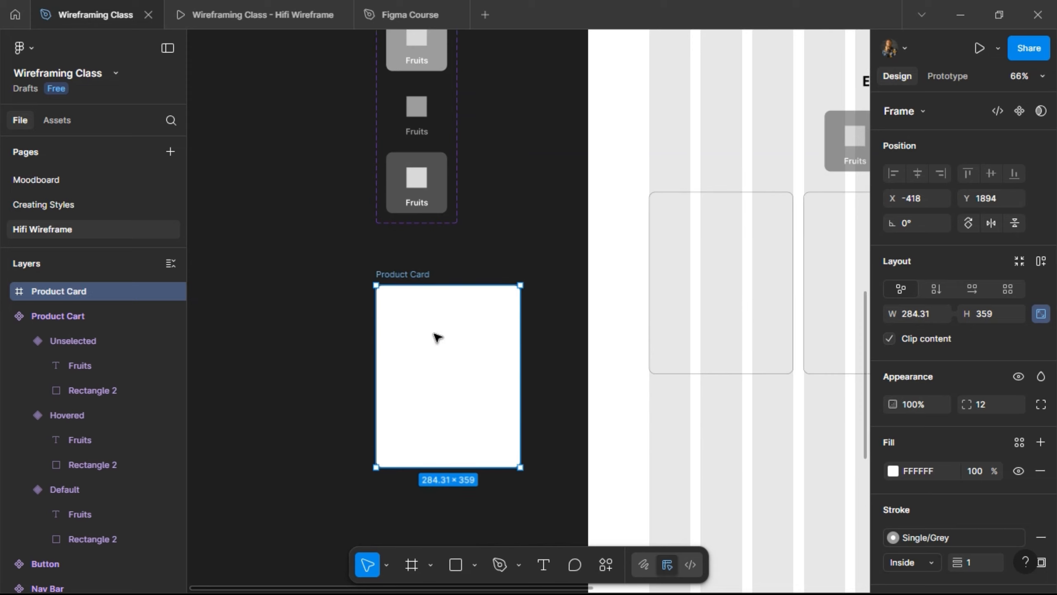
{"action": "left_click", "coordinate": [531, 246]}
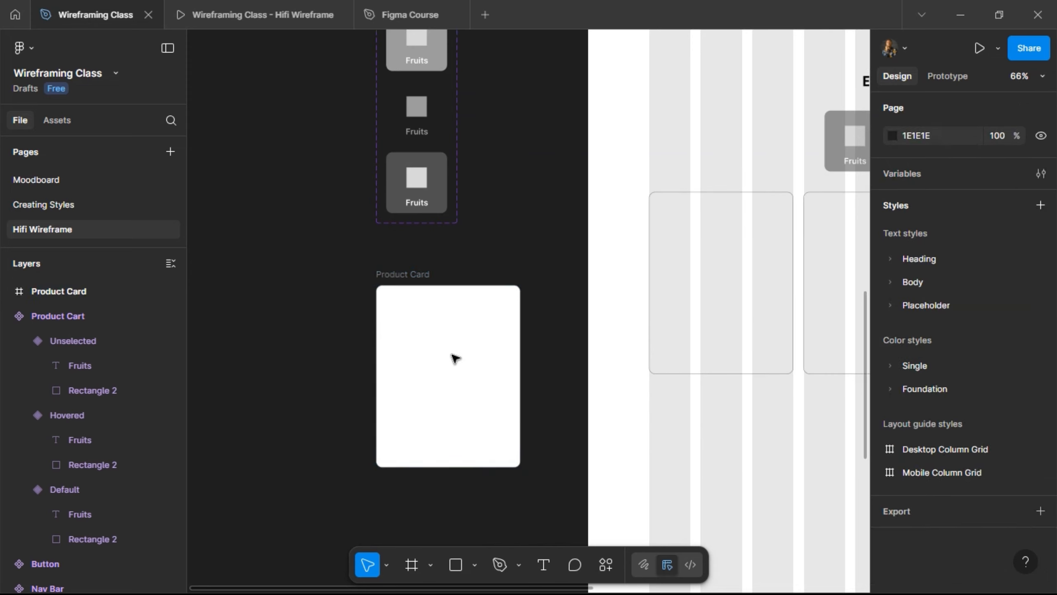
{"action": "scroll", "coordinate": [456, 359], "scroll_direction": "up", "scroll_amount": 3}
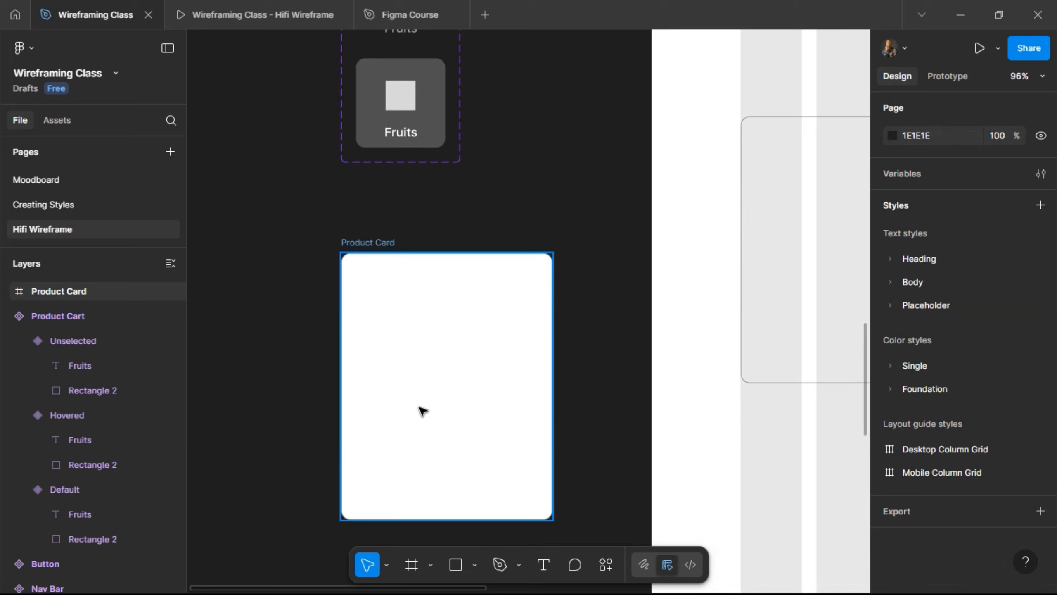
- Draw inner Frame 10 in the card, positioned at X 4, Y 4 and 272 wide
{"action": "left_click", "coordinate": [411, 566]}
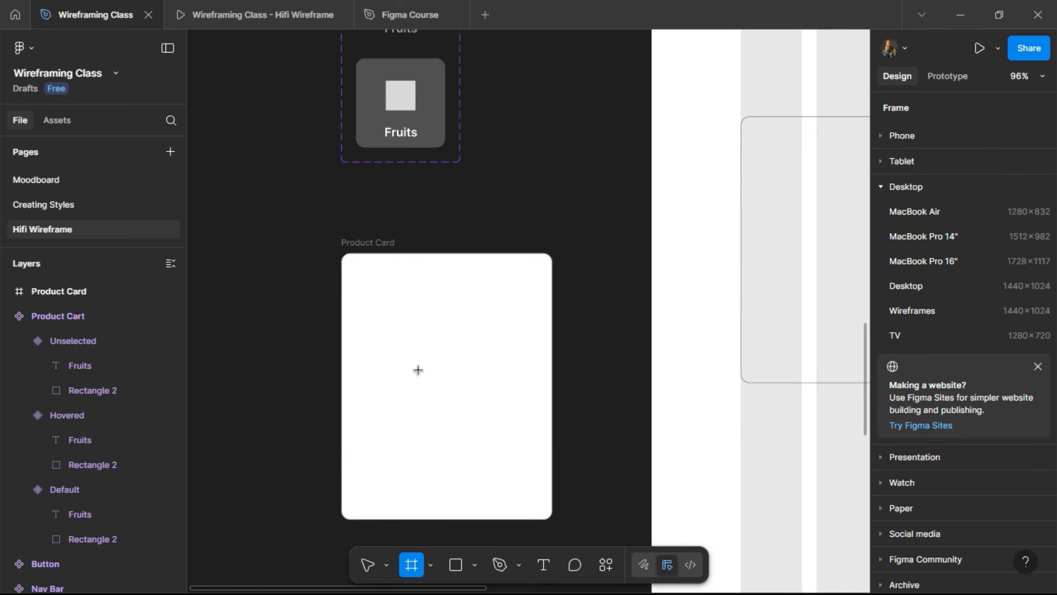
{"action": "left_click_drag", "start_coordinate": [350, 263], "coordinate": [543, 427]}
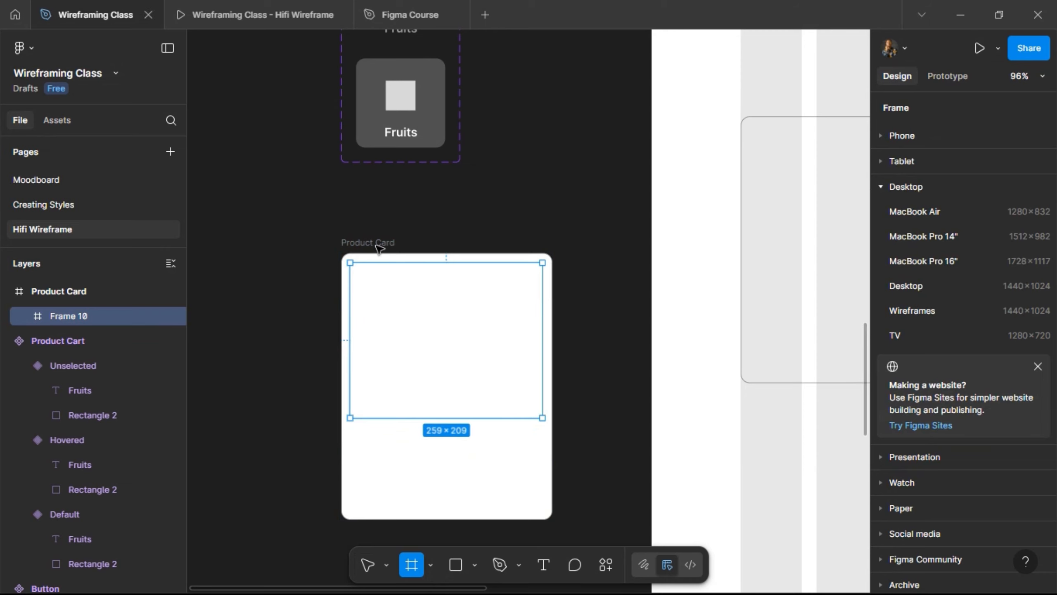
{"action": "key", "text": "alt"}
{"action": "key", "text": "Up"}
{"action": "key", "text": "Up"}
{"action": "key", "text": "Up"}
{"action": "key", "text": "Up"}
{"action": "key", "text": "Up"}
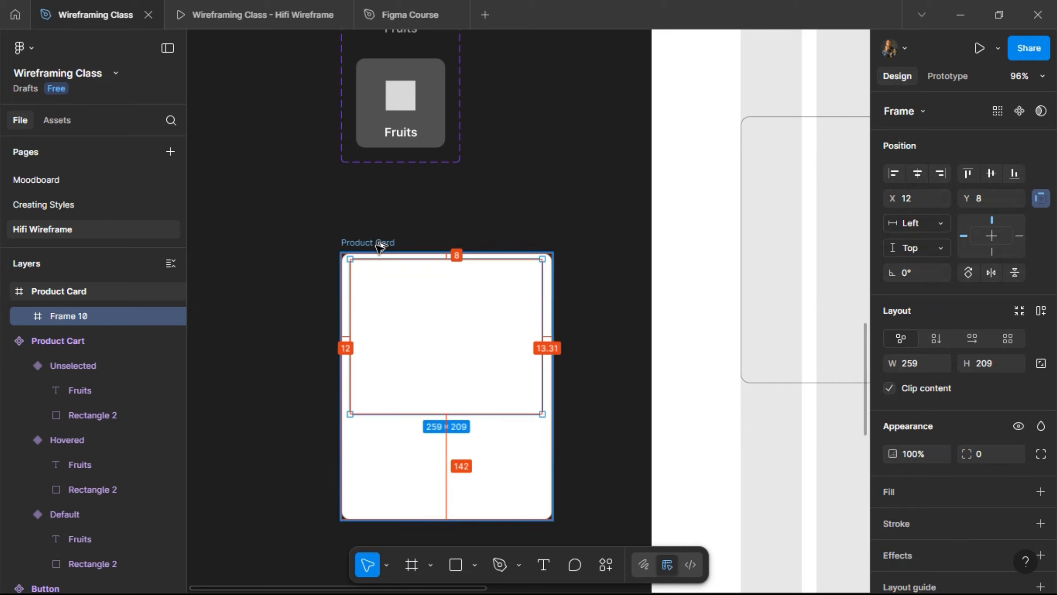
{"action": "key", "text": "Up"}
{"action": "key", "text": "Up"}
{"action": "key", "text": "Up"}
{"action": "key", "text": "Up"}
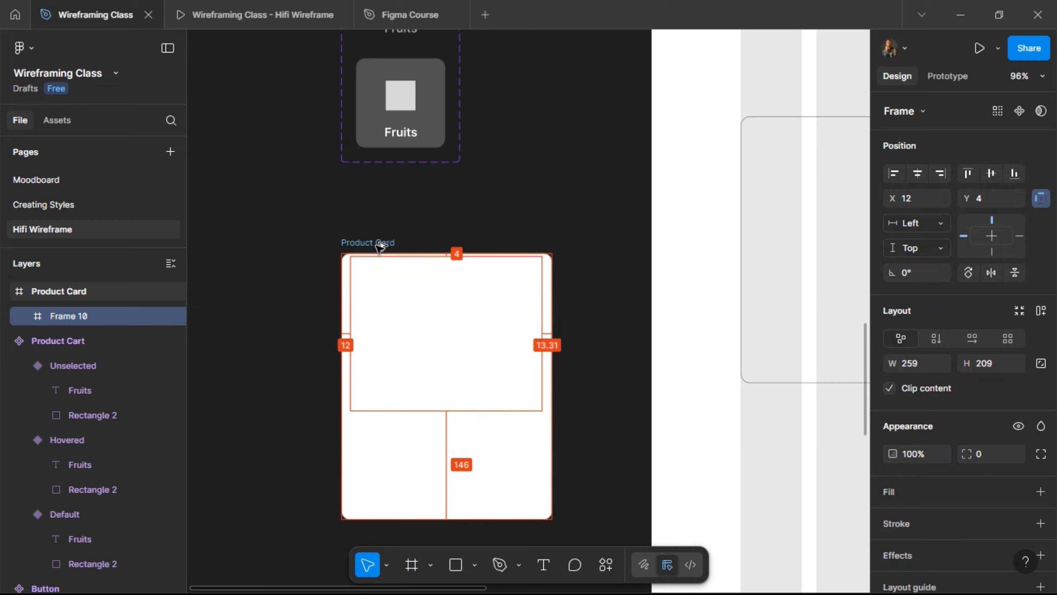
{"action": "key", "text": "Left"}
{"action": "key", "text": "Left"}
{"action": "key", "text": "Left"}
{"action": "key", "text": "Left"}
{"action": "key", "text": "Left"}
{"action": "key", "text": "Left"}
{"action": "key", "text": "Left"}
{"action": "key", "text": "Left"}
{"action": "key", "text": "Left"}
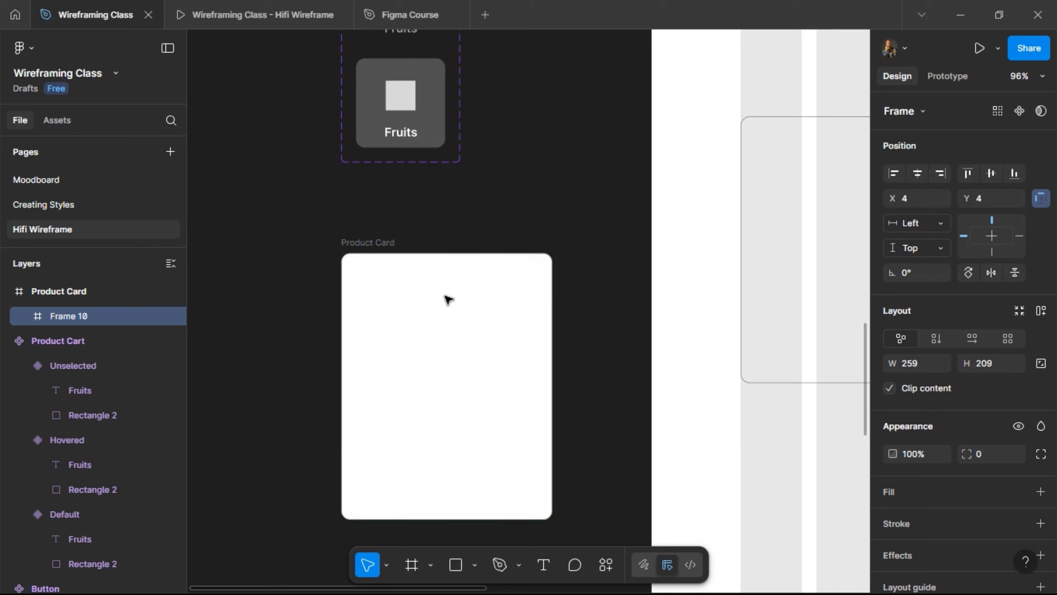
{"action": "left_click_drag", "start_coordinate": [542, 312], "coordinate": [546, 323]}
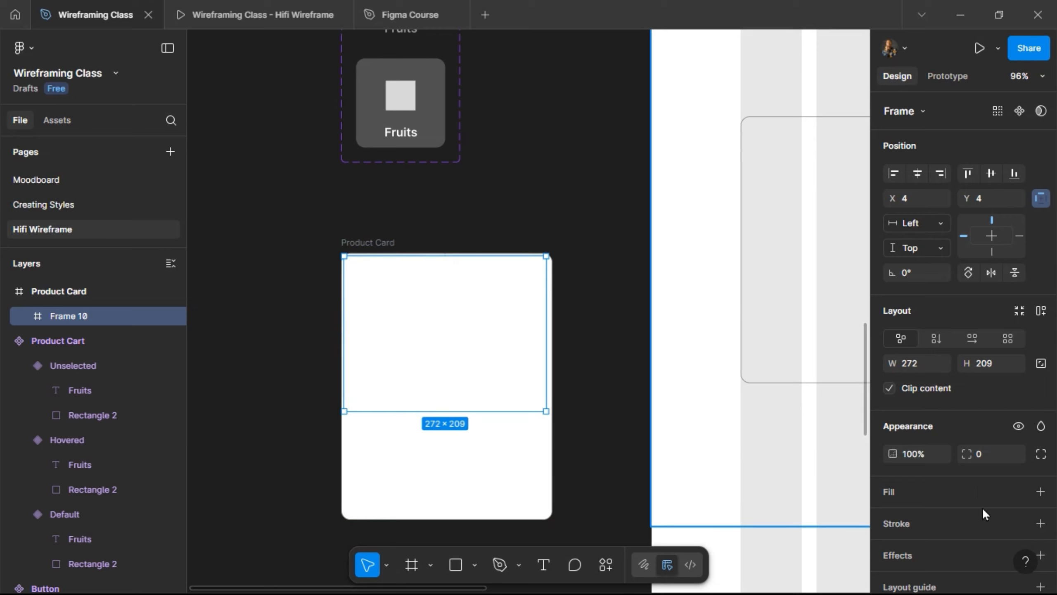
- Give Frame 10 a 1-px inside stroke using the Grey colour style
{"action": "left_click", "coordinate": [1019, 524]}
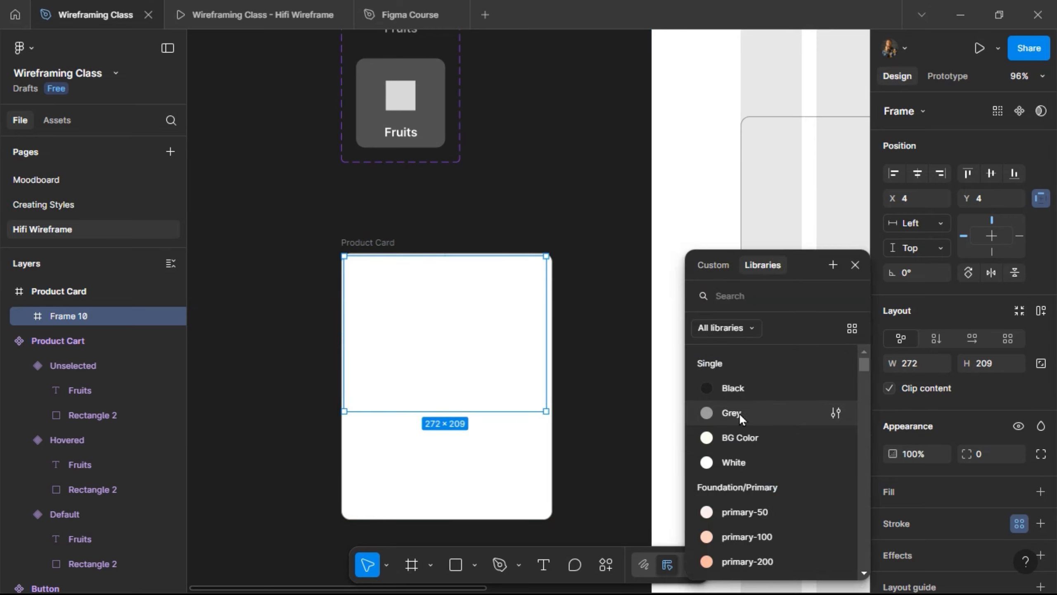
{"action": "left_click", "coordinate": [741, 418]}
{"action": "scroll", "coordinate": [382, 299], "scroll_direction": "up", "scroll_amount": 5}
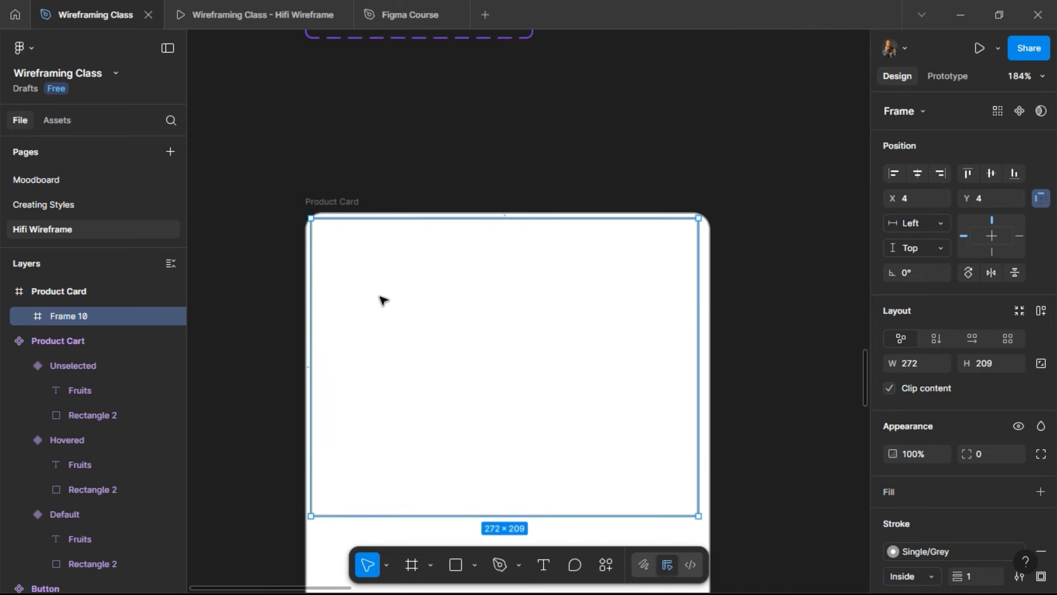
- Round Frame 10's corners to a radius of 8
{"action": "left_click", "coordinate": [986, 461]}
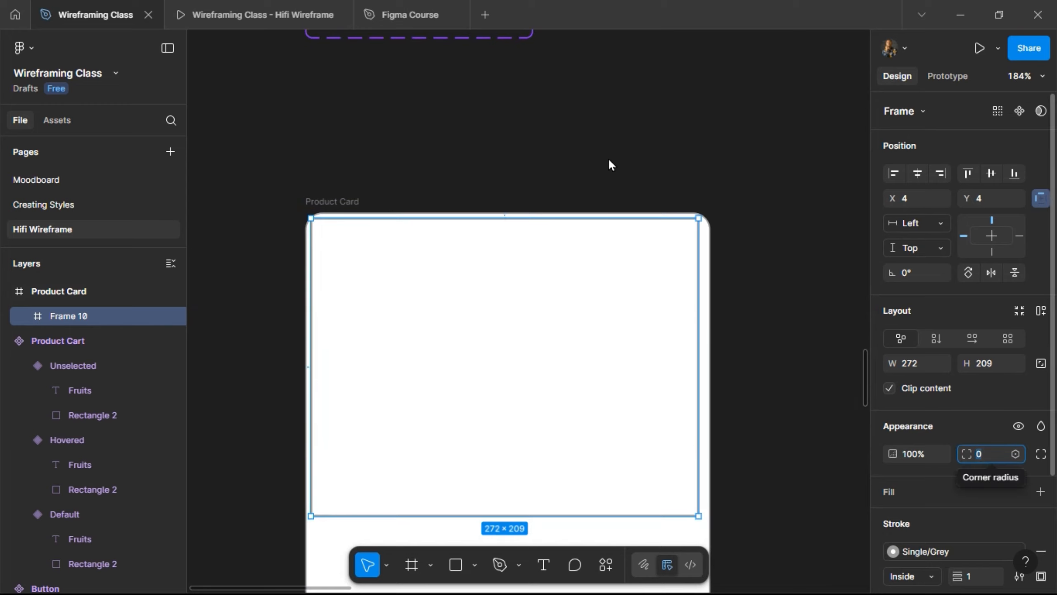
{"action": "type", "text": "8"}
{"action": "key", "text": "Return"}
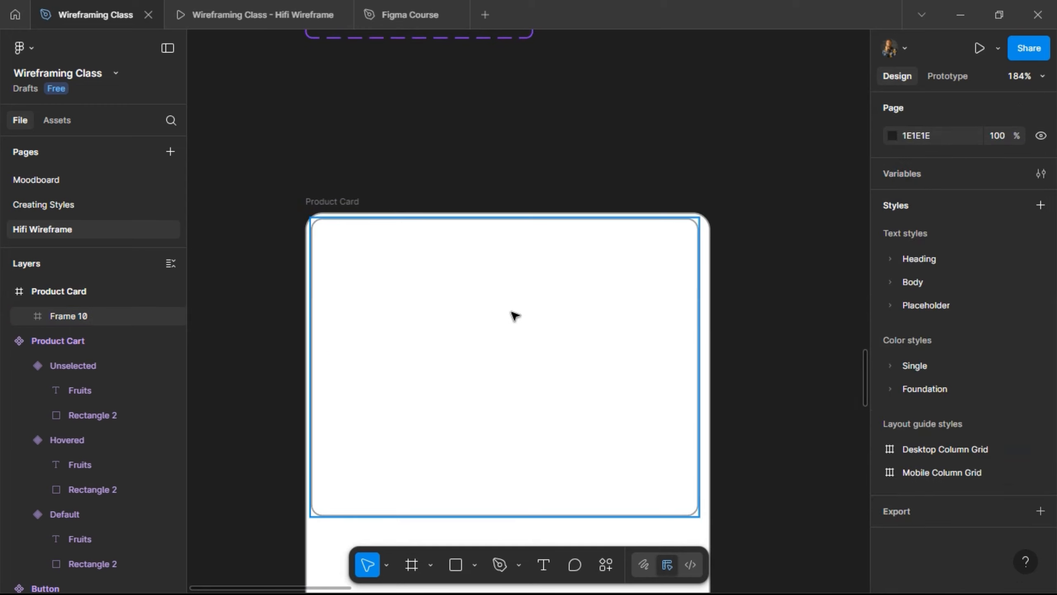
{"action": "key", "text": "Escape"}
- Resize Frame 10 to 276 × 200 with a Center horizontal constraint
{"action": "left_click", "coordinate": [514, 317]}
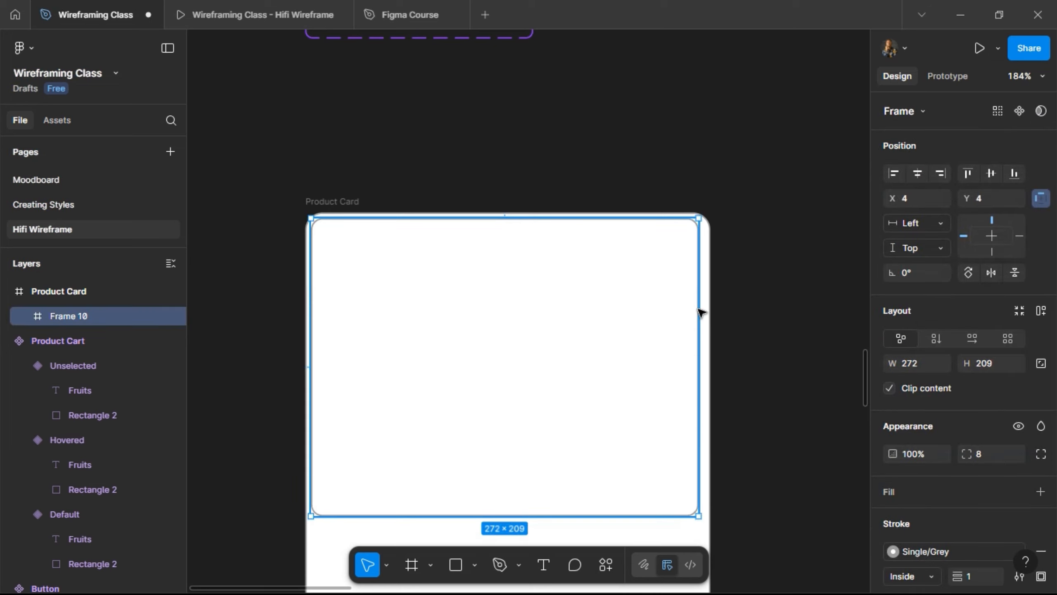
{"action": "left_click_drag", "start_coordinate": [704, 317], "coordinate": [704, 317]}
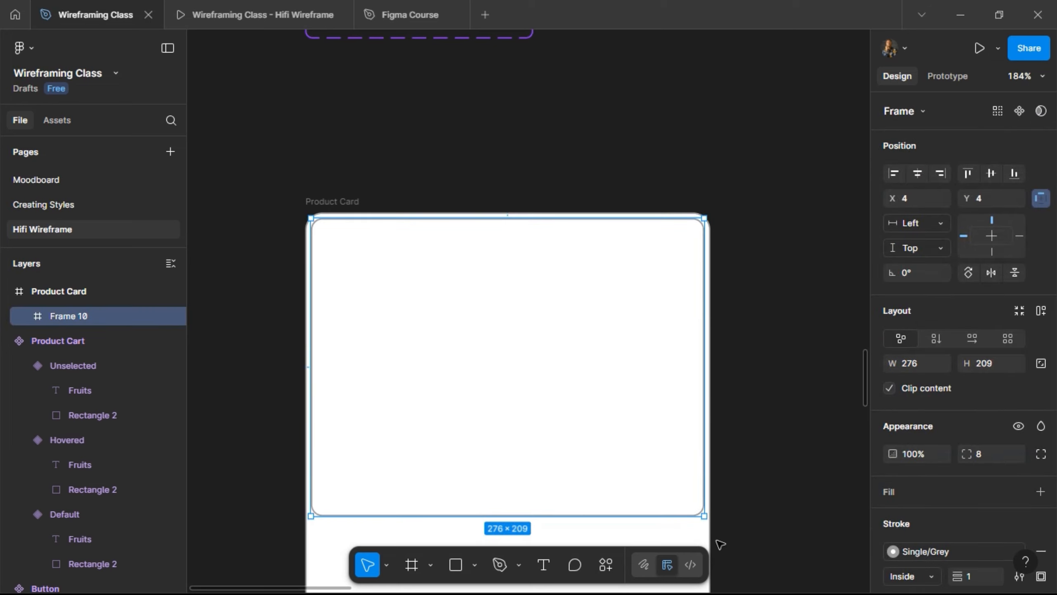
{"action": "key", "text": "alt"}
{"action": "left_click", "coordinate": [917, 173]}
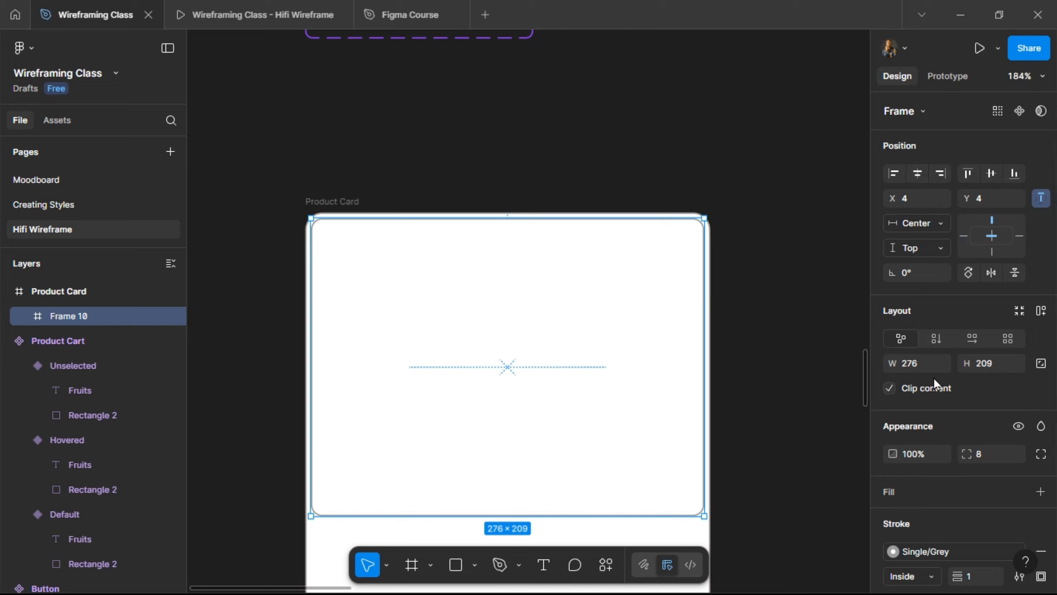
{"action": "key", "text": "alt"}
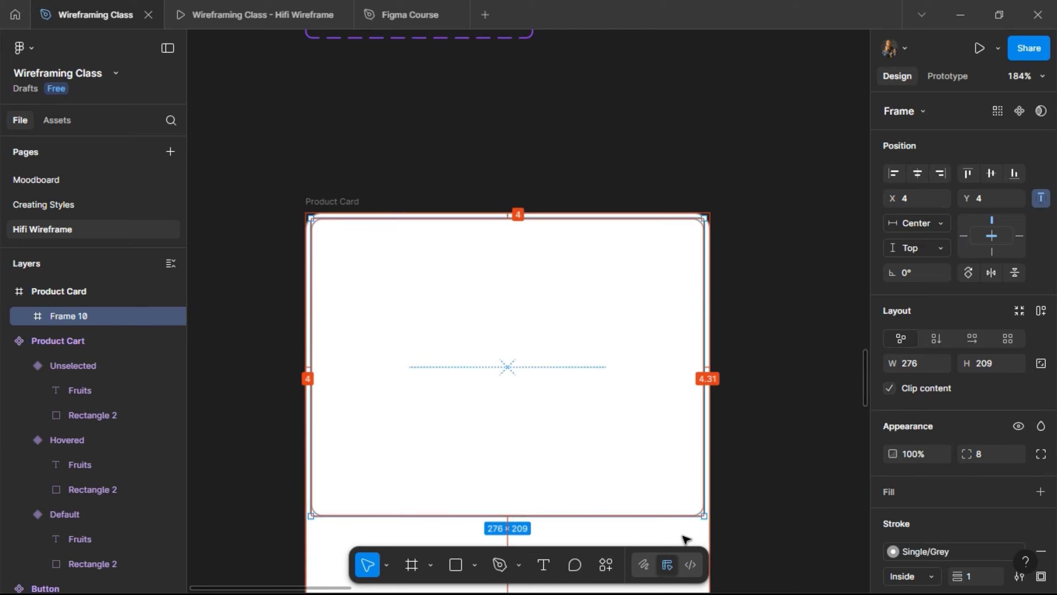
{"action": "scroll", "coordinate": [595, 224], "scroll_direction": "down", "scroll_amount": 2}
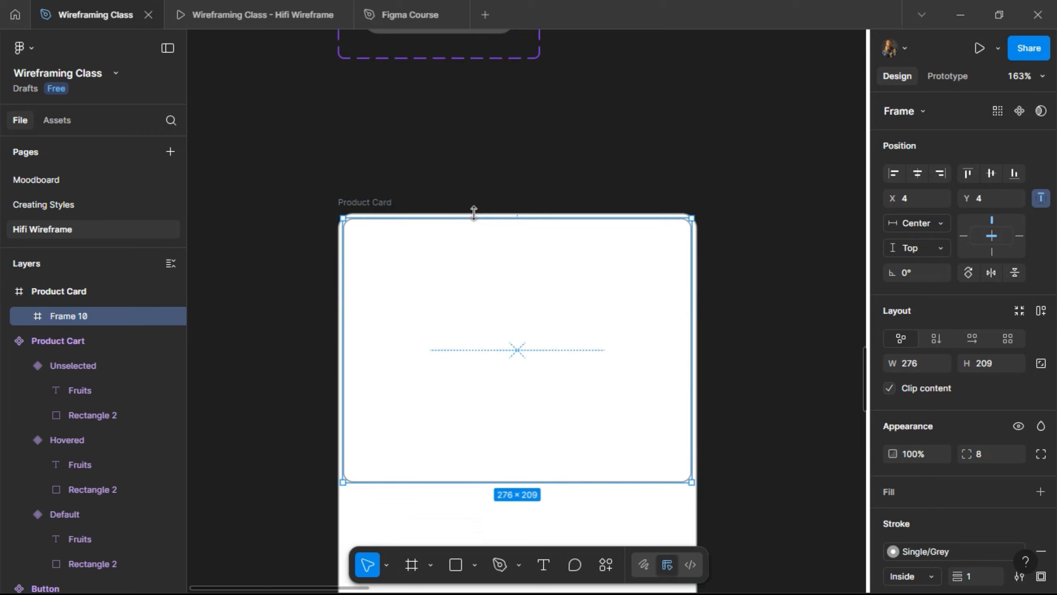
{"action": "scroll", "coordinate": [474, 212], "scroll_direction": "down", "scroll_amount": 1}
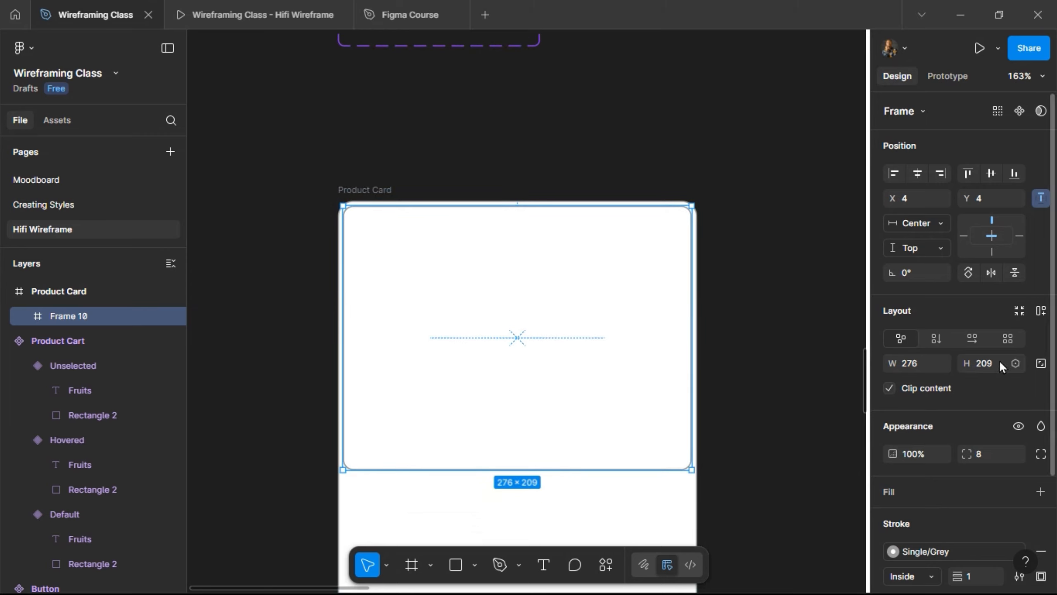
{"action": "type", "text": "0"}
{"action": "key", "text": "Return"}
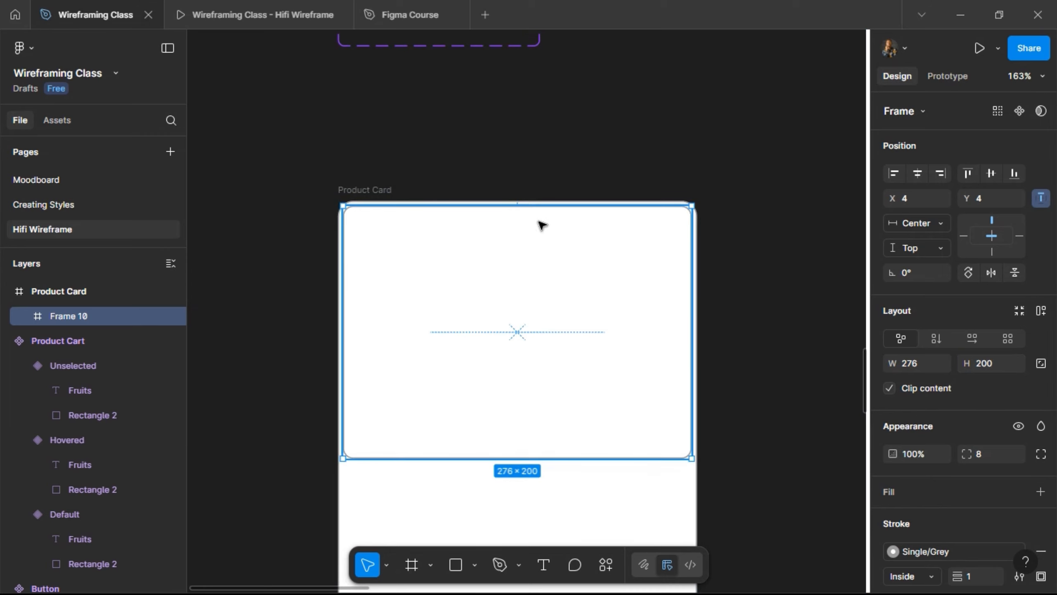
{"action": "scroll", "coordinate": [541, 225], "scroll_direction": "down", "scroll_amount": 5}
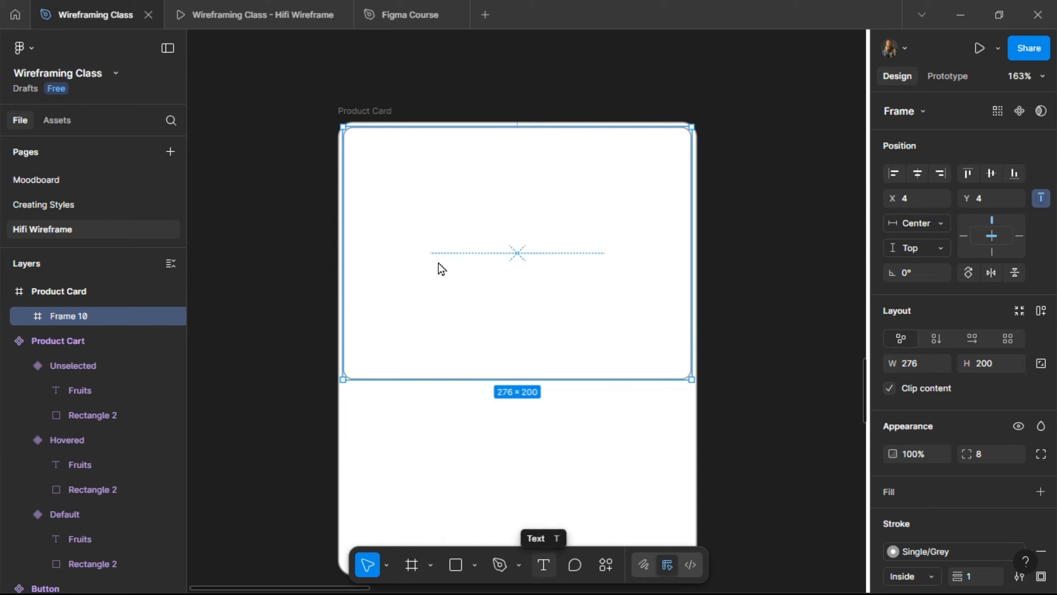
- Add a '25% Discount' text layer inside the image frame
{"action": "key", "text": "t"}
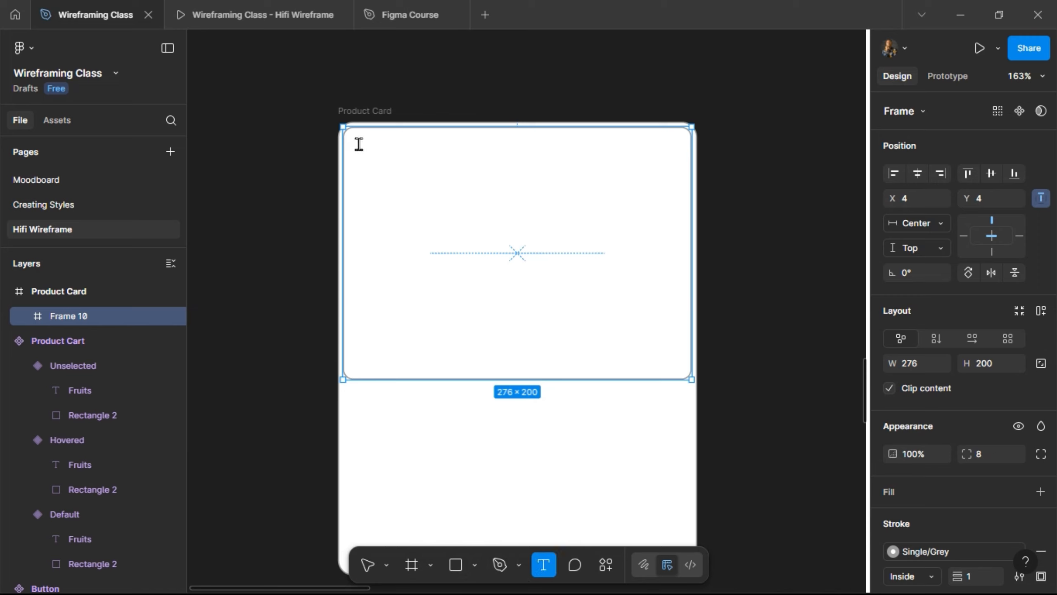
{"action": "left_click", "coordinate": [400, 197]}
{"action": "type", "text": "25"}
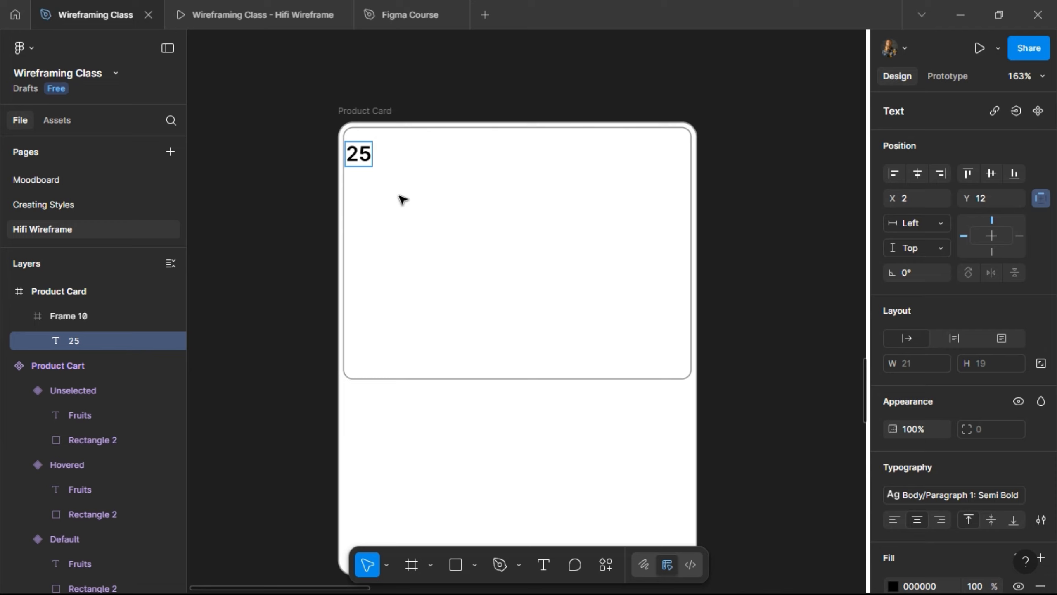
{"action": "type", "text": "%"}
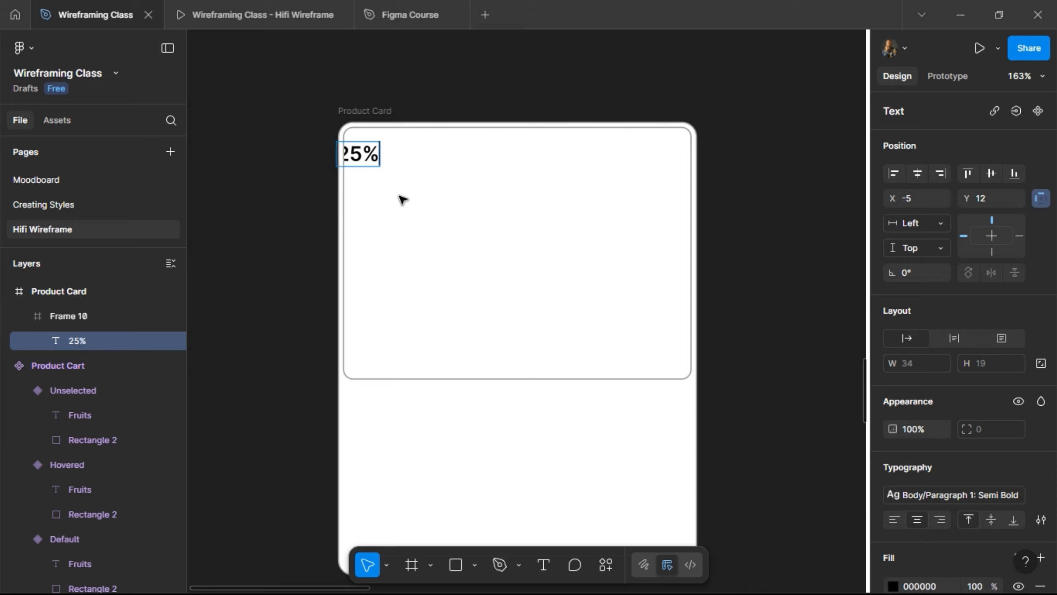
{"action": "type", "text": " Discount"}
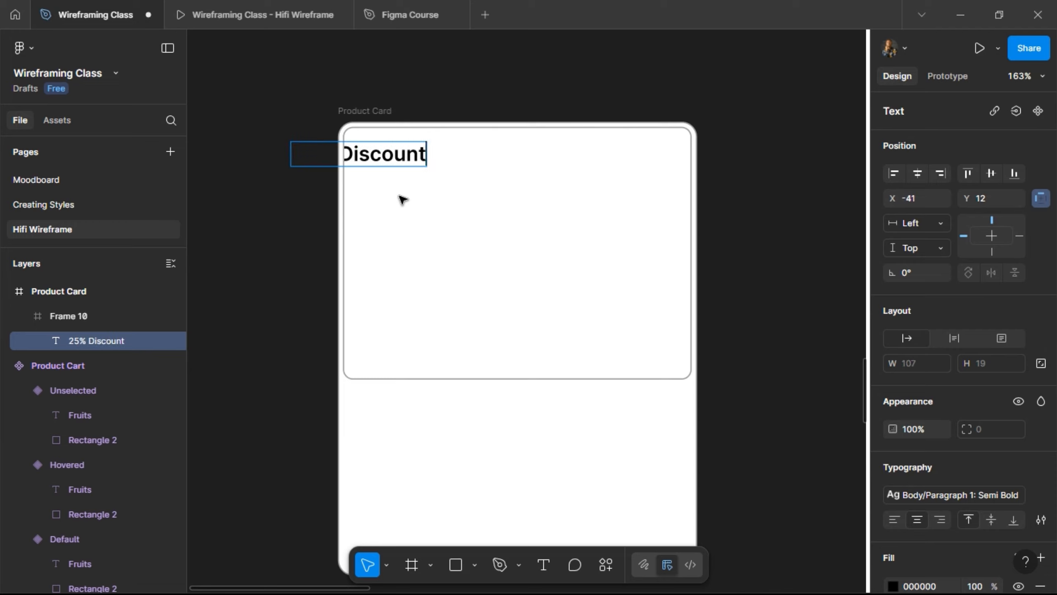
{"action": "key", "text": "Escape"}
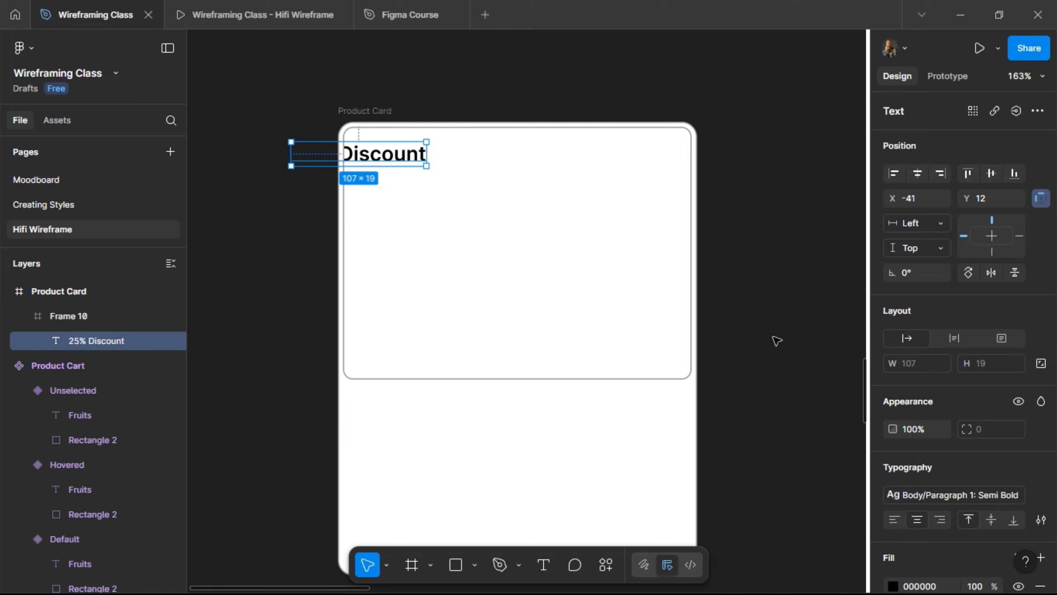
- Style the discount text with Placeholder text: Regular after trying Semi Bold
{"action": "left_click", "coordinate": [953, 499]}
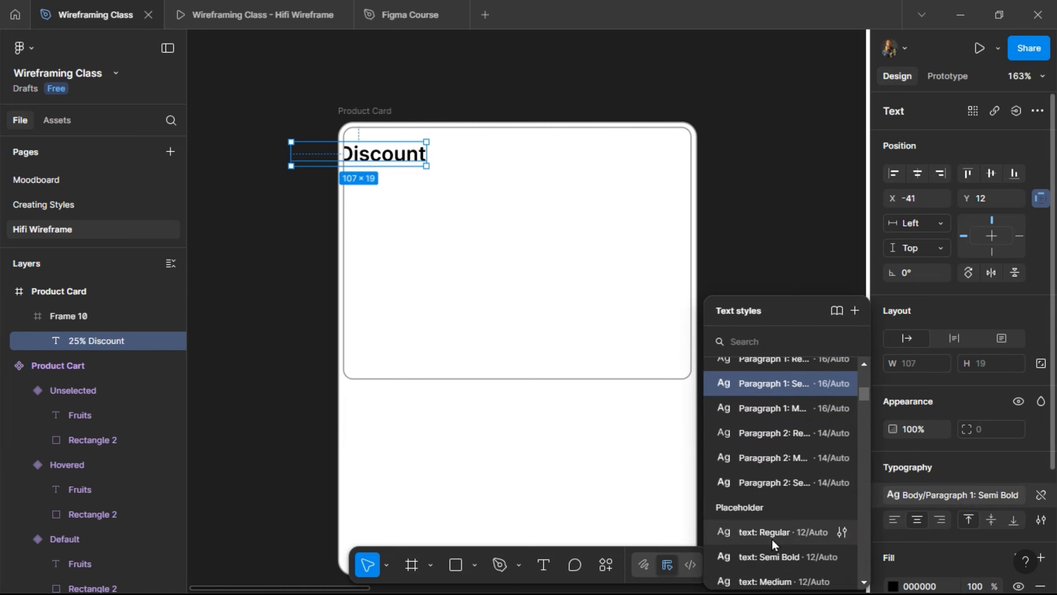
{"action": "left_click", "coordinate": [769, 555]}
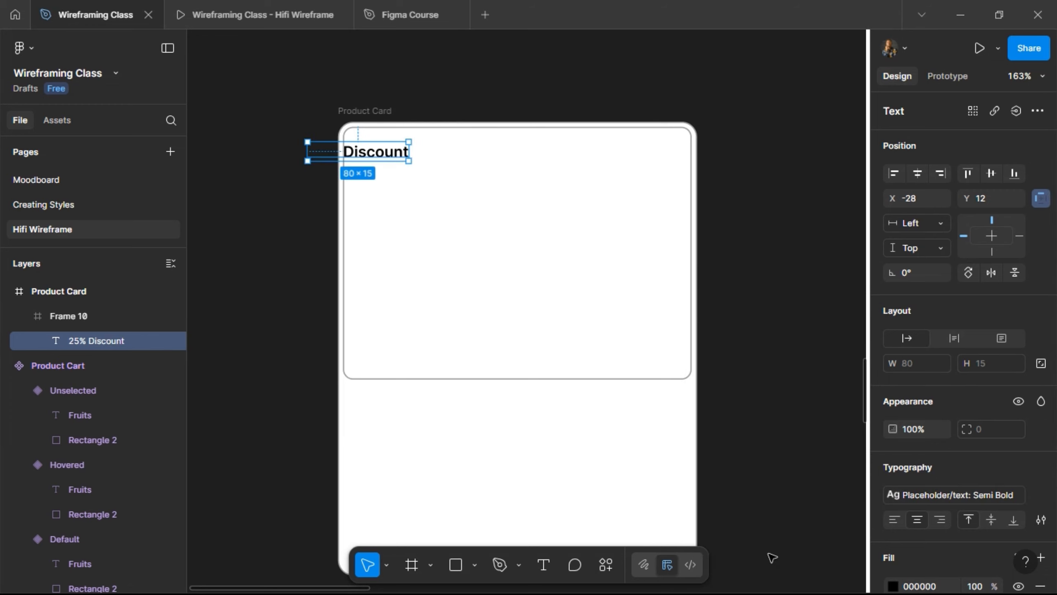
{"action": "left_click", "coordinate": [923, 495]}
{"action": "scroll", "coordinate": [757, 515], "scroll_direction": "down", "scroll_amount": 1}
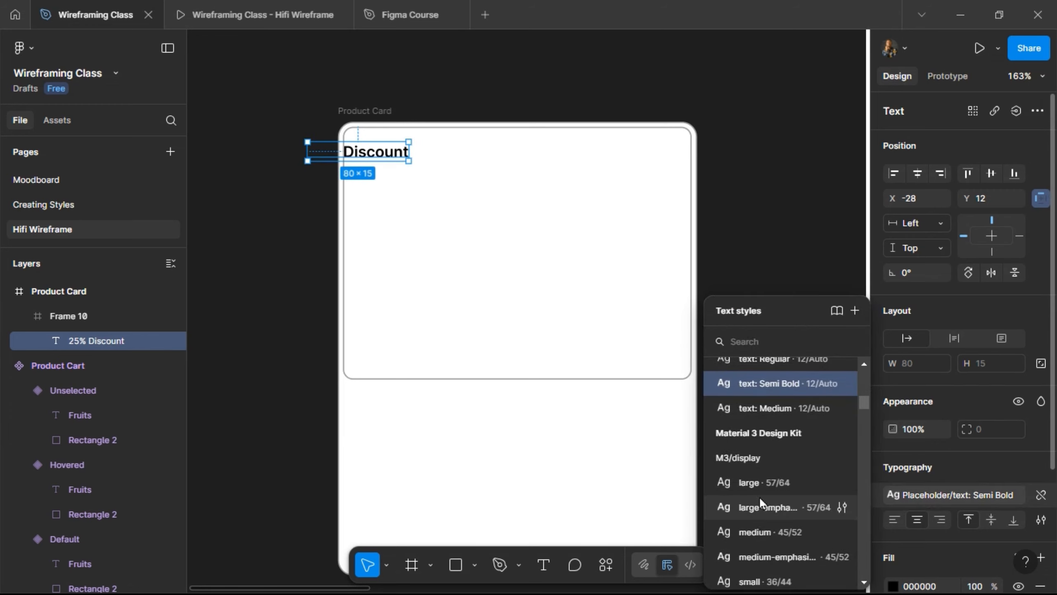
{"action": "scroll", "coordinate": [749, 519], "scroll_direction": "down", "scroll_amount": 2}
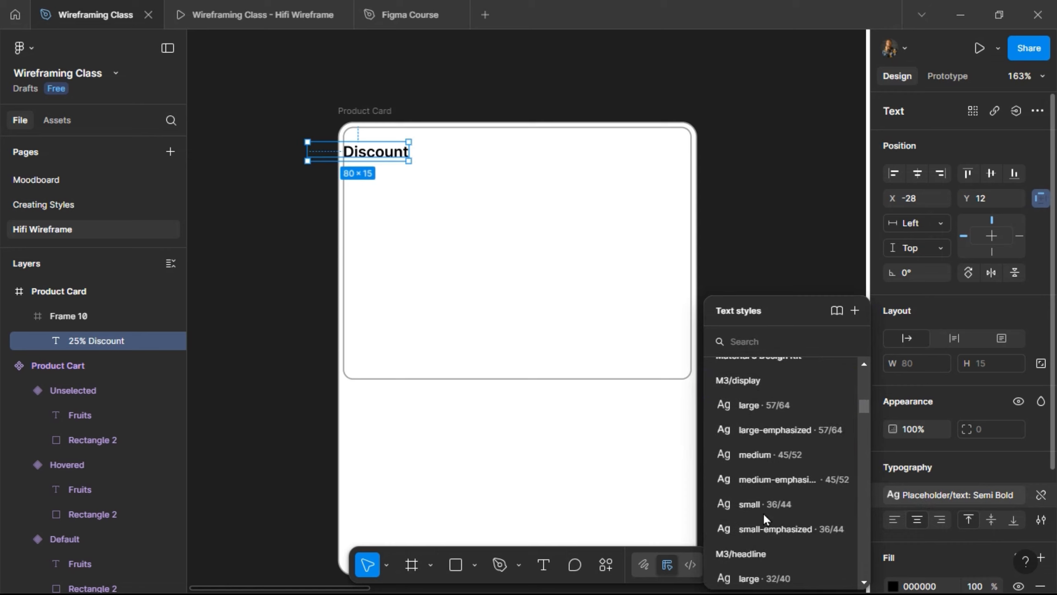
{"action": "scroll", "coordinate": [768, 484], "scroll_direction": "up", "scroll_amount": 4}
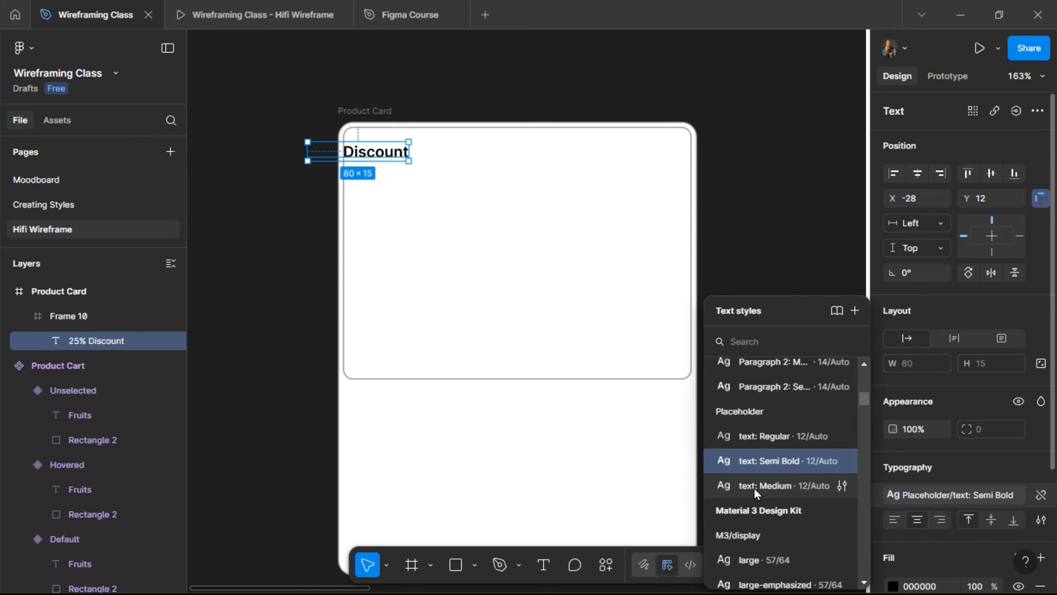
{"action": "left_click", "coordinate": [764, 444]}
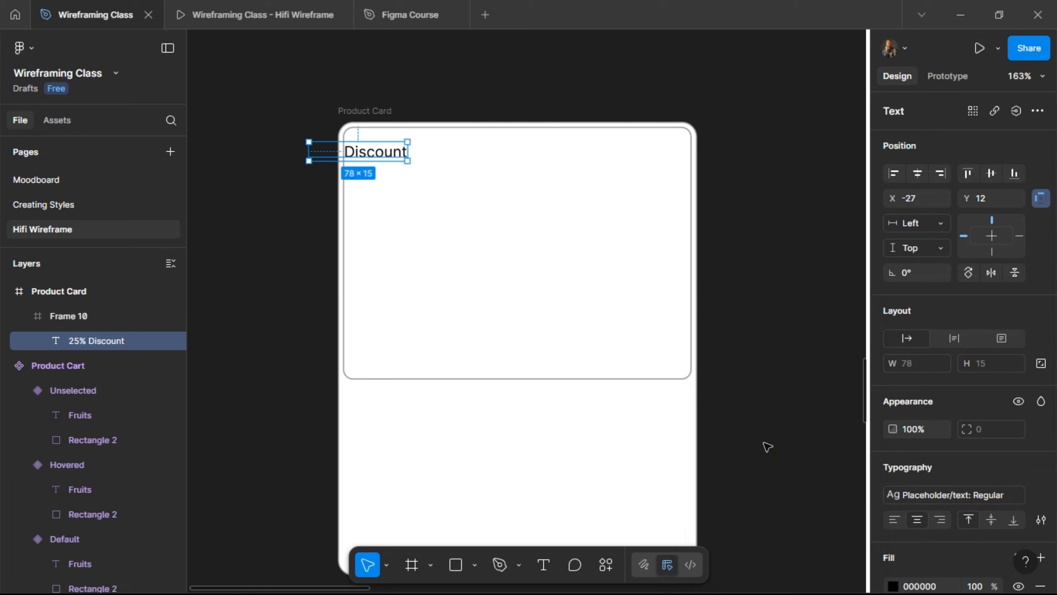
- Change the label to '25% Off' and wrap it in auto-layout Frame 11
{"action": "double_click", "coordinate": [383, 149]}
{"action": "type", "text": "25"}
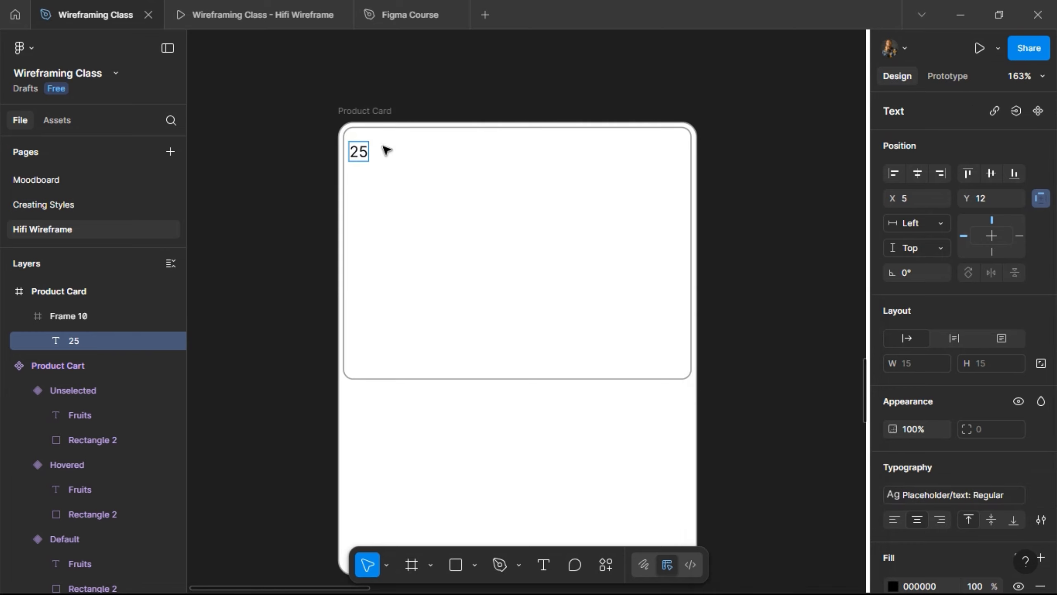
{"action": "type", "text": "% Off"}
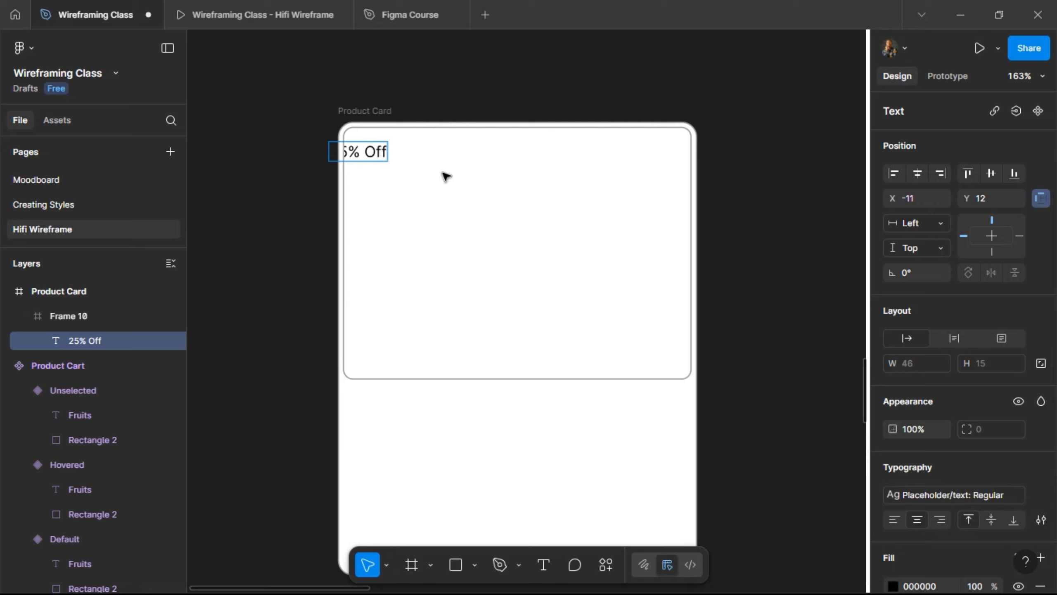
{"action": "key", "text": "Escape"}
{"action": "key", "text": "shift+Right"}
{"action": "key", "text": "shift+Right"}
{"action": "key", "text": "shift+Right"}
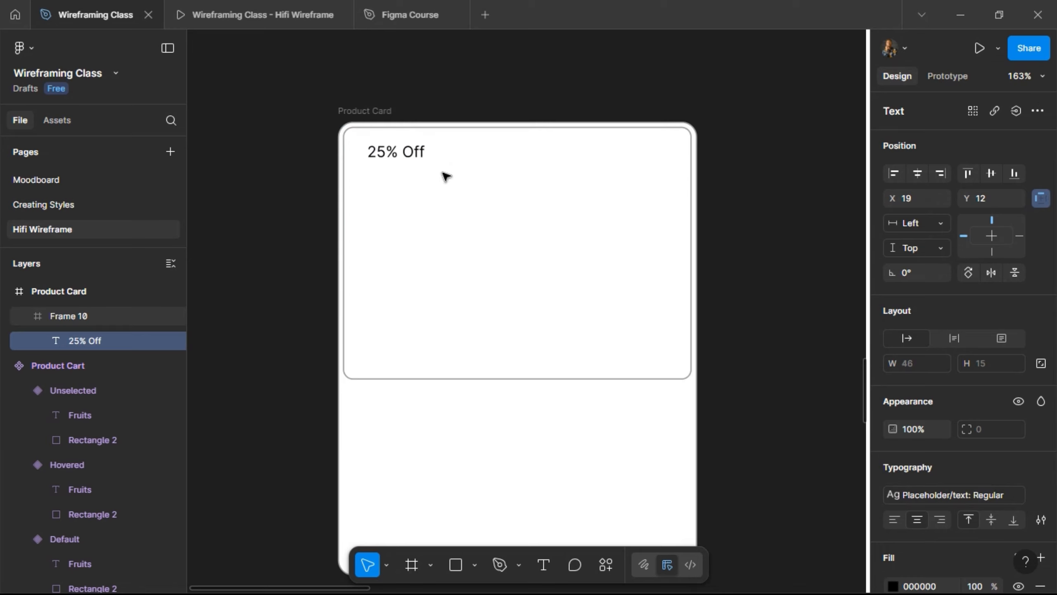
{"action": "key", "text": "shift+Left"}
{"action": "key", "text": "shift+a"}
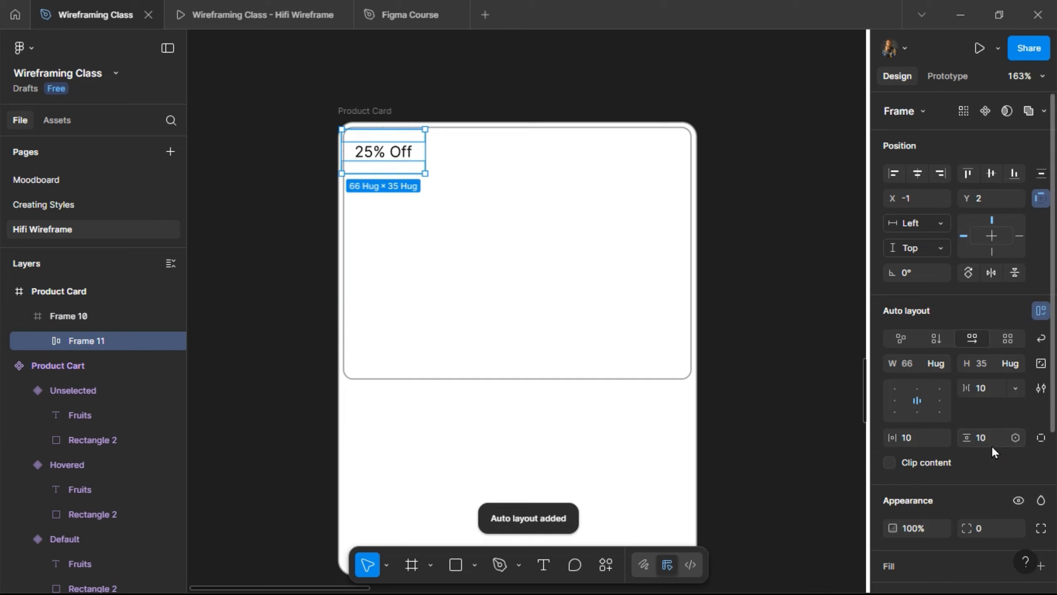
- Set the badge's auto-layout padding to 4 vertical and 8 horizontal
{"action": "type", "text": "4"}
{"action": "key", "text": "Return"}
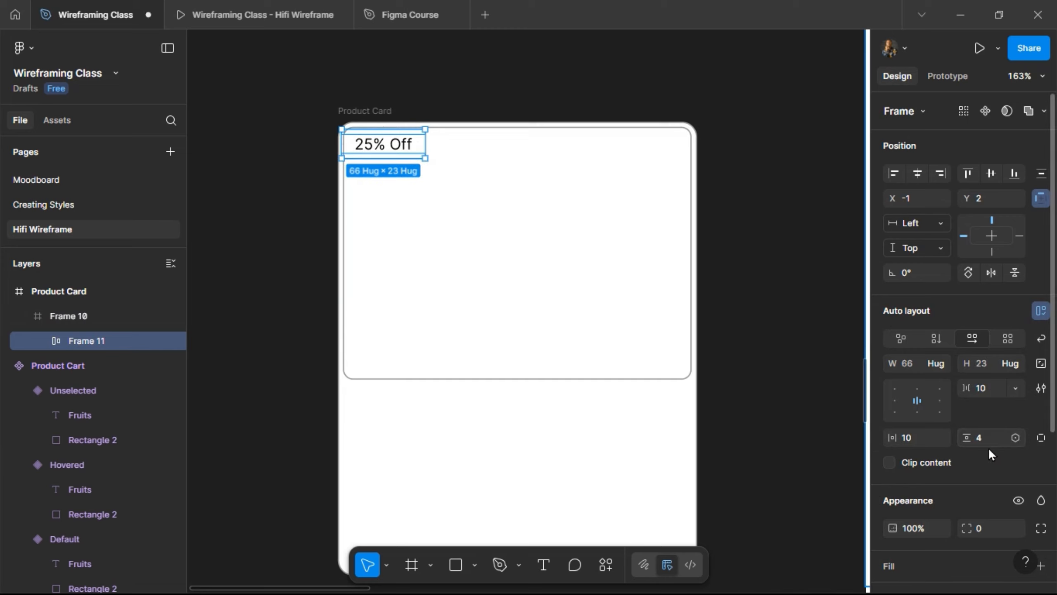
{"action": "left_click", "coordinate": [927, 433]}
{"action": "type", "text": "8"}
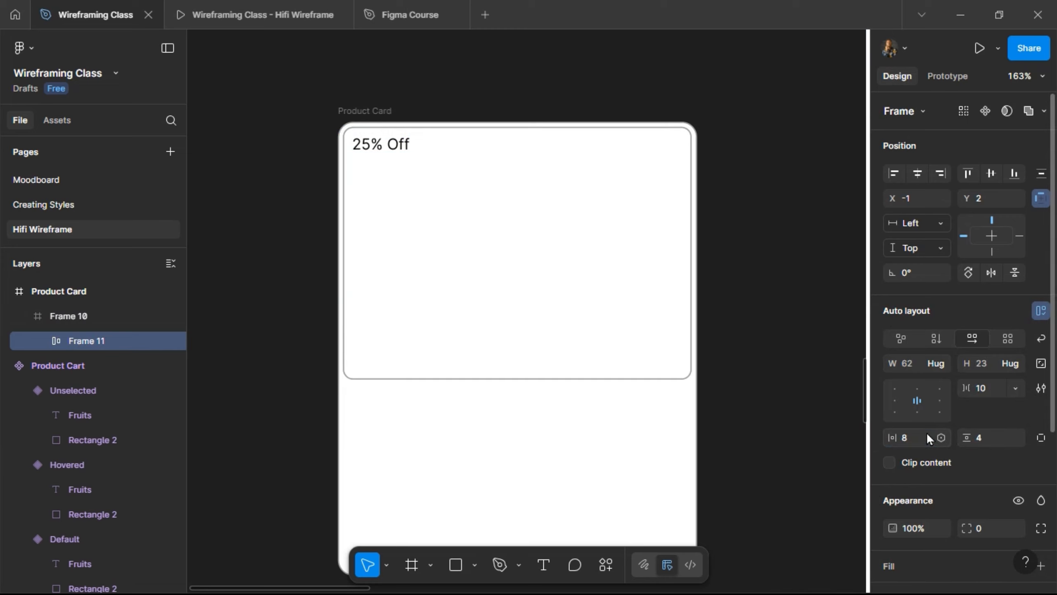
{"action": "key", "text": "Return"}
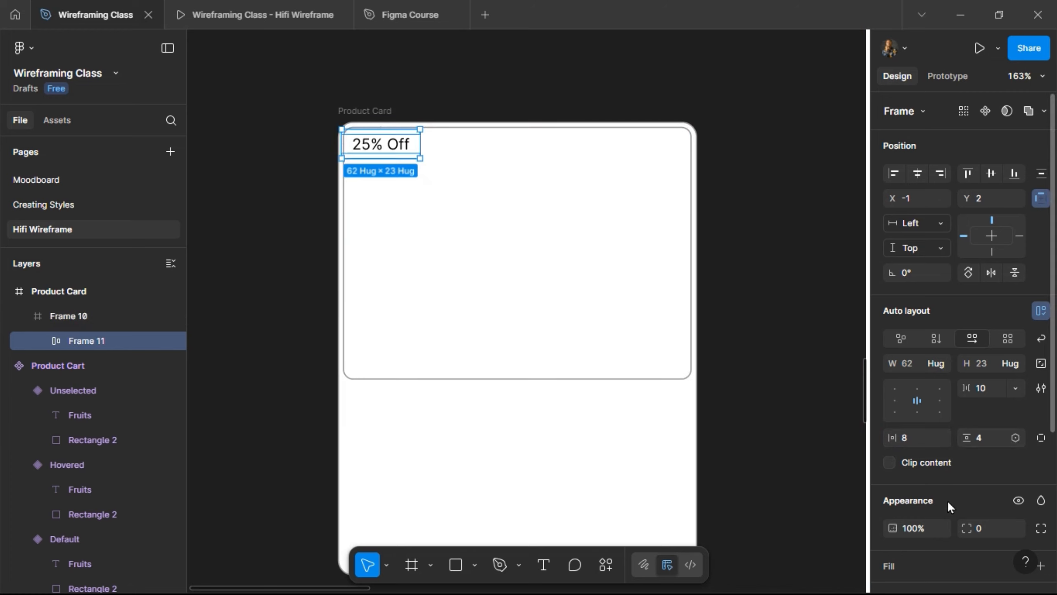
{"action": "scroll", "coordinate": [953, 519], "scroll_direction": "down", "scroll_amount": 2}
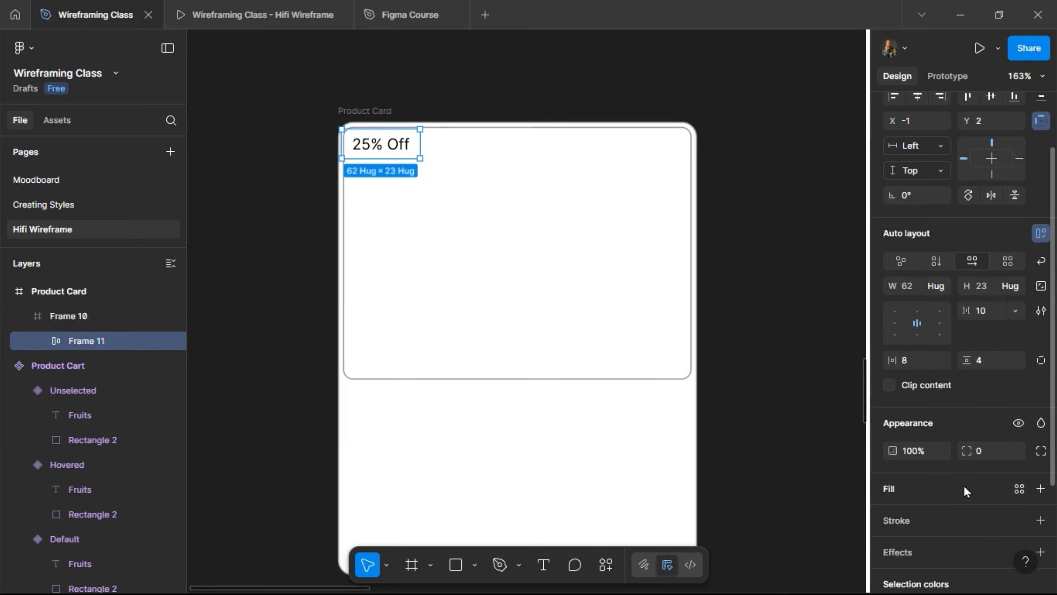
- Add a 9C9C9C grey fill to the badge, adjusting opacity from 20% to 40%
{"action": "left_click", "coordinate": [963, 484]}
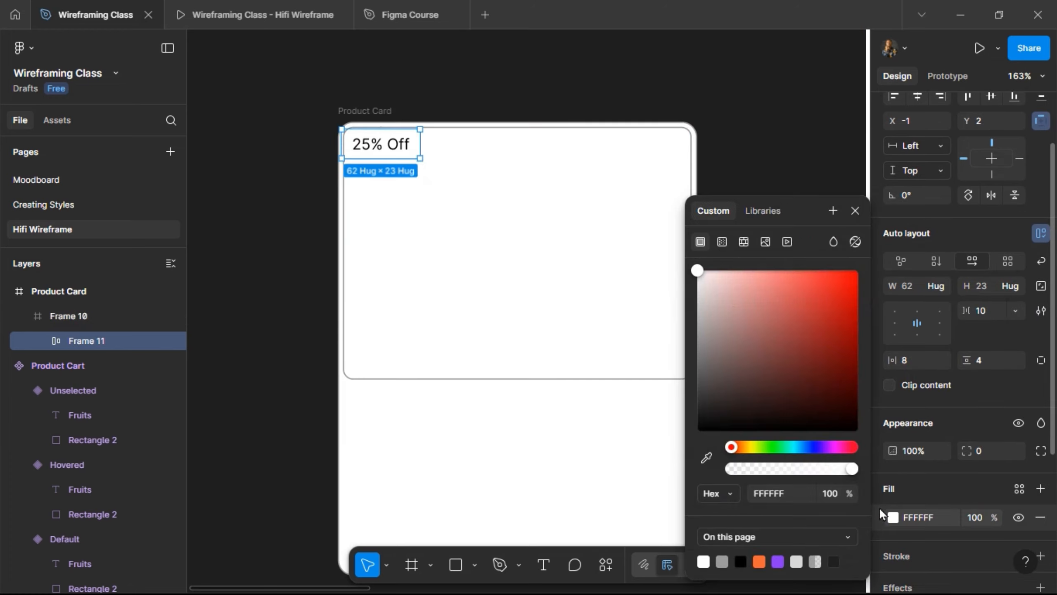
{"action": "left_click", "coordinate": [725, 561]}
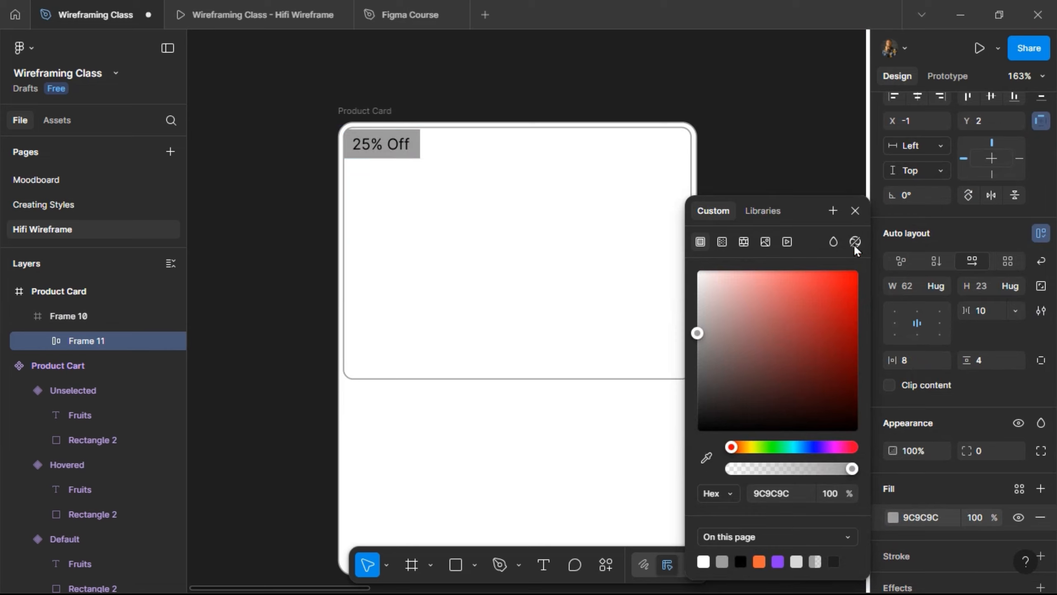
{"action": "left_click", "coordinate": [855, 211]}
{"action": "left_click", "coordinate": [973, 517]}
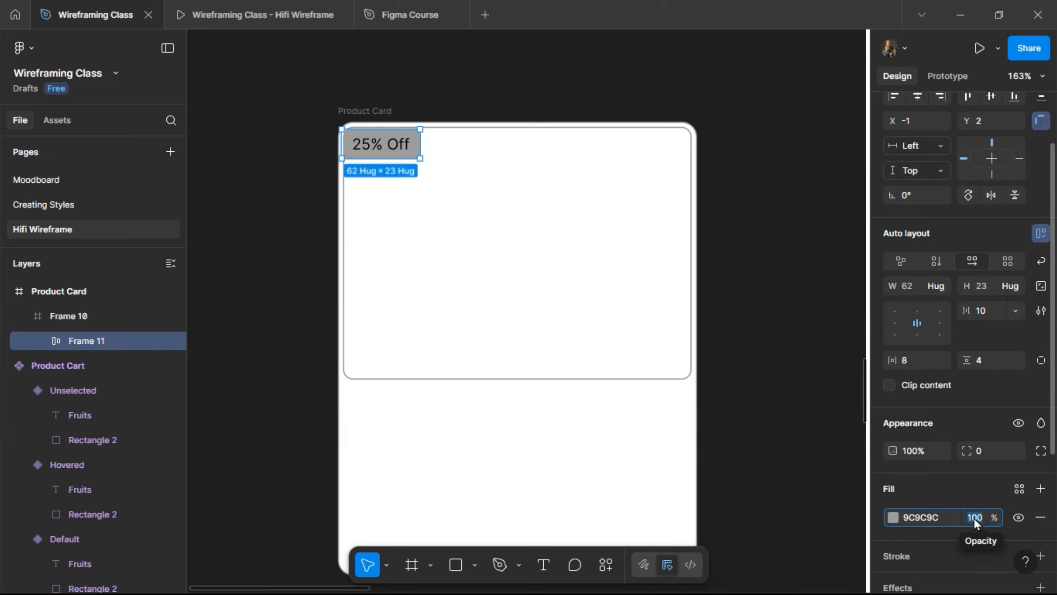
{"action": "type", "text": "20"}
{"action": "key", "text": "Return"}
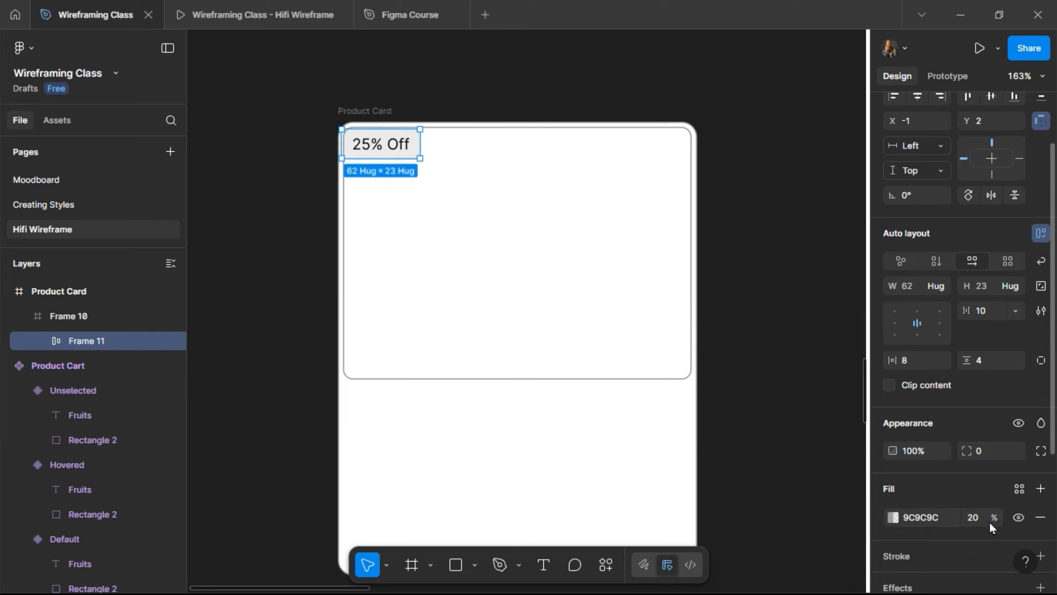
{"action": "left_click", "coordinate": [981, 521]}
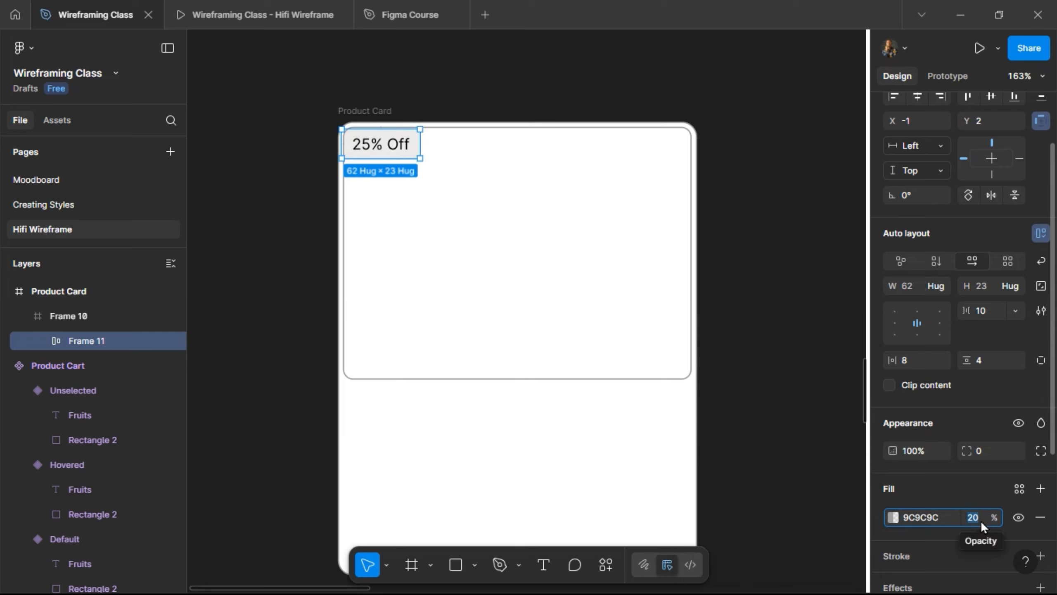
{"action": "type", "text": "40"}
{"action": "key", "text": "Return"}
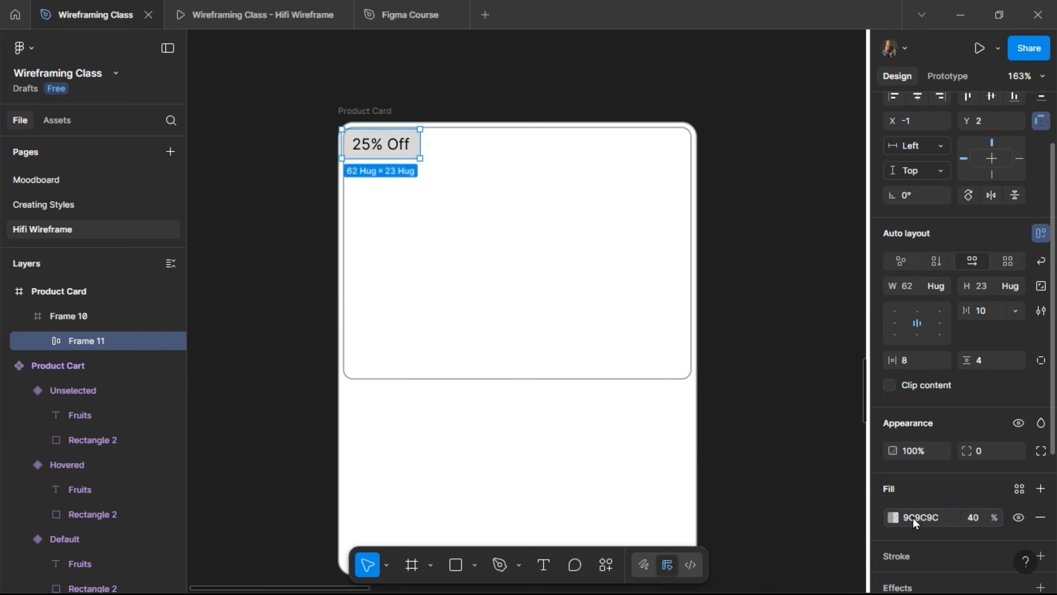
- Switch the badge fill to black at 40% opacity
{"action": "left_click", "coordinate": [894, 517]}
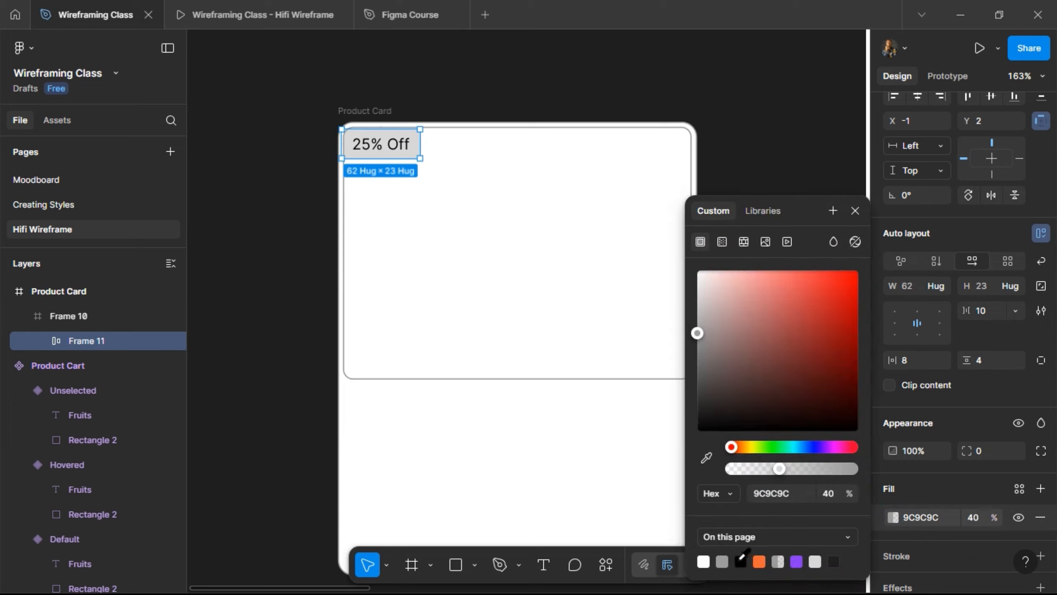
{"action": "left_click", "coordinate": [741, 561]}
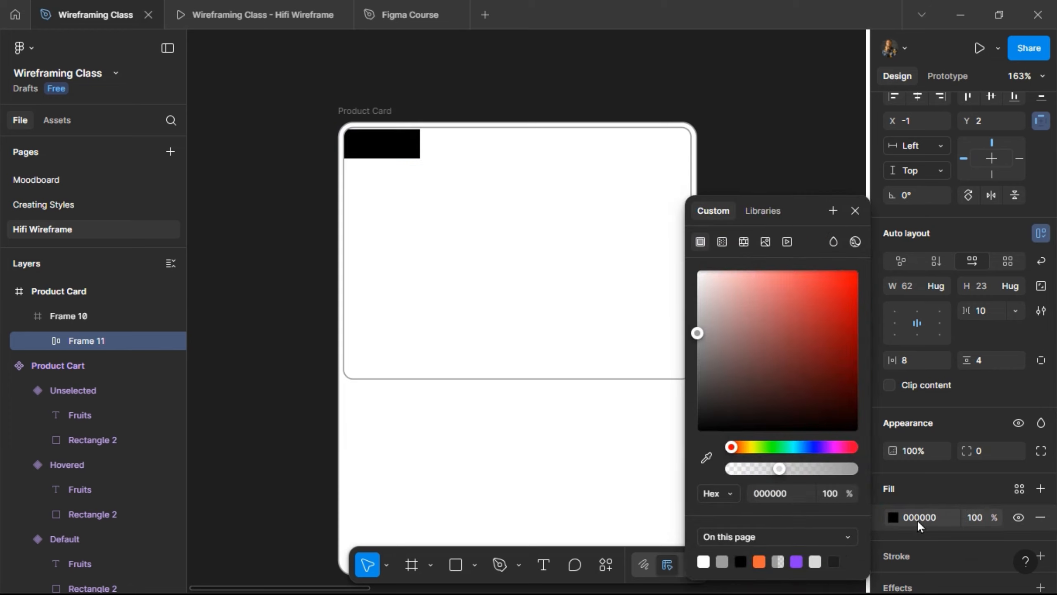
{"action": "left_click", "coordinate": [985, 524]}
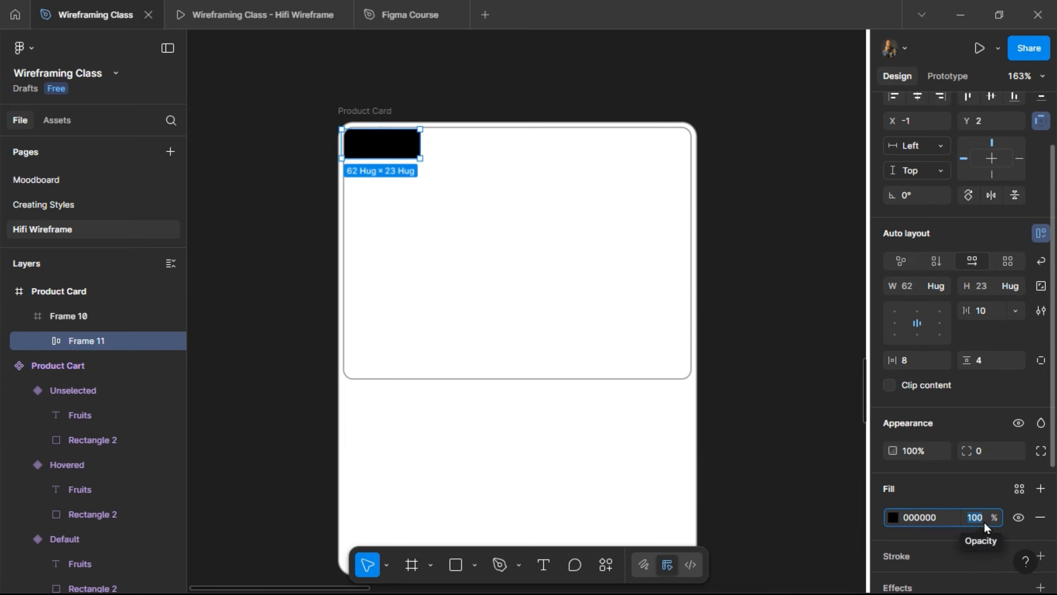
{"action": "type", "text": "40"}
{"action": "key", "text": "Return"}
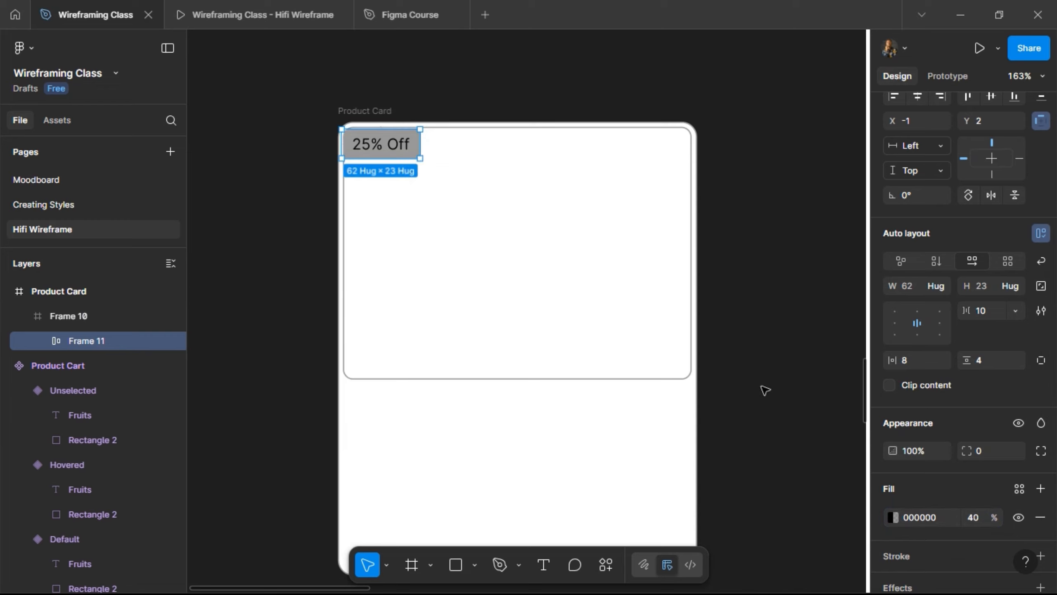
- Position the badge at X 8, Y 8 inside the image frame
{"action": "key", "text": "shift+Right"}
{"action": "key", "text": "shift+Right"}
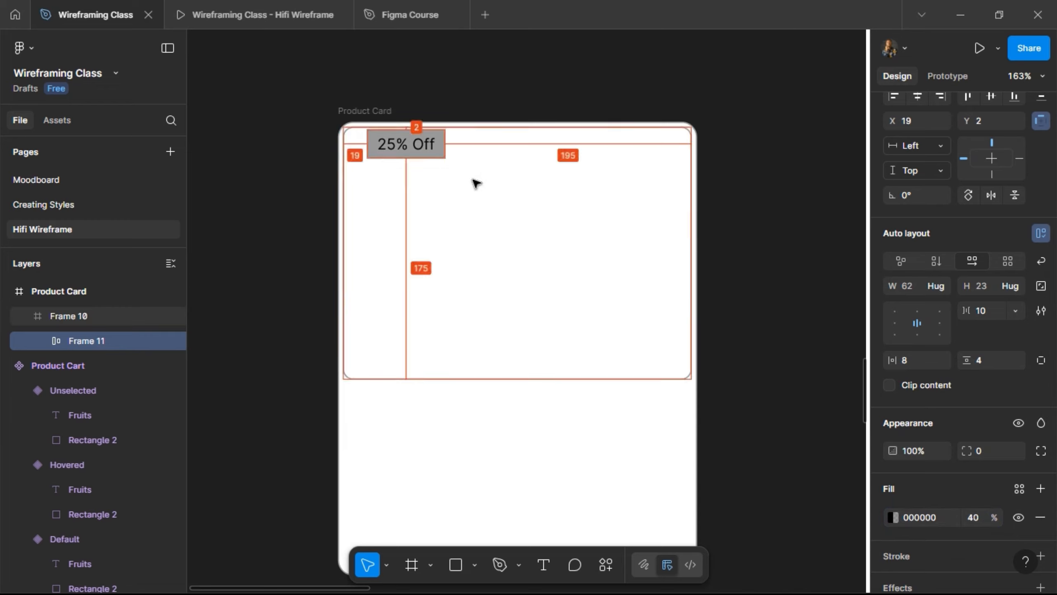
{"action": "key", "text": "shift+Left"}
{"action": "key", "text": "shift+Down"}
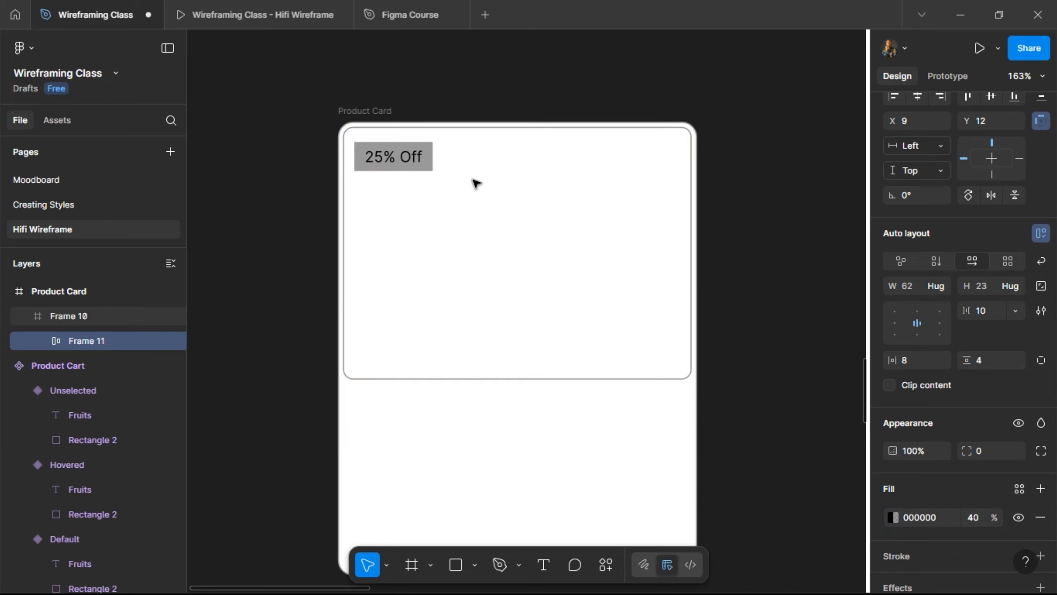
{"action": "key", "text": "alt"}
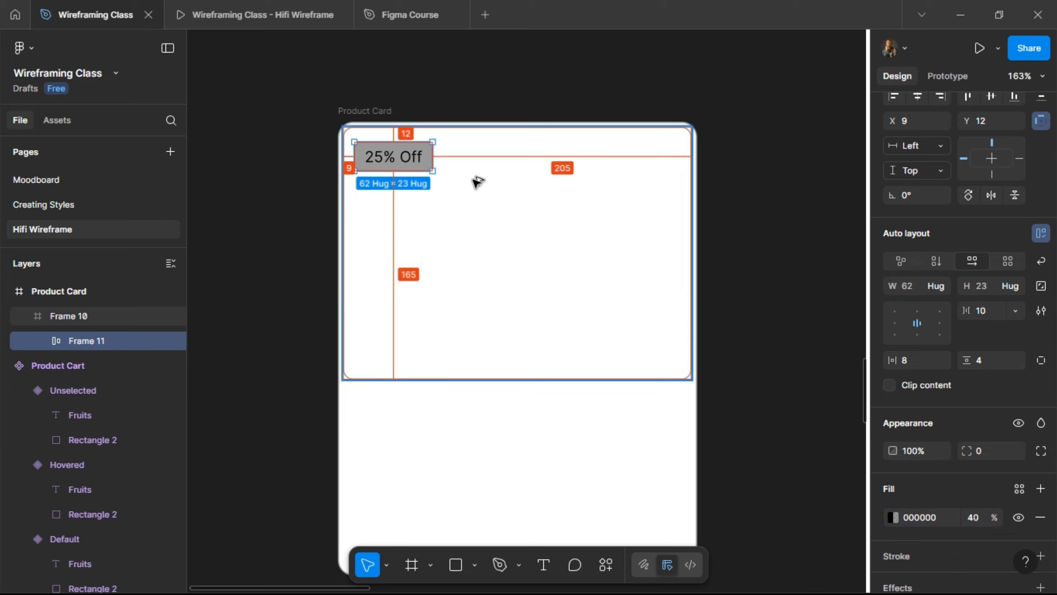
{"action": "key", "text": "Up"}
{"action": "key", "text": "Up"}
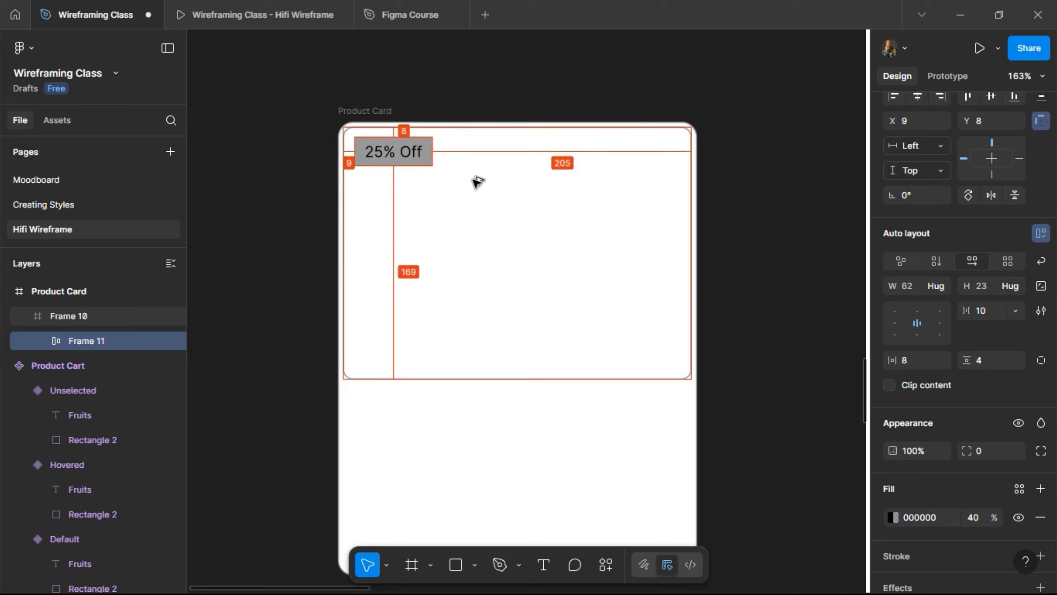
{"action": "key", "text": "Left"}
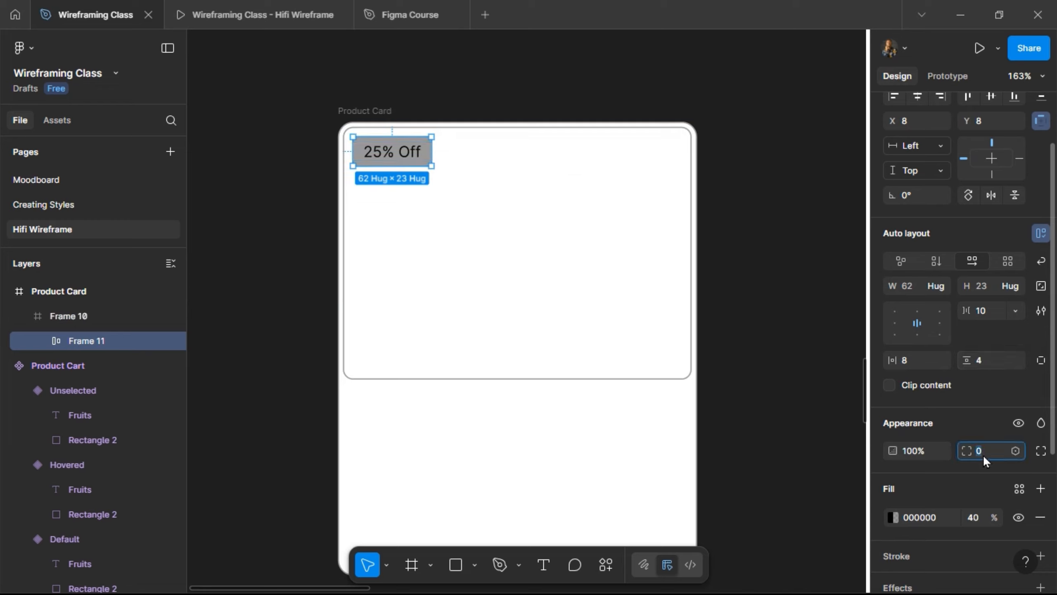
- Round the badge corners to radius 4
{"action": "type", "text": "4"}
{"action": "key", "text": "Return"}
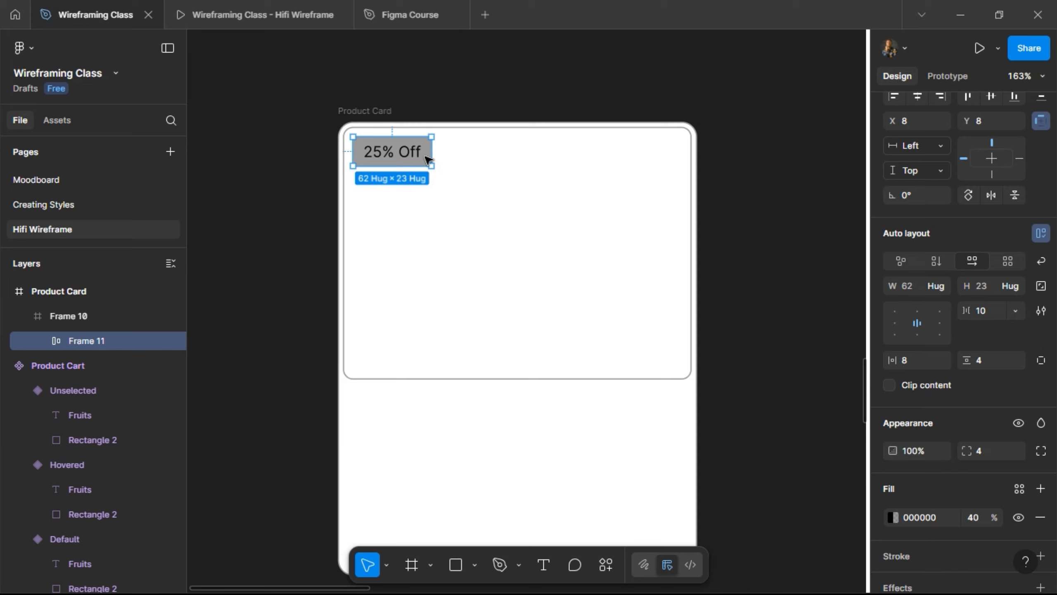
{"action": "left_click", "coordinate": [453, 196]}
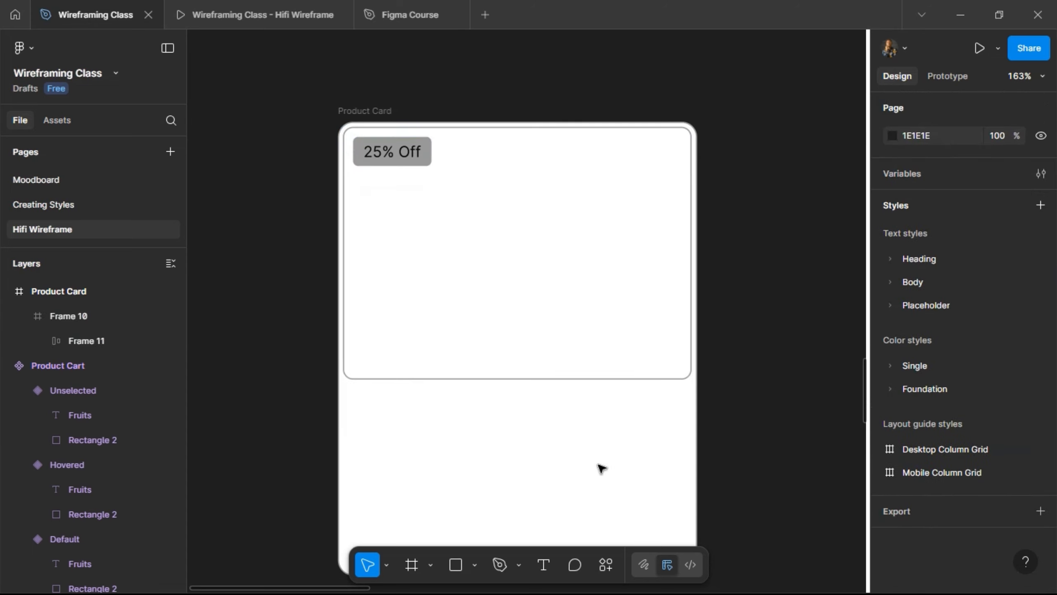
- Draw a small frame beside the Product Card, then delete it
{"action": "left_click", "coordinate": [411, 565]}
{"action": "left_click_drag", "start_coordinate": [727, 165], "coordinate": [753, 194]}
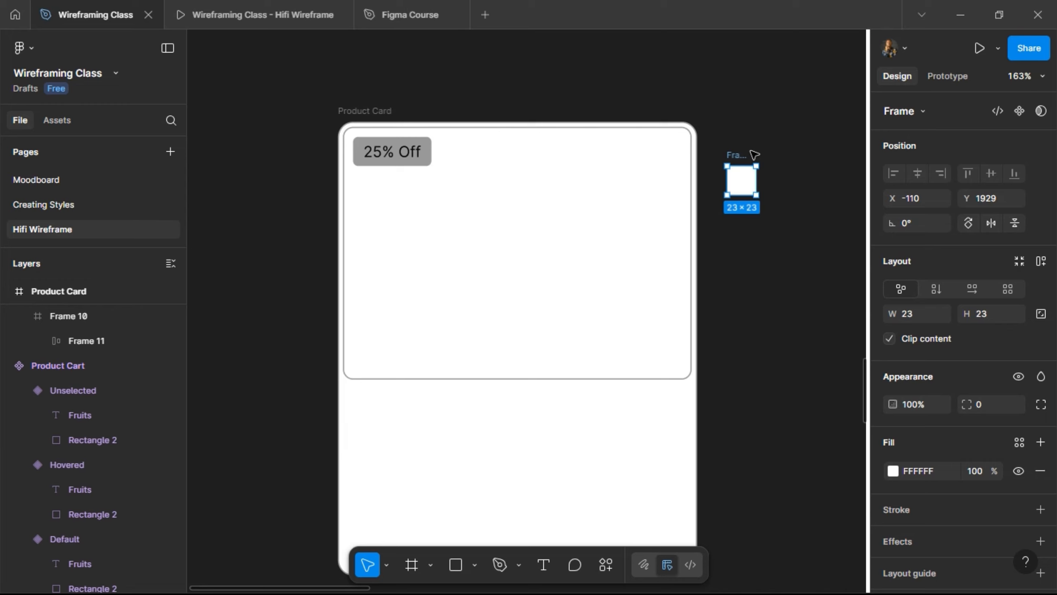
{"action": "key", "text": "Delete"}
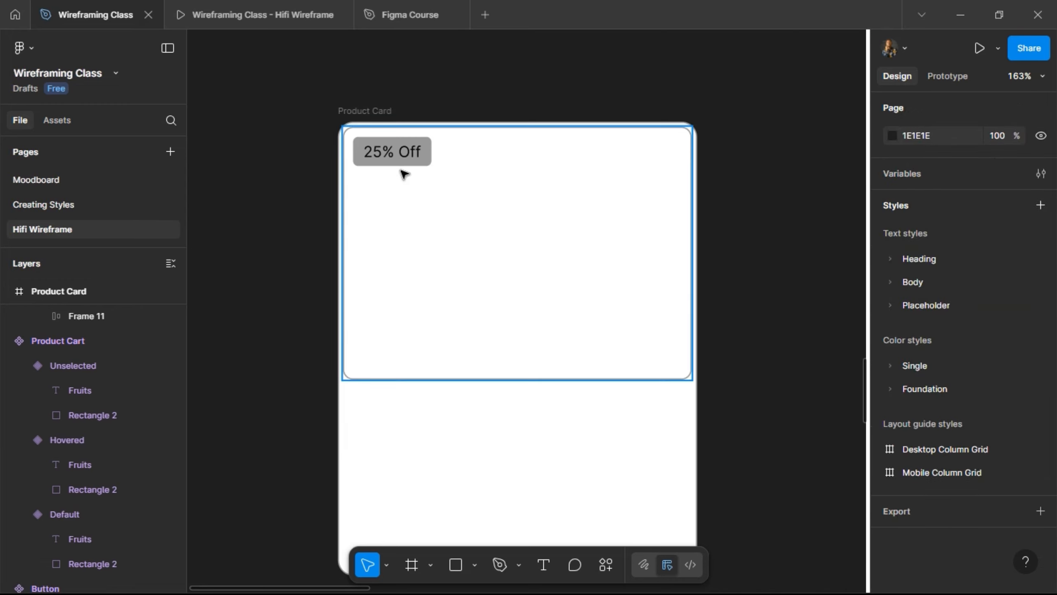
{"action": "scroll", "coordinate": [404, 172], "scroll_direction": "down", "scroll_amount": 3}
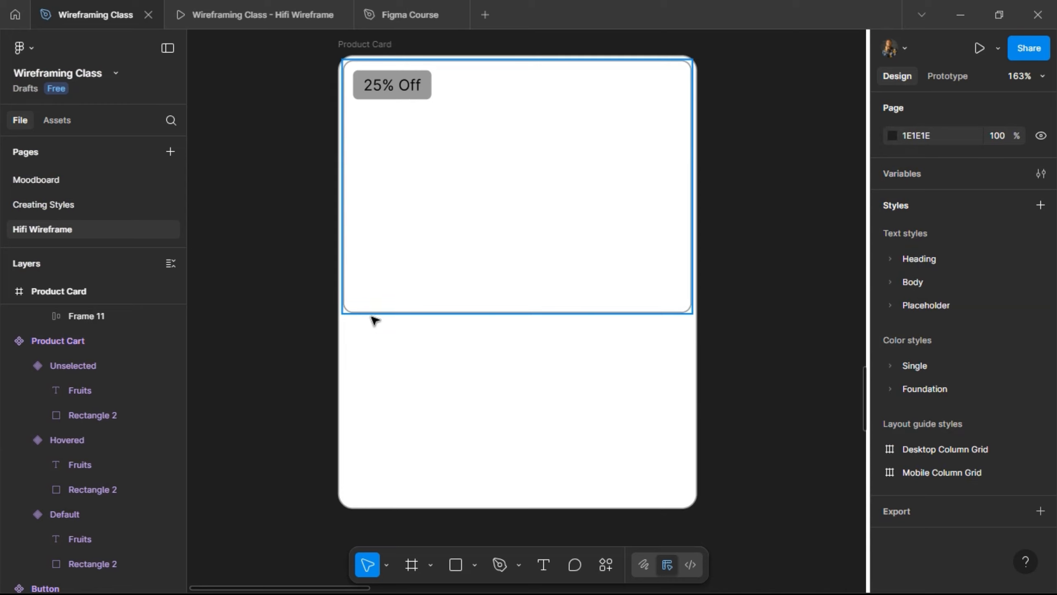
- Add a 'Fruits' text below the image area, lined up with the 25% Off tag
{"action": "left_click", "coordinate": [544, 565]}
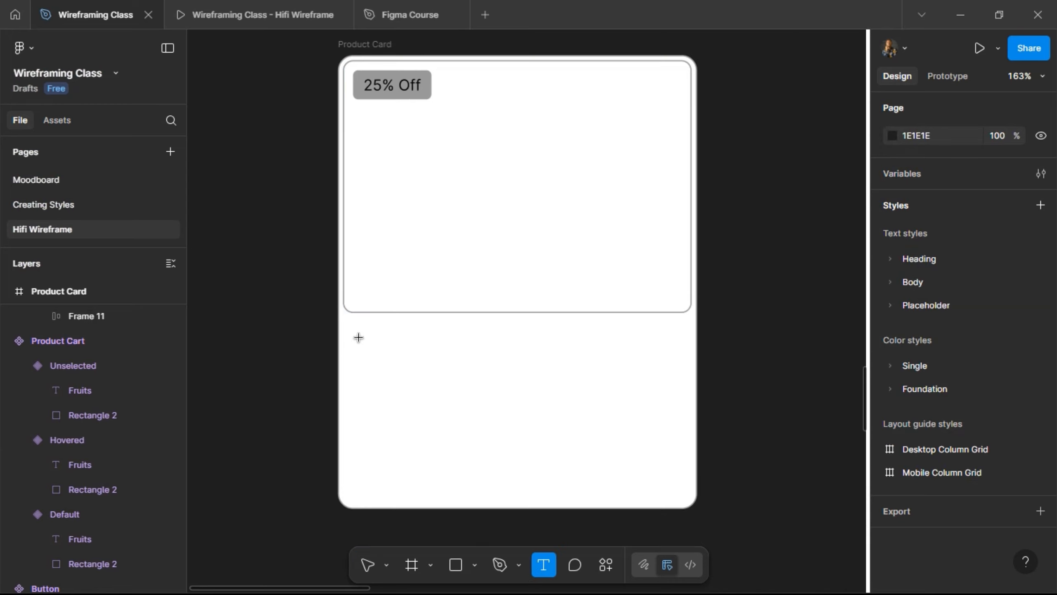
{"action": "left_click", "coordinate": [436, 363]}
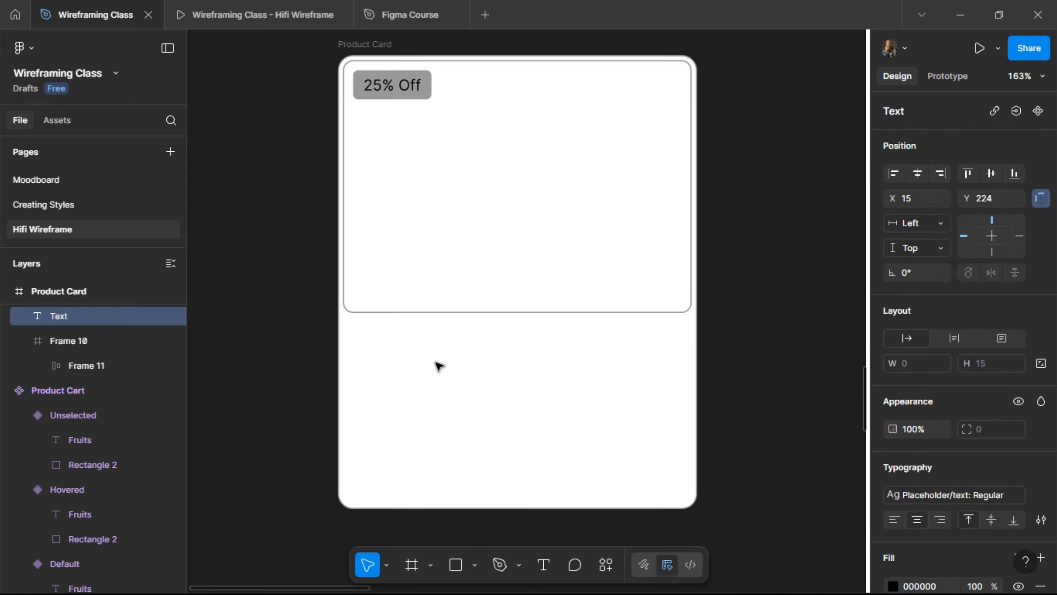
{"action": "type", "text": "Fr"}
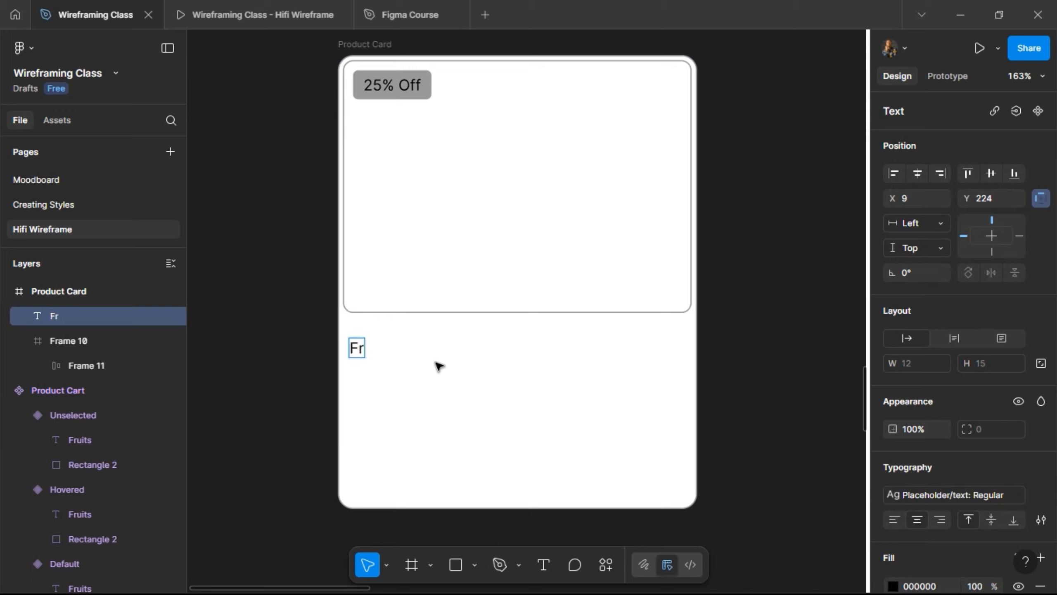
{"action": "type", "text": "uits"}
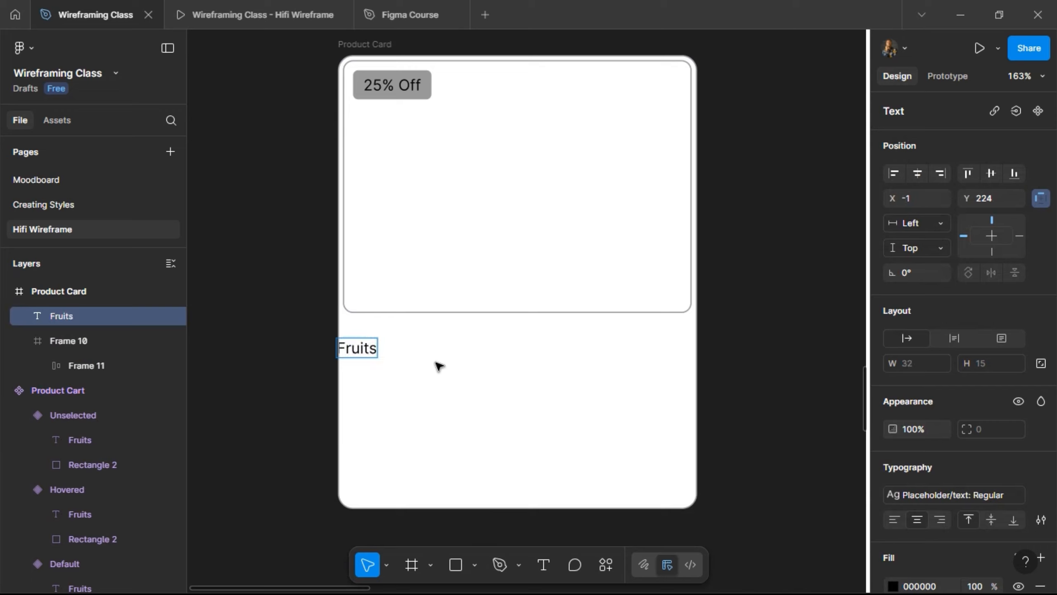
{"action": "key", "text": "Escape"}
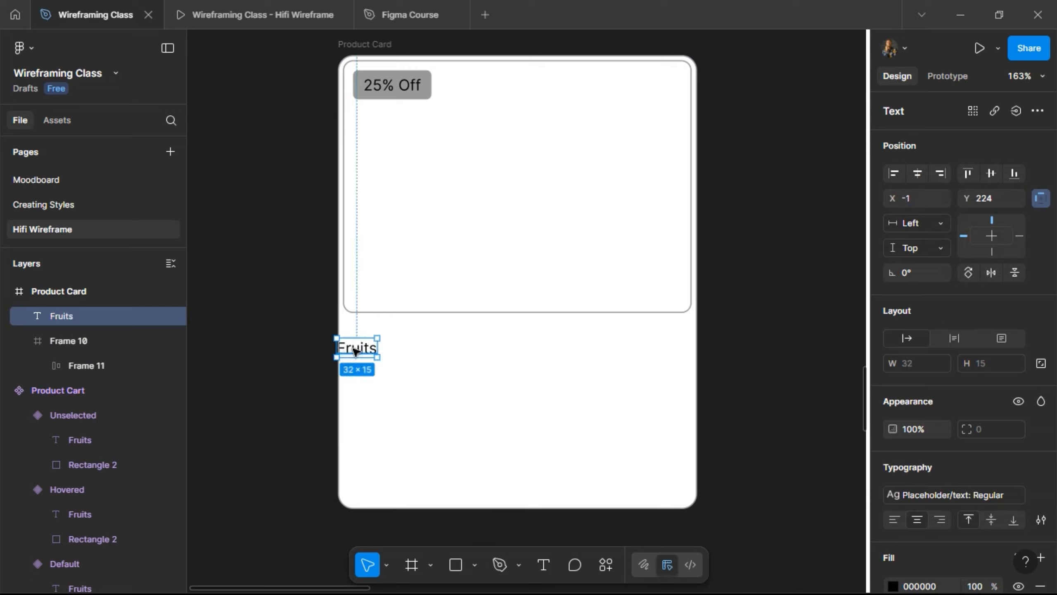
{"action": "left_click_drag", "start_coordinate": [368, 336], "coordinate": [384, 319]}
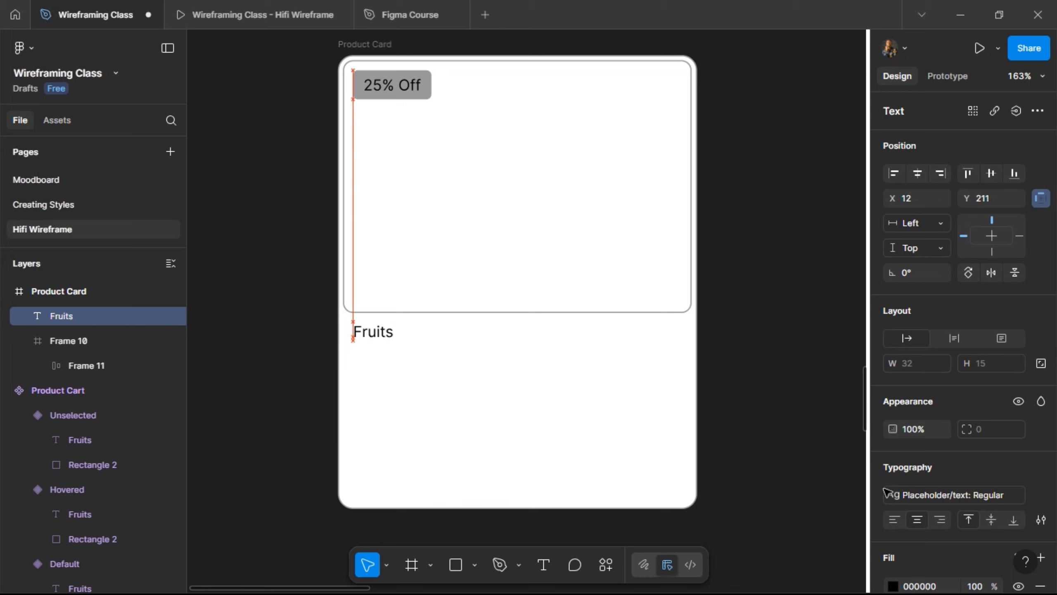
- Try Semi Bold on Fruits, revert to text: Regular, and duplicate it below at 12, 232
{"action": "left_click", "coordinate": [938, 490]}
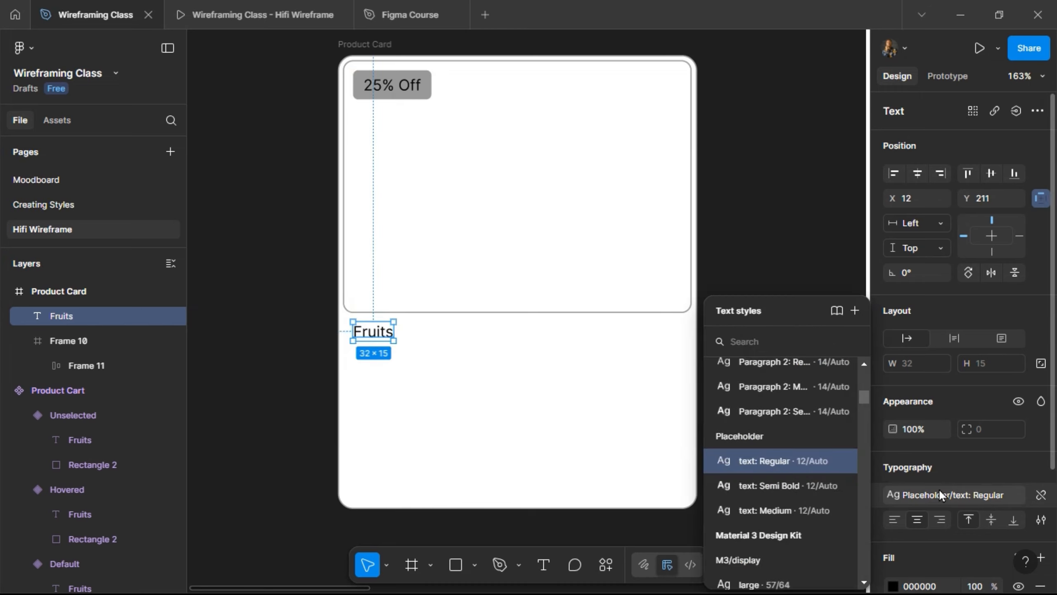
{"action": "left_click", "coordinate": [938, 490]}
{"action": "left_click", "coordinate": [905, 492]}
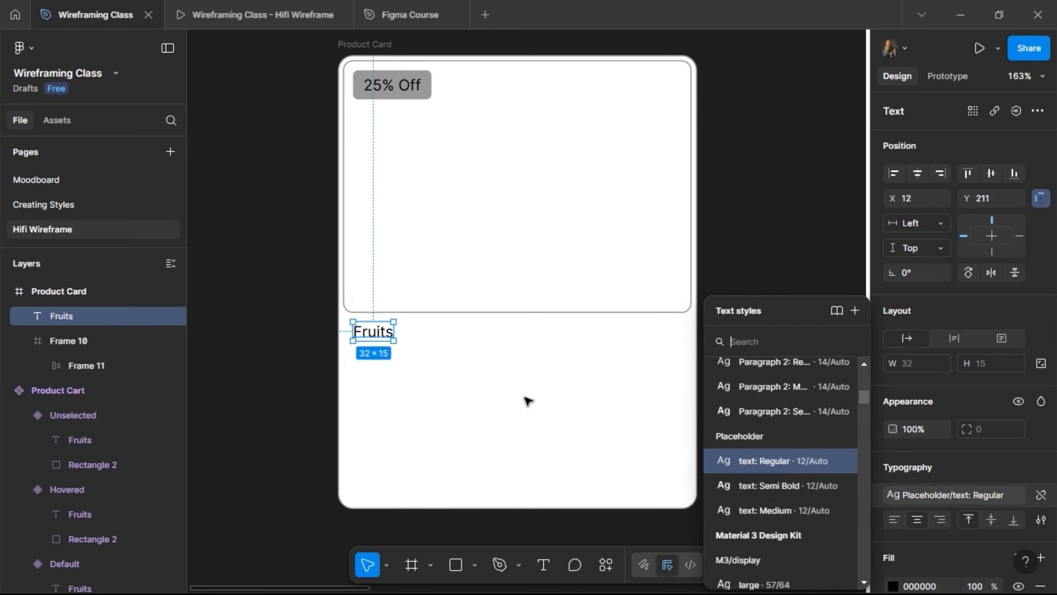
{"action": "left_click", "coordinate": [758, 483]}
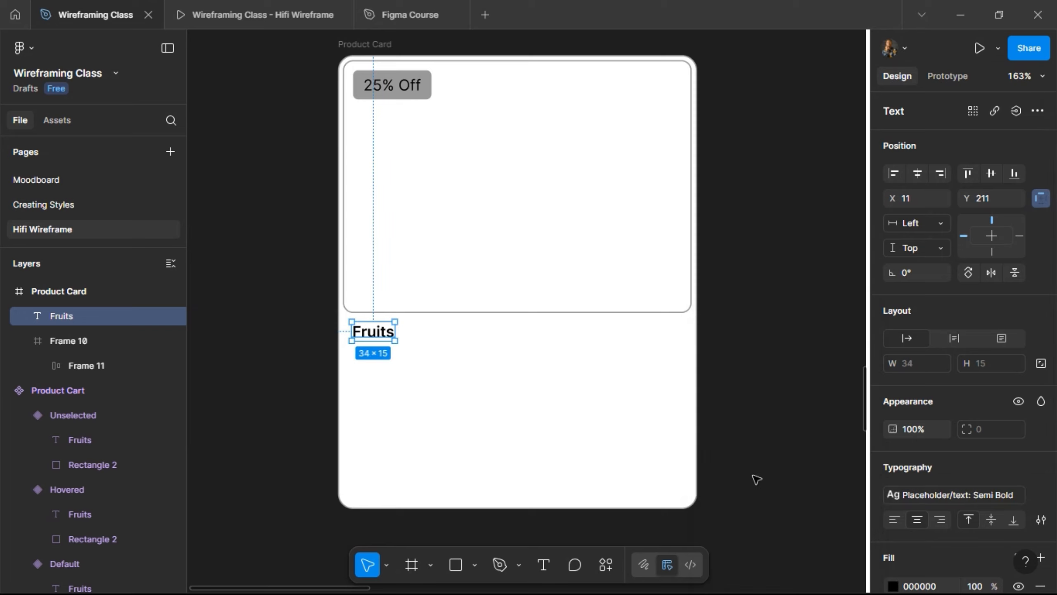
{"action": "left_click", "coordinate": [928, 490]}
{"action": "left_click", "coordinate": [784, 438]}
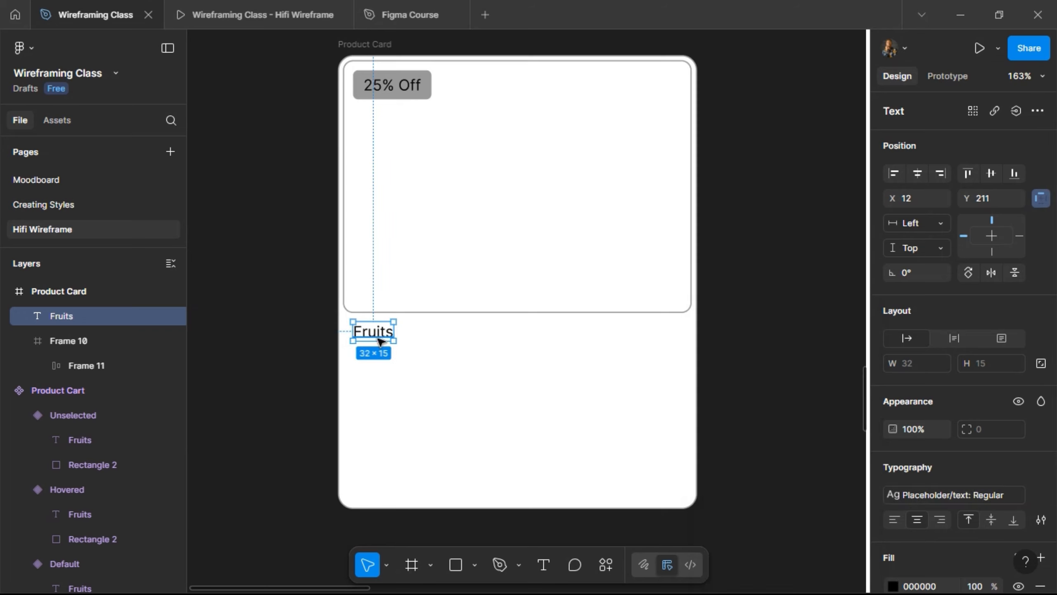
{"action": "left_click_drag", "start_coordinate": [378, 332], "coordinate": [380, 357]}
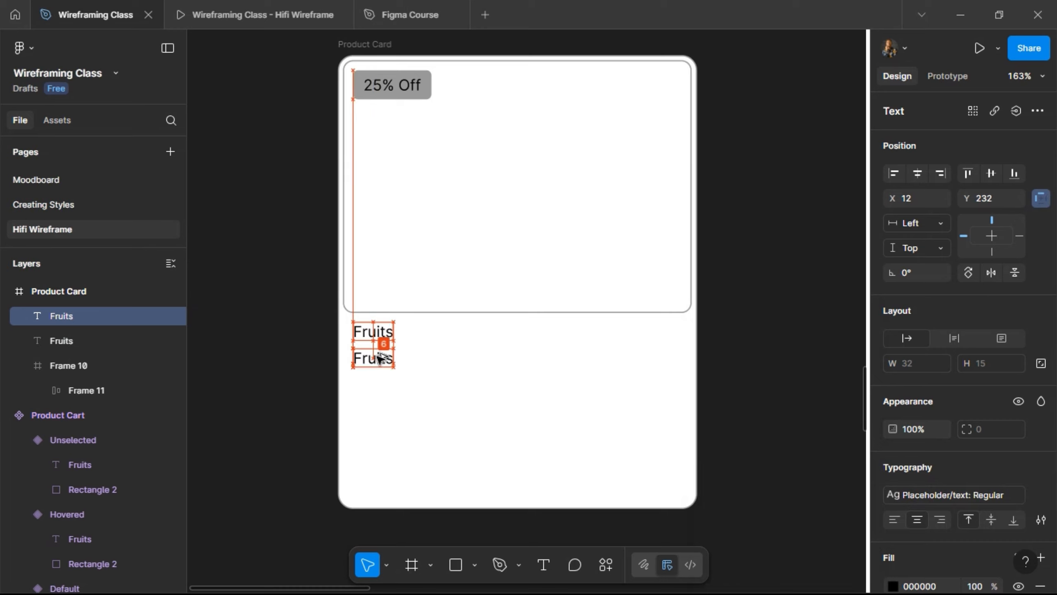
- Change the duplicate's text to 'Pineapple', left-aligned under Fruits
{"action": "double_click", "coordinate": [378, 358]}
{"action": "type", "text": "Pinea"}
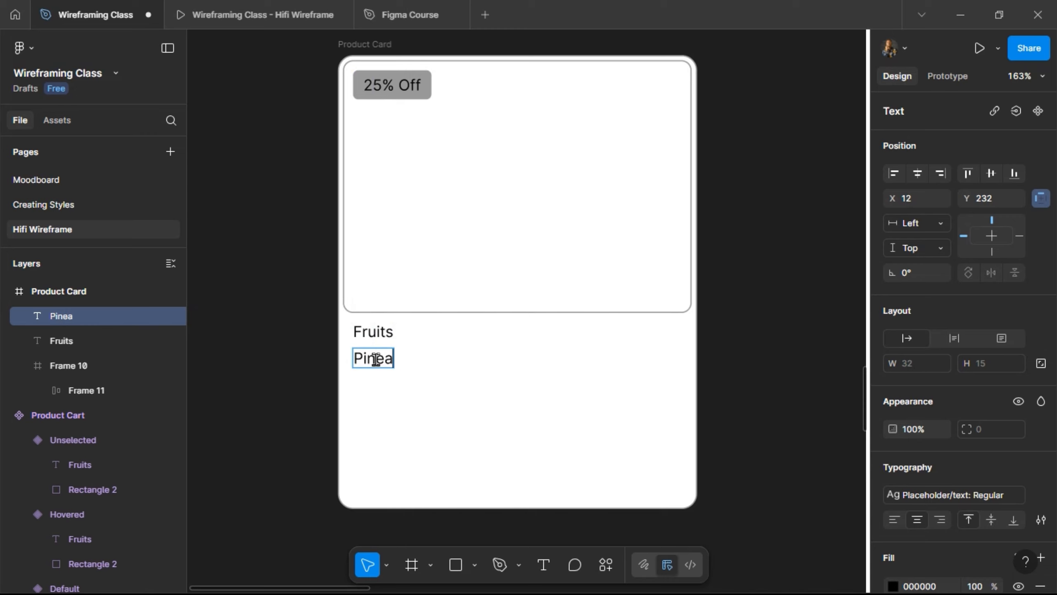
{"action": "type", "text": "pple"}
{"action": "key", "text": "Escape"}
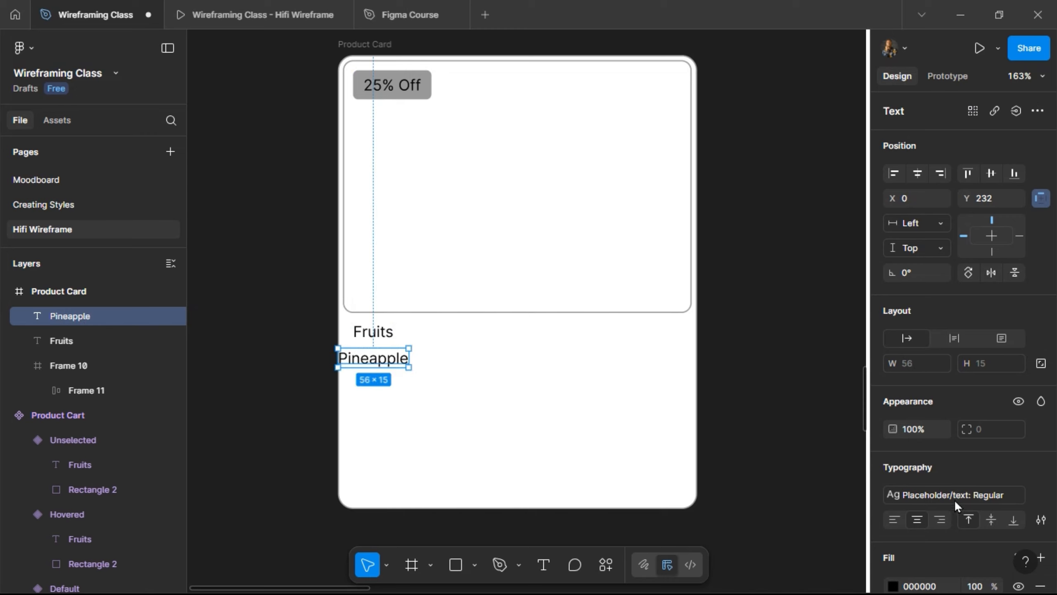
{"action": "left_click", "coordinate": [898, 522]}
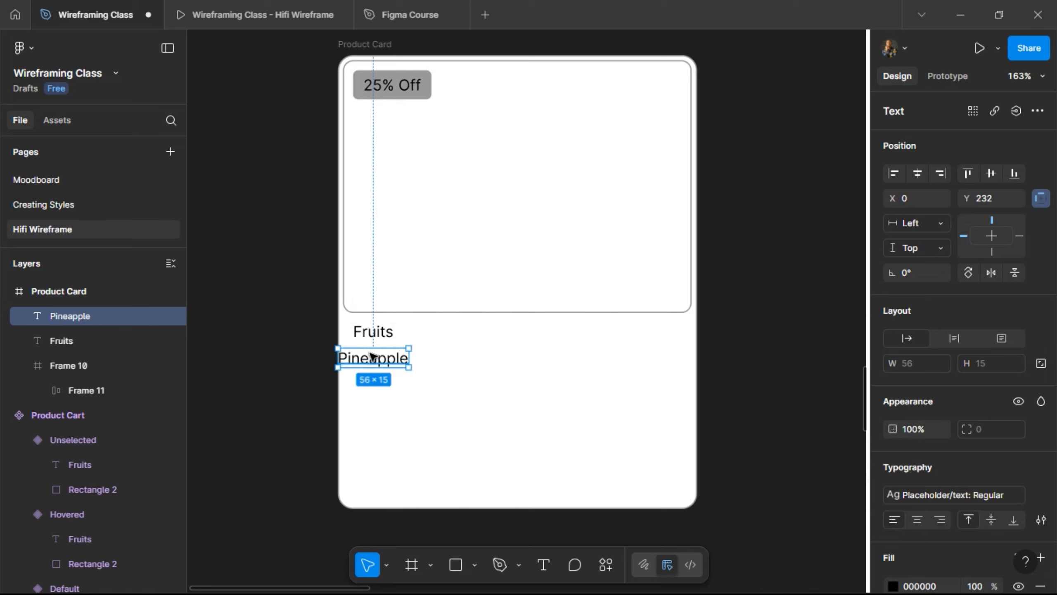
{"action": "left_click_drag", "start_coordinate": [373, 356], "coordinate": [387, 357]}
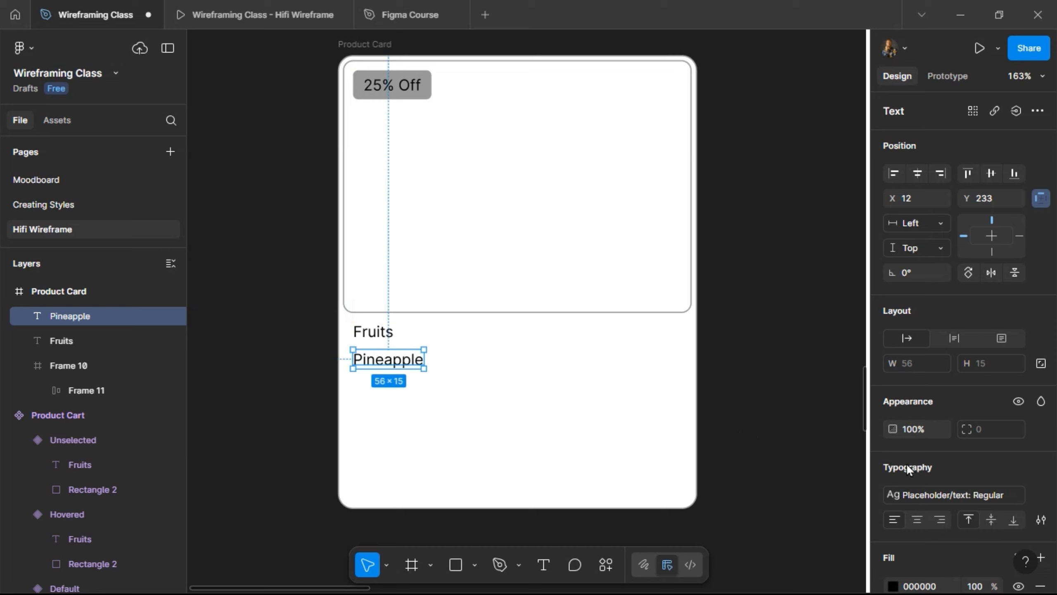
- Give Pineapple the Body/Paragraph 1: Semi Bold style and nudge it to 12, 234
{"action": "left_click", "coordinate": [922, 492]}
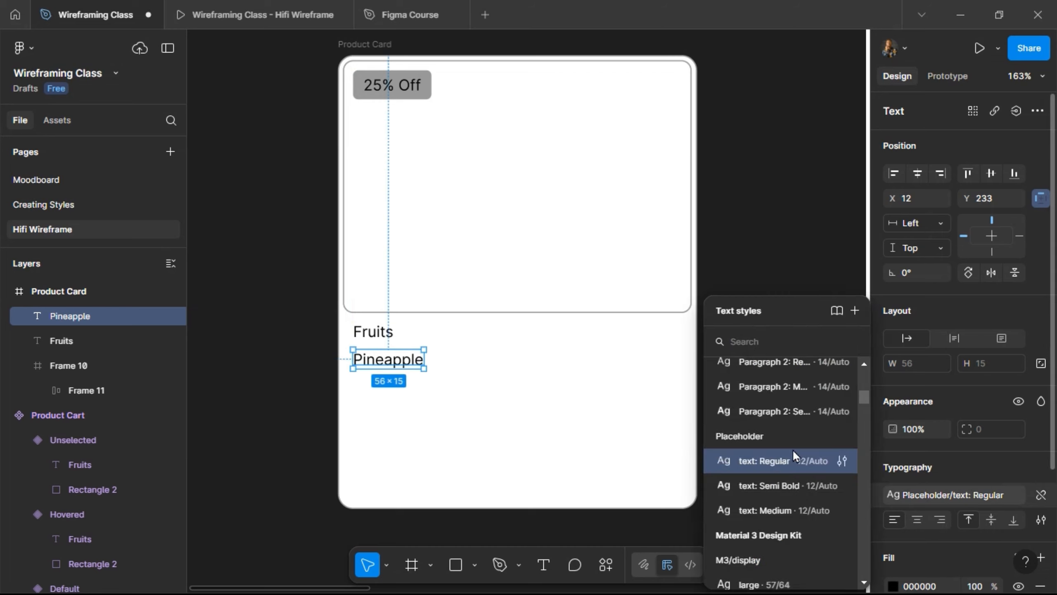
{"action": "scroll", "coordinate": [787, 444], "scroll_direction": "up", "scroll_amount": 5}
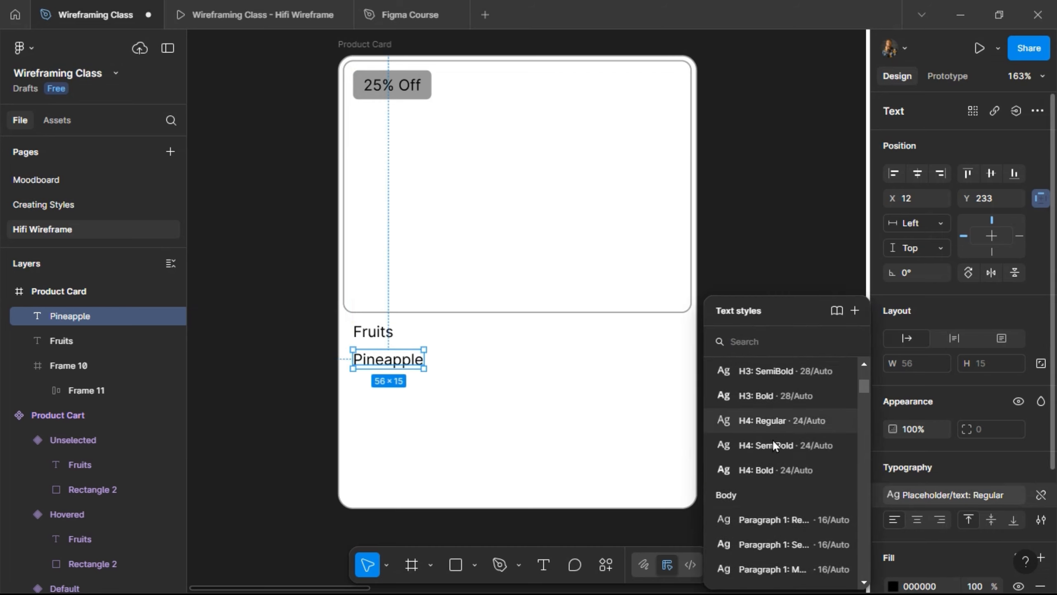
{"action": "left_click", "coordinate": [772, 442]}
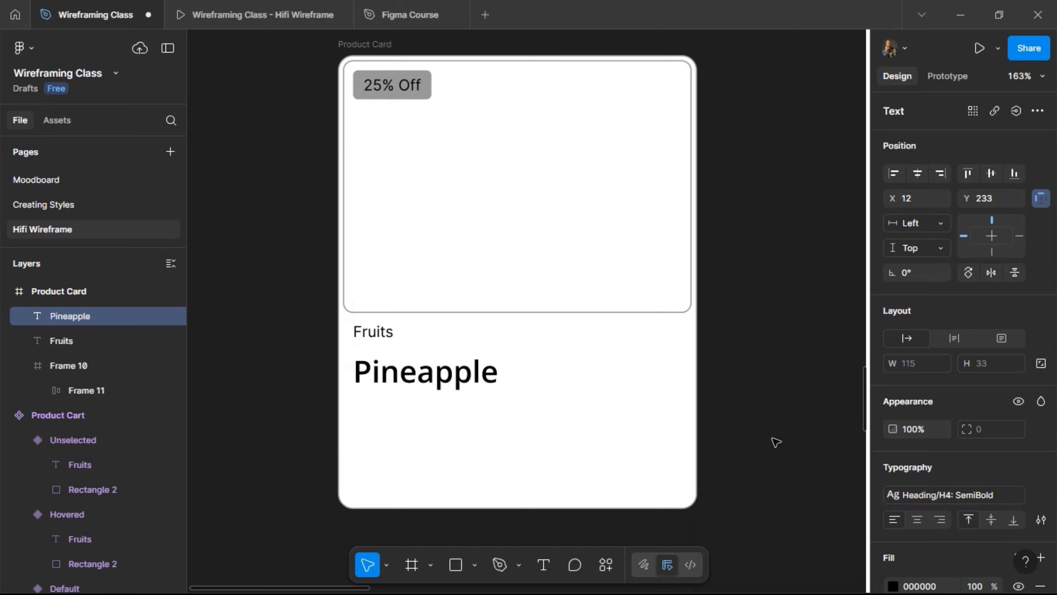
{"action": "left_click", "coordinate": [932, 495]}
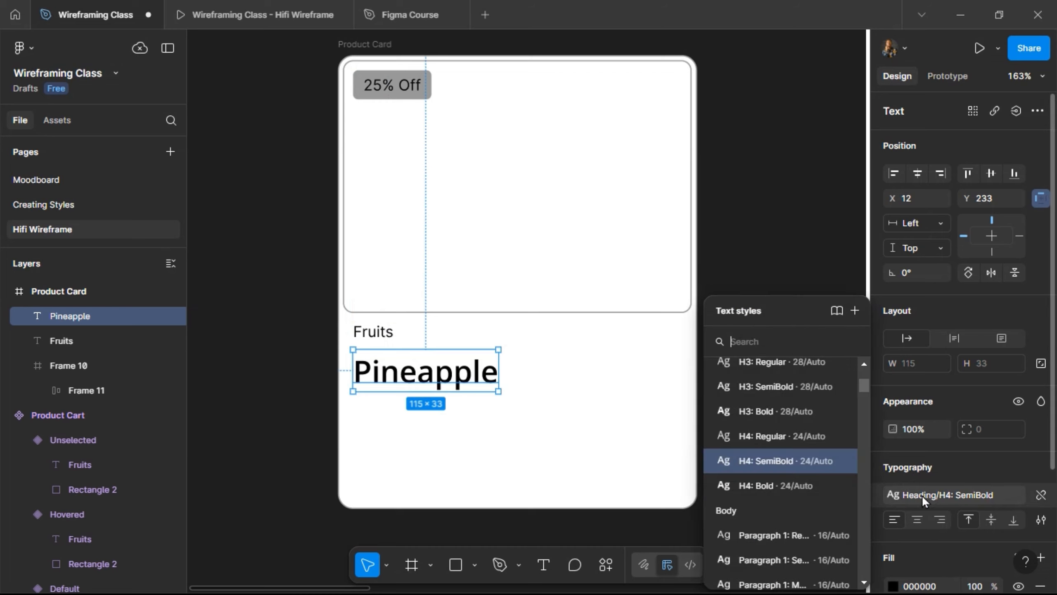
{"action": "left_click", "coordinate": [772, 560]}
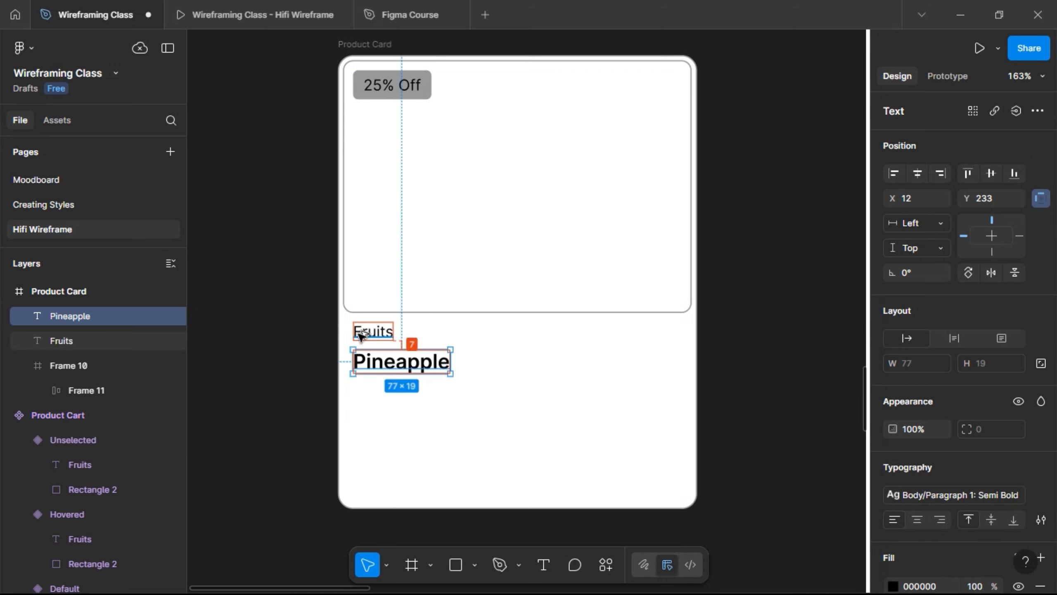
{"action": "key", "text": "Down"}
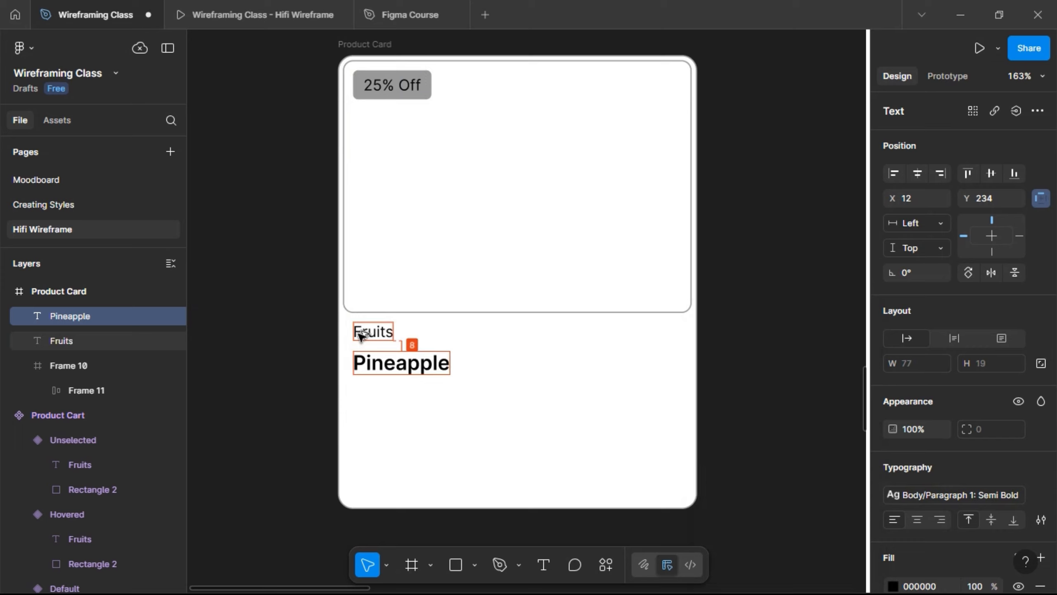
{"action": "scroll", "coordinate": [381, 410], "scroll_direction": "down", "scroll_amount": 1}
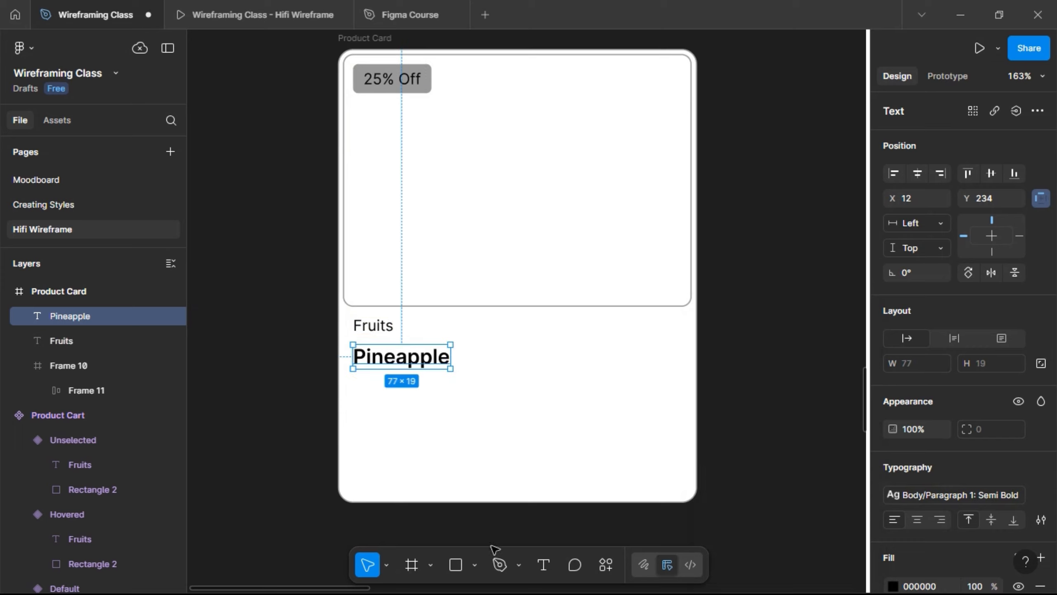
- Draw a 16×16 square below the Pineapple text
{"action": "key", "text": "r"}
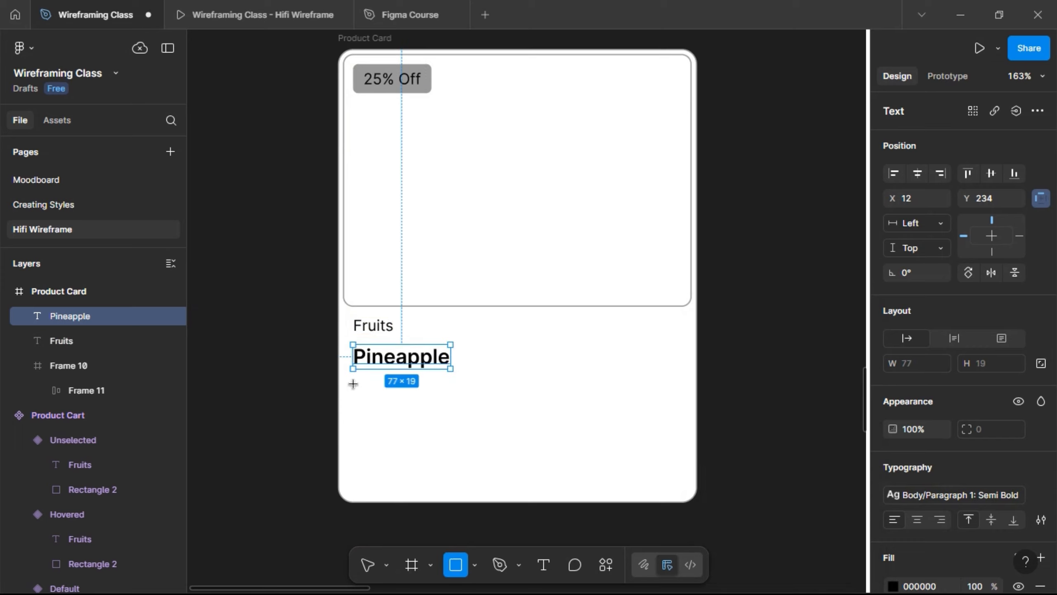
{"action": "left_click_drag", "start_coordinate": [353, 384], "coordinate": [366, 397]}
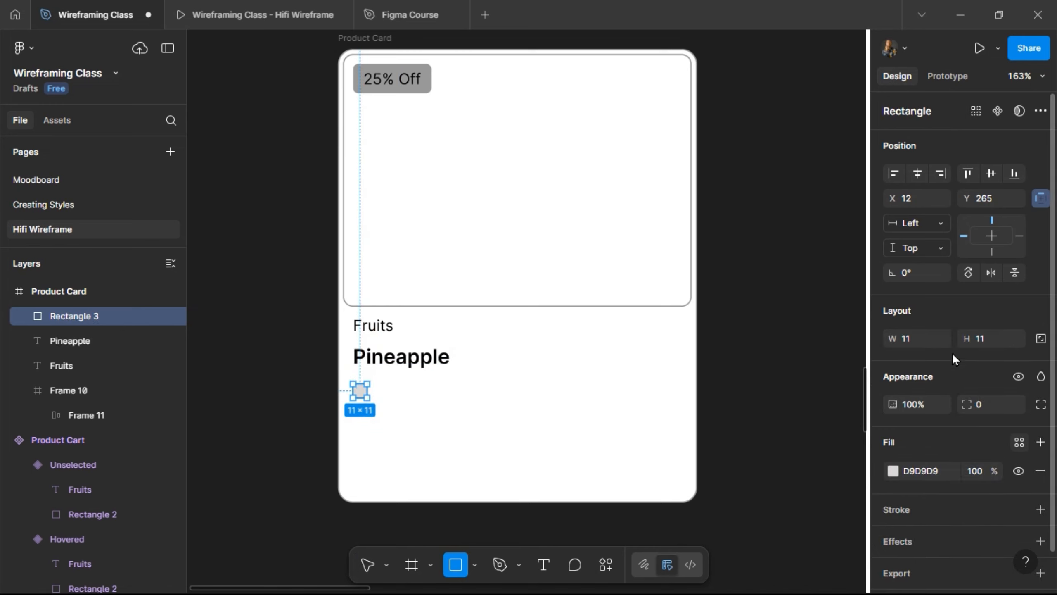
{"action": "key", "text": "v"}
{"action": "left_click", "coordinate": [1041, 338]}
{"action": "left_click", "coordinate": [987, 342]}
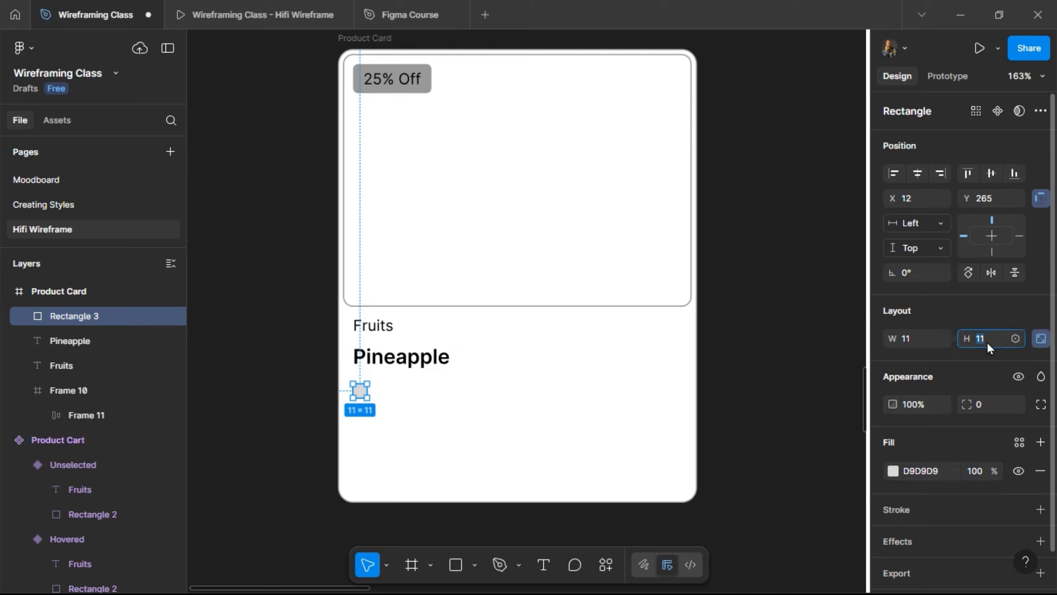
{"action": "type", "text": "16"}
{"action": "key", "text": "Return"}
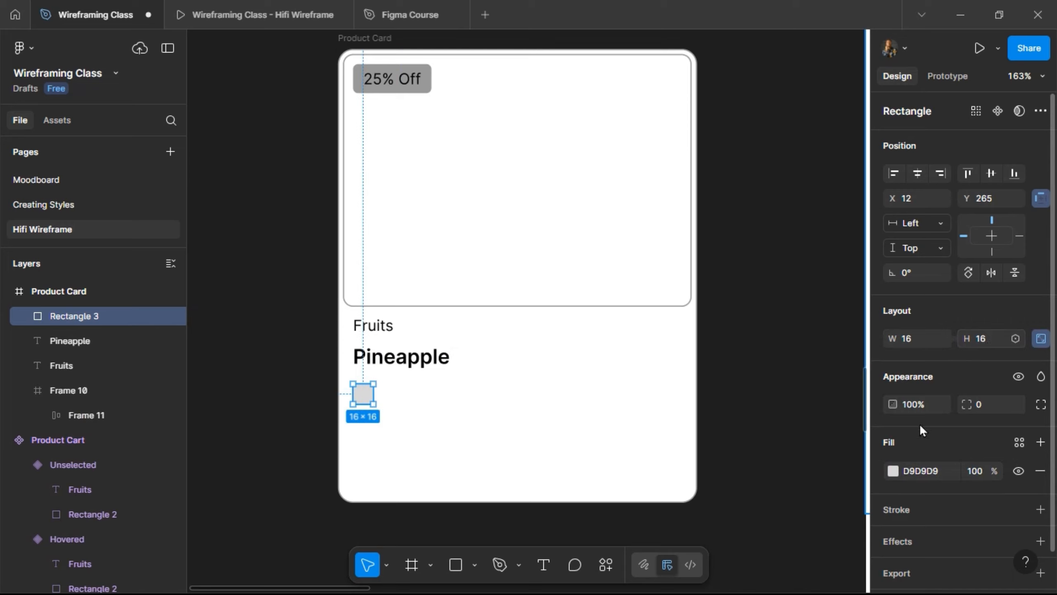
- Copy Pineapple beside the square, colour it with the Grey style and retype it as 500g
{"action": "key", "text": "alt"}
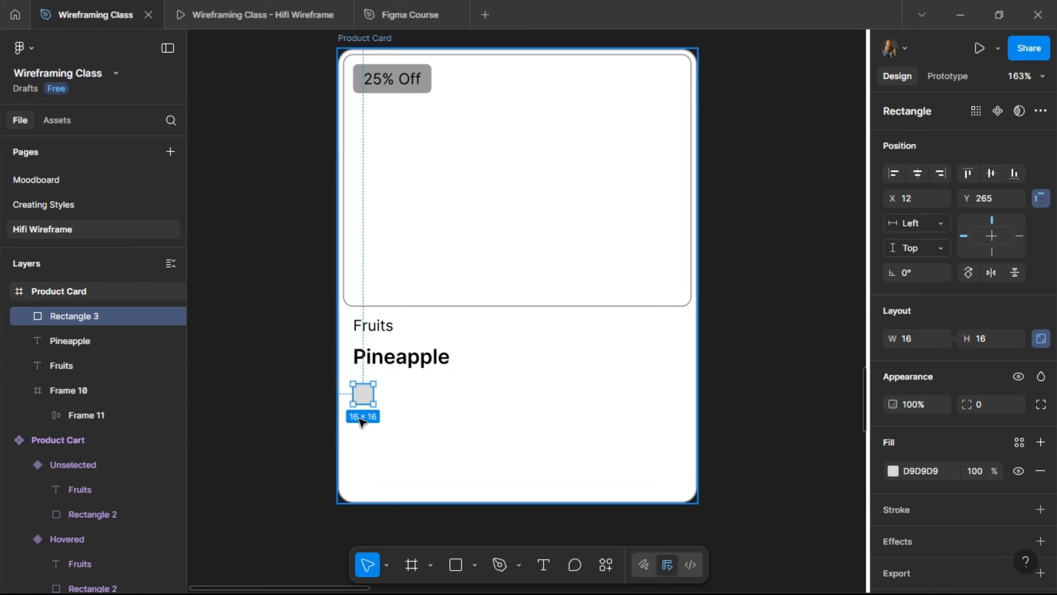
{"action": "scroll", "coordinate": [375, 363], "scroll_direction": "up", "scroll_amount": 2}
{"action": "left_click", "coordinate": [385, 349]}
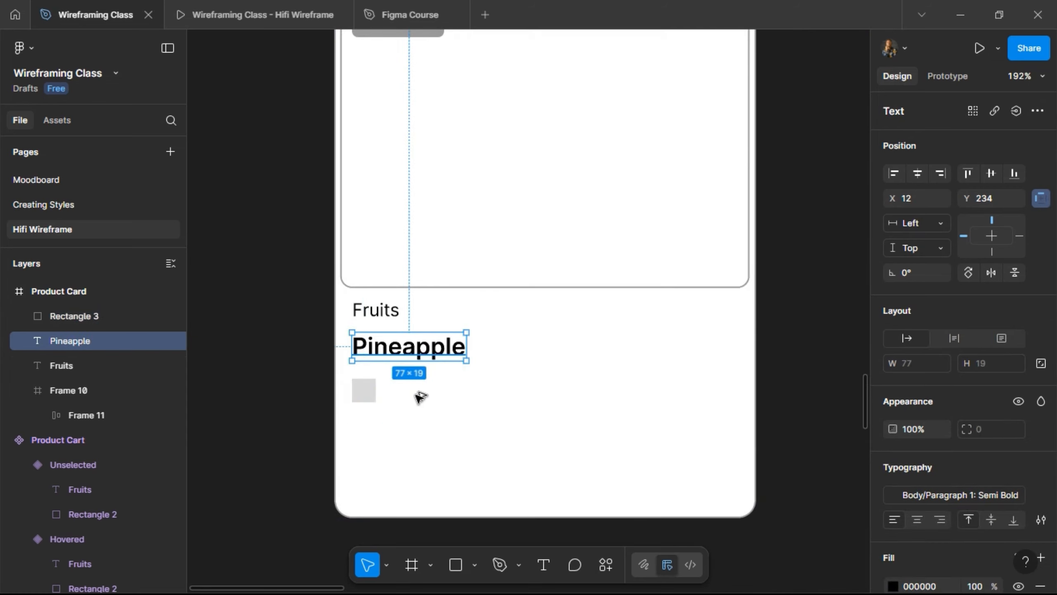
{"action": "left_click_drag", "start_coordinate": [386, 348], "coordinate": [421, 393]}
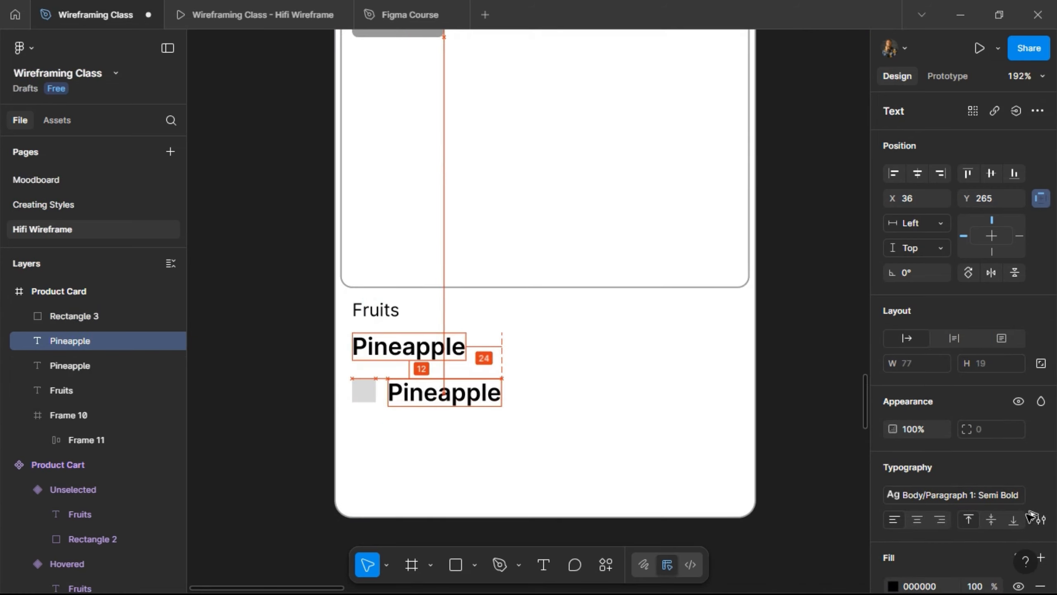
{"action": "scroll", "coordinate": [982, 522], "scroll_direction": "down", "scroll_amount": 4}
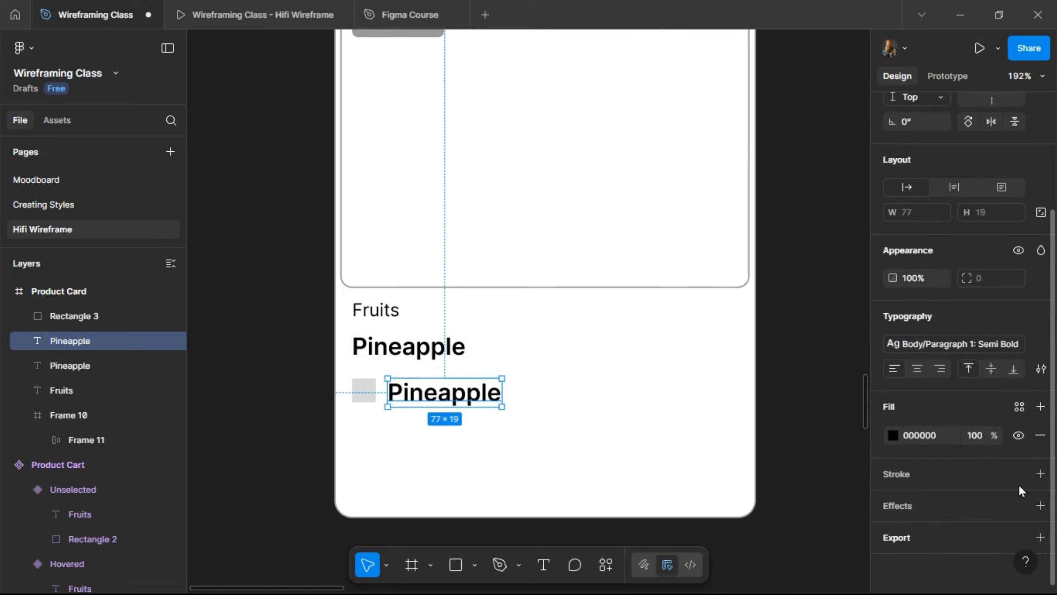
{"action": "left_click", "coordinate": [1019, 406]}
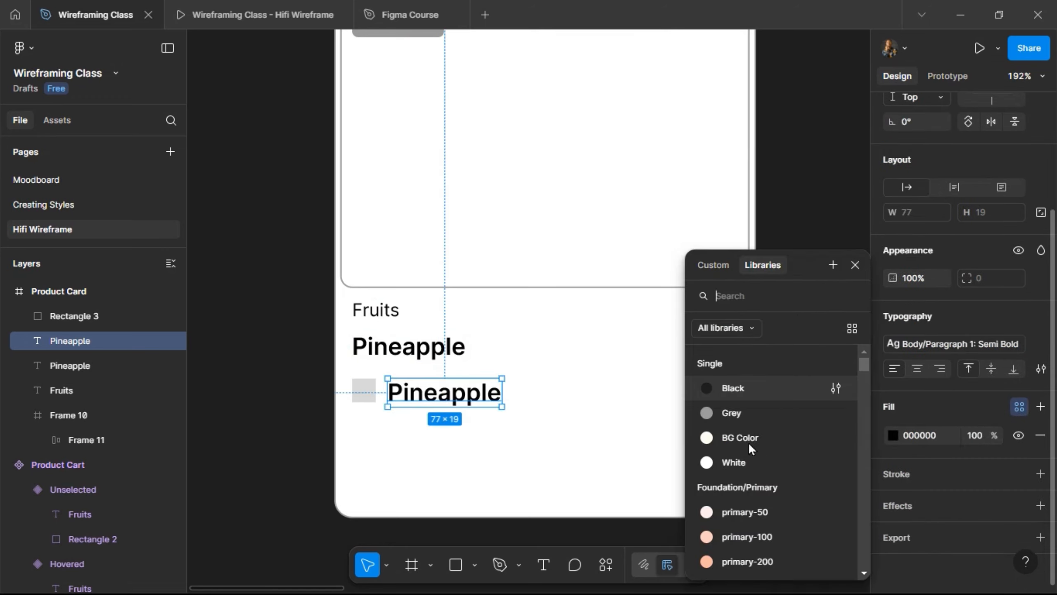
{"action": "left_click", "coordinate": [739, 415]}
{"action": "double_click", "coordinate": [433, 401]}
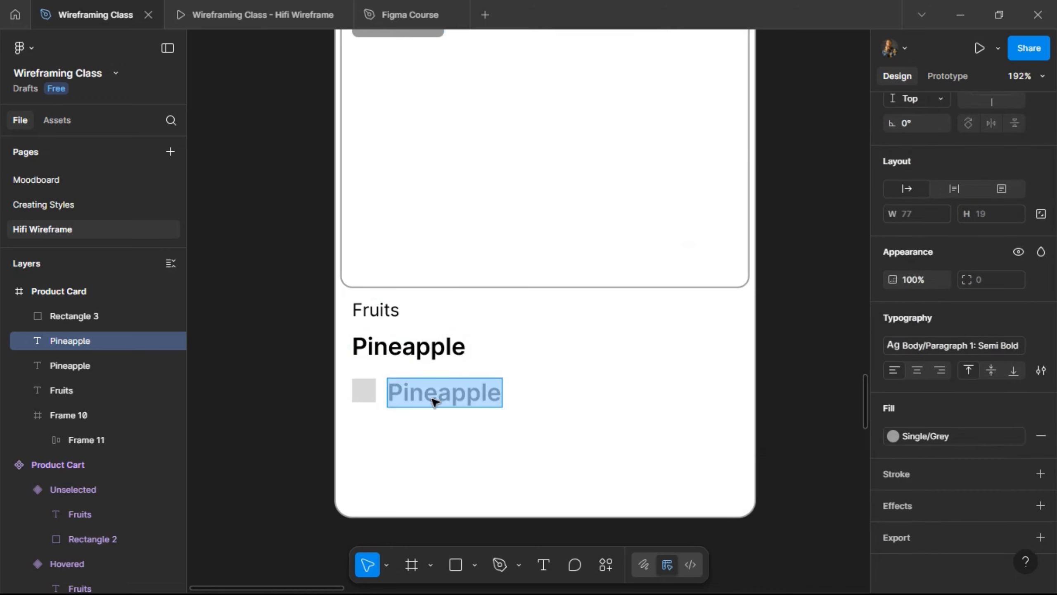
{"action": "type", "text": "500g"}
{"action": "key", "text": "Escape"}
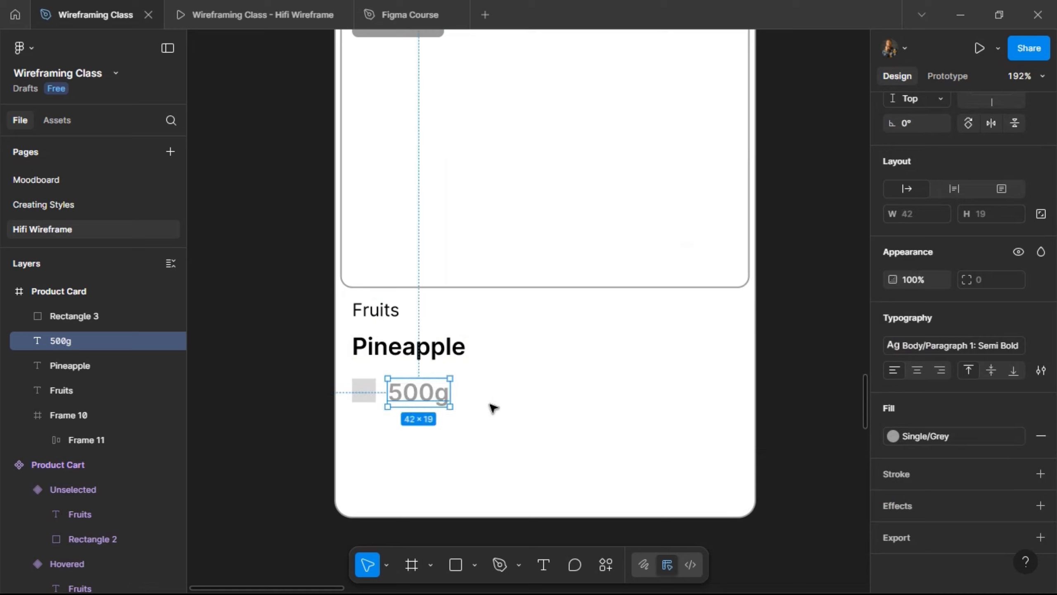
- Wrap the square and 500g in an auto-layout row, centred vertically
{"action": "left_click", "coordinate": [374, 394], "text": "shift"}
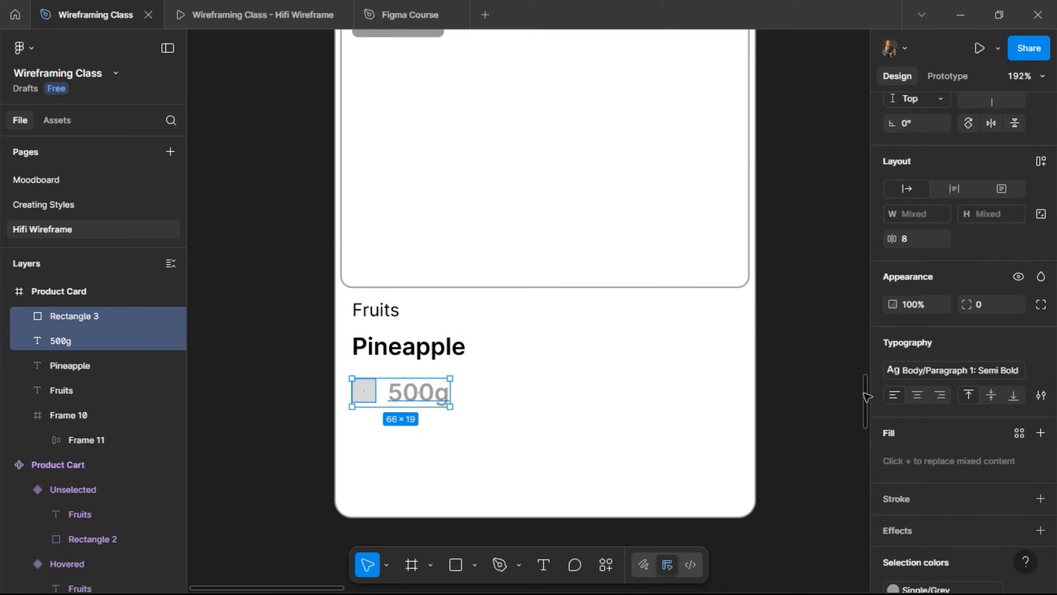
{"action": "left_click", "coordinate": [1043, 161]}
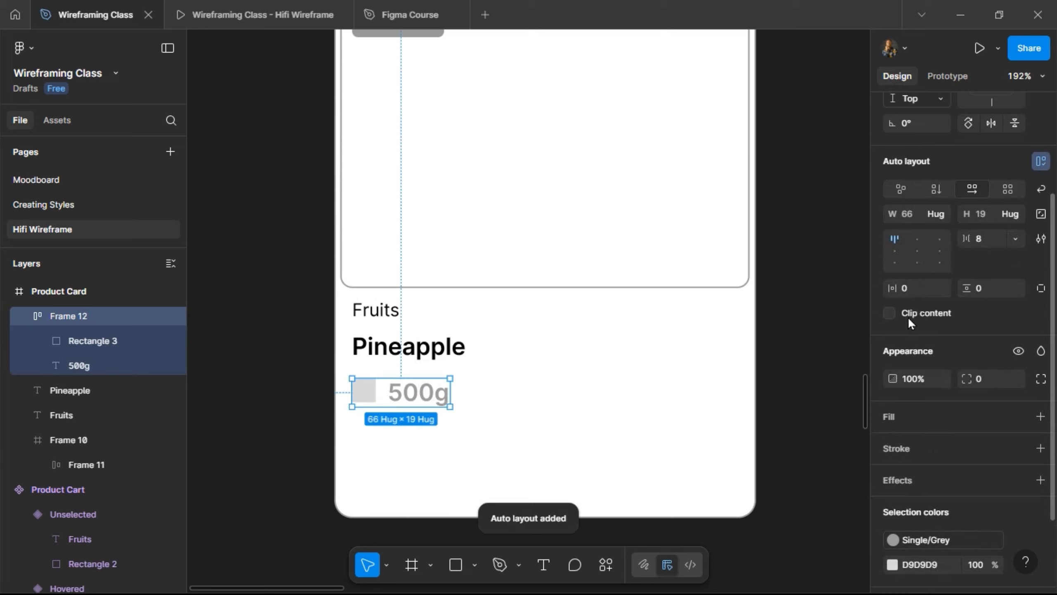
{"action": "left_click", "coordinate": [894, 250]}
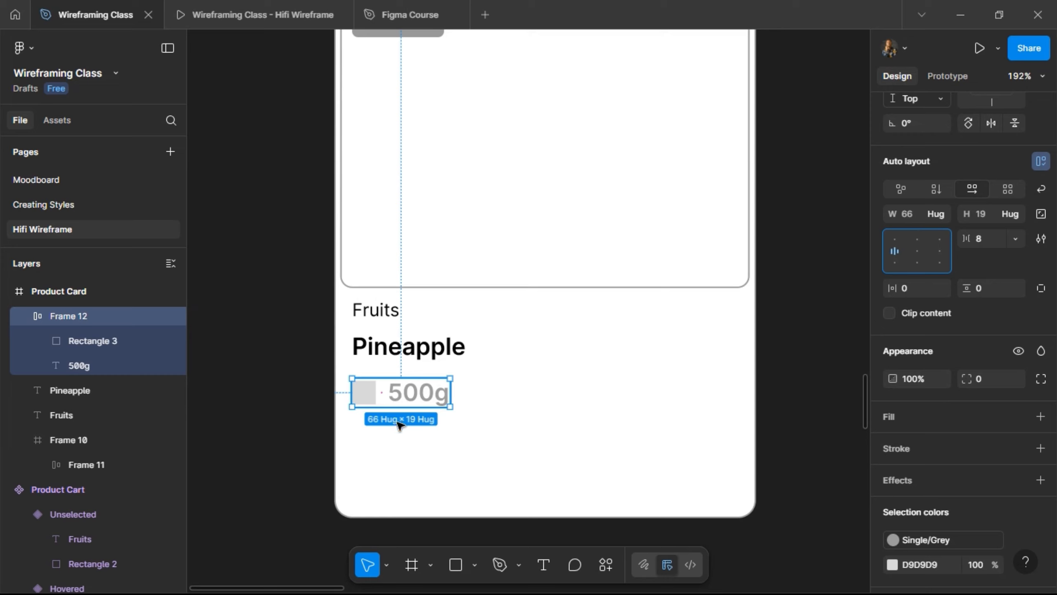
{"action": "left_click", "coordinate": [475, 566]}
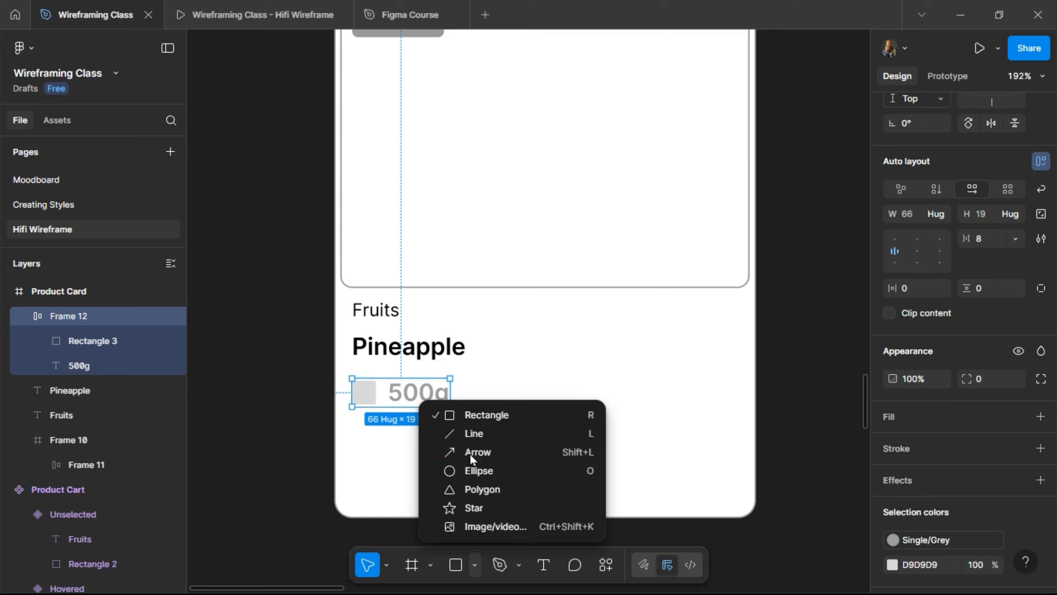
- Draw a horizontal line below the 500g row
{"action": "left_click", "coordinate": [471, 434]}
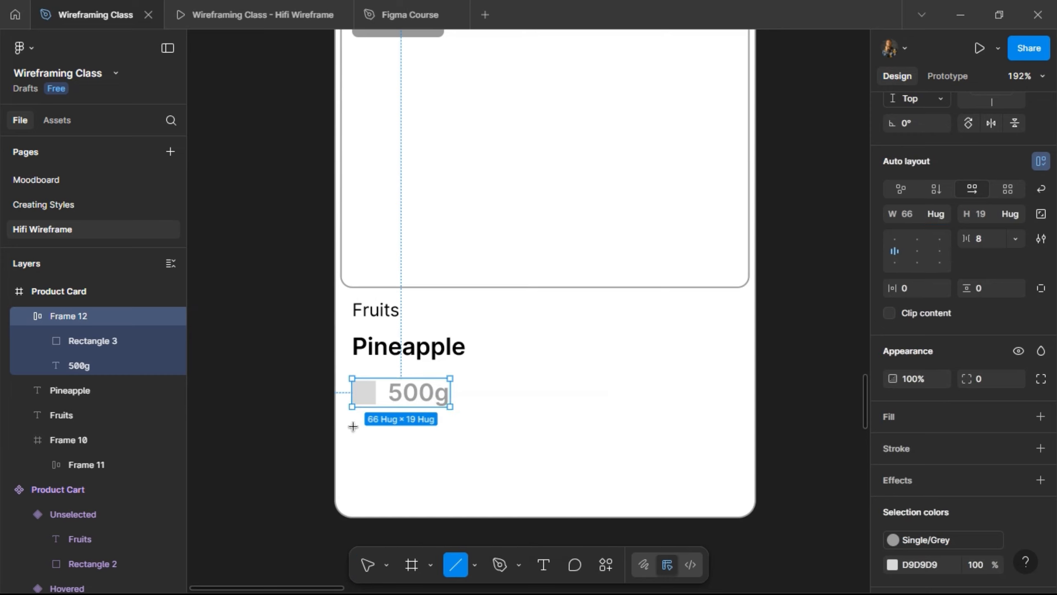
{"action": "left_click_drag", "start_coordinate": [354, 427], "coordinate": [735, 433]}
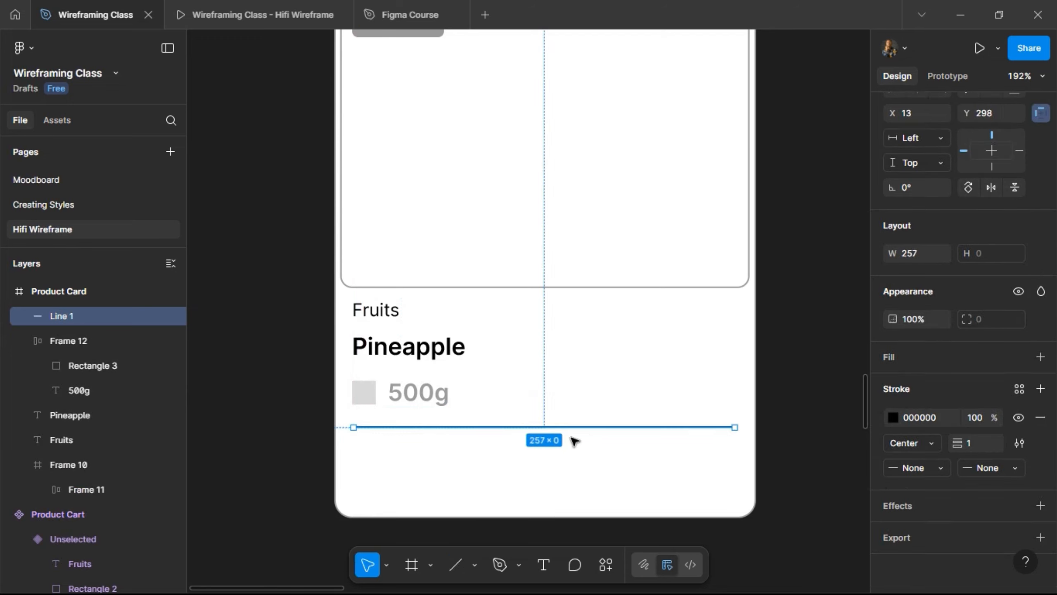
{"action": "left_click", "coordinate": [382, 389], "text": "shift"}
{"action": "left_click", "coordinate": [384, 351], "text": "shift"}
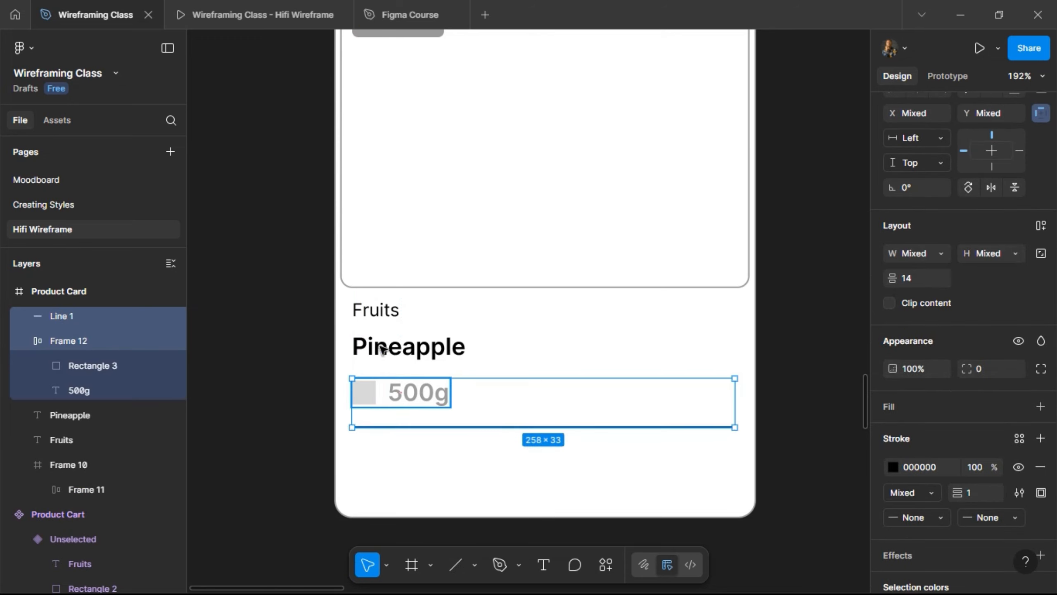
{"action": "left_click", "coordinate": [353, 314], "text": "shift"}
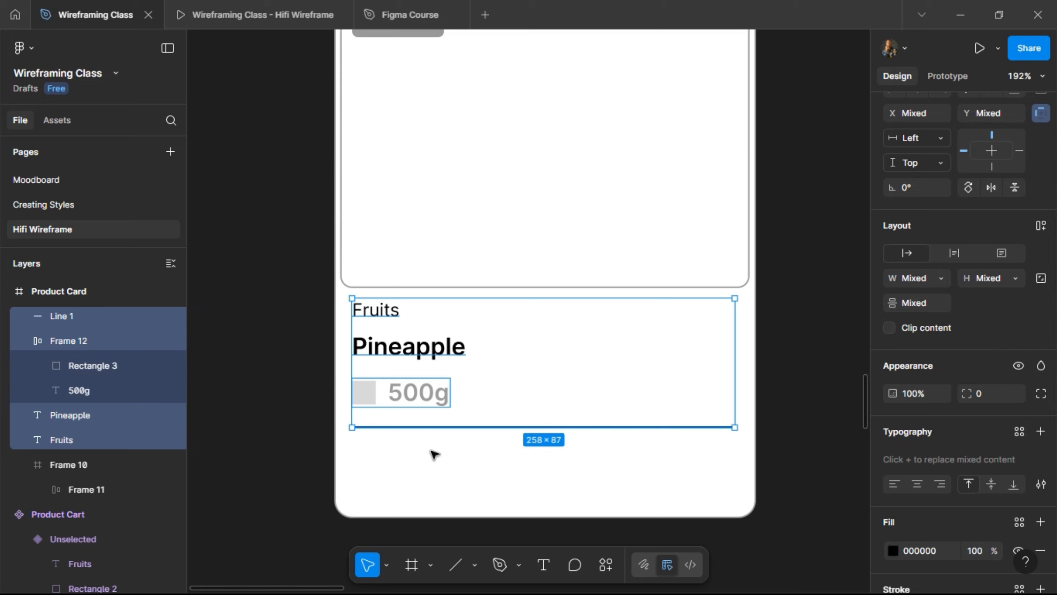
{"action": "left_click", "coordinate": [432, 431]}
{"action": "left_click", "coordinate": [432, 428]}
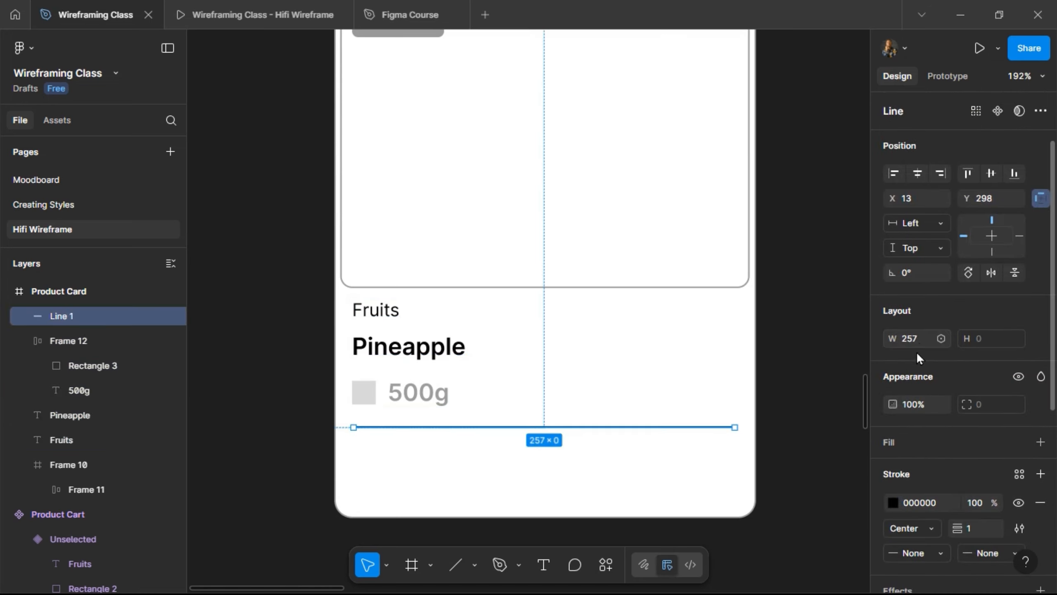
- Make the line 260 wide, centred, with a Grey stroke, and copy the 500g row below it
{"action": "left_click", "coordinate": [915, 341]}
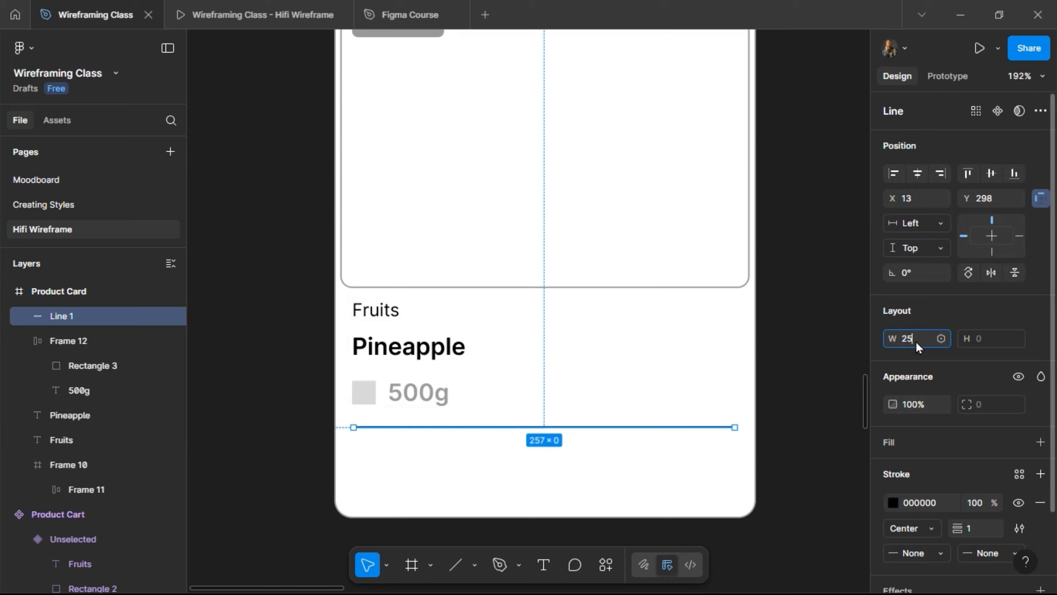
{"action": "type", "text": "260"}
{"action": "key", "text": "Return"}
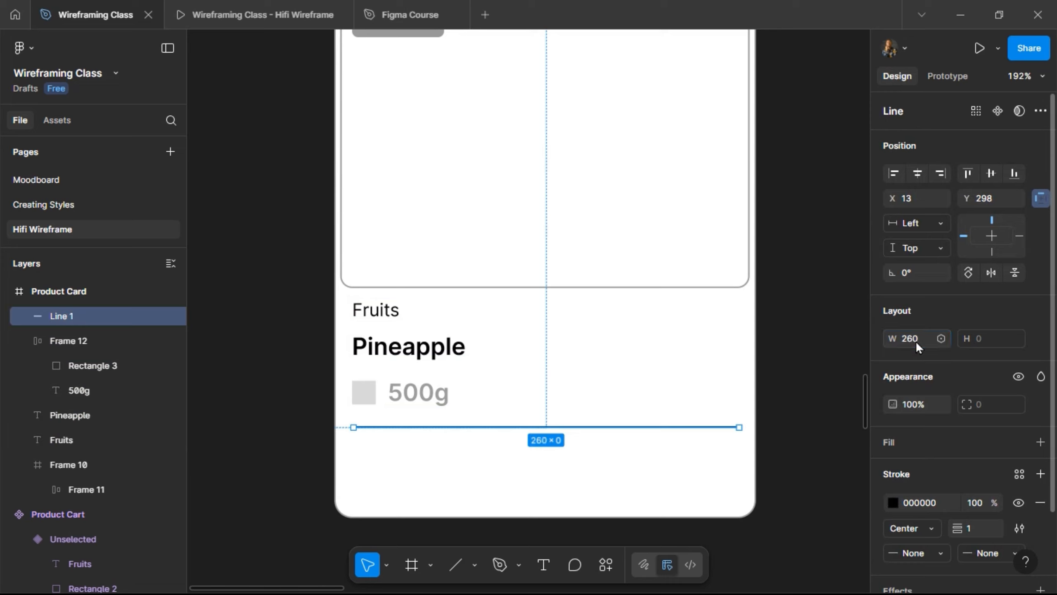
{"action": "left_click", "coordinate": [917, 174]}
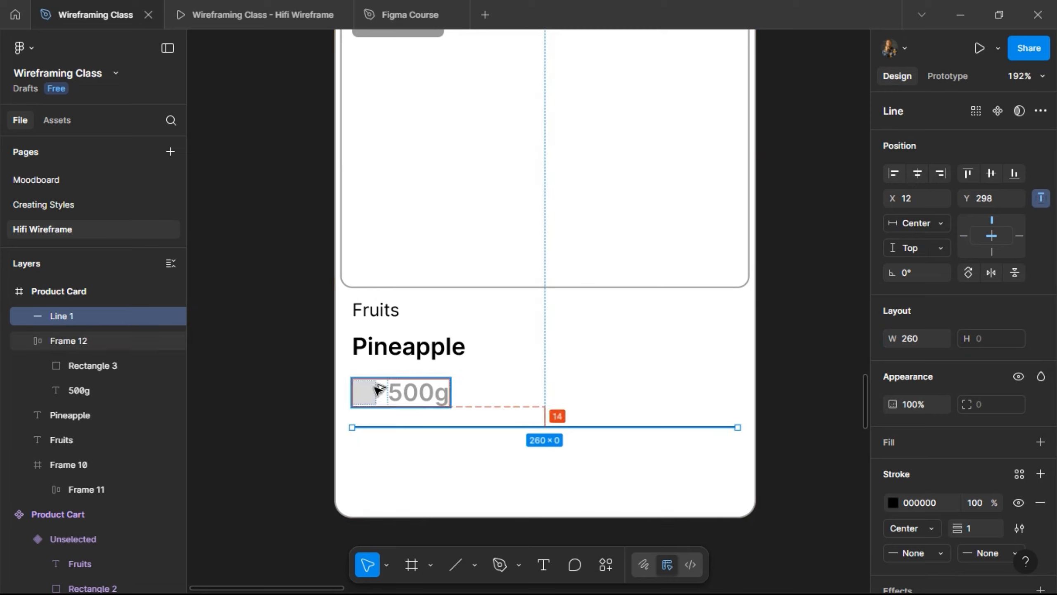
{"action": "key", "text": "Up"}
{"action": "key", "text": "Up"}
{"action": "key", "text": "Up"}
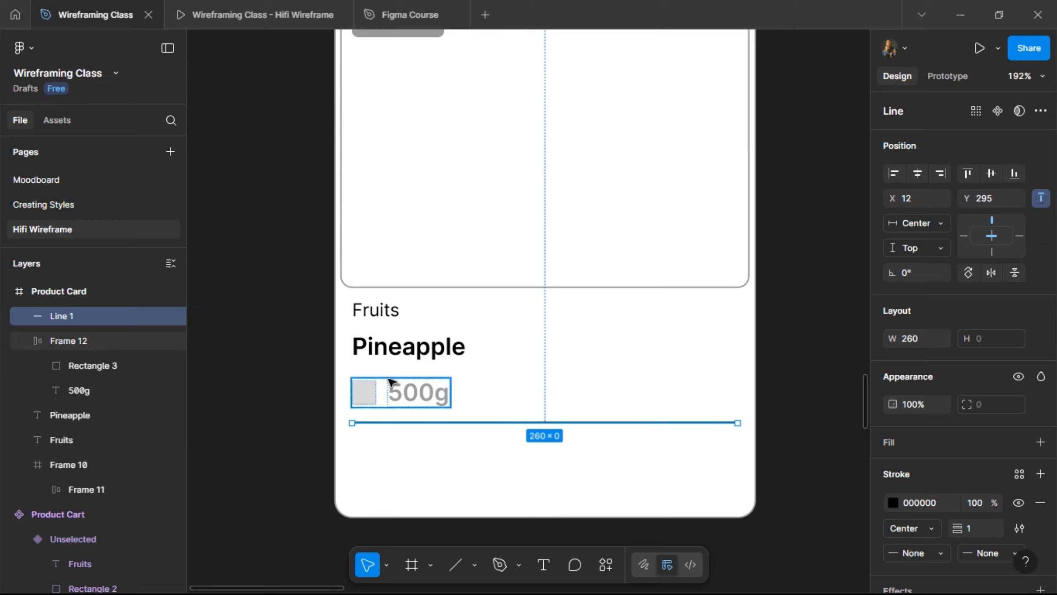
{"action": "key", "text": "Down"}
{"action": "key", "text": "Down"}
{"action": "key", "text": "Down"}
{"action": "key", "text": "Down"}
{"action": "key", "text": "Down"}
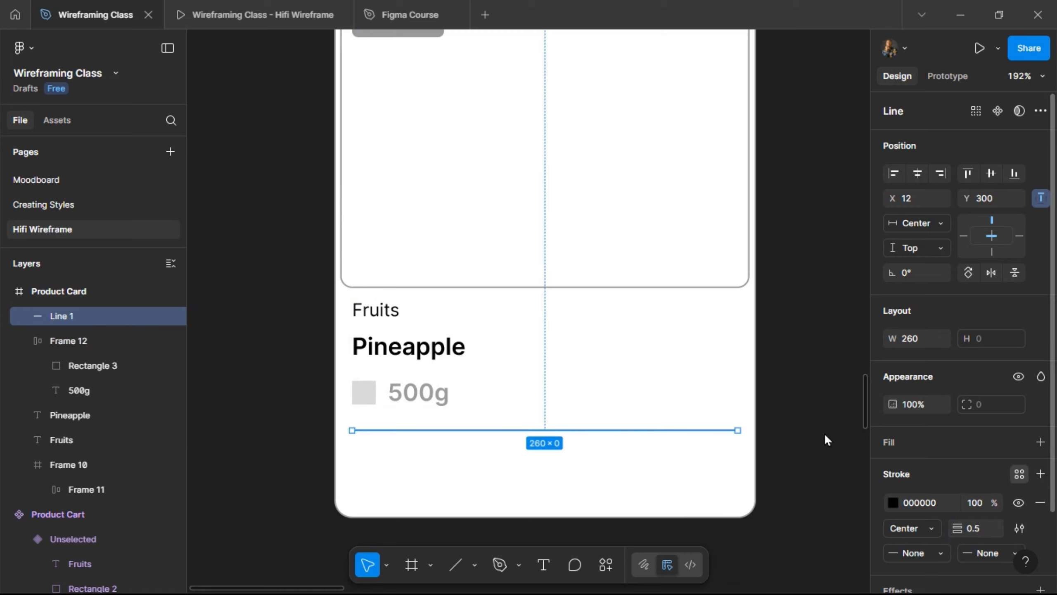
{"action": "left_click", "coordinate": [758, 415]}
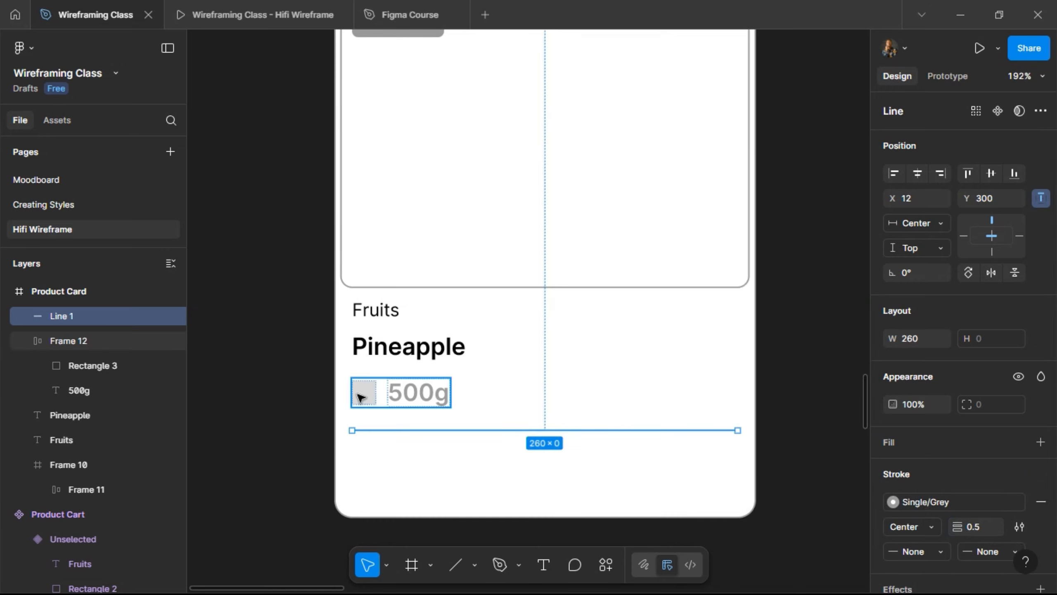
{"action": "key", "text": "alt"}
{"action": "left_click_drag", "start_coordinate": [367, 396], "coordinate": [367, 465]}
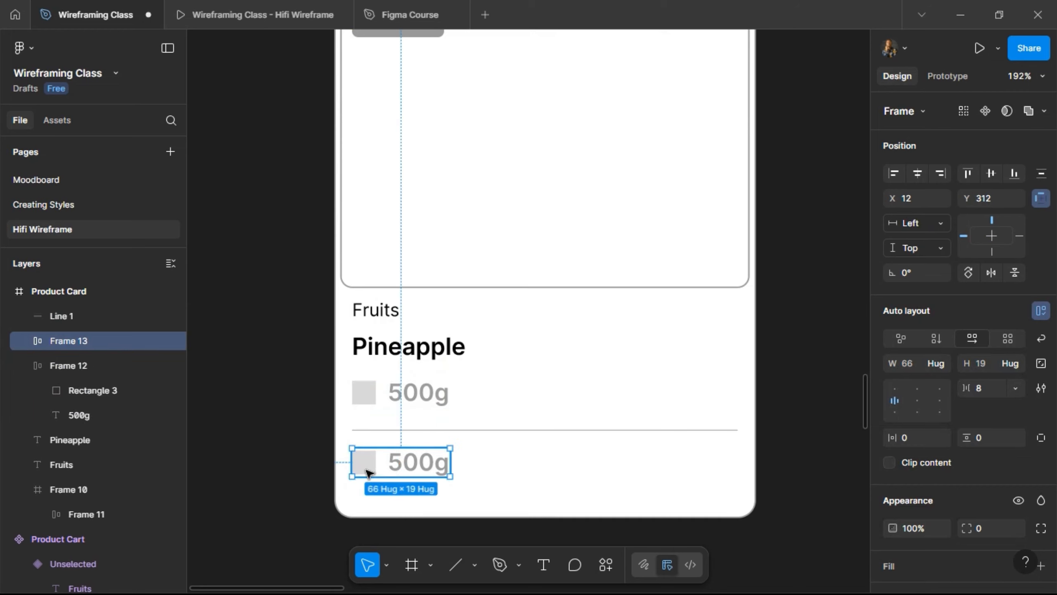
- Change the copied row's text to $12.00
{"action": "double_click", "coordinate": [408, 469]}
{"action": "double_click", "coordinate": [407, 468]}
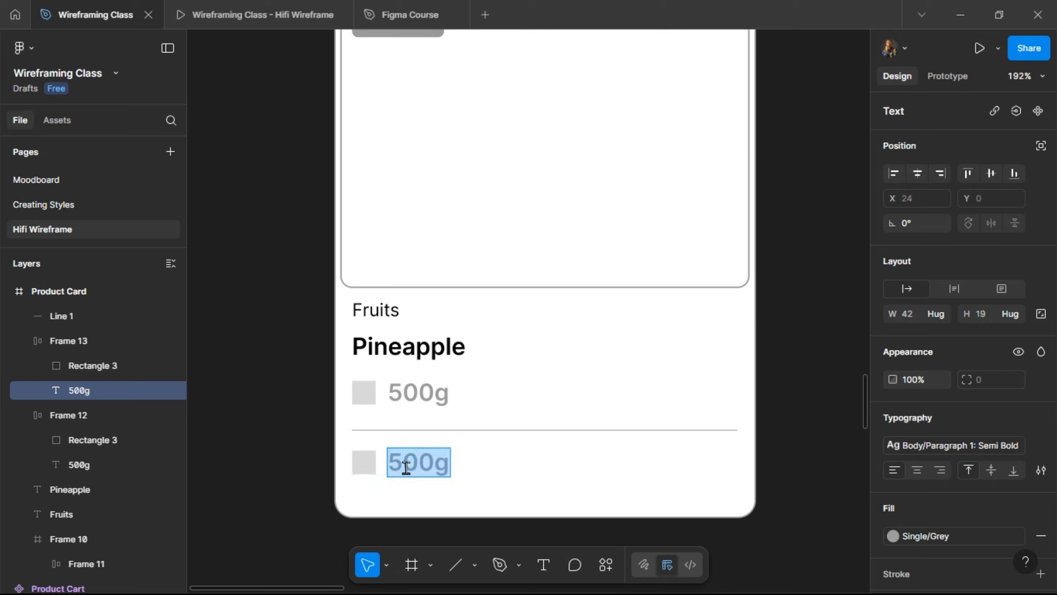
{"action": "type", "text": "$"}
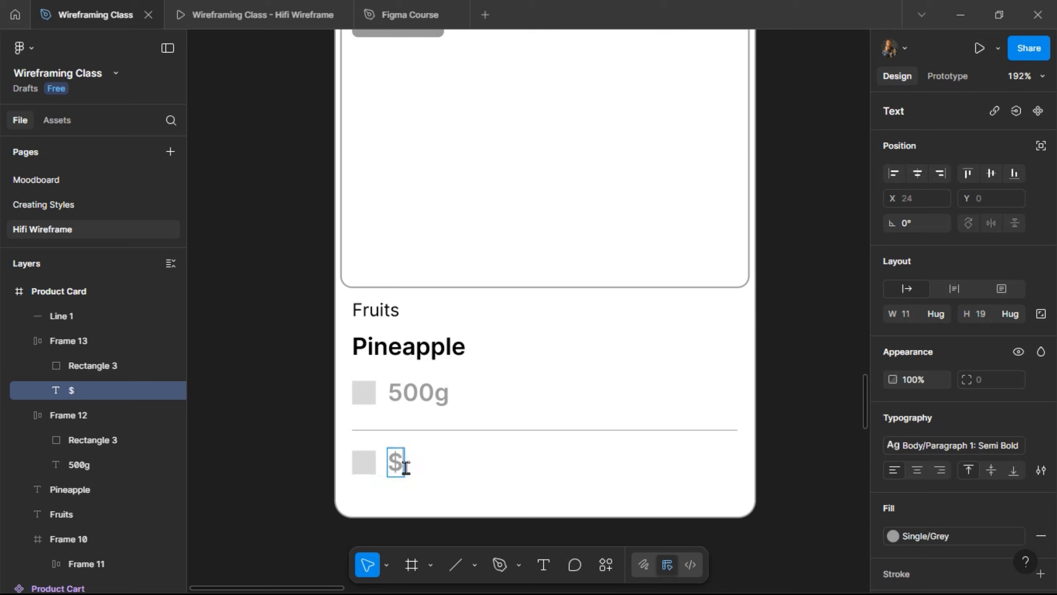
{"action": "type", "text": "12.00"}
{"action": "key", "text": "Escape"}
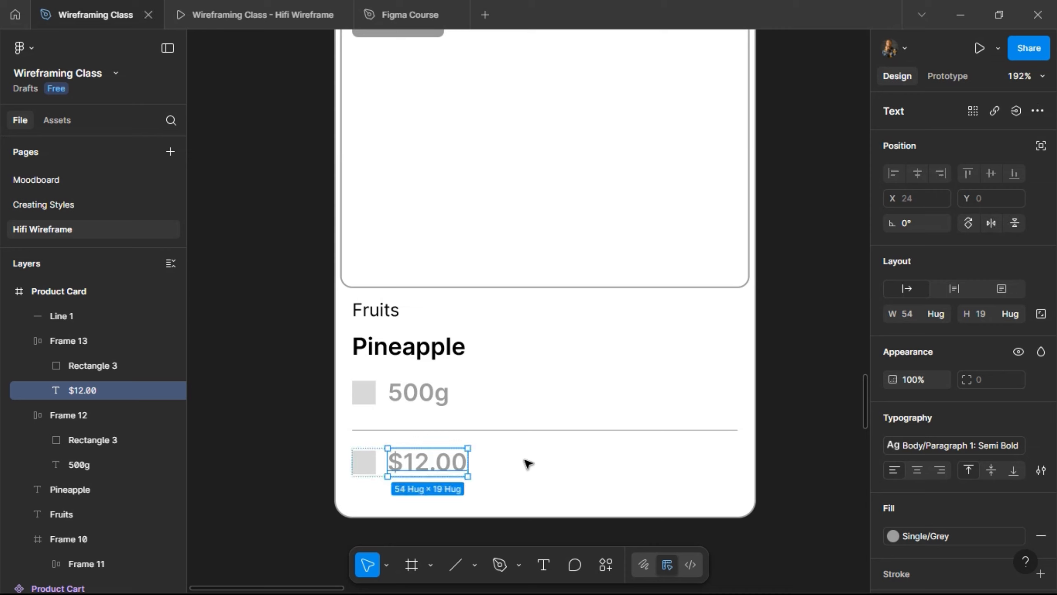
- Duplicate the price beside itself and edit the copy to $8.00
{"action": "key", "text": "ctrl+d"}
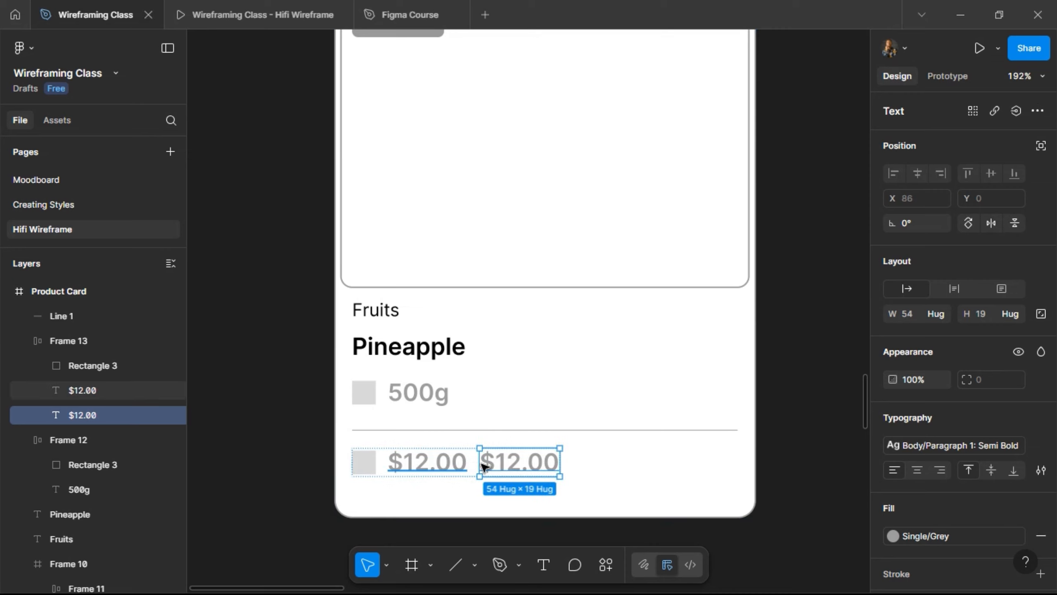
{"action": "double_click", "coordinate": [495, 462]}
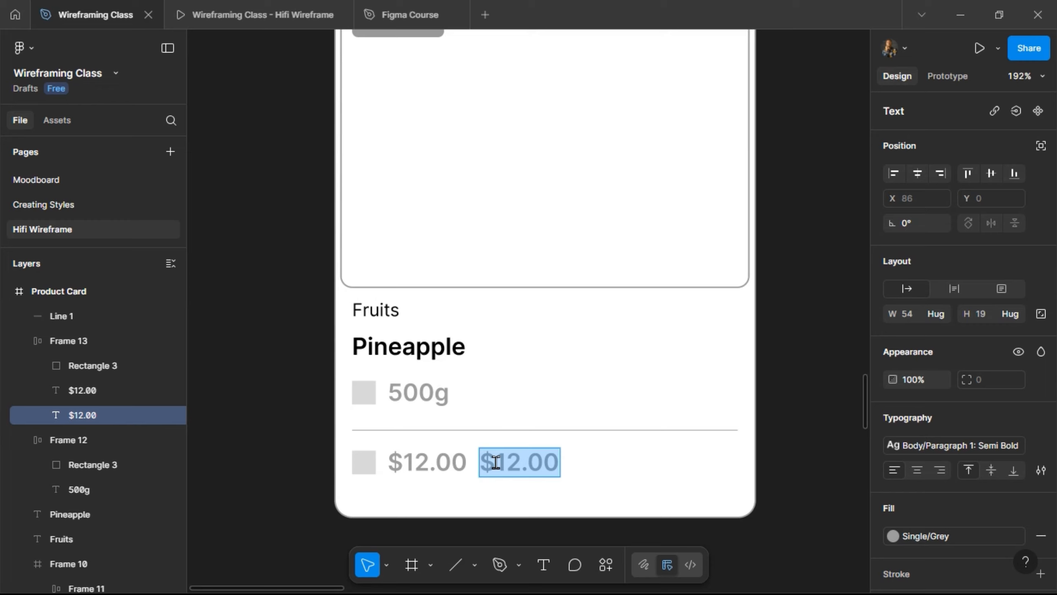
{"action": "type", "text": "8"}
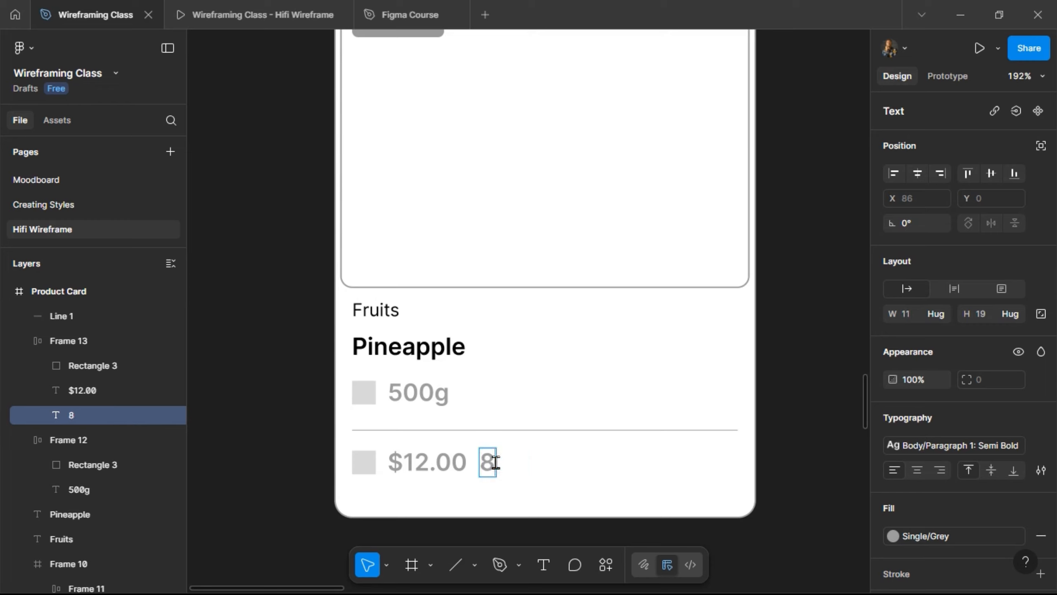
{"action": "key", "text": "Left"}
{"action": "type", "text": "$"}
{"action": "key", "text": "Right"}
{"action": "type", "text": ".02"}
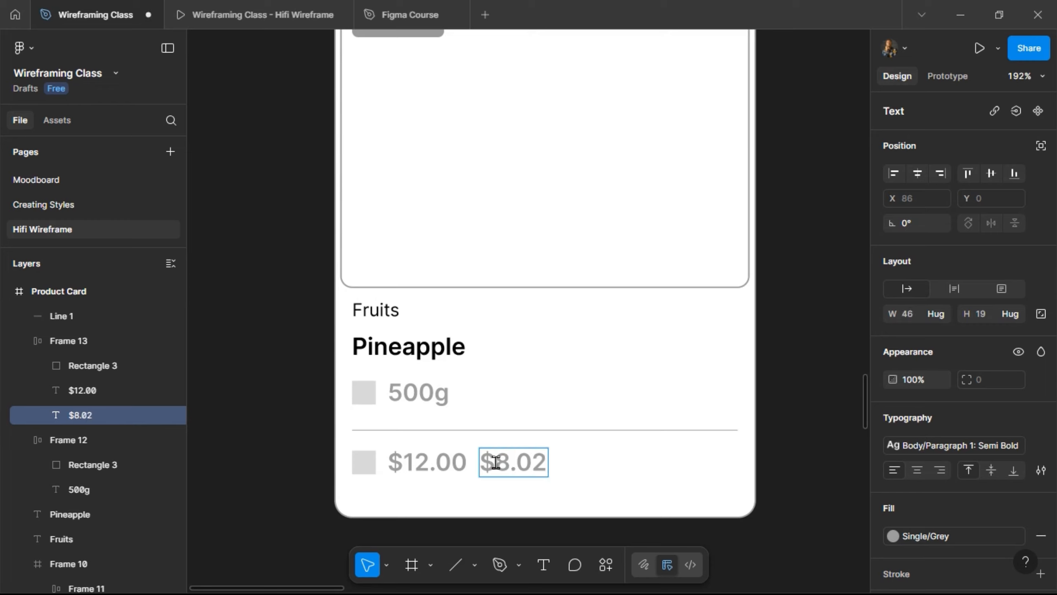
{"action": "key", "text": "BackSpace"}
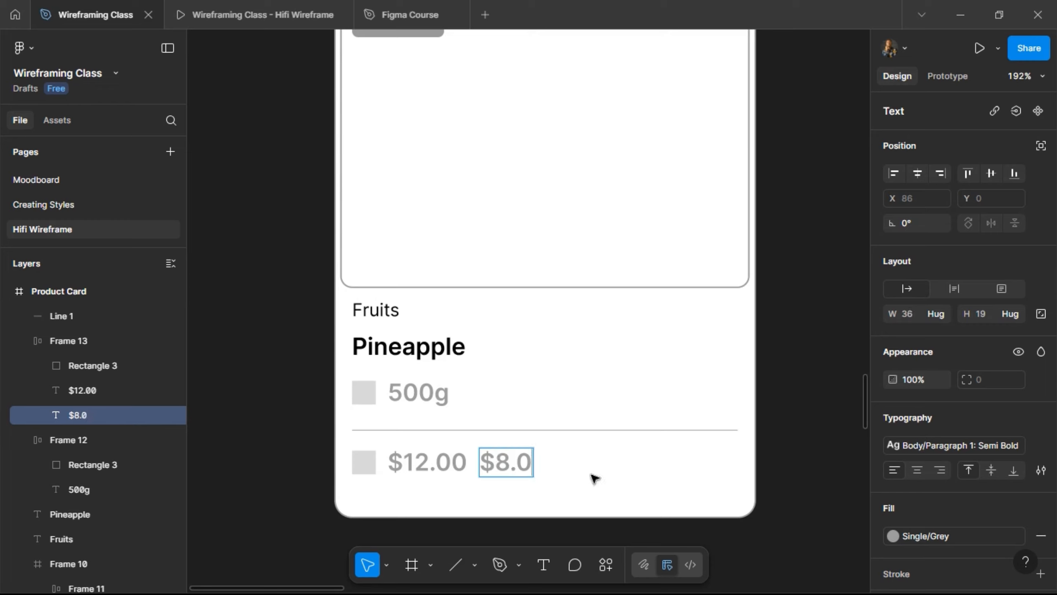
{"action": "type", "text": "0"}
{"action": "key", "text": "Escape"}
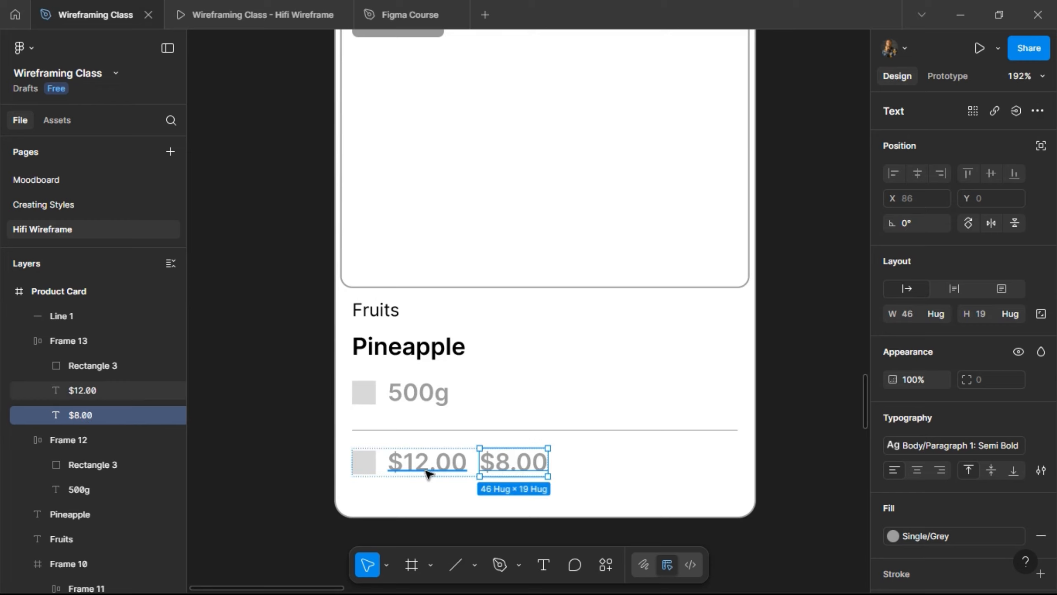
- Wrap $12.00 and $8.00 in an auto-layout group with 4 spacing
{"action": "left_click", "coordinate": [428, 463], "text": "shift"}
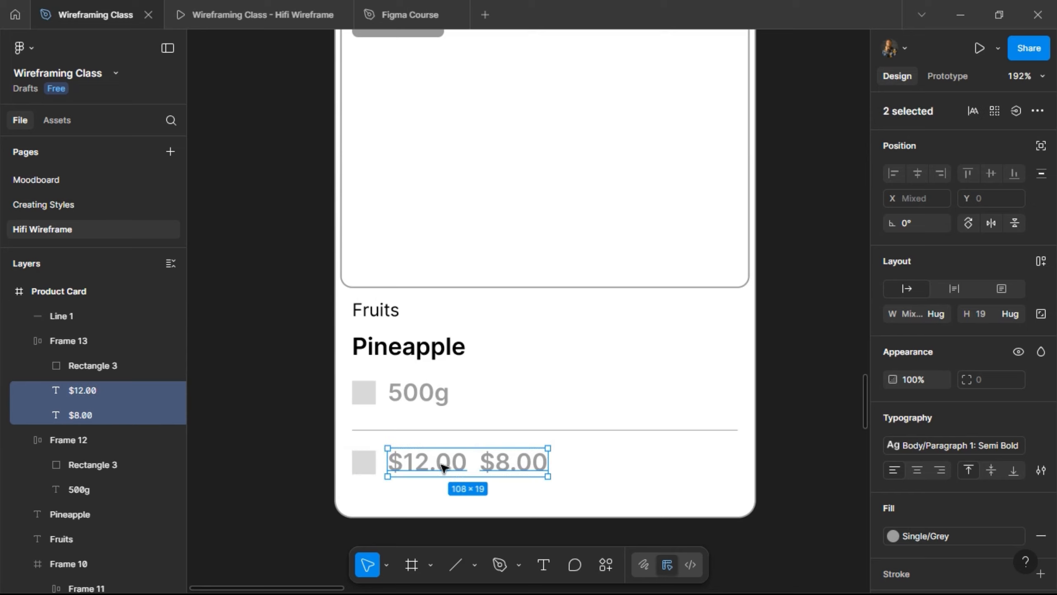
{"action": "left_click", "coordinate": [1041, 261]}
{"action": "left_click", "coordinate": [982, 339]}
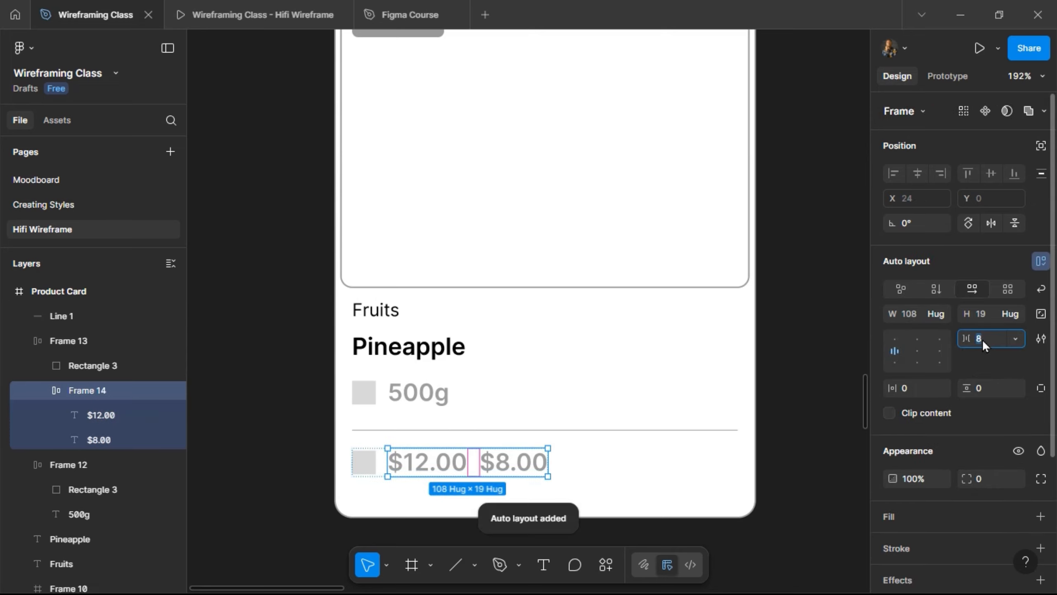
{"action": "type", "text": "4"}
{"action": "key", "text": "Return"}
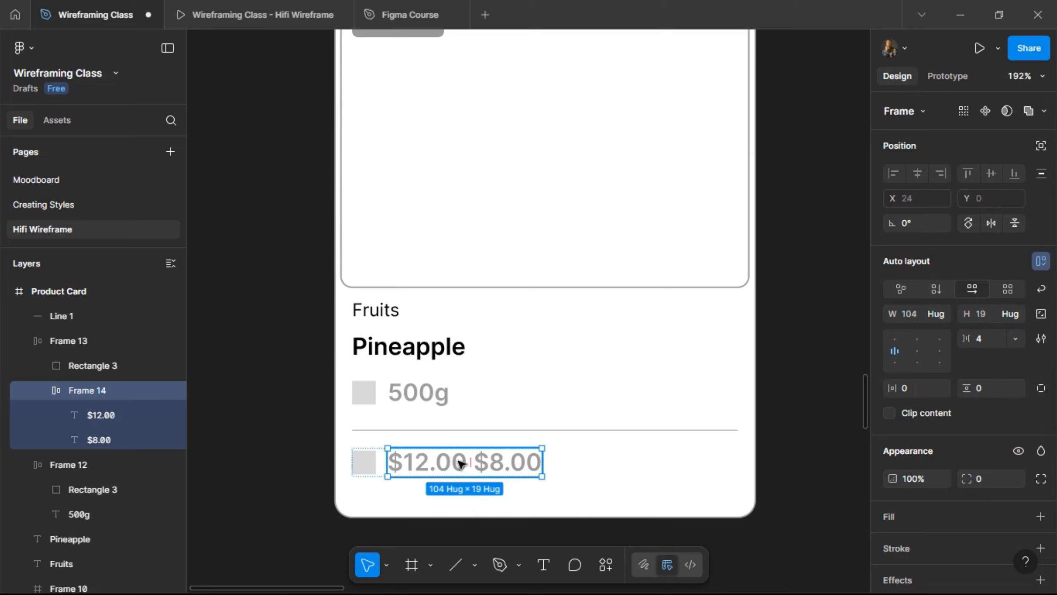
- Colour the $8.00 price black
{"action": "left_click", "coordinate": [494, 470]}
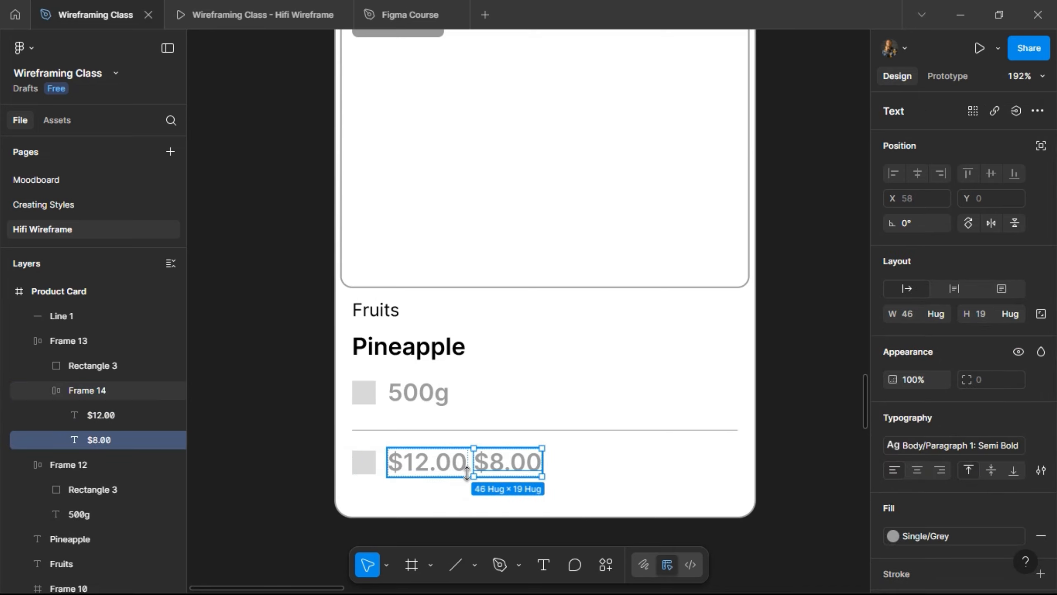
{"action": "left_click", "coordinate": [920, 535]}
{"action": "left_click", "coordinate": [759, 393]}
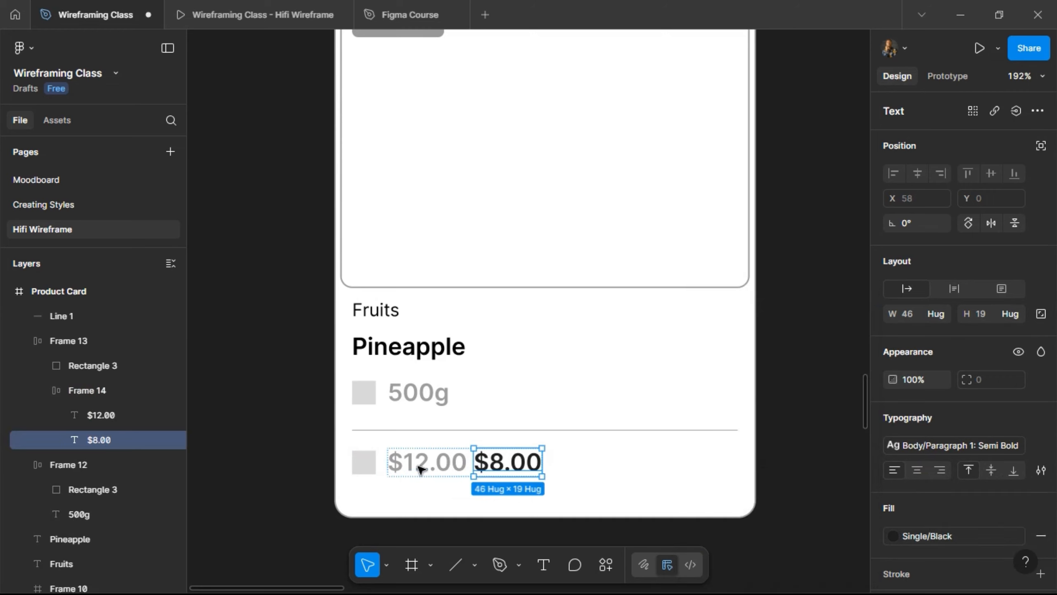
- Give $12.00 the Paragraph 1: Medium style with a strikethrough
{"action": "left_click", "coordinate": [421, 470]}
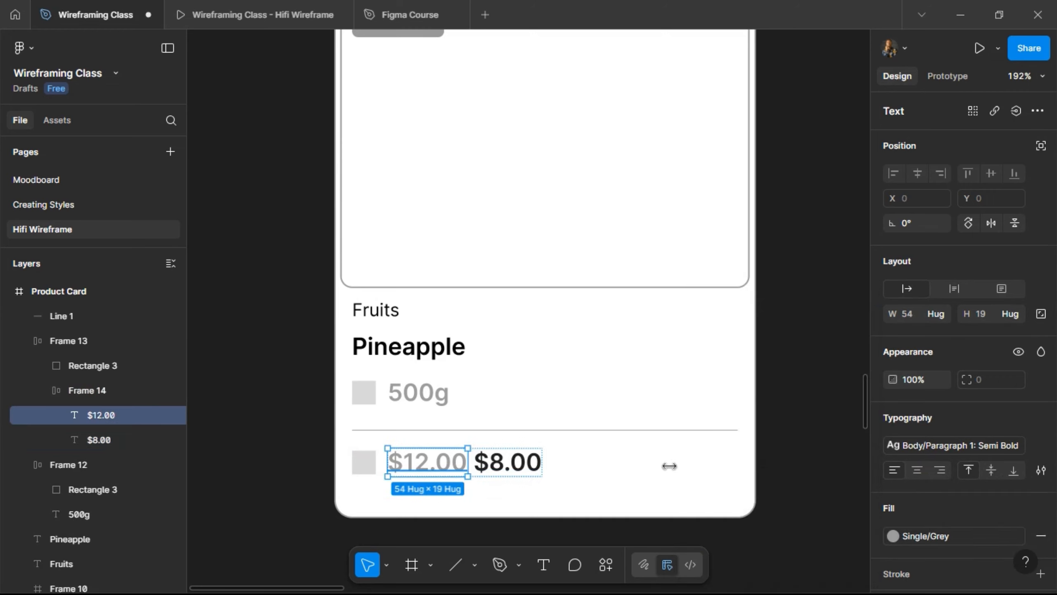
{"action": "left_click", "coordinate": [967, 447]}
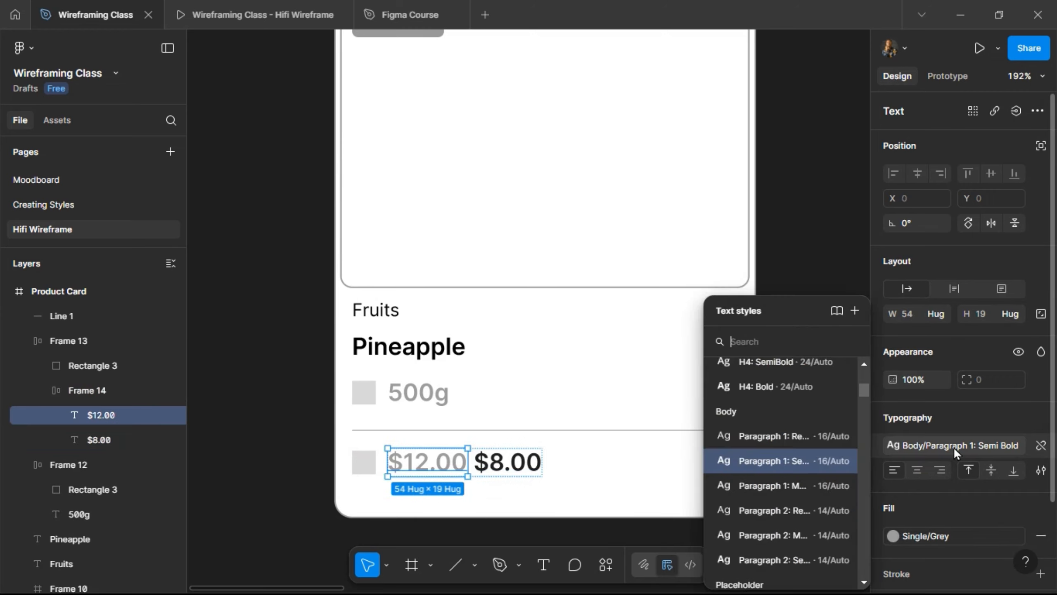
{"action": "left_click", "coordinate": [780, 487]}
{"action": "left_click", "coordinate": [1040, 471]}
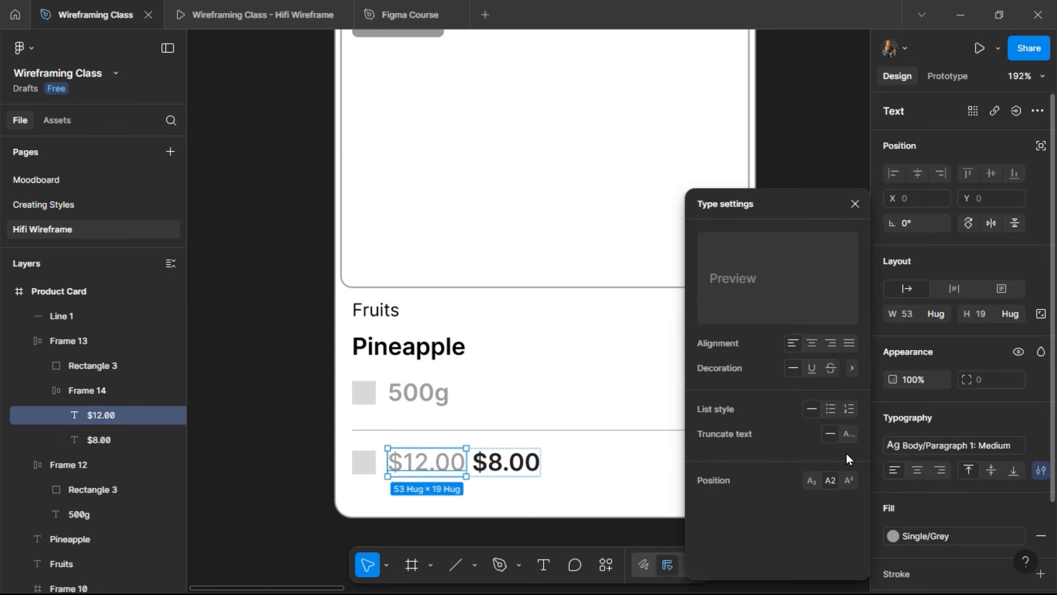
{"action": "left_click", "coordinate": [831, 367]}
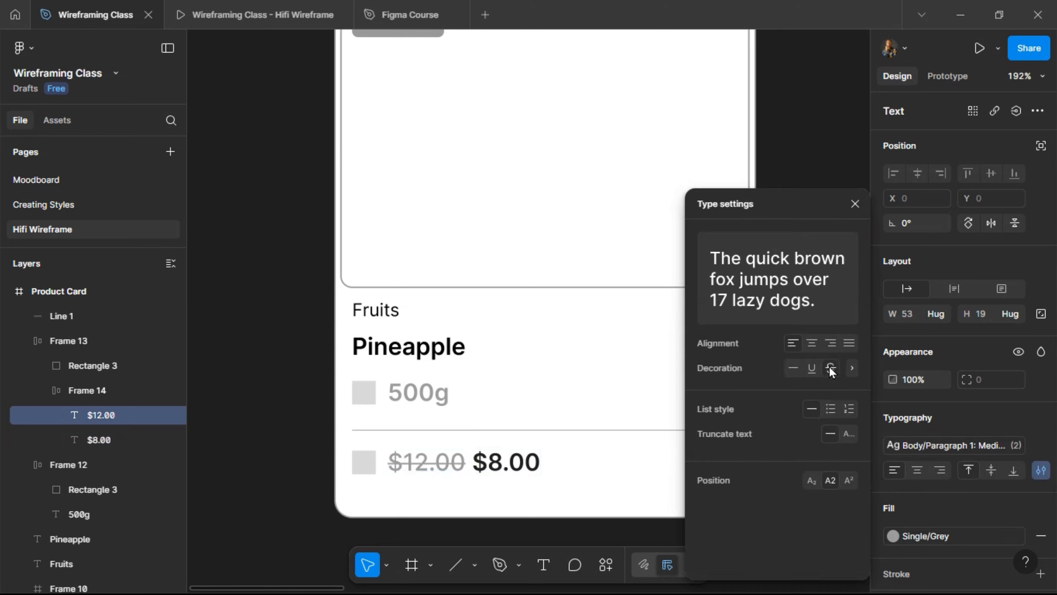
{"action": "left_click", "coordinate": [596, 452]}
{"action": "scroll", "coordinate": [596, 452], "scroll_direction": "right", "scroll_amount": 3}
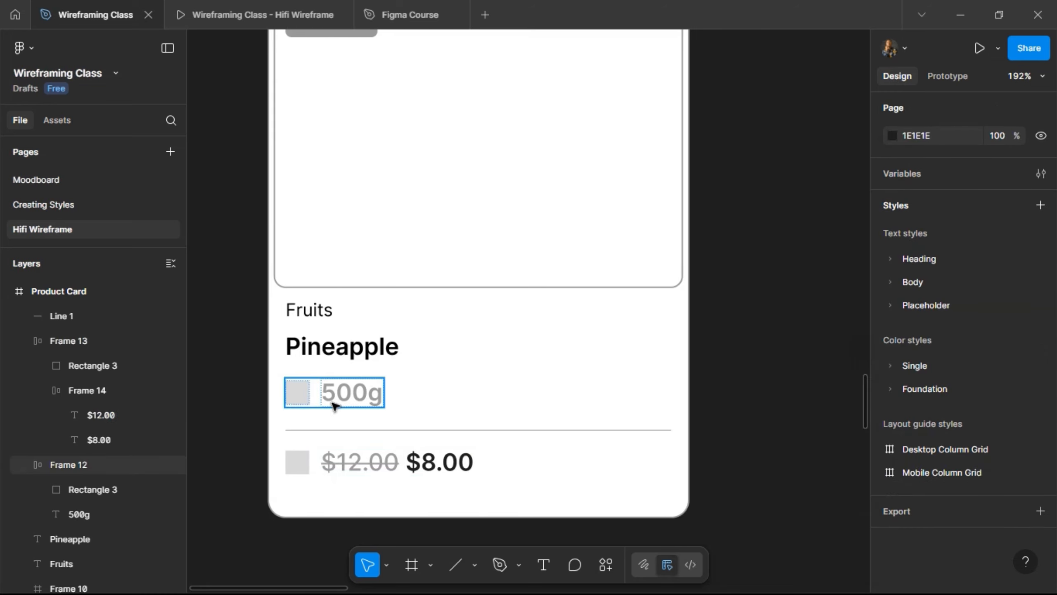
- Copy the 500g row to the card's bottom right and retype it as Cart
{"action": "left_click_drag", "start_coordinate": [350, 393], "coordinate": [639, 467]}
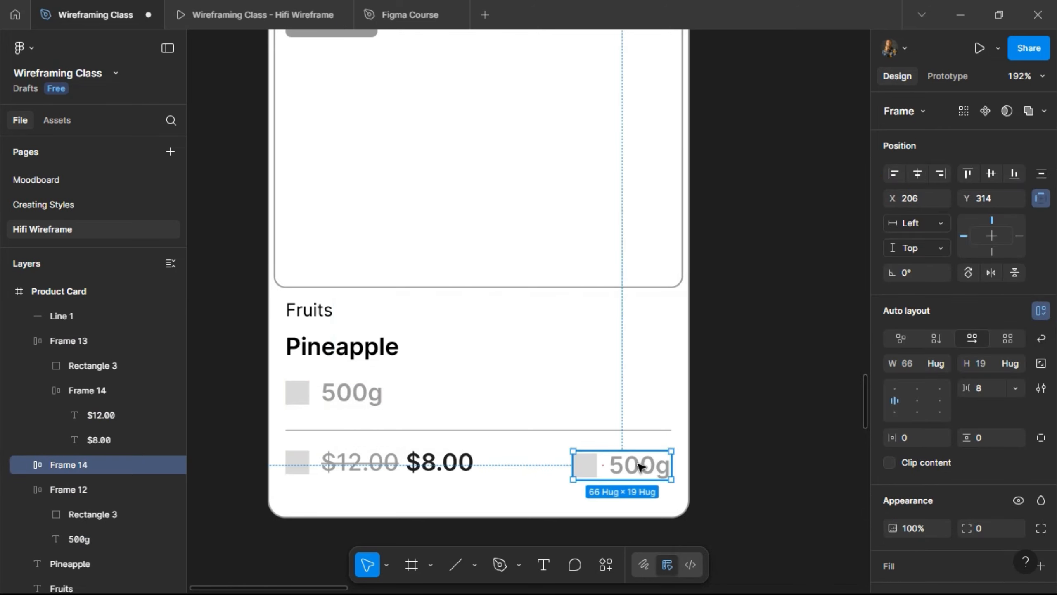
{"action": "double_click", "coordinate": [640, 466]}
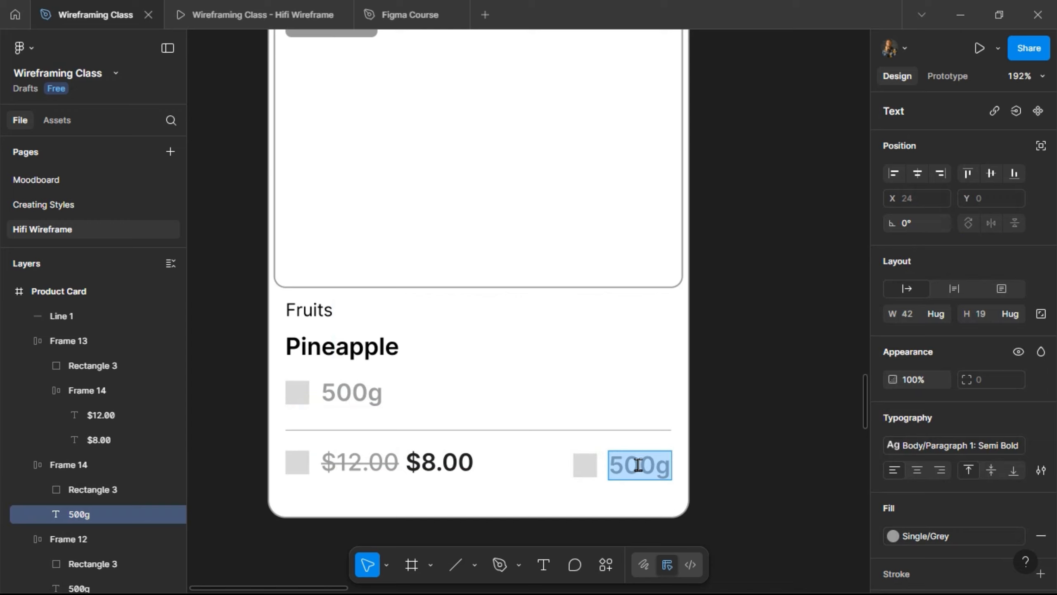
{"action": "type", "text": "Cart"}
{"action": "key", "text": "Escape"}
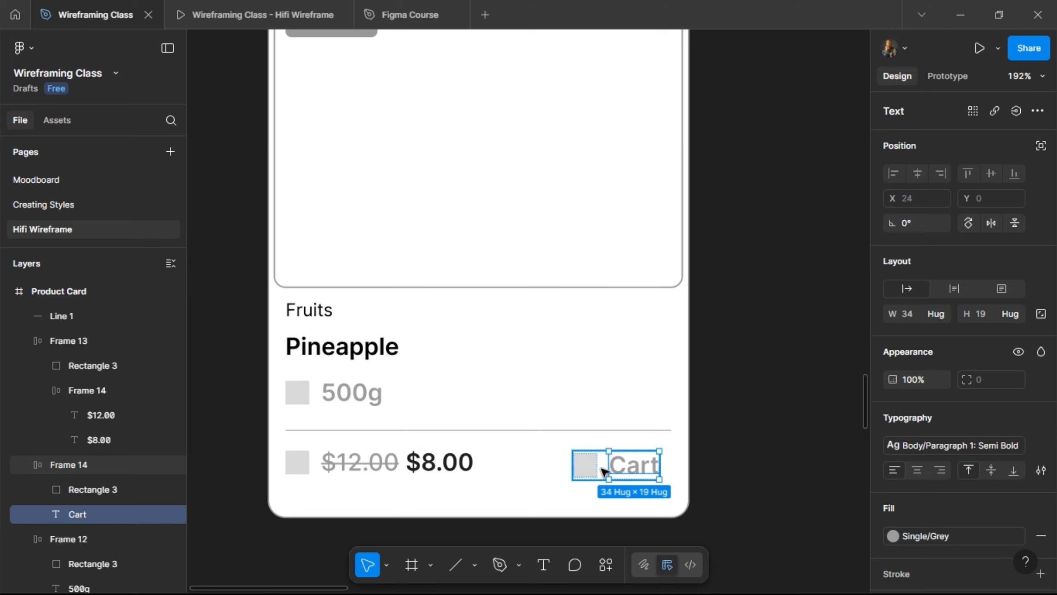
- Align Cart with the prices at the right edge and wrap both in an auto-layout row
{"action": "left_click", "coordinate": [603, 470]}
{"action": "left_click", "coordinate": [445, 475], "text": "shift"}
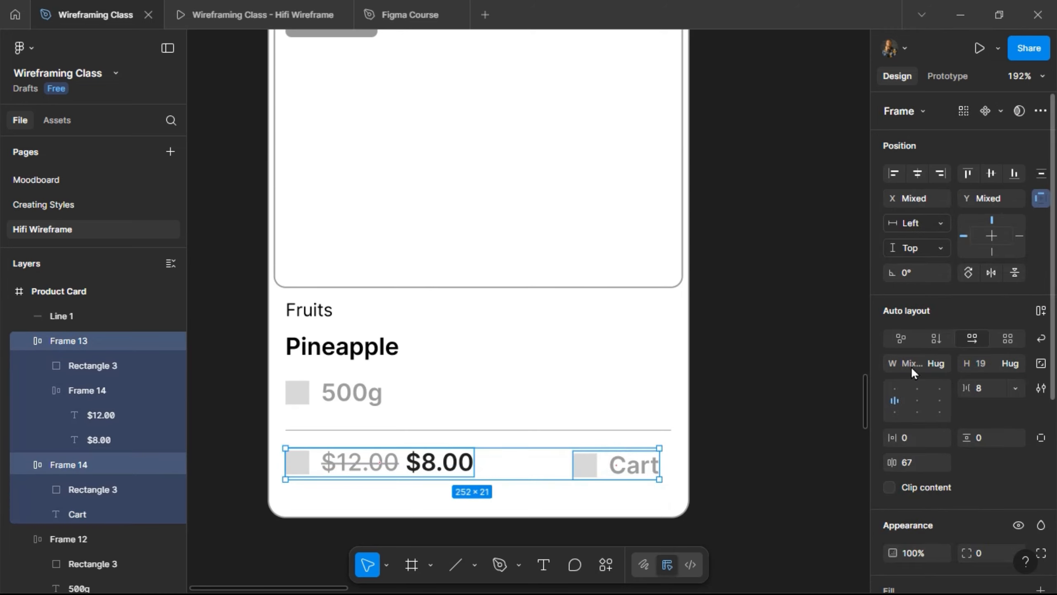
{"action": "left_click", "coordinate": [990, 170]}
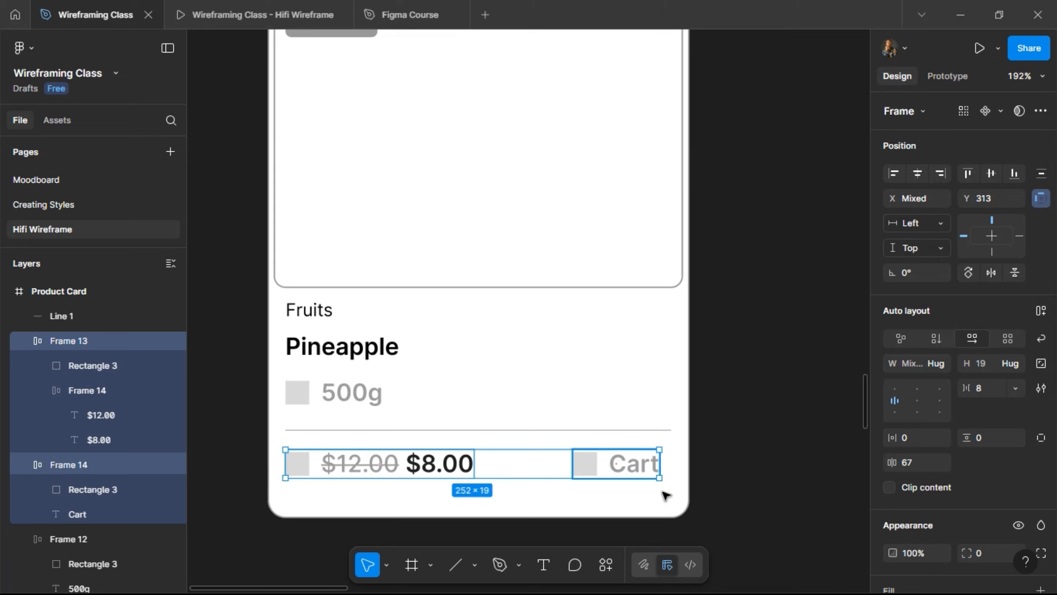
{"action": "left_click", "coordinate": [651, 473]}
{"action": "key", "text": "alt"}
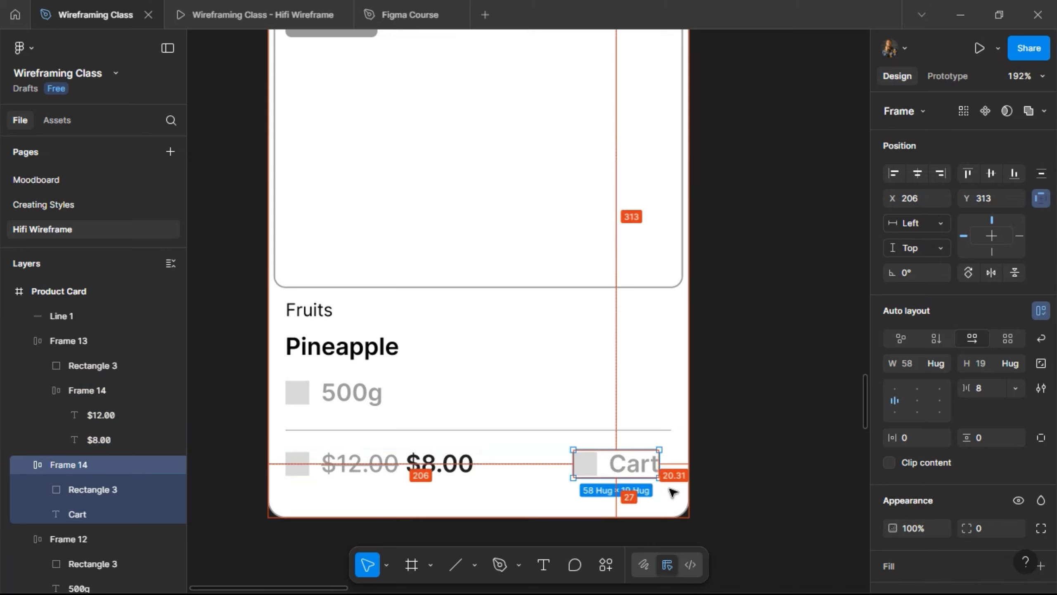
{"action": "key", "text": "Right"}
{"action": "key", "text": "Right"}
{"action": "key", "text": "Right"}
{"action": "key", "text": "Right"}
{"action": "key", "text": "Right"}
{"action": "key", "text": "Right"}
{"action": "key", "text": "Right"}
{"action": "key", "text": "Right"}
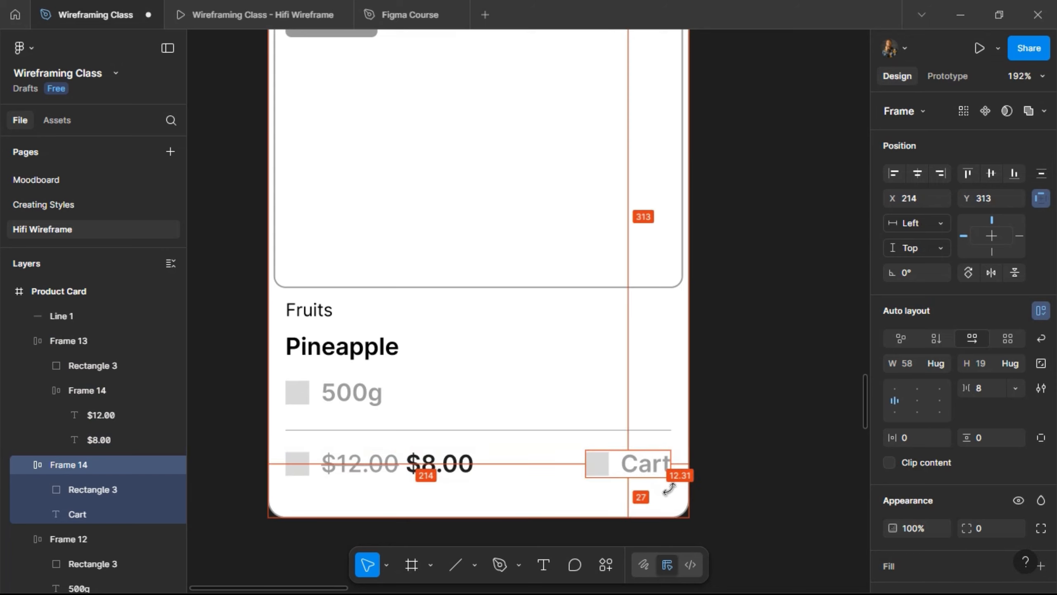
{"action": "left_click", "coordinate": [395, 467], "text": "shift"}
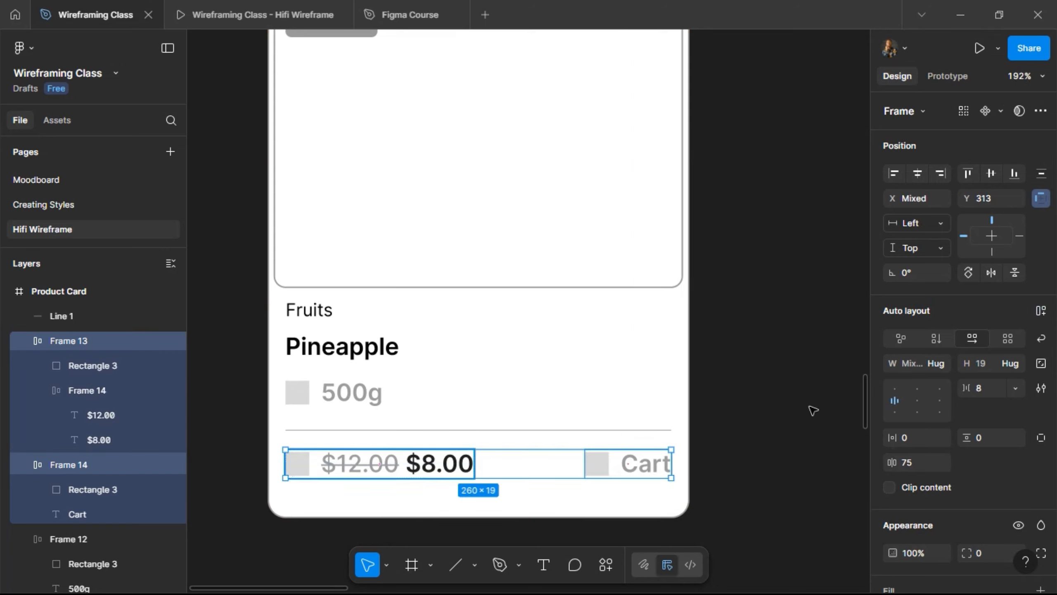
{"action": "left_click", "coordinate": [1041, 310]}
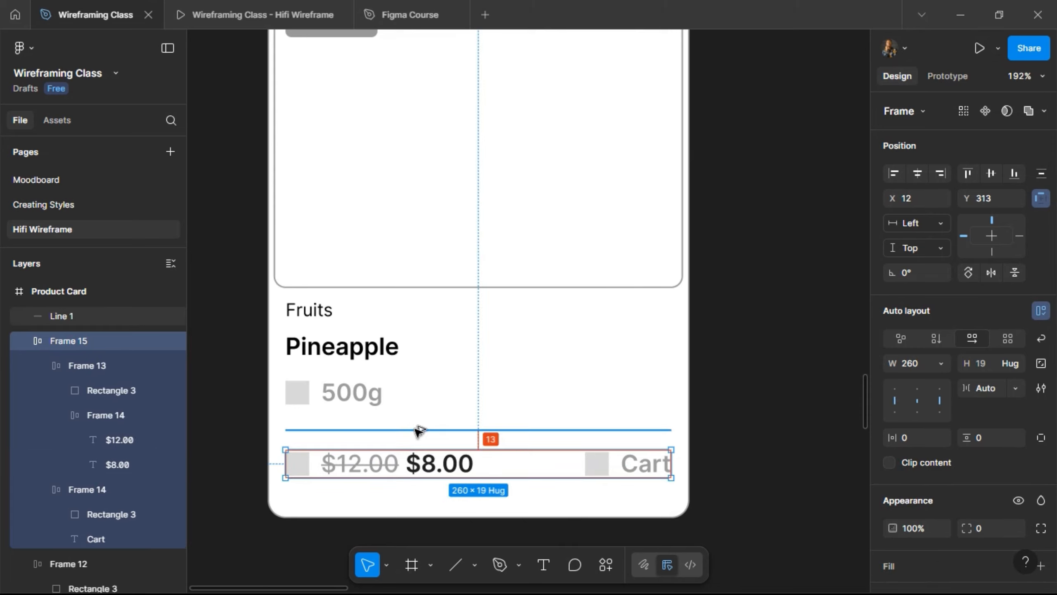
{"action": "key", "text": "Up"}
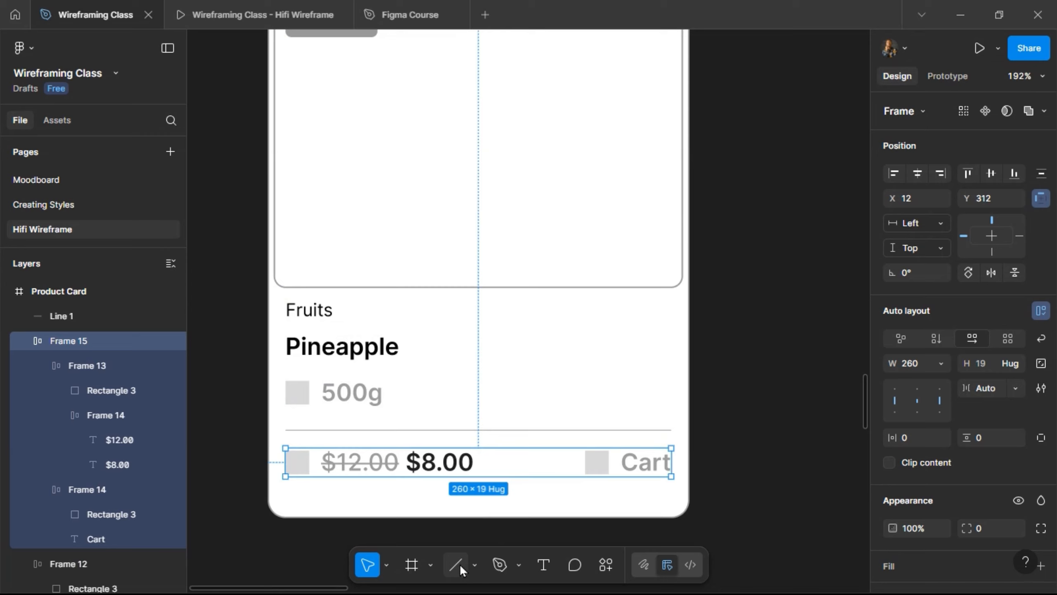
- Draw a 16×16 star with corner radius 1 and move it into the card level with Fruits
{"action": "left_click", "coordinate": [475, 563]}
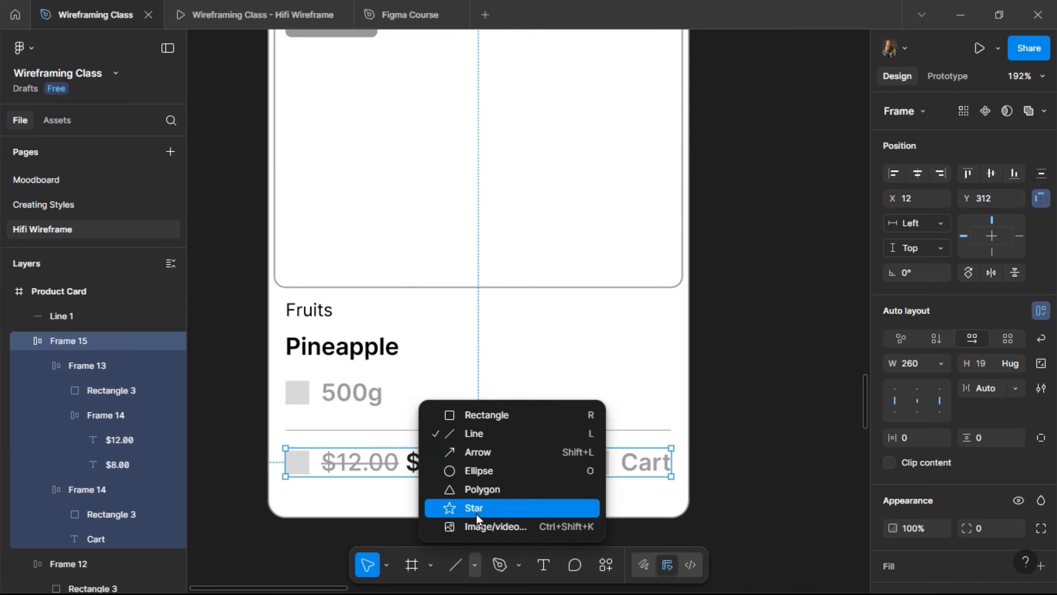
{"action": "left_click", "coordinate": [475, 508]}
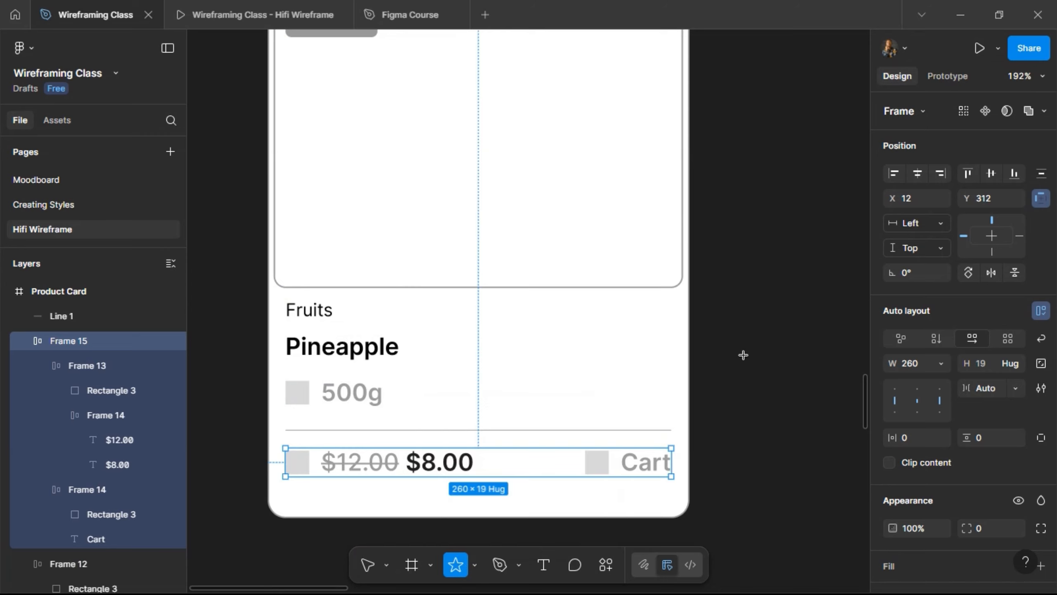
{"action": "left_click_drag", "start_coordinate": [720, 335], "coordinate": [743, 358]}
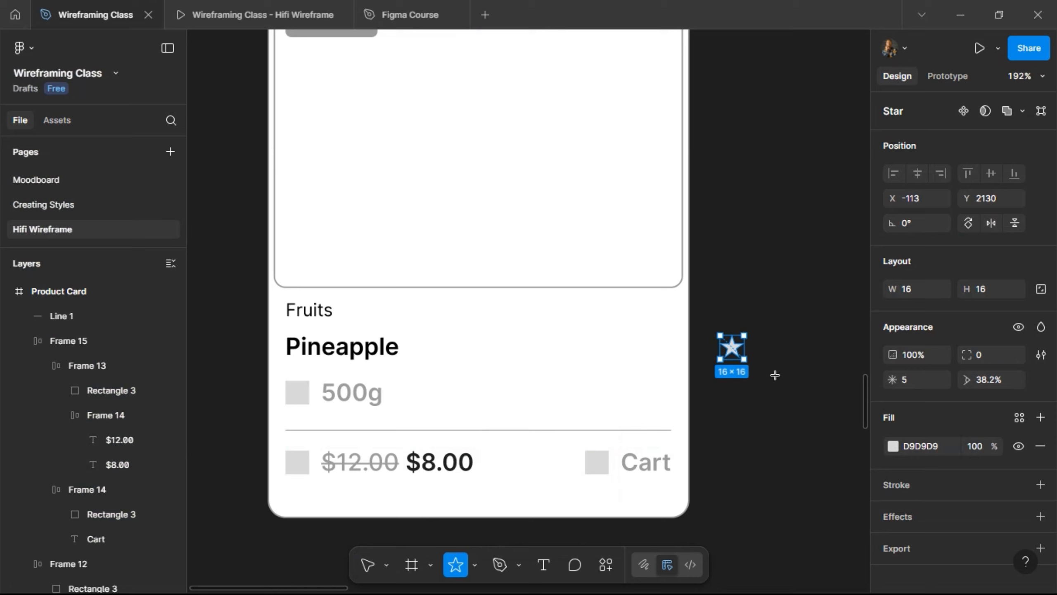
{"action": "left_click", "coordinate": [985, 355]}
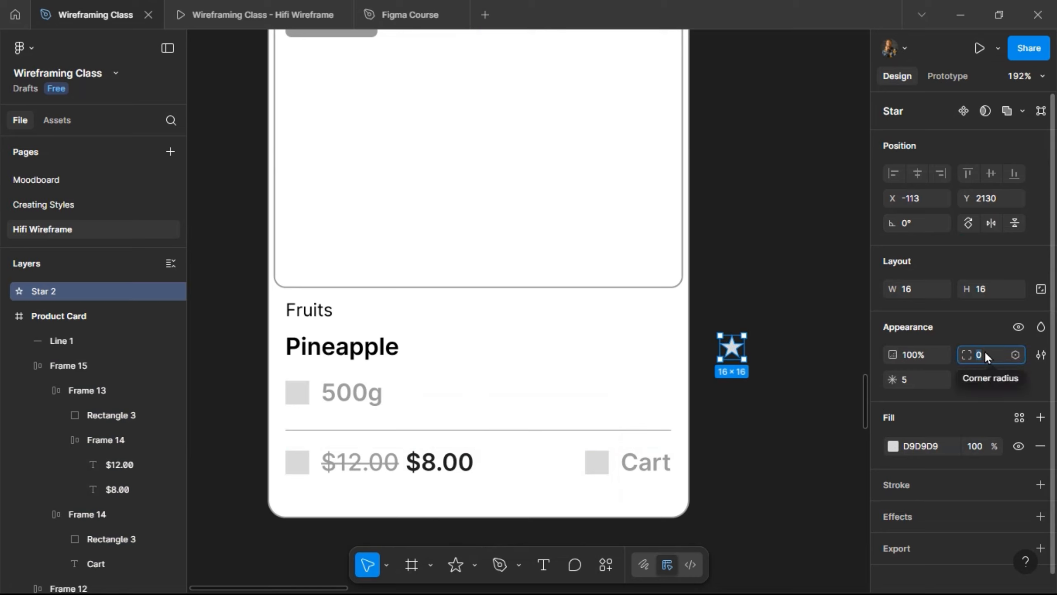
{"action": "type", "text": "2"}
{"action": "key", "text": "Return"}
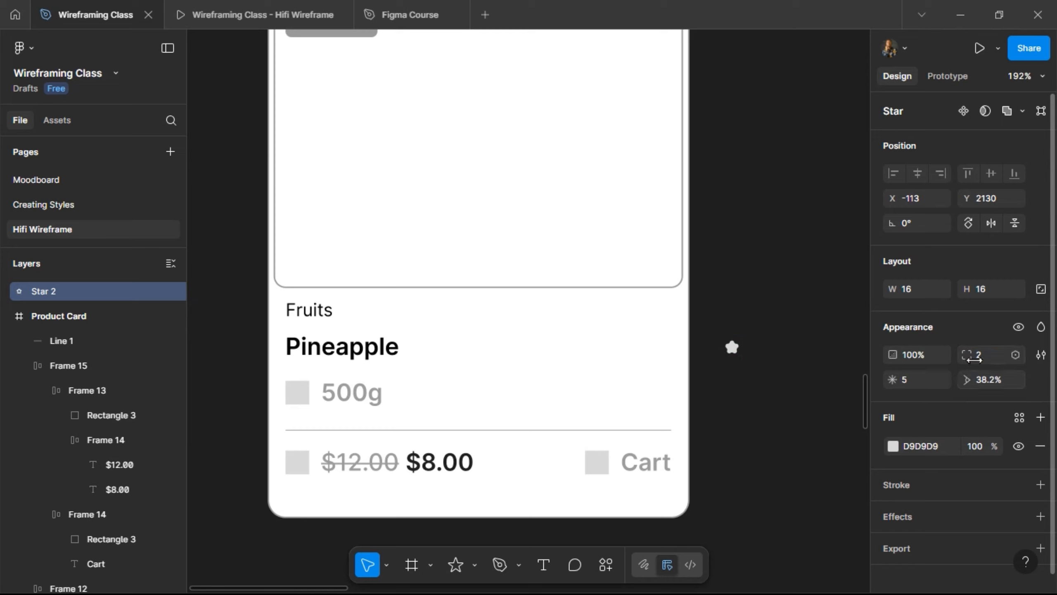
{"action": "left_click_drag", "start_coordinate": [974, 359], "coordinate": [971, 359]}
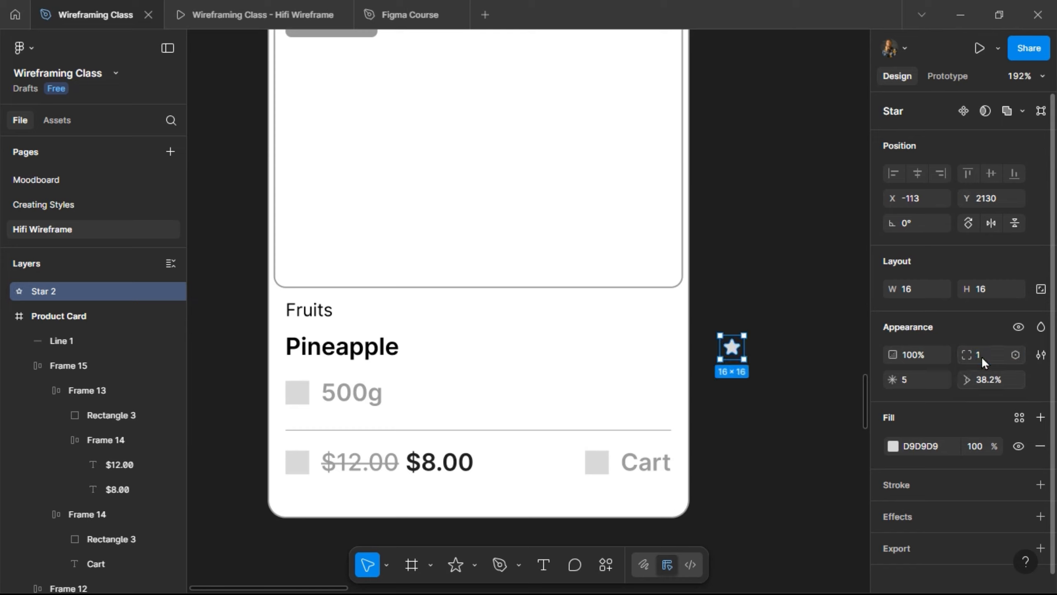
{"action": "left_click_drag", "start_coordinate": [733, 349], "coordinate": [609, 309]}
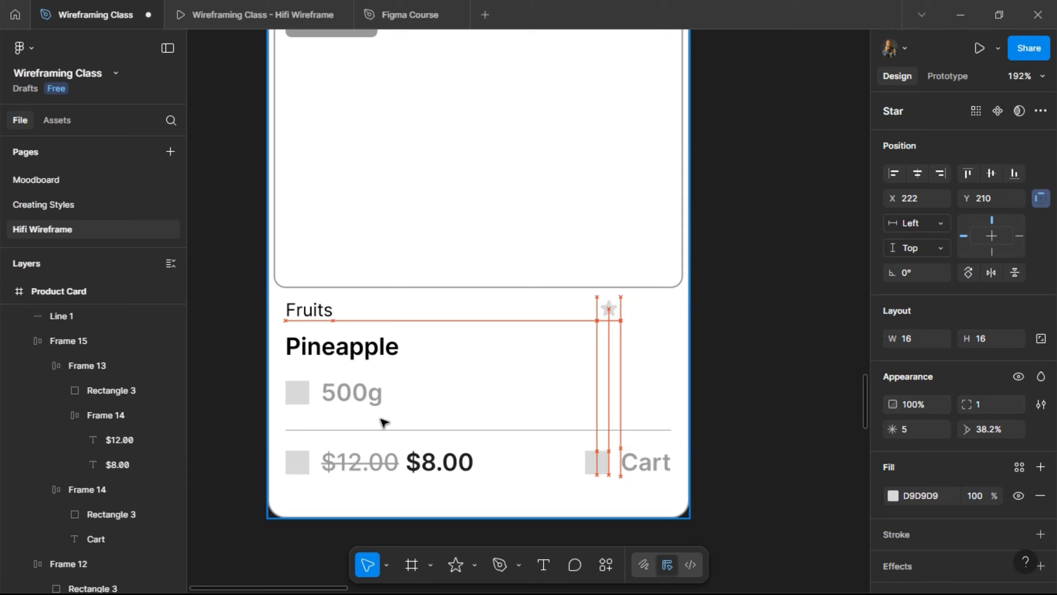
- Add a 4.2 rating text beside the star
{"action": "left_click", "coordinate": [543, 564]}
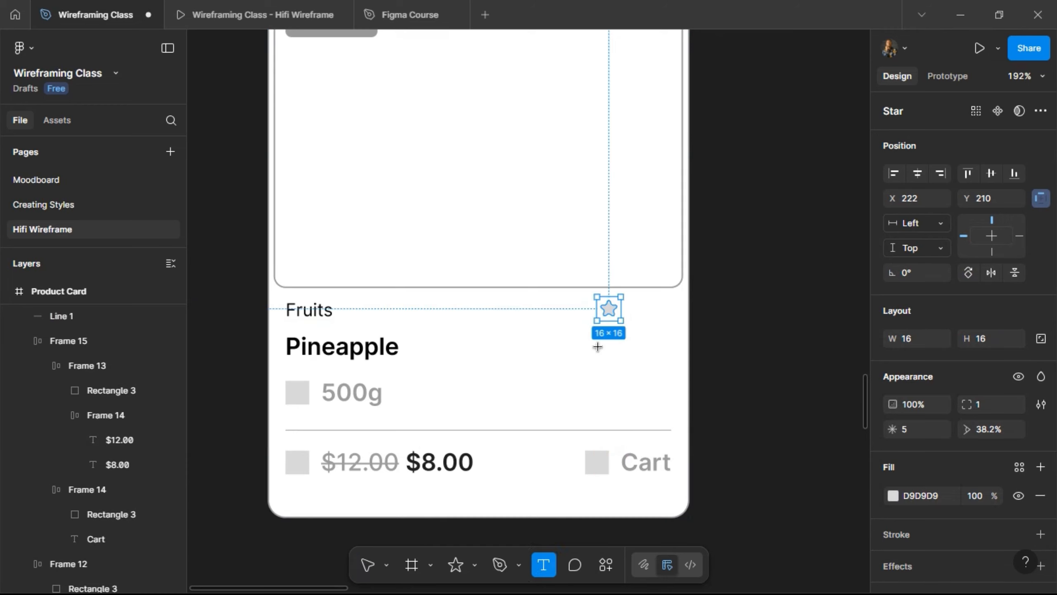
{"action": "left_click", "coordinate": [600, 351]}
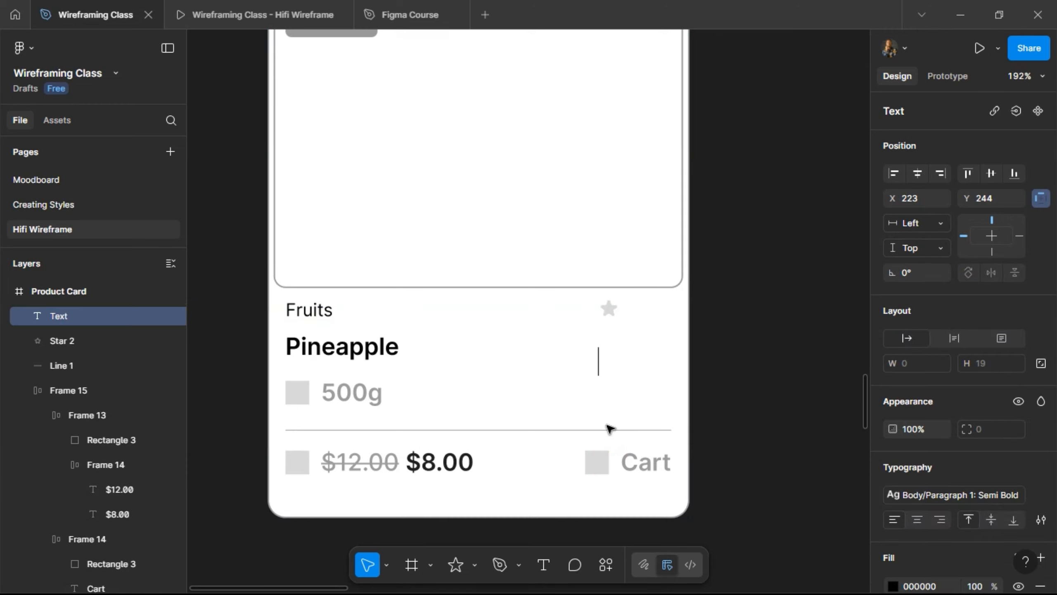
{"action": "type", "text": "4.2"}
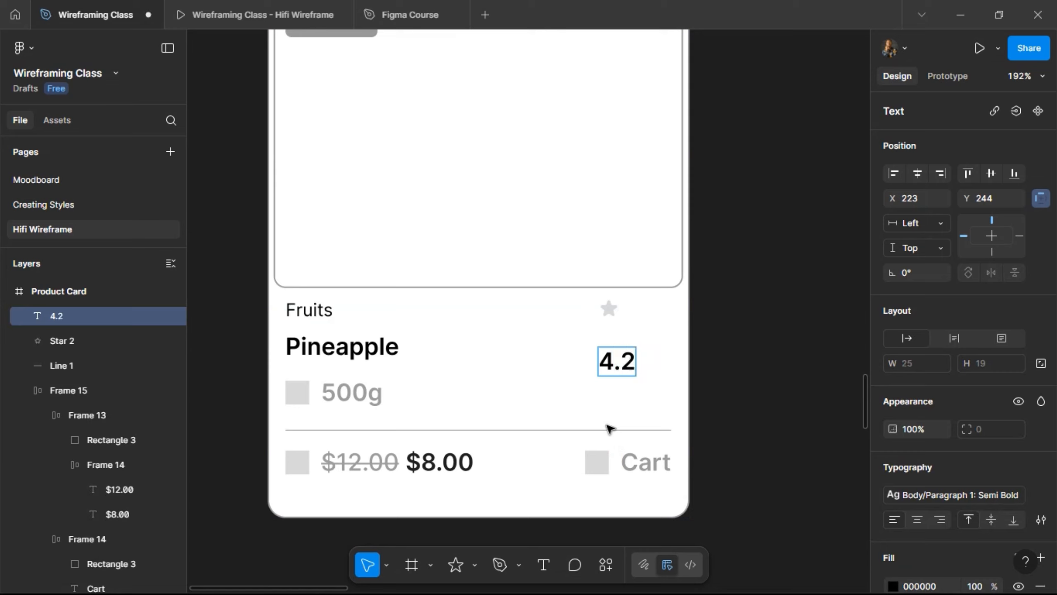
{"action": "key", "text": "Escape"}
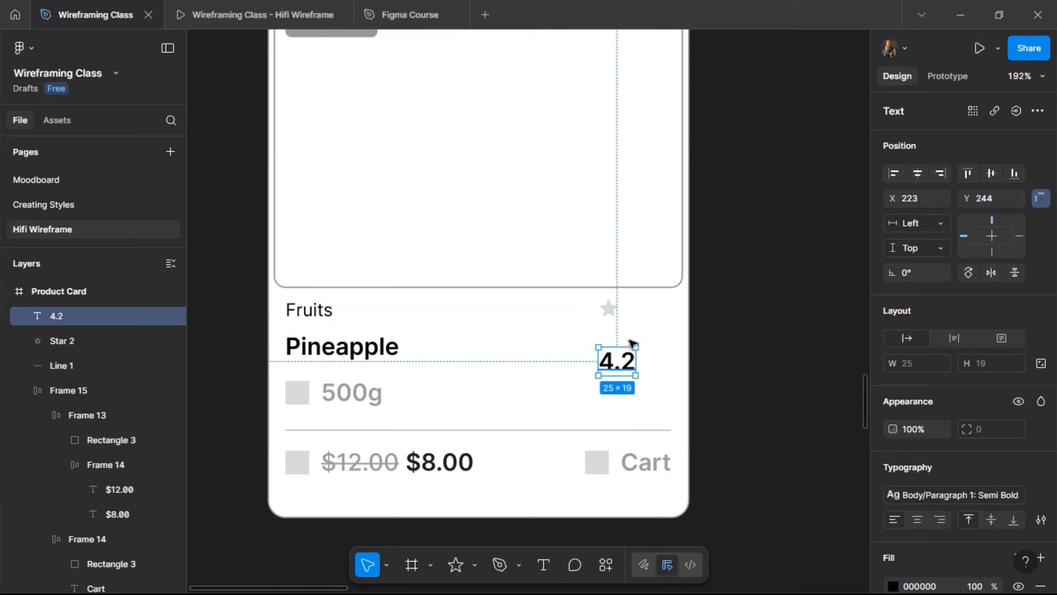
{"action": "left_click_drag", "start_coordinate": [633, 352], "coordinate": [655, 314]}
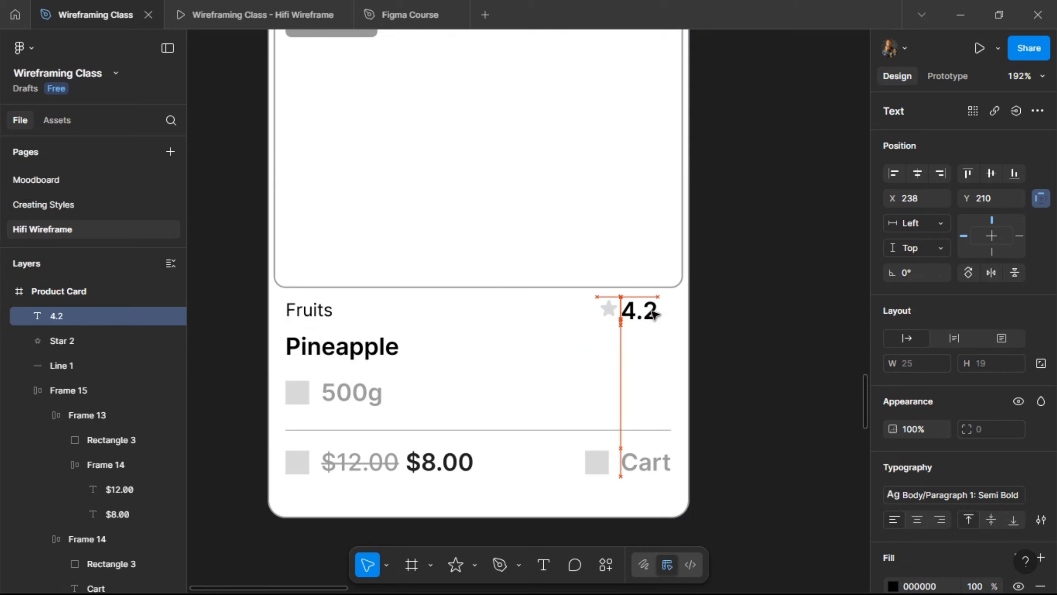
- Wrap the star and 4.2 in auto layout with 4 spacing and nudge it right
{"action": "left_click", "coordinate": [608, 308], "text": "shift"}
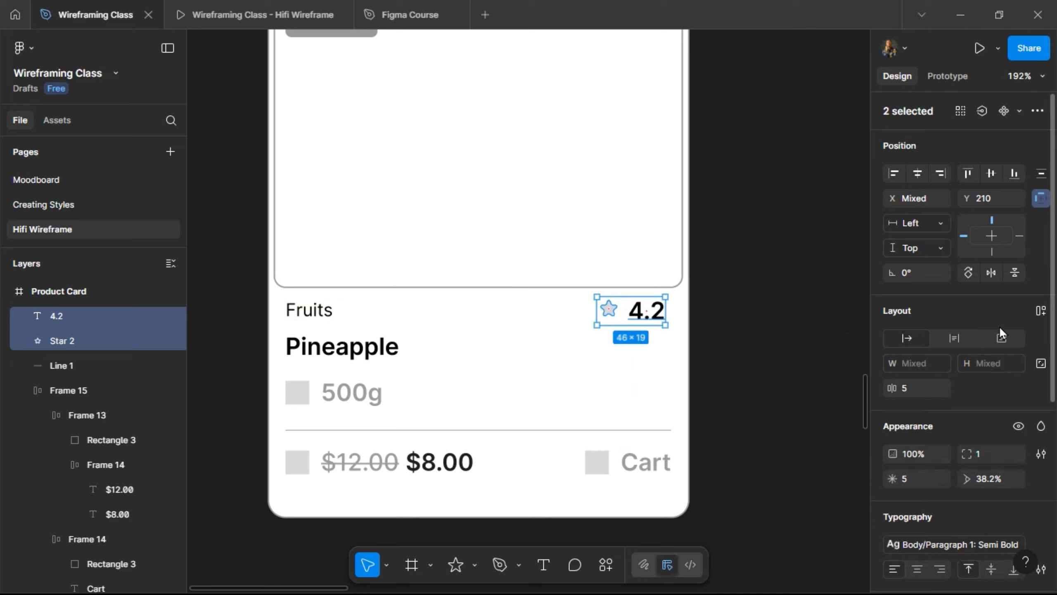
{"action": "left_click", "coordinate": [1041, 312]}
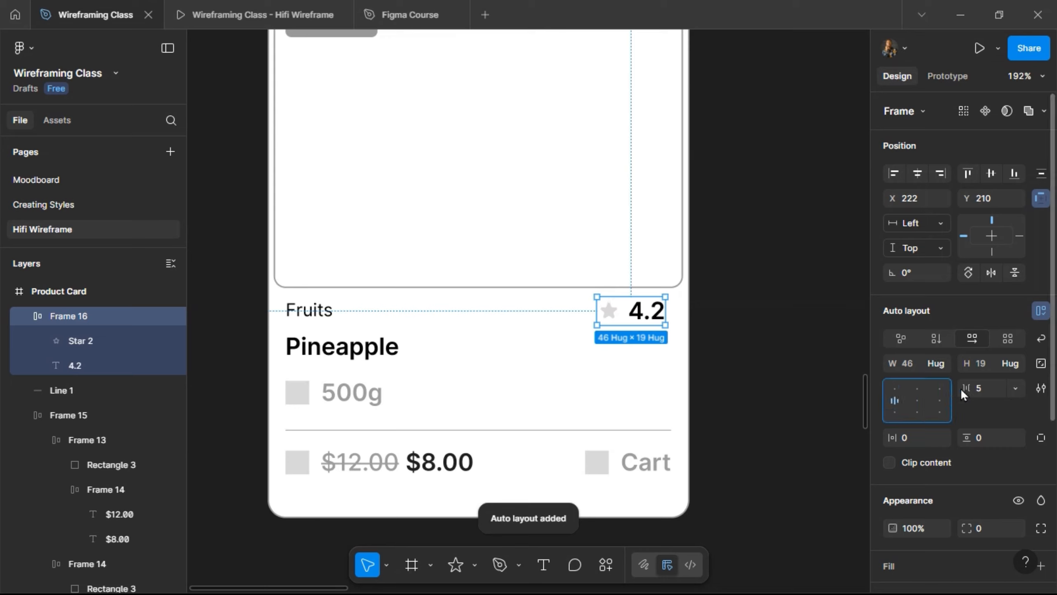
{"action": "left_click", "coordinate": [980, 387]}
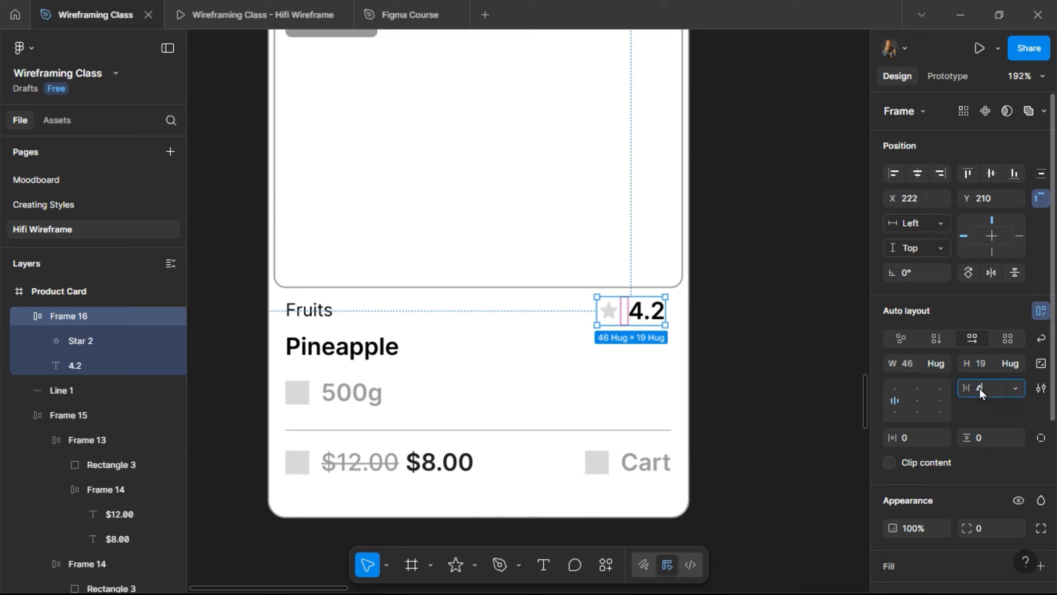
{"action": "type", "text": "4"}
{"action": "key", "text": "Return"}
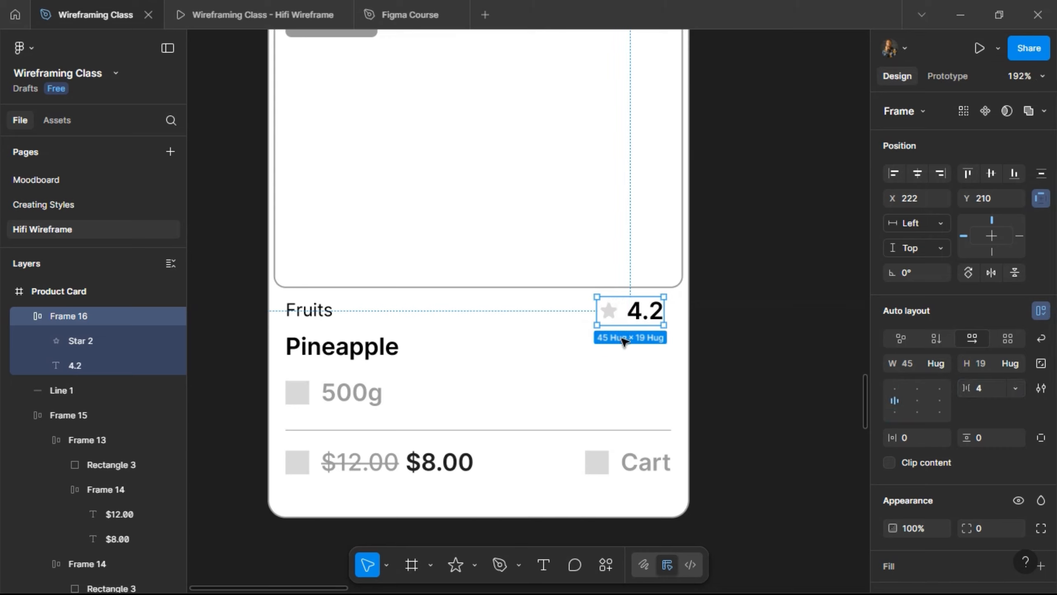
{"action": "key", "text": "alt"}
{"action": "key", "text": "Right"}
{"action": "key", "text": "Right"}
{"action": "key", "text": "Right"}
{"action": "key", "text": "Right"}
{"action": "key", "text": "Right"}
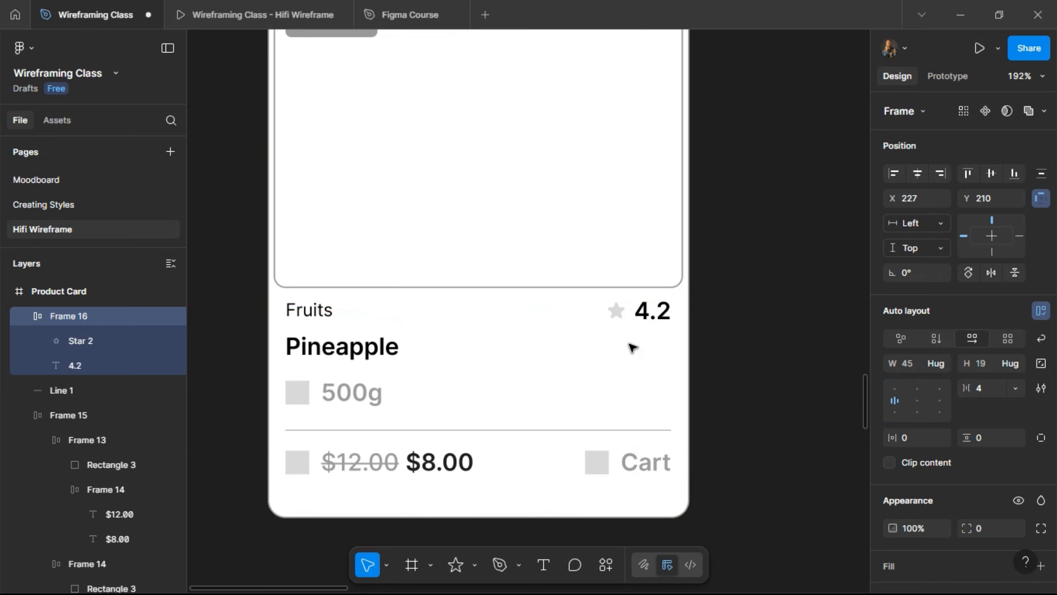
- Apply the Body/Paragraph 2: Semi Bold style to the 4.2 text
{"action": "double_click", "coordinate": [662, 313]}
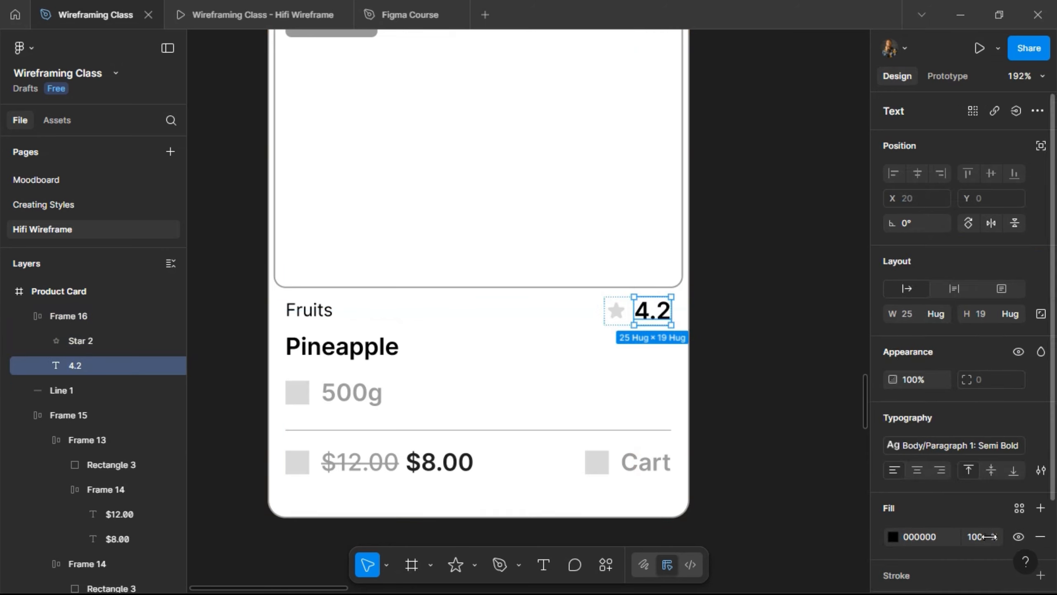
{"action": "left_click", "coordinate": [978, 443]}
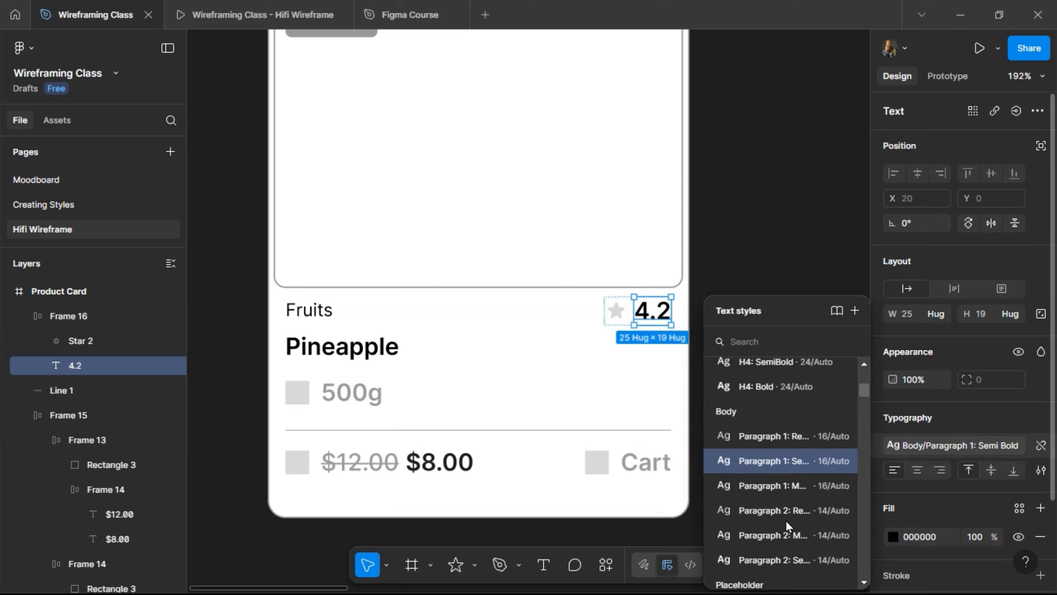
{"action": "left_click", "coordinate": [774, 554]}
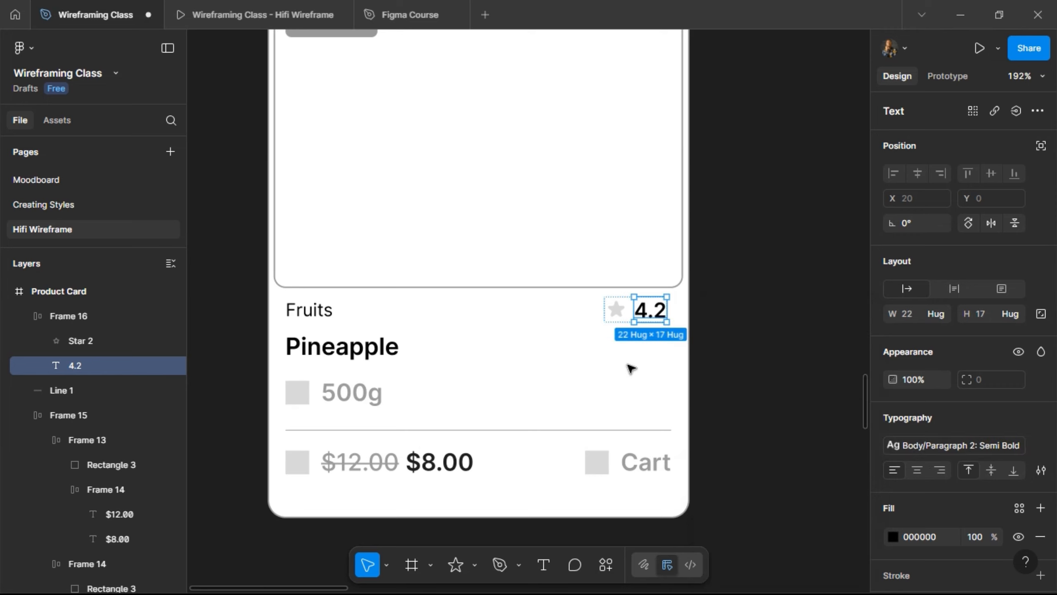
{"action": "key", "text": "Escape"}
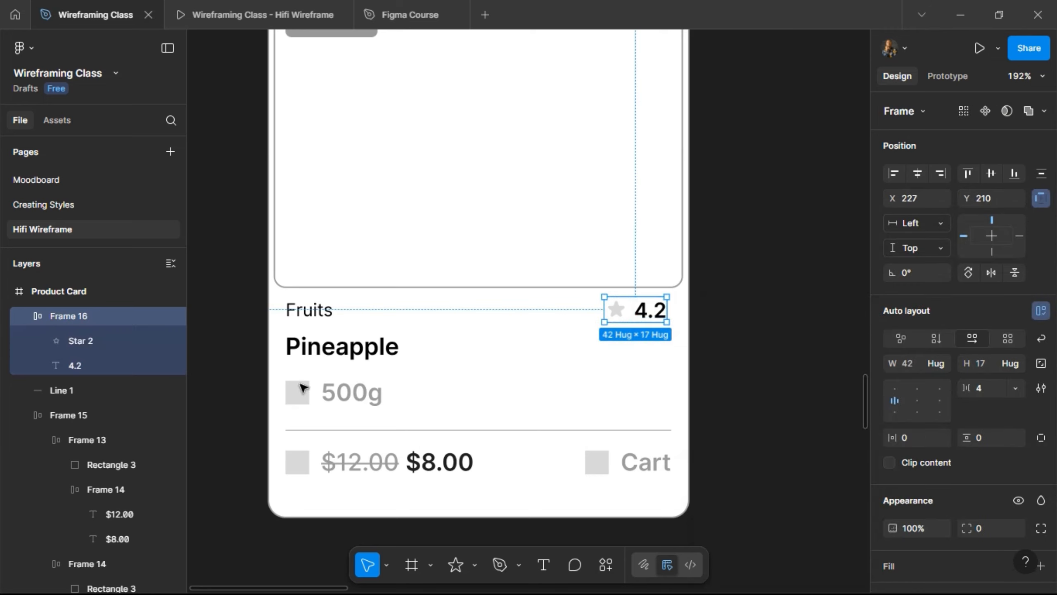
- Rename the rating group to Ratings and the line to Divider
{"action": "double_click", "coordinate": [88, 318]}
{"action": "type", "text": "Ratings"}
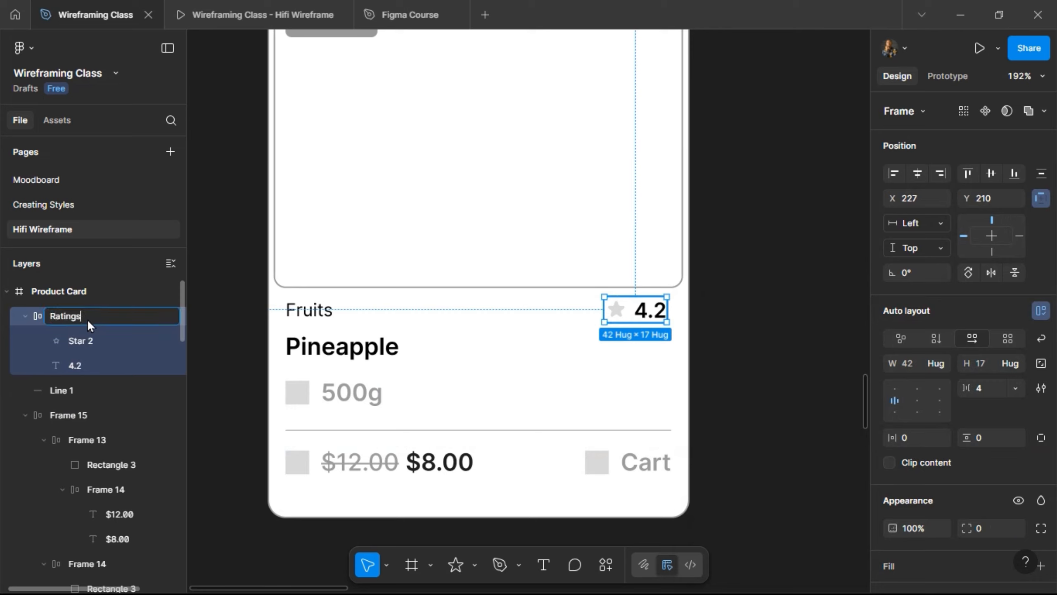
{"action": "key", "text": "Return"}
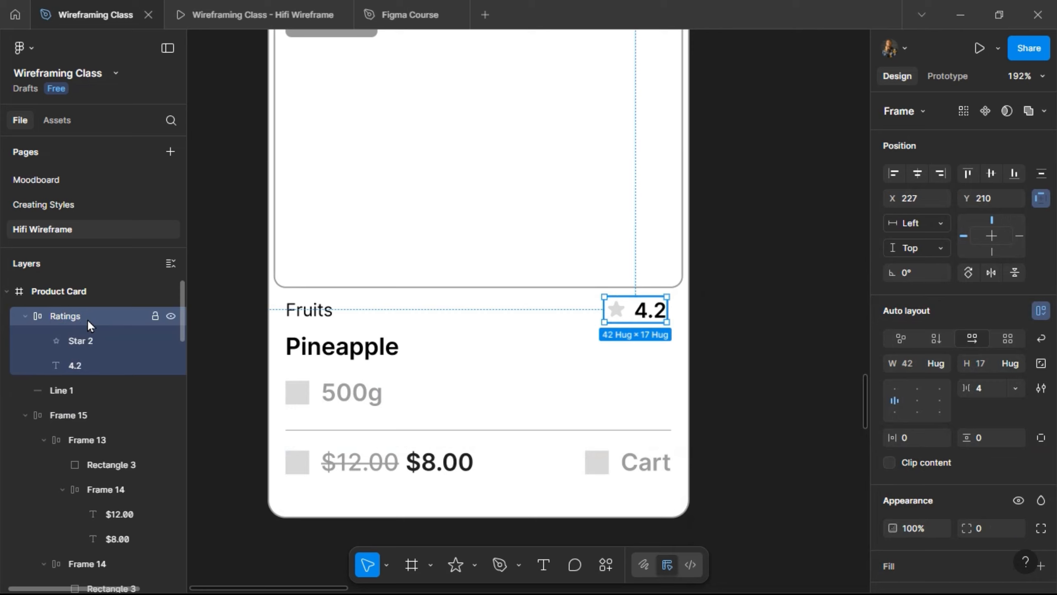
{"action": "double_click", "coordinate": [74, 391]}
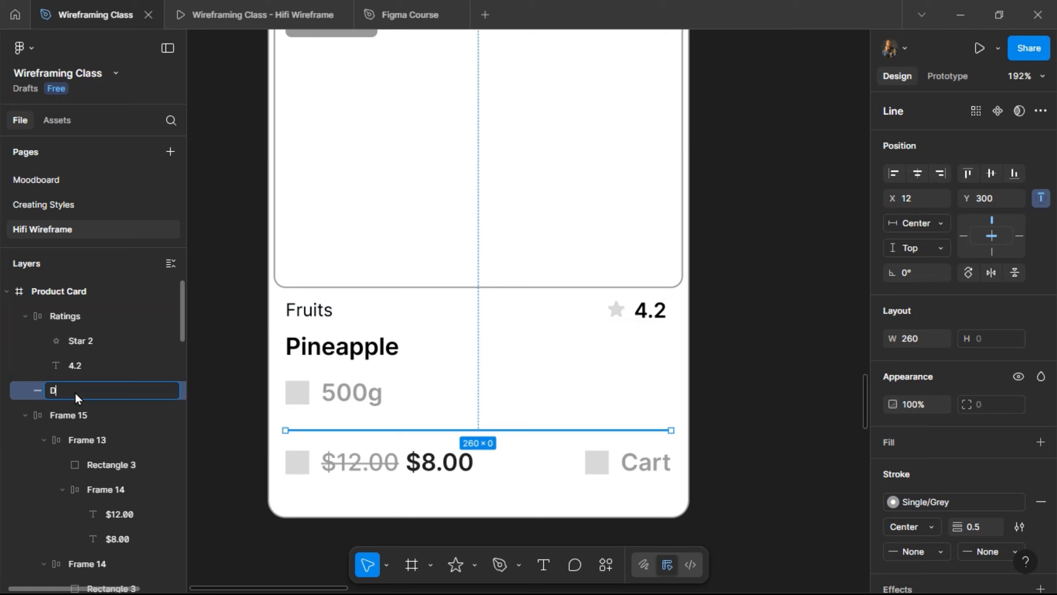
{"action": "key", "text": "Return"}
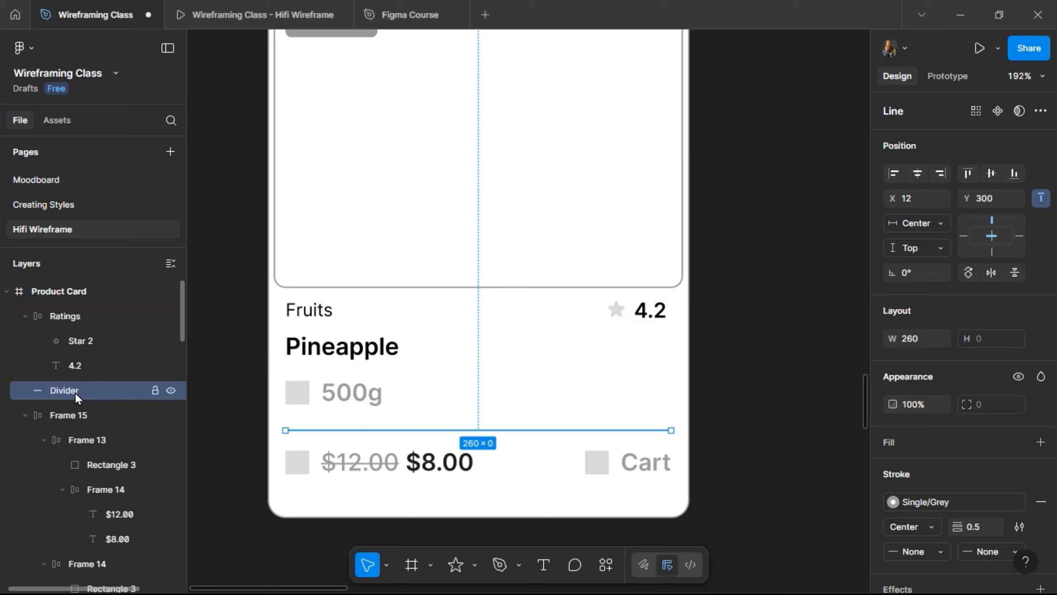
- Rename the price-and-cart row to Price + CTA and its price group to Price
{"action": "left_click", "coordinate": [385, 460]}
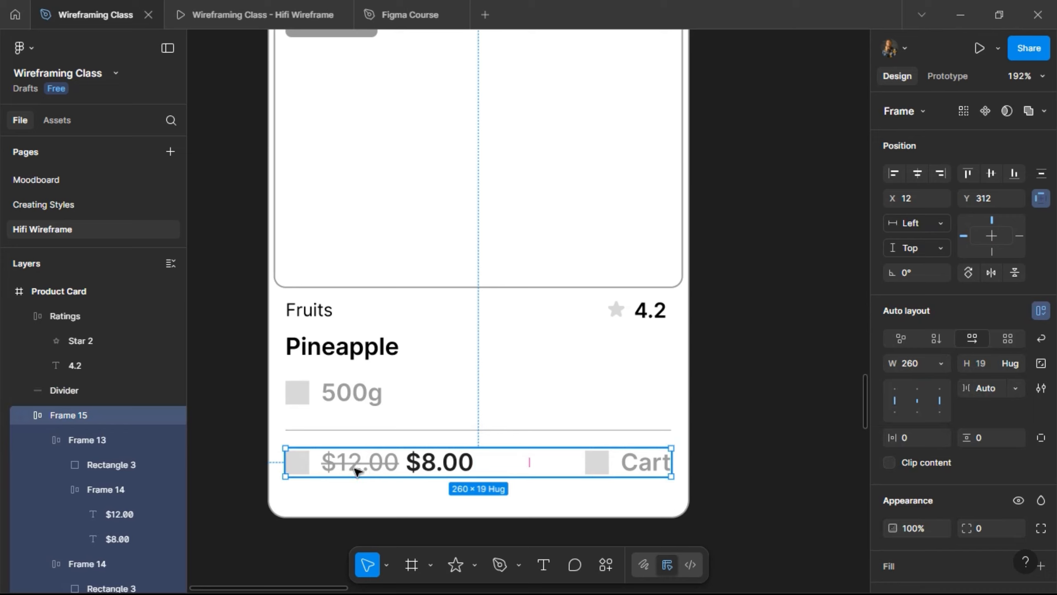
{"action": "double_click", "coordinate": [81, 413]}
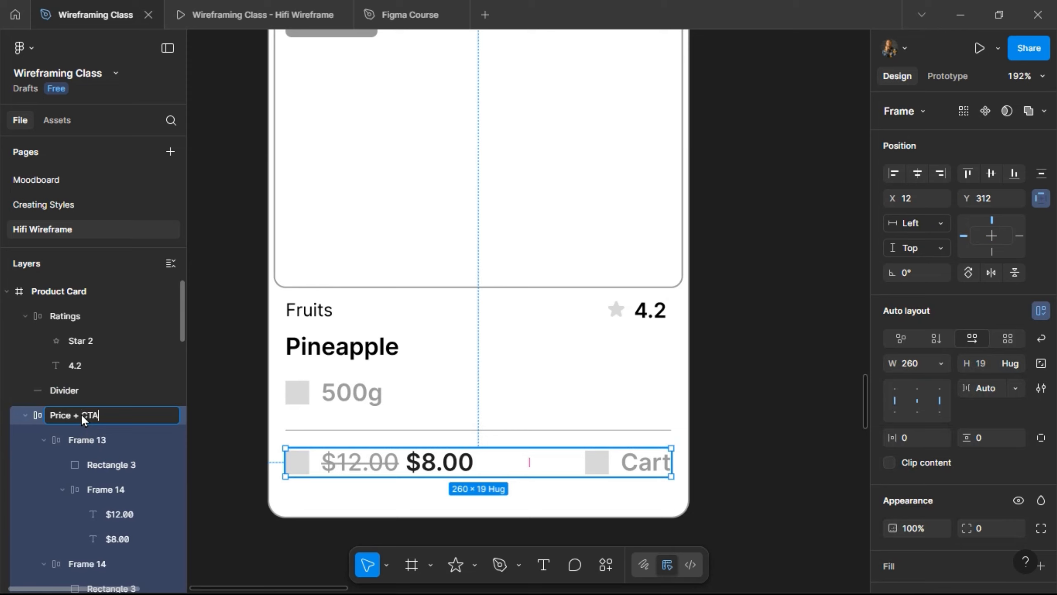
{"action": "type", "text": "Price + CTA"}
{"action": "key", "text": "Return"}
{"action": "left_click", "coordinate": [81, 438]}
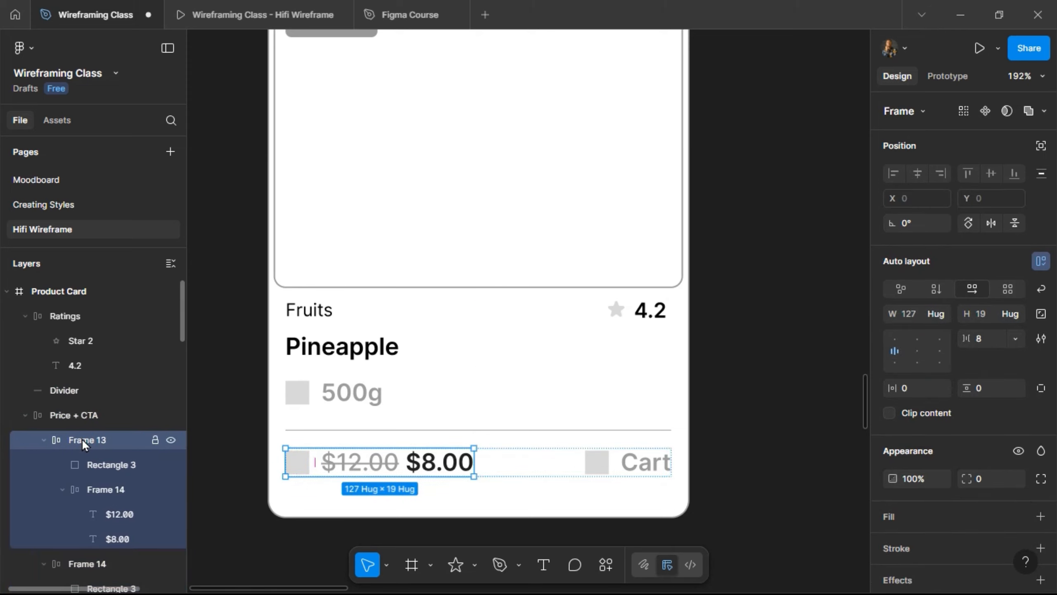
{"action": "double_click", "coordinate": [83, 438]}
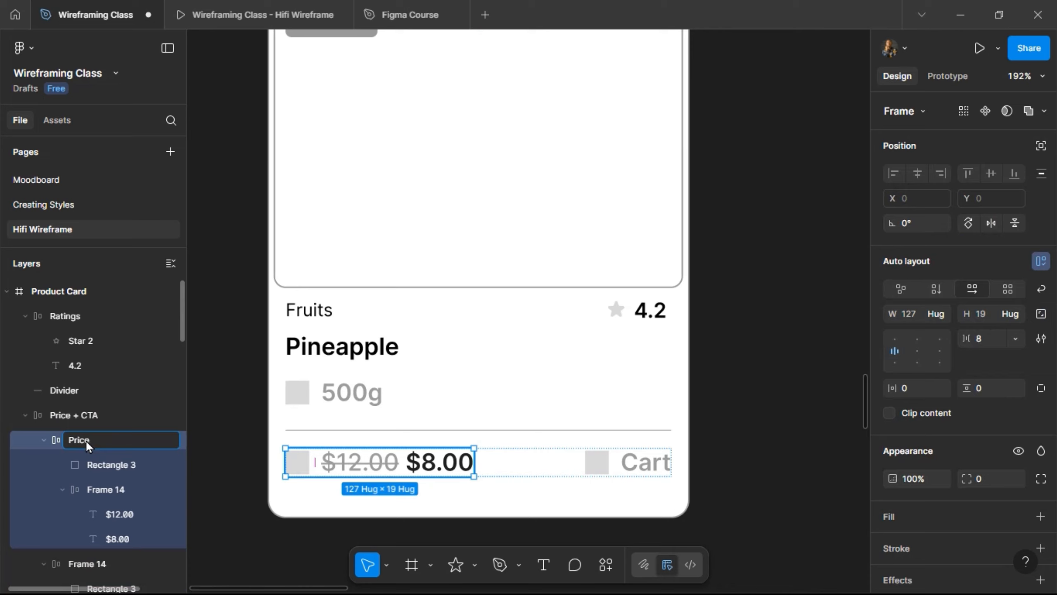
{"action": "key", "text": "Return"}
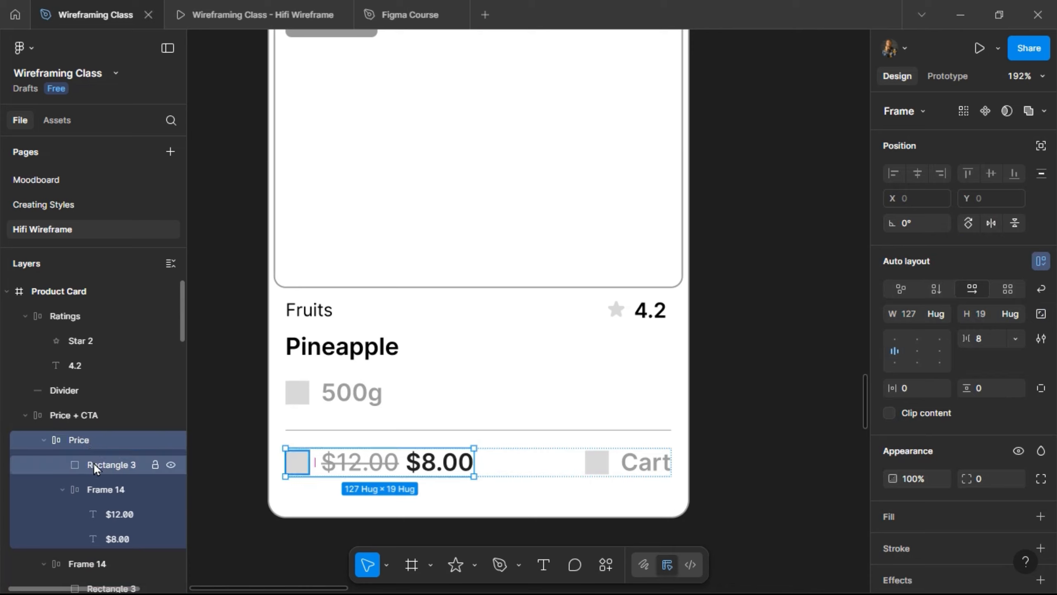
- Rename the square to Icon, the prices group to Amount, and the Cart group to Add to Cart
{"action": "double_click", "coordinate": [93, 463]}
{"action": "type", "text": "Ico"}
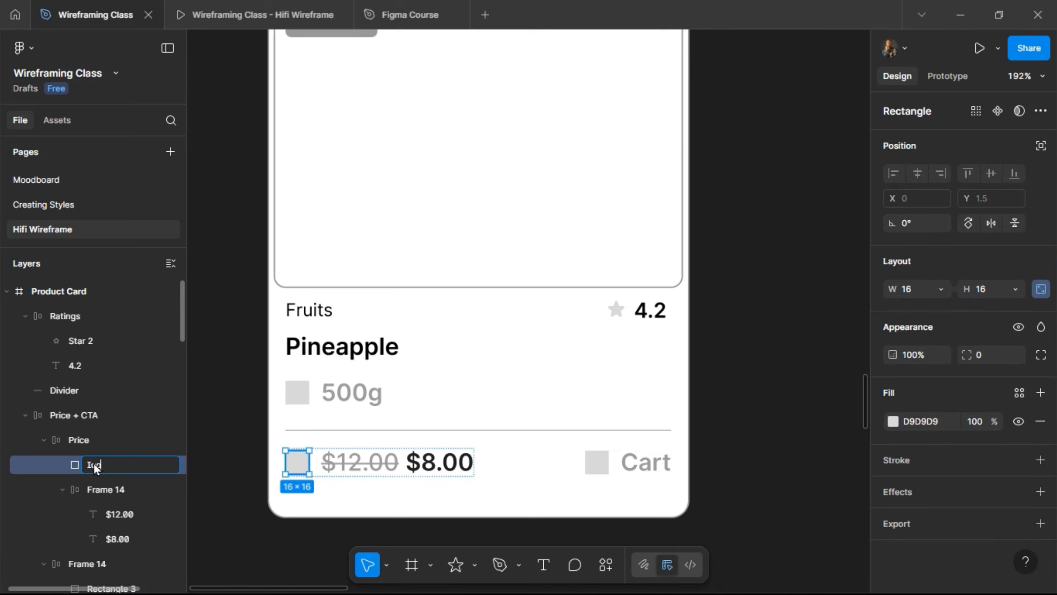
{"action": "type", "text": "n"}
{"action": "key", "text": "Return"}
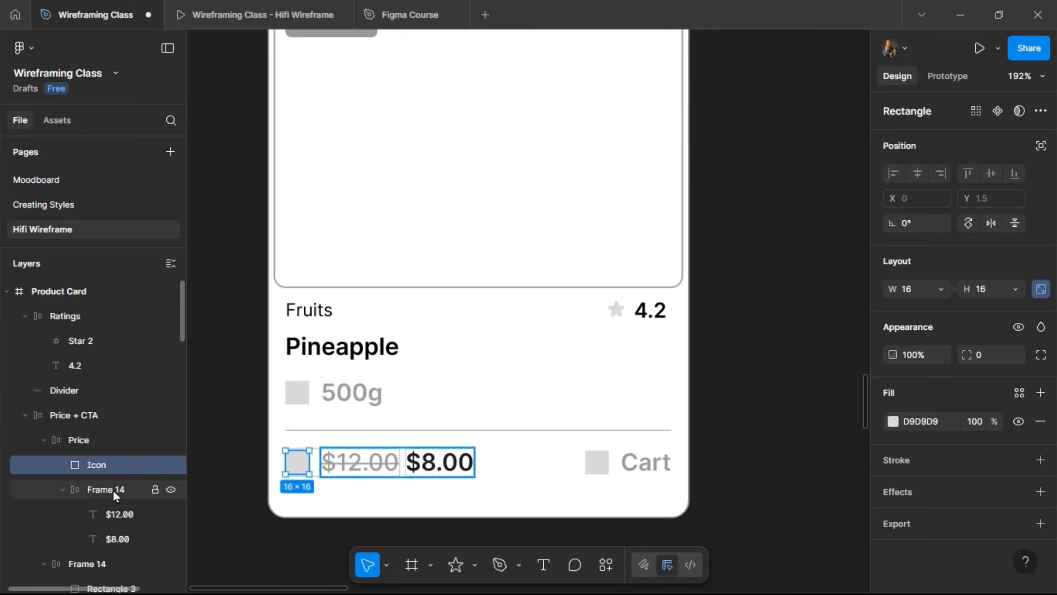
{"action": "left_click", "coordinate": [113, 489]}
{"action": "double_click", "coordinate": [113, 490]}
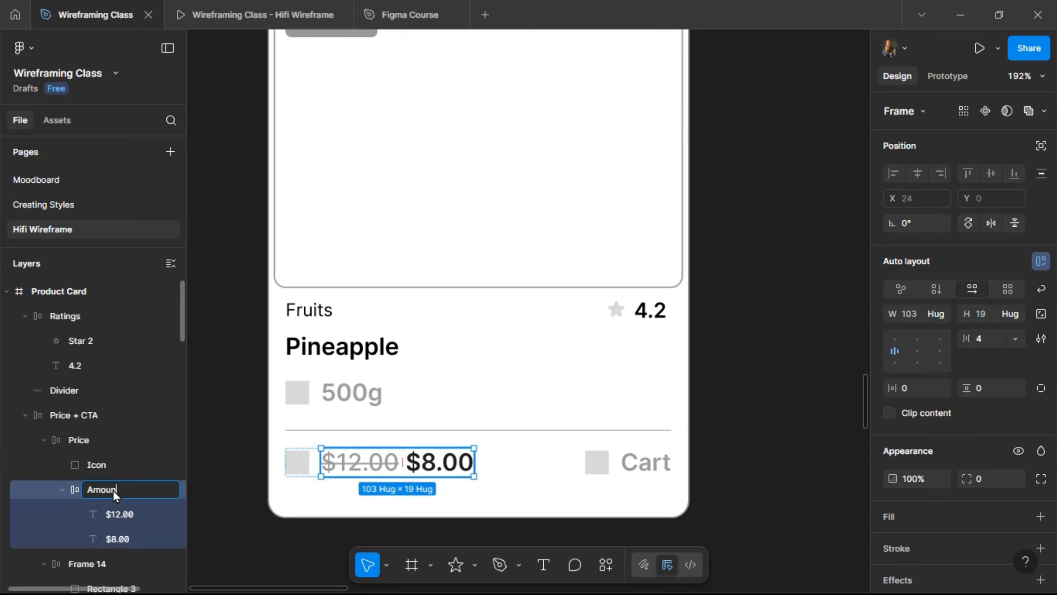
{"action": "key", "text": "Return"}
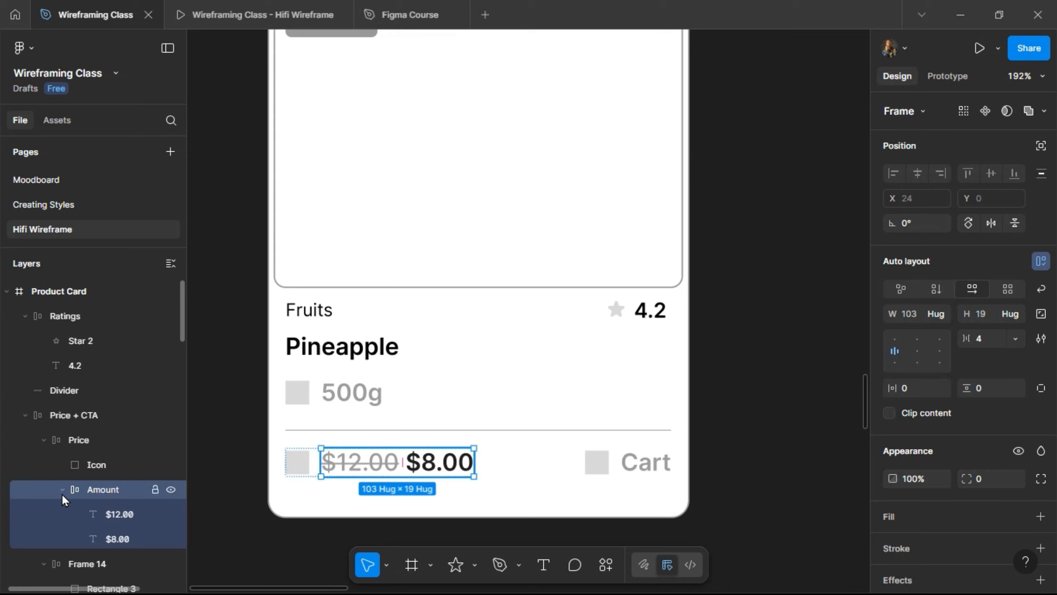
{"action": "left_click", "coordinate": [43, 440]}
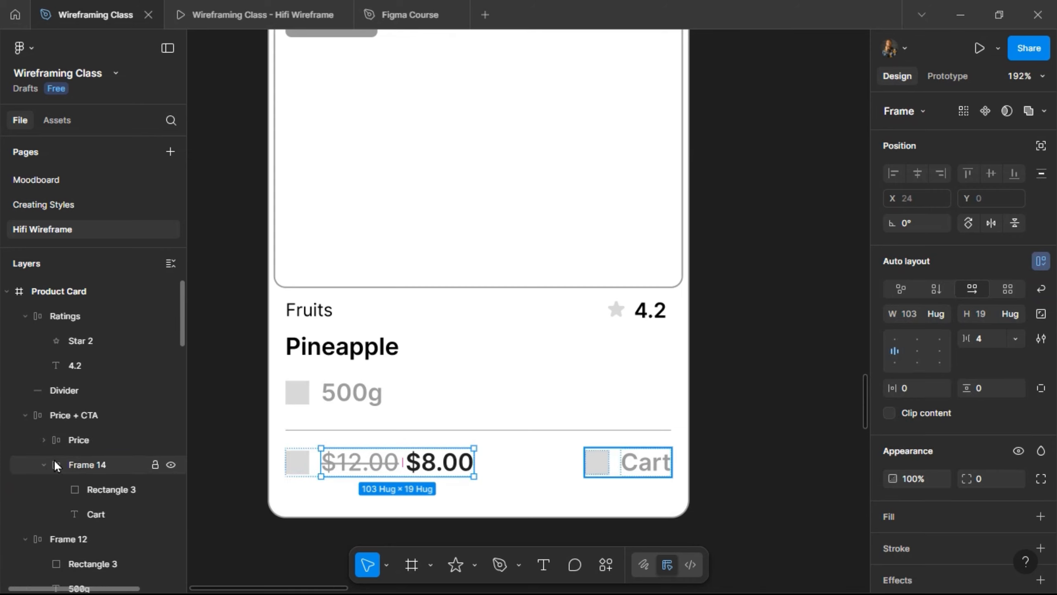
{"action": "double_click", "coordinate": [83, 464]}
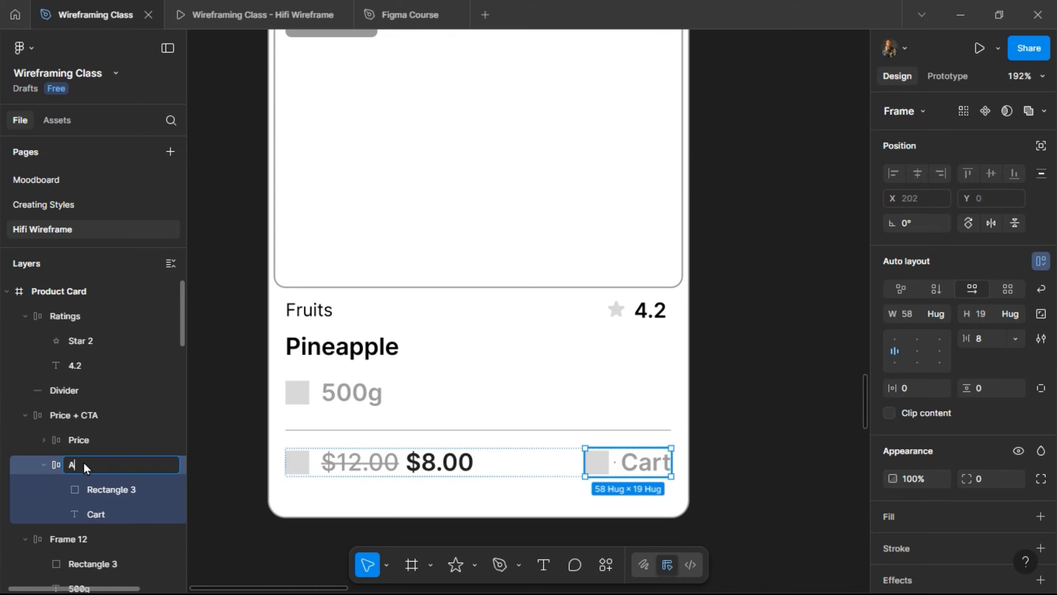
{"action": "type", "text": "Add to Cart"}
{"action": "key", "text": "Return"}
{"action": "left_click", "coordinate": [42, 468]}
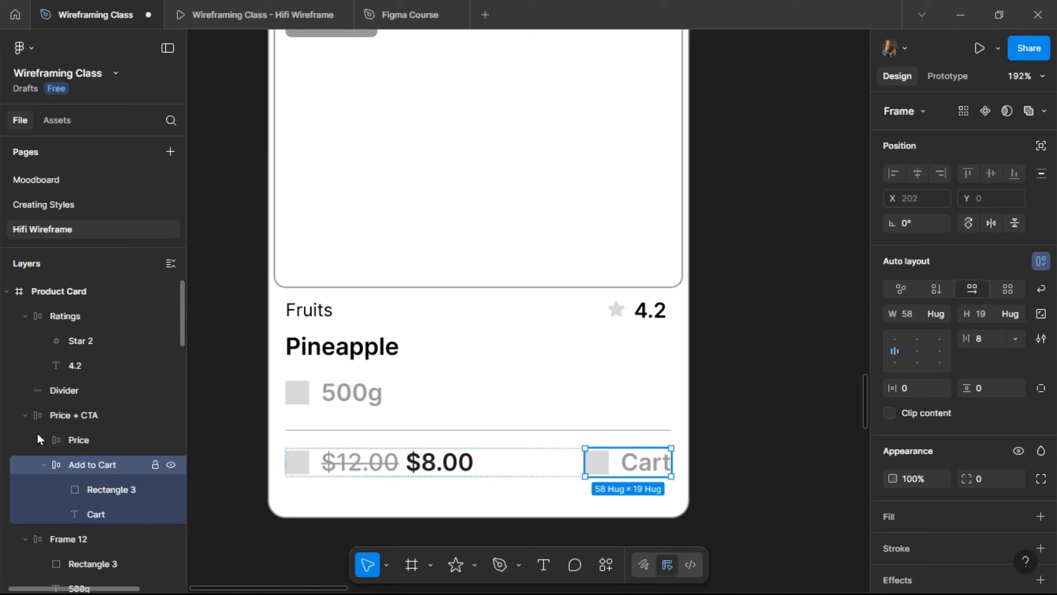
{"action": "left_click", "coordinate": [23, 414]}
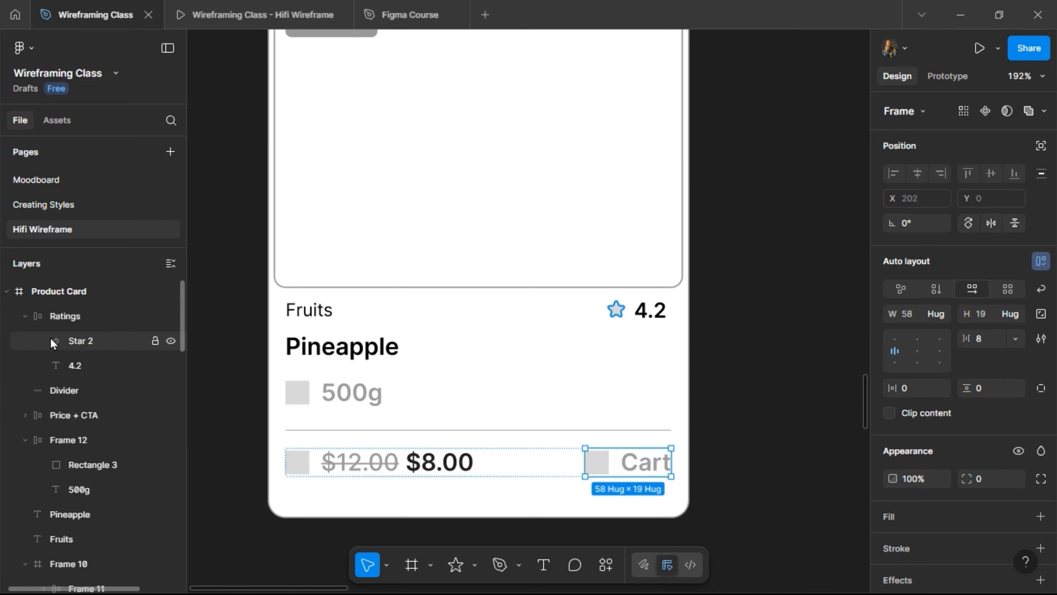
- Collapse the Ratings group and rename the 500g weight row frame to 'Weight'
{"action": "left_click", "coordinate": [22, 316]}
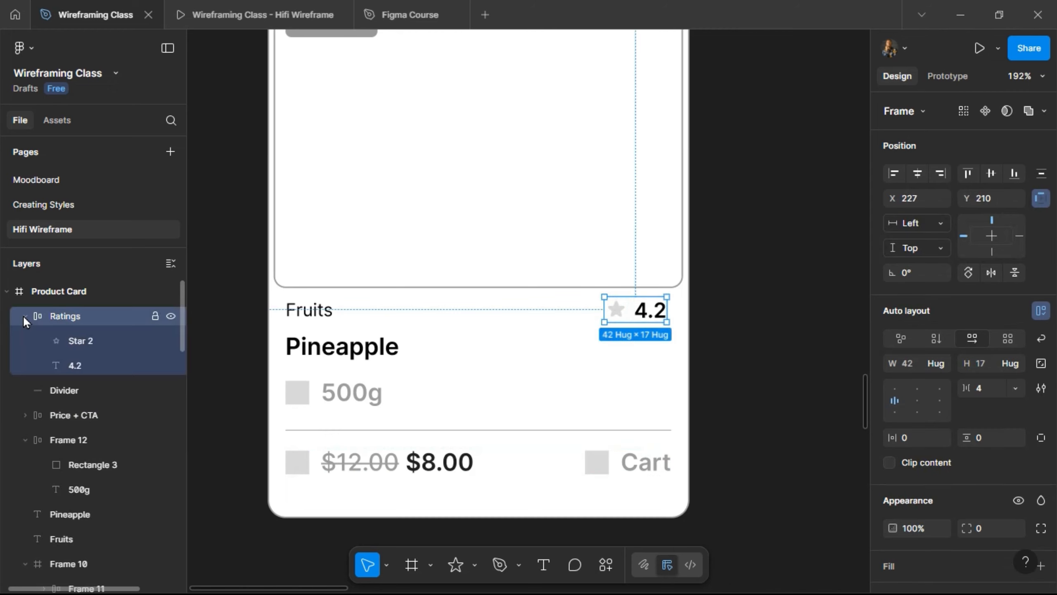
{"action": "left_click", "coordinate": [24, 315]}
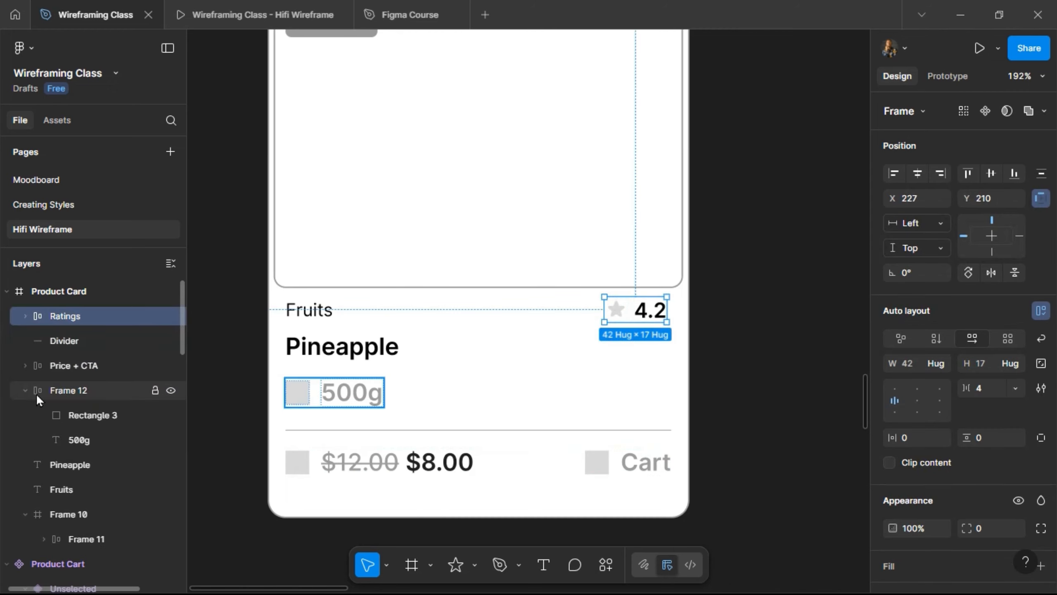
{"action": "left_click", "coordinate": [70, 395]}
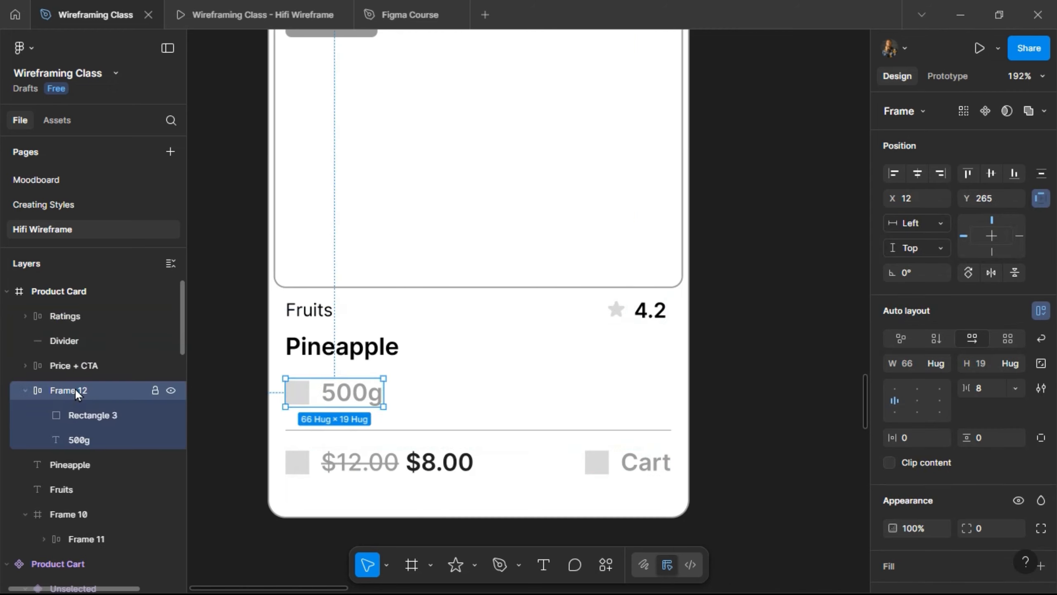
{"action": "double_click", "coordinate": [75, 392]}
{"action": "type", "text": "Weight"}
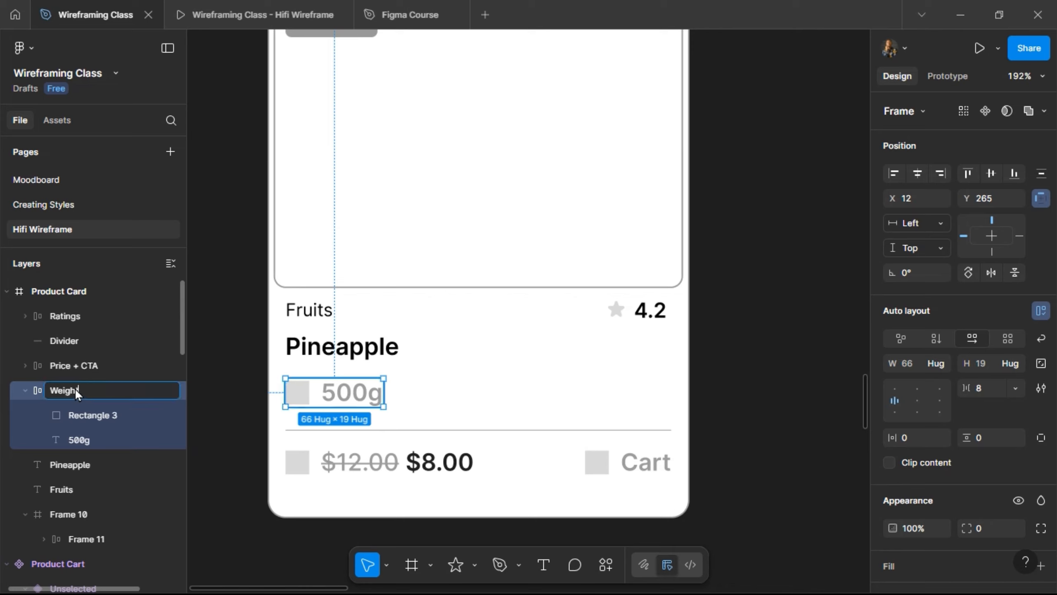
{"action": "key", "text": "Return"}
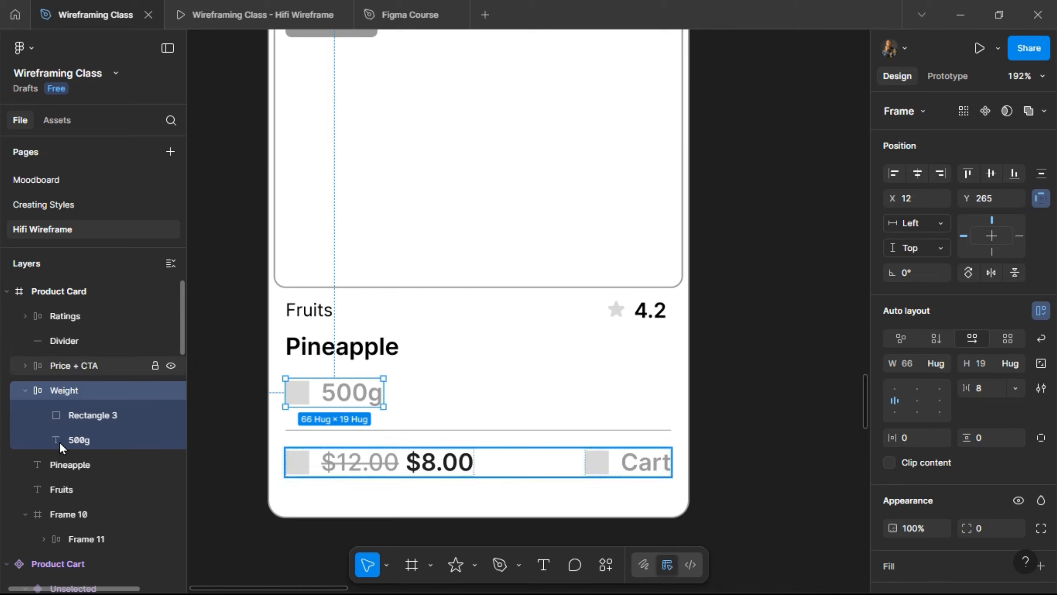
- Rename the image frame layer to 'Product img'
{"action": "left_click", "coordinate": [59, 462]}
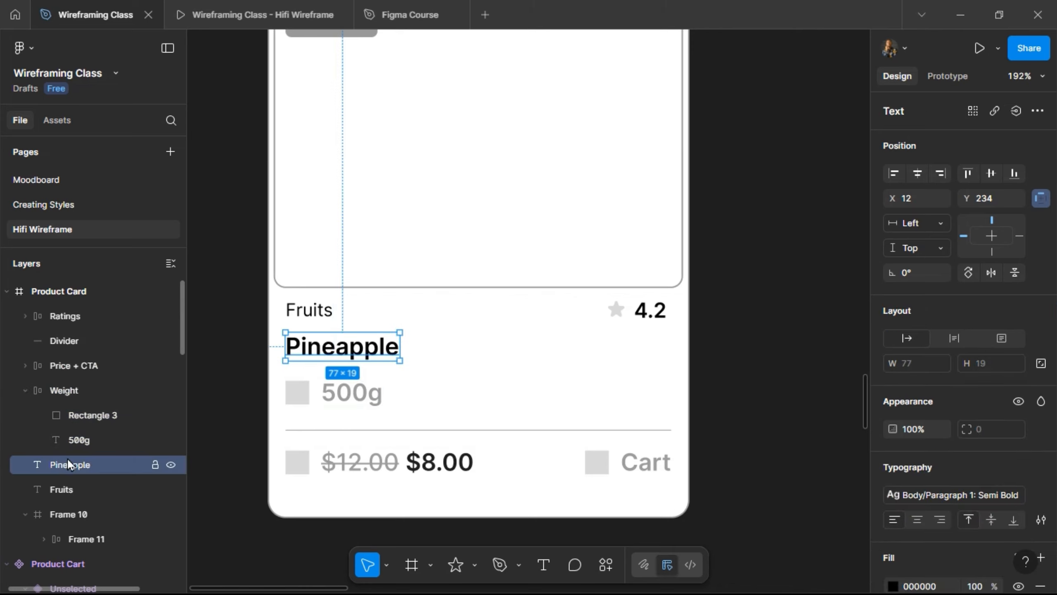
{"action": "left_click", "coordinate": [52, 486]}
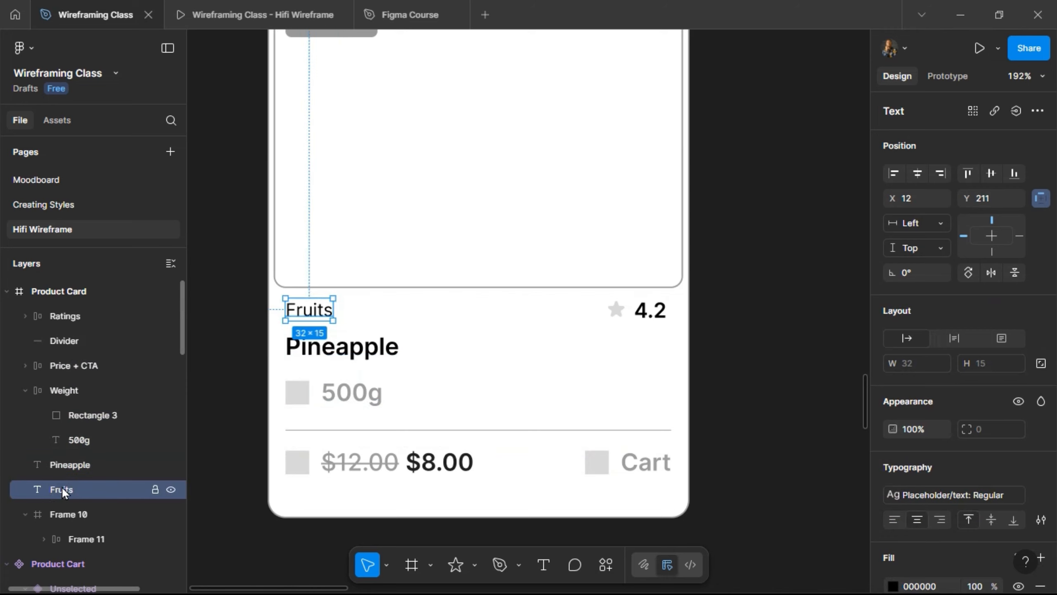
{"action": "double_click", "coordinate": [60, 516]}
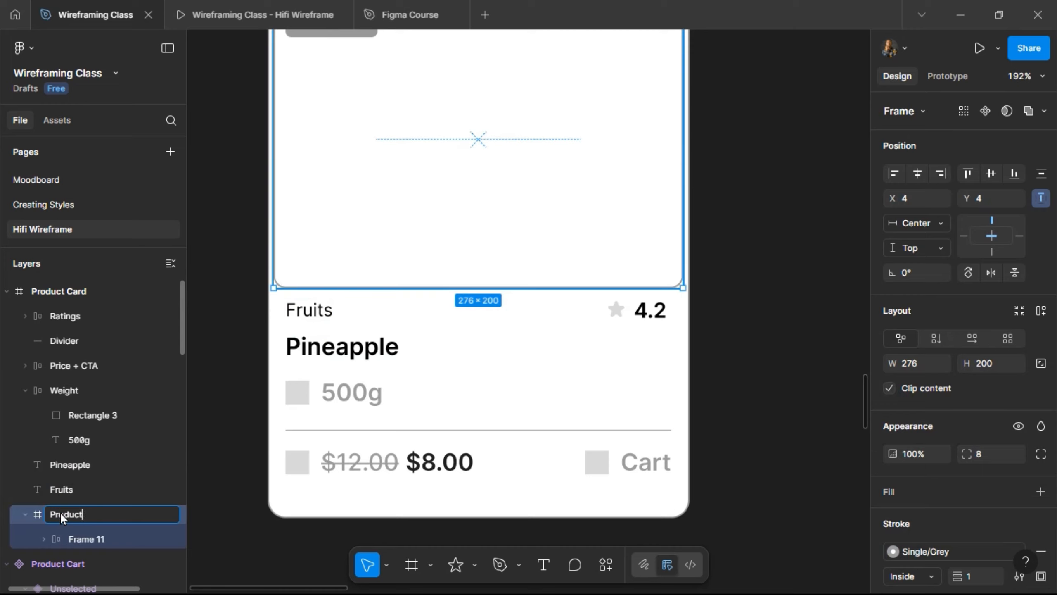
{"action": "type", "text": "Product img"}
{"action": "key", "text": "Return"}
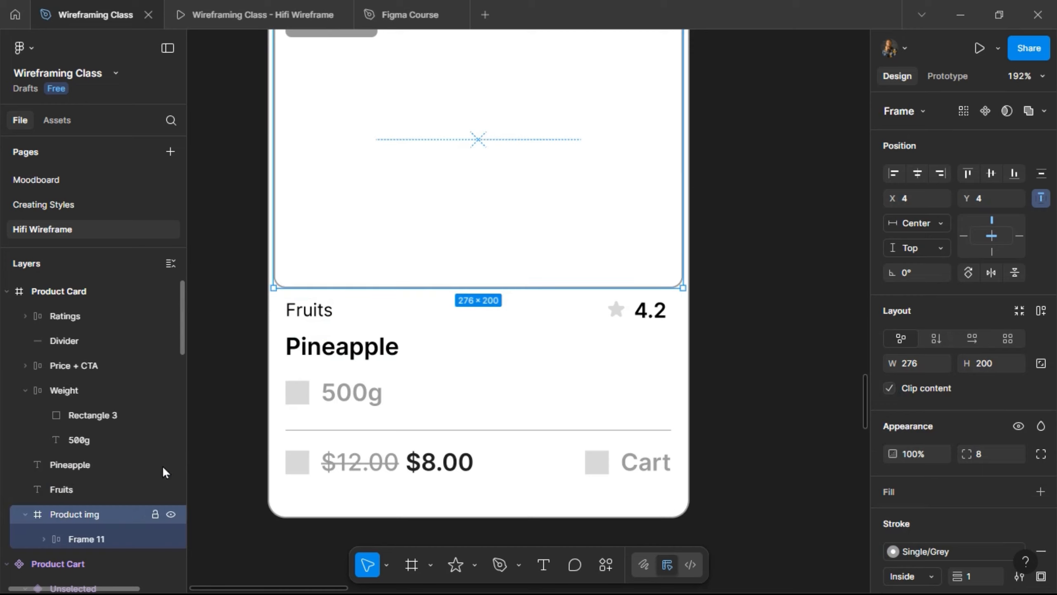
- Rename the 25% Off tag's frame to 'Tags' and check its contents
{"action": "scroll", "coordinate": [304, 328], "scroll_direction": "up", "scroll_amount": 2}
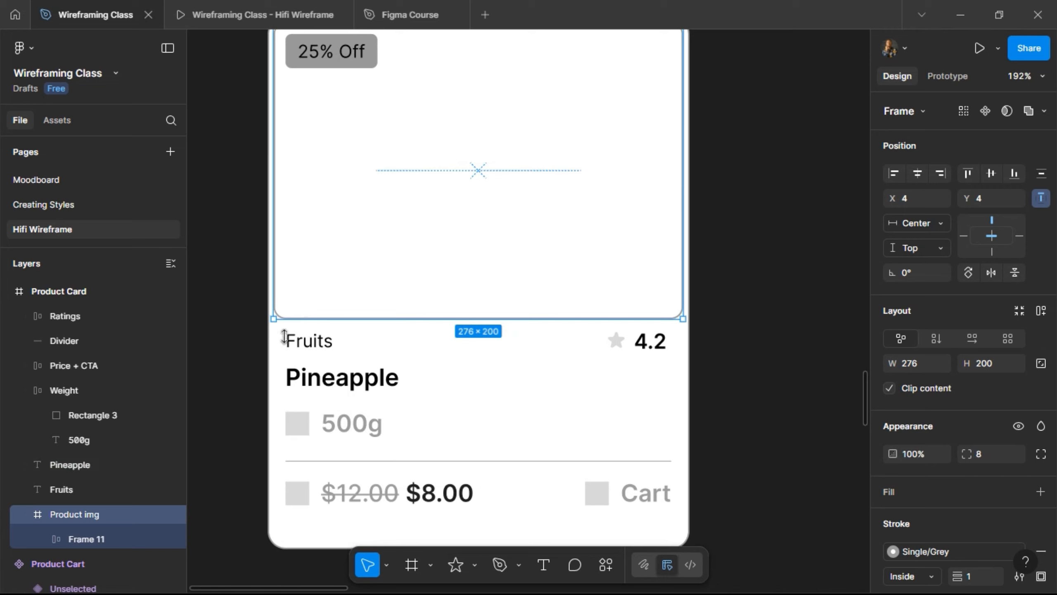
{"action": "double_click", "coordinate": [86, 537]}
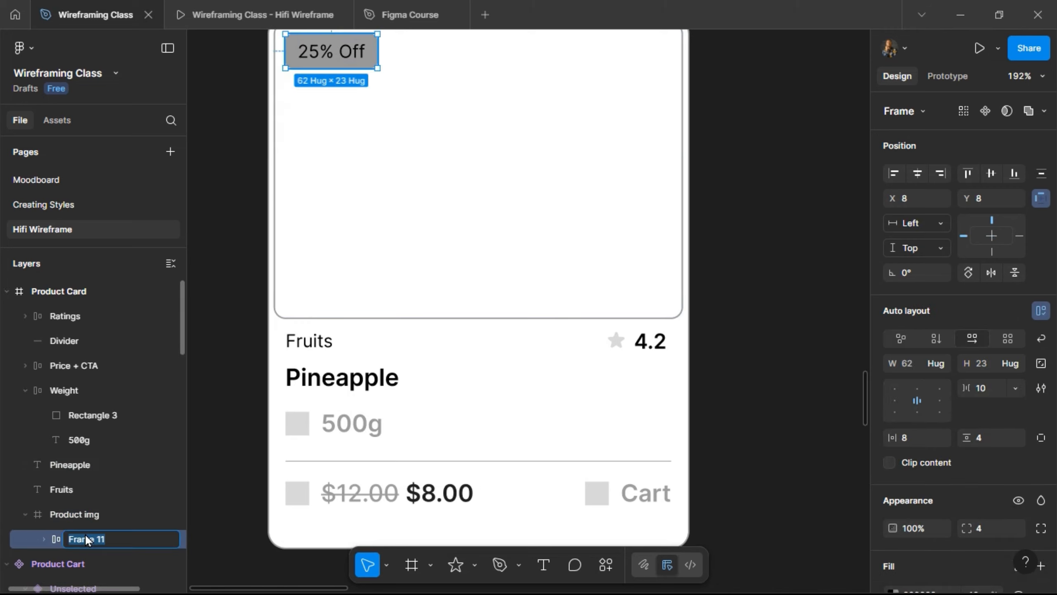
{"action": "type", "text": "Tags"}
{"action": "key", "text": "Return"}
{"action": "left_click", "coordinate": [45, 539]}
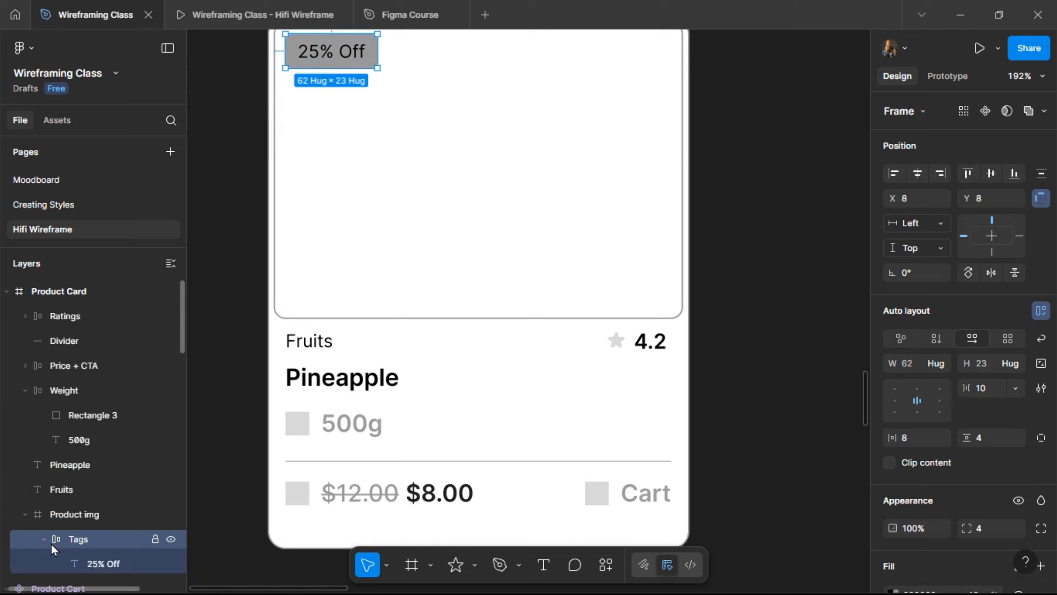
{"action": "left_click", "coordinate": [42, 538]}
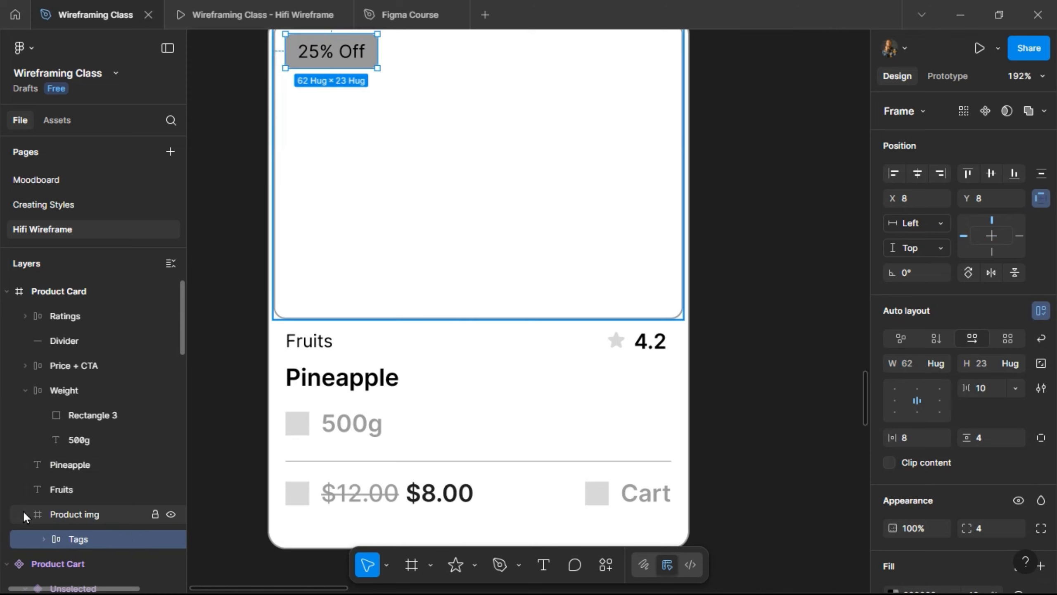
{"action": "left_click", "coordinate": [23, 512]}
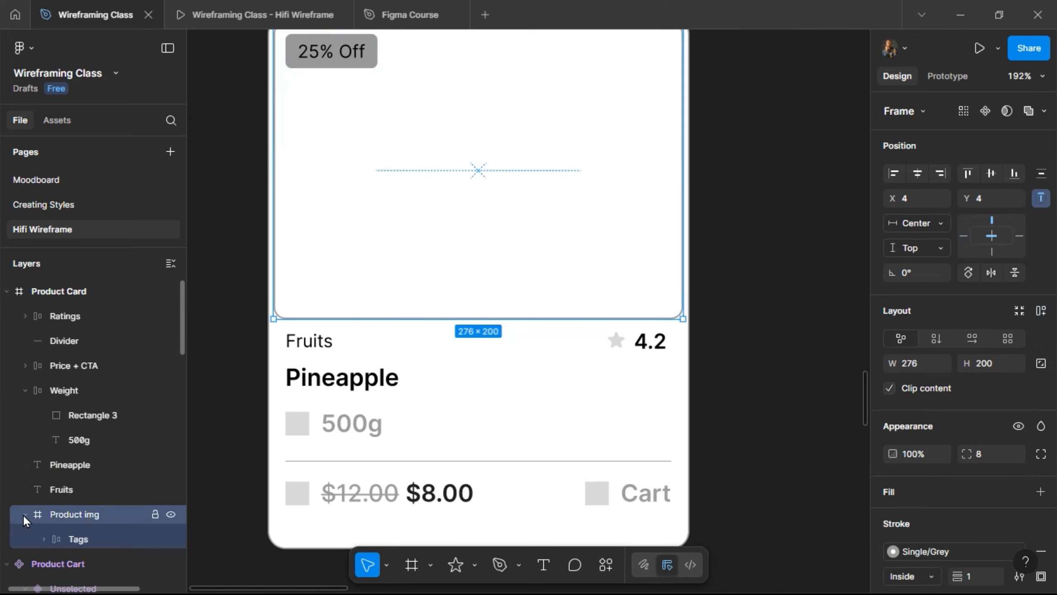
{"action": "left_click", "coordinate": [344, 377]}
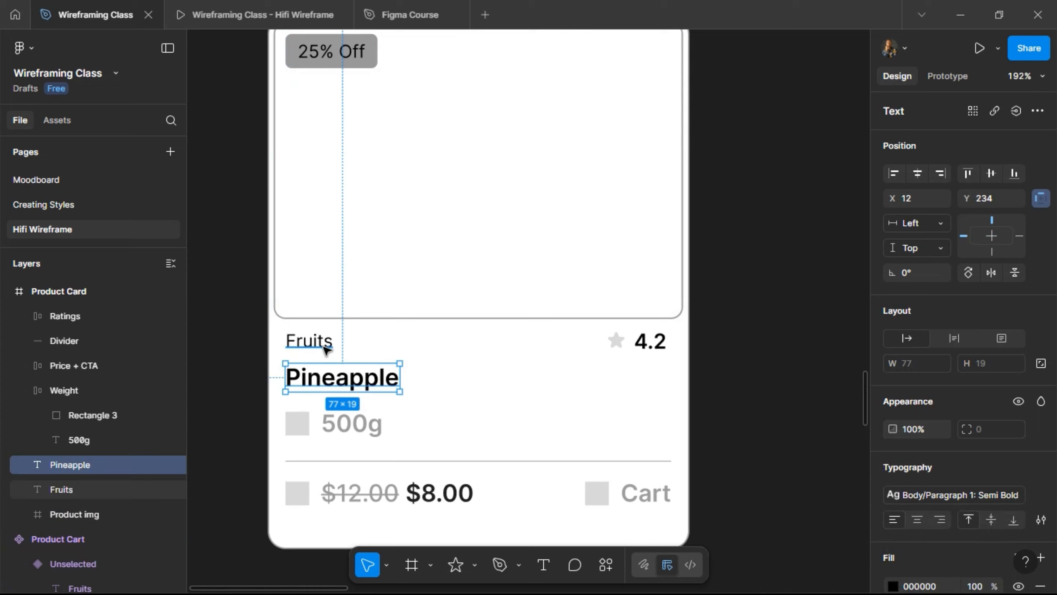
- Wrap Fruits and Pineapple in an auto-layout frame named 'Cart + Item name'
{"action": "left_click", "coordinate": [327, 349], "text": "shift"}
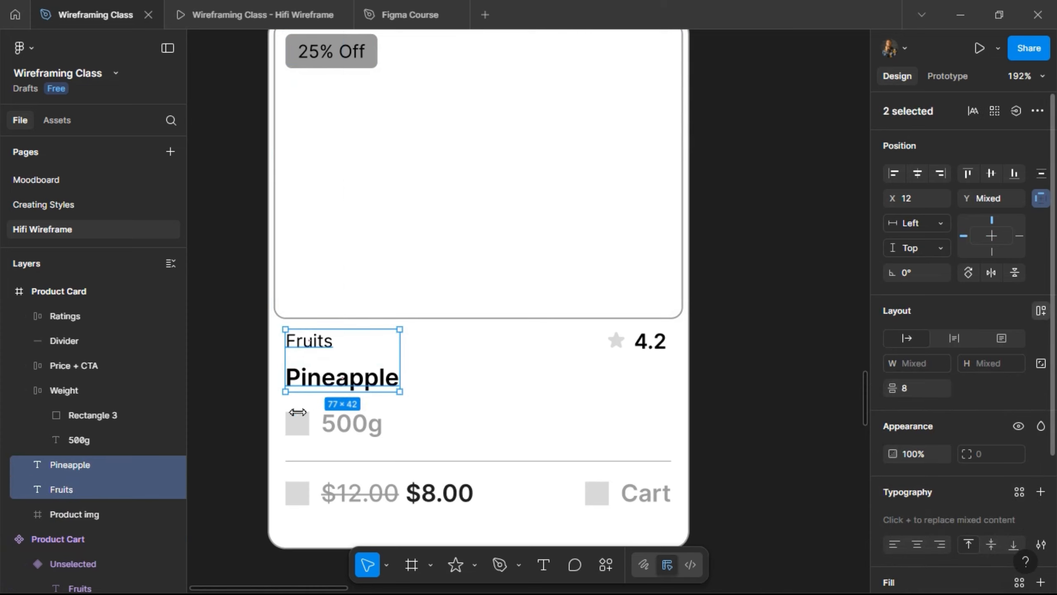
{"action": "key", "text": "shift+a"}
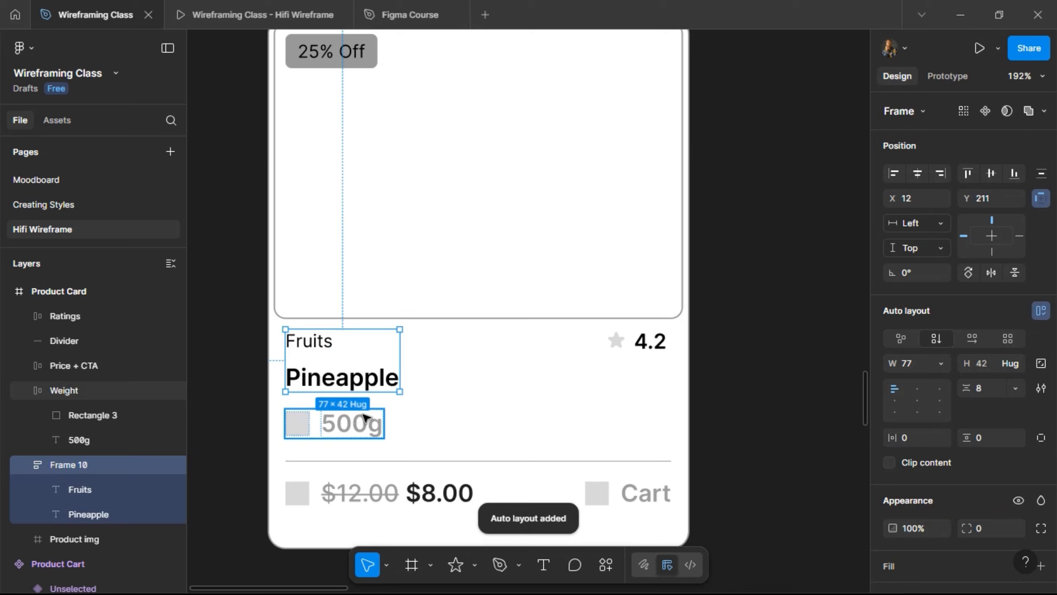
{"action": "double_click", "coordinate": [71, 466]}
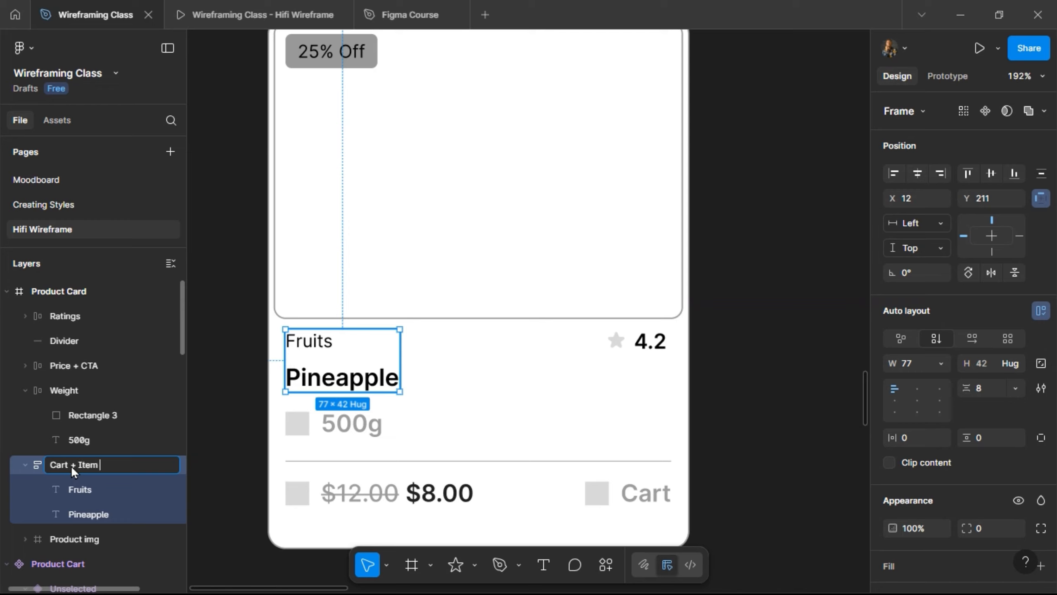
{"action": "type", "text": "name"}
{"action": "key", "text": "Return"}
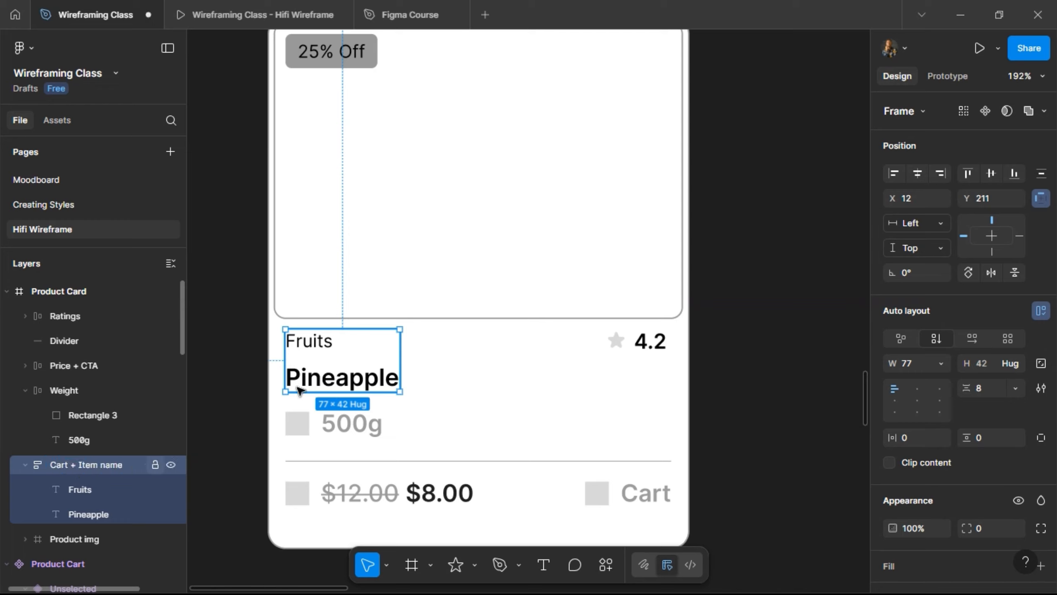
- Wrap the name group and Weight in an auto-layout frame named 'Item Name + weight'
{"action": "left_click", "coordinate": [326, 424], "text": "shift"}
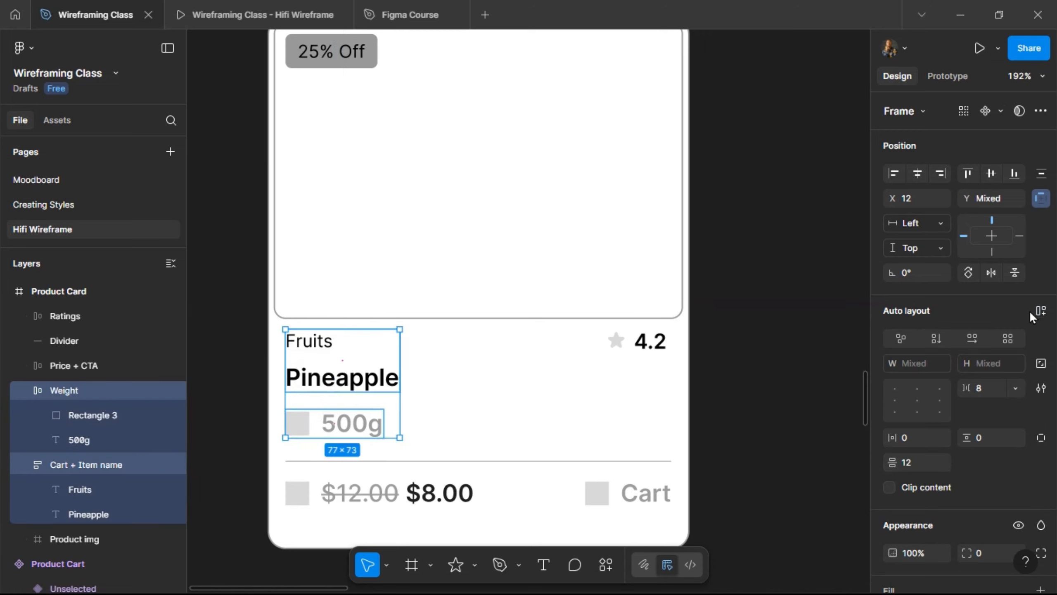
{"action": "key", "text": "shift+a"}
{"action": "double_click", "coordinate": [66, 389]}
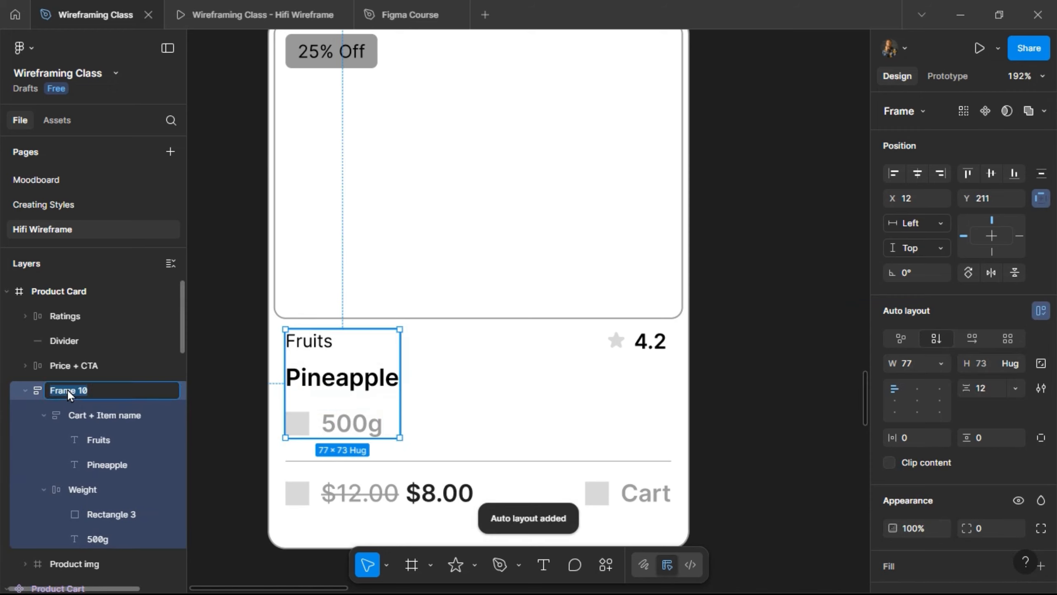
{"action": "type", "text": "Item "}
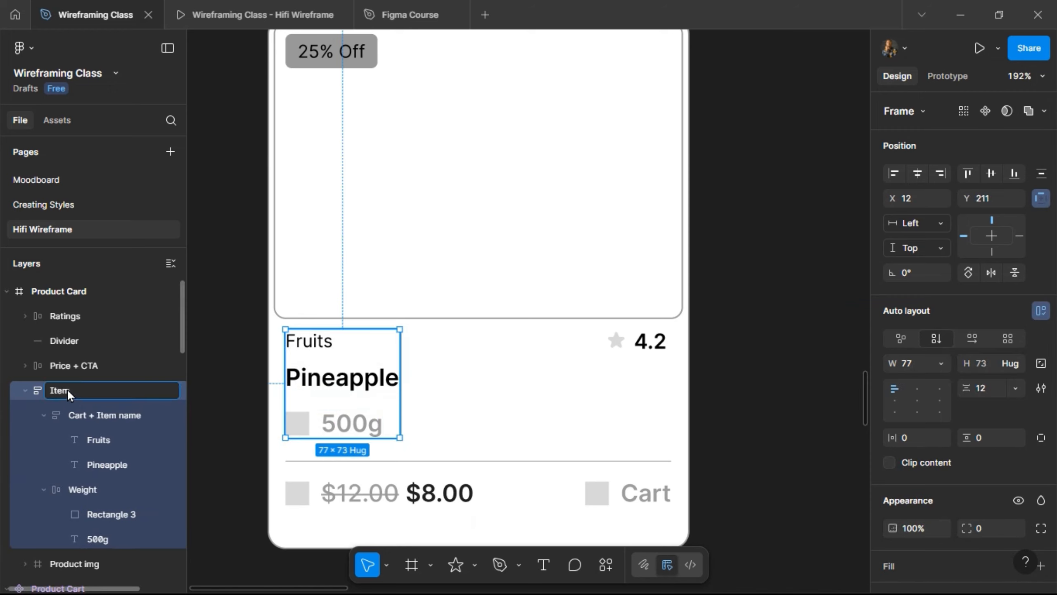
{"action": "type", "text": "Name + weight"}
{"action": "key", "text": "Return"}
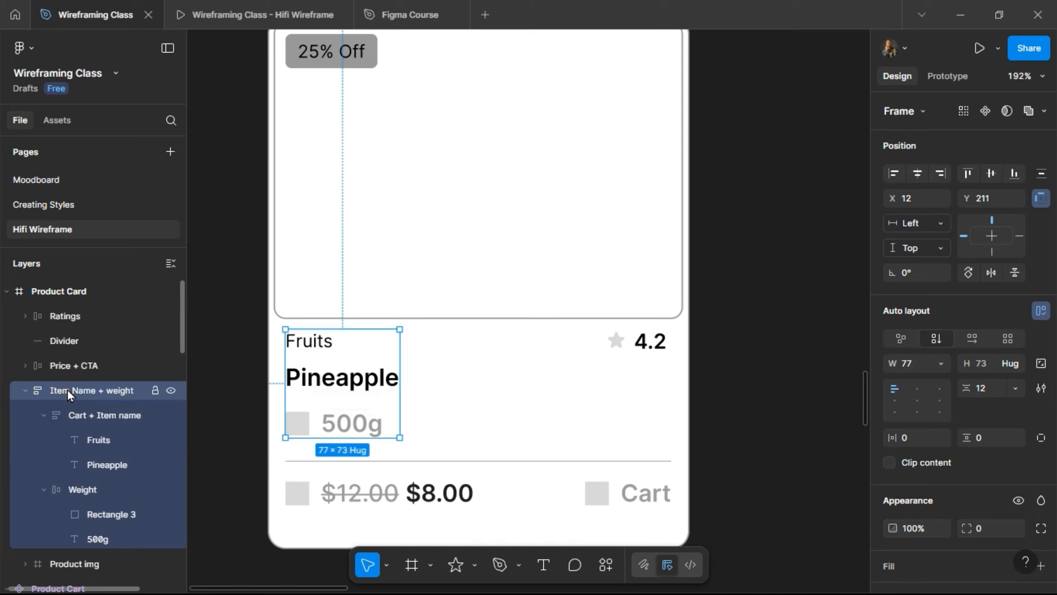
- Wrap that group with Ratings in a top-aligned auto-layout frame named 'Item Details + Ratings'
{"action": "left_click", "coordinate": [627, 351], "text": "shift"}
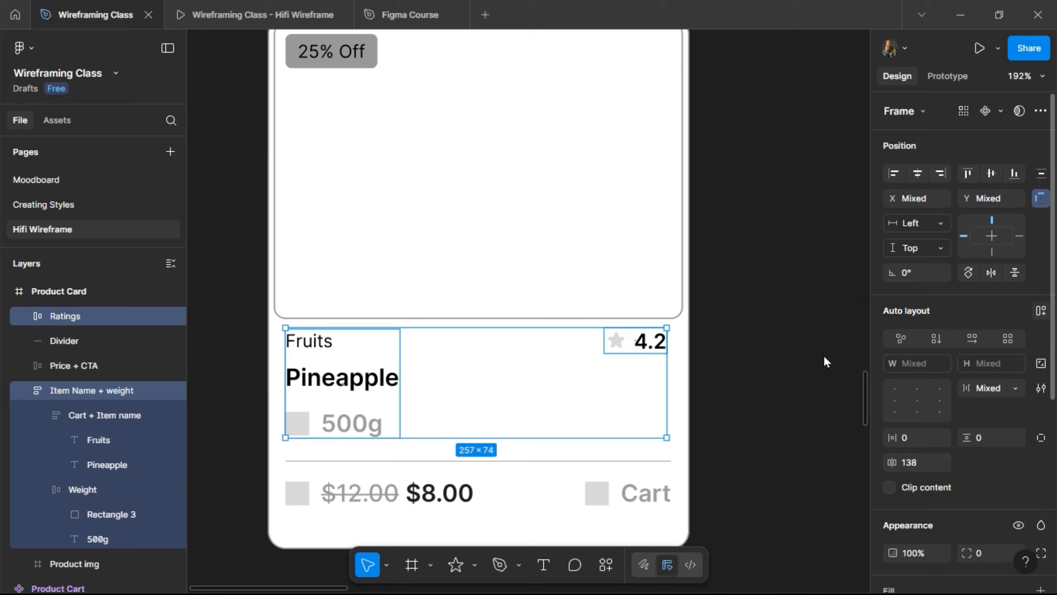
{"action": "key", "text": "shift+a"}
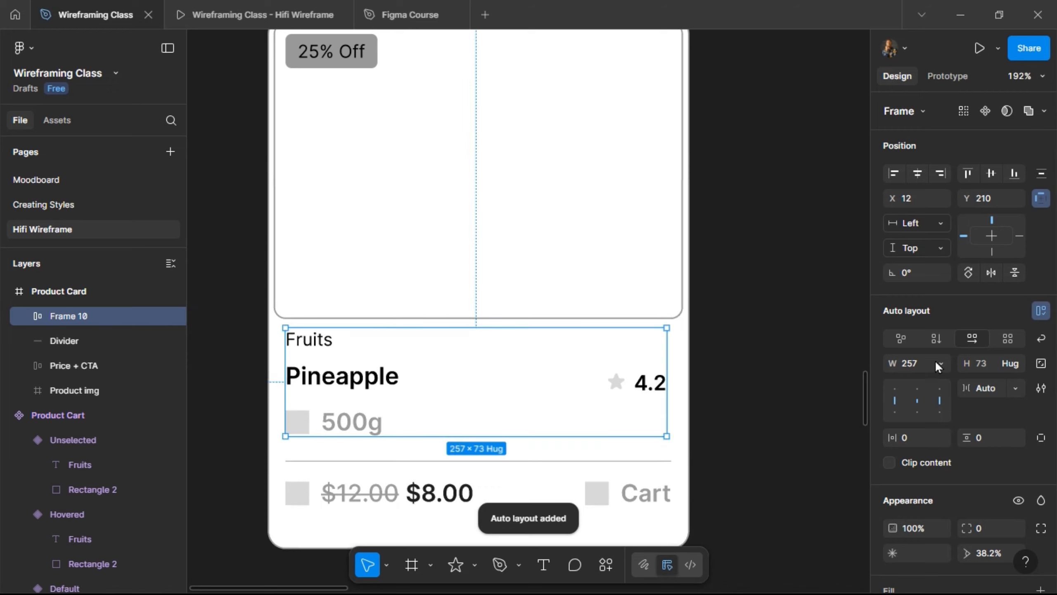
{"action": "left_click", "coordinate": [917, 387]}
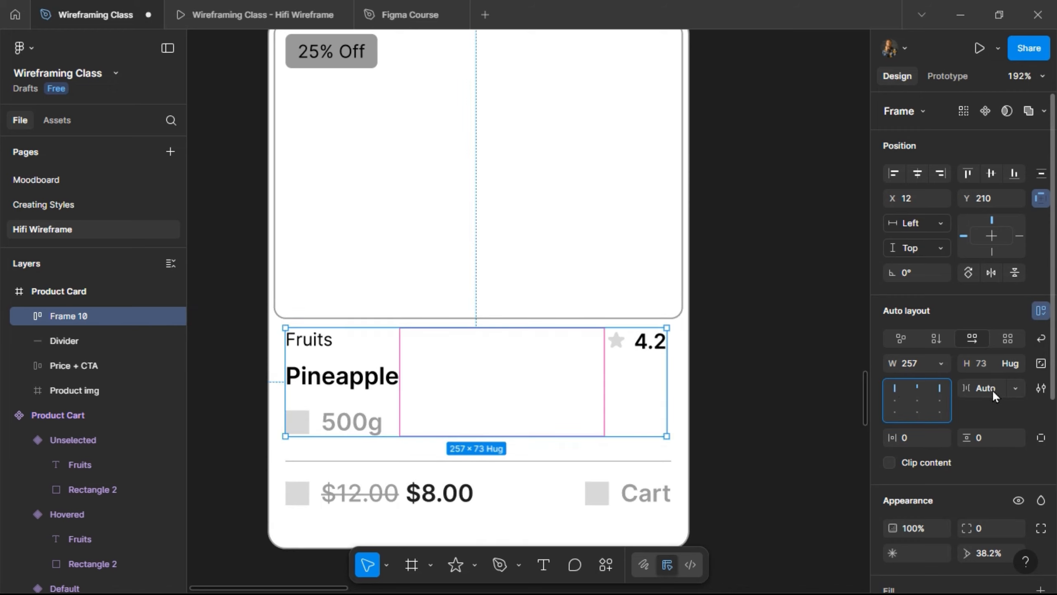
{"action": "double_click", "coordinate": [71, 314]}
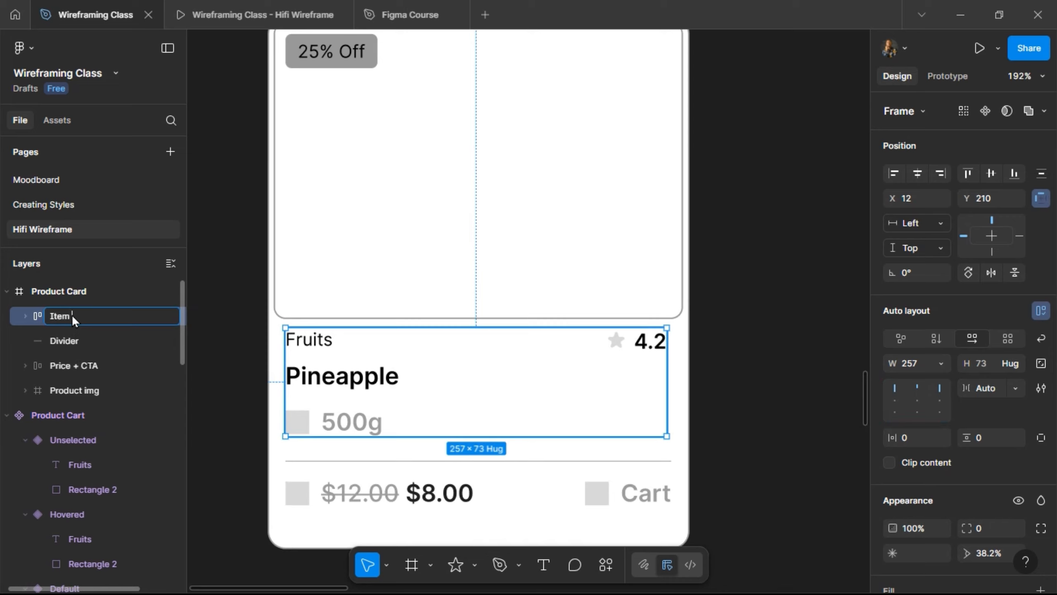
{"action": "type", "text": "Item Details + Ratings"}
{"action": "key", "text": "Return"}
{"action": "left_click", "coordinate": [25, 315]}
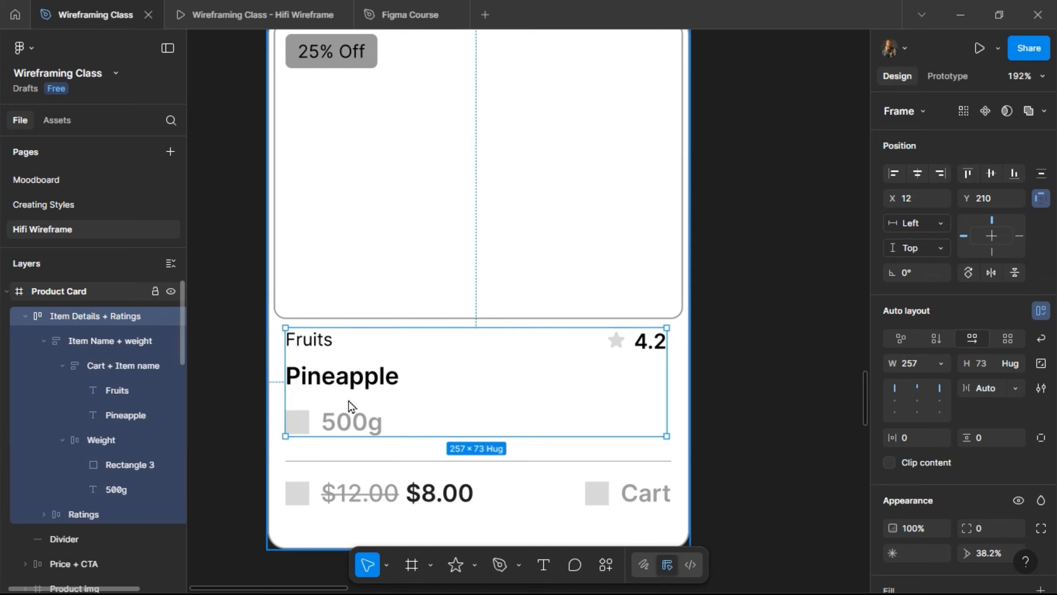
{"action": "key", "text": "Escape"}
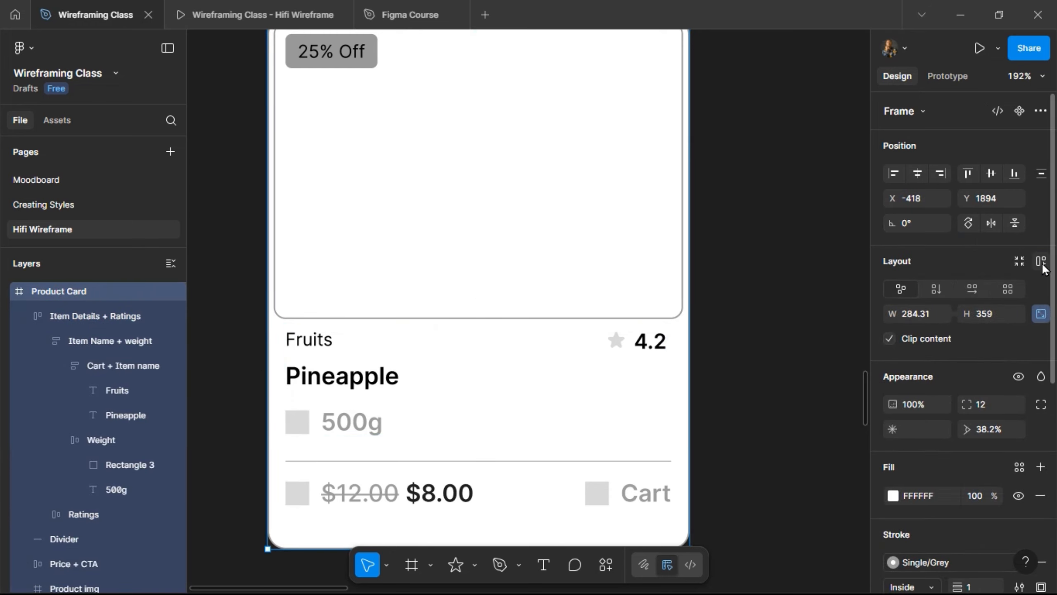
- Add auto layout to the Product Card frame with a bottom padding of 12
{"action": "key", "text": "shift+a"}
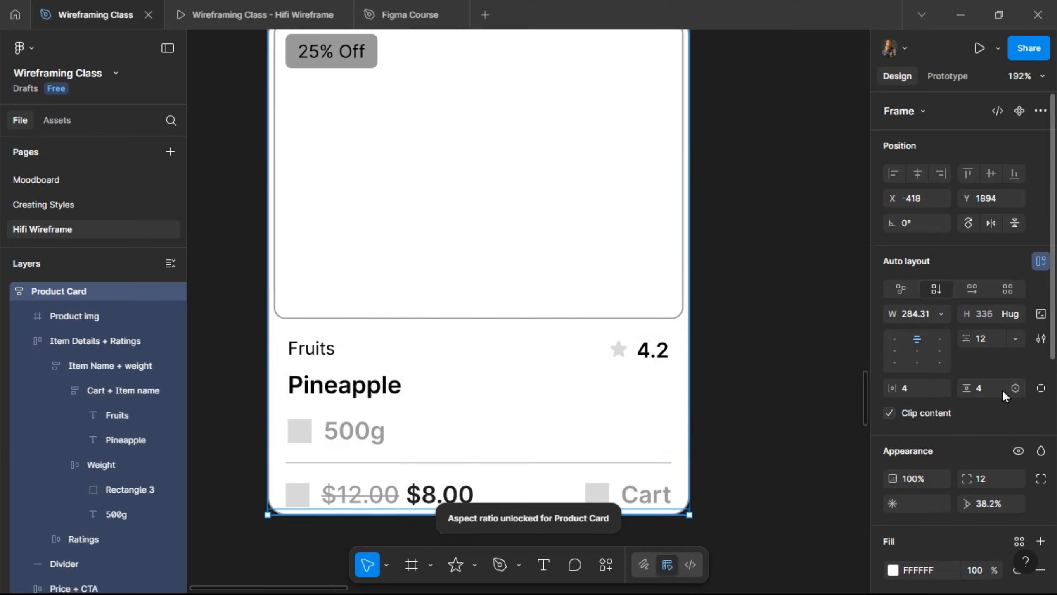
{"action": "left_click", "coordinate": [1041, 388]}
{"action": "scroll", "coordinate": [679, 311], "scroll_direction": "down", "scroll_amount": 3, "text": "ctrl"}
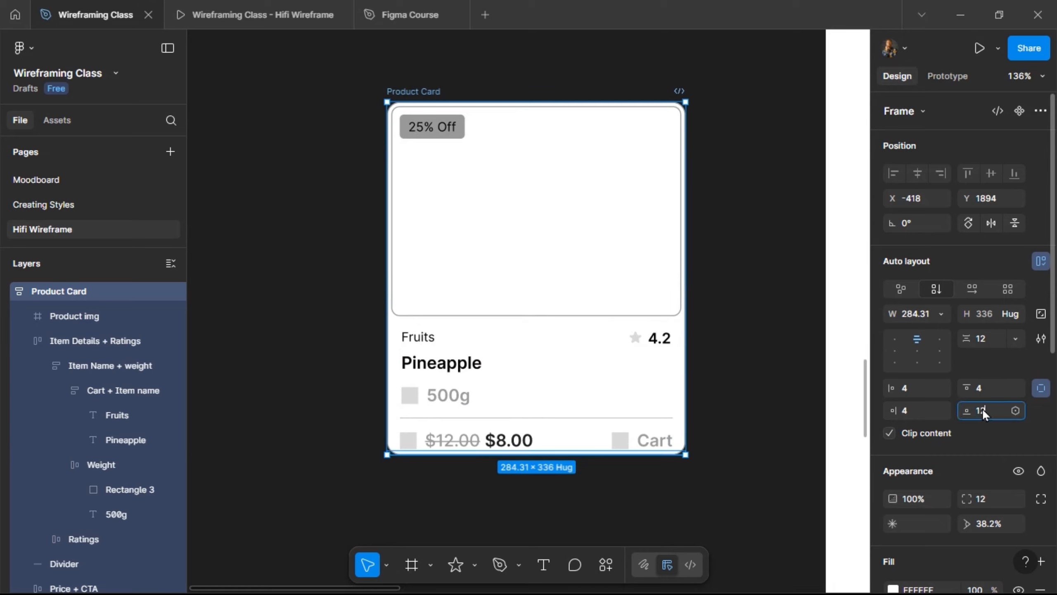
{"action": "type", "text": "12"}
{"action": "key", "text": "Return"}
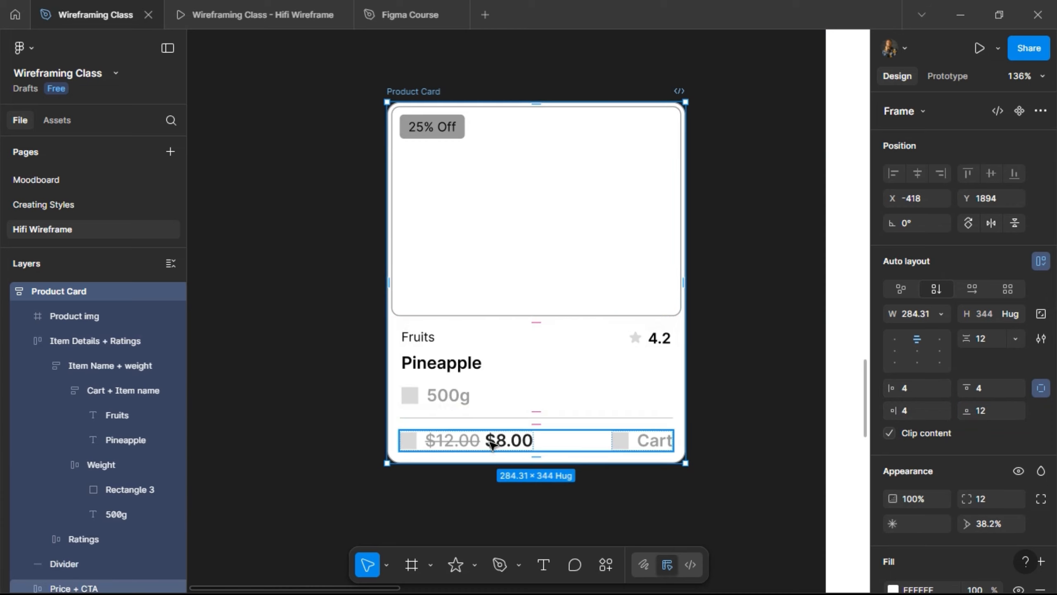
- Select Item Details + Ratings, Price + CTA and the Divider together
{"action": "left_click", "coordinate": [464, 415]}
{"action": "left_click", "coordinate": [465, 439], "text": "shift"}
{"action": "left_click", "coordinate": [461, 418], "text": "shift"}
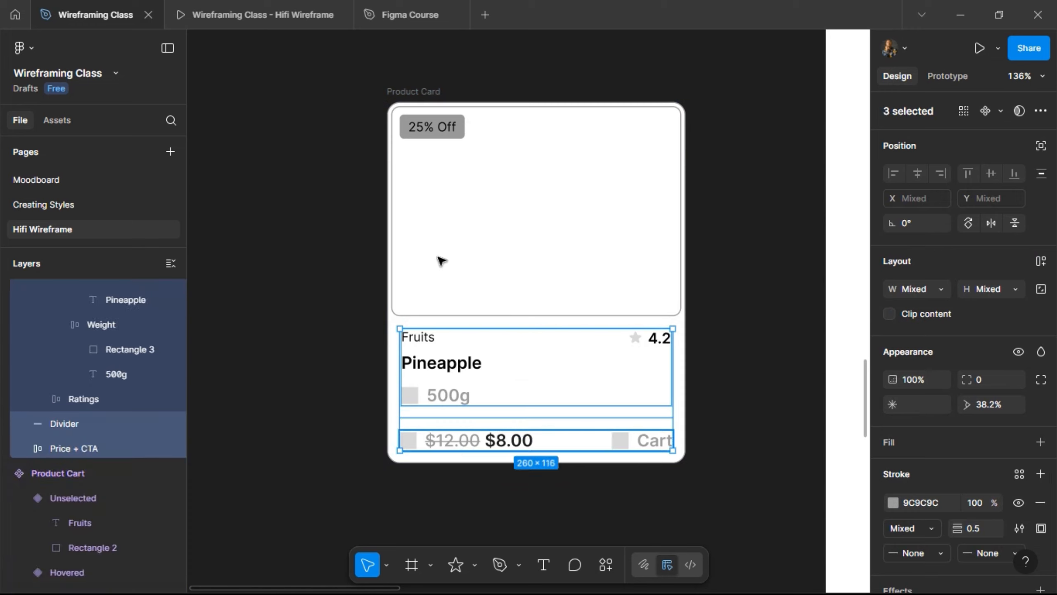
- Wrap the three layers in auto layout with a 16 gap and fill-container width
{"action": "left_click", "coordinate": [1041, 265]}
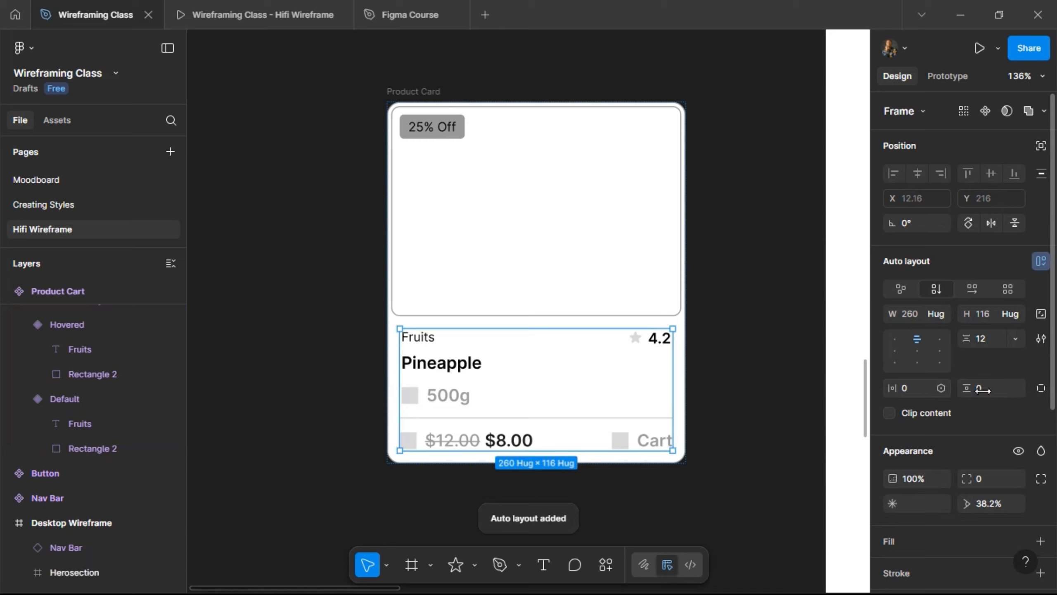
{"action": "left_click", "coordinate": [993, 339]}
{"action": "type", "text": "16"}
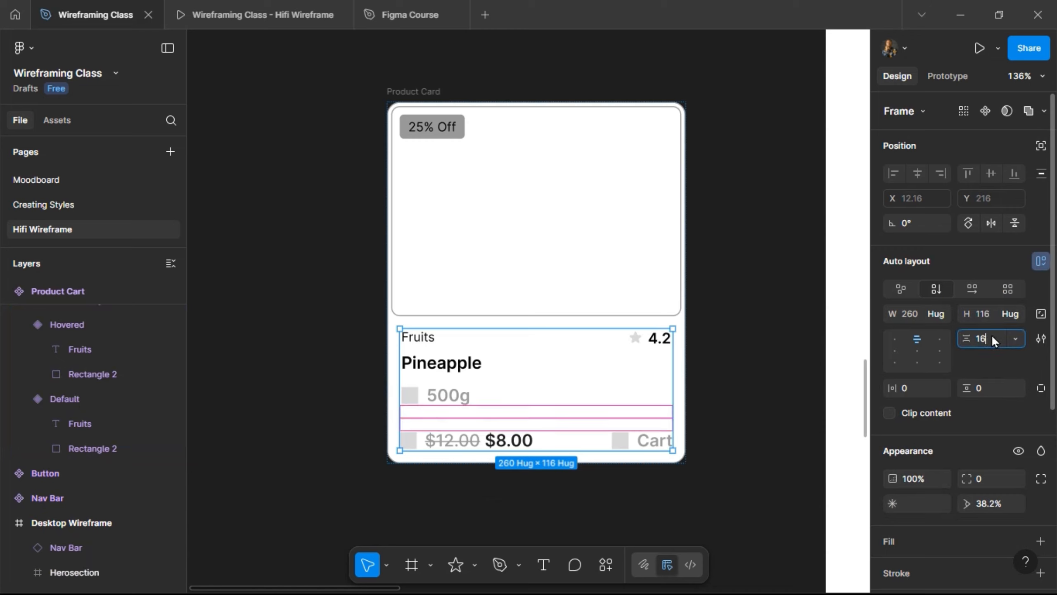
{"action": "key", "text": "Return"}
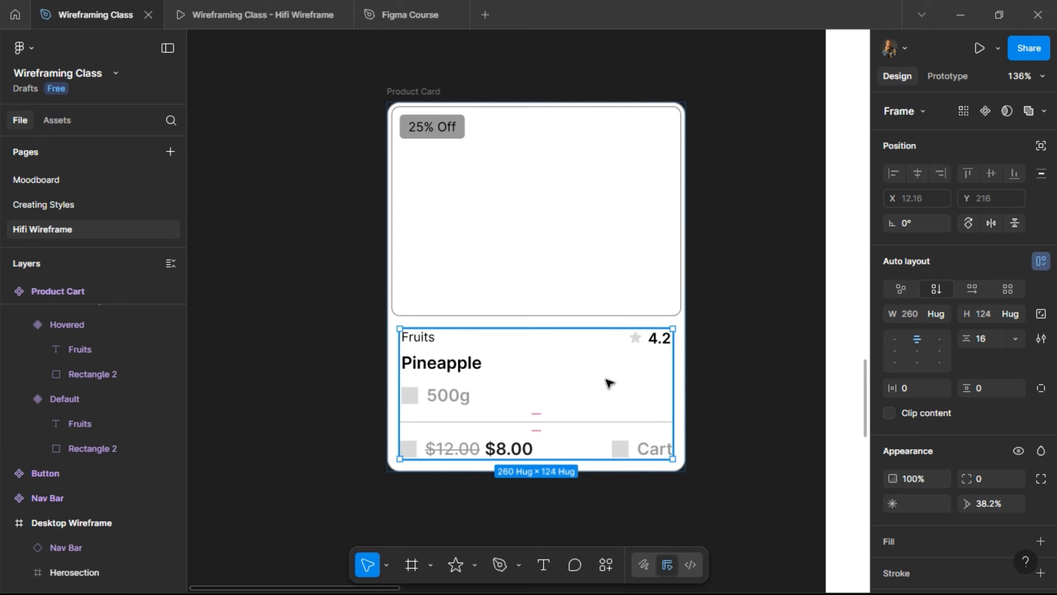
{"action": "key", "text": "alt"}
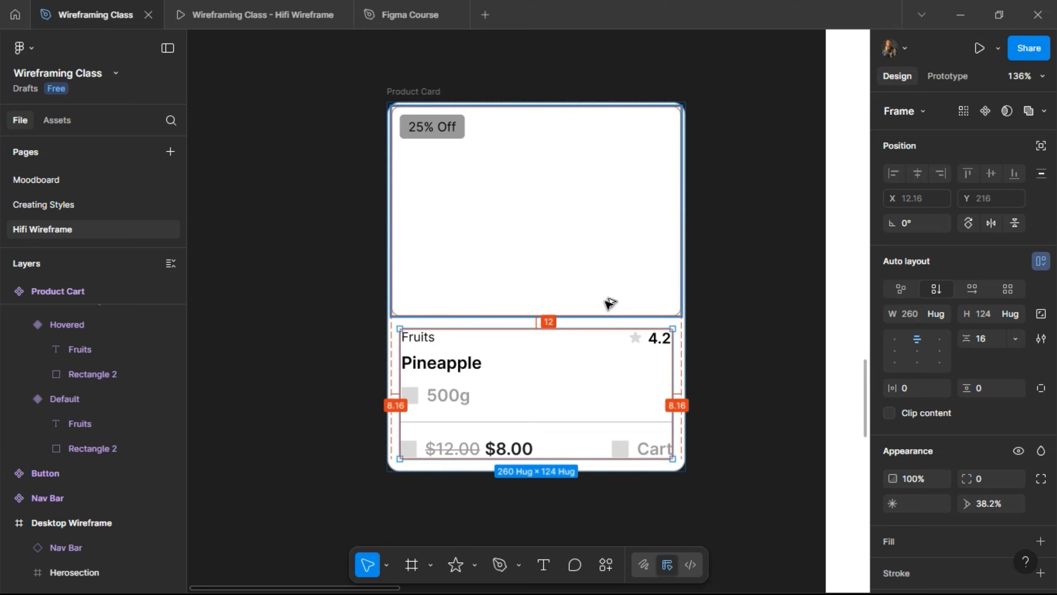
{"action": "left_click", "coordinate": [939, 313]}
{"action": "left_click", "coordinate": [936, 330]}
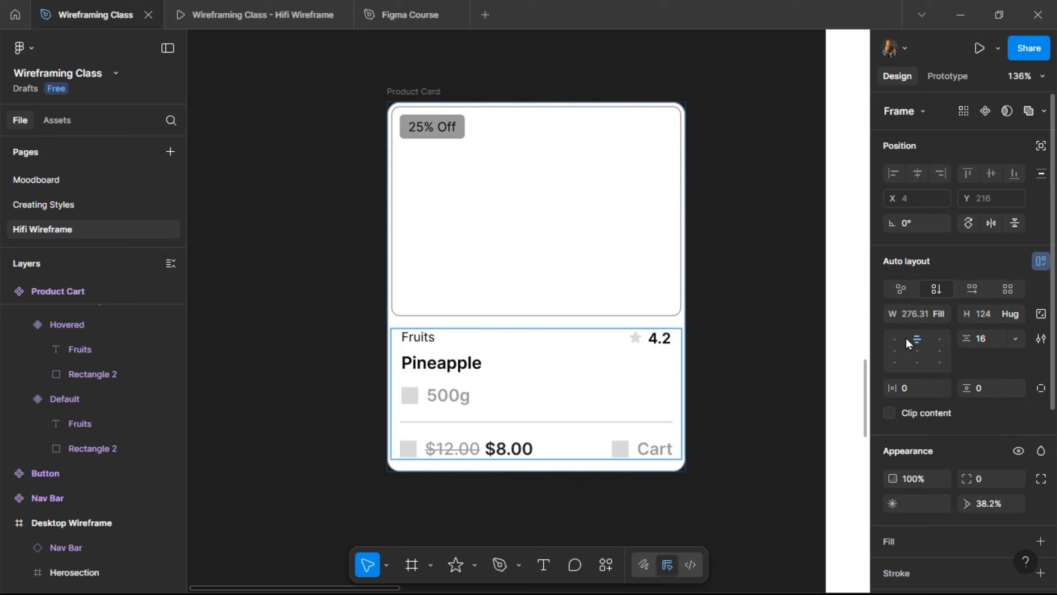
- Give the frame 8 horizontal padding and set the Divider's width to fill container
{"action": "left_click", "coordinate": [589, 425]}
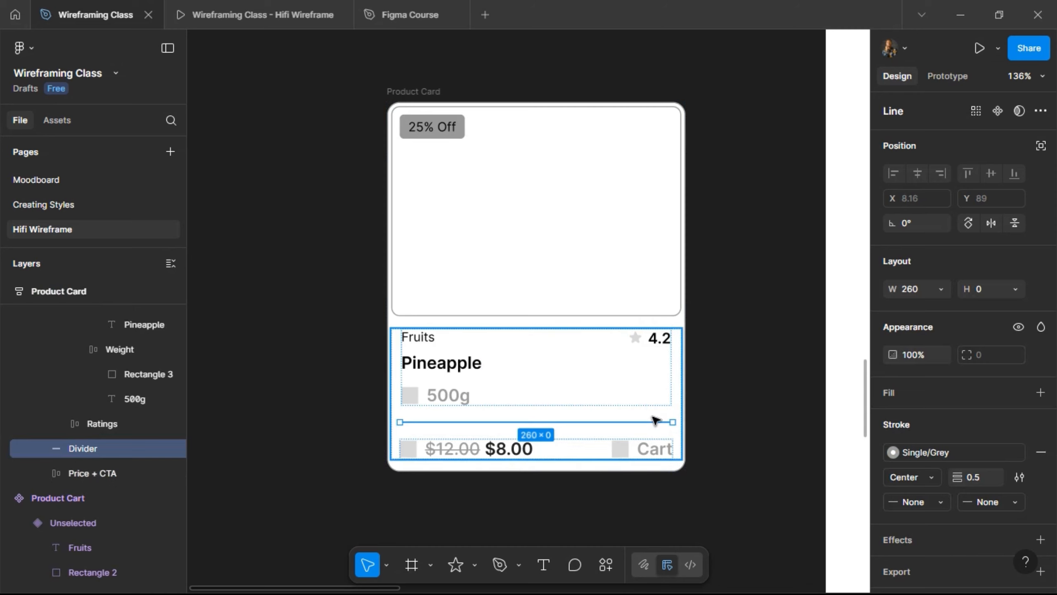
{"action": "key", "text": "Escape"}
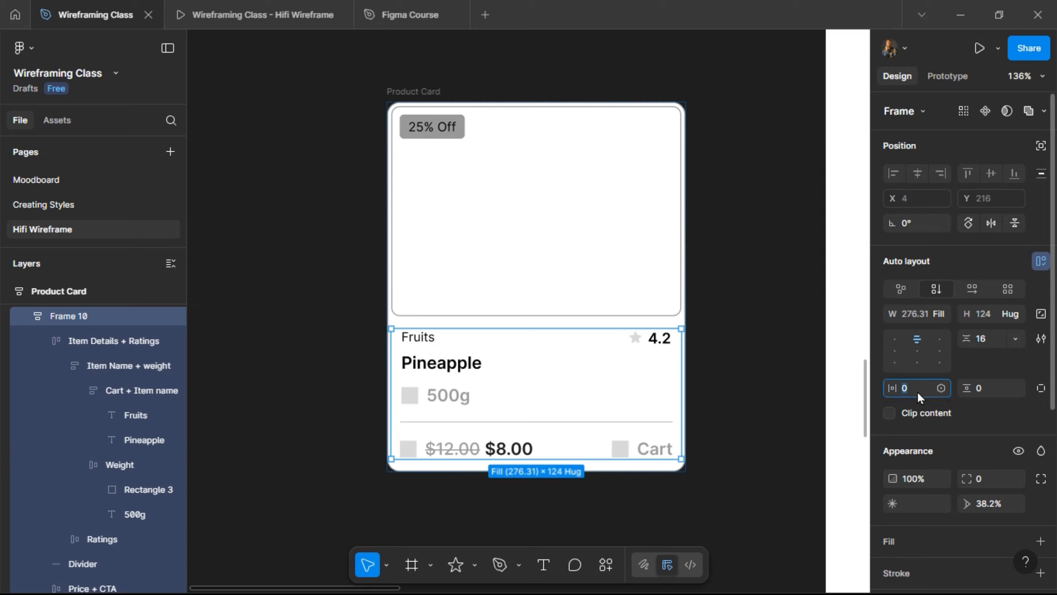
{"action": "type", "text": "8"}
{"action": "key", "text": "Return"}
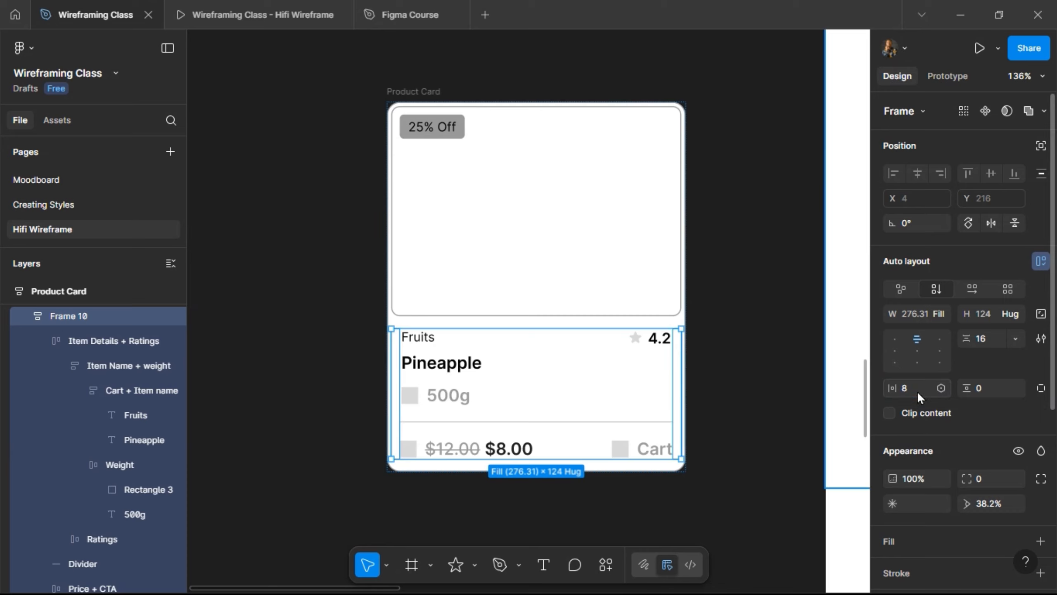
{"action": "left_click", "coordinate": [625, 423]}
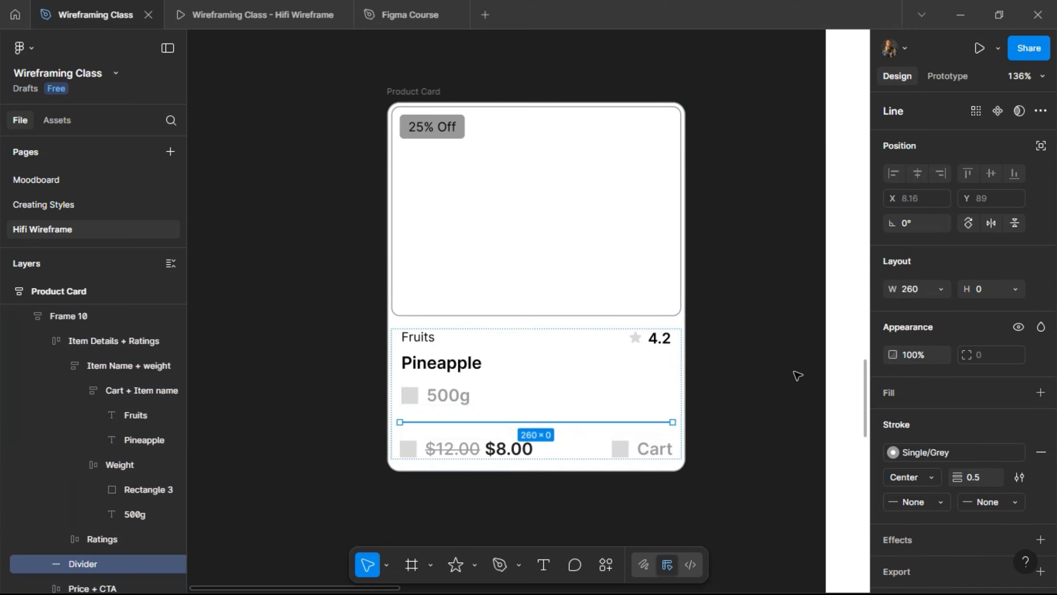
{"action": "left_click", "coordinate": [941, 290]}
{"action": "left_click", "coordinate": [933, 308]}
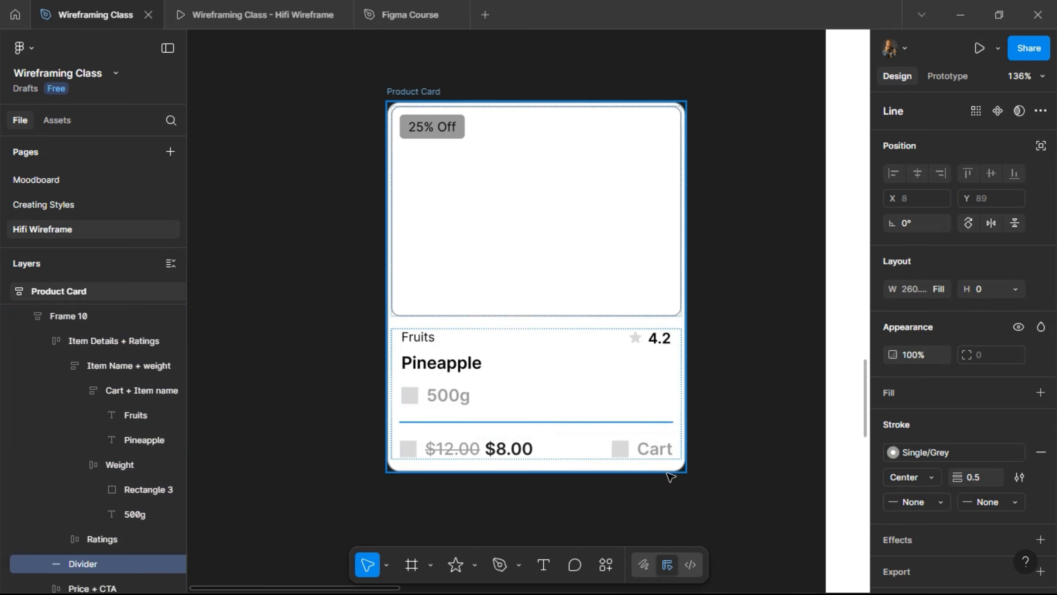
{"action": "left_click", "coordinate": [712, 262]}
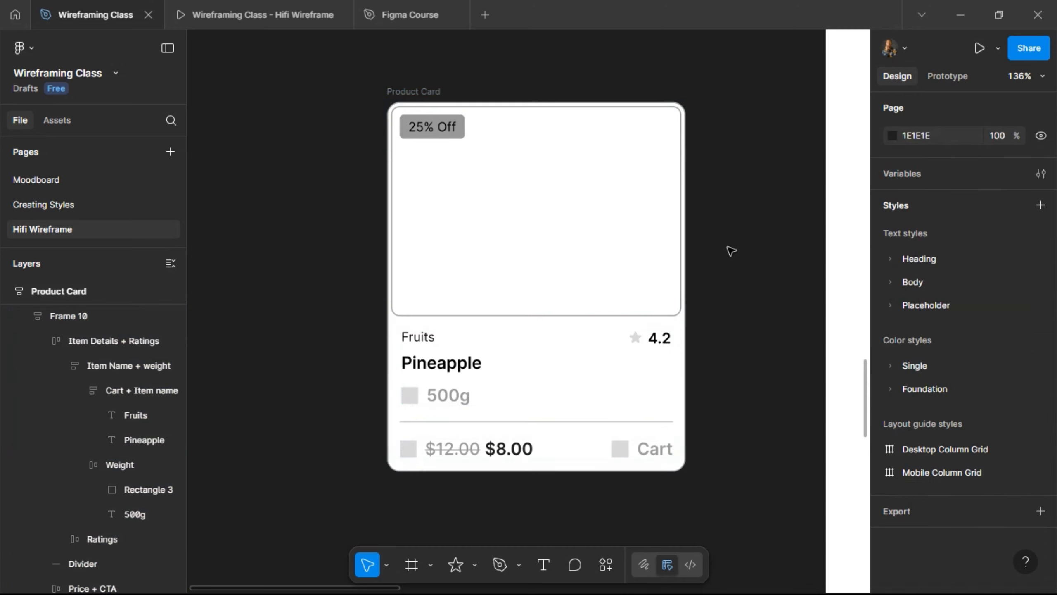
- Turn the Product Card frame into a component with Ctrl+Alt+K
{"action": "scroll", "coordinate": [731, 251], "scroll_direction": "down", "scroll_amount": 3}
{"action": "left_click", "coordinate": [613, 286]}
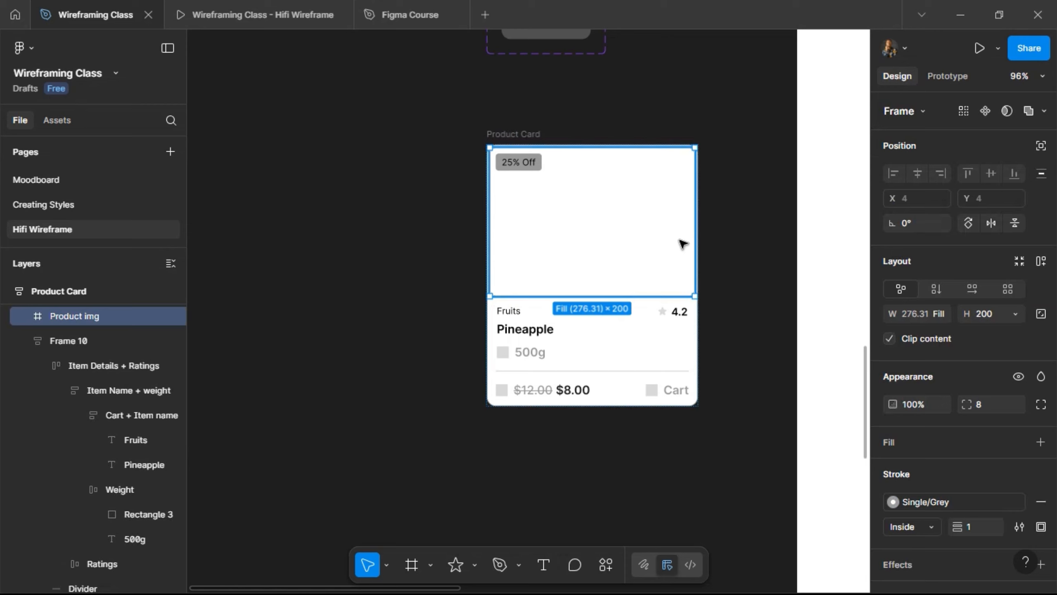
{"action": "left_click", "coordinate": [737, 204]}
{"action": "scroll", "coordinate": [736, 203], "scroll_direction": "right", "scroll_amount": 5}
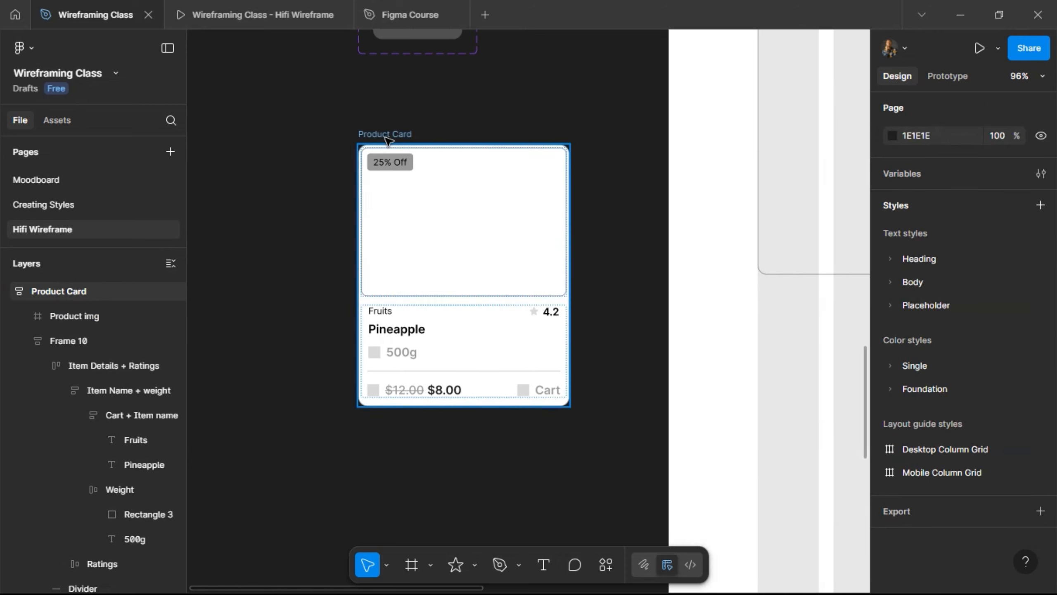
{"action": "left_click", "coordinate": [386, 138]}
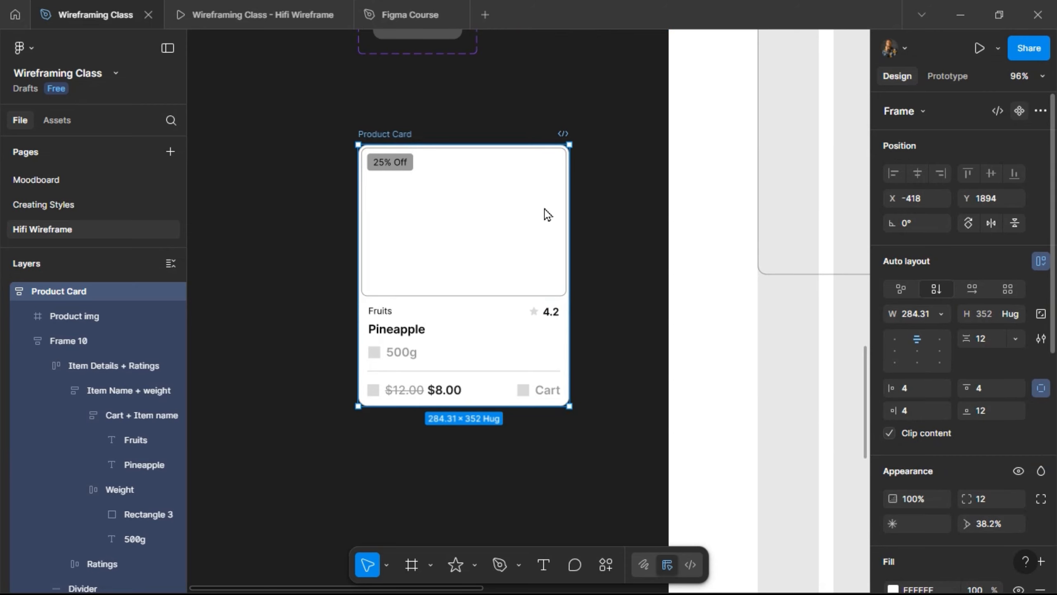
{"action": "key", "text": "ctrl+alt+k"}
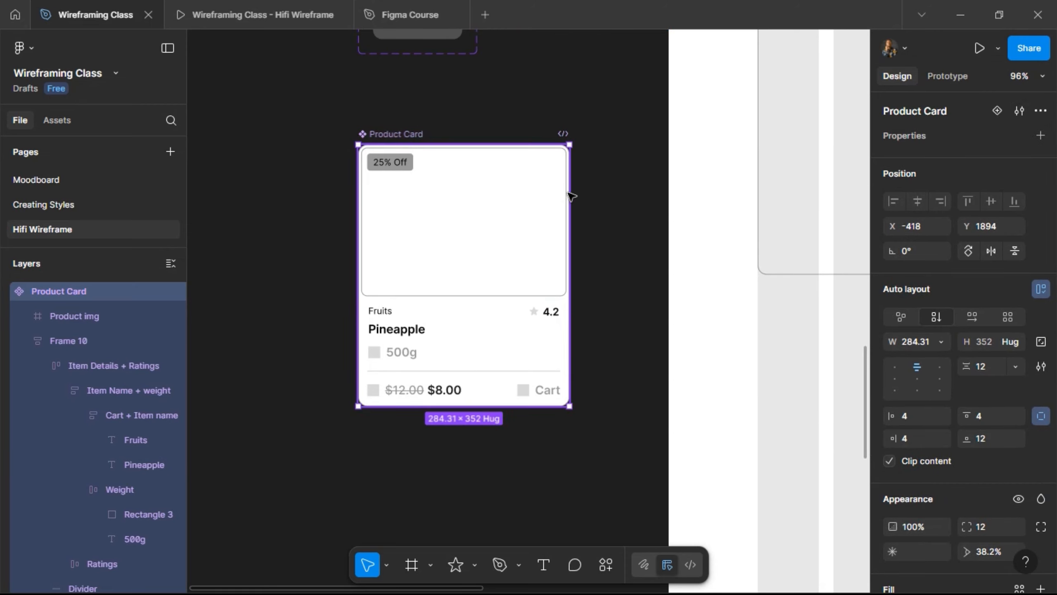
- Replace the five placeholder cards in the product row with the Product Card via Paste to replace
{"action": "scroll", "coordinate": [595, 177], "scroll_direction": "right", "scroll_amount": 8}
{"action": "scroll", "coordinate": [596, 177], "scroll_direction": "up", "scroll_amount": 3}
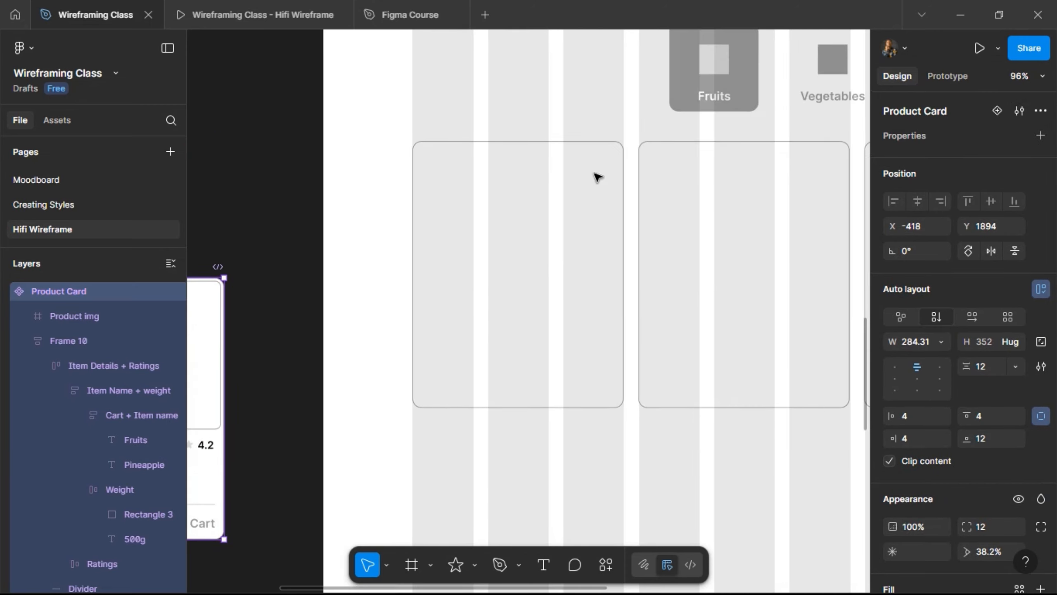
{"action": "left_click", "coordinate": [561, 203]}
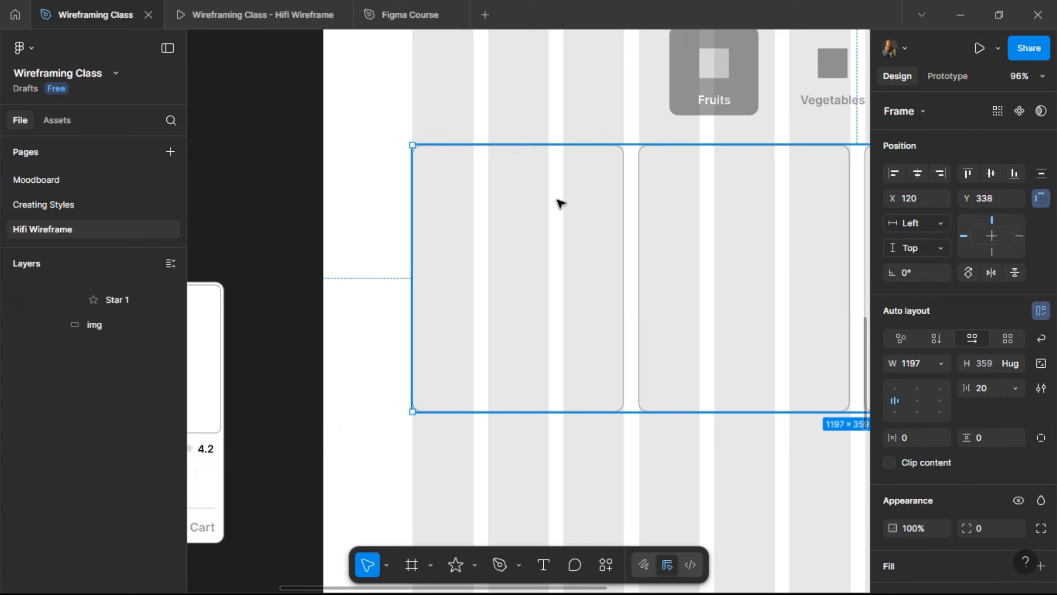
{"action": "double_click", "coordinate": [562, 203]}
{"action": "left_click", "coordinate": [668, 189], "text": "shift"}
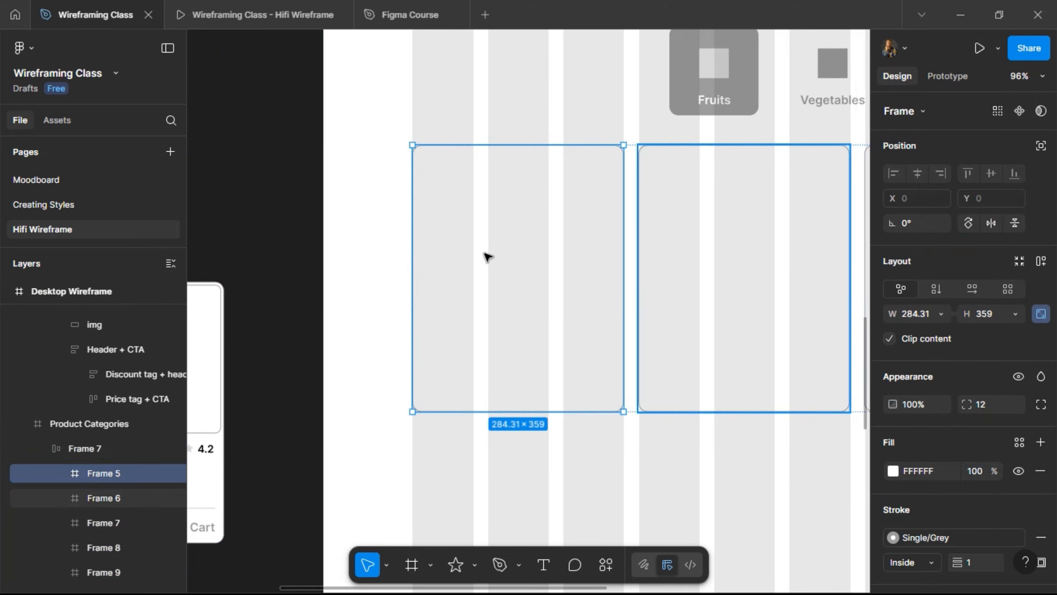
{"action": "scroll", "coordinate": [471, 261], "scroll_direction": "down", "scroll_amount": 5, "text": "ctrl"}
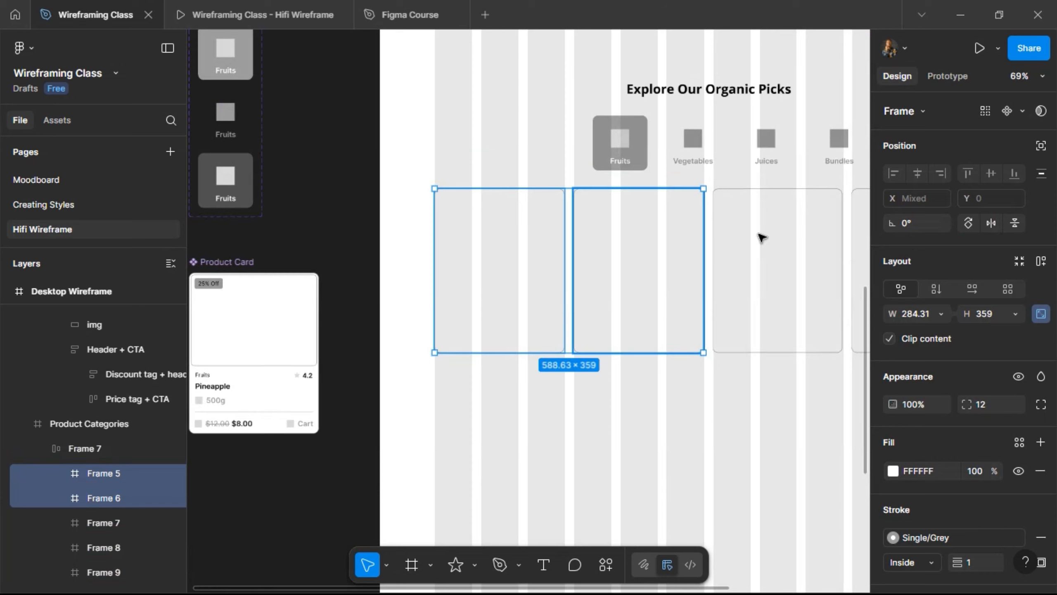
{"action": "left_click", "coordinate": [759, 237], "text": "shift"}
{"action": "scroll", "coordinate": [758, 234], "scroll_direction": "right", "scroll_amount": 5}
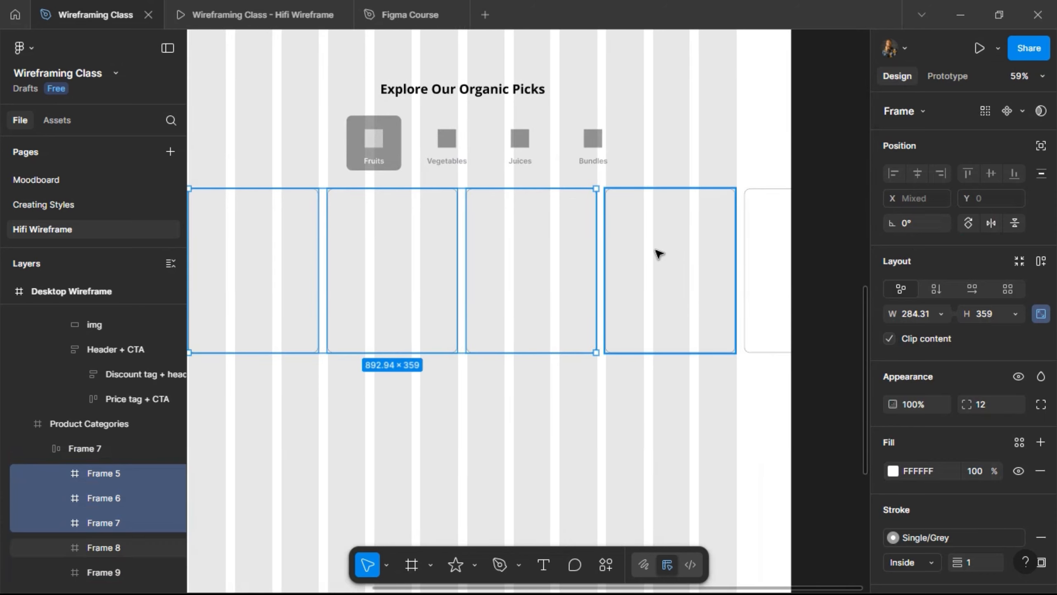
{"action": "left_click", "coordinate": [656, 250], "text": "shift"}
{"action": "left_click", "coordinate": [767, 245], "text": "shift"}
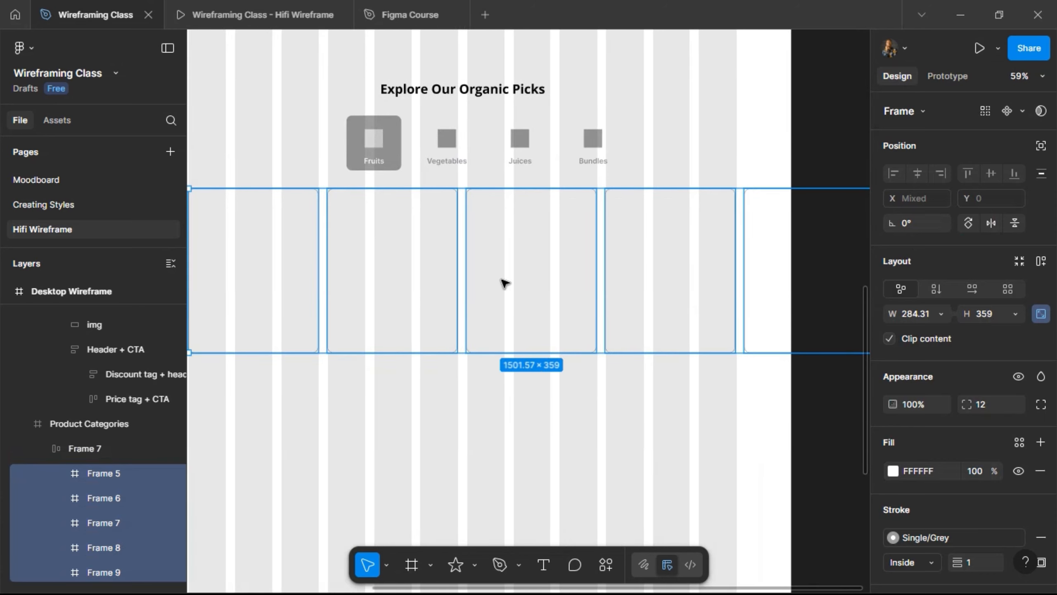
{"action": "right_click", "coordinate": [510, 265]}
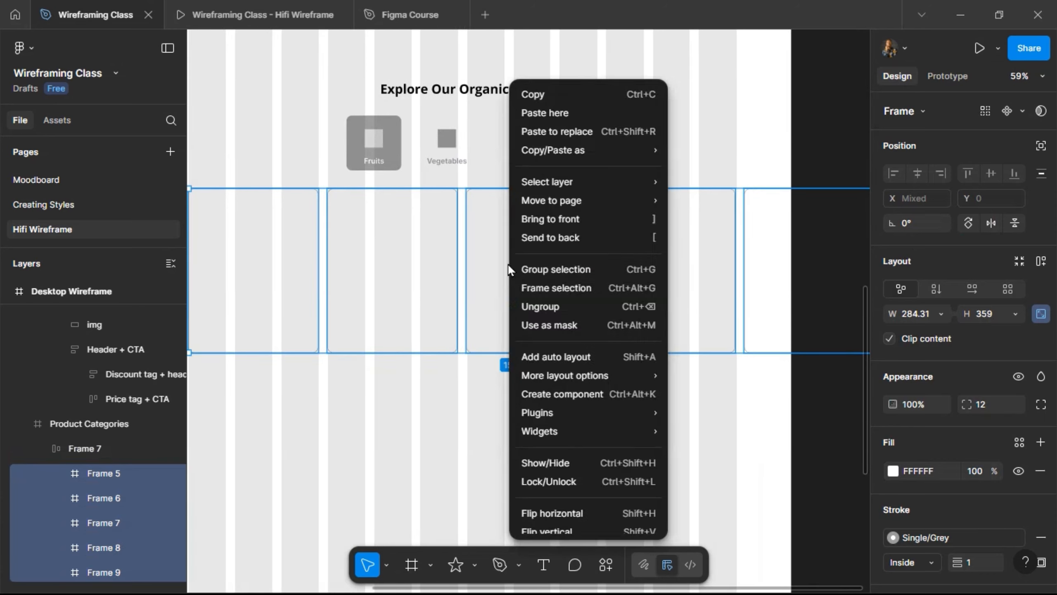
{"action": "left_click", "coordinate": [537, 133]}
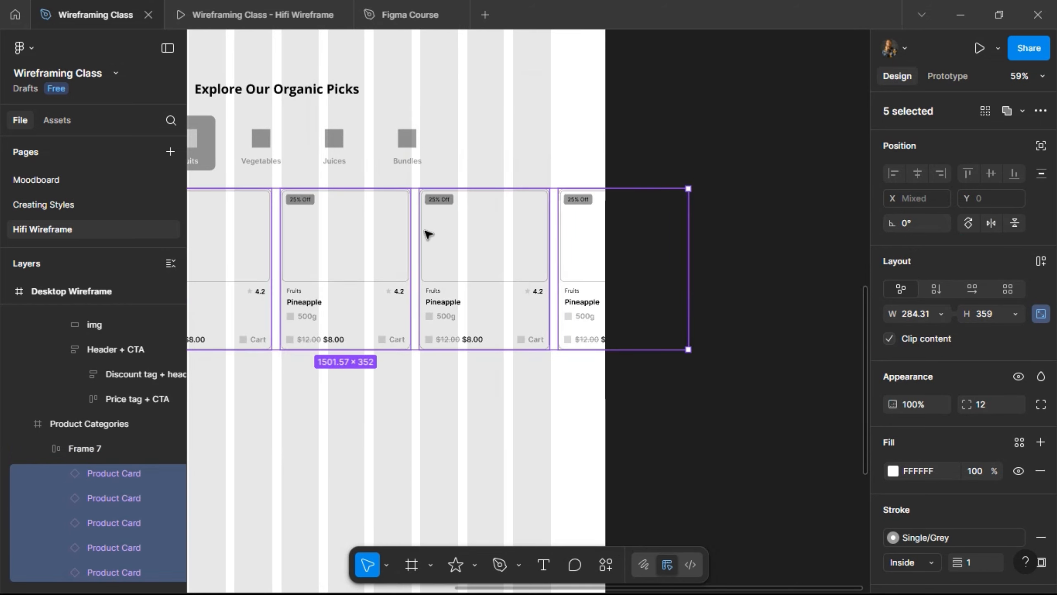
- Switch to the Hifi Wireframe prototype preview
{"action": "scroll", "coordinate": [372, 270], "scroll_direction": "left", "scroll_amount": 10}
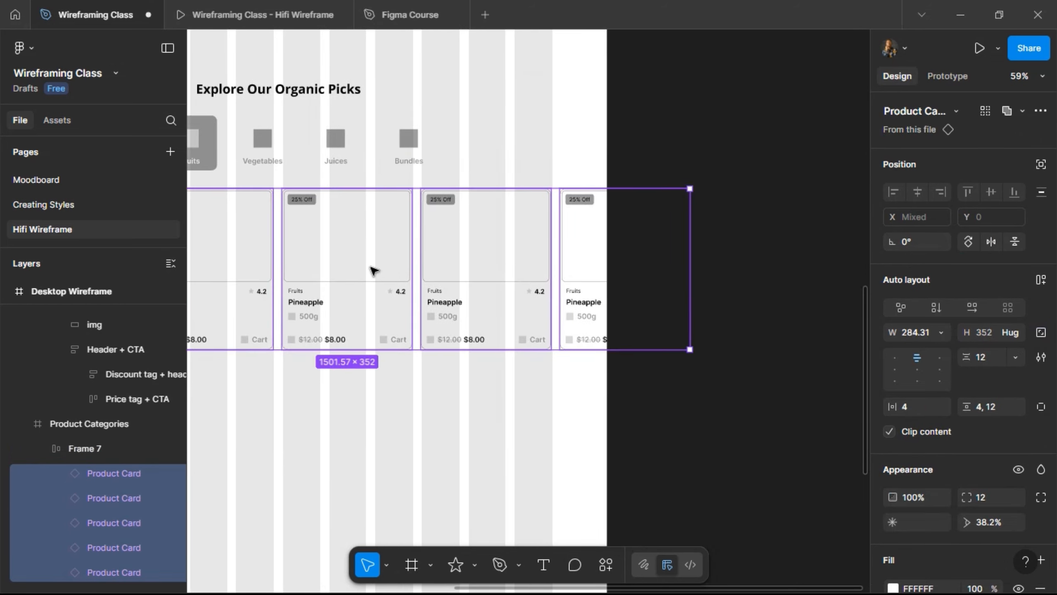
{"action": "scroll", "coordinate": [283, 300], "scroll_direction": "left", "scroll_amount": 4}
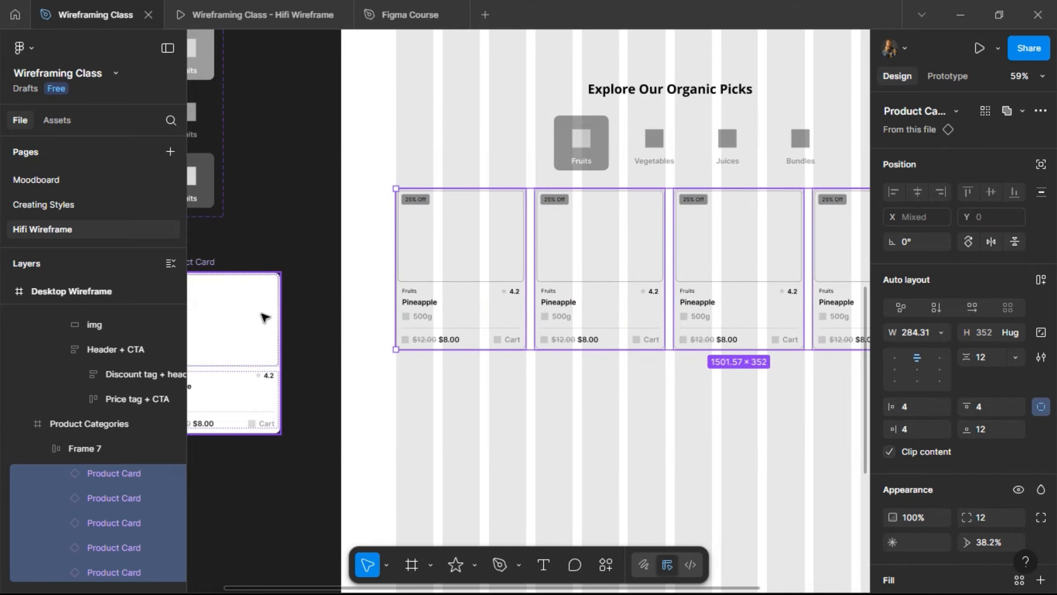
{"action": "left_click", "coordinate": [250, 5]}
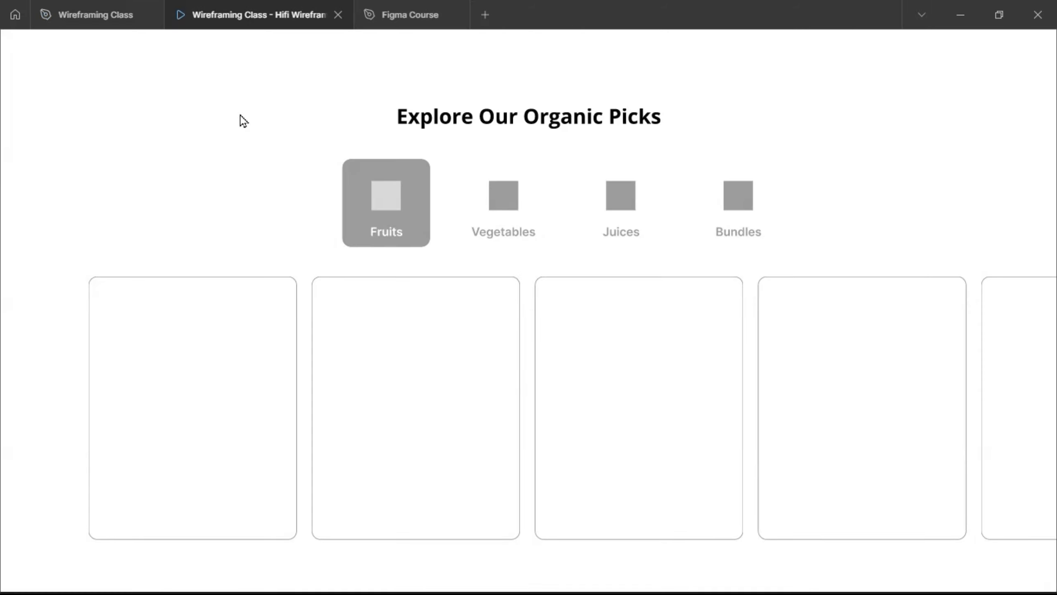
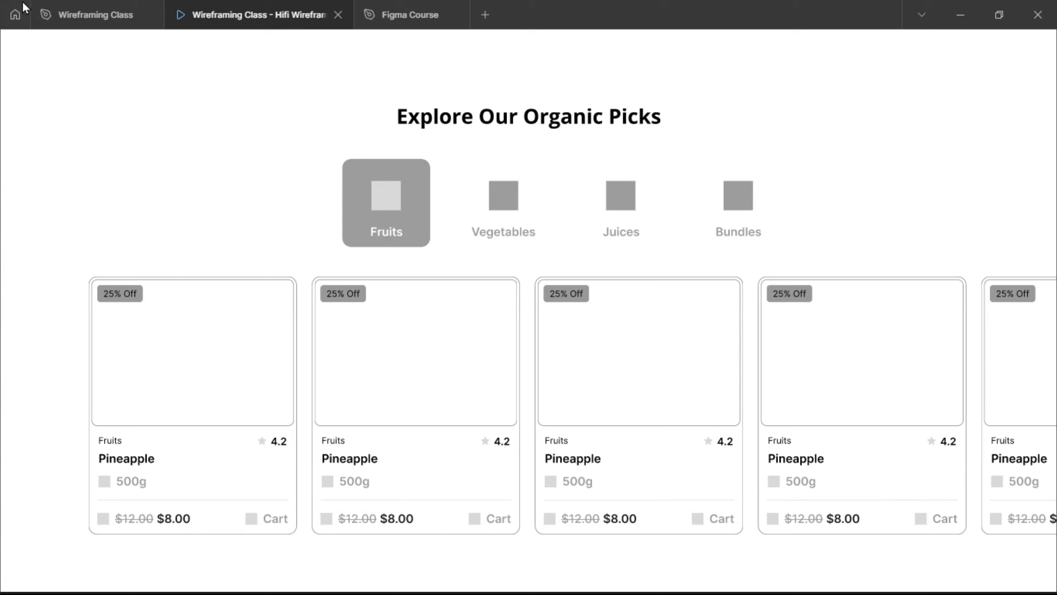
- Set the main Product Card component's bottom padding to 16, growing the card to 356 tall
{"action": "left_click", "coordinate": [95, 12]}
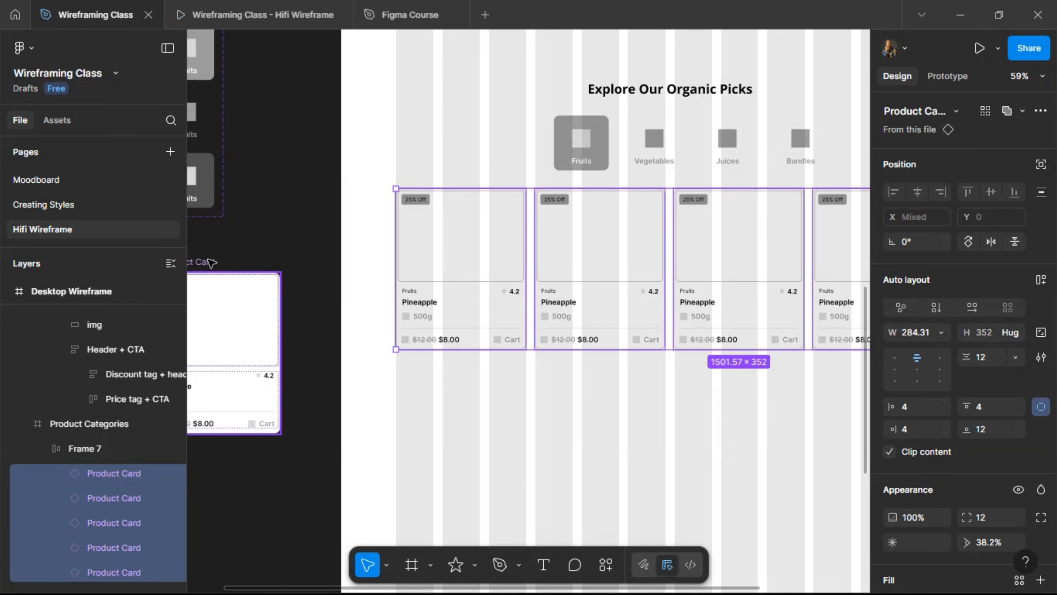
{"action": "left_click", "coordinate": [237, 266]}
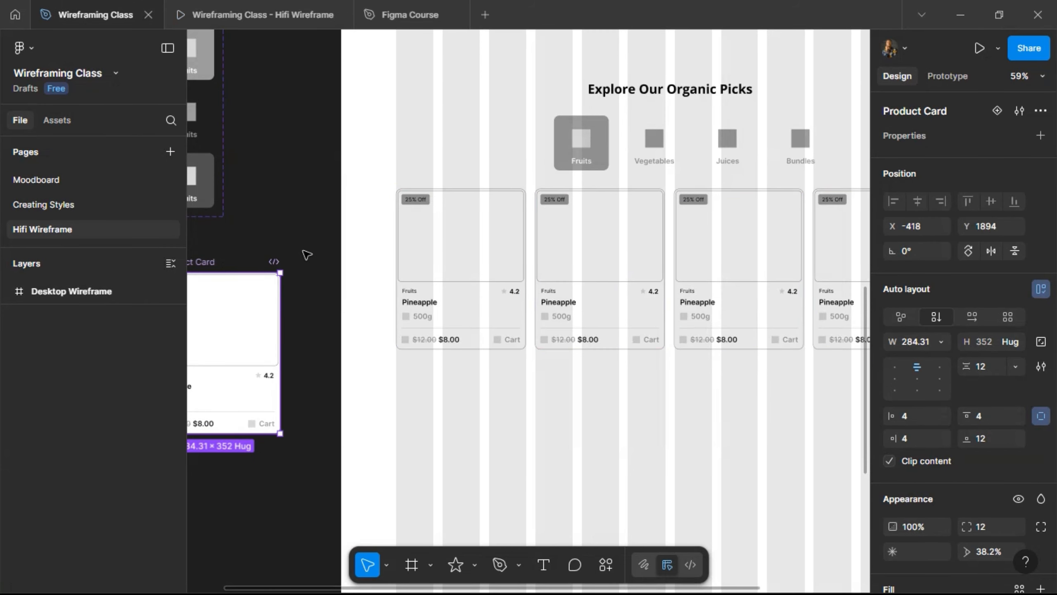
{"action": "scroll", "coordinate": [306, 254], "scroll_direction": "left", "scroll_amount": 3}
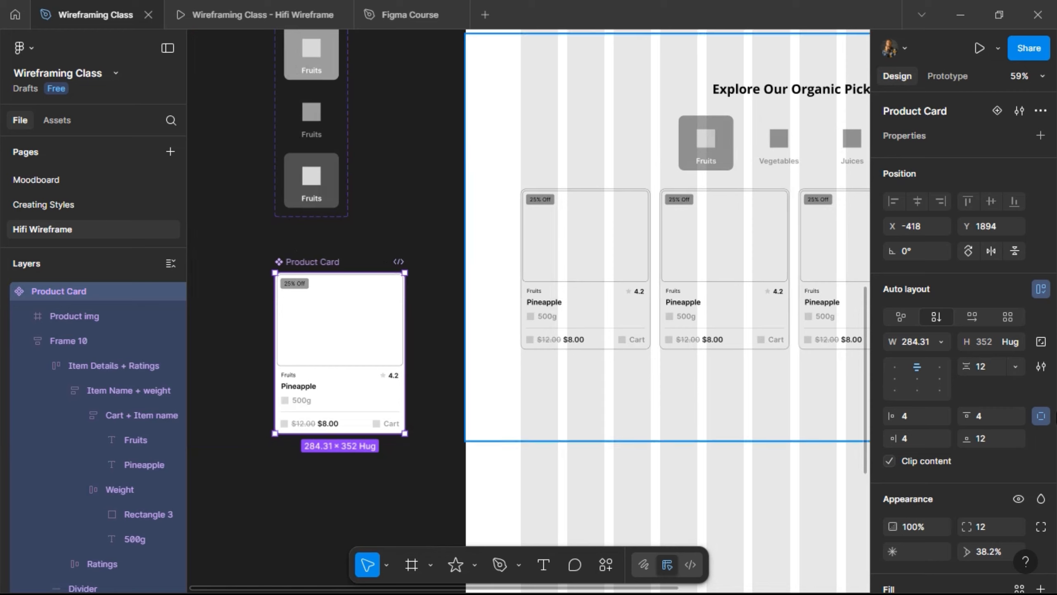
{"action": "left_click", "coordinate": [994, 444]}
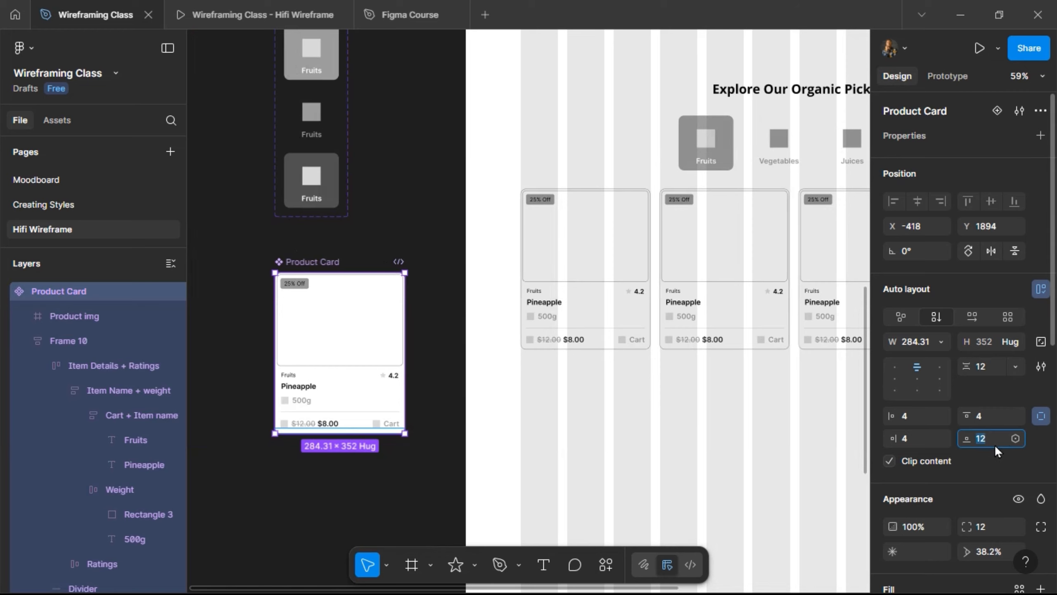
{"action": "type", "text": "16"}
{"action": "key", "text": "Return"}
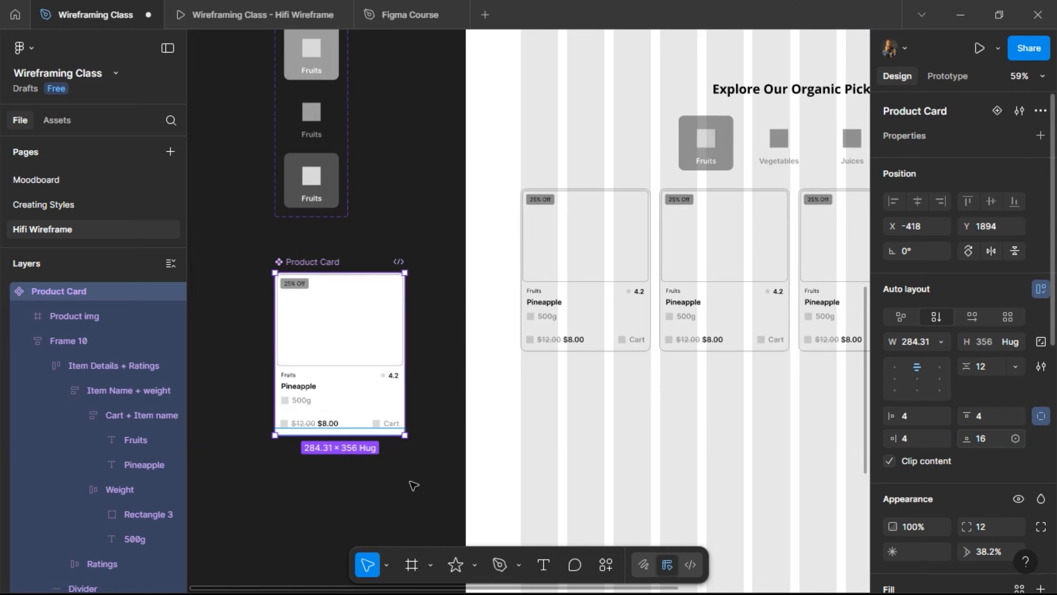
{"action": "scroll", "coordinate": [341, 438], "scroll_direction": "up", "scroll_amount": 5}
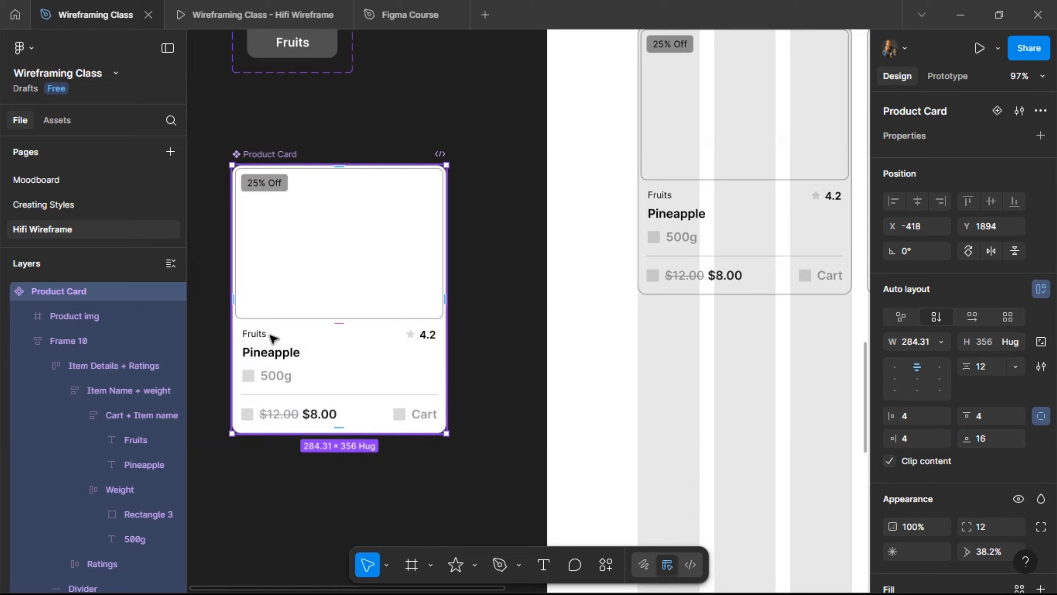
- Drill into the Product Card's nested groups down to the Fruits category text
{"action": "scroll", "coordinate": [224, 366], "scroll_direction": "up", "scroll_amount": 4}
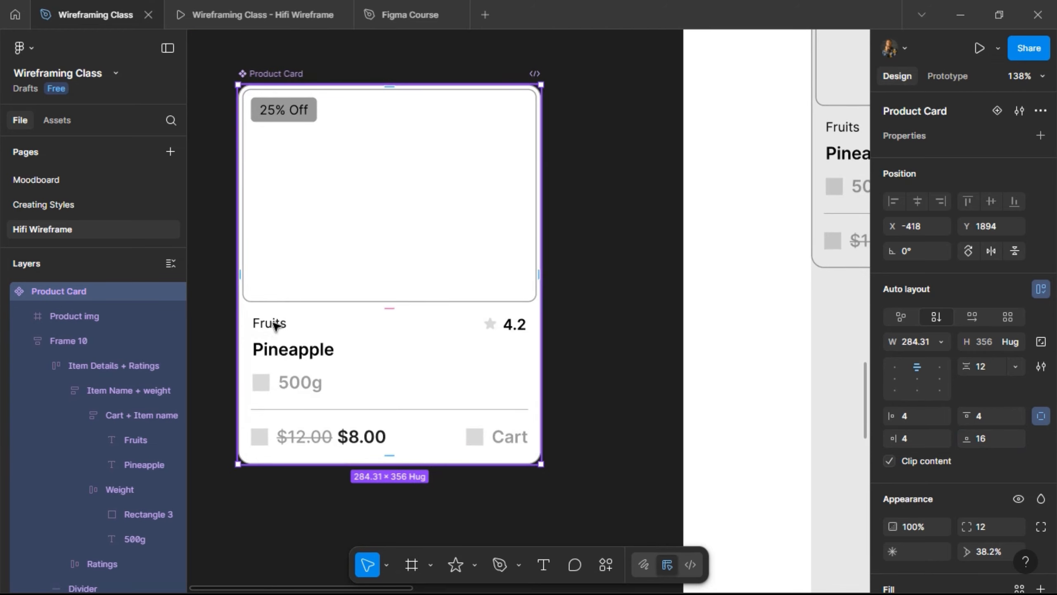
{"action": "double_click", "coordinate": [275, 325]}
{"action": "double_click", "coordinate": [274, 326]}
{"action": "double_click", "coordinate": [275, 326]}
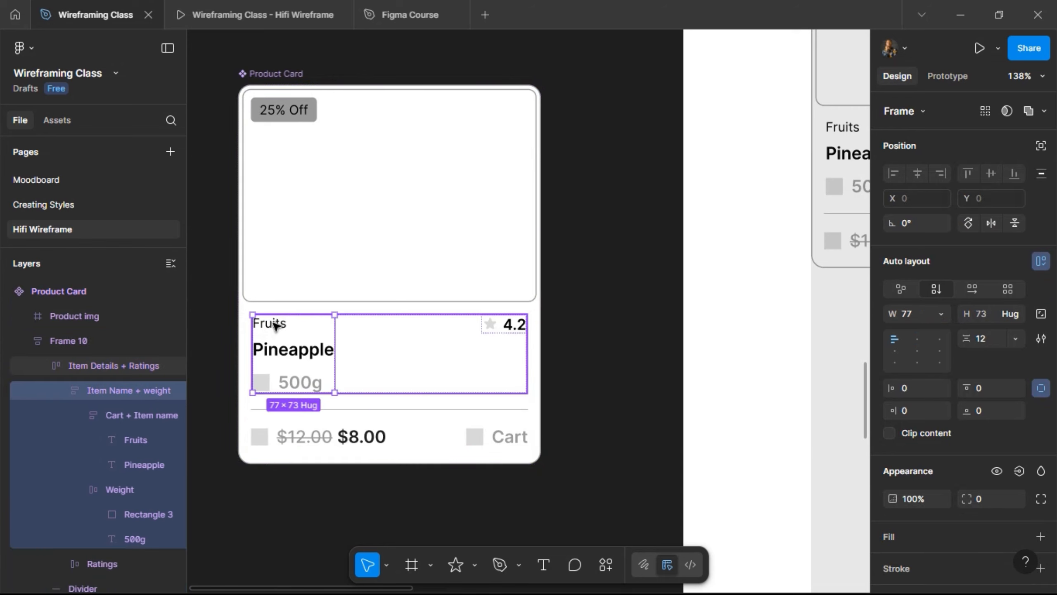
{"action": "double_click", "coordinate": [275, 326]}
{"action": "double_click", "coordinate": [275, 325]}
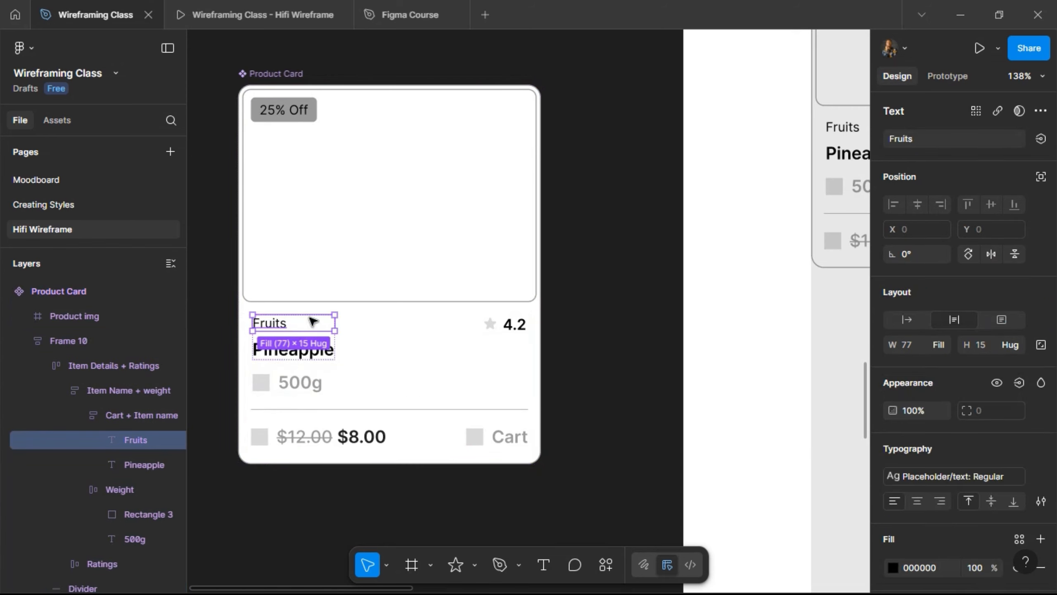
- Bind the 25% Off tag label to a new text property named 'Tag Content'
{"action": "left_click", "coordinate": [294, 112]}
{"action": "double_click", "coordinate": [295, 112]}
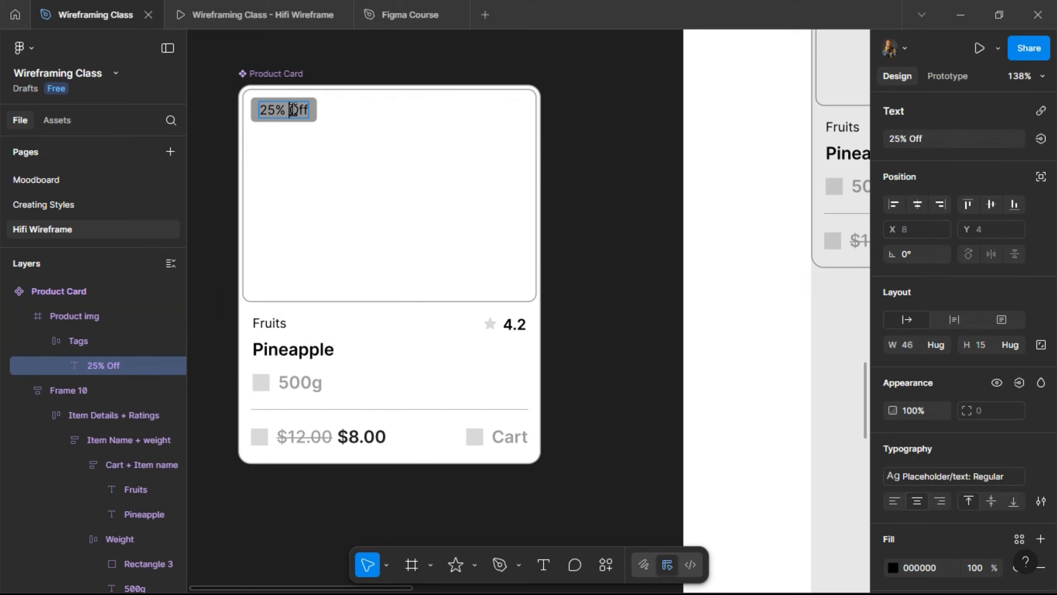
{"action": "key", "text": "Escape"}
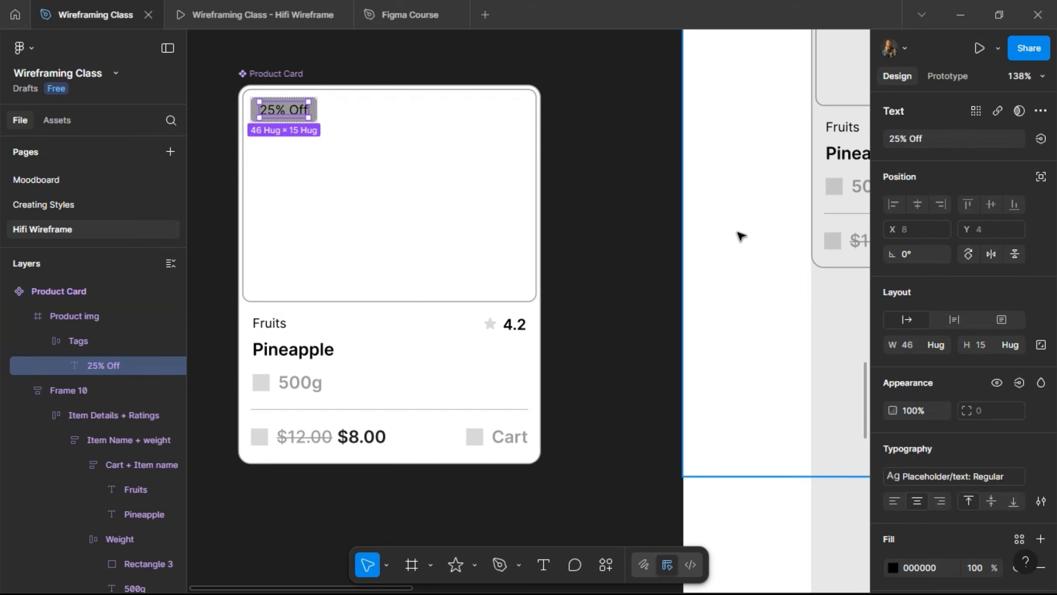
{"action": "left_click", "coordinate": [1041, 139]}
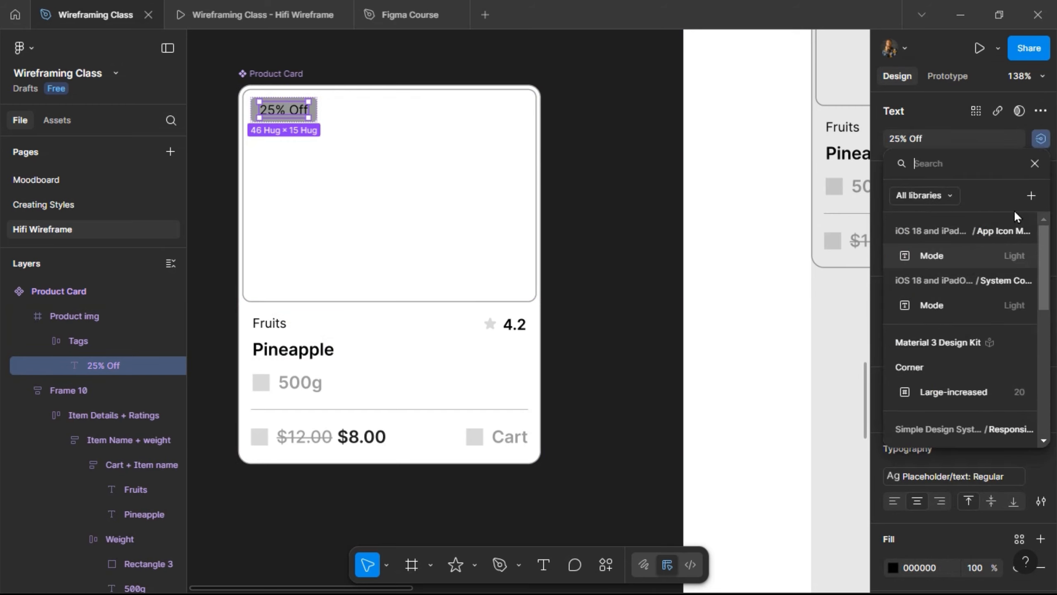
{"action": "left_click", "coordinate": [1030, 197]}
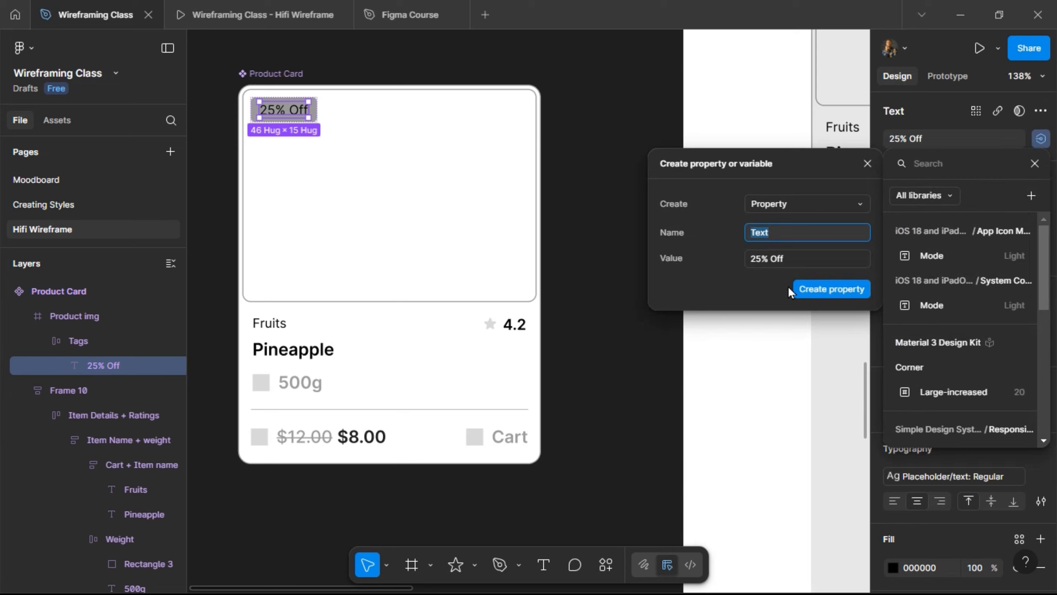
{"action": "type", "text": "Tag Content"}
{"action": "left_click", "coordinate": [821, 289]}
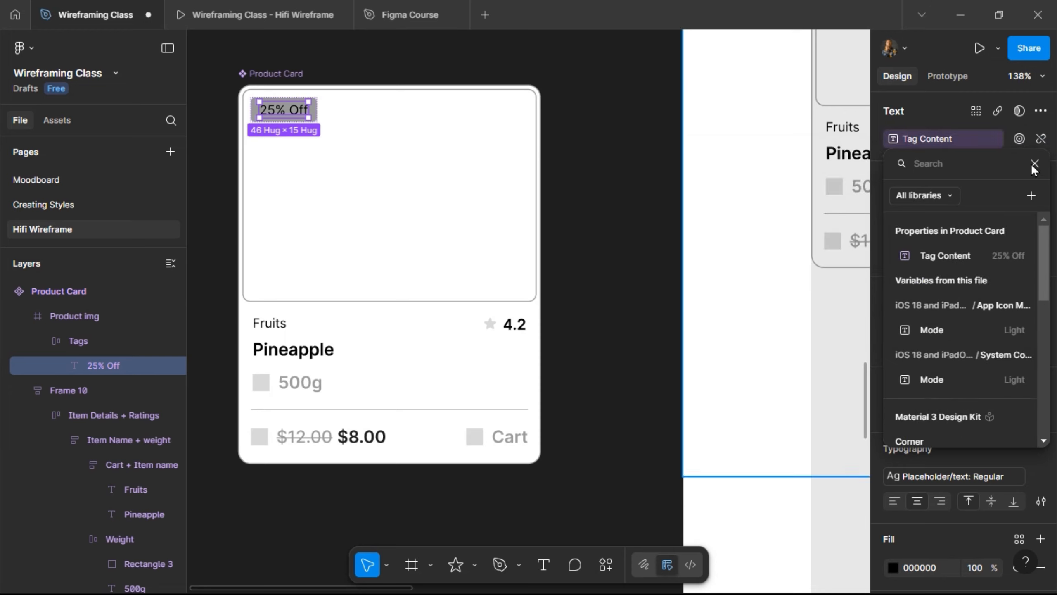
{"action": "left_click", "coordinate": [625, 189]}
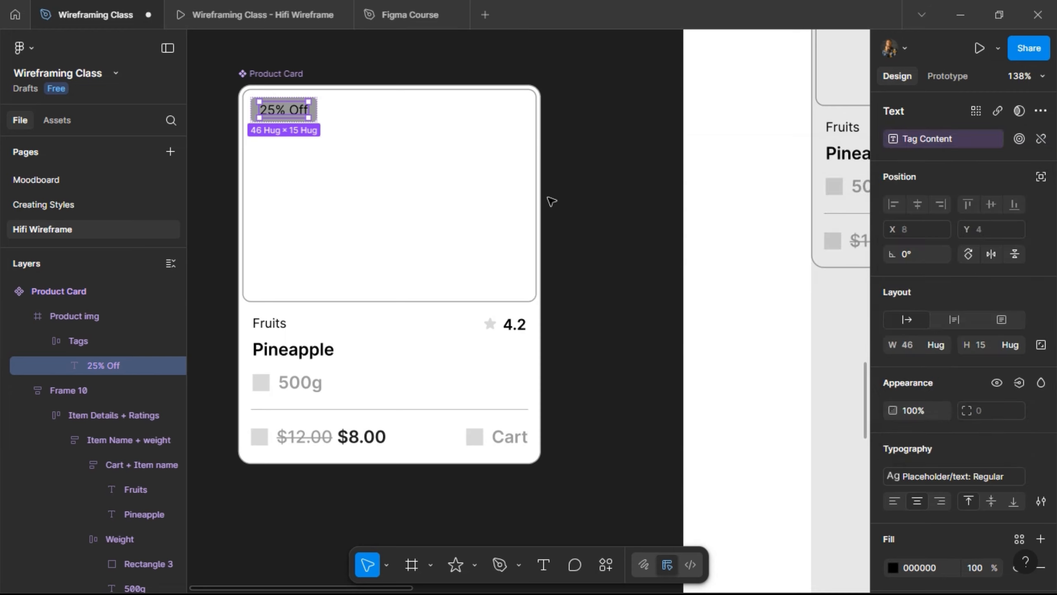
- Add a 'Show Tags' boolean property controlling the Tags frame's visibility
{"action": "left_click", "coordinate": [278, 100]}
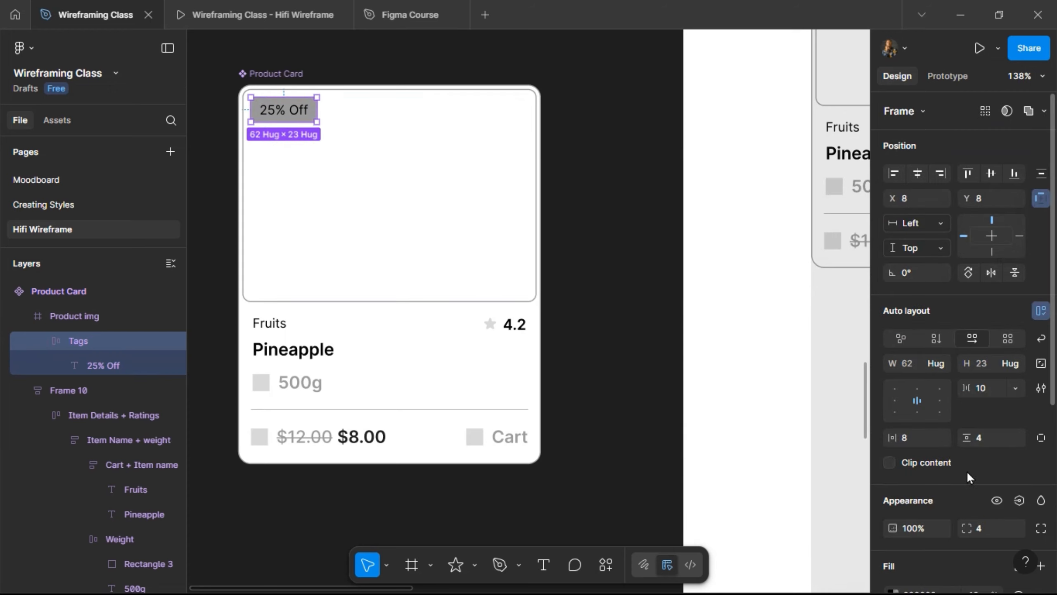
{"action": "scroll", "coordinate": [966, 471], "scroll_direction": "down", "scroll_amount": 5}
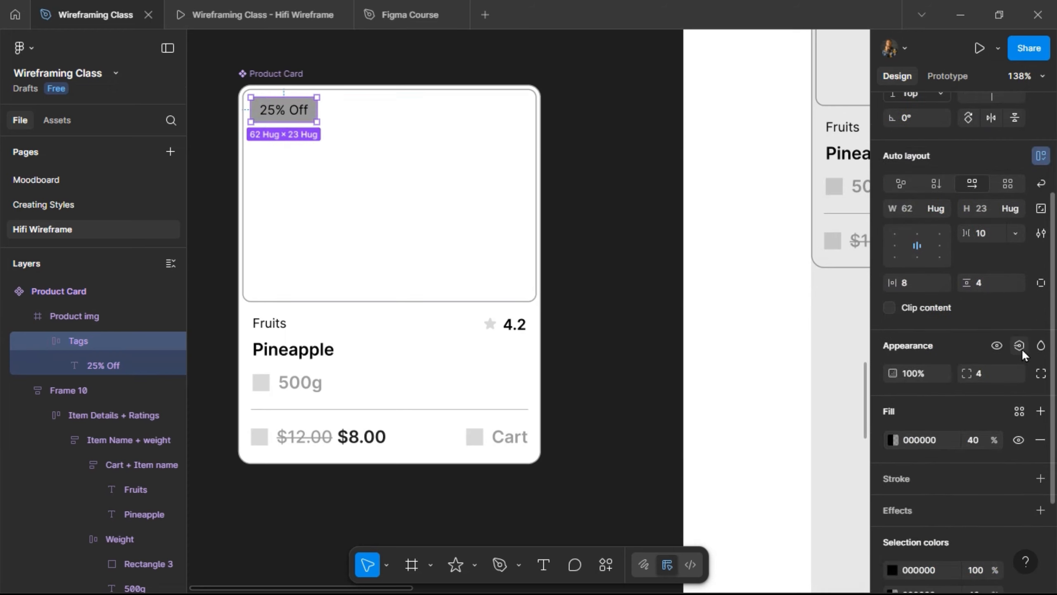
{"action": "left_click", "coordinate": [1019, 345]}
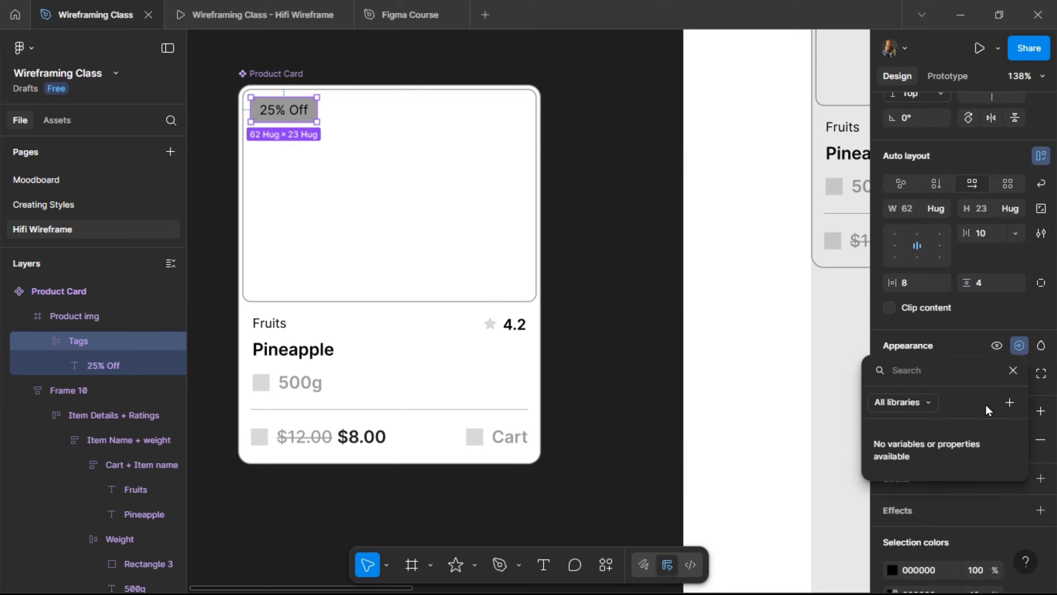
{"action": "left_click", "coordinate": [1009, 402]}
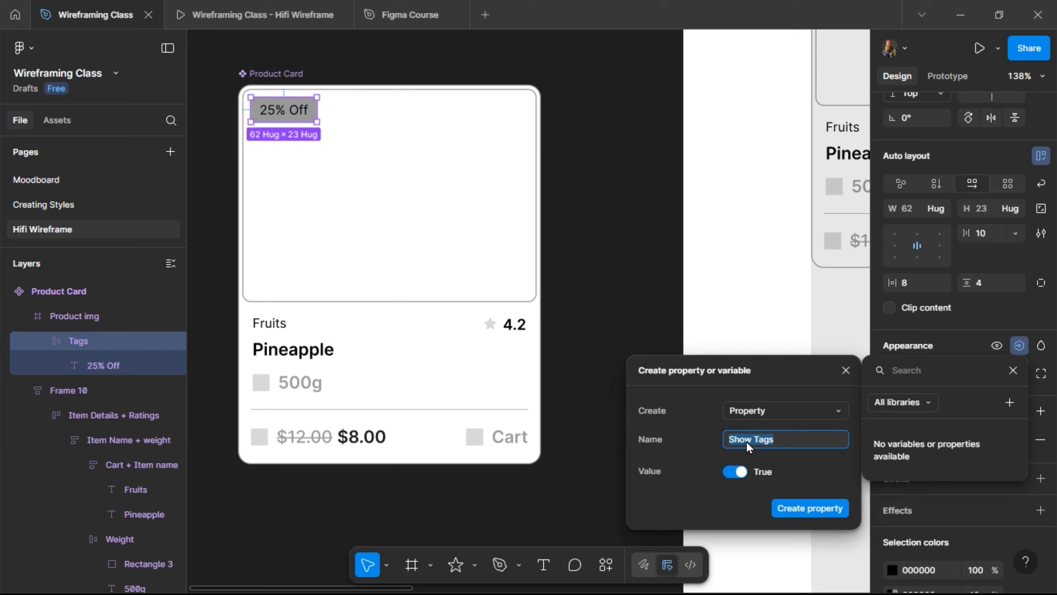
{"action": "left_click", "coordinate": [798, 509]}
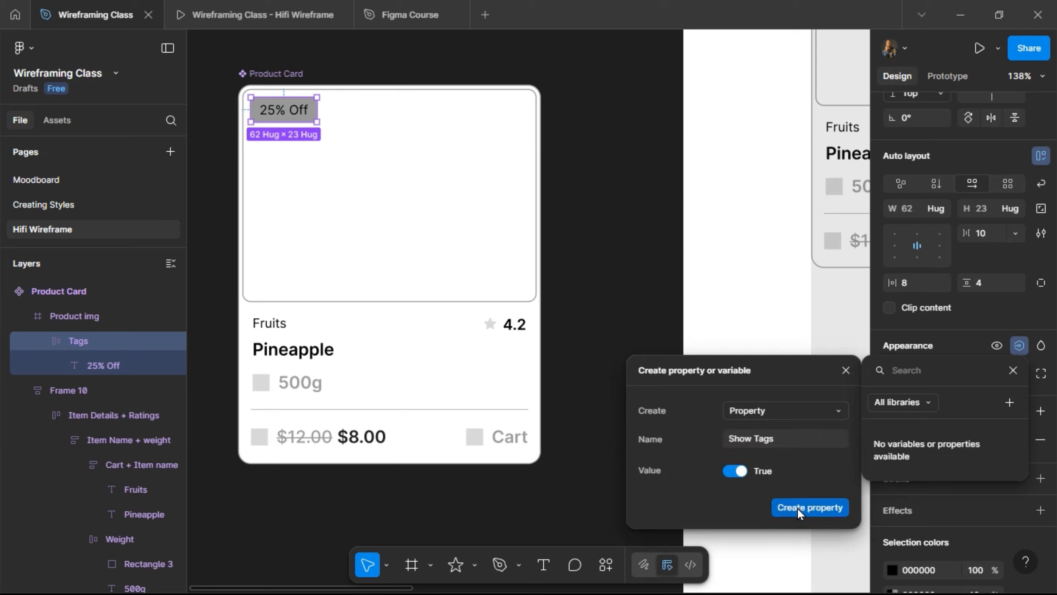
{"action": "left_click", "coordinate": [281, 324]}
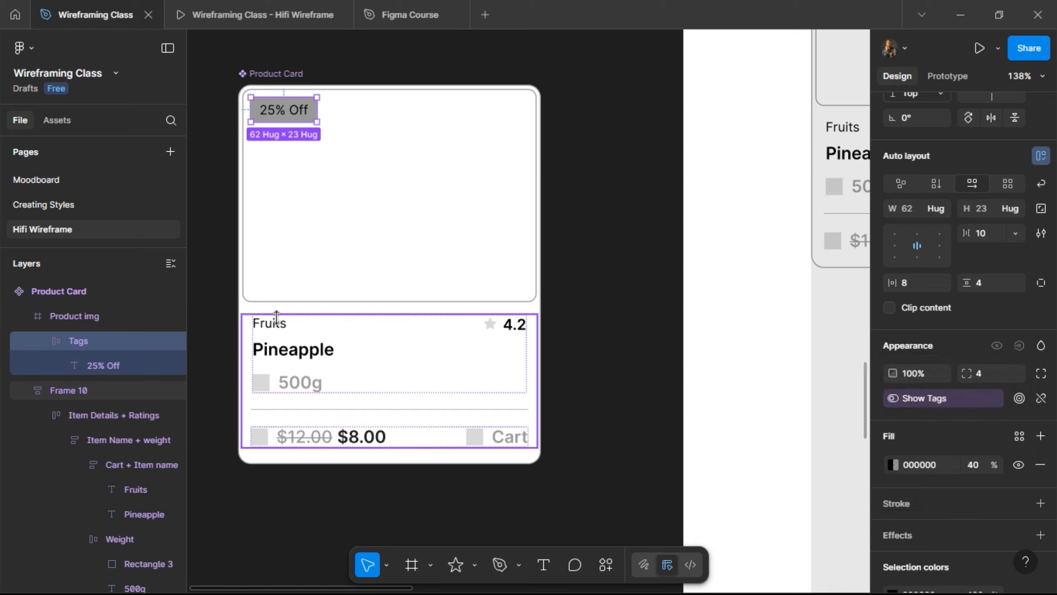
- Bind the Fruits category text to a new text property named 'Item Cartegory'
{"action": "left_click", "coordinate": [275, 325]}
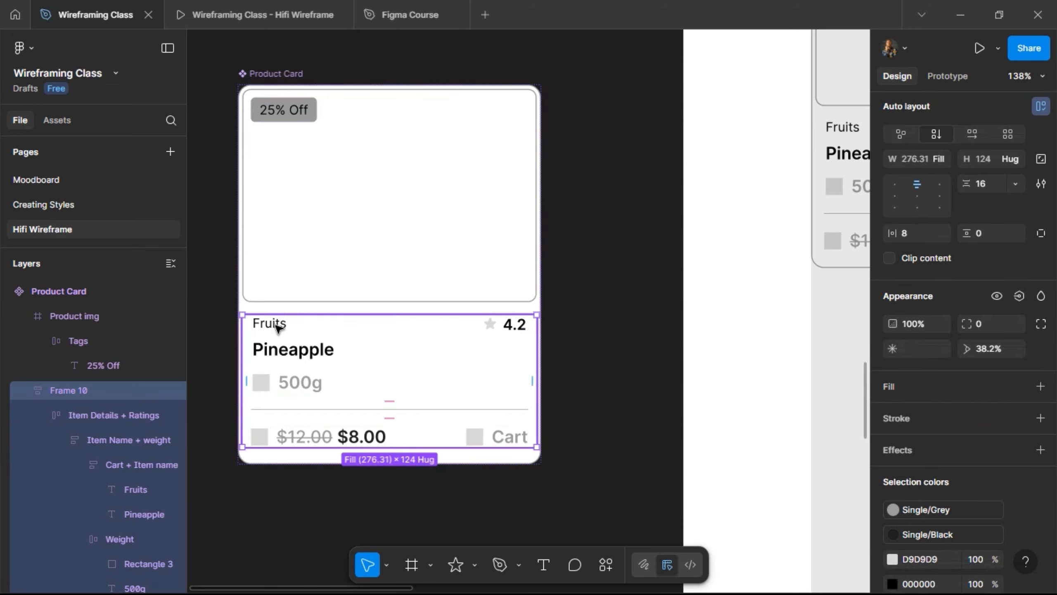
{"action": "double_click", "coordinate": [275, 325]}
{"action": "double_click", "coordinate": [277, 327]}
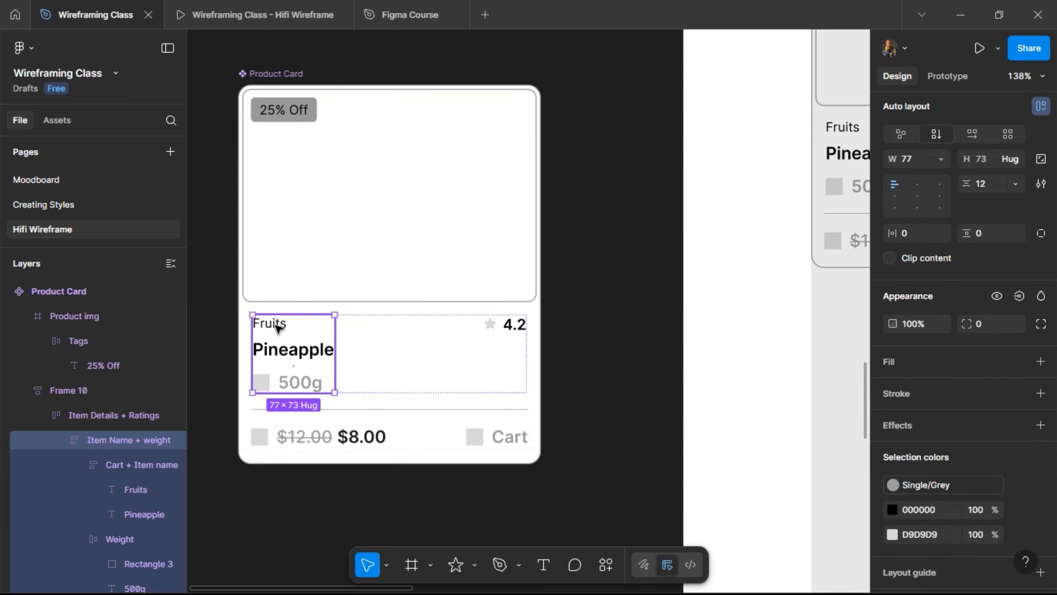
{"action": "double_click", "coordinate": [277, 326]}
{"action": "double_click", "coordinate": [278, 327]}
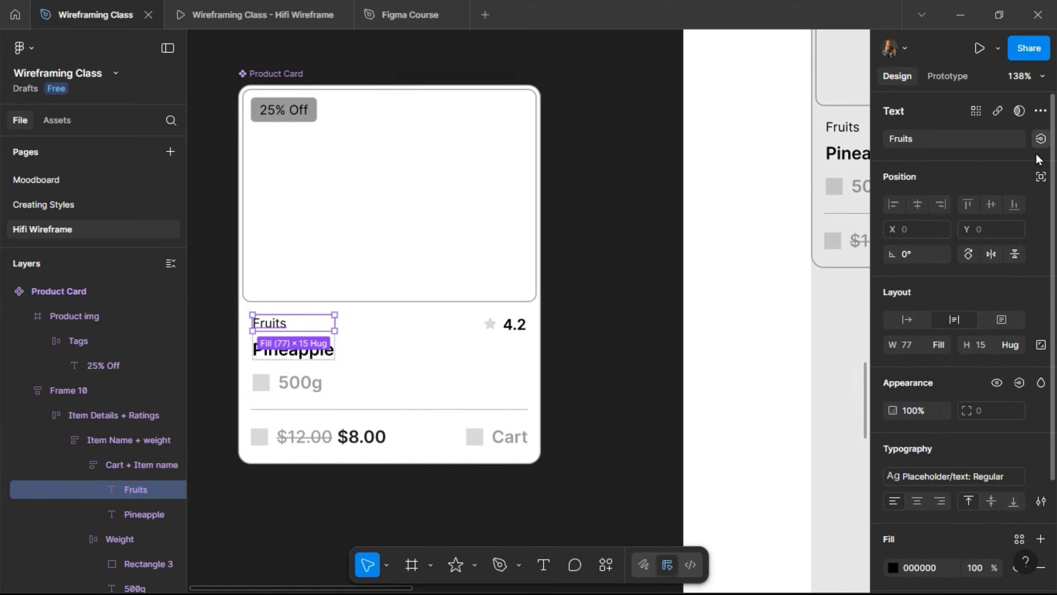
{"action": "left_click", "coordinate": [1040, 141]}
{"action": "left_click", "coordinate": [1032, 195]}
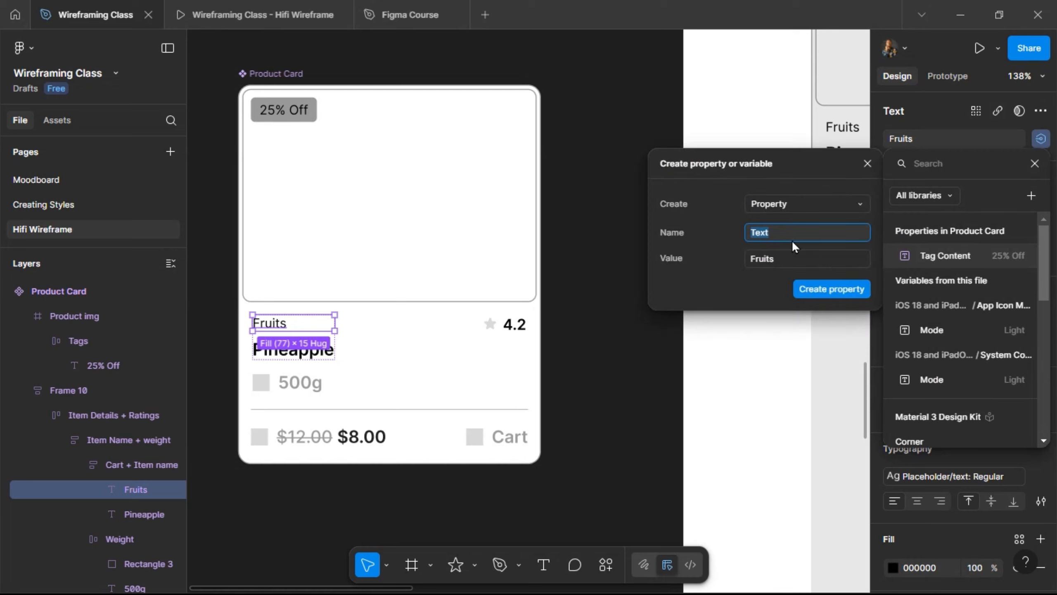
{"action": "type", "text": "Item Cartegory"}
{"action": "key", "text": "Return"}
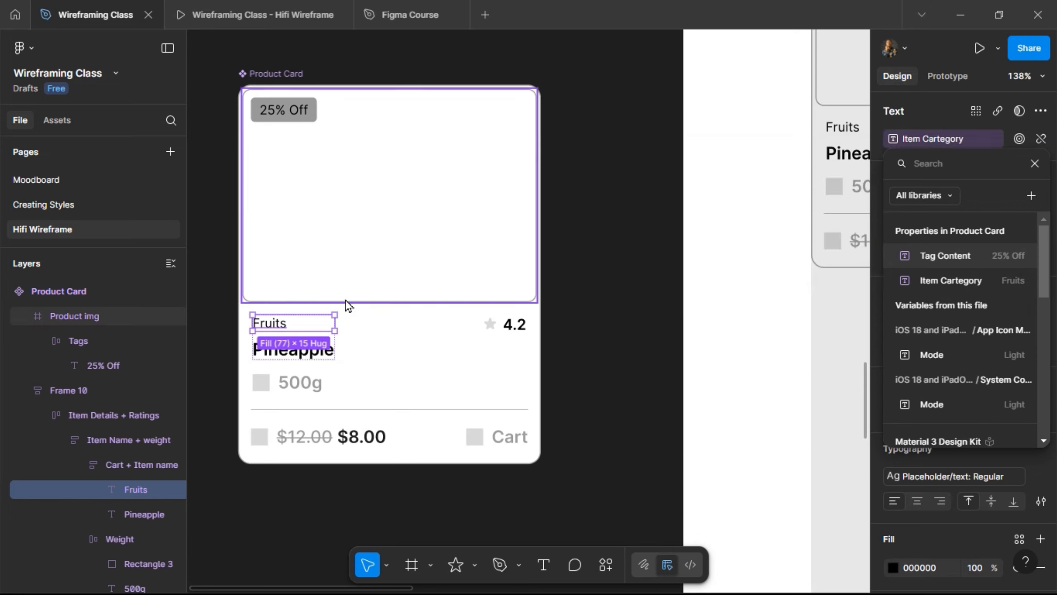
{"action": "key", "text": "Escape"}
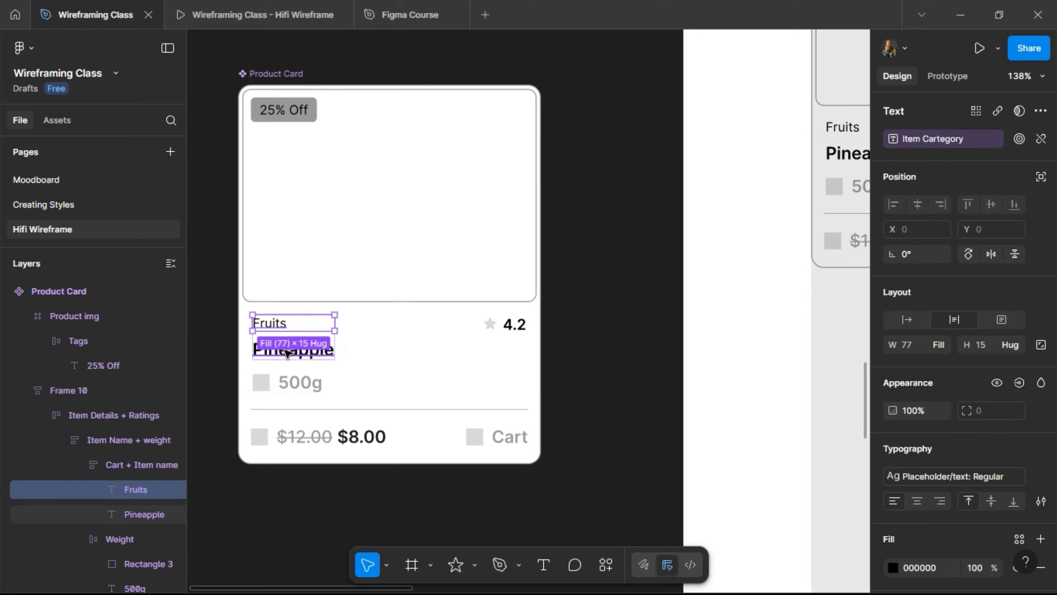
- Bind the Pineapple name text to a new text property named 'Item'
{"action": "left_click", "coordinate": [287, 352]}
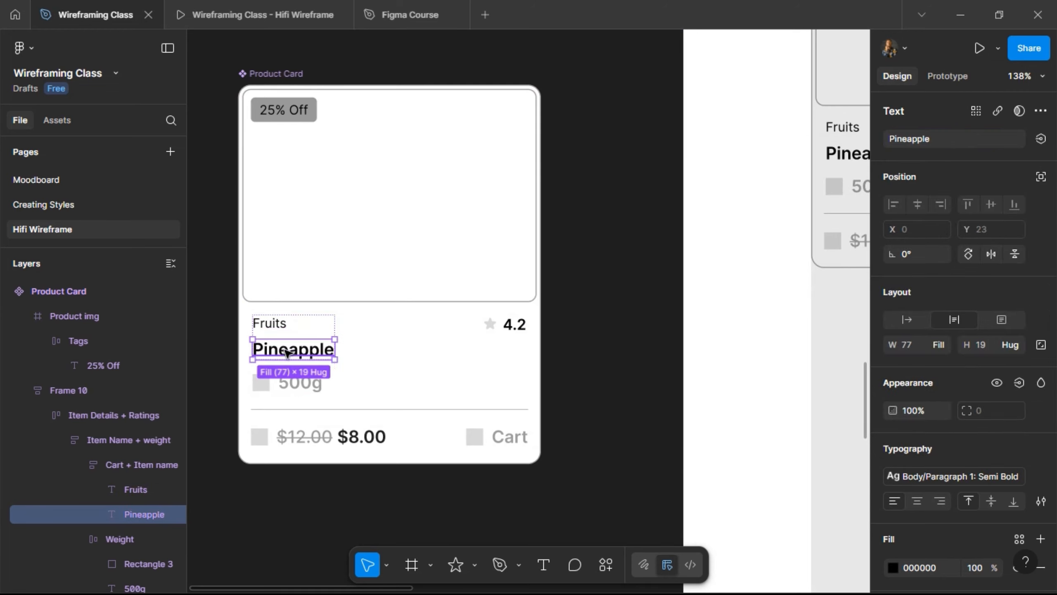
{"action": "left_click", "coordinate": [1041, 139]}
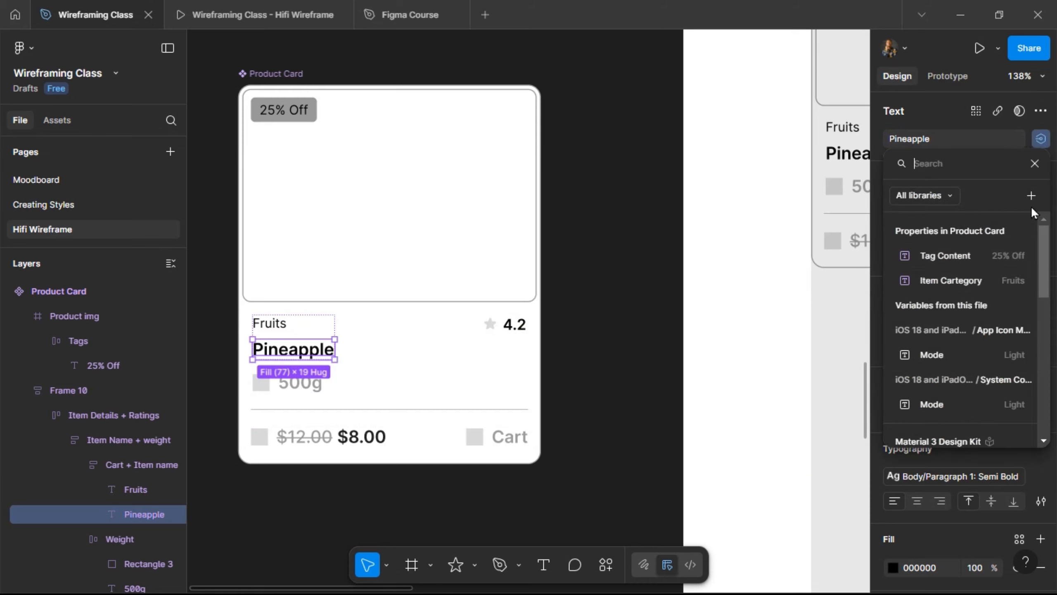
{"action": "left_click", "coordinate": [1032, 195]}
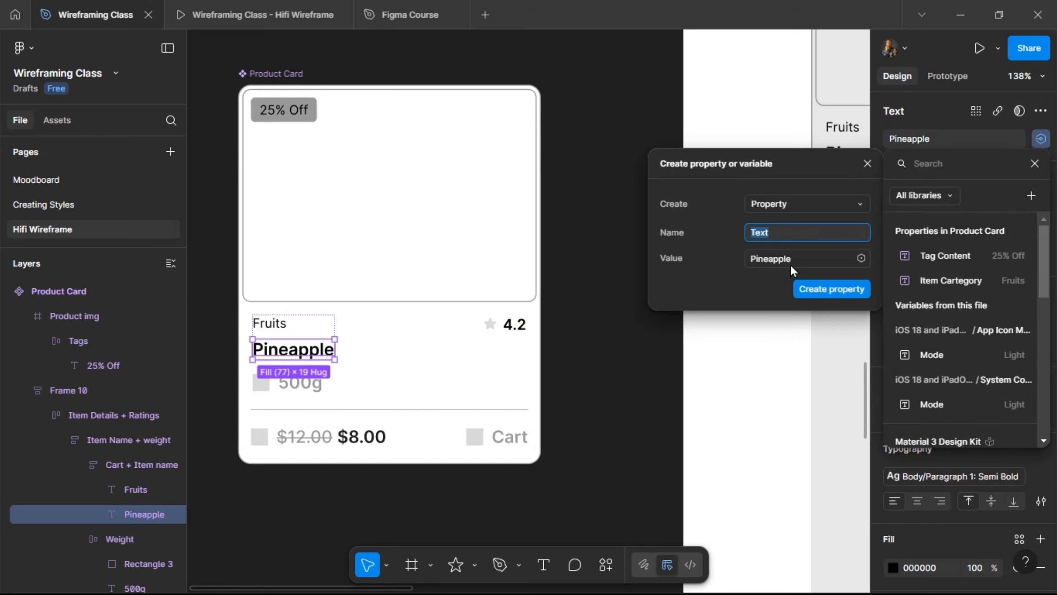
{"action": "type", "text": "Item"}
{"action": "left_click", "coordinate": [806, 287]}
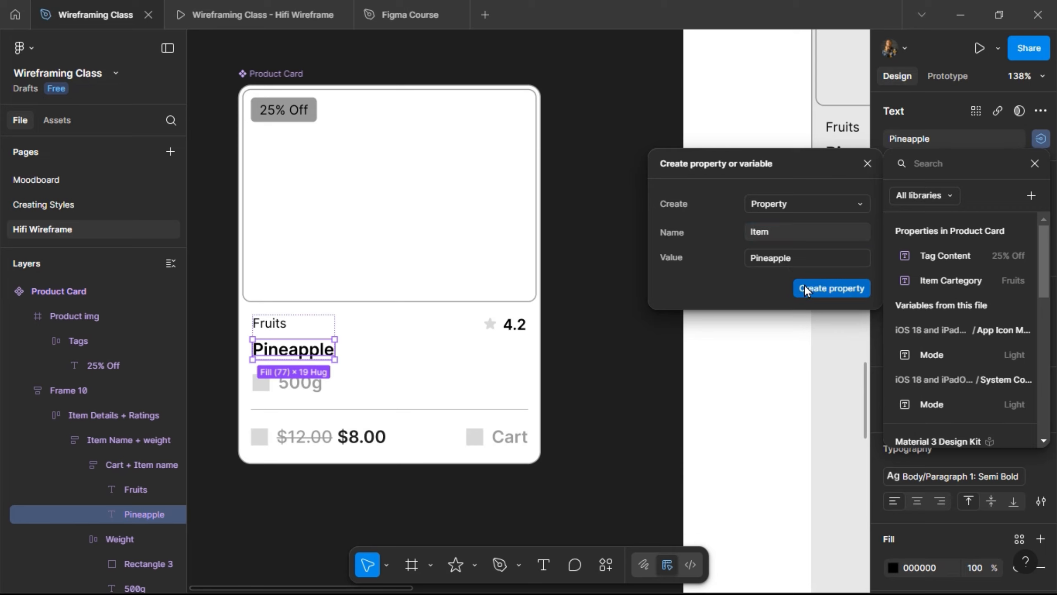
{"action": "left_click", "coordinate": [804, 288]}
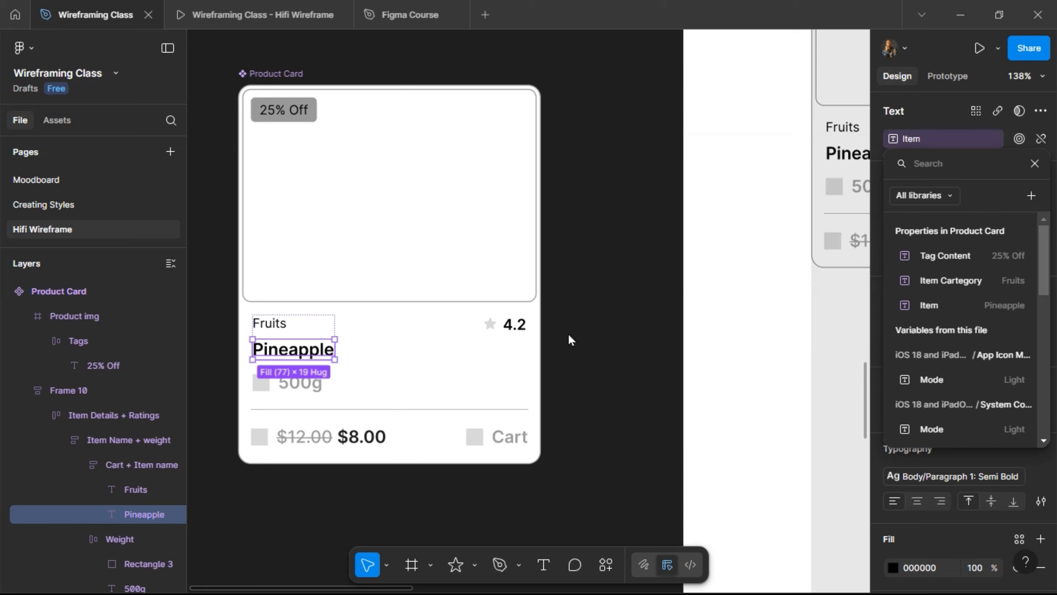
{"action": "left_click", "coordinate": [289, 380]}
- Bind the 500g weight text to a new text property named 'Item Weight'
{"action": "double_click", "coordinate": [290, 380]}
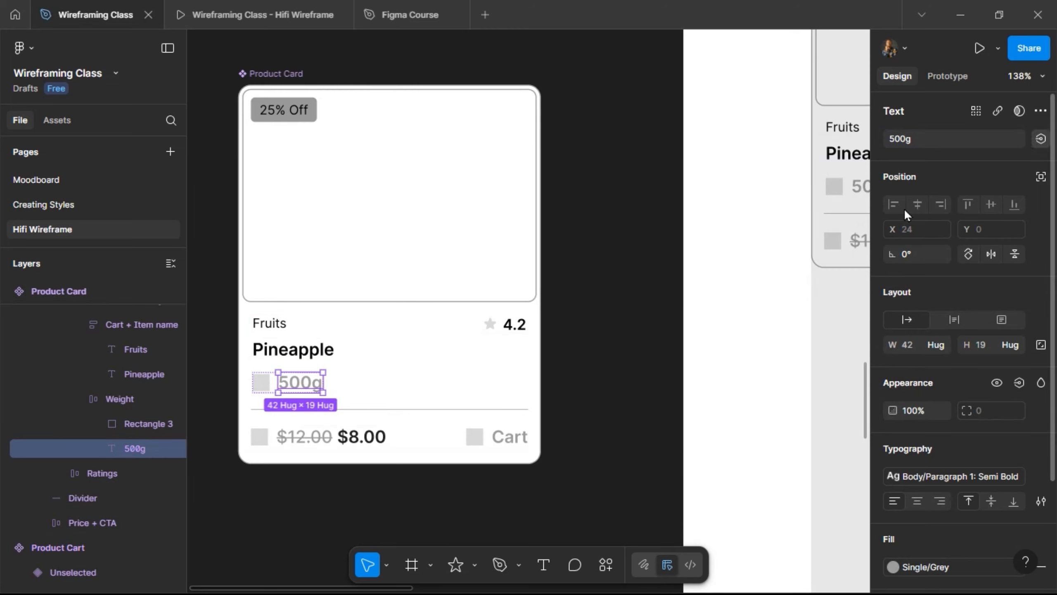
{"action": "left_click", "coordinate": [1041, 139]}
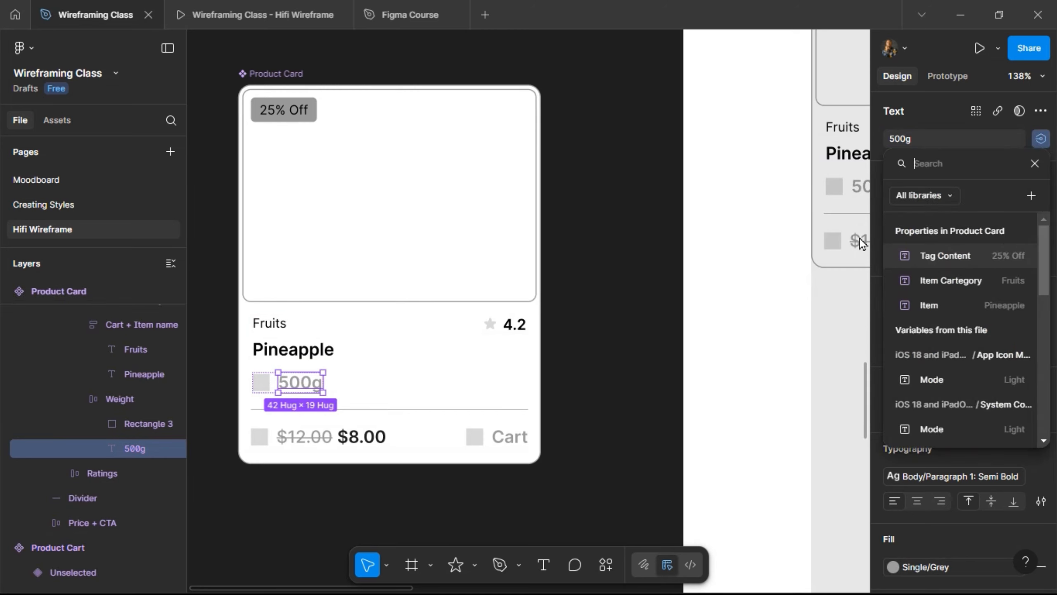
{"action": "left_click", "coordinate": [1032, 195]}
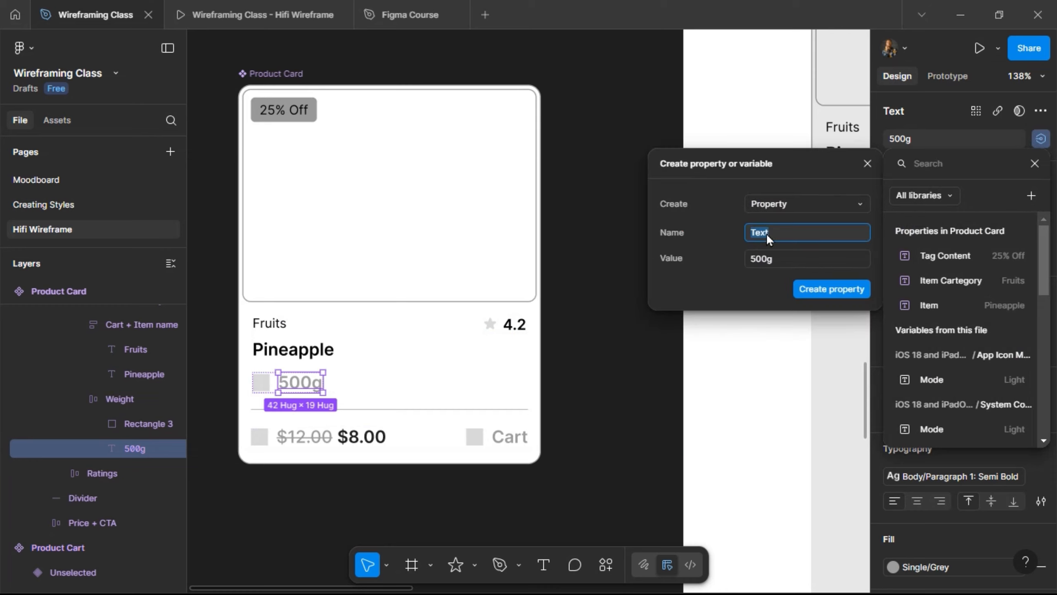
{"action": "type", "text": "Item Weight"}
{"action": "key", "text": "Return"}
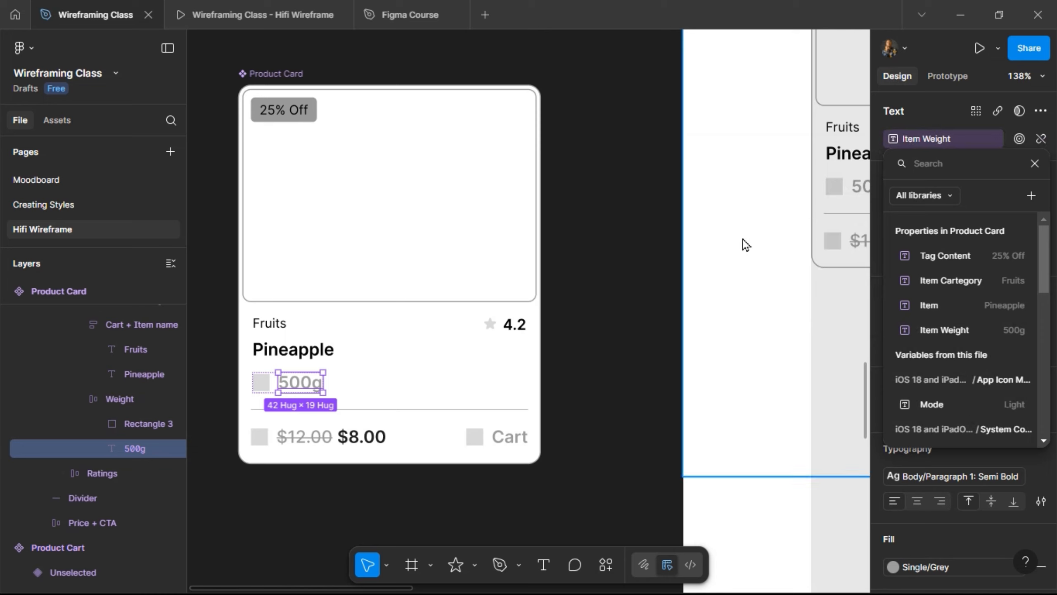
- Bind the $12.00 price text to a new text property named 'Old Price'
{"action": "key", "text": "Escape"}
{"action": "left_click", "coordinate": [317, 438]}
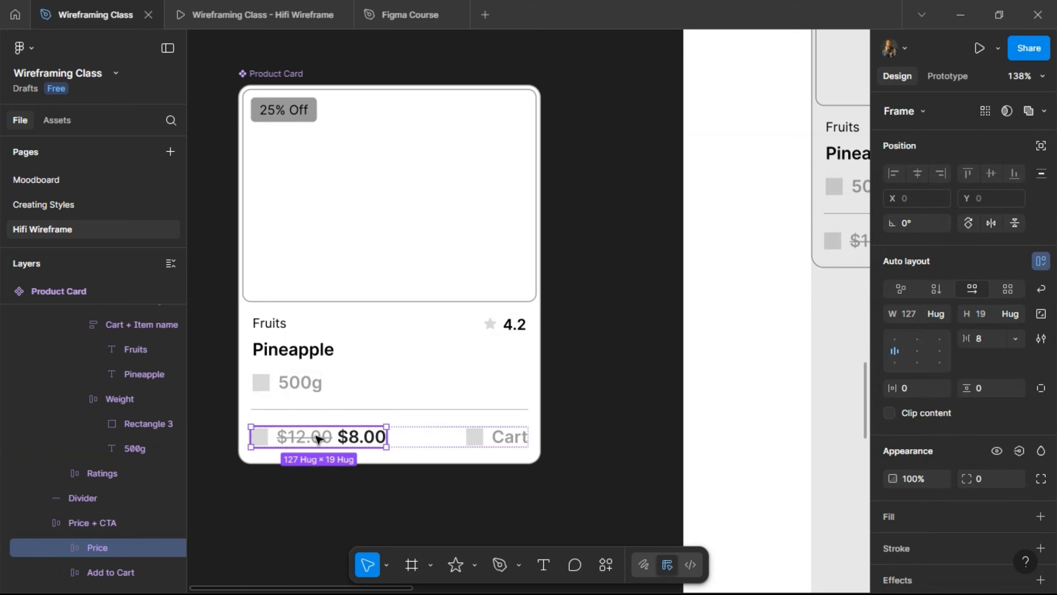
{"action": "double_click", "coordinate": [317, 439]}
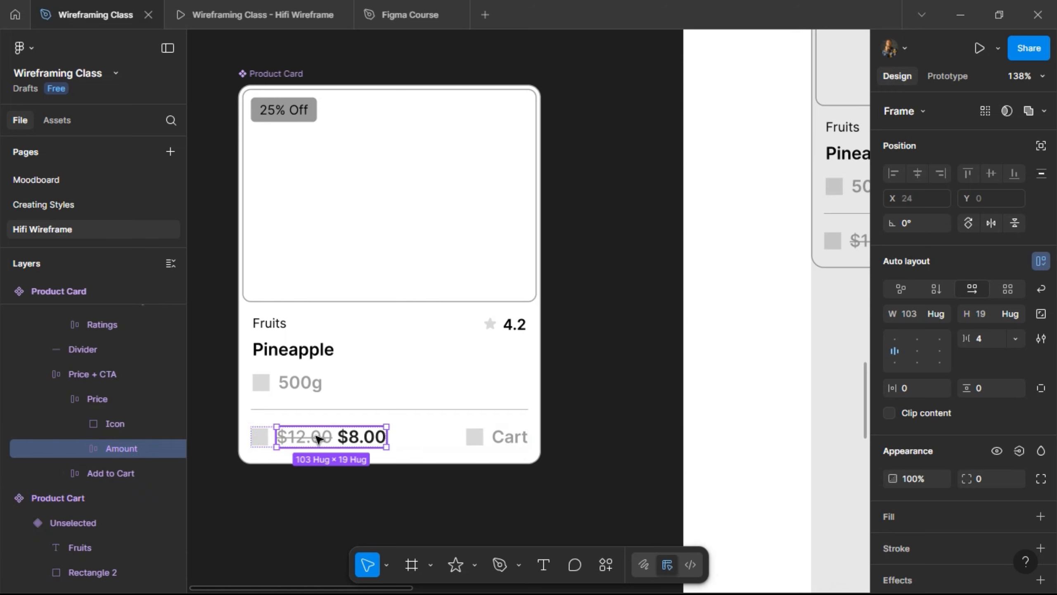
{"action": "double_click", "coordinate": [318, 439]}
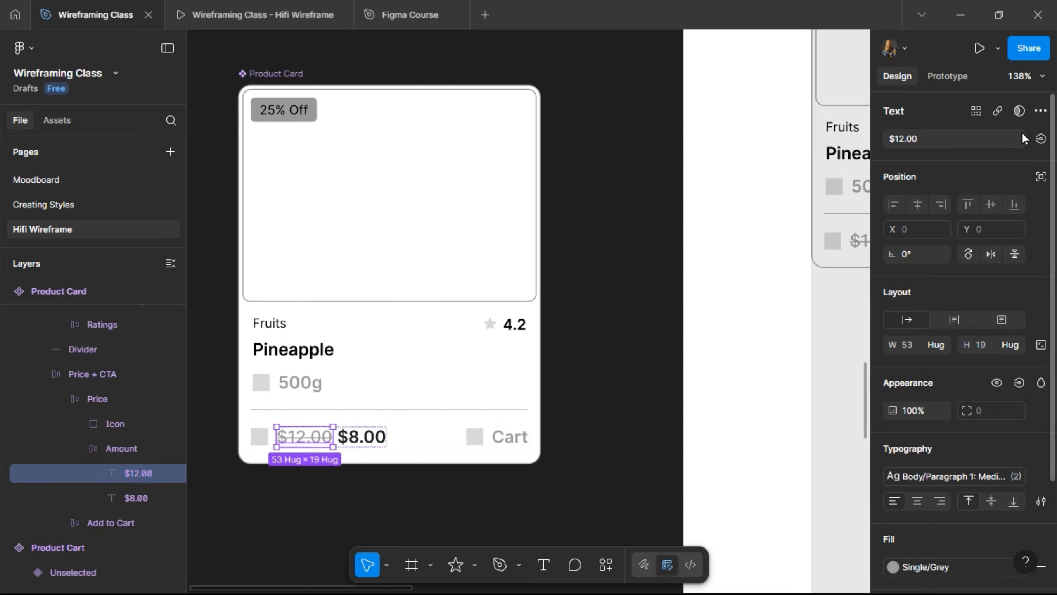
{"action": "left_click", "coordinate": [1041, 139]}
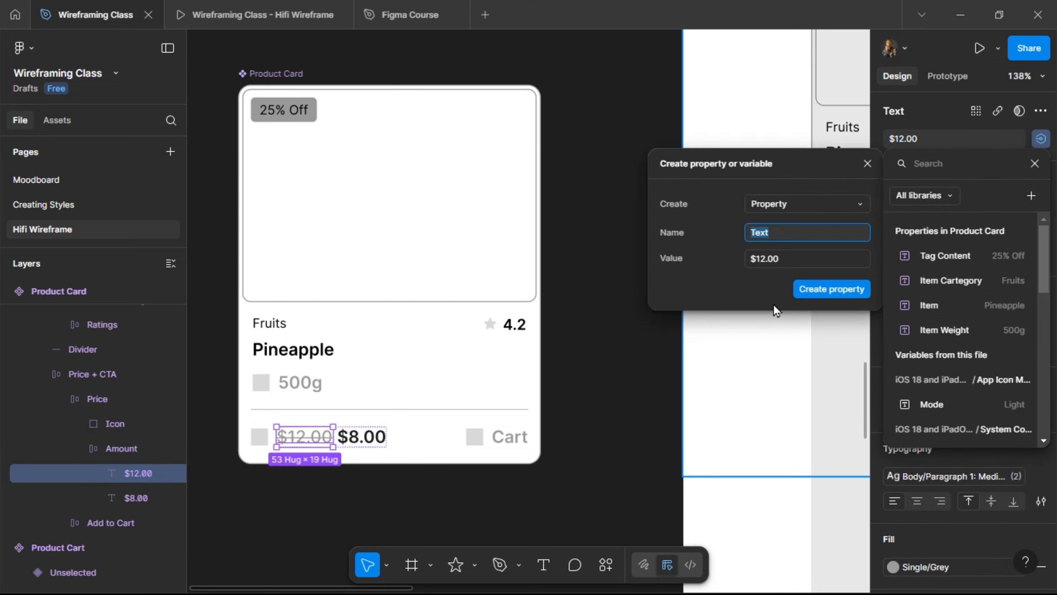
{"action": "type", "text": "Old Price"}
{"action": "left_click", "coordinate": [806, 289]}
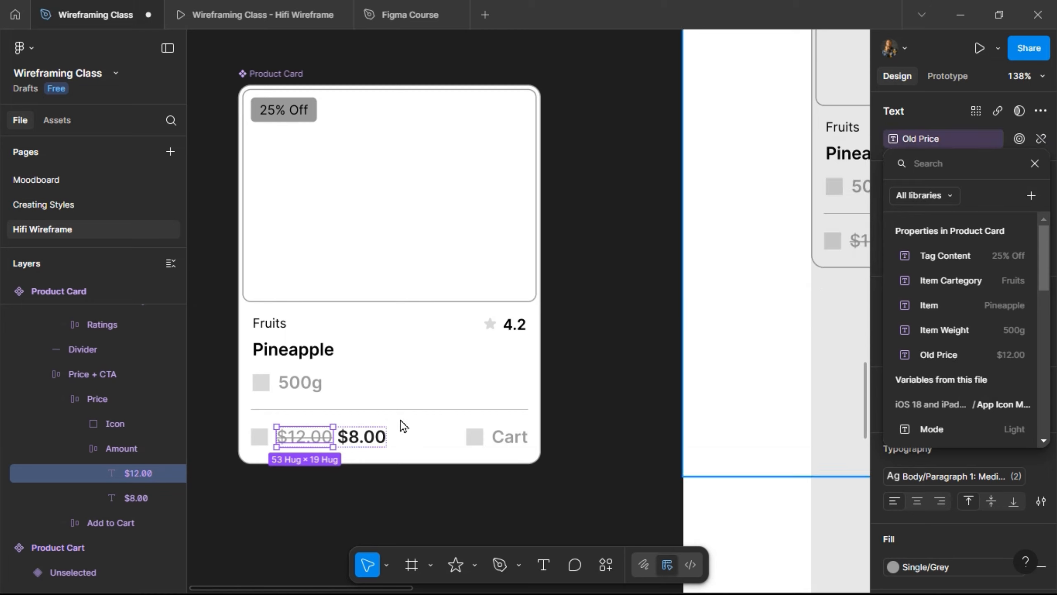
{"action": "key", "text": "Escape"}
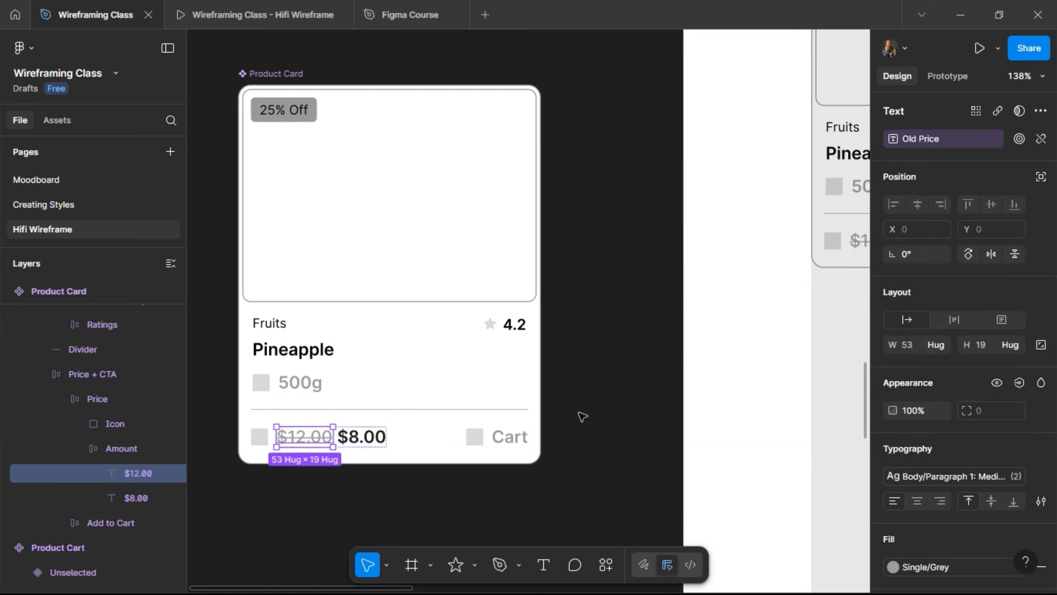
- Bind the $8.00 price text to a new text property named 'New Price'
{"action": "double_click", "coordinate": [363, 436]}
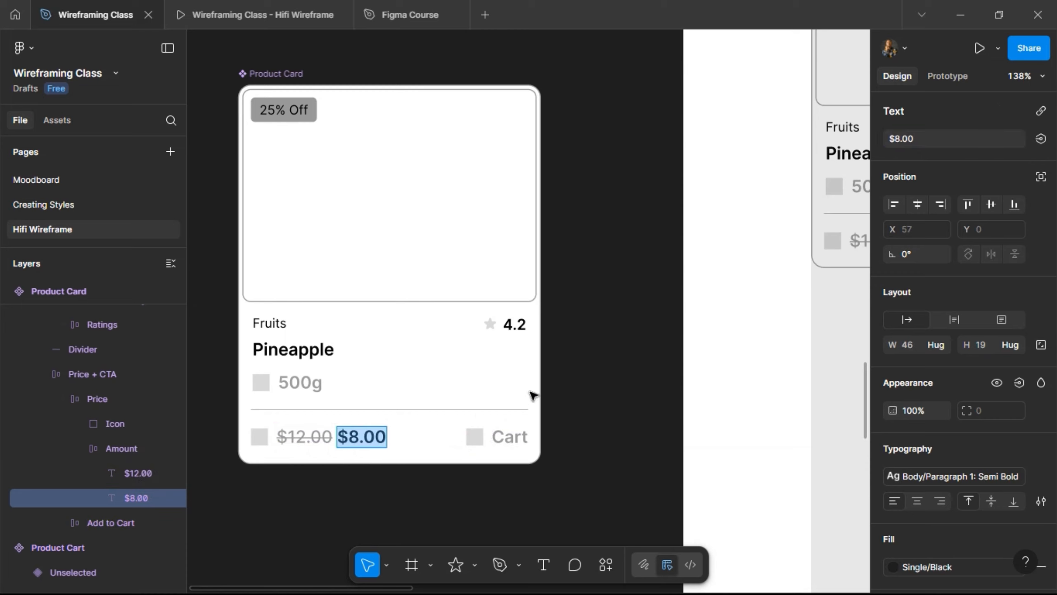
{"action": "key", "text": "Escape"}
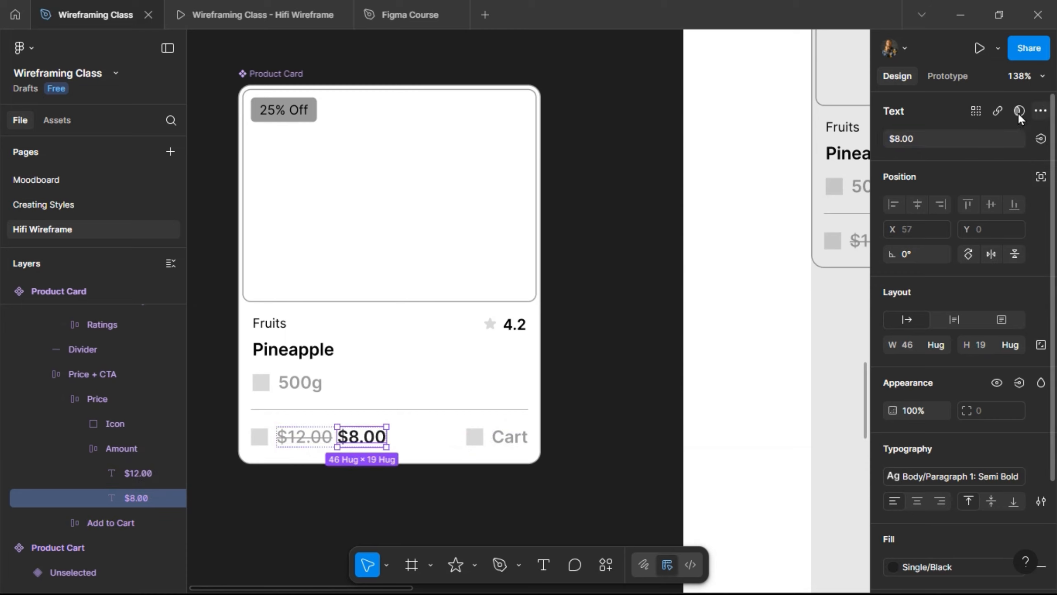
{"action": "left_click", "coordinate": [1041, 138]}
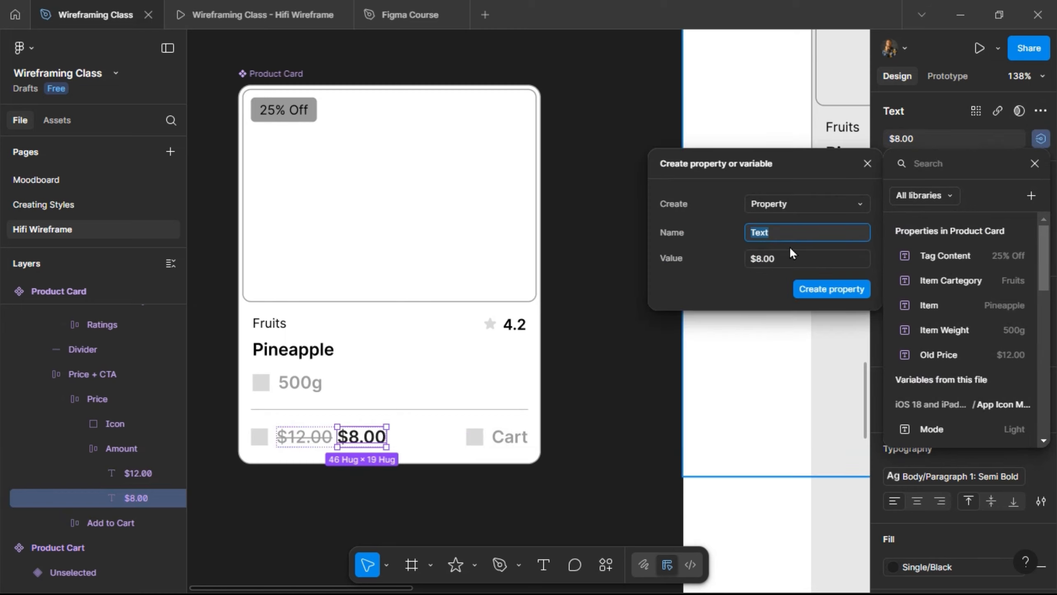
{"action": "type", "text": "New Price"}
{"action": "left_click", "coordinate": [799, 291]}
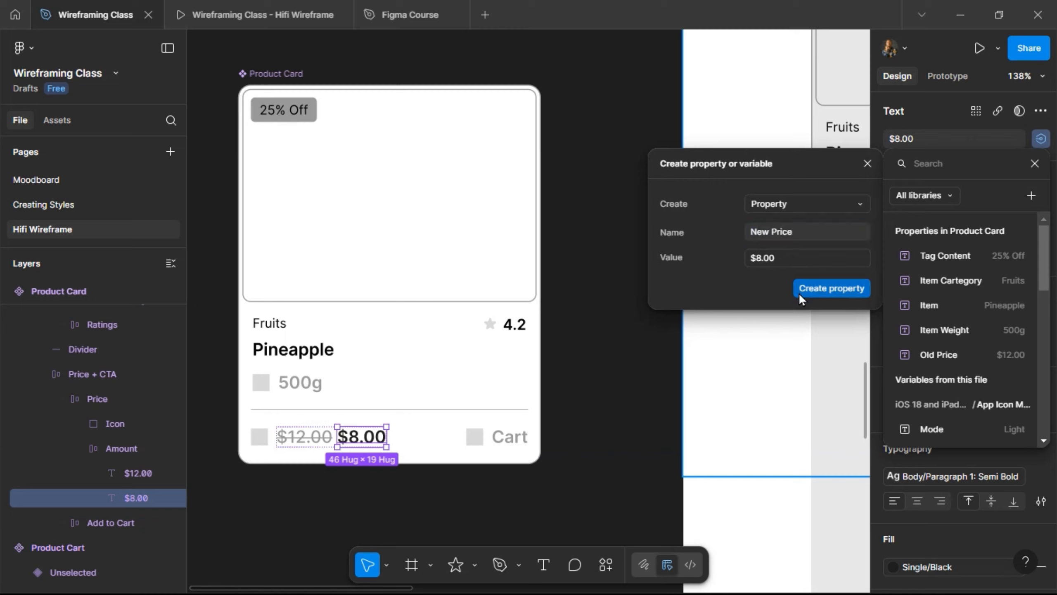
- Bind the 4.2 rating text to a new 'Ratings Value' text property
{"action": "double_click", "coordinate": [519, 327]}
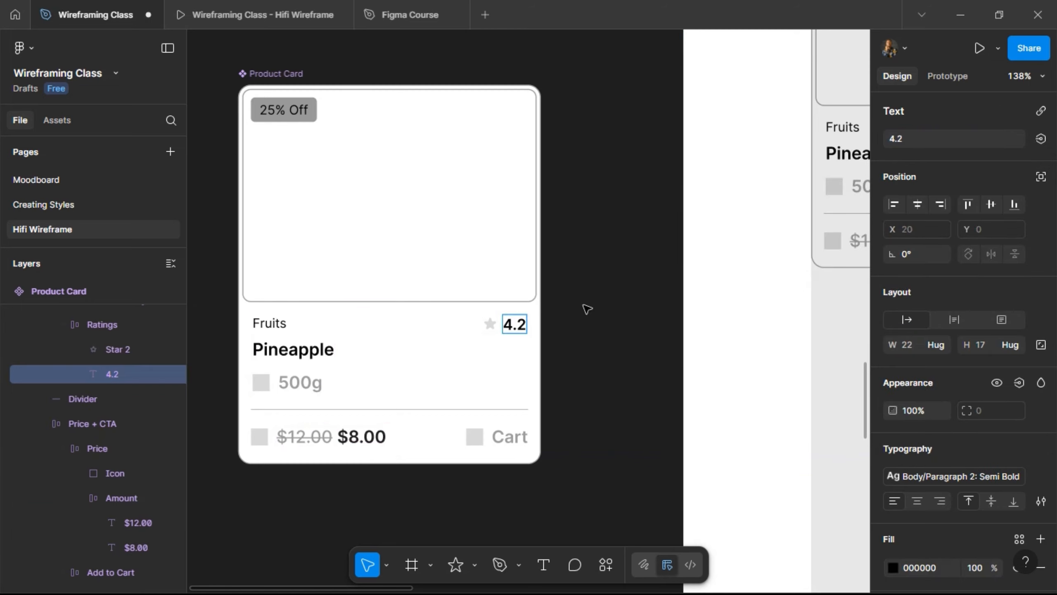
{"action": "key", "text": "Escape"}
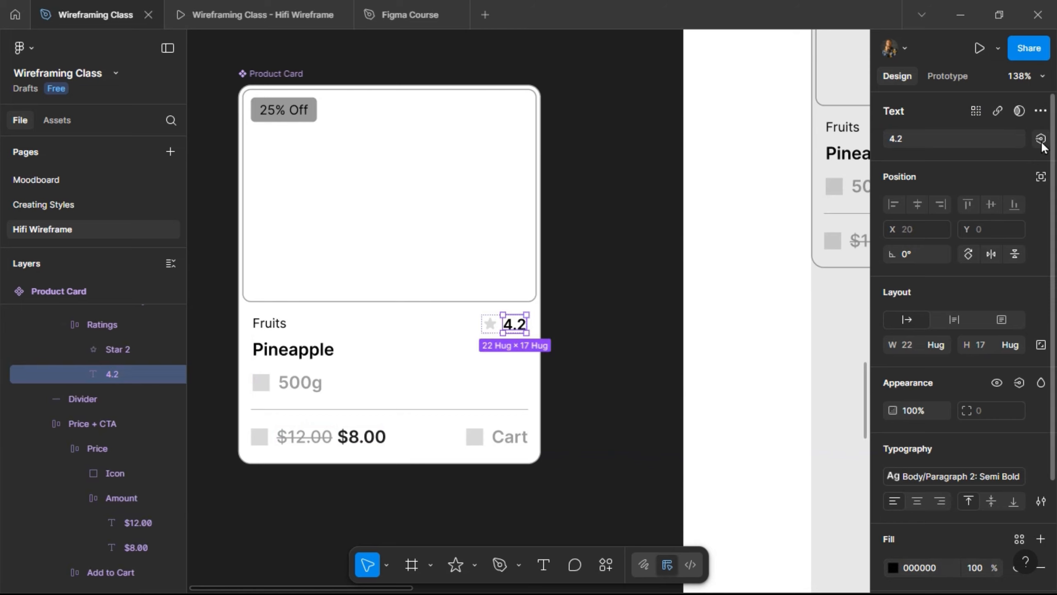
{"action": "left_click", "coordinate": [1041, 139]}
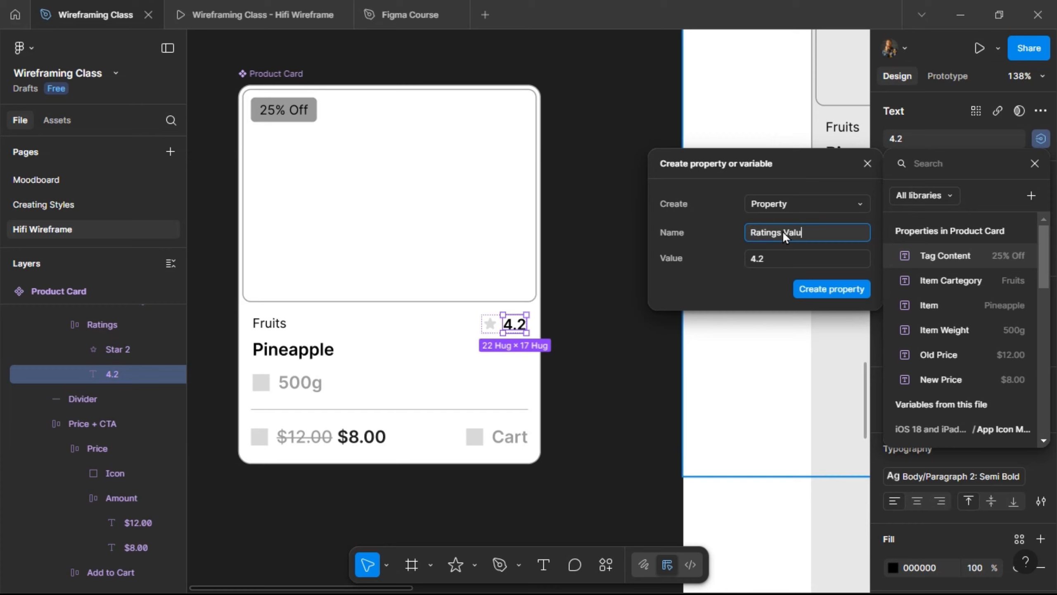
{"action": "left_click", "coordinate": [815, 288]}
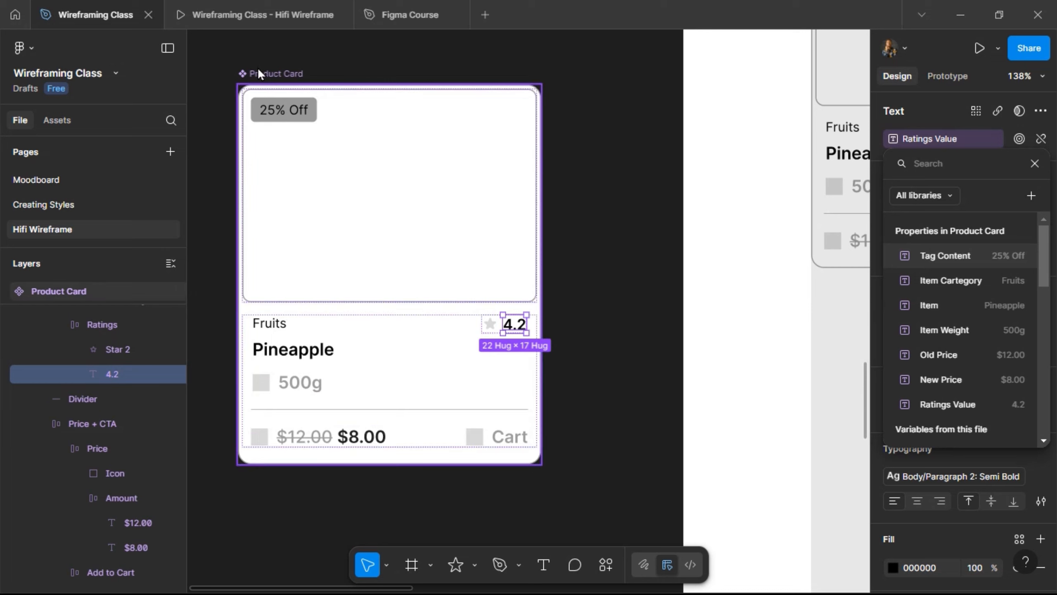
{"action": "key", "text": "Escape"}
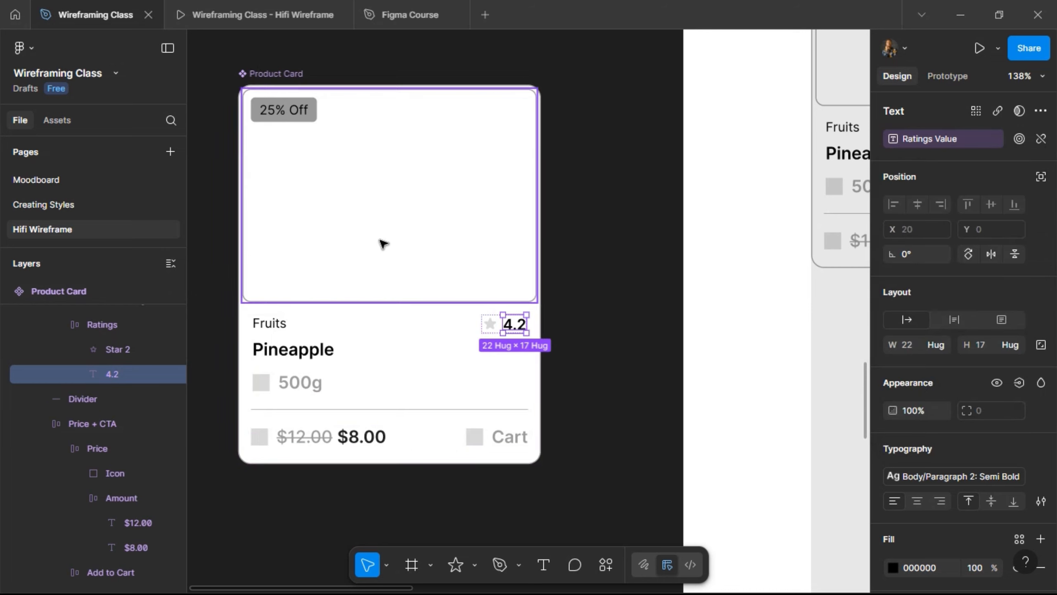
- Drag Show Tags above Tag Content in the Product Card's property list
{"action": "left_click", "coordinate": [288, 76]}
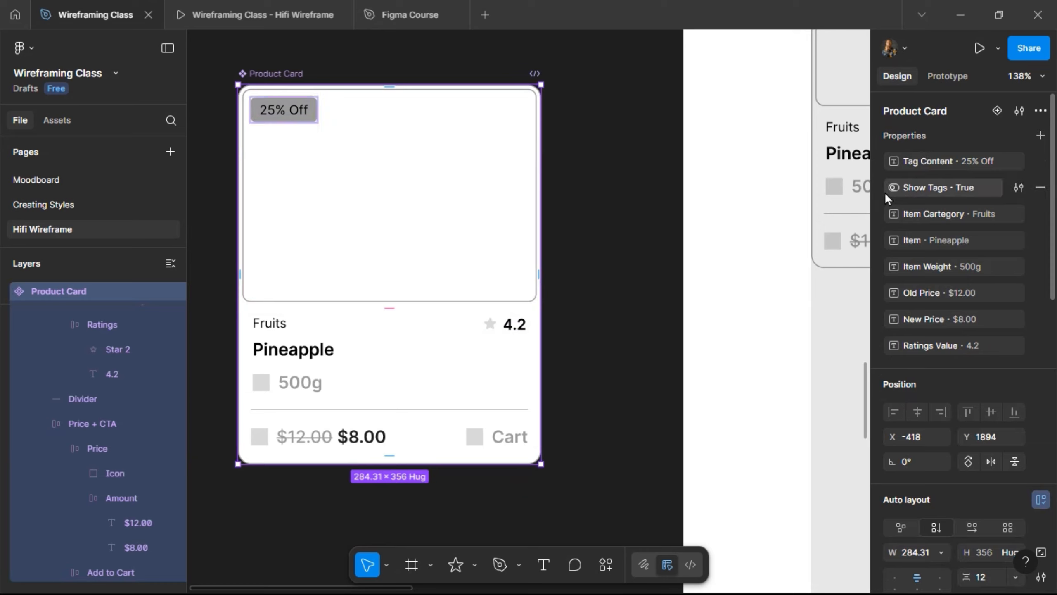
{"action": "left_click_drag", "start_coordinate": [878, 187], "coordinate": [879, 140]}
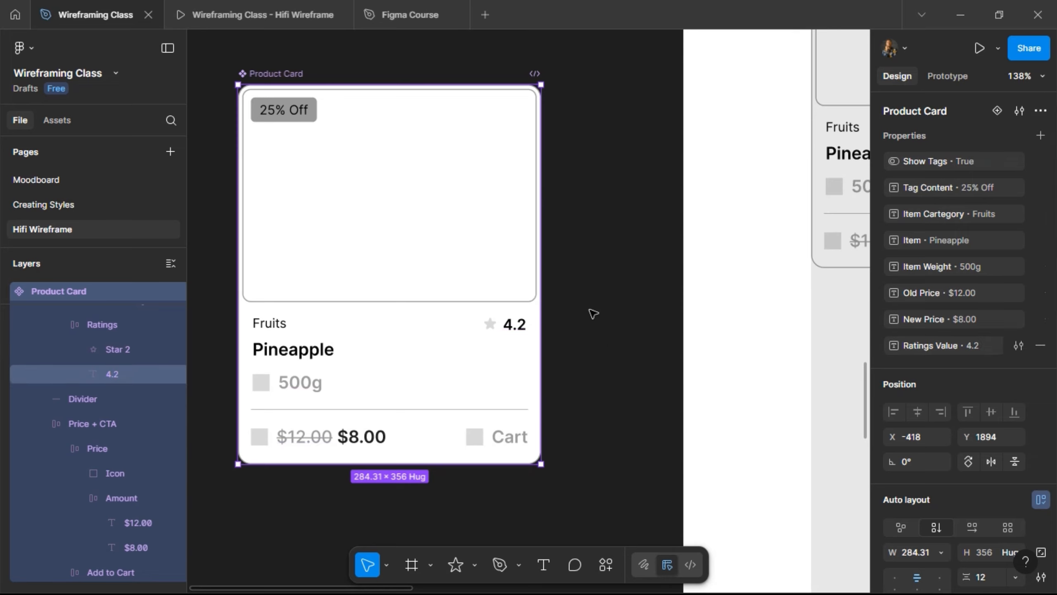
{"action": "left_click", "coordinate": [584, 234]}
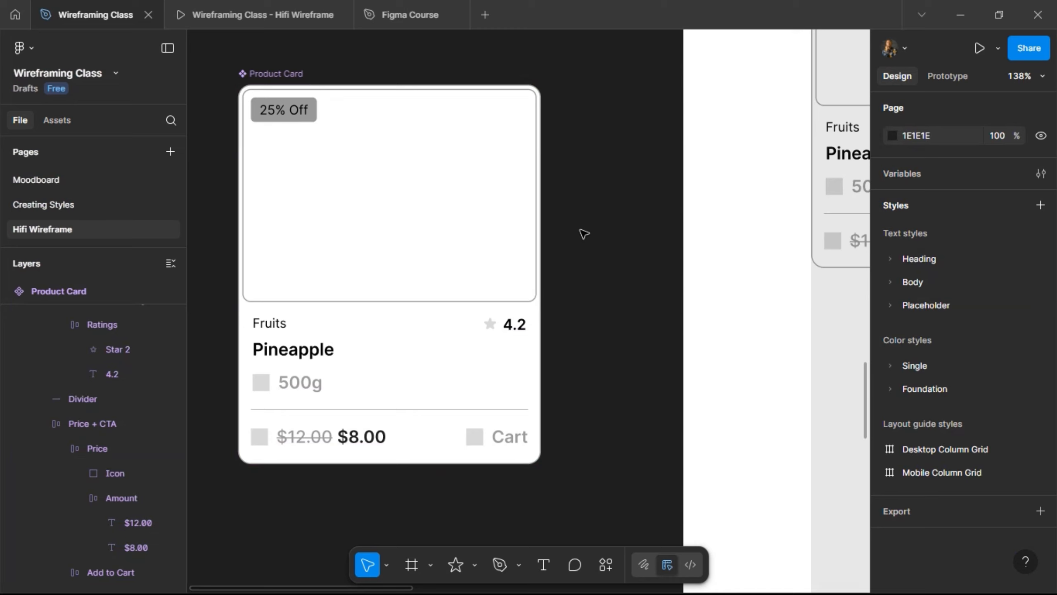
- Test the Show Tags toggle on a placed product card, hiding then showing the 25% Off tag
{"action": "scroll", "coordinate": [584, 234], "scroll_direction": "right", "scroll_amount": 10}
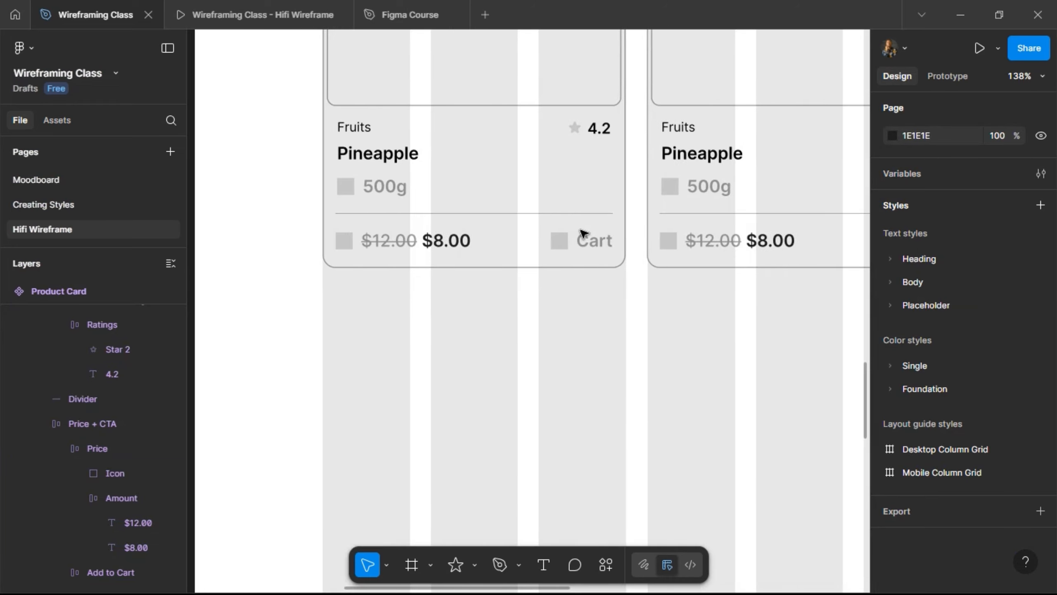
{"action": "scroll", "coordinate": [584, 234], "scroll_direction": "up", "scroll_amount": 4}
{"action": "scroll", "coordinate": [583, 234], "scroll_direction": "up", "scroll_amount": 2}
{"action": "scroll", "coordinate": [583, 233], "scroll_direction": "right", "scroll_amount": 3}
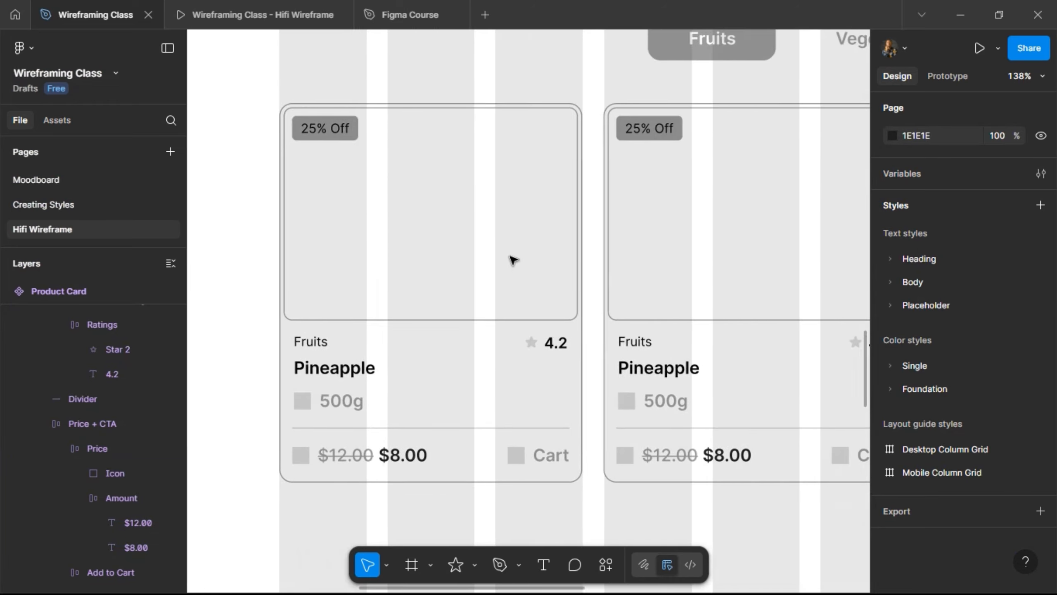
{"action": "left_click", "coordinate": [452, 391]}
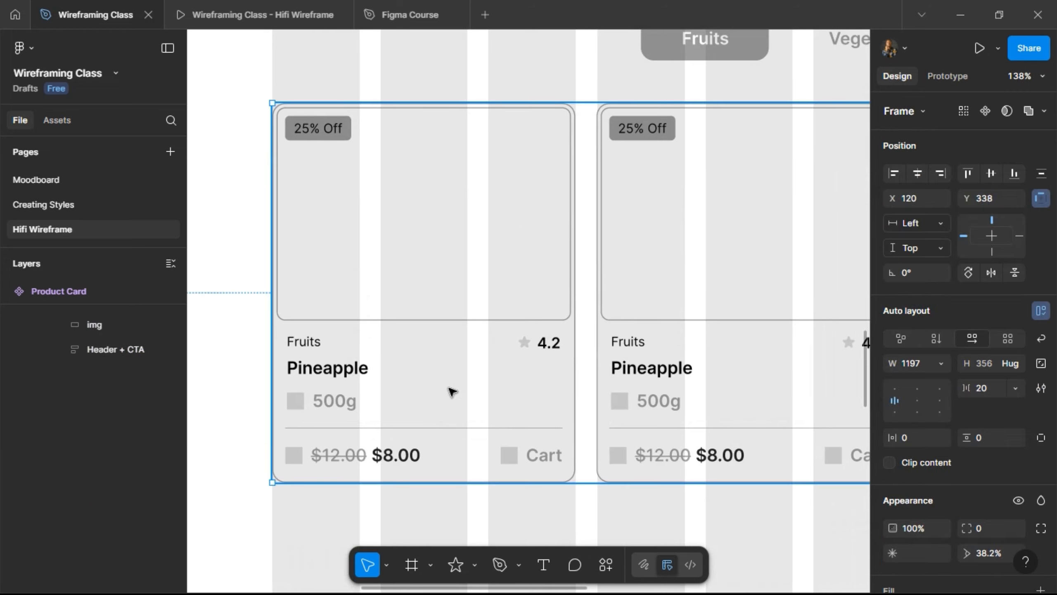
{"action": "left_click", "coordinate": [452, 392]}
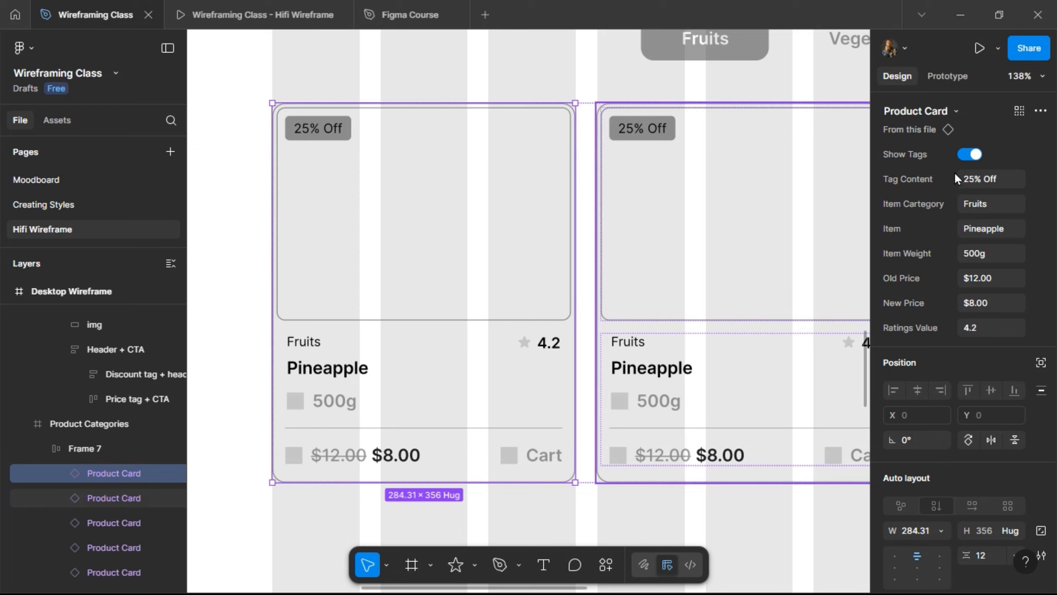
{"action": "left_click", "coordinate": [971, 154]}
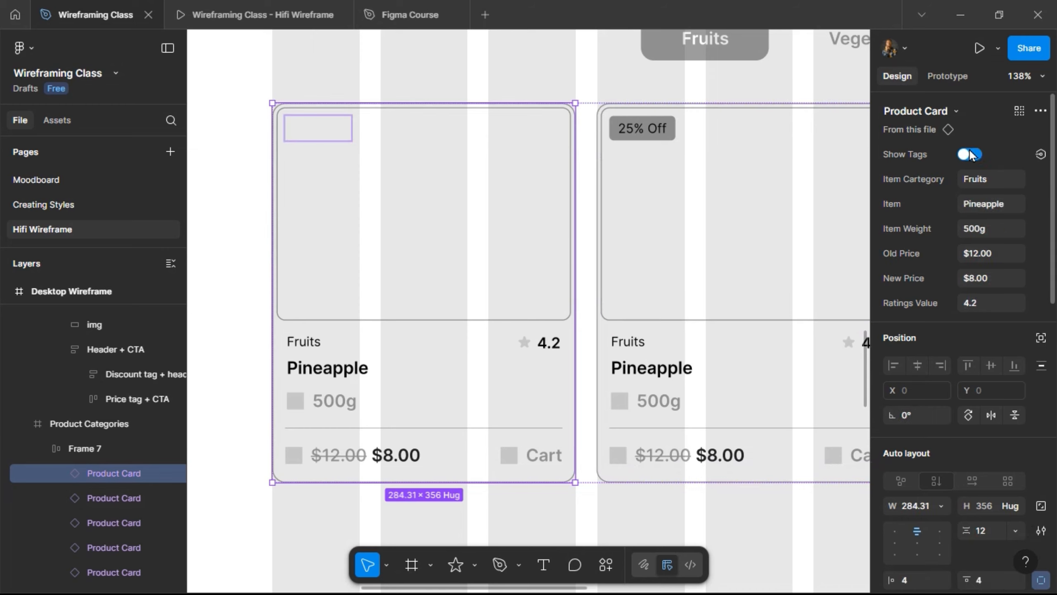
{"action": "left_click", "coordinate": [970, 155]}
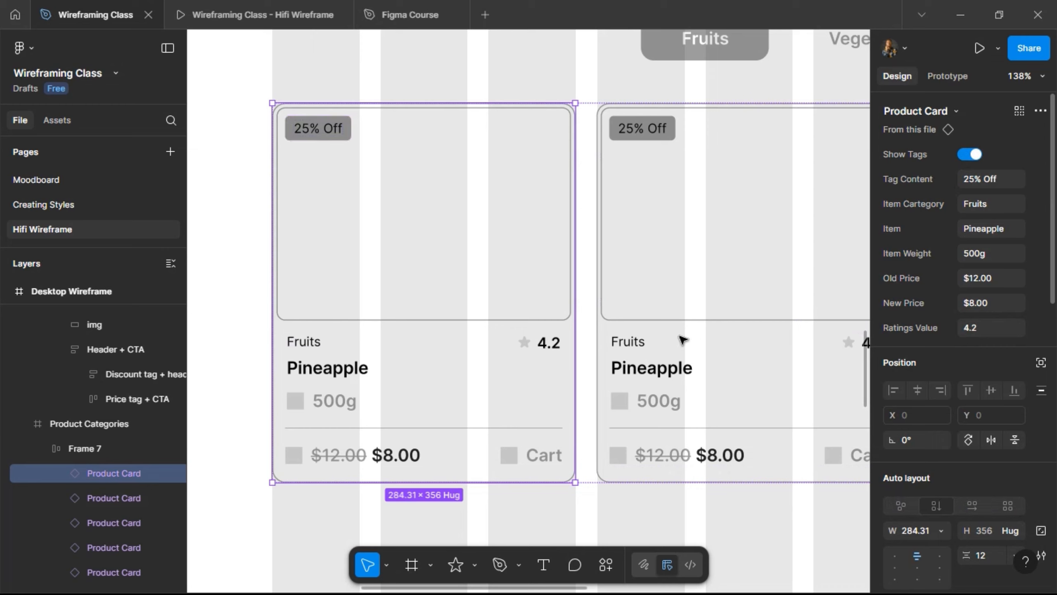
{"action": "left_click", "coordinate": [647, 335]}
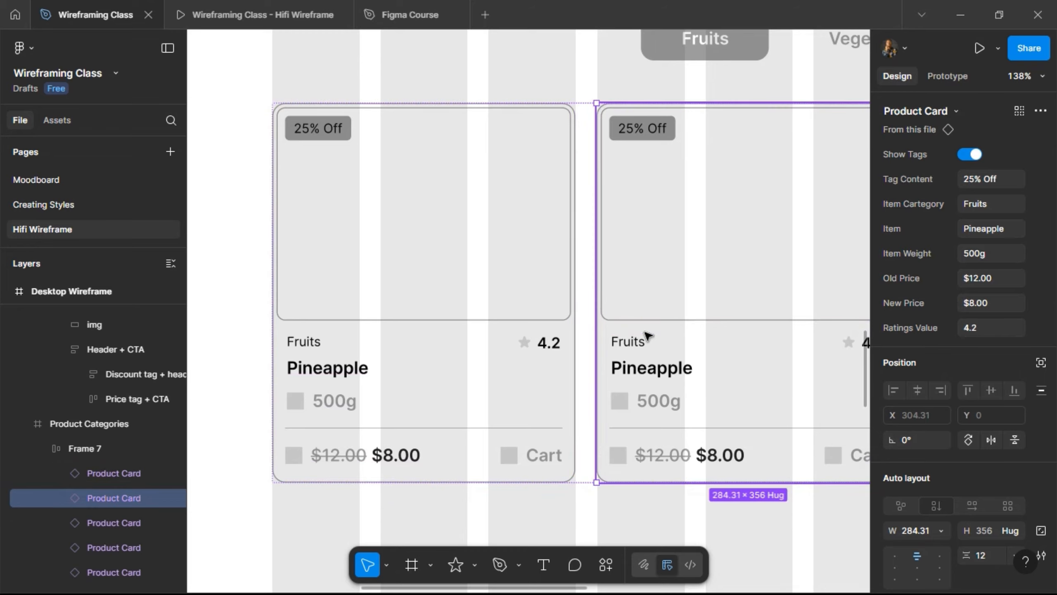
{"action": "scroll", "coordinate": [646, 335], "scroll_direction": "right", "scroll_amount": 5}
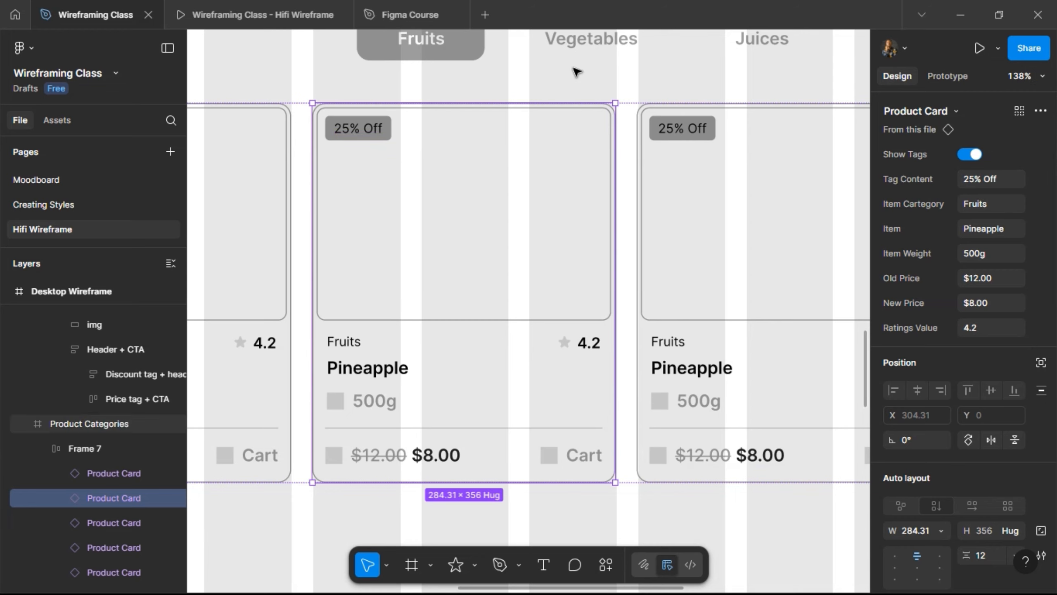
- Apply vertical auto layout to the Product Categories frame, hugging at 1440×794
{"action": "left_click", "coordinate": [699, 157]}
{"action": "scroll", "coordinate": [700, 157], "scroll_direction": "down", "scroll_amount": 3}
{"action": "scroll", "coordinate": [699, 158], "scroll_direction": "down", "scroll_amount": 5}
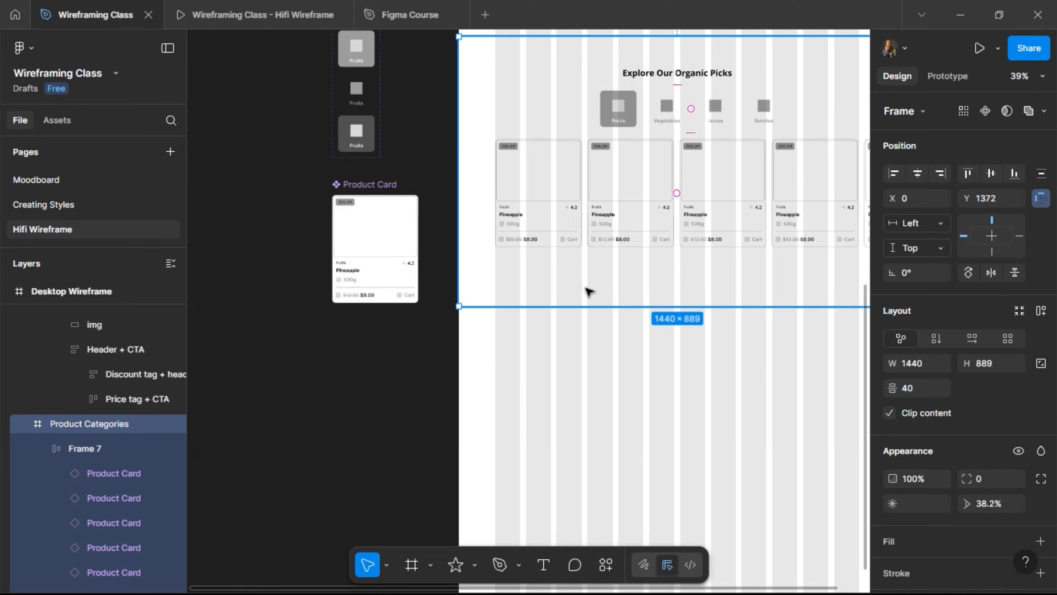
{"action": "scroll", "coordinate": [589, 292], "scroll_direction": "right", "scroll_amount": 5}
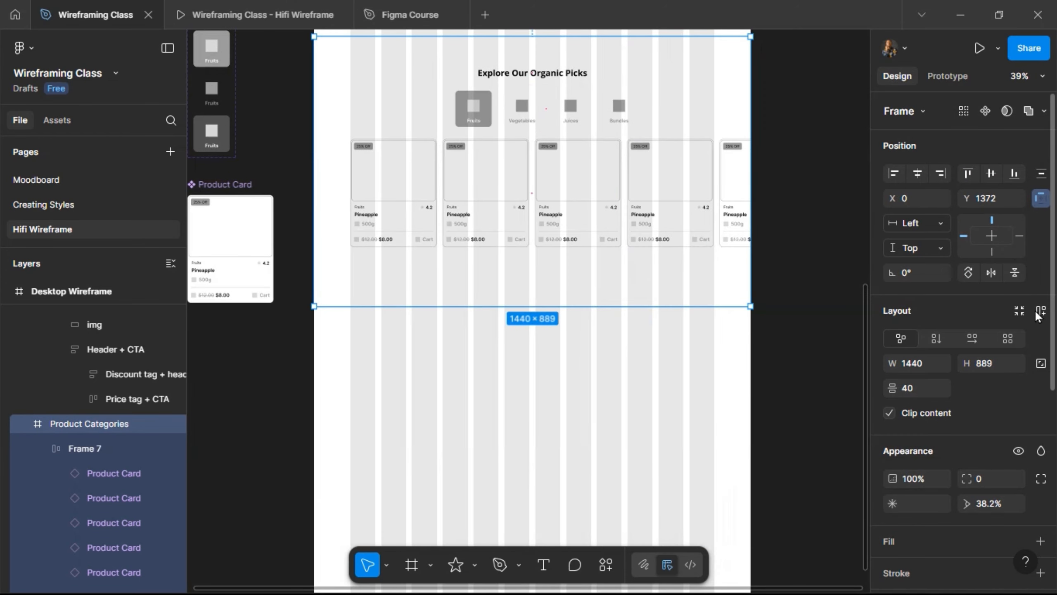
{"action": "left_click", "coordinate": [1033, 312]}
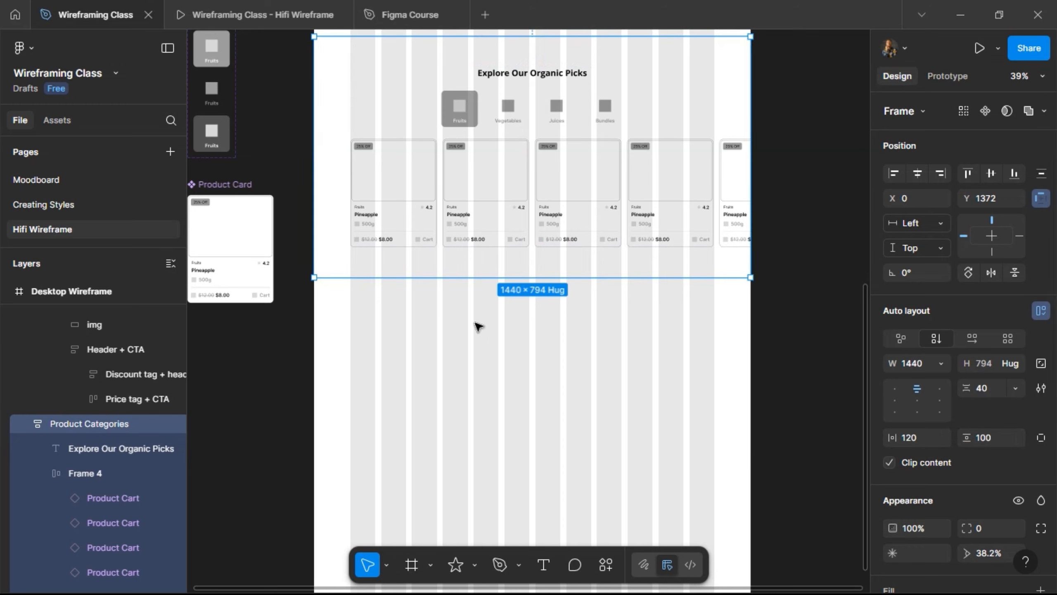
{"action": "left_click", "coordinate": [265, 16]}
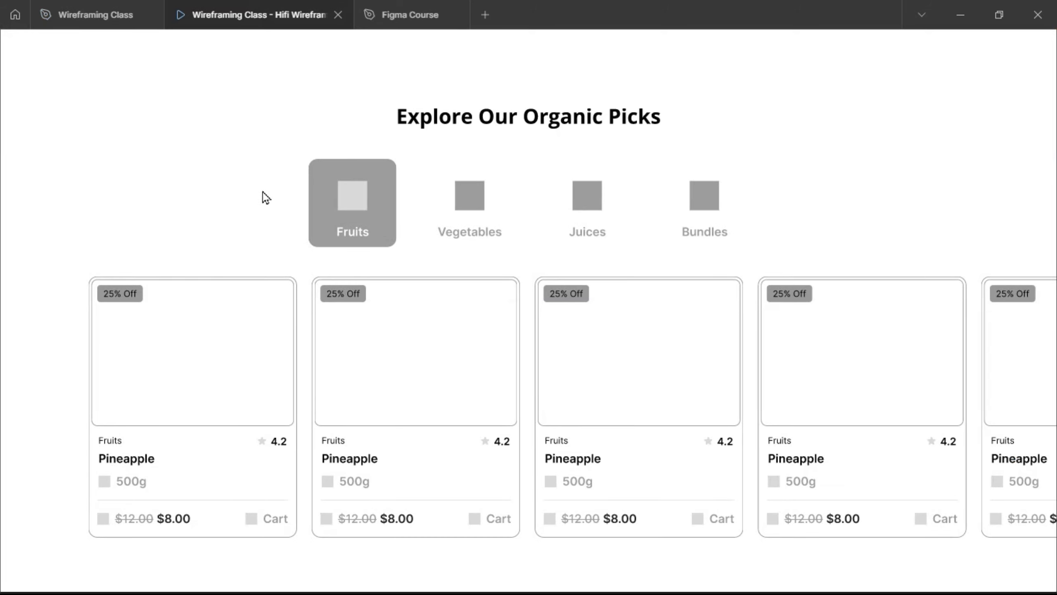
{"action": "scroll", "coordinate": [268, 197], "scroll_direction": "down", "scroll_amount": 10}
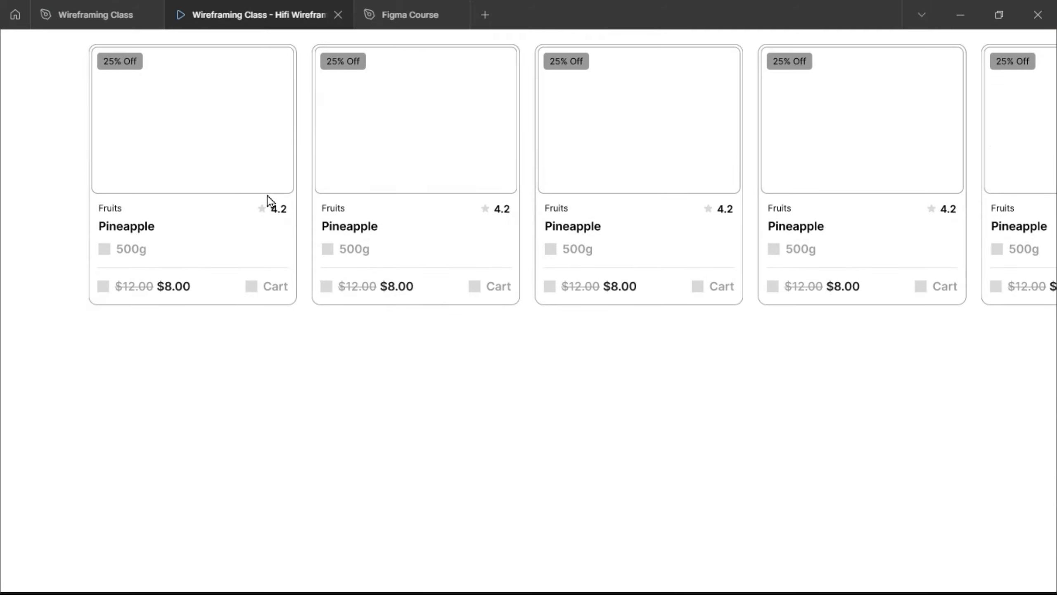
{"action": "scroll", "coordinate": [267, 196], "scroll_direction": "up", "scroll_amount": 15}
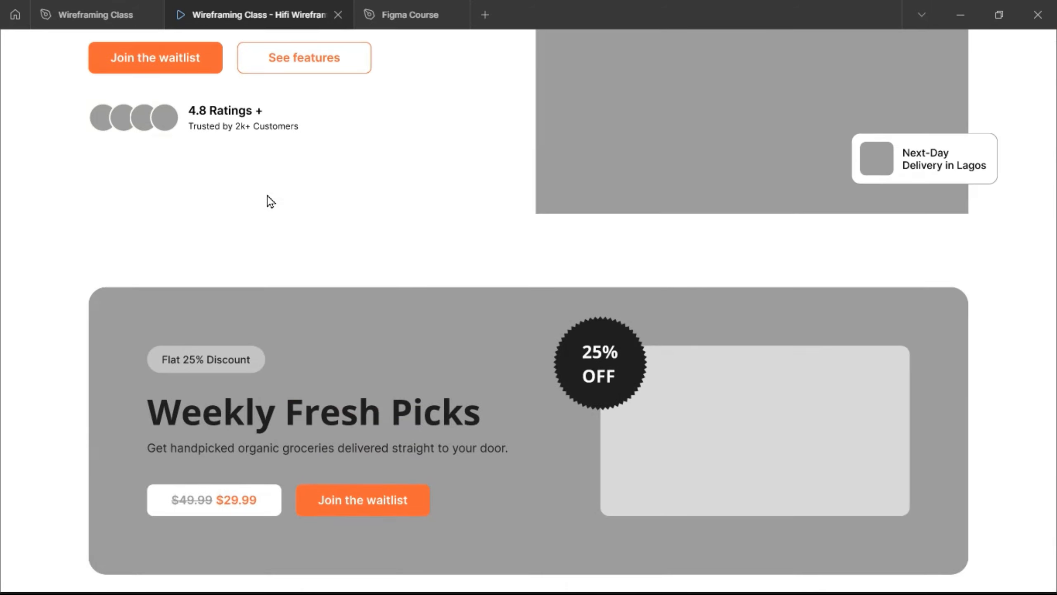
{"action": "scroll", "coordinate": [267, 196], "scroll_direction": "down", "scroll_amount": 15}
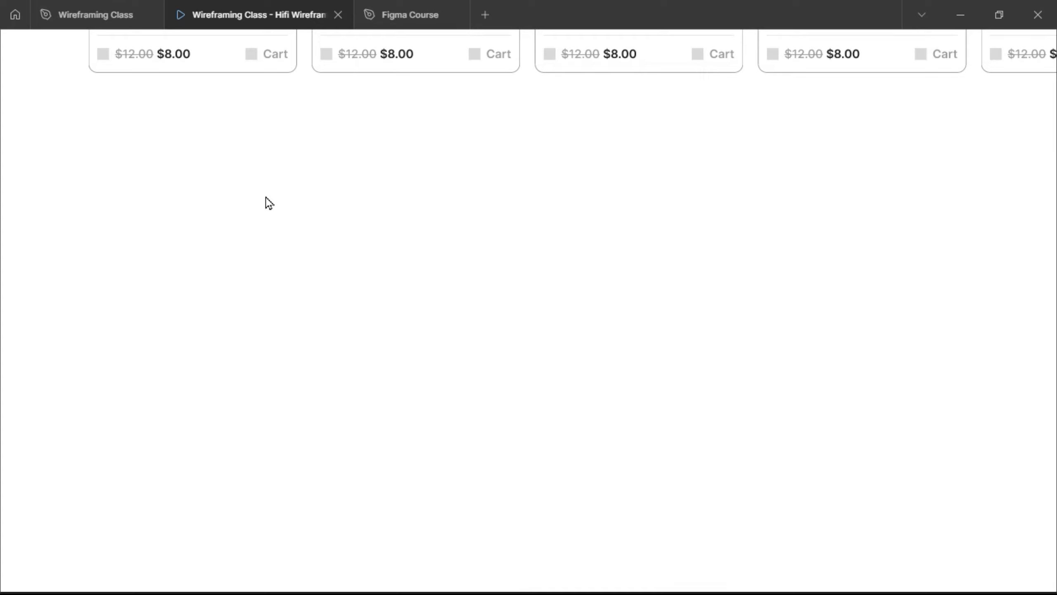
{"action": "left_click", "coordinate": [99, 12]}
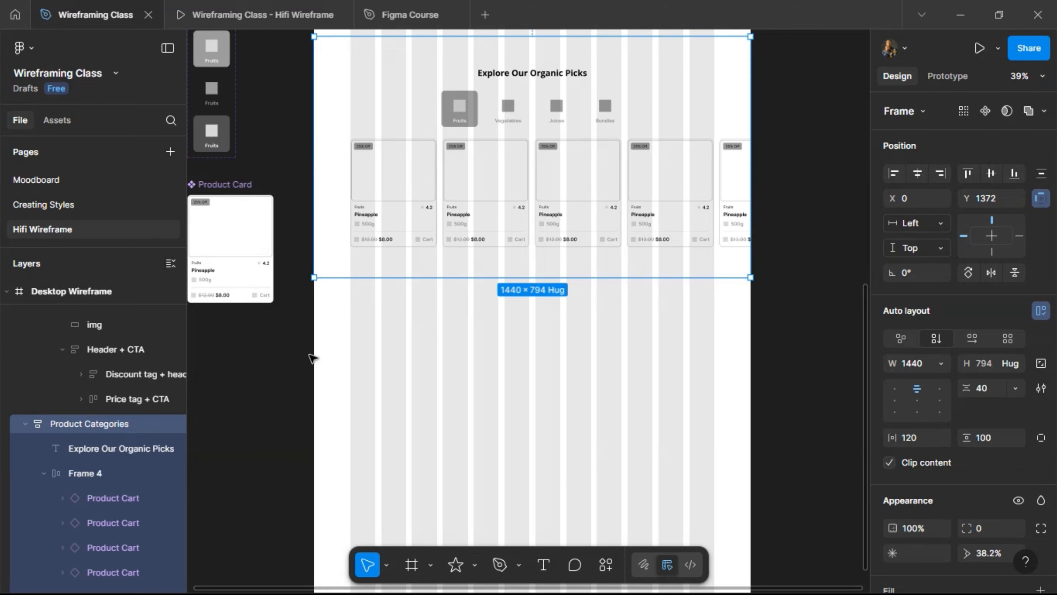
{"action": "left_click", "coordinate": [428, 364]}
- Draw a 1440-wide frame below the products, centred and butted against the section above
{"action": "scroll", "coordinate": [459, 354], "scroll_direction": "up", "scroll_amount": 3}
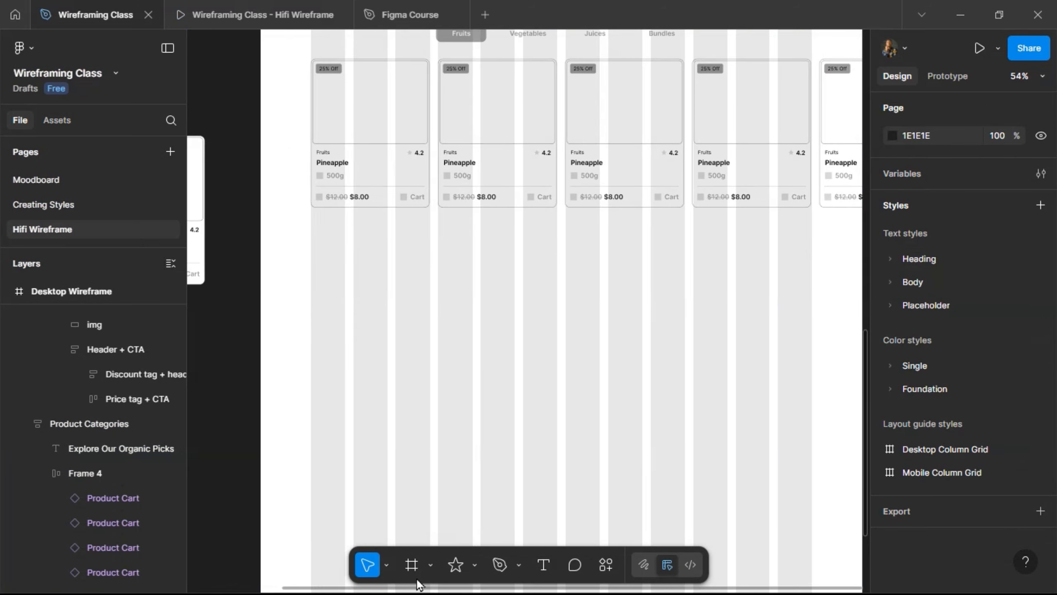
{"action": "left_click", "coordinate": [412, 566]}
{"action": "left_click_drag", "start_coordinate": [268, 271], "coordinate": [789, 388]}
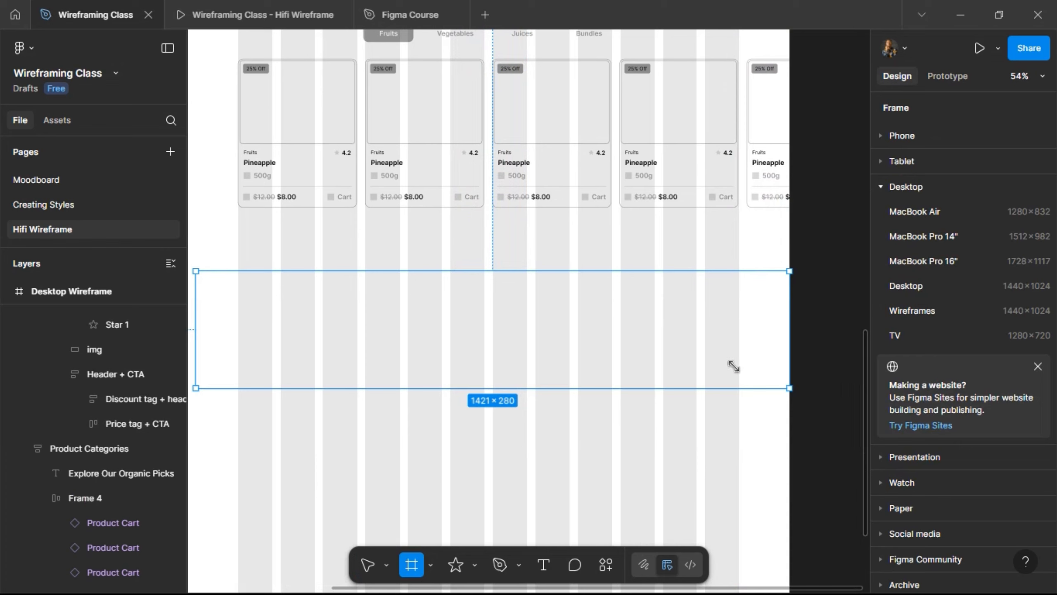
{"action": "scroll", "coordinate": [826, 296], "scroll_direction": "left", "scroll_amount": 3}
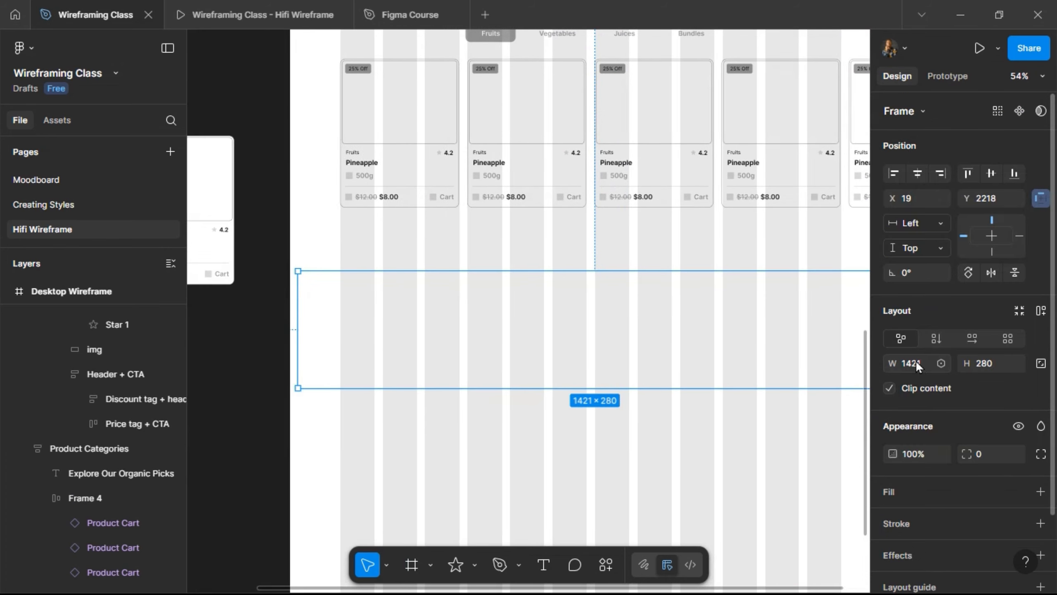
{"action": "left_click", "coordinate": [918, 360]}
{"action": "type", "text": "1440"}
{"action": "key", "text": "Return"}
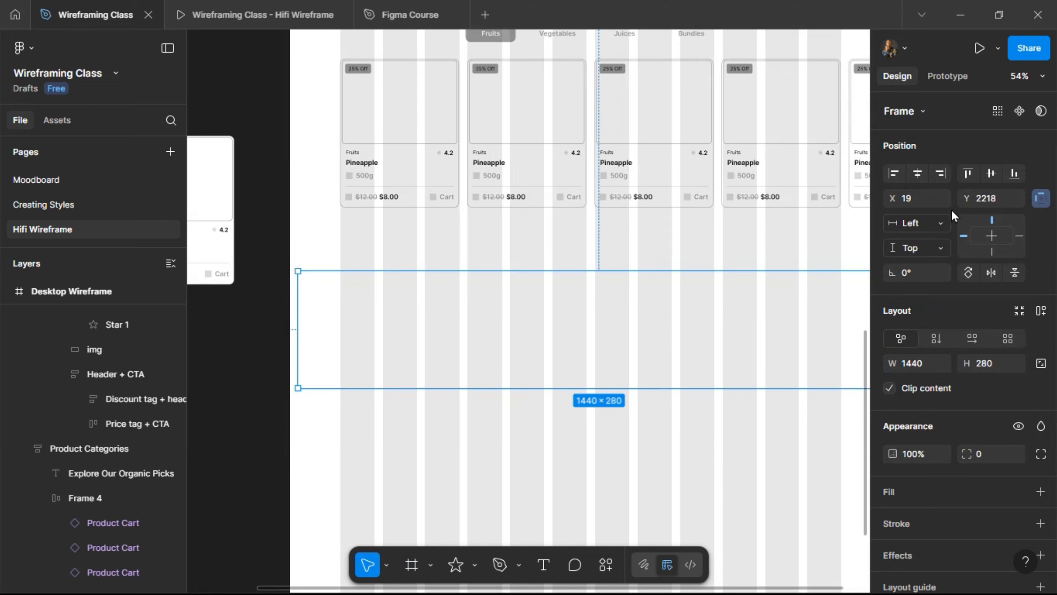
{"action": "left_click", "coordinate": [917, 173]}
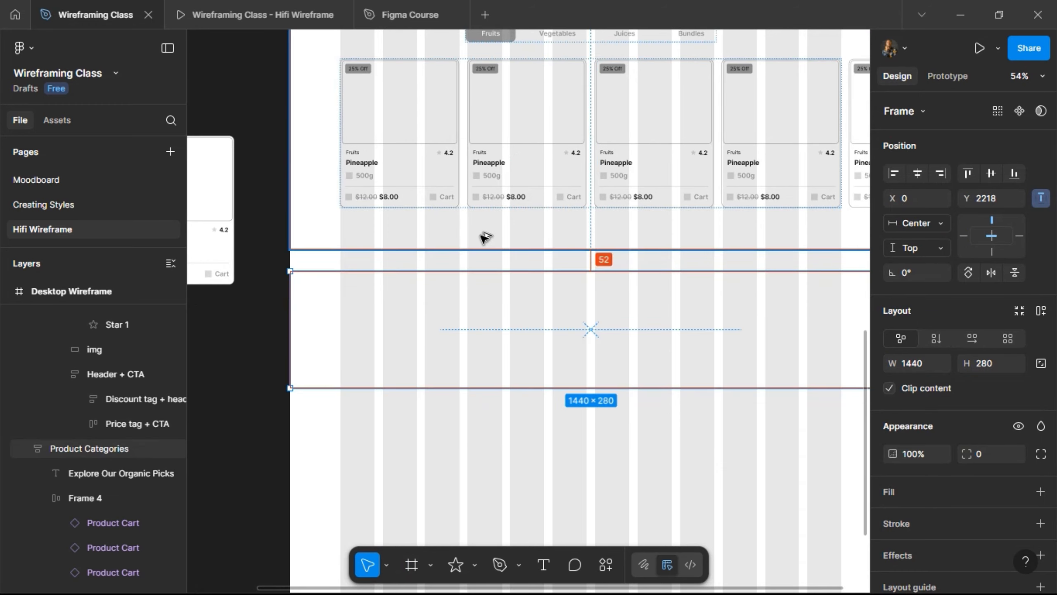
{"action": "key", "text": "Up"}
{"action": "key", "text": "Up"}
{"action": "key", "text": "shift+Up"}
{"action": "key", "text": "shift+Up"}
{"action": "key", "text": "shift+Up"}
{"action": "key", "text": "shift+Up"}
{"action": "key", "text": "shift+Up"}
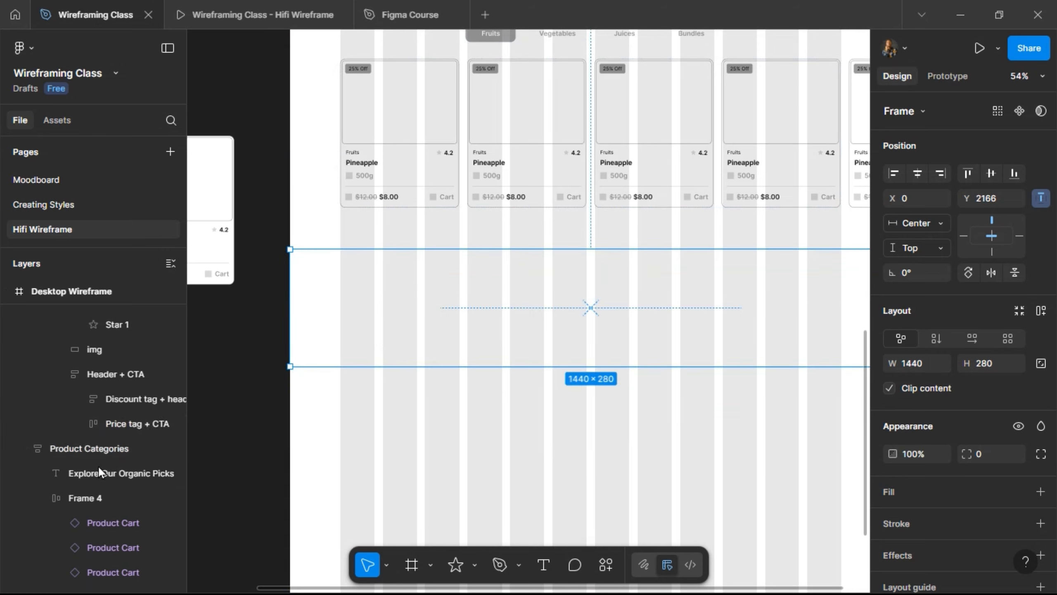
- Rename the new frame 'About' and reorder layers so it follows Product Categories
{"action": "scroll", "coordinate": [24, 447], "scroll_direction": "up", "scroll_amount": 4}
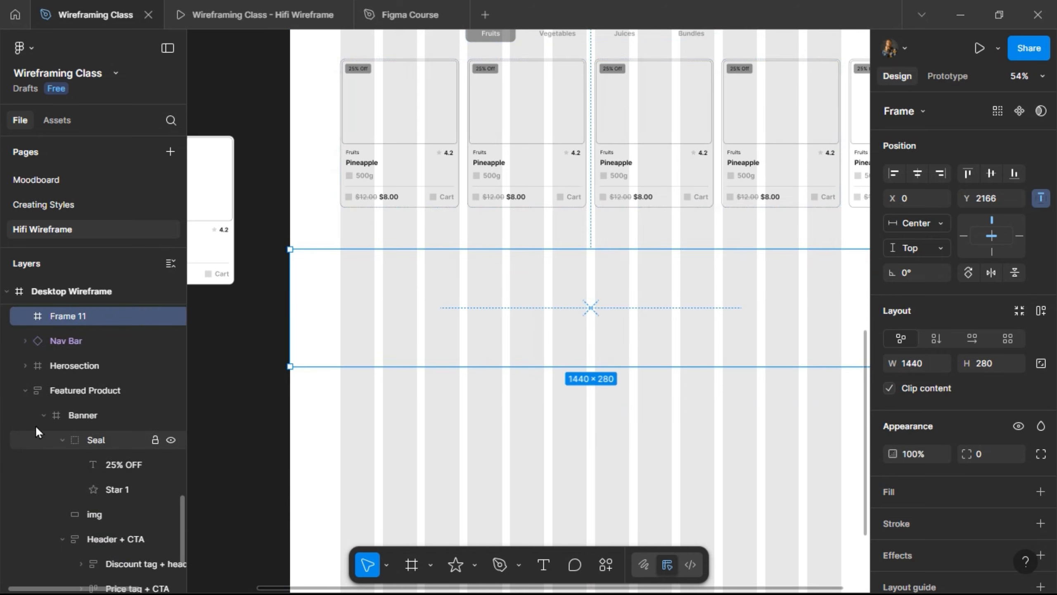
{"action": "left_click", "coordinate": [22, 390]}
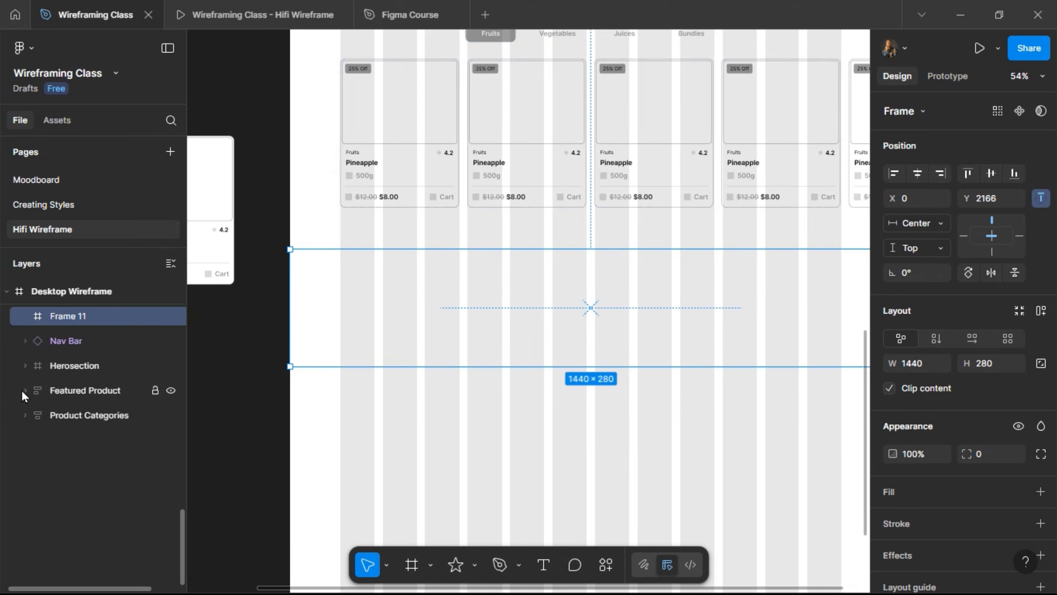
{"action": "double_click", "coordinate": [71, 317]}
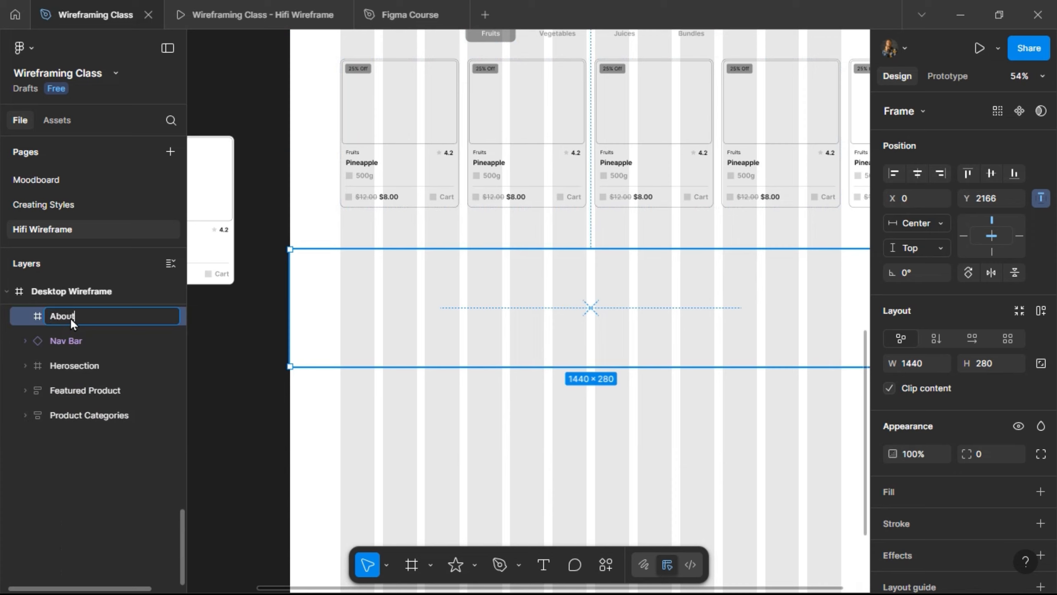
{"action": "key", "text": "Return"}
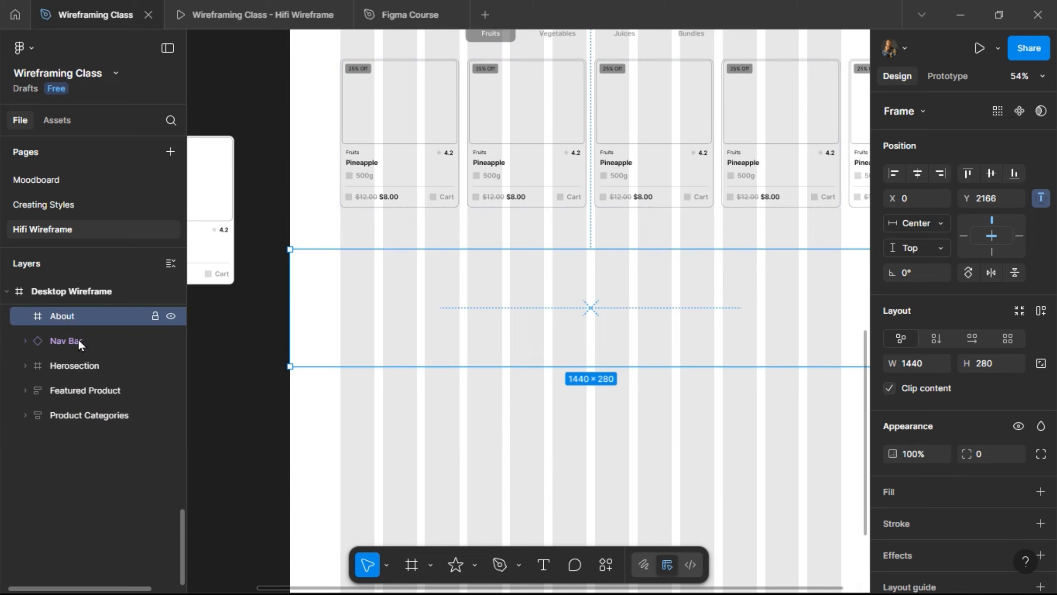
{"action": "left_click", "coordinate": [84, 340]}
{"action": "left_click", "coordinate": [70, 412], "text": "shift"}
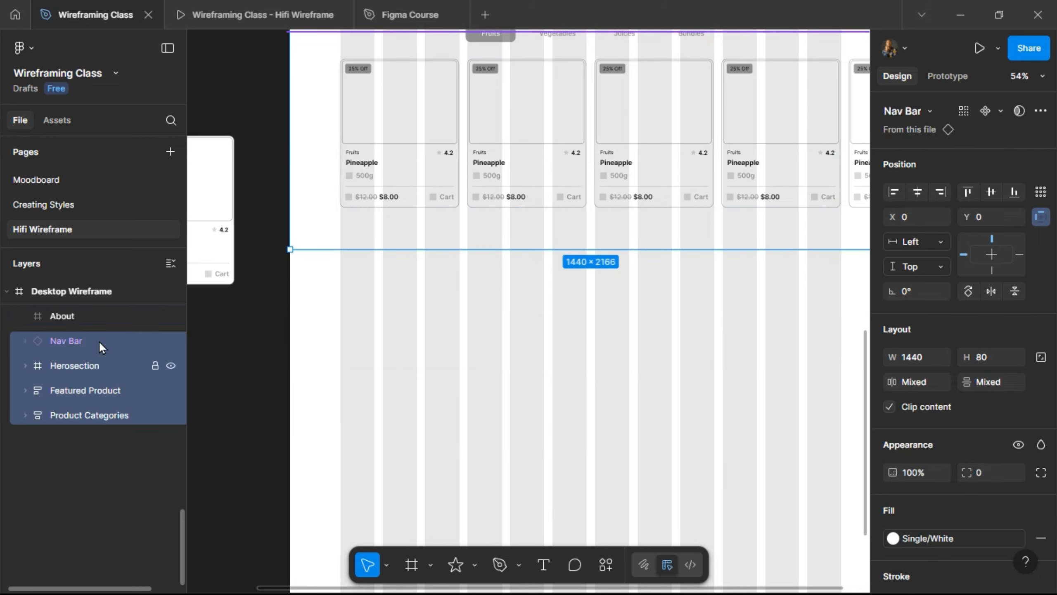
{"action": "left_click_drag", "start_coordinate": [99, 340], "coordinate": [97, 301]}
- Stretch the About frame's height to 565
{"action": "left_click", "coordinate": [60, 418]}
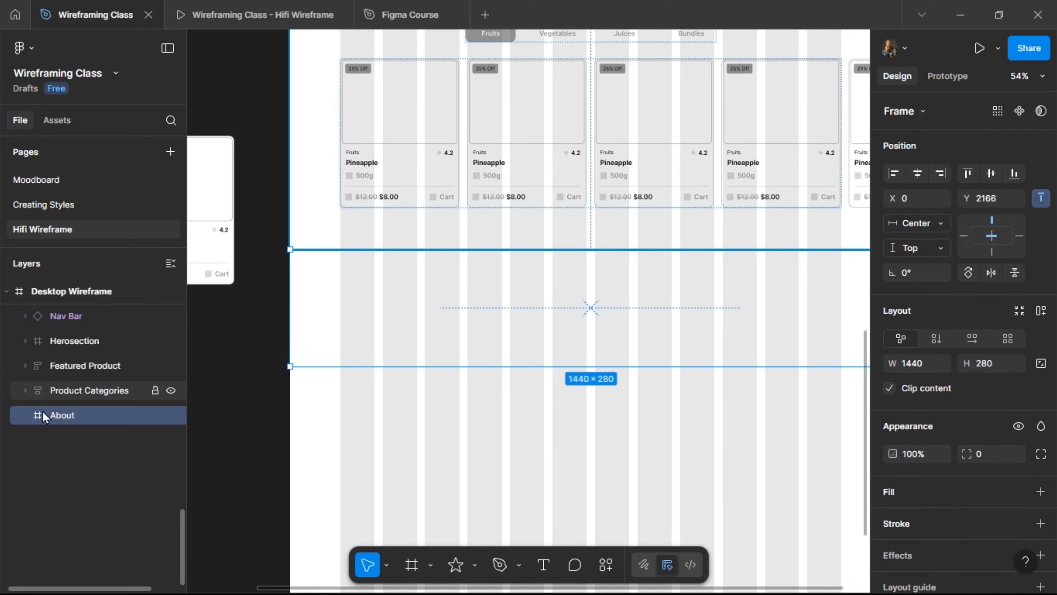
{"action": "left_click_drag", "start_coordinate": [552, 365], "coordinate": [545, 485]}
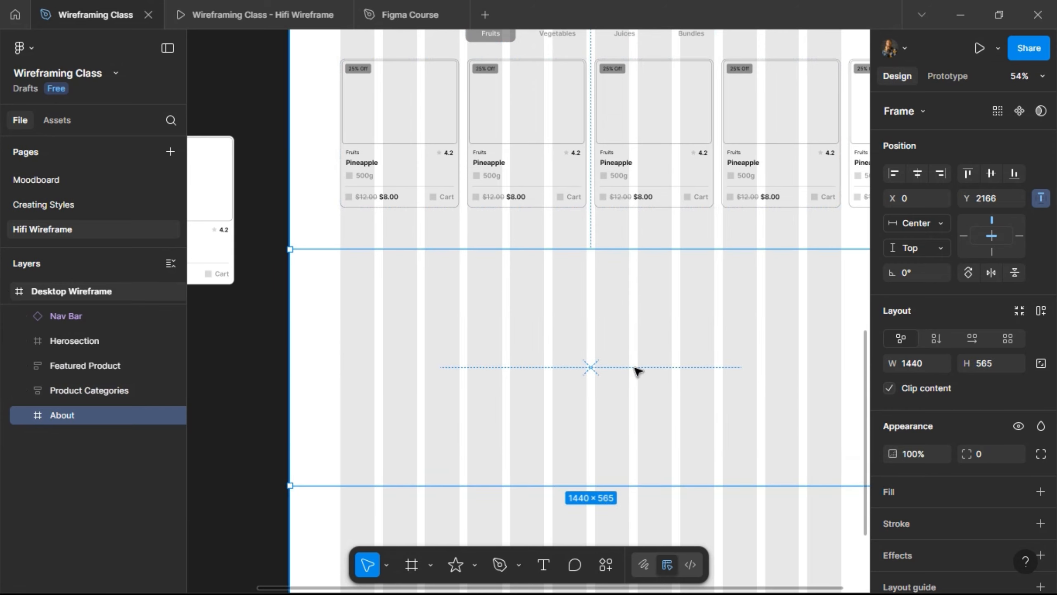
{"action": "scroll", "coordinate": [633, 362], "scroll_direction": "up", "scroll_amount": 2}
{"action": "scroll", "coordinate": [627, 368], "scroll_direction": "down", "scroll_amount": 3}
{"action": "scroll", "coordinate": [629, 372], "scroll_direction": "right", "scroll_amount": 4}
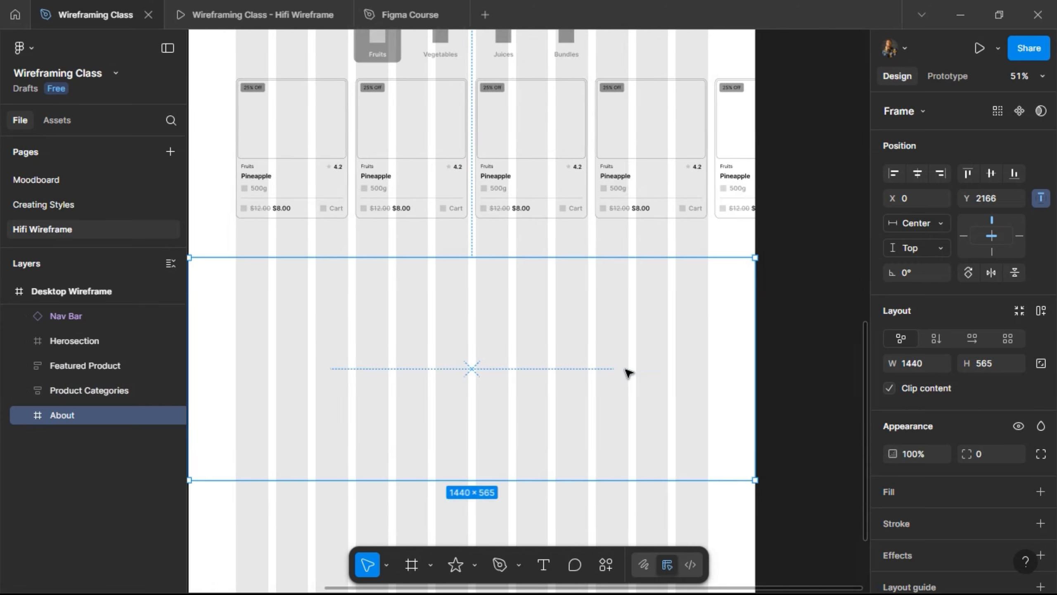
{"action": "scroll", "coordinate": [625, 371], "scroll_direction": "left", "scroll_amount": 1}
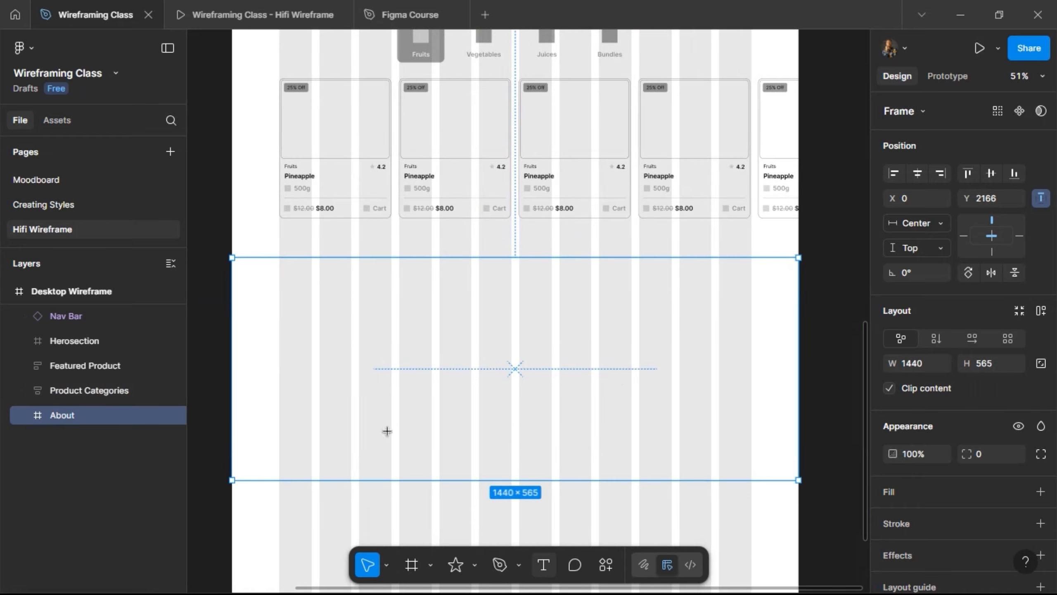
- Type the FreshCart tagline about sourcing directly from trusted local farms into the About frame
{"action": "key", "text": "t"}
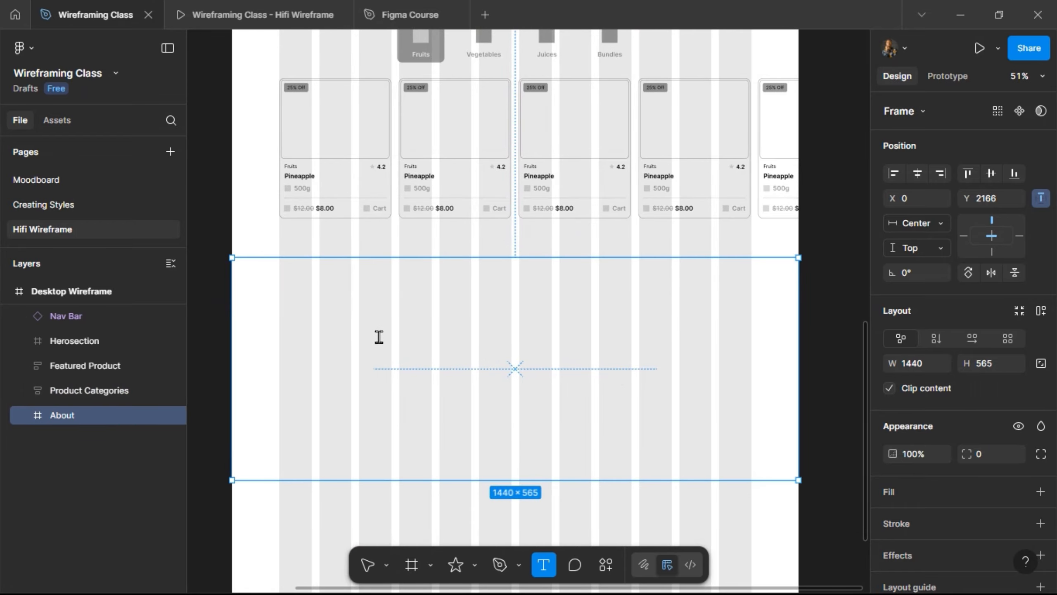
{"action": "type", "text": "Fresh"}
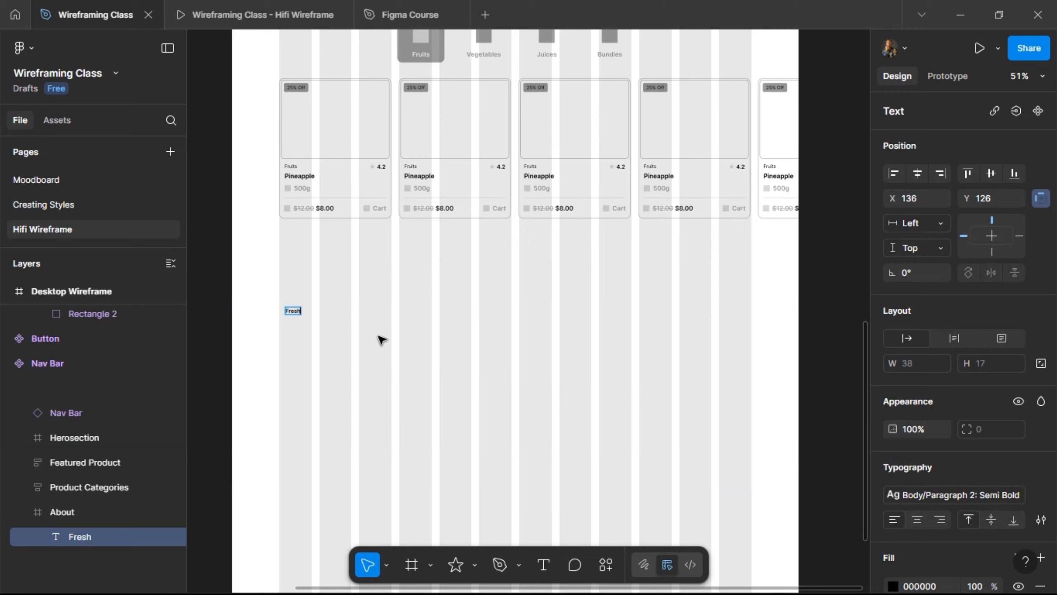
{"action": "scroll", "coordinate": [382, 340], "scroll_direction": "up", "scroll_amount": 3}
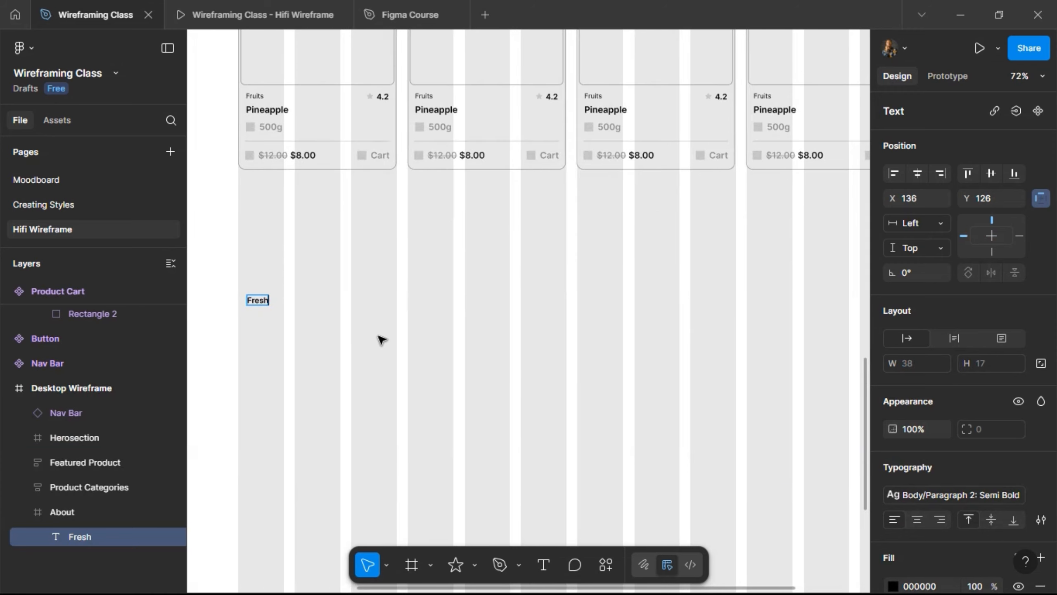
{"action": "type", "text": "Cart sources d"}
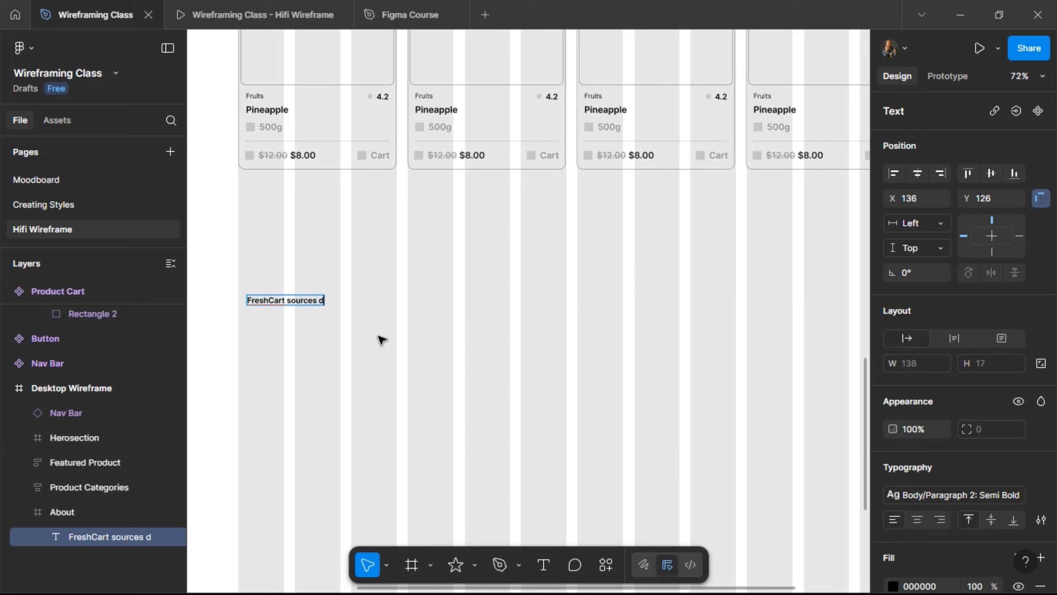
{"action": "type", "text": "irectly from tr"}
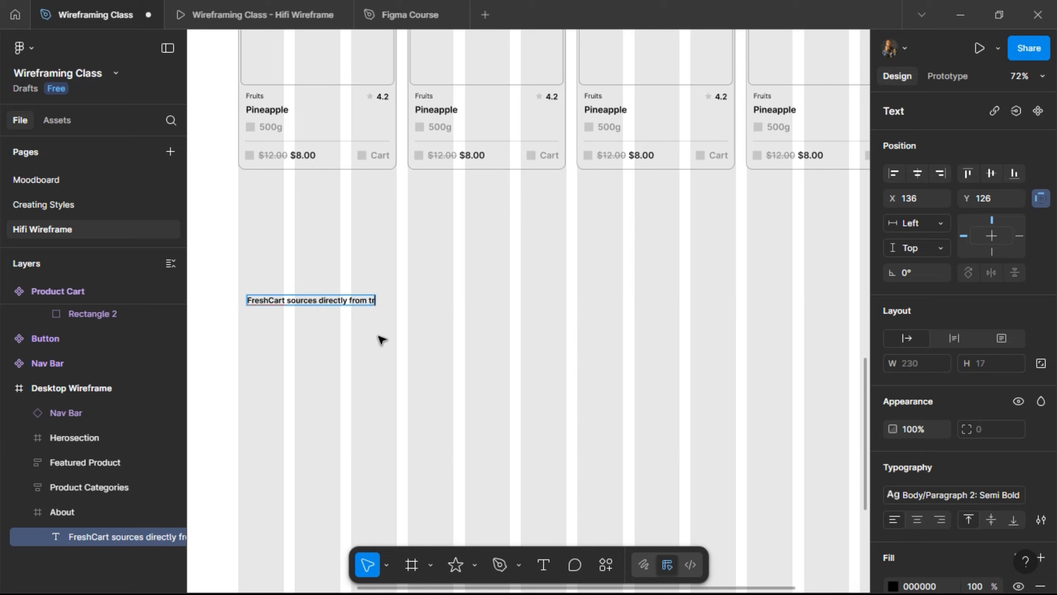
{"action": "type", "text": "usted local farm"}
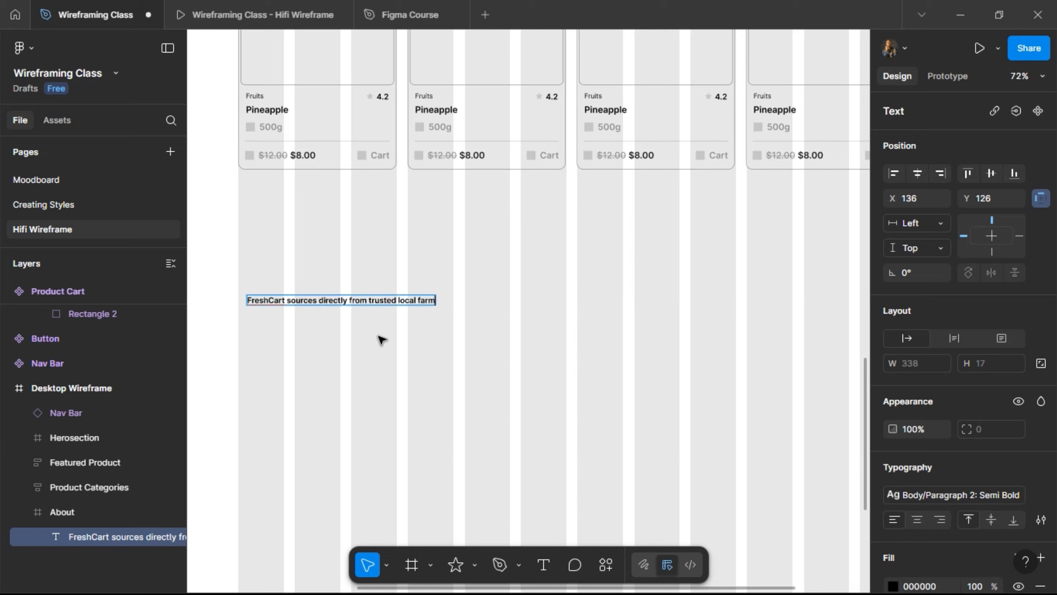
{"action": "type", "text": "s to deliver"}
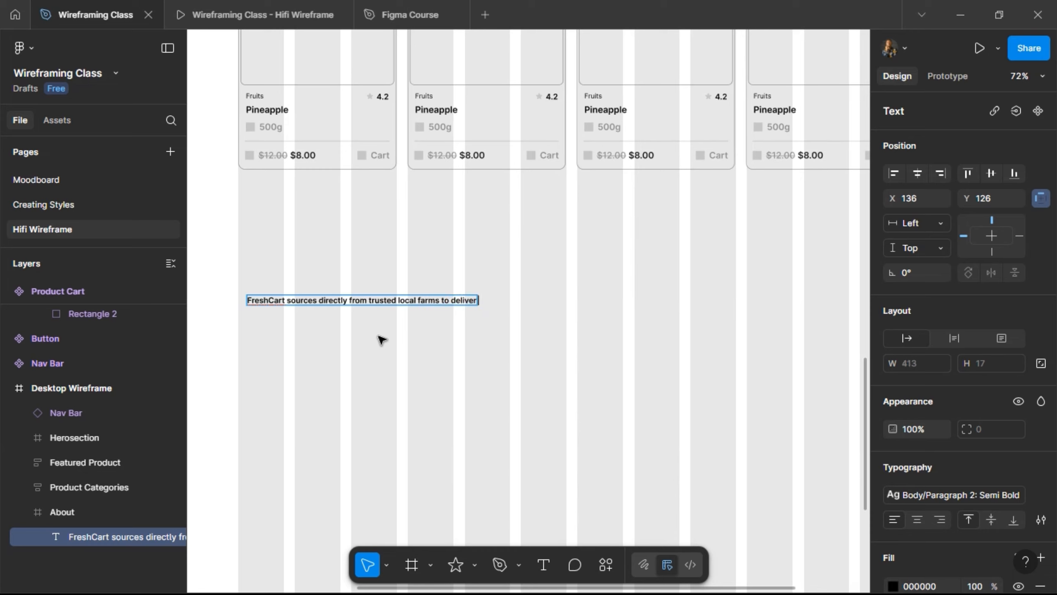
{"action": "type", "text": " the fresh prod"}
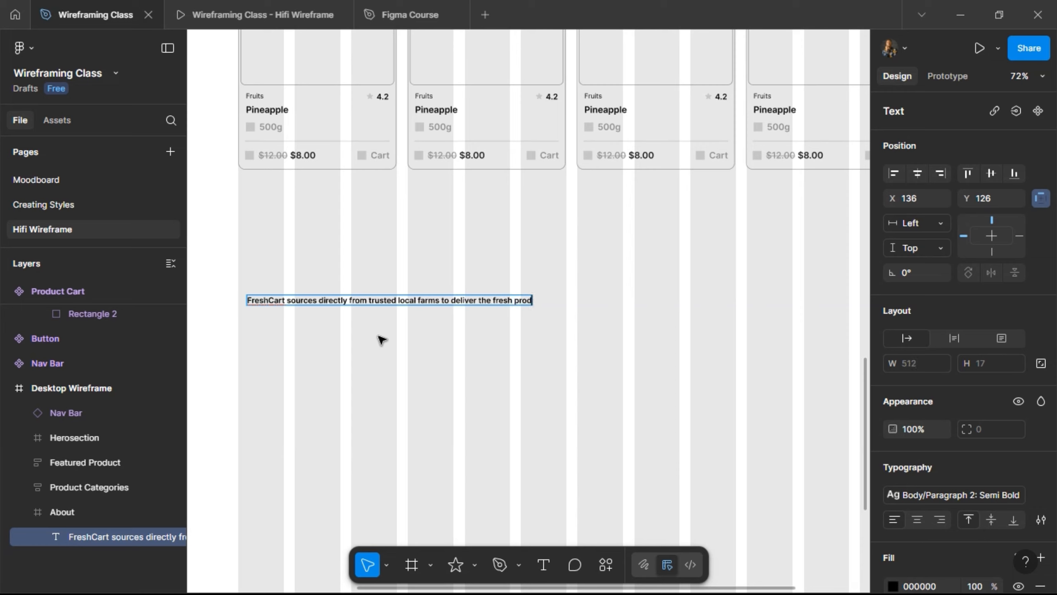
{"action": "type", "text": "uce to your door. No"}
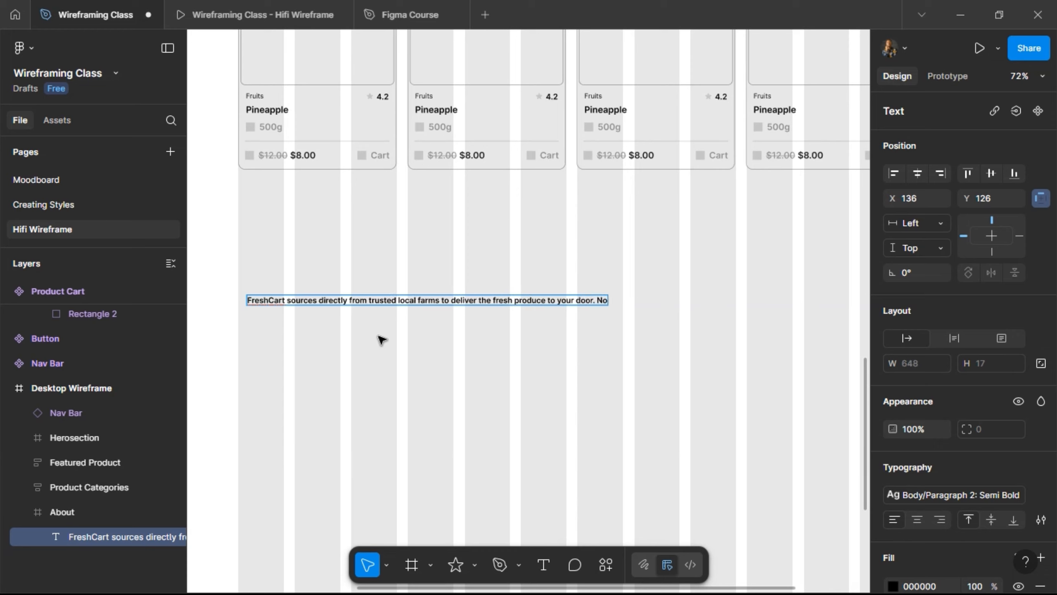
{"action": "type", "text": " middlem"}
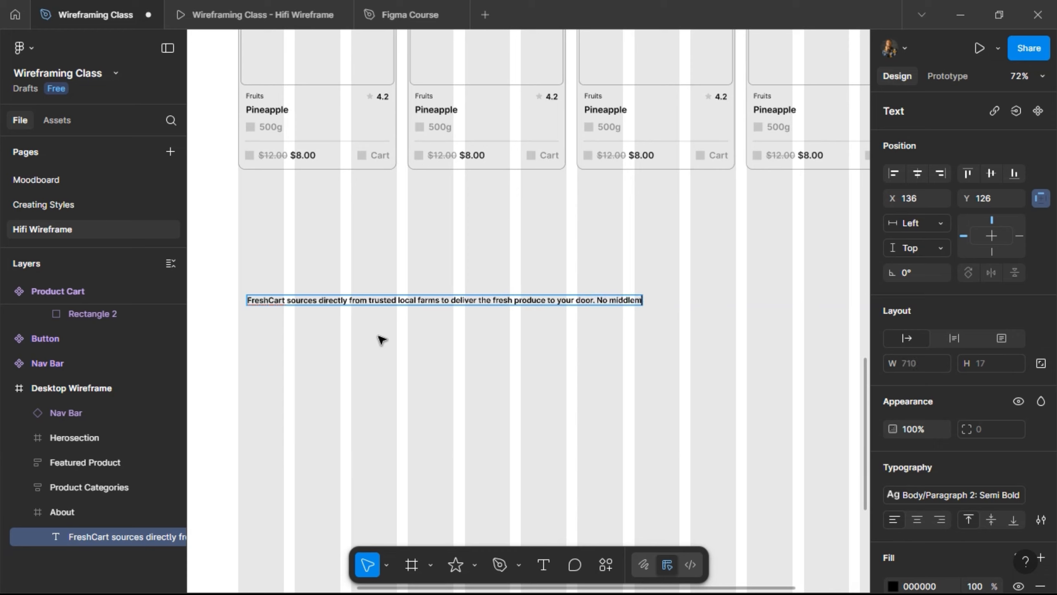
{"action": "type", "text": "en, no"}
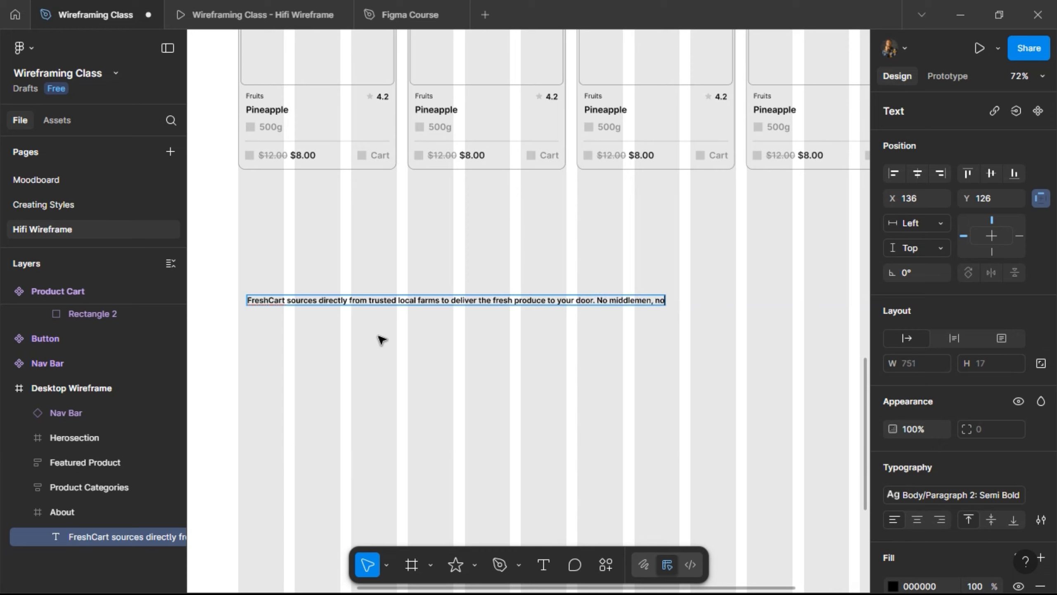
{"action": "type", "text": " stress."}
- Apply the Heading/H1 Bold text style to the tagline
{"action": "key", "text": "Escape"}
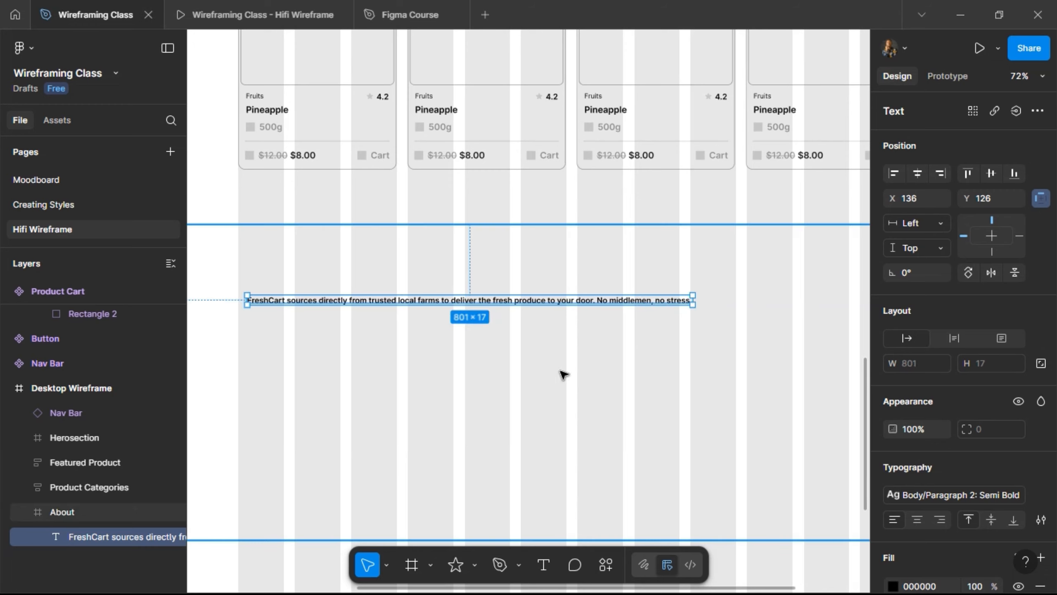
{"action": "left_click", "coordinate": [968, 501]}
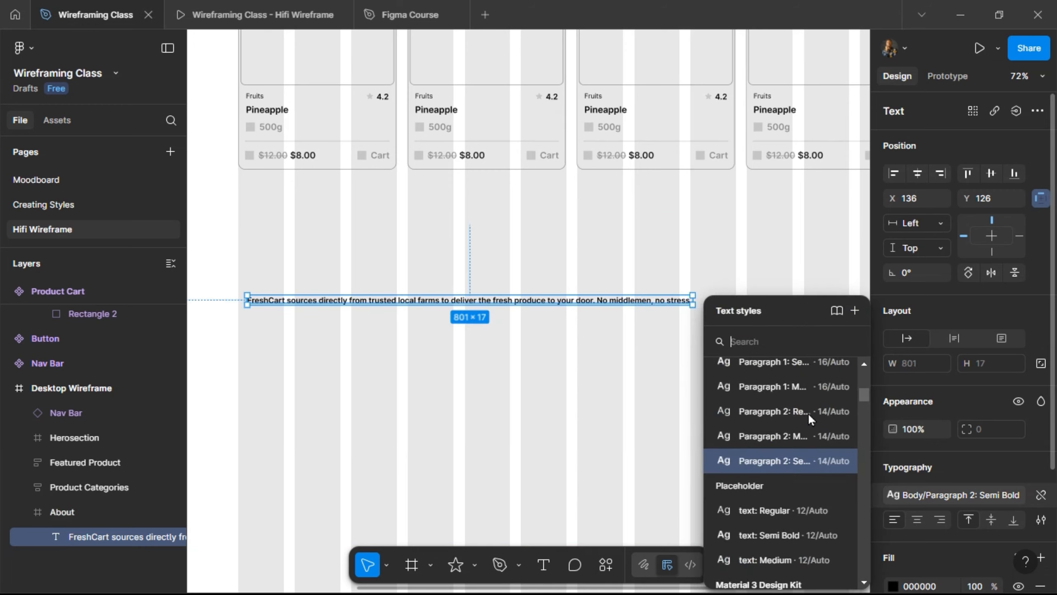
{"action": "scroll", "coordinate": [755, 406], "scroll_direction": "up", "scroll_amount": 5}
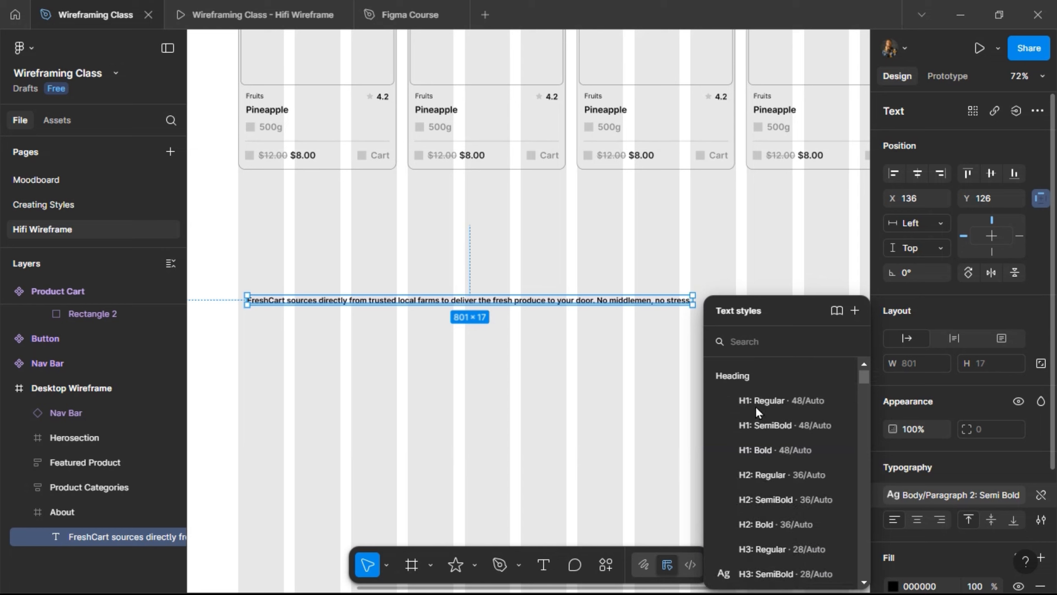
{"action": "left_click", "coordinate": [773, 450]}
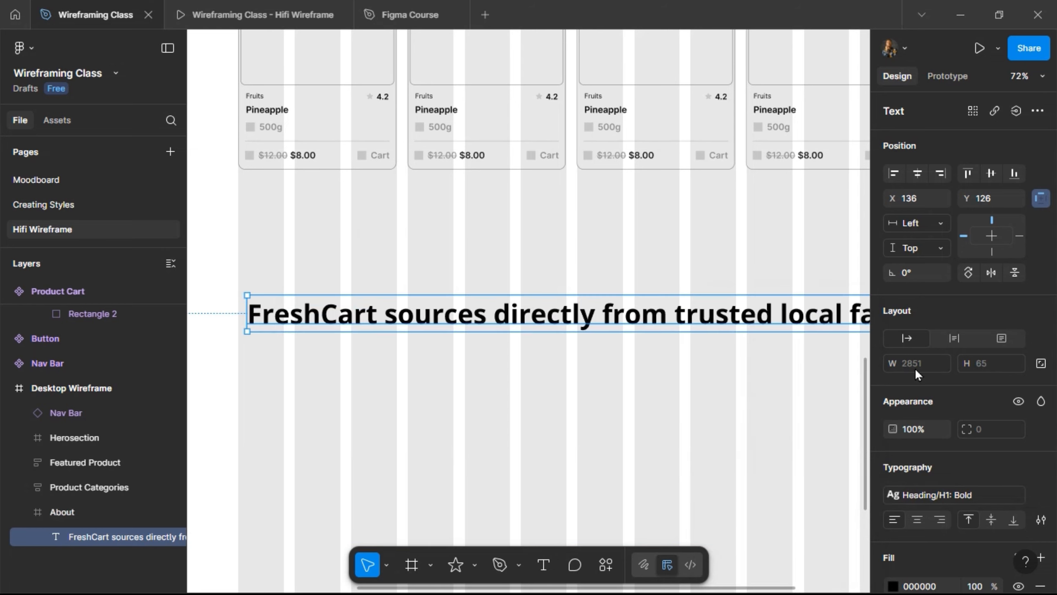
- Fix the tagline width at 1200, centre it in the About frame, and centre-align its lines
{"action": "left_click", "coordinate": [953, 338]}
{"action": "left_click", "coordinate": [911, 361]}
{"action": "type", "text": "120"}
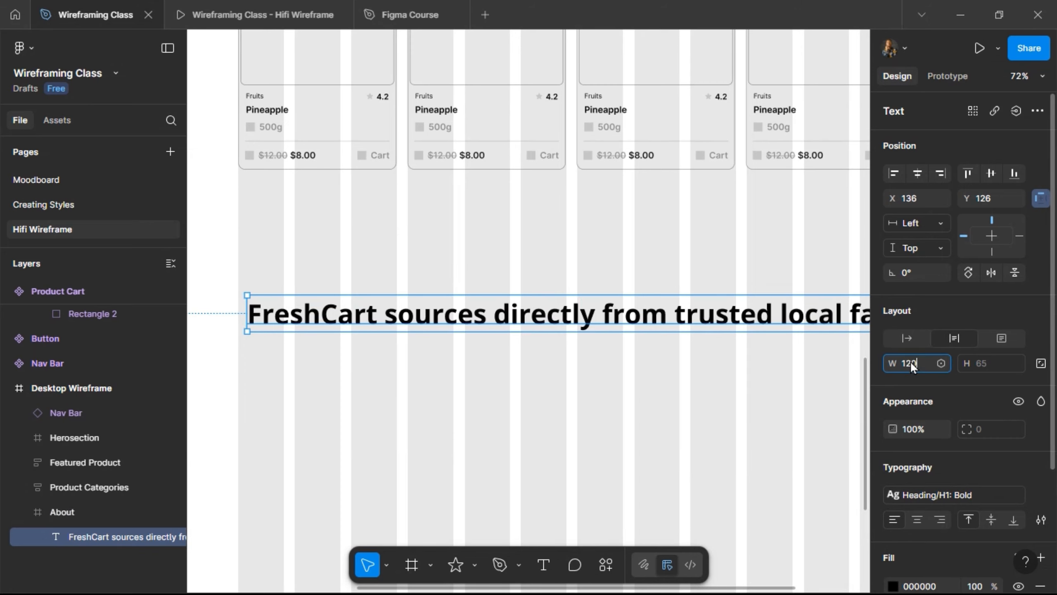
{"action": "type", "text": "0"}
{"action": "key", "text": "Return"}
{"action": "scroll", "coordinate": [630, 367], "scroll_direction": "down", "scroll_amount": 1}
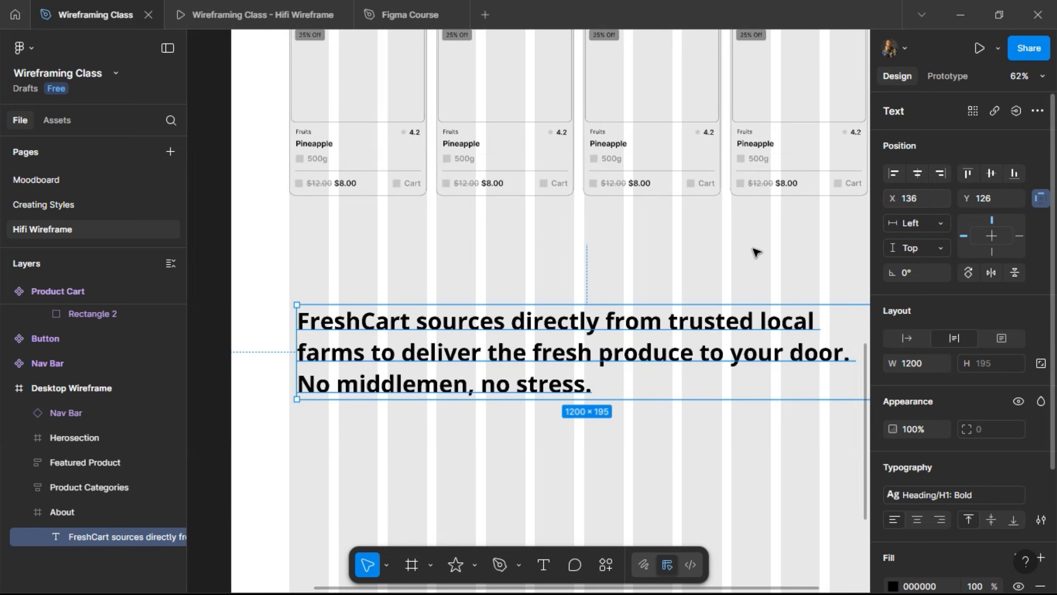
{"action": "key", "text": "alt+h"}
{"action": "scroll", "coordinate": [756, 253], "scroll_direction": "right", "scroll_amount": 2}
{"action": "scroll", "coordinate": [757, 253], "scroll_direction": "left", "scroll_amount": 1}
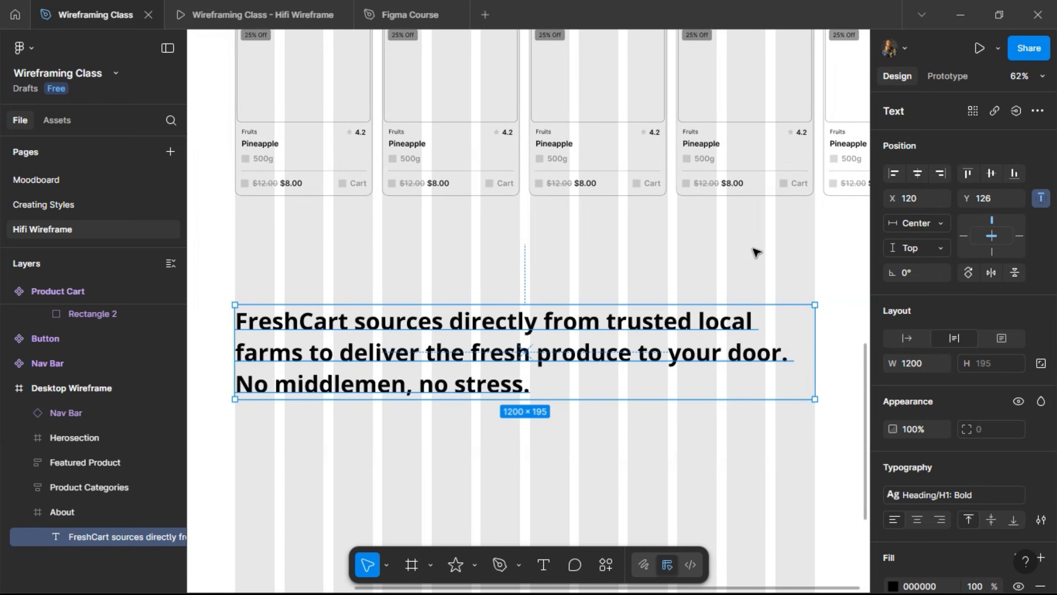
{"action": "left_click", "coordinate": [917, 521]}
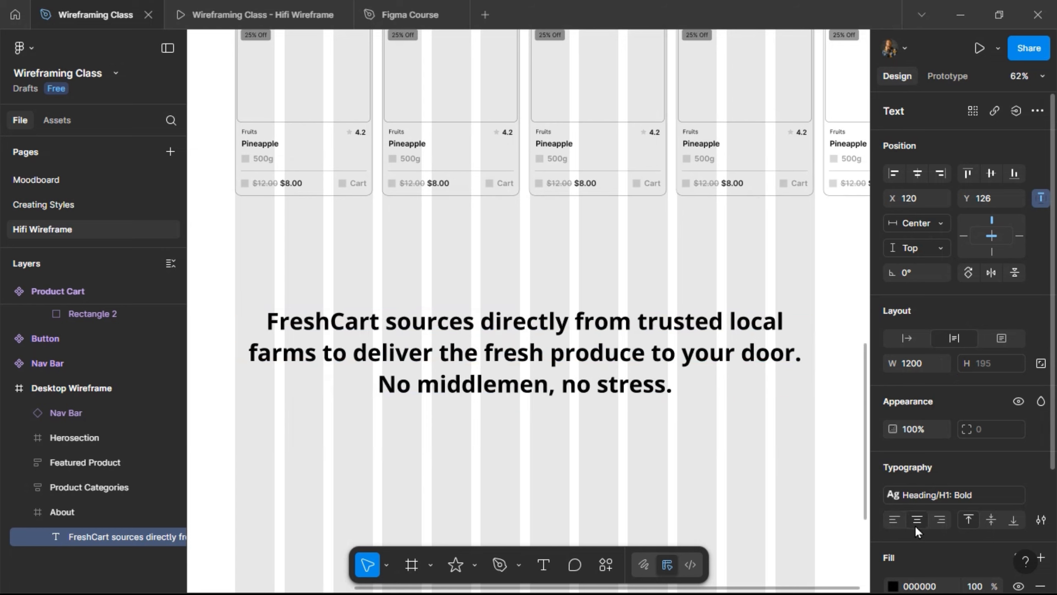
{"action": "double_click", "coordinate": [732, 324]}
- Draw a 121 × 44 rectangle in the gap between 'trusted' and 'local' in the tagline
{"action": "left_click", "coordinate": [730, 325]}
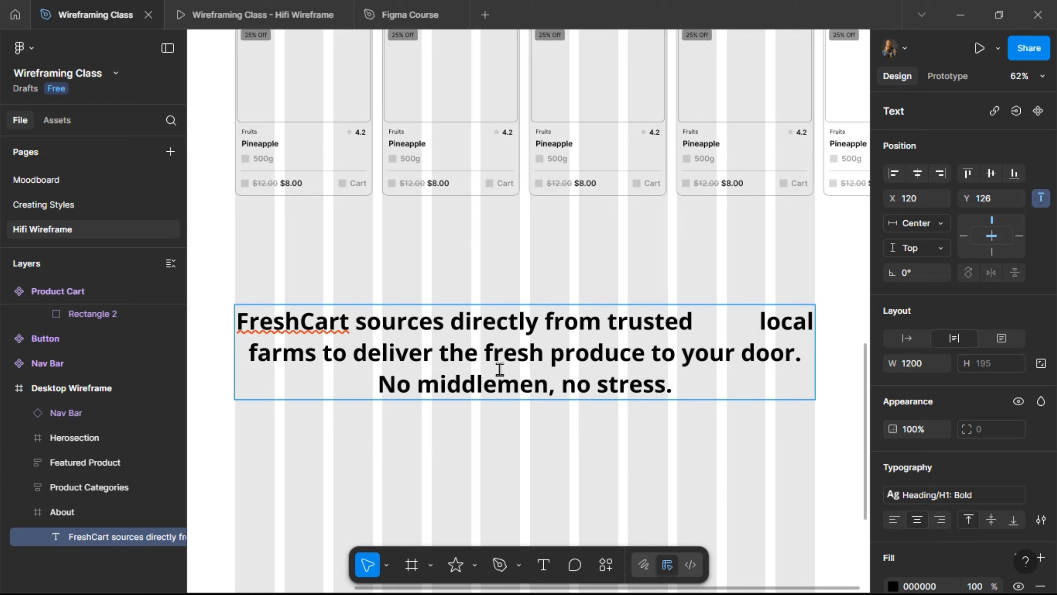
{"action": "scroll", "coordinate": [821, 330], "scroll_direction": "up", "scroll_amount": 5}
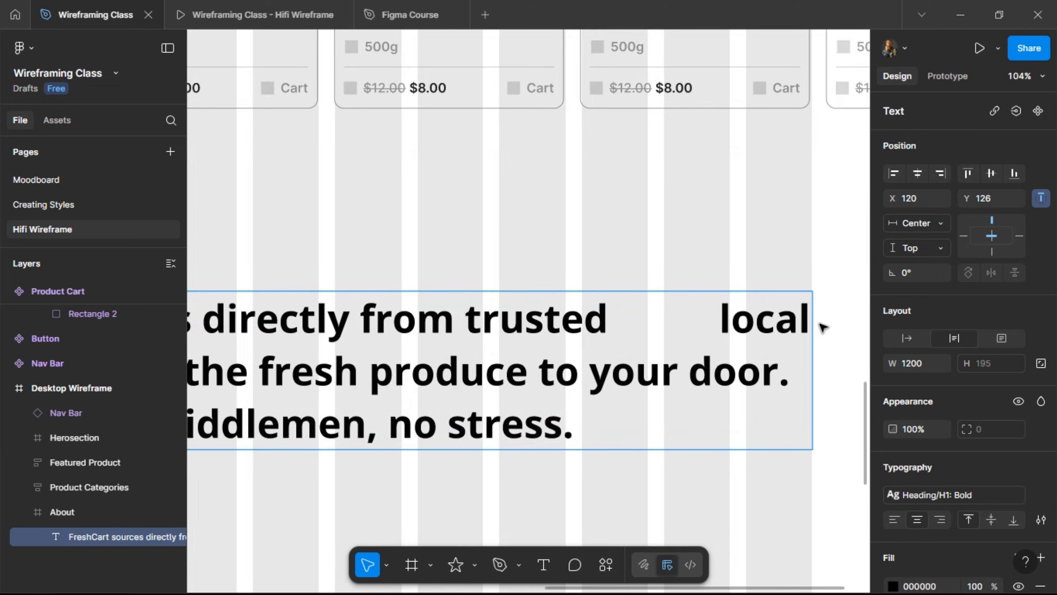
{"action": "left_click", "coordinate": [474, 565]}
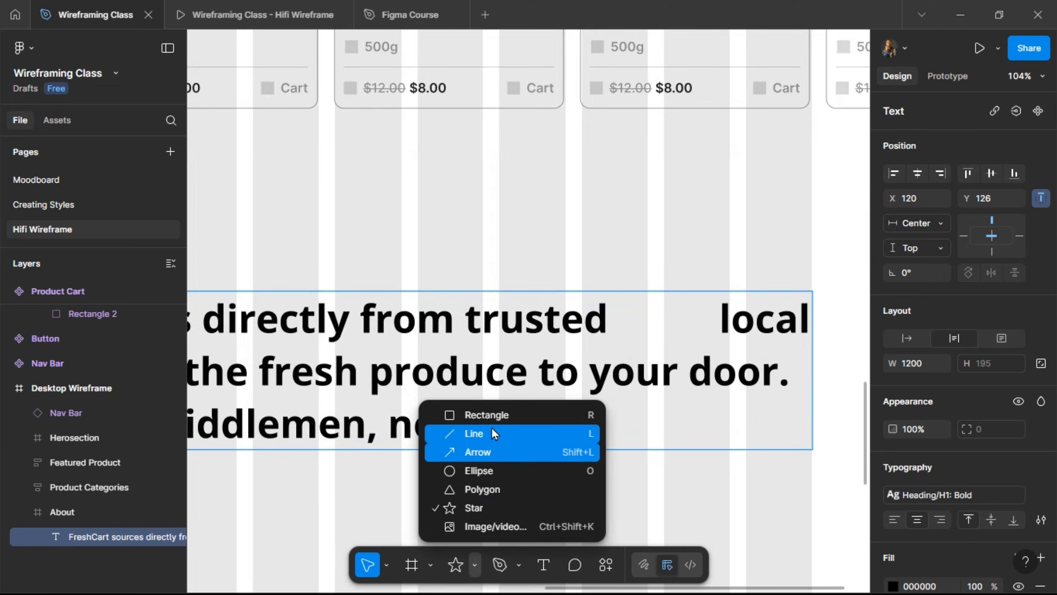
{"action": "left_click", "coordinate": [494, 416]}
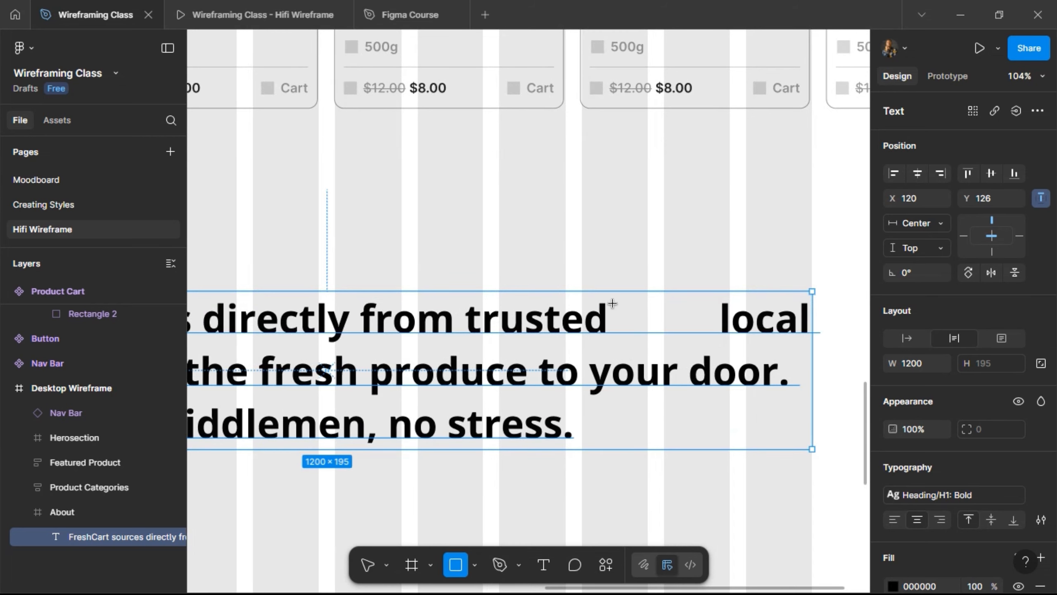
{"action": "mouse_move", "coordinate": [613, 303]}
{"action": "left_mouse_down"}
{"action": "mouse_move", "coordinate": [682, 343]}
{"action": "mouse_move", "coordinate": [711, 339]}
{"action": "left_mouse_up"}
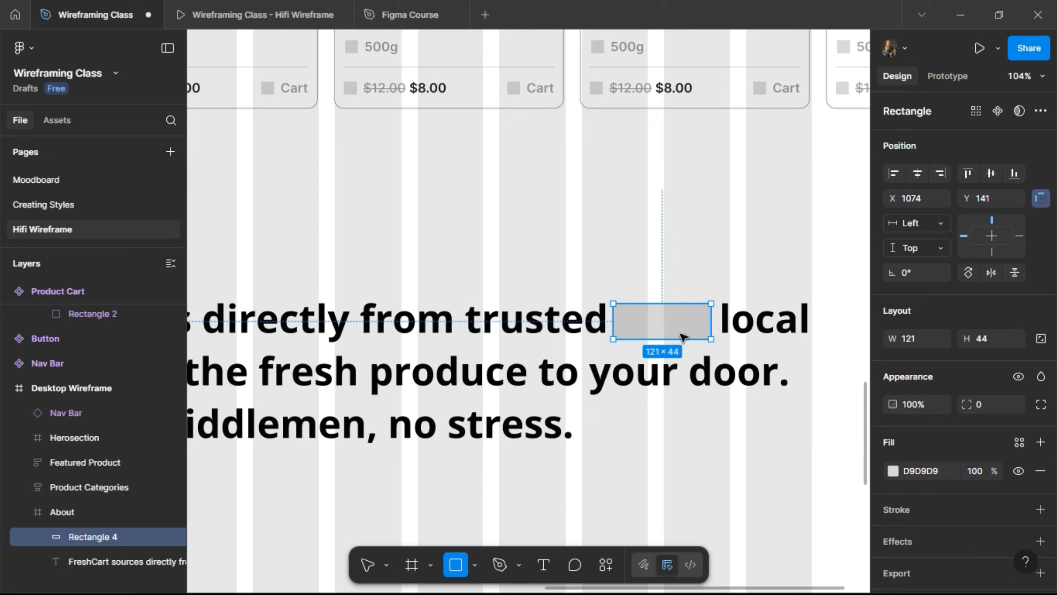
- Round the rectangle into a pill with corner radius 100 and nudge it onto the text line
{"action": "left_click", "coordinate": [985, 403]}
{"action": "type", "text": "10"}
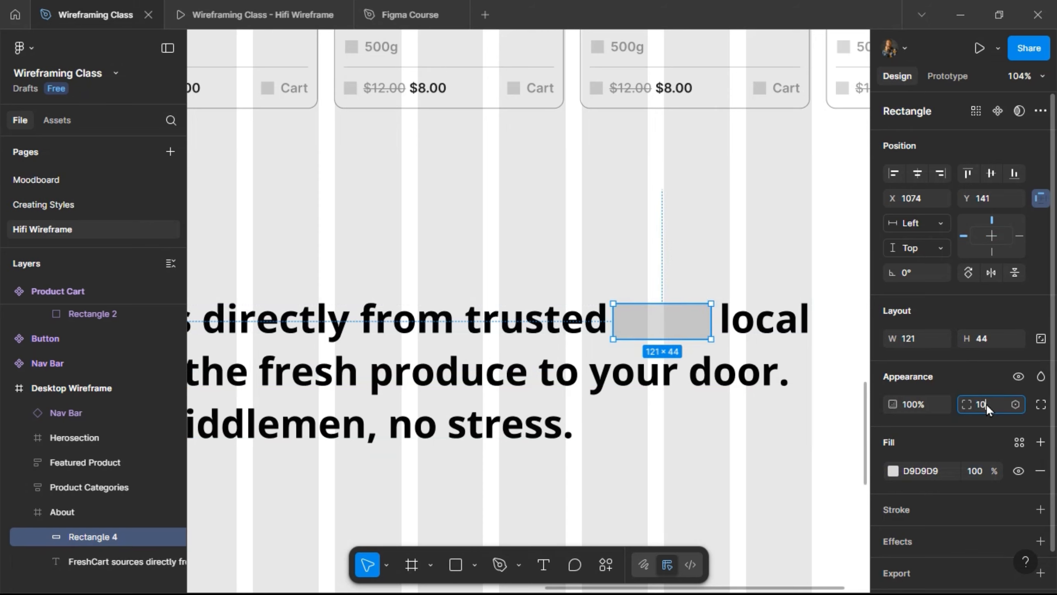
{"action": "type", "text": "0"}
{"action": "key", "text": "Return"}
{"action": "key", "text": "Up"}
{"action": "key", "text": "Up"}
{"action": "key", "text": "Up"}
{"action": "key", "text": "Up"}
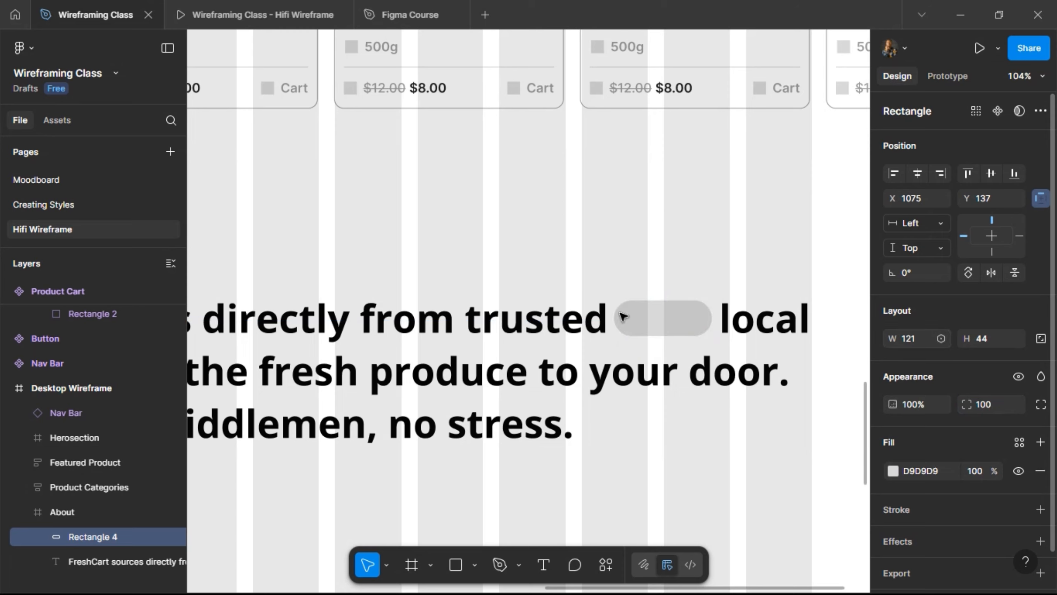
{"action": "key", "text": "Down"}
- Copy the pill before 'No middlemen, no stress.' and widen it to 181 × 44
{"action": "scroll", "coordinate": [723, 260], "scroll_direction": "down", "scroll_amount": 3, "text": "ctrl"}
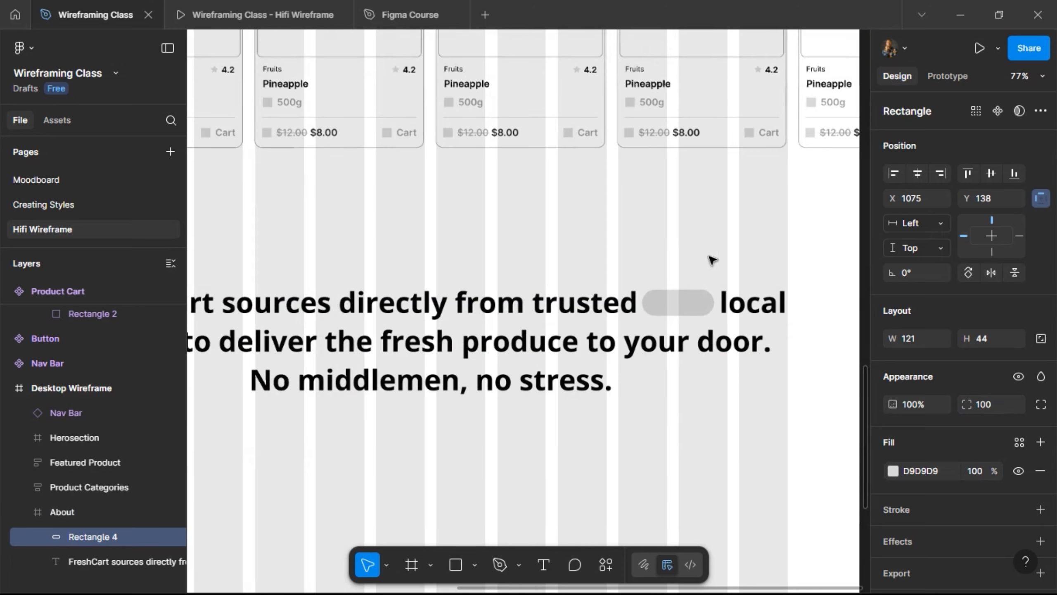
{"action": "left_click_drag", "start_coordinate": [613, 308], "coordinate": [210, 377], "text": "alt"}
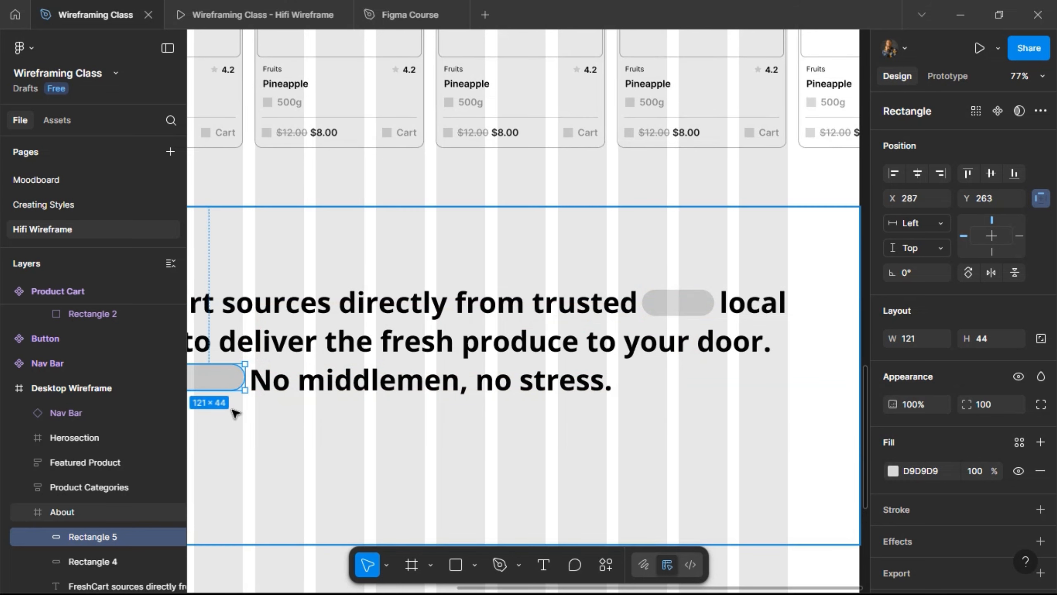
{"action": "scroll", "coordinate": [233, 415], "scroll_direction": "left", "scroll_amount": 5}
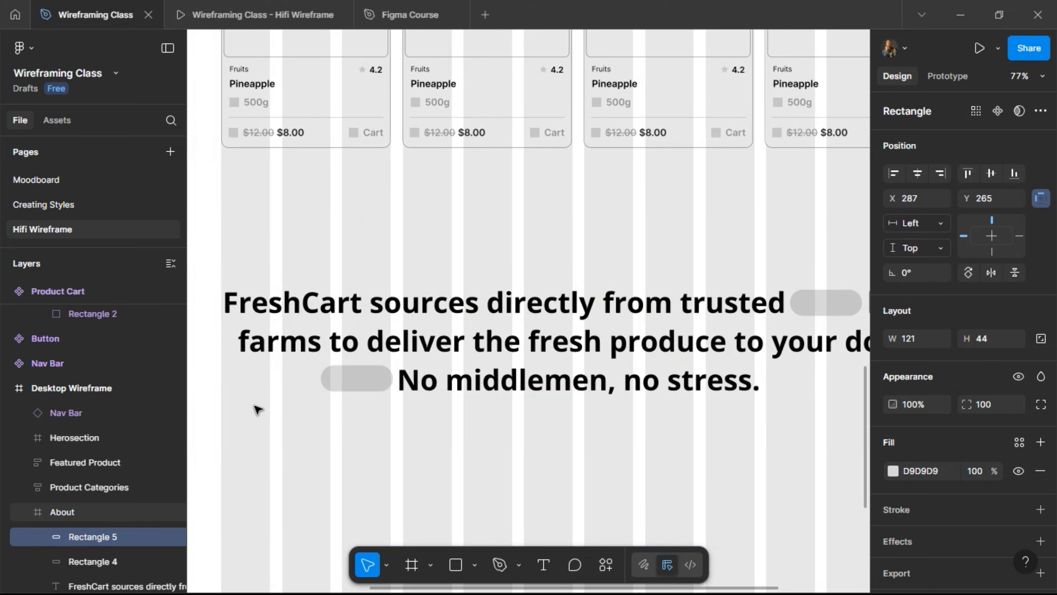
{"action": "key", "text": "Down"}
{"action": "key", "text": "Down"}
{"action": "key", "text": "Down"}
{"action": "key", "text": "Down"}
{"action": "left_click_drag", "start_coordinate": [320, 379], "coordinate": [283, 386]}
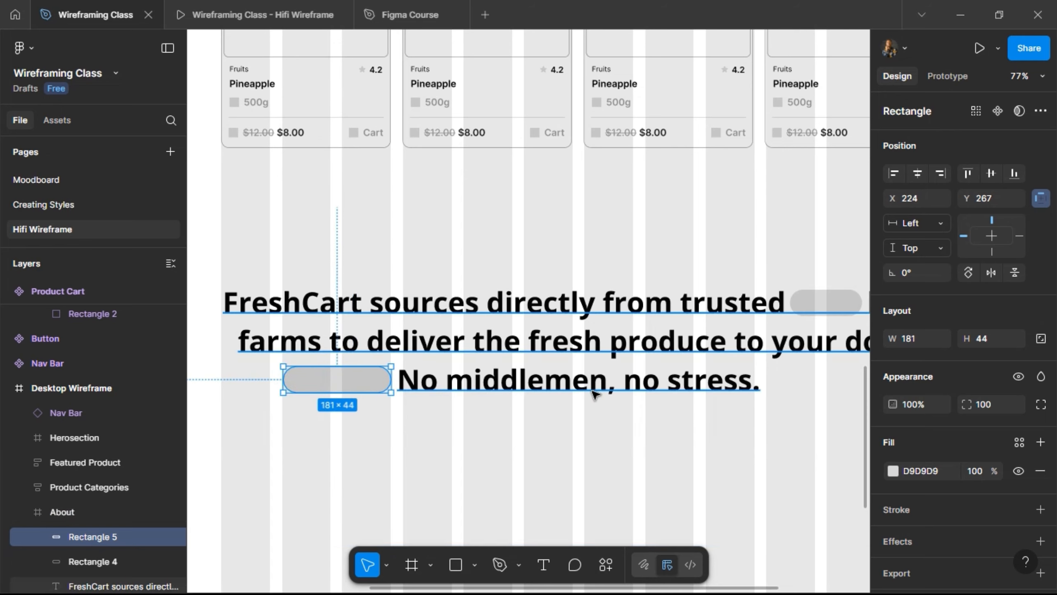
- Remove the extra spaces after 'door.' and before 'No middlemen' in the FreshCart paragraph
{"action": "scroll", "coordinate": [584, 406], "scroll_direction": "down", "scroll_amount": 6}
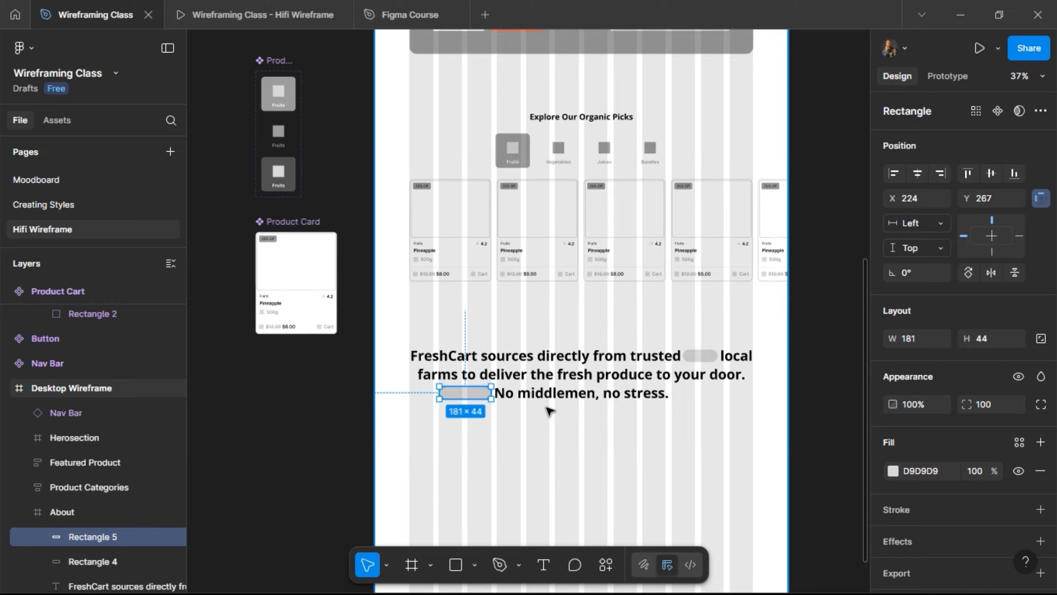
{"action": "scroll", "coordinate": [547, 405], "scroll_direction": "up", "scroll_amount": 2}
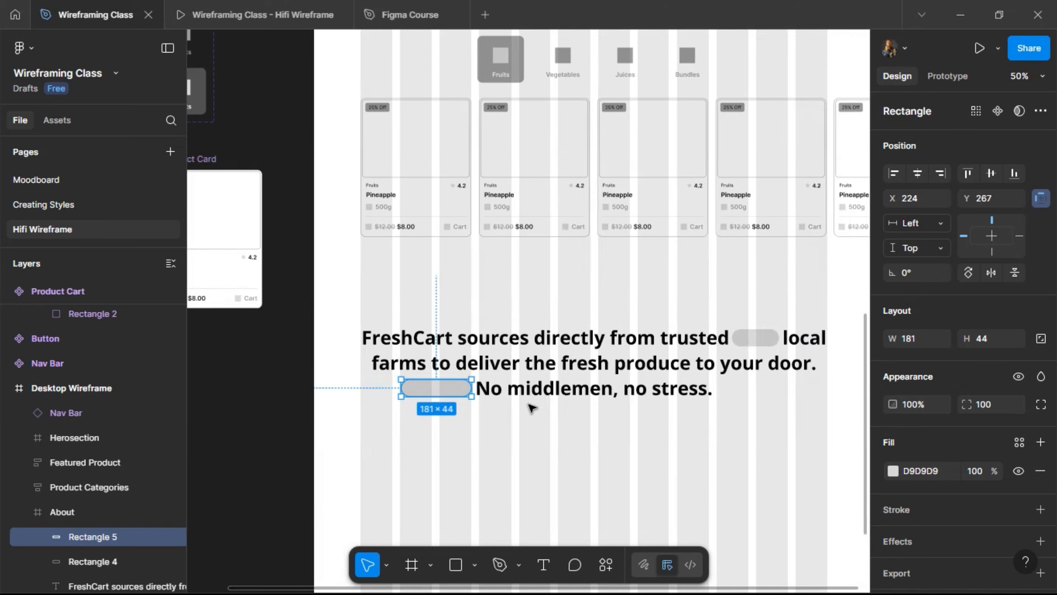
{"action": "left_click", "coordinate": [495, 393]}
{"action": "double_click", "coordinate": [494, 392]}
{"action": "left_click", "coordinate": [491, 390]}
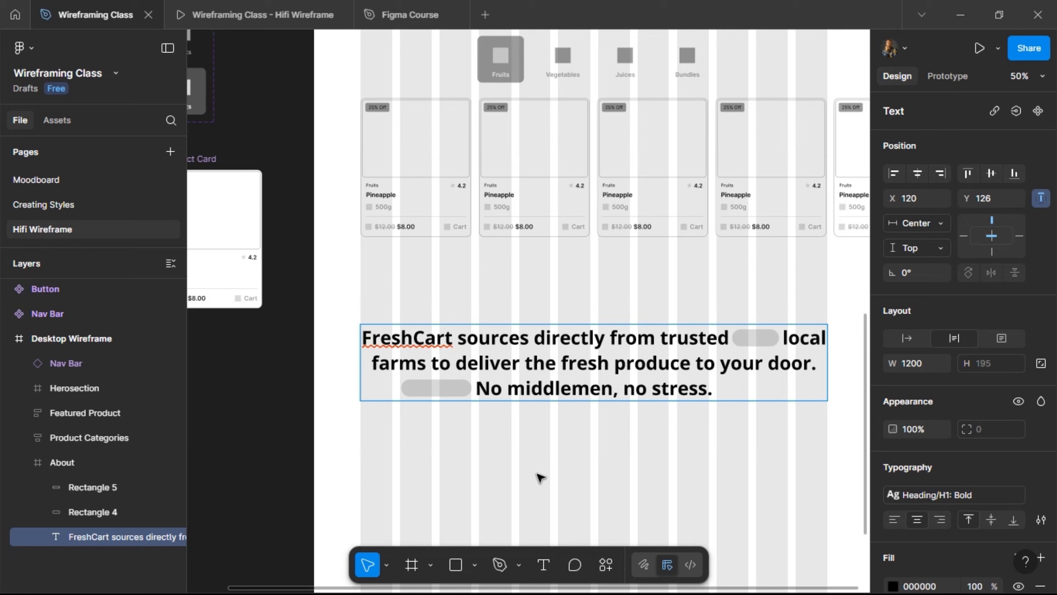
{"action": "key", "text": "Escape"}
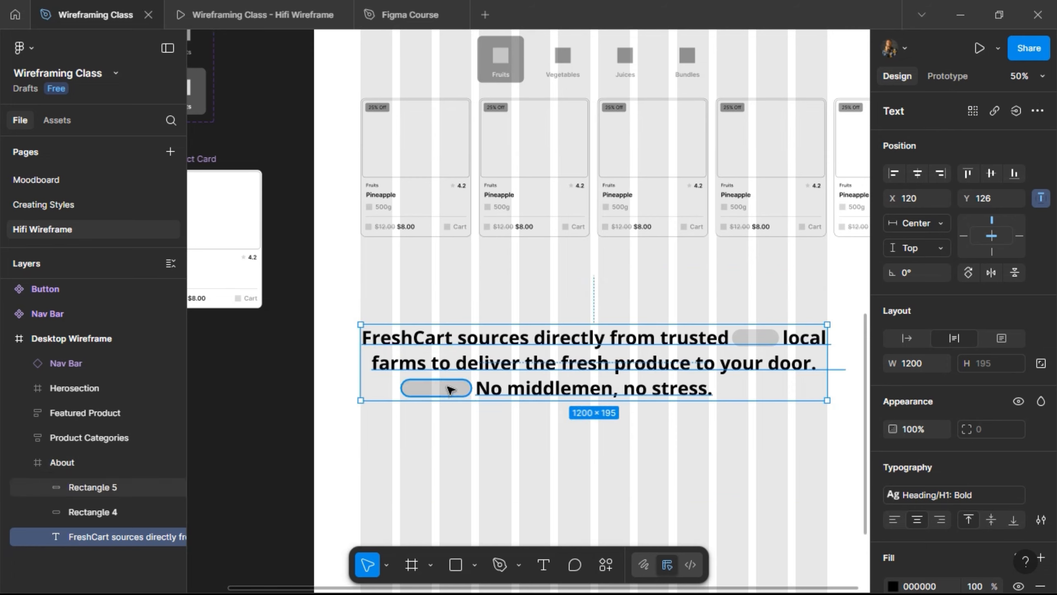
{"action": "double_click", "coordinate": [811, 365]}
{"action": "left_click", "coordinate": [818, 366]}
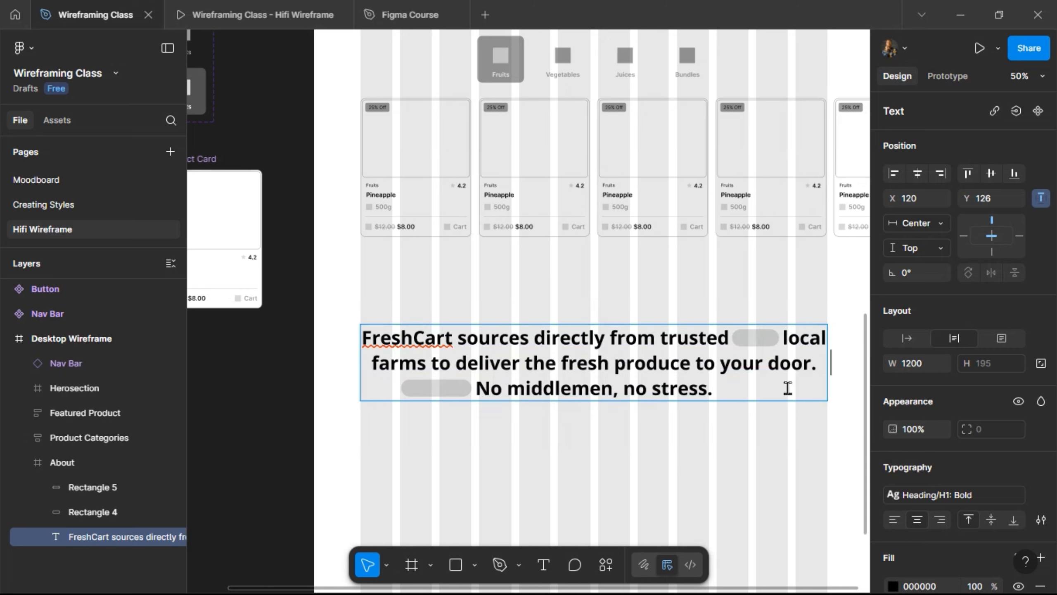
{"action": "key", "text": "Return"}
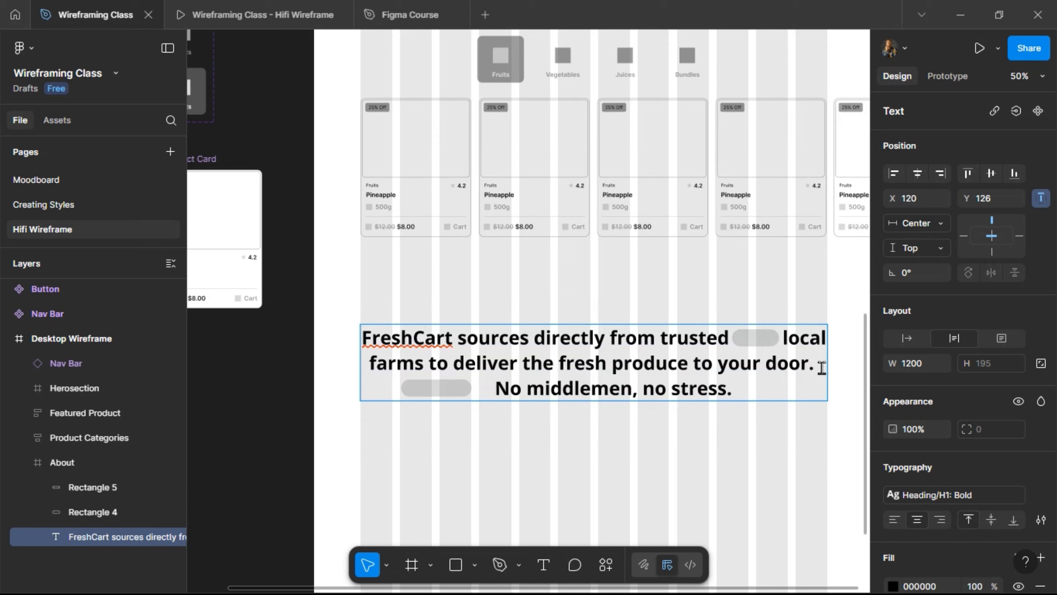
{"action": "key", "text": "BackSpace"}
{"action": "key", "text": "BackSpace"}
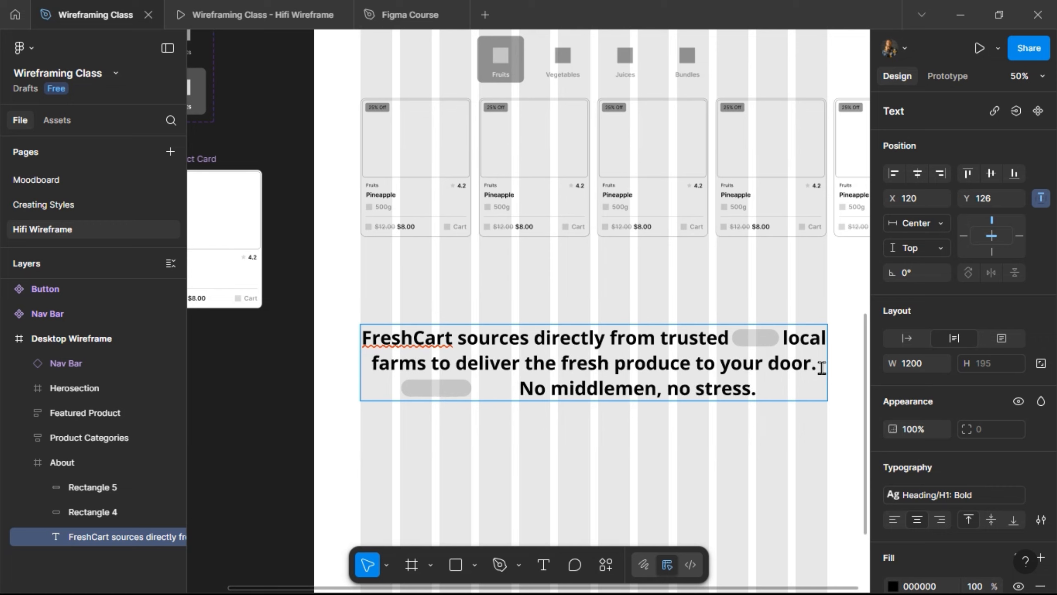
{"action": "key", "text": "BackSpace"}
{"action": "scroll", "coordinate": [512, 424], "scroll_direction": "up", "scroll_amount": 3}
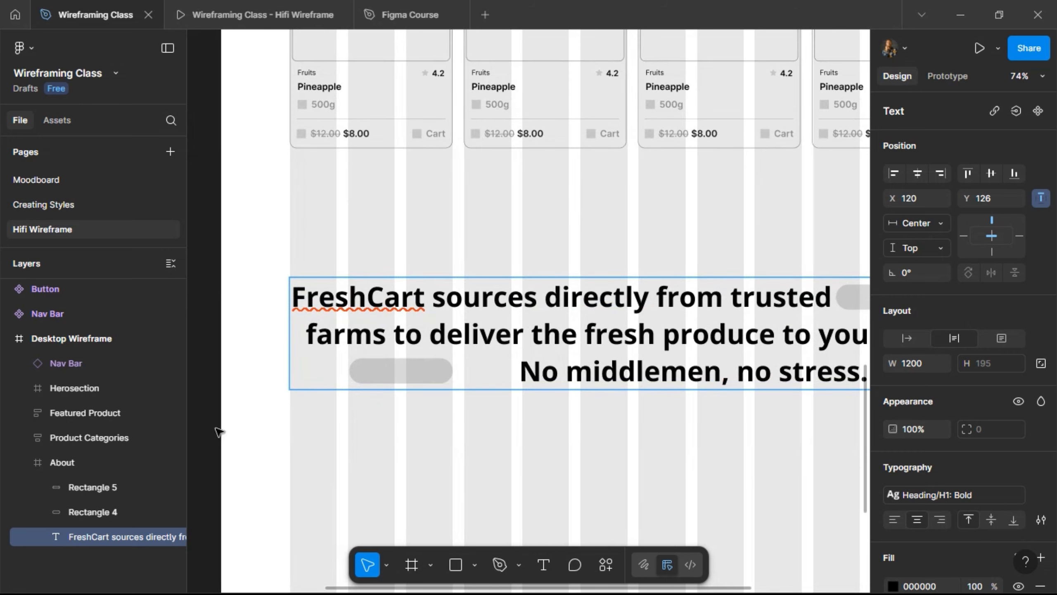
{"action": "key", "text": "Escape"}
- Nudge the last-line pill to the right and preview the page in the prototype
{"action": "left_click", "coordinate": [433, 374]}
{"action": "key", "text": "shift+Right"}
{"action": "key", "text": "shift+Right"}
{"action": "key", "text": "shift+Right"}
{"action": "key", "text": "shift+Right"}
{"action": "key", "text": "shift+Right"}
{"action": "key", "text": "shift+Right"}
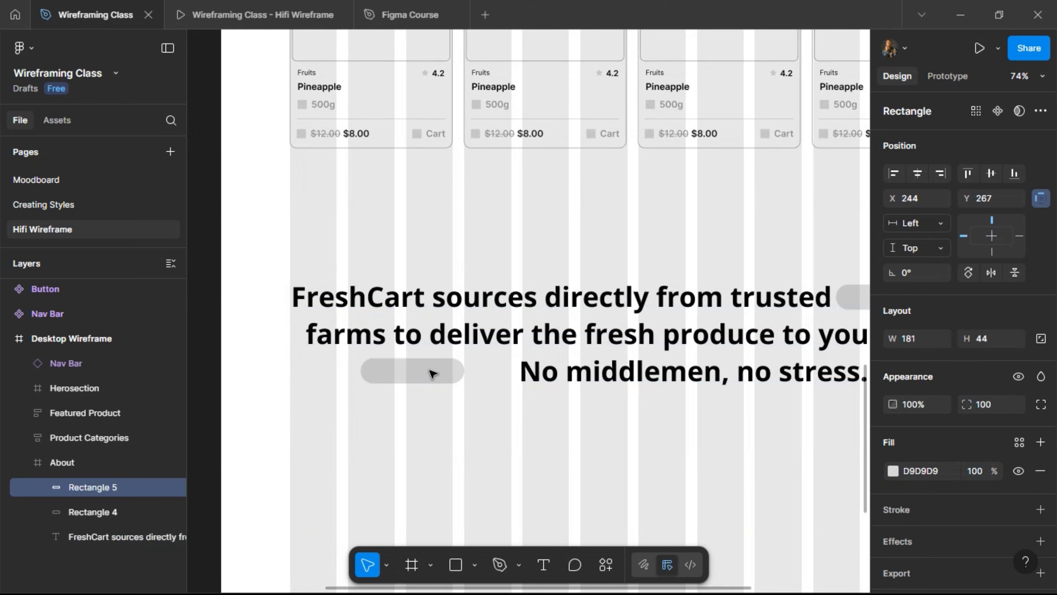
{"action": "key", "text": "shift+Right"}
{"action": "key", "text": "shift+Right"}
{"action": "key", "text": "shift+Right"}
{"action": "key", "text": "shift+Right"}
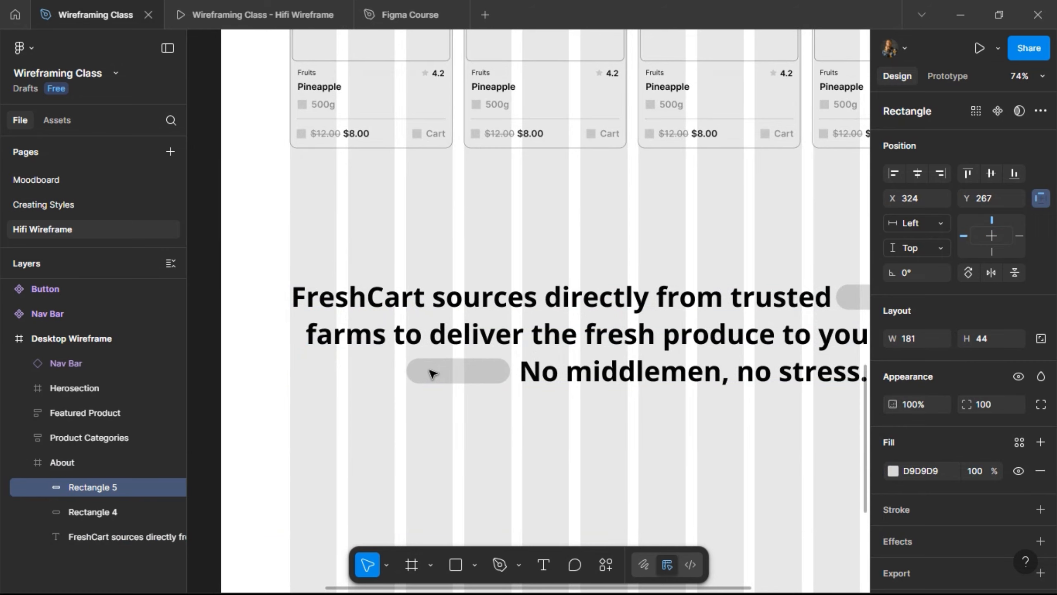
{"action": "key", "text": "alt"}
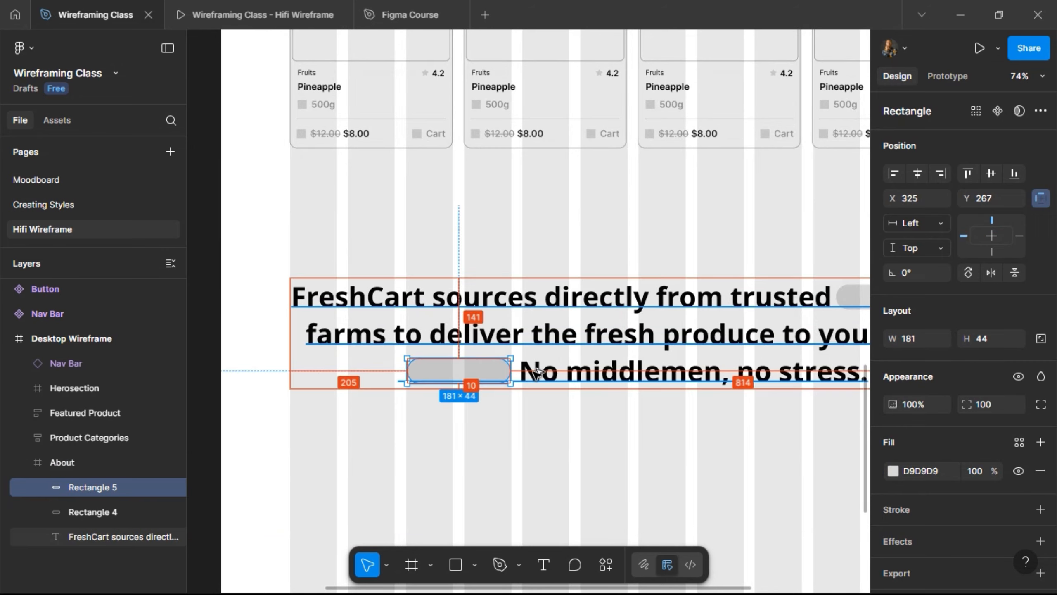
{"action": "left_click", "coordinate": [258, 15]}
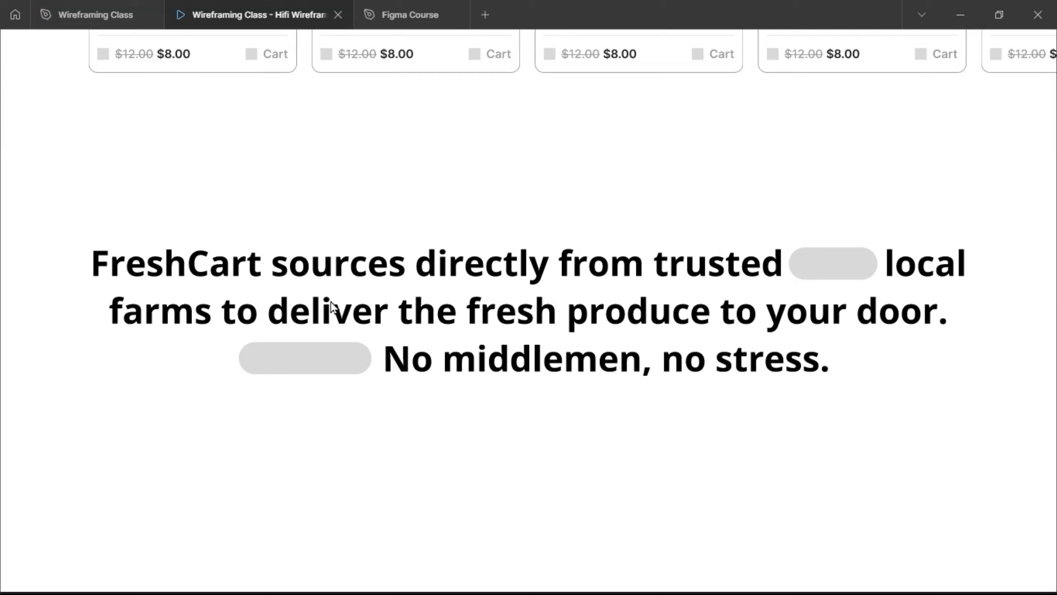
- Go back to the Wireframing Class file and add the FreshCart paragraph to the selection
{"action": "scroll", "coordinate": [332, 354], "scroll_direction": "up", "scroll_amount": 5}
{"action": "scroll", "coordinate": [332, 355], "scroll_direction": "down", "scroll_amount": 5}
{"action": "left_click", "coordinate": [92, 15]}
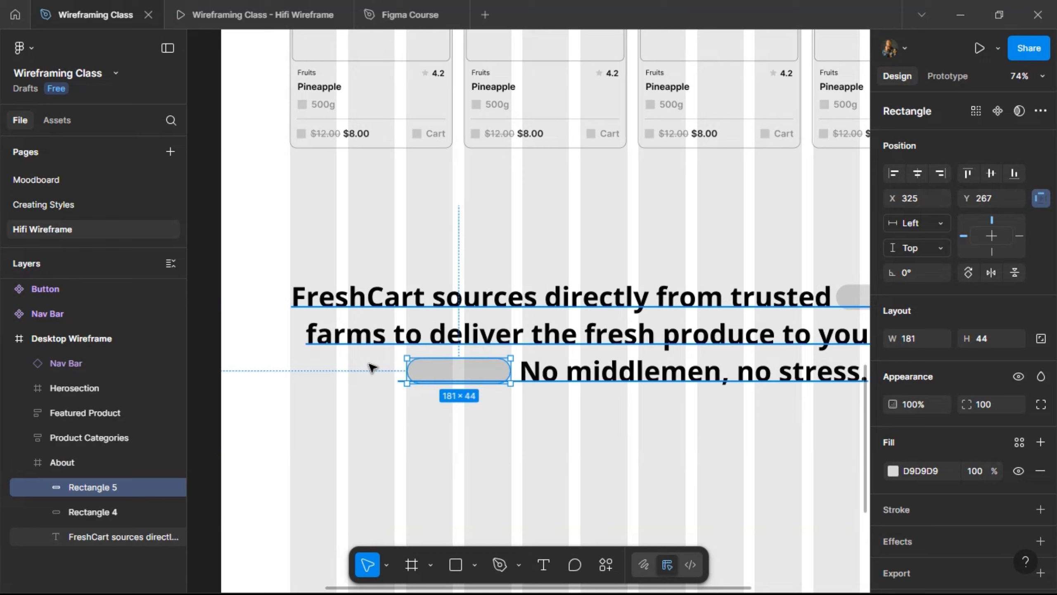
{"action": "left_click", "coordinate": [833, 297], "text": "shift"}
- Group the FreshCart paragraph with both pills and name the group Content
{"action": "scroll", "coordinate": [853, 305], "scroll_direction": "down", "scroll_amount": 2}
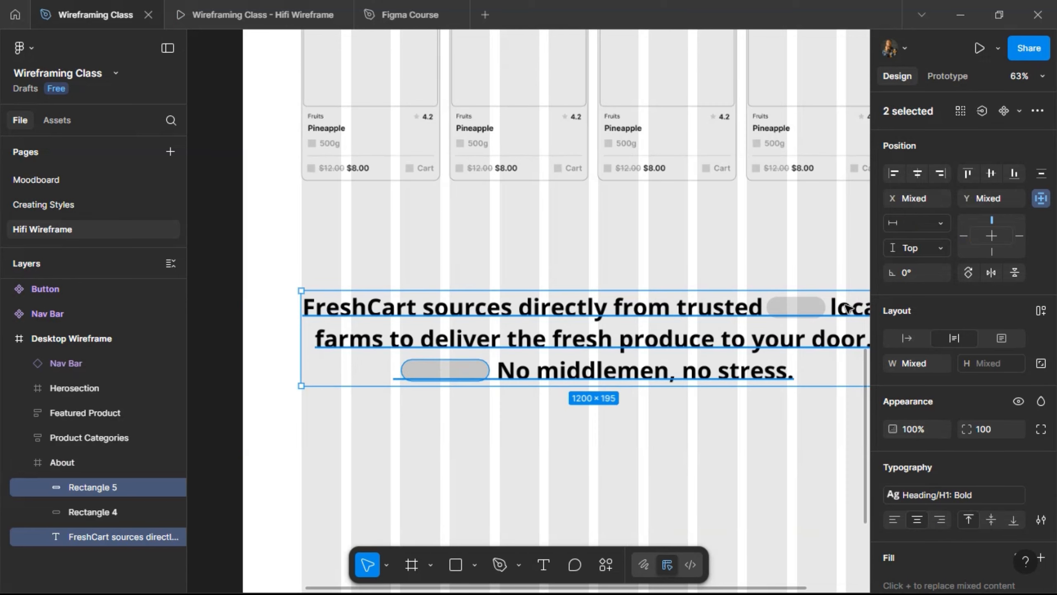
{"action": "left_click", "coordinate": [797, 307], "text": "shift"}
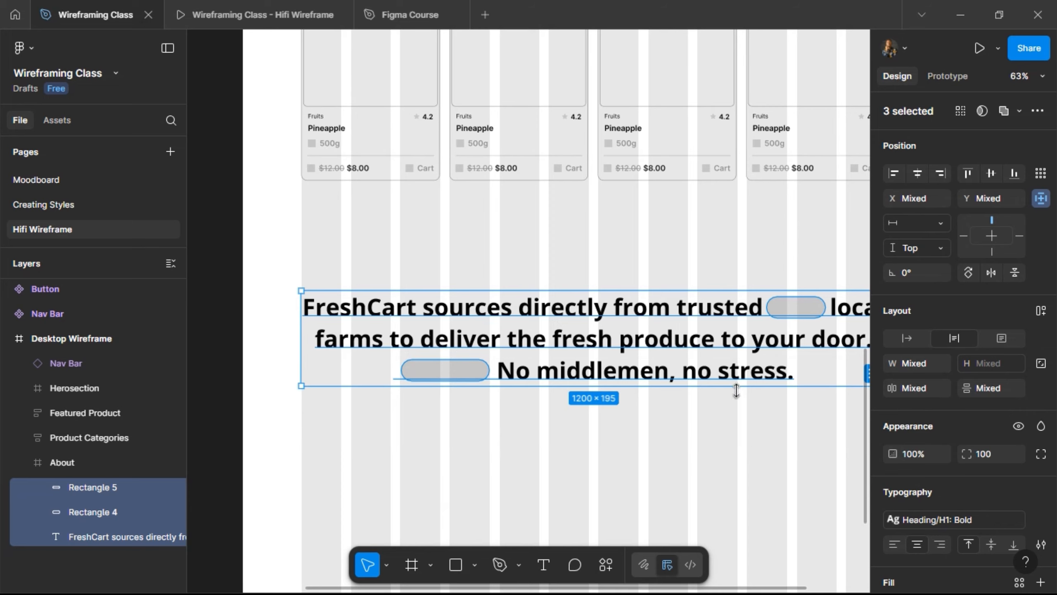
{"action": "key", "text": "ctrl+g"}
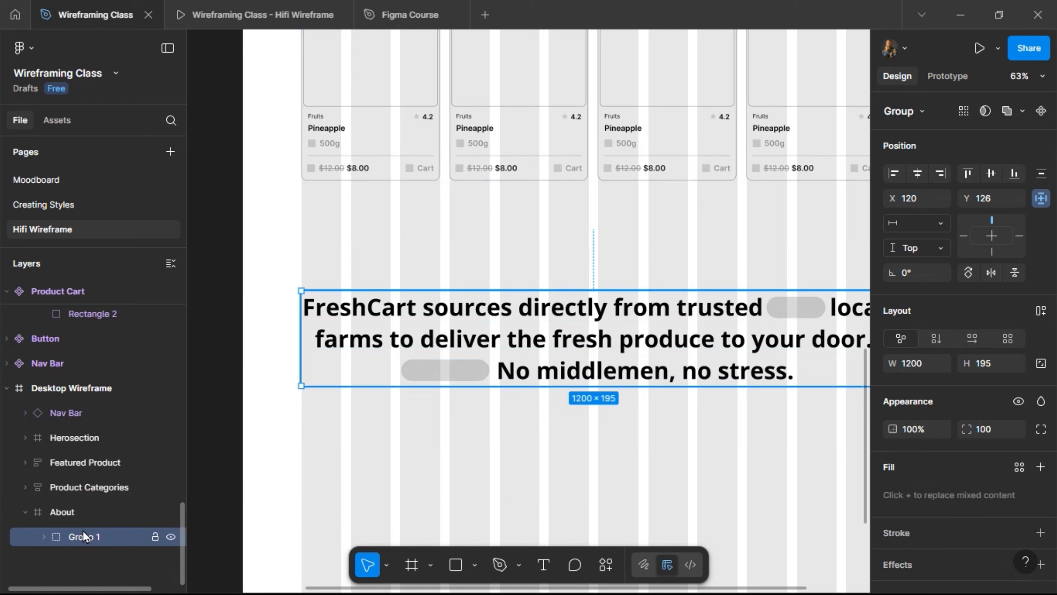
{"action": "double_click", "coordinate": [83, 532]}
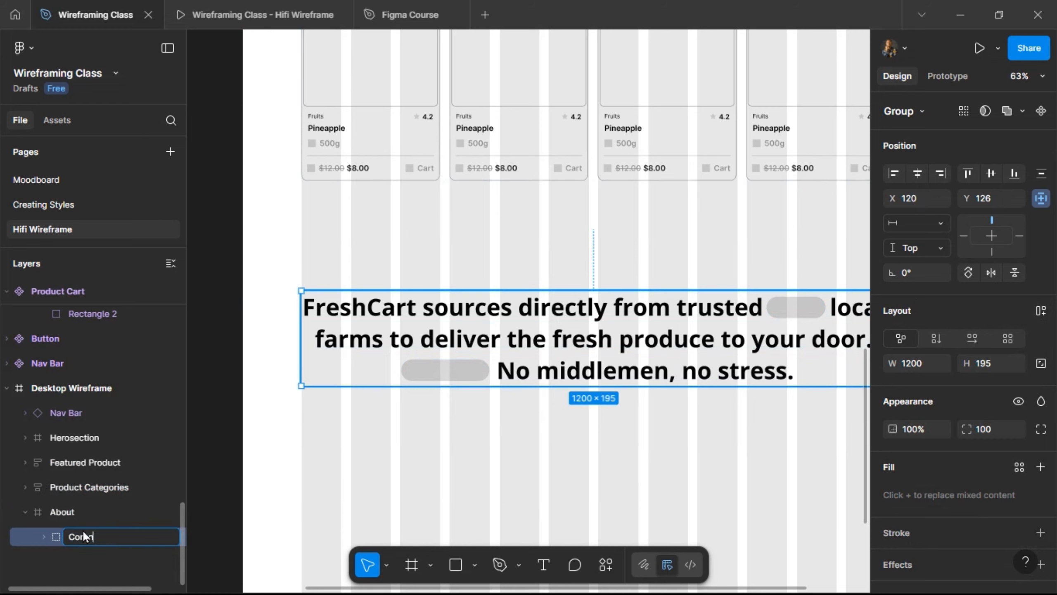
{"action": "type", "text": "Content"}
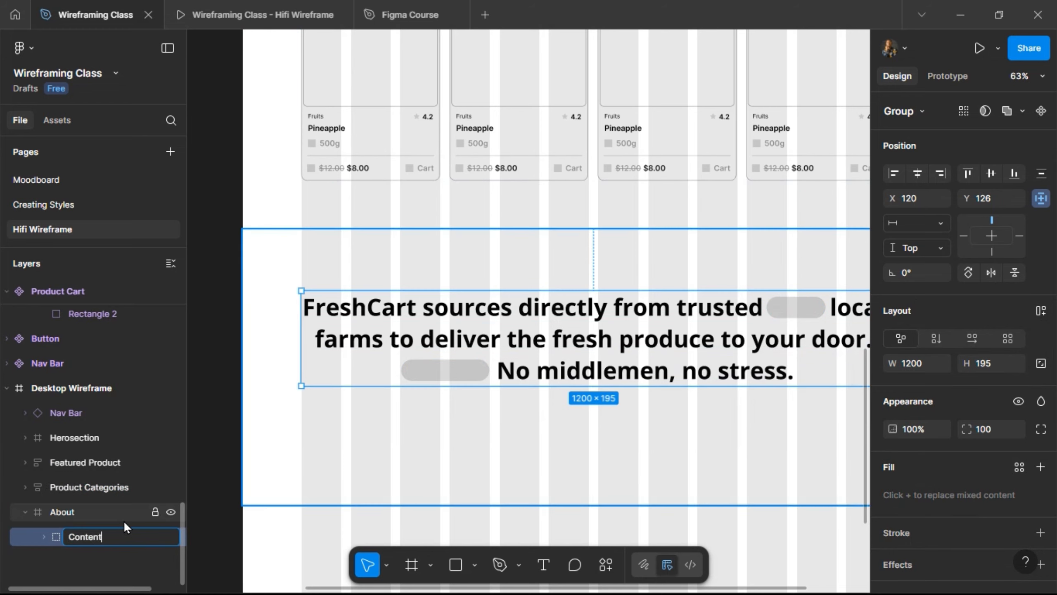
{"action": "key", "text": "Return"}
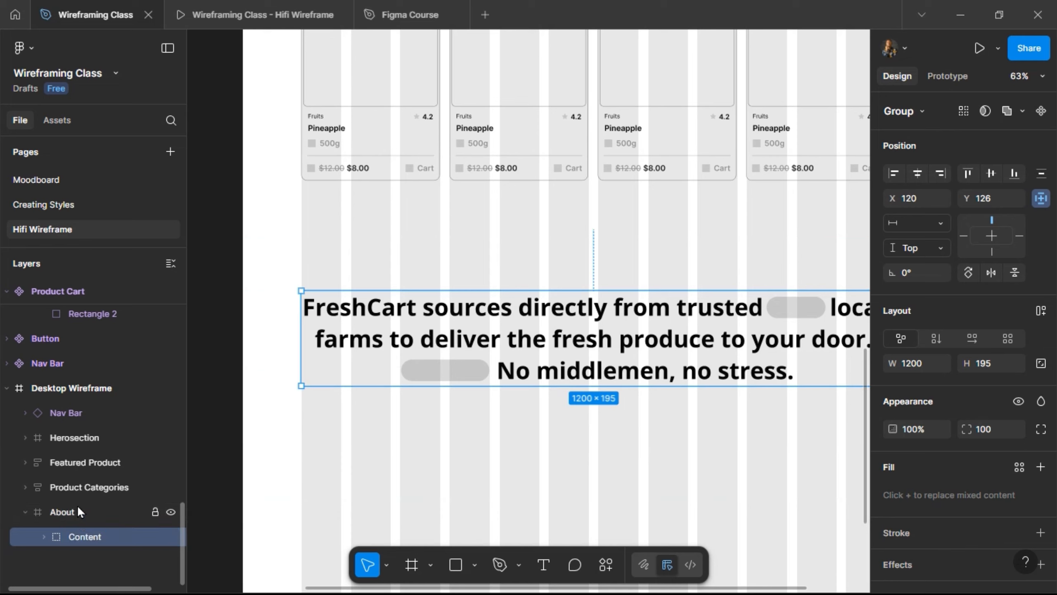
- Give the About frame auto layout with 100 vertical padding
{"action": "left_click", "coordinate": [78, 512]}
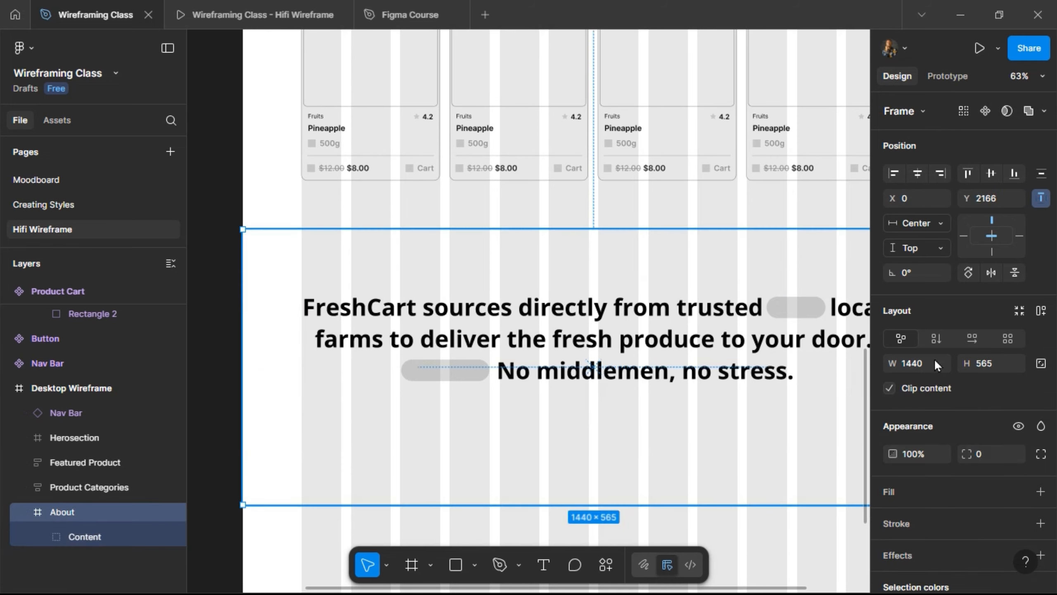
{"action": "left_click", "coordinate": [1042, 311]}
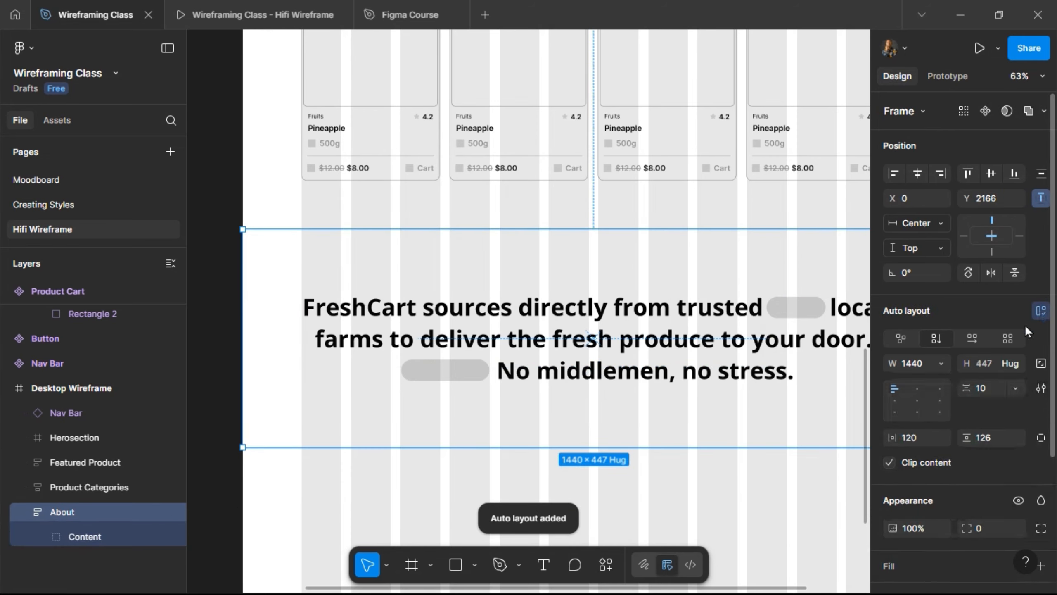
{"action": "left_click", "coordinate": [991, 438]}
{"action": "type", "text": "10"}
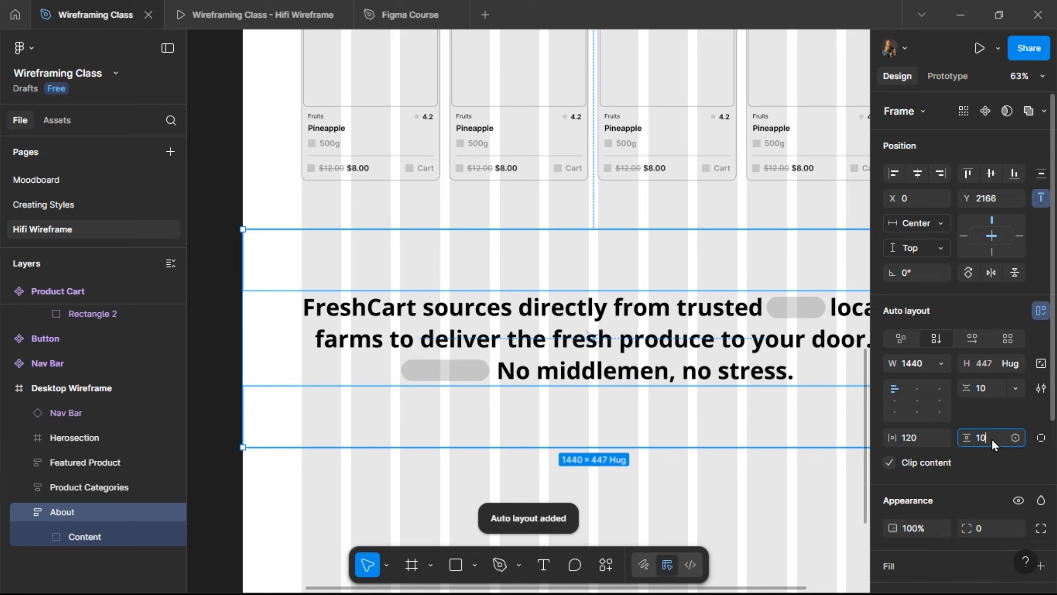
{"action": "type", "text": "0"}
{"action": "key", "text": "Return"}
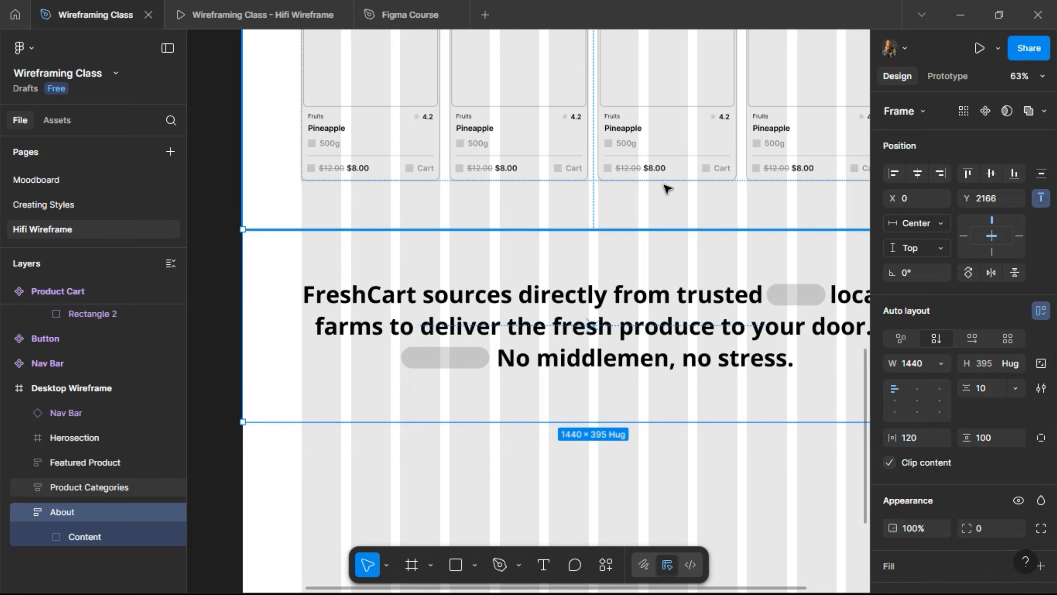
- Inspect the Product Categories and Featured Product frames to compare their layout settings
{"action": "left_click", "coordinate": [650, 170]}
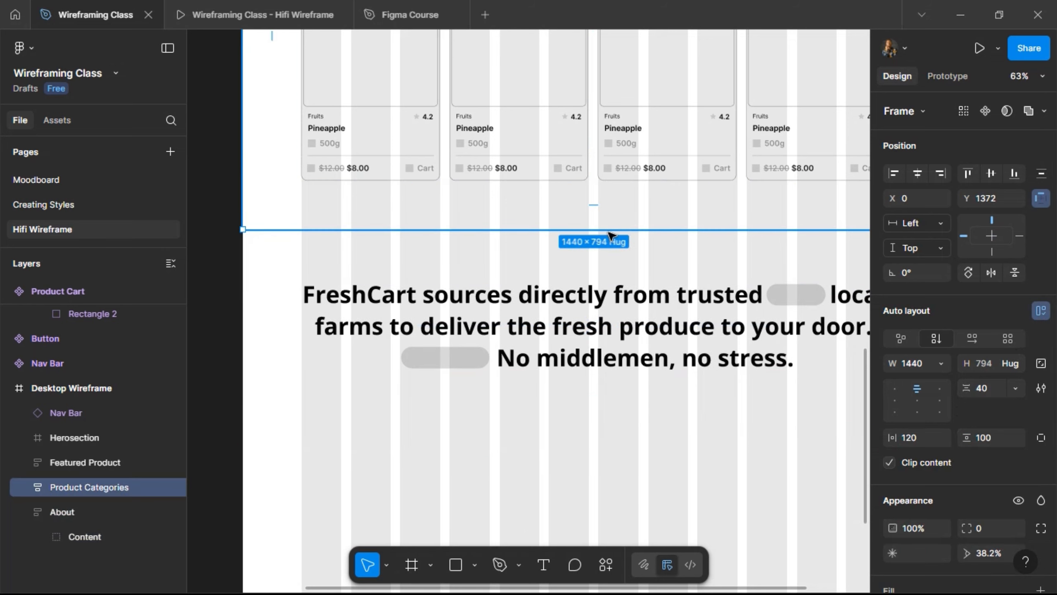
{"action": "scroll", "coordinate": [611, 234], "scroll_direction": "up", "scroll_amount": 5}
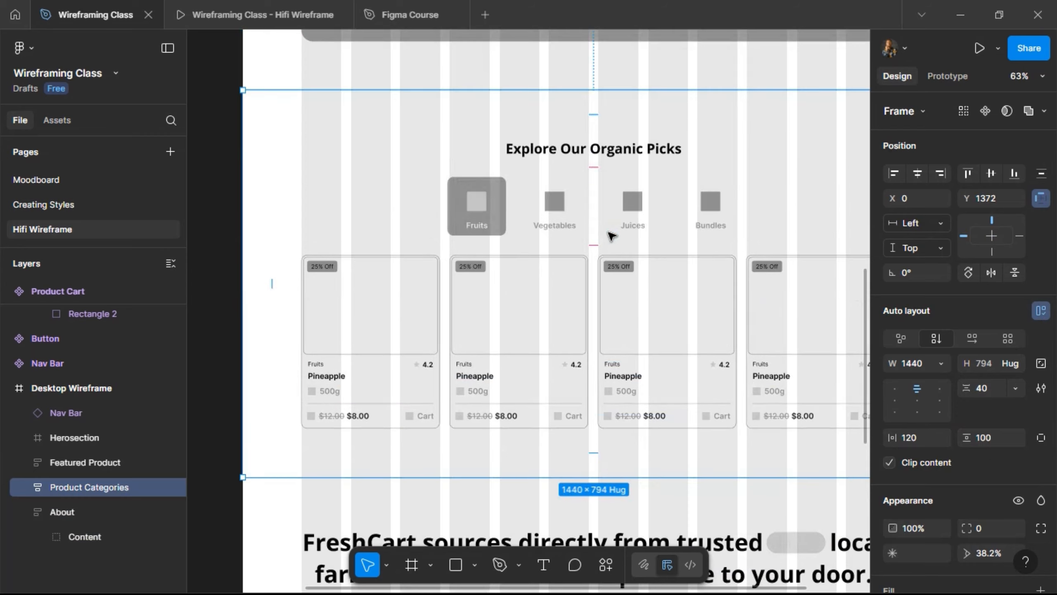
{"action": "left_click", "coordinate": [598, 73]}
{"action": "scroll", "coordinate": [587, 206], "scroll_direction": "down", "scroll_amount": 7}
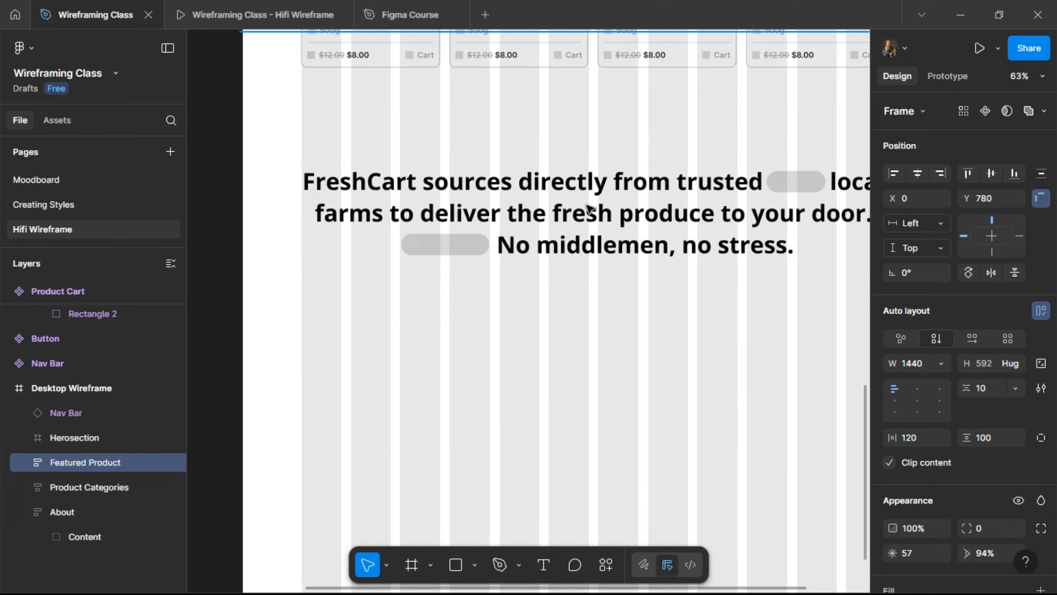
{"action": "scroll", "coordinate": [547, 196], "scroll_direction": "down", "scroll_amount": 1}
{"action": "left_click", "coordinate": [233, 14]}
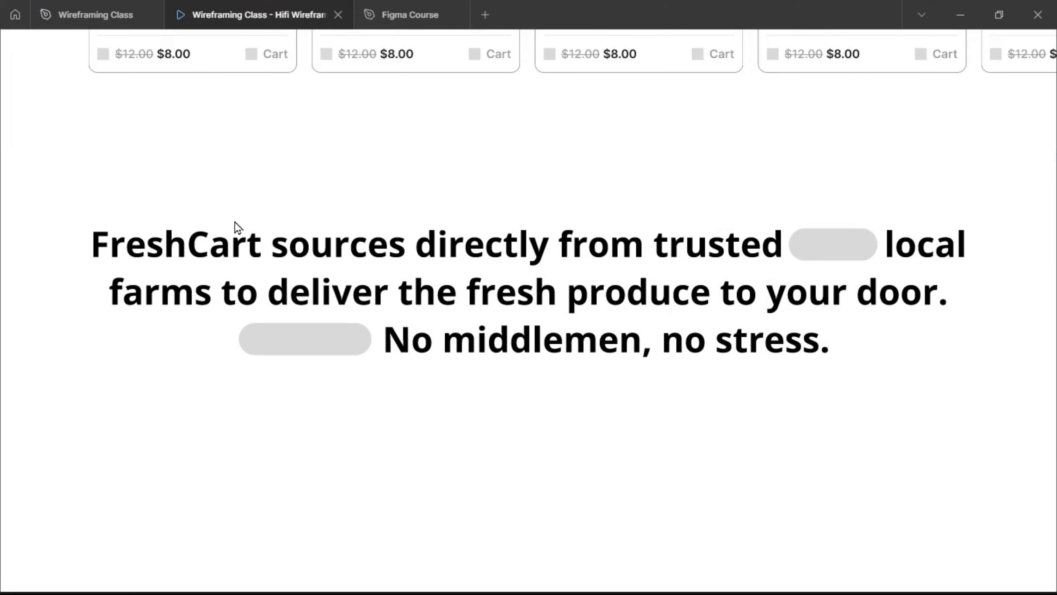
{"action": "scroll", "coordinate": [243, 275], "scroll_direction": "down", "scroll_amount": 2}
{"action": "scroll", "coordinate": [244, 281], "scroll_direction": "up", "scroll_amount": 6}
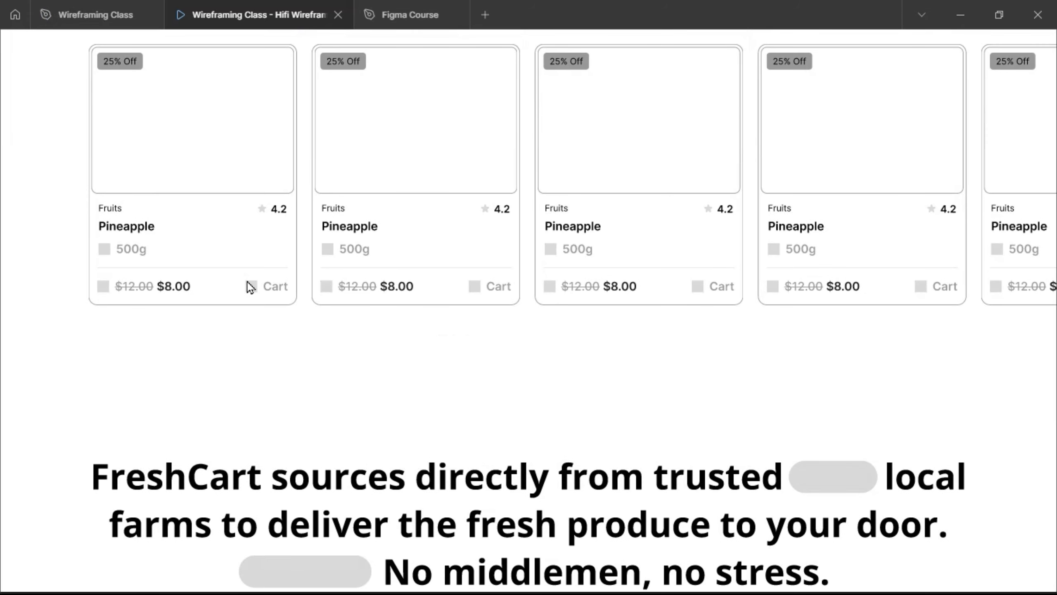
{"action": "scroll", "coordinate": [251, 288], "scroll_direction": "down", "scroll_amount": 3}
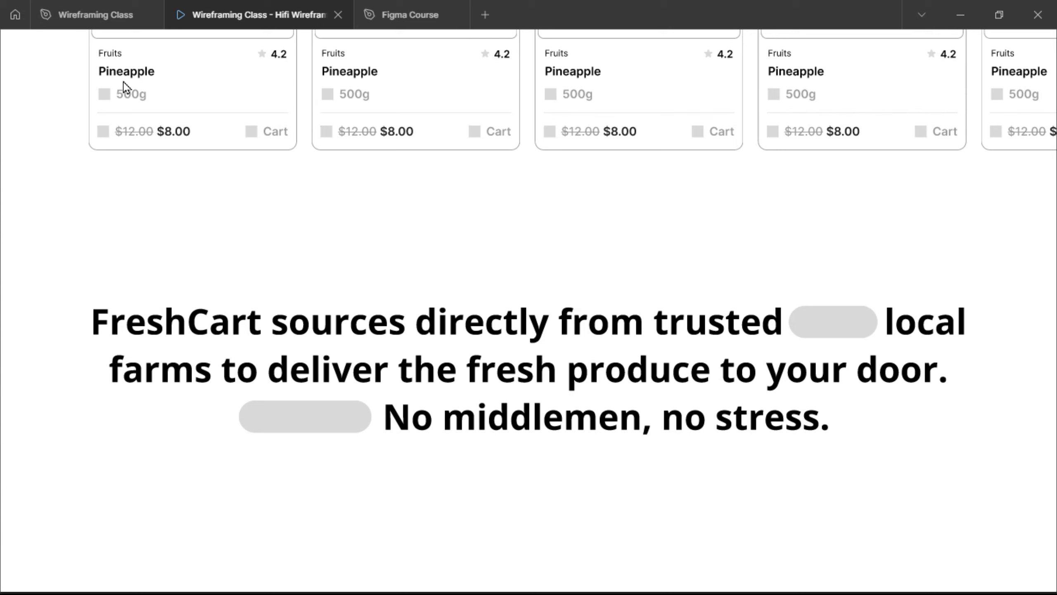
{"action": "left_click", "coordinate": [85, 15]}
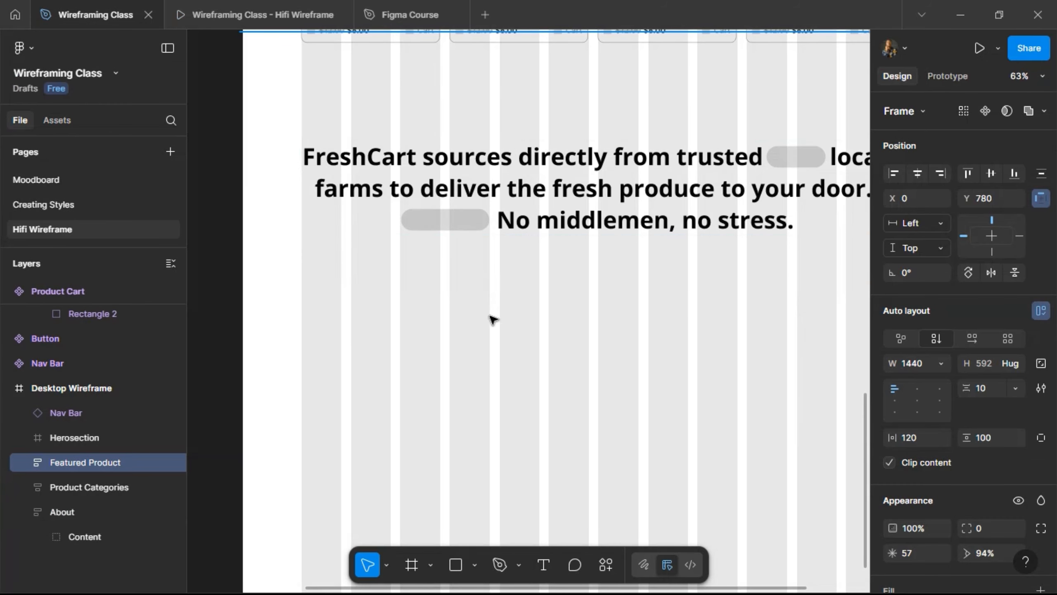
{"action": "scroll", "coordinate": [493, 320], "scroll_direction": "down", "scroll_amount": 8}
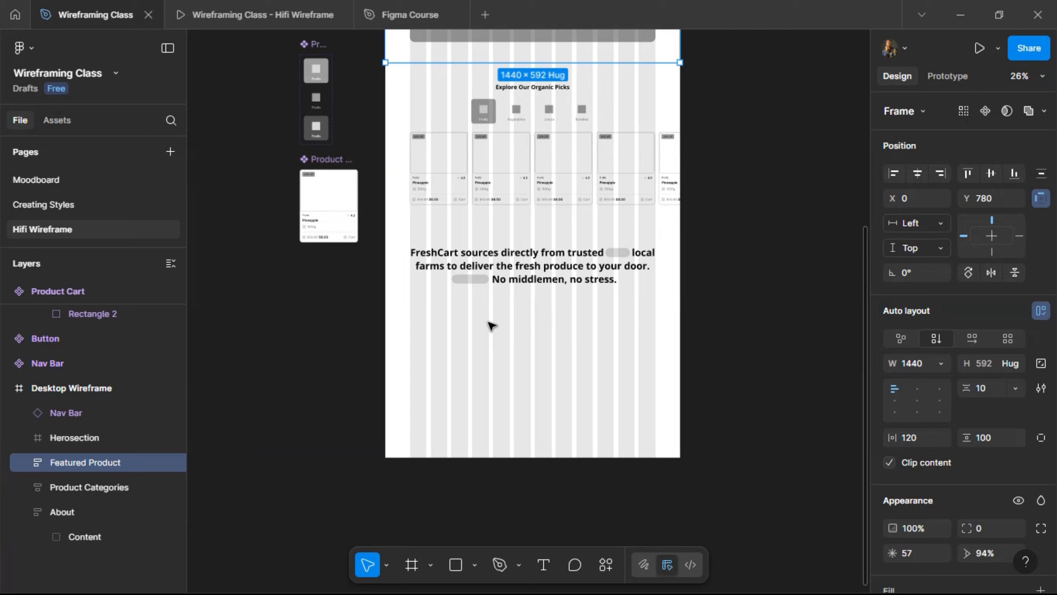
{"action": "scroll", "coordinate": [493, 329], "scroll_direction": "up", "scroll_amount": 3}
{"action": "left_click", "coordinate": [543, 295]}
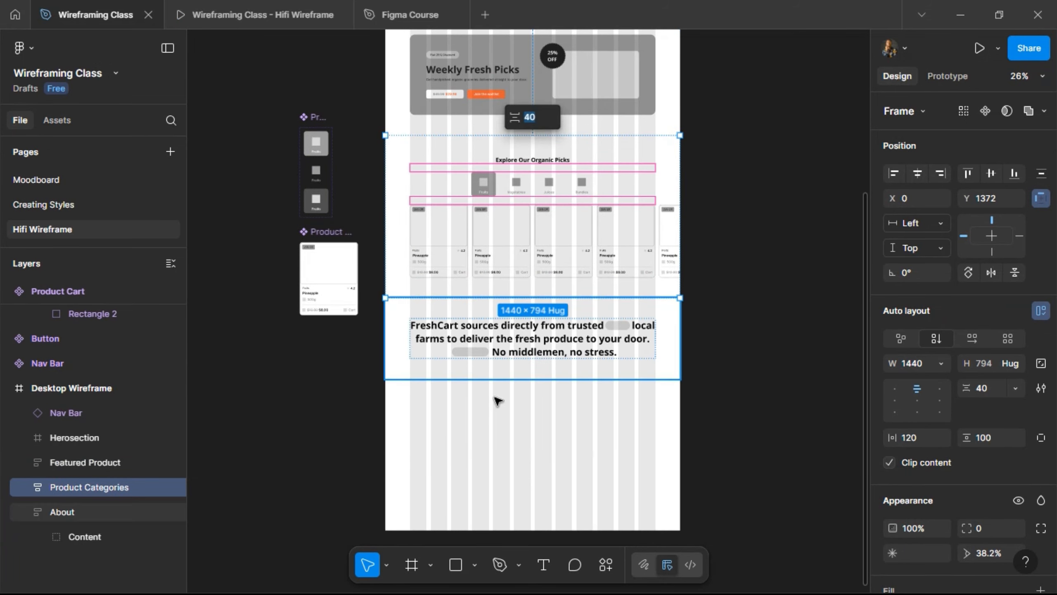
{"action": "scroll", "coordinate": [524, 387], "scroll_direction": "down", "scroll_amount": 2}
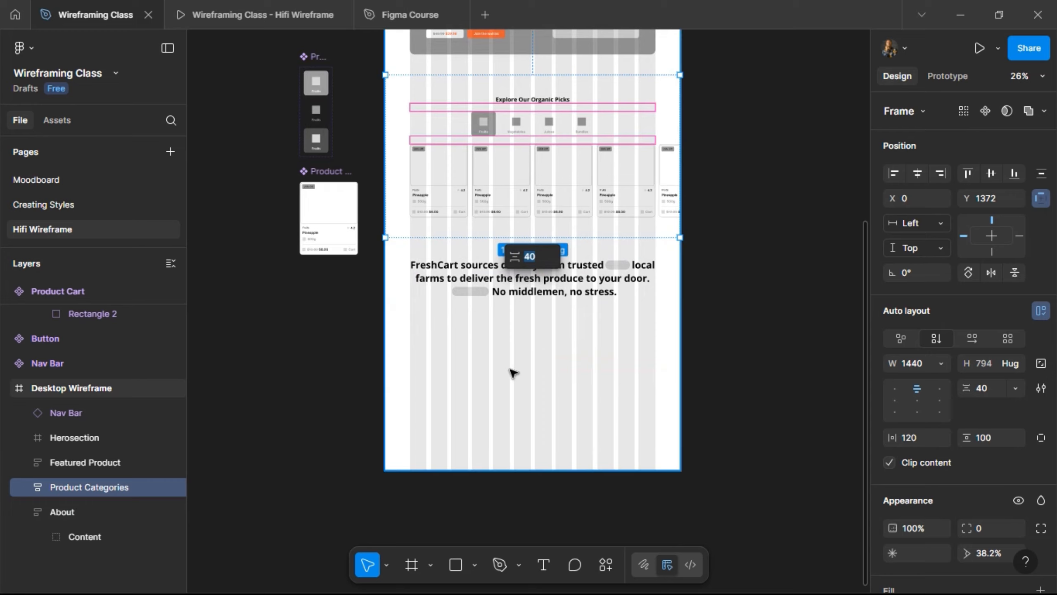
{"action": "scroll", "coordinate": [508, 373], "scroll_direction": "up", "scroll_amount": 5}
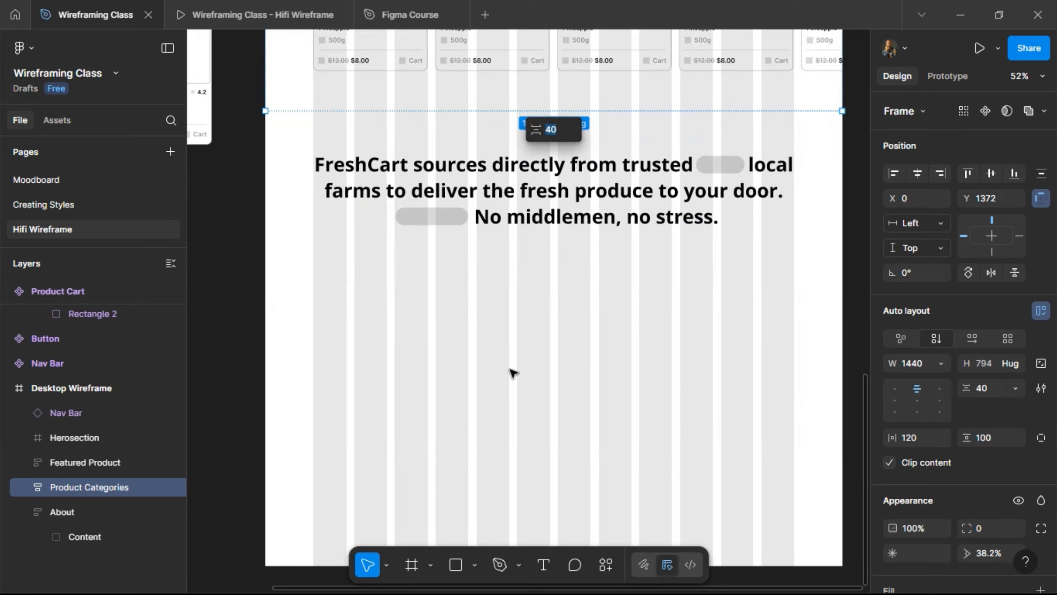
{"action": "left_click", "coordinate": [411, 564]}
- Draw a frame below the FreshCart paragraph, name it User Feedbacks, and make it 1440 × 606
{"action": "left_click_drag", "start_coordinate": [261, 269], "coordinate": [842, 388]}
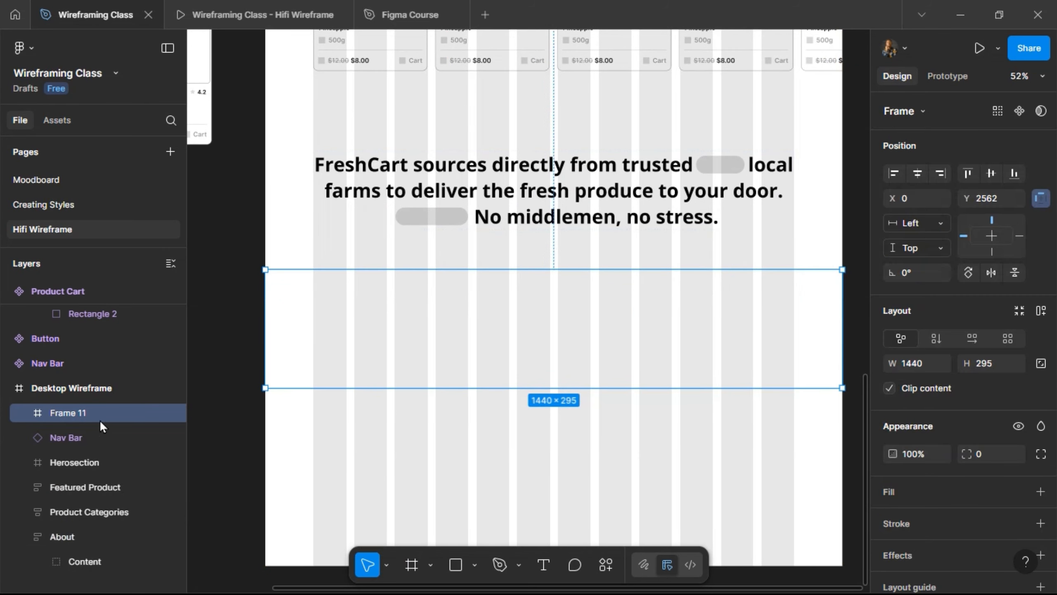
{"action": "double_click", "coordinate": [81, 412]}
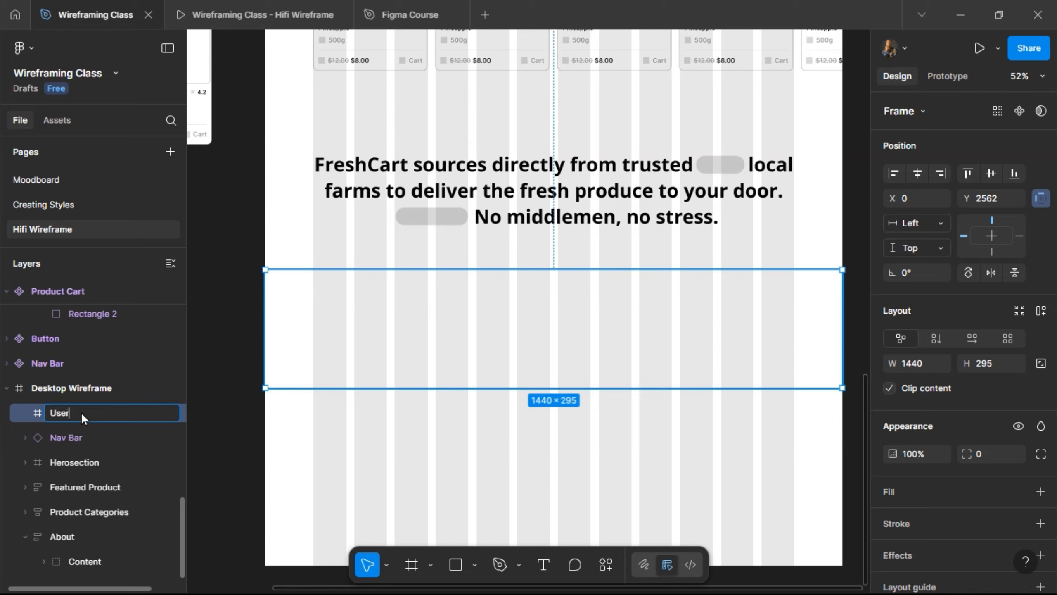
{"action": "type", "text": "cks"}
{"action": "key", "text": "Return"}
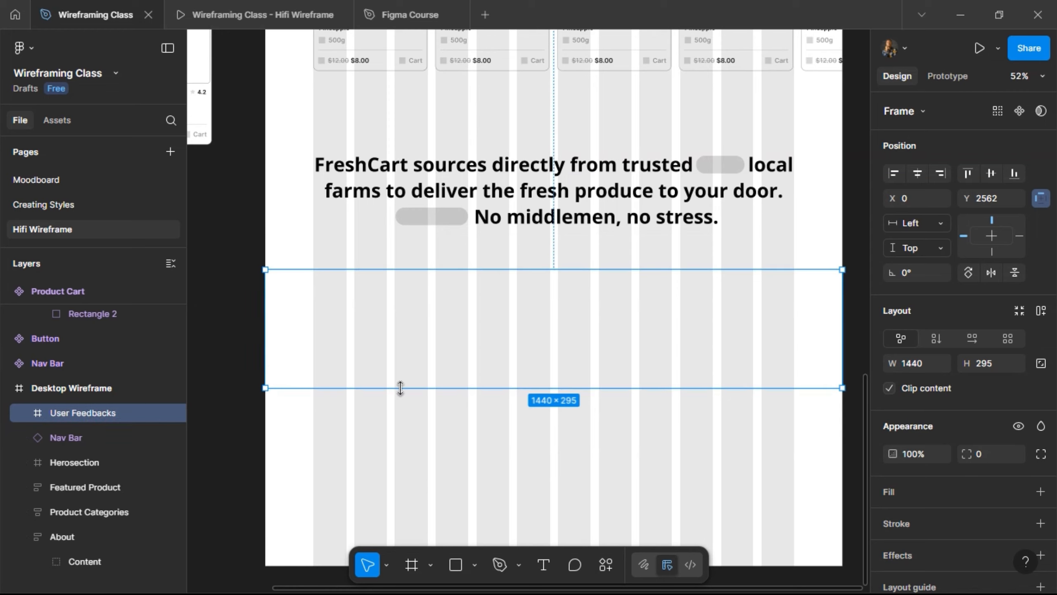
{"action": "left_click_drag", "start_coordinate": [401, 388], "coordinate": [403, 517]}
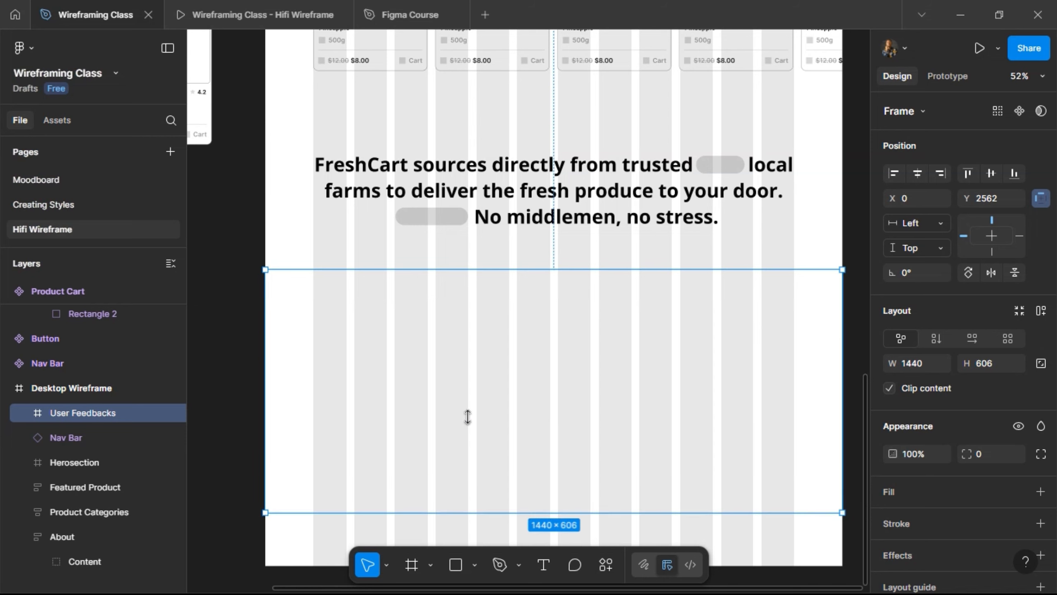
- Check the Product Categories heading for reference, then reselect the User Feedbacks frame
{"action": "scroll", "coordinate": [506, 267], "scroll_direction": "up", "scroll_amount": 10}
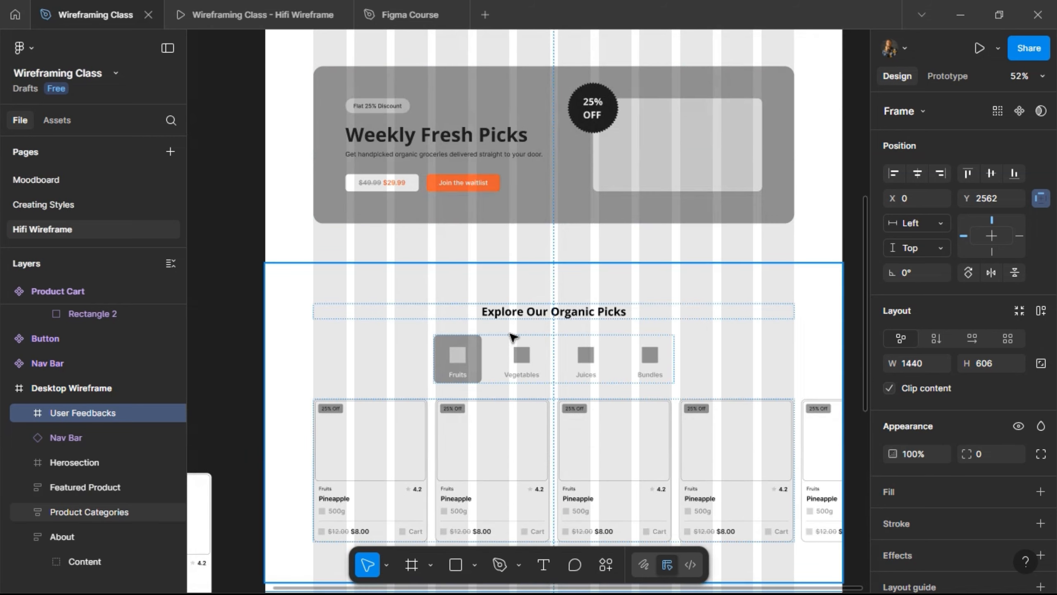
{"action": "left_click", "coordinate": [527, 318]}
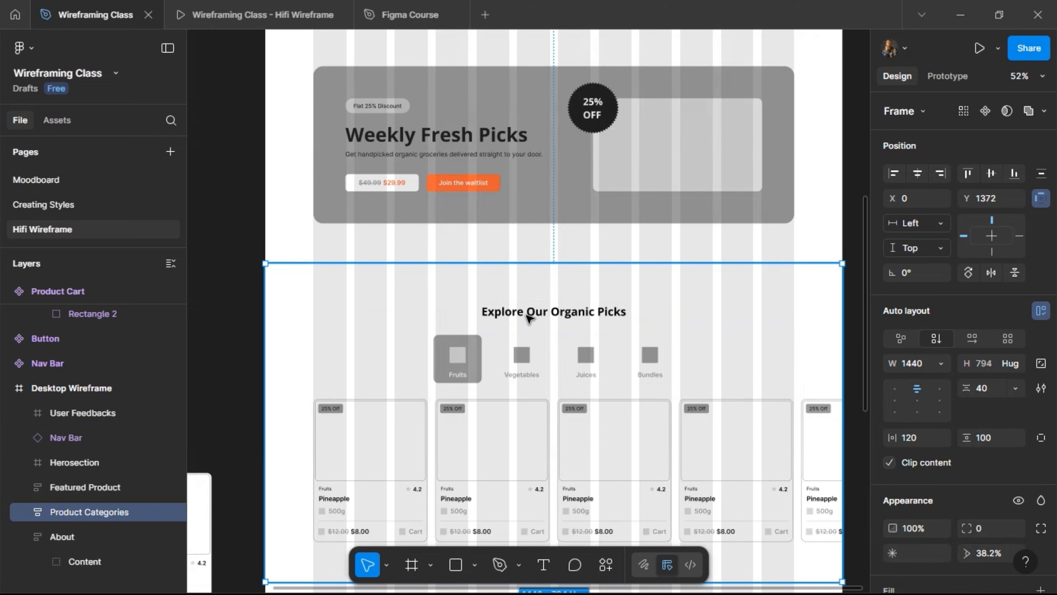
{"action": "left_click", "coordinate": [530, 317]}
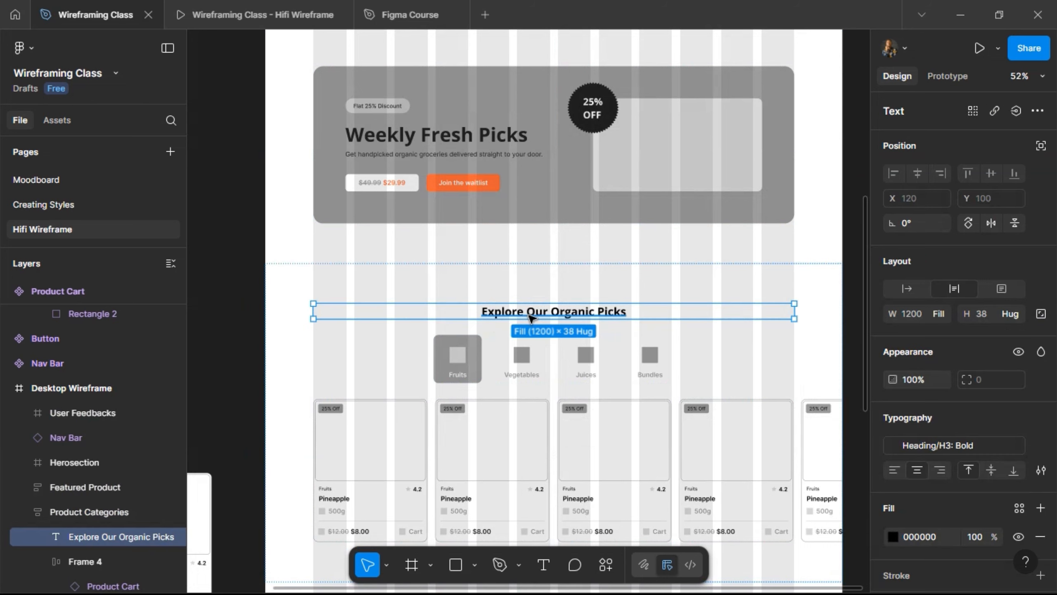
{"action": "scroll", "coordinate": [553, 312], "scroll_direction": "down", "scroll_amount": 9}
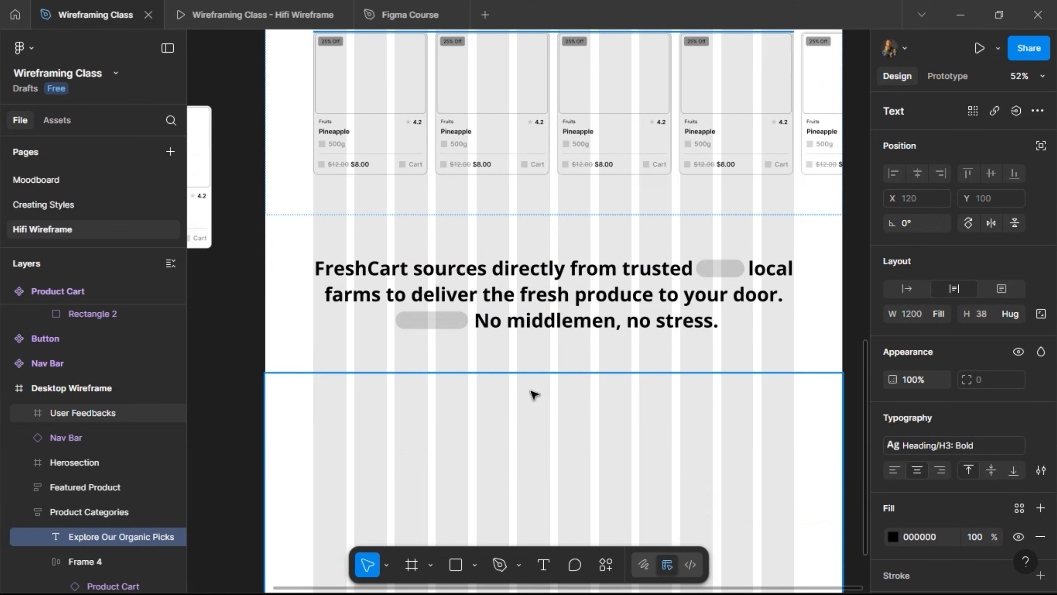
{"action": "left_click", "coordinate": [534, 394]}
{"action": "scroll", "coordinate": [534, 395], "scroll_direction": "down", "scroll_amount": 1}
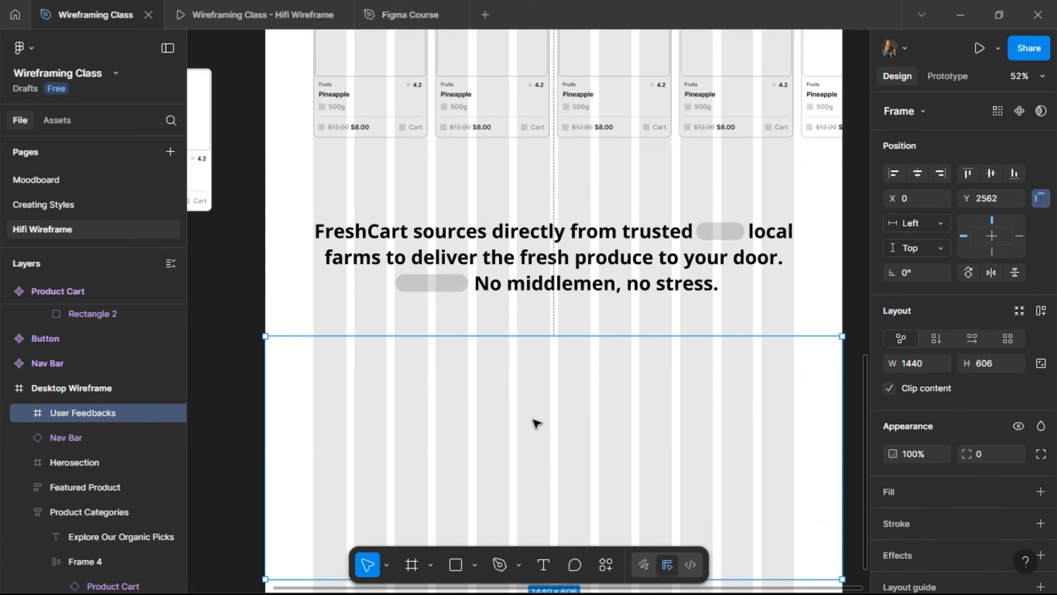
{"action": "scroll", "coordinate": [523, 431], "scroll_direction": "down", "scroll_amount": 1}
- Add the heading 'What our early users are saying' and centre it horizontally in User Feedbacks
{"action": "key", "text": "t"}
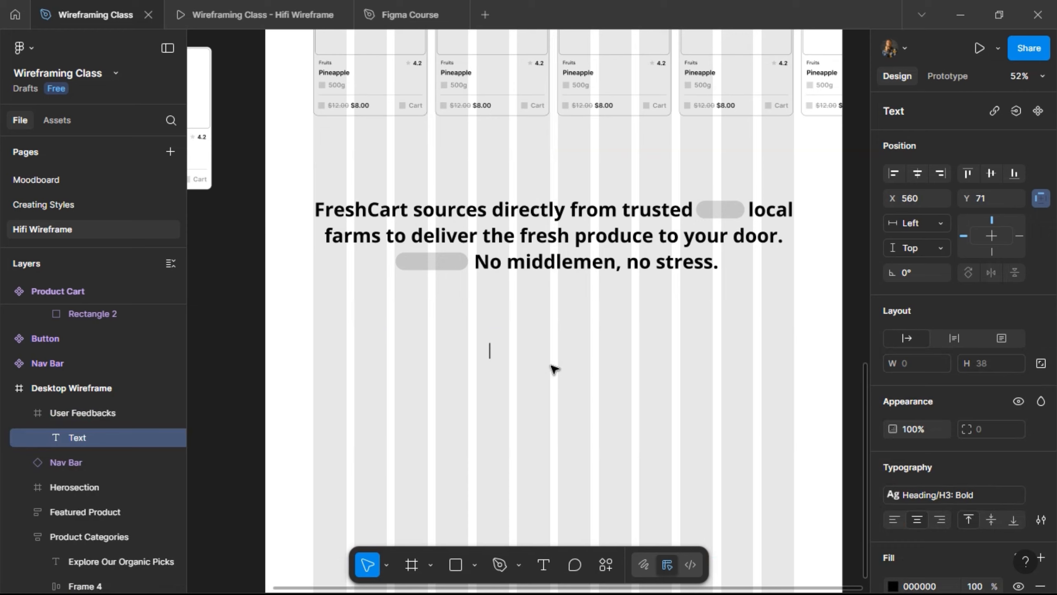
{"action": "type", "text": "What our ea"}
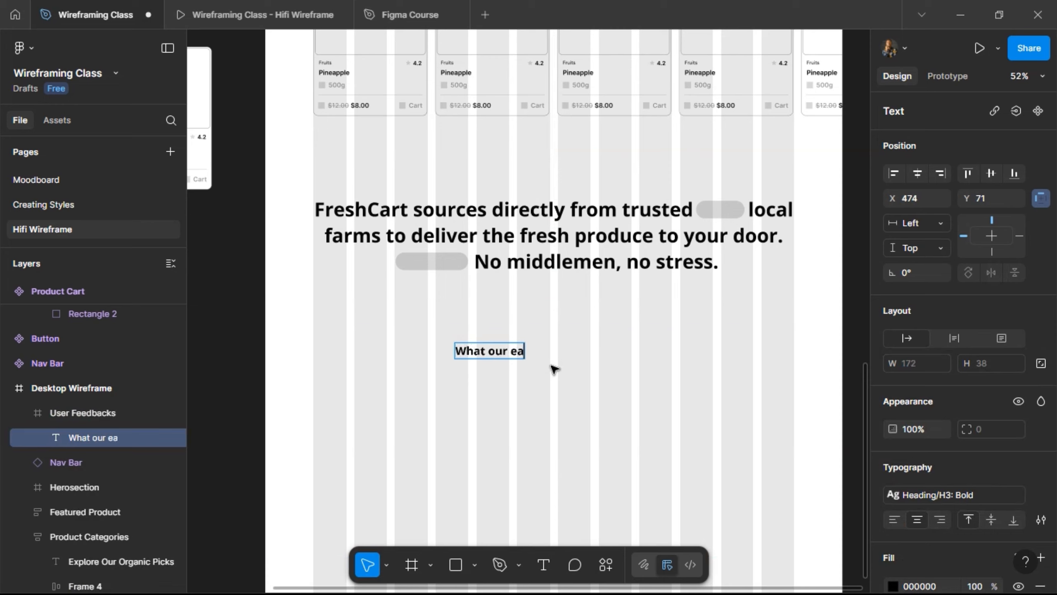
{"action": "type", "text": "rly use"}
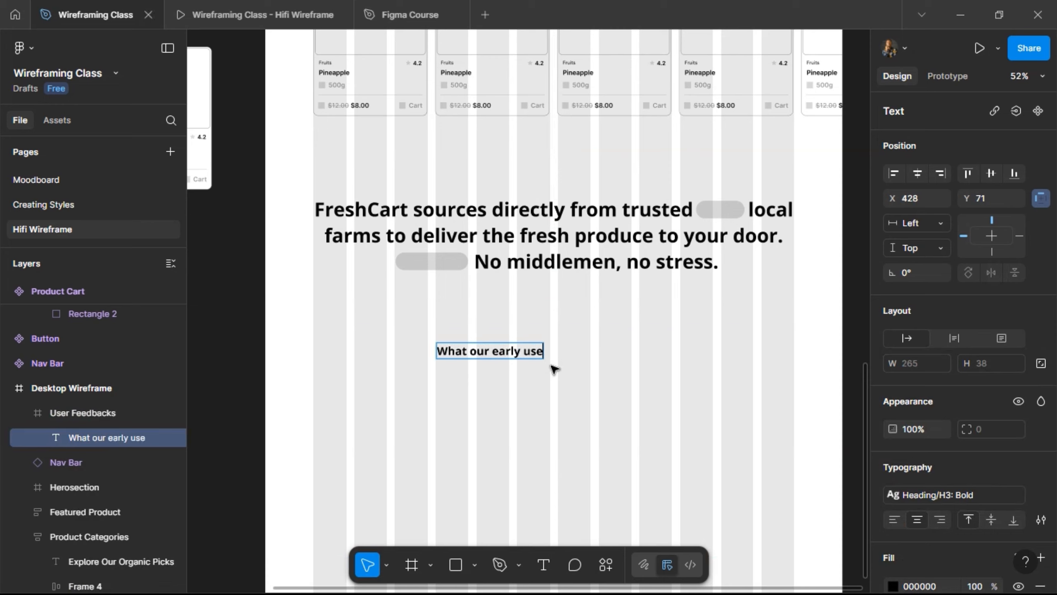
{"action": "type", "text": "rs are saying"}
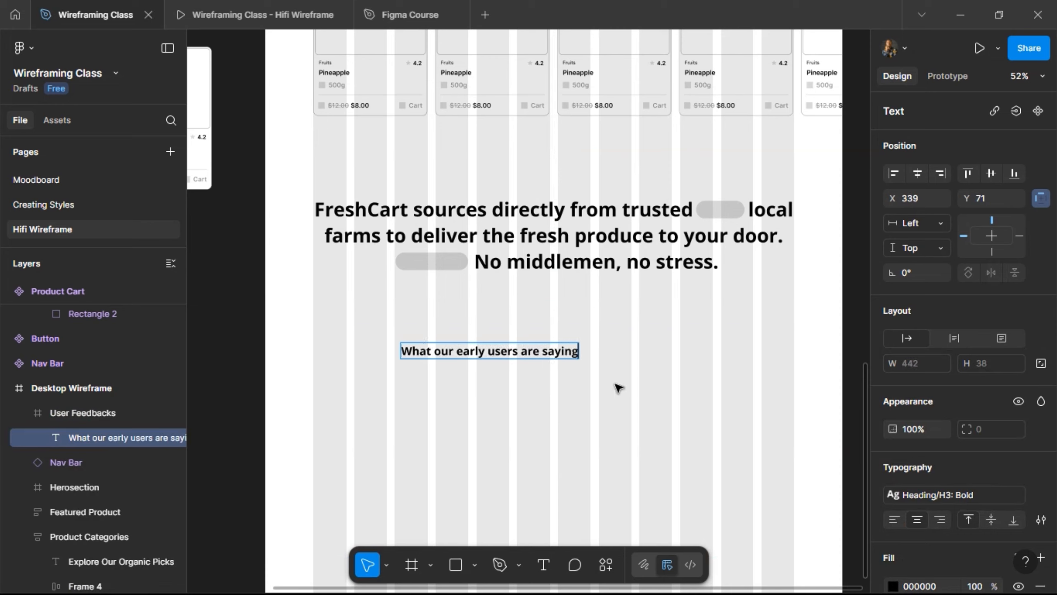
{"action": "key", "text": "Escape"}
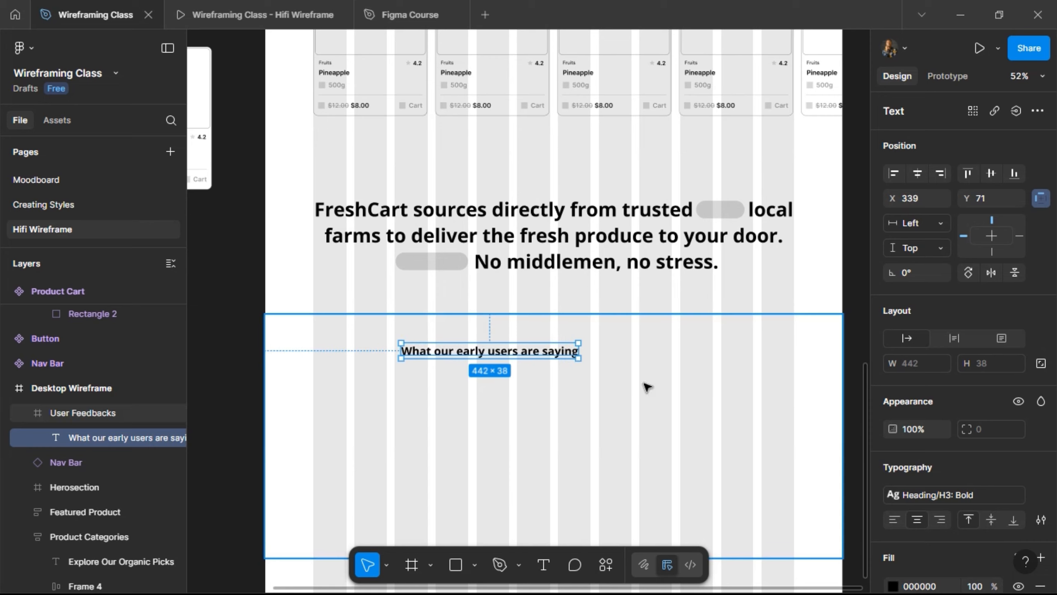
{"action": "left_click", "coordinate": [917, 173]}
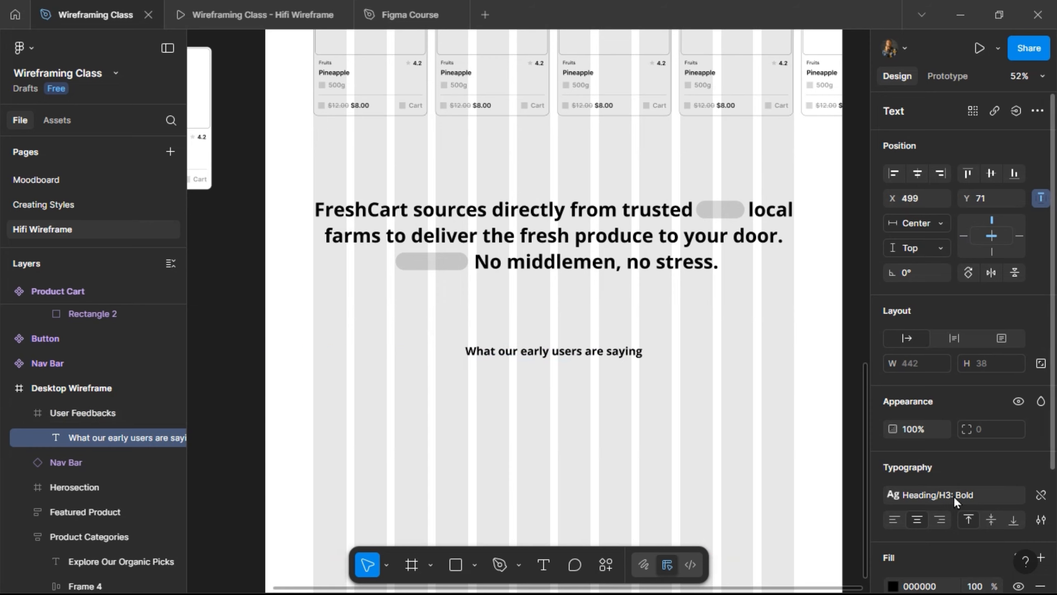
{"action": "scroll", "coordinate": [566, 391], "scroll_direction": "up", "scroll_amount": 1}
{"action": "scroll", "coordinate": [570, 387], "scroll_direction": "up", "scroll_amount": 3}
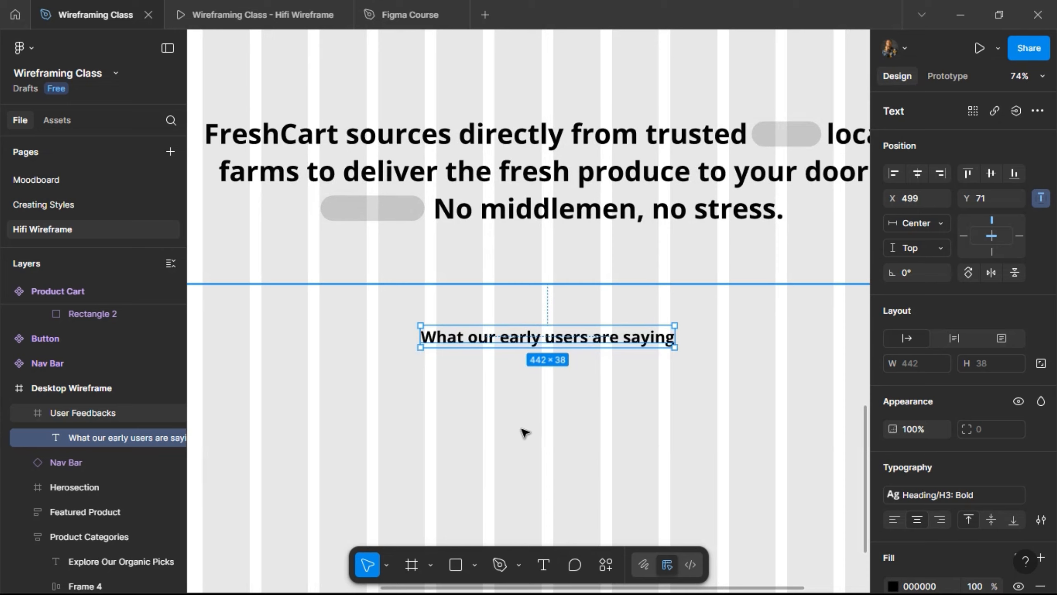
{"action": "scroll", "coordinate": [524, 432], "scroll_direction": "down", "scroll_amount": 4}
{"action": "scroll", "coordinate": [495, 287], "scroll_direction": "left", "scroll_amount": 5}
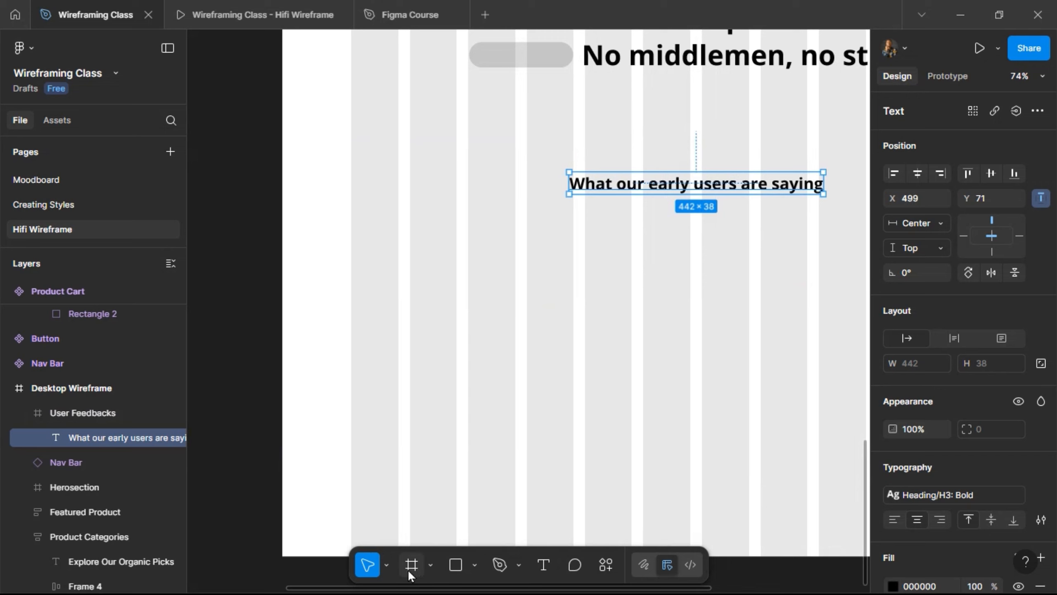
- Draw a 387 × 249 card frame below the heading
{"action": "key", "text": "f"}
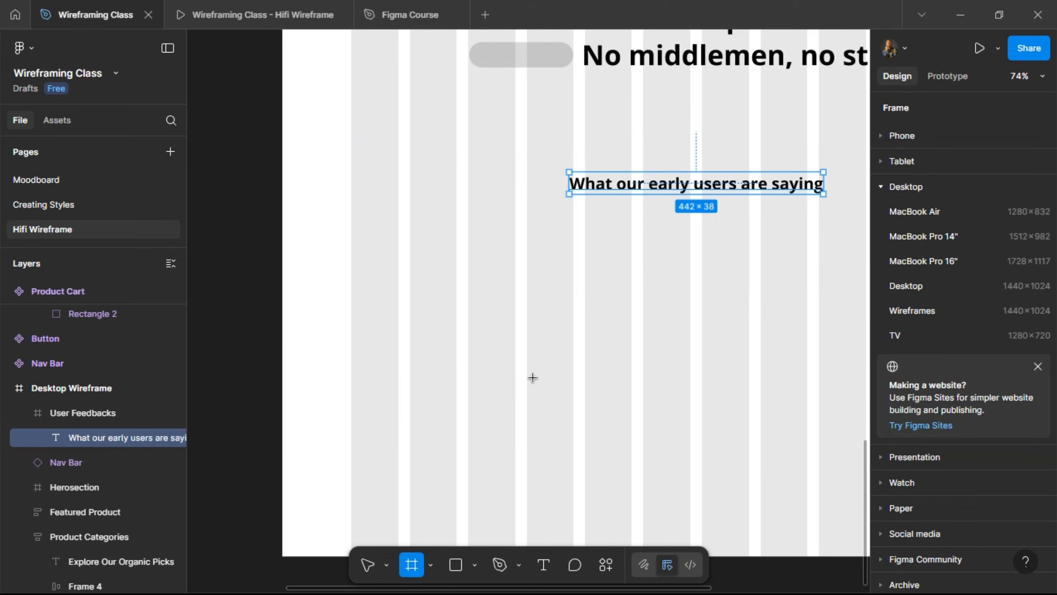
{"action": "left_click_drag", "start_coordinate": [351, 269], "coordinate": [577, 413]}
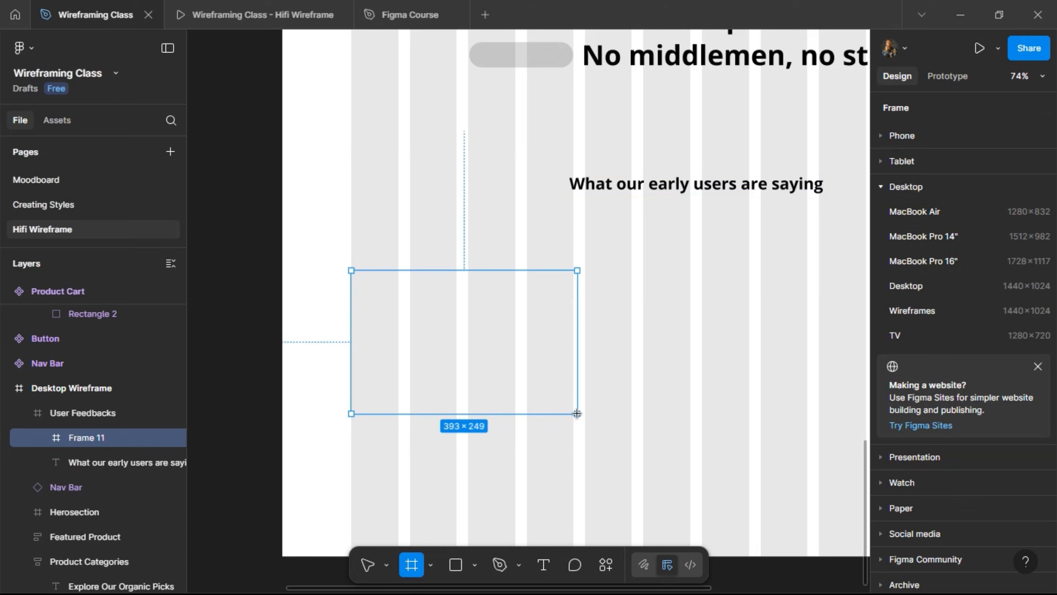
{"action": "scroll", "coordinate": [577, 258], "scroll_direction": "up", "scroll_amount": 3}
{"action": "scroll", "coordinate": [574, 316], "scroll_direction": "up", "scroll_amount": 5}
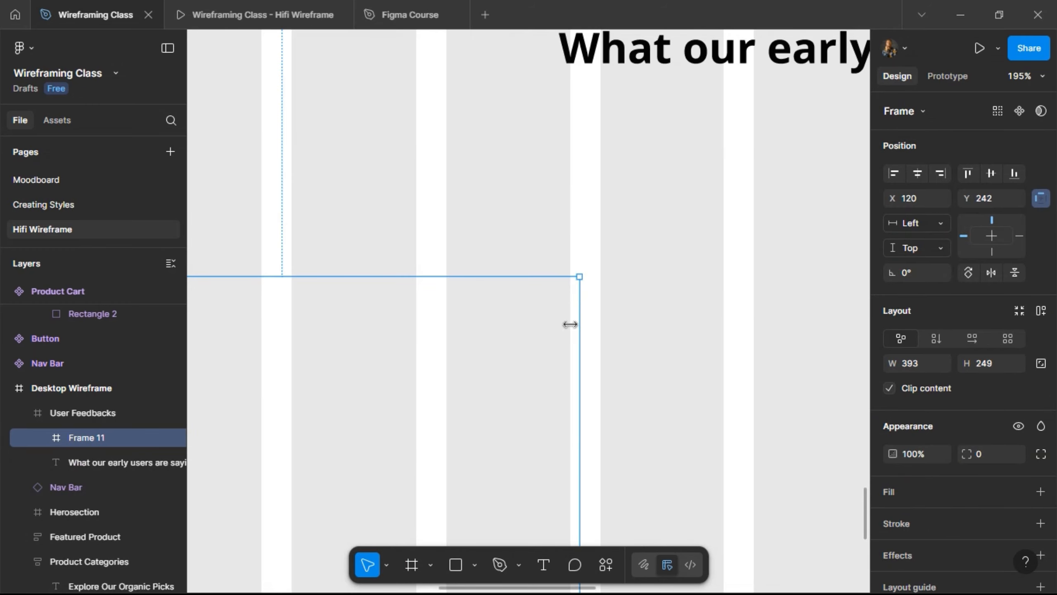
{"action": "left_click_drag", "start_coordinate": [568, 331], "coordinate": [572, 339]}
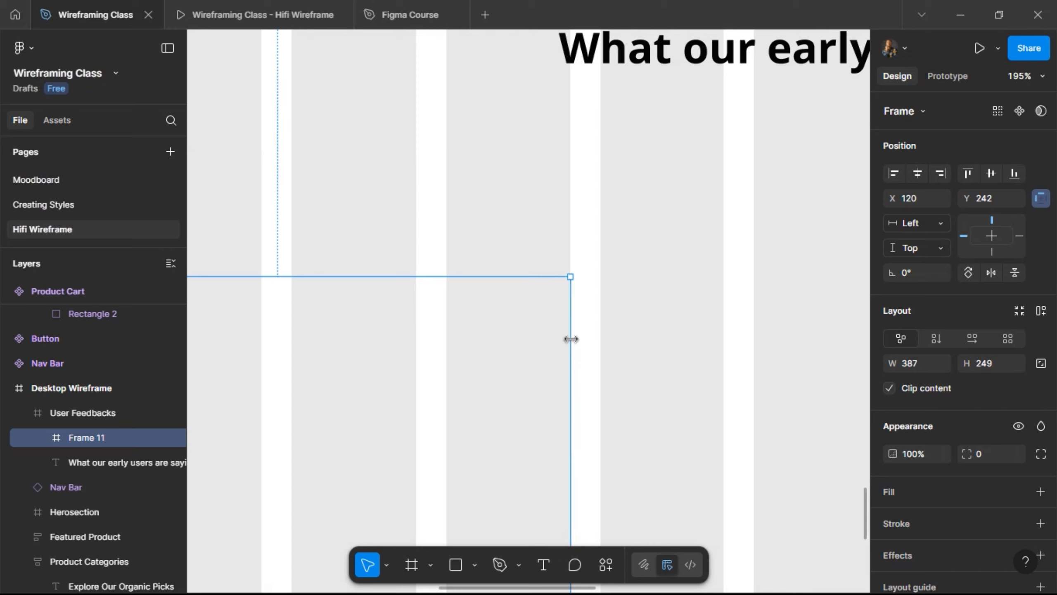
{"action": "scroll", "coordinate": [571, 339], "scroll_direction": "up", "scroll_amount": 4}
{"action": "scroll", "coordinate": [571, 339], "scroll_direction": "down", "scroll_amount": 8}
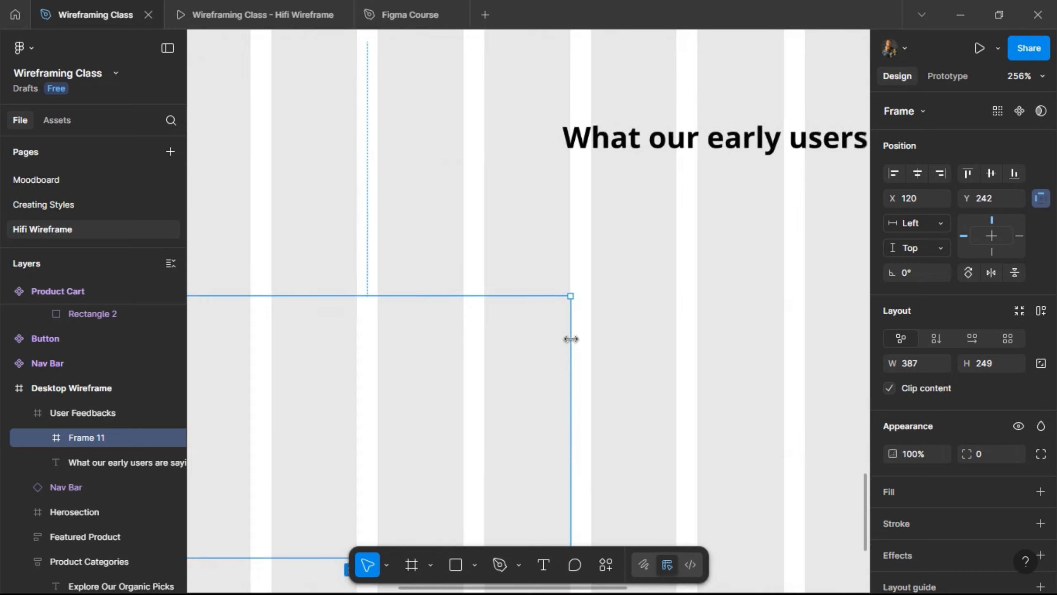
{"action": "scroll", "coordinate": [373, 332], "scroll_direction": "up", "scroll_amount": 2}
{"action": "scroll", "coordinate": [371, 329], "scroll_direction": "up", "scroll_amount": 2}
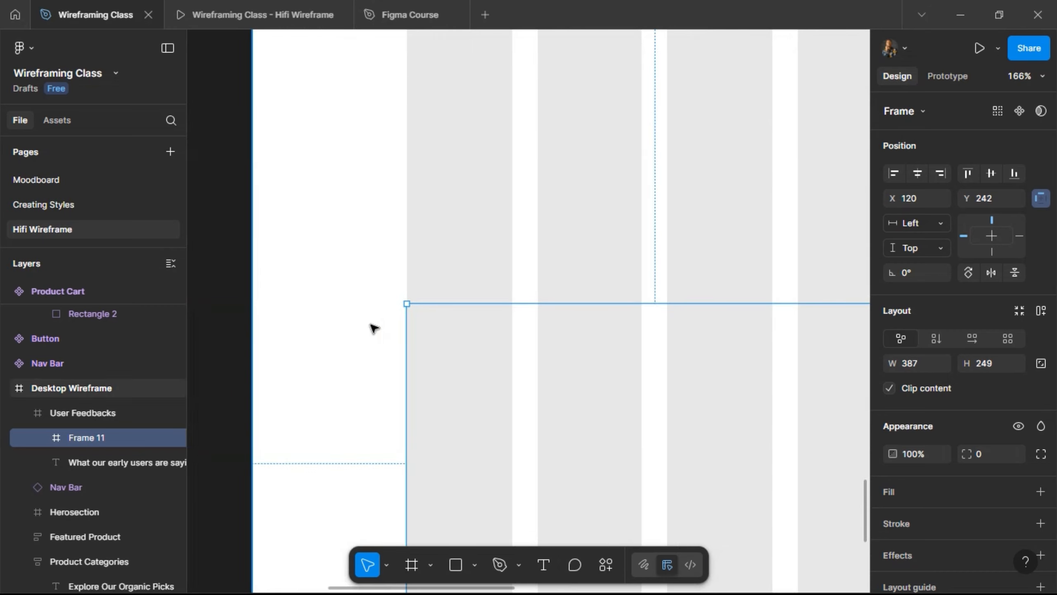
{"action": "scroll", "coordinate": [371, 327], "scroll_direction": "down", "scroll_amount": 3}
{"action": "scroll", "coordinate": [373, 321], "scroll_direction": "down", "scroll_amount": 2}
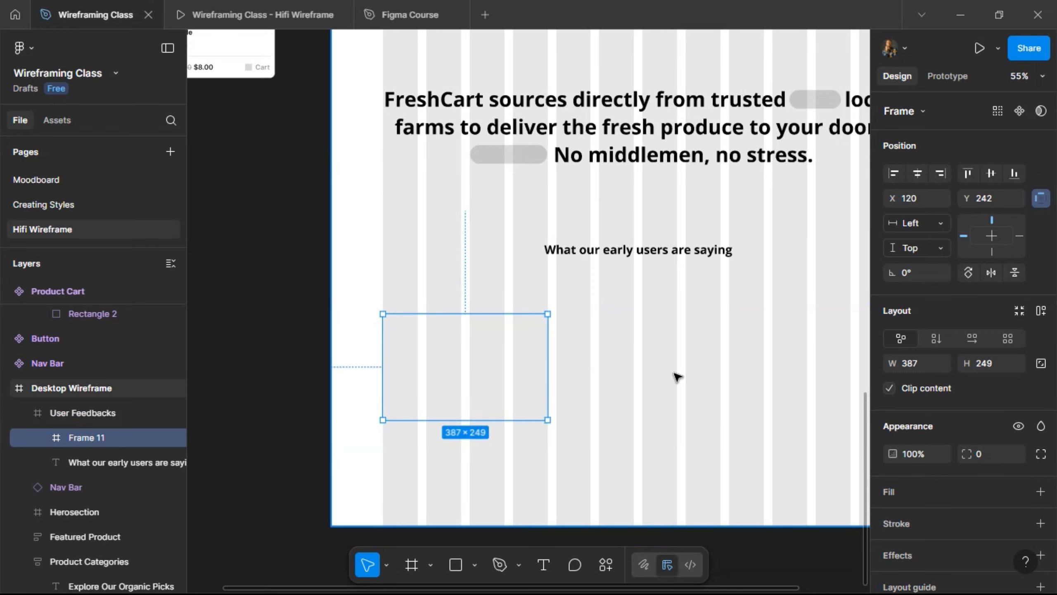
- Give the card the Grey outline style and a 12 corner radius
{"action": "left_click", "coordinate": [1015, 525]}
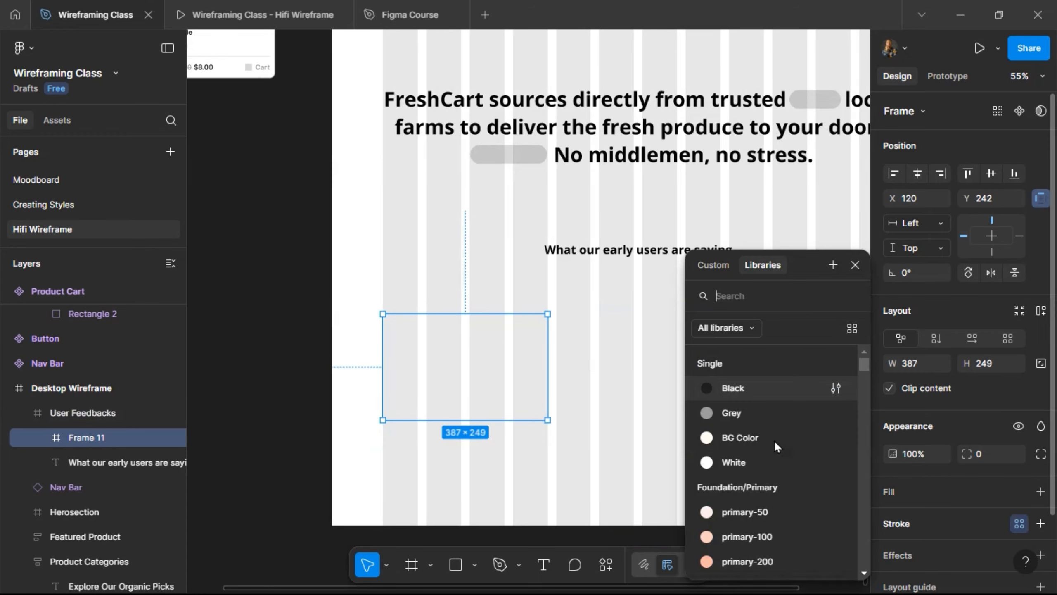
{"action": "left_click", "coordinate": [776, 415]}
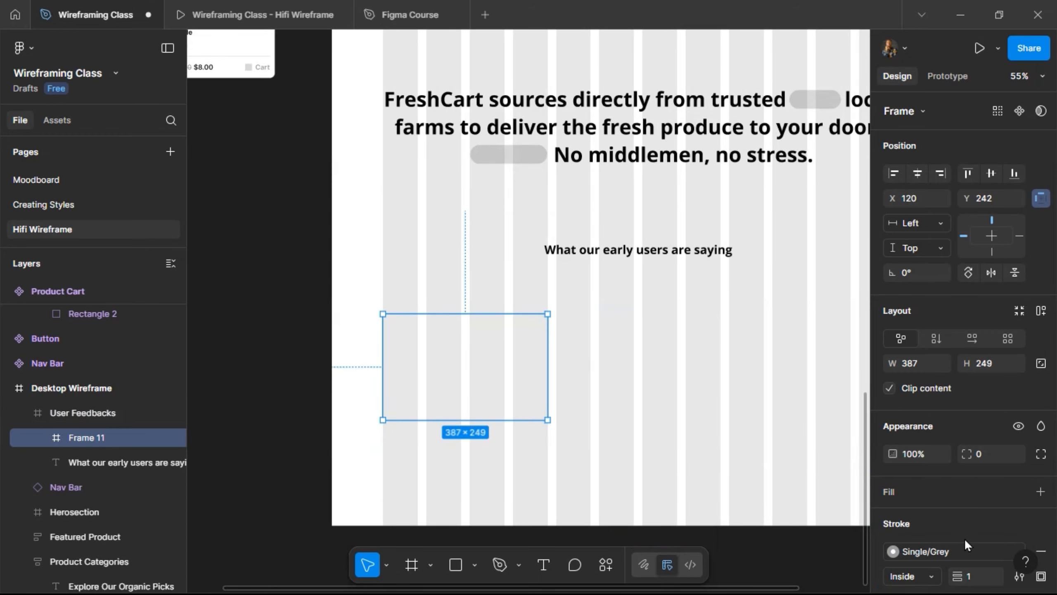
{"action": "scroll", "coordinate": [974, 567], "scroll_direction": "down", "scroll_amount": 2}
{"action": "left_click", "coordinate": [972, 498]}
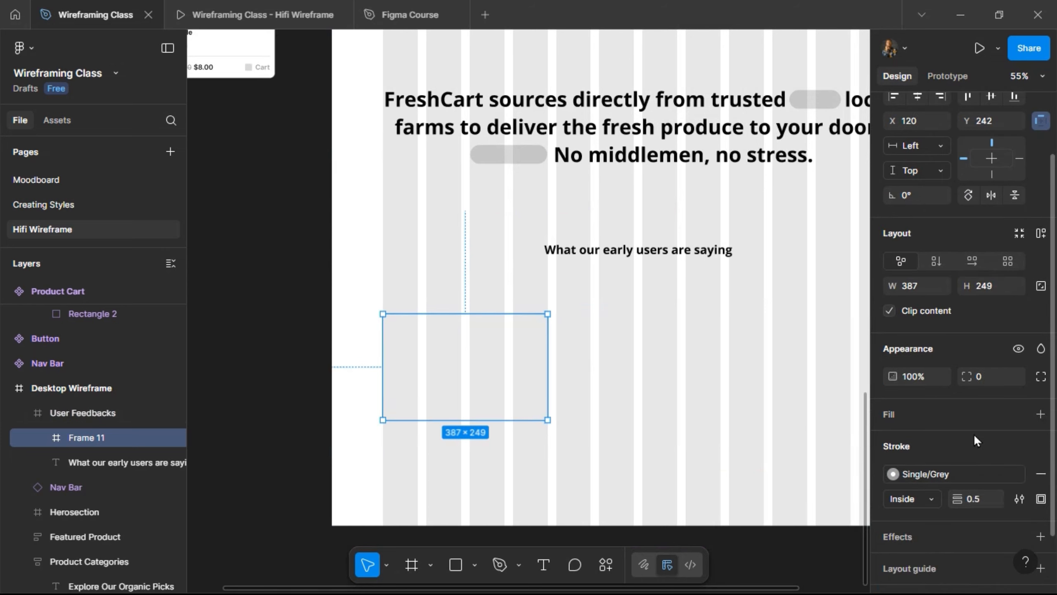
{"action": "type", "text": "12"}
{"action": "key", "text": "Return"}
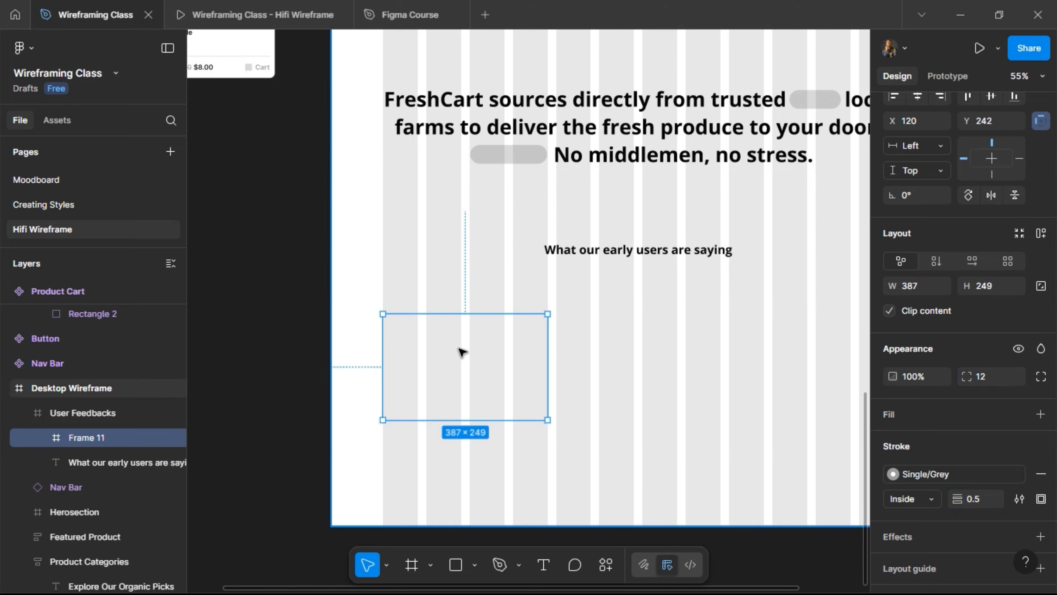
- Duplicate the card and wrap both cards in an auto-layout row with 20 spacing
{"action": "key", "text": "ctrl+d"}
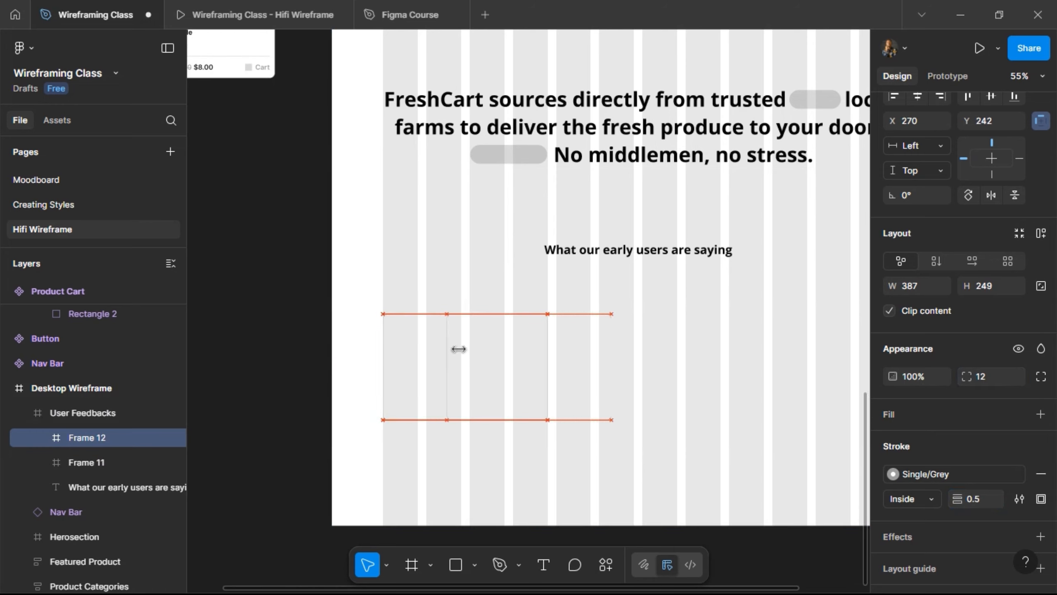
{"action": "key", "text": "shift+Right"}
{"action": "key", "text": "shift+Right"}
{"action": "key", "text": "shift+Right"}
{"action": "key", "text": "shift+Right"}
{"action": "key", "text": "shift+Right"}
{"action": "key", "text": "shift+Right"}
{"action": "key", "text": "shift+Right"}
{"action": "key", "text": "shift+Right"}
{"action": "key", "text": "shift+Right"}
{"action": "key", "text": "shift+Right"}
{"action": "key", "text": "shift+Right"}
{"action": "key", "text": "shift+Right"}
{"action": "key", "text": "shift+Right"}
{"action": "key", "text": "shift+Right"}
{"action": "key", "text": "shift+Right"}
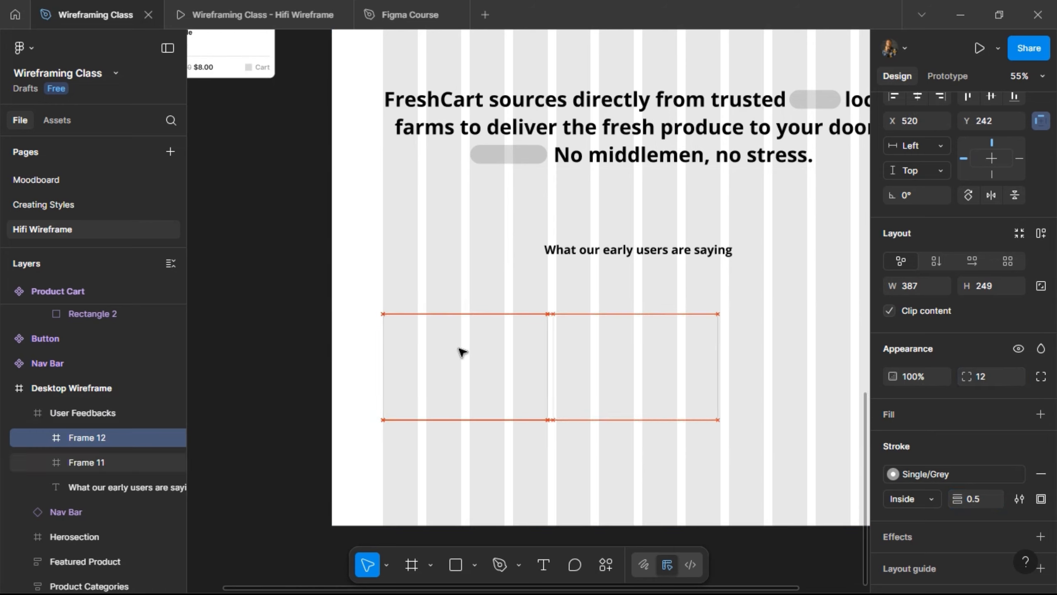
{"action": "left_click", "coordinate": [462, 351], "text": "shift"}
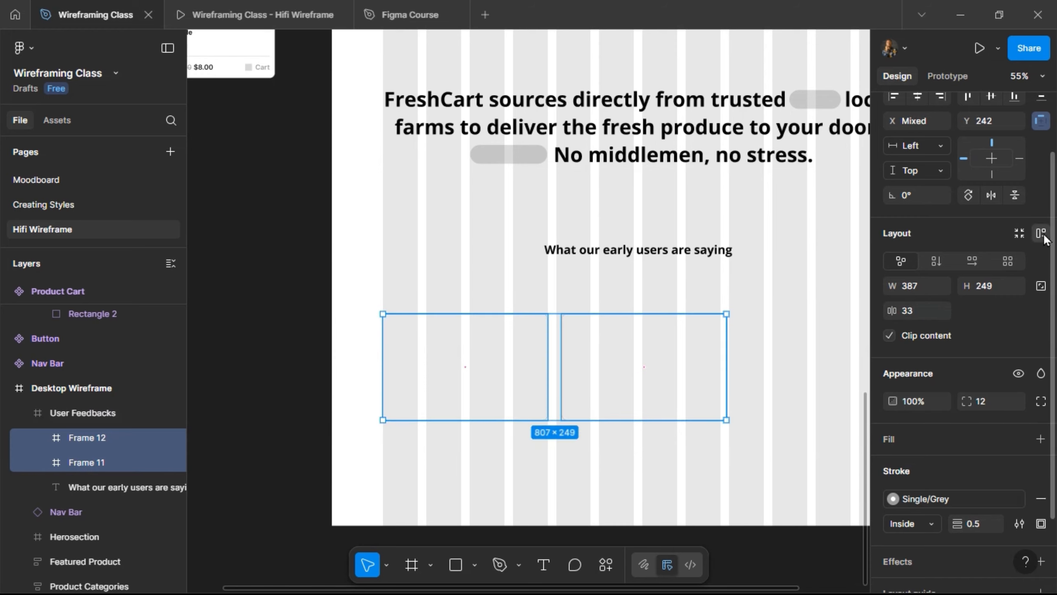
{"action": "key", "text": "shift+a"}
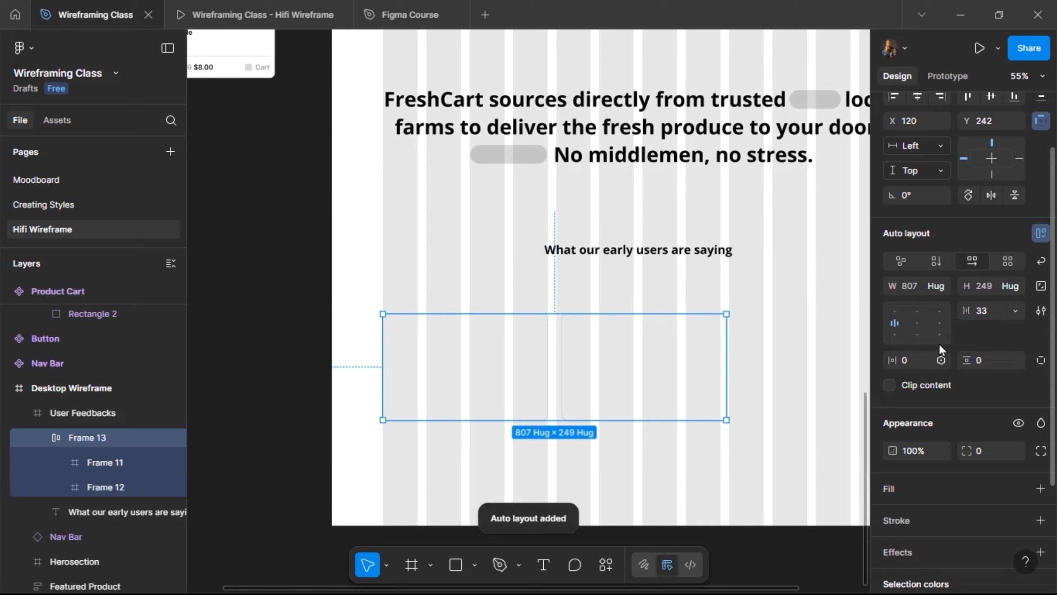
{"action": "left_click", "coordinate": [999, 310]}
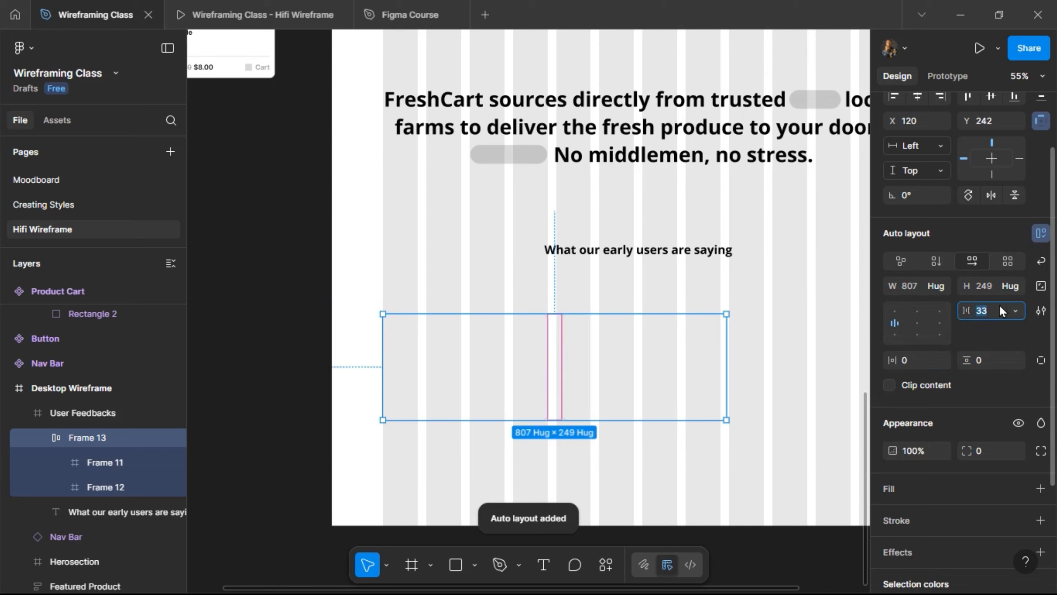
{"action": "type", "text": "20"}
{"action": "key", "text": "Return"}
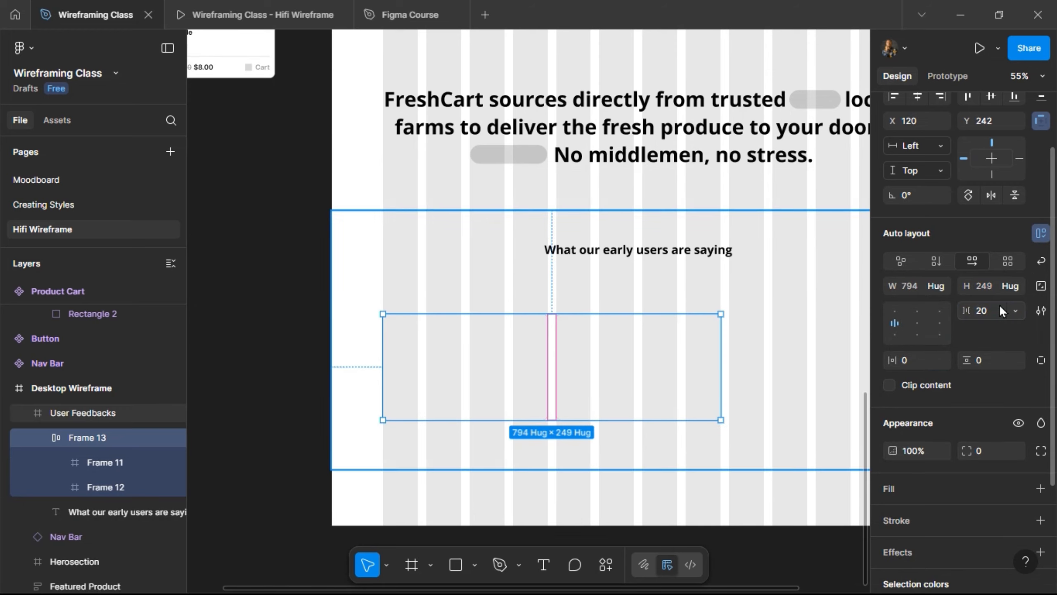
{"action": "left_click", "coordinate": [642, 355]}
- Duplicate a card to make a third and check the row in the prototype preview
{"action": "key", "text": "ctrl+d"}
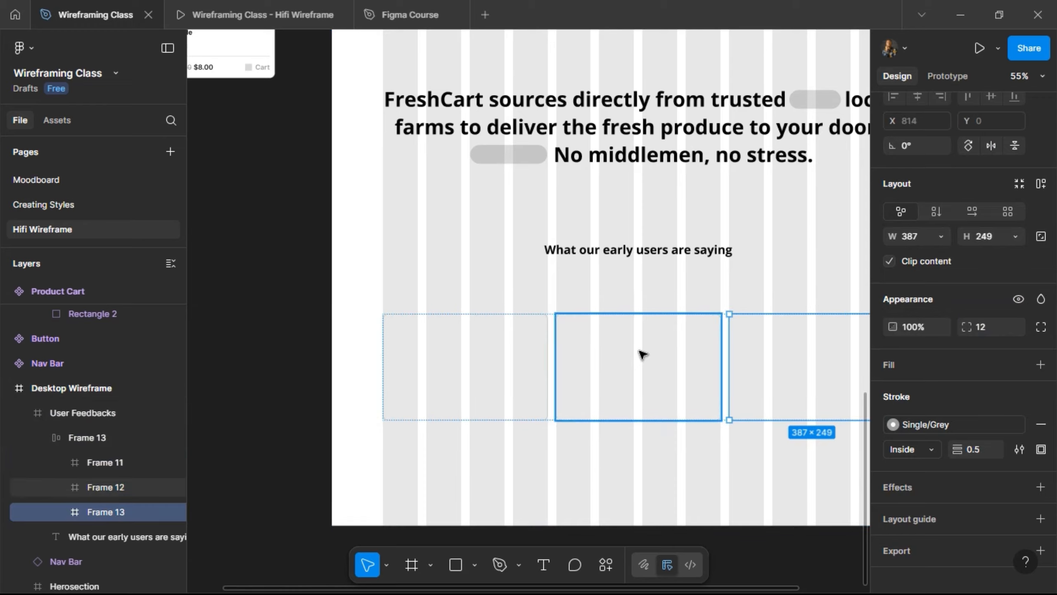
{"action": "left_click", "coordinate": [188, 6]}
{"action": "scroll", "coordinate": [235, 241], "scroll_direction": "down", "scroll_amount": 10}
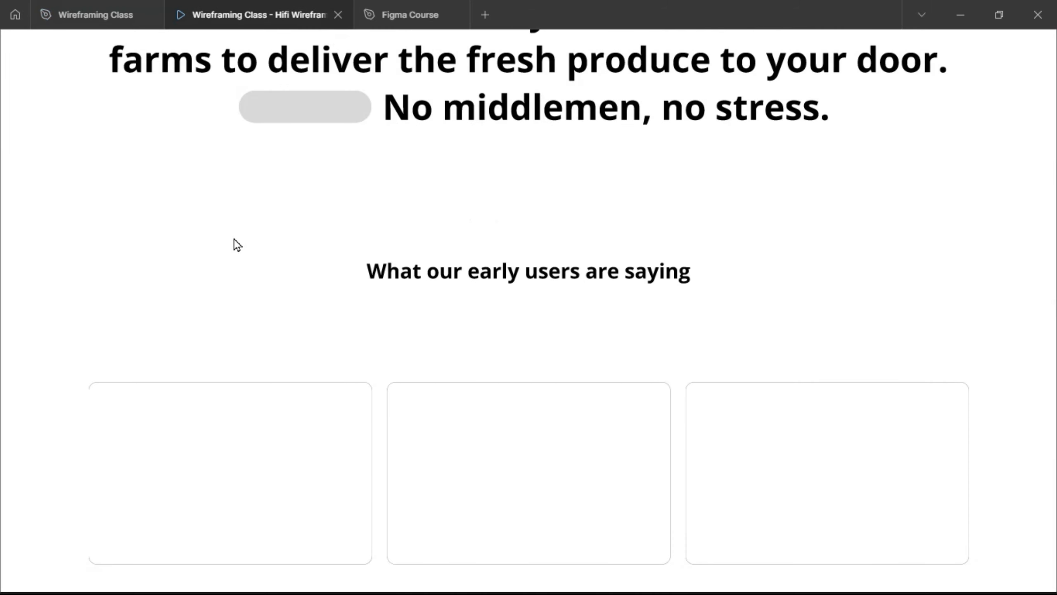
{"action": "left_click", "coordinate": [90, 15]}
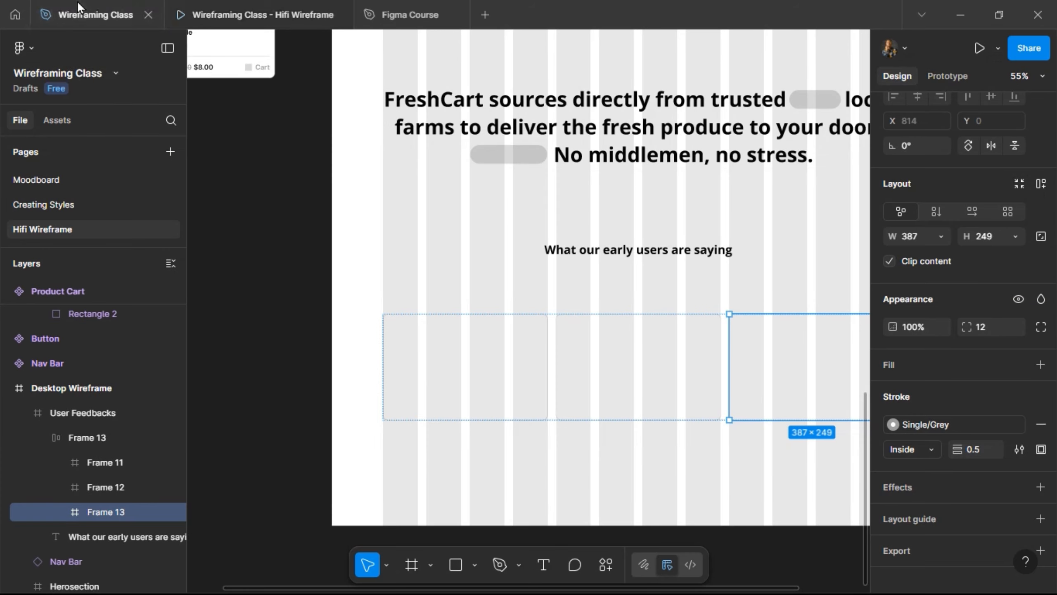
- Give User Feedbacks auto layout with a 60 gap, 100 vertical and 120 horizontal padding
{"action": "left_click", "coordinate": [495, 262]}
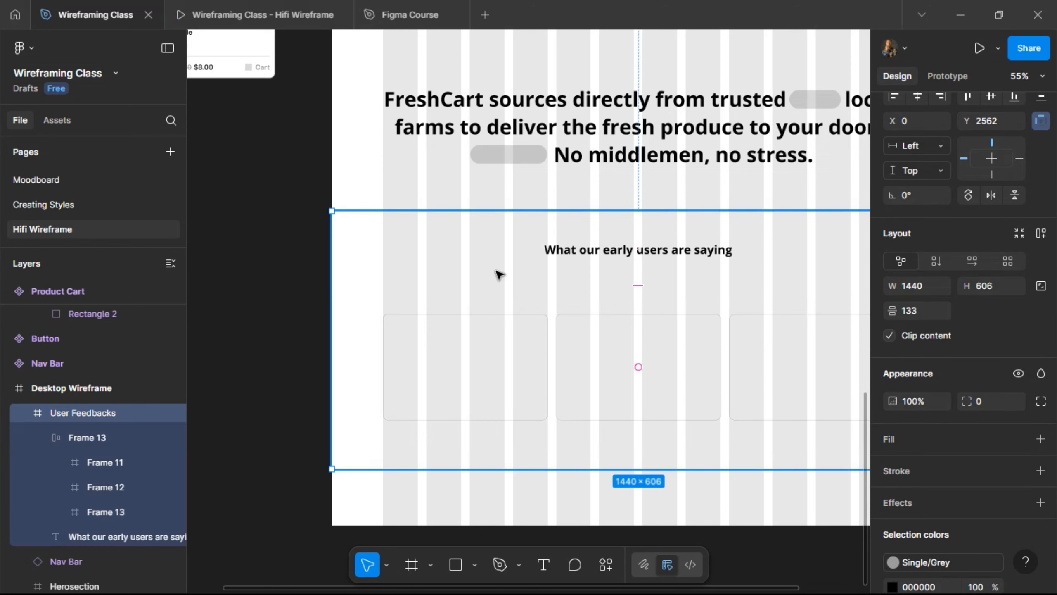
{"action": "left_click", "coordinate": [1041, 233]}
{"action": "left_click", "coordinate": [988, 314]}
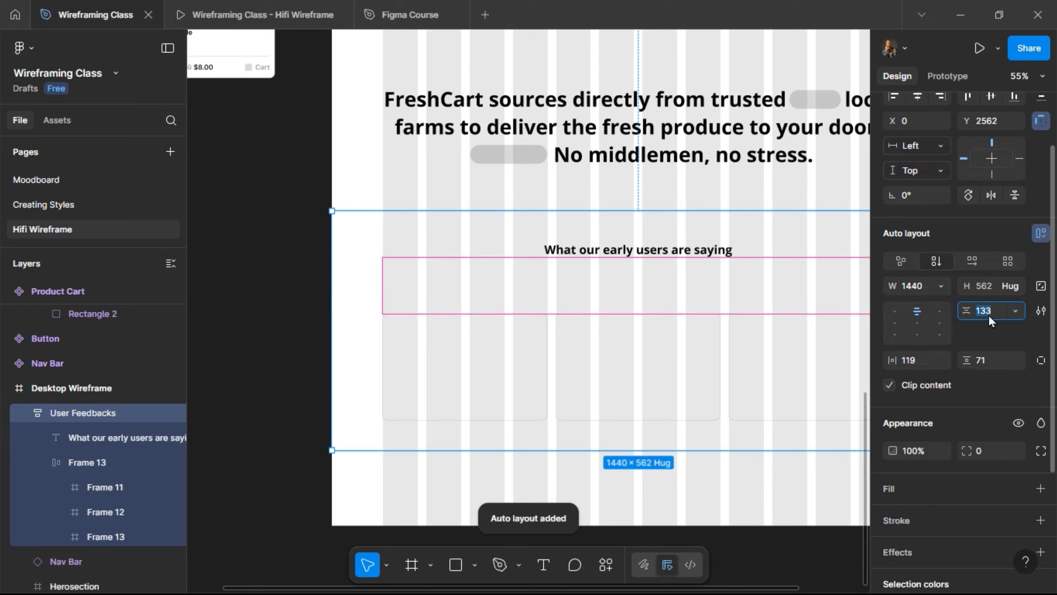
{"action": "type", "text": "60"}
{"action": "key", "text": "Return"}
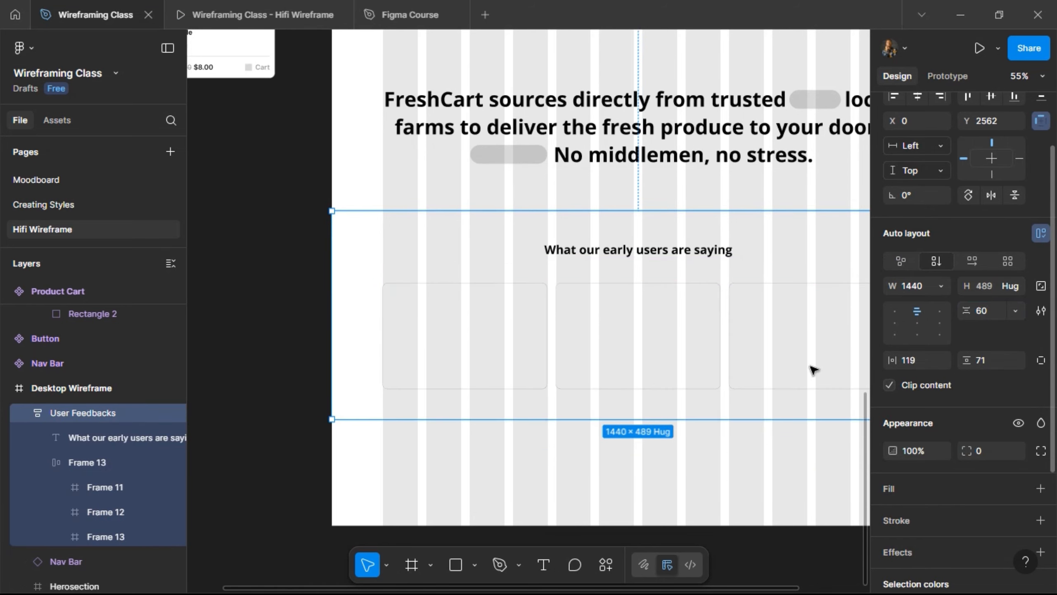
{"action": "left_click", "coordinate": [988, 360]}
{"action": "type", "text": "100"}
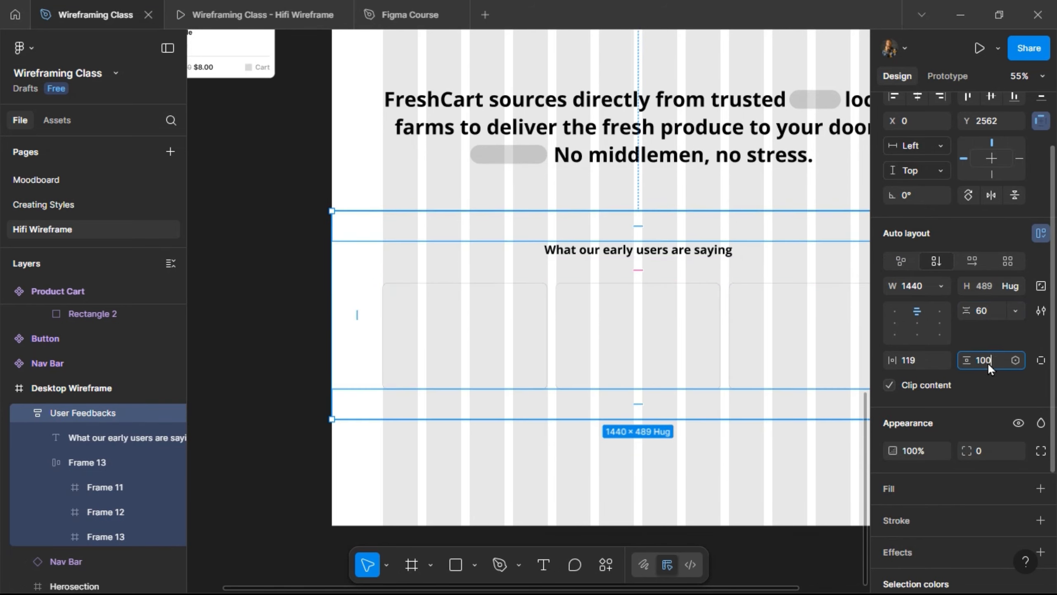
{"action": "key", "text": "Return"}
{"action": "left_click", "coordinate": [924, 360]}
{"action": "type", "text": "1"}
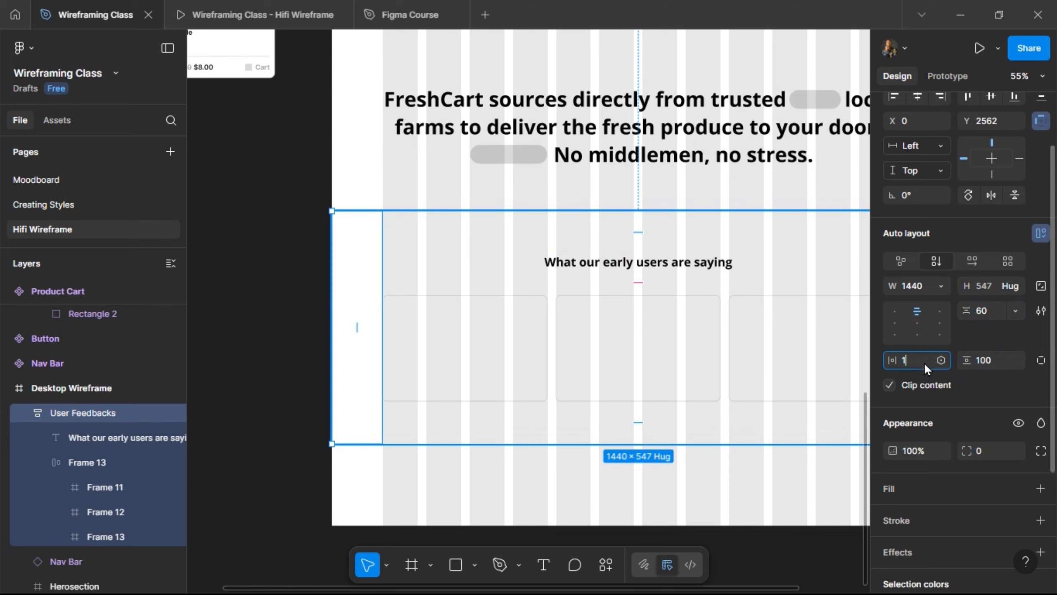
{"action": "type", "text": "20"}
{"action": "key", "text": "Return"}
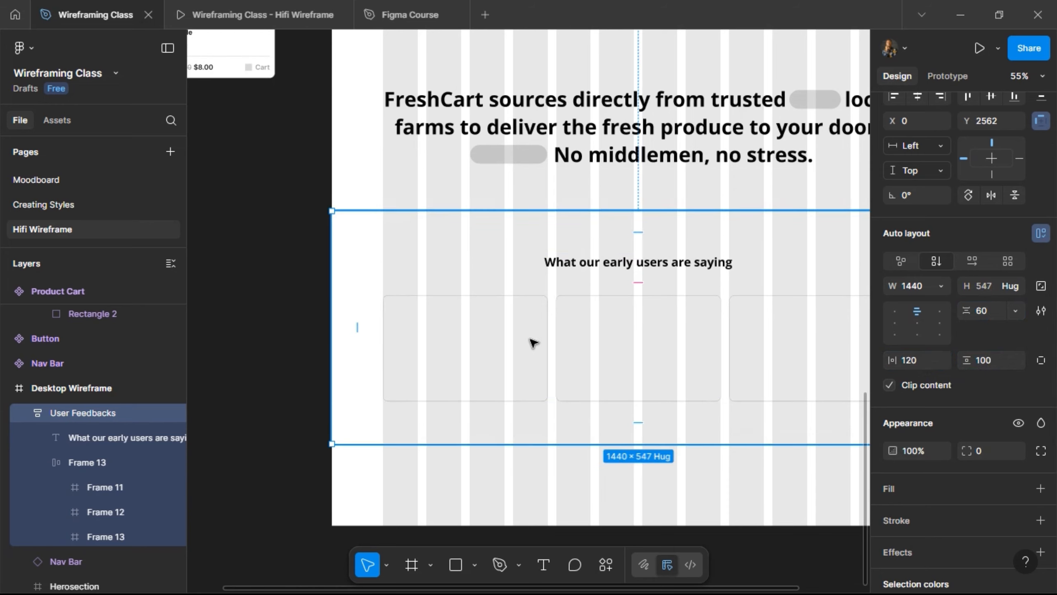
- Preview the updated section in the prototype, then select the first card in the row
{"action": "scroll", "coordinate": [533, 342], "scroll_direction": "right", "scroll_amount": 5}
{"action": "scroll", "coordinate": [533, 342], "scroll_direction": "left", "scroll_amount": 3}
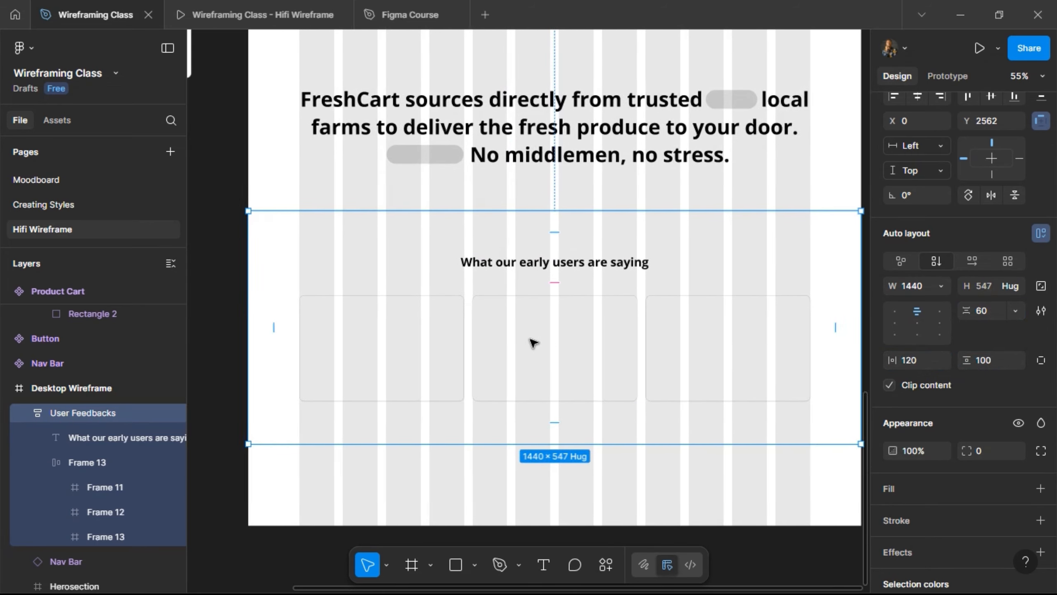
{"action": "left_click", "coordinate": [233, 14]}
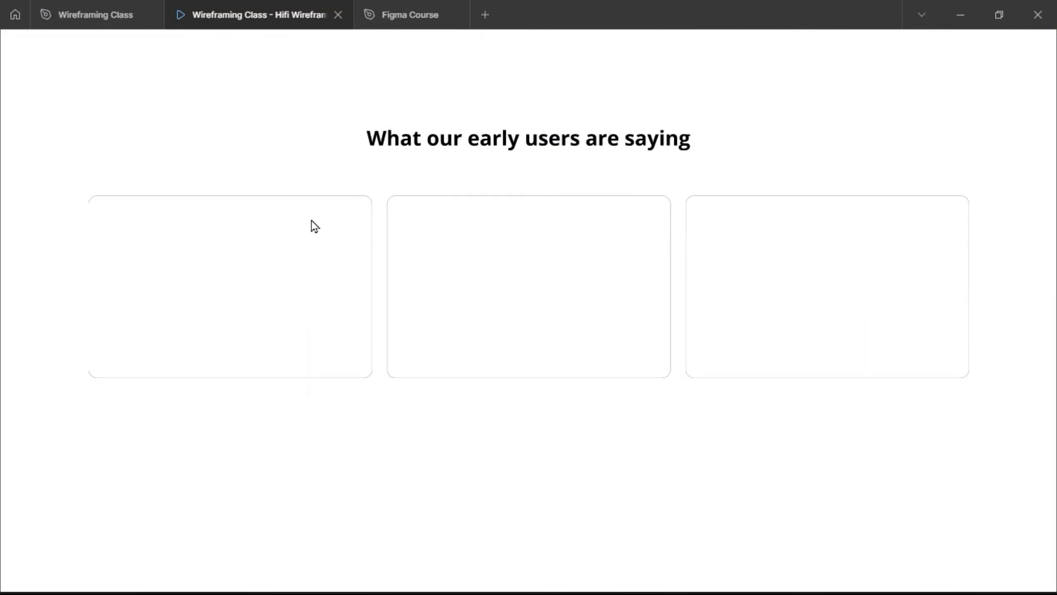
{"action": "scroll", "coordinate": [312, 219], "scroll_direction": "up", "scroll_amount": 10}
{"action": "scroll", "coordinate": [311, 220], "scroll_direction": "down", "scroll_amount": 8}
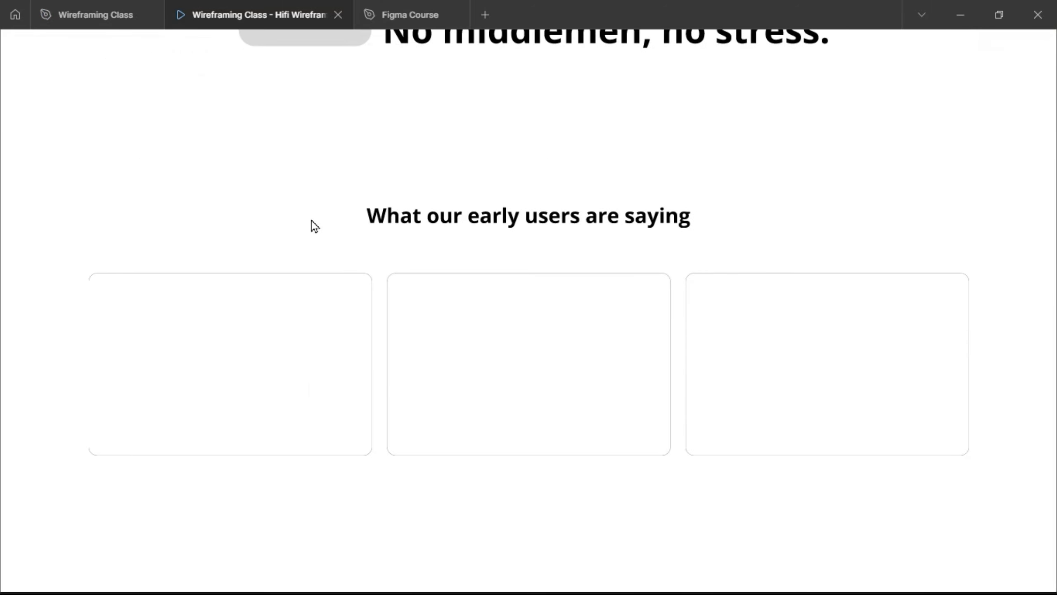
{"action": "left_click", "coordinate": [94, 20]}
{"action": "left_click", "coordinate": [402, 325]}
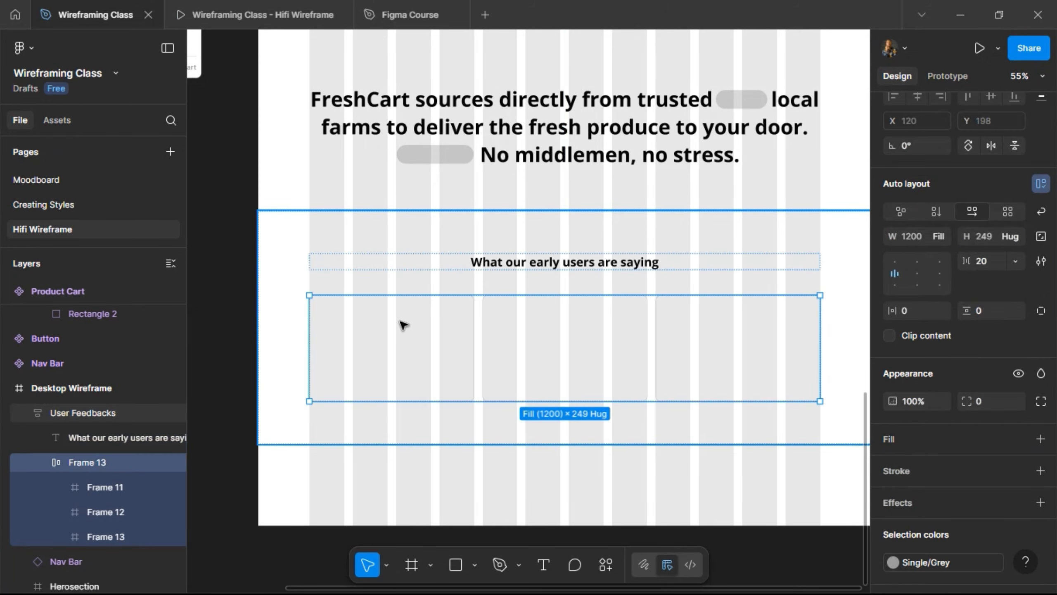
{"action": "left_click", "coordinate": [402, 325]}
{"action": "scroll", "coordinate": [402, 325], "scroll_direction": "left", "scroll_amount": 6}
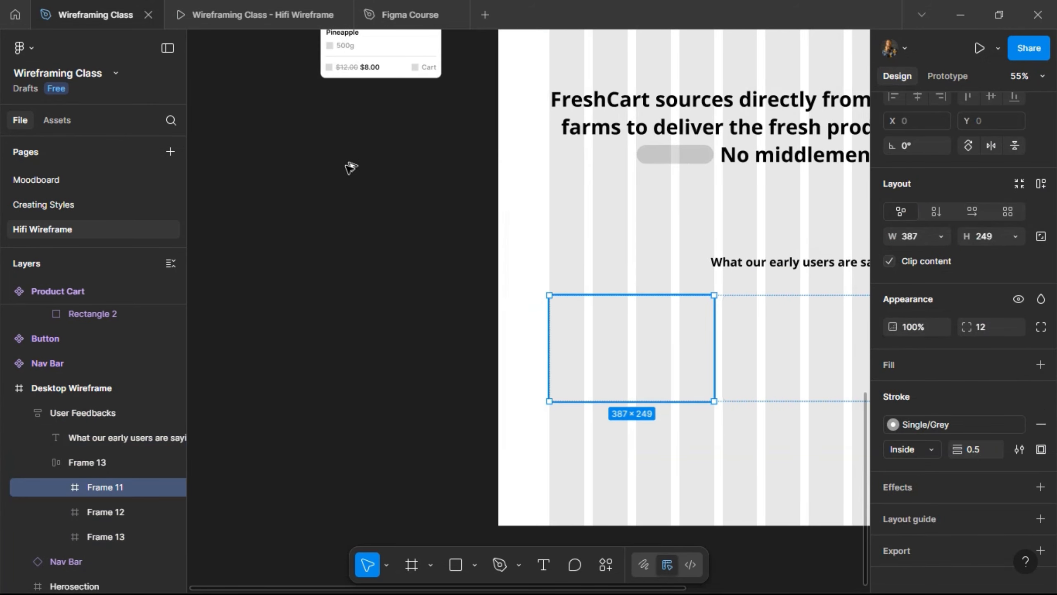
- Copy the first card onto the empty canvas and name it Testimonial
{"action": "key", "text": "Escape"}
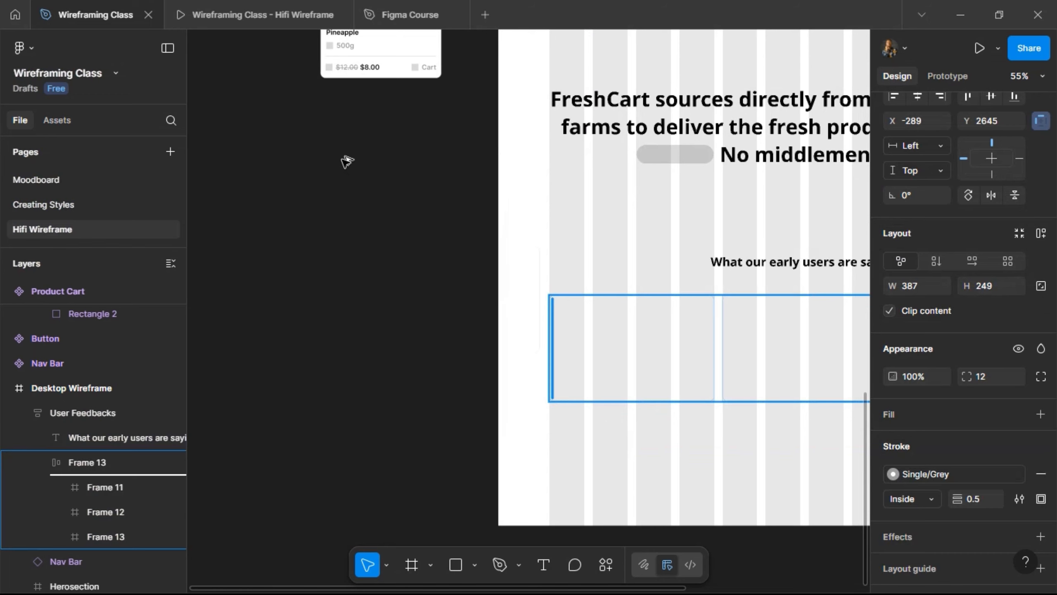
{"action": "mouse_move", "coordinate": [343, 159]}
{"action": "left_mouse_down"}
{"action": "mouse_move", "coordinate": [337, 148]}
{"action": "mouse_move", "coordinate": [360, 149]}
{"action": "left_mouse_up"}
{"action": "scroll", "coordinate": [263, 80], "scroll_direction": "up", "scroll_amount": 2}
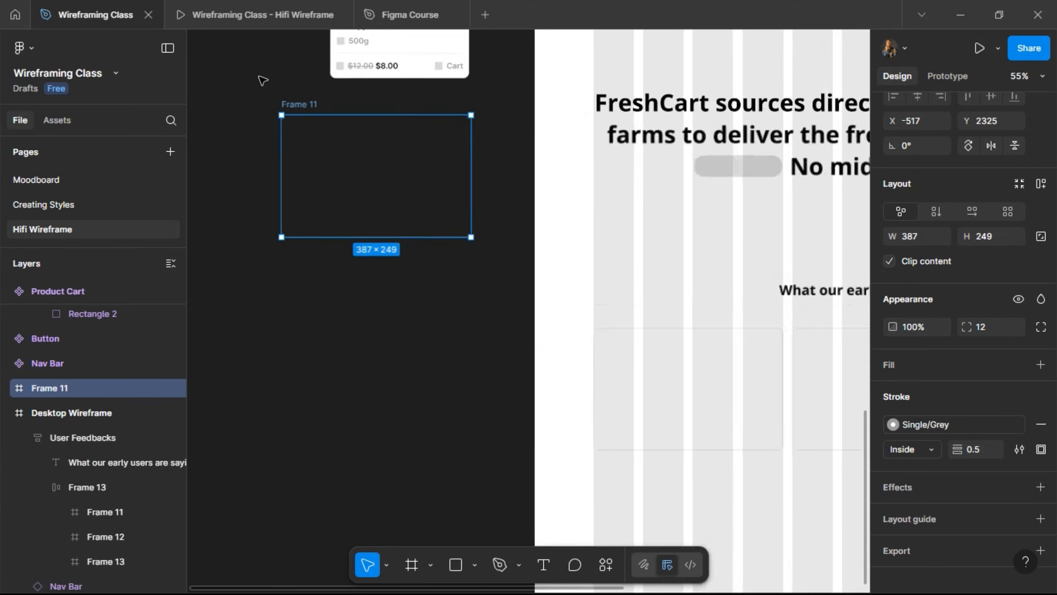
{"action": "scroll", "coordinate": [265, 85], "scroll_direction": "up", "scroll_amount": 3}
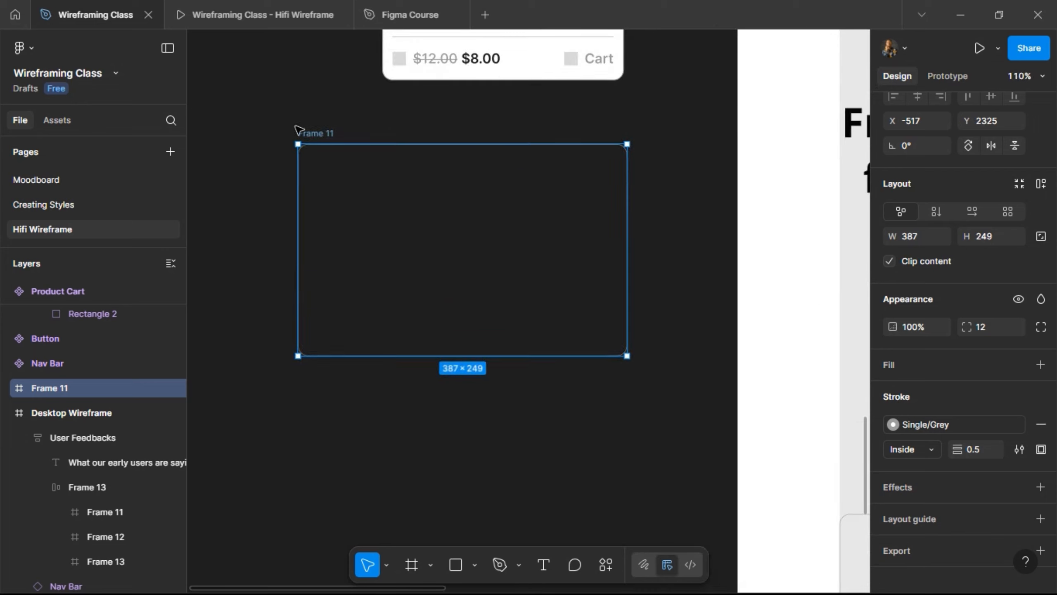
{"action": "double_click", "coordinate": [325, 134]}
{"action": "type", "text": "Testin"}
{"action": "type", "text": "onial"}
{"action": "key", "text": "Return"}
- Fill the Testimonial card with the White colour style
{"action": "left_click", "coordinate": [1019, 364]}
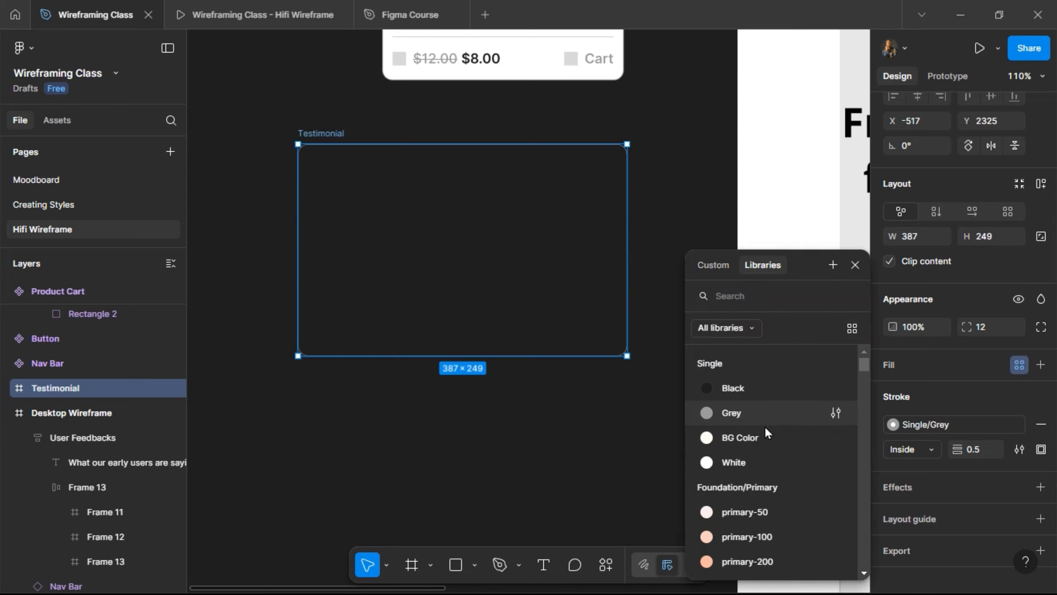
{"action": "left_click", "coordinate": [748, 458]}
{"action": "scroll", "coordinate": [403, 229], "scroll_direction": "up", "scroll_amount": 5, "text": "ctrl"}
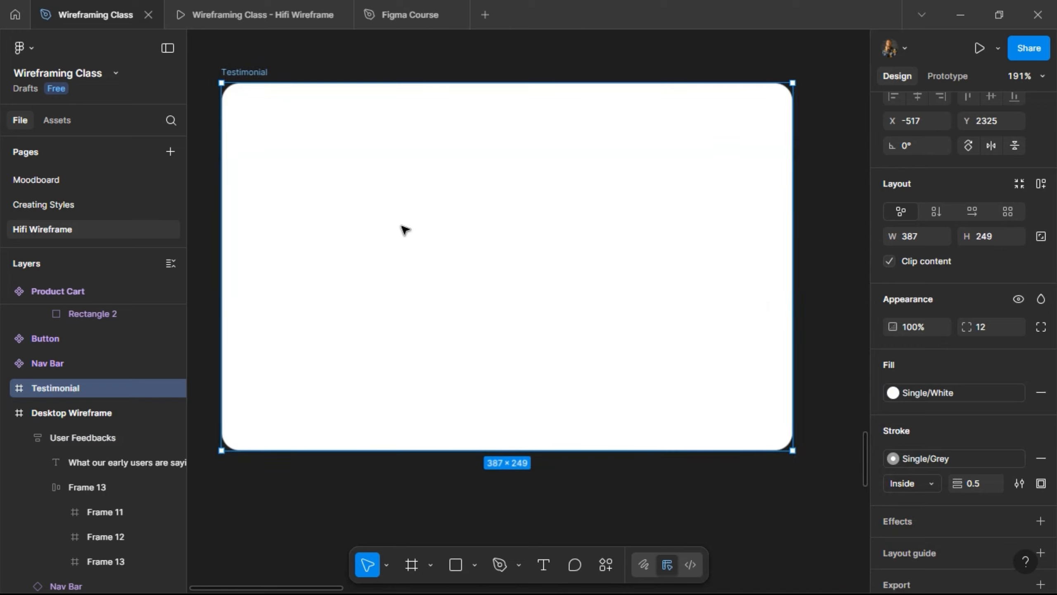
{"action": "left_click", "coordinate": [476, 565]}
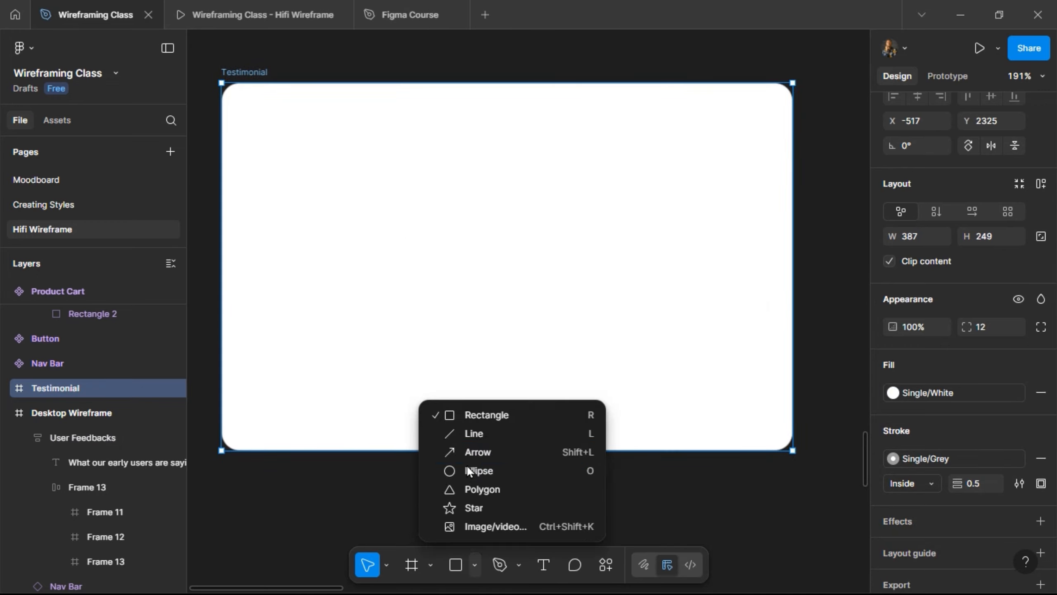
- Draw a 24×24 star with locked ratio and corner radius 1 near the card's top-left
{"action": "left_click", "coordinate": [467, 508]}
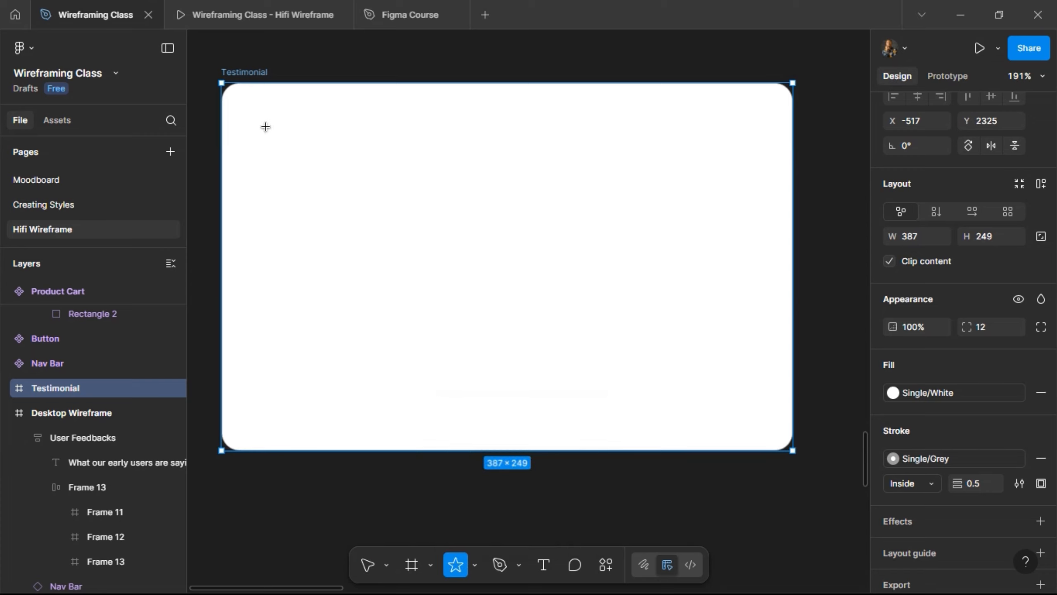
{"action": "left_click_drag", "start_coordinate": [251, 110], "coordinate": [271, 130]}
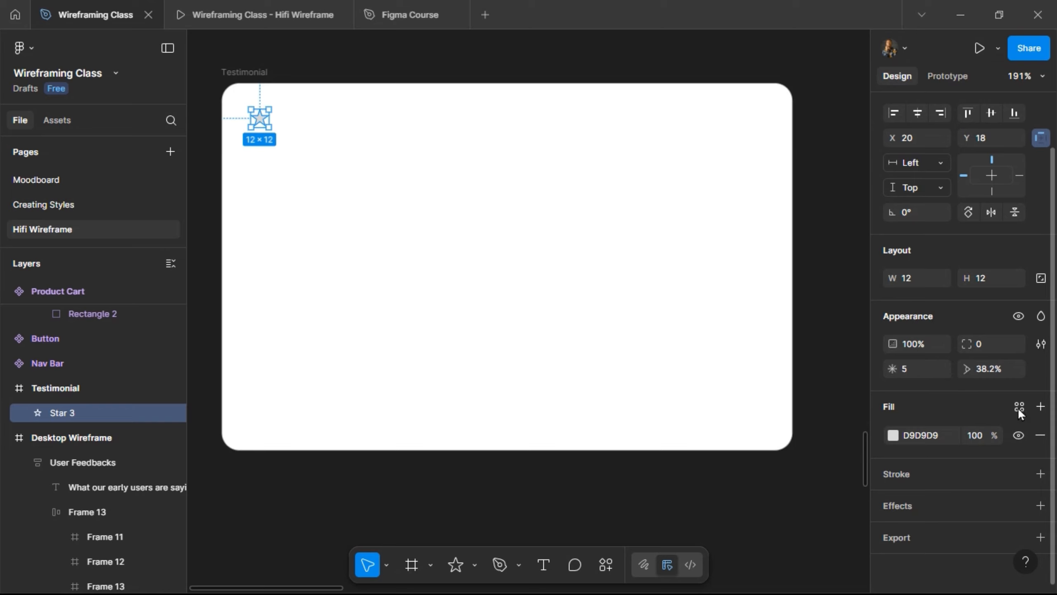
{"action": "left_click", "coordinate": [1040, 279]}
{"action": "key", "text": "Return"}
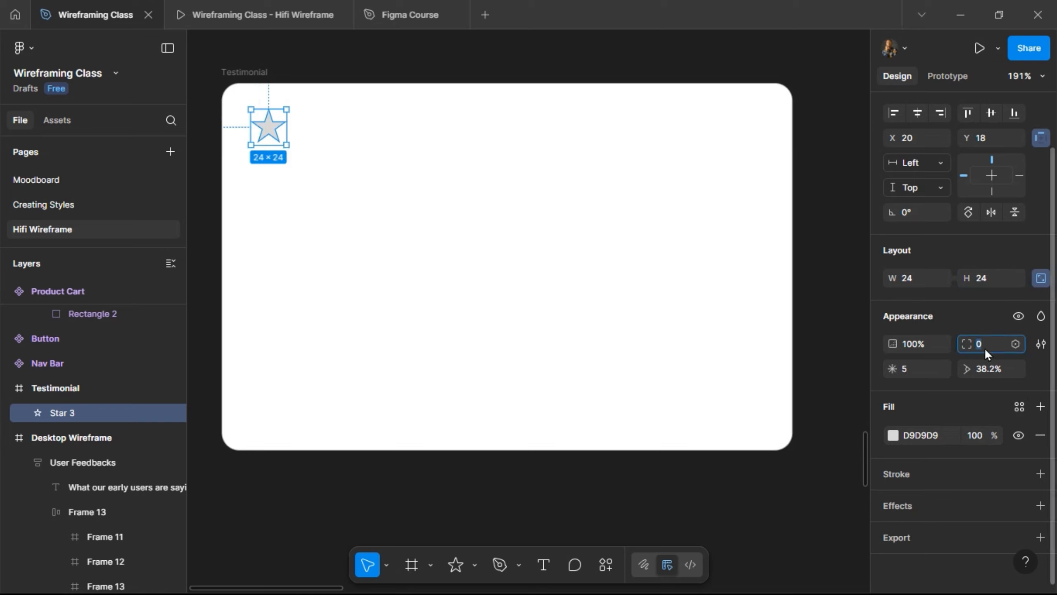
{"action": "type", "text": "1"}
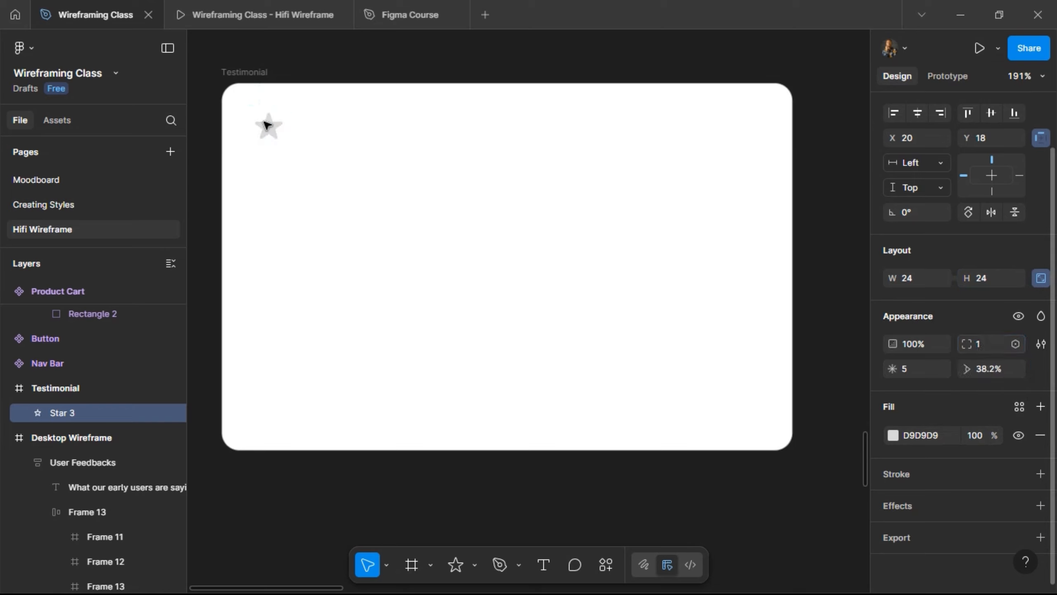
{"action": "key", "text": "Return"}
- Duplicate the star to its right and rename both star layers Star
{"action": "key", "text": "ctrl+d"}
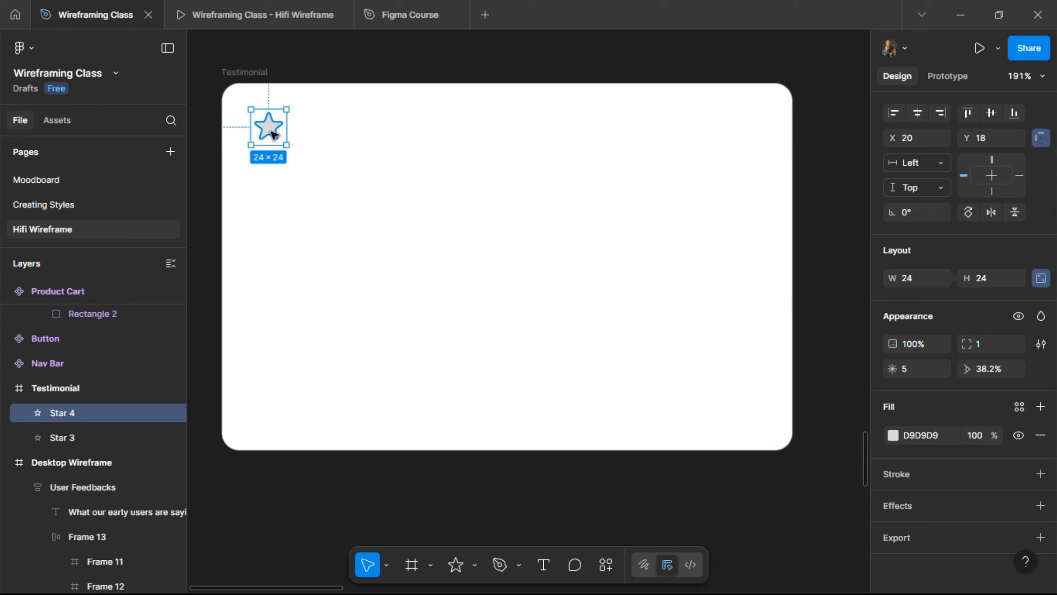
{"action": "key", "text": "shift+Right"}
{"action": "key", "text": "shift+Right"}
{"action": "key", "text": "shift+Right"}
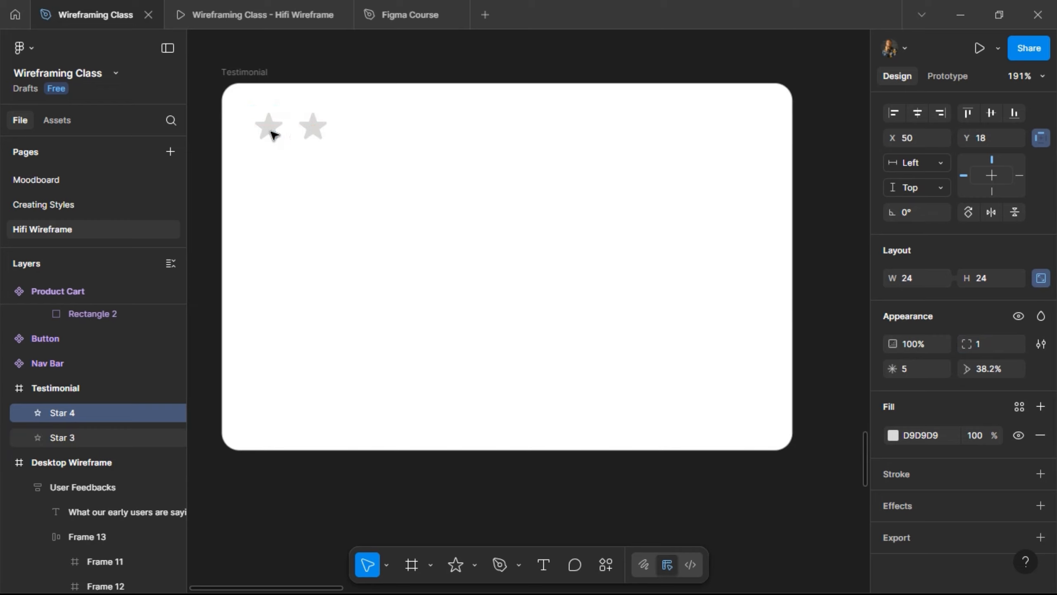
{"action": "left_click", "coordinate": [272, 134]}
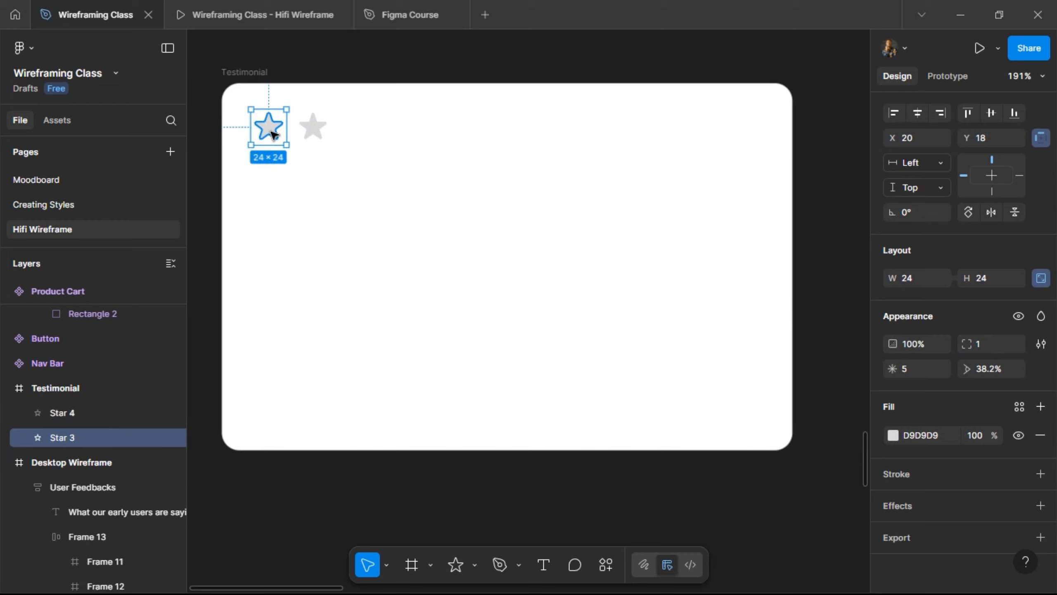
{"action": "double_click", "coordinate": [66, 412]}
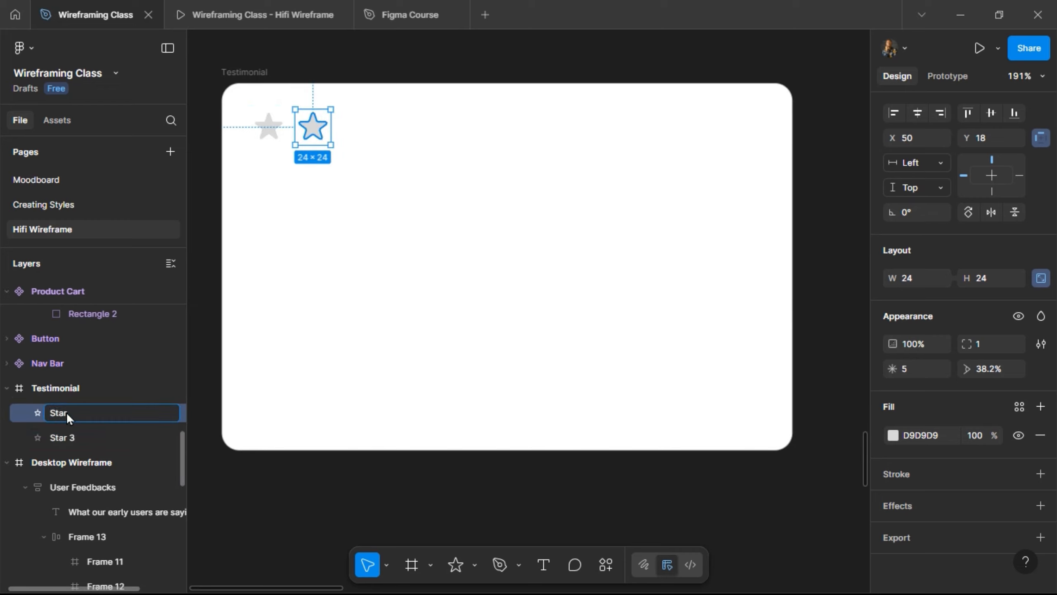
{"action": "type", "text": "Star"}
{"action": "key", "text": "Return"}
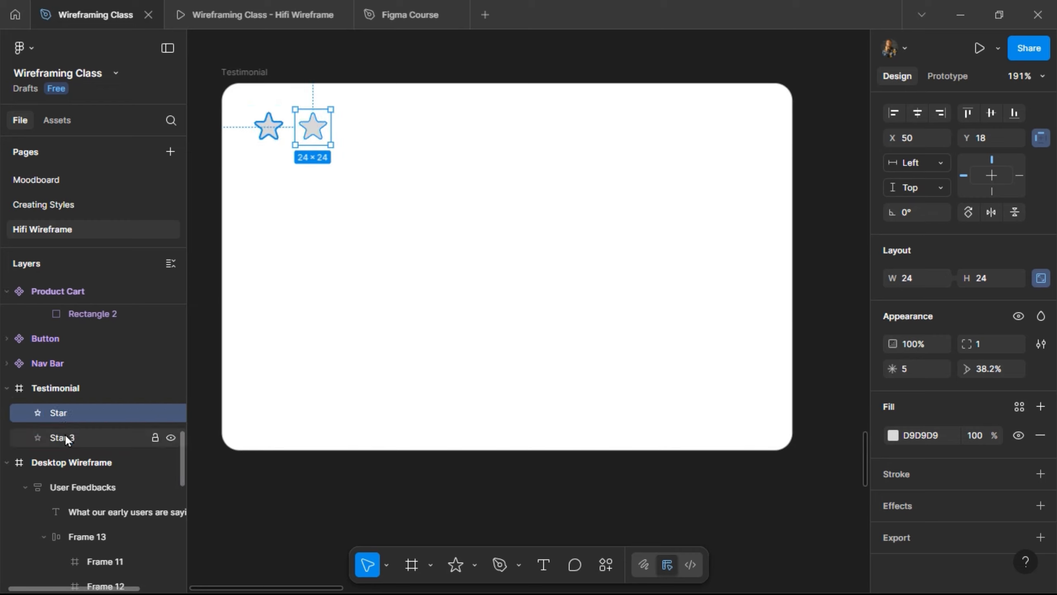
{"action": "double_click", "coordinate": [65, 436]}
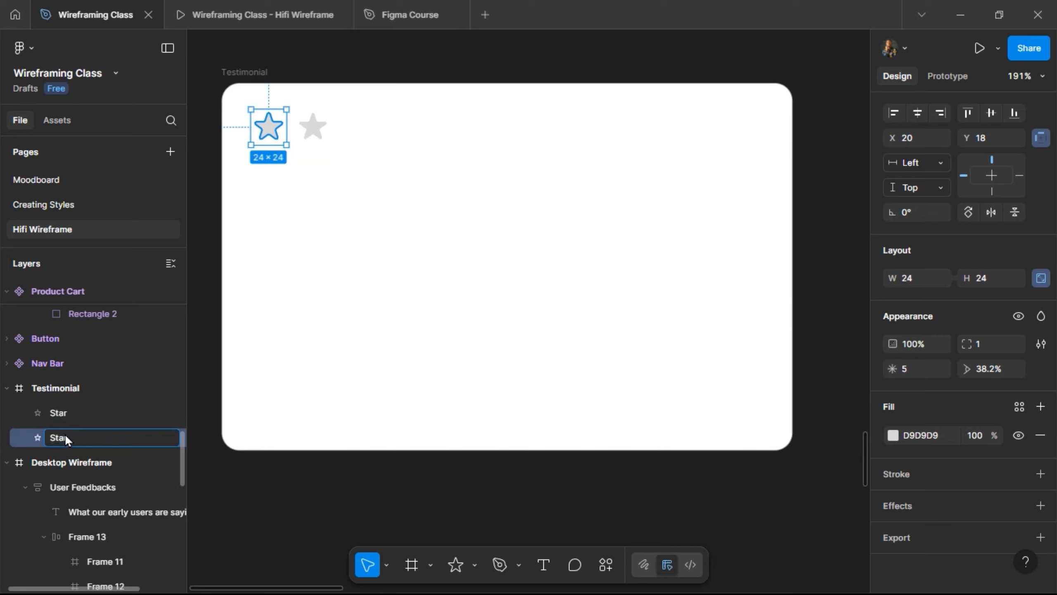
{"action": "key", "text": "Return"}
{"action": "left_click", "coordinate": [127, 416], "text": "shift"}
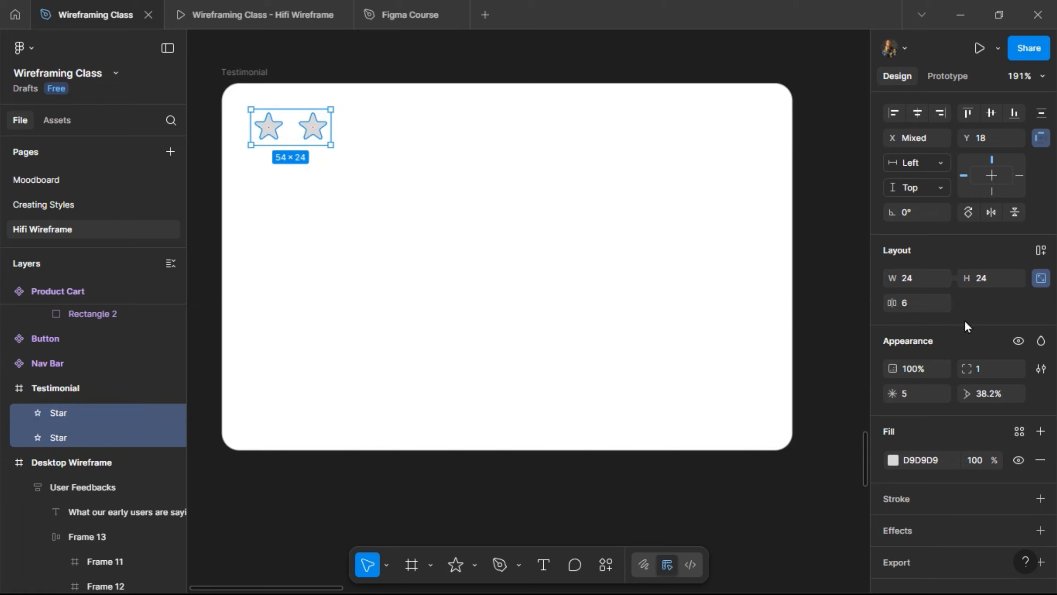
- Wrap the two stars in an auto layout frame named Rating with a gap of 8
{"action": "key", "text": "shift+a"}
{"action": "double_click", "coordinate": [66, 413]}
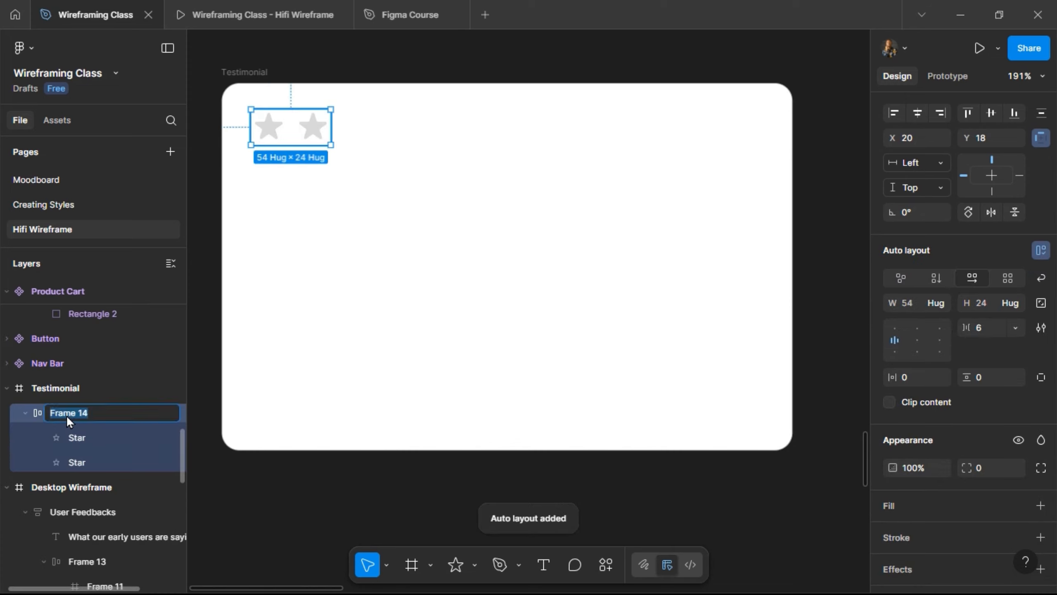
{"action": "type", "text": "Rating"}
{"action": "key", "text": "Return"}
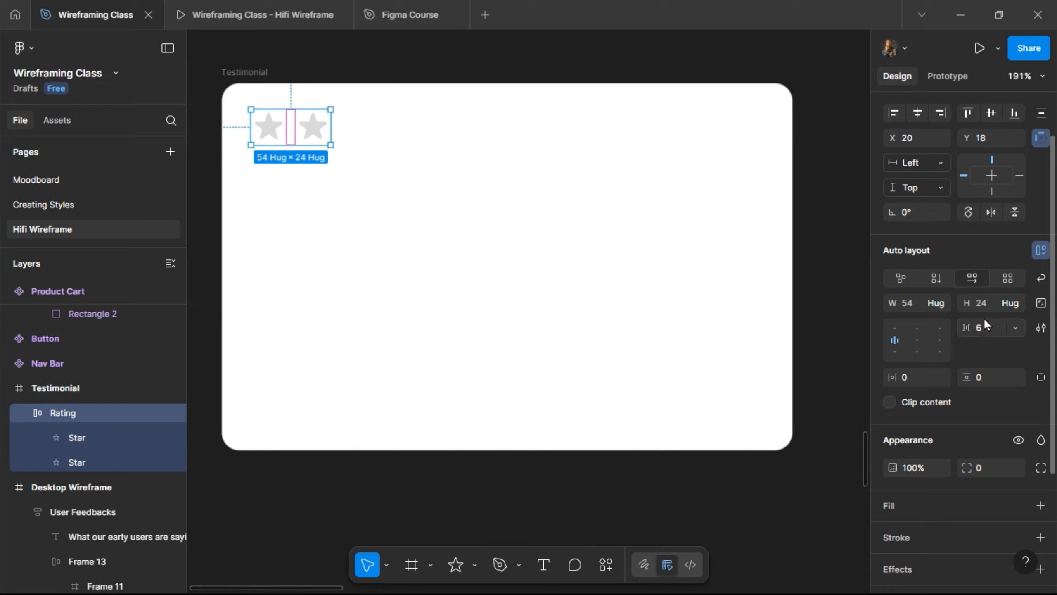
{"action": "left_click", "coordinate": [987, 333]}
{"action": "type", "text": "8"}
{"action": "key", "text": "Return"}
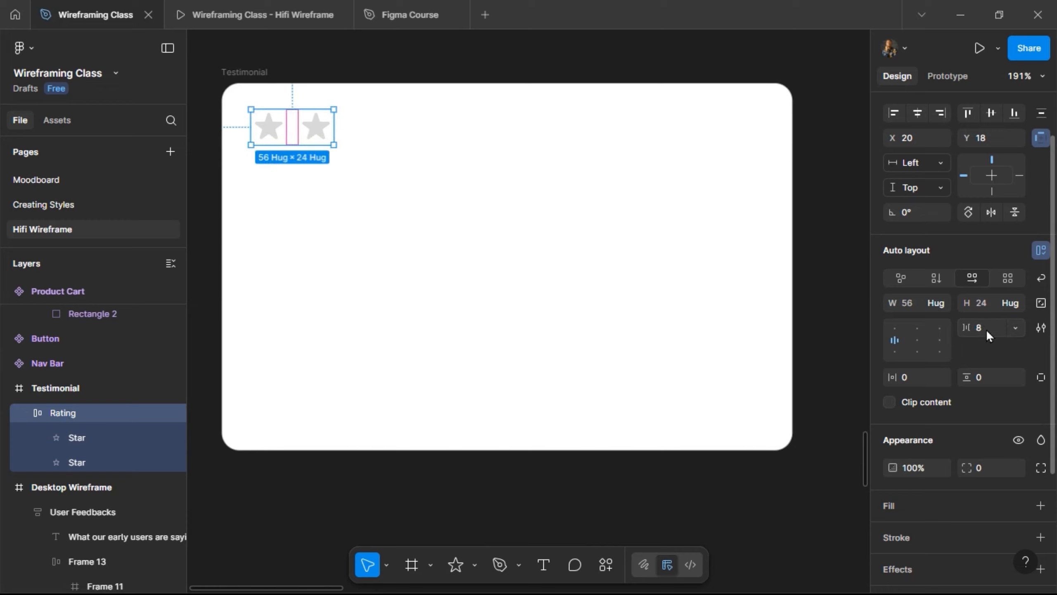
- Duplicate stars until the row holds five, and set the spacing to 4
{"action": "left_click", "coordinate": [314, 127]}
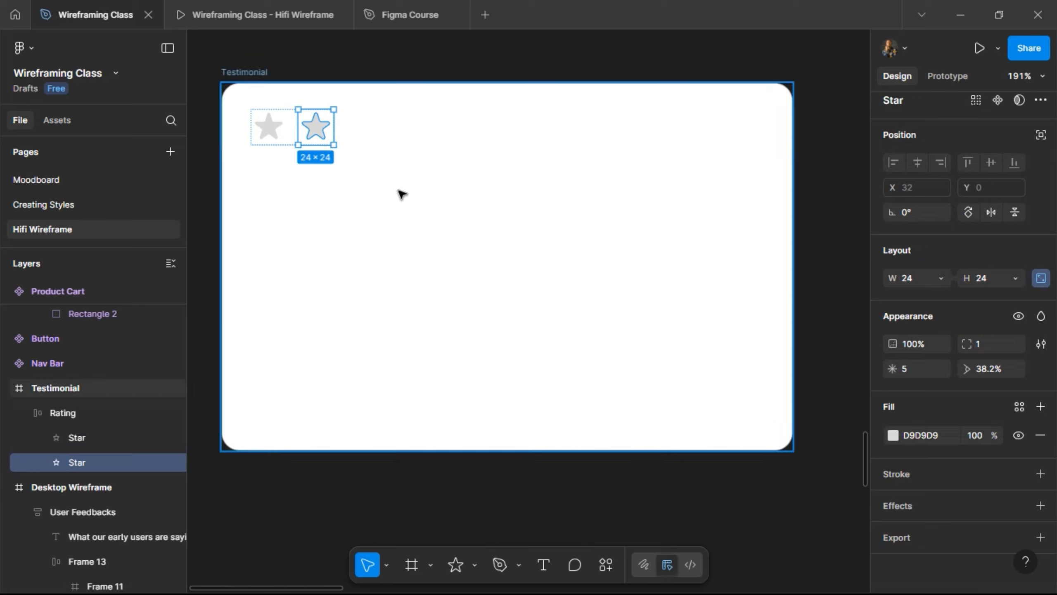
{"action": "key", "text": "ctrl+d"}
{"action": "key", "text": "ctrl+d"}
{"action": "key", "text": "ctrl+d"}
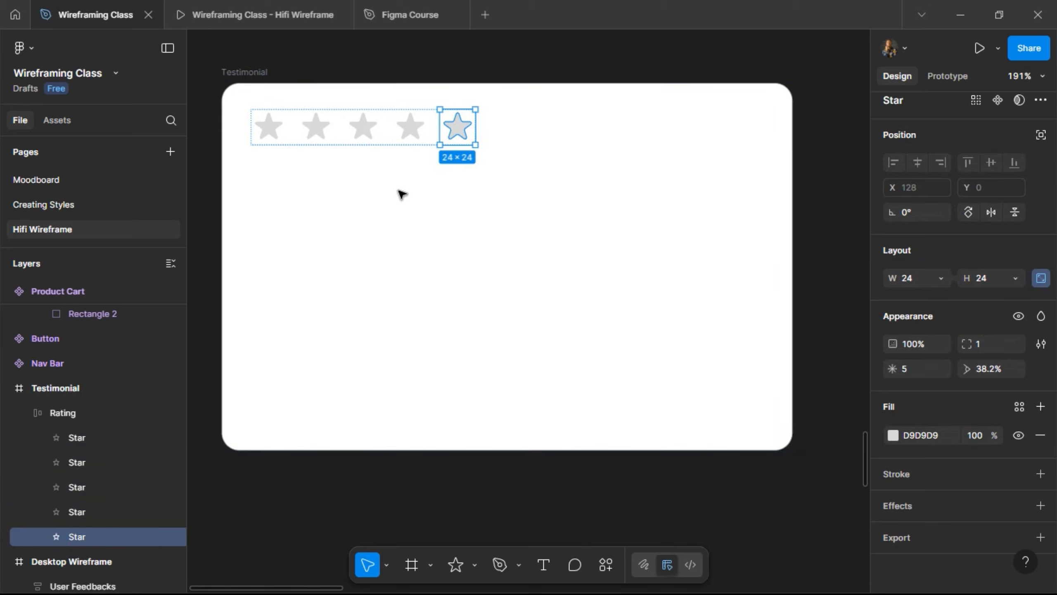
{"action": "key", "text": "shift+Return"}
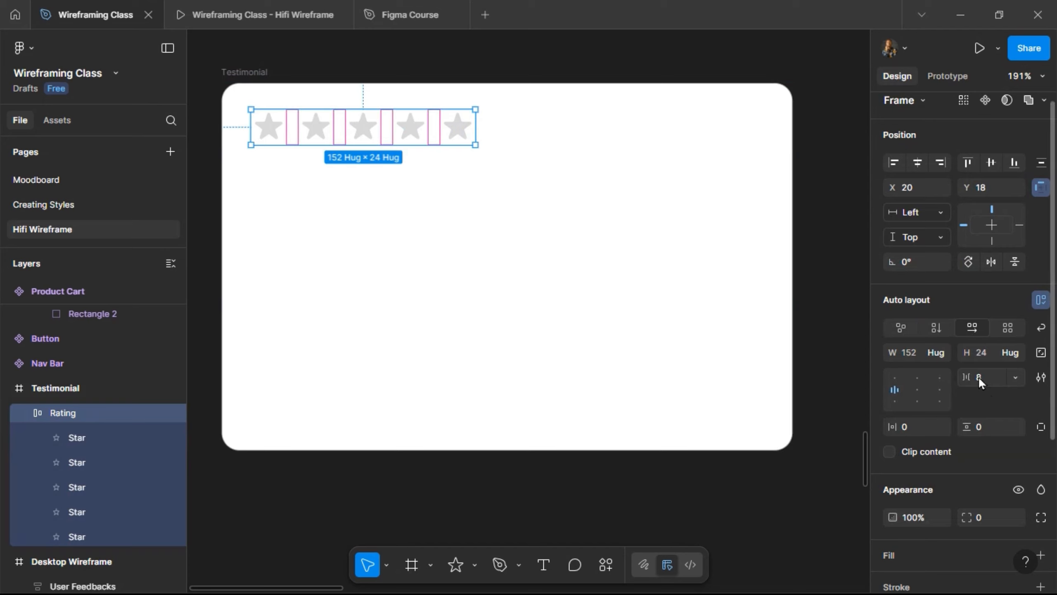
{"action": "left_click", "coordinate": [992, 382]}
{"action": "type", "text": "4"}
{"action": "key", "text": "Return"}
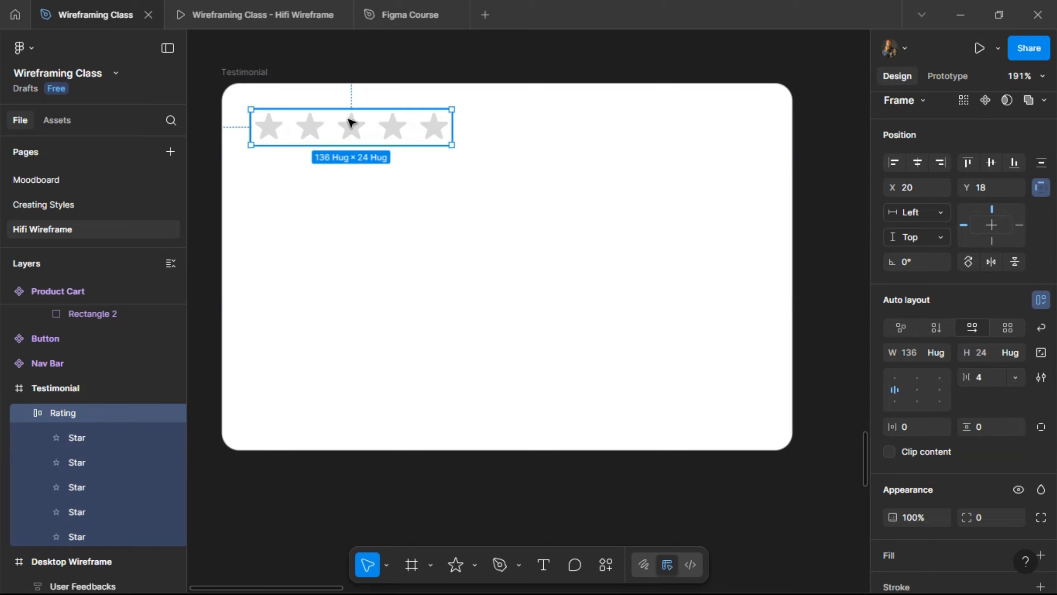
- Nudge the Rating row to sit 16 from the card's top and left edges
{"action": "key", "text": "alt"}
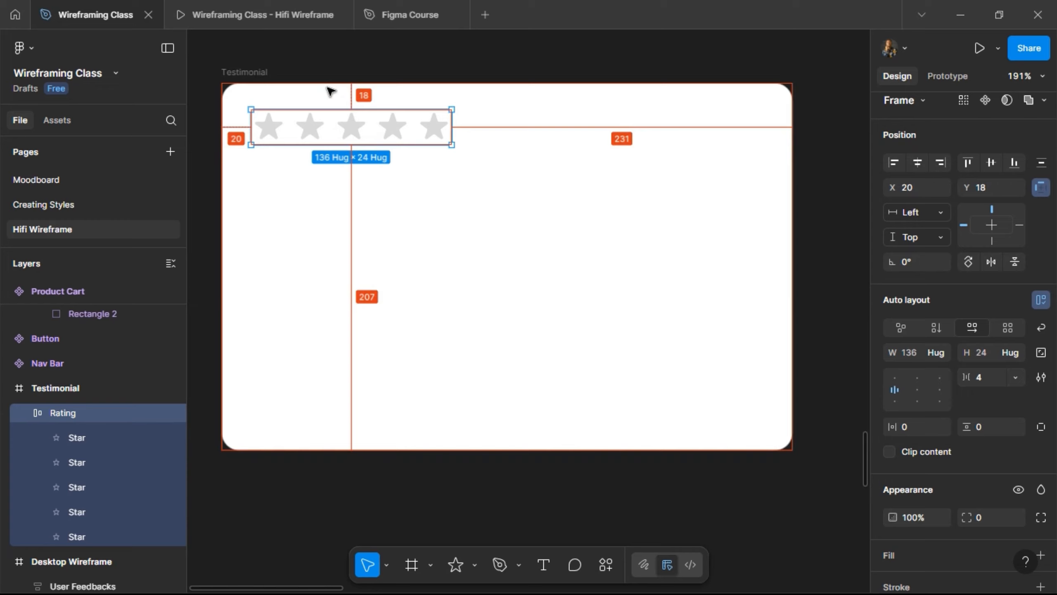
{"action": "key", "text": "Down"}
{"action": "key", "text": "Down"}
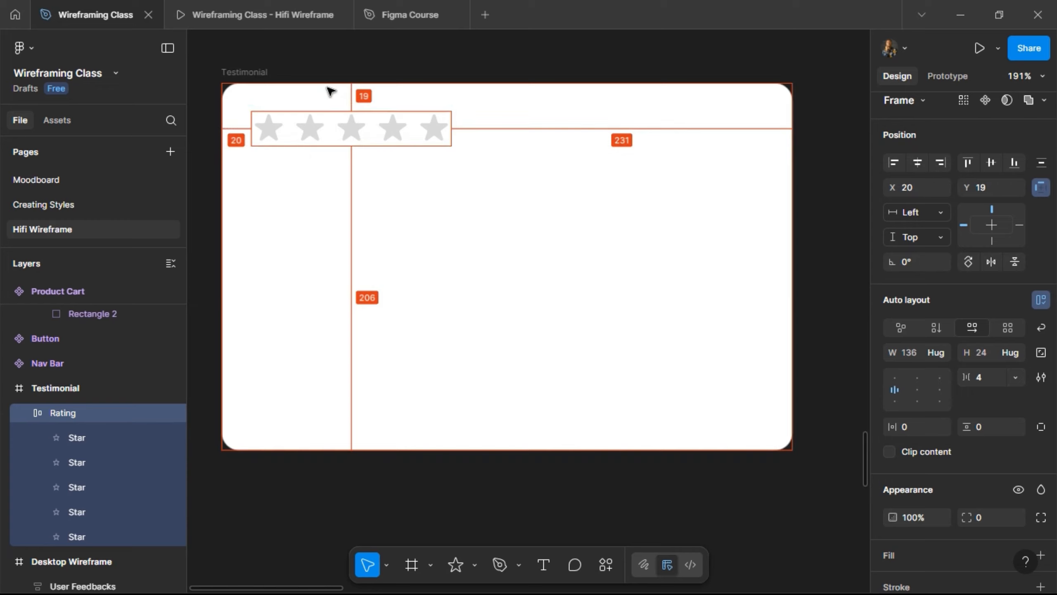
{"action": "key", "text": "Left"}
{"action": "key", "text": "Left"}
{"action": "key", "text": "Left"}
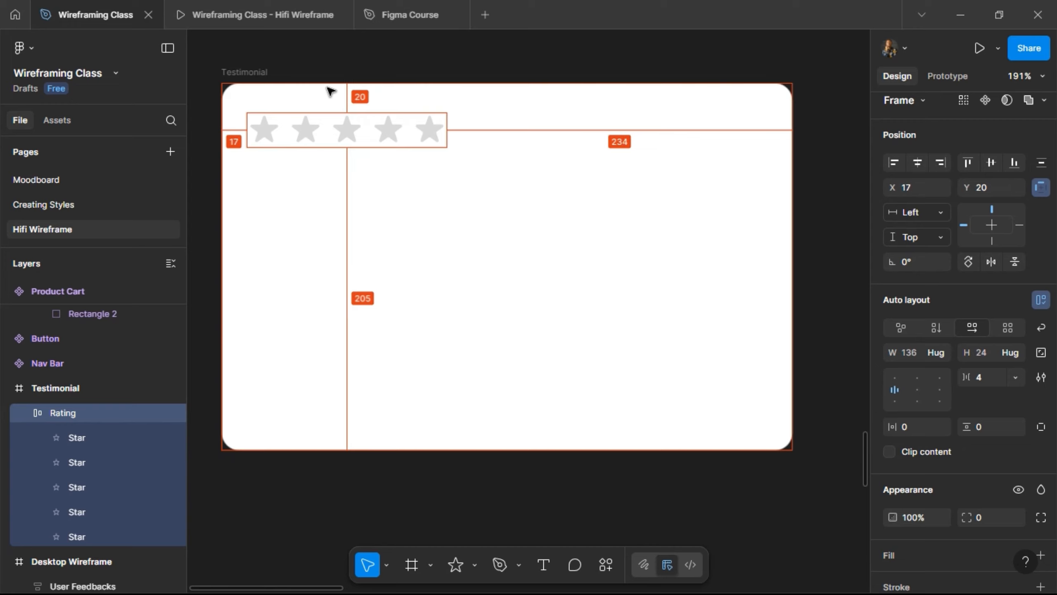
{"action": "key", "text": "Left"}
{"action": "key", "text": "Up"}
{"action": "key", "text": "Up"}
{"action": "key", "text": "Up"}
{"action": "key", "text": "Up"}
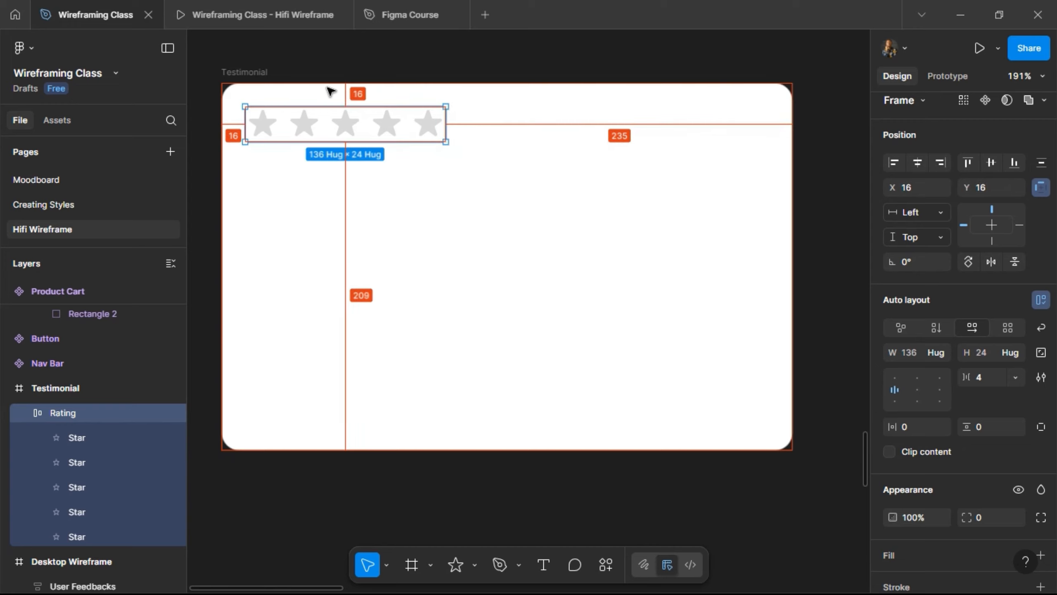
{"action": "left_click", "coordinate": [415, 206]}
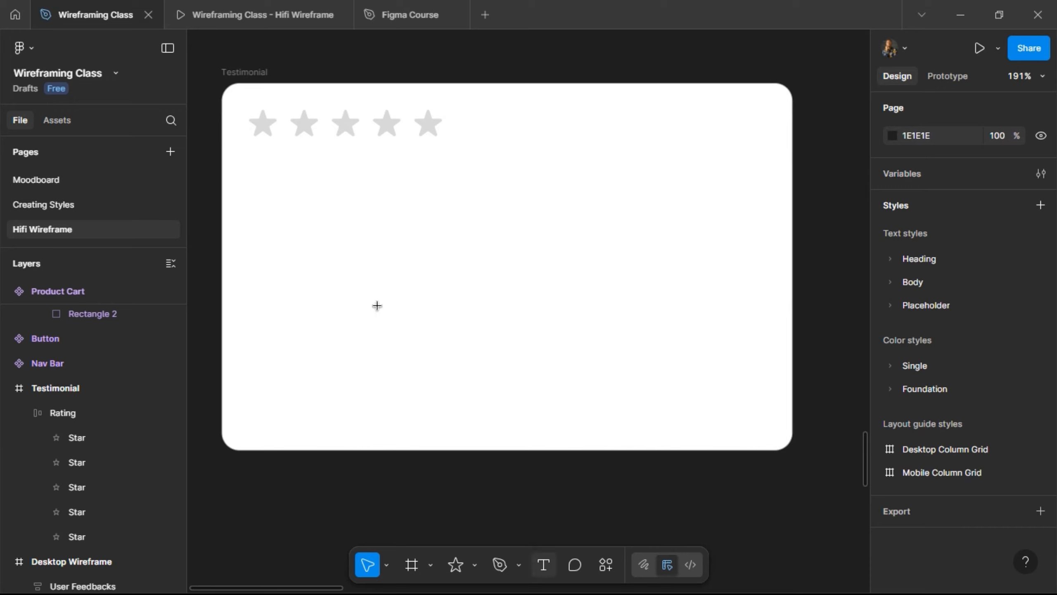
- Add a placeholder text layer below the star rating in the Testimonial card
{"action": "key", "text": "t"}
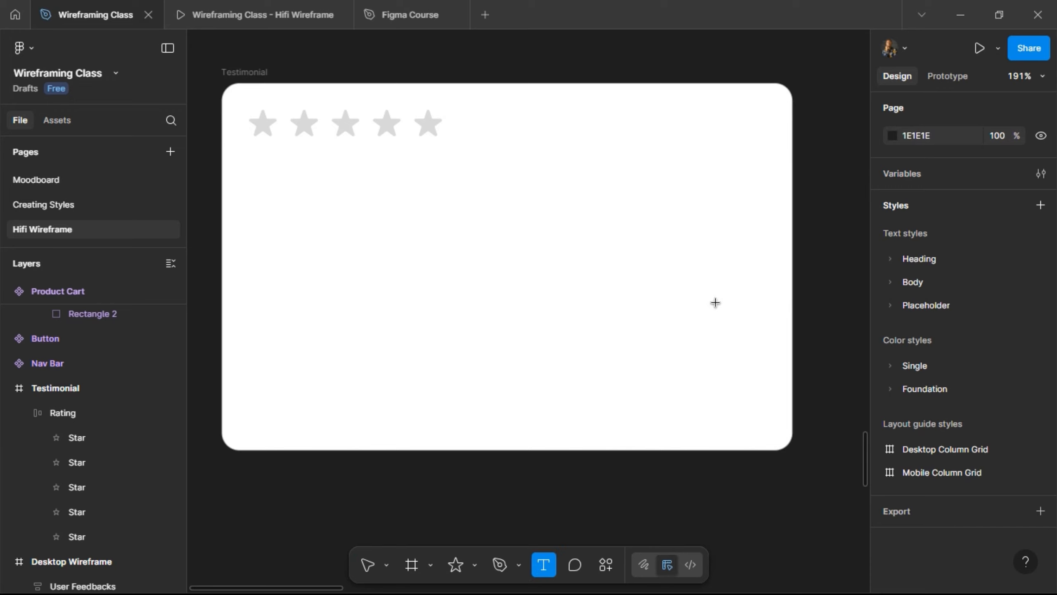
{"action": "left_click_drag", "start_coordinate": [248, 164], "coordinate": [761, 333]}
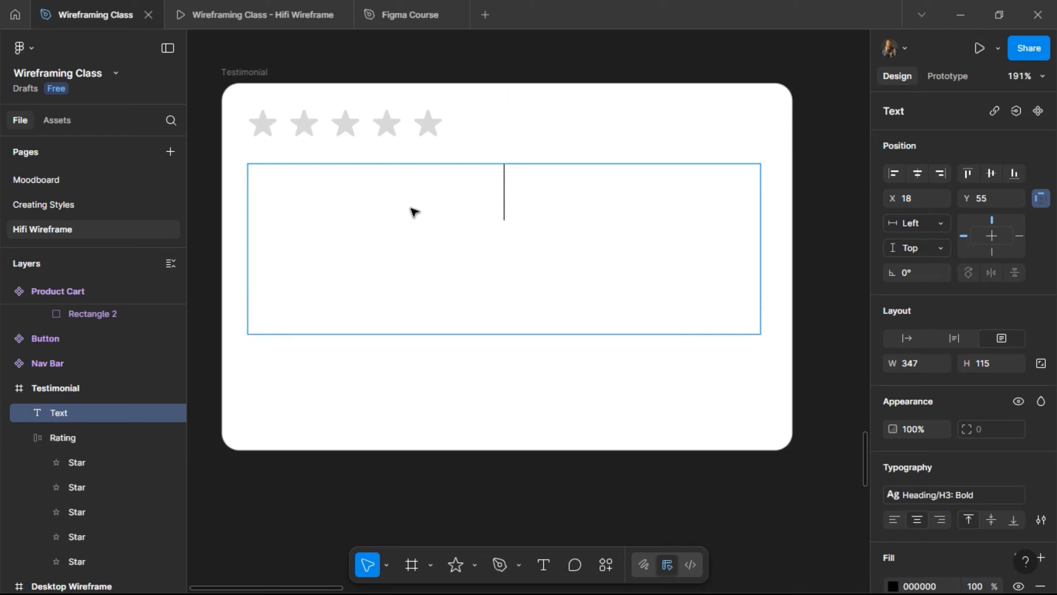
{"action": "key", "text": "Escape"}
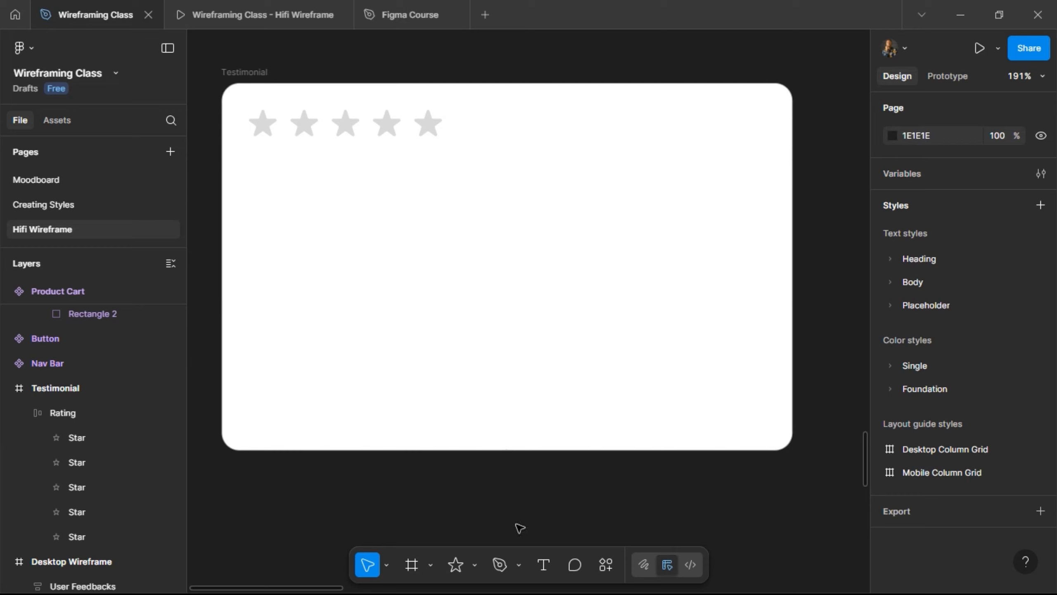
{"action": "left_click", "coordinate": [549, 571]}
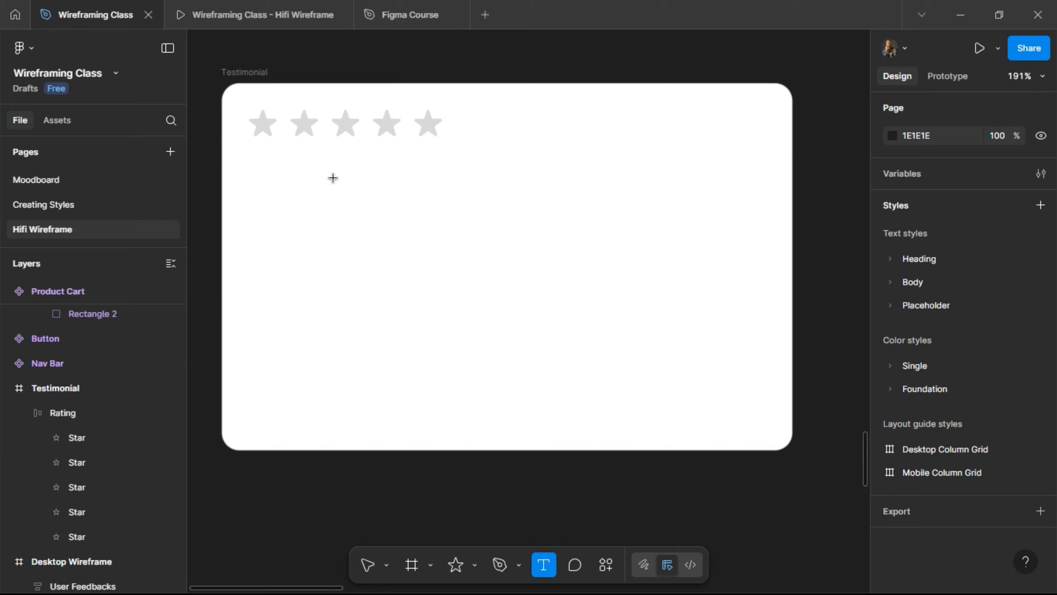
{"action": "left_click_drag", "start_coordinate": [248, 163], "coordinate": [754, 304]}
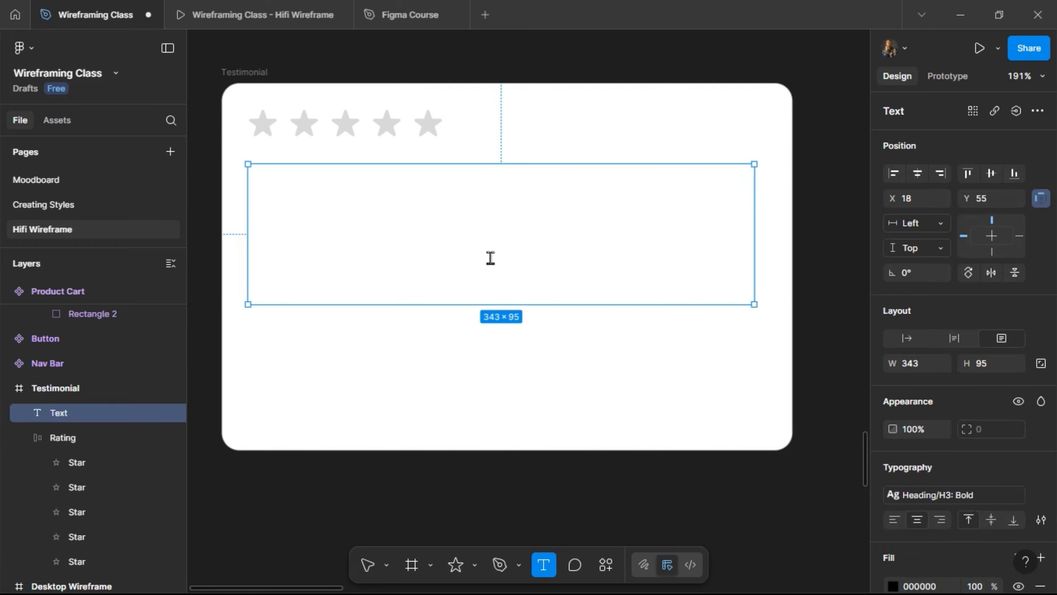
{"action": "right_click", "coordinate": [311, 194]}
{"action": "mouse_move", "coordinate": [363, 258]}
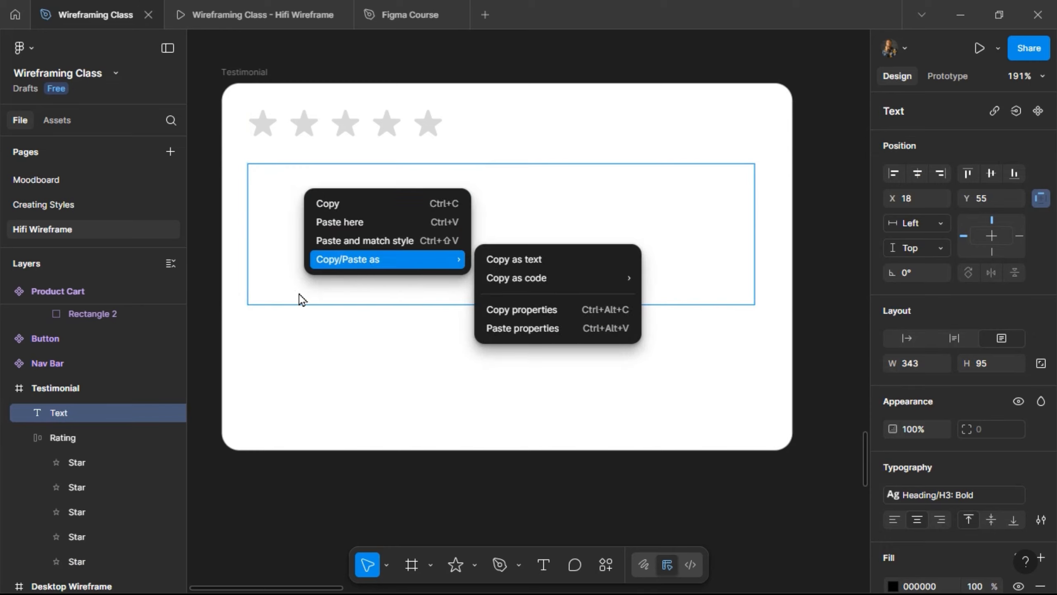
{"action": "left_click", "coordinate": [295, 292]}
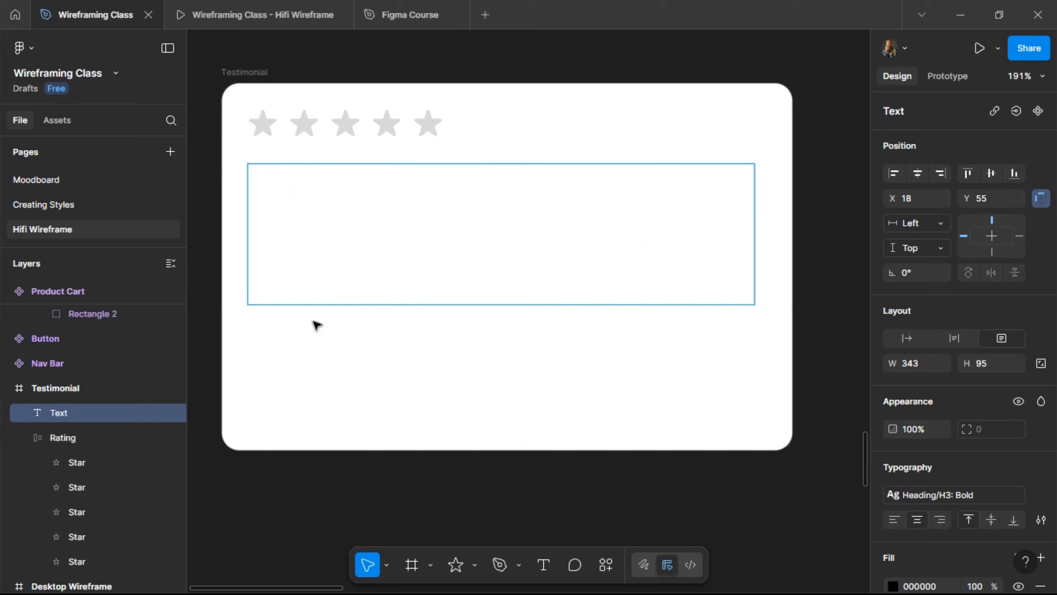
{"action": "key", "text": "Escape"}
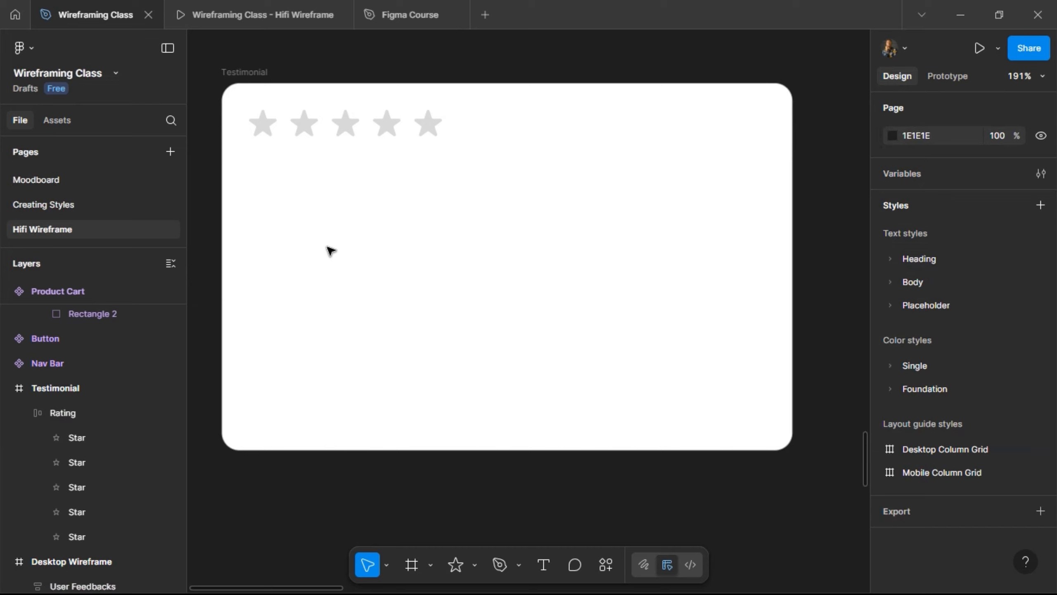
{"action": "left_click", "coordinate": [544, 561]}
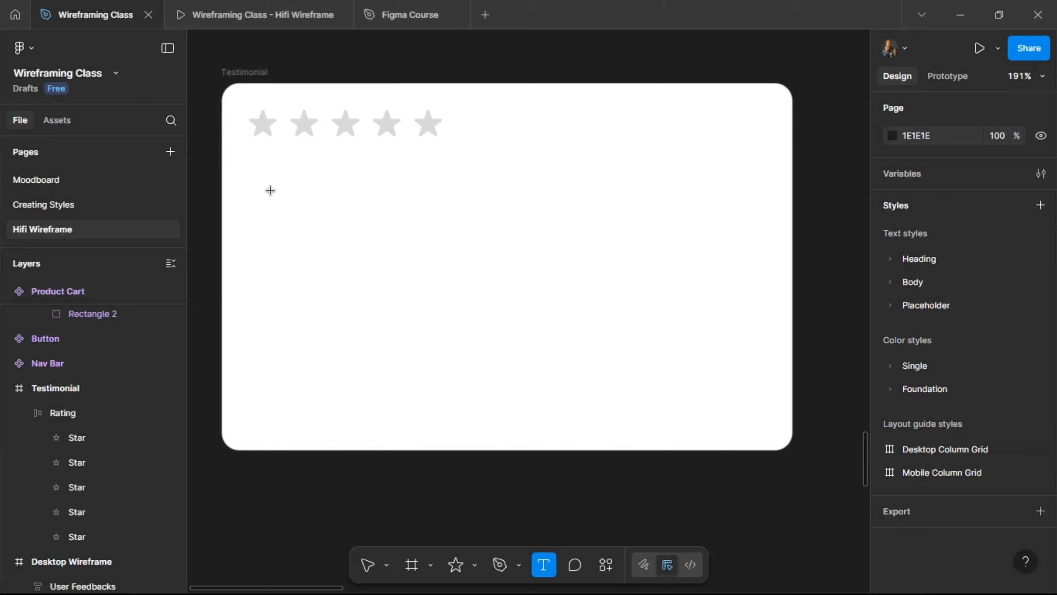
{"action": "left_click", "coordinate": [404, 228]}
{"action": "type", "text": "djkfkjfkdjk"}
{"action": "key", "text": "Escape"}
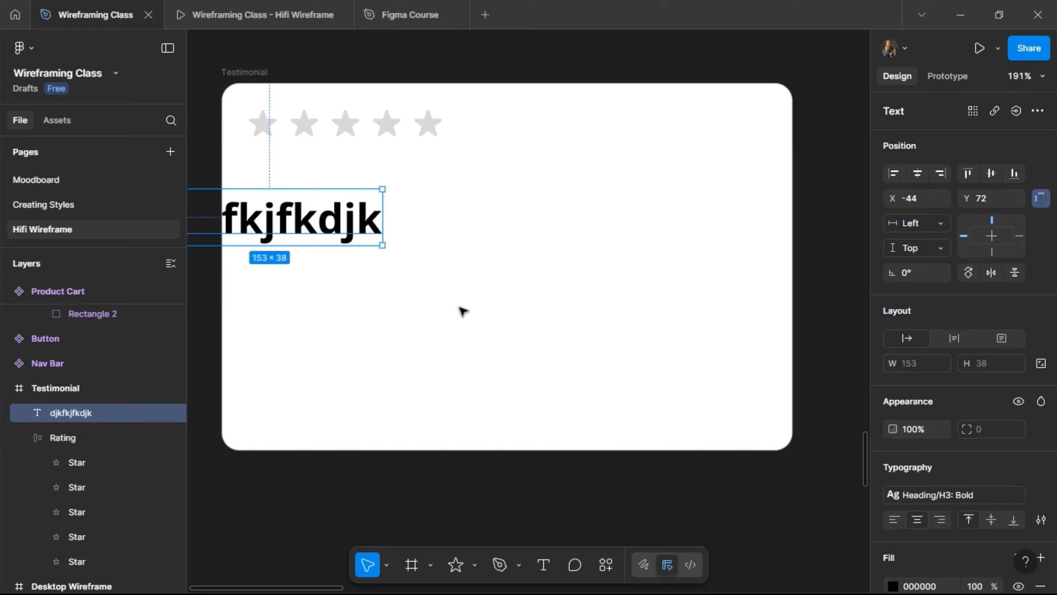
- Apply Body/Paragraph 1: Regular, align it with the first star, fix it at 310×116, and left-align it
{"action": "left_click", "coordinate": [986, 497]}
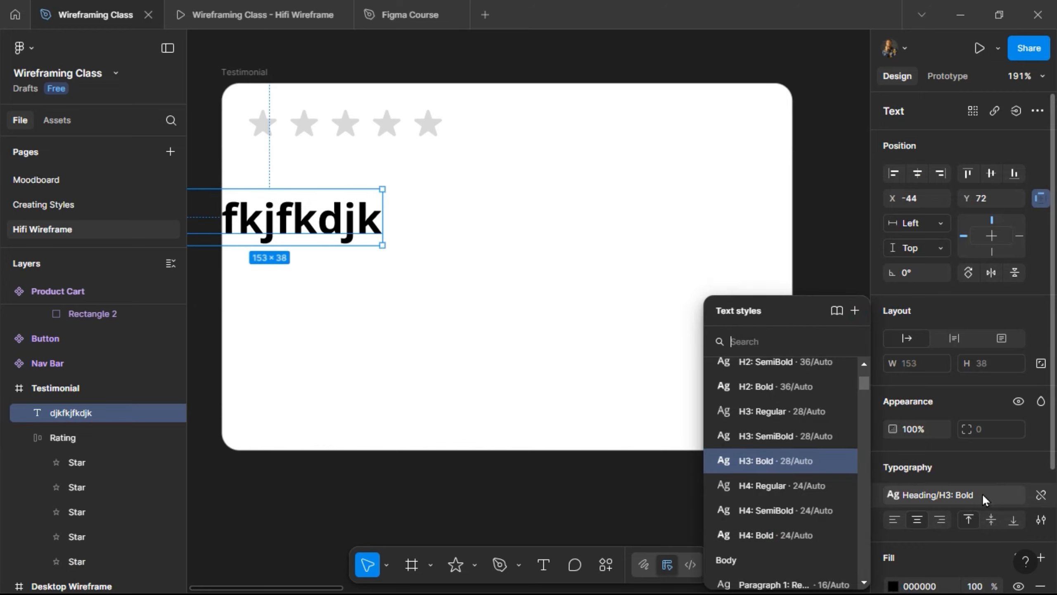
{"action": "scroll", "coordinate": [783, 488], "scroll_direction": "down", "scroll_amount": 2}
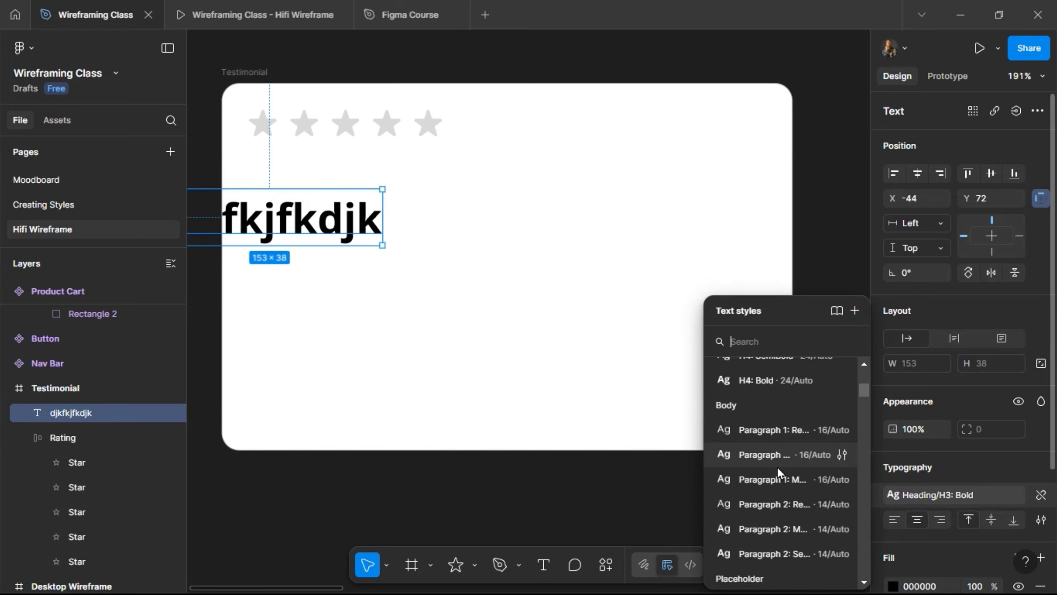
{"action": "left_click", "coordinate": [783, 430]}
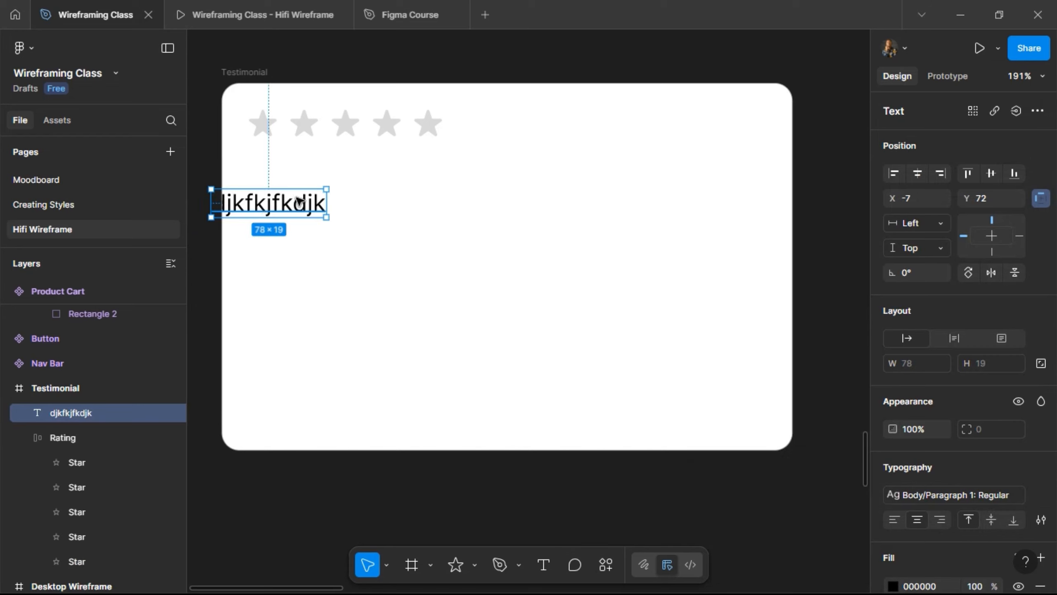
{"action": "left_click_drag", "start_coordinate": [299, 202], "coordinate": [320, 204]}
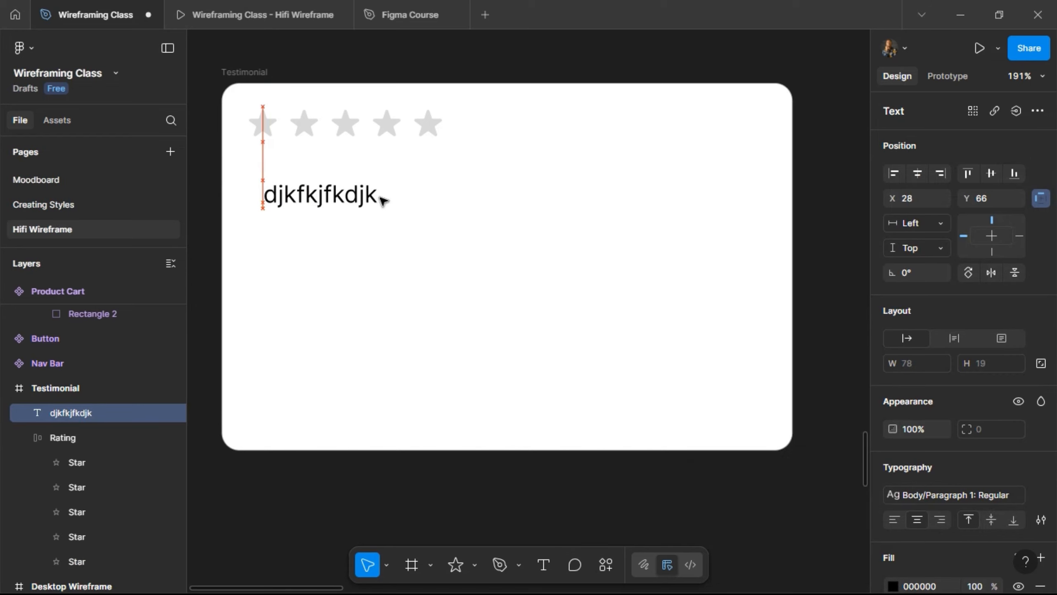
{"action": "left_click", "coordinate": [999, 342]}
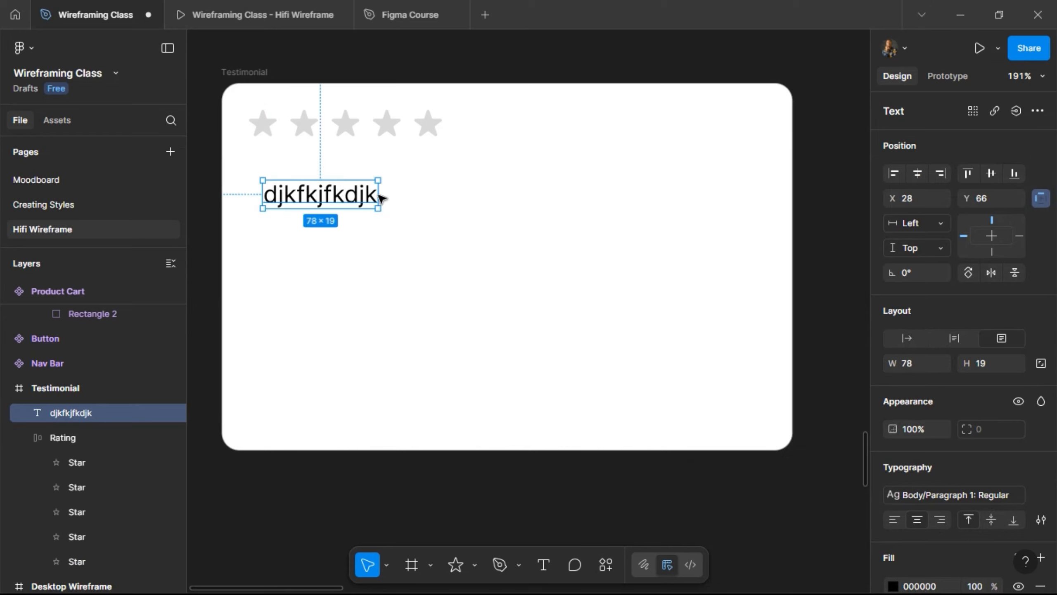
{"action": "left_click_drag", "start_coordinate": [380, 196], "coordinate": [720, 190]}
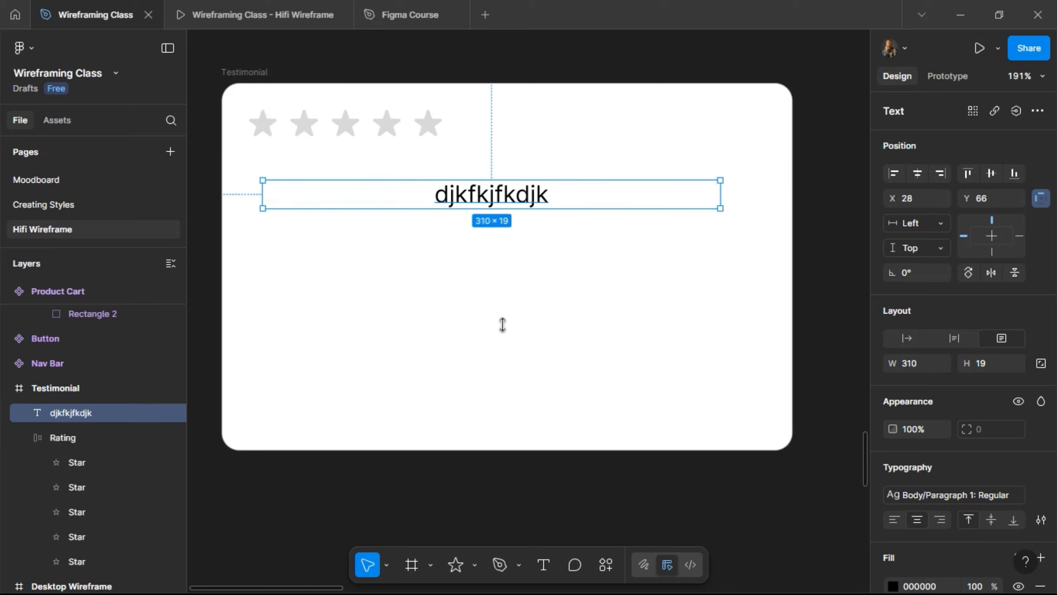
{"action": "left_click_drag", "start_coordinate": [503, 325], "coordinate": [504, 351]}
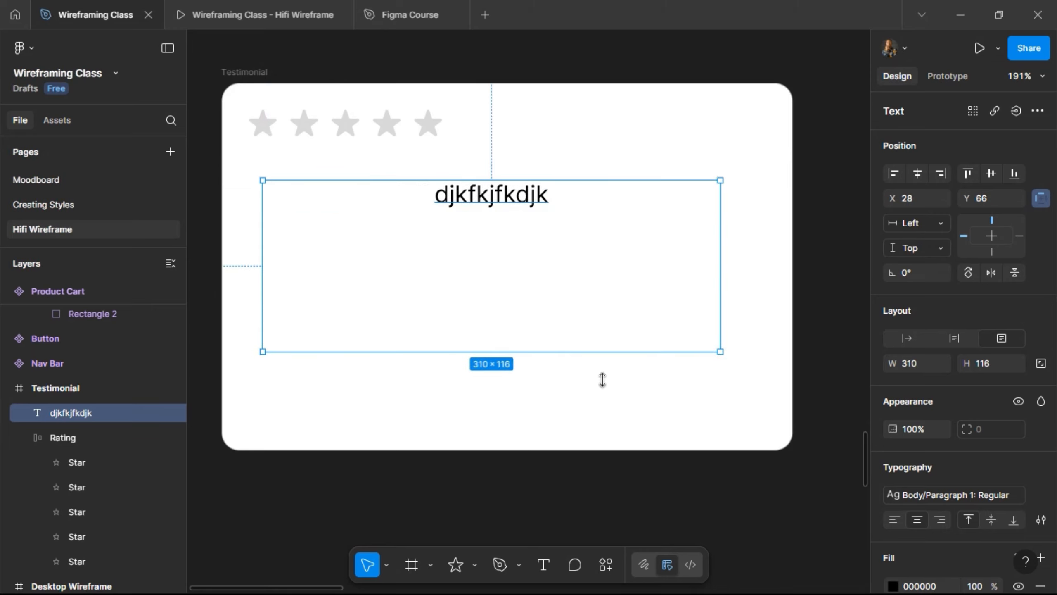
{"action": "left_click", "coordinate": [895, 519]}
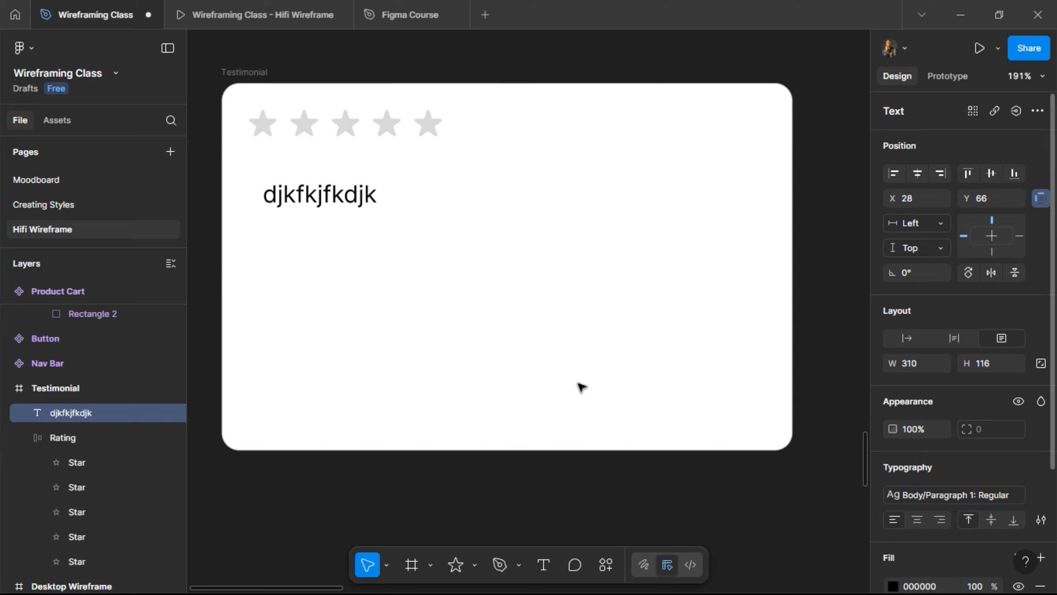
- Dismiss the spelling suggestions in the placeholder text, leaving the text box selected
{"action": "double_click", "coordinate": [354, 200]}
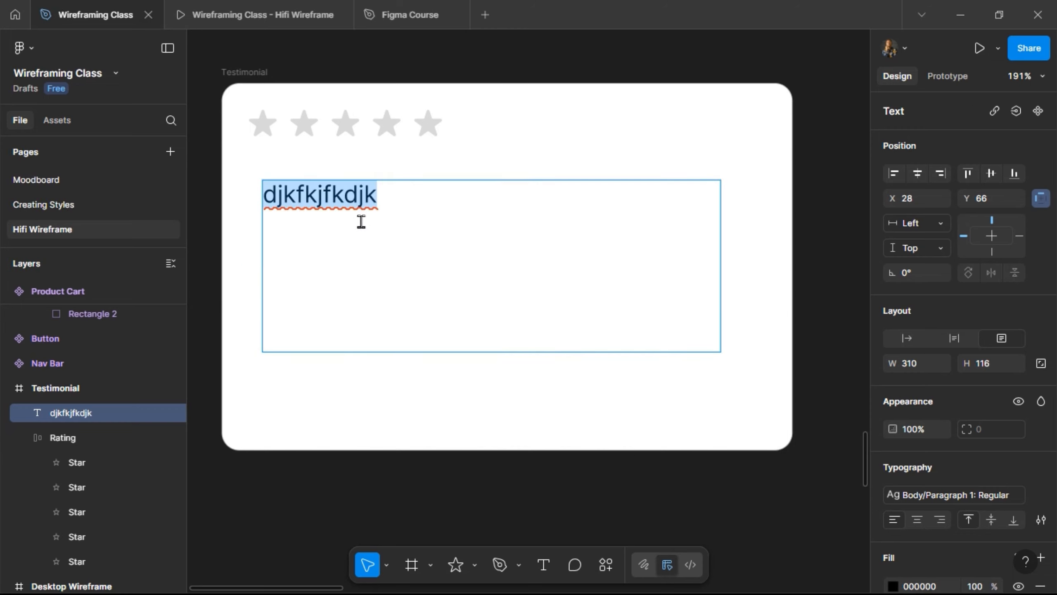
{"action": "right_click", "coordinate": [361, 220]}
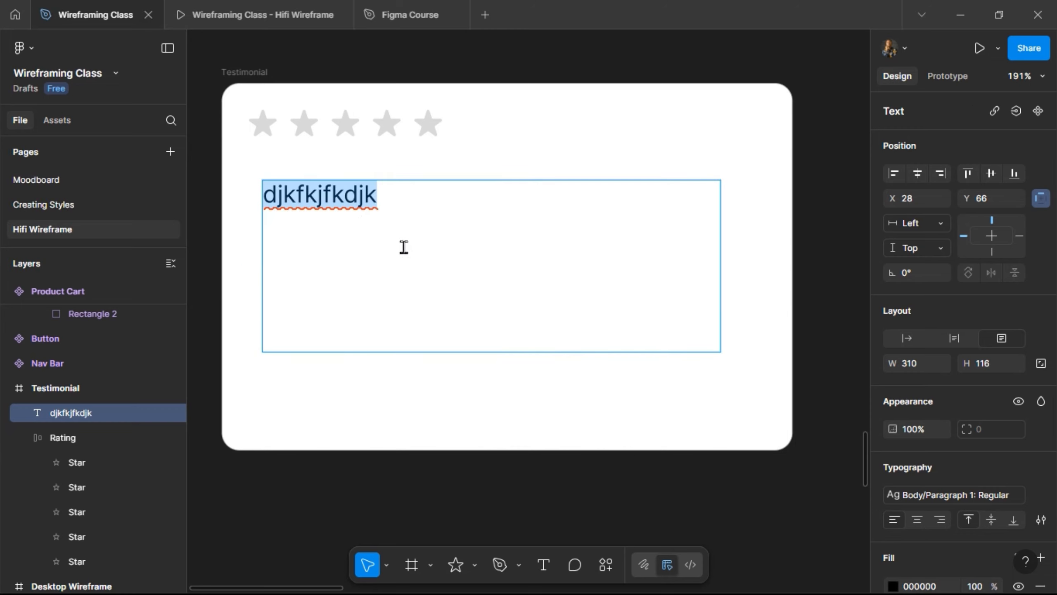
{"action": "left_click", "coordinate": [305, 294]}
{"action": "left_click", "coordinate": [304, 296]}
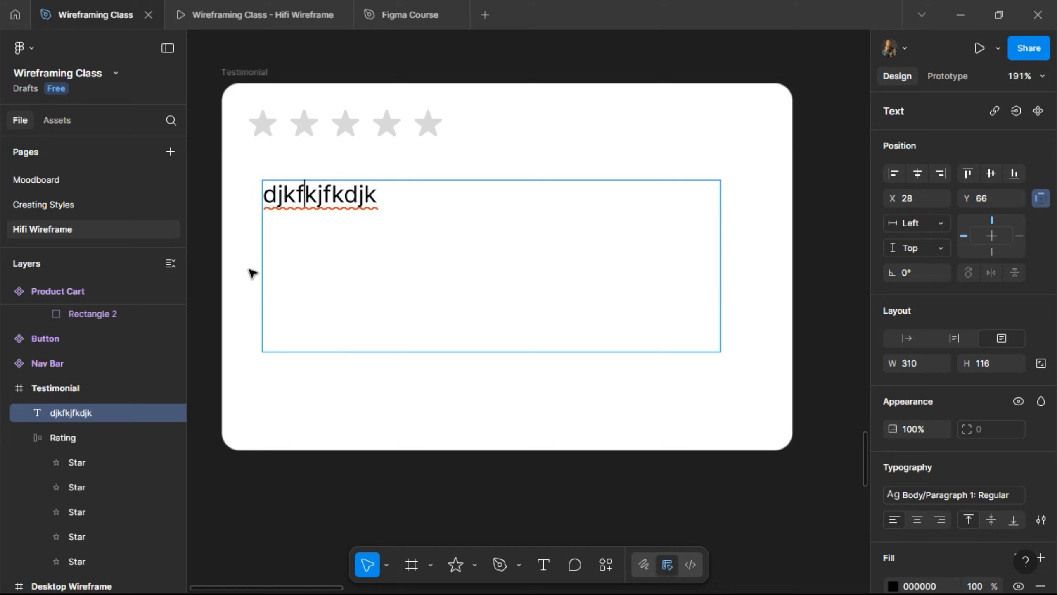
{"action": "key", "text": "Escape"}
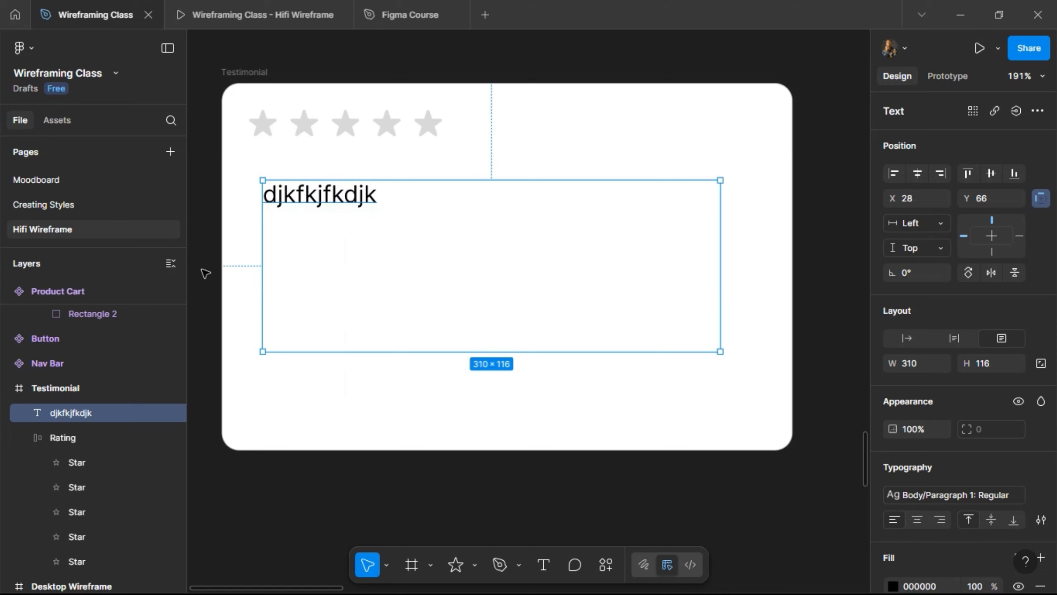
- Try filling the testimonial text box with the Lorem Ipsum plugin
{"action": "right_click", "coordinate": [372, 261]}
{"action": "mouse_move", "coordinate": [479, 404]}
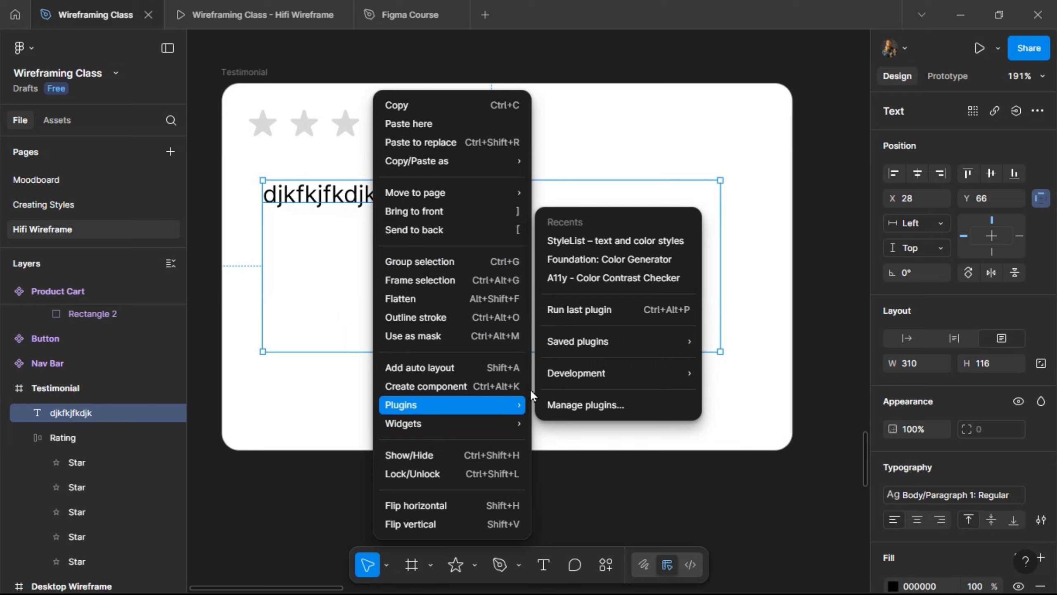
{"action": "mouse_move", "coordinate": [601, 340]}
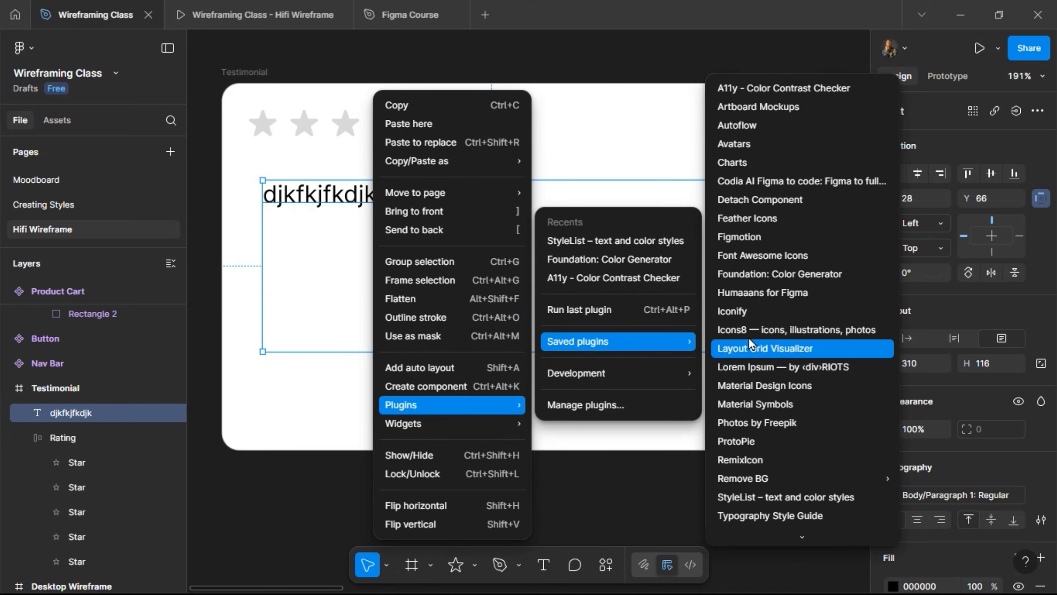
{"action": "left_click", "coordinate": [760, 366]}
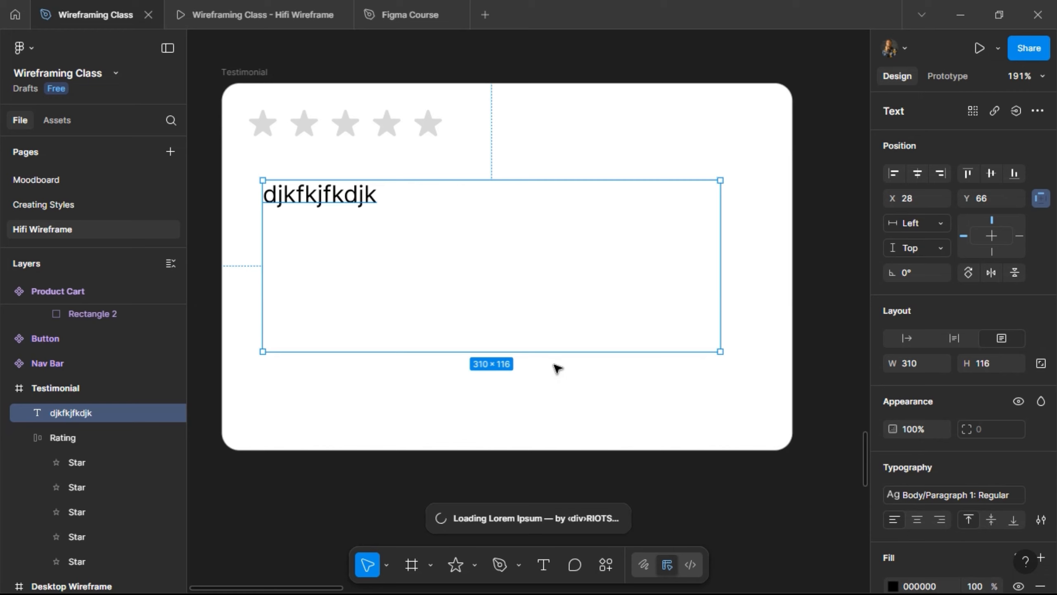
- Insert a Lorem Ipsum paragraph from the Content Reel plugin into the text box
{"action": "right_click", "coordinate": [522, 294]}
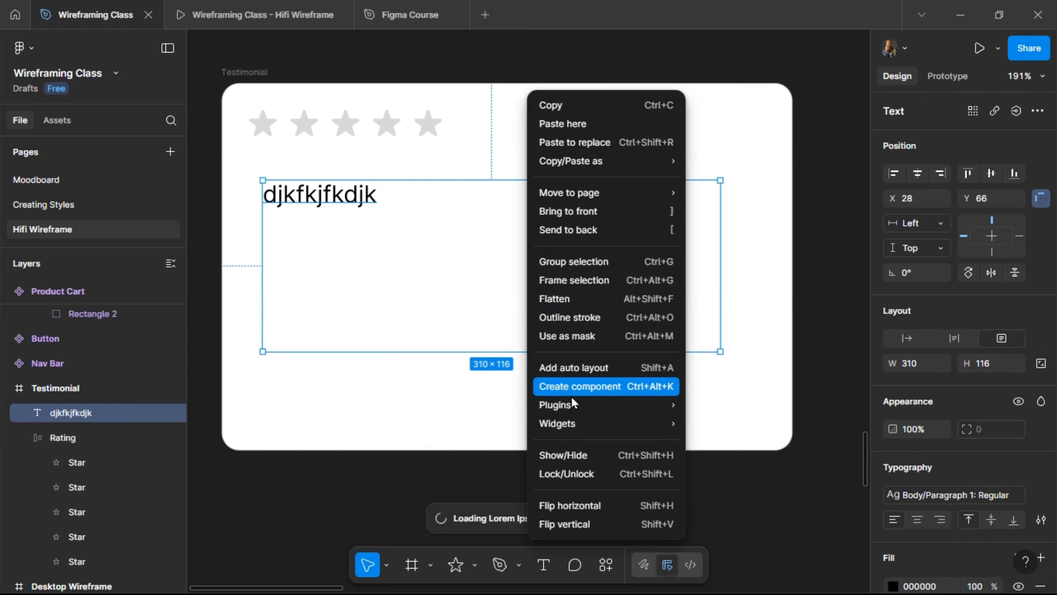
{"action": "mouse_move", "coordinate": [571, 403]}
{"action": "mouse_move", "coordinate": [749, 347]}
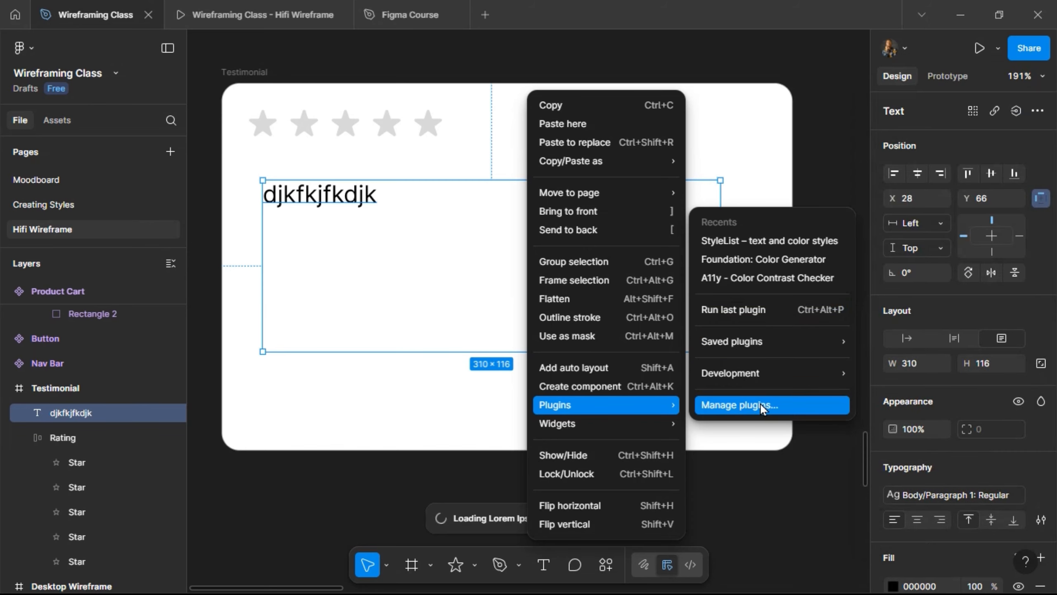
{"action": "left_click", "coordinate": [762, 408]}
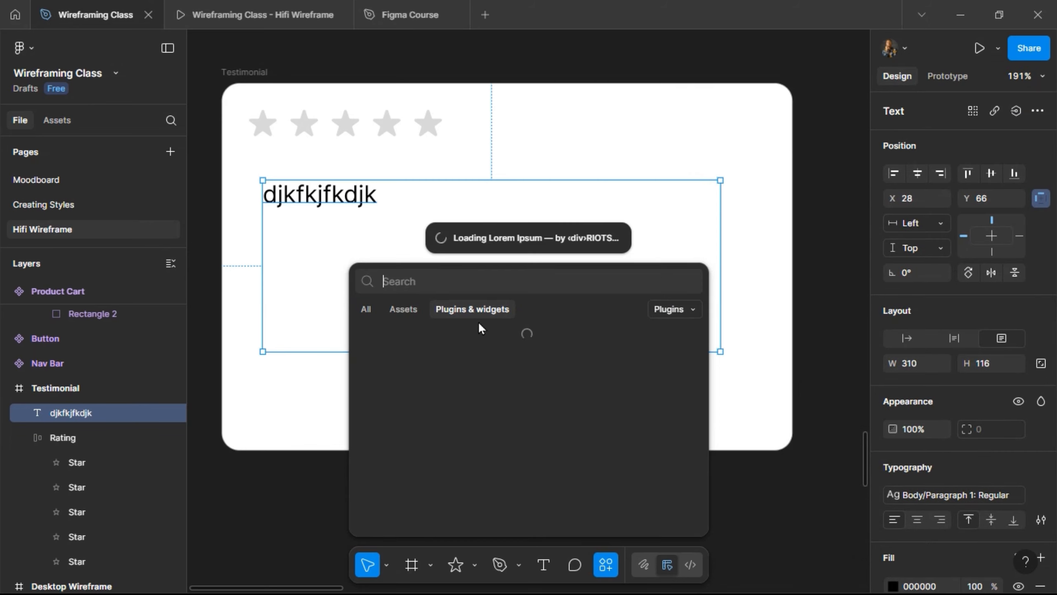
{"action": "type", "text": "cotent reels"}
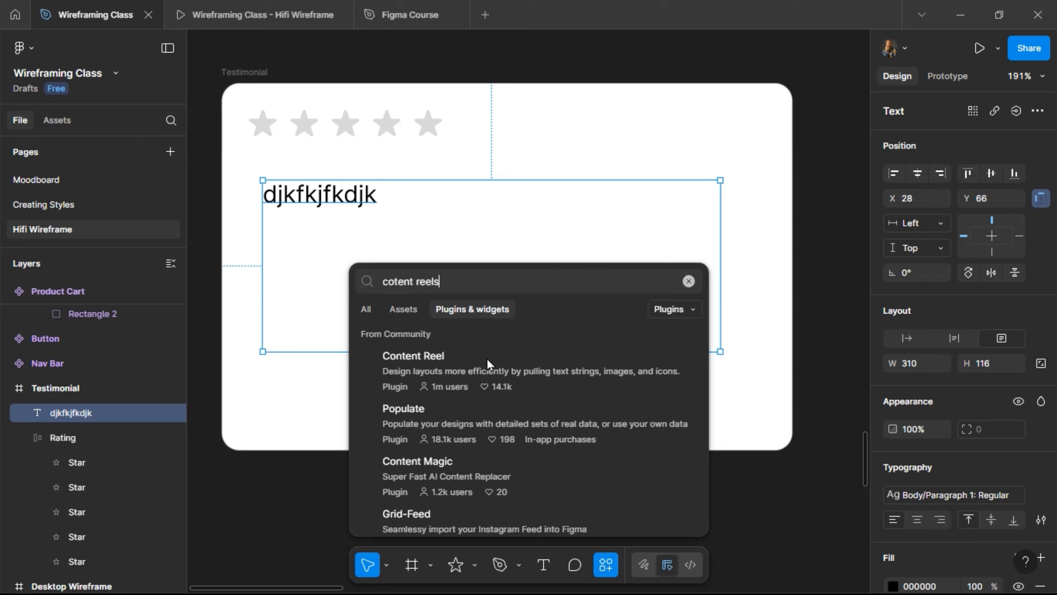
{"action": "left_click", "coordinate": [505, 368]}
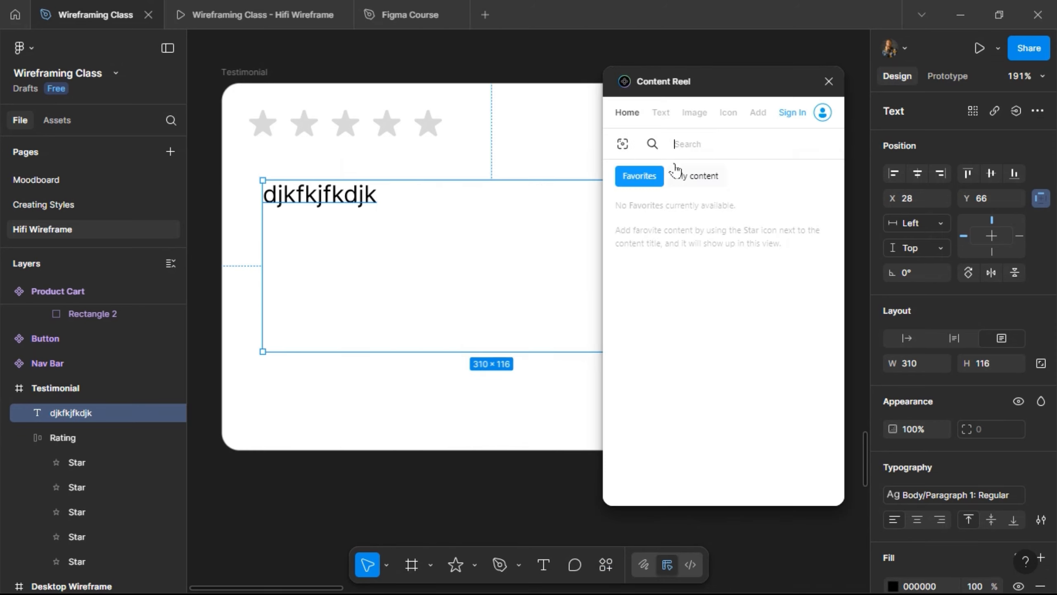
{"action": "left_click", "coordinate": [662, 113]}
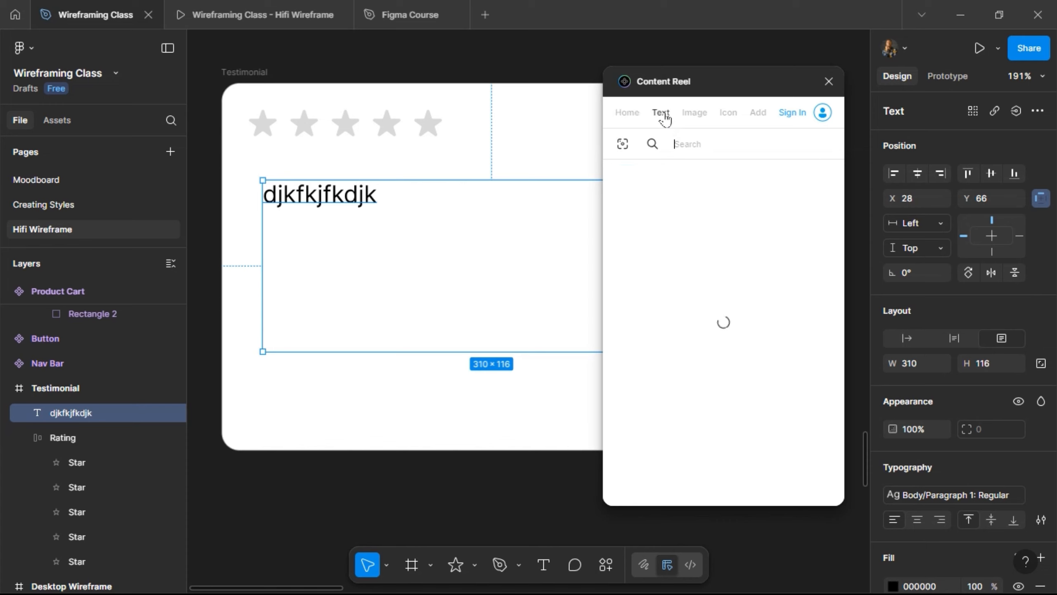
{"action": "left_click", "coordinate": [703, 282]}
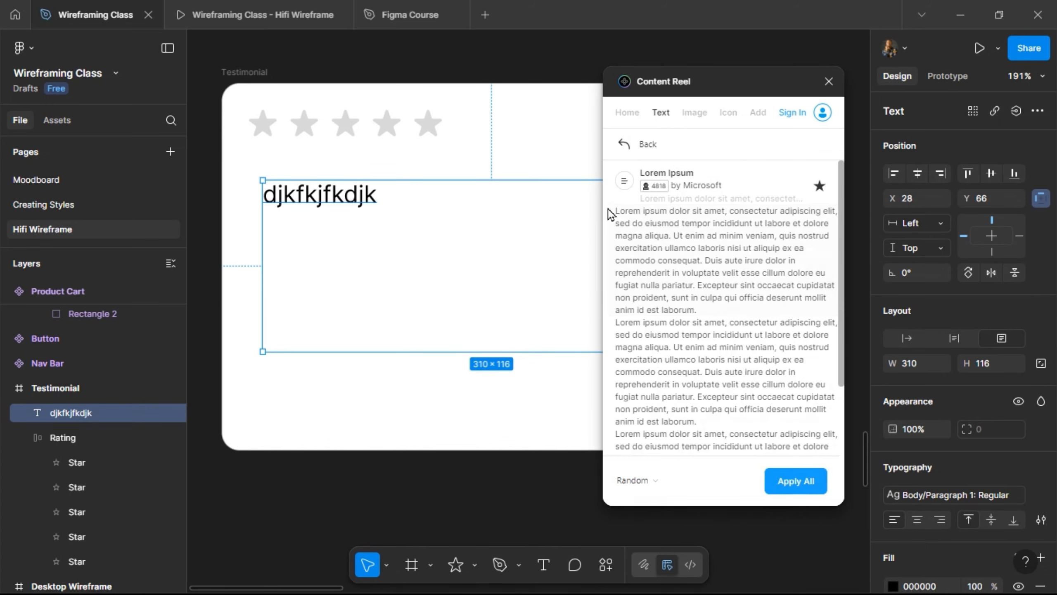
{"action": "left_click_drag", "start_coordinate": [618, 212], "coordinate": [813, 253]}
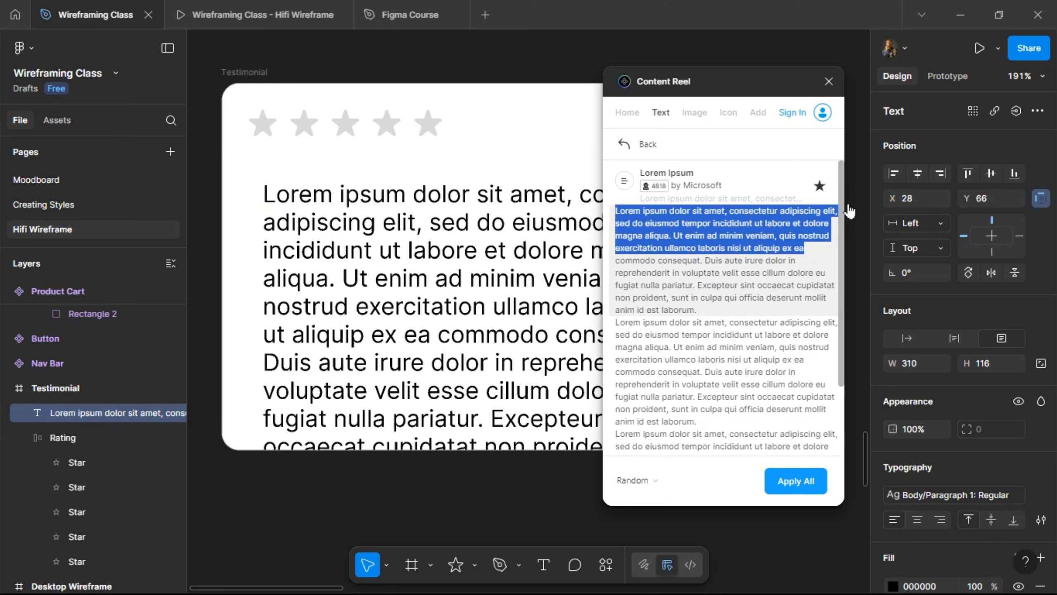
{"action": "left_click", "coordinate": [830, 82]}
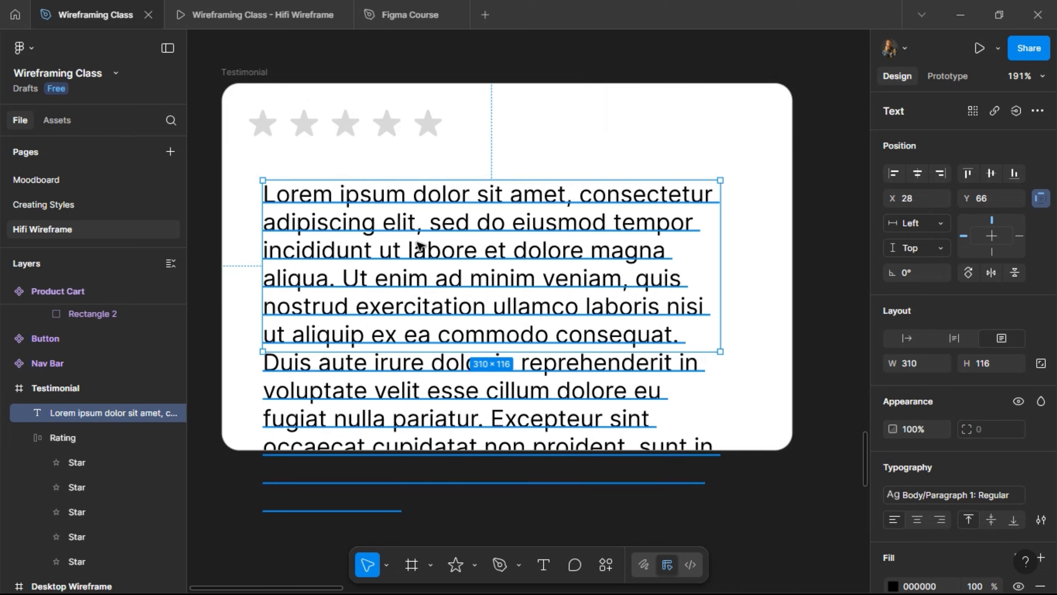
- Type the FreshCart customer quote into the text box and shorten the box to 310 × 74
{"action": "double_click", "coordinate": [418, 243]}
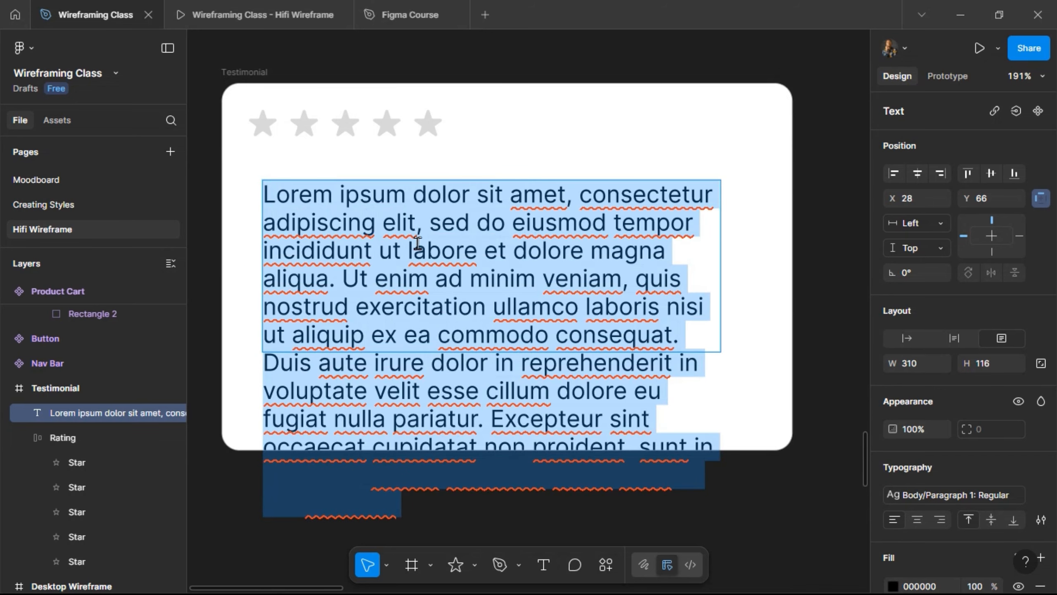
{"action": "type", "text": "\"\""}
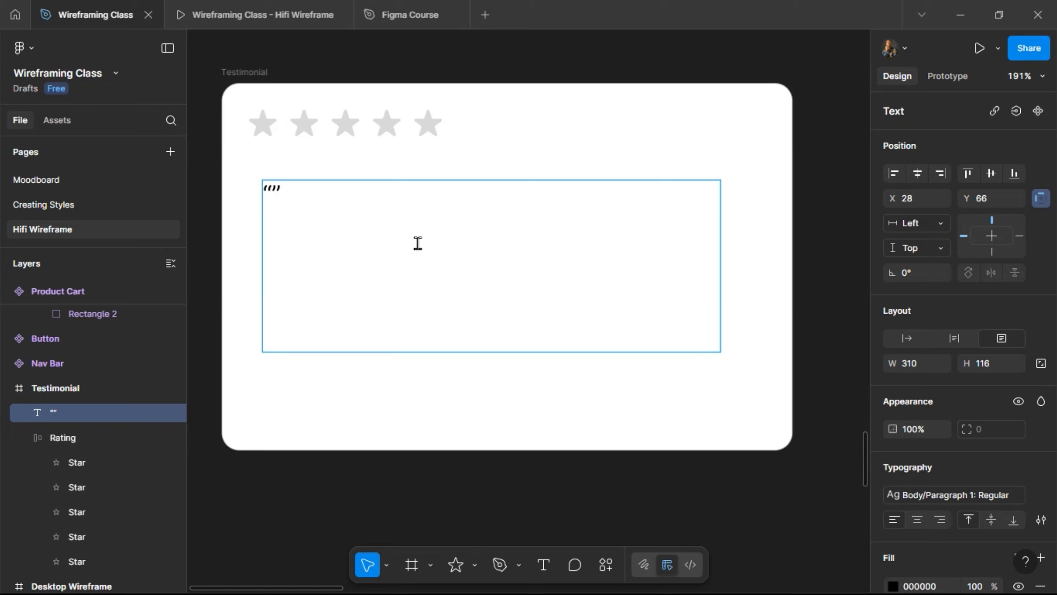
{"action": "type", "text": "I switched "}
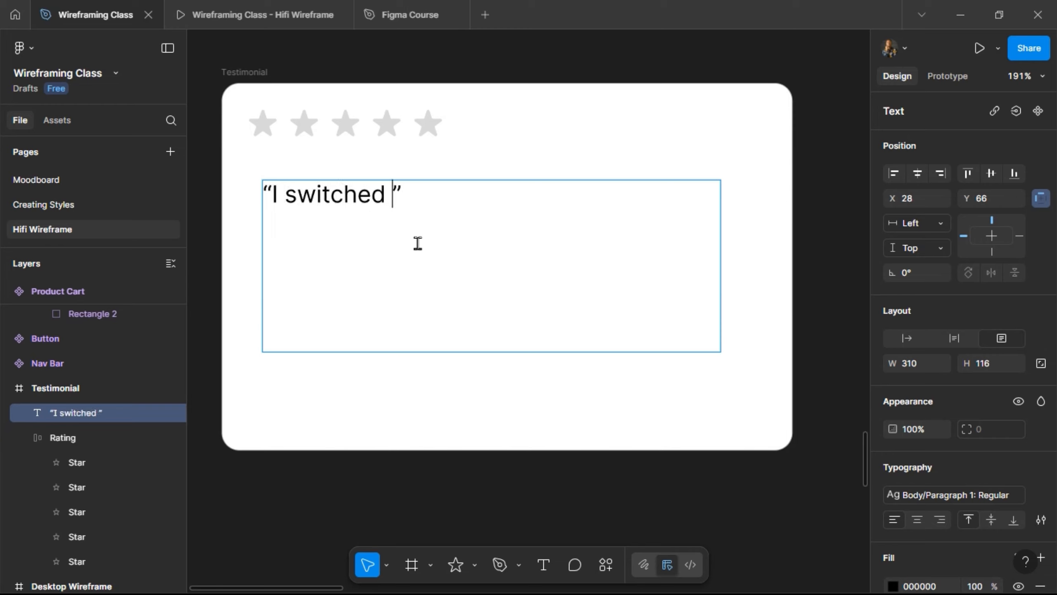
{"action": "type", "text": "to FreshC"}
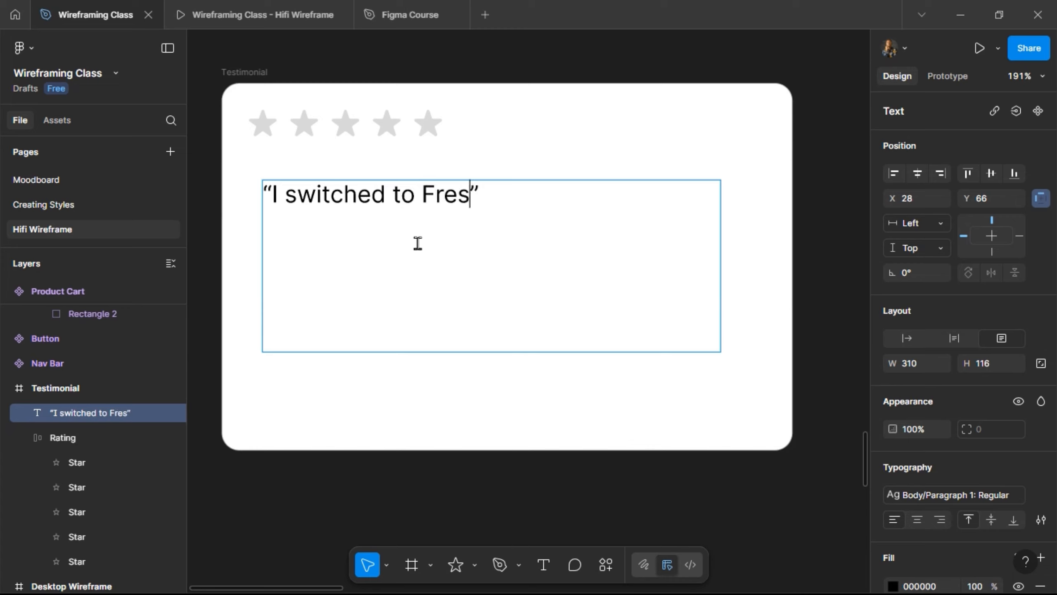
{"action": "type", "text": "art"}
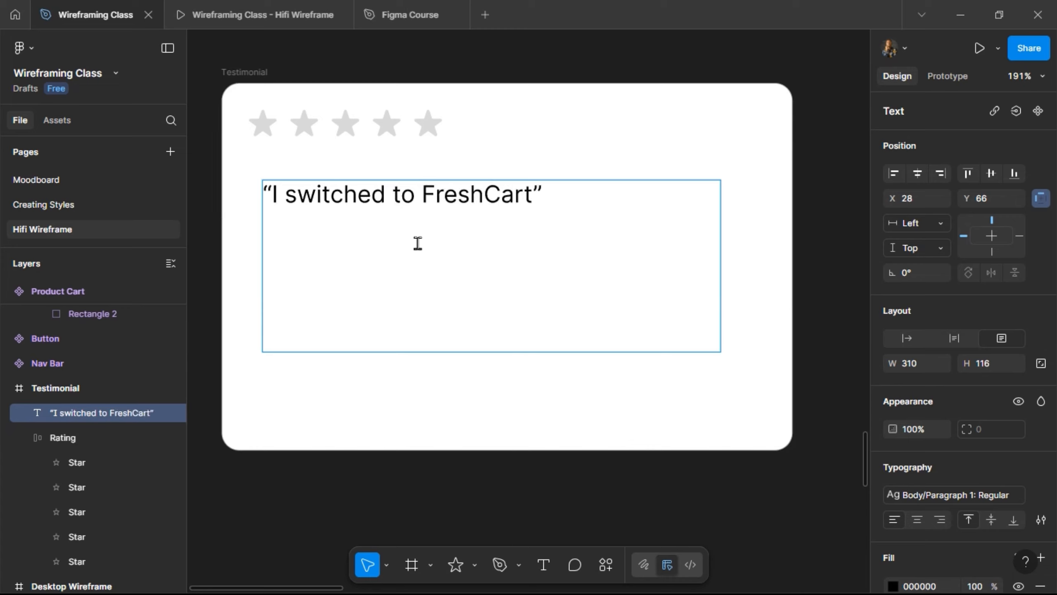
{"action": "type", "text": " a month ag"}
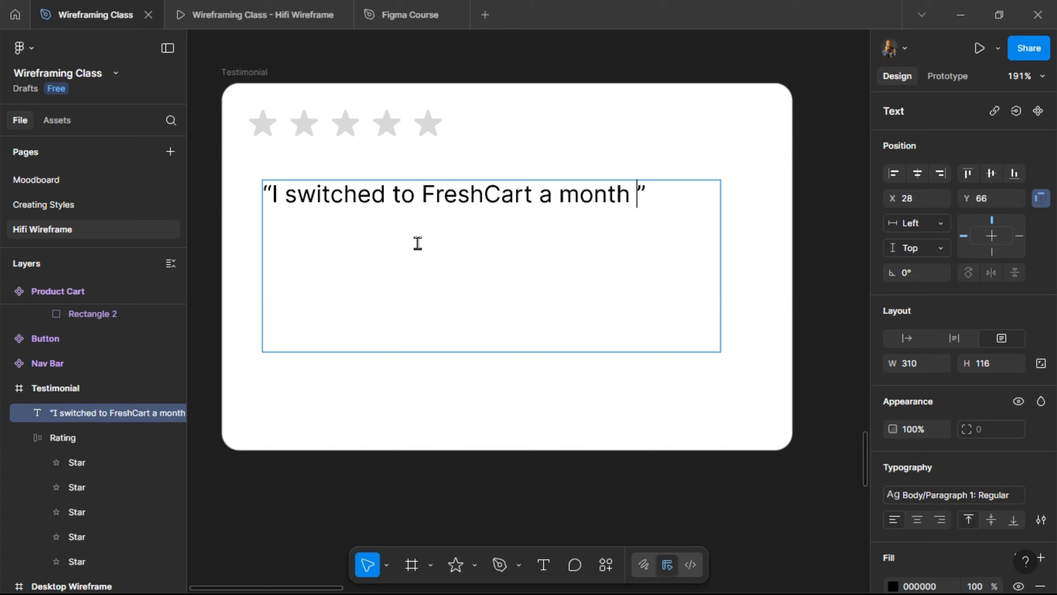
{"action": "type", "text": "o and i"}
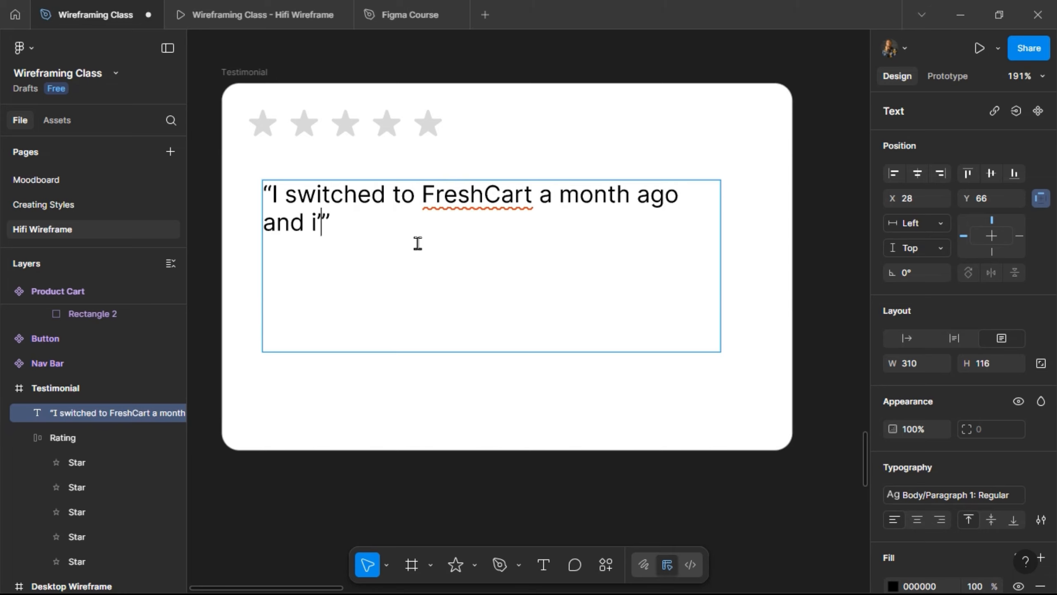
{"action": "type", "text": "'m never g"}
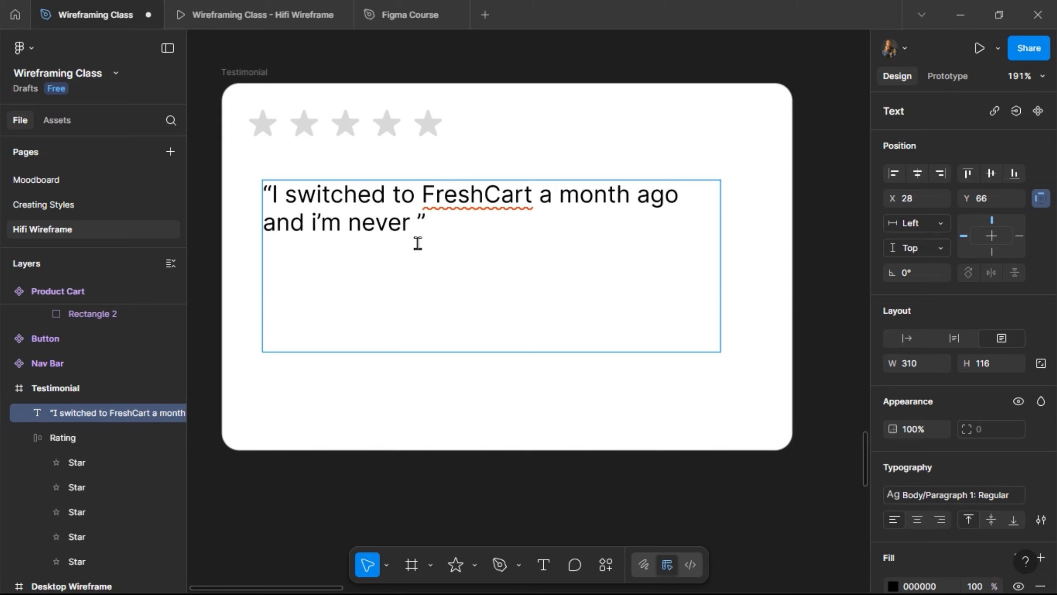
{"action": "type", "text": "oing back"}
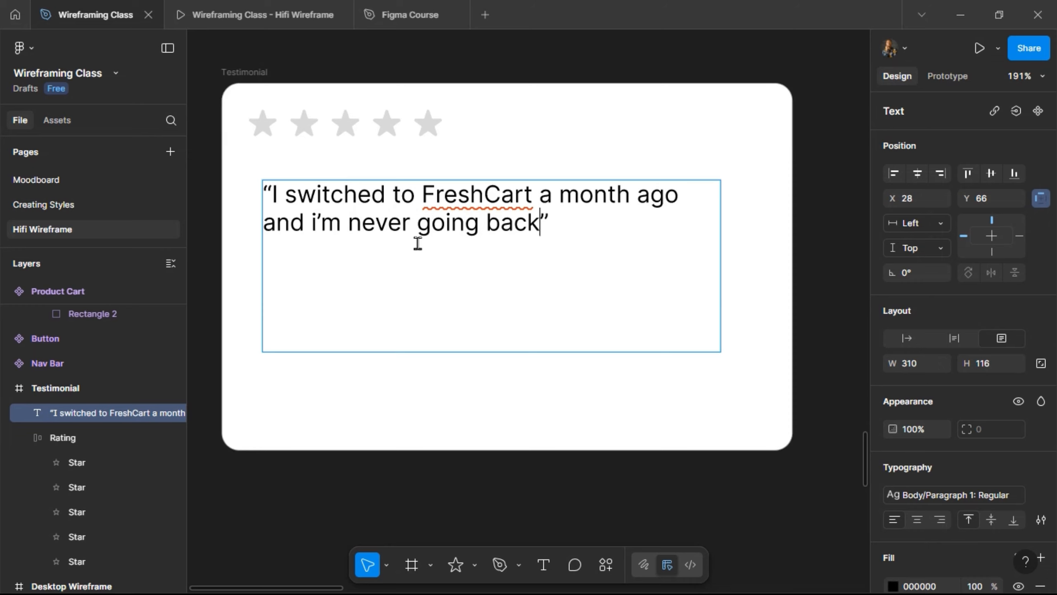
{"action": "type", "text": ". The "}
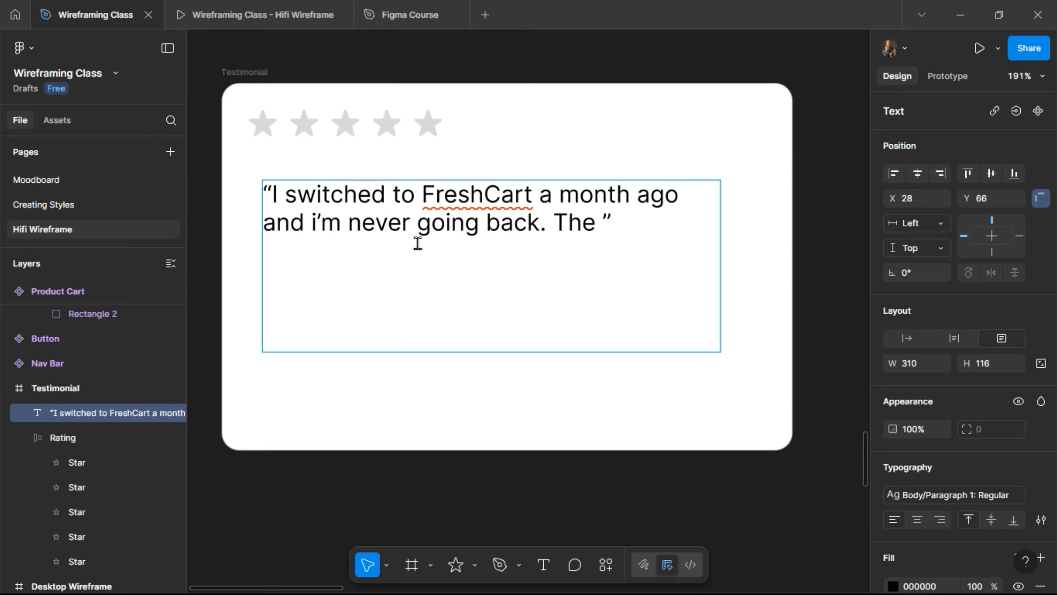
{"action": "type", "text": "veggies a"}
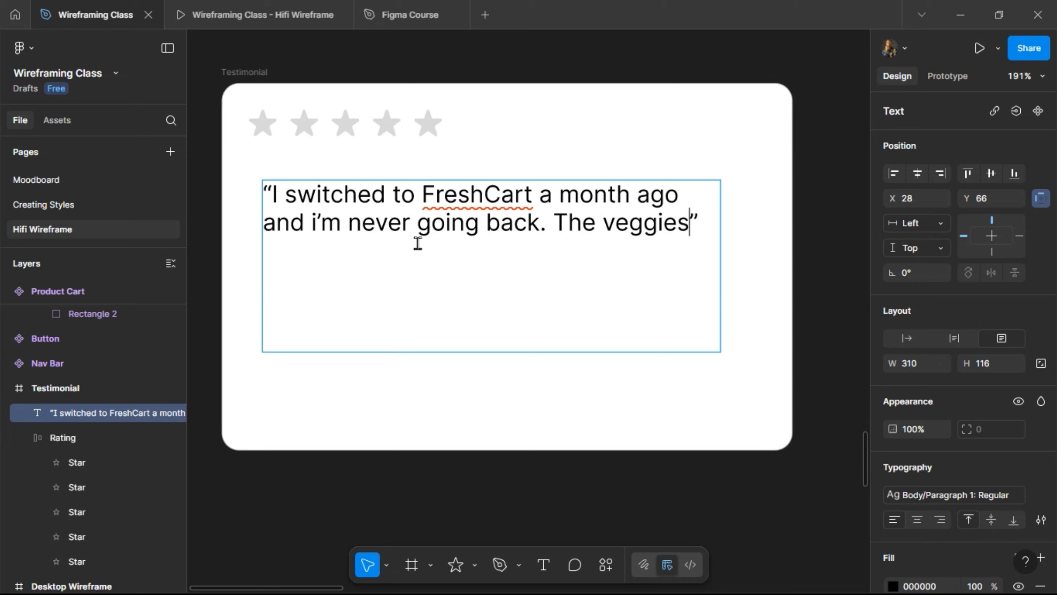
{"action": "type", "text": "re sup"}
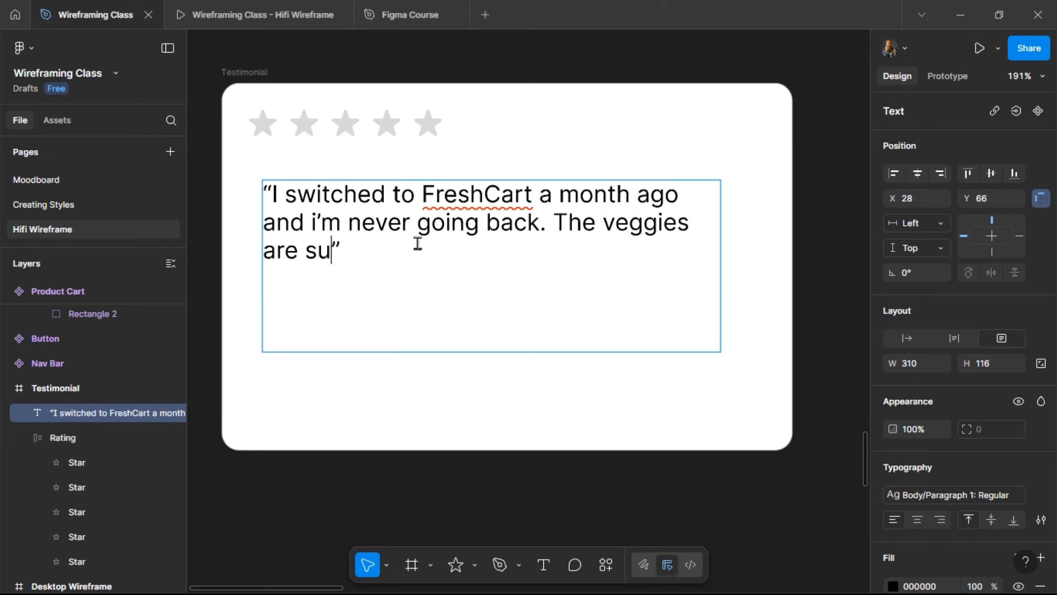
{"action": "type", "text": "er fresh and "}
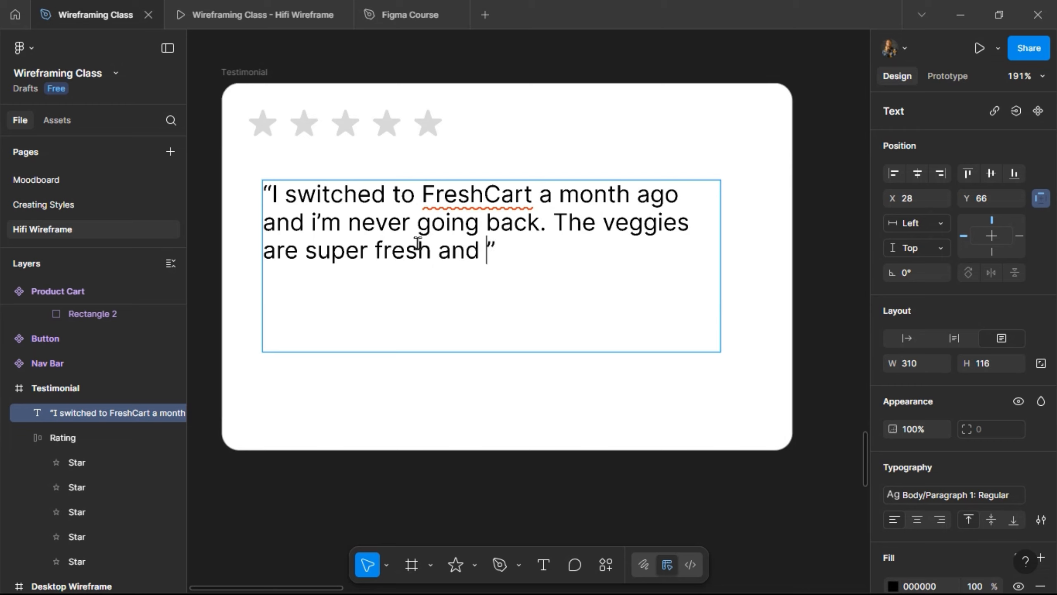
{"action": "type", "text": "delivery "}
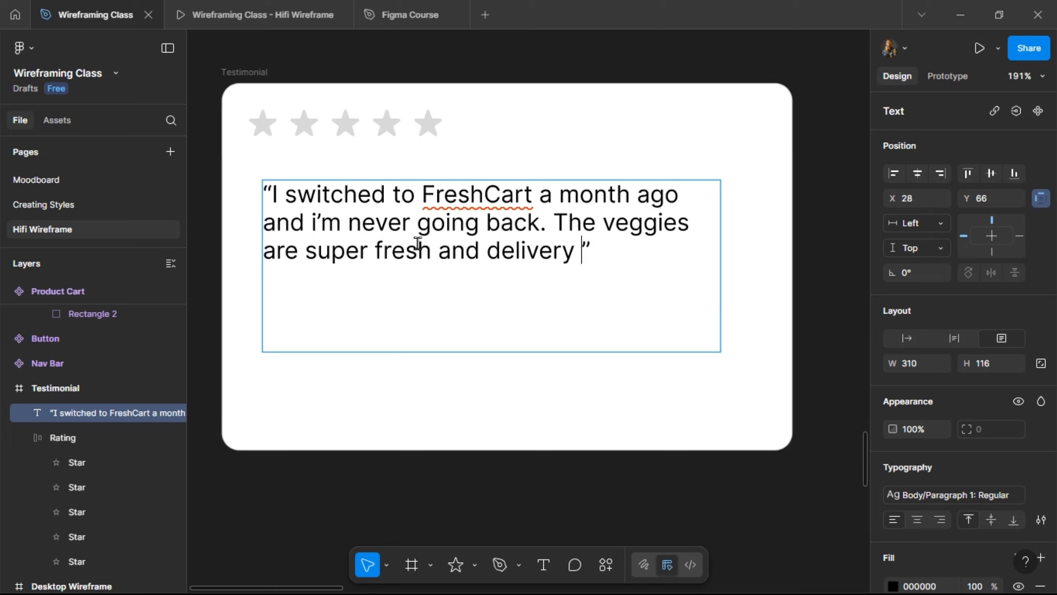
{"action": "type", "text": "is fast"}
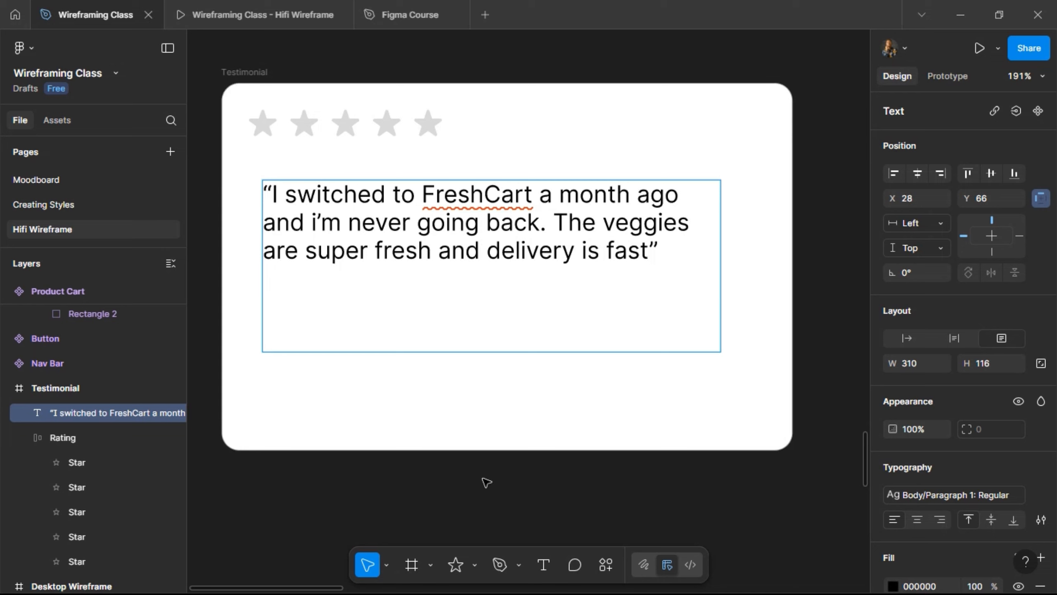
{"action": "key", "text": "Escape"}
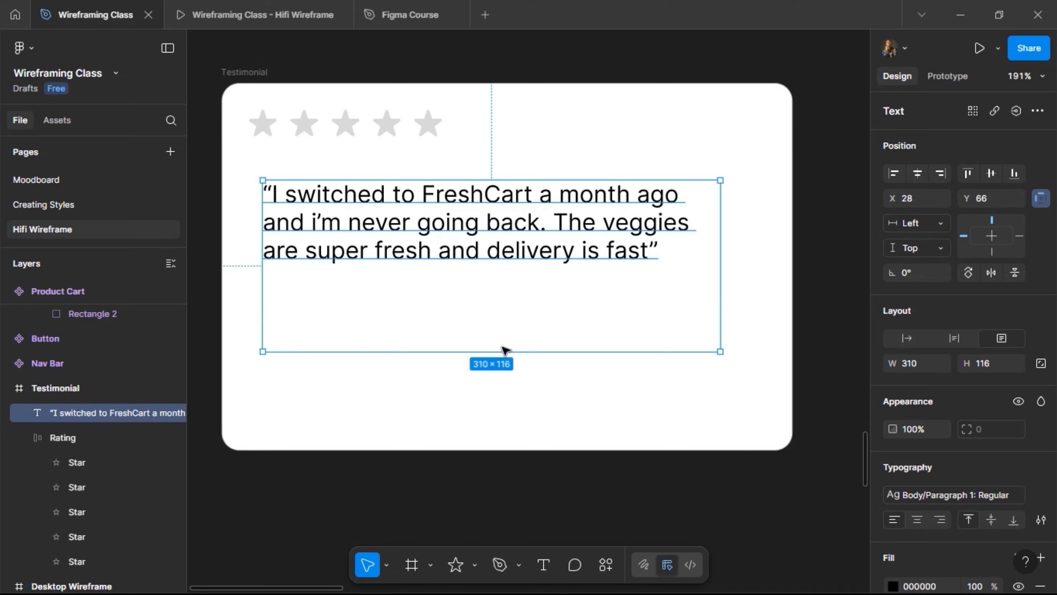
{"action": "left_click_drag", "start_coordinate": [505, 353], "coordinate": [499, 287]}
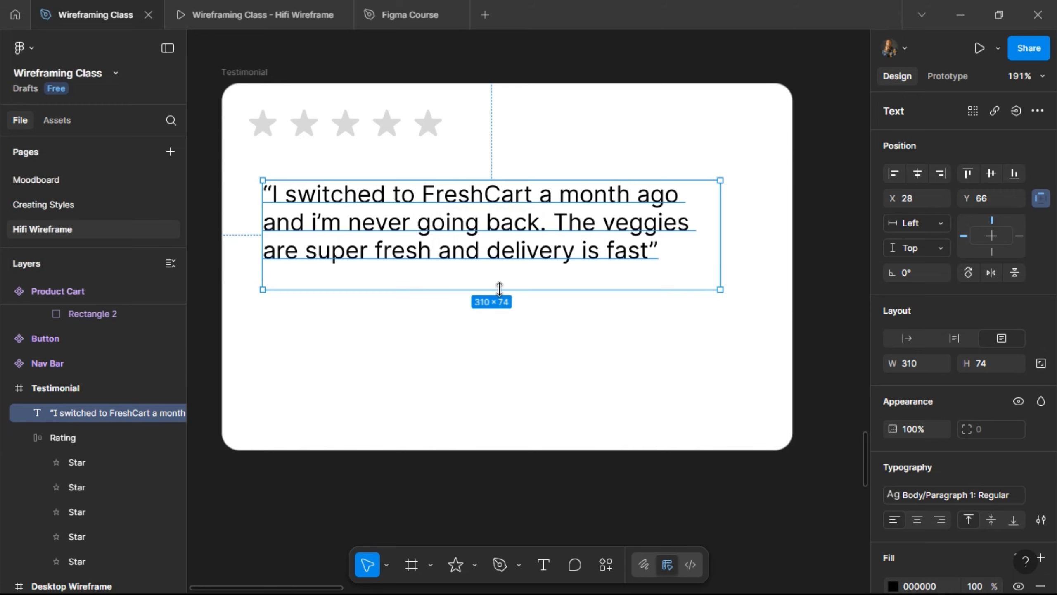
- Draw a horizontal divider under the quote and give it the Grey stroke style
{"action": "left_click", "coordinate": [475, 565]}
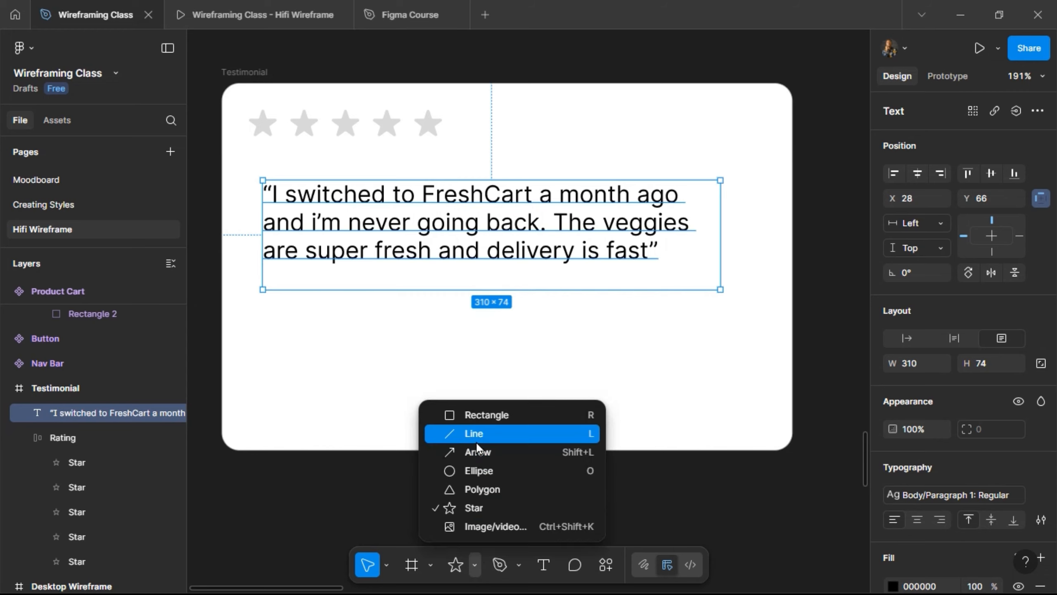
{"action": "left_click", "coordinate": [454, 432]}
{"action": "left_click_drag", "start_coordinate": [258, 322], "coordinate": [262, 320]}
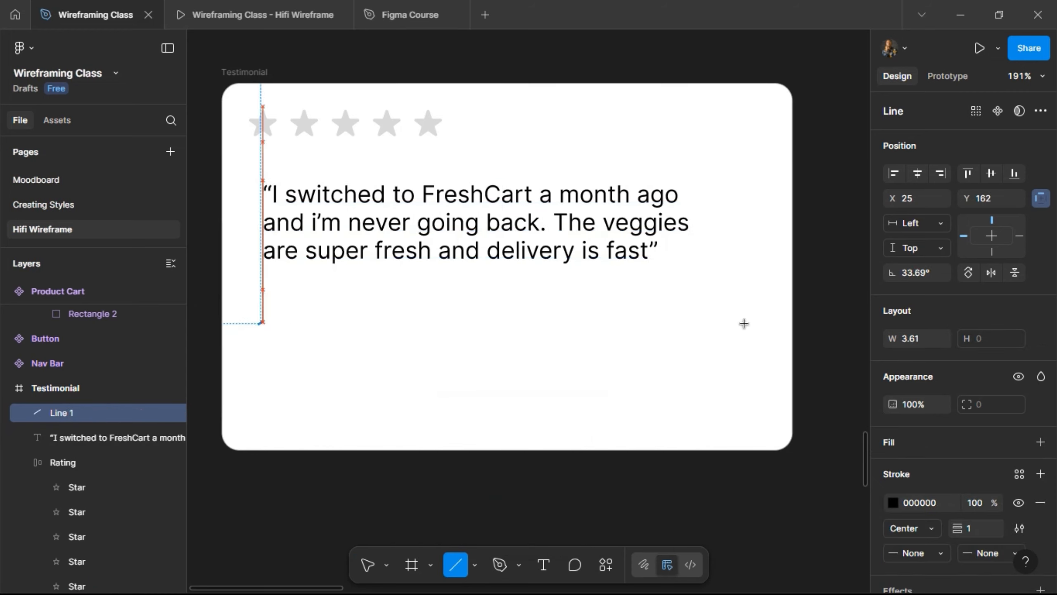
{"action": "left_click_drag", "start_coordinate": [744, 323], "coordinate": [751, 325]}
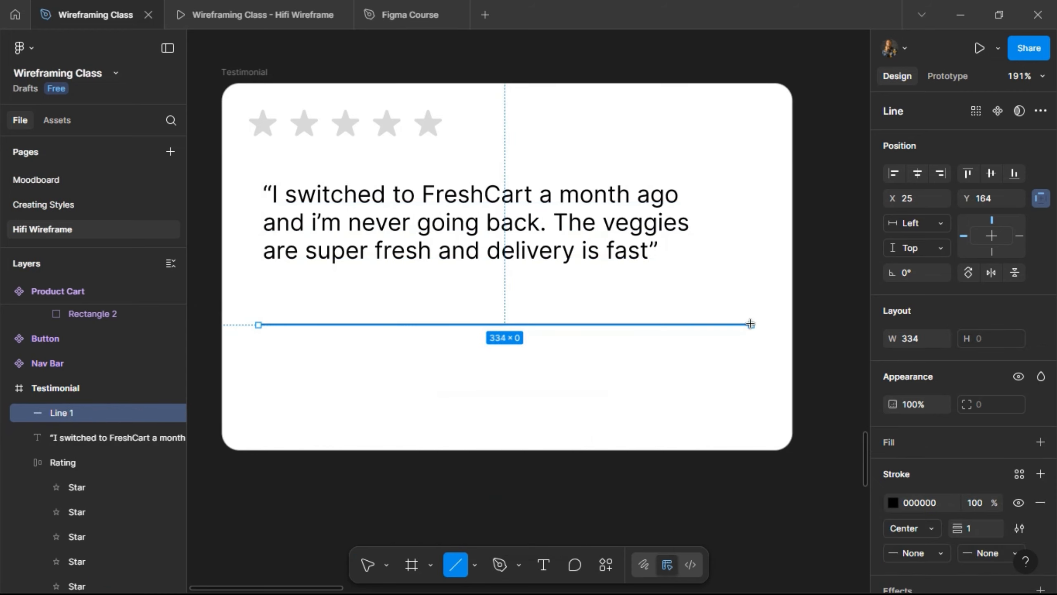
{"action": "left_click", "coordinate": [973, 528]}
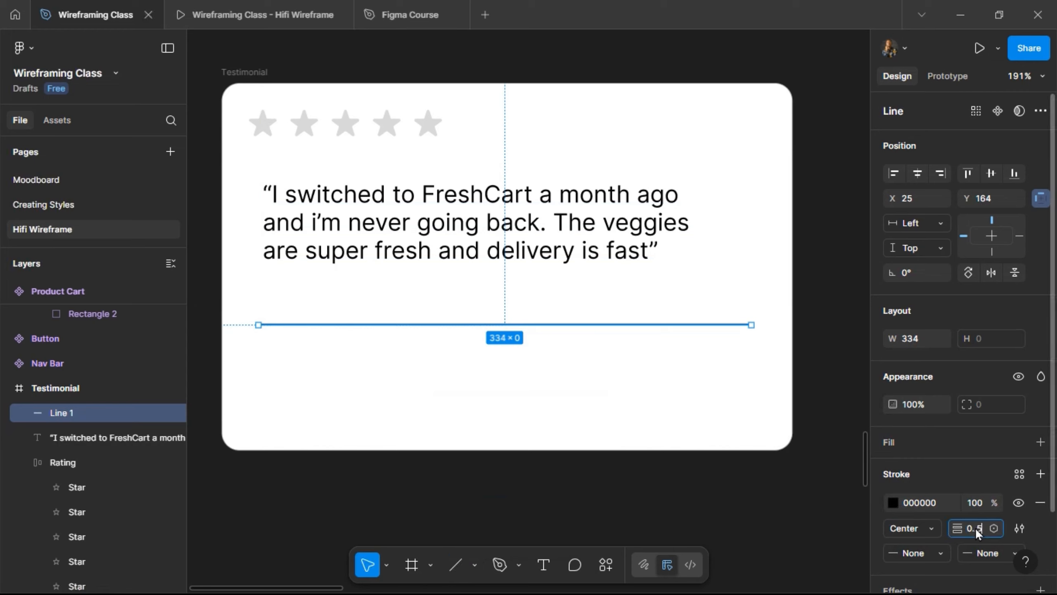
{"action": "left_click", "coordinate": [1017, 476]}
{"action": "left_click", "coordinate": [751, 410]}
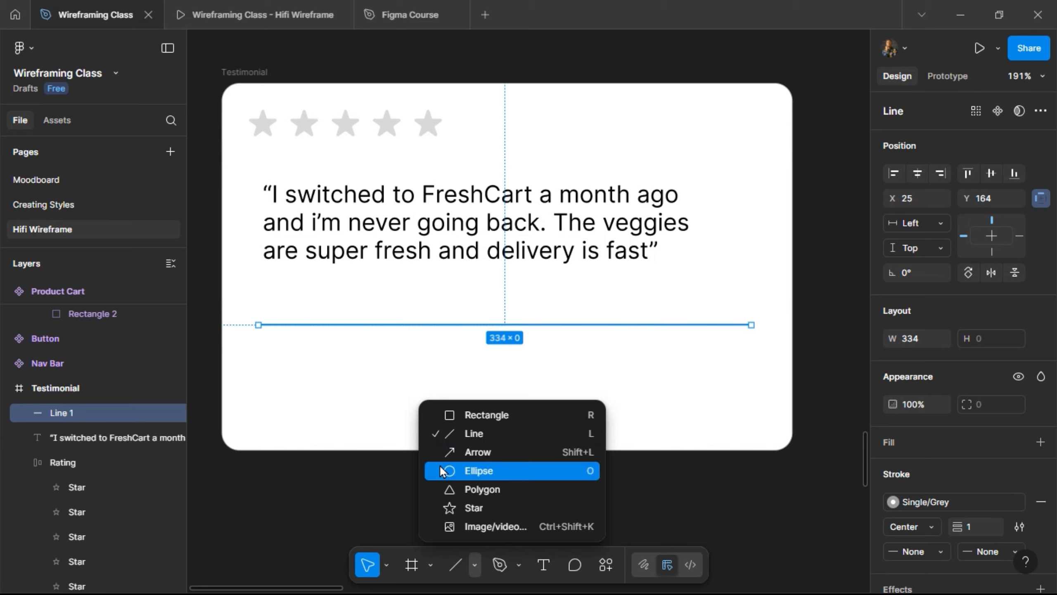
- Draw a 40 × 40 circle below the divider with proportions locked
{"action": "left_click", "coordinate": [440, 470]}
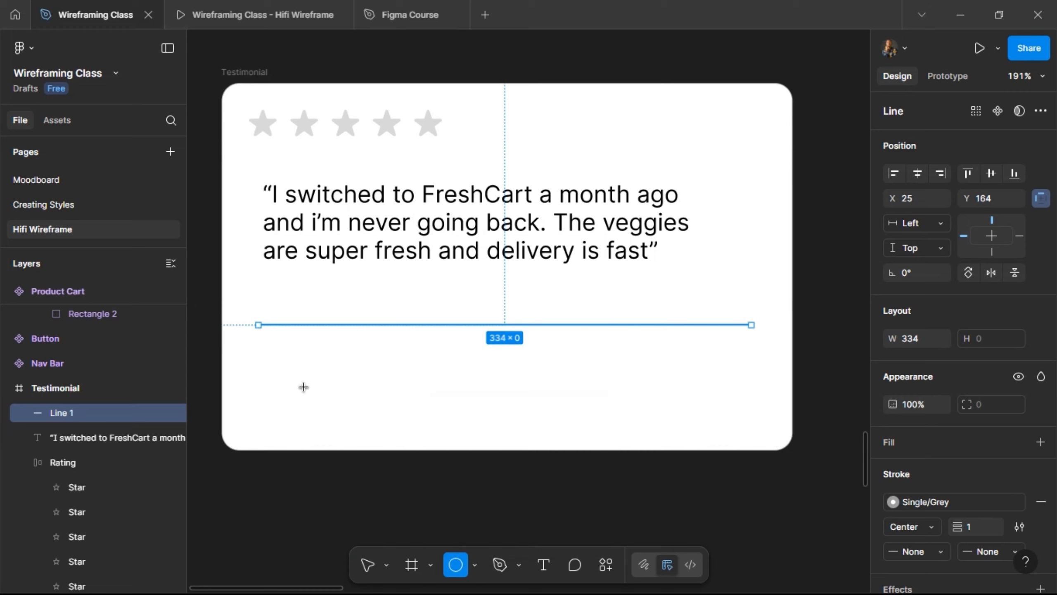
{"action": "left_click_drag", "start_coordinate": [272, 351], "coordinate": [304, 387]}
{"action": "left_click", "coordinate": [1039, 339]}
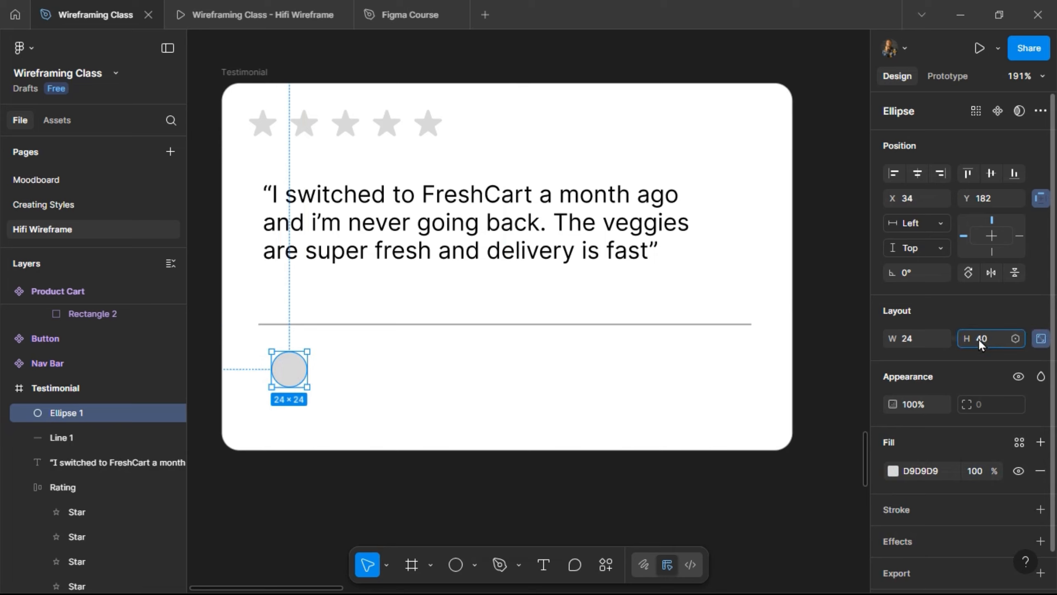
{"action": "left_click", "coordinate": [978, 339]}
{"action": "type", "text": "40"}
{"action": "key", "text": "Return"}
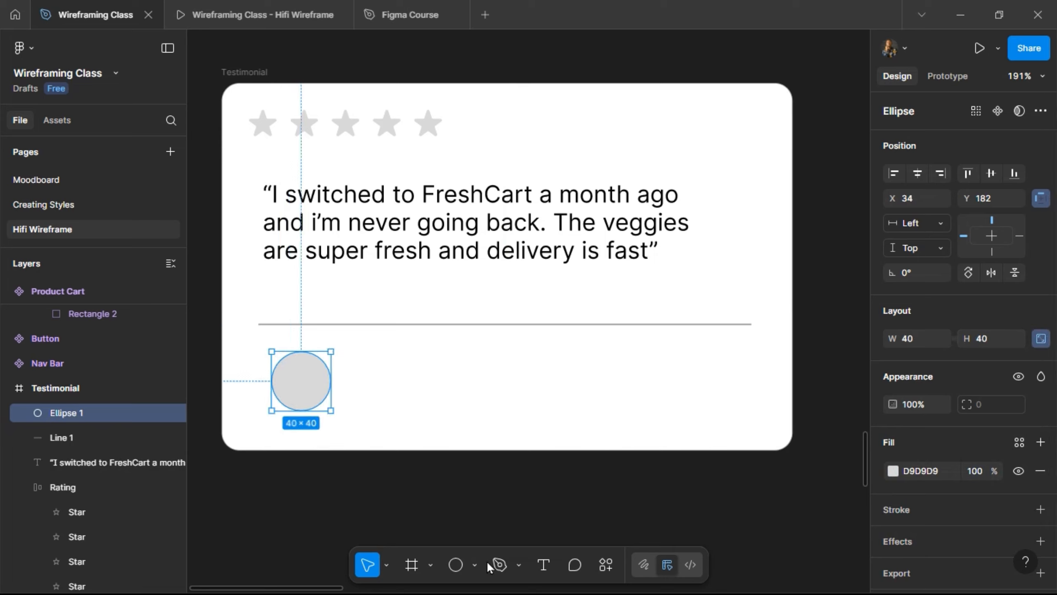
{"action": "left_click", "coordinate": [541, 564]}
- Add the reviewer's name-and-location caption beside the avatar circle
{"action": "left_click", "coordinate": [362, 384]}
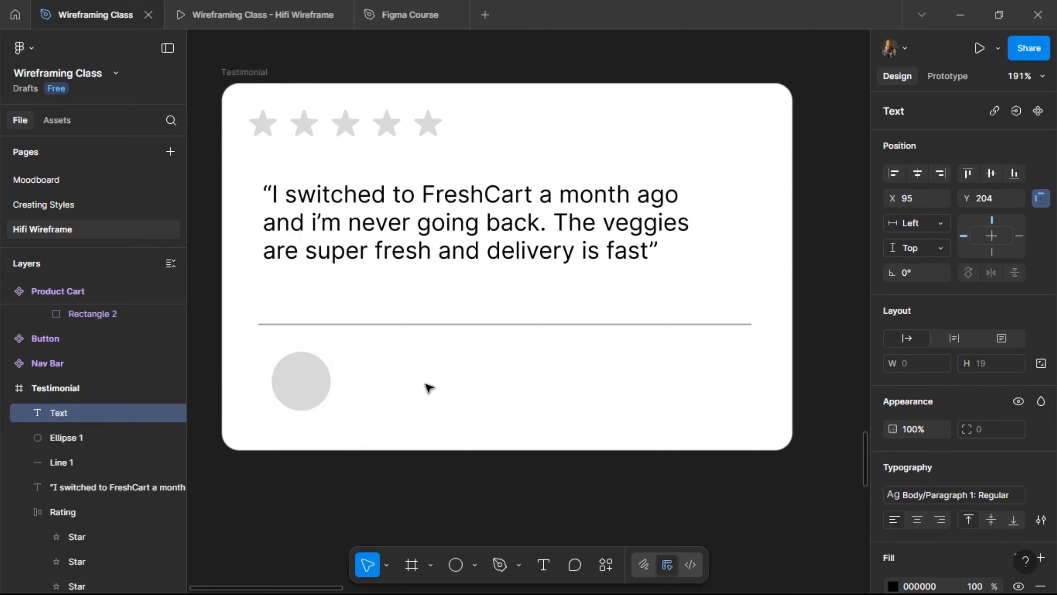
{"action": "type", "text": "Ada,"}
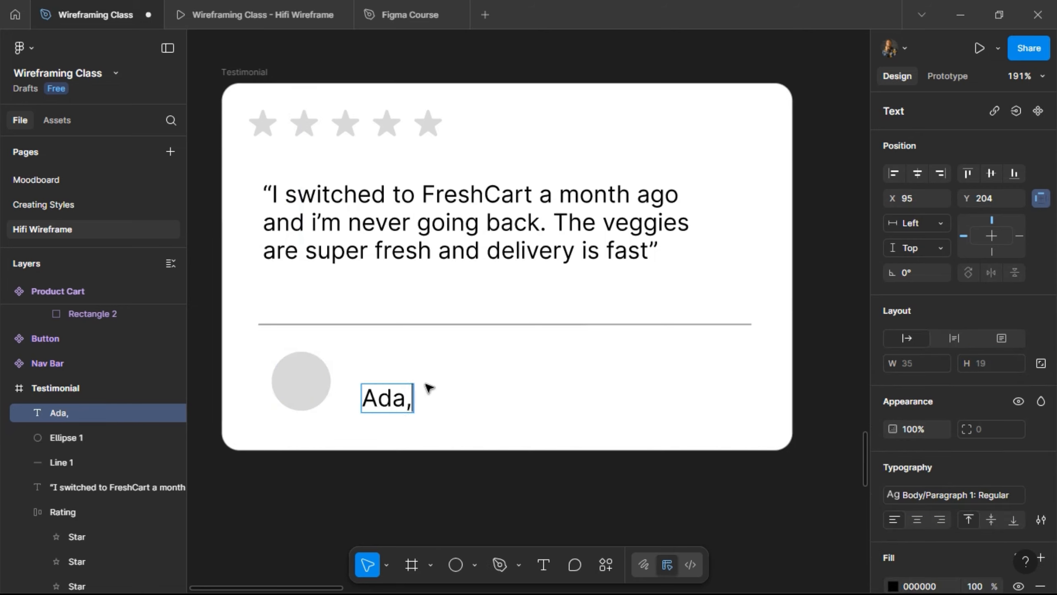
{"action": "type", "text": " Lekki"}
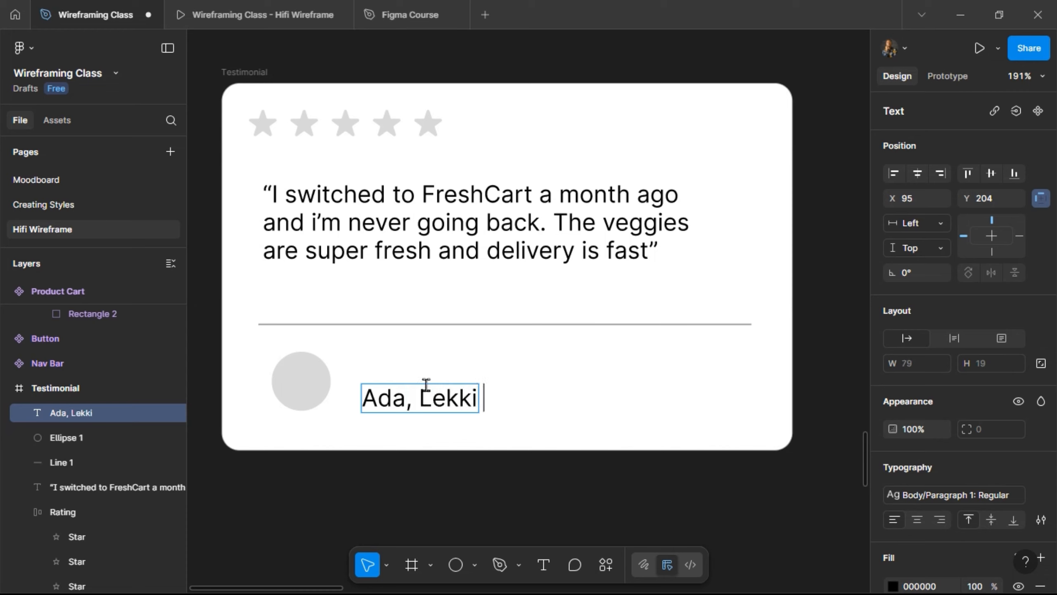
{"action": "type", "text": ", Lagos"}
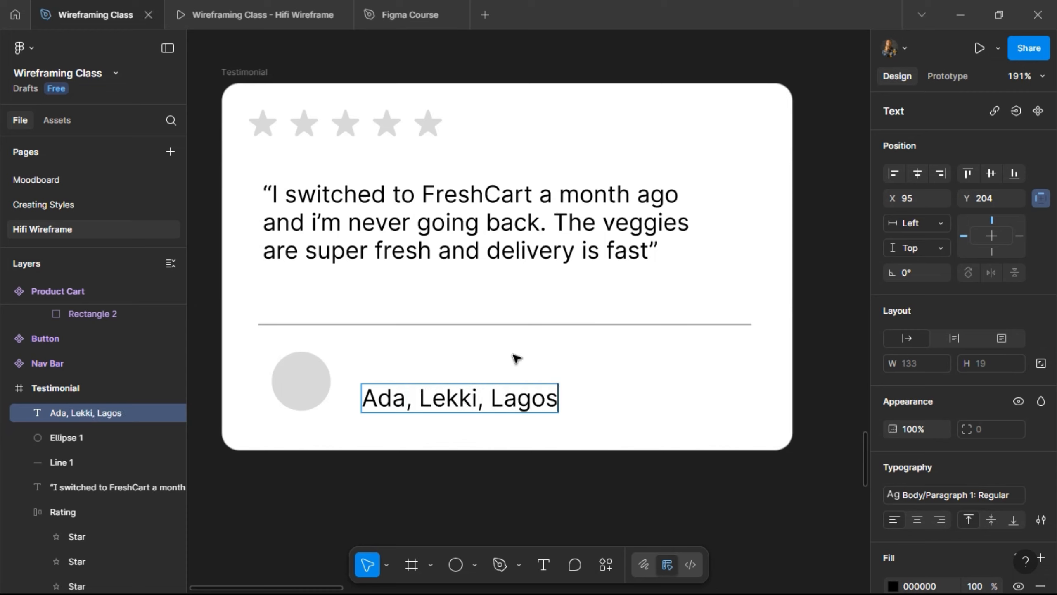
{"action": "key", "text": "Escape"}
- Wrap the avatar and caption in an auto-layout row with 12 spacing
{"action": "left_click", "coordinate": [310, 382], "text": "shift"}
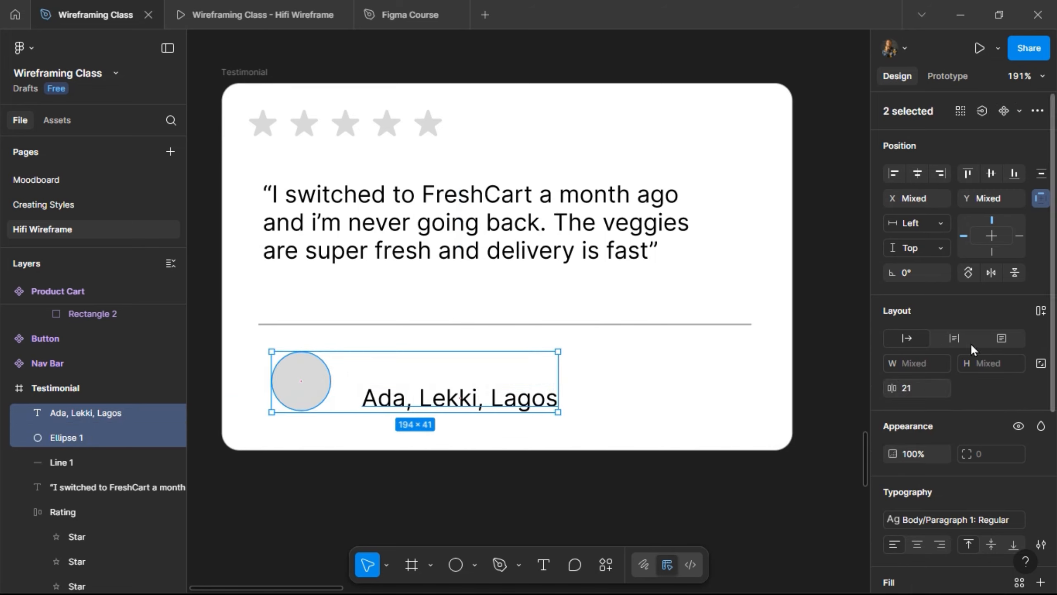
{"action": "left_click", "coordinate": [993, 338]}
{"action": "left_click", "coordinate": [993, 388]}
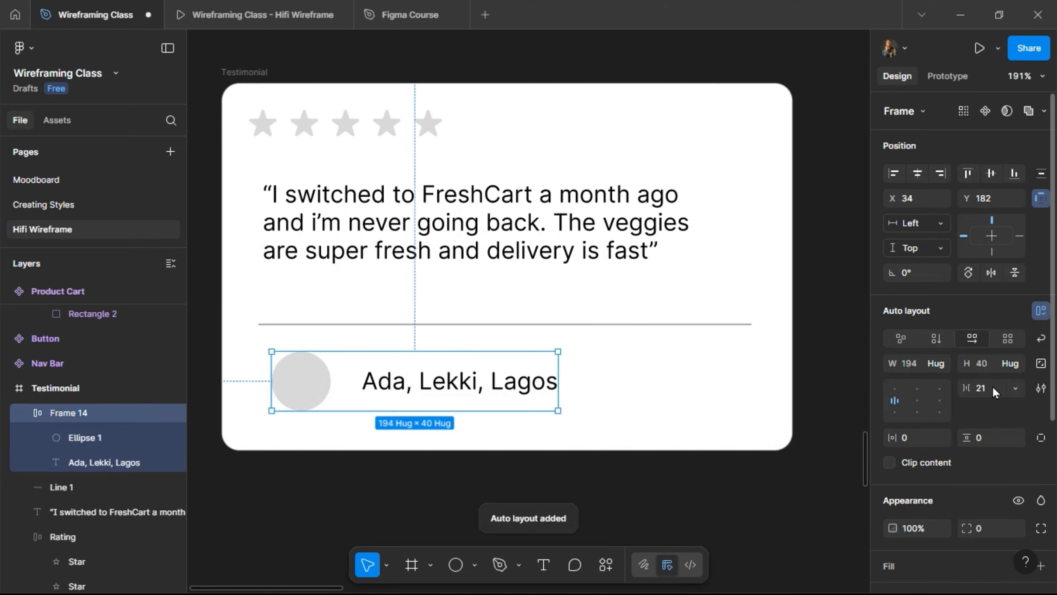
{"action": "type", "text": "12"}
{"action": "key", "text": "Return"}
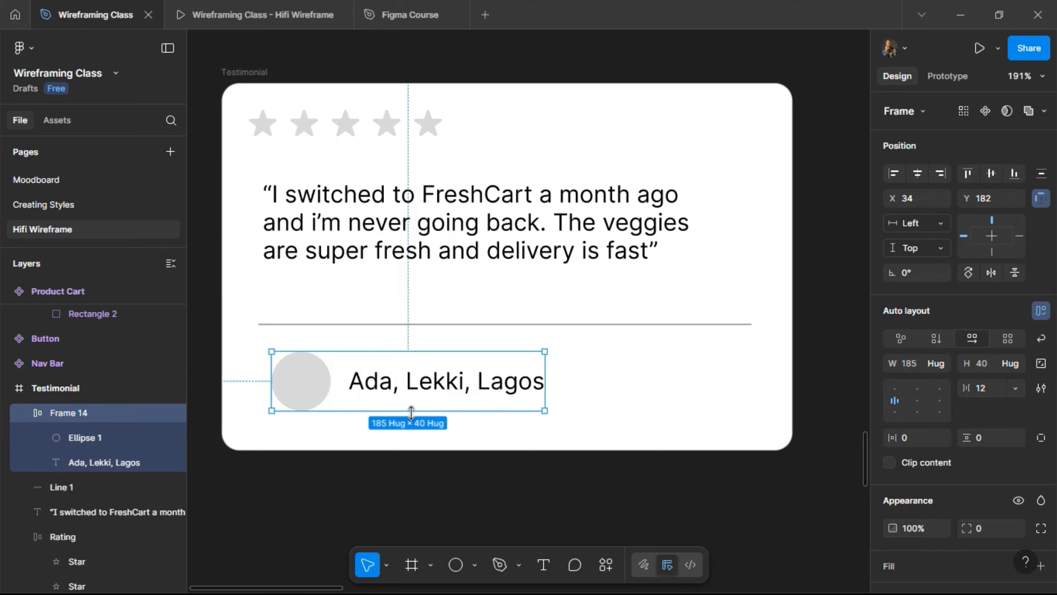
{"action": "left_click", "coordinate": [401, 325]}
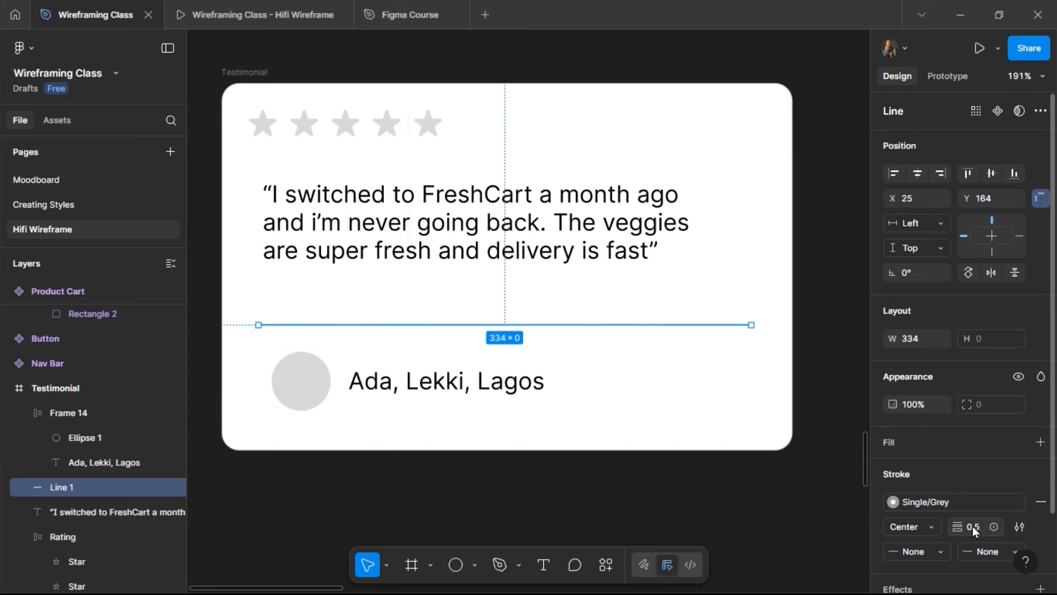
{"action": "left_click", "coordinate": [380, 355]}
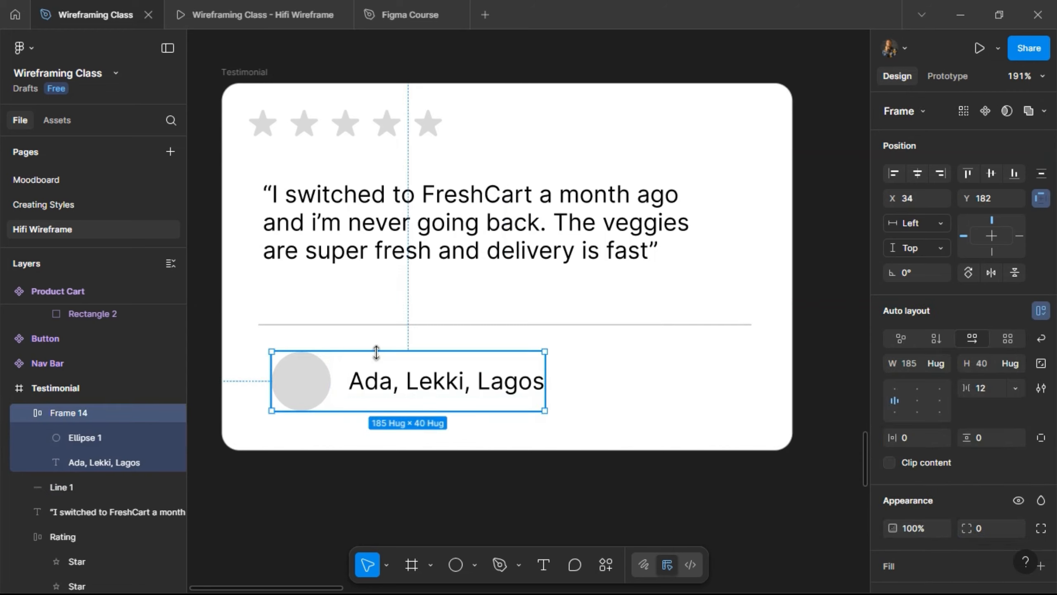
- Add auto layout to the Testimonial card and set the item spacing to 16
{"action": "scroll", "coordinate": [379, 355], "scroll_direction": "down", "scroll_amount": 3}
{"action": "scroll", "coordinate": [380, 355], "scroll_direction": "down", "scroll_amount": 2}
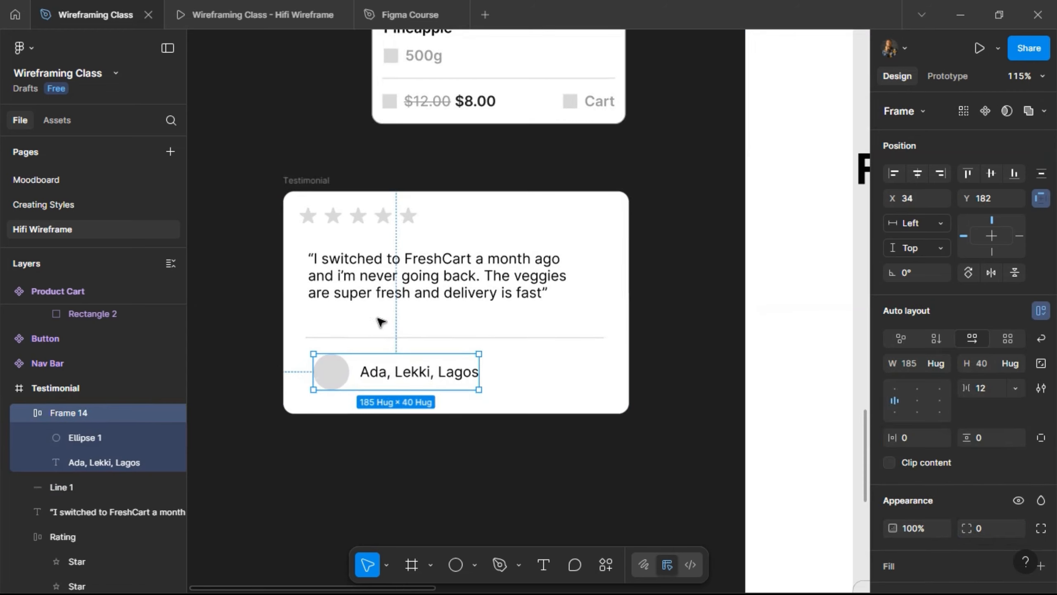
{"action": "left_click", "coordinate": [318, 191]}
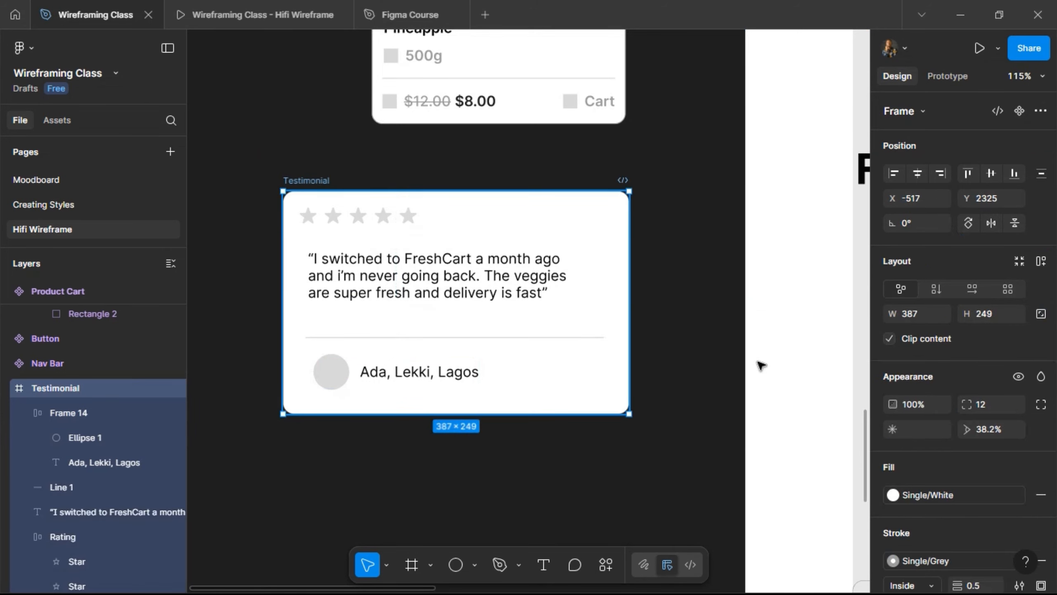
{"action": "left_click", "coordinate": [1040, 263]}
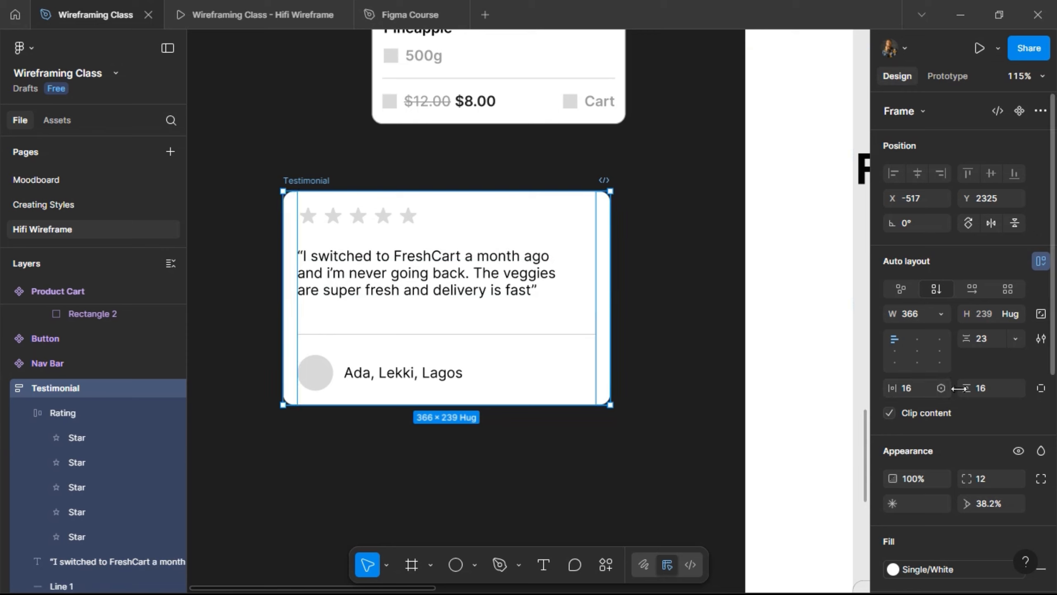
{"action": "left_click", "coordinate": [991, 347]}
{"action": "type", "text": "12"}
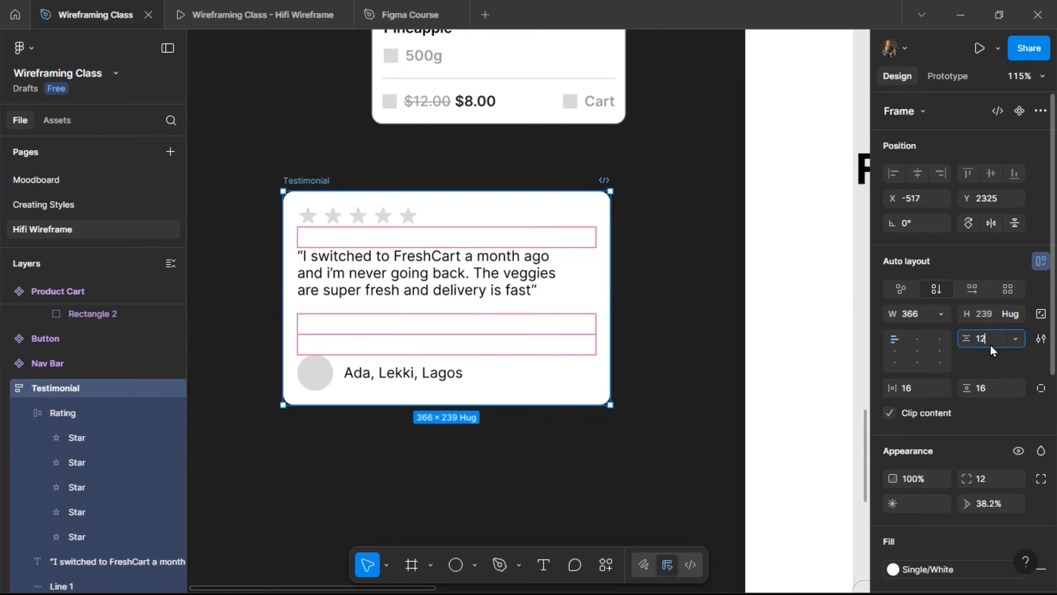
{"action": "key", "text": "Return"}
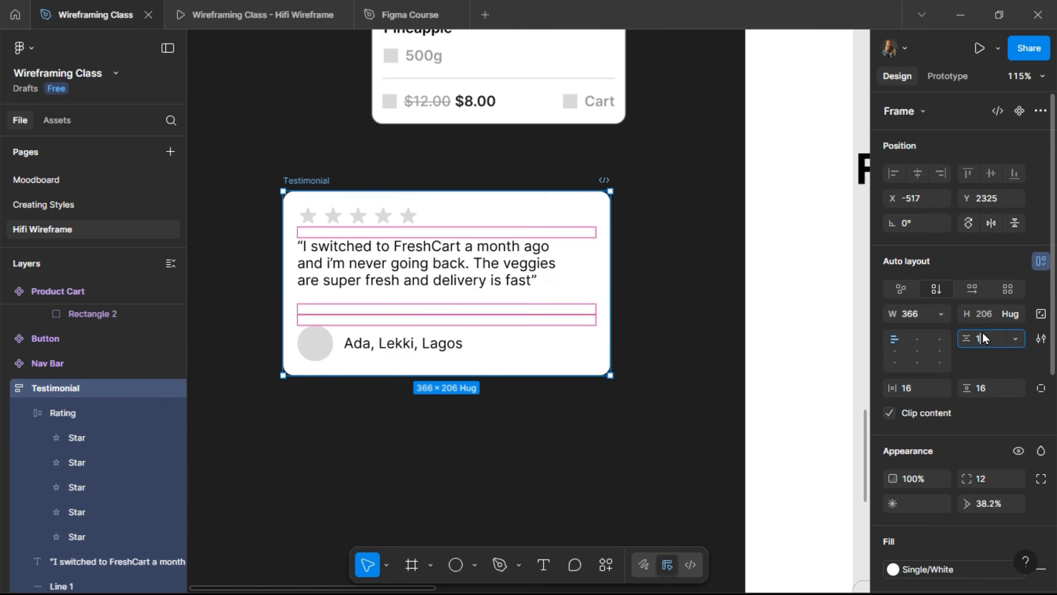
{"action": "type", "text": "6"}
{"action": "key", "text": "Return"}
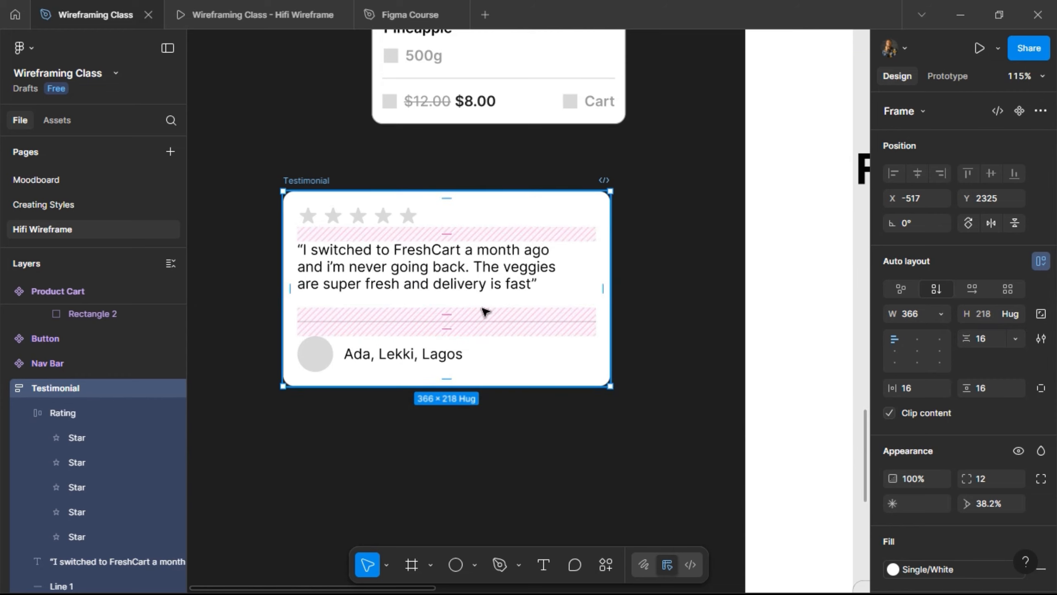
- Set the quote, Rating row, avatar row and caption widths to Fill container
{"action": "left_click", "coordinate": [470, 288]}
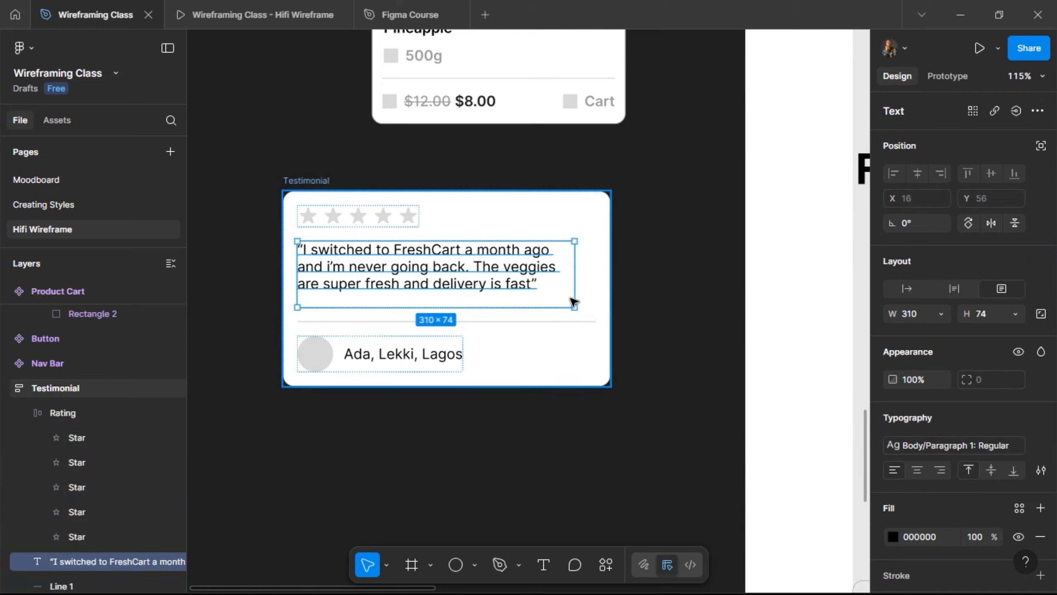
{"action": "left_click", "coordinate": [942, 312]}
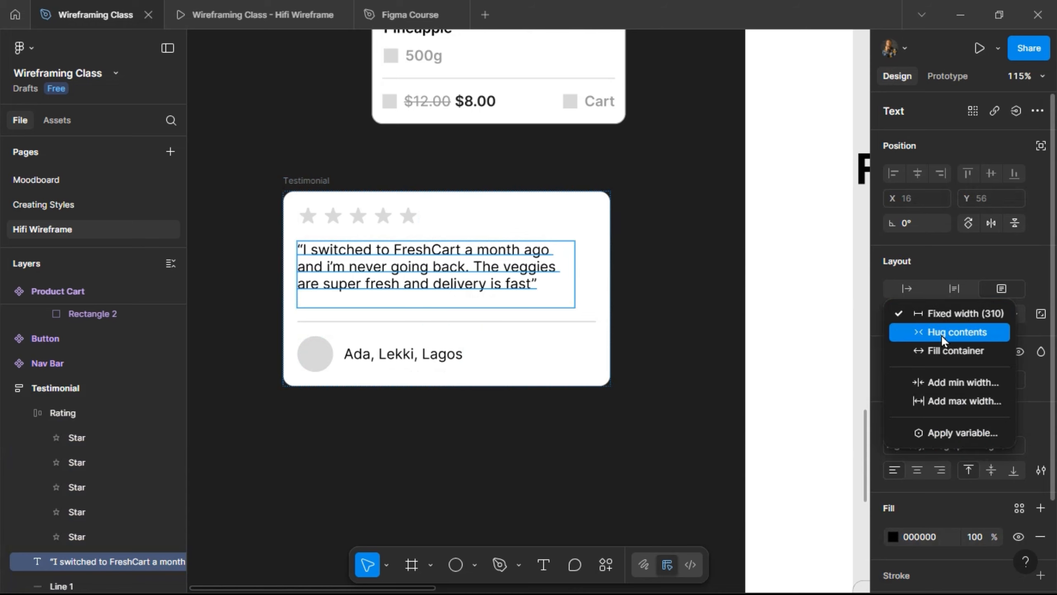
{"action": "key", "text": "Return"}
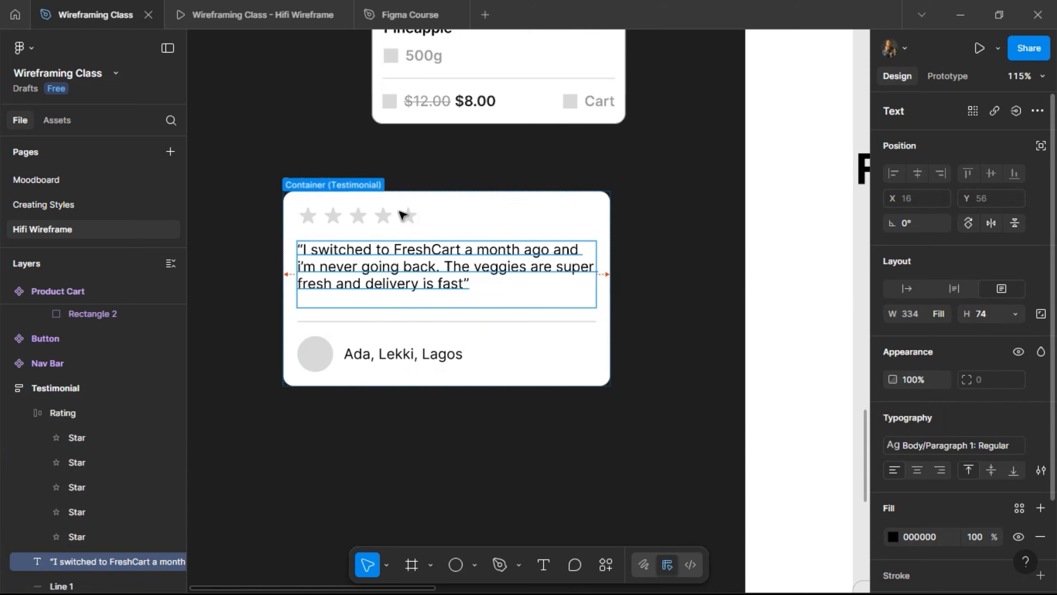
{"action": "left_click", "coordinate": [408, 219]}
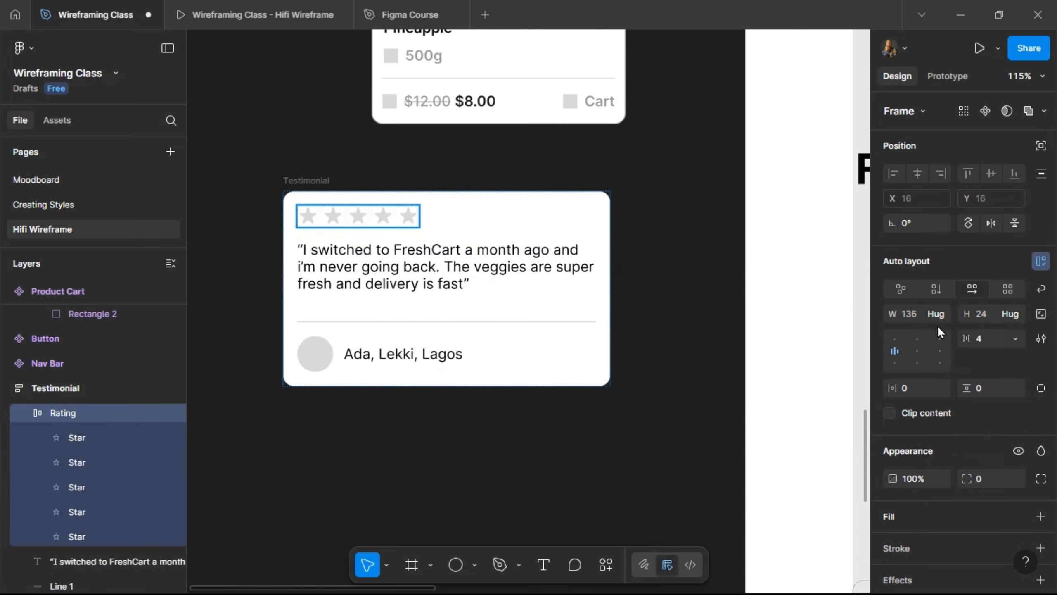
{"action": "left_click", "coordinate": [941, 314]}
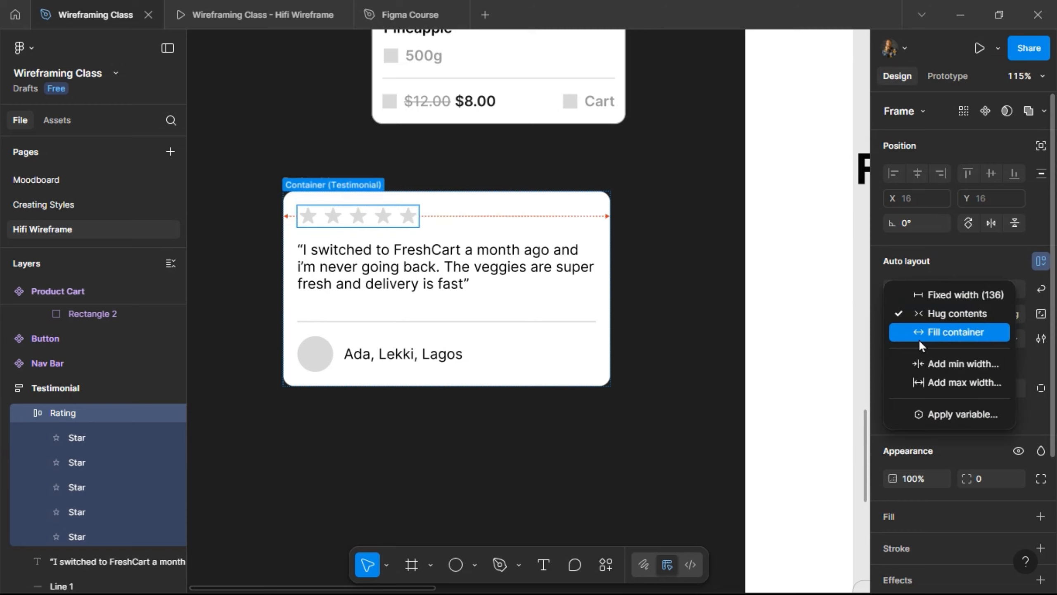
{"action": "left_click", "coordinate": [920, 335]}
{"action": "left_click", "coordinate": [382, 357]}
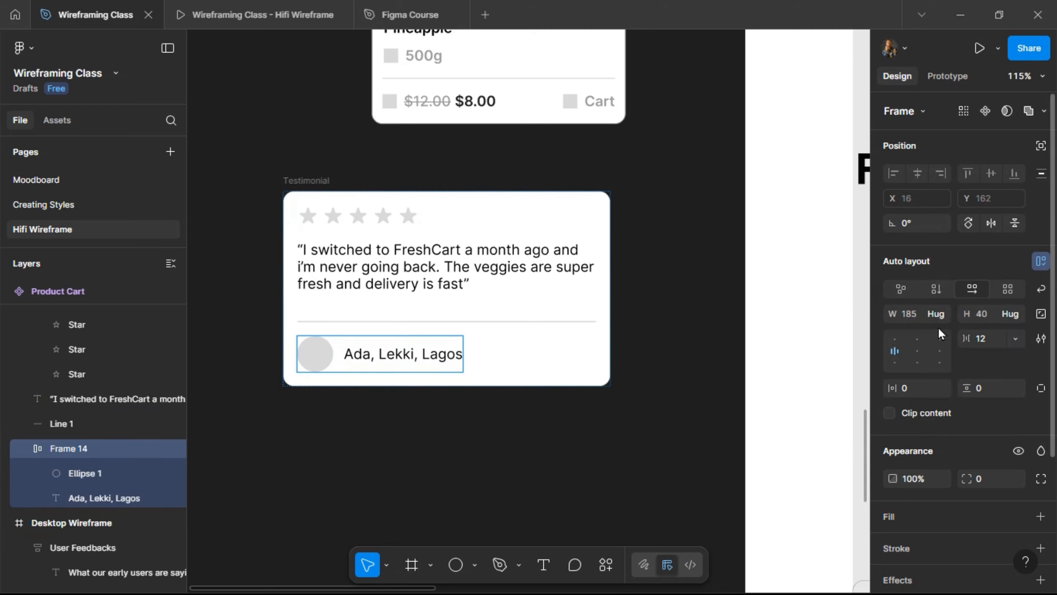
{"action": "left_click", "coordinate": [941, 316]}
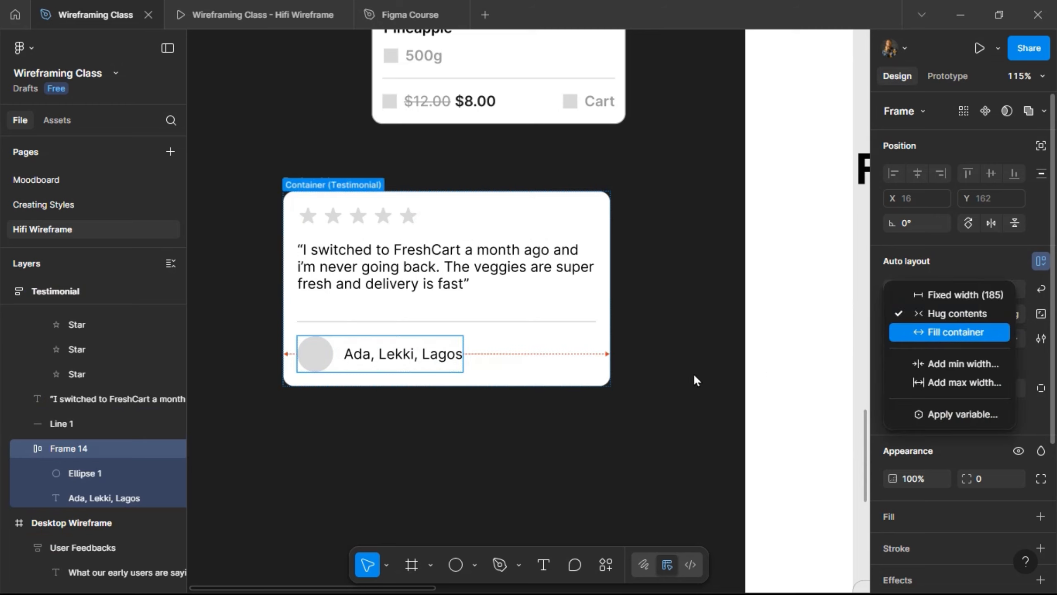
{"action": "key", "text": "Return"}
{"action": "left_click", "coordinate": [390, 351]}
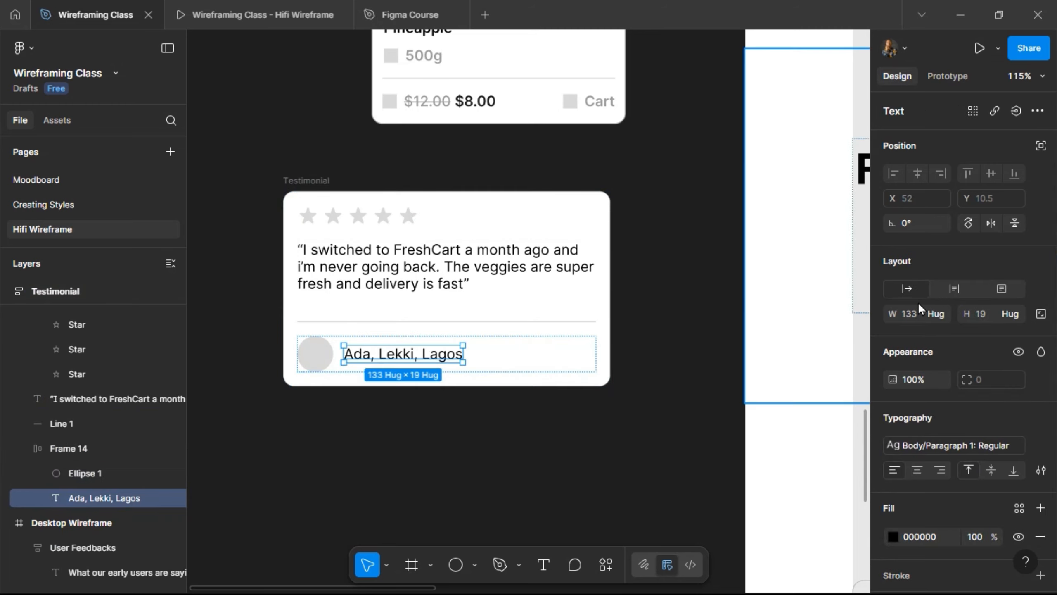
{"action": "left_click", "coordinate": [941, 313]}
{"action": "left_click", "coordinate": [941, 333]}
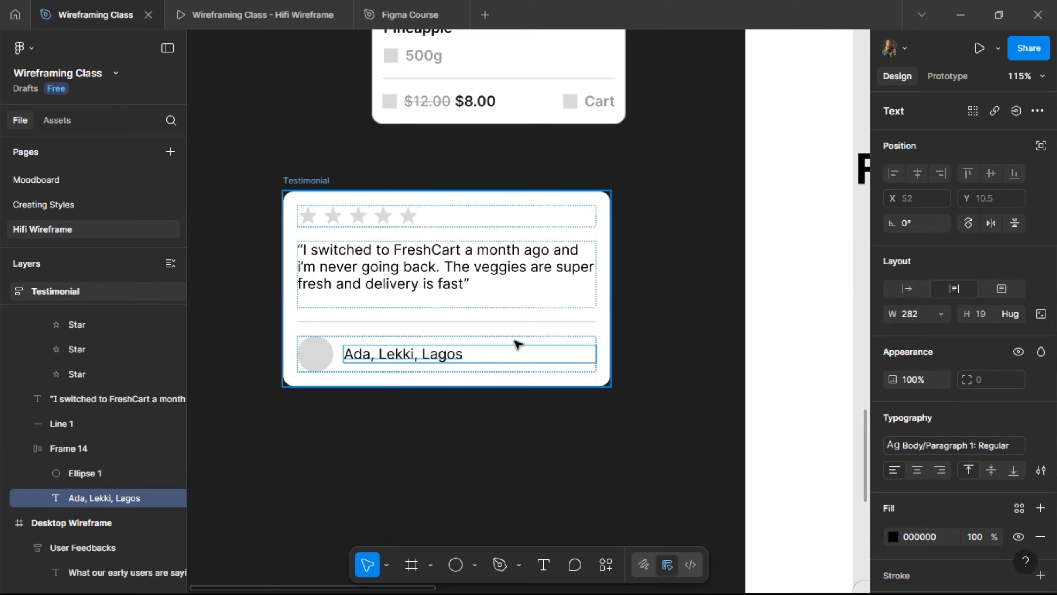
- Make the quote 80 tall and apply the Body/Paragraph 2: Regular text style
{"action": "left_click", "coordinate": [406, 272]}
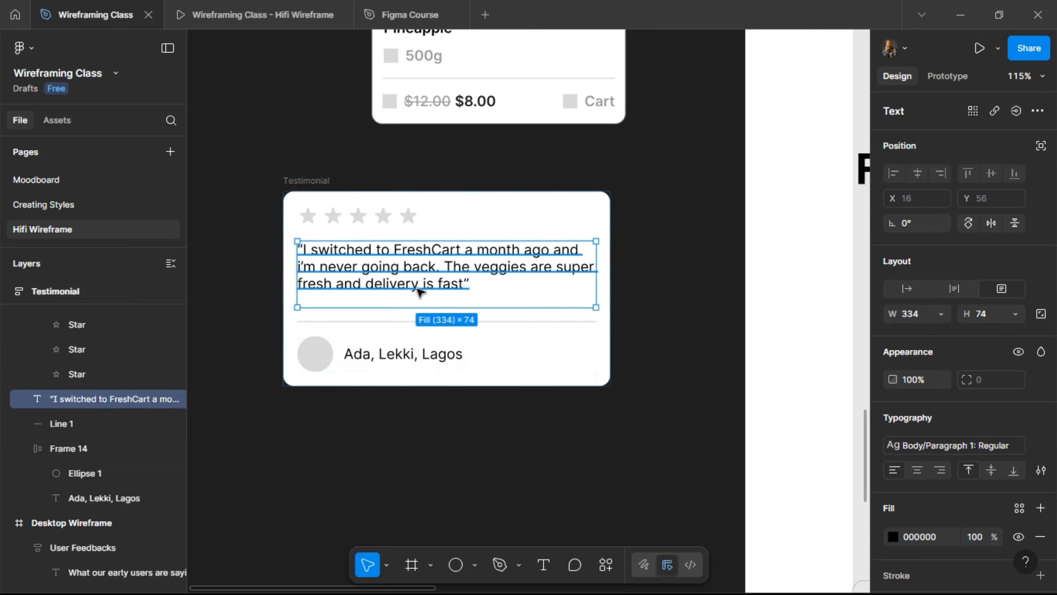
{"action": "left_click", "coordinate": [993, 316]}
{"action": "type", "text": "80"}
{"action": "key", "text": "Return"}
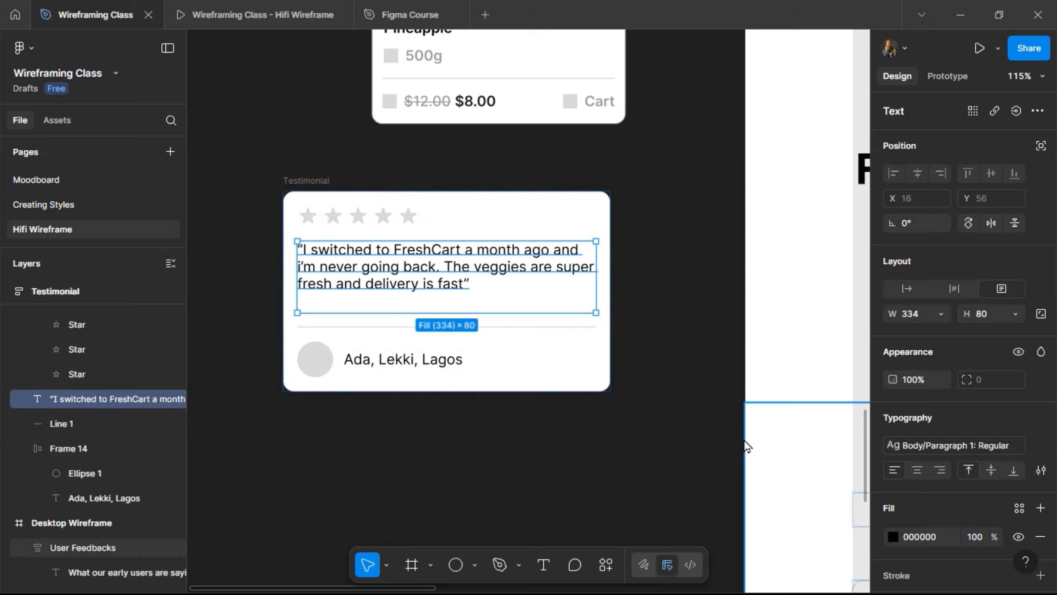
{"action": "left_click", "coordinate": [965, 448]}
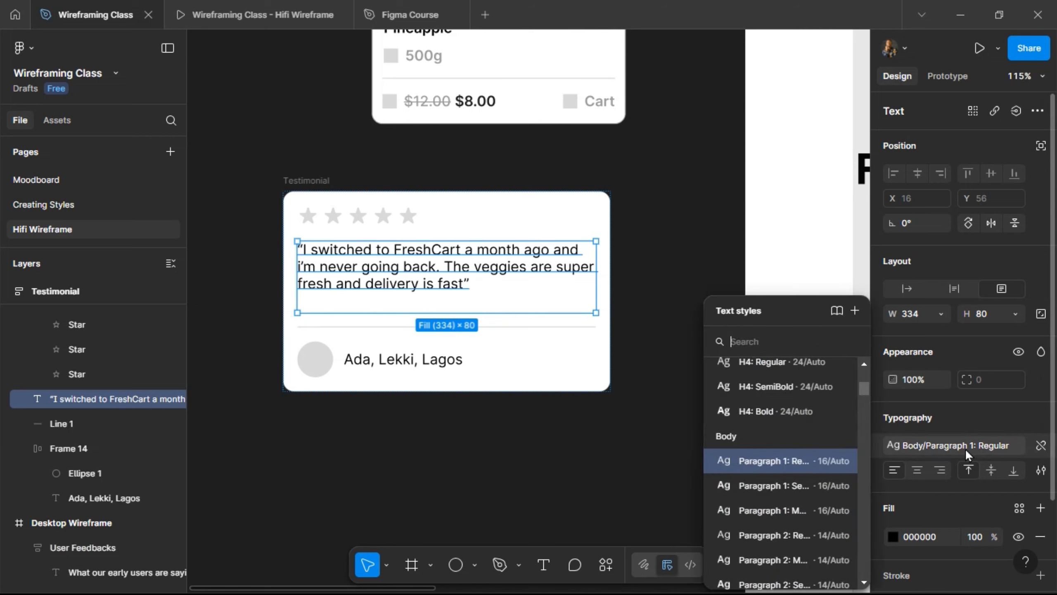
{"action": "left_click", "coordinate": [797, 537]}
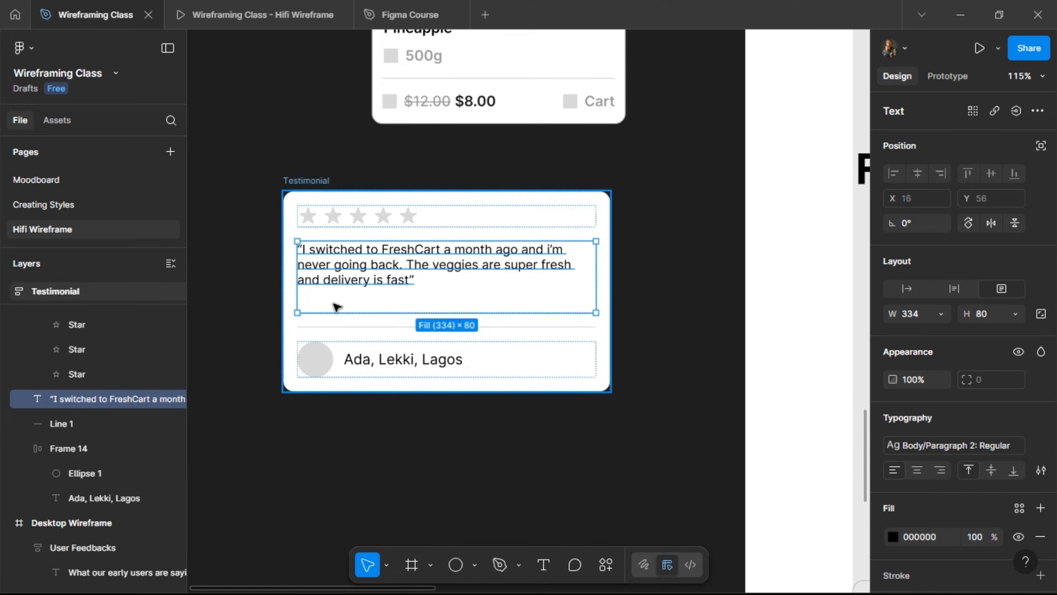
{"action": "left_click", "coordinate": [305, 179]}
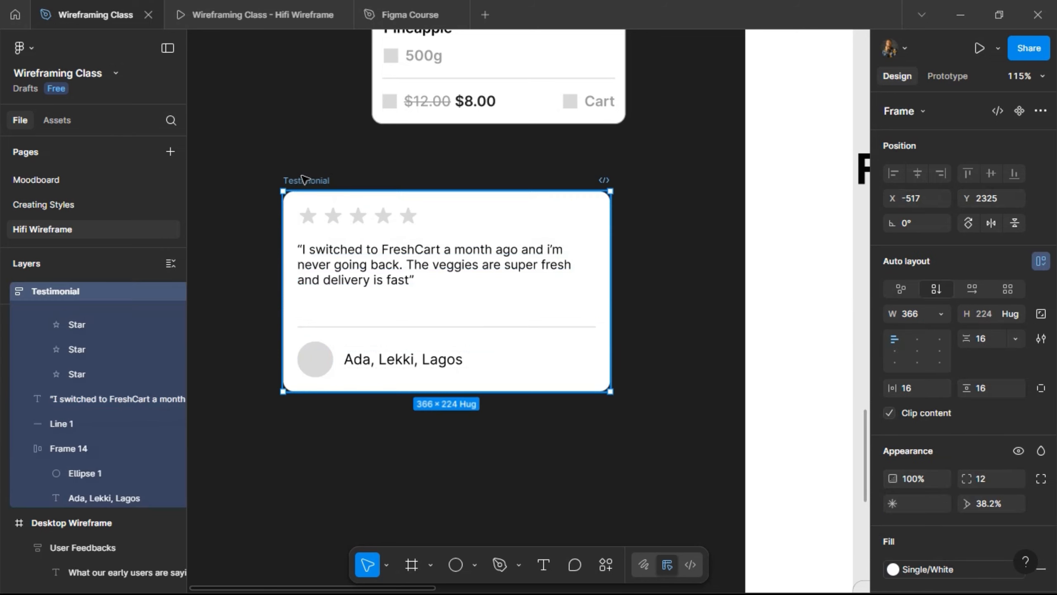
- Turn the Testimonial card into a component
{"action": "left_click", "coordinate": [1018, 111]}
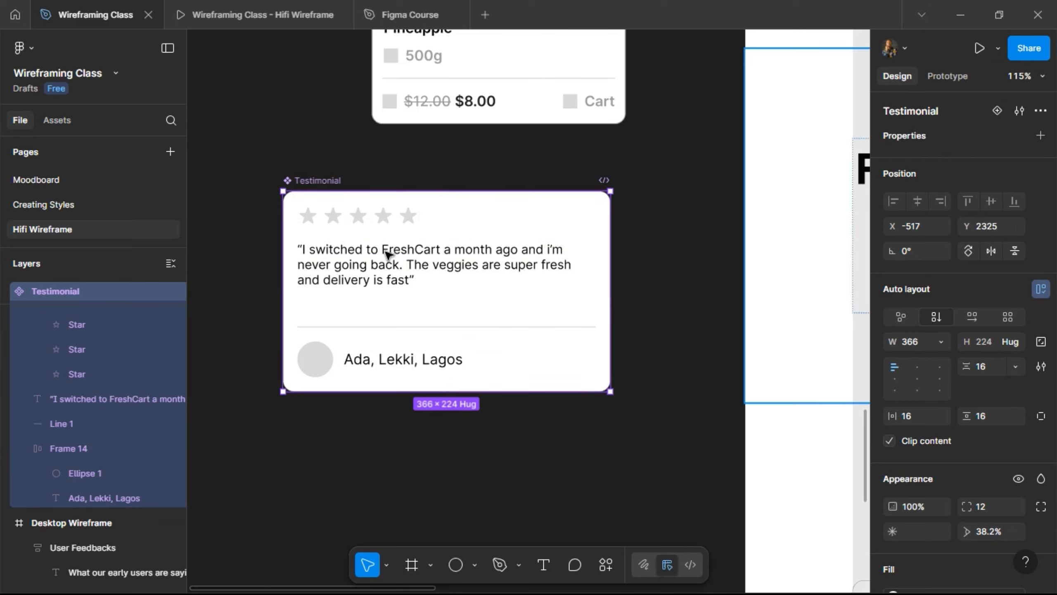
{"action": "scroll", "coordinate": [351, 283], "scroll_direction": "down", "scroll_amount": 1}
{"action": "scroll", "coordinate": [351, 283], "scroll_direction": "down", "scroll_amount": 5}
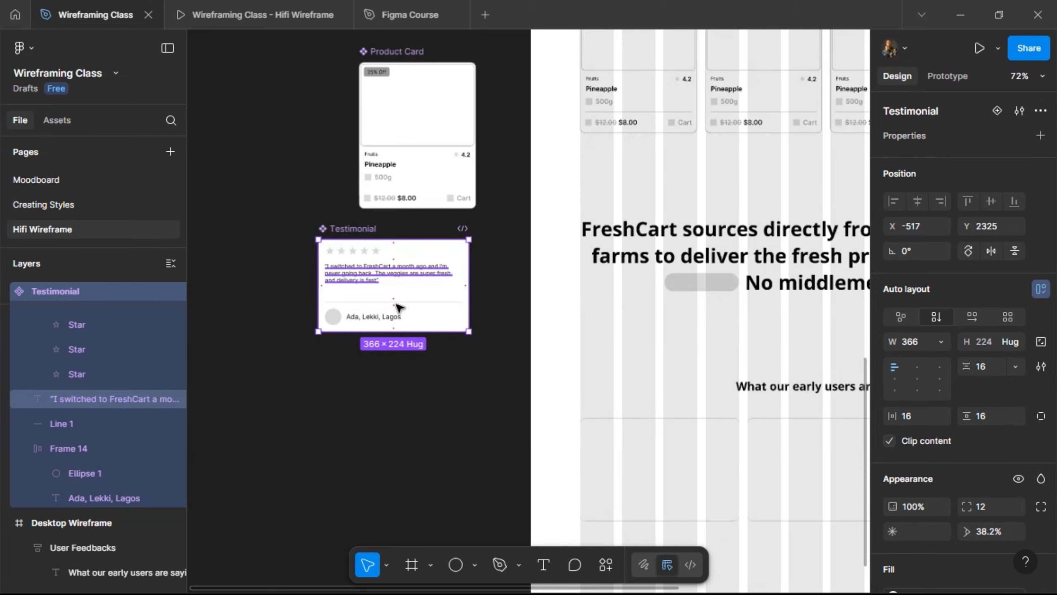
- Check the placeholder card's width and set the Testimonial component width to 387
{"action": "left_click", "coordinate": [641, 449]}
{"action": "left_click", "coordinate": [641, 448]}
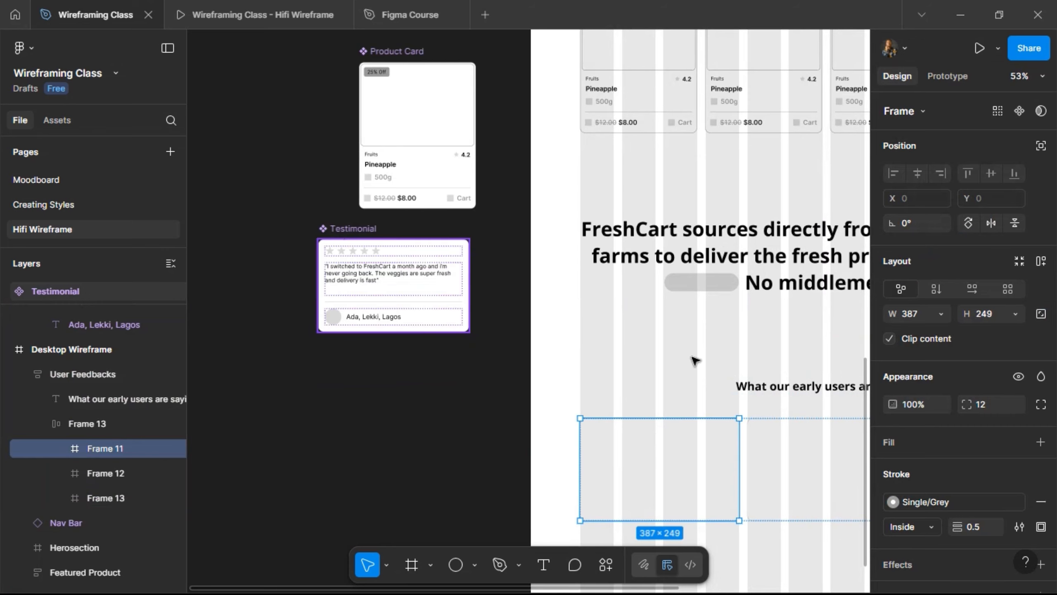
{"action": "left_click", "coordinate": [393, 287]}
{"action": "left_click", "coordinate": [924, 344]}
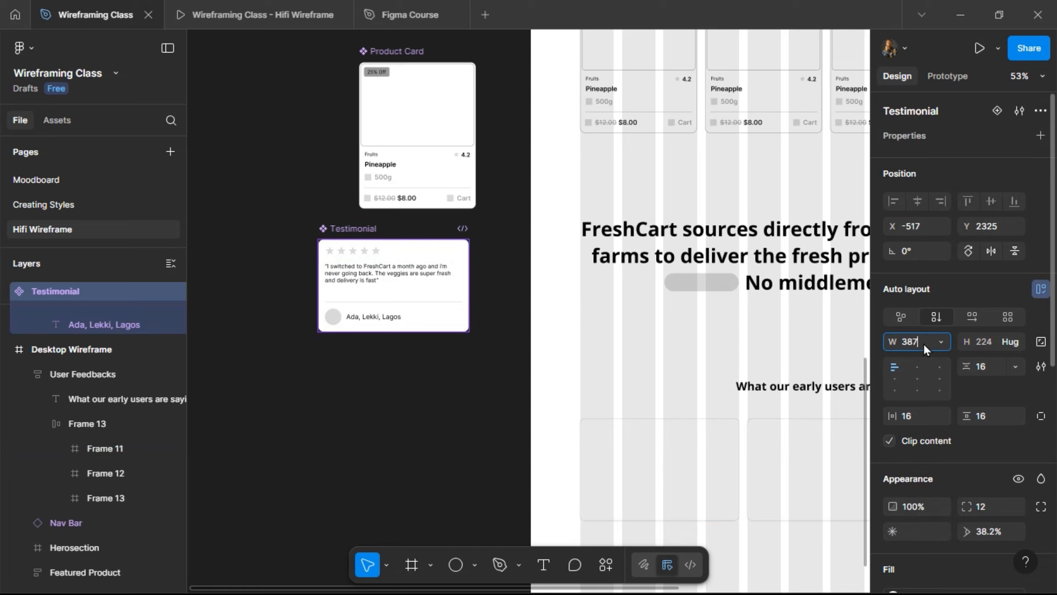
{"action": "key", "text": "Return"}
{"action": "scroll", "coordinate": [322, 264], "scroll_direction": "up", "scroll_amount": 5}
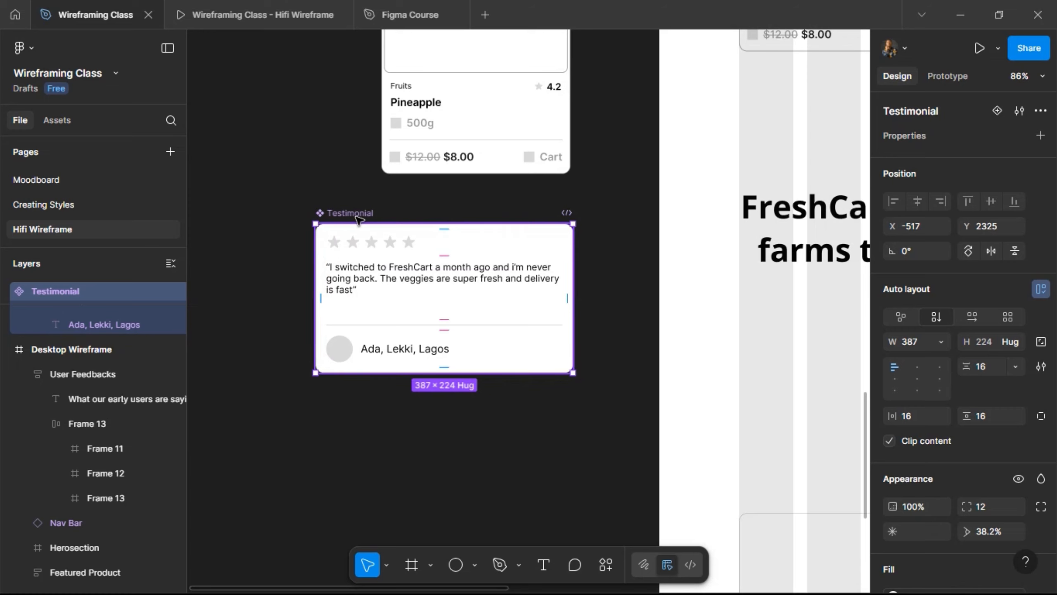
{"action": "scroll", "coordinate": [558, 279], "scroll_direction": "right", "scroll_amount": 6}
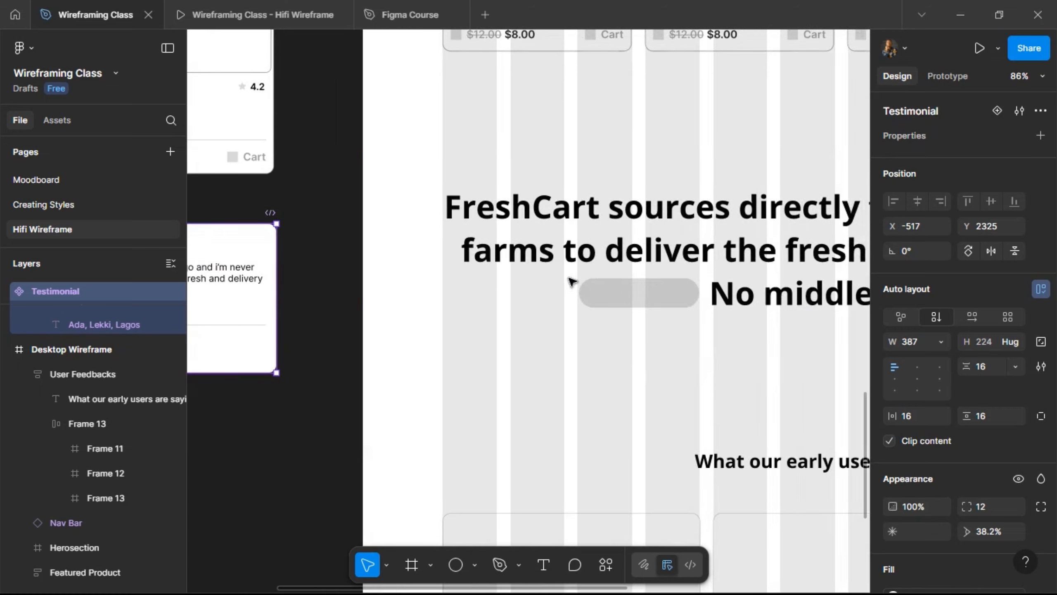
{"action": "scroll", "coordinate": [571, 280], "scroll_direction": "right", "scroll_amount": 3}
{"action": "scroll", "coordinate": [558, 290], "scroll_direction": "down", "scroll_amount": 1}
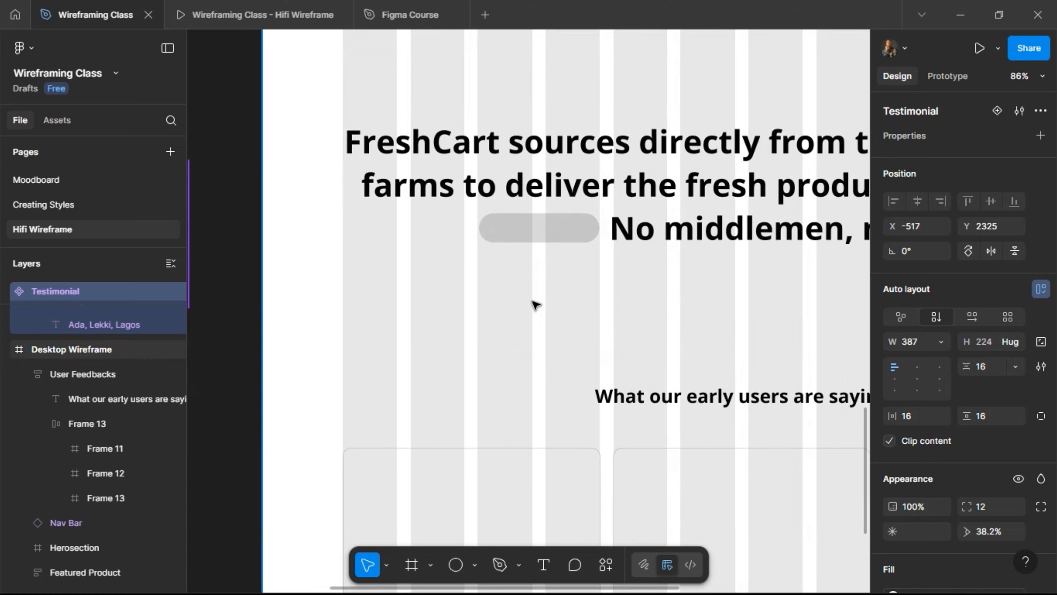
{"action": "scroll", "coordinate": [533, 303], "scroll_direction": "down", "scroll_amount": 5}
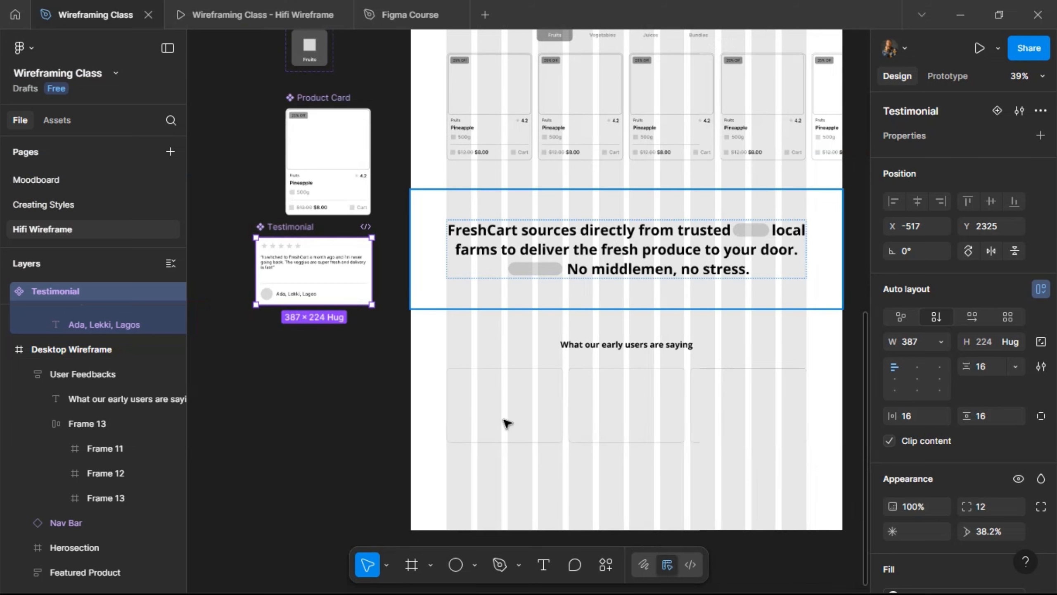
- Replace the three placeholder frames with Testimonial cards and preview them in the prototype
{"action": "left_click", "coordinate": [507, 424]}
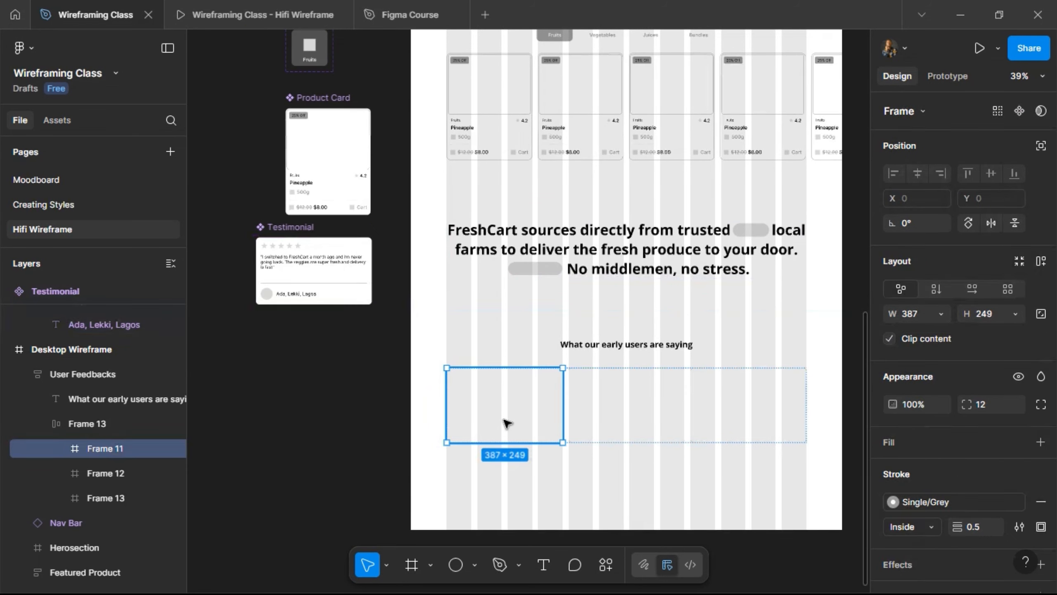
{"action": "left_click", "coordinate": [642, 406], "text": "shift"}
{"action": "left_click", "coordinate": [734, 403], "text": "shift"}
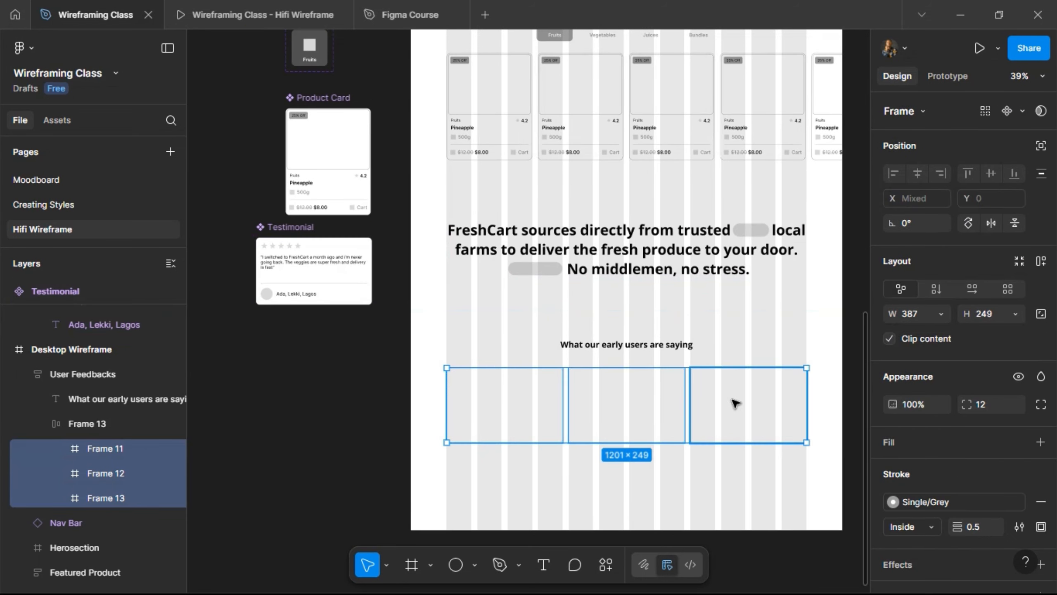
{"action": "right_click", "coordinate": [732, 347]}
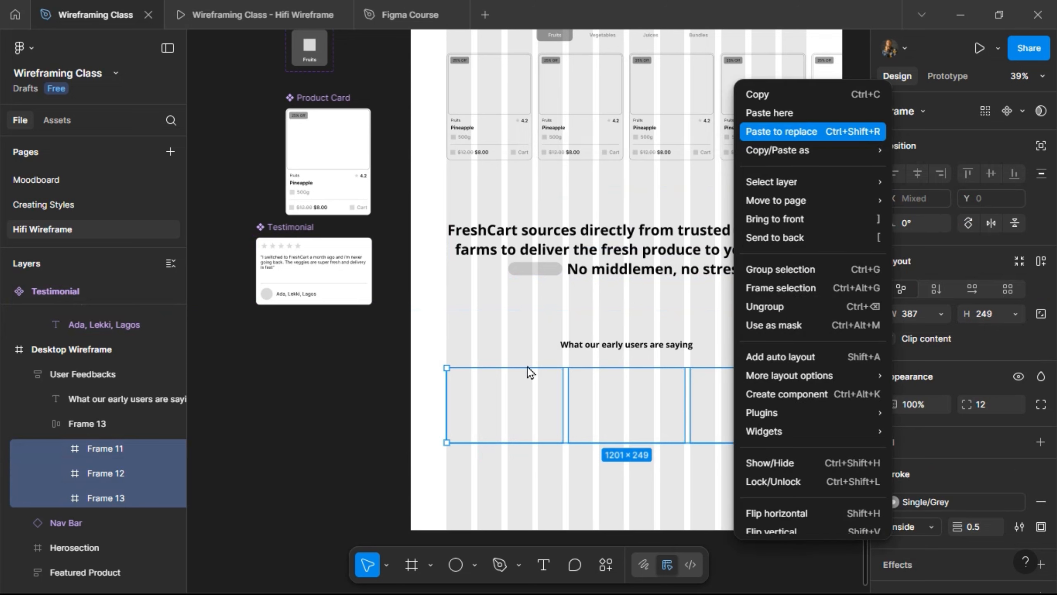
{"action": "left_click", "coordinate": [758, 132]}
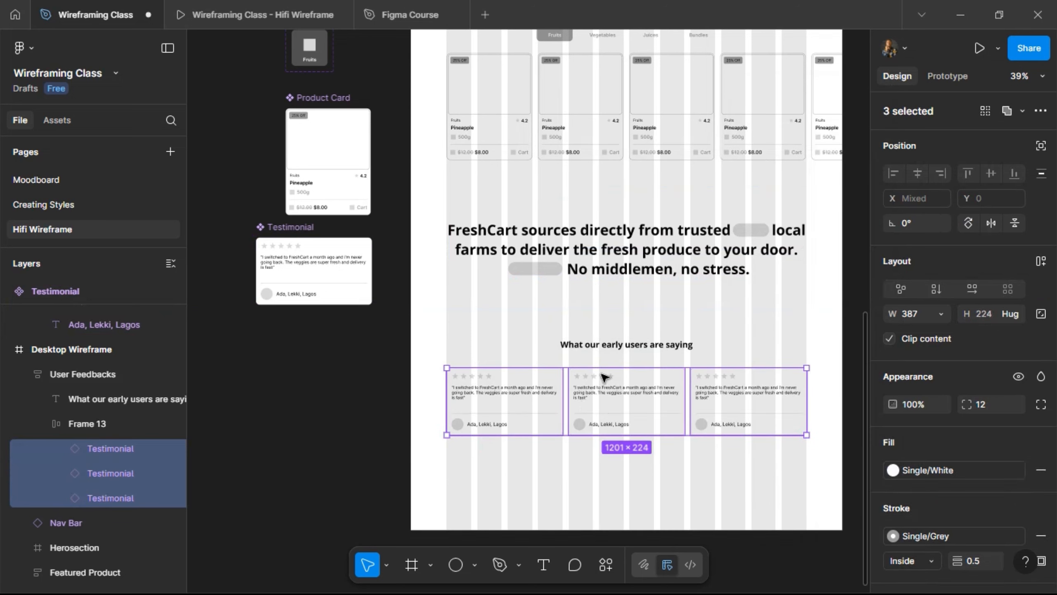
{"action": "left_click", "coordinate": [258, 11]}
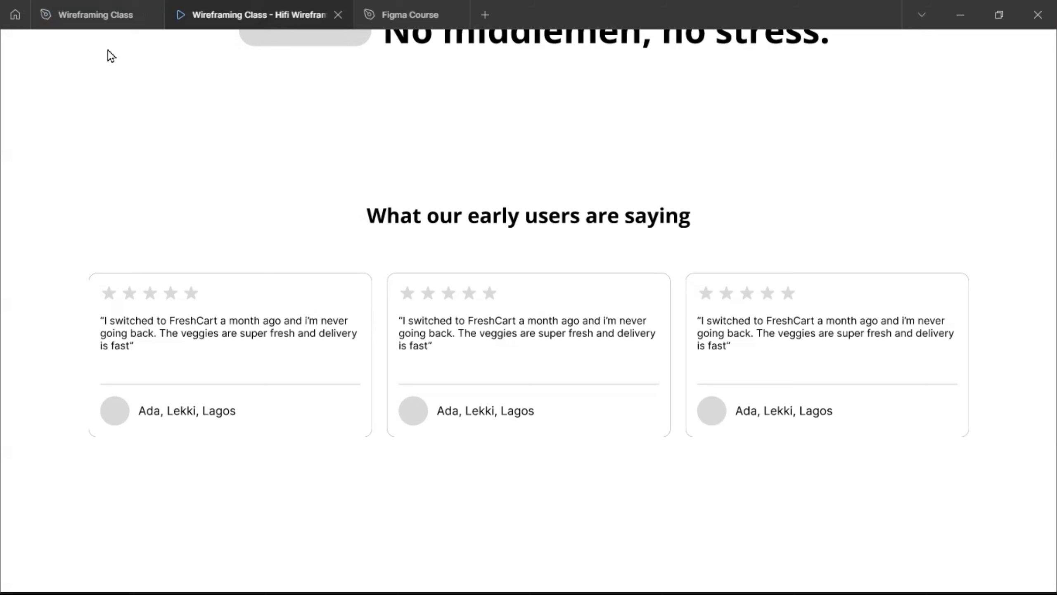
{"action": "left_click", "coordinate": [95, 14]}
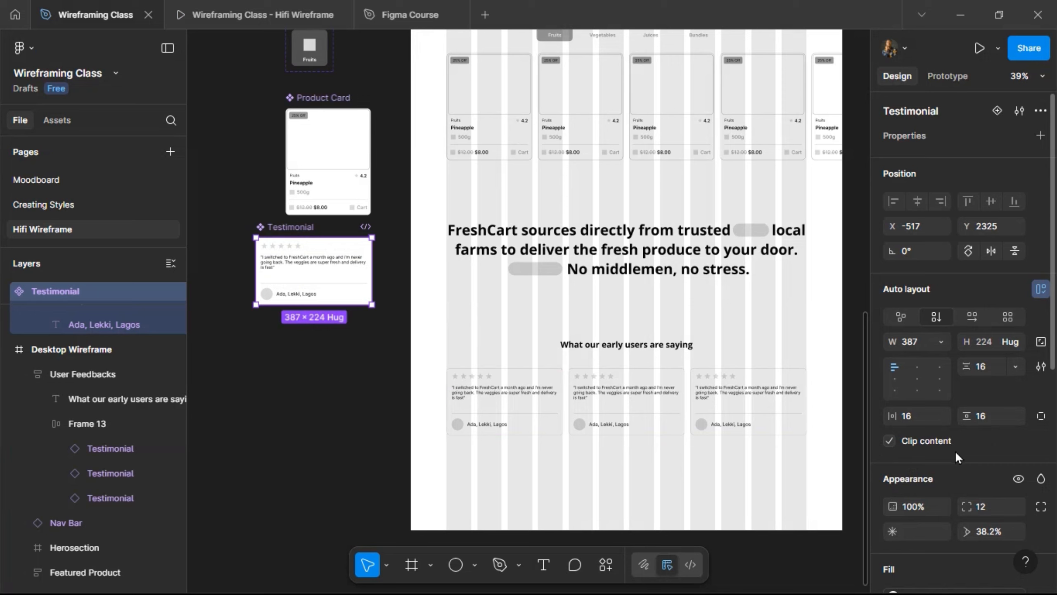
- Set the Testimonial component's stroke position to Outside and check it in the prototype
{"action": "scroll", "coordinate": [943, 496], "scroll_direction": "down", "scroll_amount": 4}
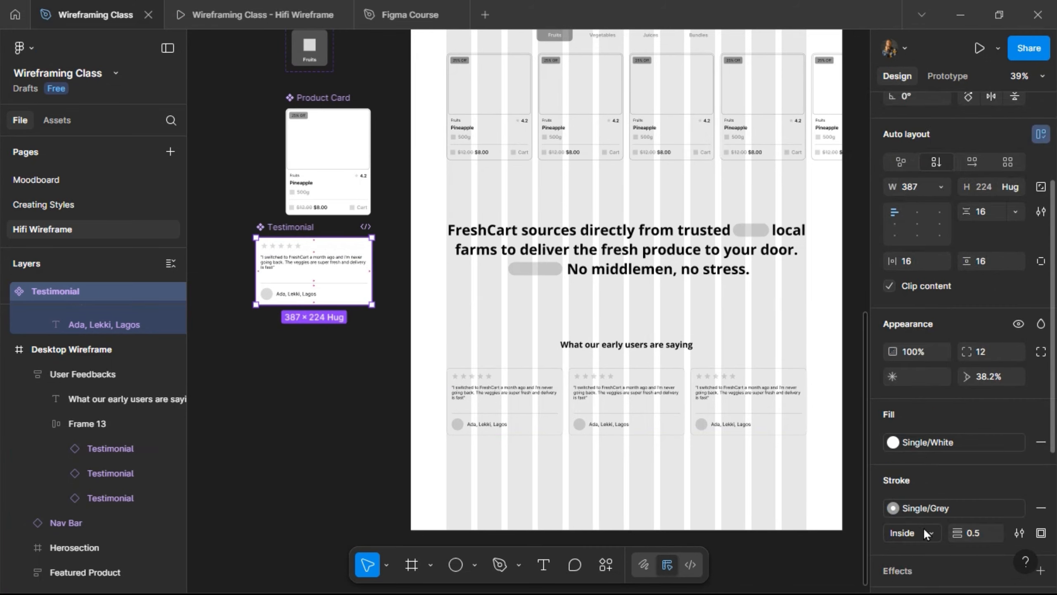
{"action": "left_click", "coordinate": [924, 533]}
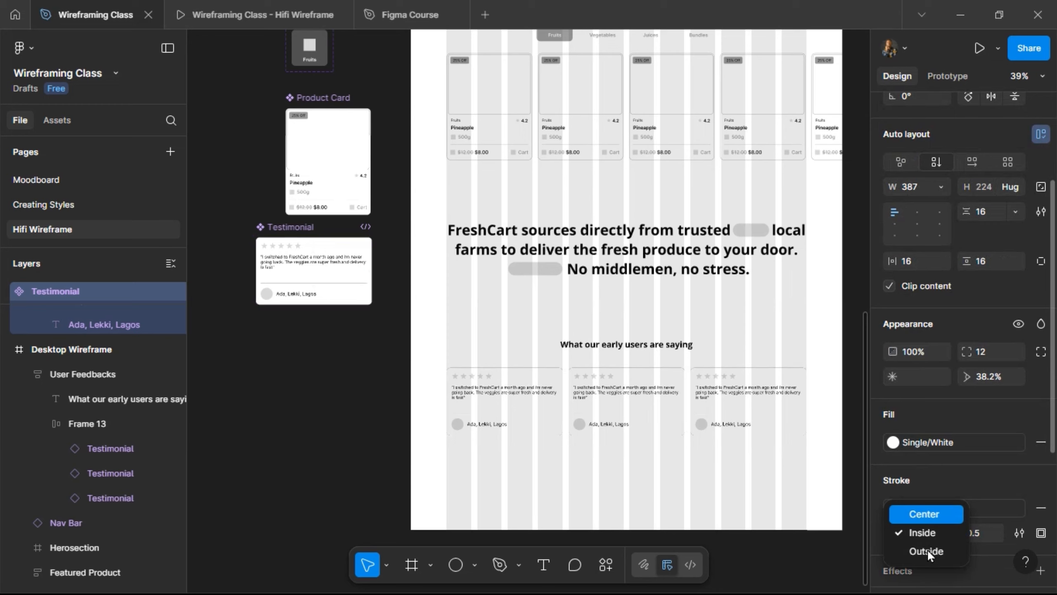
{"action": "left_click", "coordinate": [926, 549]}
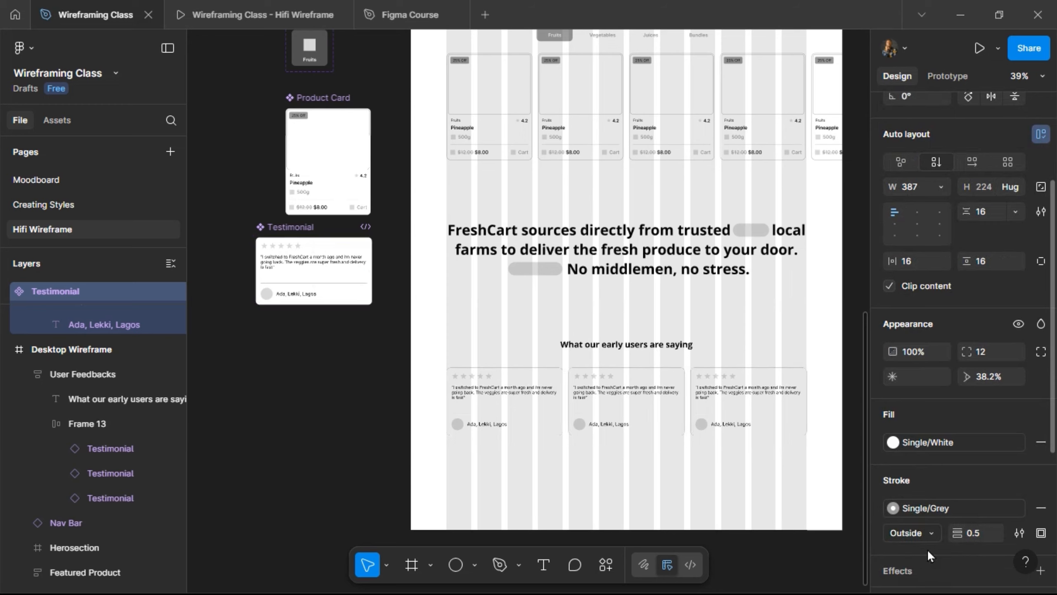
{"action": "left_click", "coordinate": [269, 3]}
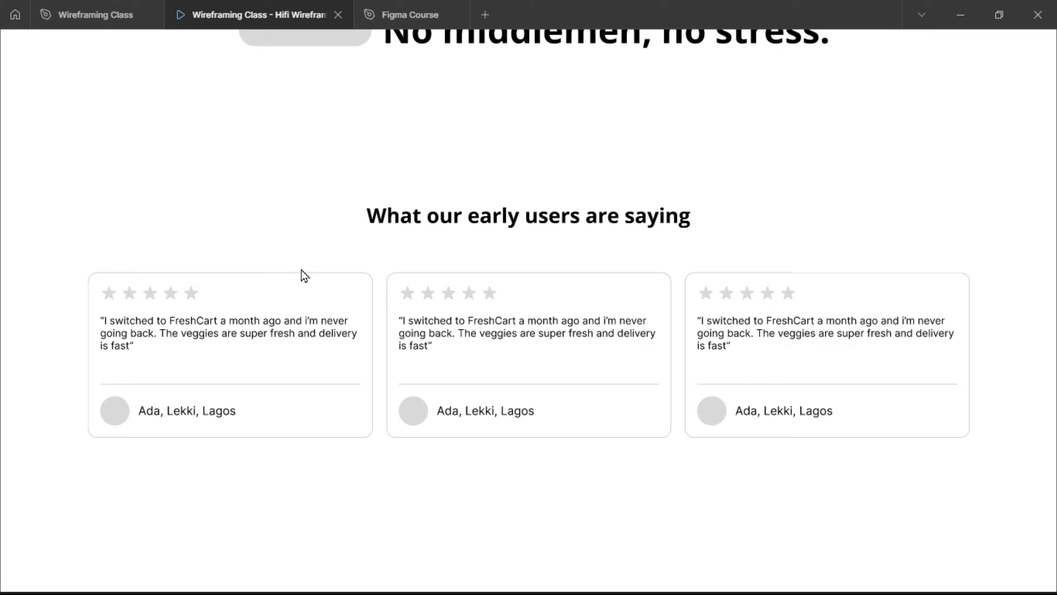
{"action": "left_click", "coordinate": [92, 17]}
- Create a text property named Feedback for the Testimonial's quote
{"action": "scroll", "coordinate": [253, 245], "scroll_direction": "up", "scroll_amount": 5}
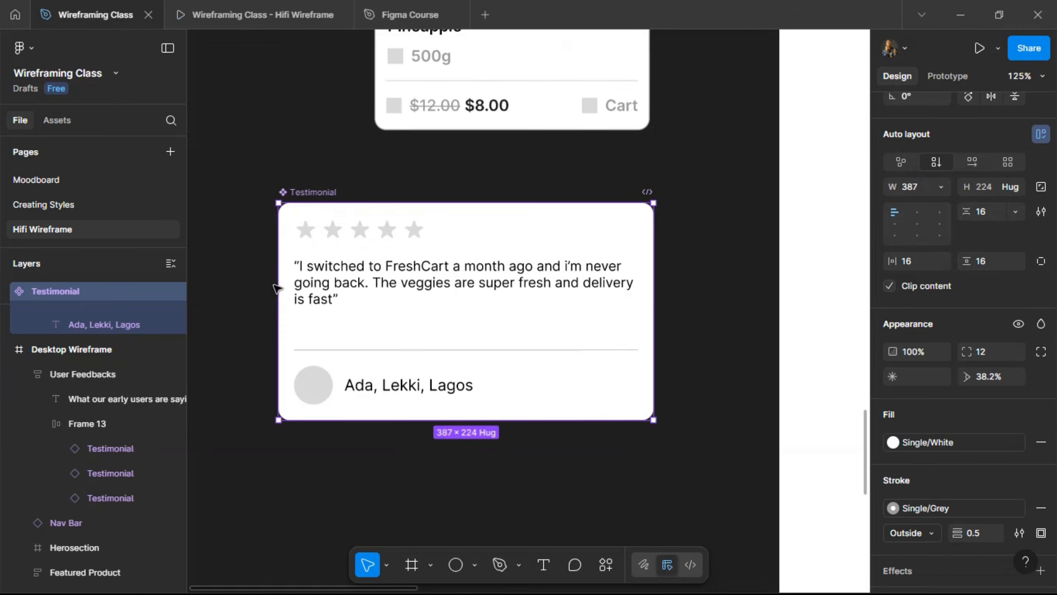
{"action": "double_click", "coordinate": [373, 287]}
{"action": "key", "text": "Return"}
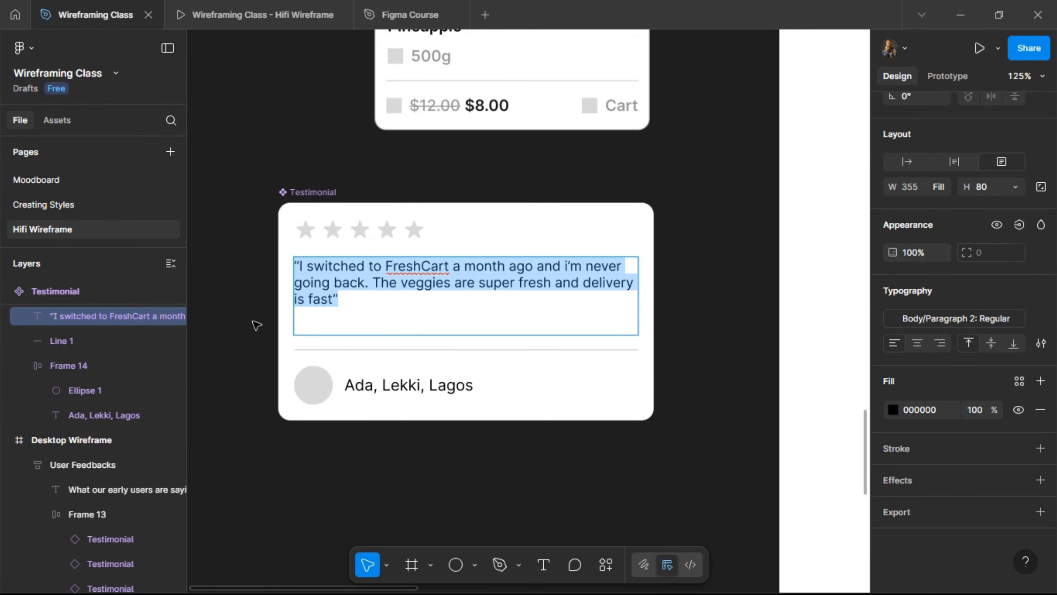
{"action": "key", "text": "Escape"}
{"action": "scroll", "coordinate": [993, 142], "scroll_direction": "up", "scroll_amount": 5}
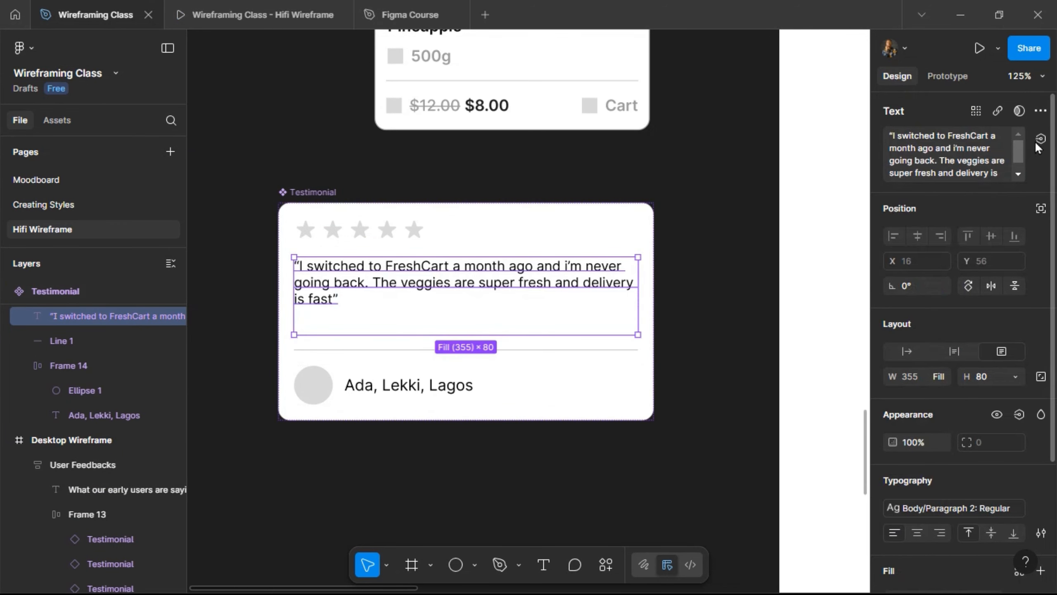
{"action": "left_click", "coordinate": [1041, 139]}
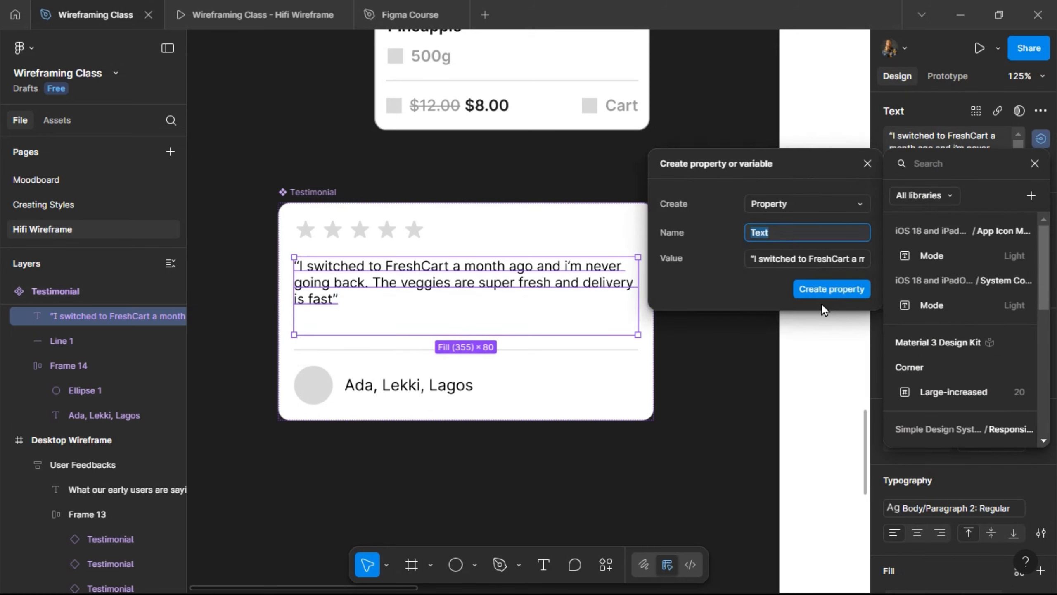
{"action": "type", "text": "Feedback"}
{"action": "key", "text": "Return"}
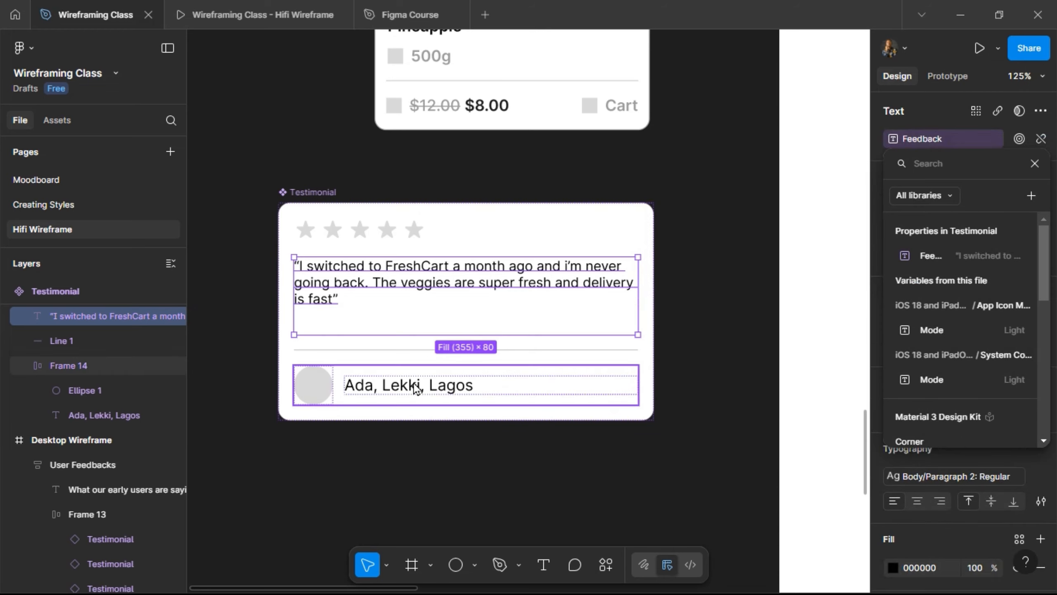
{"action": "left_click", "coordinate": [455, 389]}
- Create a User Details text property for the reviewer caption
{"action": "left_click", "coordinate": [456, 387]}
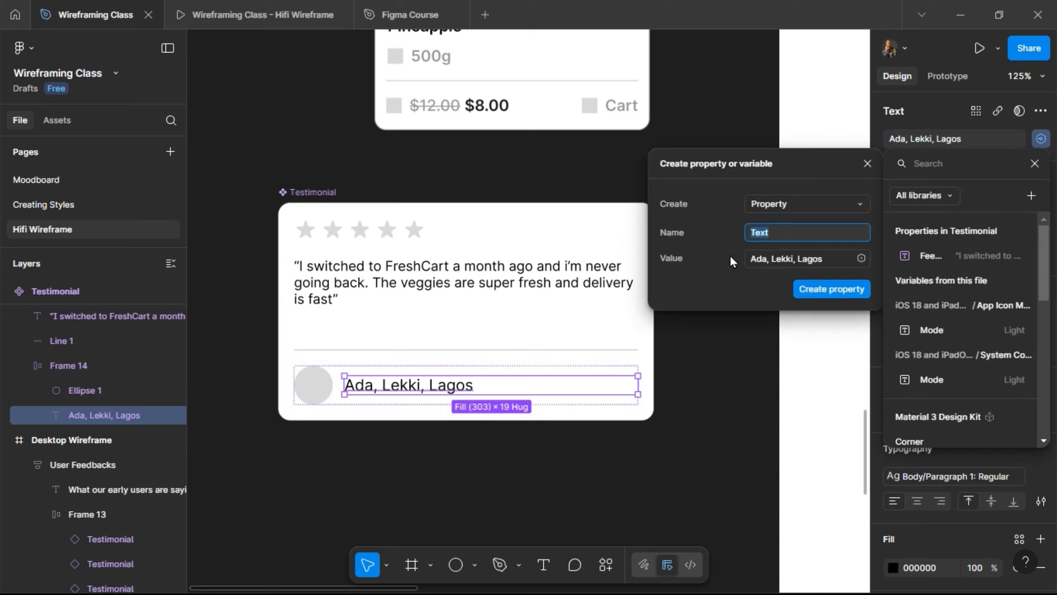
{"action": "type", "text": "r Details"}
{"action": "key", "text": "Return"}
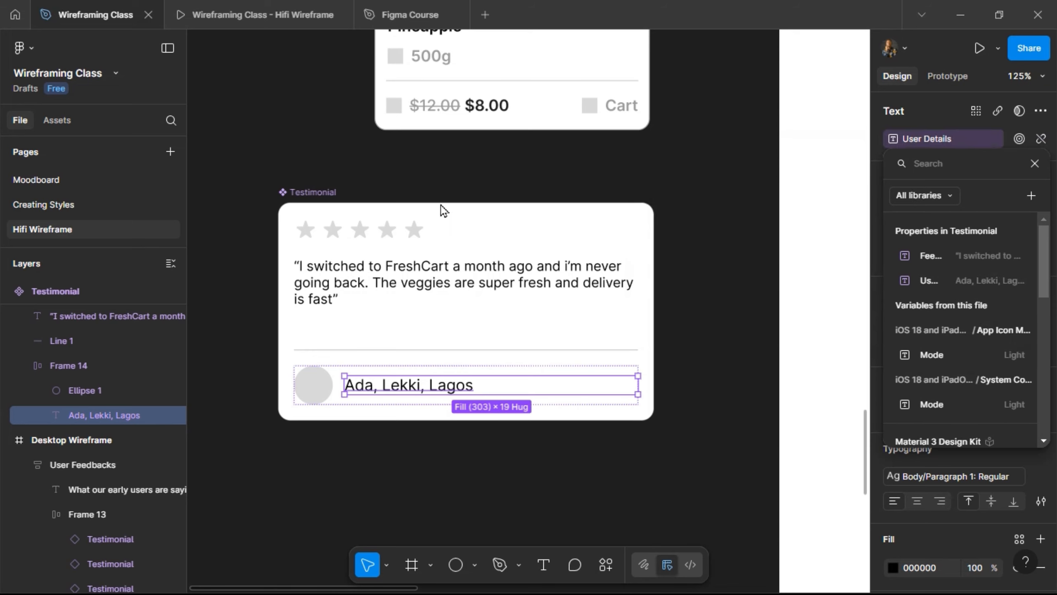
{"action": "scroll", "coordinate": [441, 205], "scroll_direction": "right", "scroll_amount": 15}
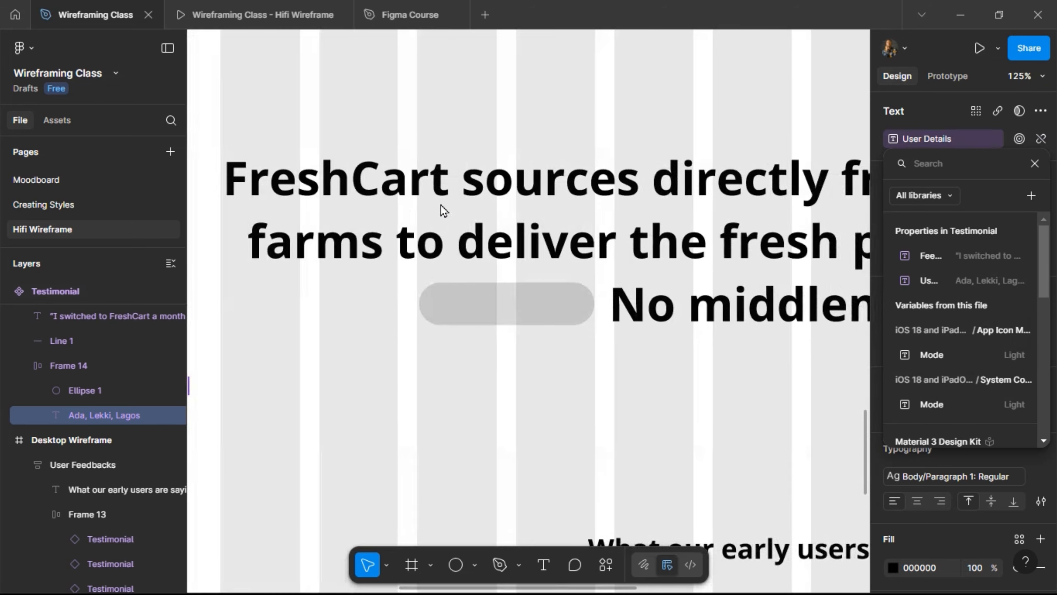
{"action": "scroll", "coordinate": [442, 204], "scroll_direction": "right", "scroll_amount": 5}
{"action": "scroll", "coordinate": [441, 205], "scroll_direction": "left", "scroll_amount": 5}
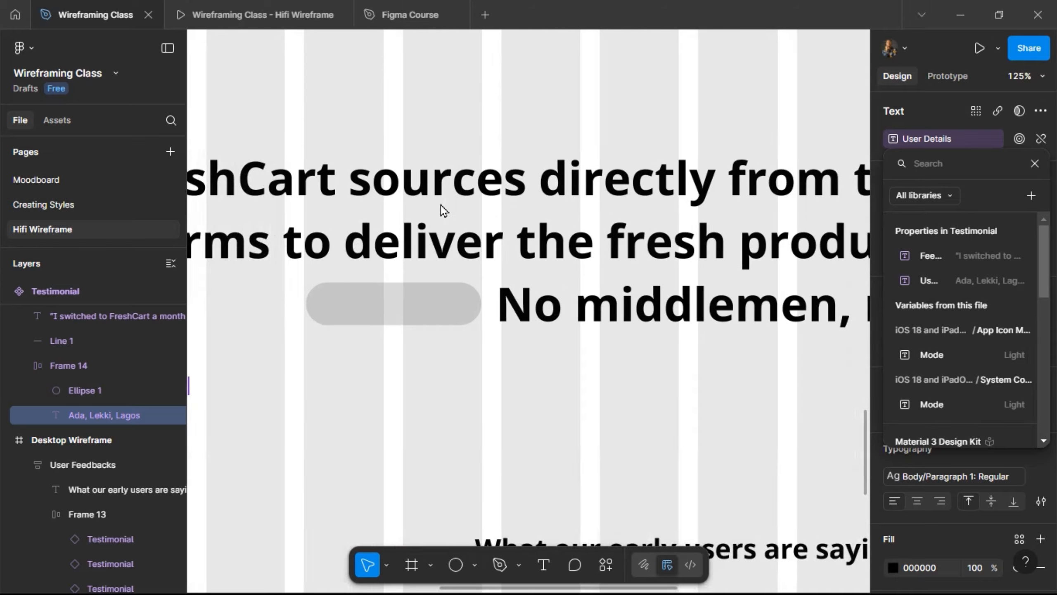
{"action": "scroll", "coordinate": [441, 205], "scroll_direction": "right", "scroll_amount": 5}
{"action": "scroll", "coordinate": [441, 205], "scroll_direction": "down", "scroll_amount": 8}
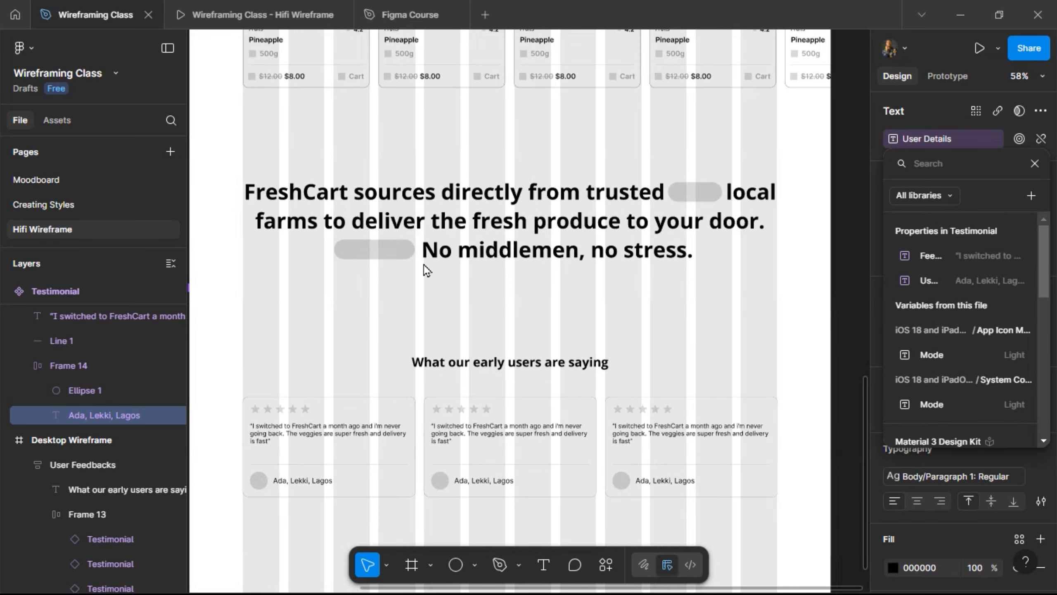
- Set the middle card's Feedback property to the juices quote "The juices amazing! Pure, cold-pre…"
{"action": "key", "text": "Escape"}
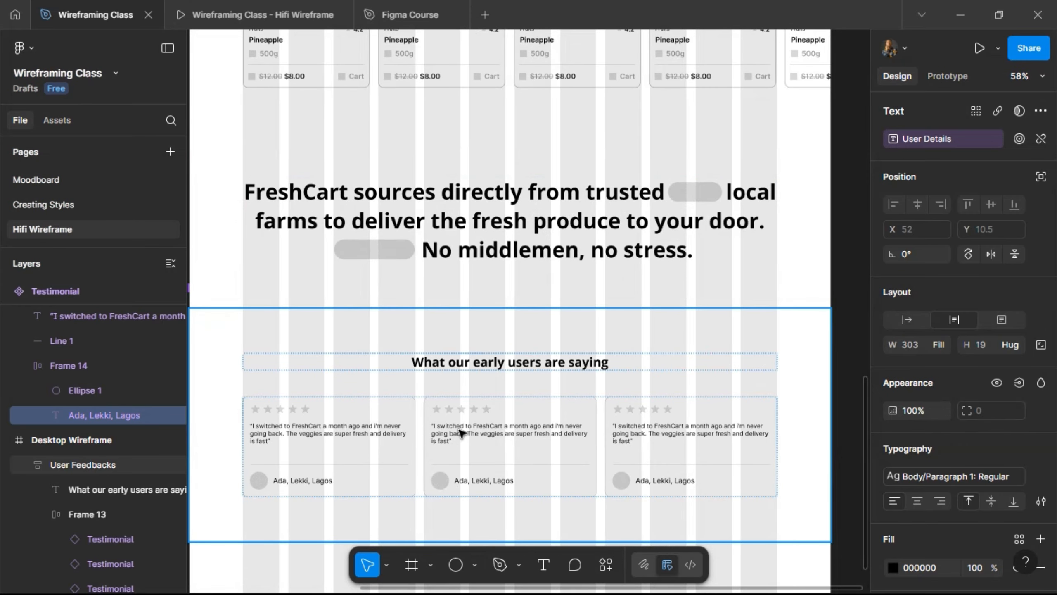
{"action": "double_click", "coordinate": [495, 429]}
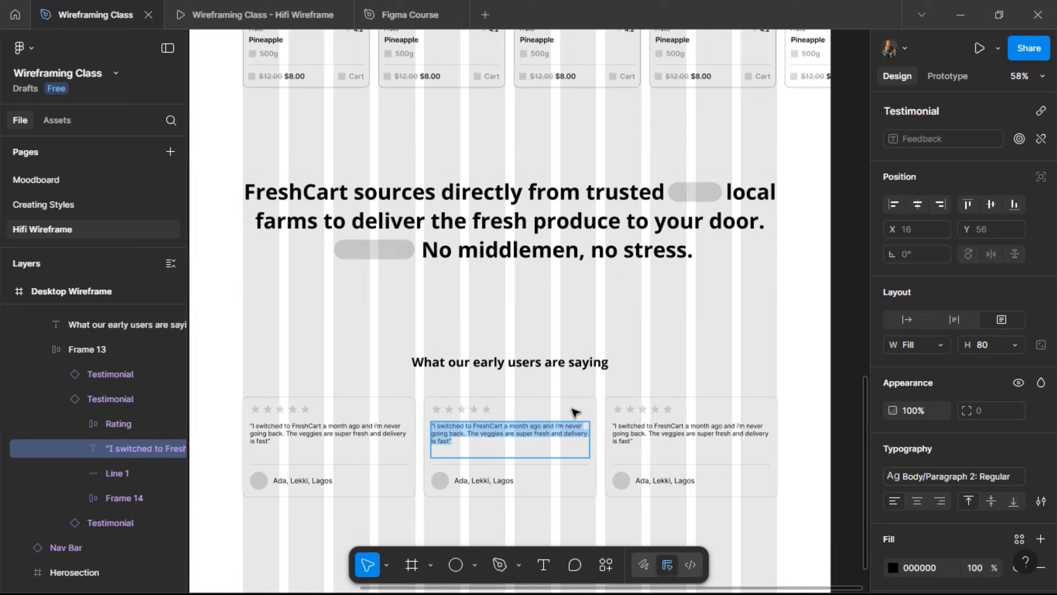
{"action": "key", "text": "Escape"}
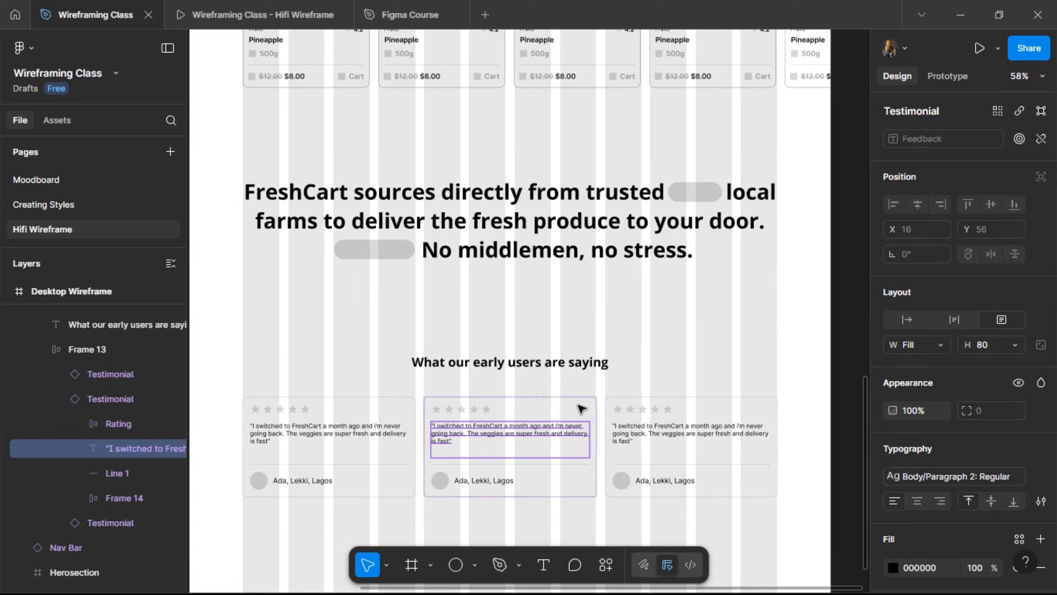
{"action": "key", "text": "Escape"}
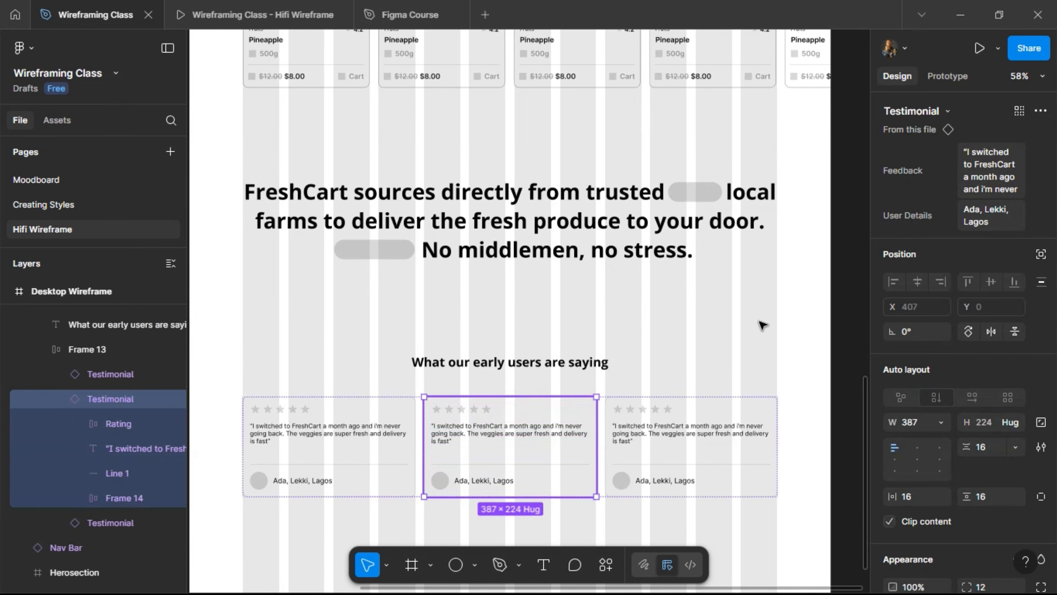
{"action": "left_click", "coordinate": [990, 168]}
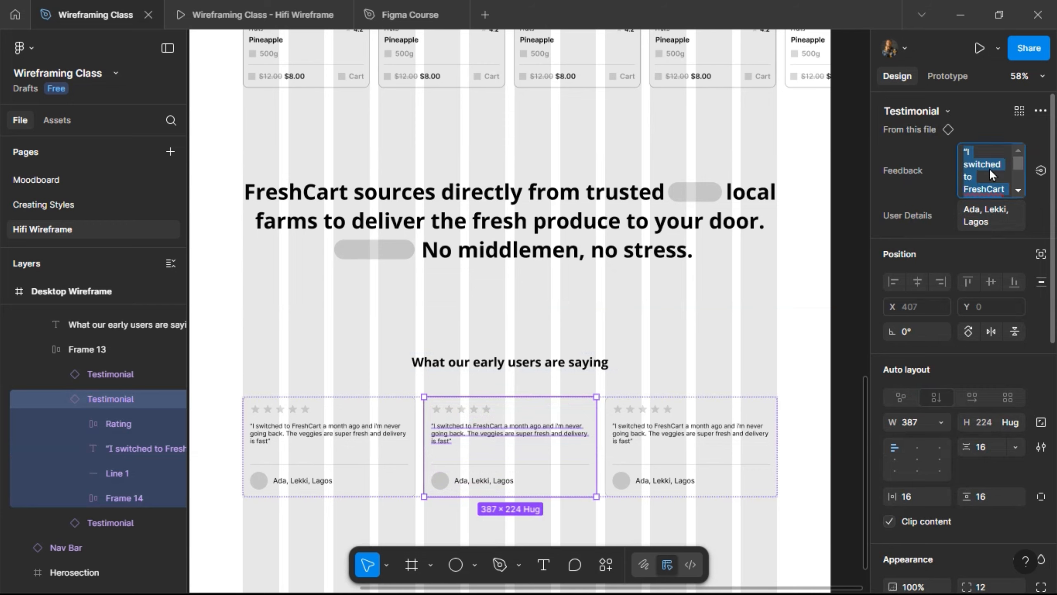
{"action": "type", "text": "\"The ju"}
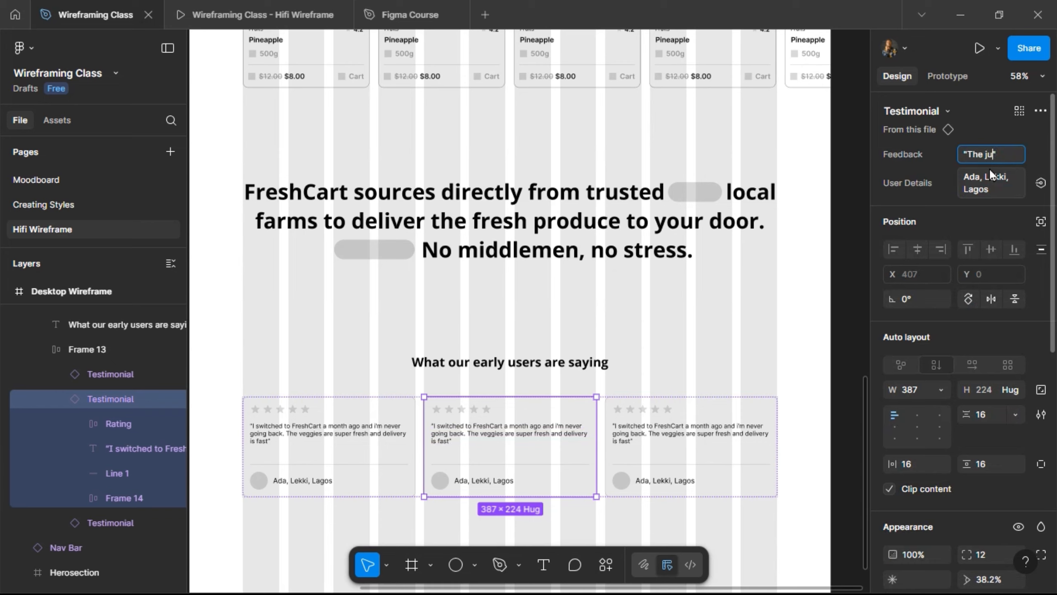
{"action": "type", "text": "ices are amazing"}
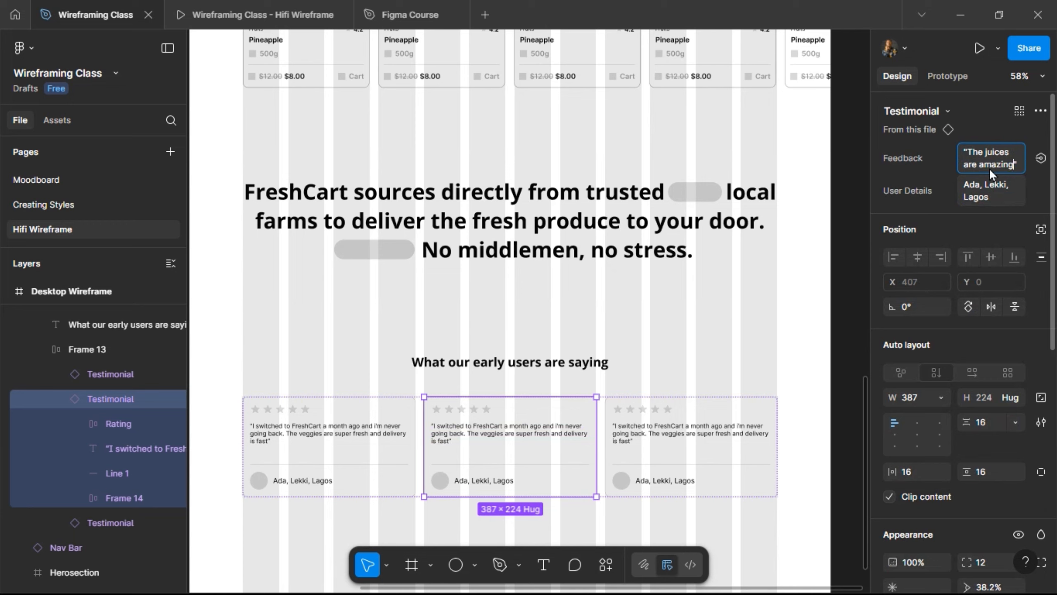
{"action": "type", "text": "!"}
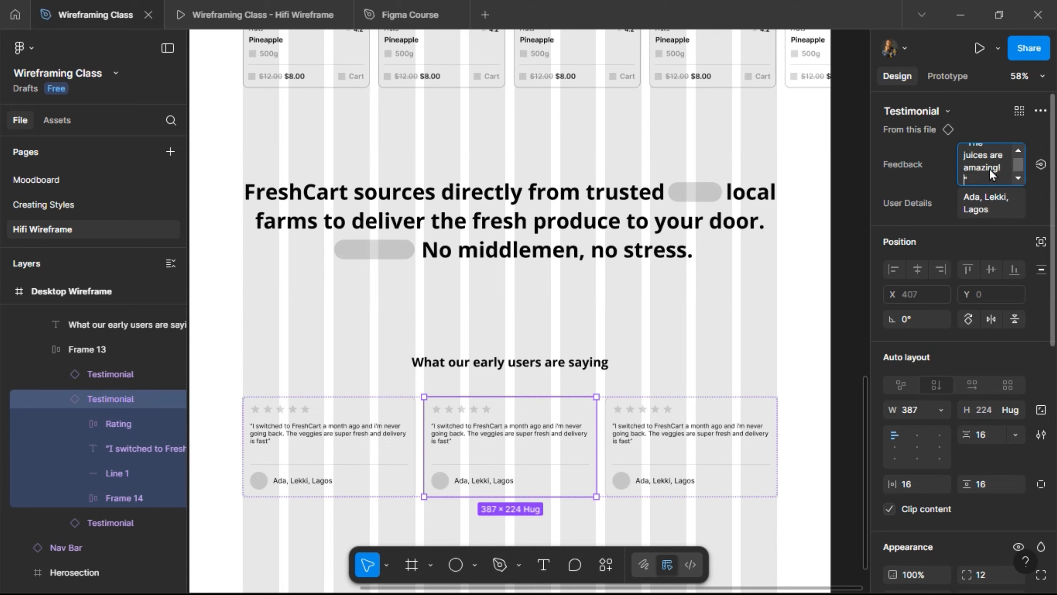
{"action": "type", "text": " Pu"}
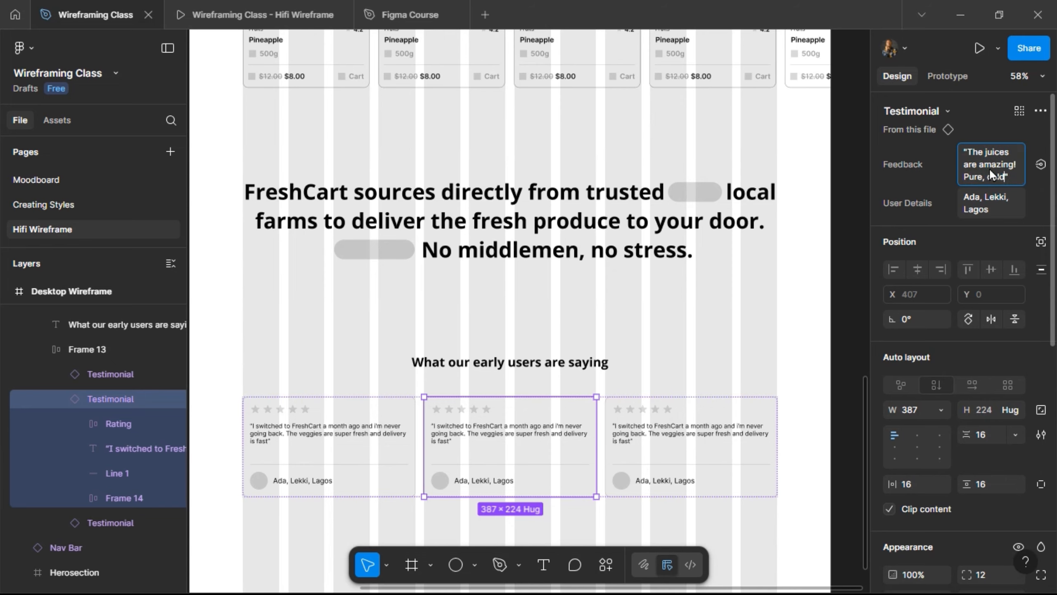
{"action": "type", "text": "re, cold-pre"}
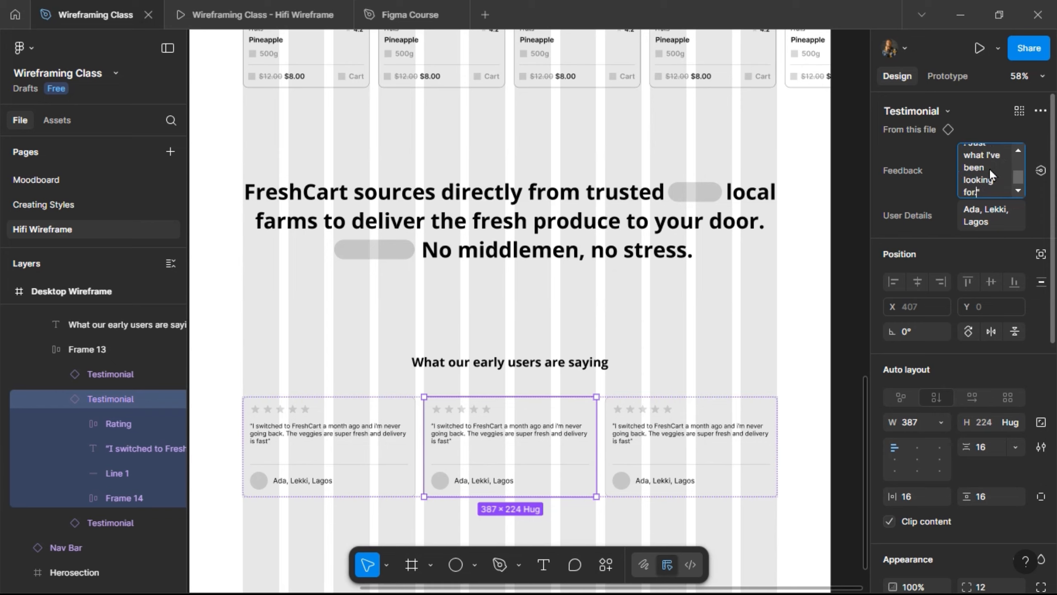
{"action": "key", "text": "Return"}
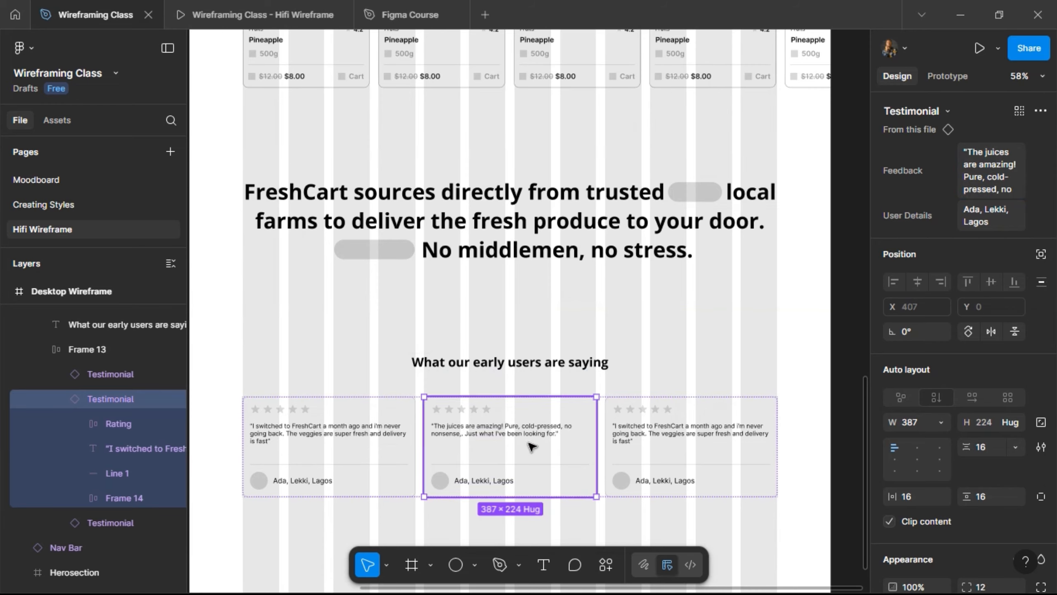
- Change the middle card's User Details to a different reviewer from VI, Lagos
{"action": "scroll", "coordinate": [532, 446], "scroll_direction": "up", "scroll_amount": 5}
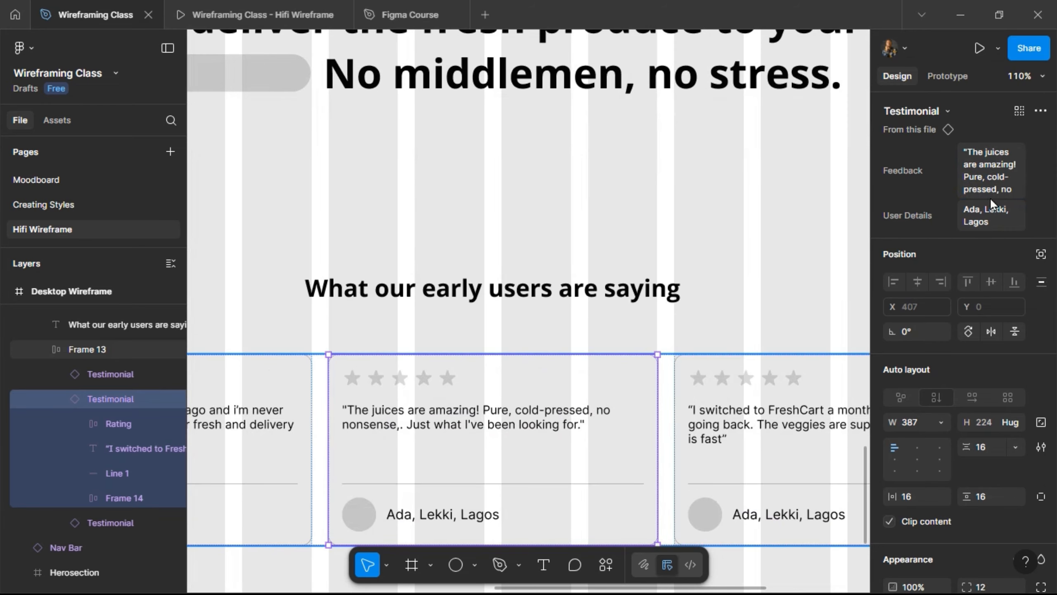
{"action": "left_click", "coordinate": [985, 220]}
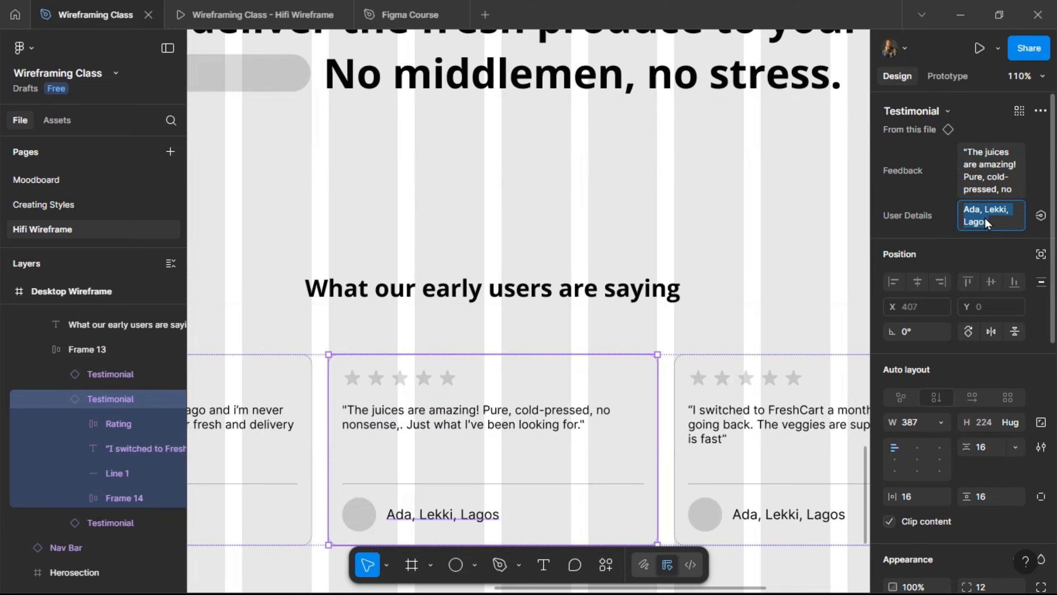
{"action": "type", "text": "Chioma, VI"}
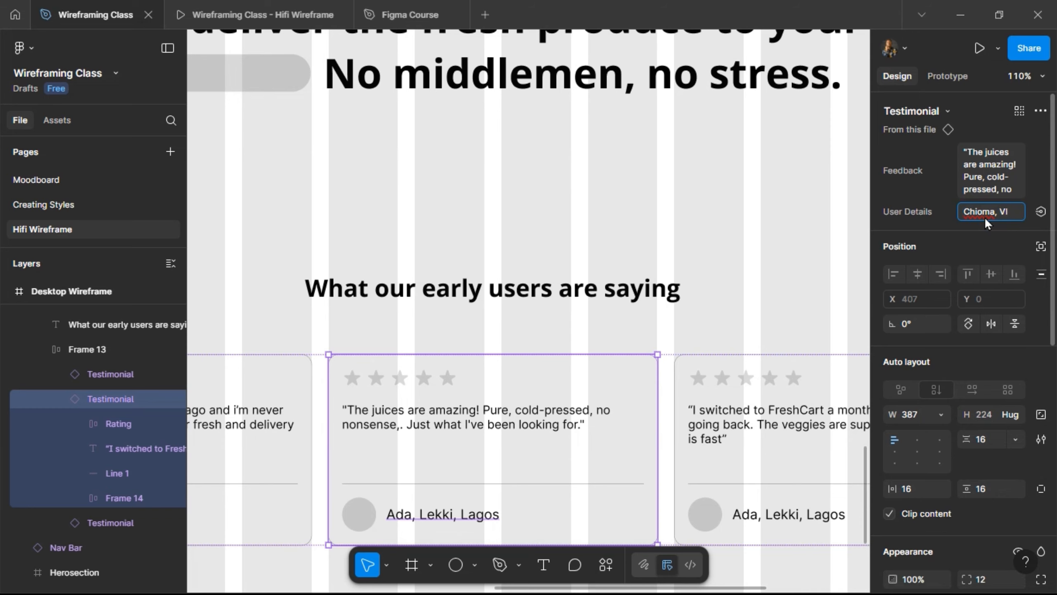
{"action": "type", "text": ", Lago"}
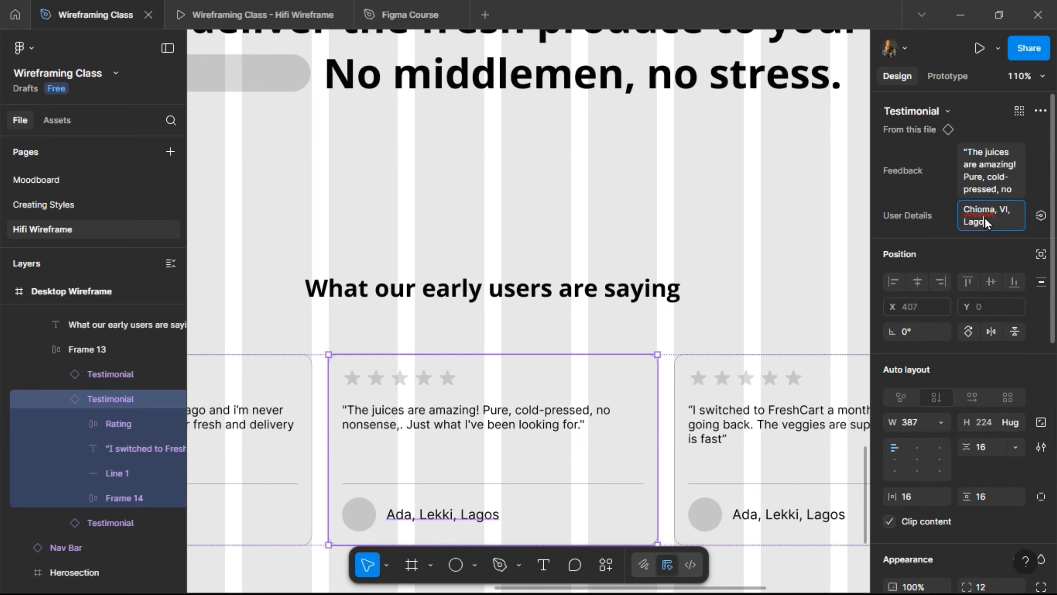
{"action": "type", "text": "s"}
{"action": "key", "text": "Escape"}
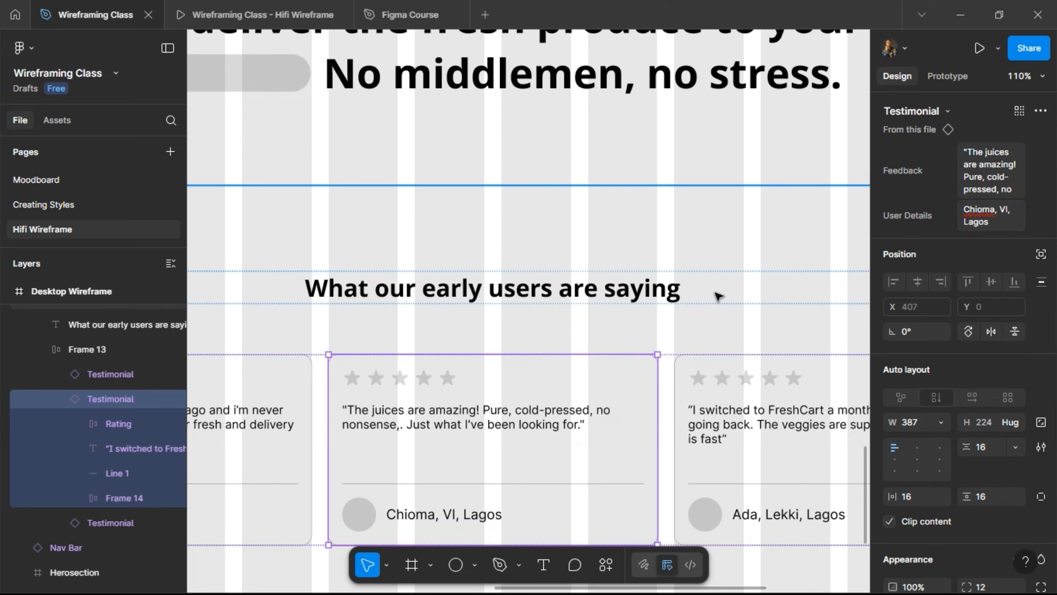
{"action": "scroll", "coordinate": [719, 297], "scroll_direction": "right", "scroll_amount": 5}
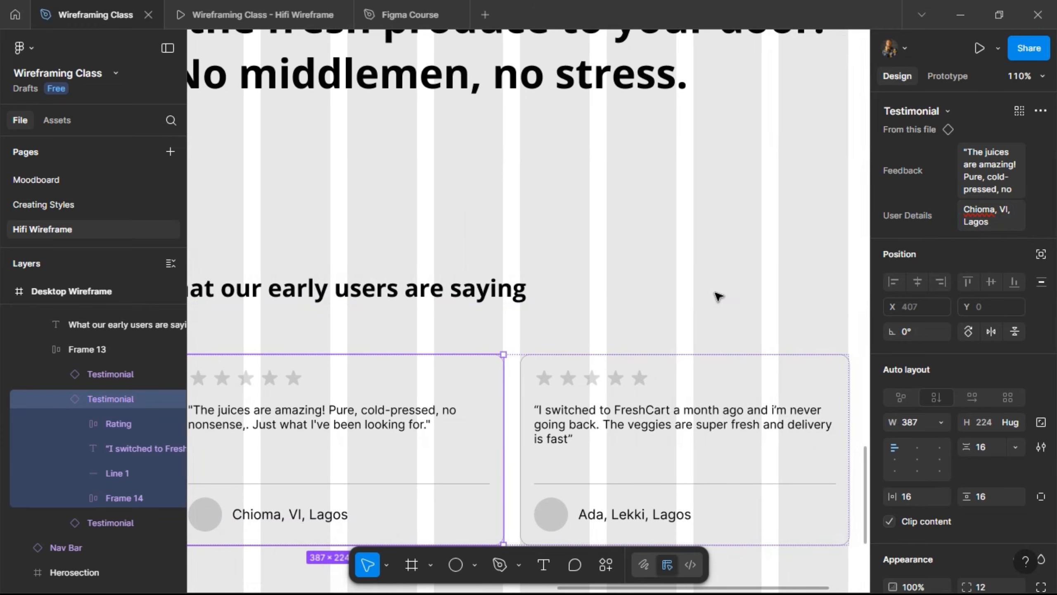
{"action": "scroll", "coordinate": [719, 296], "scroll_direction": "left", "scroll_amount": 3}
{"action": "scroll", "coordinate": [719, 297], "scroll_direction": "right", "scroll_amount": 3}
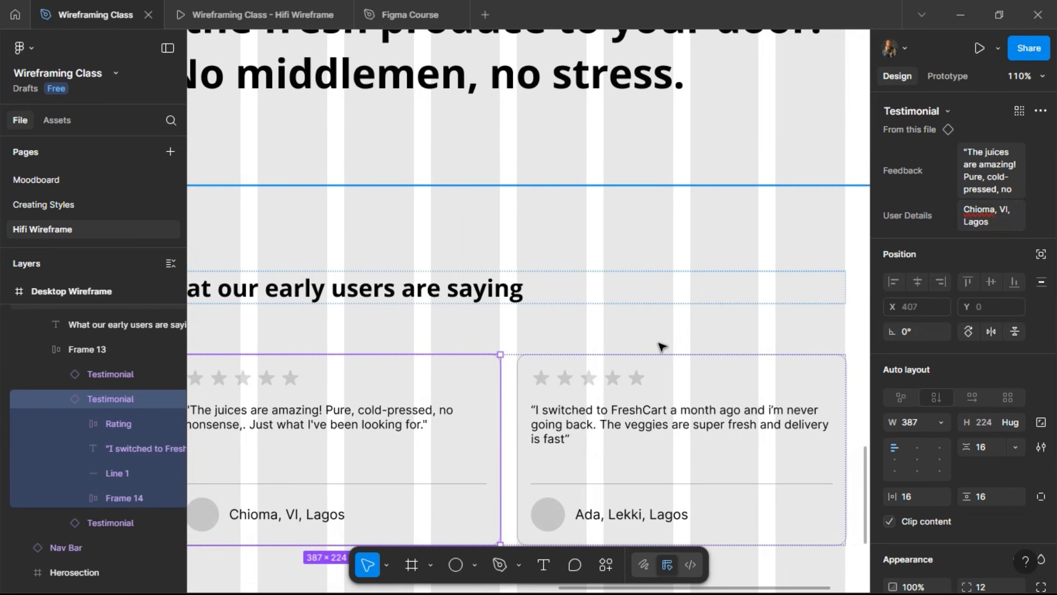
- Give the third card the quote "I know wxactly where my food come…" and a reviewer from Ikeja, Lagos
{"action": "left_click", "coordinate": [571, 373]}
{"action": "scroll", "coordinate": [850, 284], "scroll_direction": "down", "scroll_amount": 1}
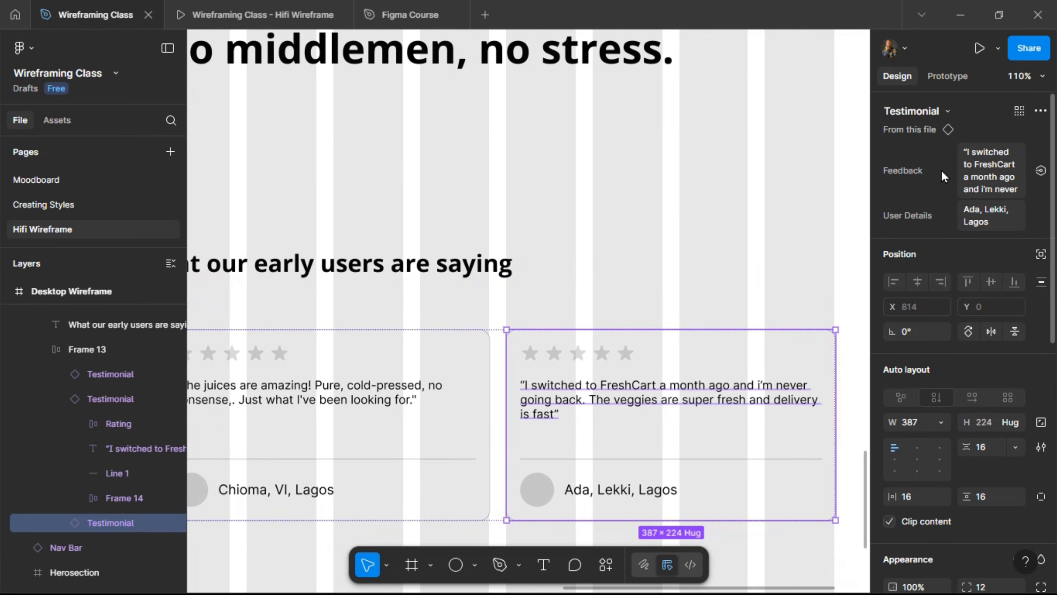
{"action": "left_click", "coordinate": [978, 168]}
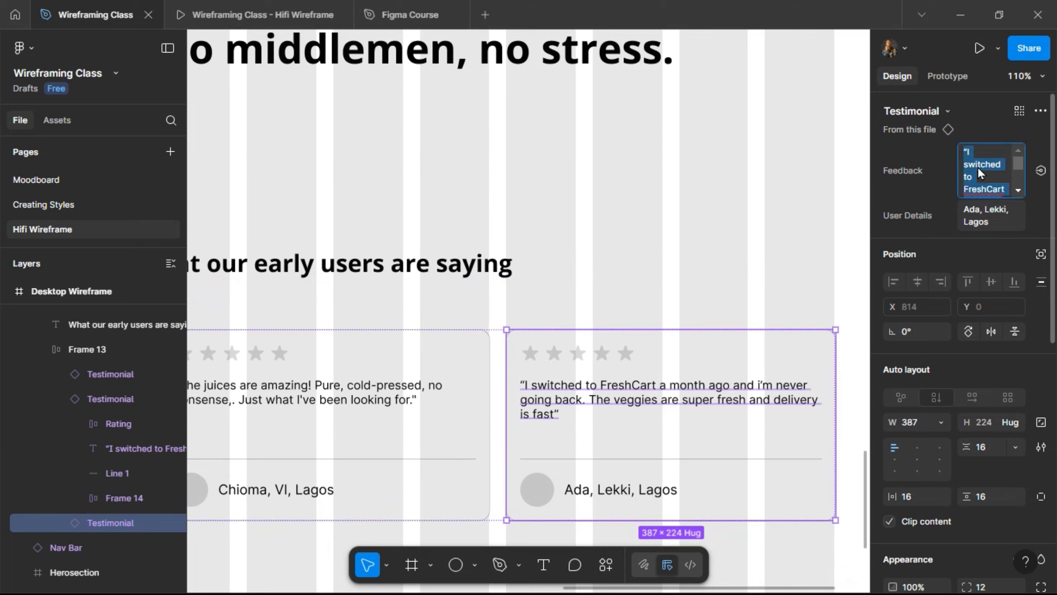
{"action": "type", "text": "\"I love"}
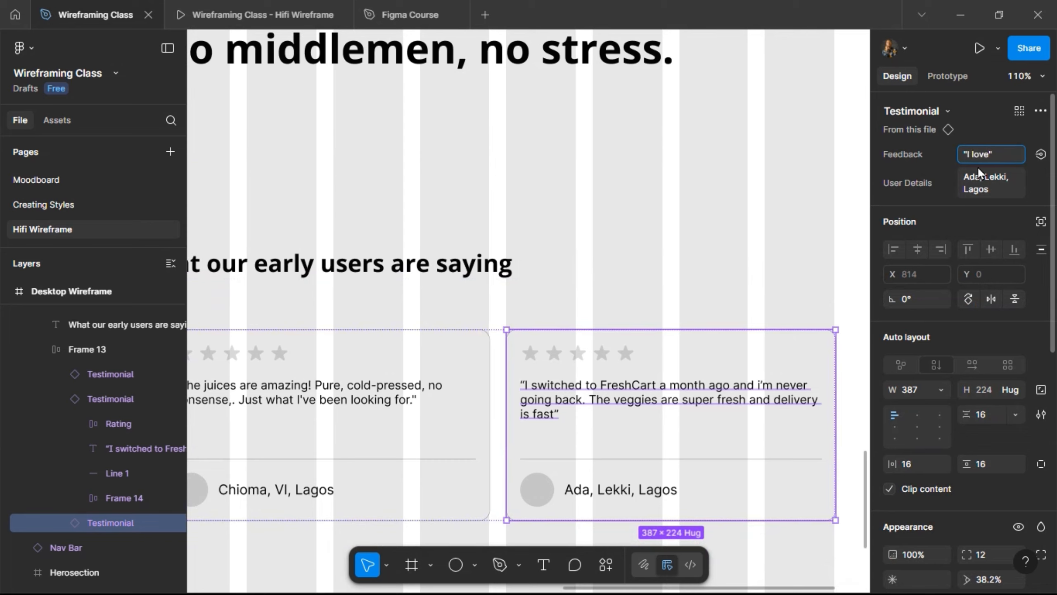
{"action": "type", "text": "I know w"}
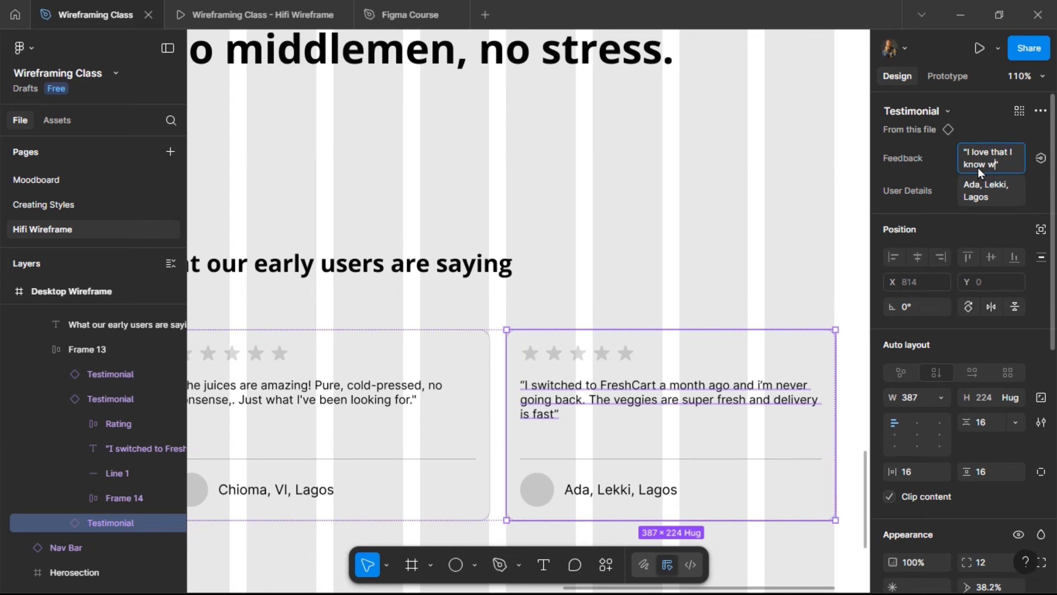
{"action": "type", "text": "xactly "}
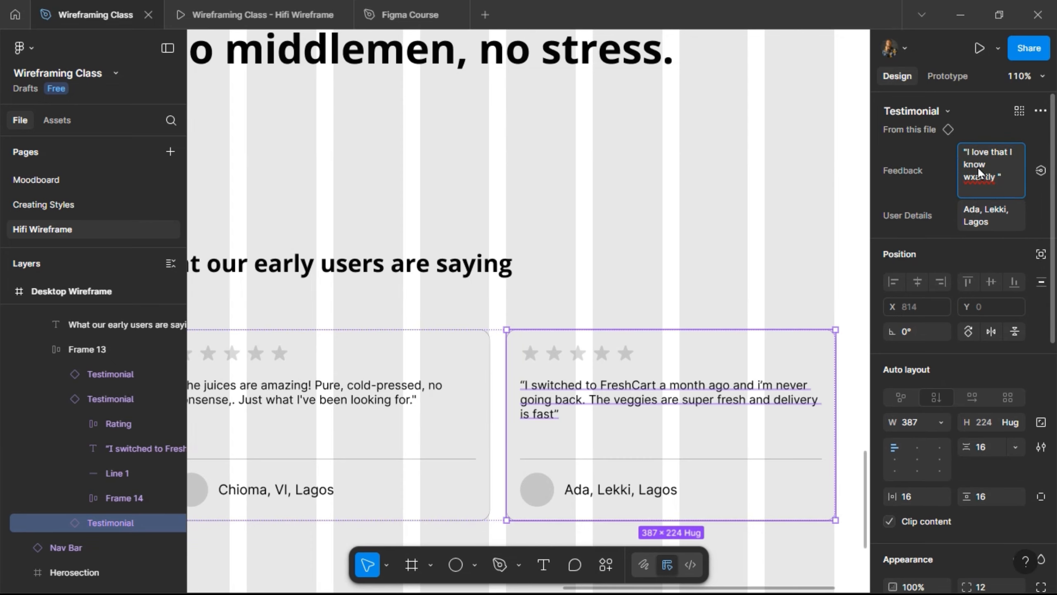
{"action": "type", "text": "where my"}
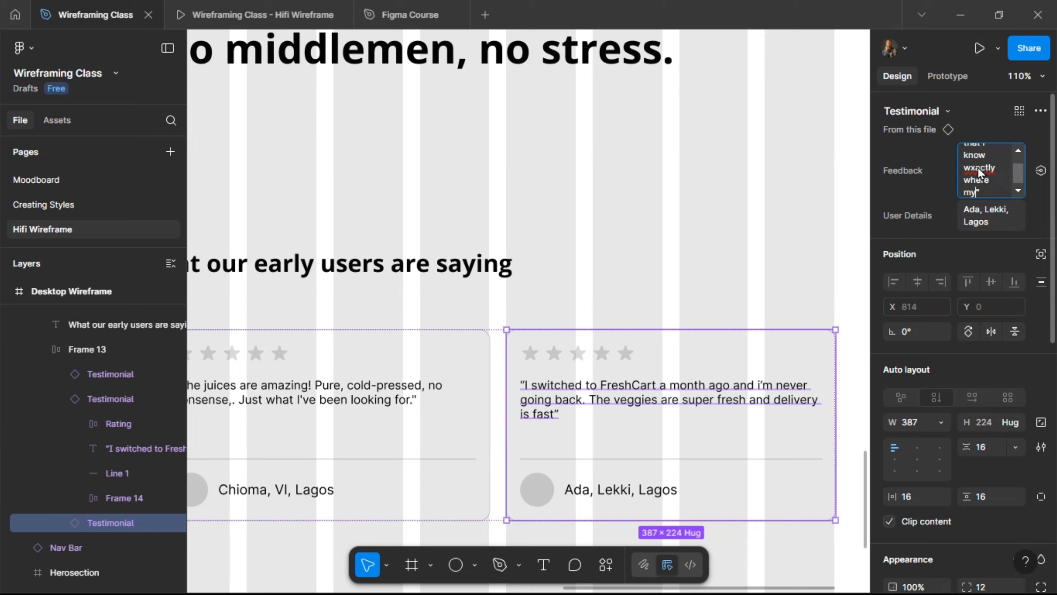
{"action": "type", "text": " food come"}
{"action": "left_click", "coordinate": [987, 205]}
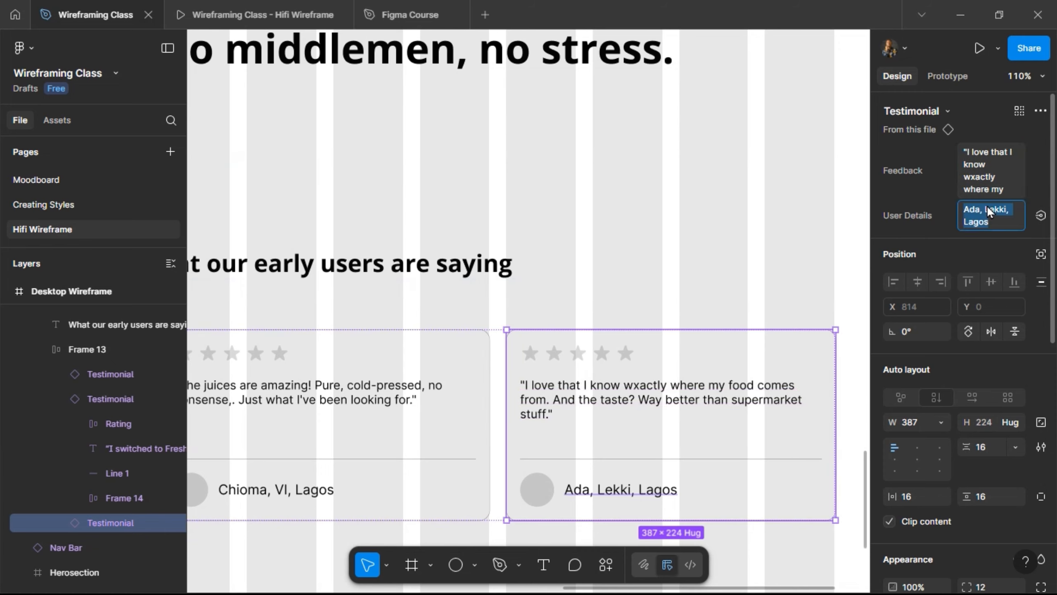
{"action": "type", "text": "To"}
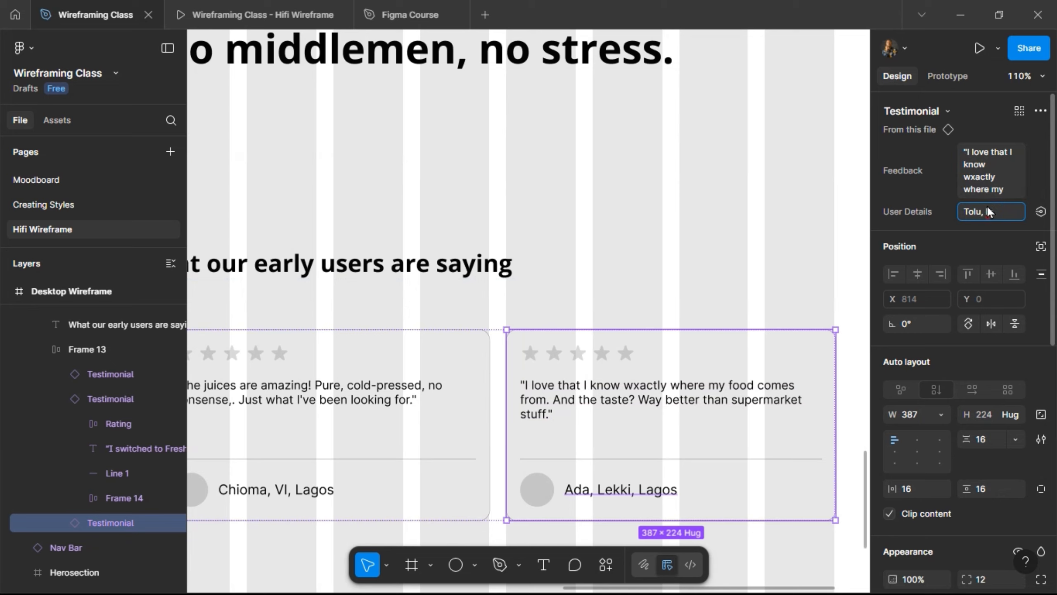
{"action": "type", "text": "lu, Ike"}
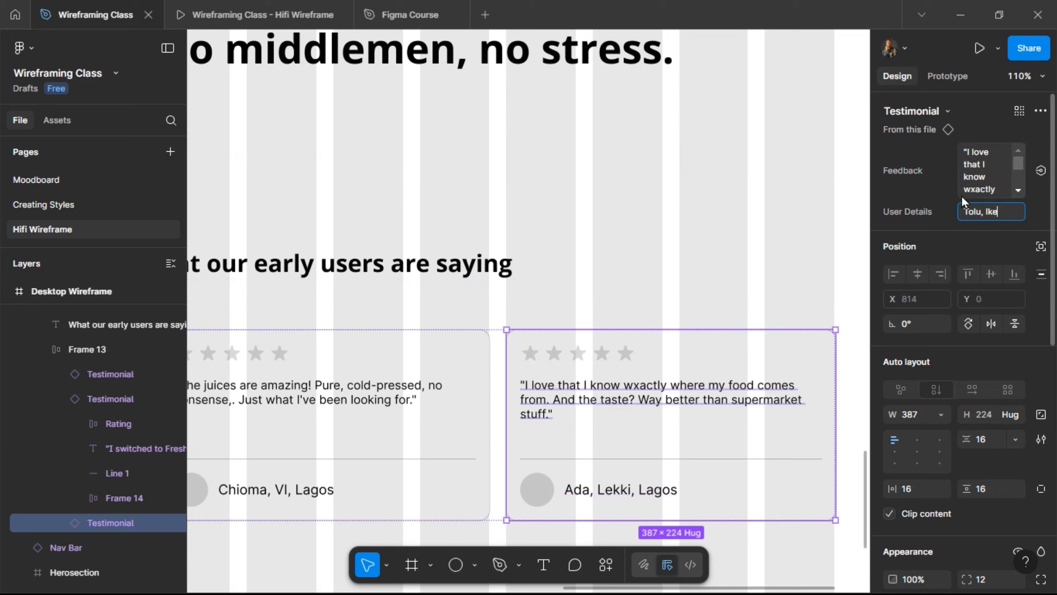
{"action": "type", "text": "ja, Lagos"}
- Commit the third card's reviewer details and check all three testimonials in the prototype preview
{"action": "key", "text": "Return"}
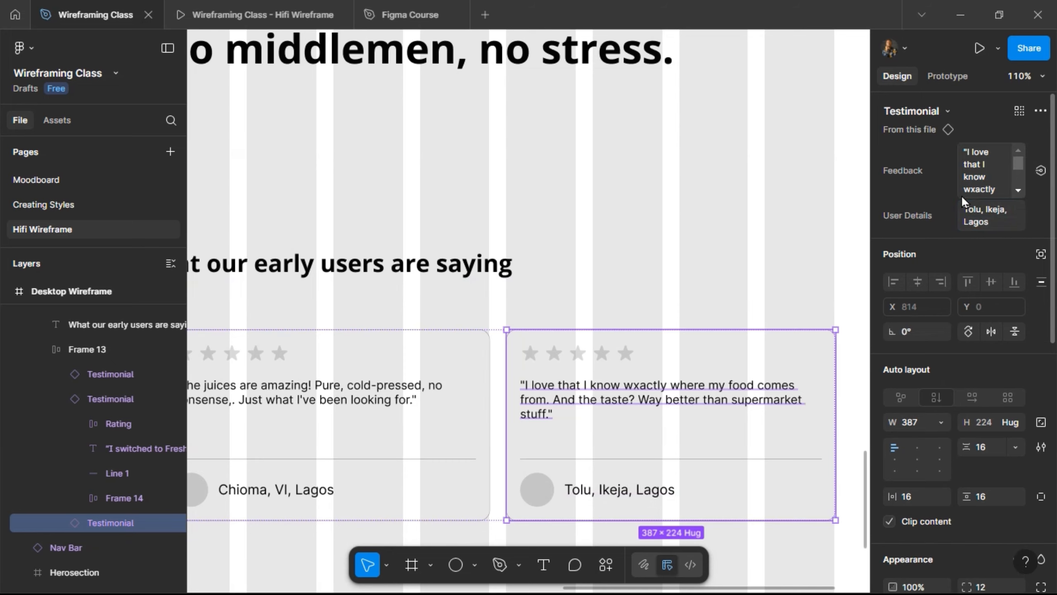
{"action": "scroll", "coordinate": [653, 276], "scroll_direction": "down", "scroll_amount": 3}
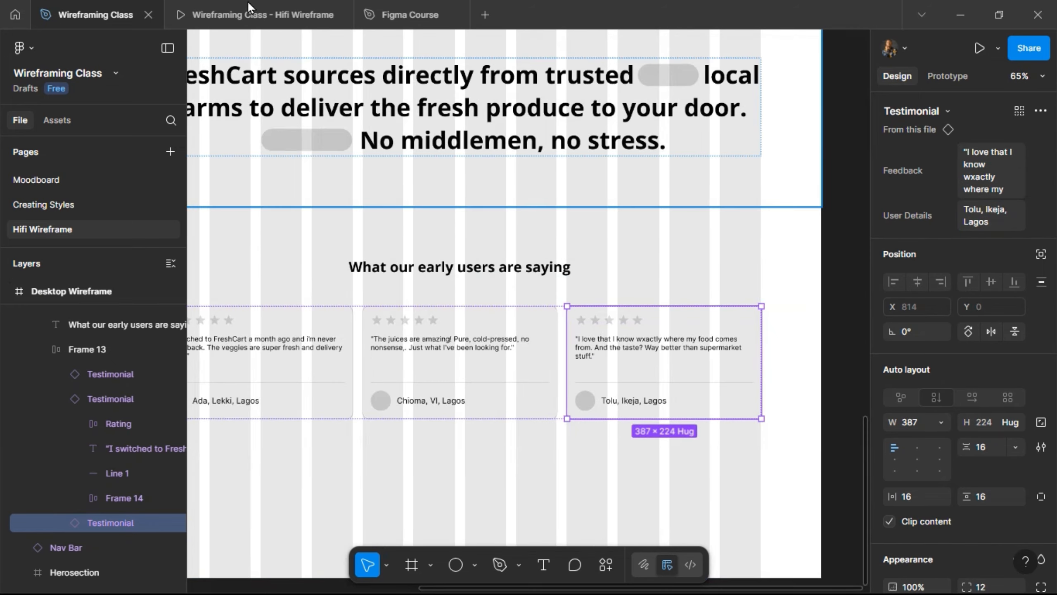
{"action": "double_click", "coordinate": [252, 6]}
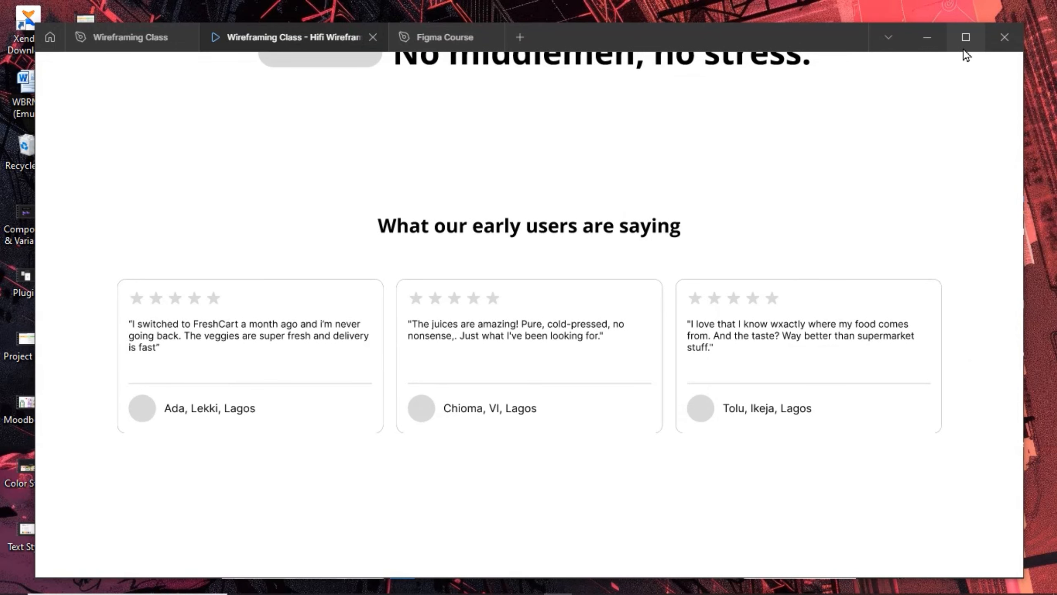
{"action": "left_click", "coordinate": [965, 37]}
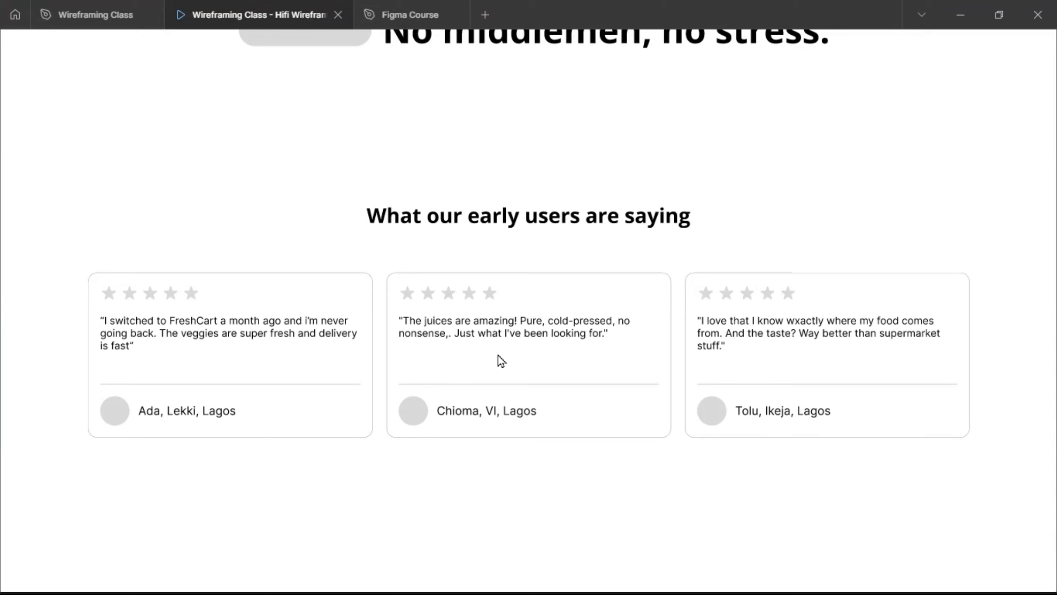
{"action": "scroll", "coordinate": [411, 365], "scroll_direction": "down", "scroll_amount": 2}
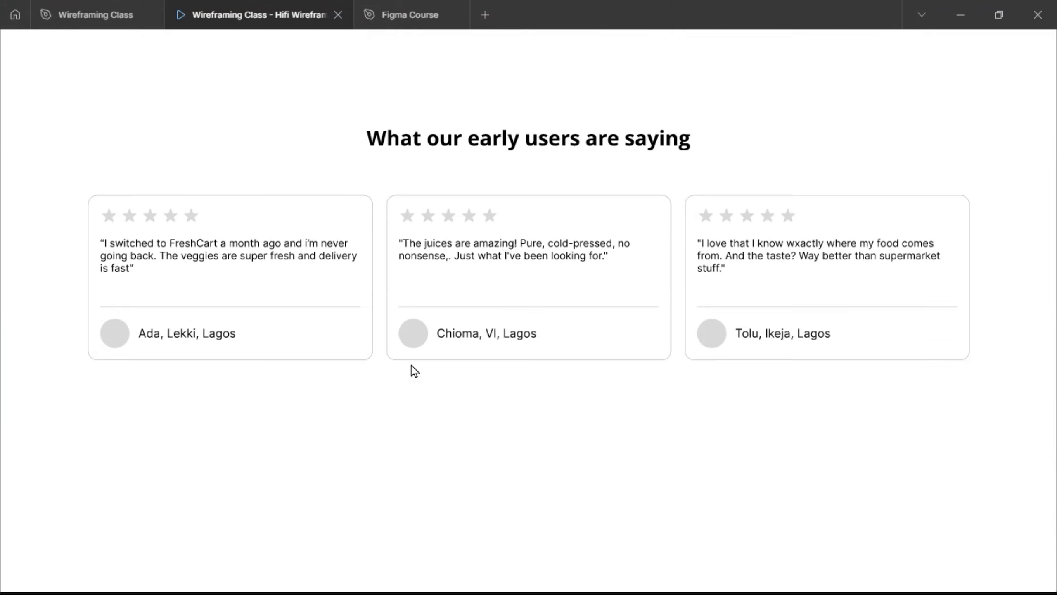
{"action": "scroll", "coordinate": [411, 365], "scroll_direction": "up", "scroll_amount": 2}
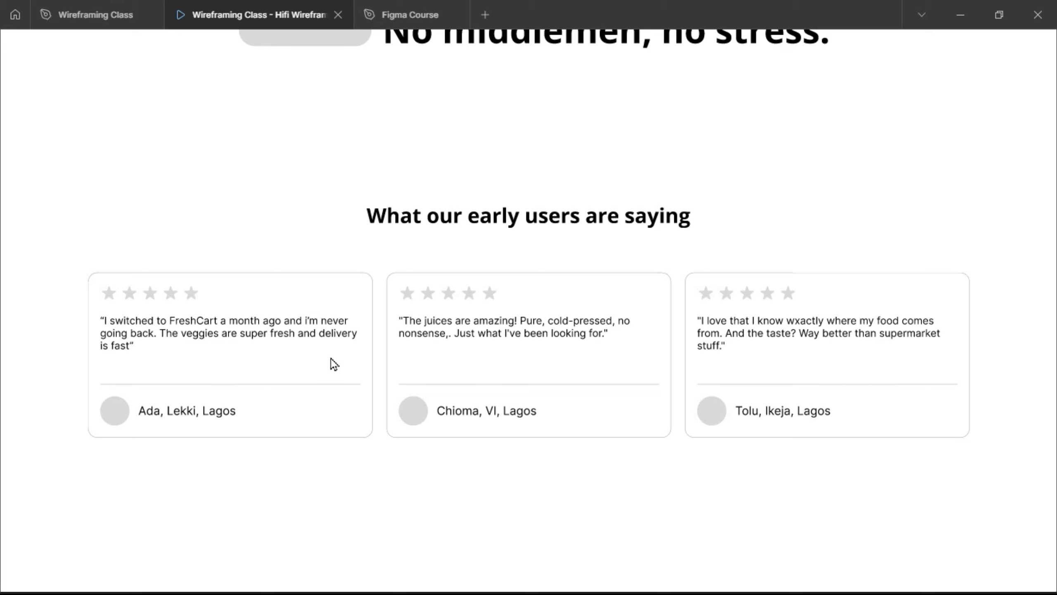
{"action": "left_click", "coordinate": [101, 18]}
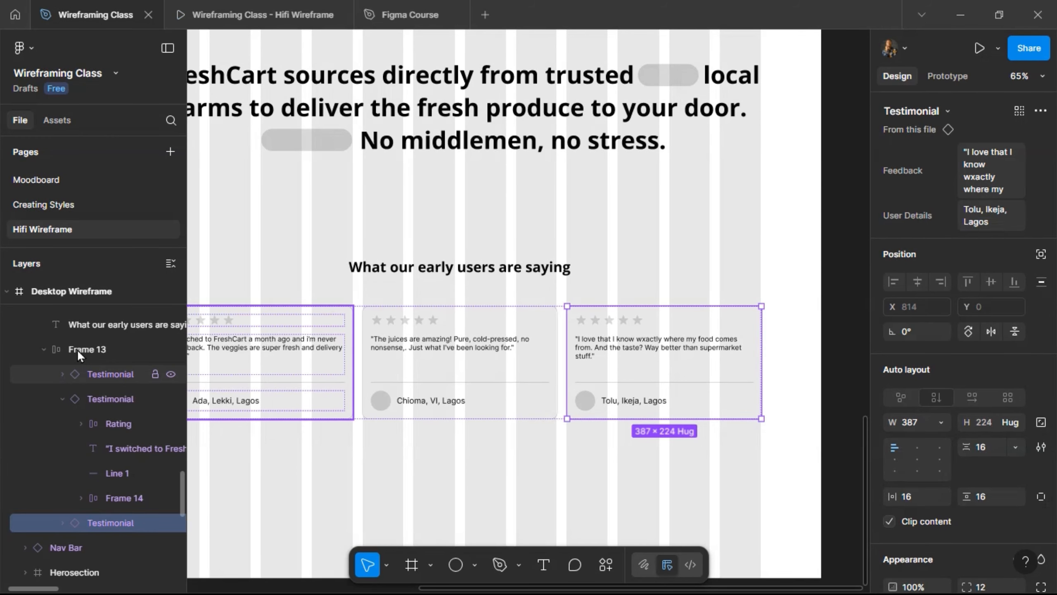
- Rename the testimonial cards frame to 'User Feedbacks'
{"action": "left_click", "coordinate": [90, 349]}
{"action": "double_click", "coordinate": [89, 349]}
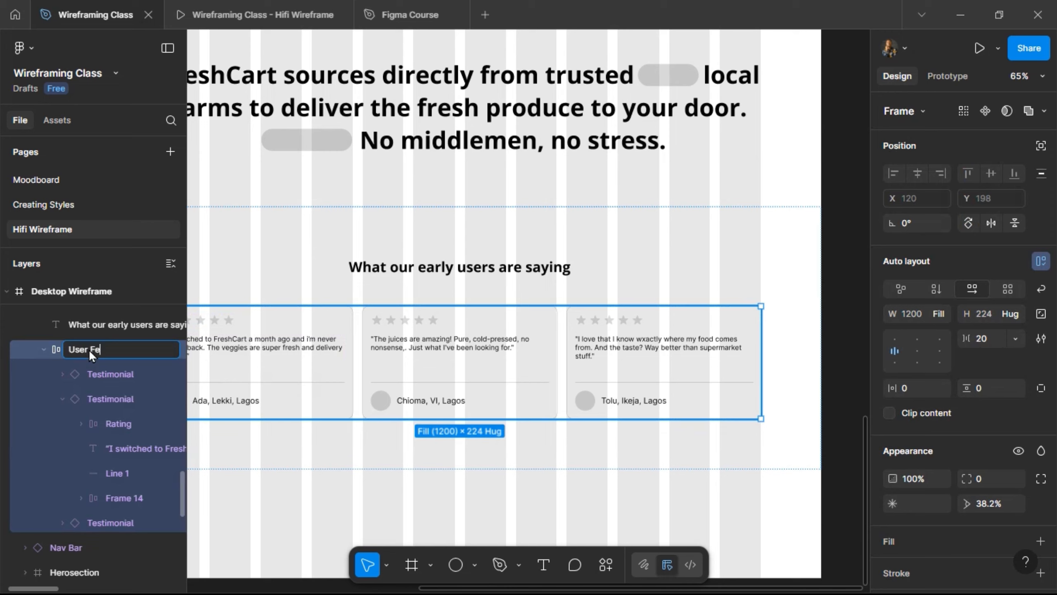
{"action": "type", "text": "User Feedbacks"}
{"action": "key", "text": "Return"}
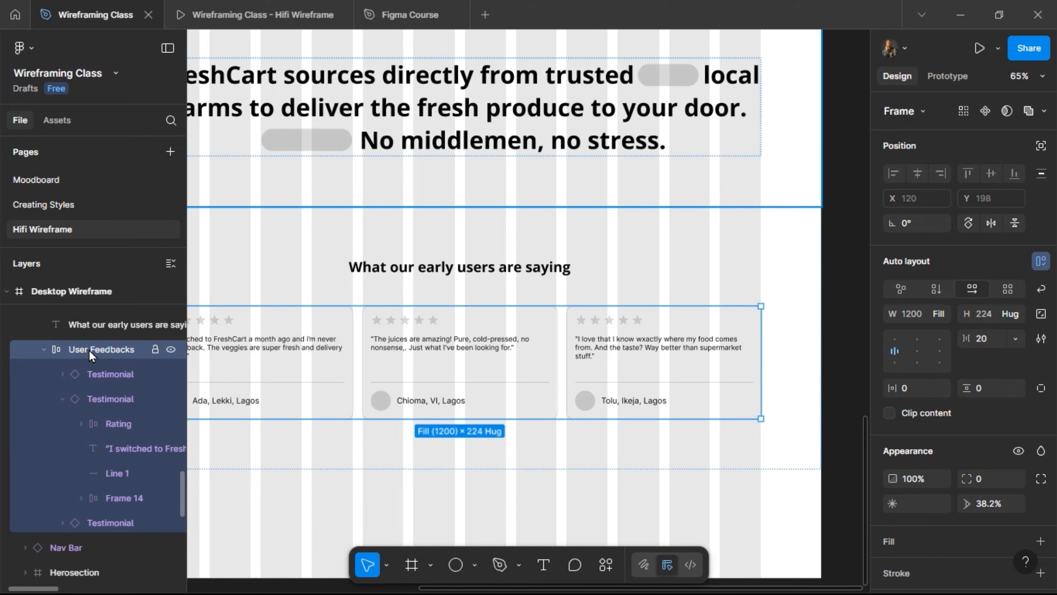
- Rename the inner cards row frame inside User Feedbacks to 'Content'
{"action": "left_click", "coordinate": [63, 398]}
{"action": "left_click", "coordinate": [44, 348]}
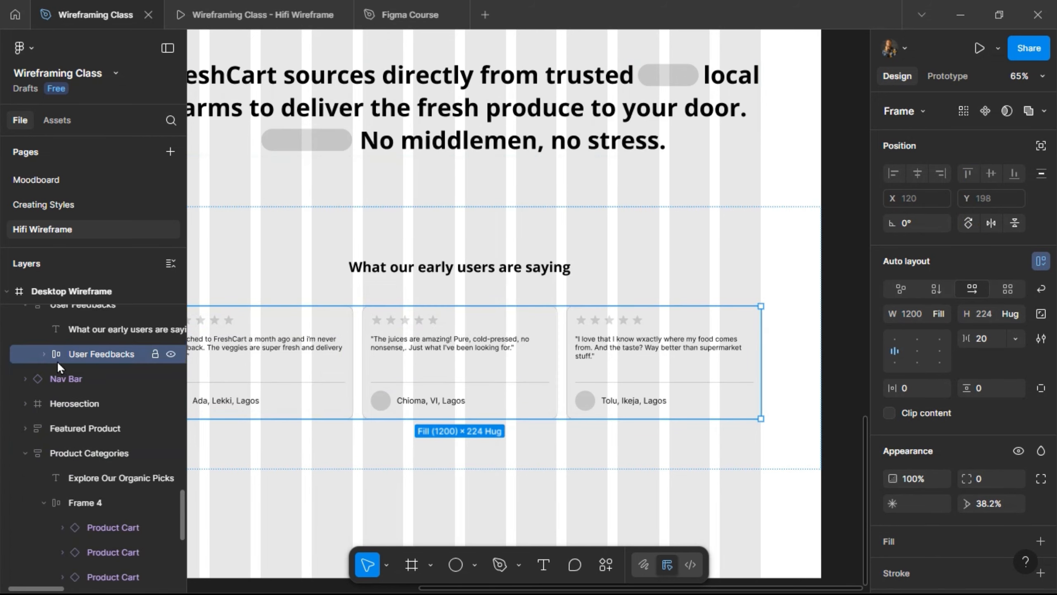
{"action": "scroll", "coordinate": [57, 360], "scroll_direction": "up", "scroll_amount": 1}
{"action": "scroll", "coordinate": [61, 377], "scroll_direction": "up", "scroll_amount": 1}
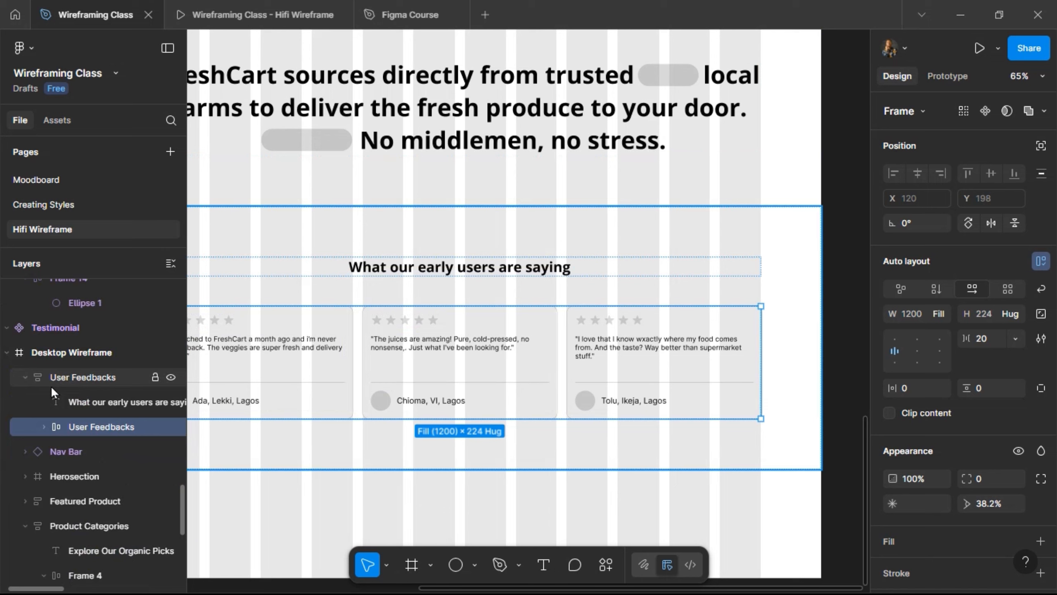
{"action": "left_click", "coordinate": [25, 377]}
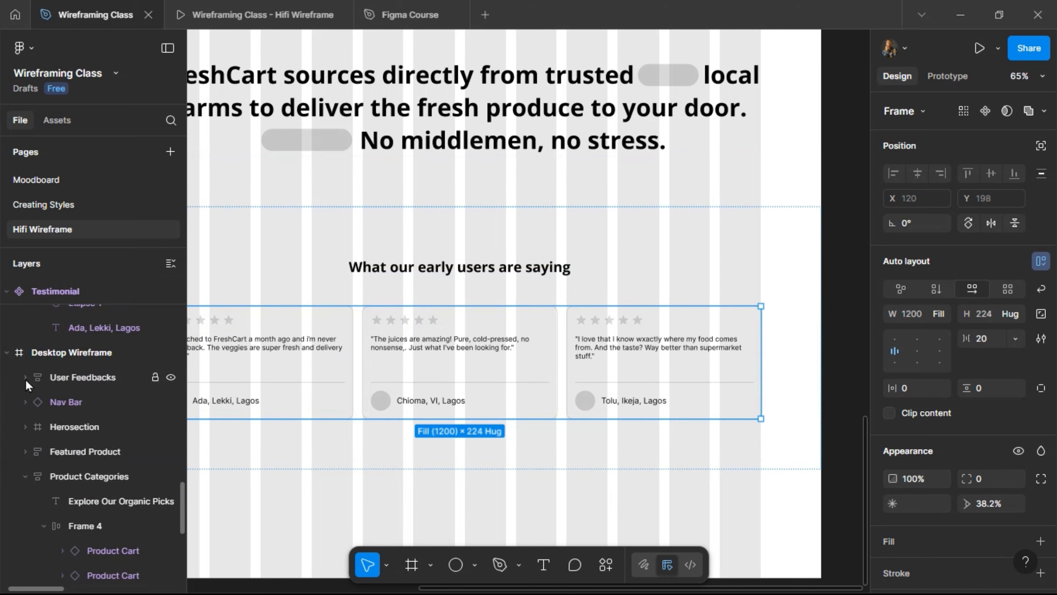
{"action": "left_click", "coordinate": [25, 379]}
{"action": "double_click", "coordinate": [93, 426]}
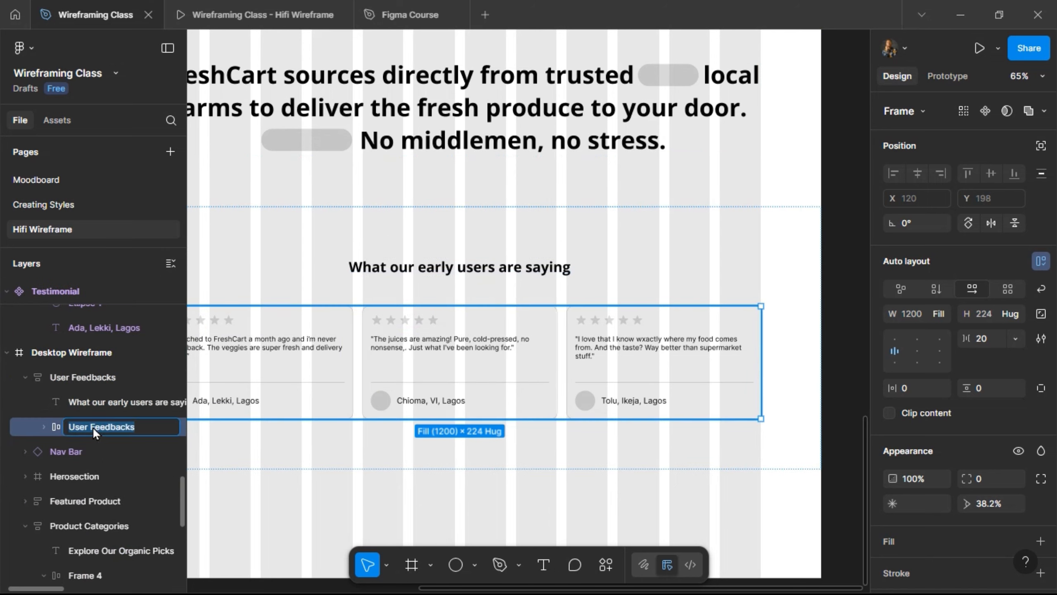
{"action": "type", "text": "Content"}
{"action": "key", "text": "Return"}
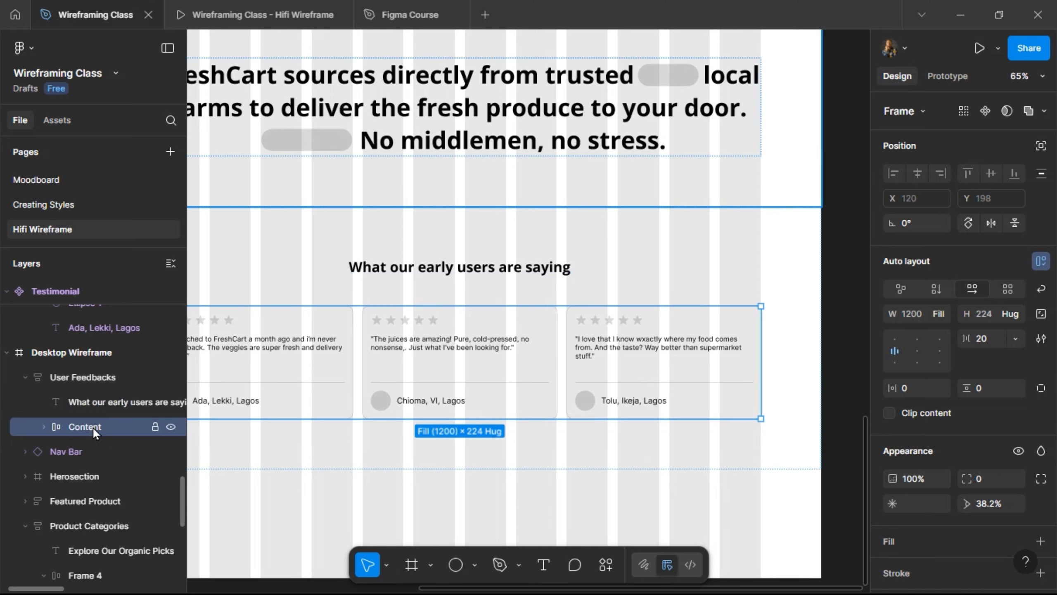
- Reorder the layers so User Feedbacks comes after the About section
{"action": "left_click", "coordinate": [21, 380]}
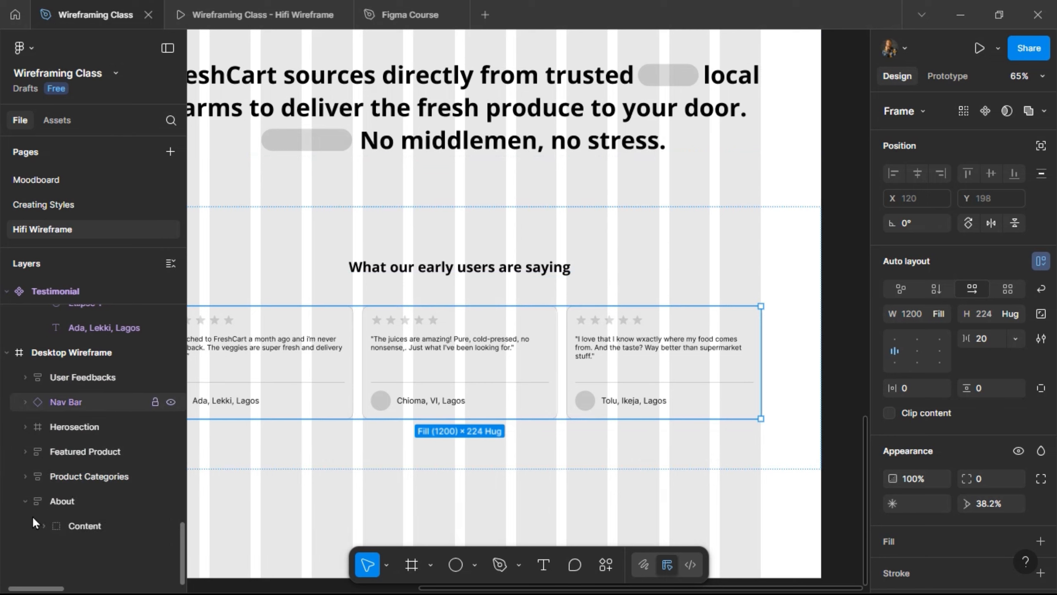
{"action": "left_click", "coordinate": [95, 377]}
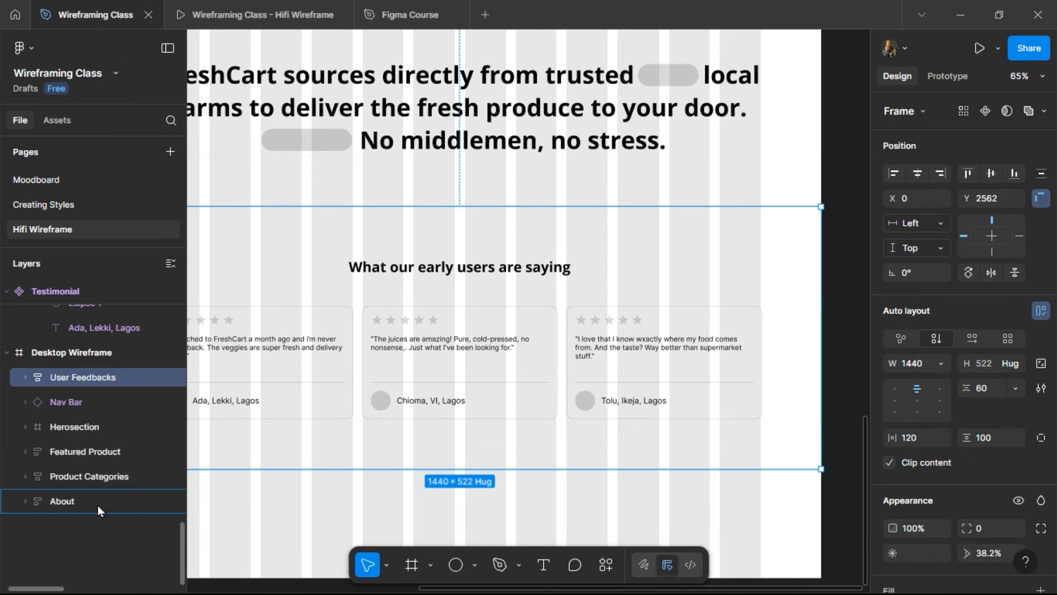
{"action": "mouse_move", "coordinate": [97, 503]}
{"action": "left_mouse_down"}
{"action": "mouse_move", "coordinate": [99, 517]}
{"action": "mouse_move", "coordinate": [96, 495]}
{"action": "mouse_move", "coordinate": [83, 497]}
{"action": "left_mouse_up"}
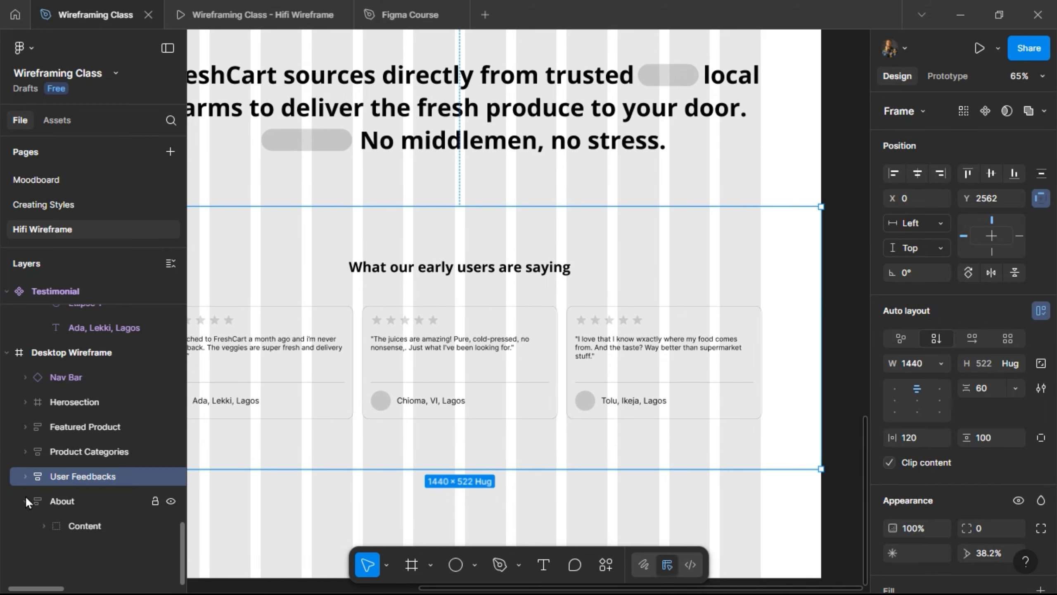
{"action": "left_click", "coordinate": [74, 502]}
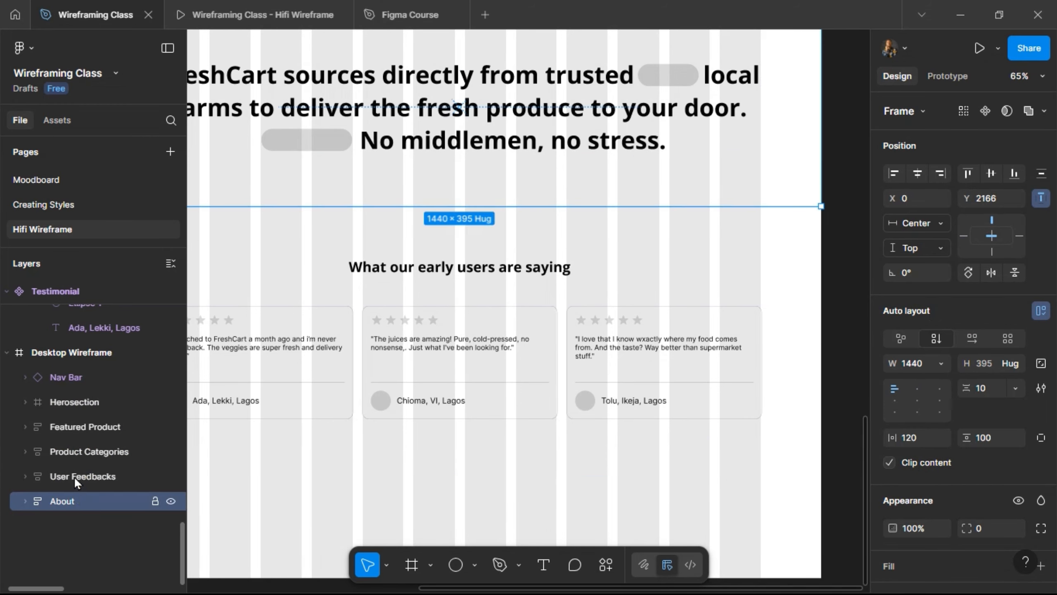
{"action": "left_click_drag", "start_coordinate": [75, 479], "coordinate": [74, 466]}
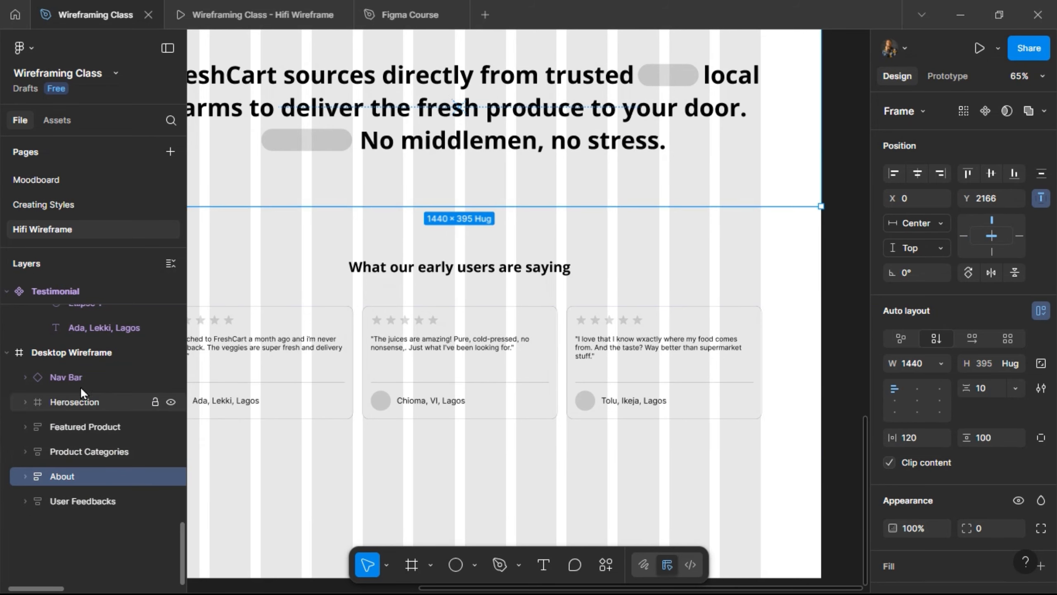
- Drag the Desktop Wireframe's bottom edge down to make room for new sections
{"action": "scroll", "coordinate": [438, 419], "scroll_direction": "down", "scroll_amount": 3}
{"action": "scroll", "coordinate": [438, 420], "scroll_direction": "down", "scroll_amount": 1}
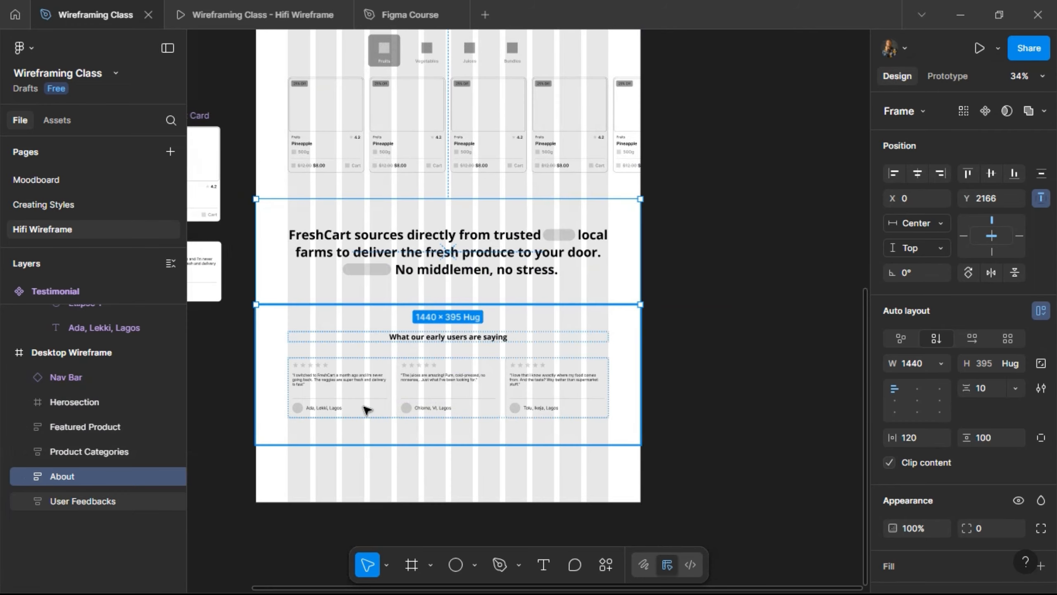
{"action": "scroll", "coordinate": [366, 410], "scroll_direction": "up", "scroll_amount": 2}
{"action": "scroll", "coordinate": [366, 406], "scroll_direction": "up", "scroll_amount": 12}
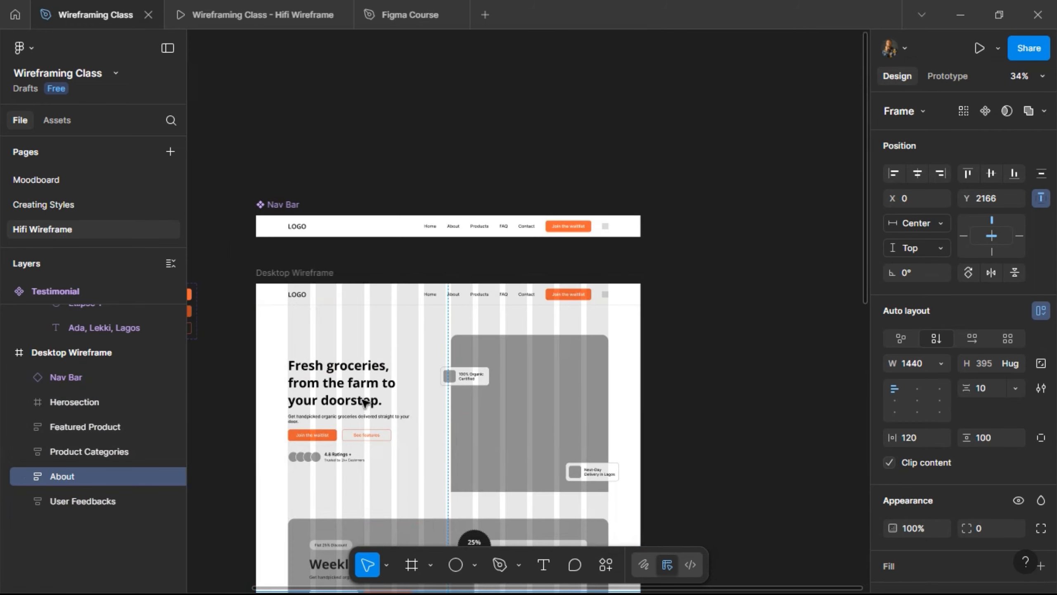
{"action": "left_click", "coordinate": [327, 274]}
{"action": "scroll", "coordinate": [401, 271], "scroll_direction": "down", "scroll_amount": 15}
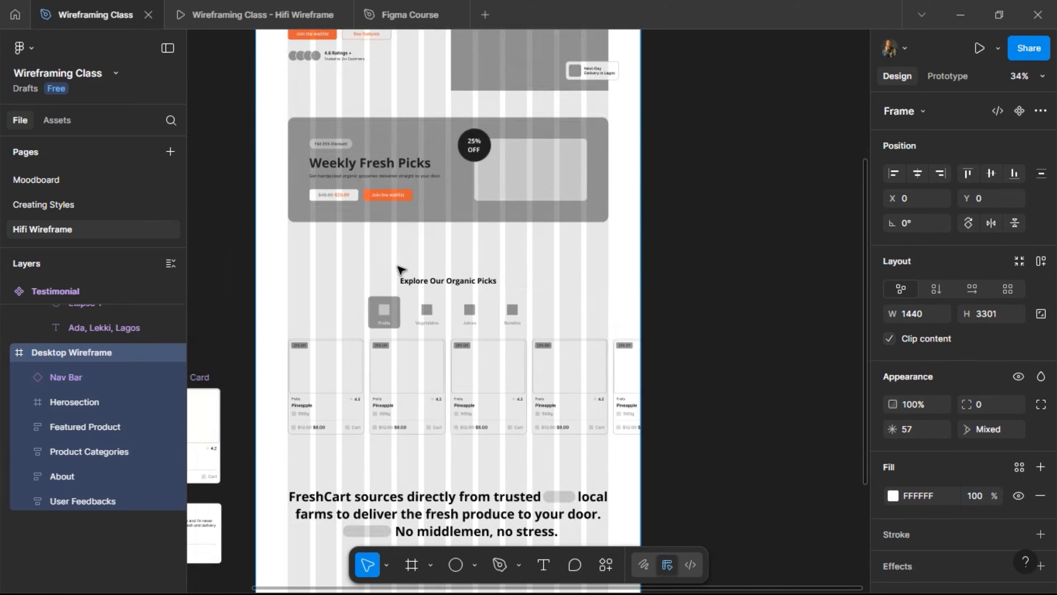
{"action": "left_click_drag", "start_coordinate": [431, 175], "coordinate": [479, 497]}
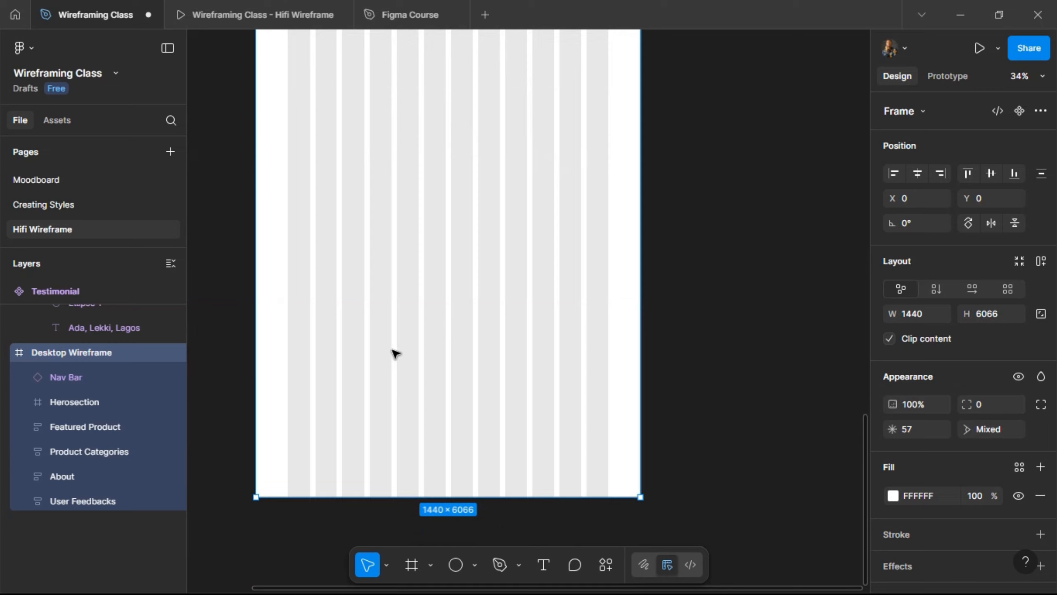
- Draw a 1440-wide frame below the testimonials with Grey fill and 24 corner radius, then preview it
{"action": "scroll", "coordinate": [393, 354], "scroll_direction": "up", "scroll_amount": 10}
{"action": "scroll", "coordinate": [354, 313], "scroll_direction": "down", "scroll_amount": 2}
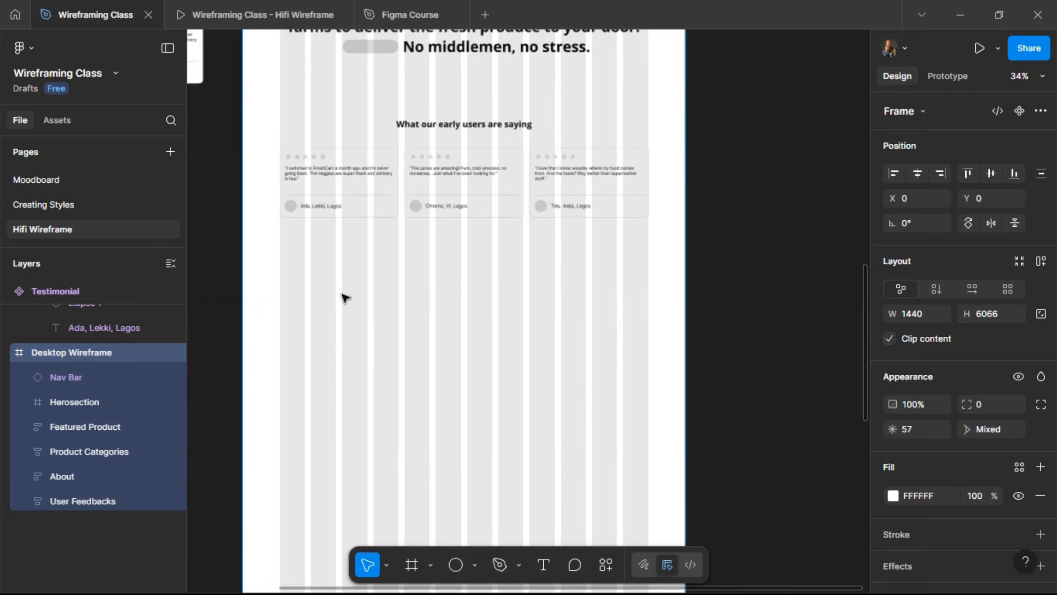
{"action": "scroll", "coordinate": [342, 295], "scroll_direction": "up", "scroll_amount": 3}
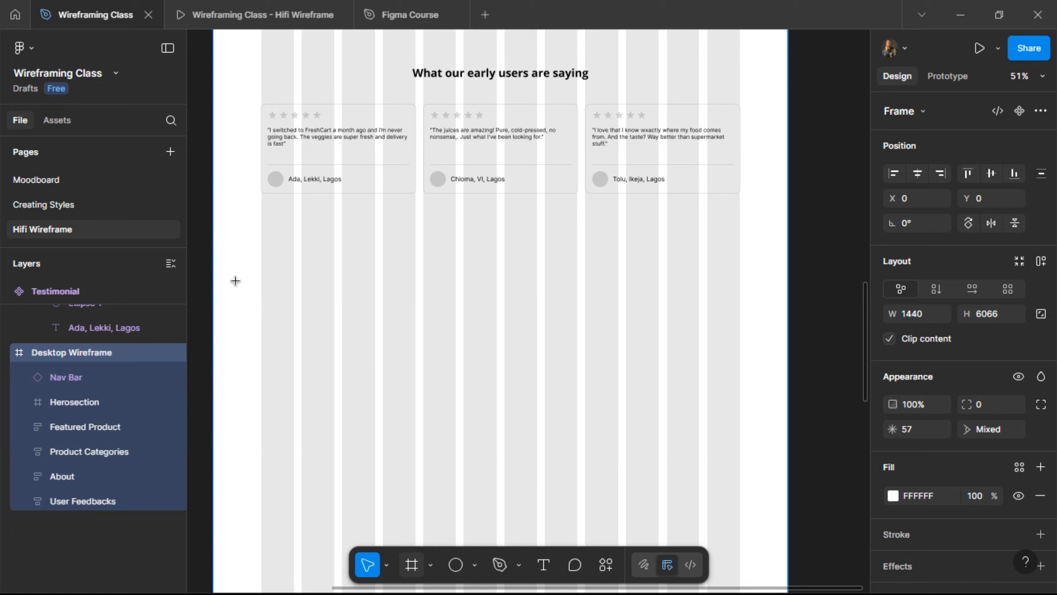
{"action": "key", "text": "f"}
{"action": "left_click_drag", "start_coordinate": [221, 276], "coordinate": [716, 365]}
{"action": "left_click_drag", "start_coordinate": [789, 392], "coordinate": [788, 406]}
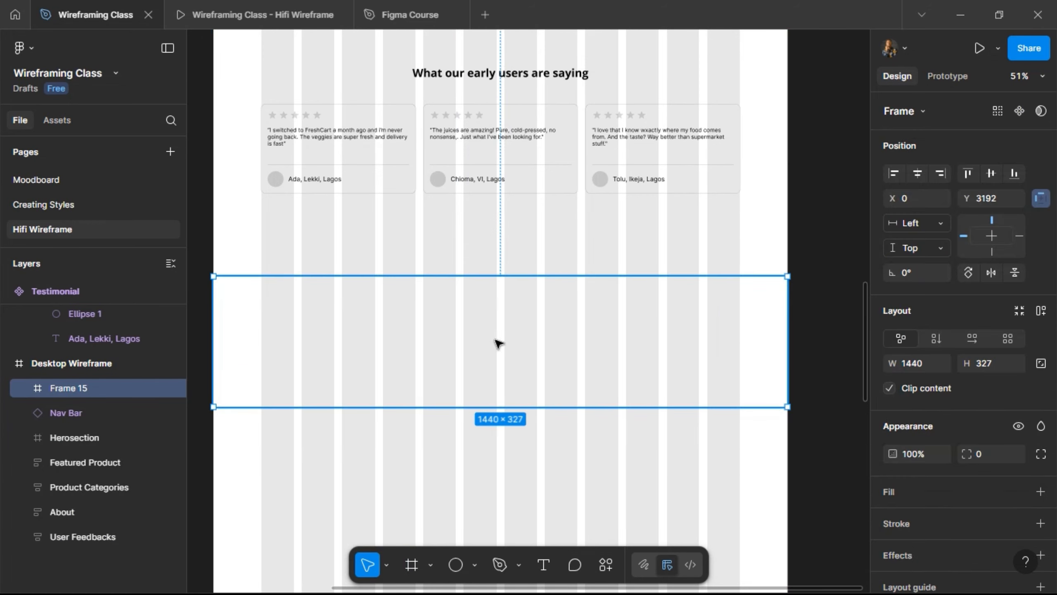
{"action": "left_click", "coordinate": [1017, 492]}
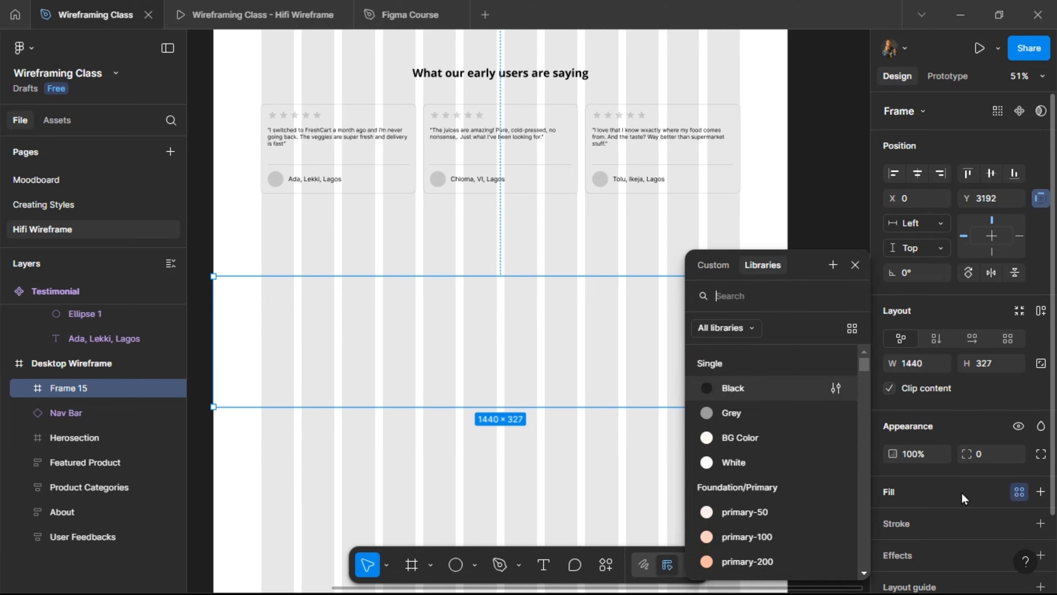
{"action": "left_click", "coordinate": [773, 412]}
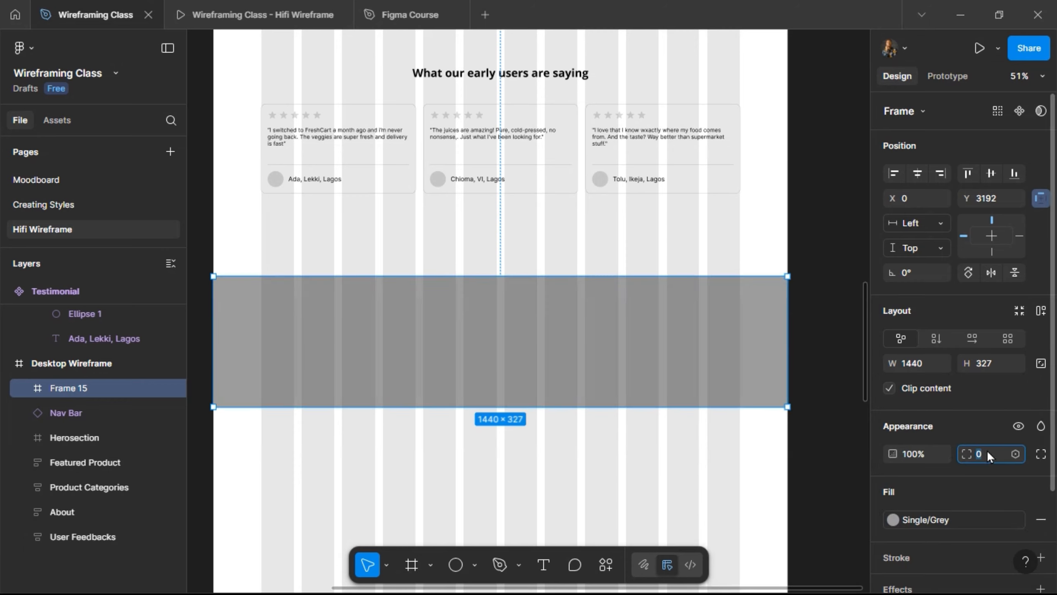
{"action": "type", "text": "24"}
{"action": "key", "text": "Return"}
{"action": "left_click", "coordinate": [258, 14]}
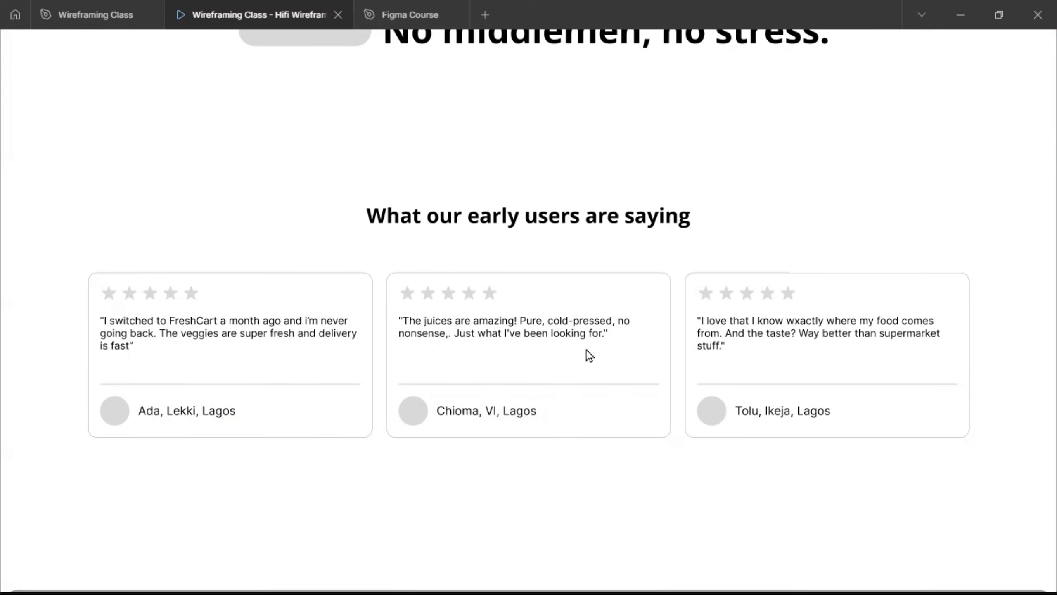
- Scroll the Hifi Wireframe prototype to inspect the grey banner, then return to Wireframing Class
{"action": "scroll", "coordinate": [585, 349], "scroll_direction": "down", "scroll_amount": 5}
{"action": "scroll", "coordinate": [542, 327], "scroll_direction": "up", "scroll_amount": 5}
{"action": "scroll", "coordinate": [489, 319], "scroll_direction": "up", "scroll_amount": 10}
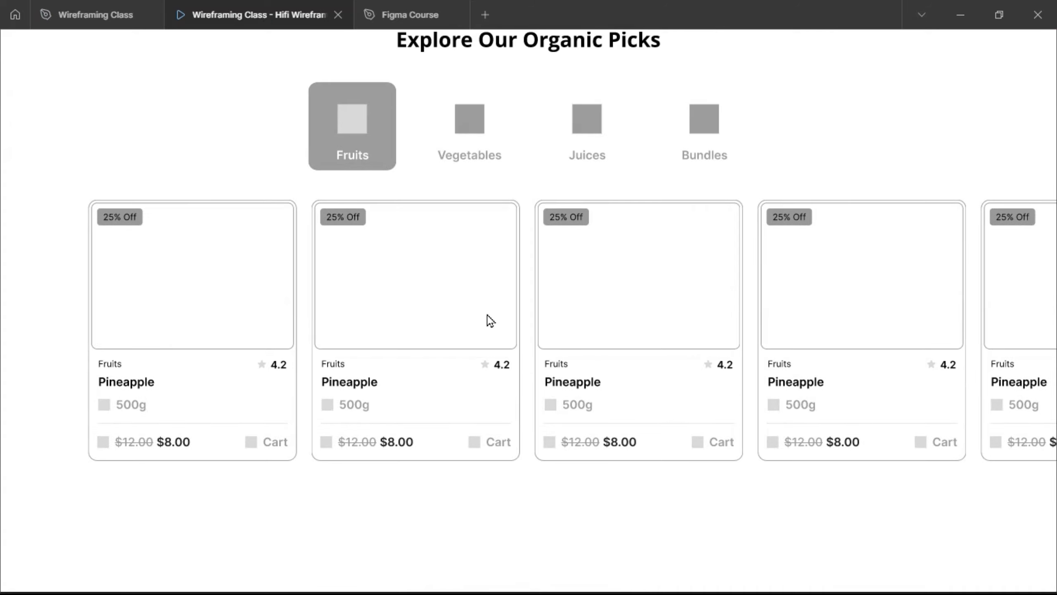
{"action": "scroll", "coordinate": [488, 315], "scroll_direction": "up", "scroll_amount": 5}
{"action": "scroll", "coordinate": [488, 316], "scroll_direction": "down", "scroll_amount": 15}
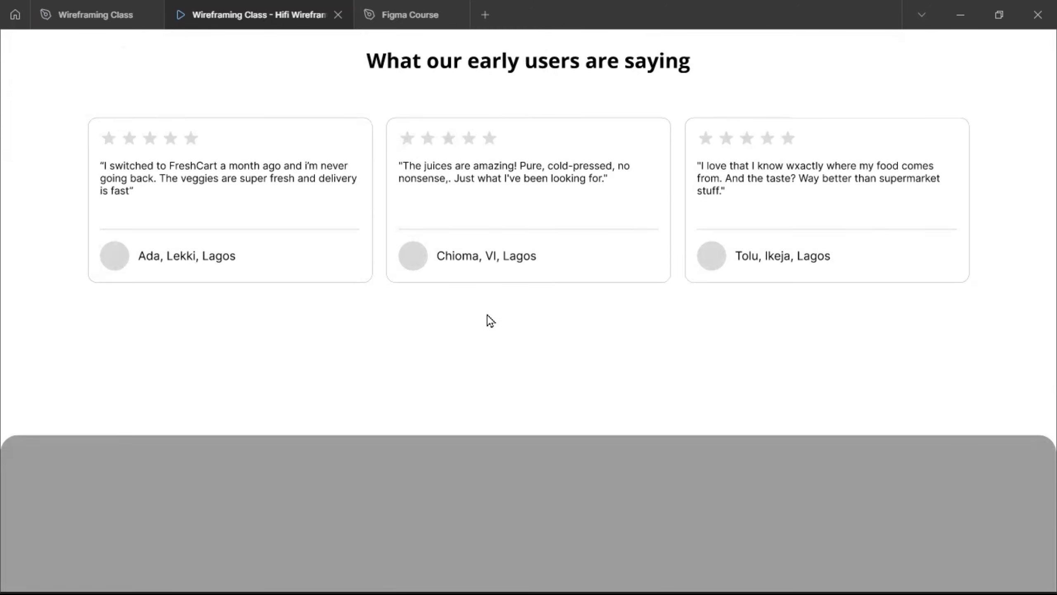
{"action": "scroll", "coordinate": [490, 321], "scroll_direction": "down", "scroll_amount": 3}
{"action": "left_click", "coordinate": [96, 12]}
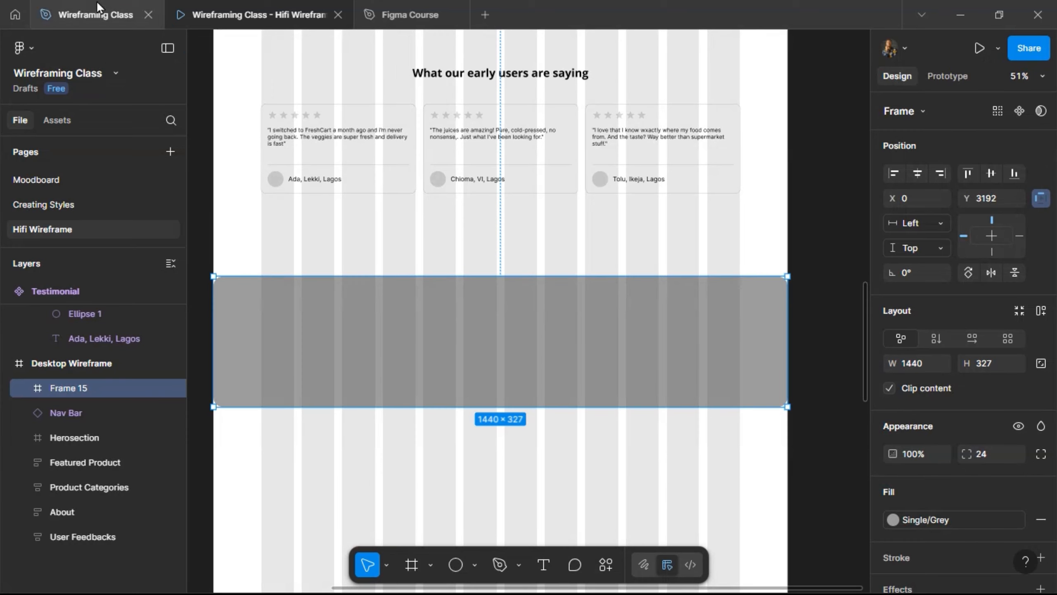
- Rename the new grey frame to 'Join Waitlist'
{"action": "double_click", "coordinate": [79, 389]}
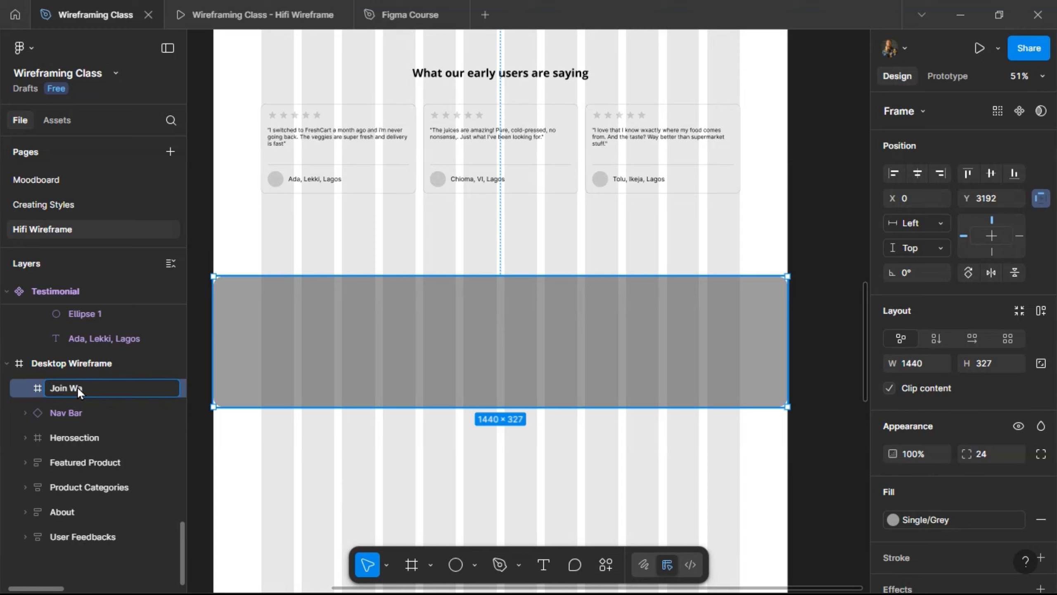
{"action": "type", "text": "tlist"}
{"action": "key", "text": "Return"}
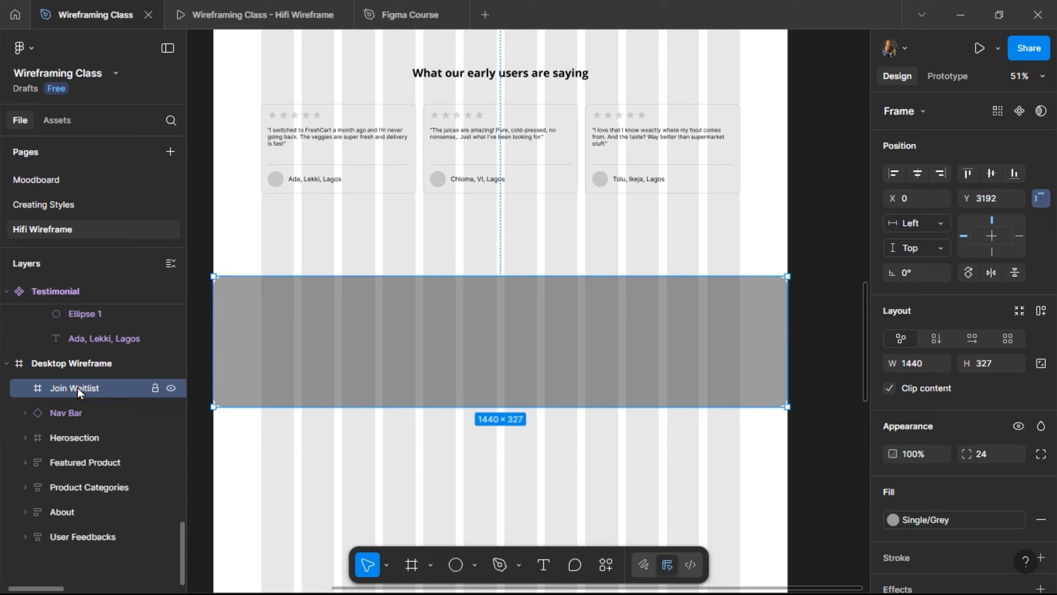
- Add the heading "Get early access to FreshCart" in the banner, centred horizontally
{"action": "left_click", "coordinate": [543, 564]}
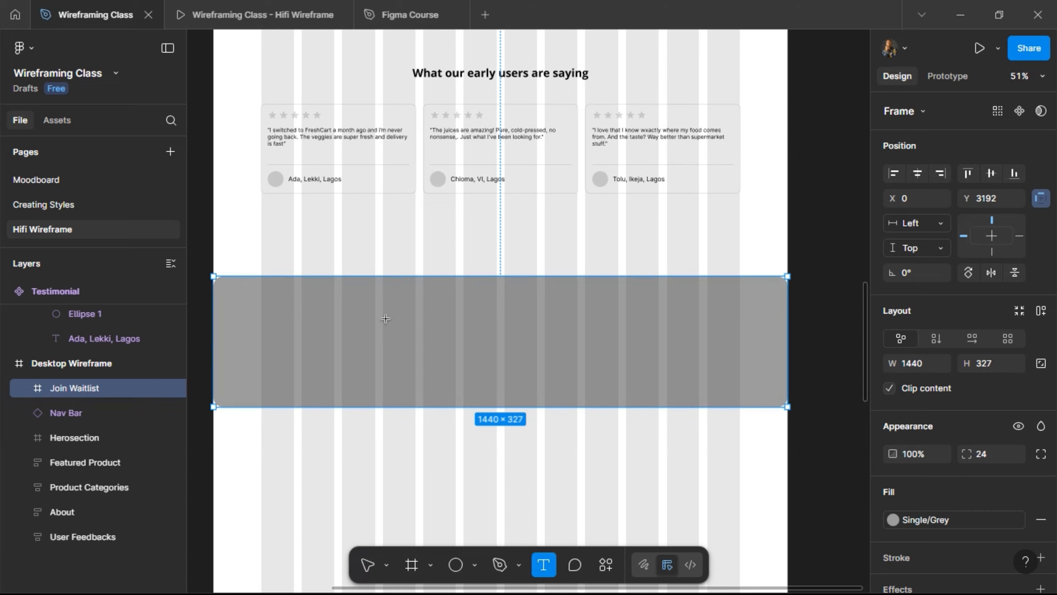
{"action": "left_click", "coordinate": [435, 335]}
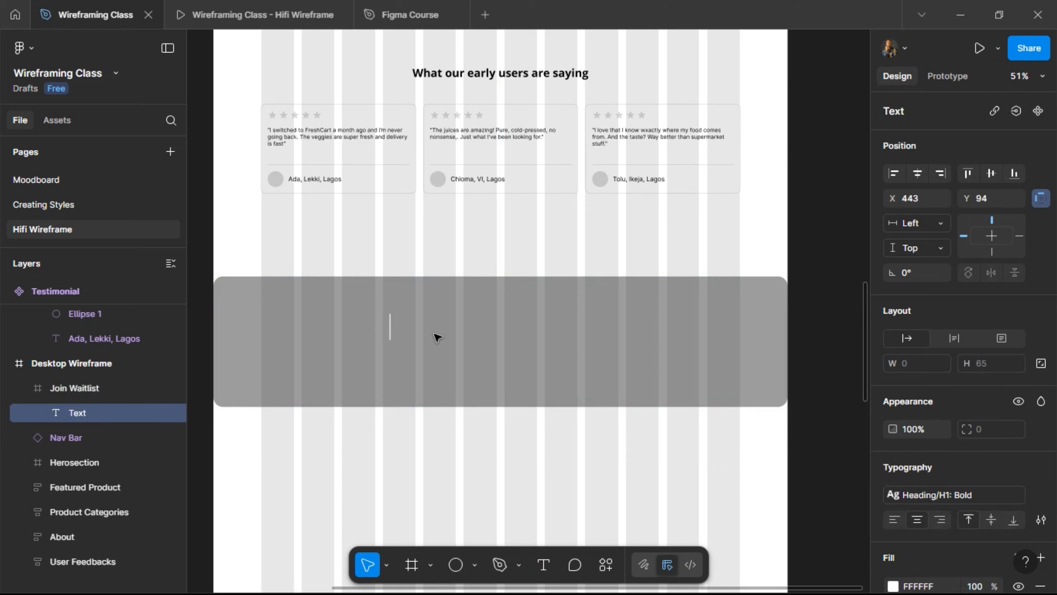
{"action": "type", "text": "Get"}
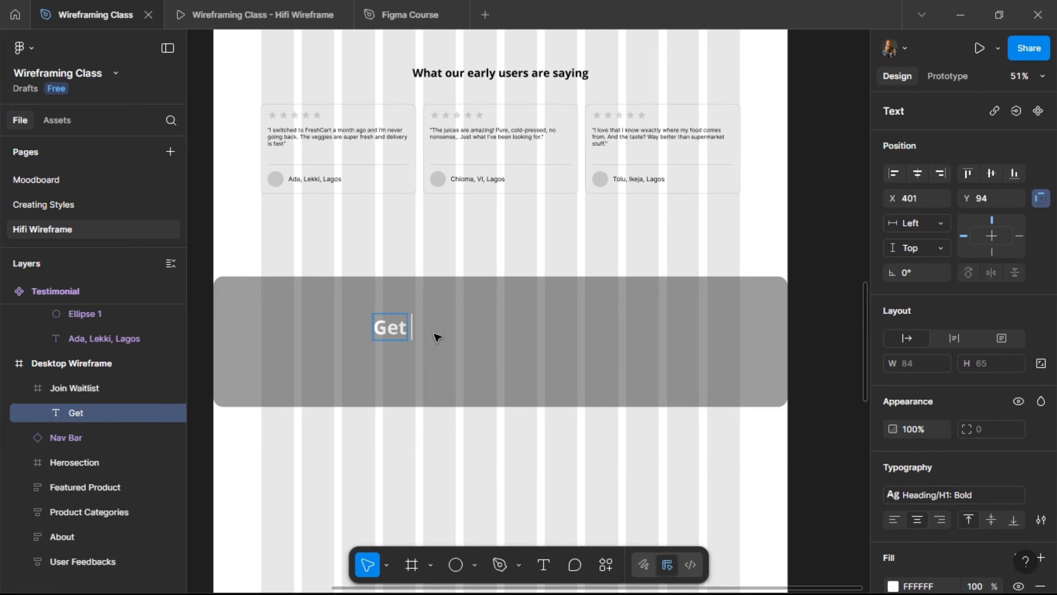
{"action": "type", "text": " early"}
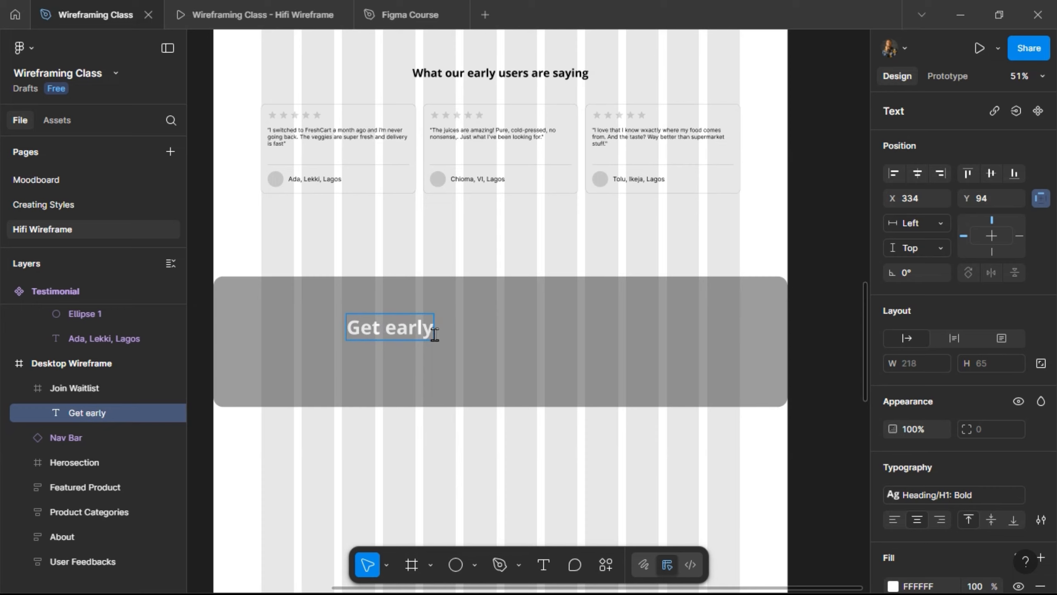
{"action": "type", "text": " access t"}
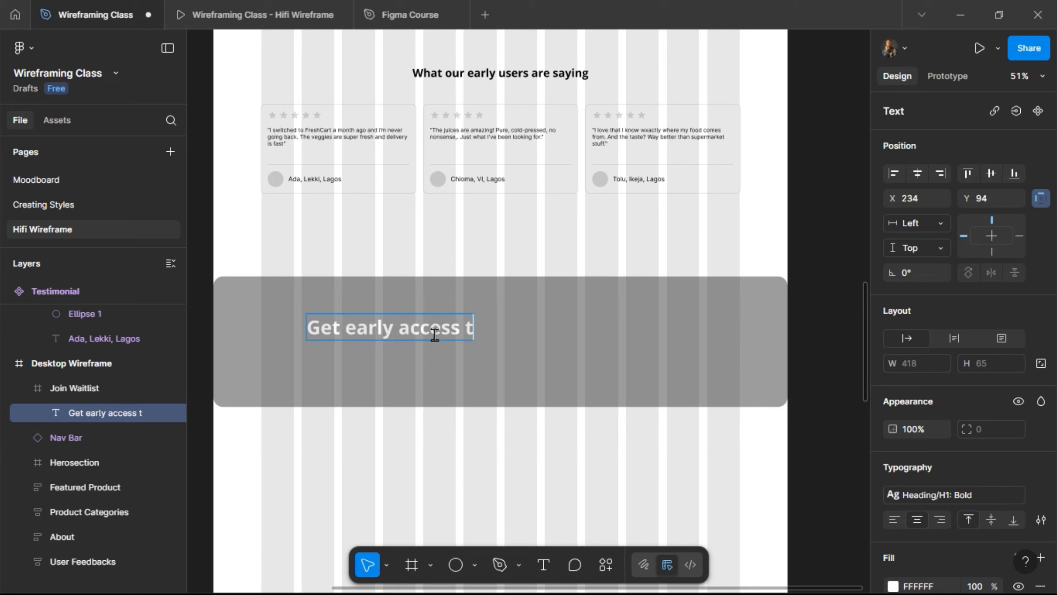
{"action": "type", "text": "o FreshC"}
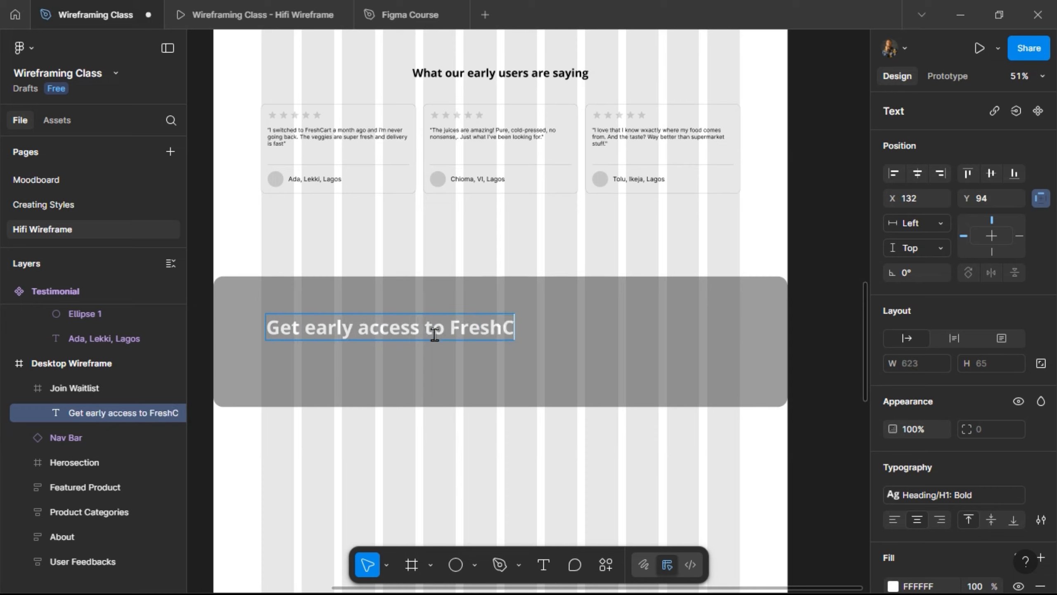
{"action": "type", "text": "art"}
{"action": "key", "text": "Escape"}
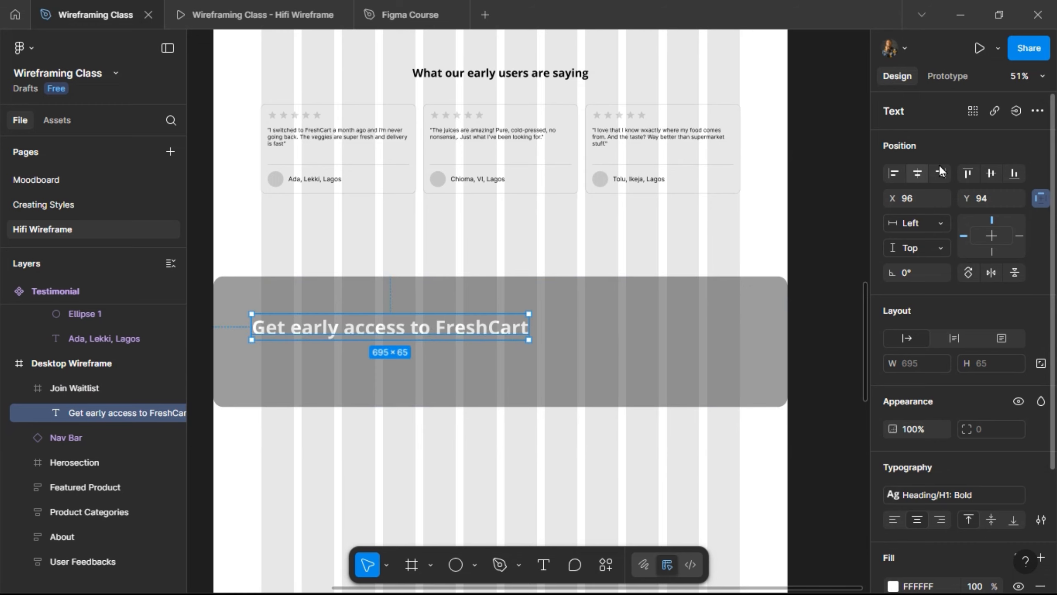
{"action": "left_click", "coordinate": [918, 173]}
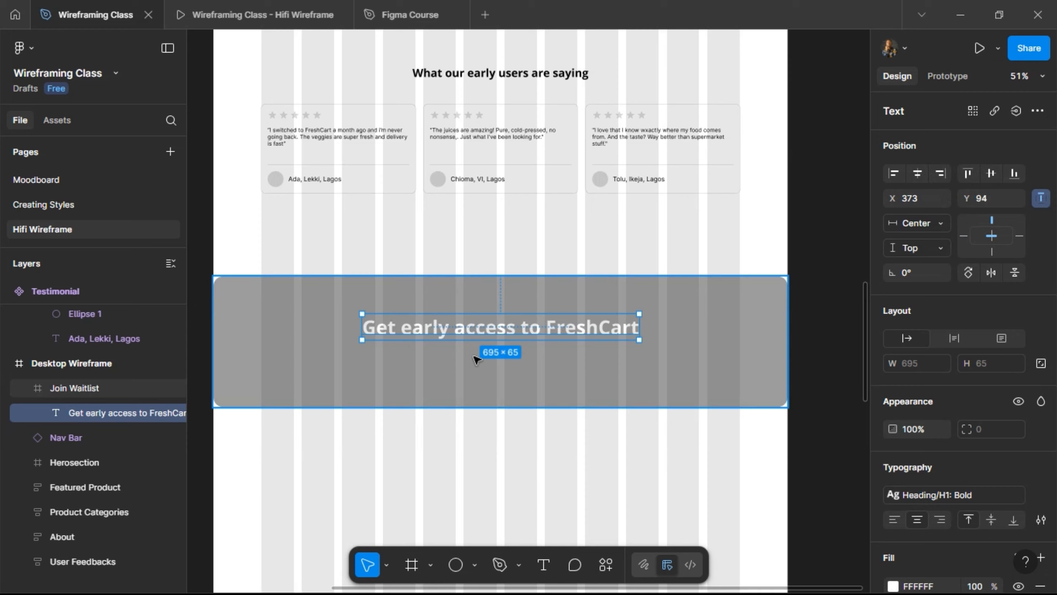
- Drill down through the hero section layers to select the See features button
{"action": "scroll", "coordinate": [472, 321], "scroll_direction": "up", "scroll_amount": 3}
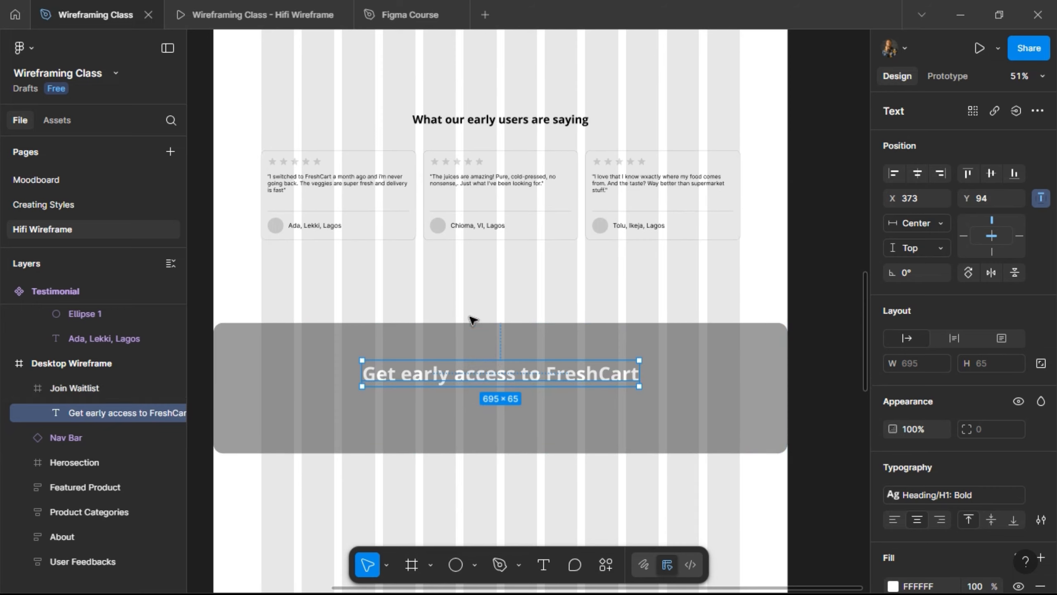
{"action": "scroll", "coordinate": [473, 321], "scroll_direction": "up", "scroll_amount": 20}
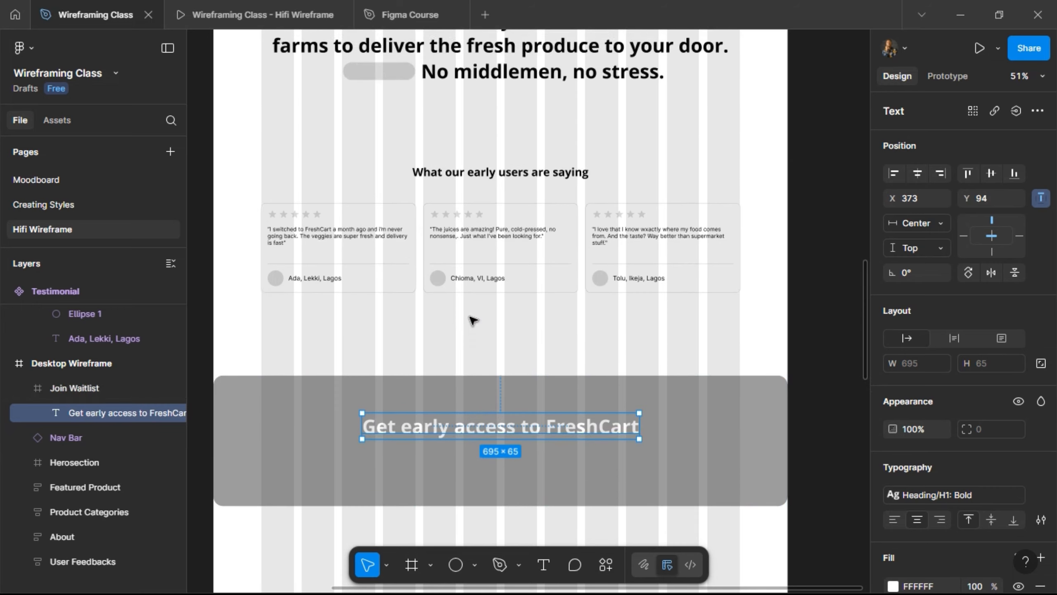
{"action": "scroll", "coordinate": [473, 321], "scroll_direction": "up", "scroll_amount": 12}
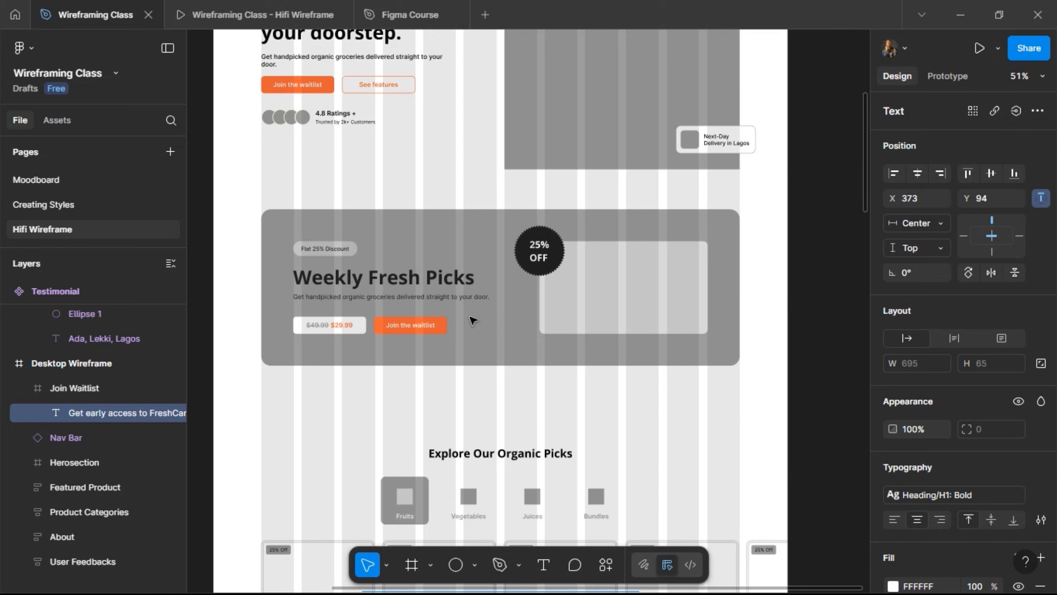
{"action": "left_click", "coordinate": [363, 89]}
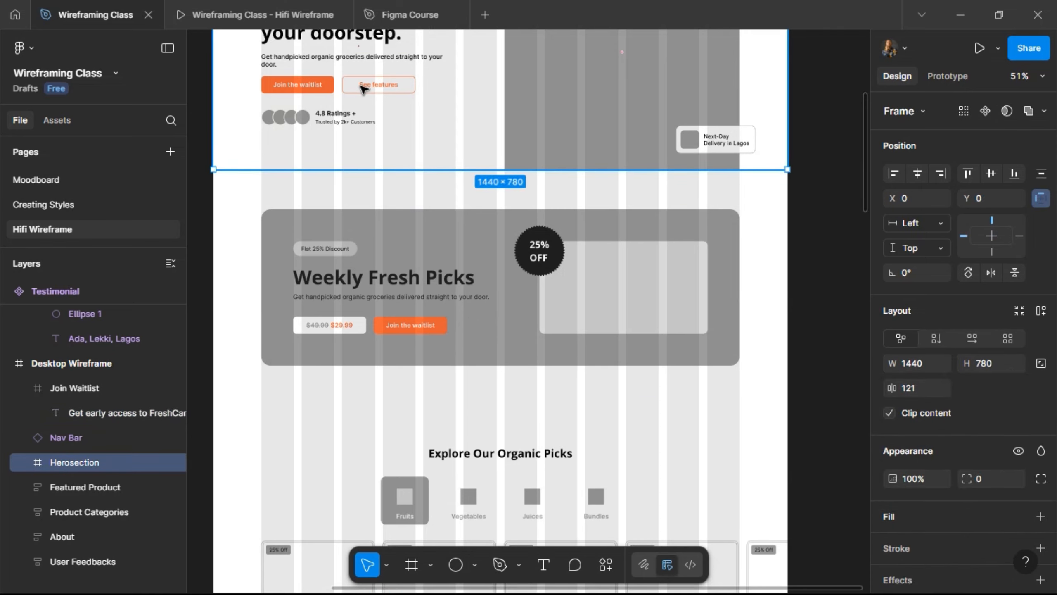
{"action": "double_click", "coordinate": [363, 89]}
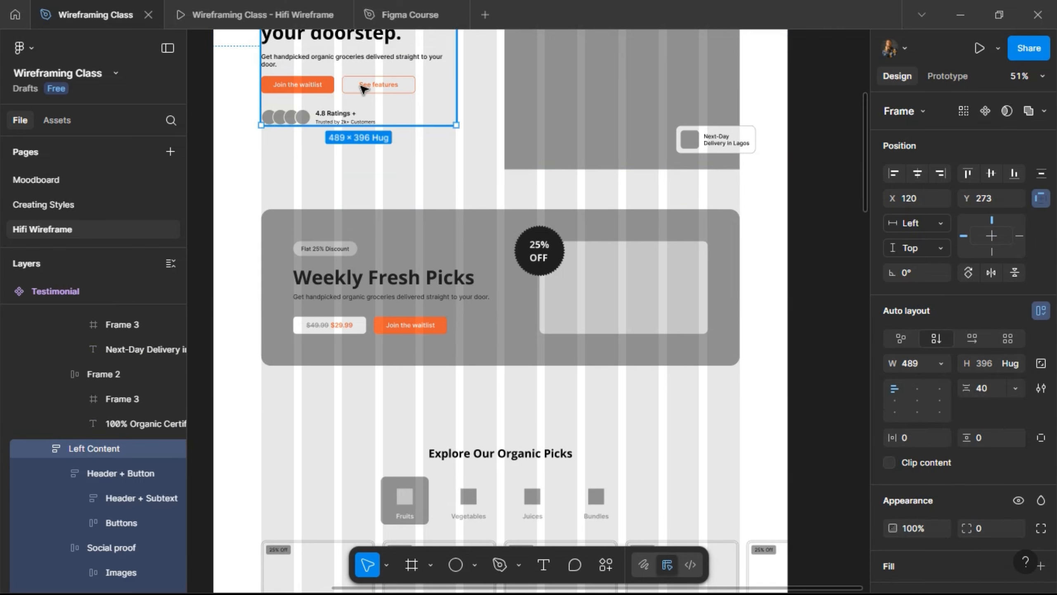
{"action": "double_click", "coordinate": [363, 88]}
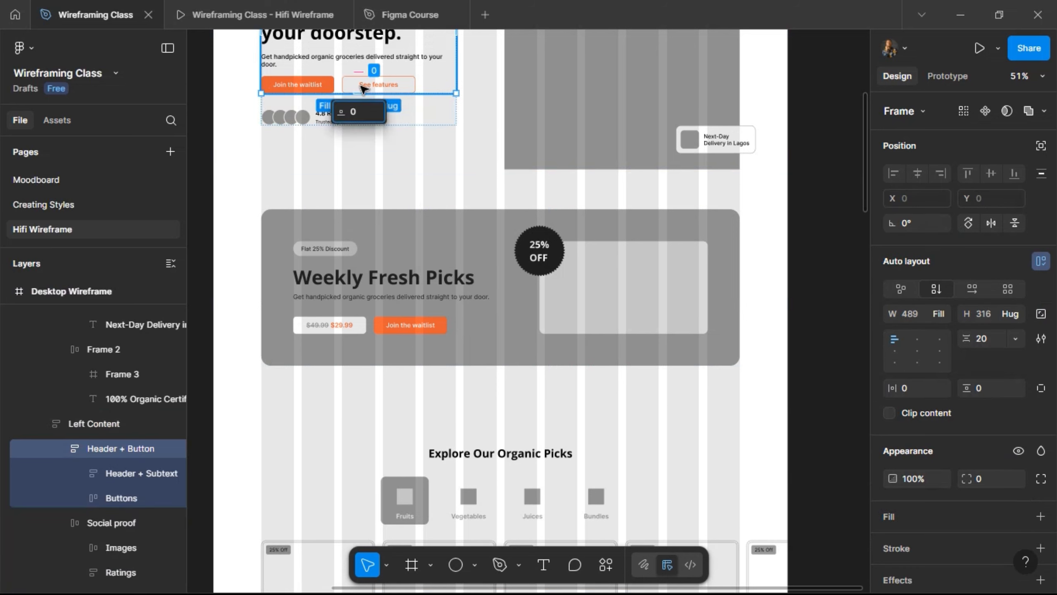
{"action": "double_click", "coordinate": [389, 83]}
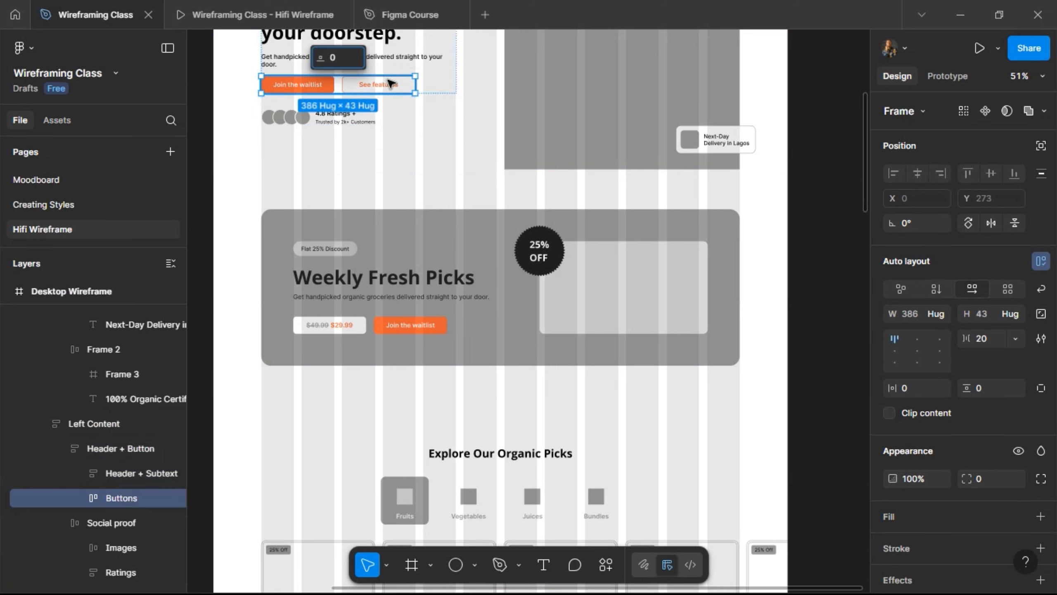
{"action": "double_click", "coordinate": [388, 84]}
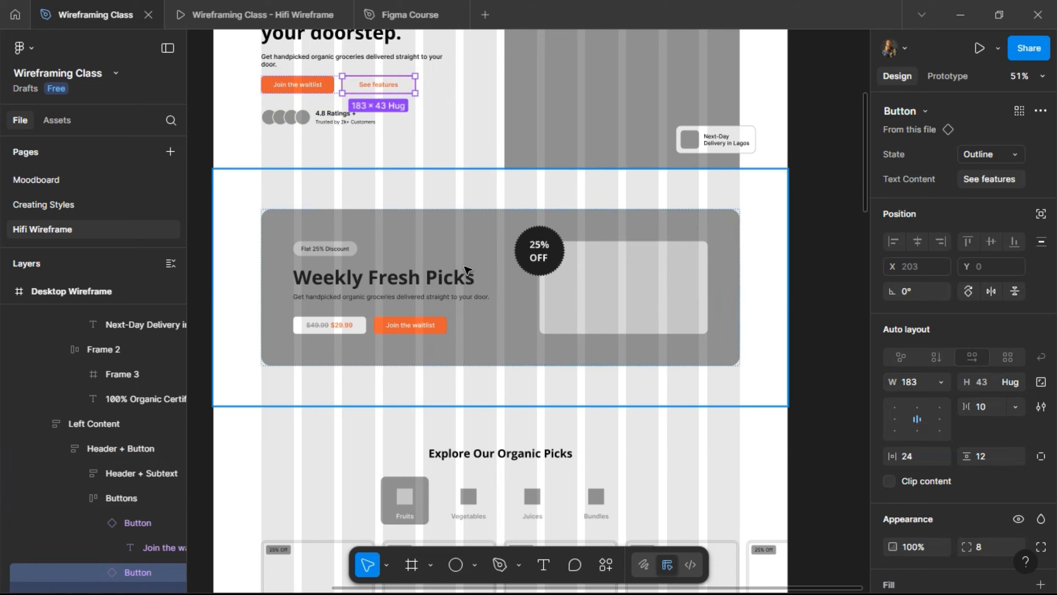
- Draw a placeholder ellipse below the Testimonial card
{"action": "scroll", "coordinate": [466, 268], "scroll_direction": "left", "scroll_amount": 10}
{"action": "scroll", "coordinate": [466, 269], "scroll_direction": "down", "scroll_amount": 15}
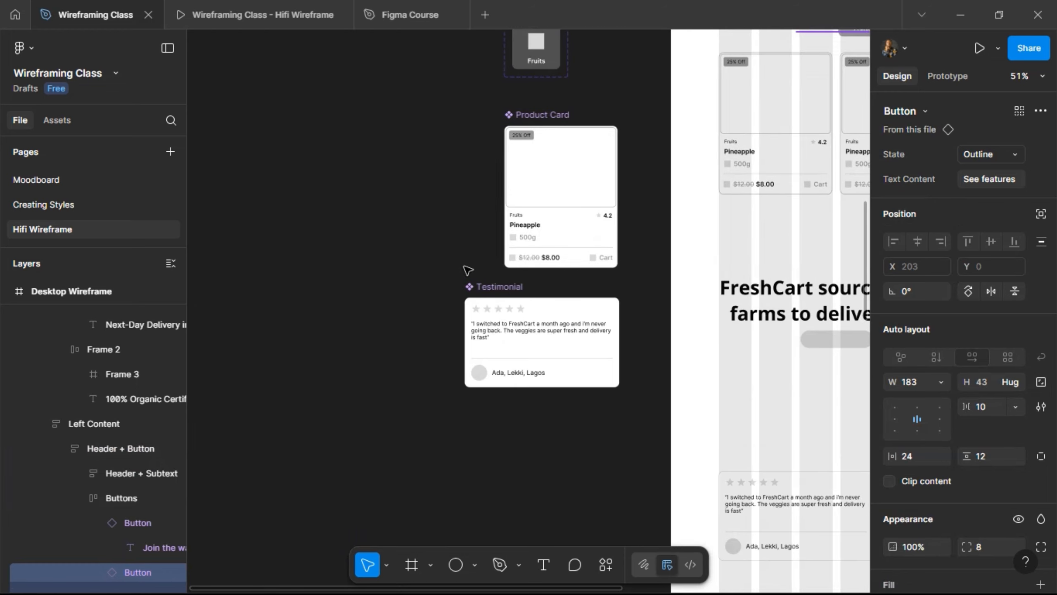
{"action": "scroll", "coordinate": [526, 321], "scroll_direction": "up", "scroll_amount": 5}
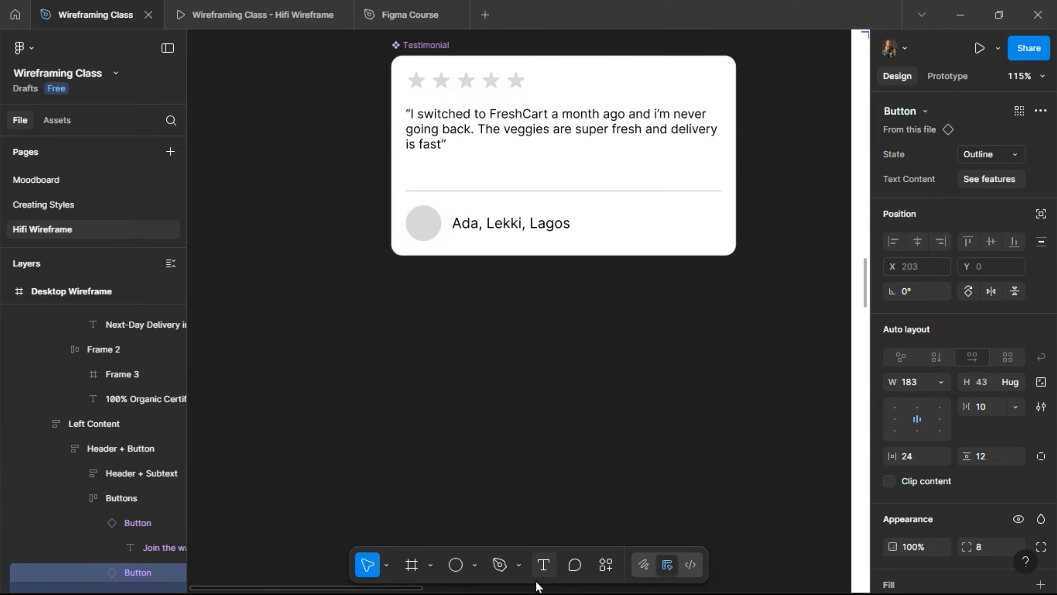
{"action": "left_click", "coordinate": [456, 565]}
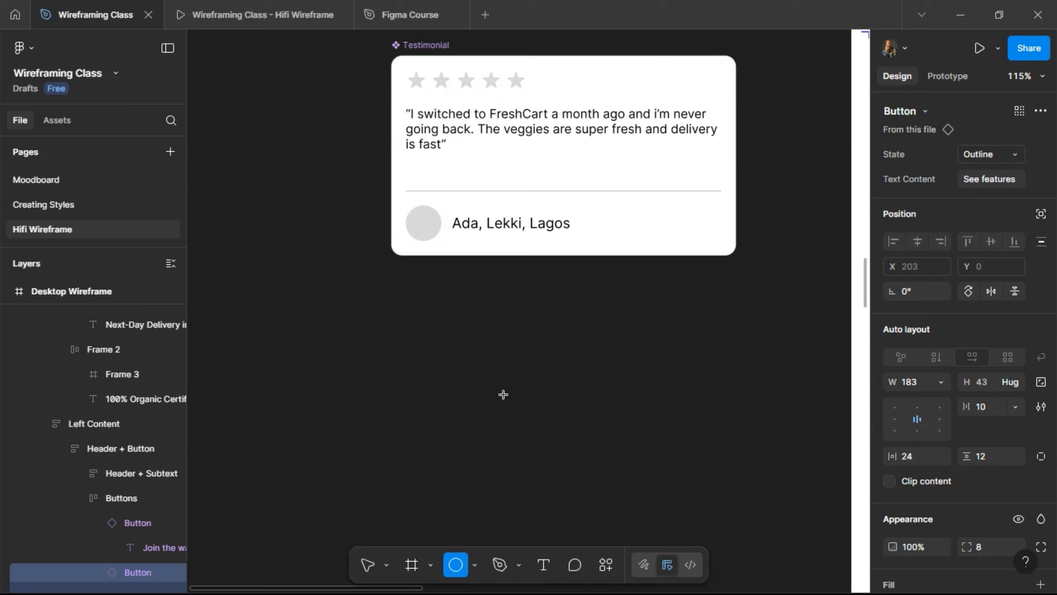
{"action": "left_click_drag", "start_coordinate": [446, 315], "coordinate": [504, 394]}
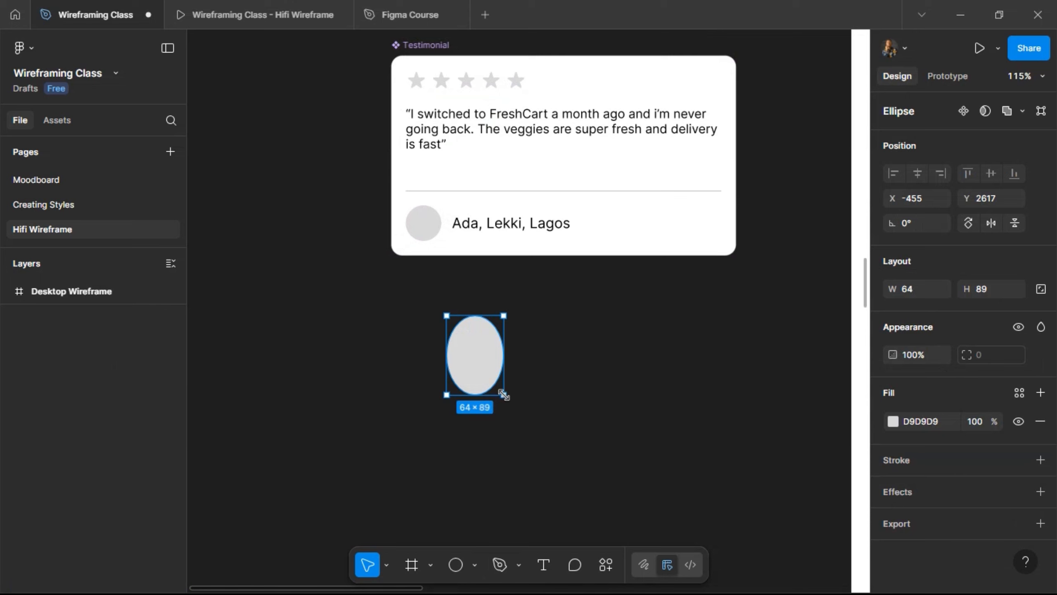
- Replace the ellipse with the See features button and give it a white outside outline
{"action": "key", "text": "ctrl+z"}
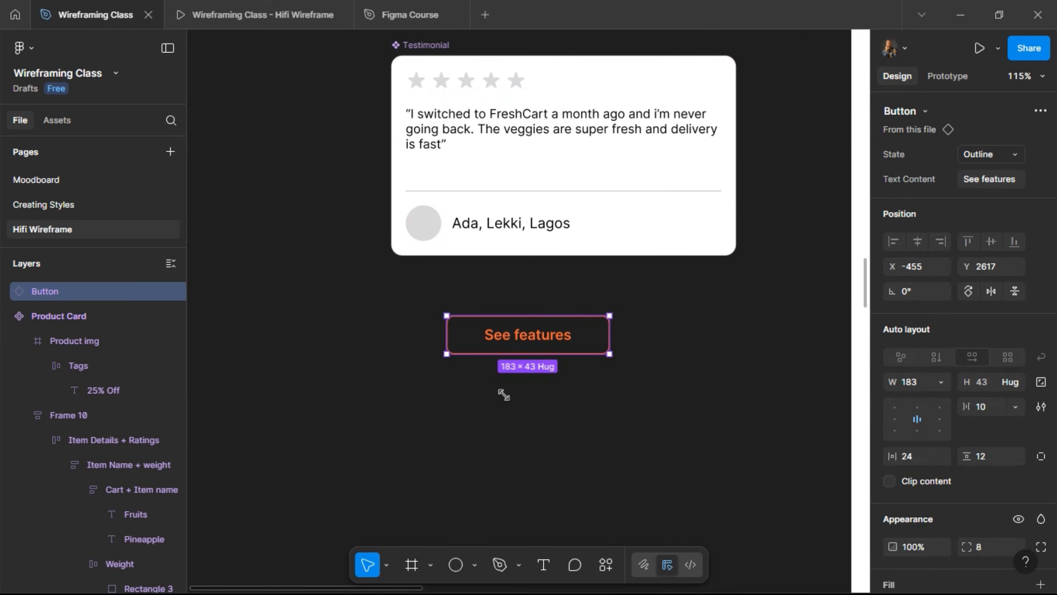
{"action": "scroll", "coordinate": [945, 474], "scroll_direction": "down", "scroll_amount": 5}
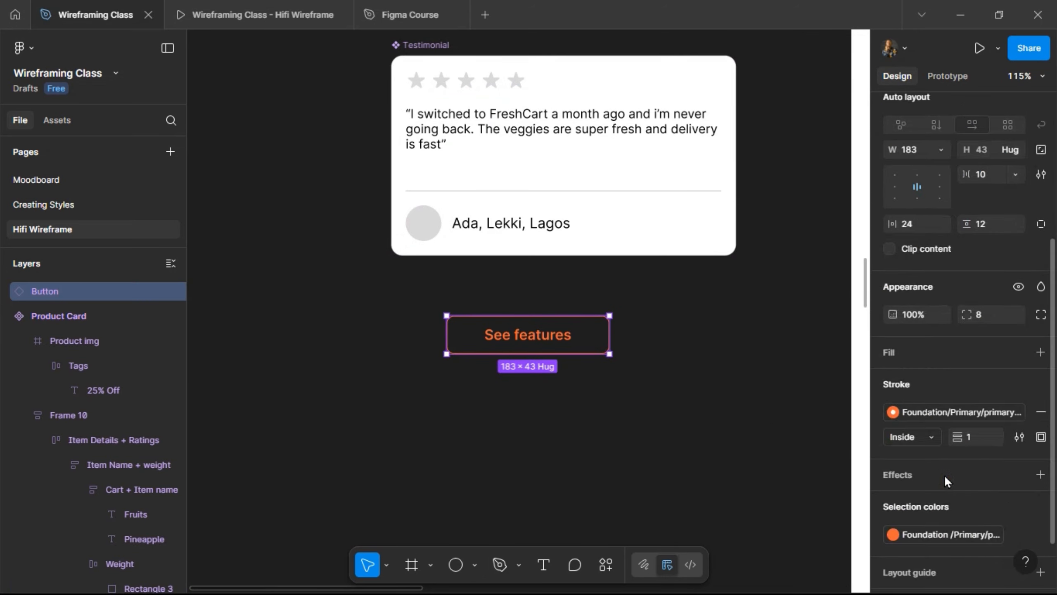
{"action": "left_click", "coordinate": [980, 412]}
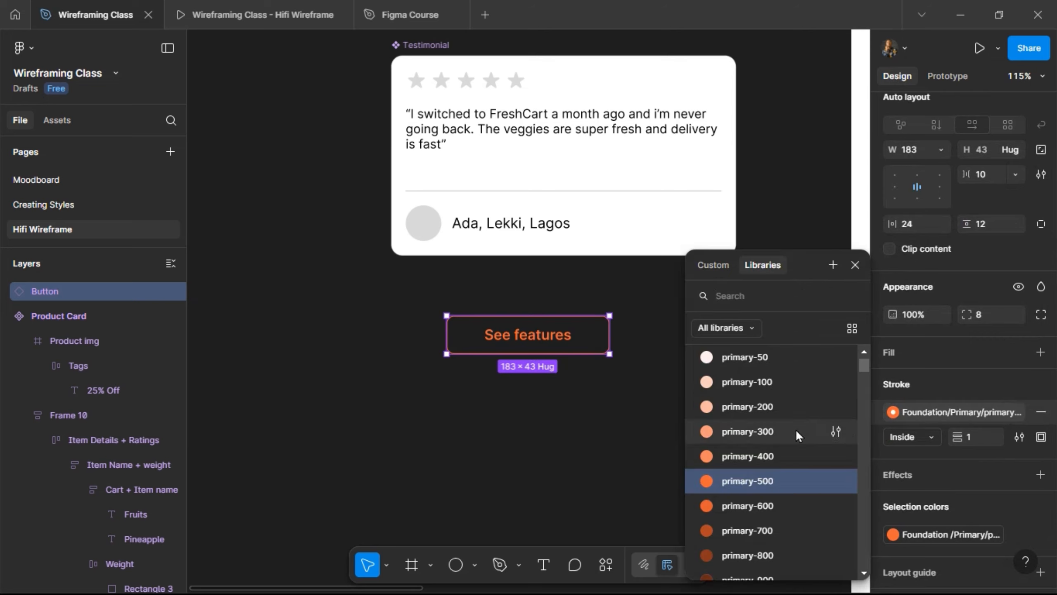
{"action": "scroll", "coordinate": [752, 403], "scroll_direction": "up", "scroll_amount": 3}
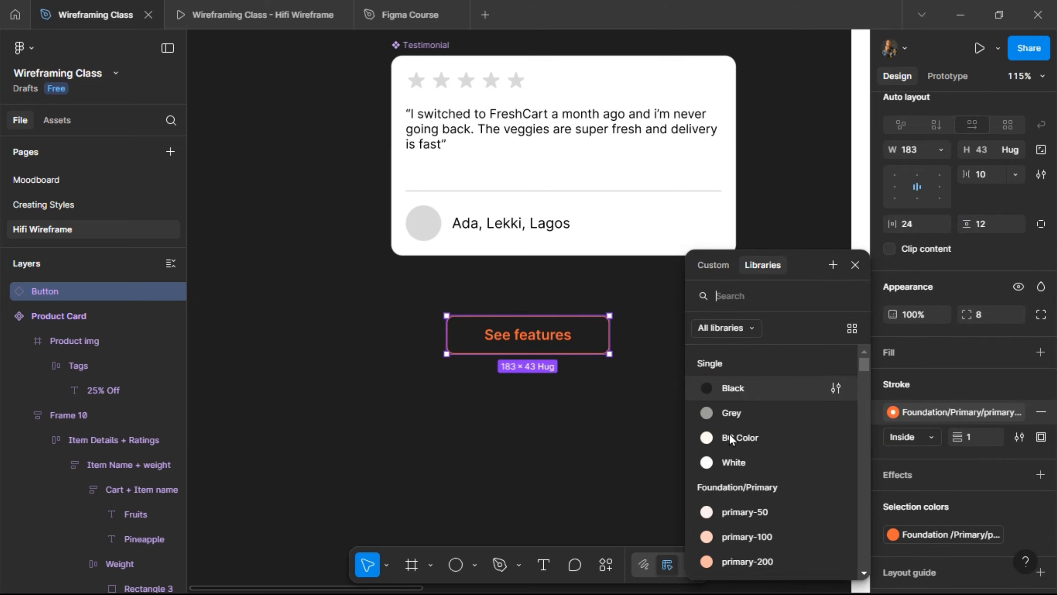
{"action": "left_click", "coordinate": [746, 463]}
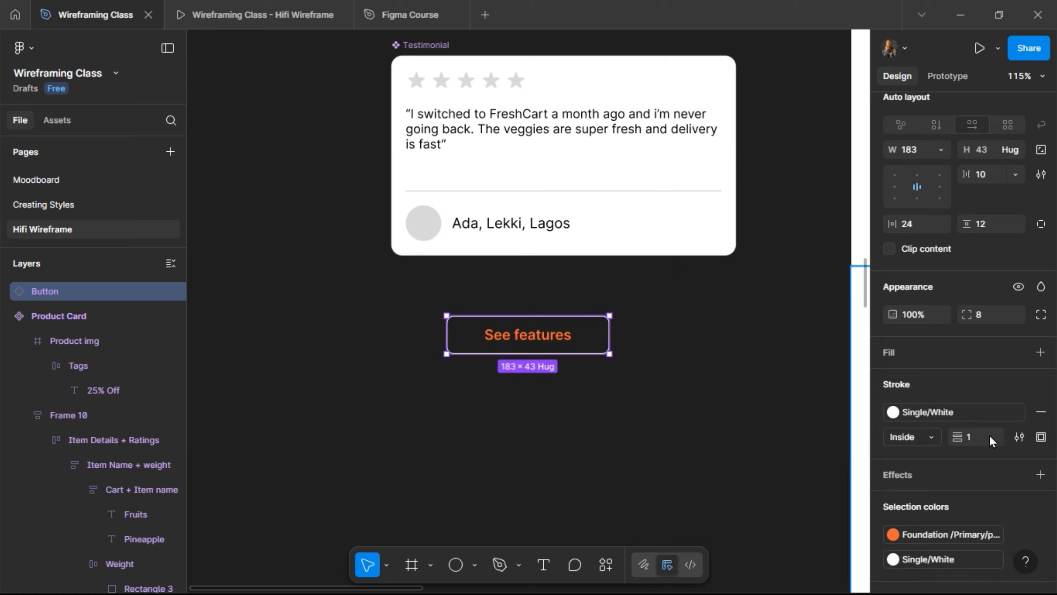
{"action": "left_click", "coordinate": [925, 436]}
{"action": "left_click", "coordinate": [920, 454]}
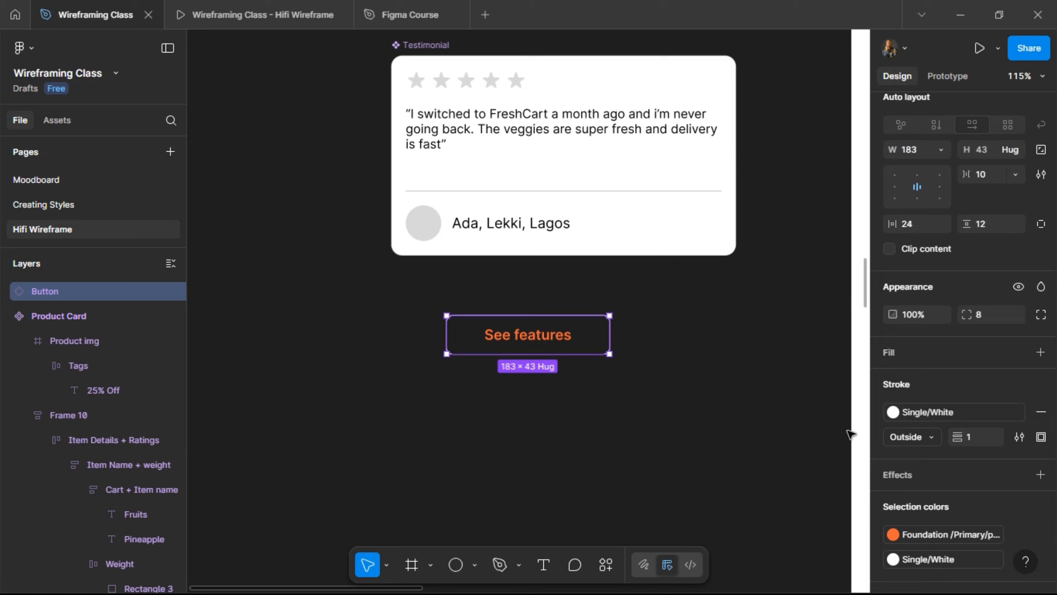
- Left-align the button label and apply the Placeholder/text: Regular text style to it
{"action": "left_click", "coordinate": [895, 186]}
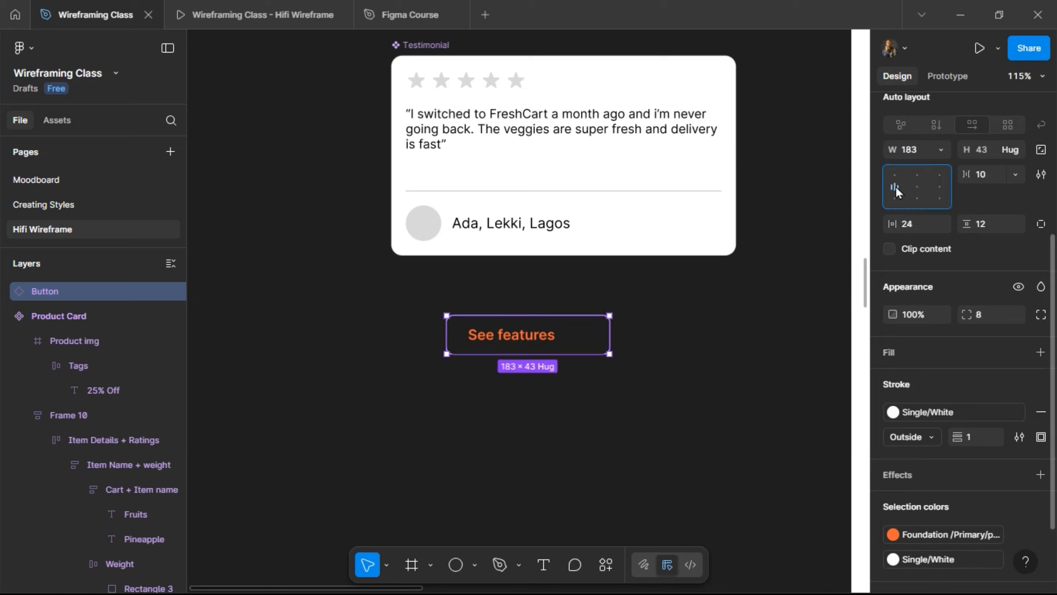
{"action": "double_click", "coordinate": [541, 346]}
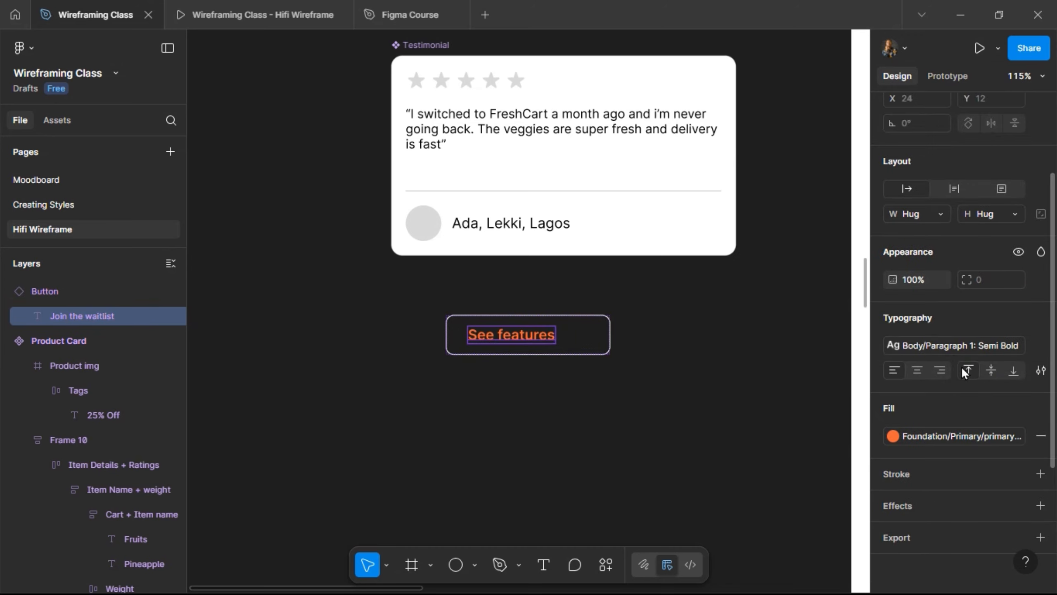
{"action": "left_click", "coordinate": [953, 344]}
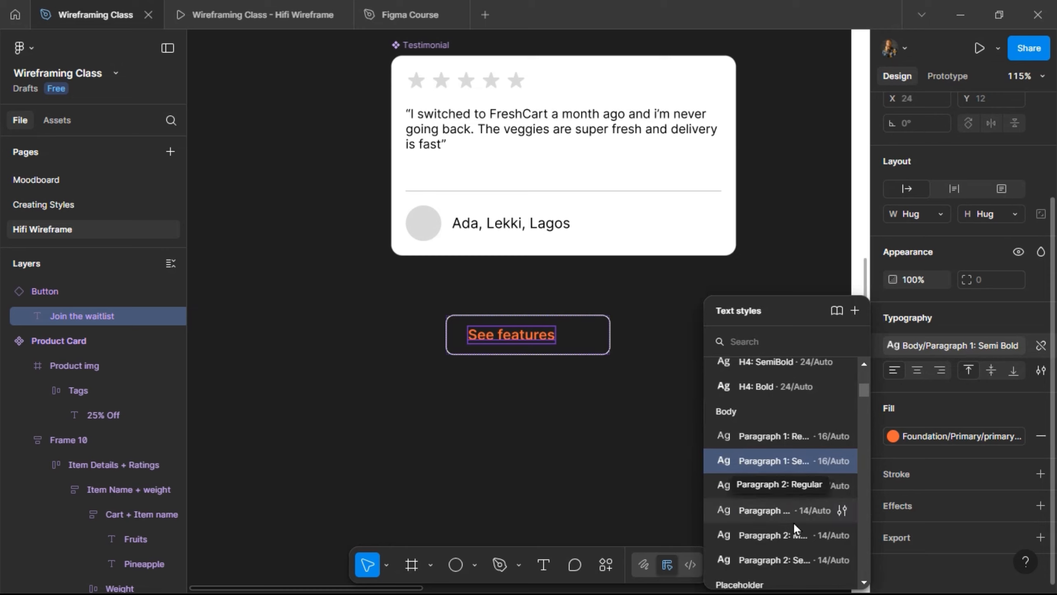
{"action": "scroll", "coordinate": [788, 492], "scroll_direction": "down", "scroll_amount": 5}
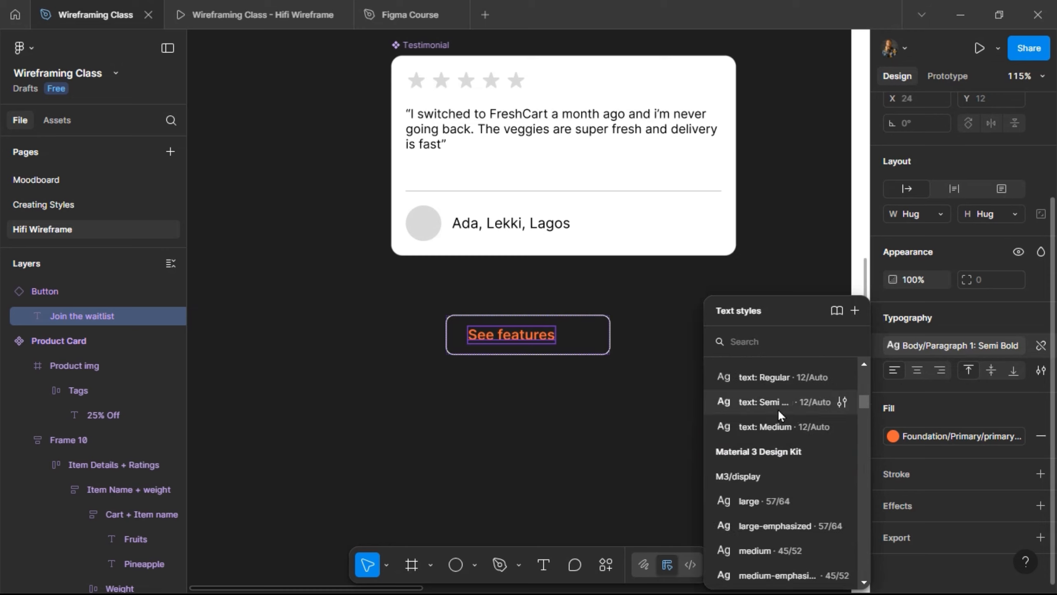
{"action": "scroll", "coordinate": [774, 429], "scroll_direction": "up", "scroll_amount": 2}
{"action": "left_click", "coordinate": [772, 454]}
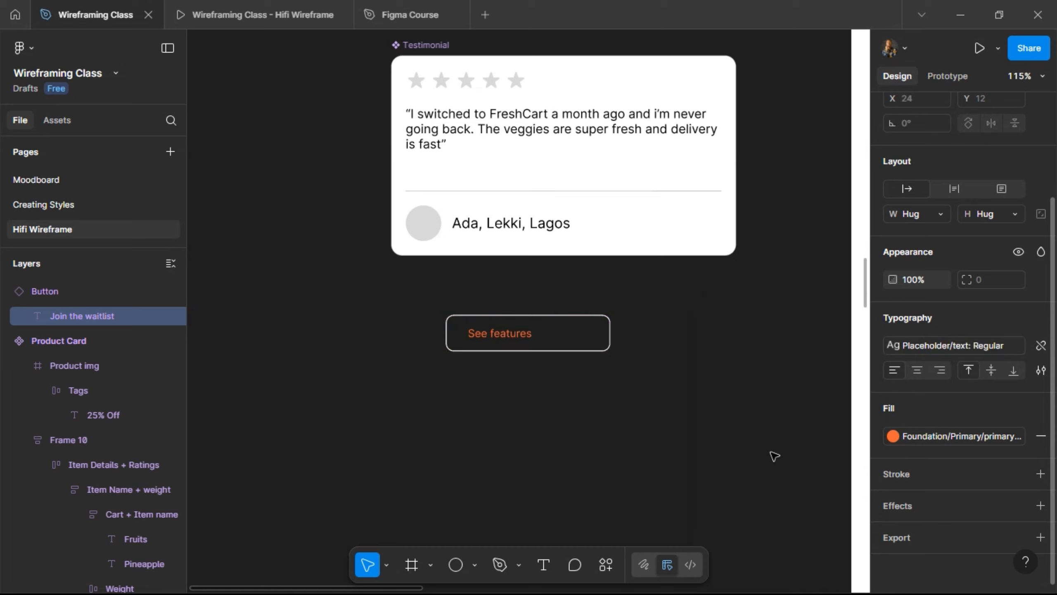
{"action": "left_click", "coordinate": [736, 456]}
{"action": "left_click", "coordinate": [593, 339]}
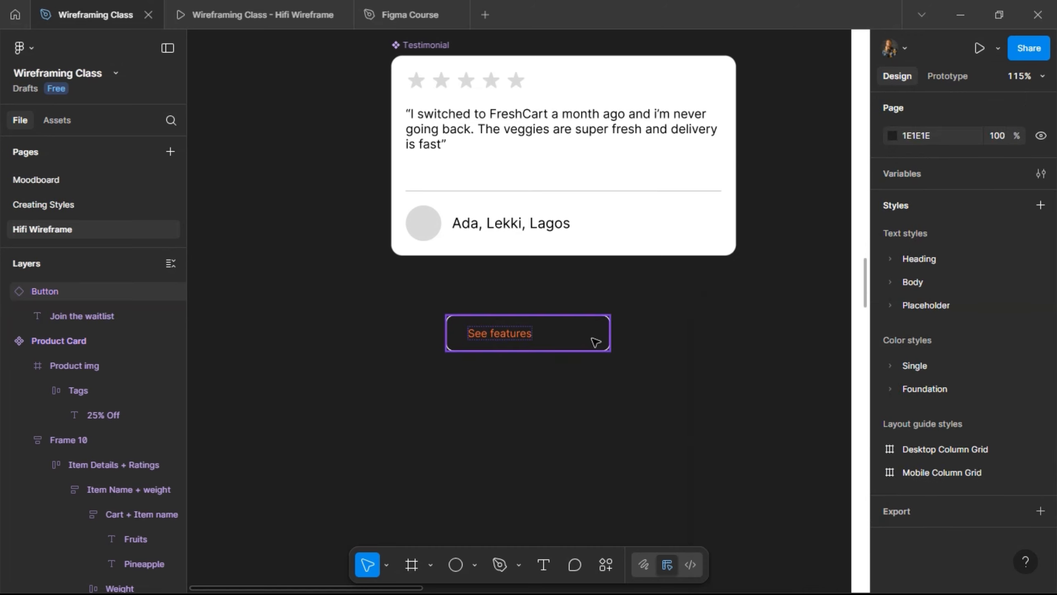
{"action": "left_click", "coordinate": [488, 338]}
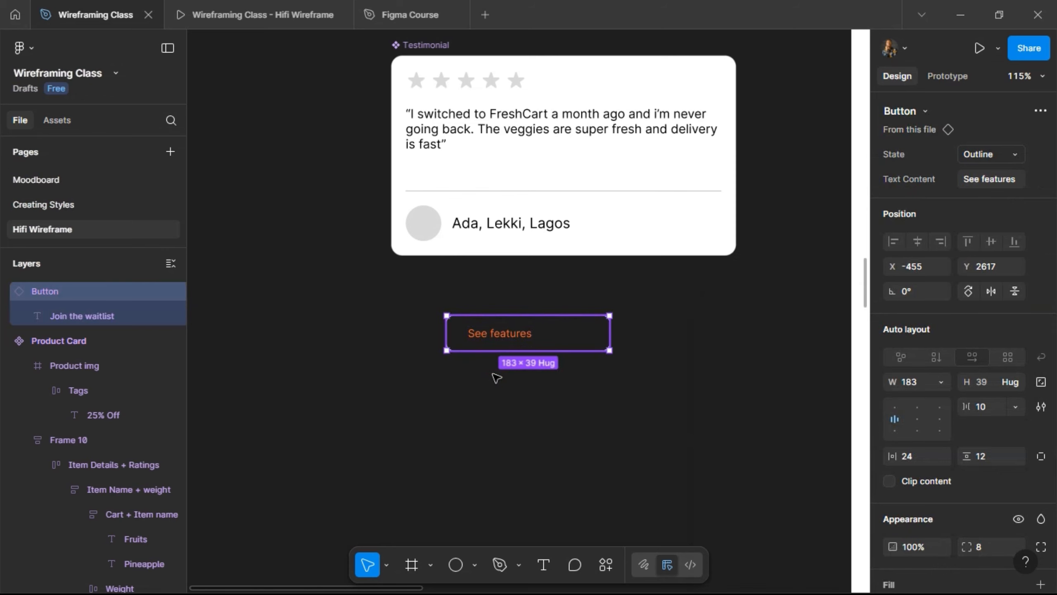
- Detach the button instance and rename the frame 'Input Field'
{"action": "right_click", "coordinate": [591, 337]}
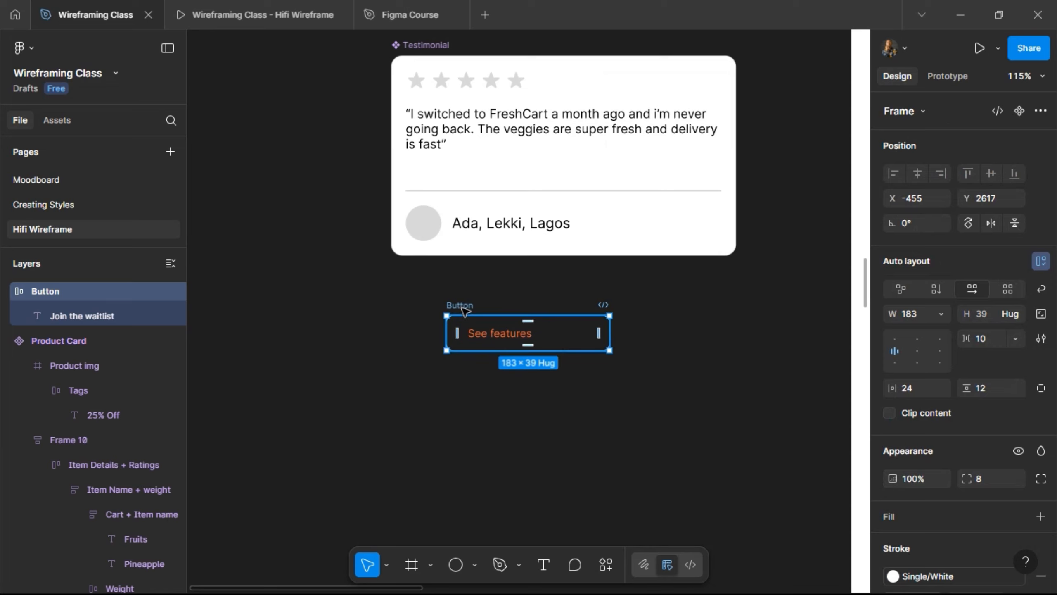
{"action": "double_click", "coordinate": [461, 305]}
{"action": "type", "text": "Input"}
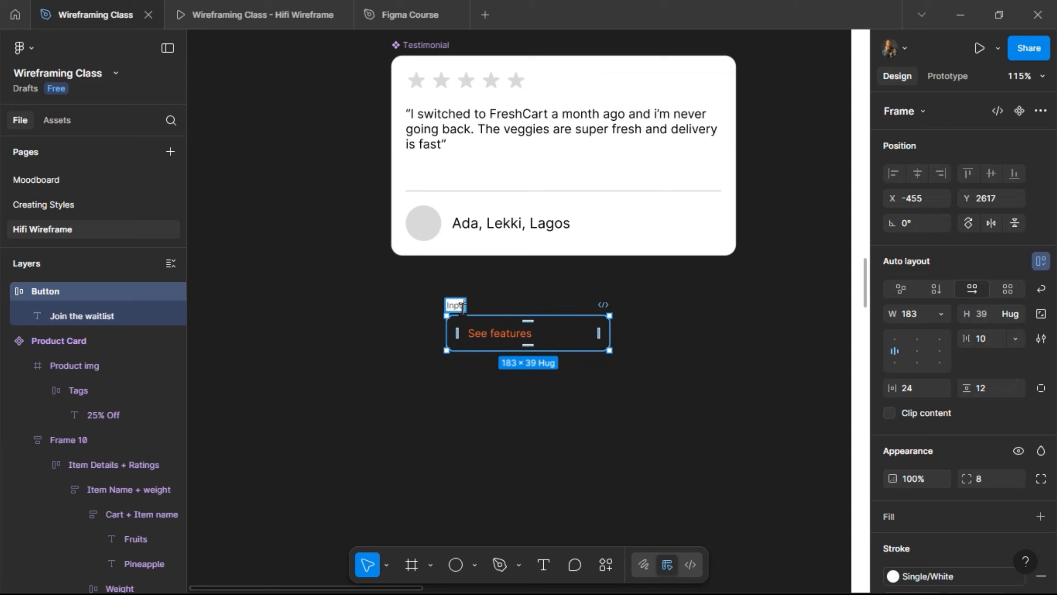
{"action": "type", "text": "t Field"}
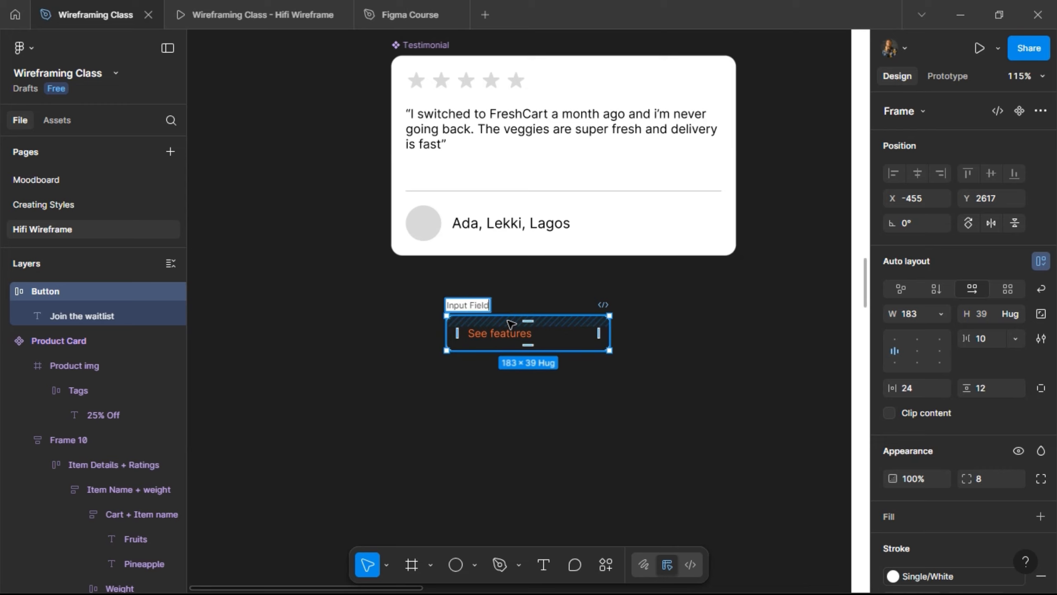
{"action": "key", "text": "Return"}
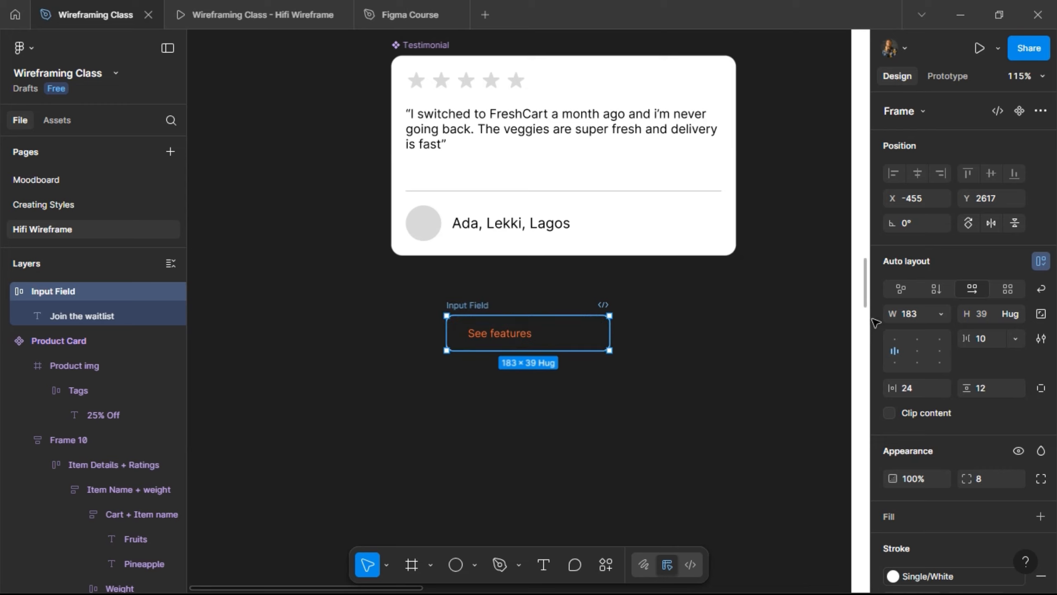
- Draw a 16×16 square and place it inside the field before the text
{"action": "scroll", "coordinate": [507, 350], "scroll_direction": "up", "scroll_amount": 2}
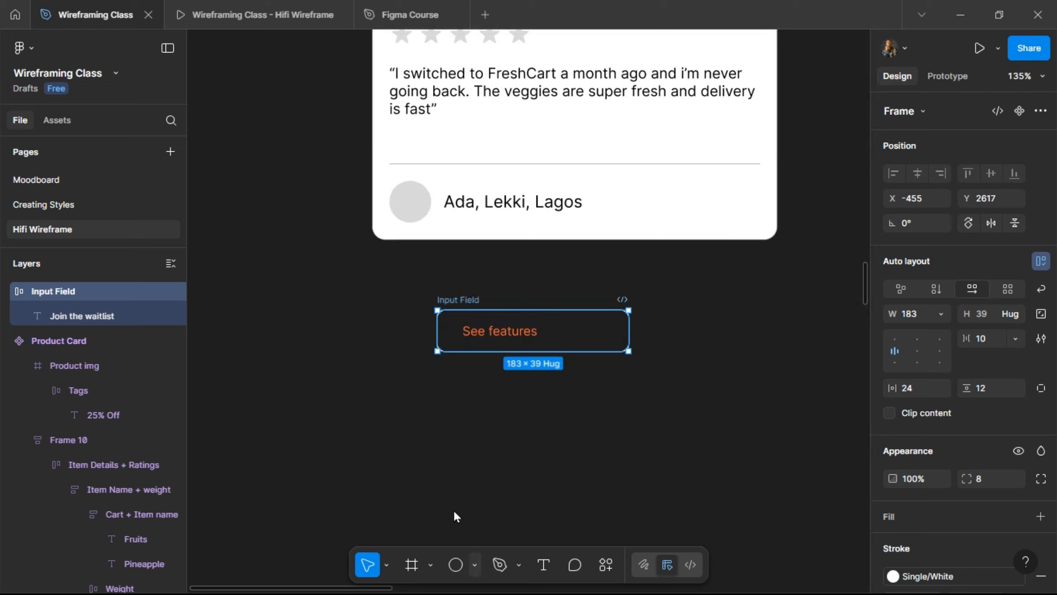
{"action": "left_click", "coordinate": [475, 565]}
{"action": "left_click", "coordinate": [461, 415]}
{"action": "left_click_drag", "start_coordinate": [447, 396], "coordinate": [455, 404]}
{"action": "left_click_drag", "start_coordinate": [446, 395], "coordinate": [463, 330]}
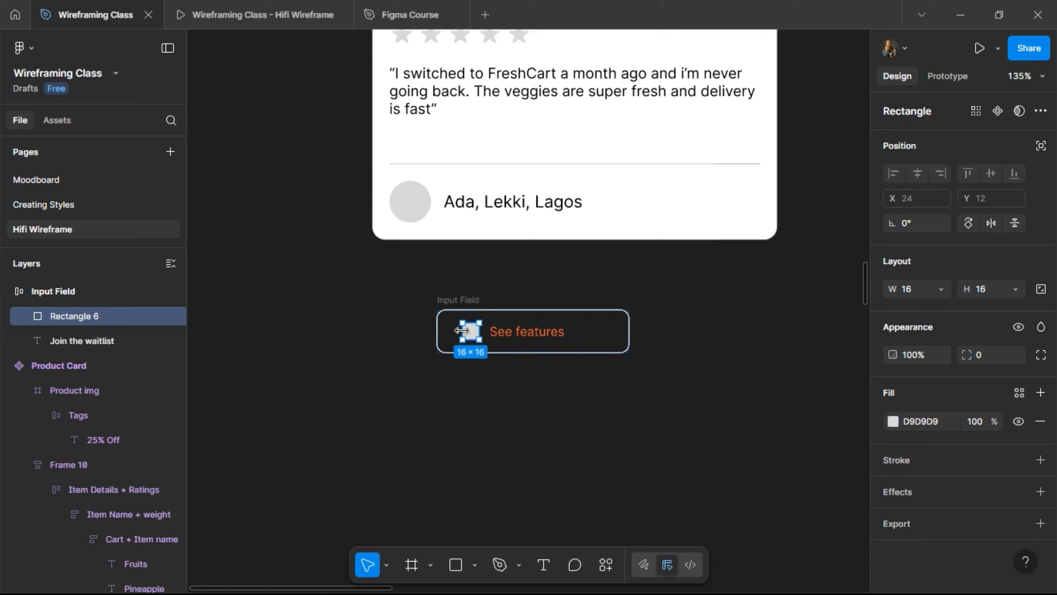
- Set the Input Field frame's horizontal padding to 12
{"action": "left_click", "coordinate": [516, 336]}
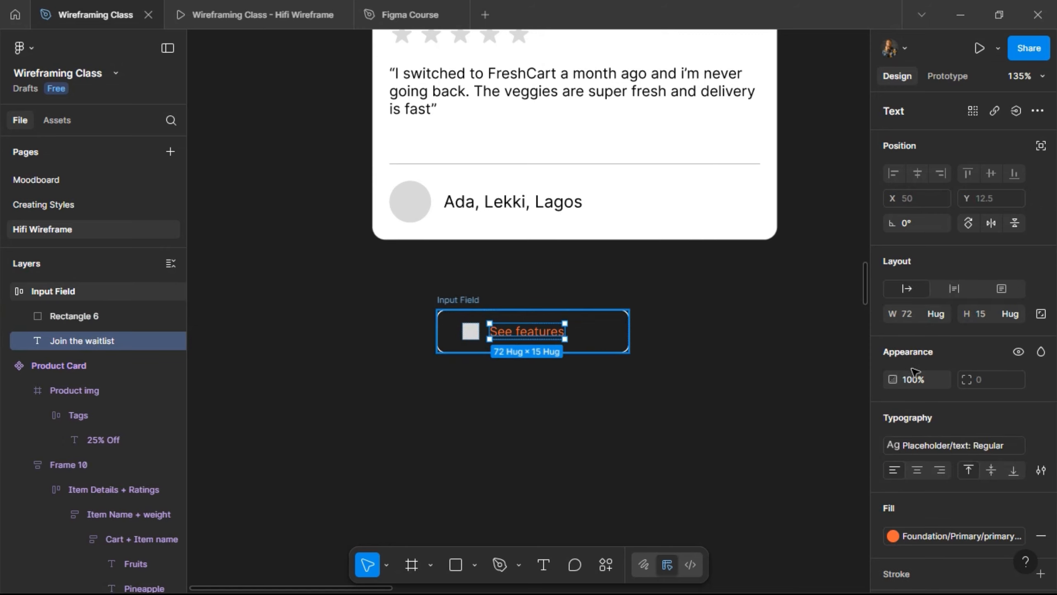
{"action": "key", "text": "shift+Return"}
{"action": "left_click", "coordinate": [910, 387]}
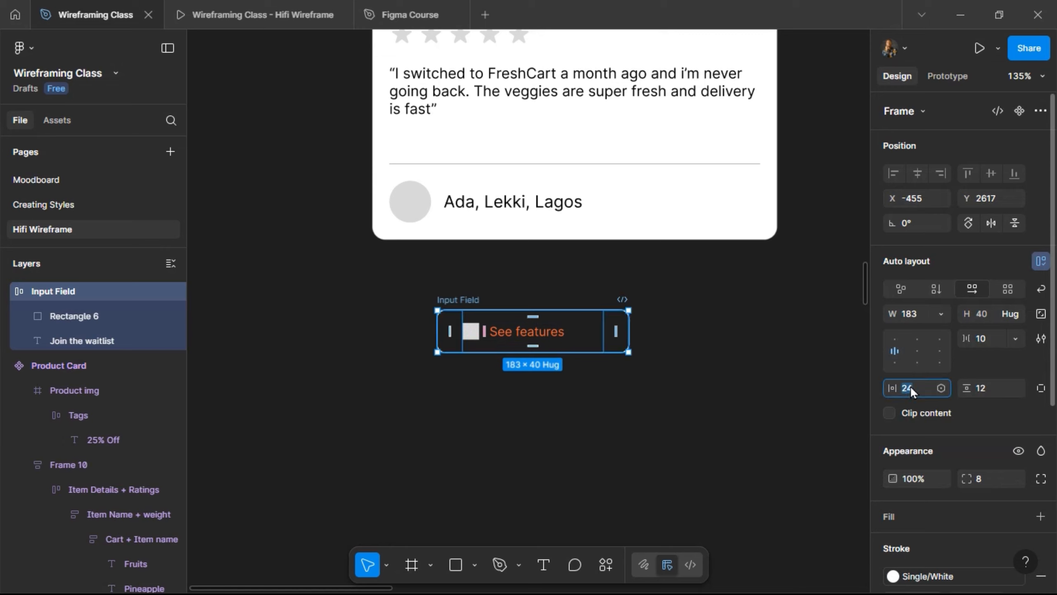
{"action": "type", "text": "12"}
{"action": "key", "text": "Return"}
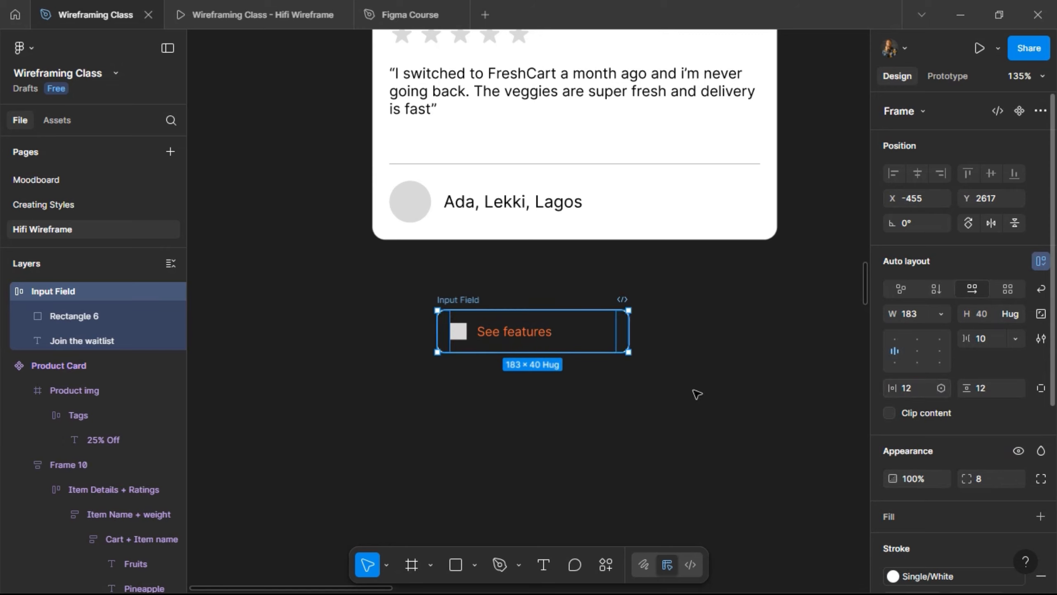
- Make the field's text Grey and give the Input Field a corner radius of 4
{"action": "left_click", "coordinate": [514, 331]}
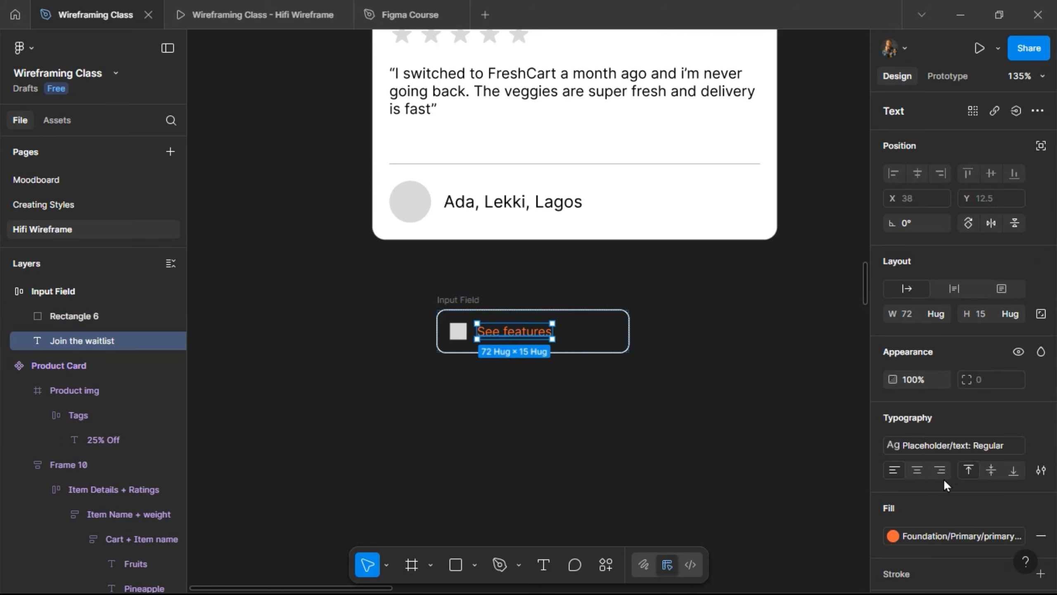
{"action": "left_click", "coordinate": [951, 531]}
{"action": "scroll", "coordinate": [743, 405], "scroll_direction": "up", "scroll_amount": 3}
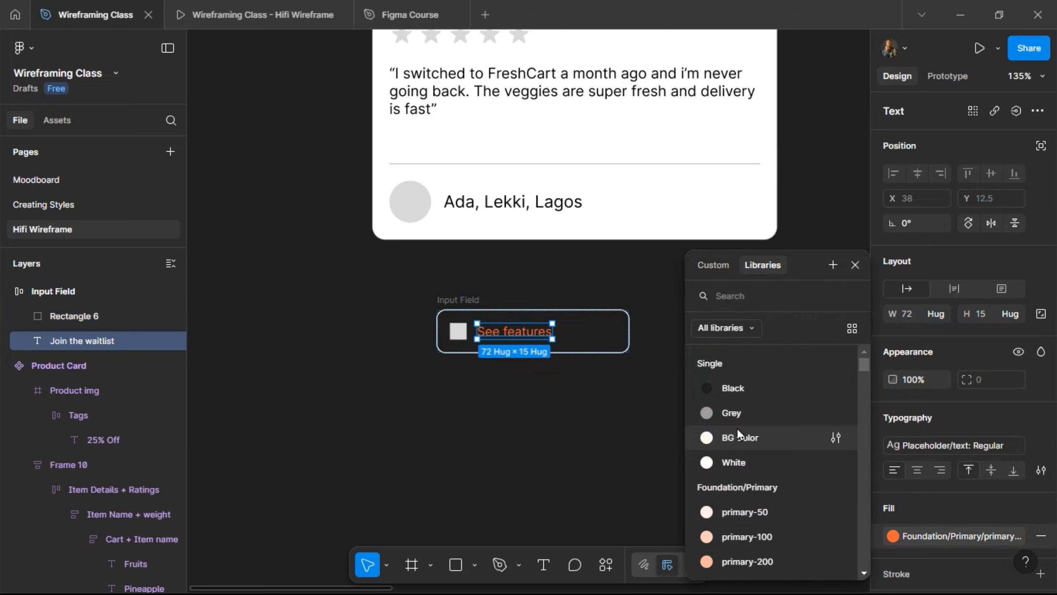
{"action": "left_click", "coordinate": [729, 418]}
{"action": "left_click", "coordinate": [530, 368]}
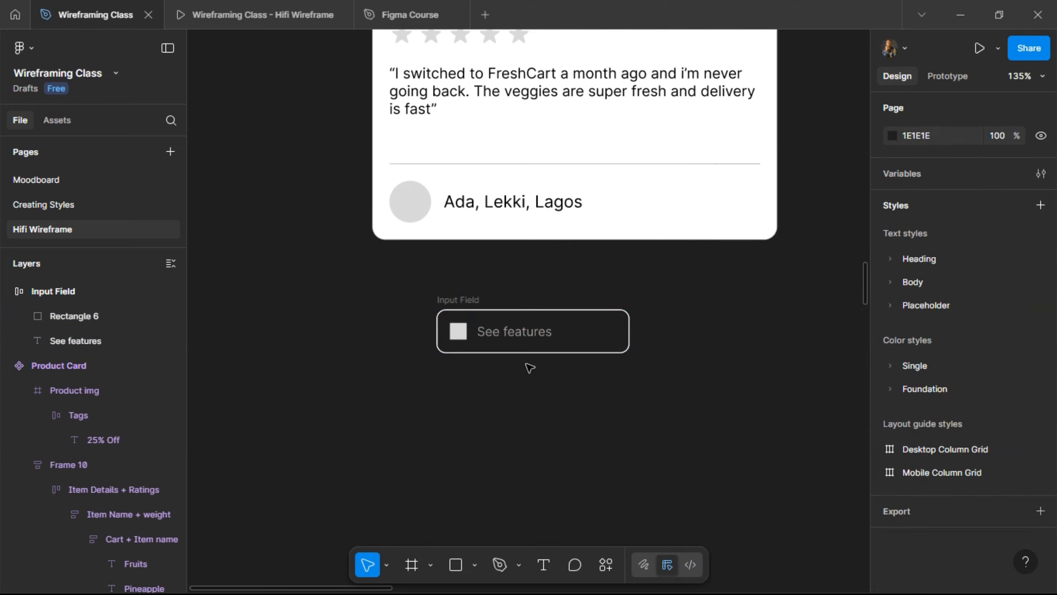
{"action": "left_click", "coordinate": [474, 308]}
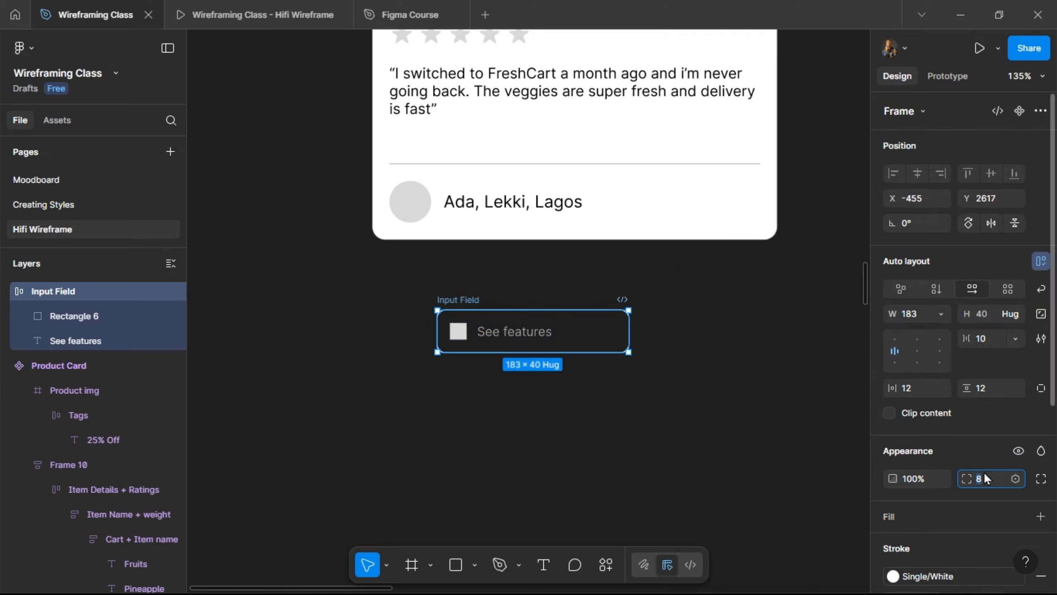
{"action": "type", "text": "4"}
{"action": "key", "text": "Return"}
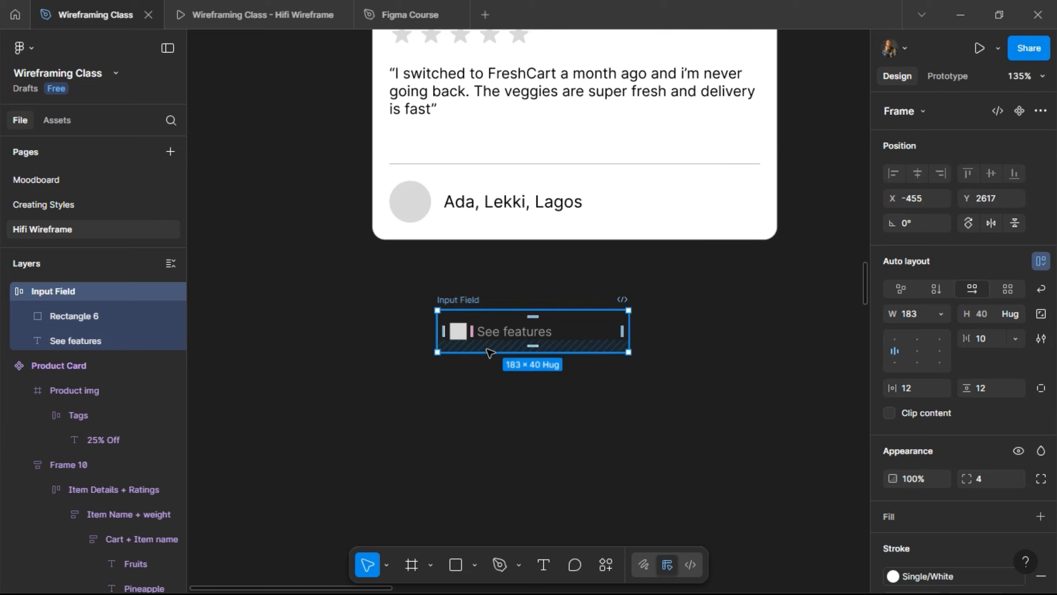
- Add an 'Enter your name' text label just above the input field
{"action": "left_click", "coordinate": [543, 564]}
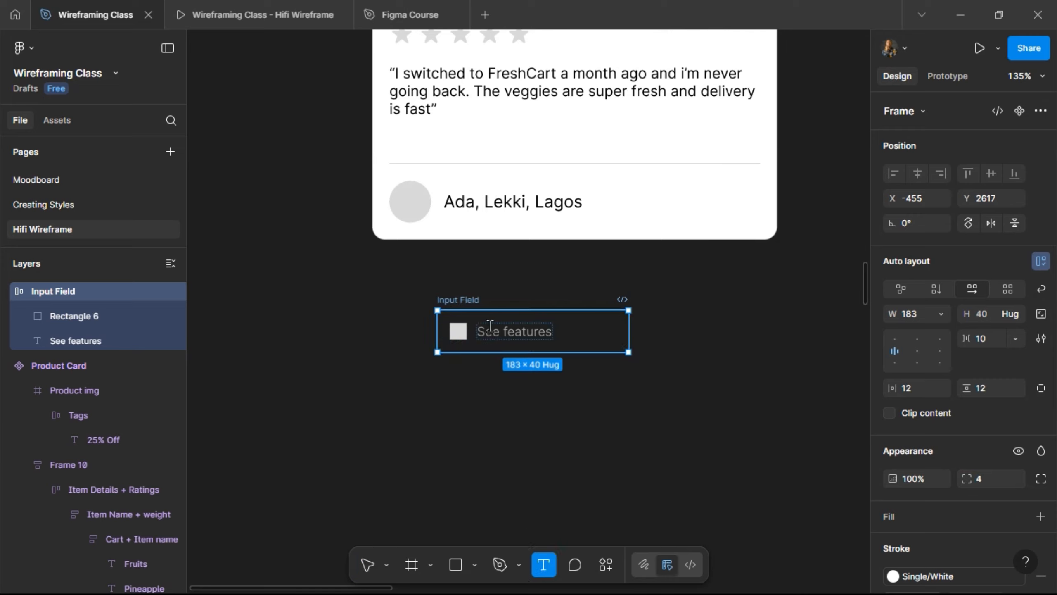
{"action": "left_click", "coordinate": [586, 325]}
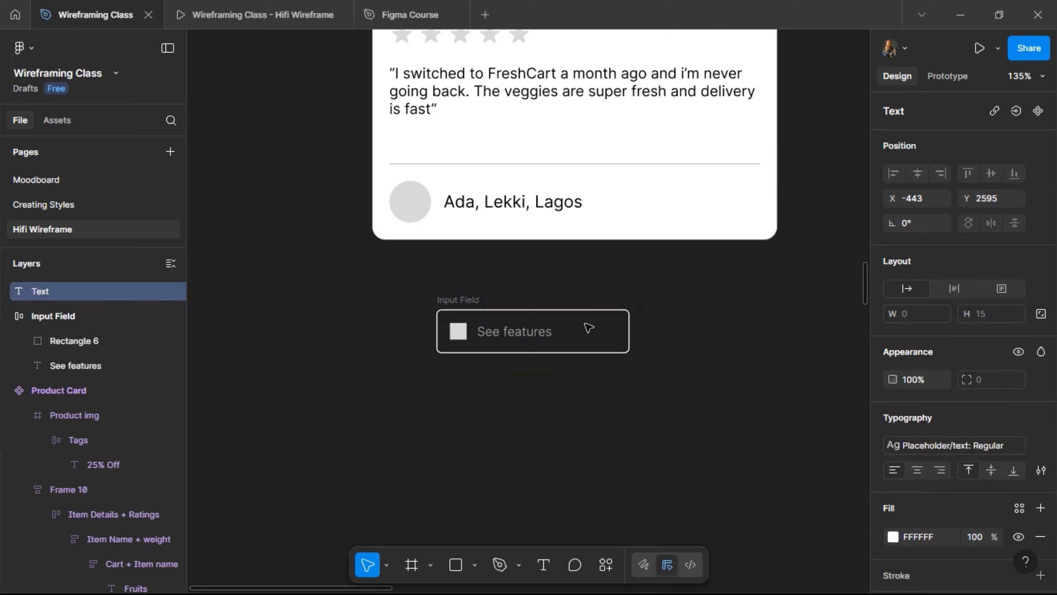
{"action": "type", "text": "Enter your name"}
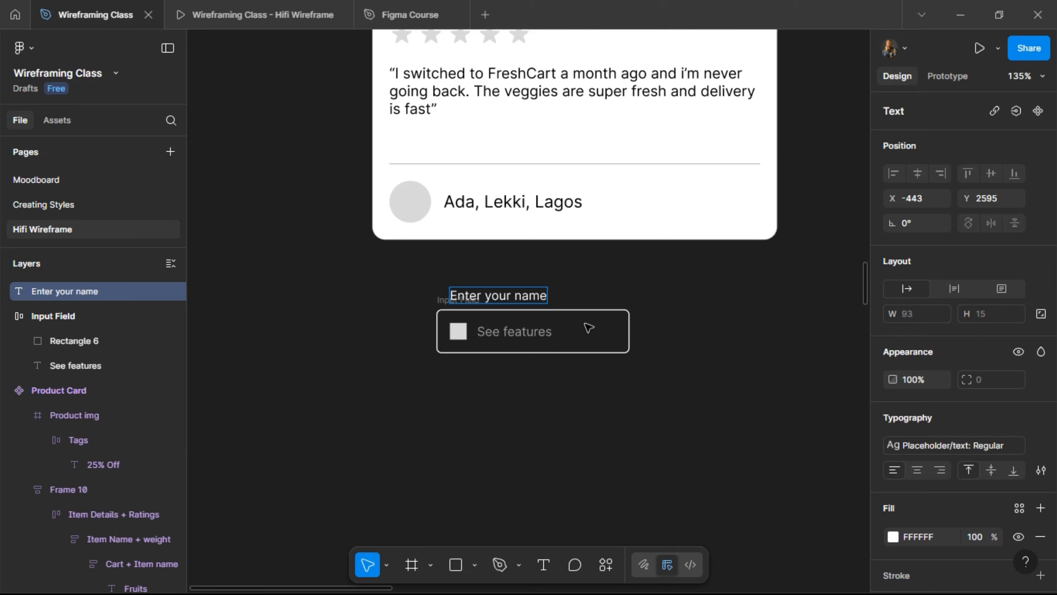
{"action": "key", "text": "Escape"}
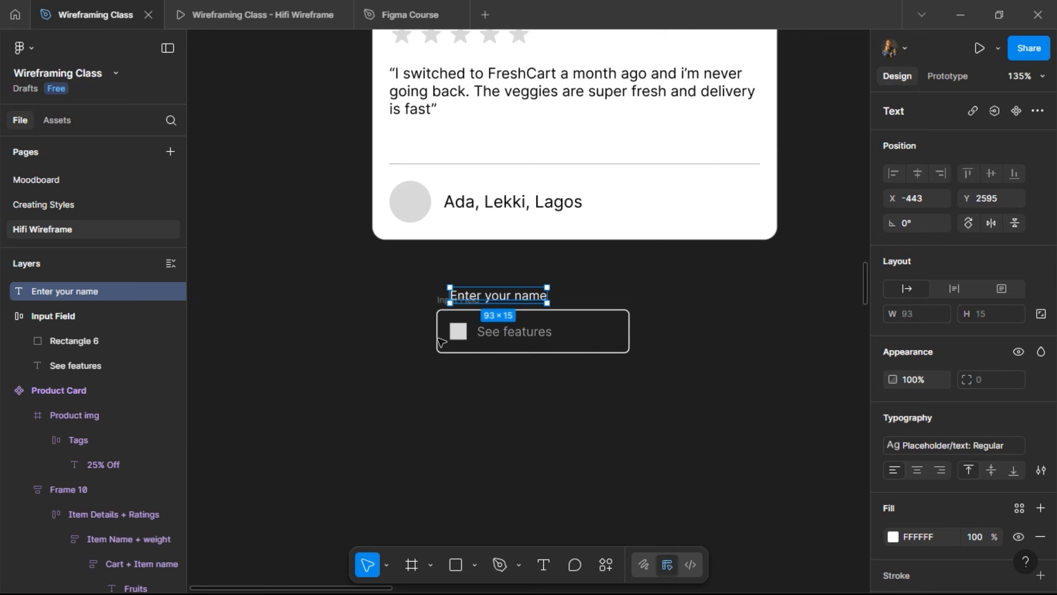
- Wrap the label and field together in an auto layout frame with an 8 gap
{"action": "left_click", "coordinate": [437, 302], "text": "shift"}
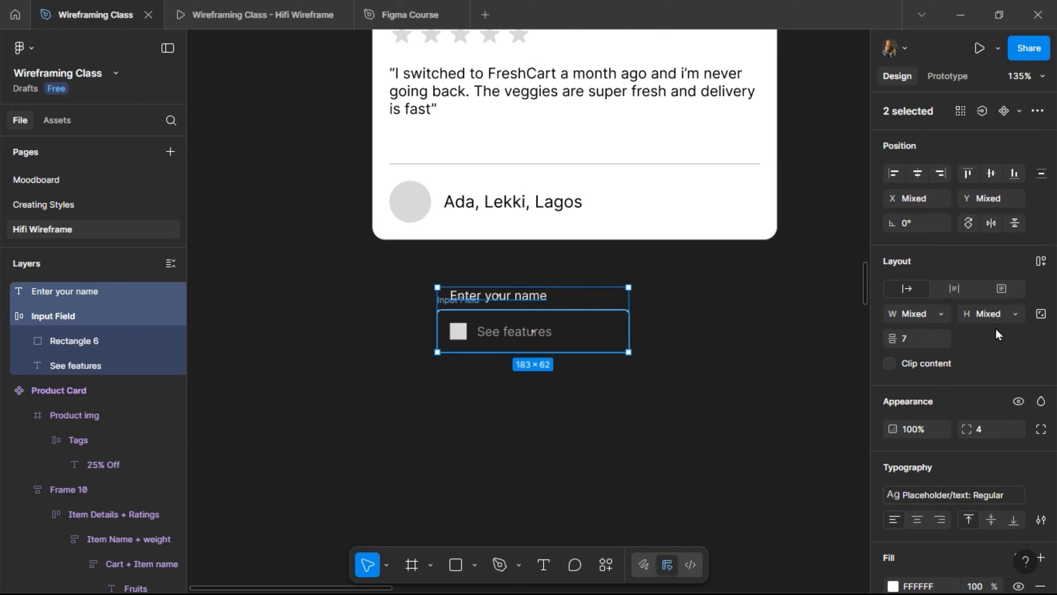
{"action": "left_click", "coordinate": [1039, 266]}
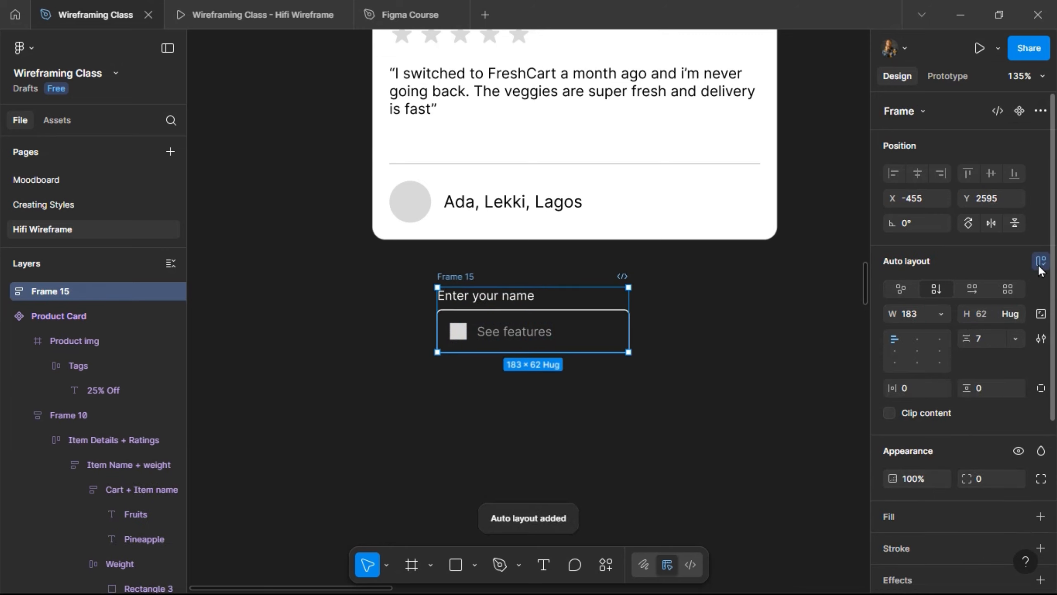
{"action": "left_click", "coordinate": [983, 341]}
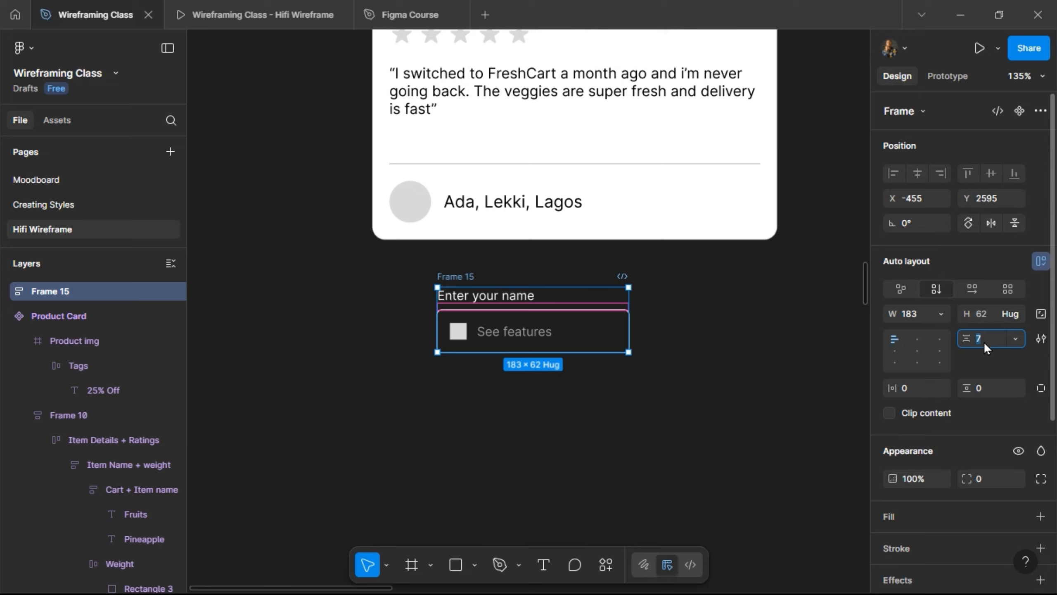
{"action": "type", "text": "8"}
{"action": "key", "text": "Return"}
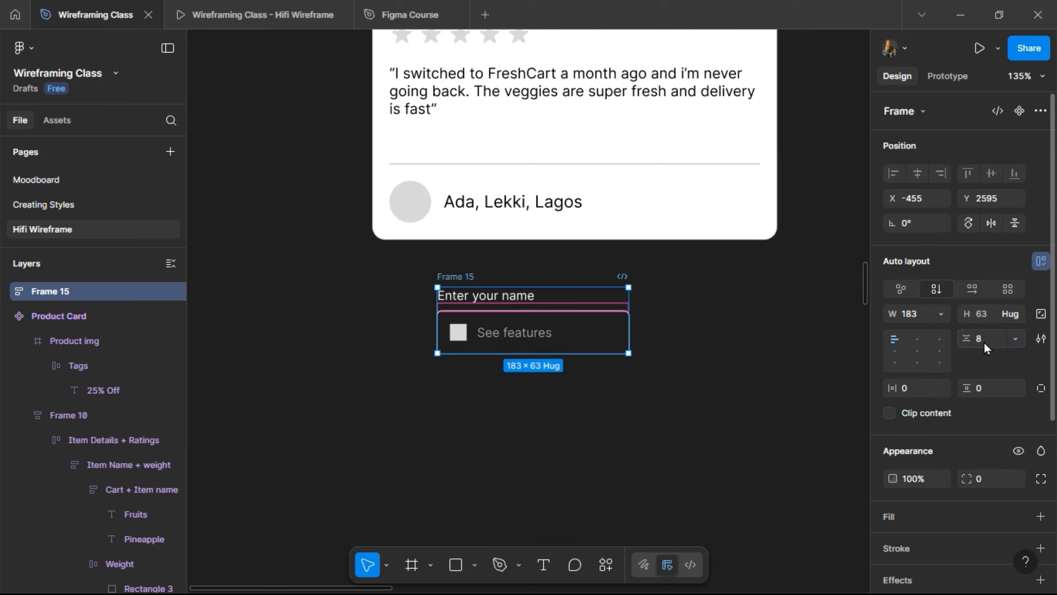
- Rename the new auto layout frame to 'Input Field' and select the label inside
{"action": "double_click", "coordinate": [457, 276]}
{"action": "type", "text": "Inp"}
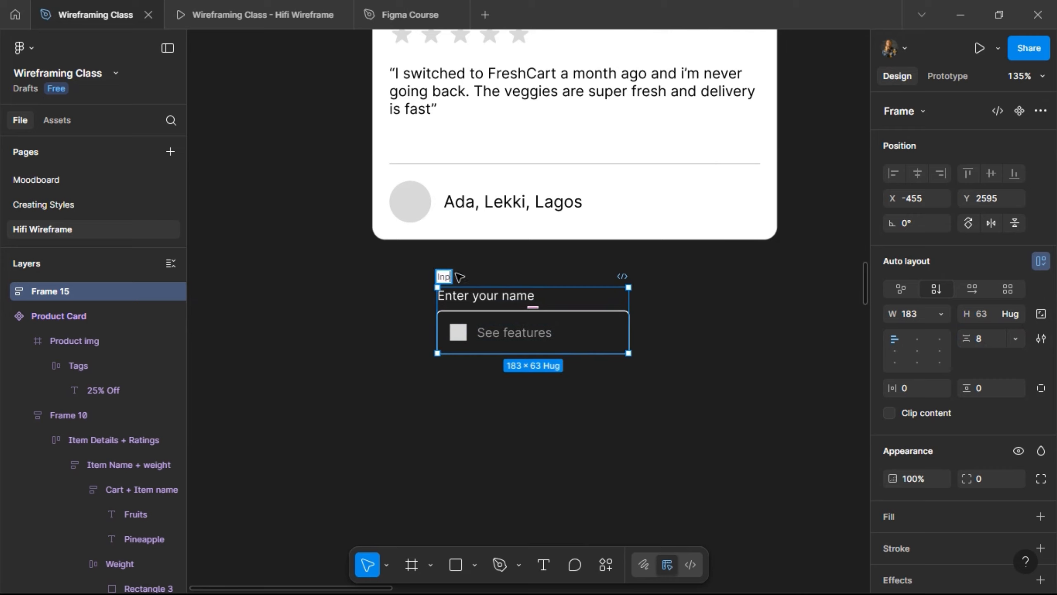
{"action": "type", "text": "ut Field"}
{"action": "key", "text": "Return"}
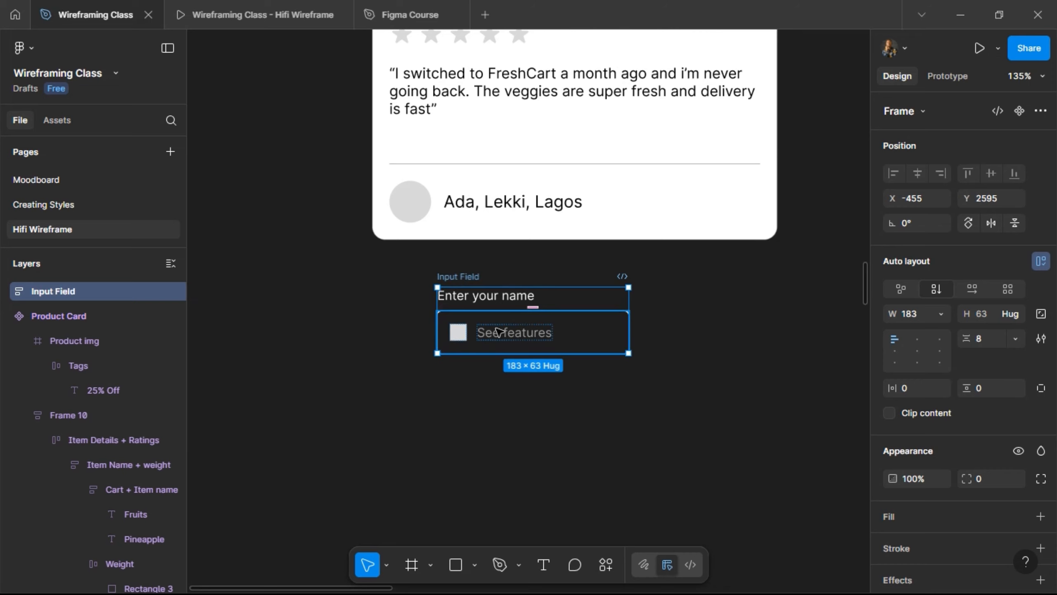
{"action": "left_click", "coordinate": [483, 299]}
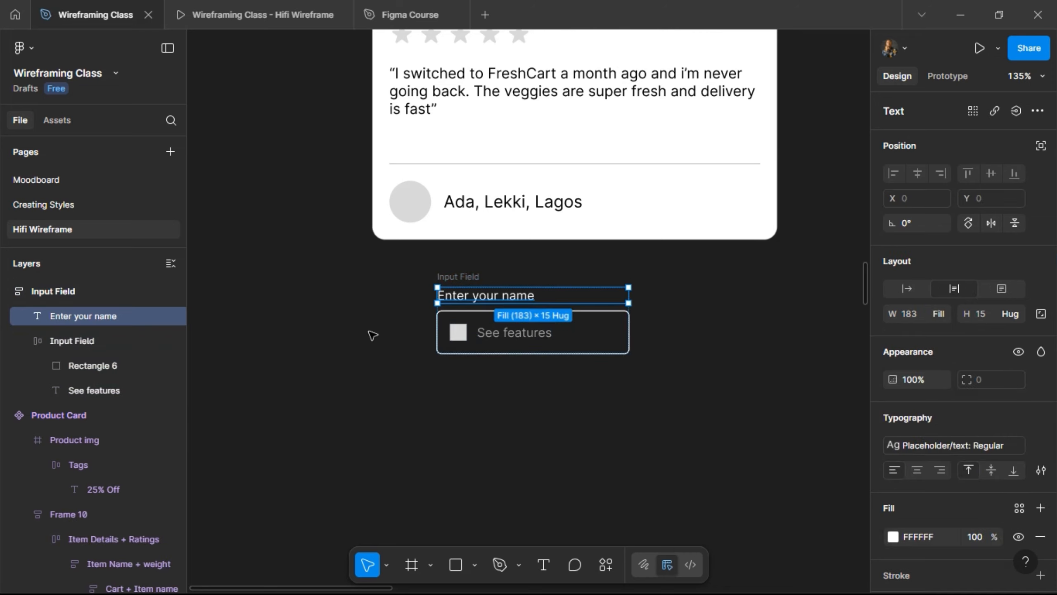
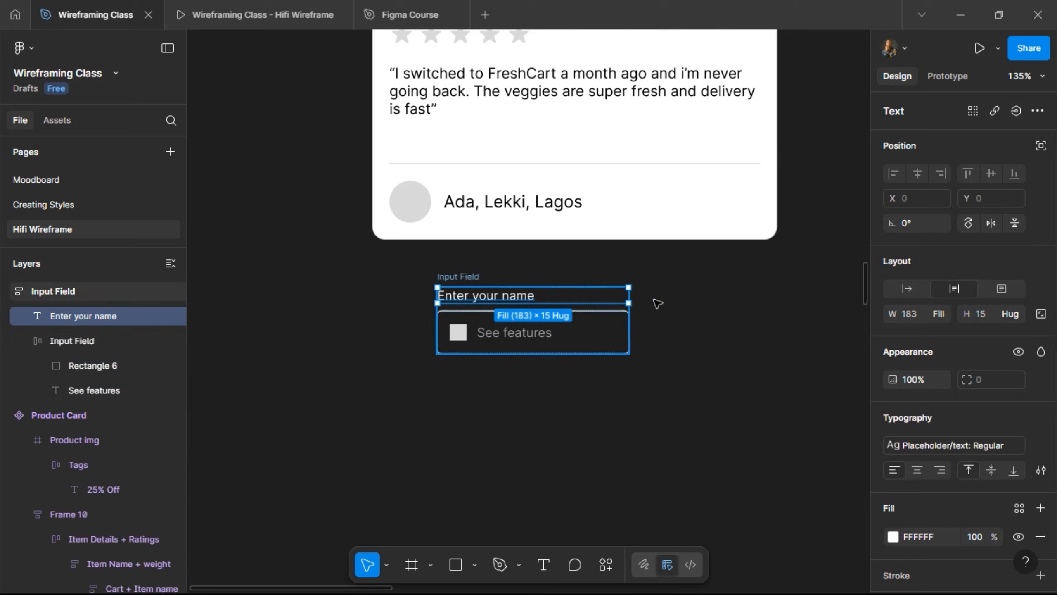
- Make the Input Field frame a component and bind its label to a new 'Header' text property
{"action": "key", "text": "Escape"}
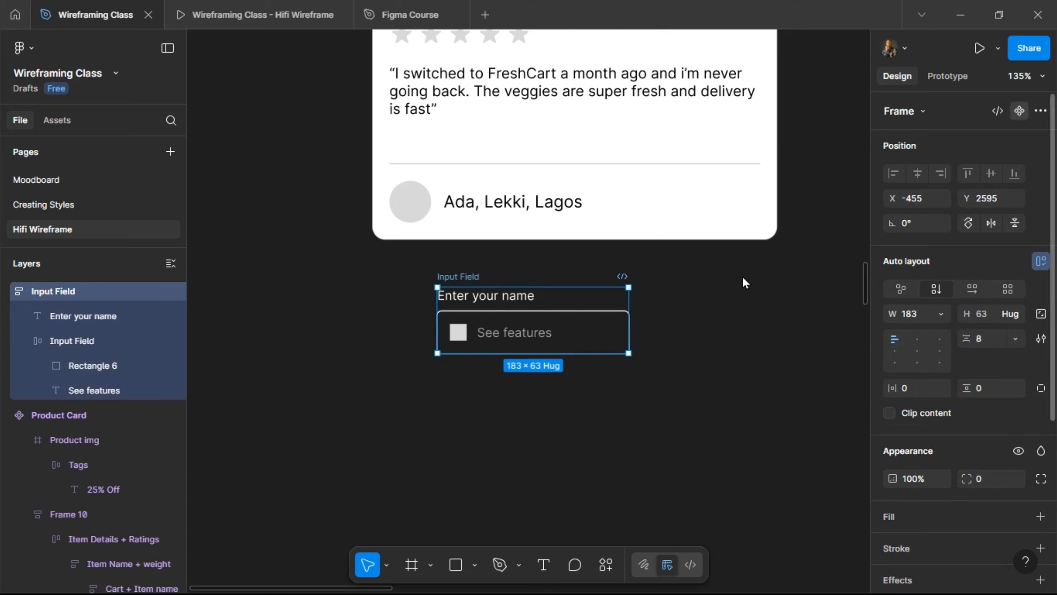
{"action": "key", "text": "ctrl+alt+k"}
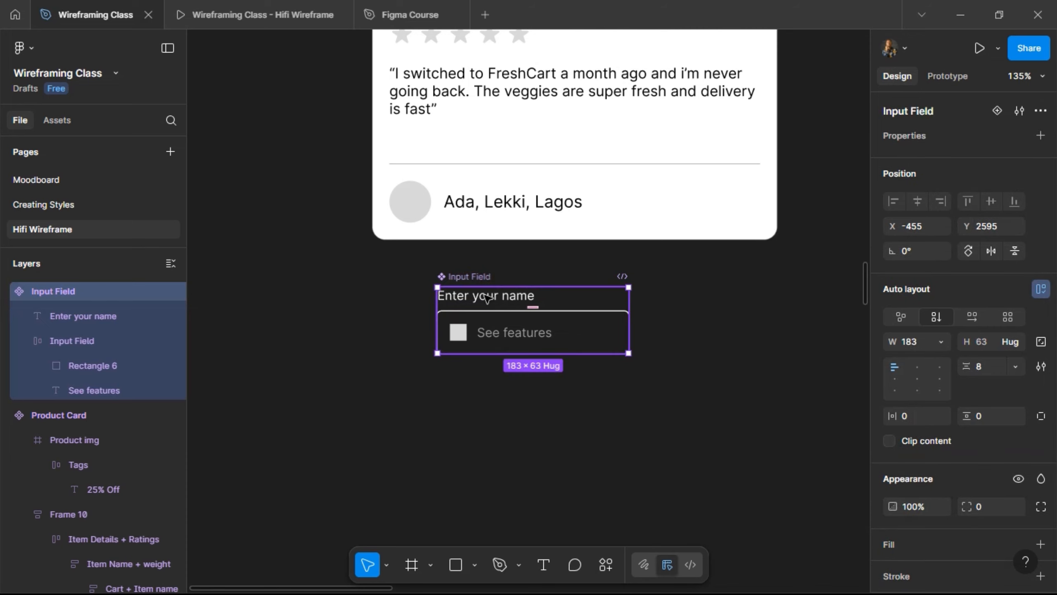
{"action": "left_click", "coordinate": [487, 296]}
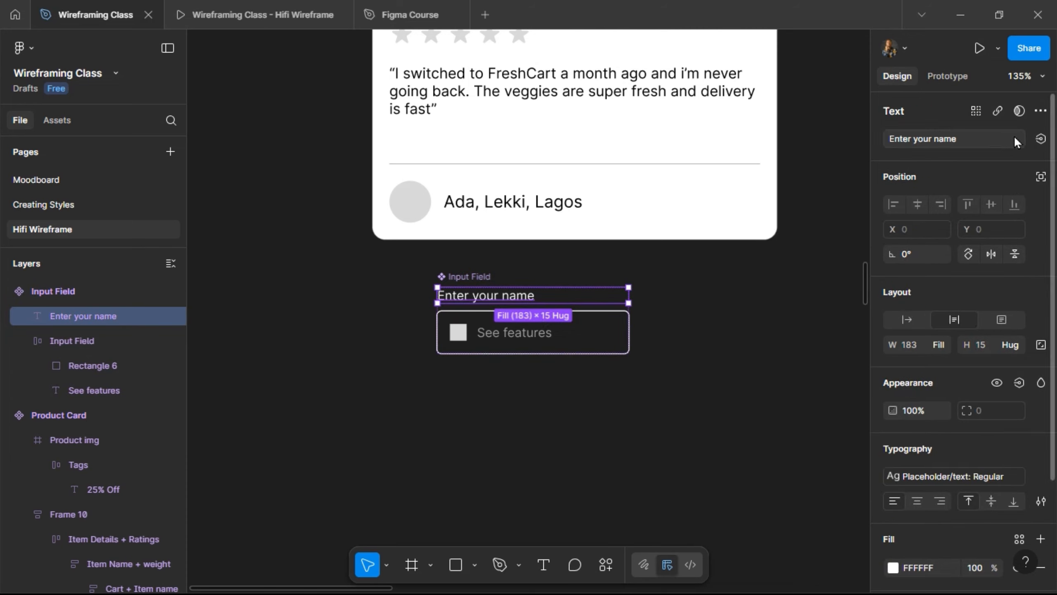
{"action": "left_click", "coordinate": [1041, 140]}
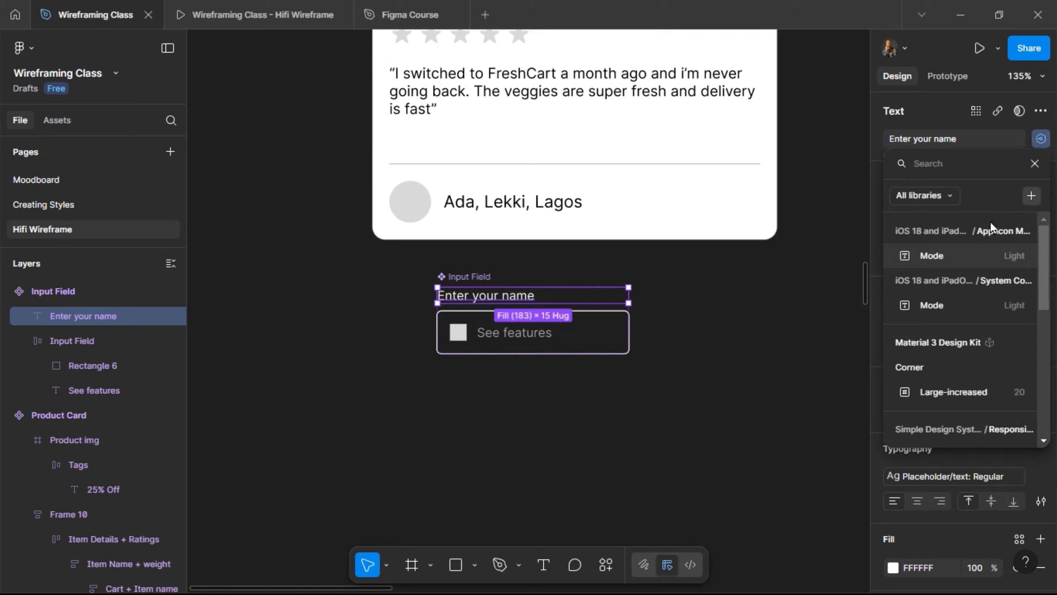
{"action": "type", "text": "Header"}
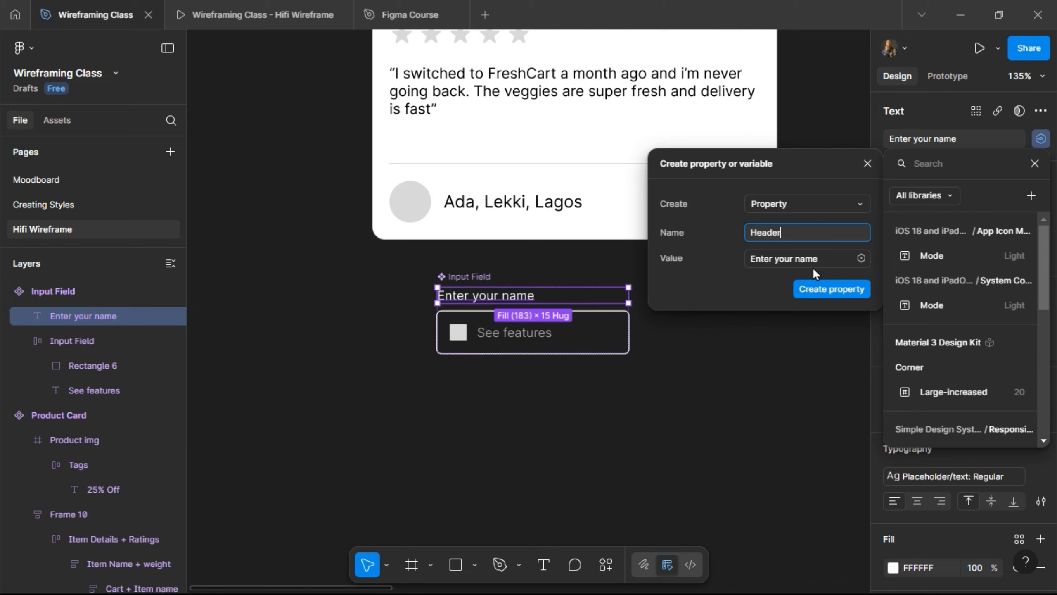
{"action": "key", "text": "Return"}
{"action": "left_click", "coordinate": [499, 333]}
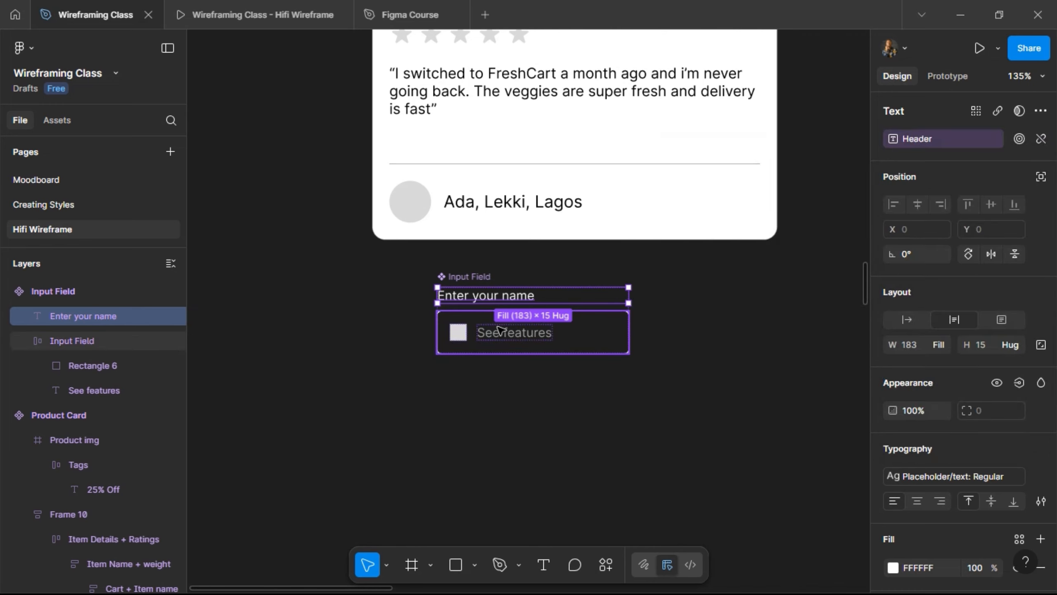
- Bind the 'See features' text to a new 'Placeholder' text property
{"action": "left_click", "coordinate": [500, 335]}
{"action": "left_click", "coordinate": [502, 336]}
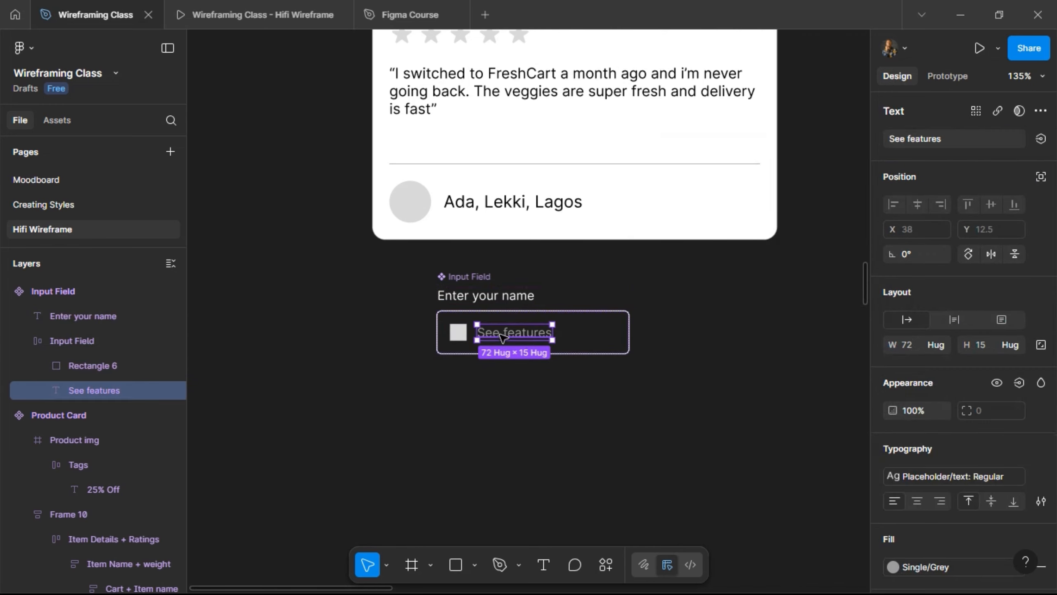
{"action": "left_click", "coordinate": [1041, 140]}
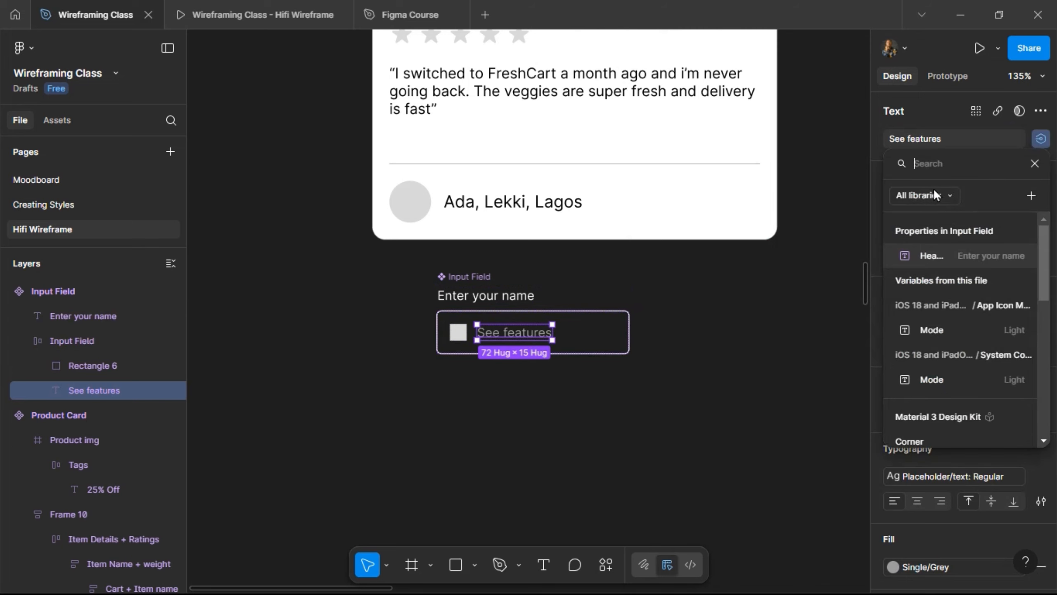
{"action": "left_click", "coordinate": [1032, 195]}
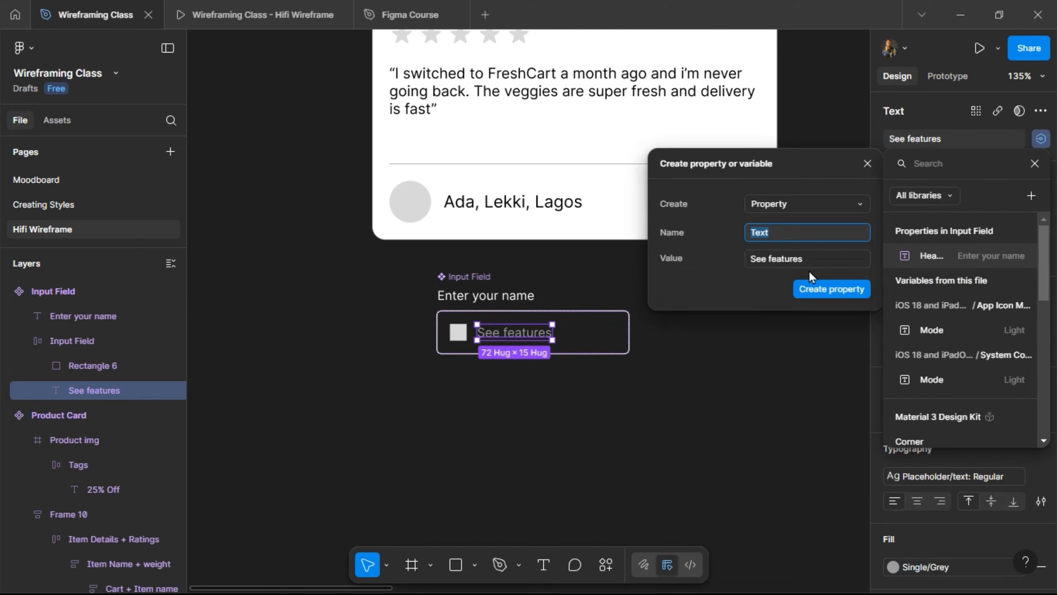
{"action": "type", "text": "Placeholder"}
{"action": "key", "text": "Return"}
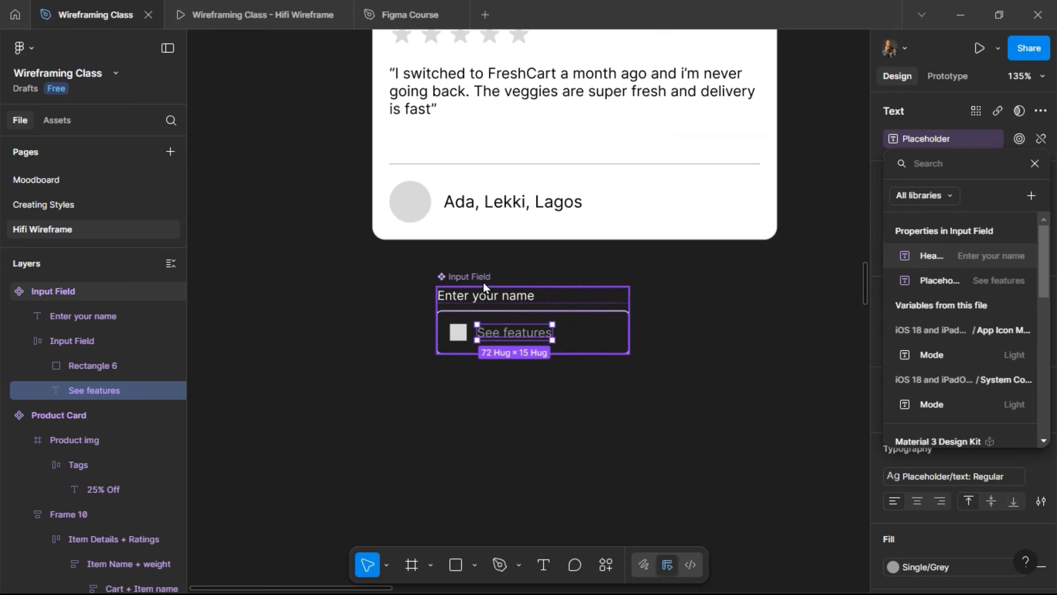
{"action": "key", "text": "Escape"}
{"action": "scroll", "coordinate": [726, 320], "scroll_direction": "right", "scroll_amount": 3}
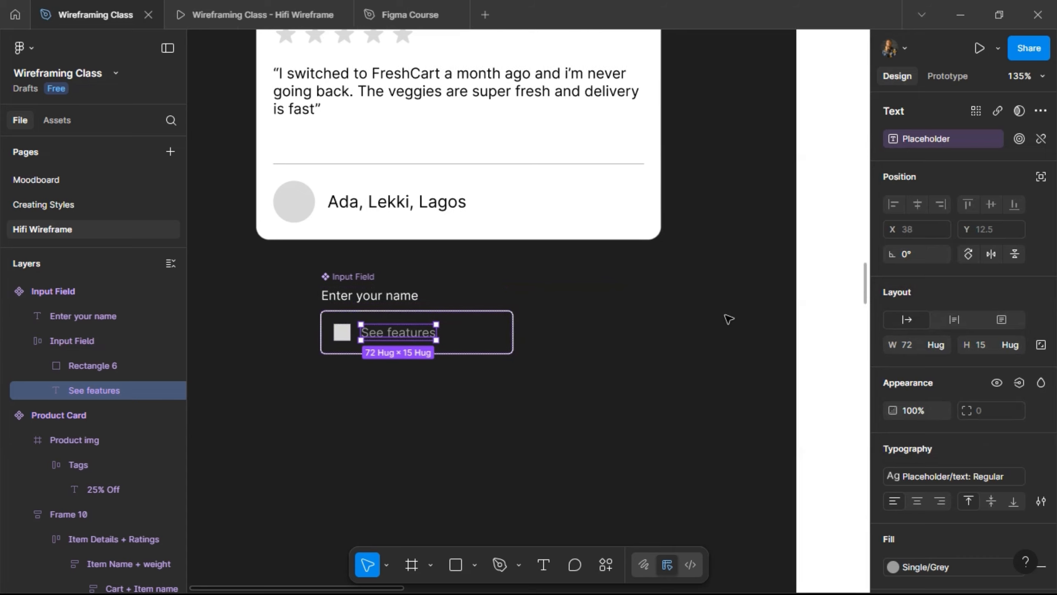
{"action": "left_click", "coordinate": [350, 291]}
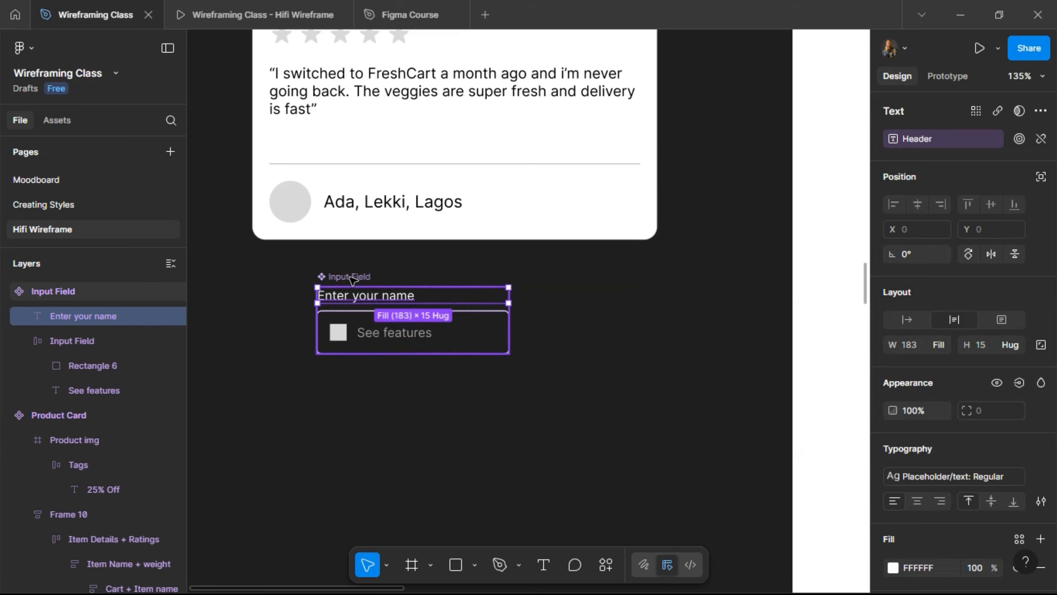
{"action": "left_click", "coordinate": [351, 278]}
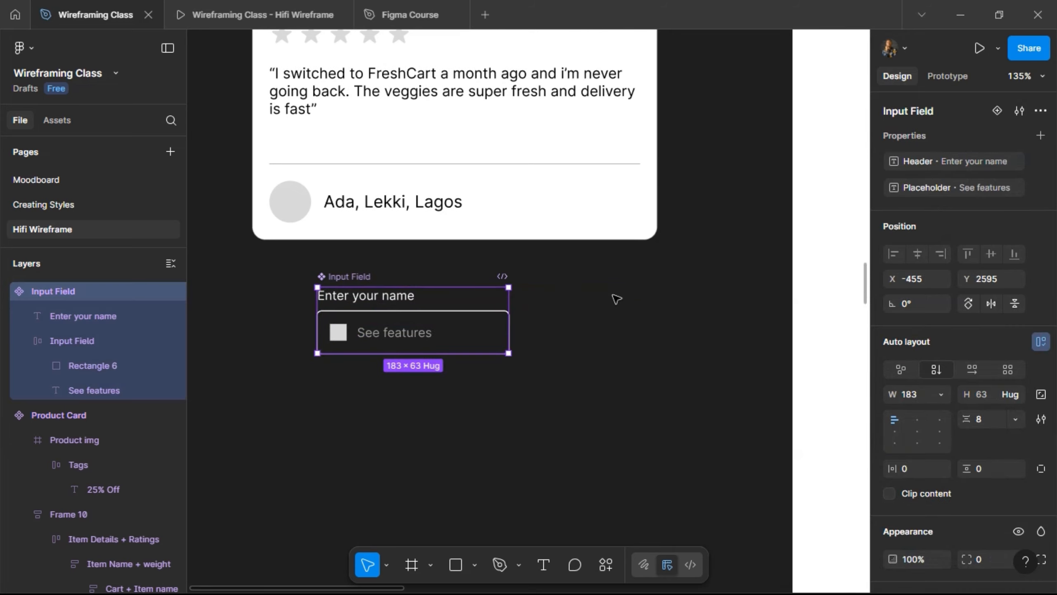
- Paste an Input Field instance into the Join Waitlist section below the early-access heading
{"action": "scroll", "coordinate": [636, 301], "scroll_direction": "right", "scroll_amount": 4}
{"action": "scroll", "coordinate": [635, 301], "scroll_direction": "right", "scroll_amount": 10}
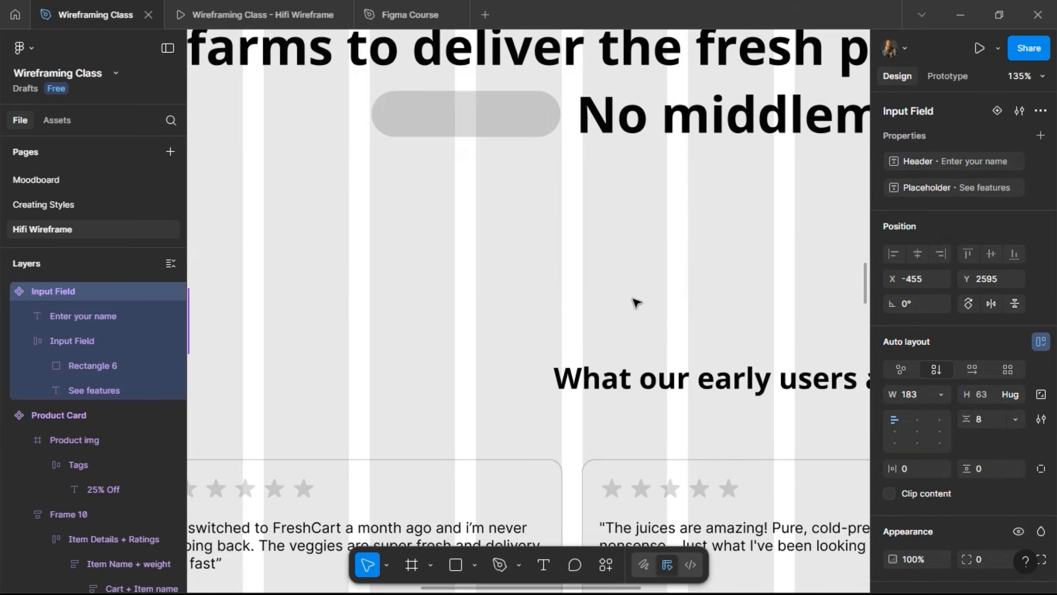
{"action": "scroll", "coordinate": [638, 304], "scroll_direction": "down", "scroll_amount": 1}
{"action": "scroll", "coordinate": [636, 302], "scroll_direction": "down", "scroll_amount": 10}
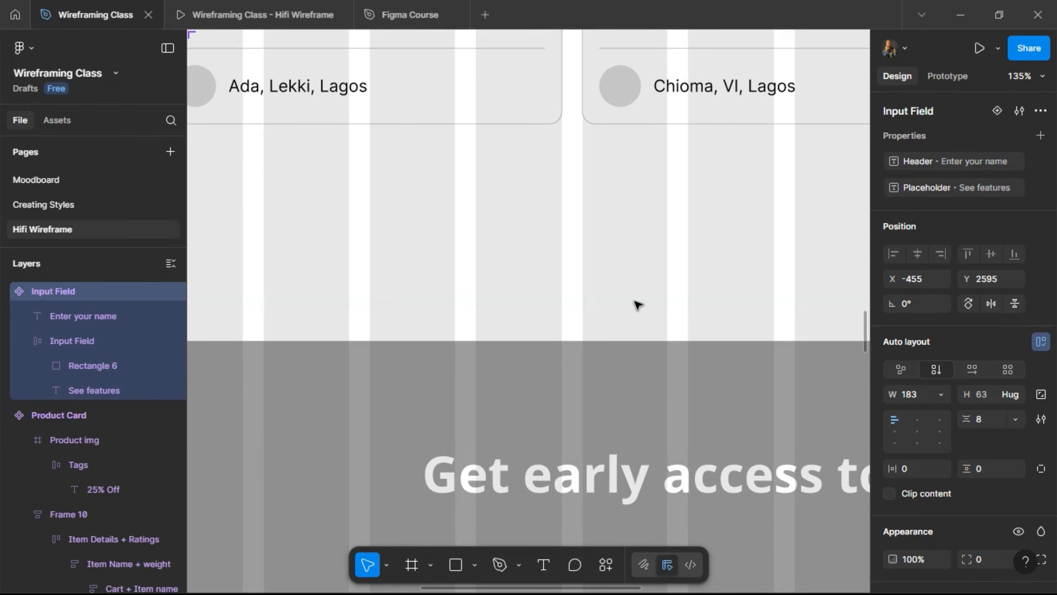
{"action": "scroll", "coordinate": [526, 393], "scroll_direction": "down", "scroll_amount": 3}
{"action": "scroll", "coordinate": [537, 335], "scroll_direction": "down", "scroll_amount": 5, "text": "ctrl"}
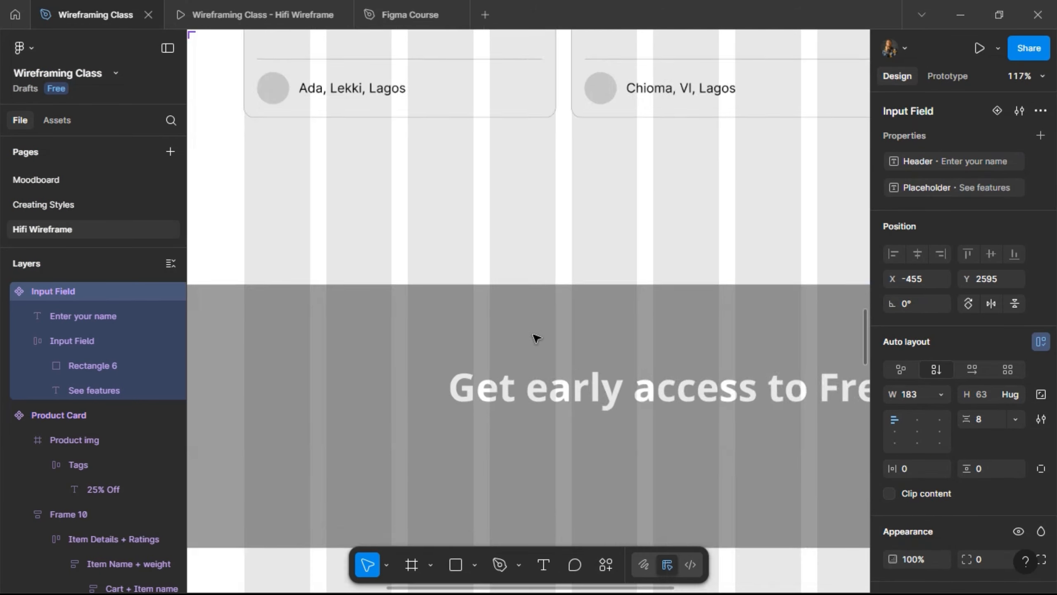
{"action": "left_click", "coordinate": [536, 303]}
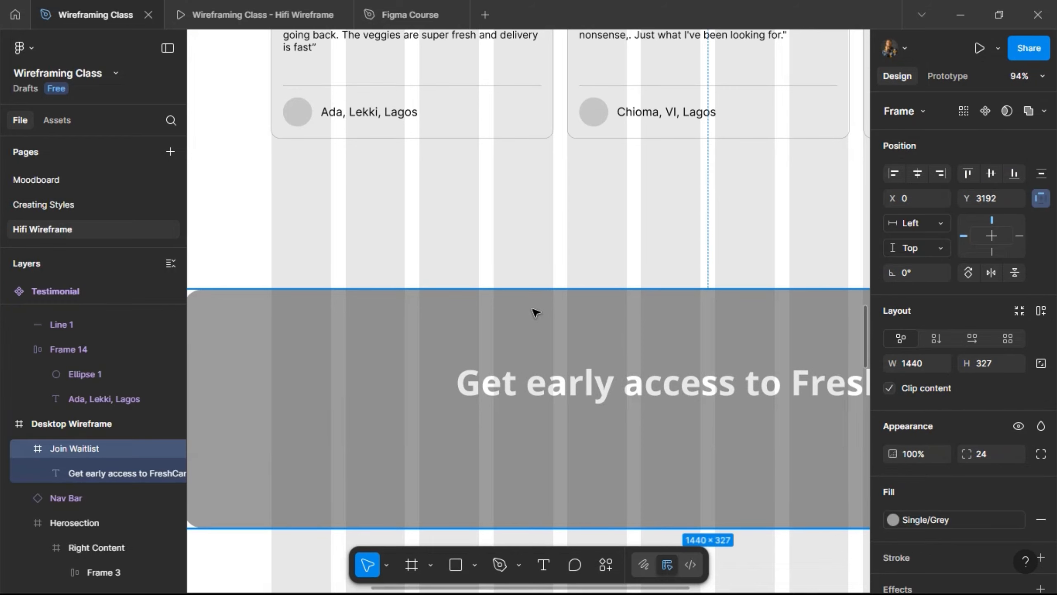
{"action": "key", "text": "ctrl+v"}
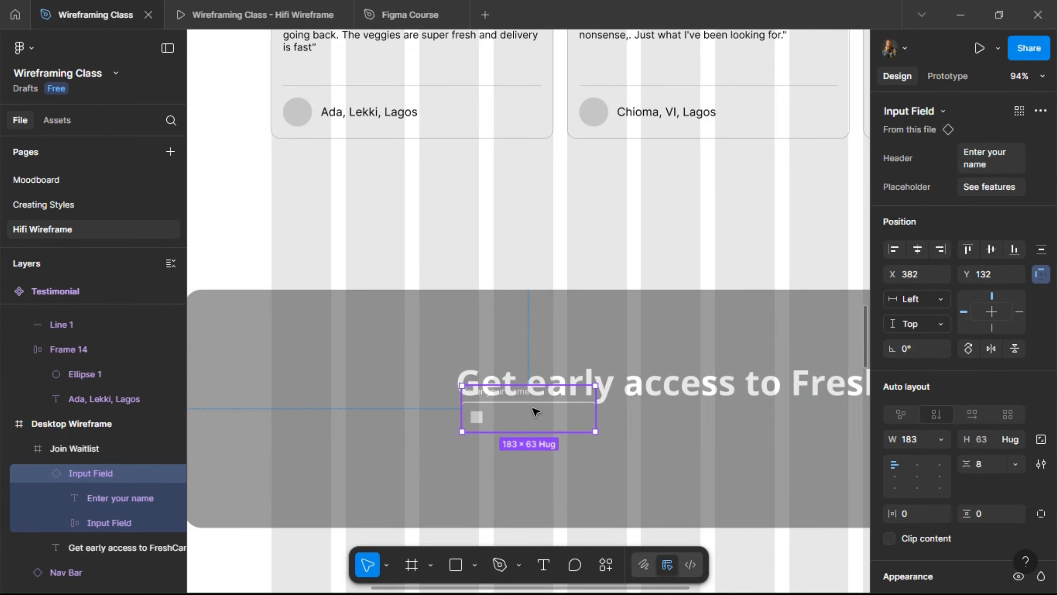
{"action": "key", "text": "shift+Down"}
{"action": "key", "text": "shift+Down"}
{"action": "key", "text": "shift+Down"}
{"action": "key", "text": "shift+Down"}
{"action": "key", "text": "shift+Down"}
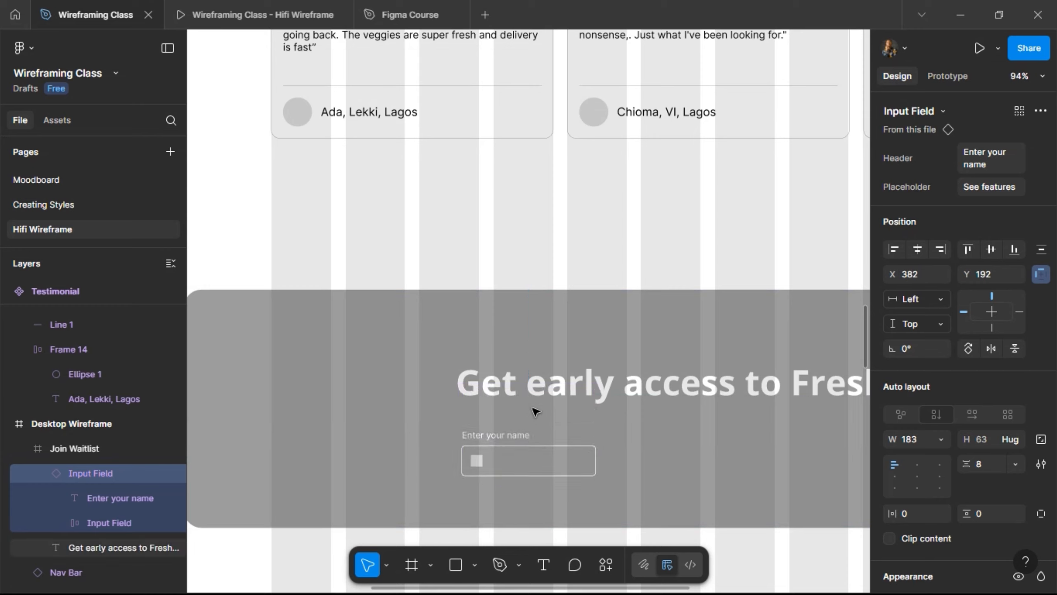
{"action": "key", "text": "shift+Up"}
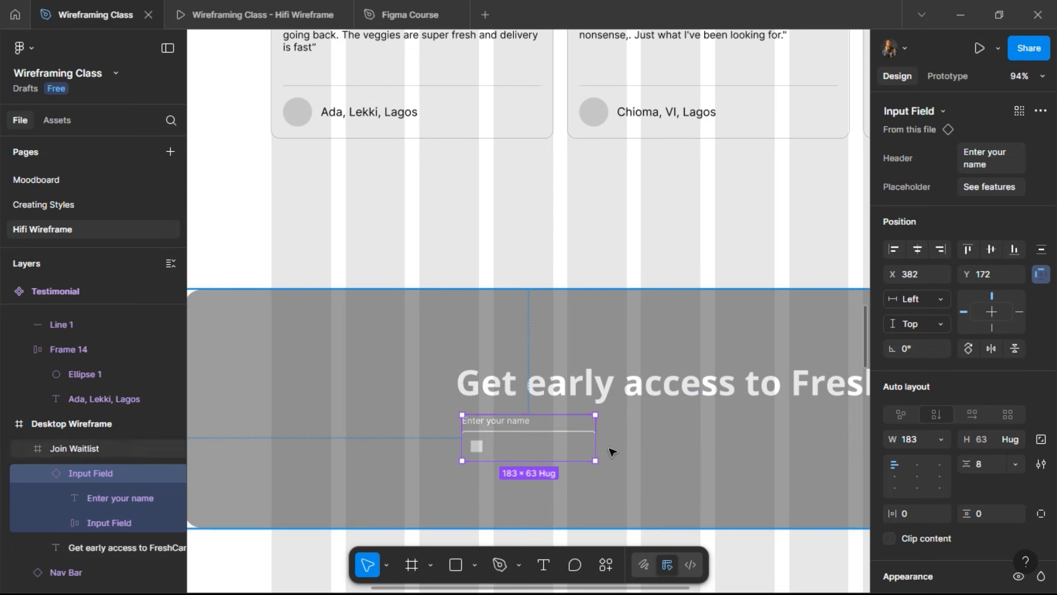
- Swap the field's Grey colour style to White
{"action": "scroll", "coordinate": [972, 472], "scroll_direction": "down", "scroll_amount": 5}
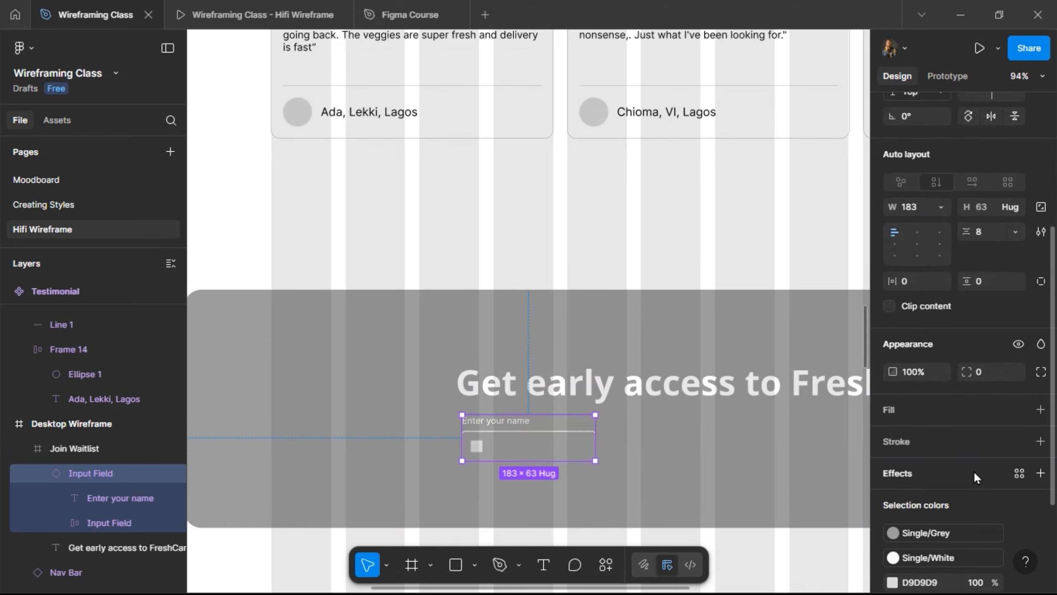
{"action": "scroll", "coordinate": [951, 496], "scroll_direction": "down", "scroll_amount": 3}
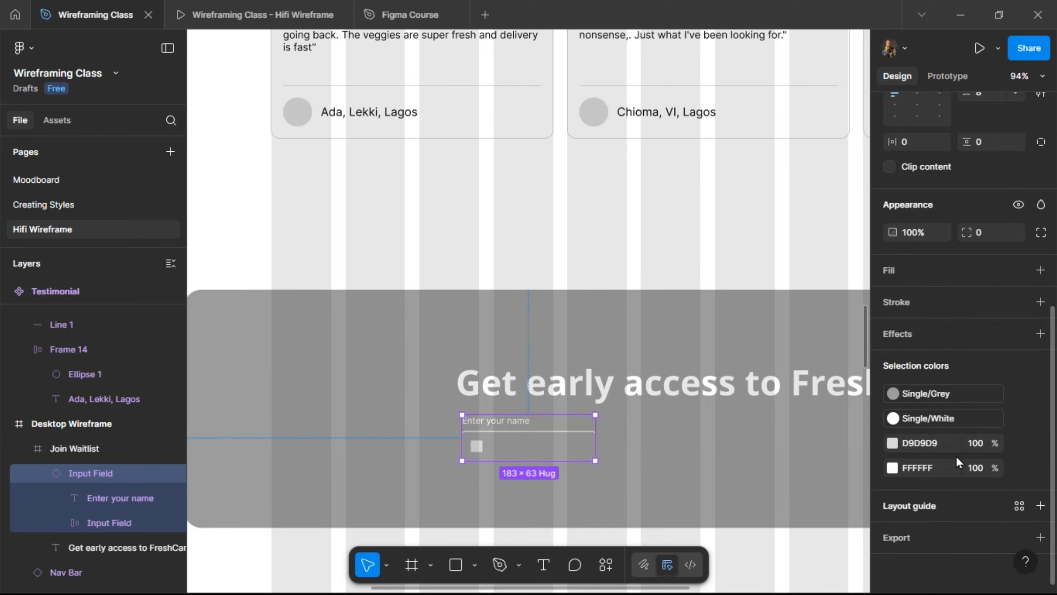
{"action": "left_click", "coordinate": [970, 396]}
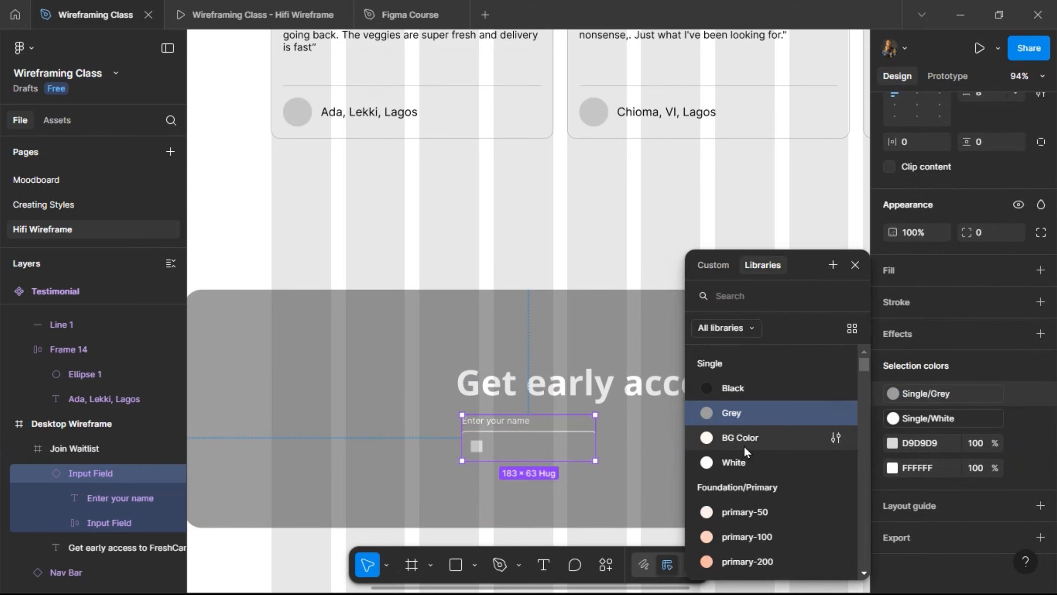
{"action": "left_click", "coordinate": [738, 459]}
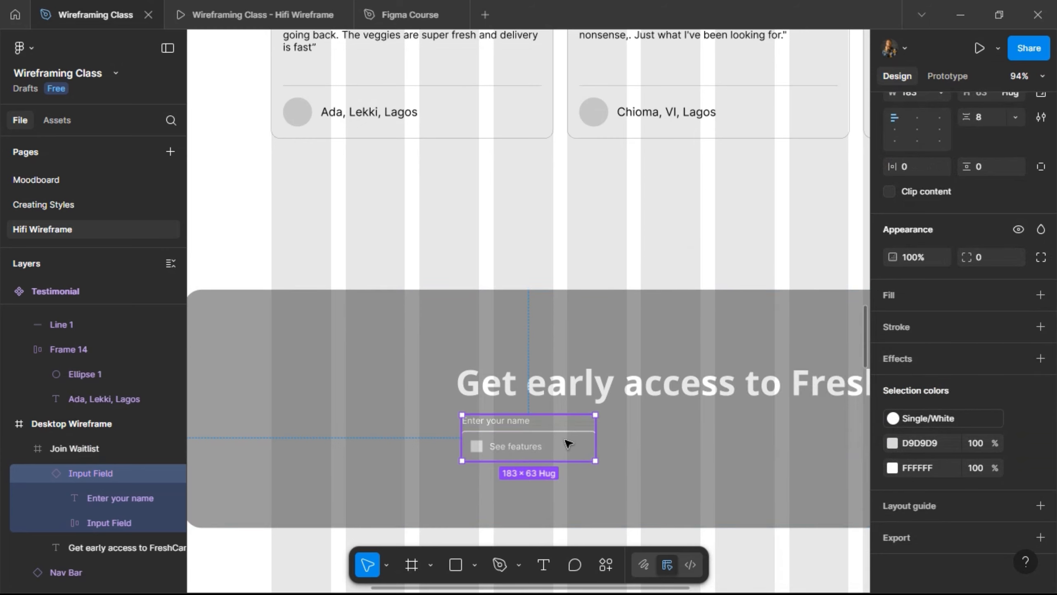
- Change the instance's Placeholder text to 'e.g. John Doe'
{"action": "left_click", "coordinate": [632, 378]}
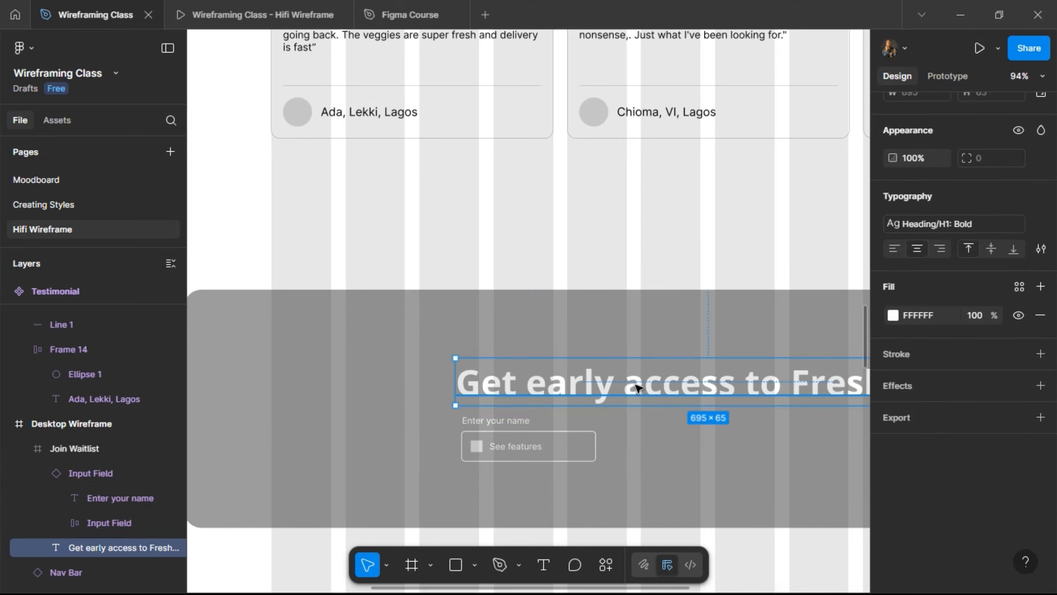
{"action": "left_click", "coordinate": [516, 440]}
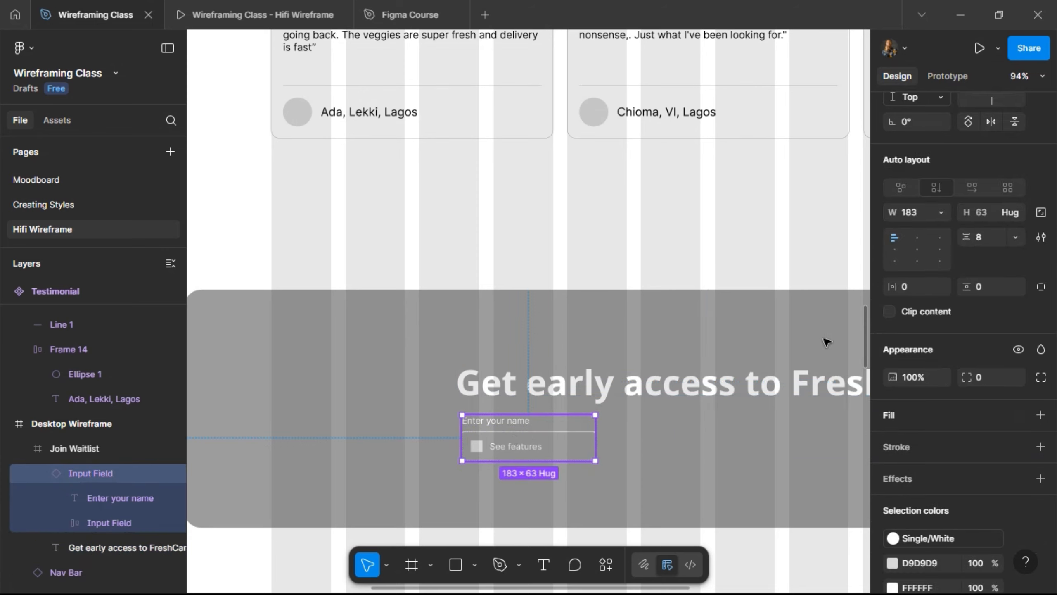
{"action": "scroll", "coordinate": [973, 196], "scroll_direction": "up", "scroll_amount": 5}
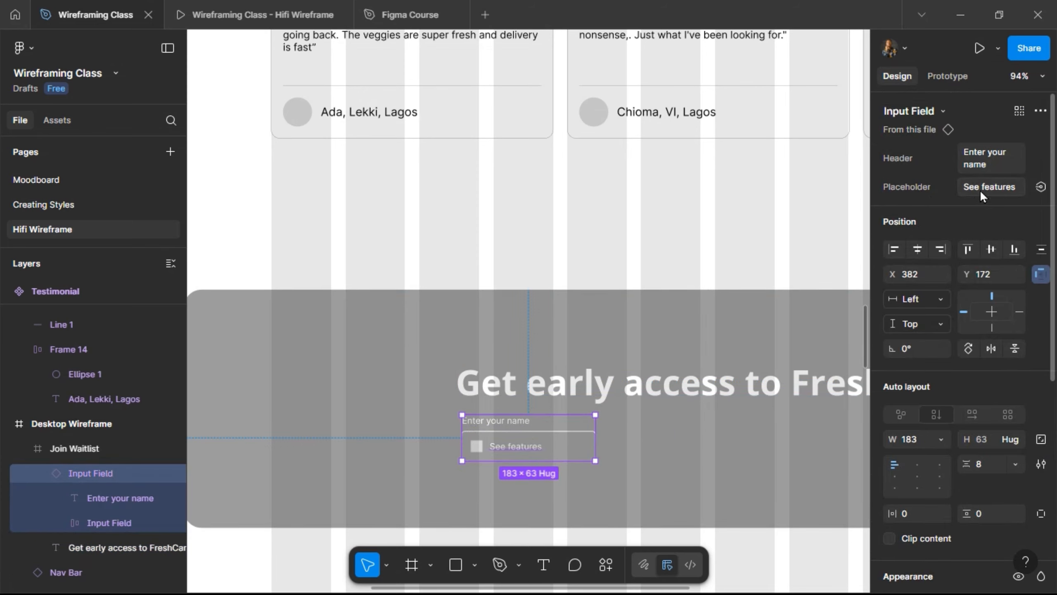
{"action": "left_click", "coordinate": [983, 188]}
{"action": "type", "text": "e.g. John Doe"}
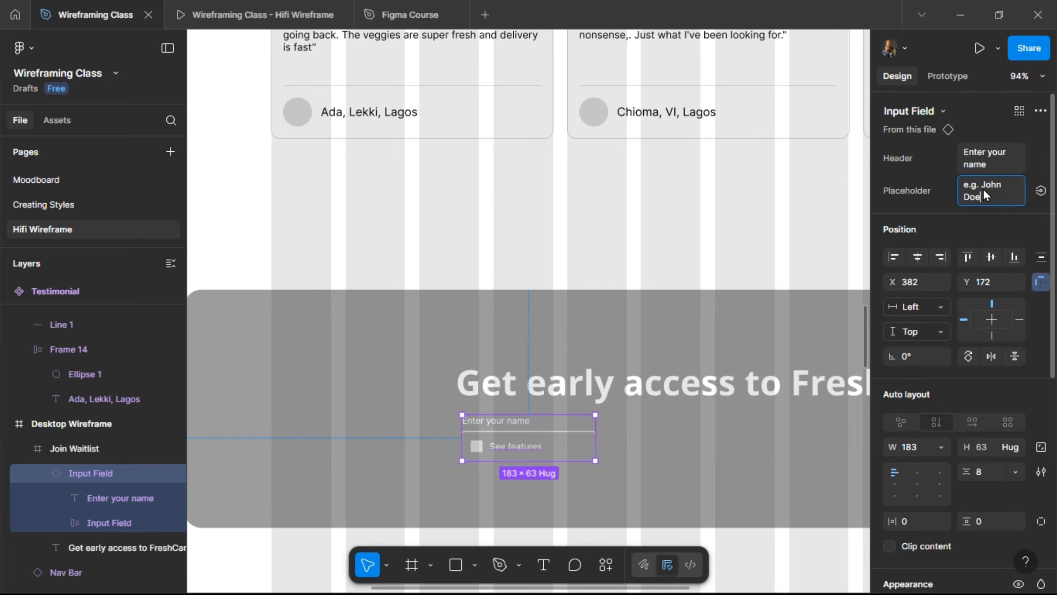
- Move the waitlist input field left and widen it to 285
{"action": "left_click", "coordinate": [526, 453]}
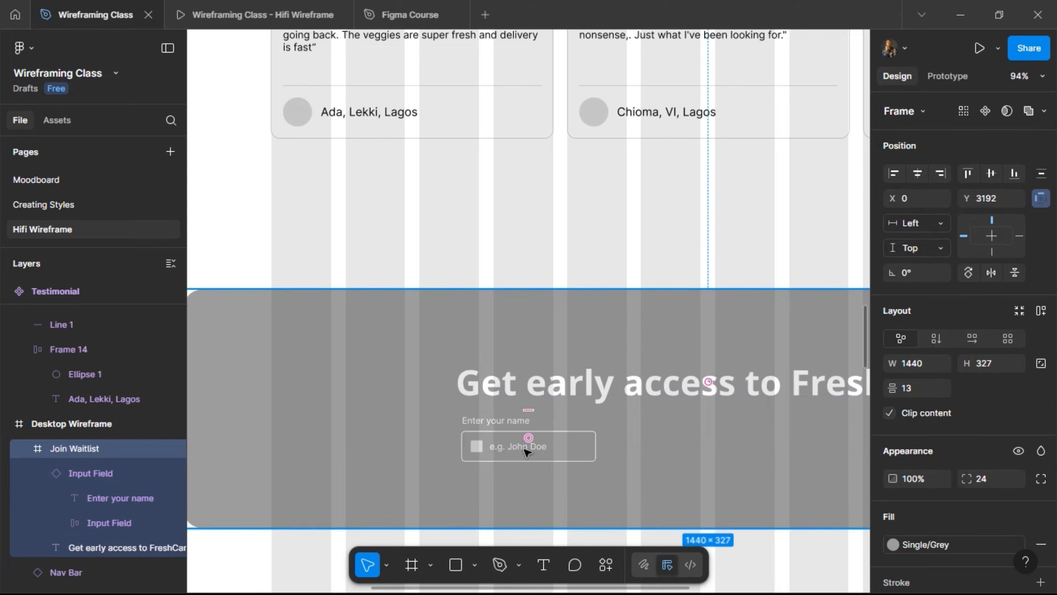
{"action": "scroll", "coordinate": [482, 449], "scroll_direction": "up", "scroll_amount": 5, "text": "ctrl"}
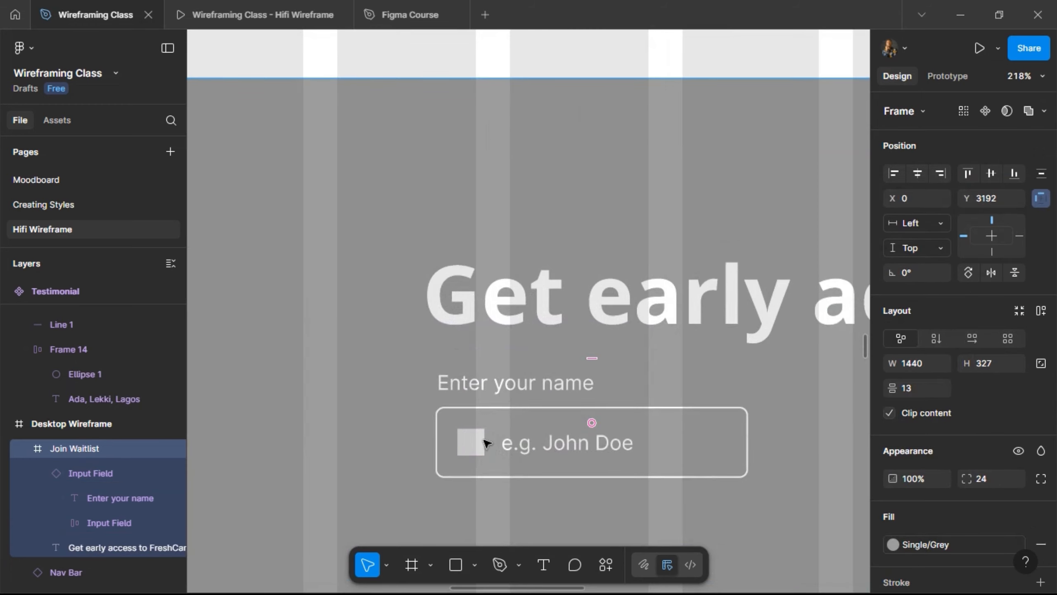
{"action": "left_click_drag", "start_coordinate": [489, 387], "coordinate": [401, 380]}
{"action": "key", "text": "ctrl+z"}
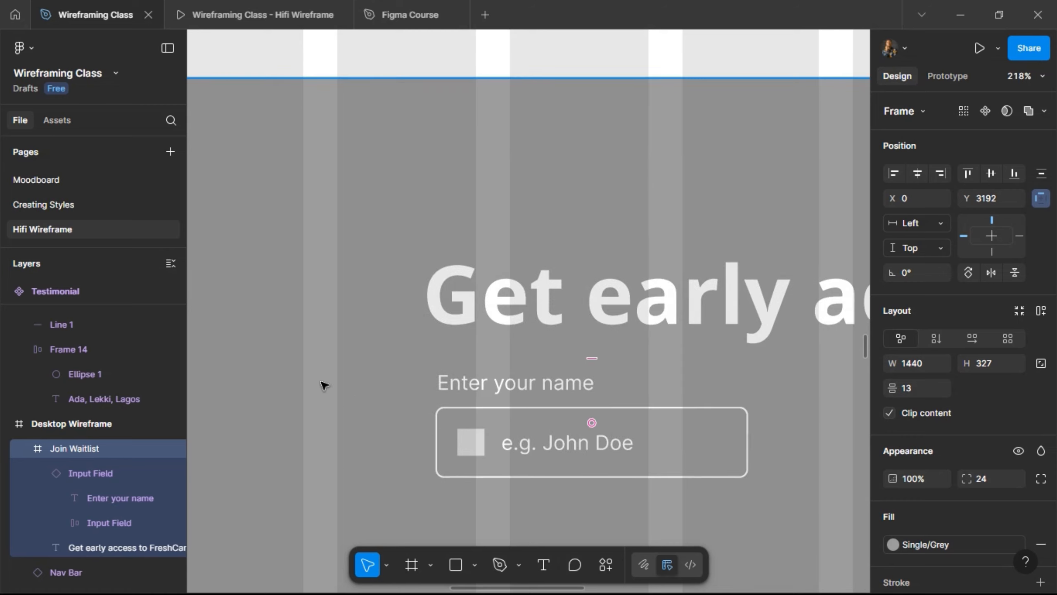
{"action": "left_click", "coordinate": [468, 383]}
{"action": "mouse_move", "coordinate": [388, 385]}
{"action": "left_mouse_down"}
{"action": "mouse_move", "coordinate": [366, 383]}
{"action": "mouse_move", "coordinate": [378, 381]}
{"action": "left_mouse_up"}
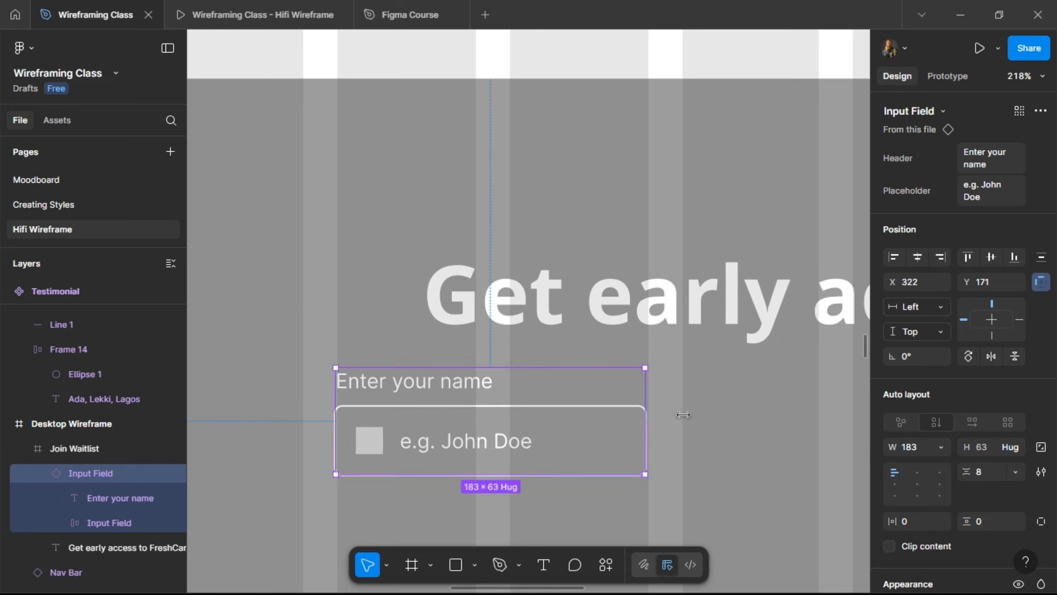
{"action": "left_click_drag", "start_coordinate": [820, 404], "coordinate": [818, 406]}
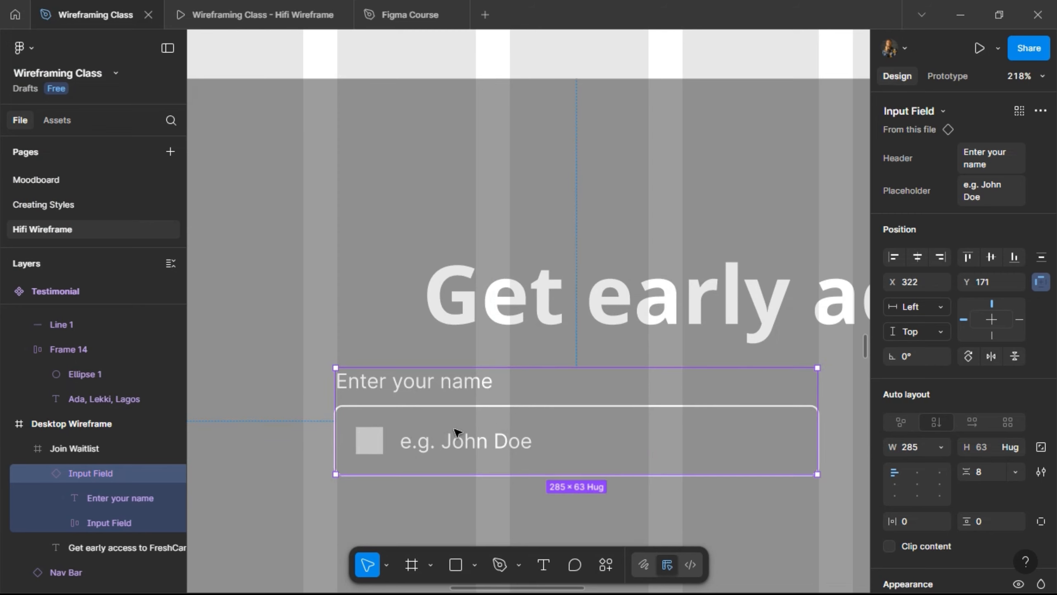
- Duplicate the field and wrap both in a horizontal auto-layout row with a 20 gap
{"action": "scroll", "coordinate": [311, 428], "scroll_direction": "down", "scroll_amount": 5}
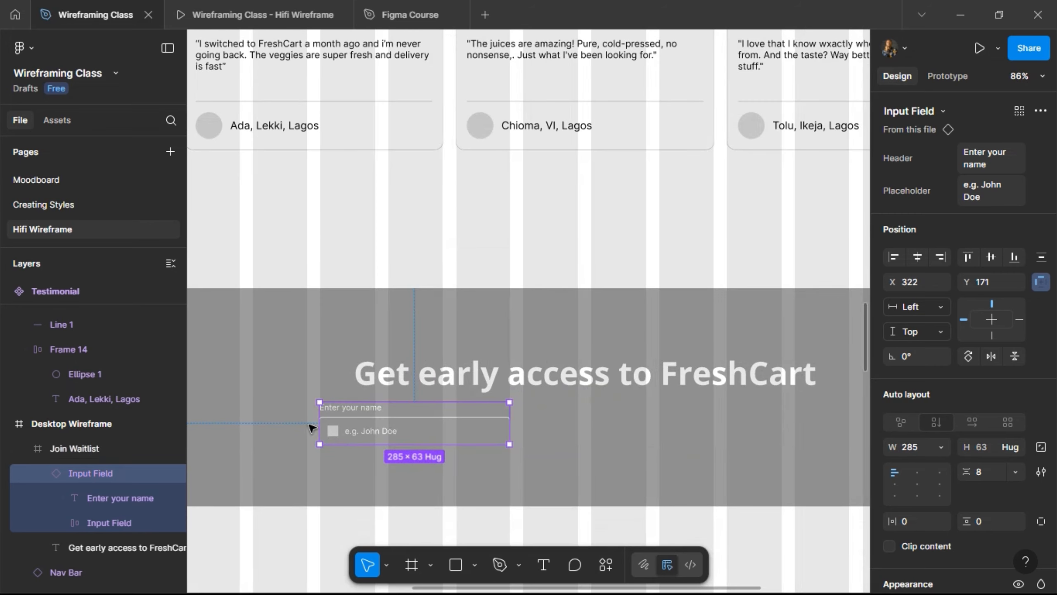
{"action": "key", "text": "ctrl+d"}
{"action": "key", "text": "shift+Right"}
{"action": "key", "text": "shift+Right"}
{"action": "key", "text": "shift+Right"}
{"action": "key", "text": "shift+Right"}
{"action": "key", "text": "shift+Right"}
{"action": "key", "text": "shift+Right"}
{"action": "key", "text": "shift+Right"}
{"action": "key", "text": "shift+Right"}
{"action": "key", "text": "shift+Right"}
{"action": "key", "text": "shift+Right"}
{"action": "key", "text": "shift+Right"}
{"action": "key", "text": "shift+Right"}
{"action": "key", "text": "shift+Right"}
{"action": "key", "text": "shift+Right"}
{"action": "key", "text": "shift+Right"}
{"action": "key", "text": "shift+Right"}
{"action": "key", "text": "shift+Right"}
{"action": "key", "text": "shift+Right"}
{"action": "key", "text": "shift+Right"}
{"action": "key", "text": "shift+Right"}
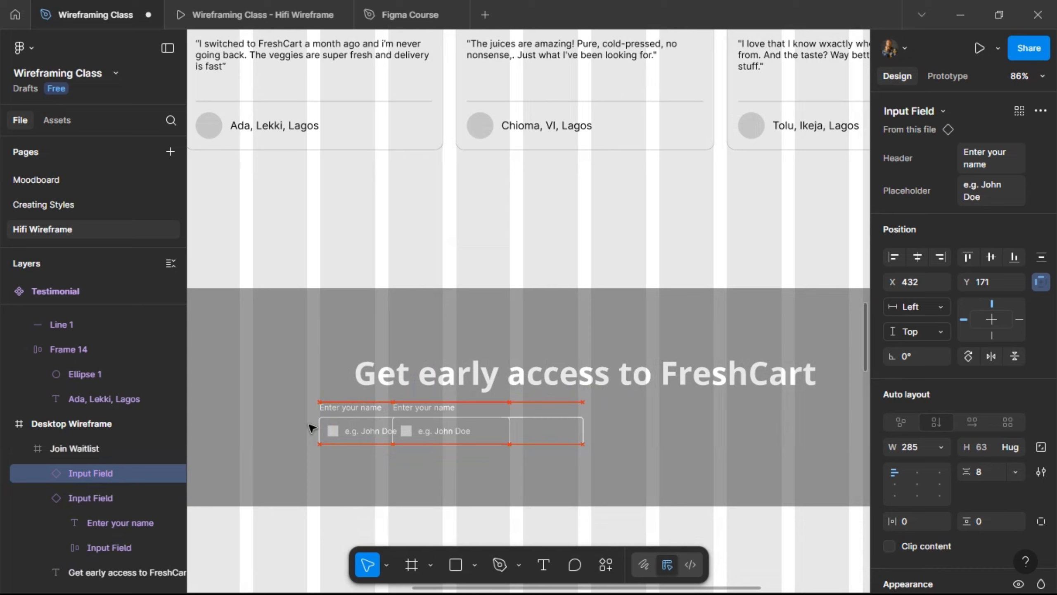
{"action": "key", "text": "shift+Right"}
{"action": "key", "text": "shift+Right"}
{"action": "key", "text": "shift+Right"}
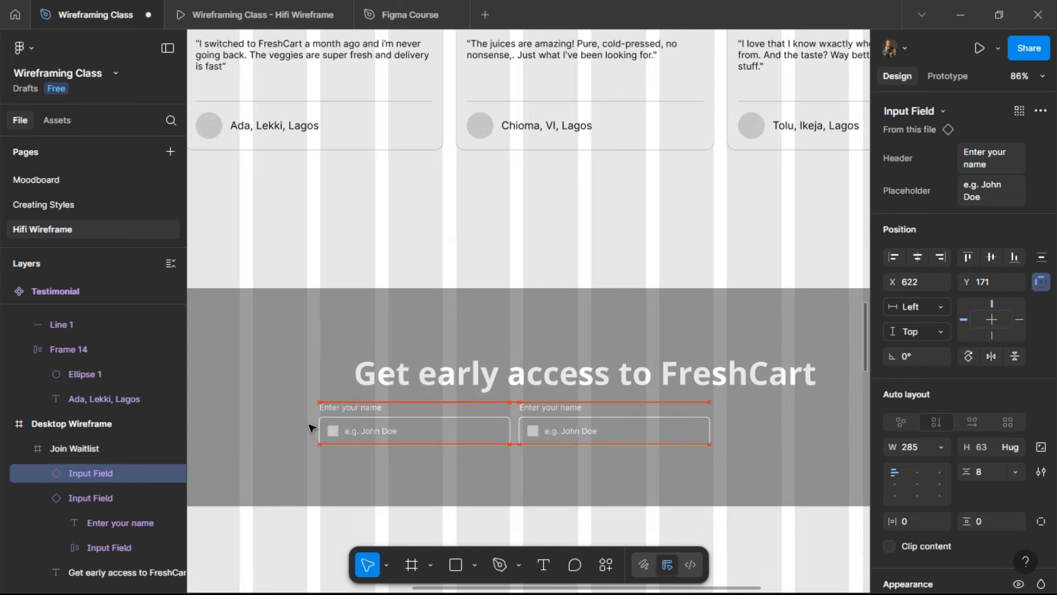
{"action": "left_click", "coordinate": [413, 431], "text": "shift"}
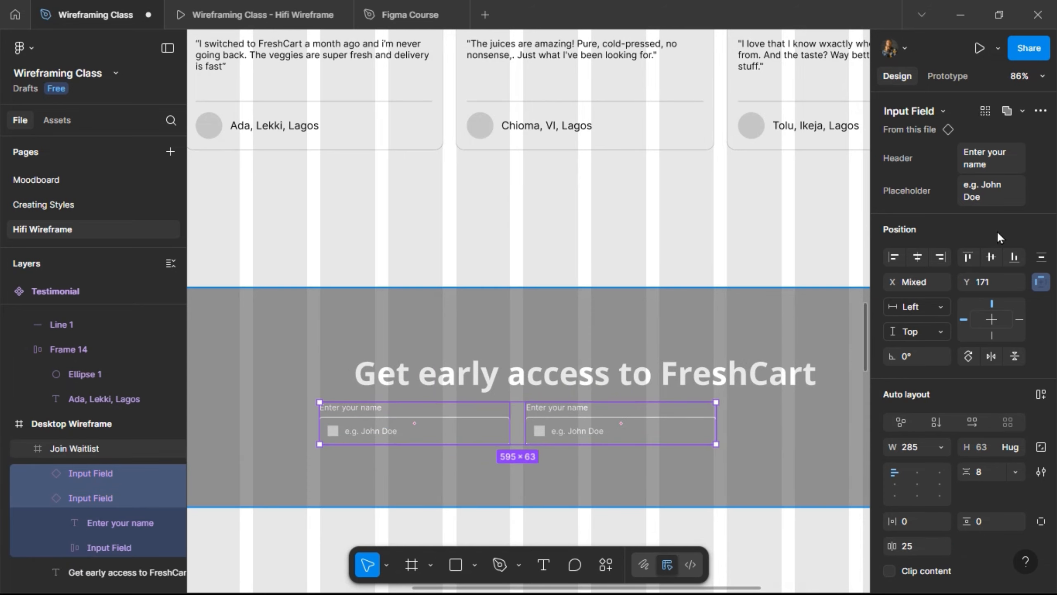
{"action": "left_click", "coordinate": [1042, 394]}
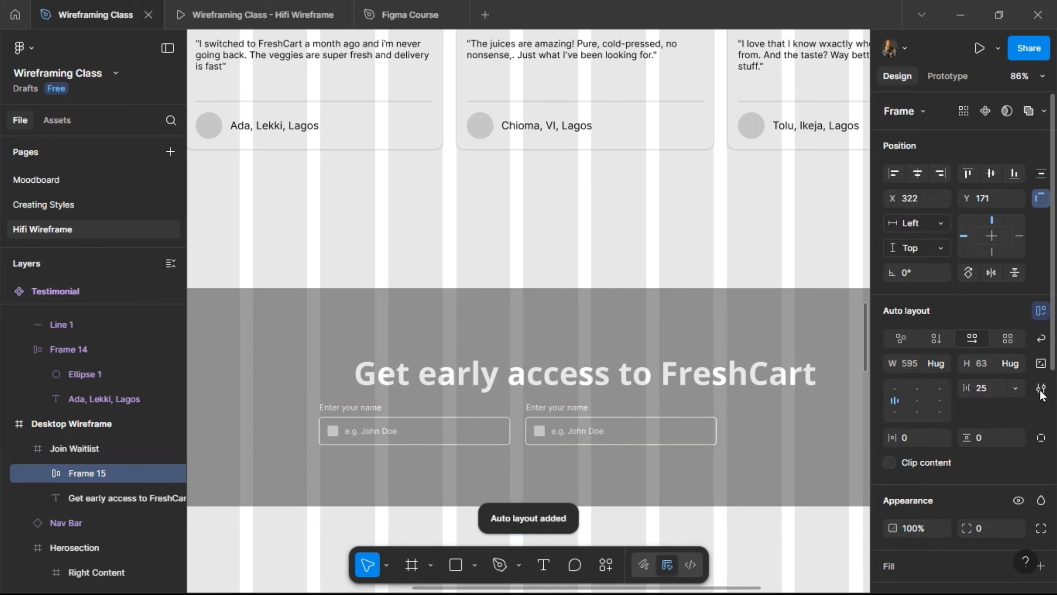
{"action": "left_click", "coordinate": [988, 389]}
{"action": "type", "text": "20"}
{"action": "key", "text": "Return"}
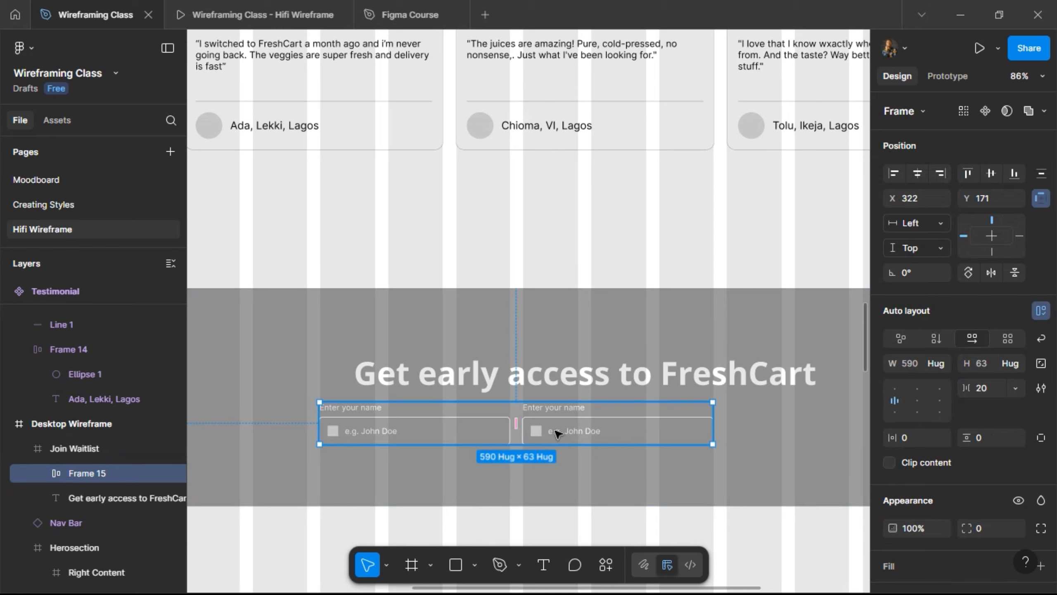
- Duplicate the second field to add a third input field to the row
{"action": "double_click", "coordinate": [557, 433]}
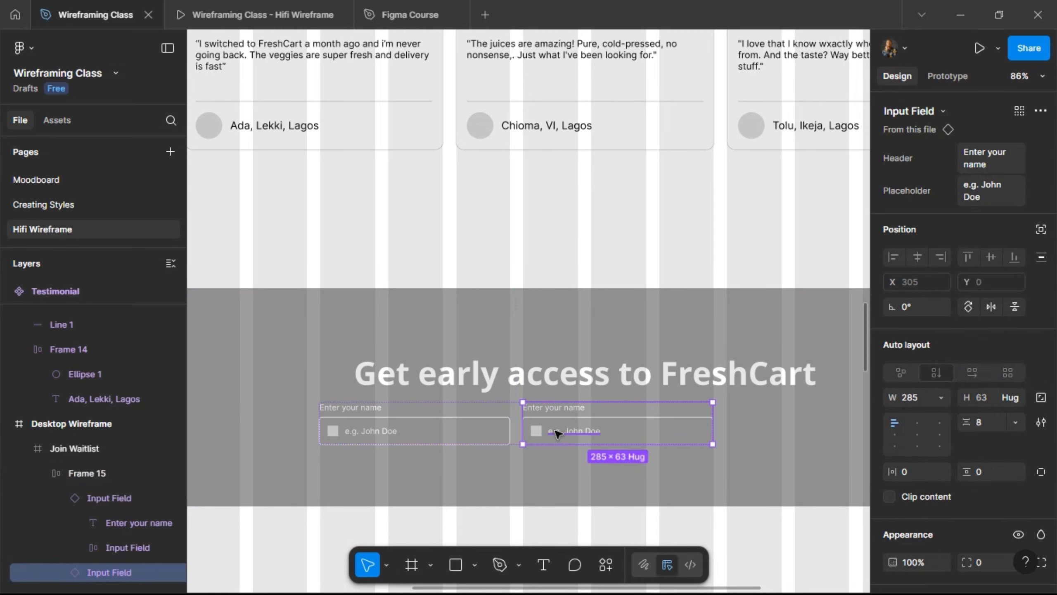
{"action": "key", "text": "ctrl+d"}
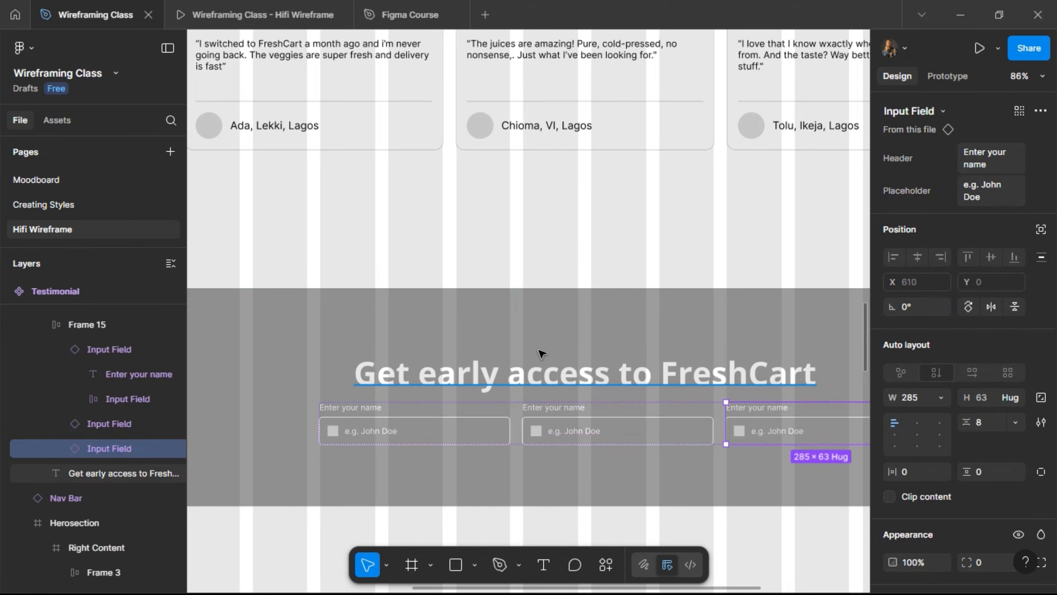
{"action": "scroll", "coordinate": [541, 353], "scroll_direction": "down", "scroll_amount": 5}
{"action": "scroll", "coordinate": [244, 206], "scroll_direction": "up", "scroll_amount": 3}
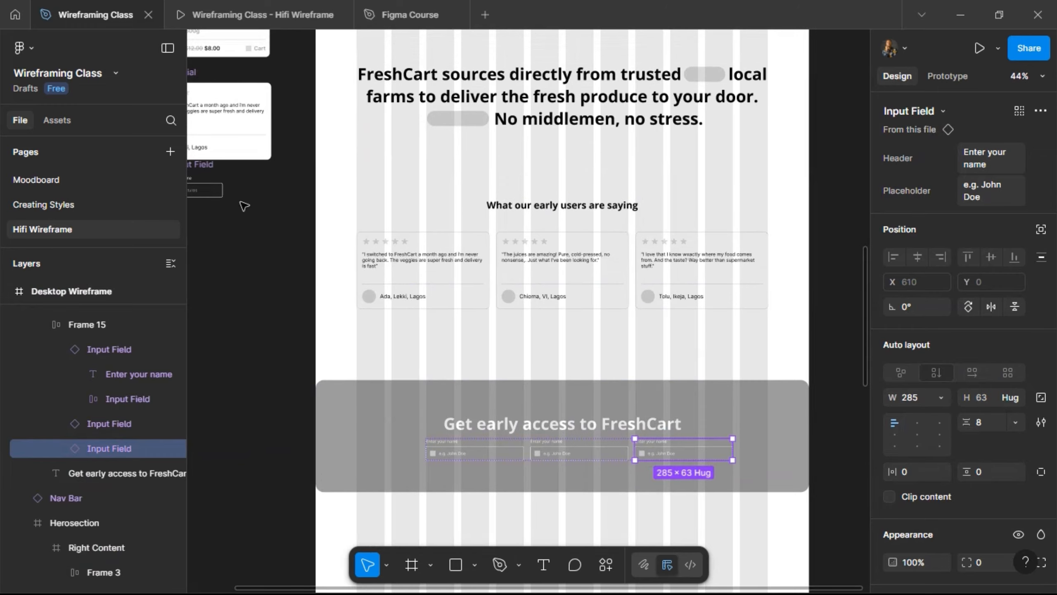
{"action": "scroll", "coordinate": [245, 205], "scroll_direction": "up", "scroll_amount": 5}
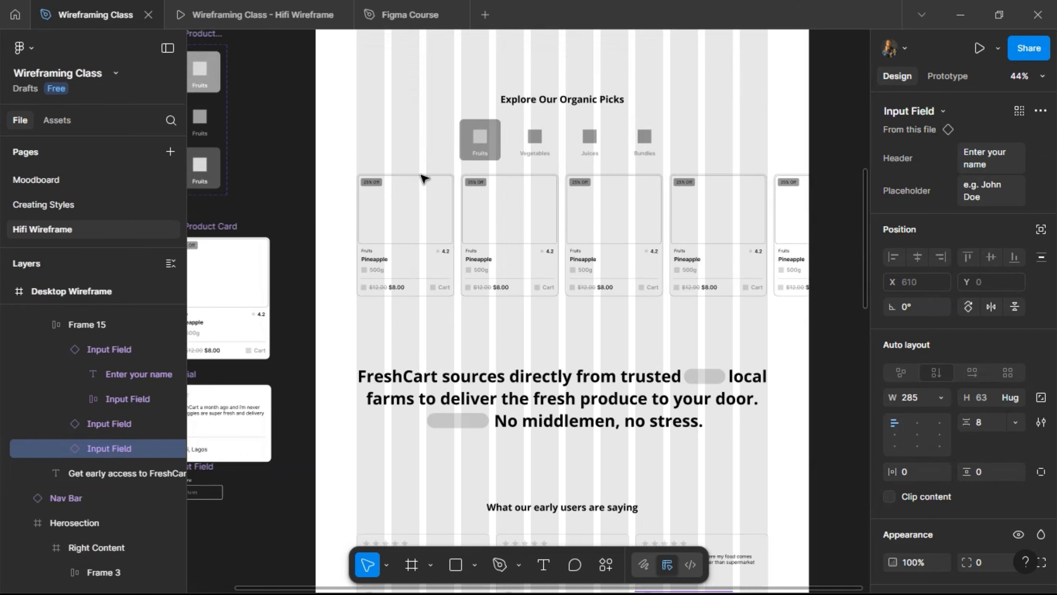
- Copy the default 'Join the waitlist' button
{"action": "scroll", "coordinate": [424, 178], "scroll_direction": "up", "scroll_amount": 6}
{"action": "scroll", "coordinate": [420, 306], "scroll_direction": "left", "scroll_amount": 4}
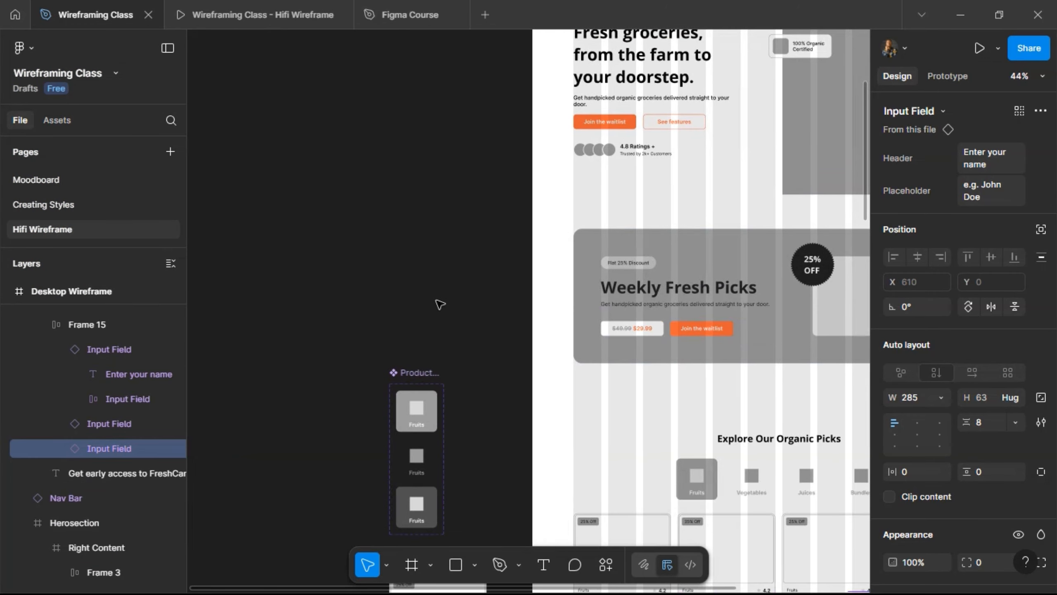
{"action": "scroll", "coordinate": [441, 304], "scroll_direction": "down", "scroll_amount": 2}
{"action": "scroll", "coordinate": [439, 303], "scroll_direction": "up", "scroll_amount": 8}
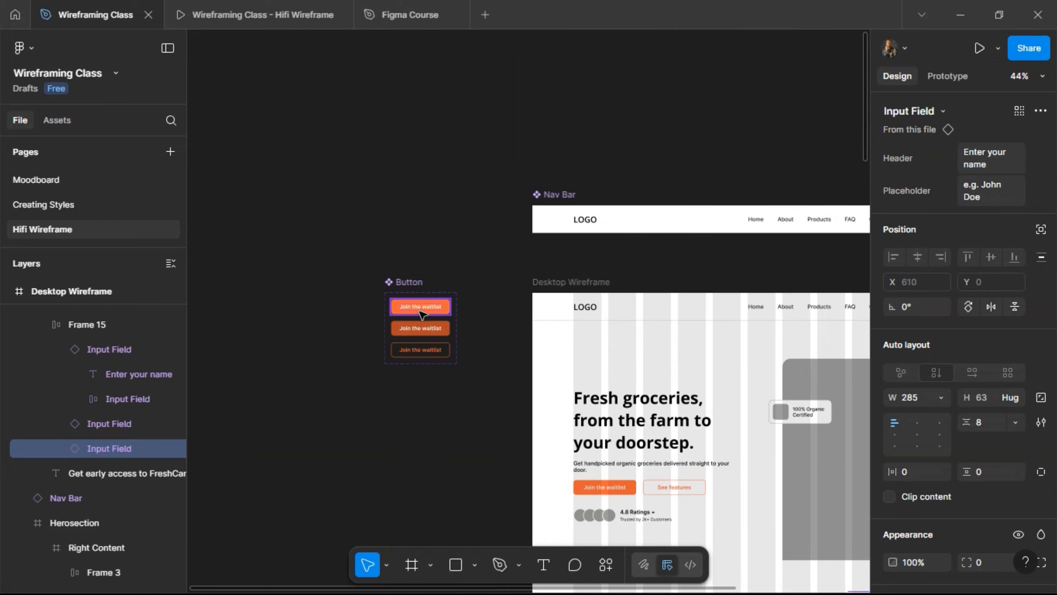
{"action": "left_click", "coordinate": [440, 305]}
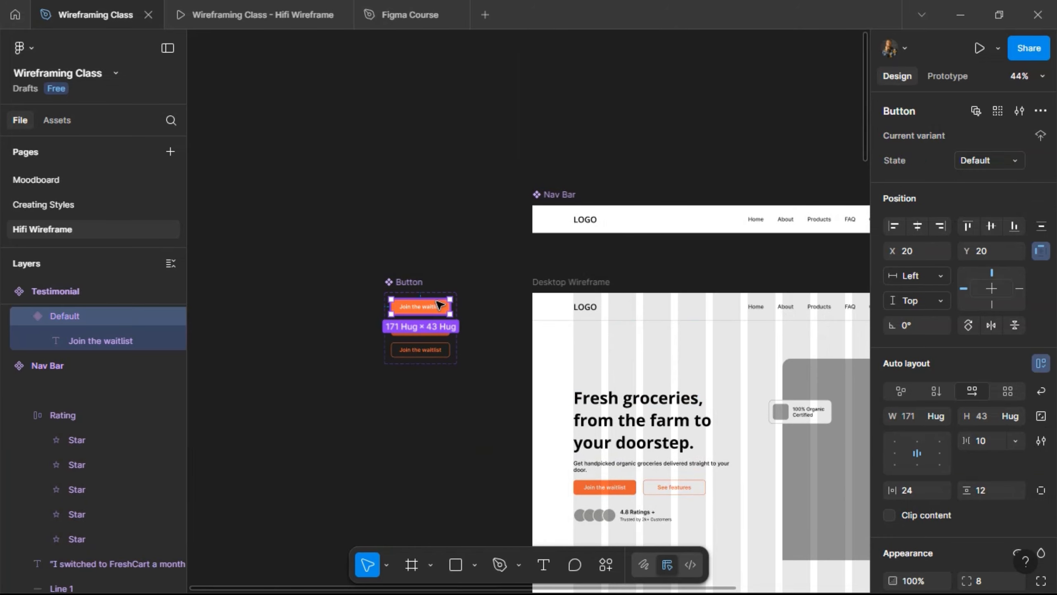
{"action": "right_click", "coordinate": [452, 225]}
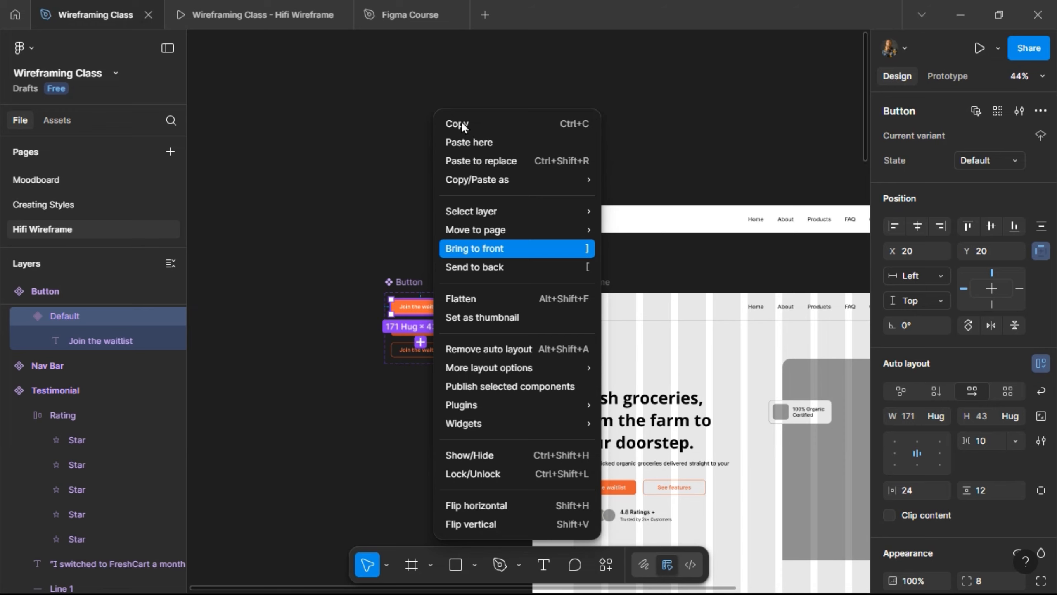
{"action": "left_click", "coordinate": [462, 124]}
{"action": "left_click", "coordinate": [465, 131]}
- Replace the third input field with the copied button
{"action": "scroll", "coordinate": [465, 131], "scroll_direction": "down", "scroll_amount": 1}
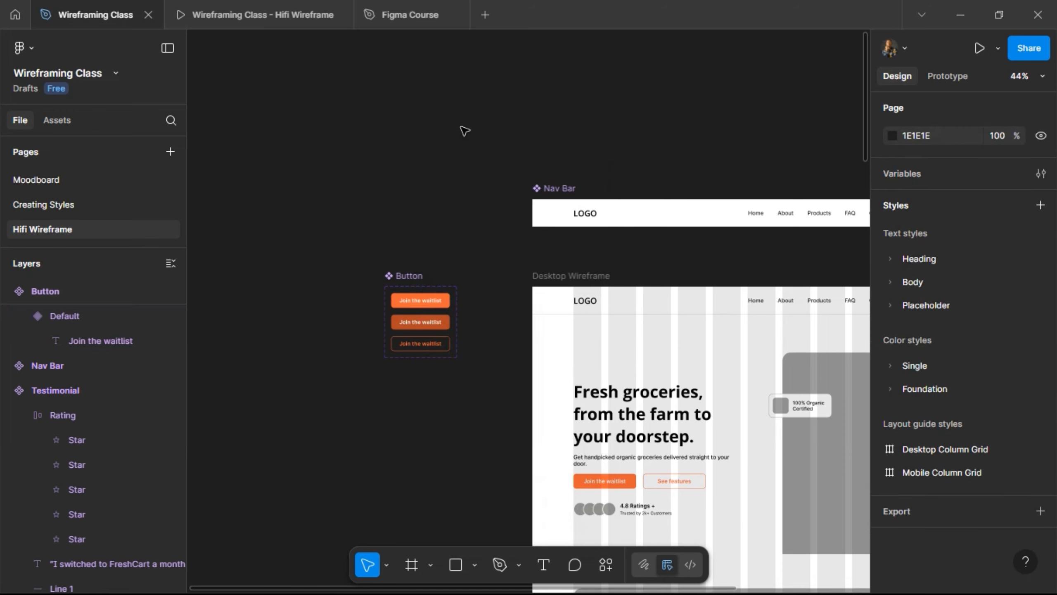
{"action": "scroll", "coordinate": [465, 132], "scroll_direction": "down", "scroll_amount": 15}
{"action": "scroll", "coordinate": [465, 131], "scroll_direction": "right", "scroll_amount": 5}
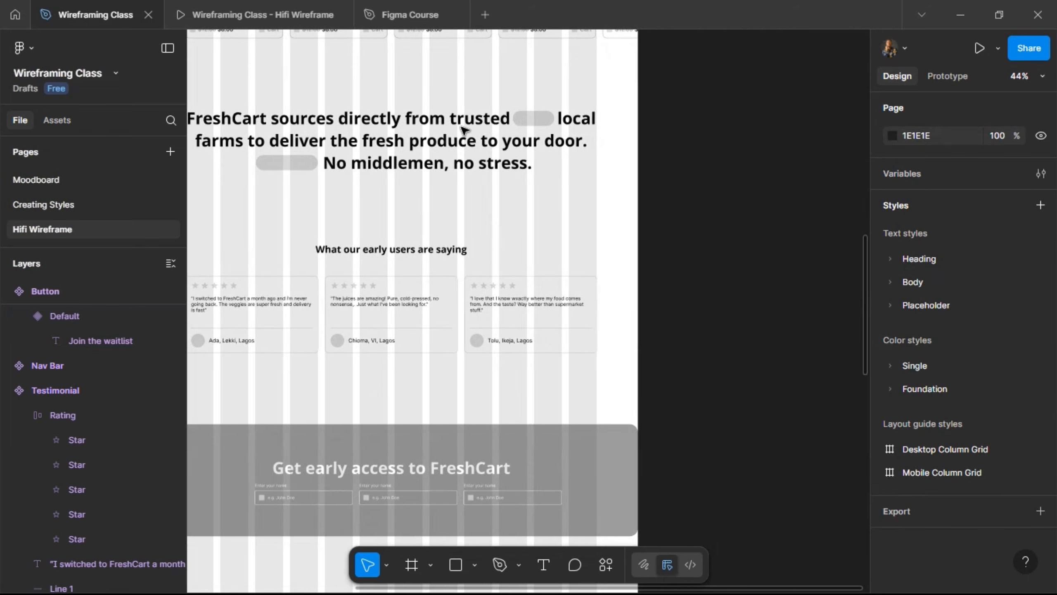
{"action": "scroll", "coordinate": [465, 132], "scroll_direction": "down", "scroll_amount": 6}
{"action": "scroll", "coordinate": [448, 232], "scroll_direction": "up", "scroll_amount": 2}
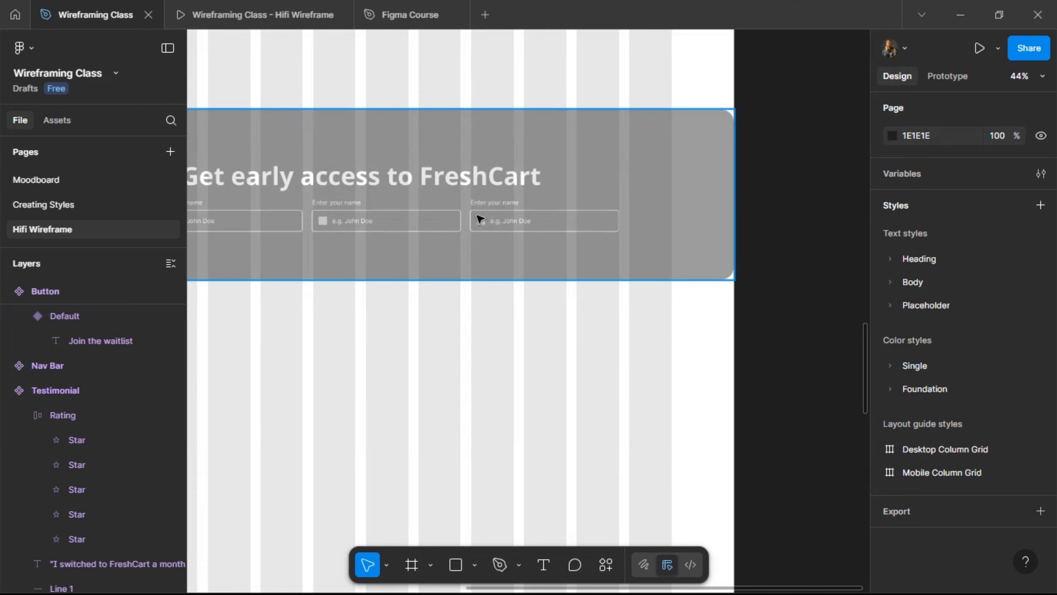
{"action": "left_click", "coordinate": [490, 211]}
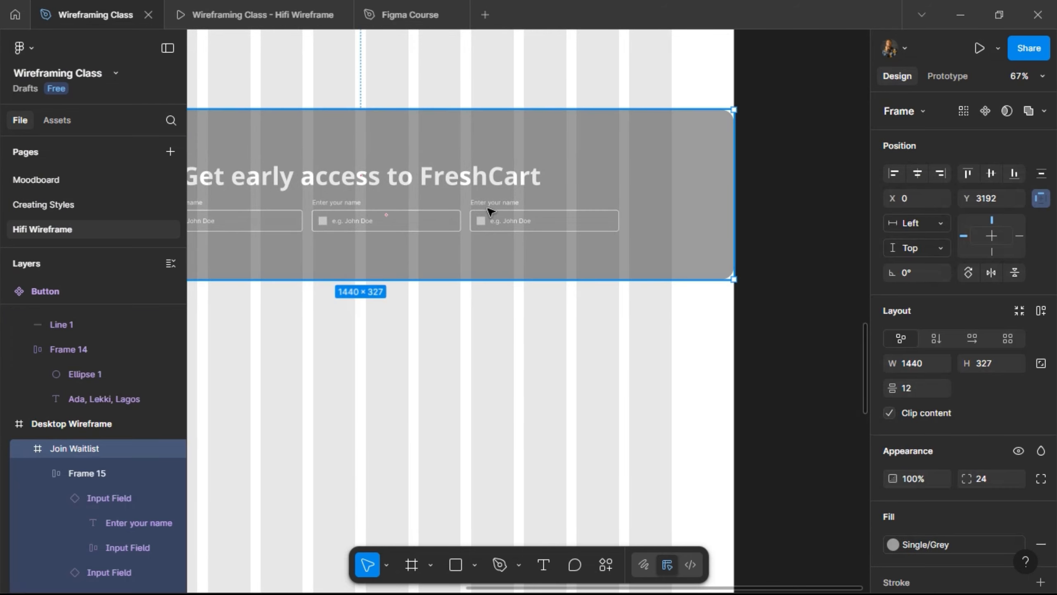
{"action": "left_click", "coordinate": [490, 212]}
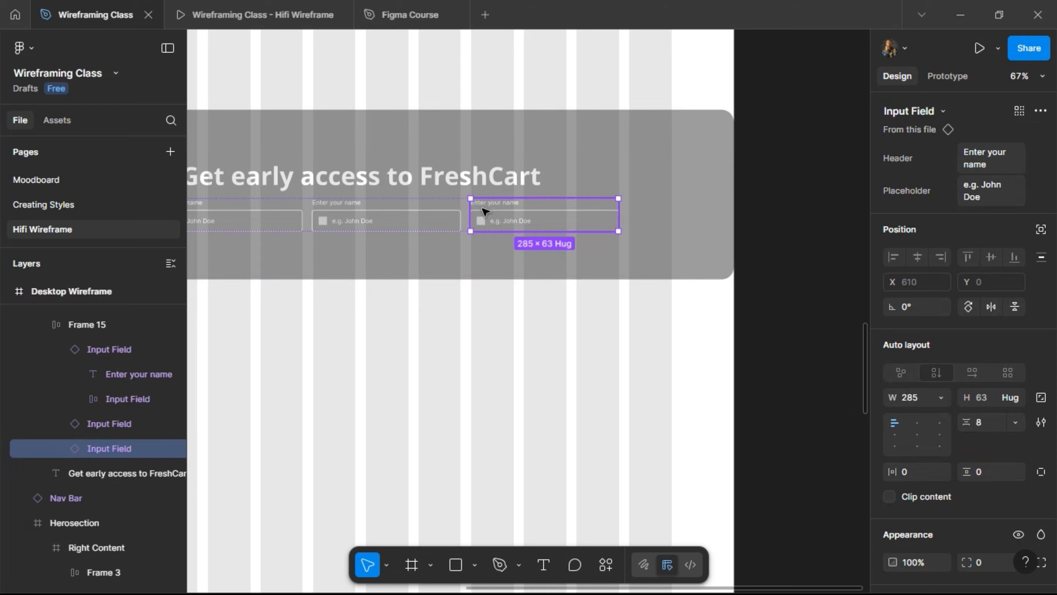
{"action": "key", "text": "ctrl+shift+r"}
- Widen the 'Join the waitlist' button to 185
{"action": "scroll", "coordinate": [483, 212], "scroll_direction": "up", "scroll_amount": 10}
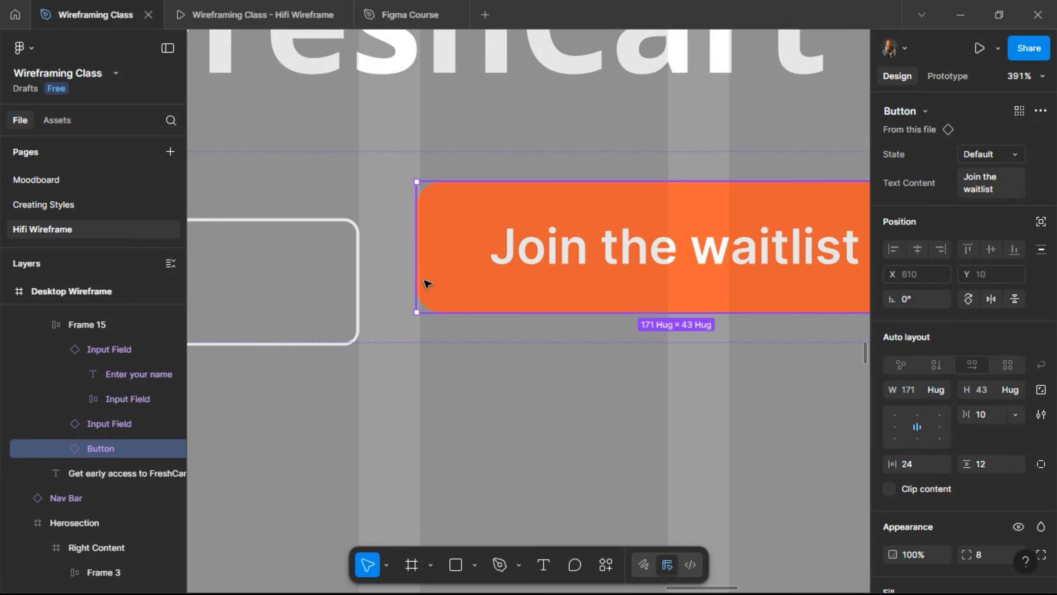
{"action": "scroll", "coordinate": [428, 284], "scroll_direction": "right", "scroll_amount": 4}
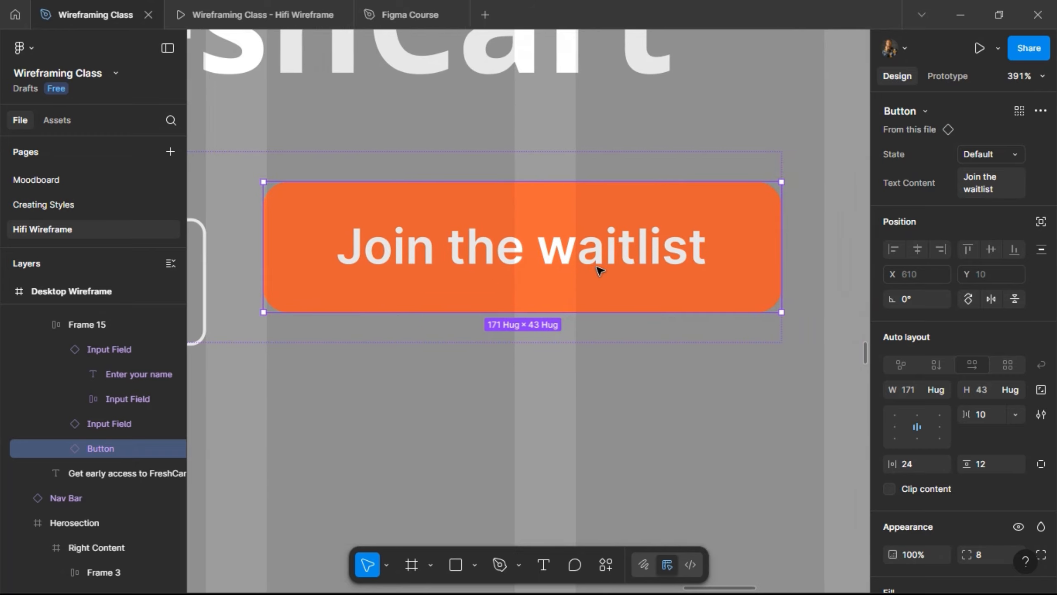
{"action": "scroll", "coordinate": [597, 270], "scroll_direction": "right", "scroll_amount": 2}
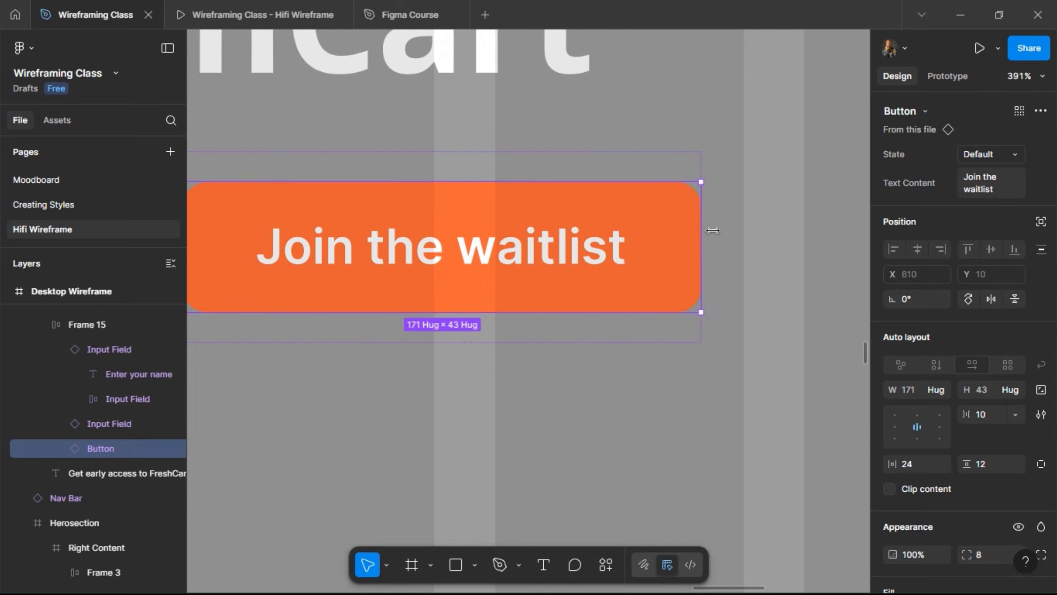
{"action": "left_click_drag", "start_coordinate": [743, 233], "coordinate": [744, 233]}
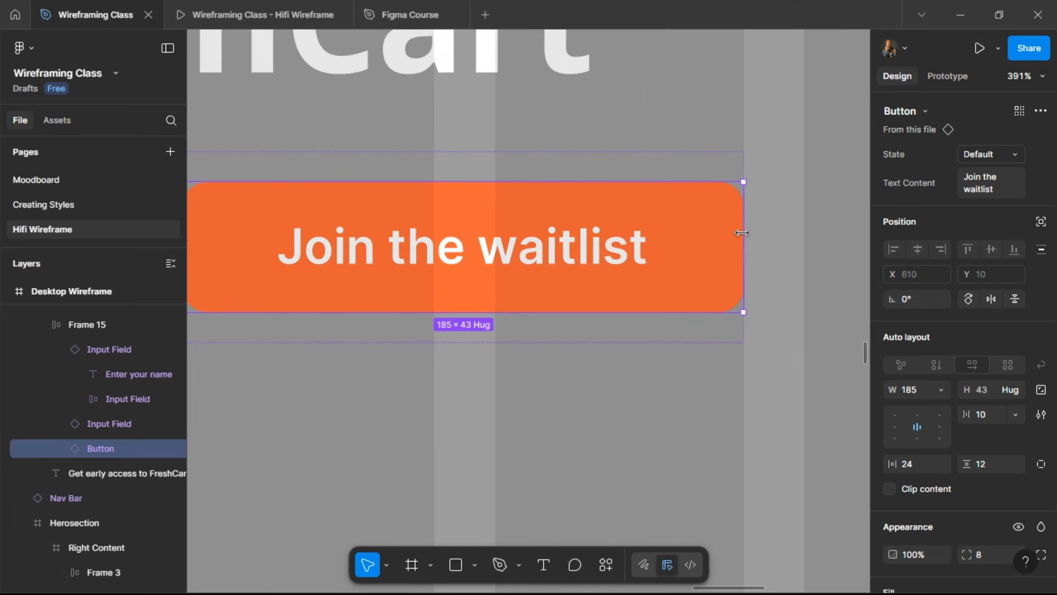
- Align the row's fields and button to the bottom
{"action": "scroll", "coordinate": [743, 233], "scroll_direction": "up", "scroll_amount": 3}
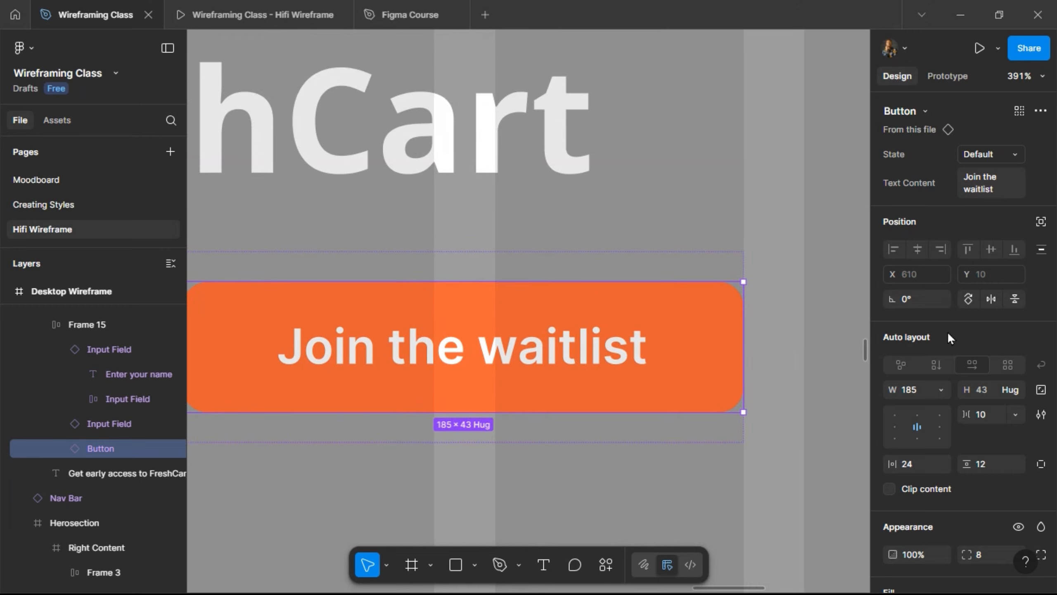
{"action": "left_click", "coordinate": [736, 297]}
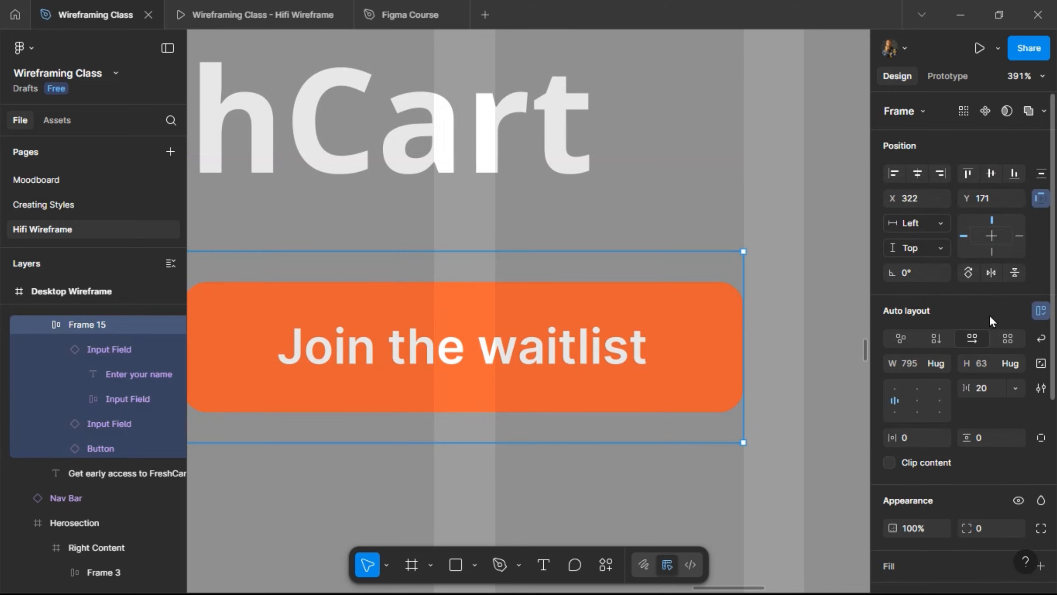
{"action": "left_click", "coordinate": [894, 412]}
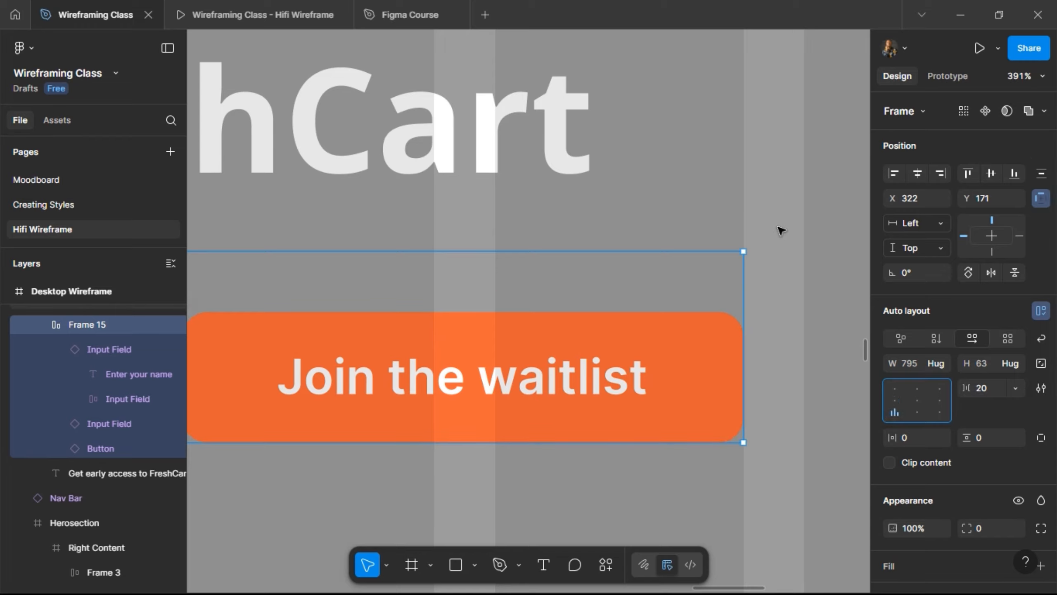
{"action": "scroll", "coordinate": [781, 230], "scroll_direction": "down", "scroll_amount": 10}
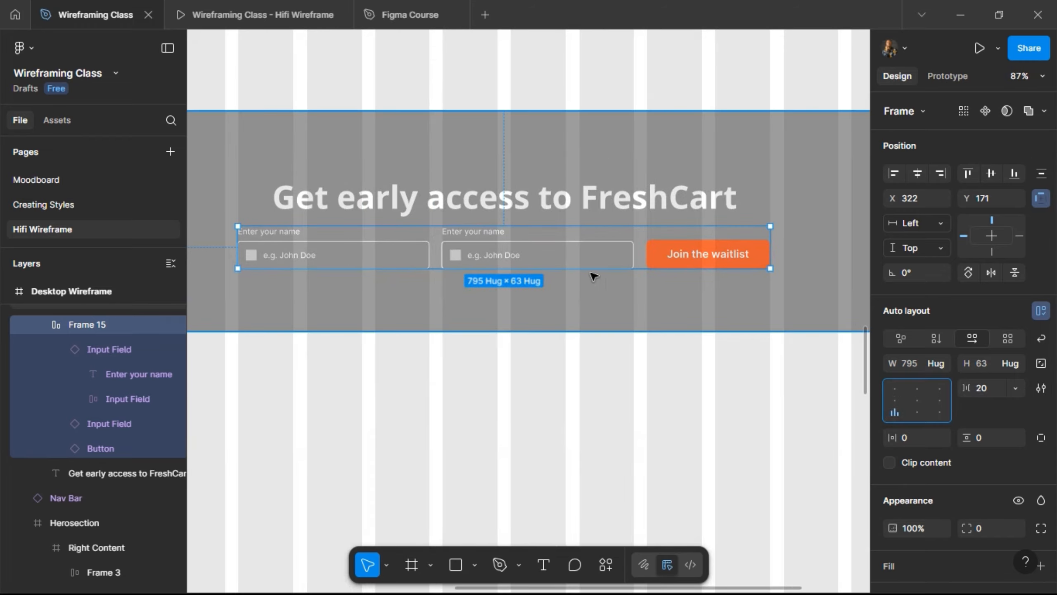
- Give the Join Waitlist frame vertical auto layout with 60 spacing and 100 top and bottom padding
{"action": "left_click", "coordinate": [215, 3]}
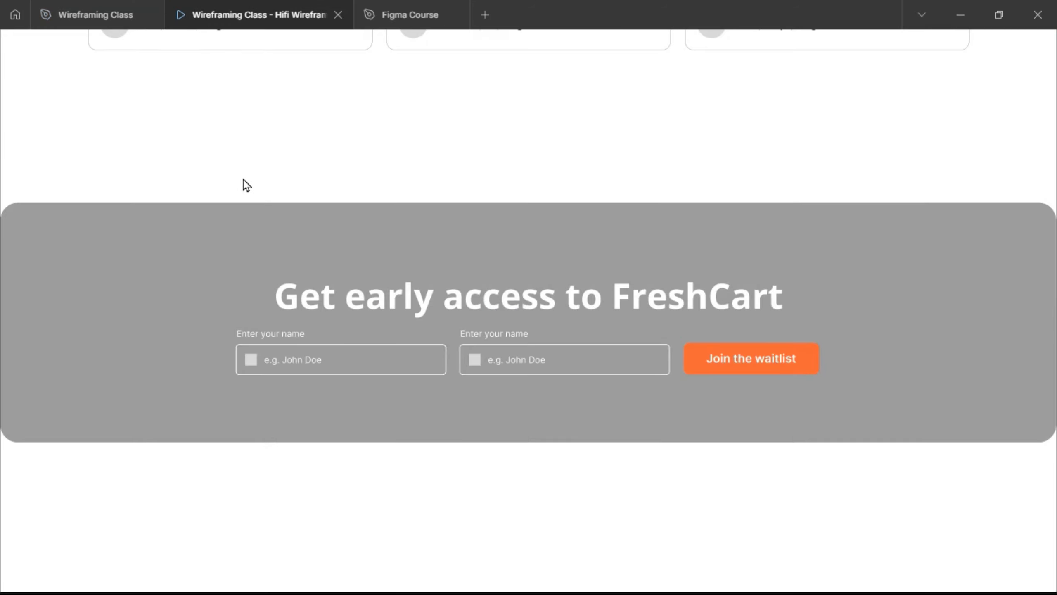
{"action": "left_click", "coordinate": [79, 12]}
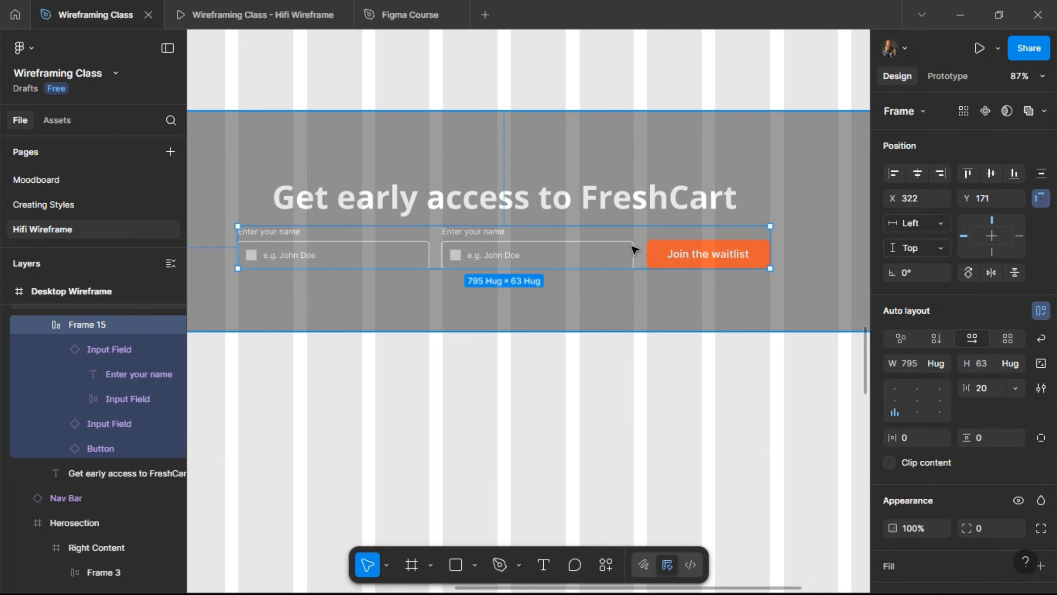
{"action": "key", "text": "Escape"}
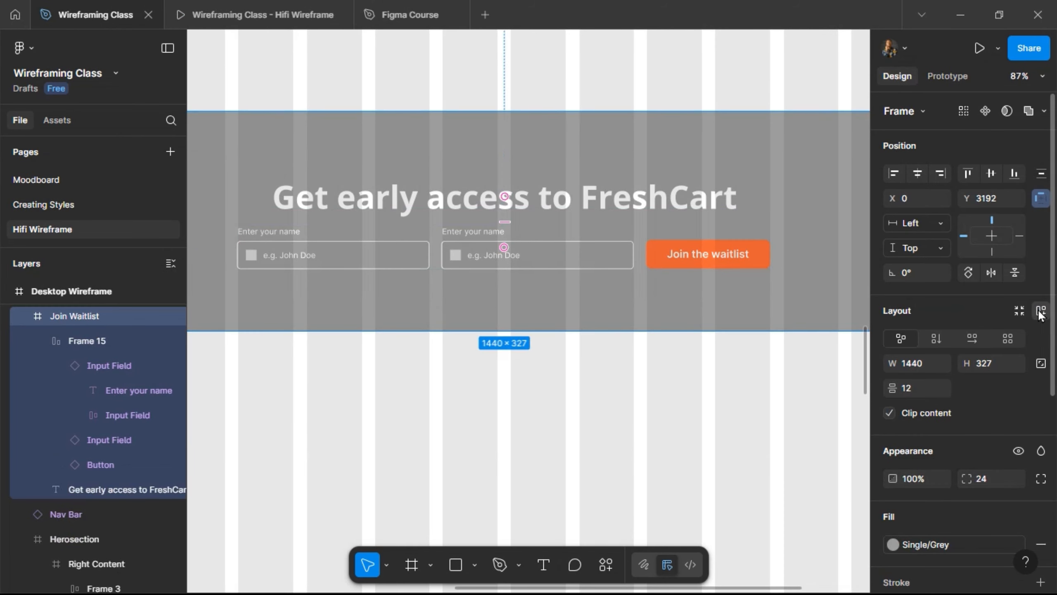
{"action": "left_click", "coordinate": [1040, 310]}
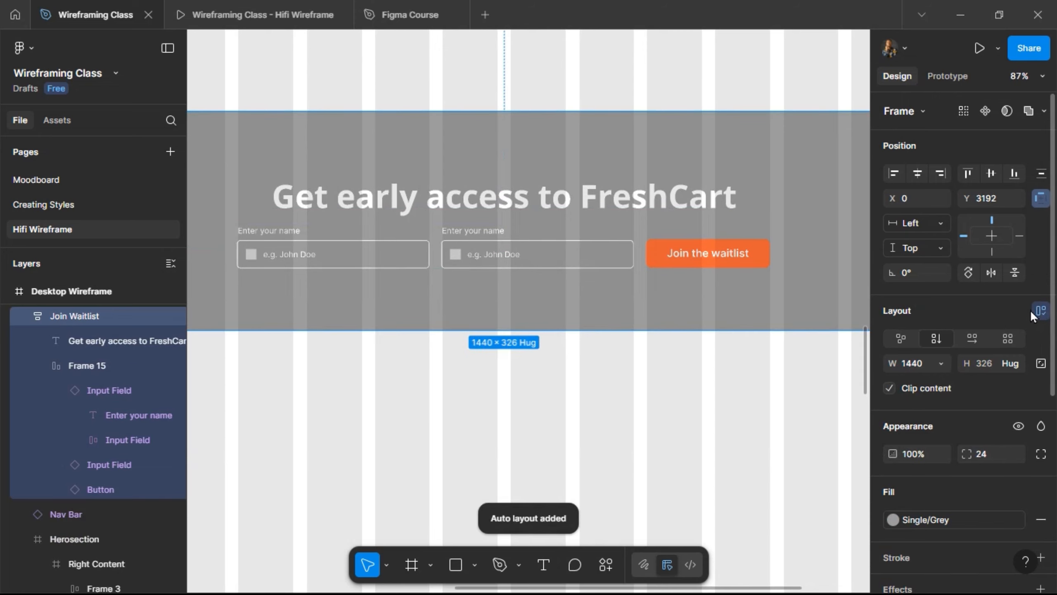
{"action": "left_click", "coordinate": [995, 386]}
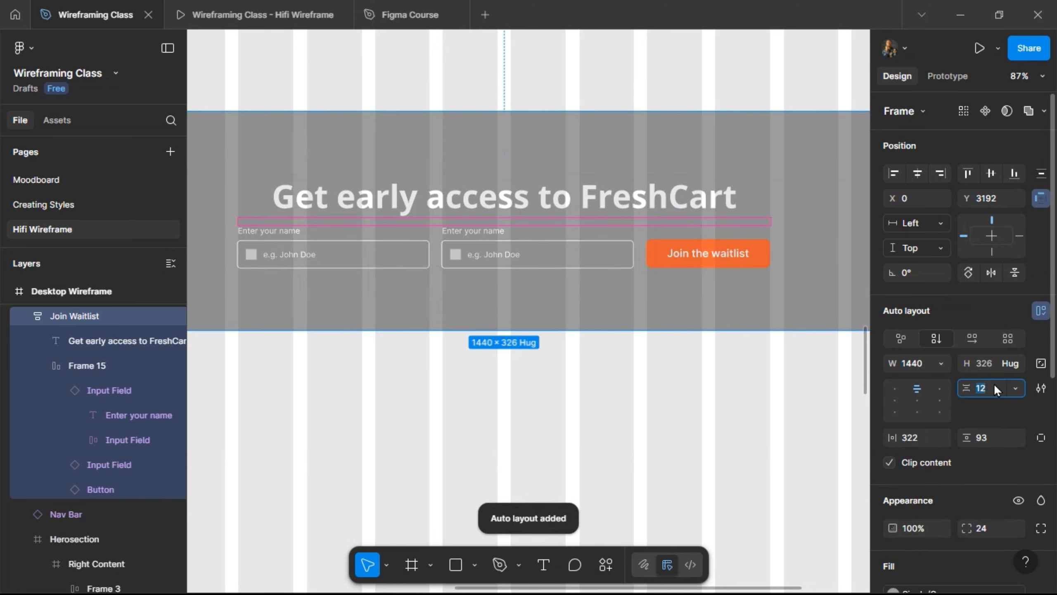
{"action": "key", "text": "Return"}
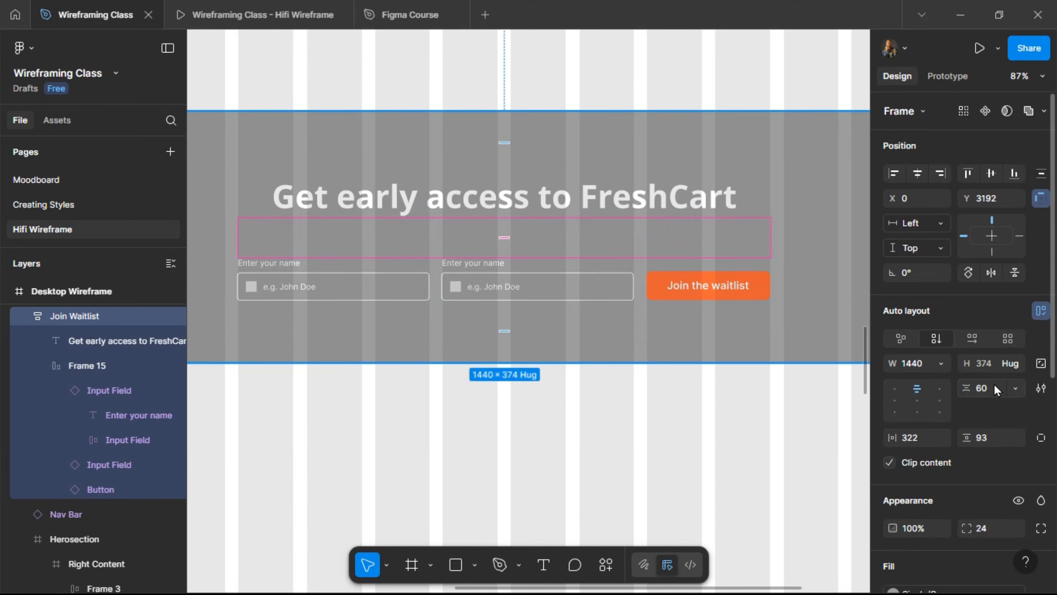
{"action": "left_click", "coordinate": [994, 445]}
{"action": "type", "text": "100"}
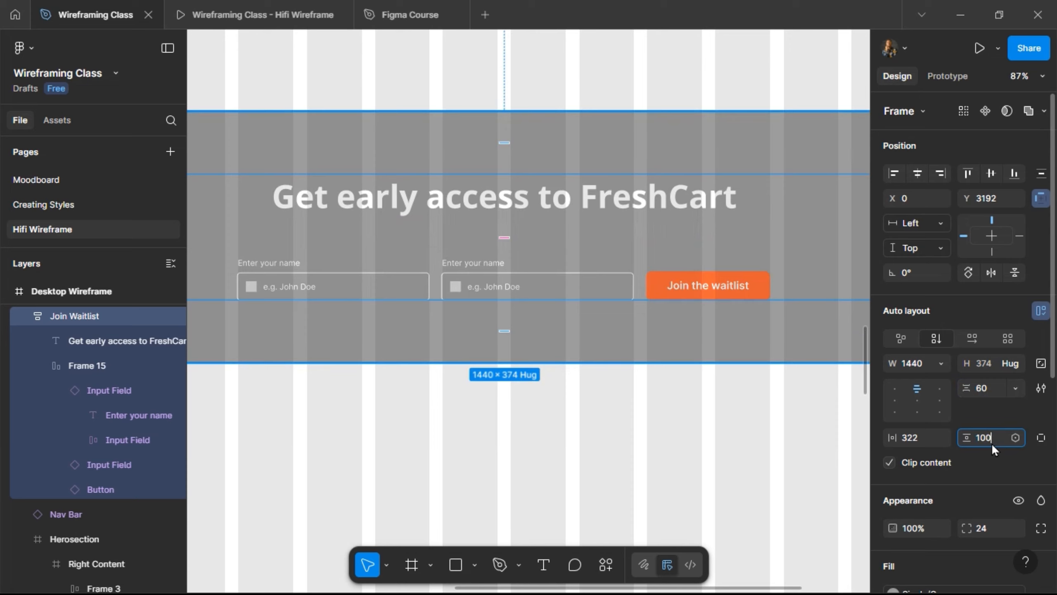
{"action": "key", "text": "Return"}
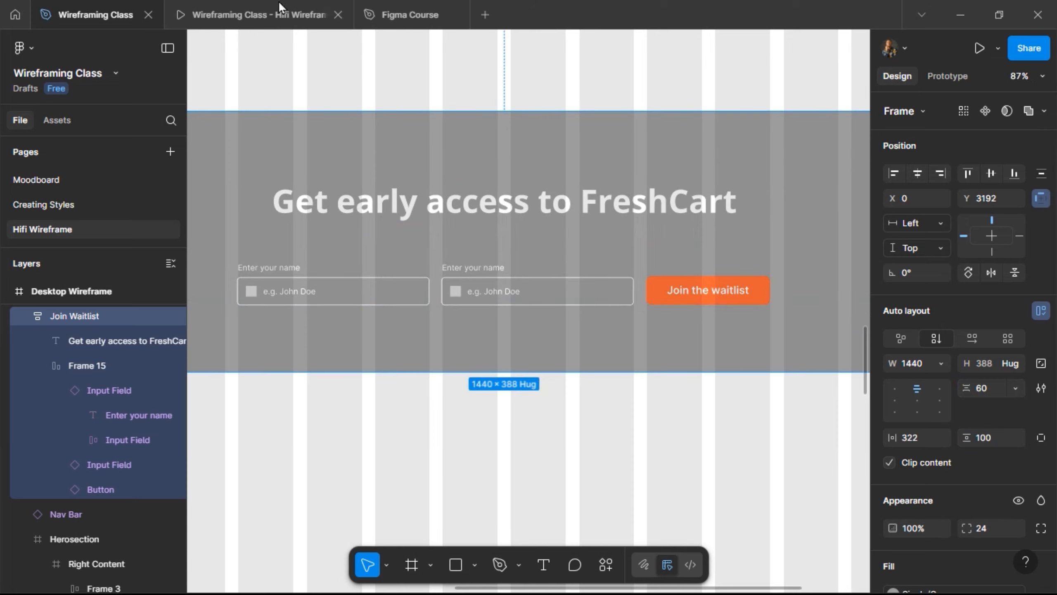
- Reduce the item spacing to 40 and check the section in the prototype
{"action": "left_click", "coordinate": [267, 7]}
{"action": "left_click", "coordinate": [80, 19]}
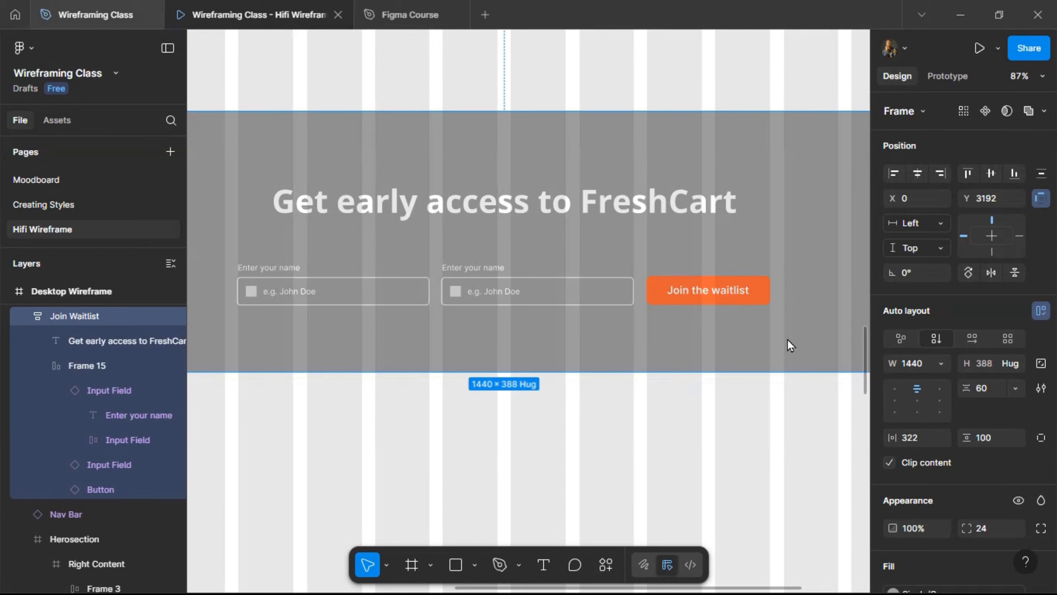
{"action": "left_click", "coordinate": [987, 387]}
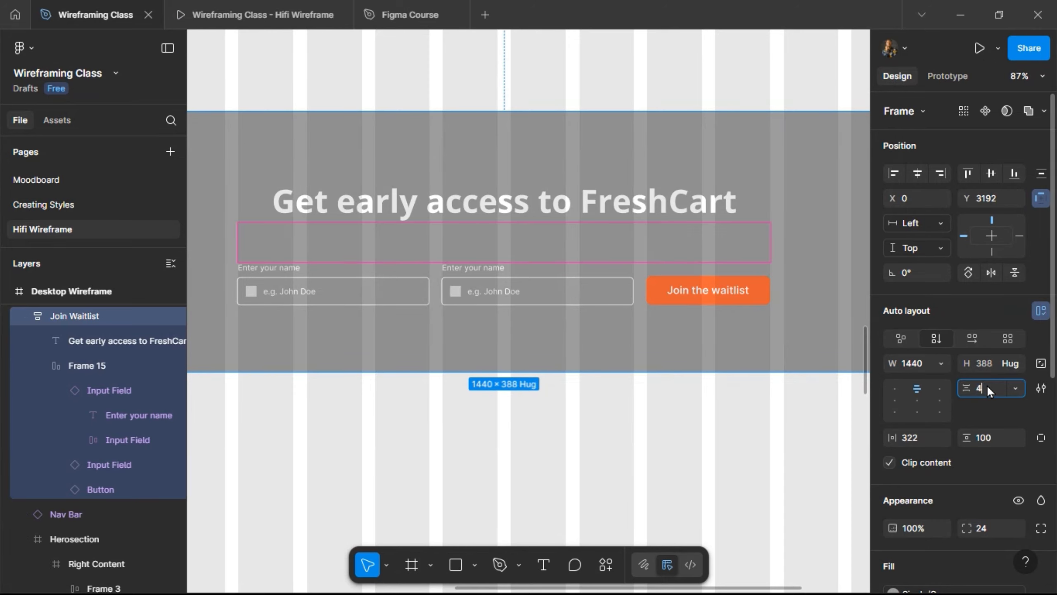
{"action": "key", "text": "Return"}
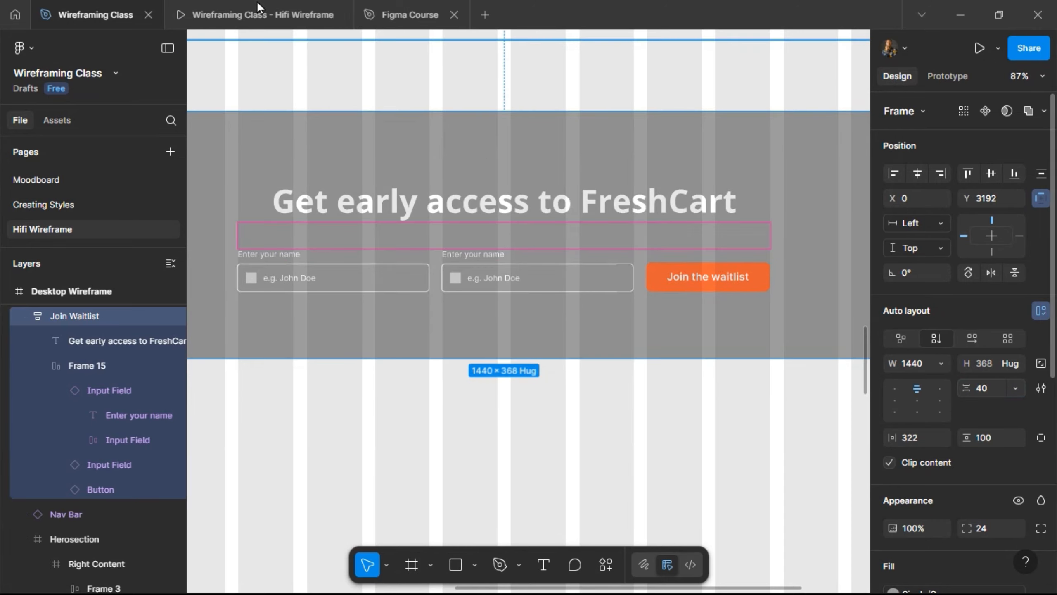
{"action": "left_click", "coordinate": [258, 2]}
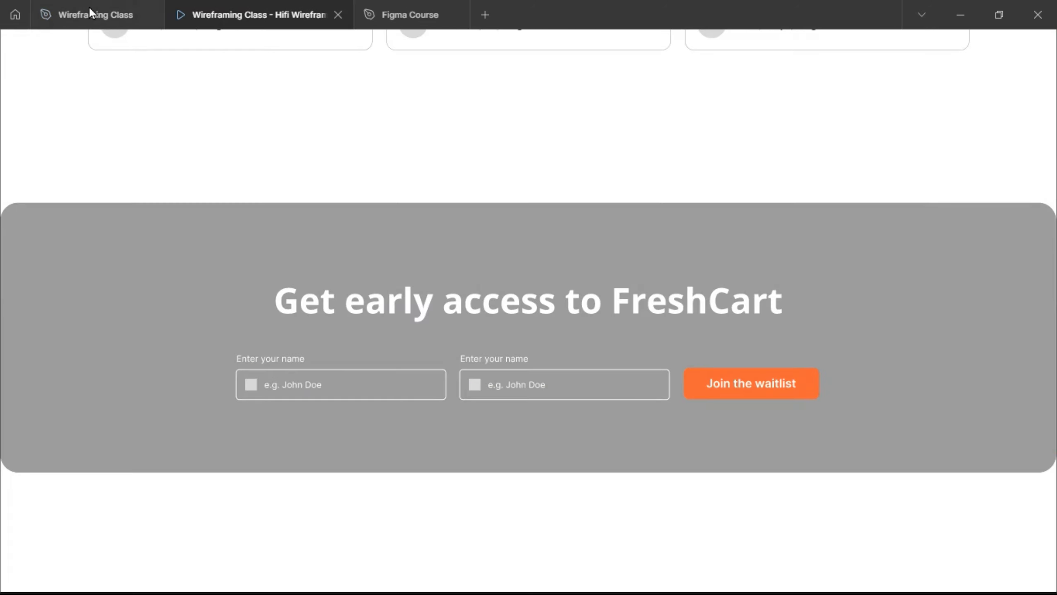
{"action": "mouse_move", "coordinate": [95, 13]}
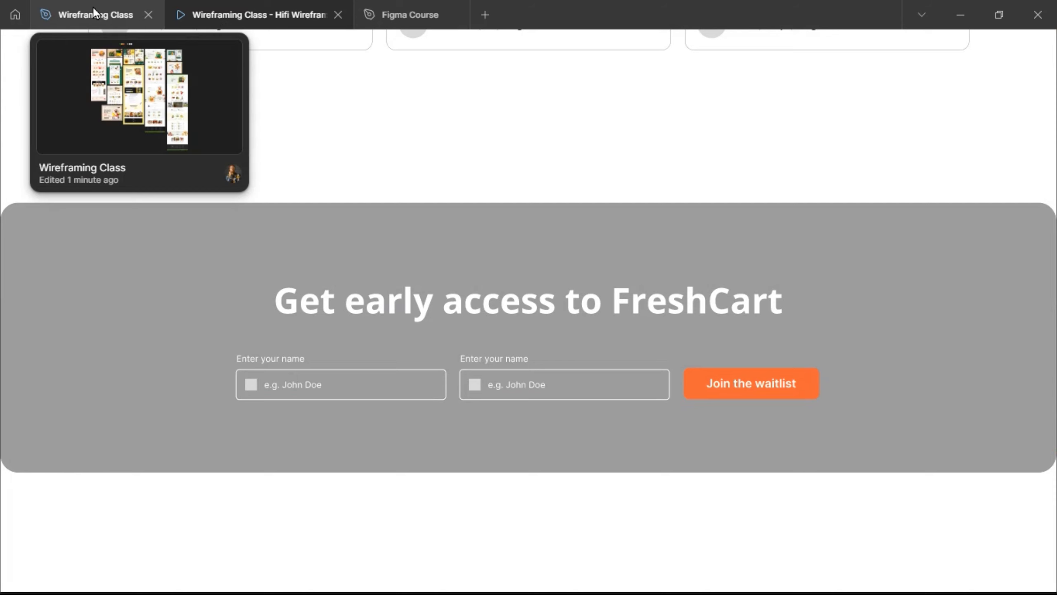
{"action": "left_click", "coordinate": [94, 13]}
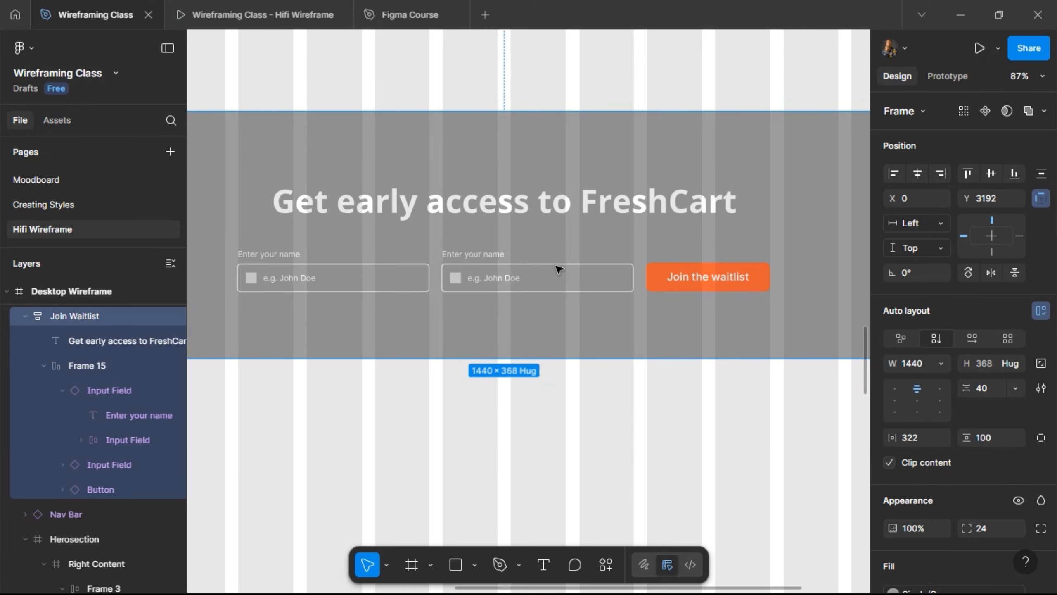
{"action": "scroll", "coordinate": [559, 269], "scroll_direction": "down", "scroll_amount": 5}
- Nudge the Join Waitlist section up to Y 3084, just beneath the testimonials
{"action": "scroll", "coordinate": [559, 268], "scroll_direction": "down", "scroll_amount": 1}
{"action": "key", "text": "alt"}
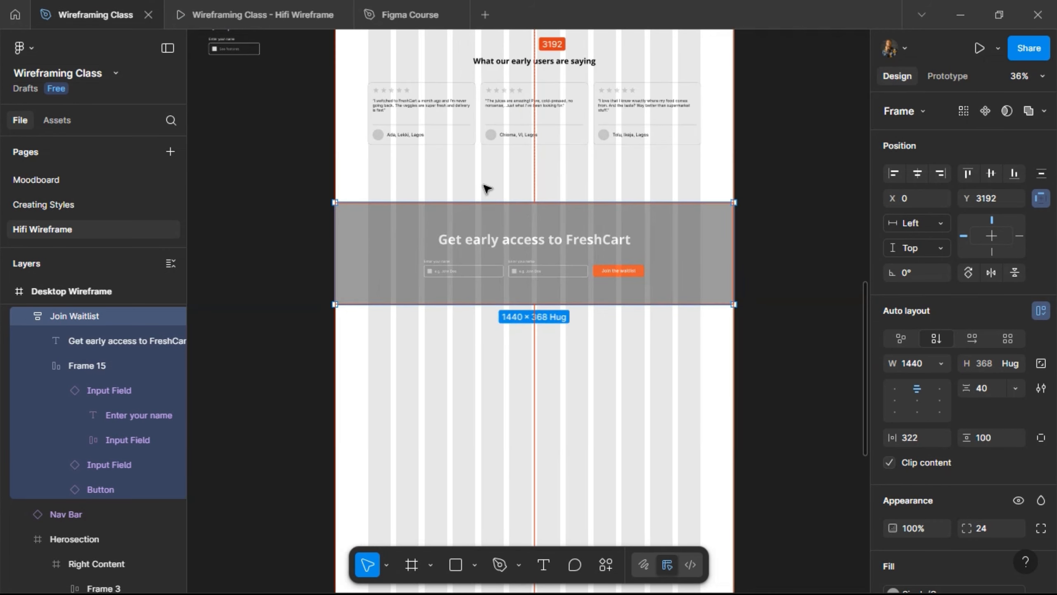
{"action": "key", "text": "shift+Down"}
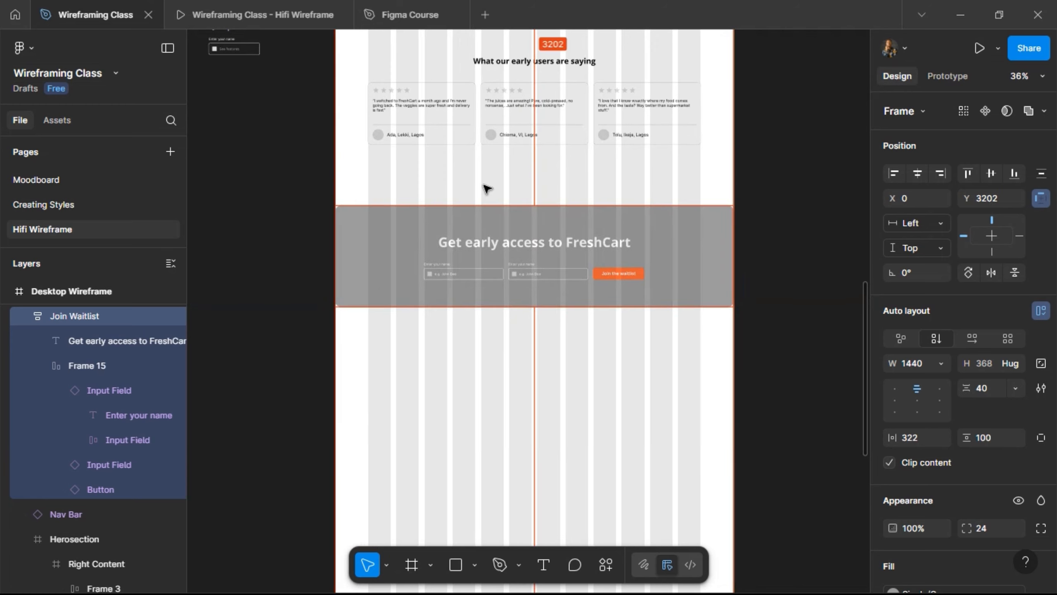
{"action": "key", "text": "alt"}
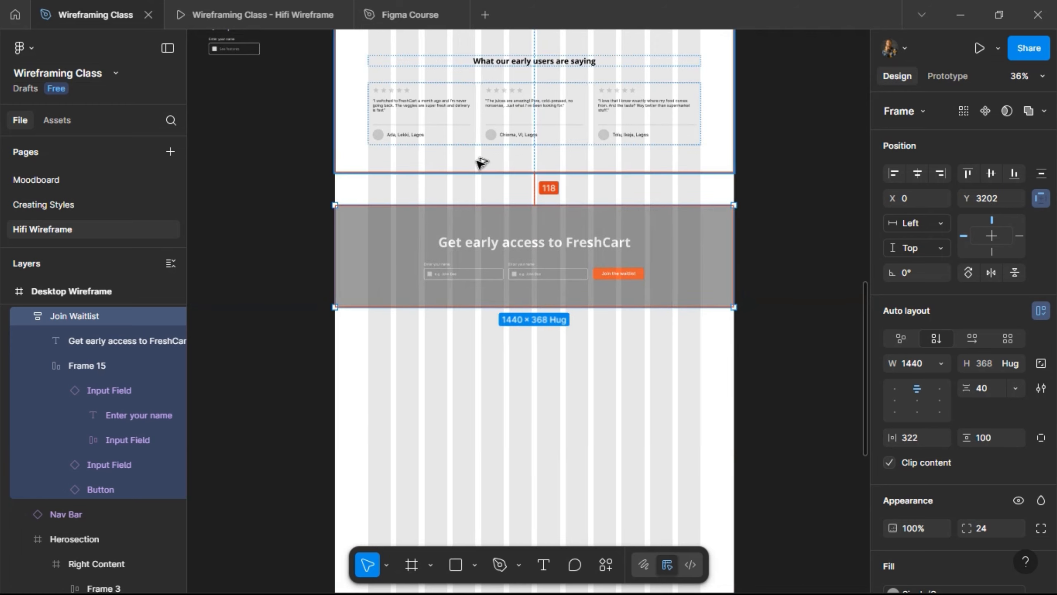
{"action": "key", "text": "Down"}
{"action": "key", "text": "Down"}
{"action": "key", "text": "shift+Up"}
{"action": "key", "text": "shift+Up"}
{"action": "key", "text": "shift+Up"}
{"action": "key", "text": "shift+Up"}
{"action": "key", "text": "shift+Up"}
{"action": "key", "text": "shift+Up"}
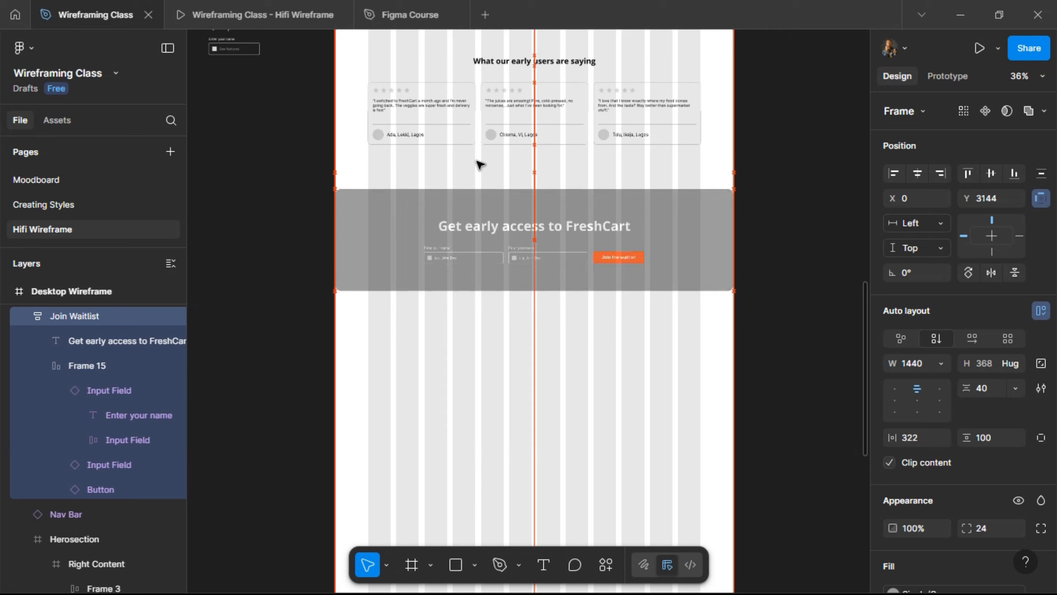
{"action": "key", "text": "shift+Up"}
{"action": "key", "text": "shift+Up"}
{"action": "key", "text": "shift+Up"}
{"action": "key", "text": "shift+Up"}
{"action": "key", "text": "shift+Up"}
{"action": "key", "text": "shift+Up"}
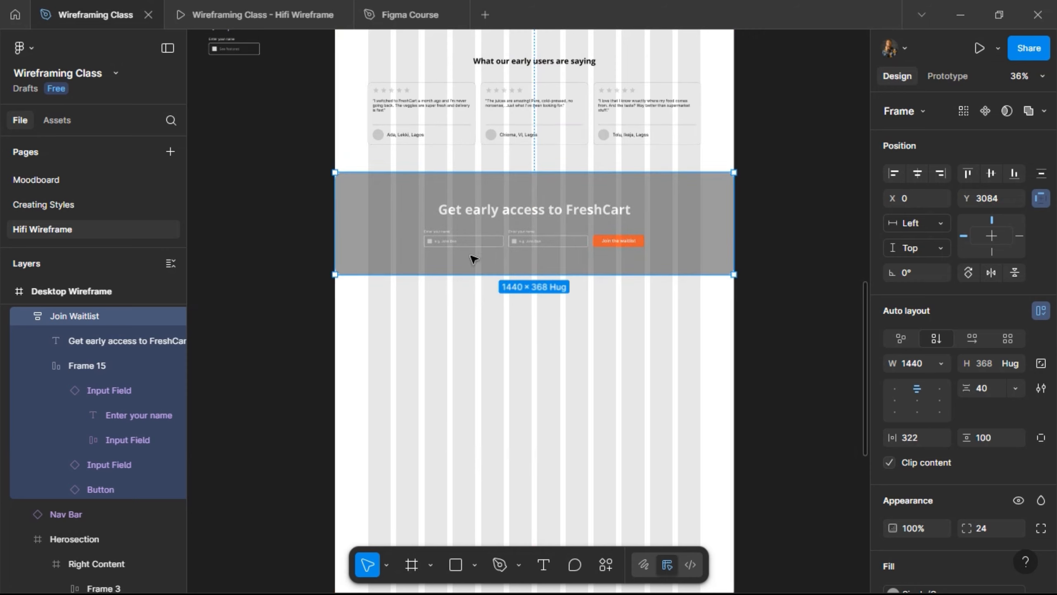
{"action": "key", "text": "Escape"}
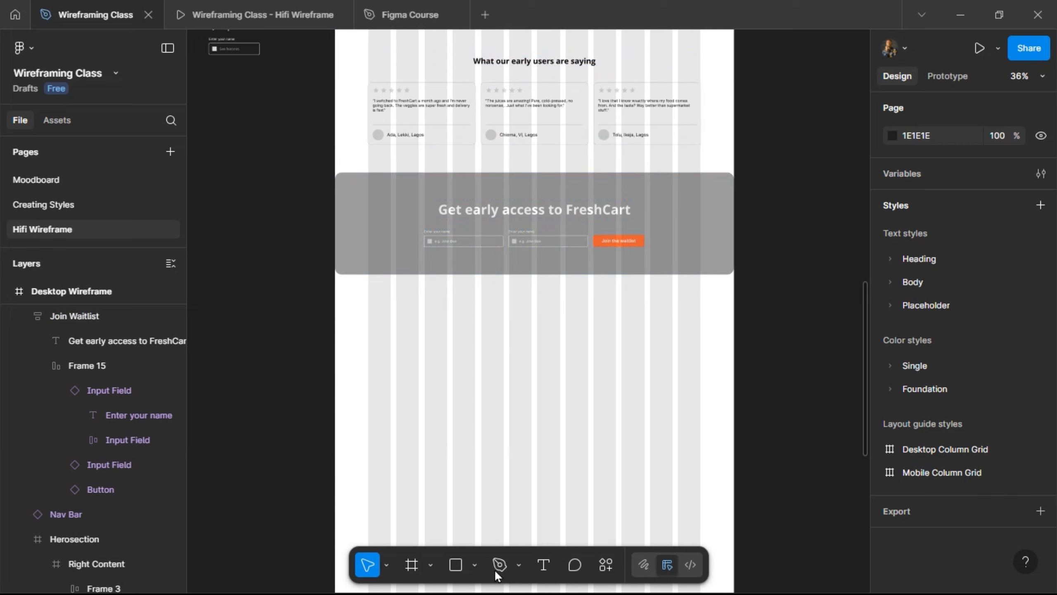
- Draw a new full-width frame, 558 px tall, directly below the waitlist section
{"action": "key", "text": "f"}
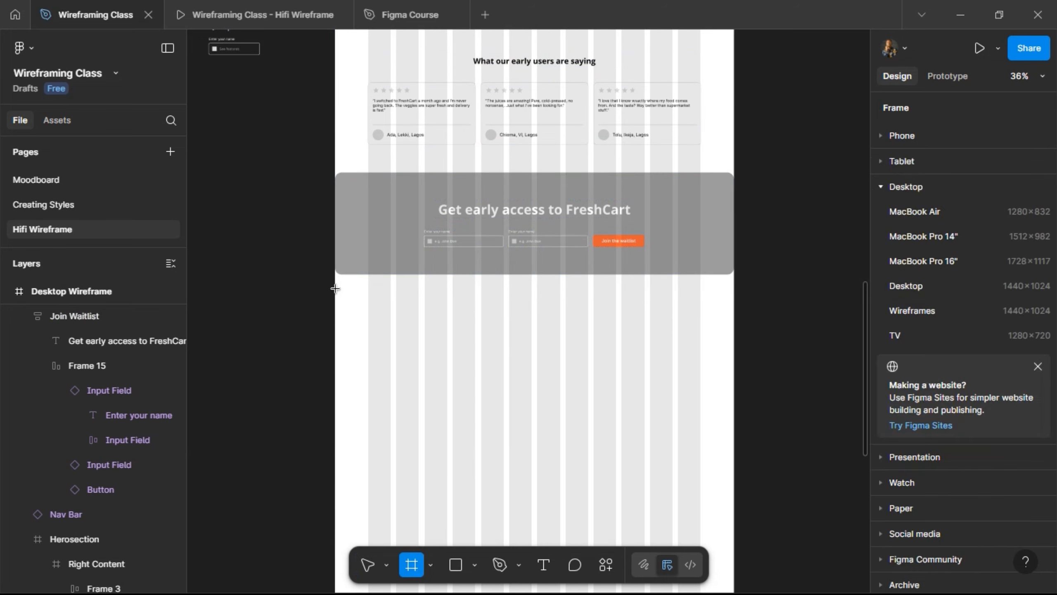
{"action": "left_click_drag", "start_coordinate": [335, 289], "coordinate": [734, 393]}
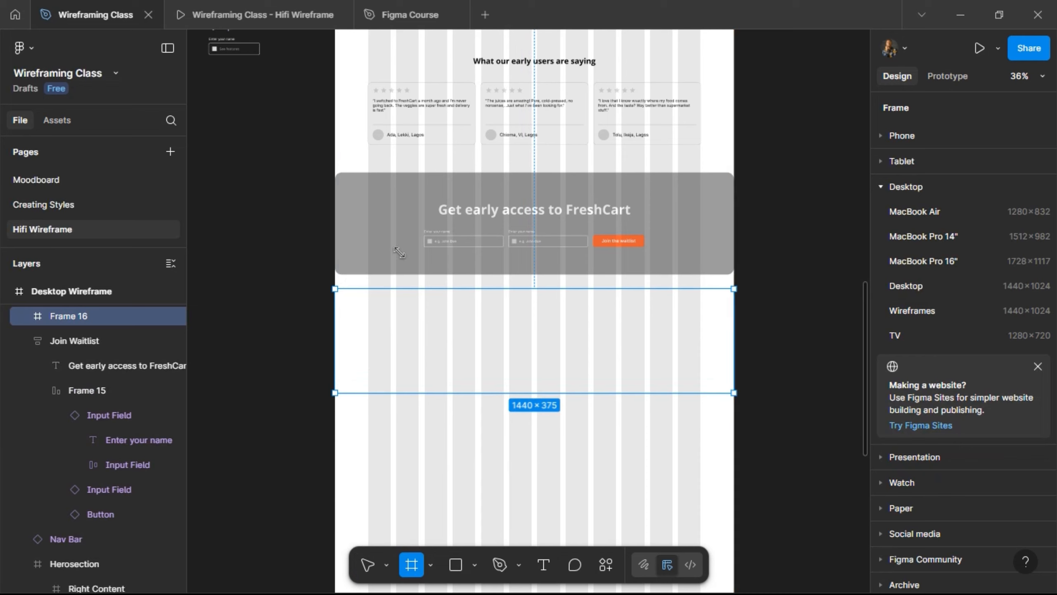
{"action": "key", "text": "v"}
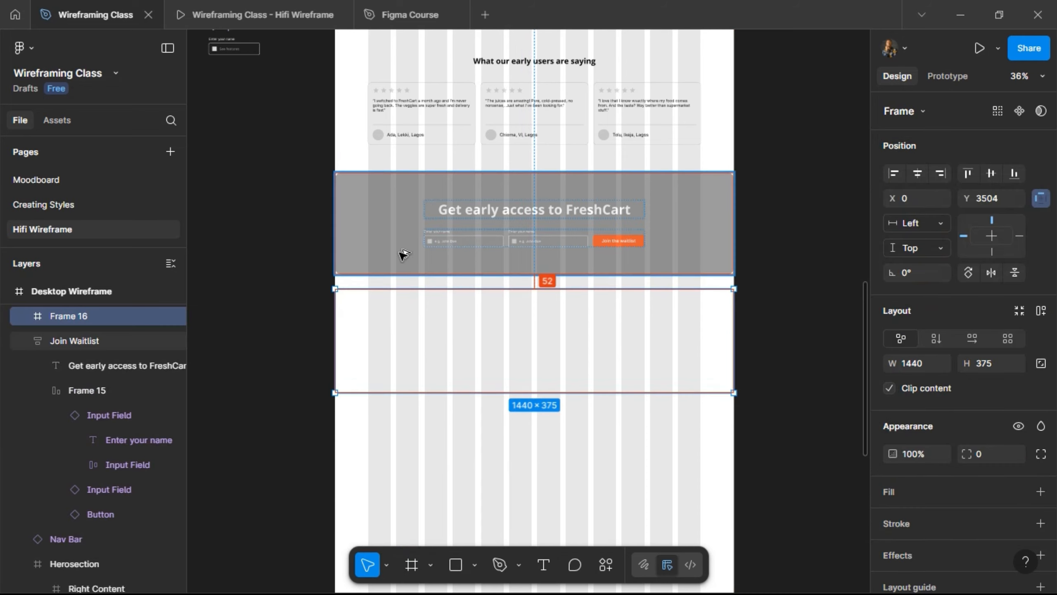
{"action": "key", "text": "Up"}
{"action": "key", "text": "Up"}
{"action": "key", "text": "shift+Up"}
{"action": "key", "text": "shift+Up"}
{"action": "key", "text": "shift+Up"}
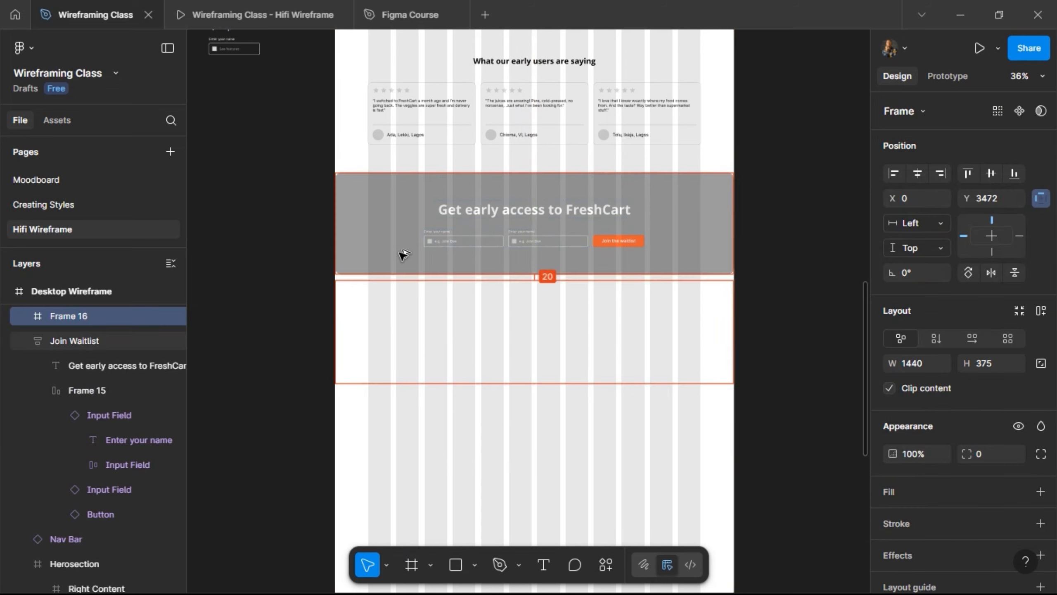
{"action": "key", "text": "shift+Up"}
{"action": "key", "text": "shift+Up"}
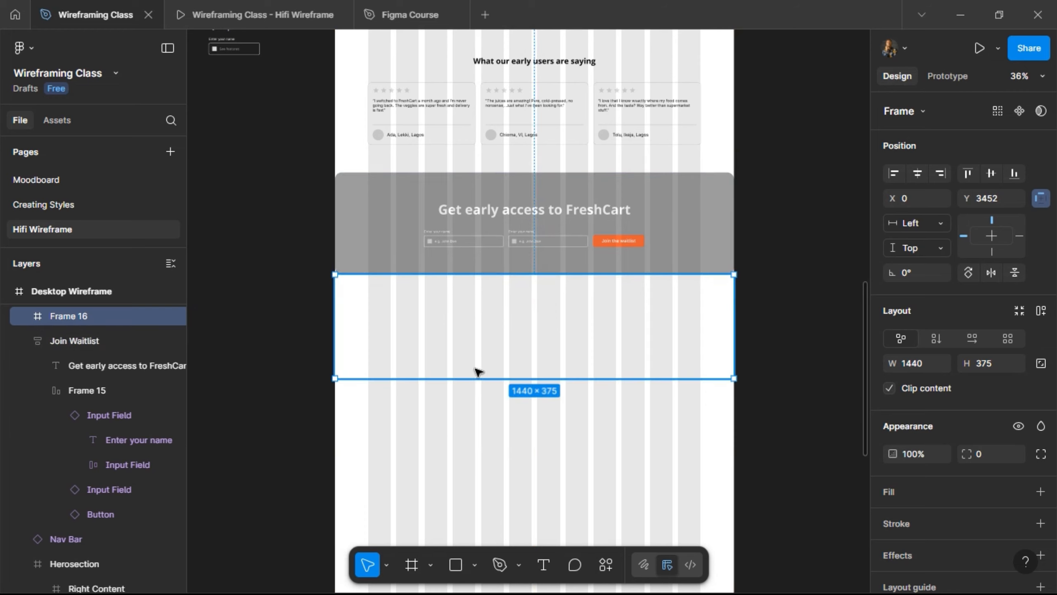
{"action": "left_click_drag", "start_coordinate": [476, 378], "coordinate": [485, 429]}
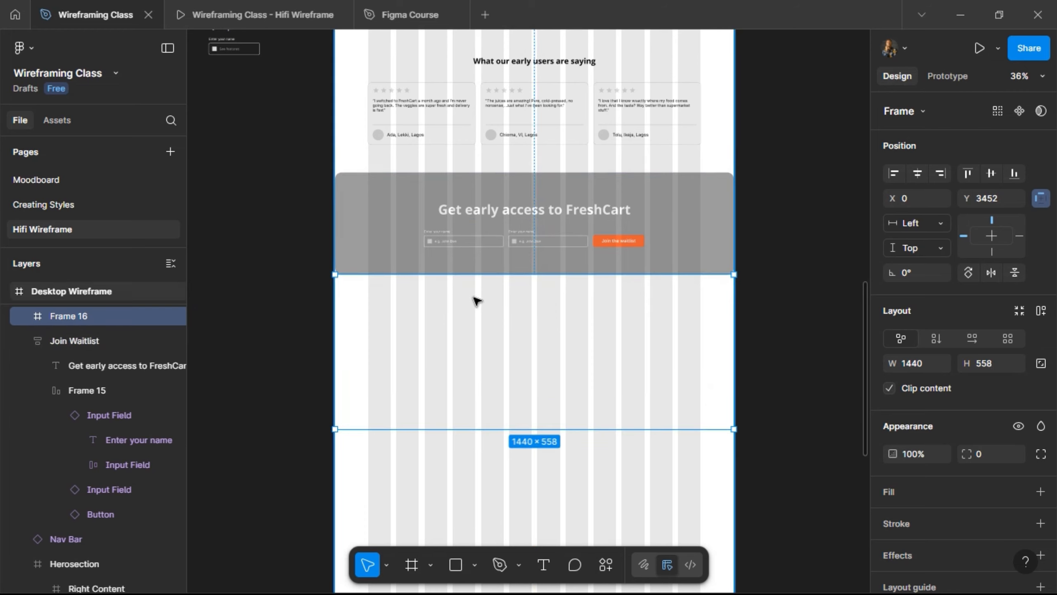
{"action": "scroll", "coordinate": [477, 301], "scroll_direction": "up", "scroll_amount": 5}
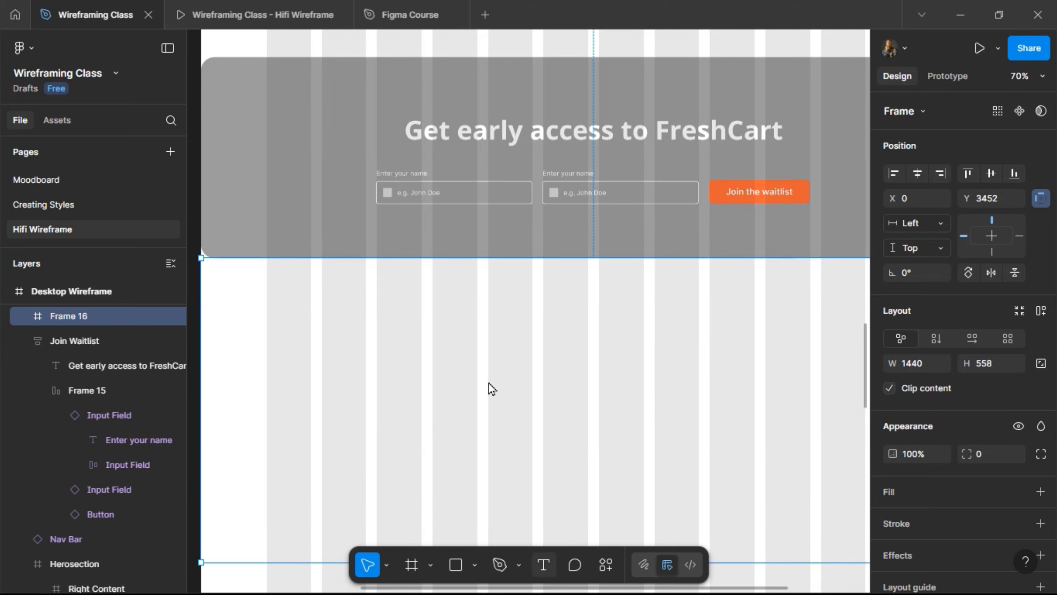
- Add the text 'Frequently Asked Question' inside the new frame
{"action": "key", "text": "t"}
{"action": "left_click", "coordinate": [459, 336]}
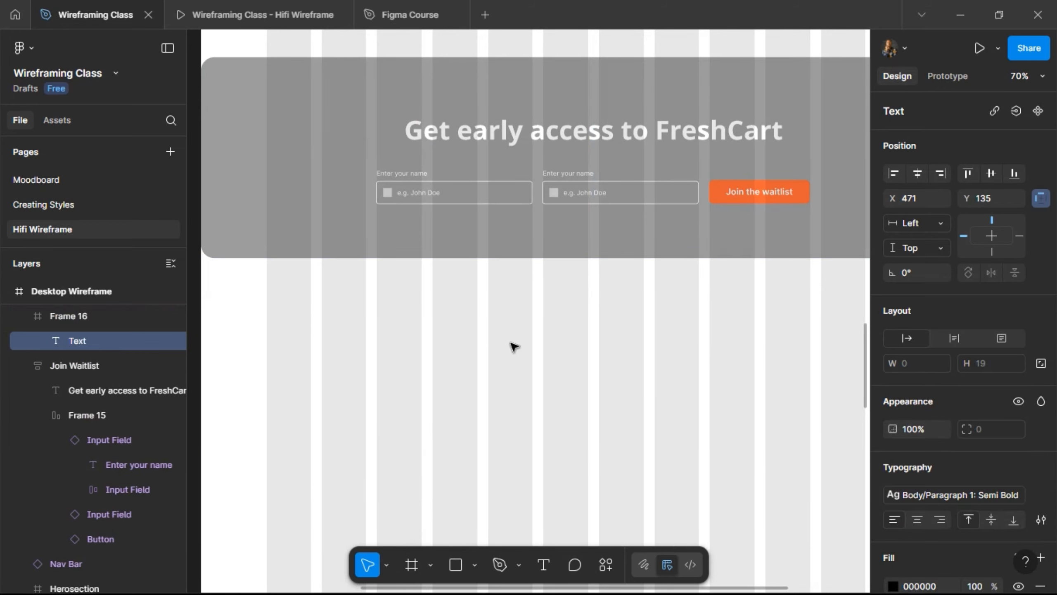
{"action": "type", "text": "Frequently As"}
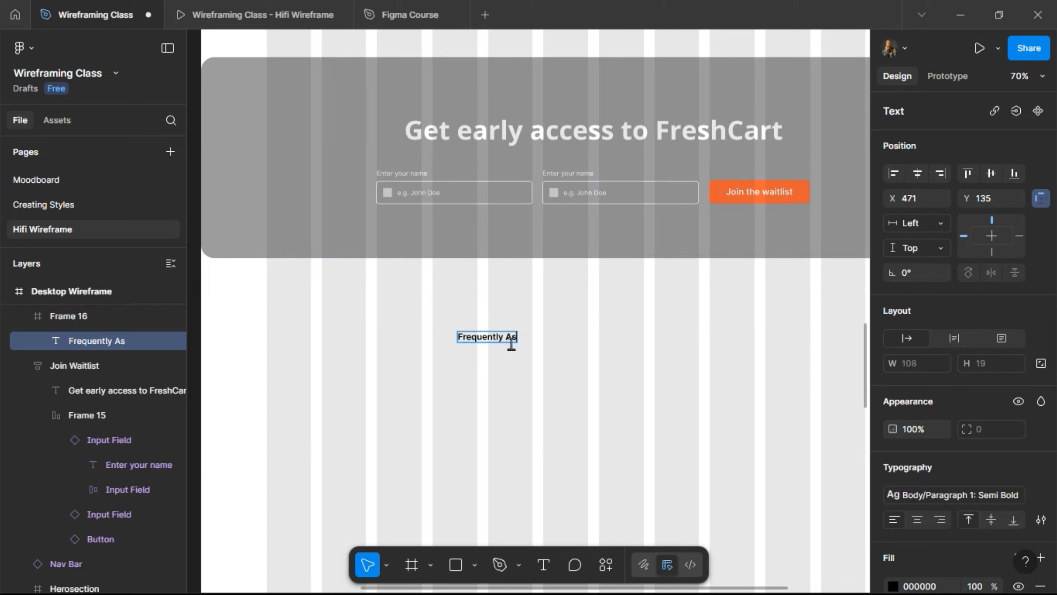
{"action": "type", "text": "ked Question"}
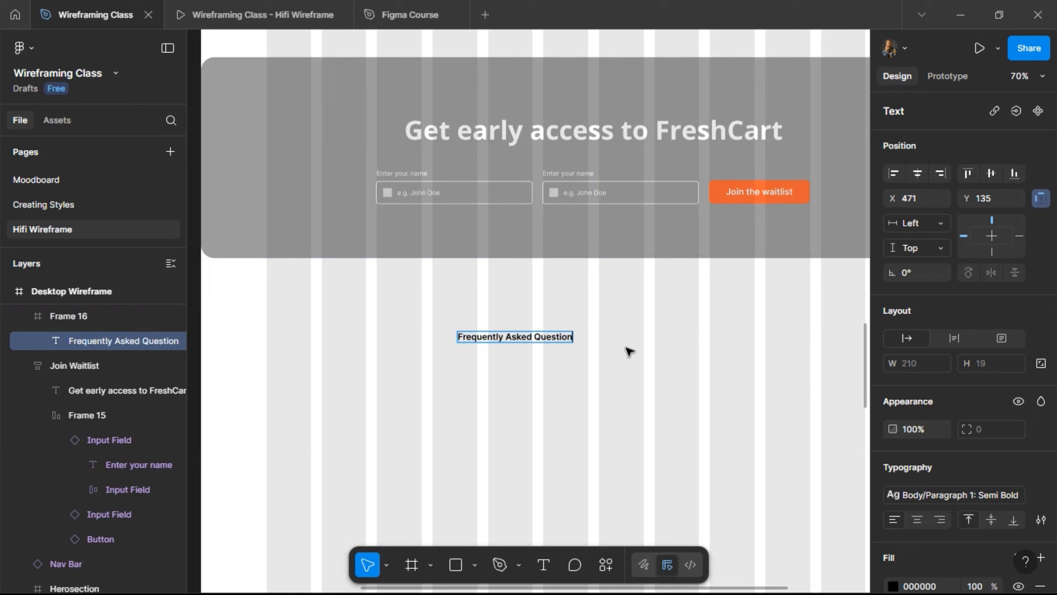
{"action": "key", "text": "Escape"}
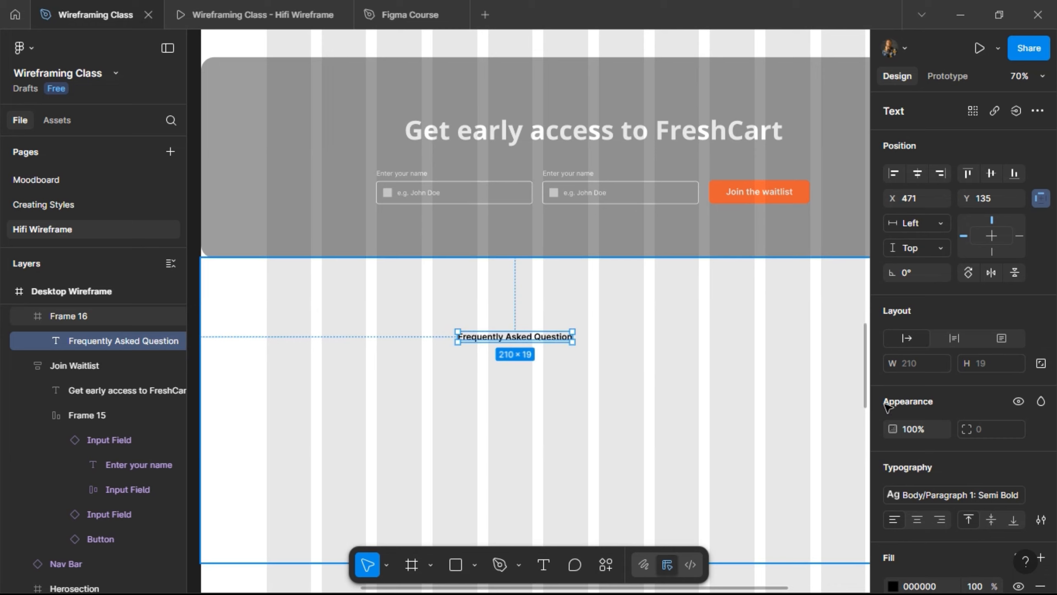
- Apply the Heading/H3: Bold style, move the heading to Y 100, and centre it horizontally
{"action": "left_click", "coordinate": [940, 497]}
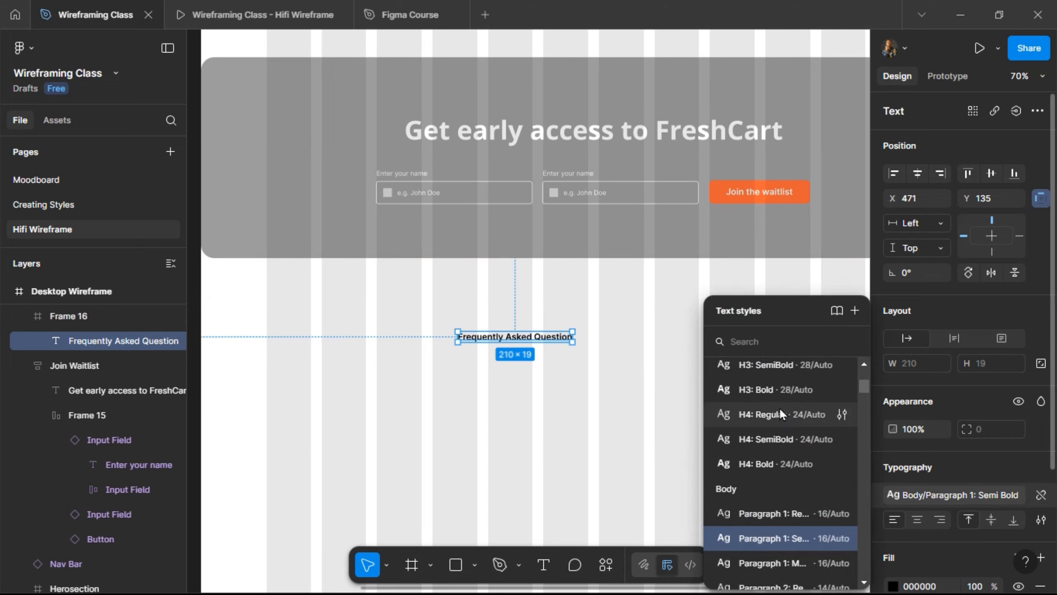
{"action": "left_click", "coordinate": [780, 390]}
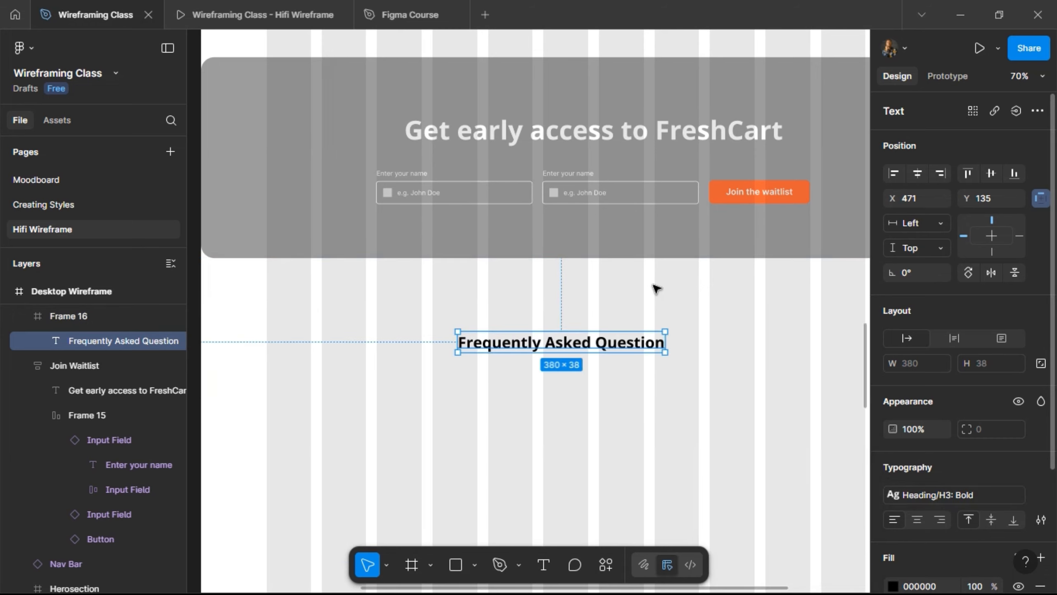
{"action": "key", "text": "alt"}
{"action": "key", "text": "Up"}
{"action": "key", "text": "Up"}
{"action": "key", "text": "Up"}
{"action": "key", "text": "Up"}
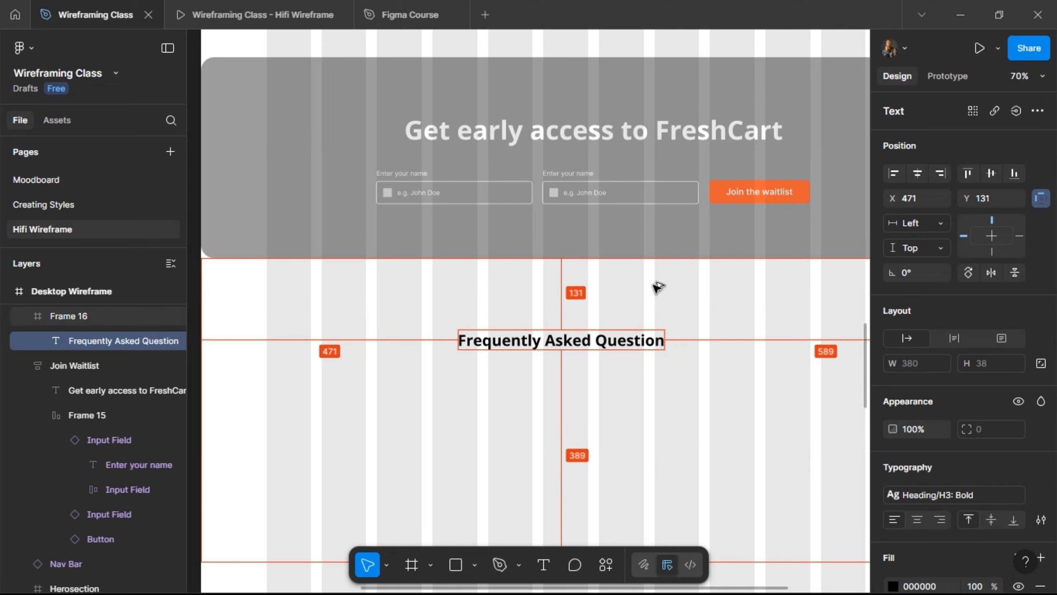
{"action": "key", "text": "Up"}
{"action": "key", "text": "shift+Up"}
{"action": "key", "text": "shift+Up"}
{"action": "key", "text": "shift+Up"}
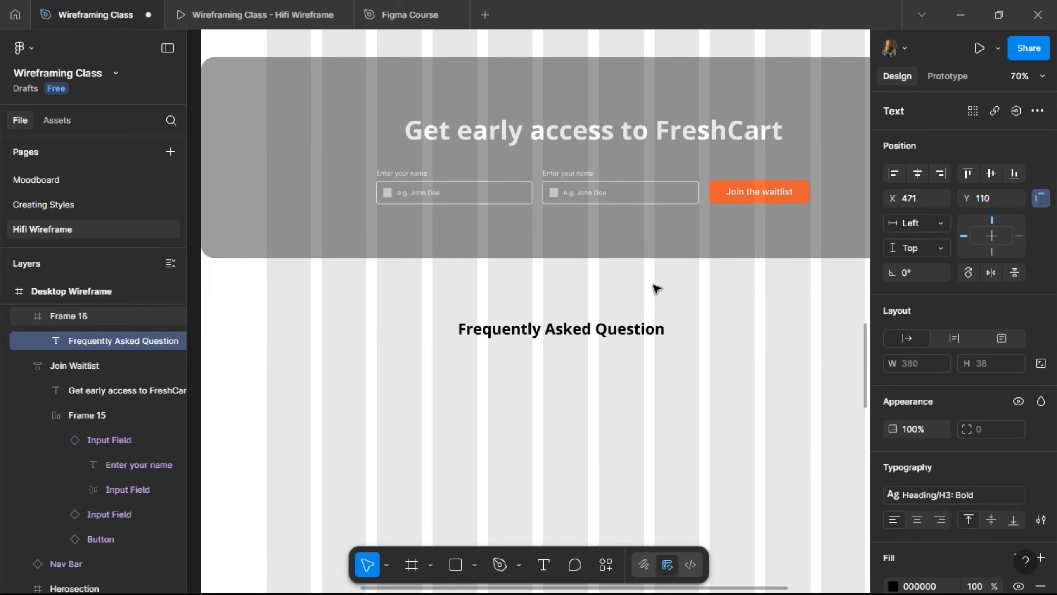
{"action": "key", "text": "alt"}
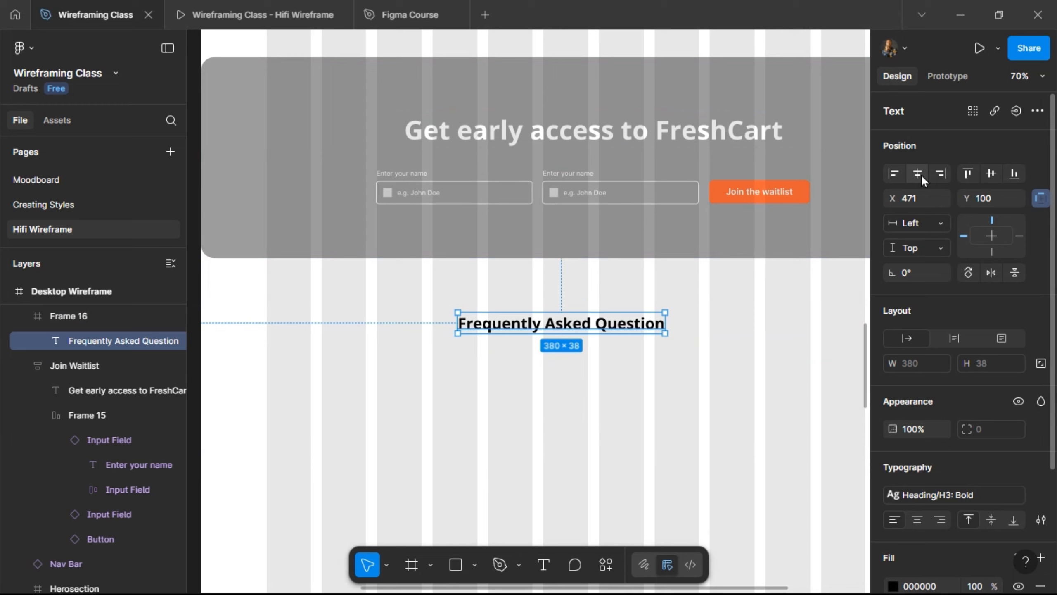
{"action": "left_click", "coordinate": [918, 173]}
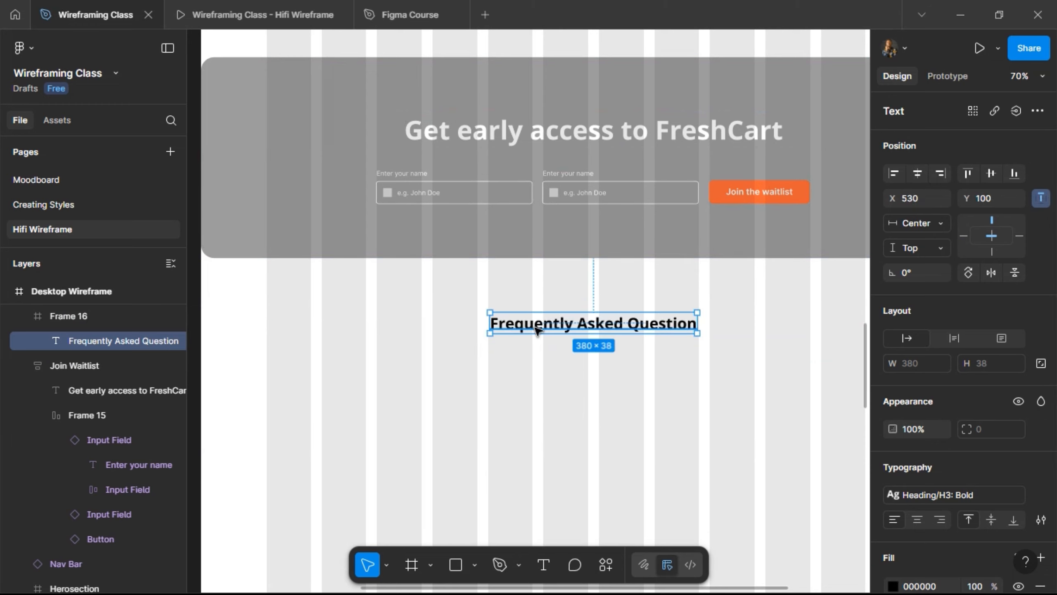
- Draw a 965×183 frame beside the testimonial card and name it FAQ
{"action": "scroll", "coordinate": [535, 328], "scroll_direction": "left", "scroll_amount": 15}
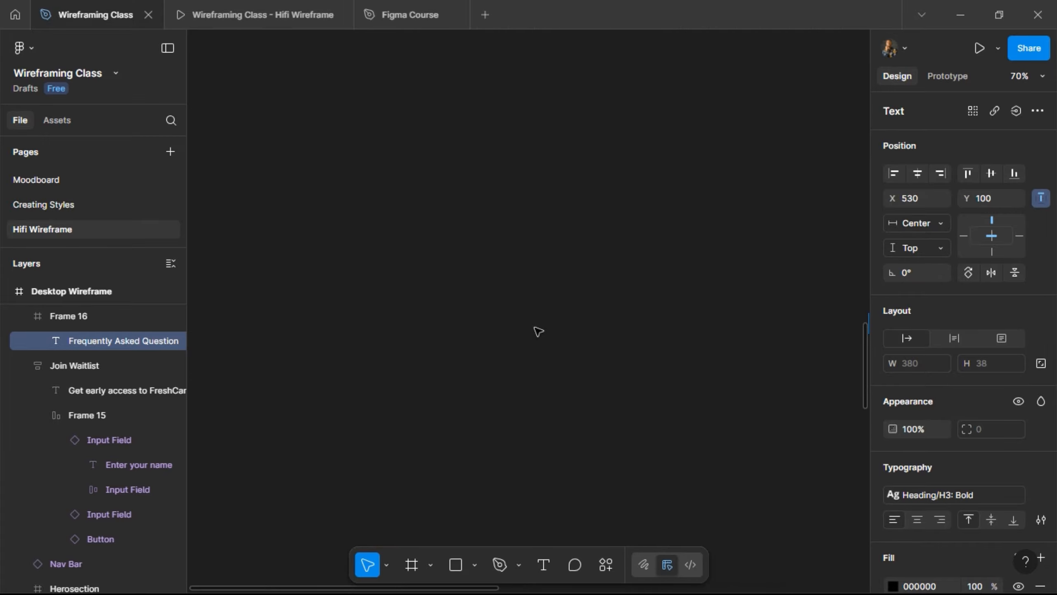
{"action": "scroll", "coordinate": [538, 331], "scroll_direction": "right", "scroll_amount": 10}
{"action": "scroll", "coordinate": [538, 332], "scroll_direction": "left", "scroll_amount": 4}
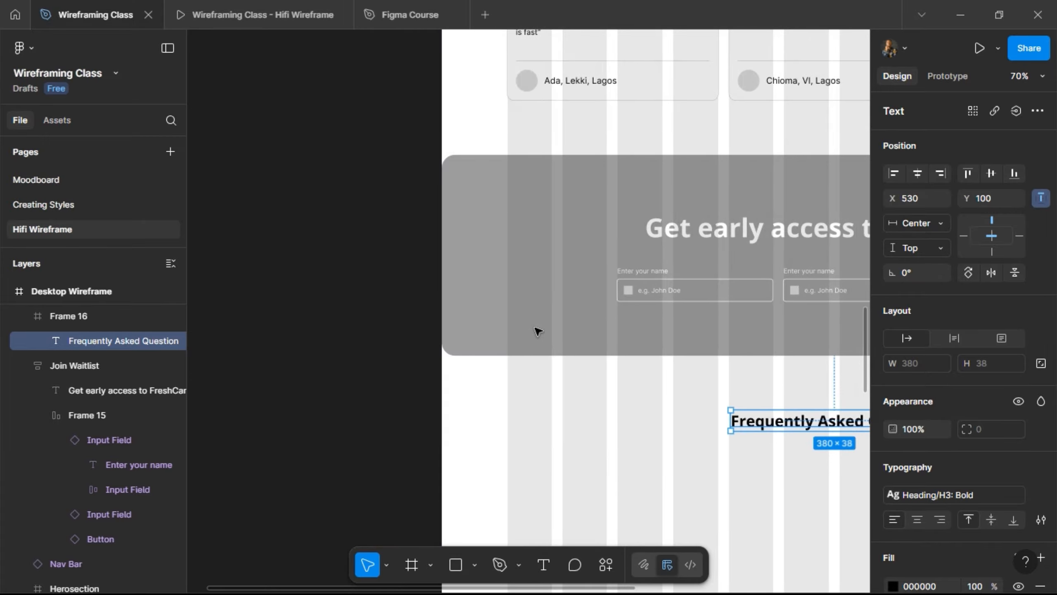
{"action": "scroll", "coordinate": [538, 331], "scroll_direction": "up", "scroll_amount": 7}
{"action": "scroll", "coordinate": [538, 331], "scroll_direction": "up", "scroll_amount": 1}
{"action": "scroll", "coordinate": [538, 332], "scroll_direction": "left", "scroll_amount": 6}
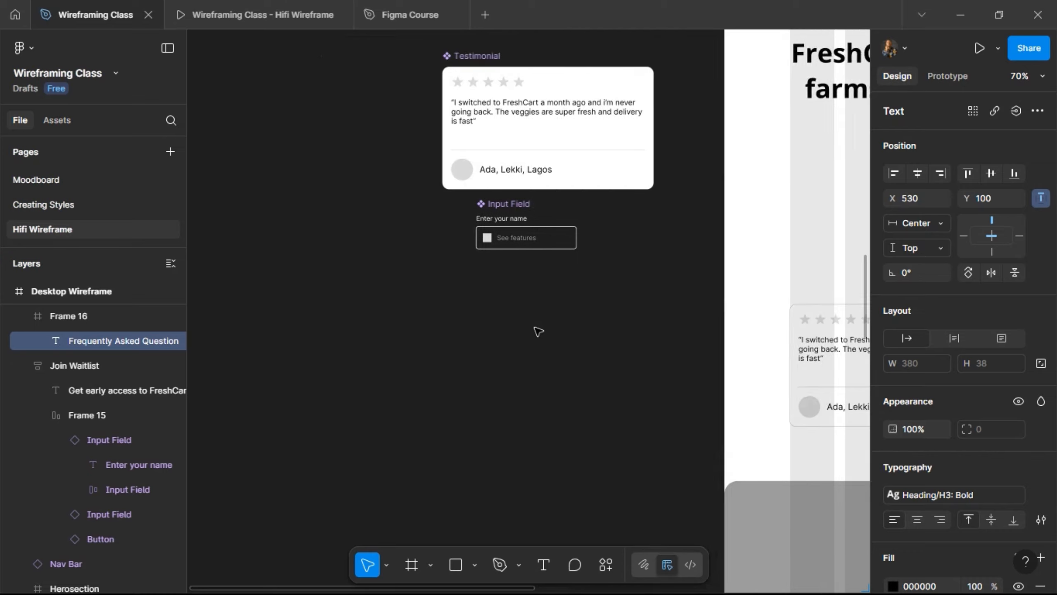
{"action": "left_click", "coordinate": [412, 566]}
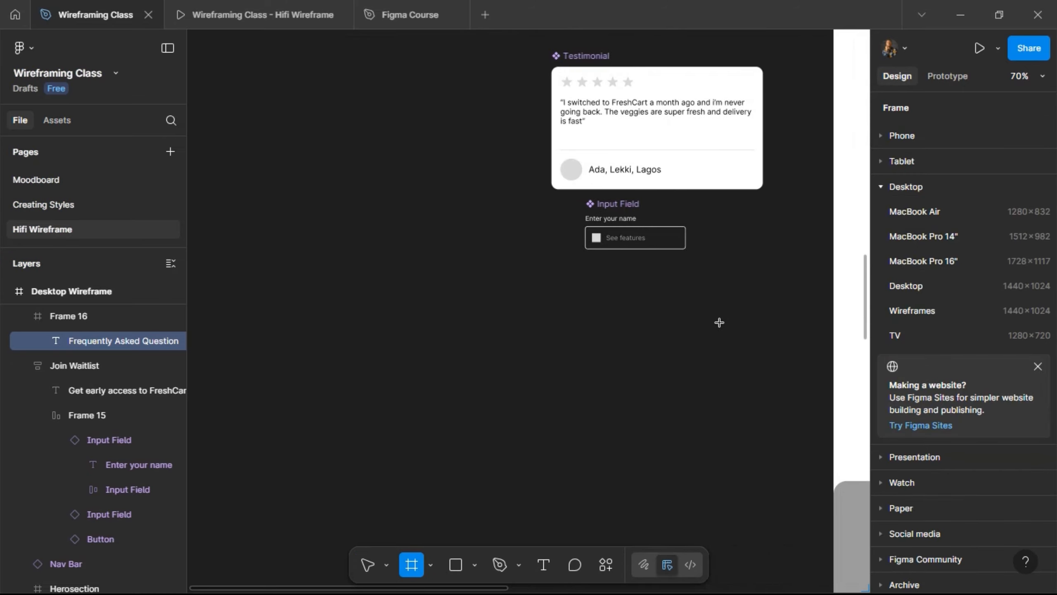
{"action": "left_click_drag", "start_coordinate": [237, 279], "coordinate": [763, 342]}
{"action": "left_click_drag", "start_coordinate": [768, 394], "coordinate": [763, 379]}
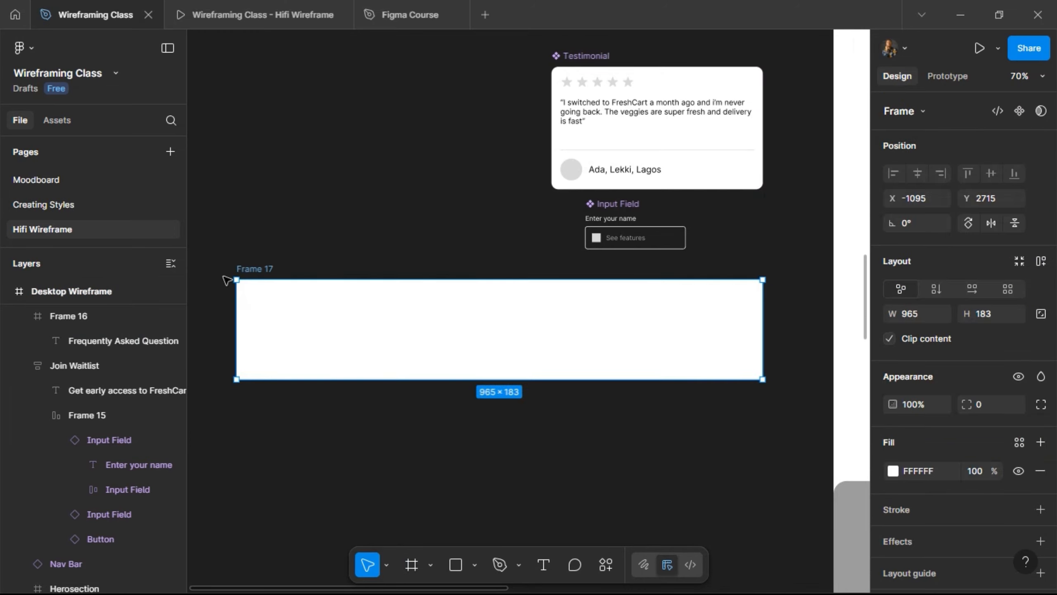
{"action": "double_click", "coordinate": [254, 269]}
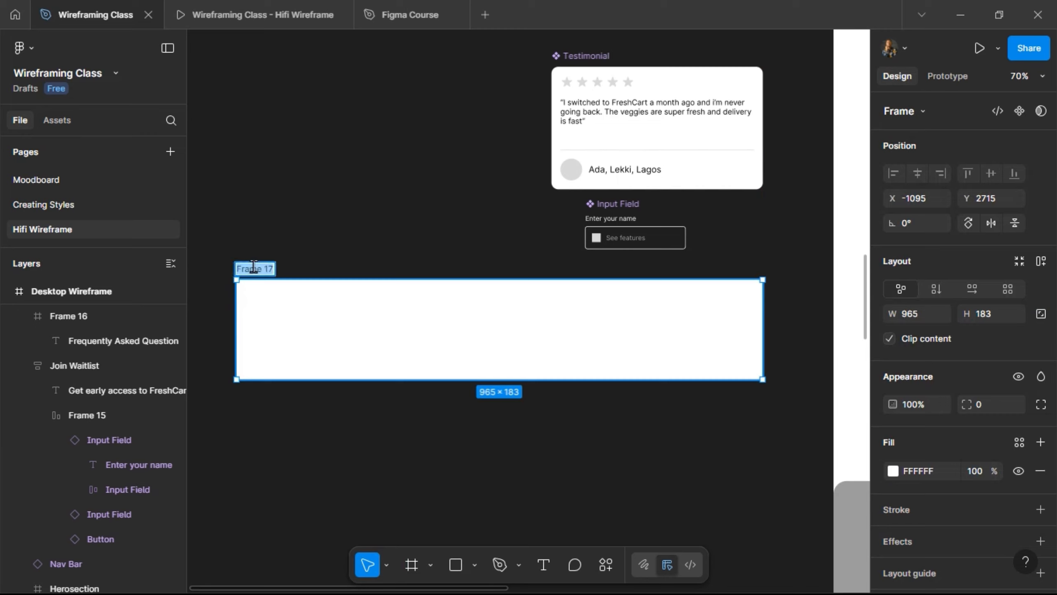
{"action": "type", "text": "FAQ"}
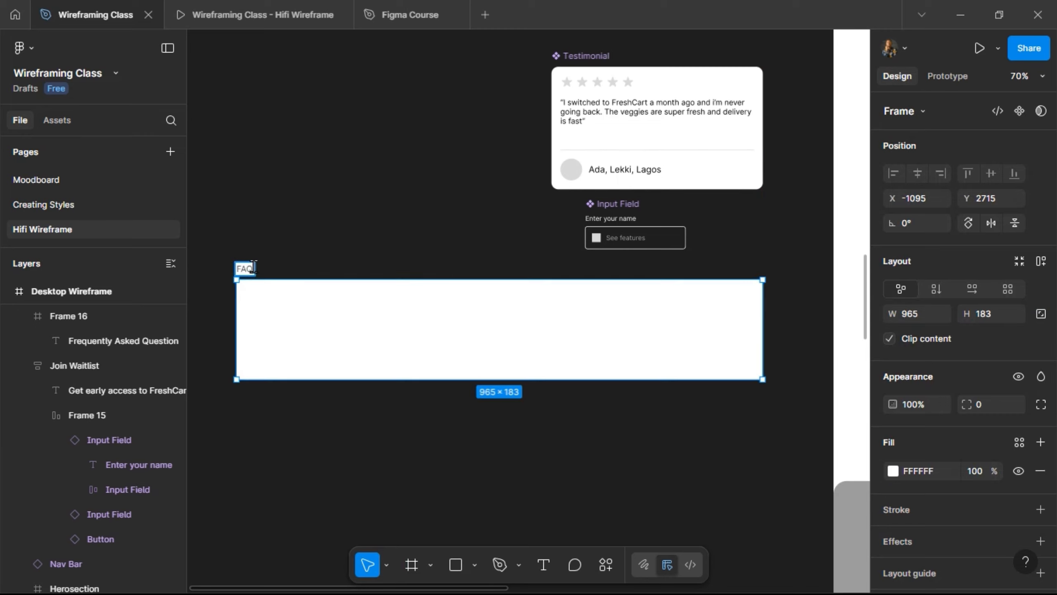
{"action": "key", "text": "Return"}
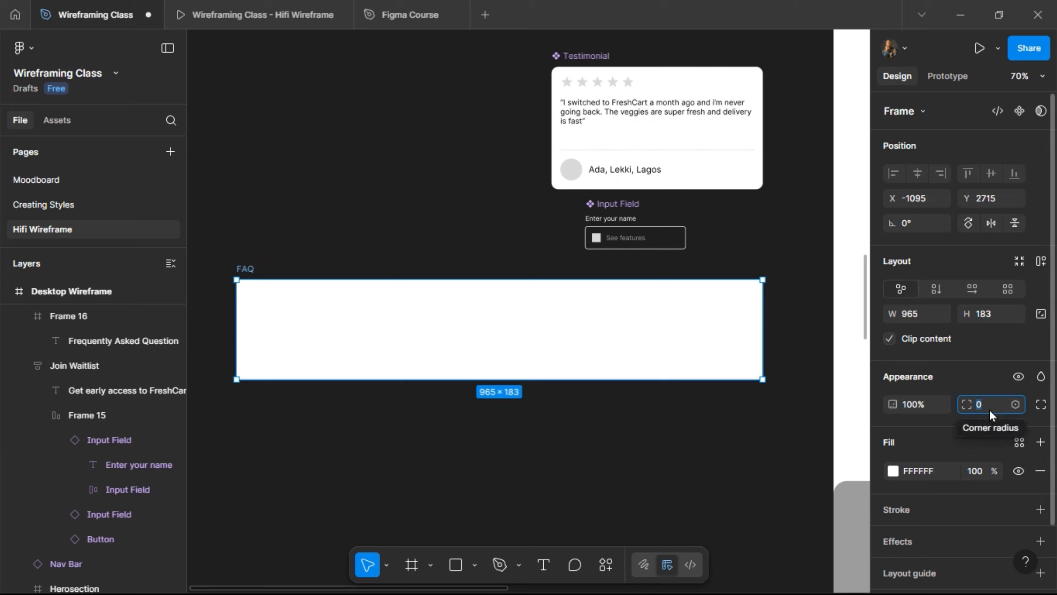
- Round the FAQ frame's corners to a radius of 12
{"action": "type", "text": "24"}
{"action": "key", "text": "Return"}
{"action": "left_click", "coordinate": [989, 408]}
{"action": "type", "text": "12"}
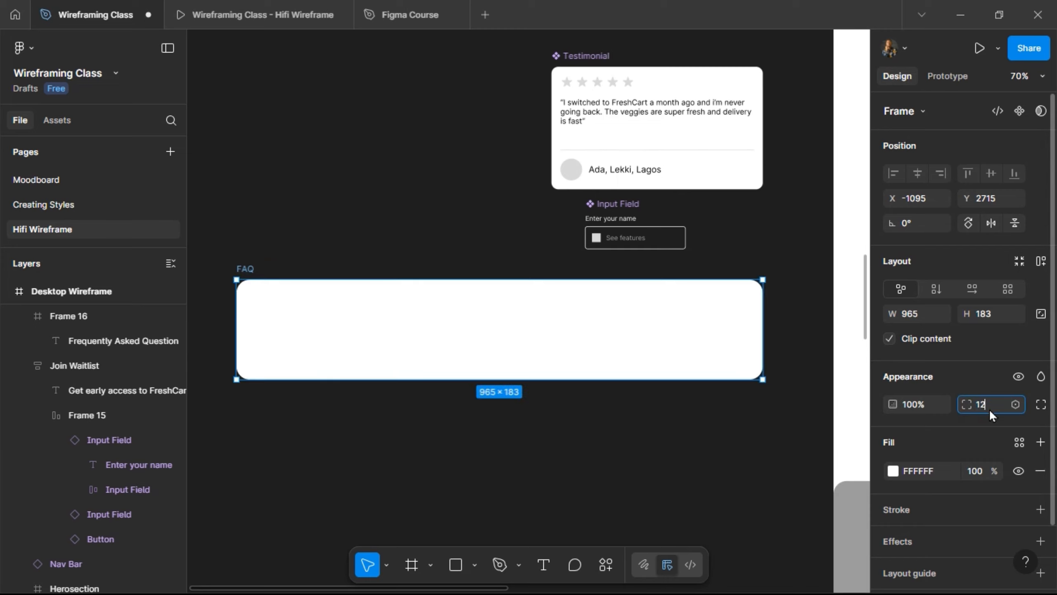
{"action": "key", "text": "Return"}
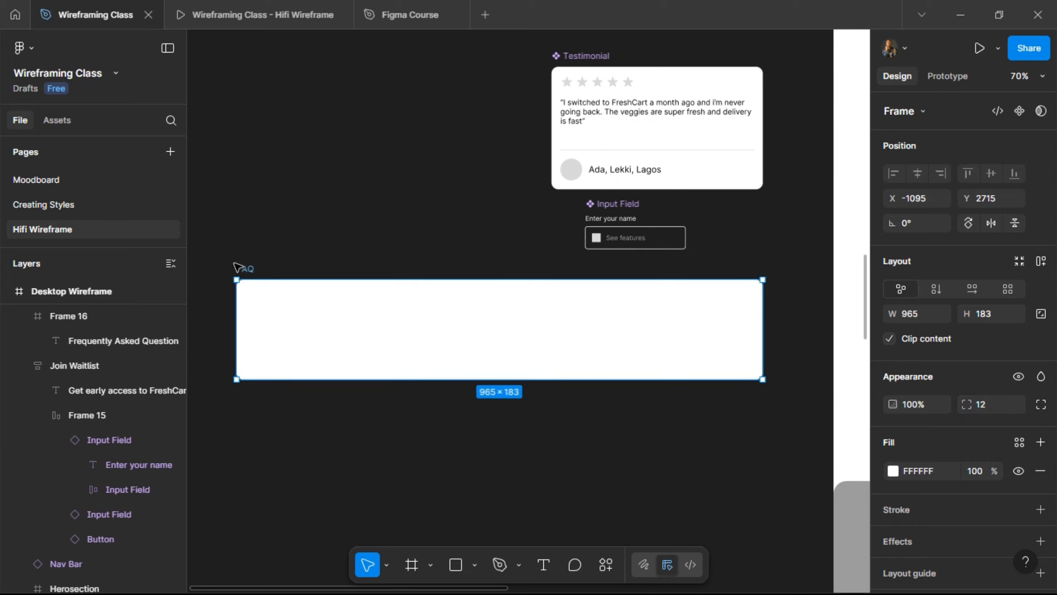
{"action": "scroll", "coordinate": [241, 266], "scroll_direction": "left", "scroll_amount": 2}
{"action": "scroll", "coordinate": [266, 310], "scroll_direction": "up", "scroll_amount": 3}
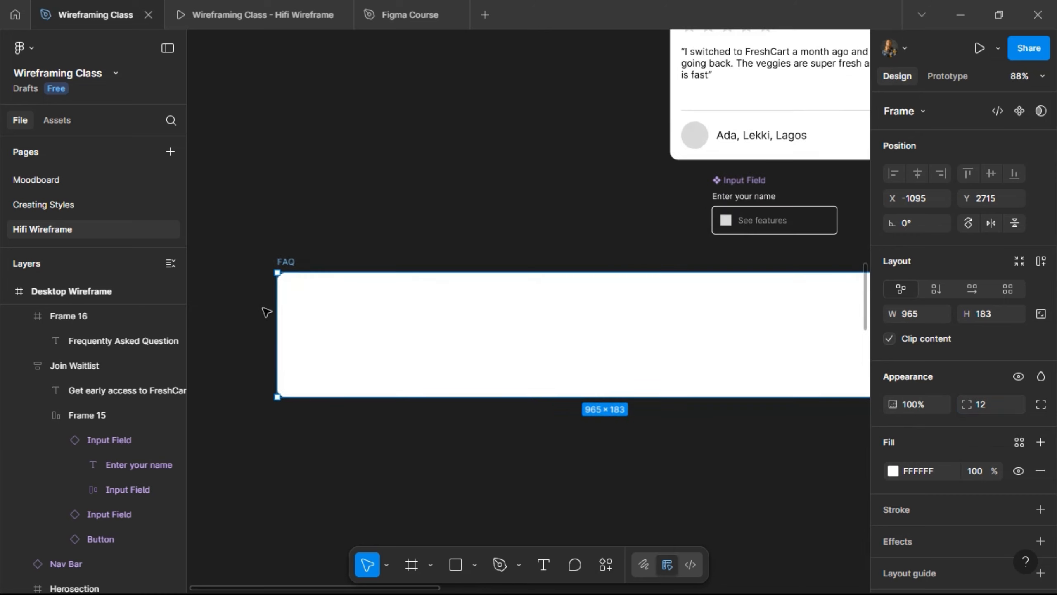
{"action": "scroll", "coordinate": [266, 310], "scroll_direction": "right", "scroll_amount": 5}
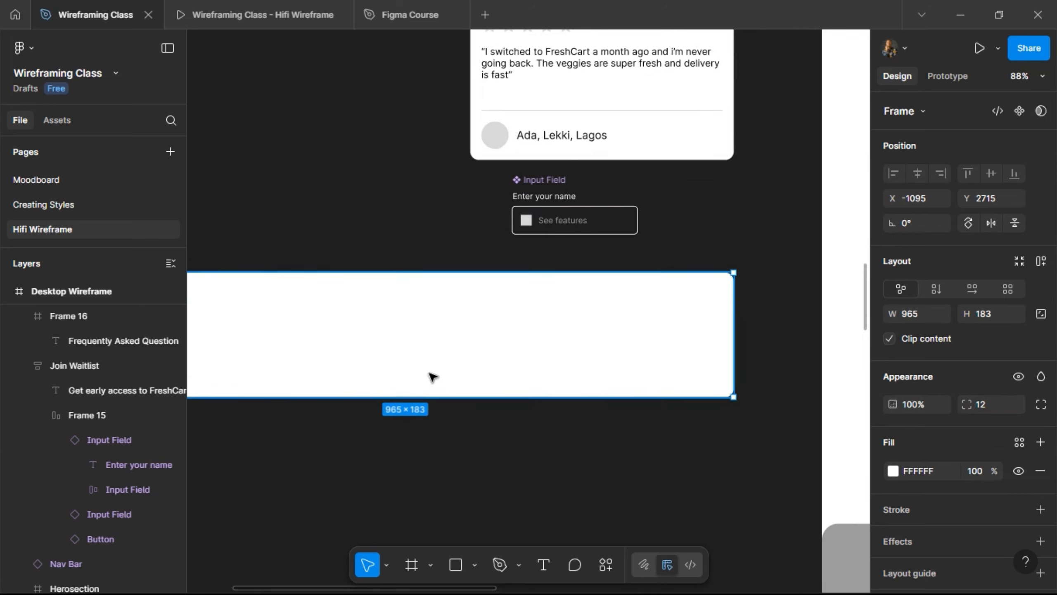
{"action": "scroll", "coordinate": [546, 478], "scroll_direction": "left", "scroll_amount": 3}
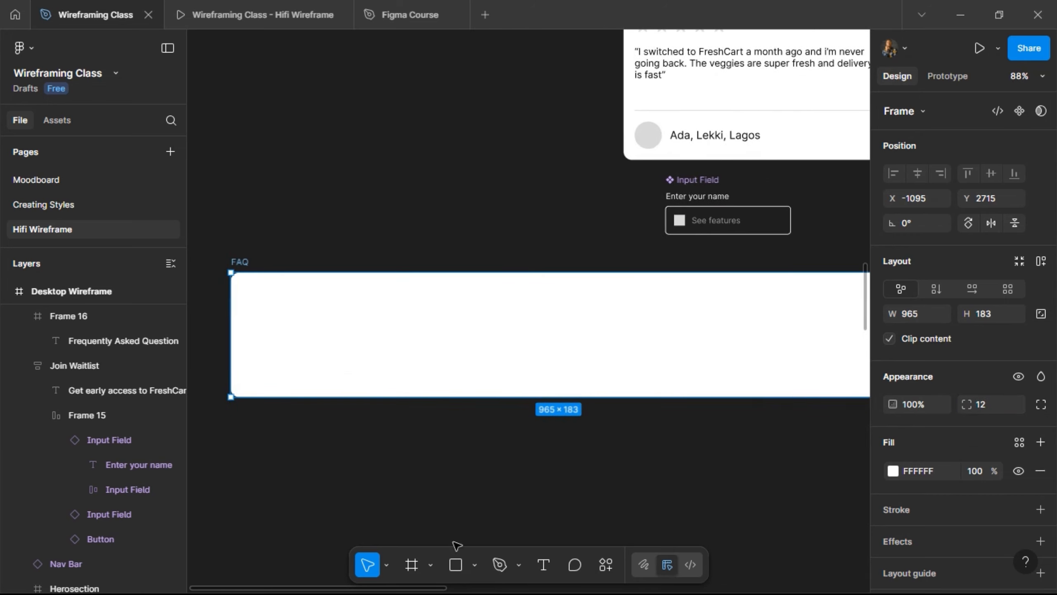
- Add the question 'What makes FreshCart different from other grocery services?' inside the FAQ frame
{"action": "left_click", "coordinate": [412, 564]}
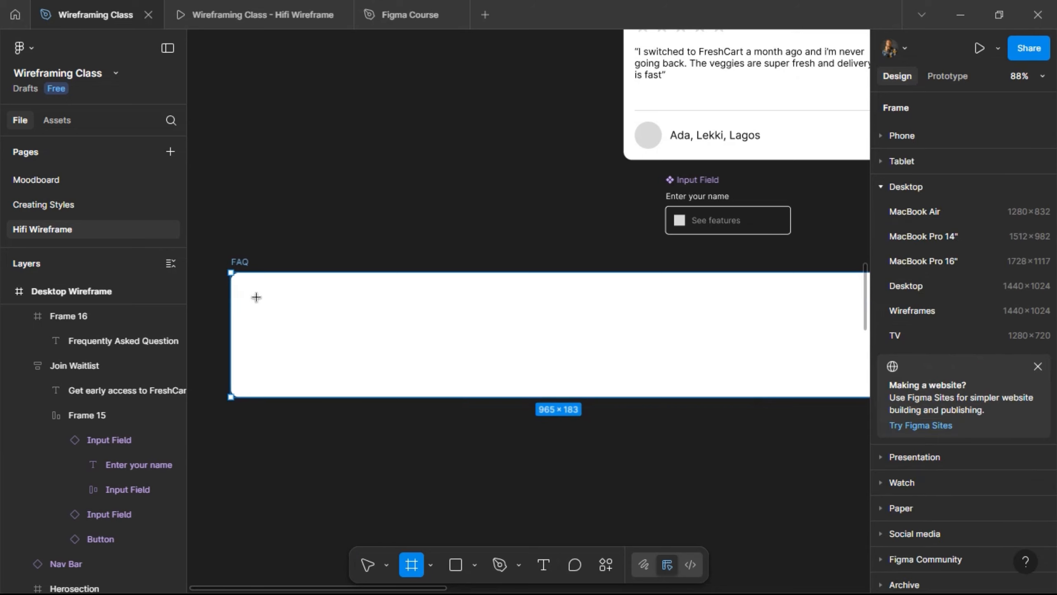
{"action": "left_click", "coordinate": [538, 568]}
{"action": "left_click", "coordinate": [435, 340]}
{"action": "type", "text": "What"}
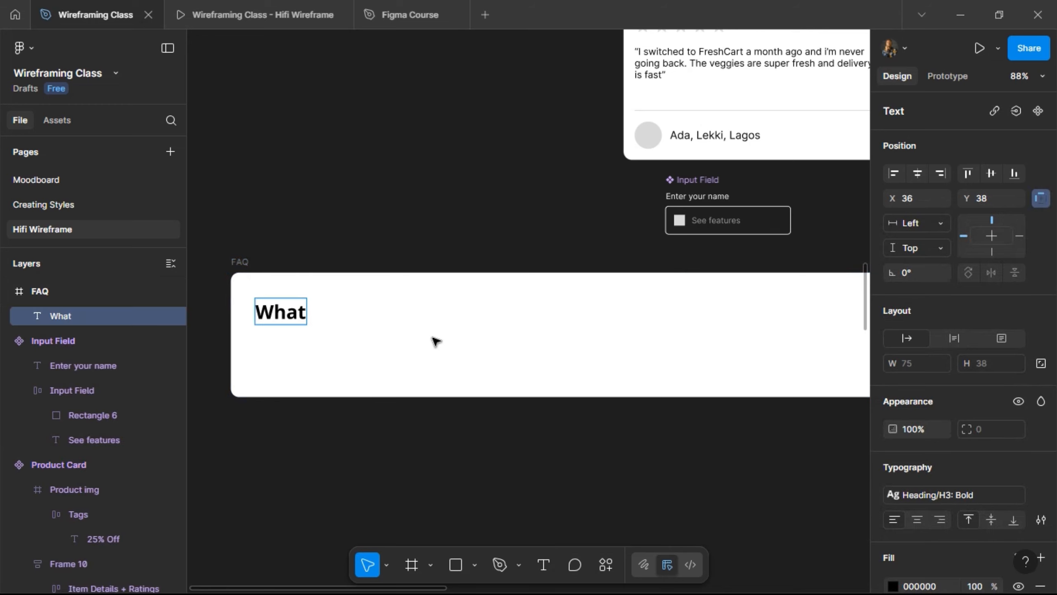
{"action": "type", "text": " makes"}
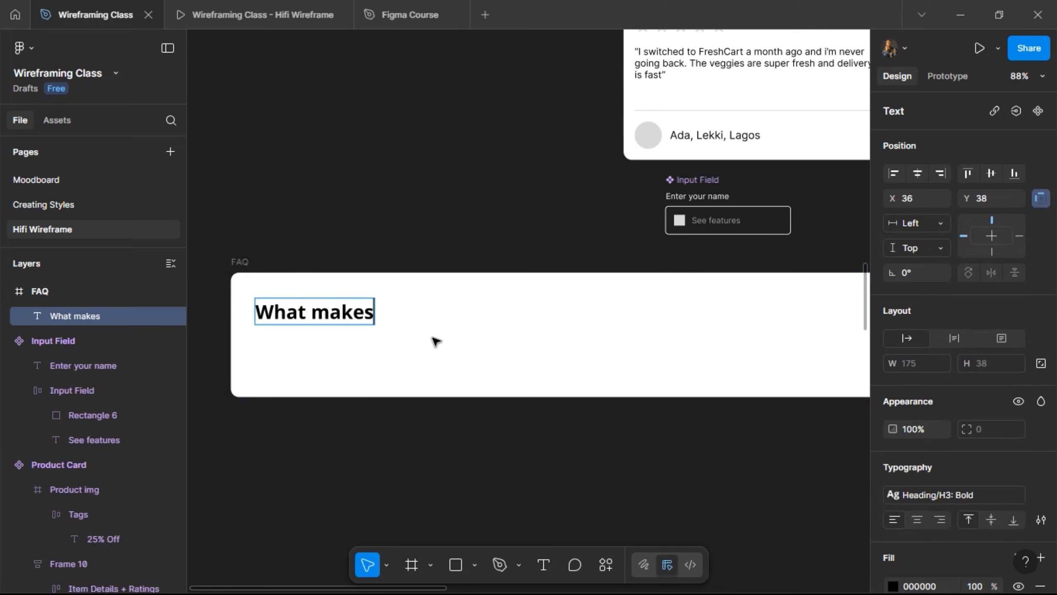
{"action": "type", "text": " Fres"}
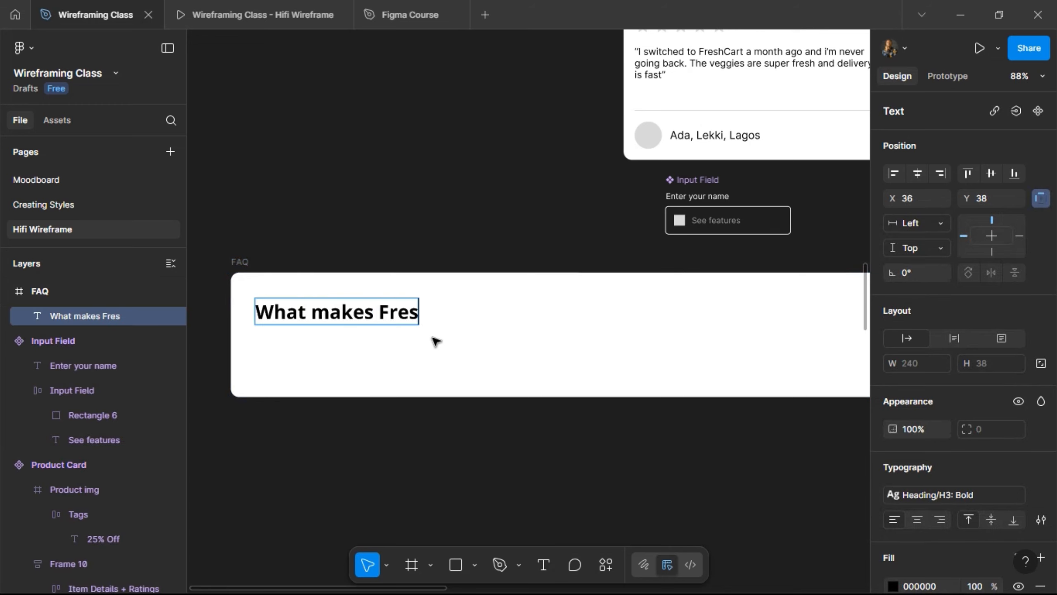
{"action": "type", "text": "h"}
{"action": "type", "text": "C"}
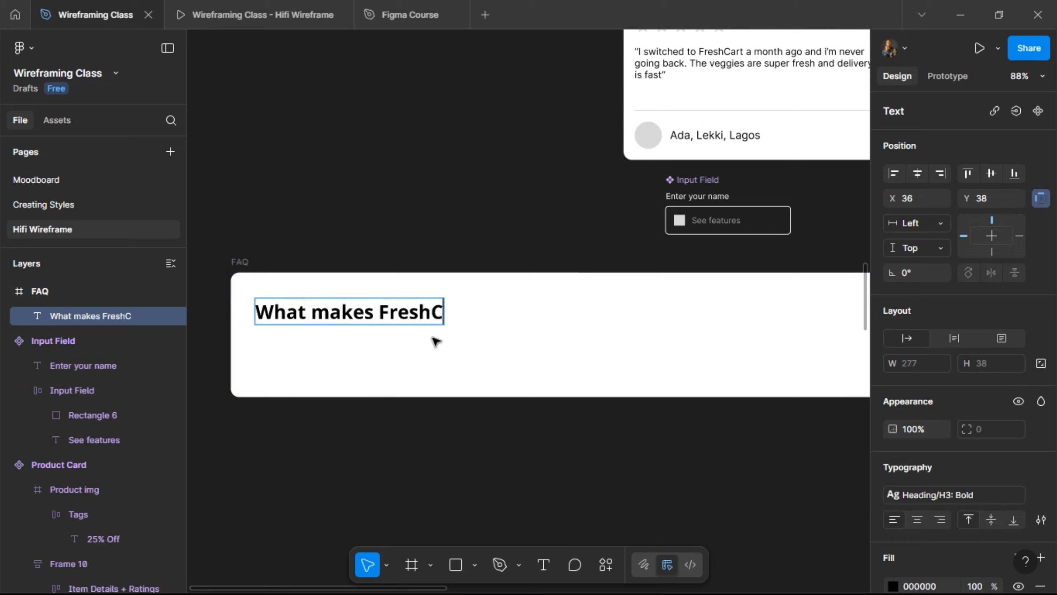
{"action": "type", "text": "art different"}
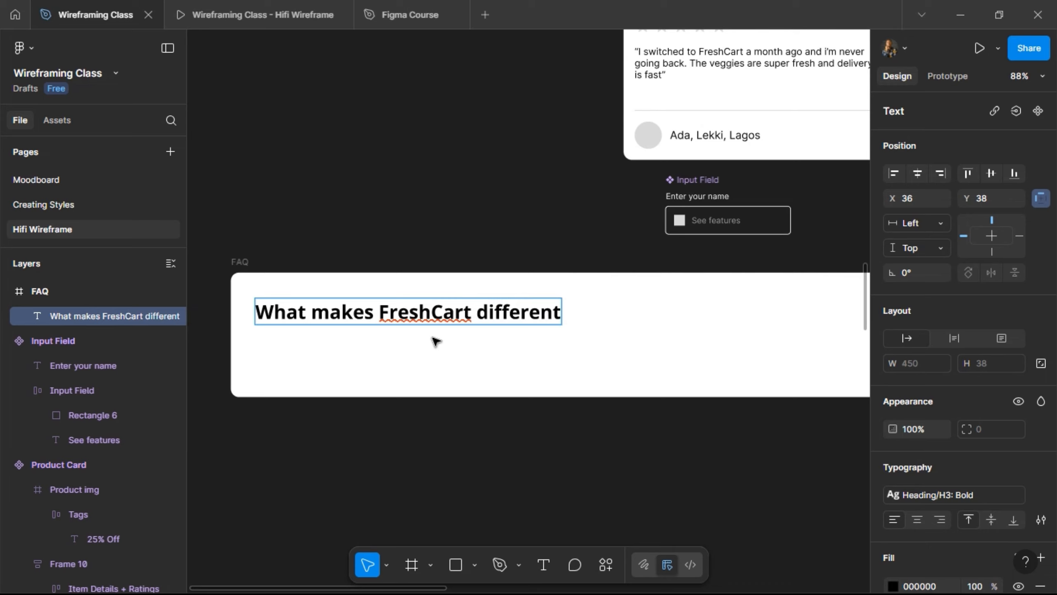
{"action": "type", "text": " from "}
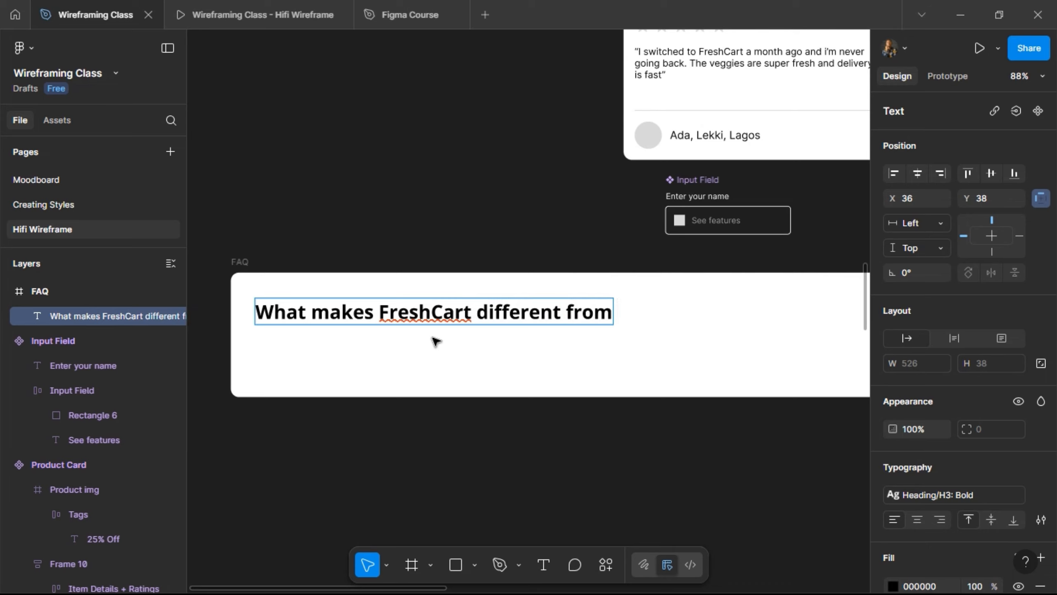
{"action": "type", "text": "other f"}
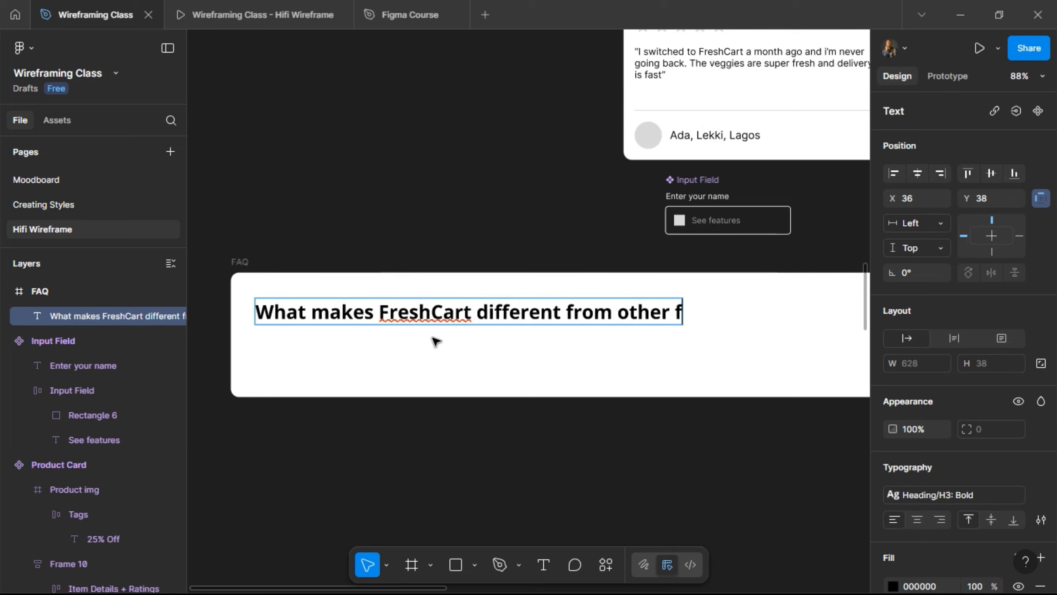
{"action": "type", "text": "o"}
{"action": "key", "text": "BackSpace"}
{"action": "type", "text": "r"}
{"action": "key", "text": "BackSpace"}
{"action": "key", "text": "BackSpace"}
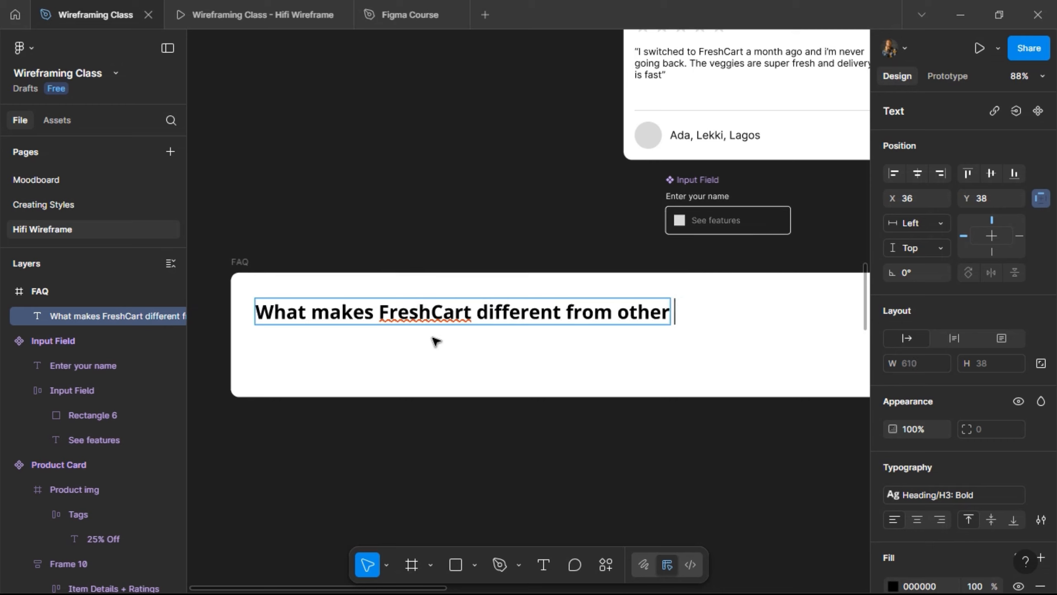
{"action": "type", "text": "grocery"}
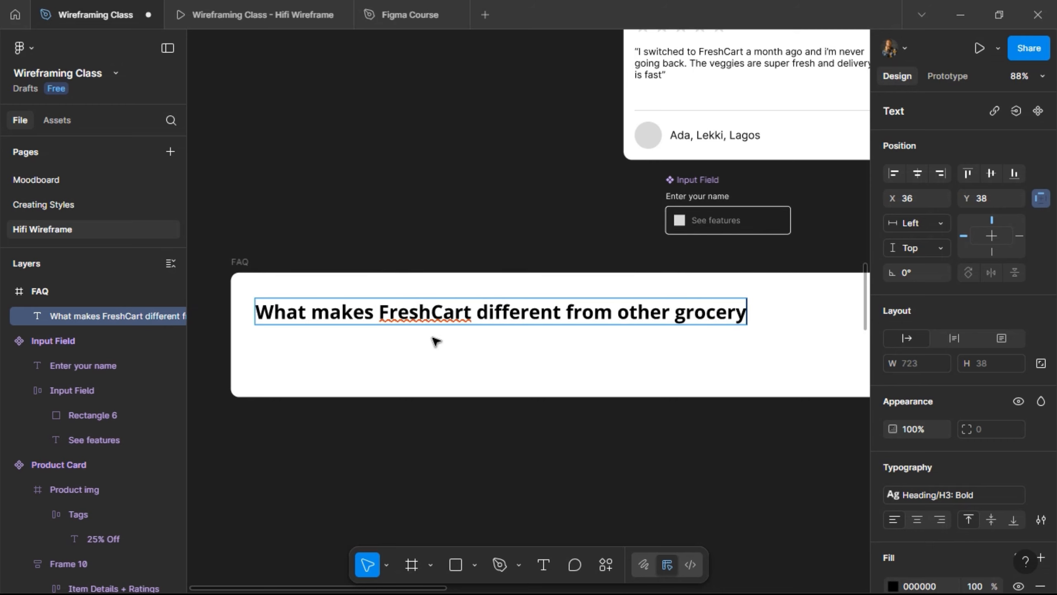
{"action": "type", "text": " servi"}
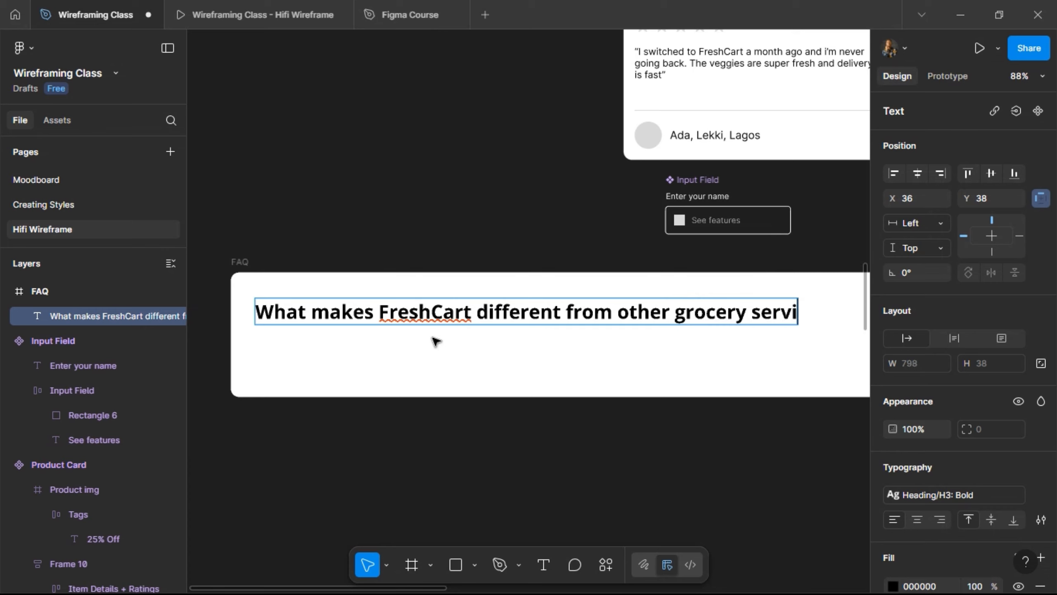
{"action": "type", "text": "ces?"}
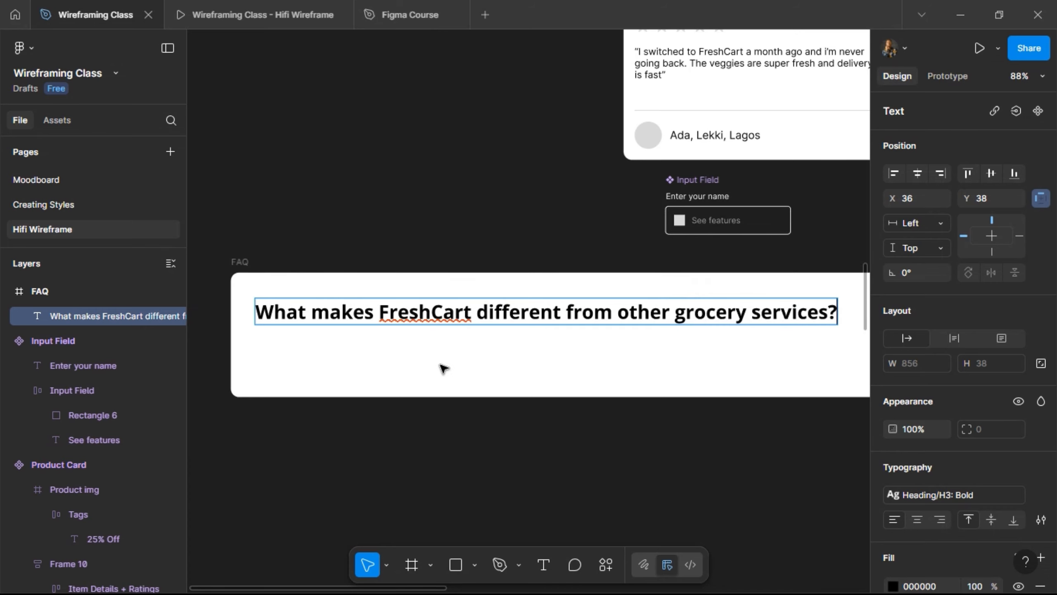
{"action": "key", "text": "Escape"}
- Apply the H4: SemiBold text style to the question
{"action": "scroll", "coordinate": [502, 414], "scroll_direction": "right", "scroll_amount": 3}
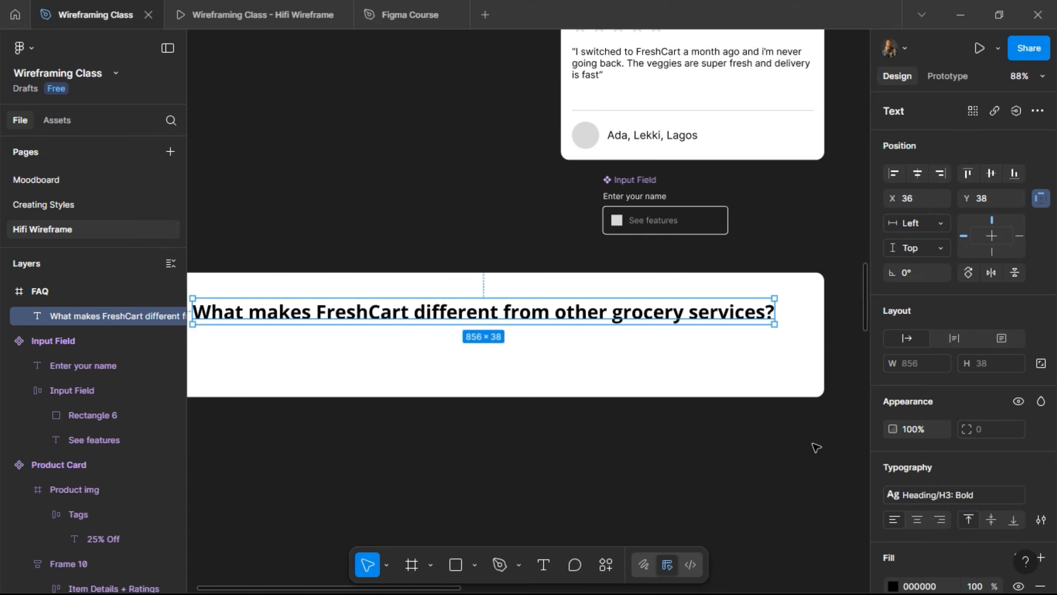
{"action": "left_click", "coordinate": [972, 495]}
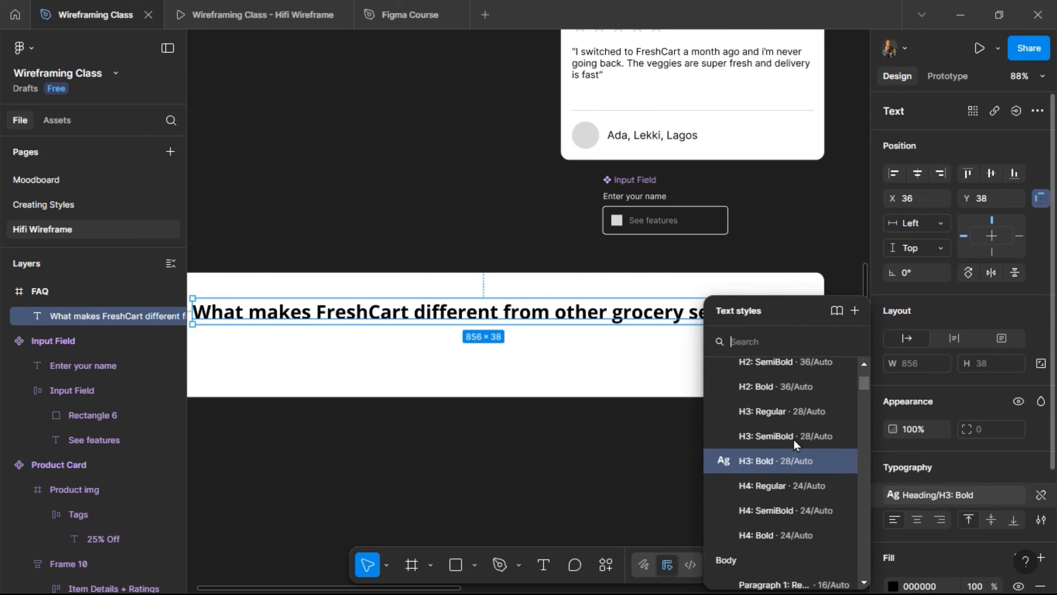
{"action": "left_click", "coordinate": [770, 512]}
- Position the question 20 px from the card's top and left edges
{"action": "scroll", "coordinate": [529, 417], "scroll_direction": "left", "scroll_amount": 3}
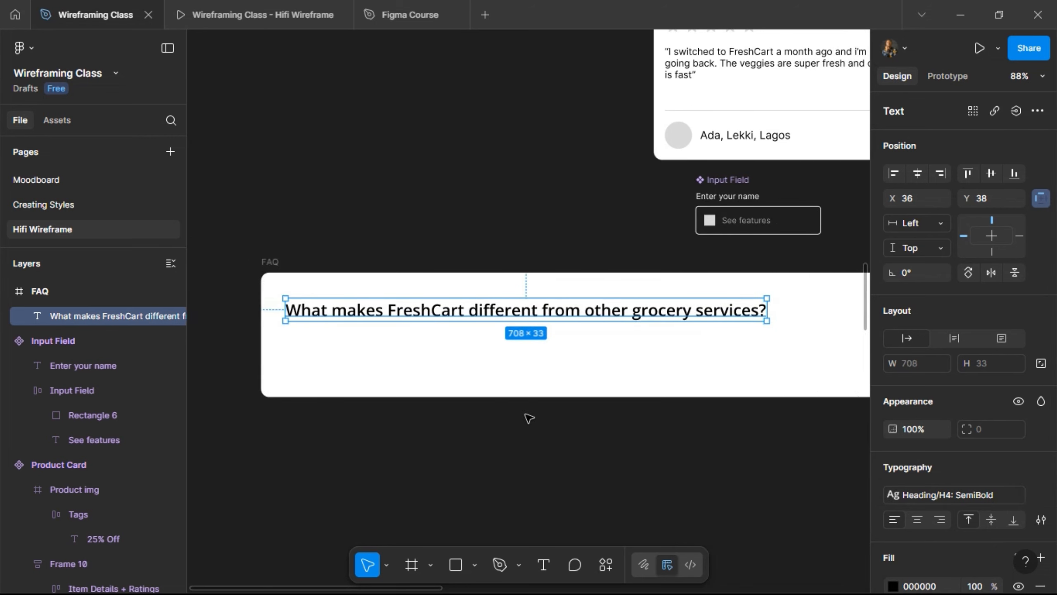
{"action": "scroll", "coordinate": [527, 418], "scroll_direction": "right", "scroll_amount": 1}
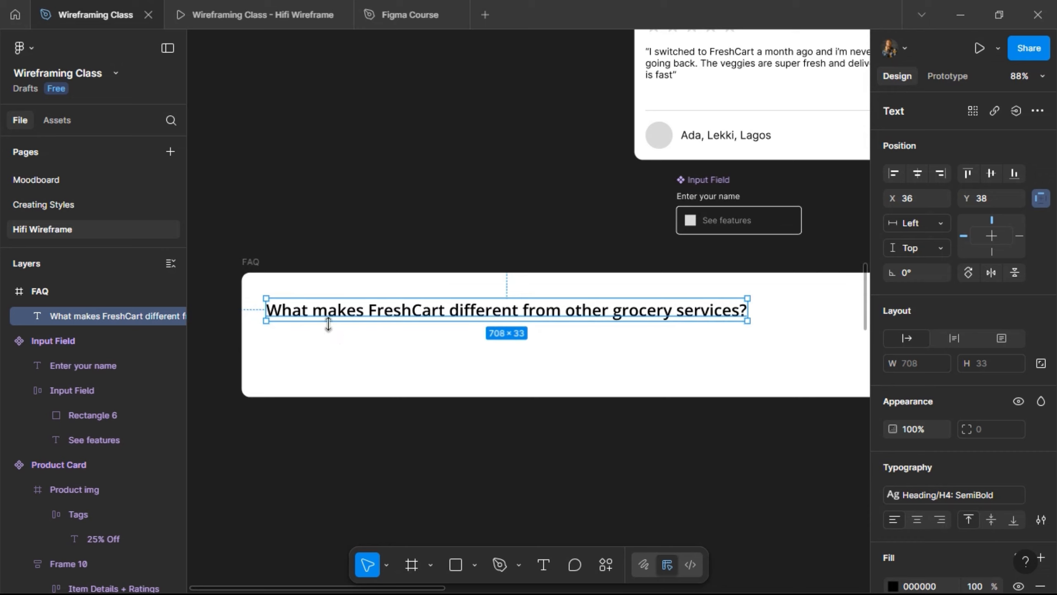
{"action": "key", "text": "alt"}
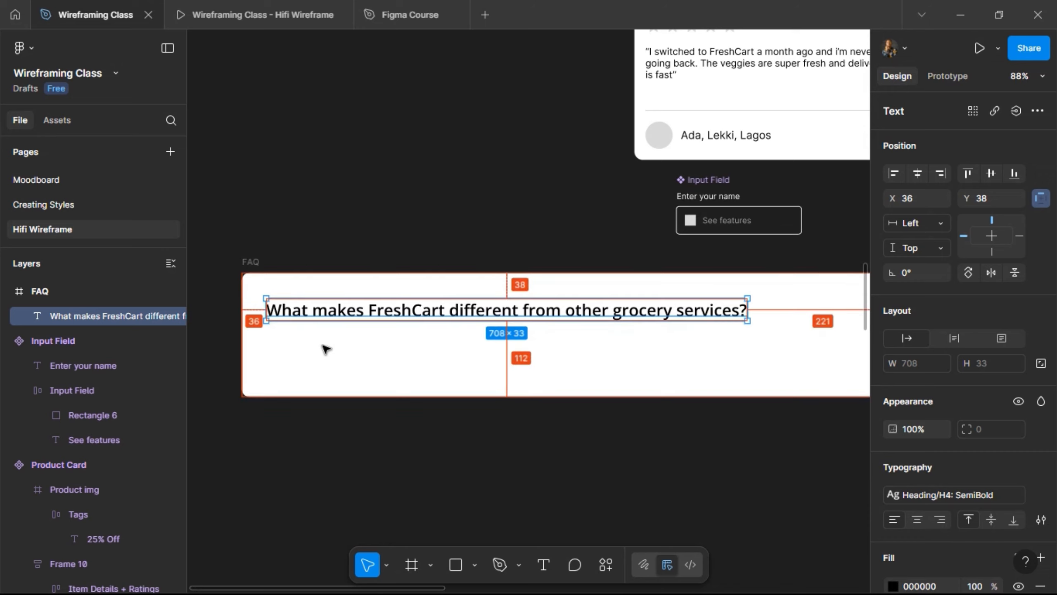
{"action": "key", "text": "alt+Left"}
{"action": "key", "text": "alt+Left"}
{"action": "key", "text": "alt+Left"}
{"action": "key", "text": "alt+Left"}
{"action": "key", "text": "alt+Left"}
{"action": "key", "text": "alt+Left"}
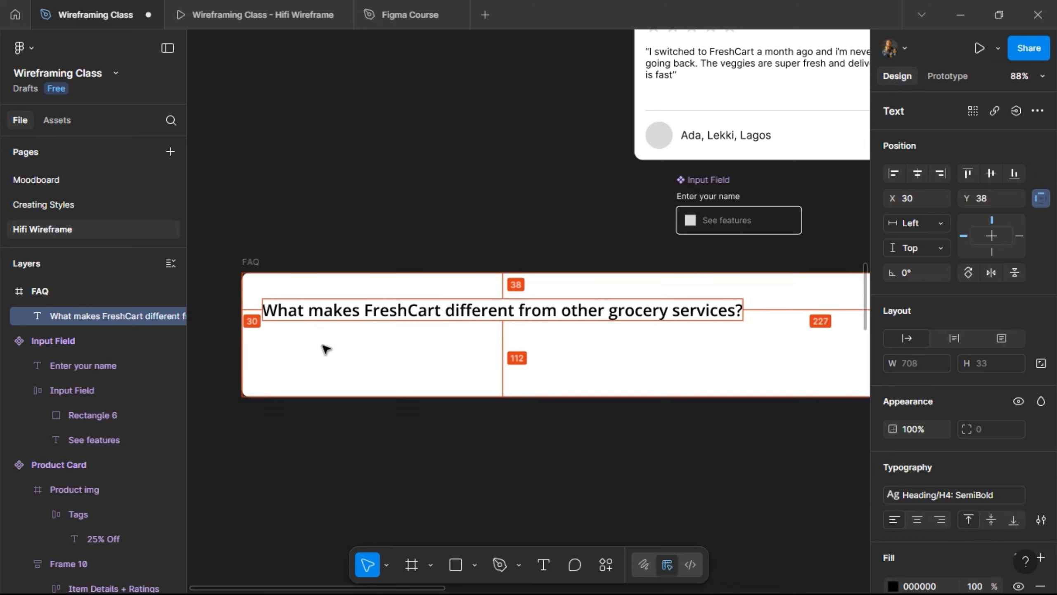
{"action": "key", "text": "alt+shift+Left"}
{"action": "key", "text": "alt+Up"}
{"action": "key", "text": "alt+Up"}
{"action": "key", "text": "alt+Up"}
{"action": "key", "text": "alt+Up"}
{"action": "key", "text": "alt+Up"}
{"action": "key", "text": "alt+Up"}
{"action": "key", "text": "alt+Up"}
{"action": "key", "text": "alt+Up"}
{"action": "key", "text": "alt+Up"}
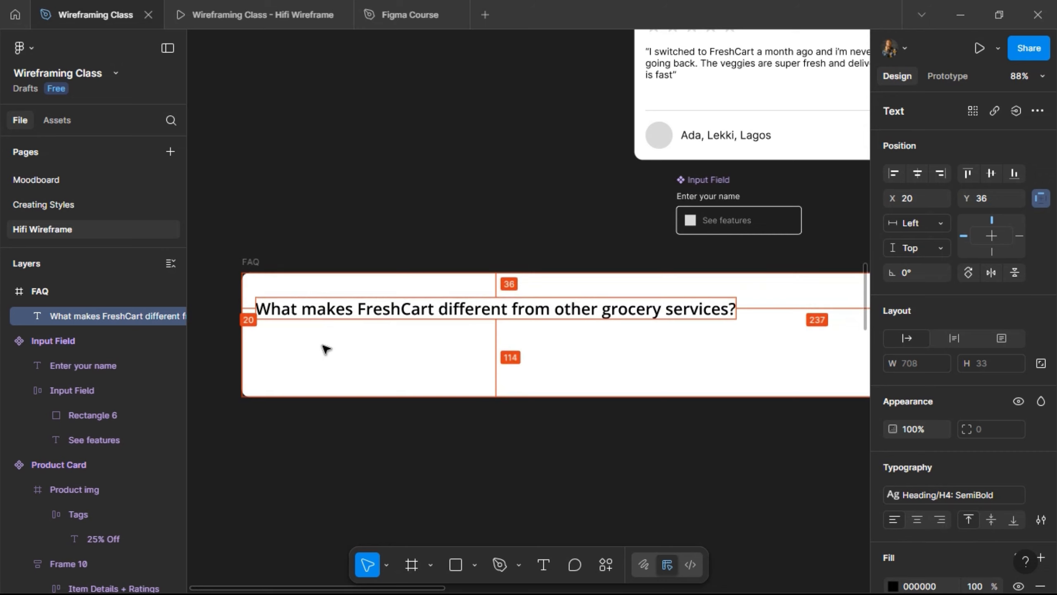
{"action": "key", "text": "alt+Up"}
{"action": "key", "text": "alt+Up"}
{"action": "key", "text": "alt+Up"}
{"action": "key", "text": "alt+Up"}
{"action": "key", "text": "alt+Up"}
{"action": "key", "text": "alt+Up"}
{"action": "key", "text": "alt+Up"}
{"action": "key", "text": "alt+Up"}
{"action": "key", "text": "alt+Up"}
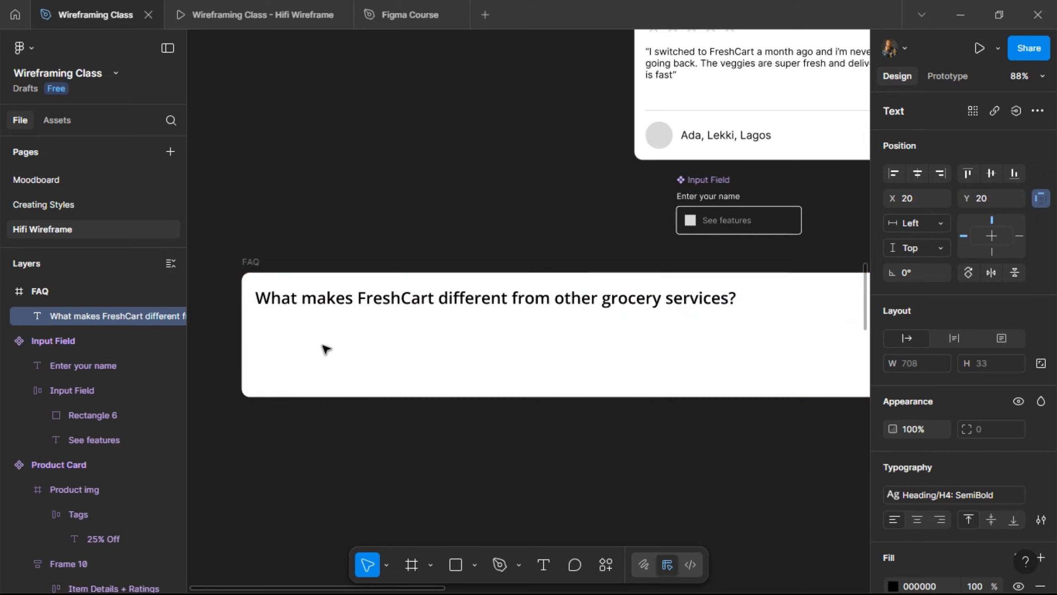
{"action": "scroll", "coordinate": [329, 354], "scroll_direction": "right", "scroll_amount": 5}
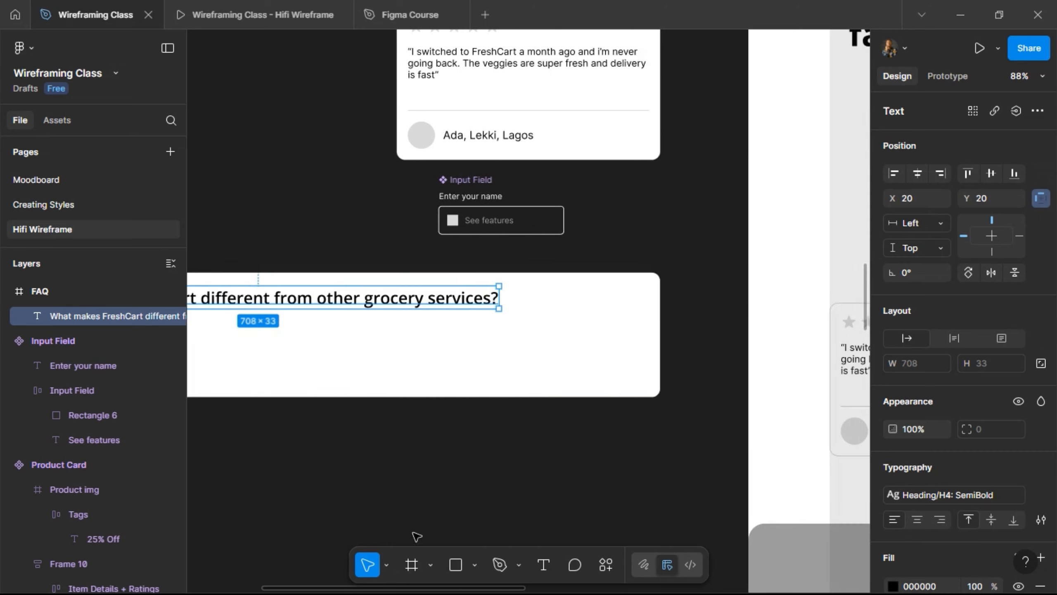
- Draw a small 32×32 frame at the right end of the question
{"action": "left_click", "coordinate": [411, 564]}
{"action": "left_click_drag", "start_coordinate": [600, 279], "coordinate": [631, 311]}
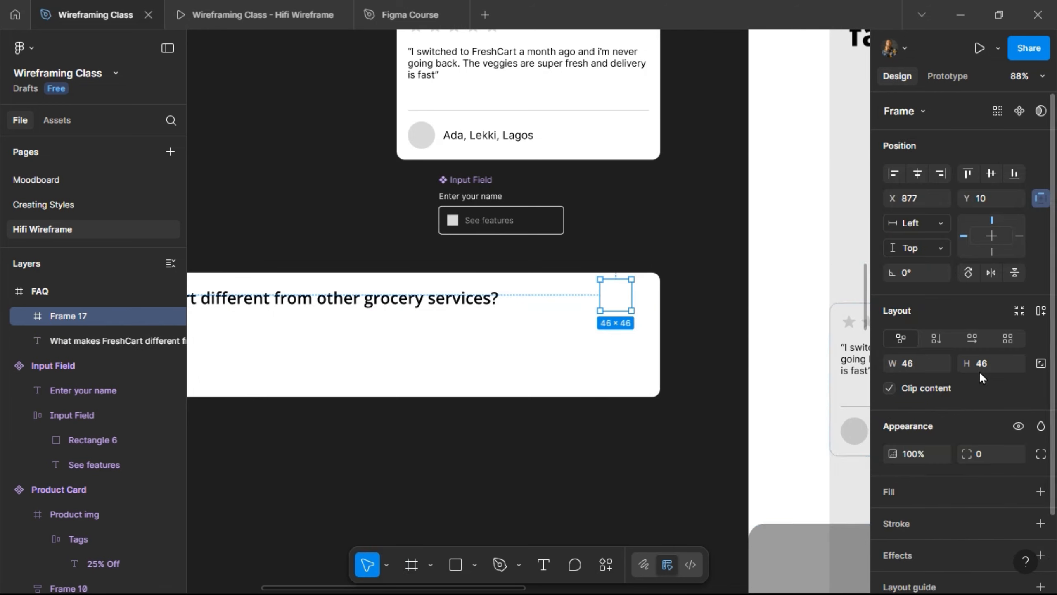
{"action": "left_click", "coordinate": [981, 363]}
{"action": "type", "text": "40"}
{"action": "key", "text": "Return"}
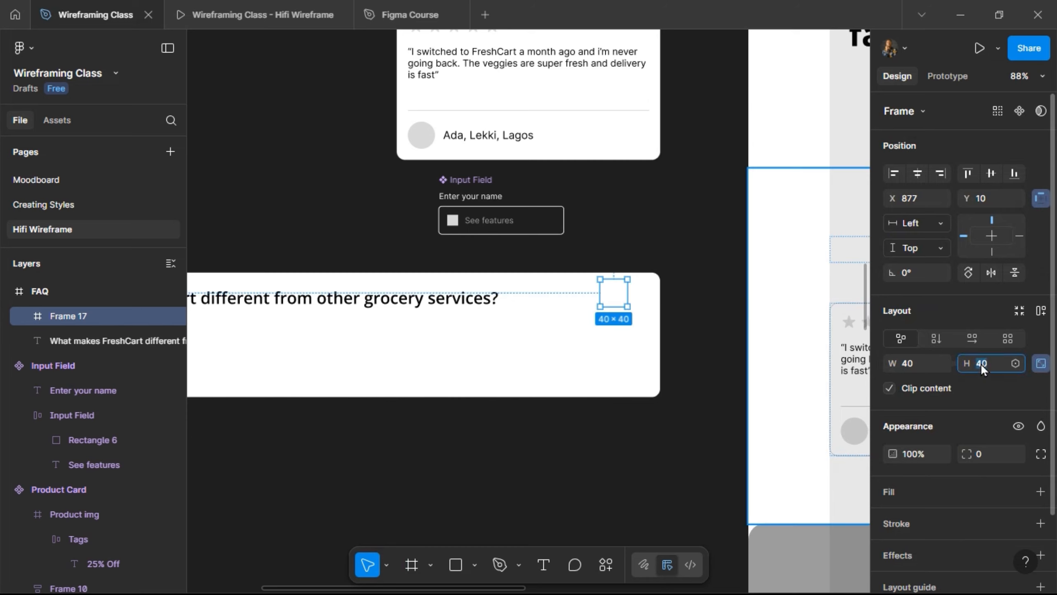
{"action": "type", "text": "24"}
{"action": "key", "text": "Return"}
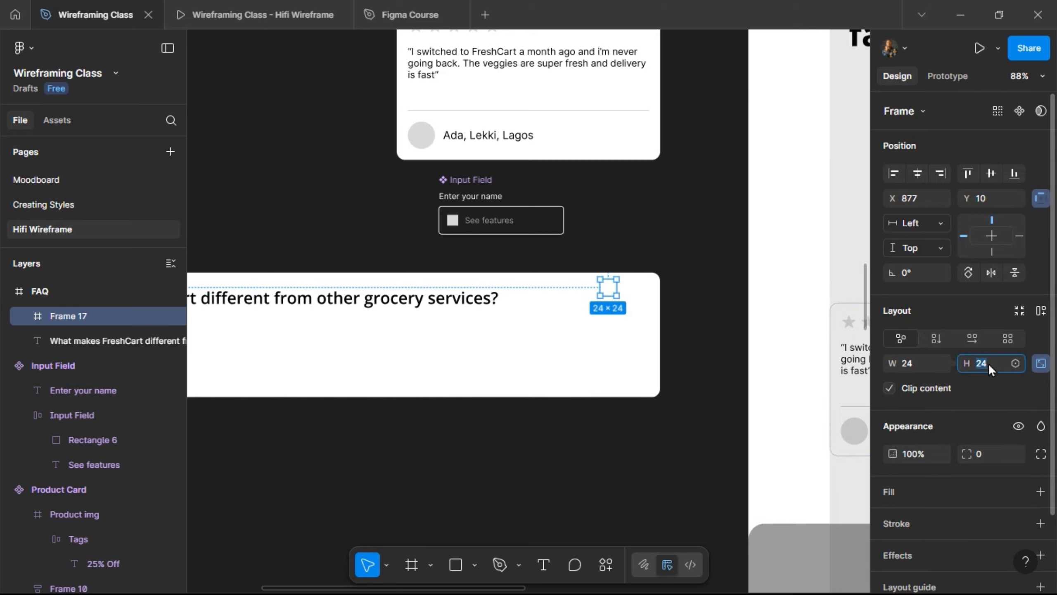
{"action": "type", "text": "32"}
{"action": "key", "text": "Return"}
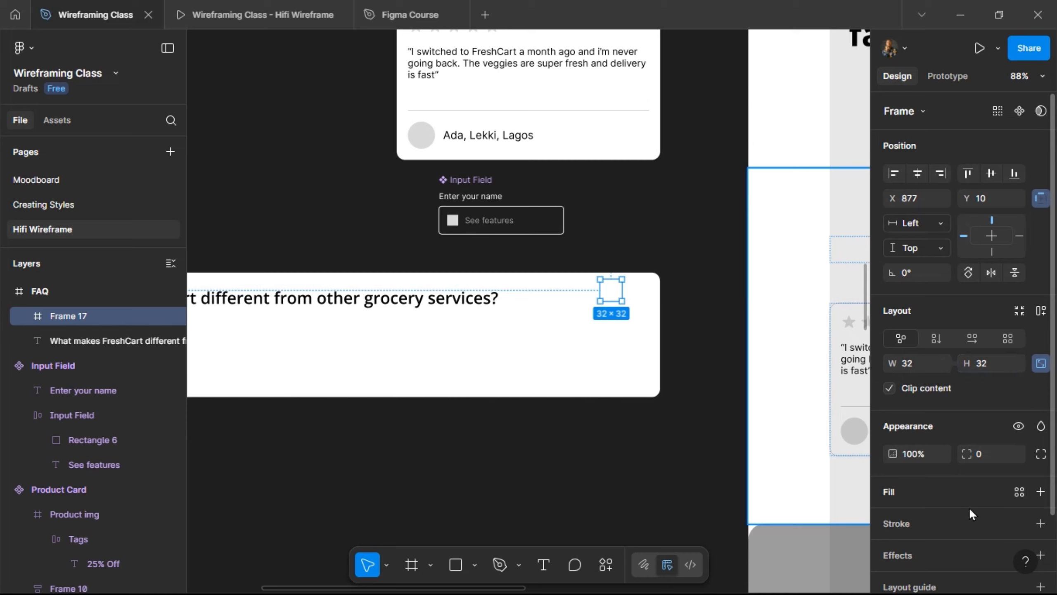
- Fill it with the Single/Black style and set corner radius 100 to make a circle
{"action": "left_click", "coordinate": [1018, 491]}
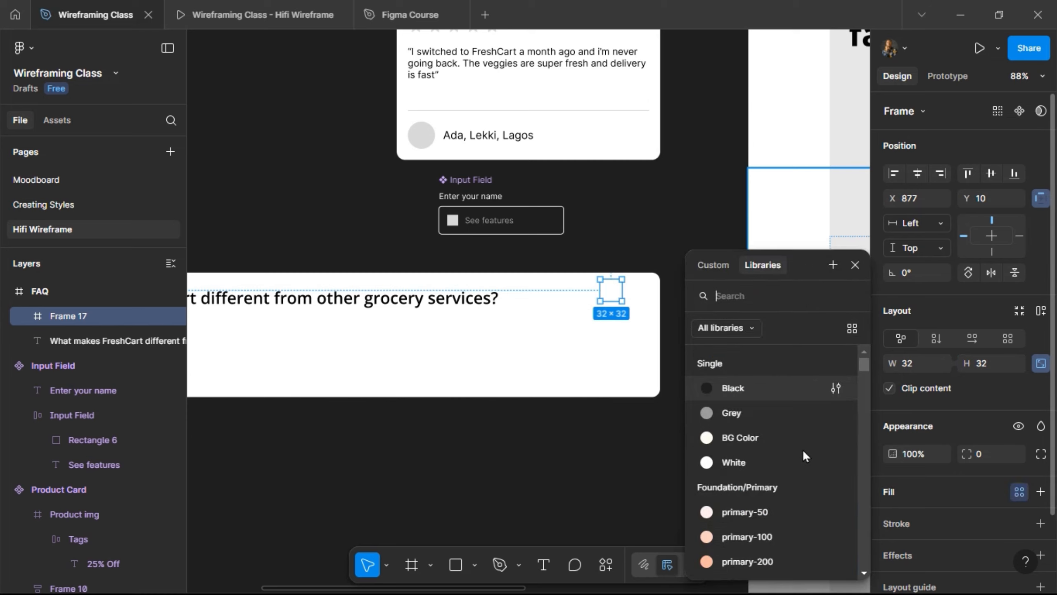
{"action": "left_click", "coordinate": [789, 393]}
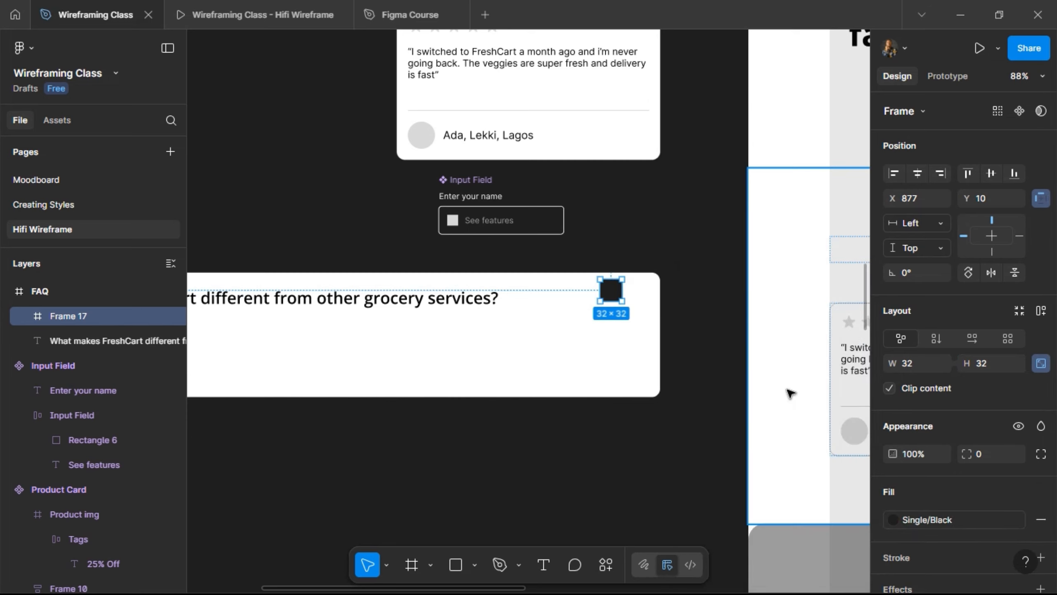
{"action": "left_click", "coordinate": [983, 452]}
{"action": "type", "text": "100"}
{"action": "key", "text": "Return"}
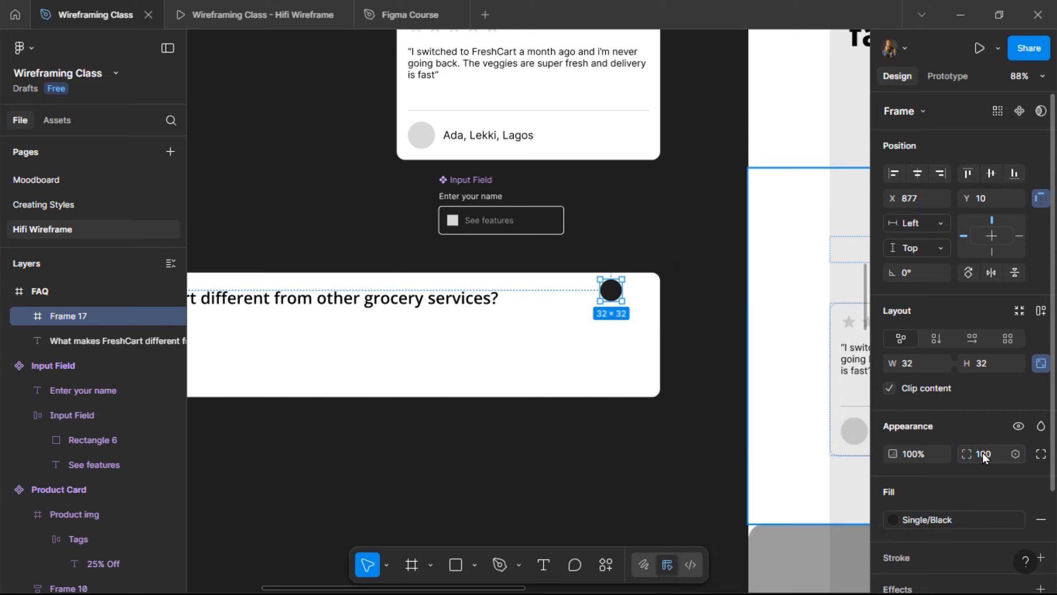
{"action": "left_click", "coordinate": [462, 303], "text": "shift"}
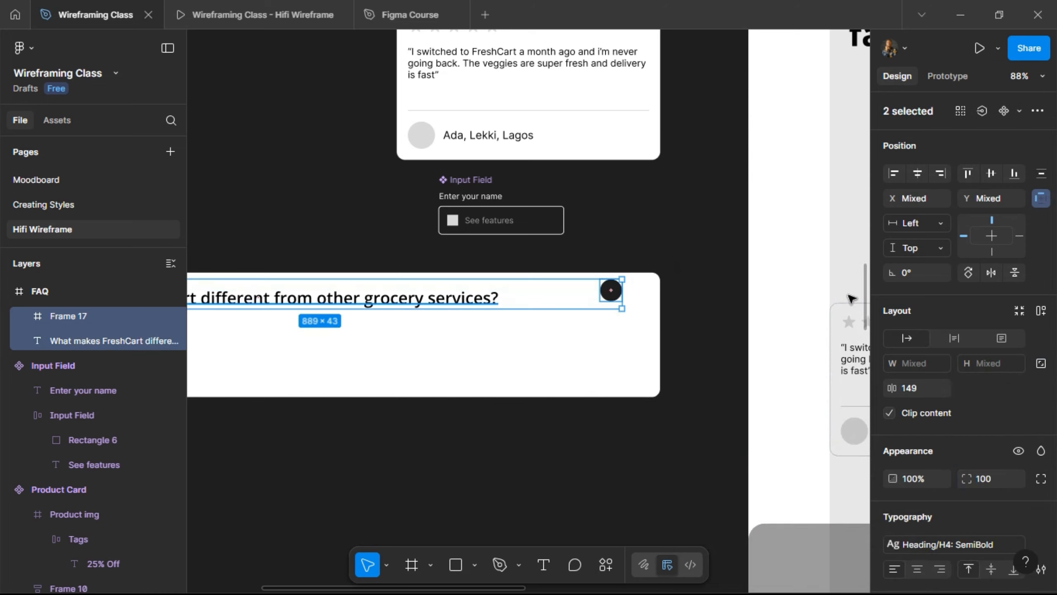
- Wrap the question and black circle into a hugging horizontal auto layout row, Frame 18
{"action": "left_click", "coordinate": [1041, 313]}
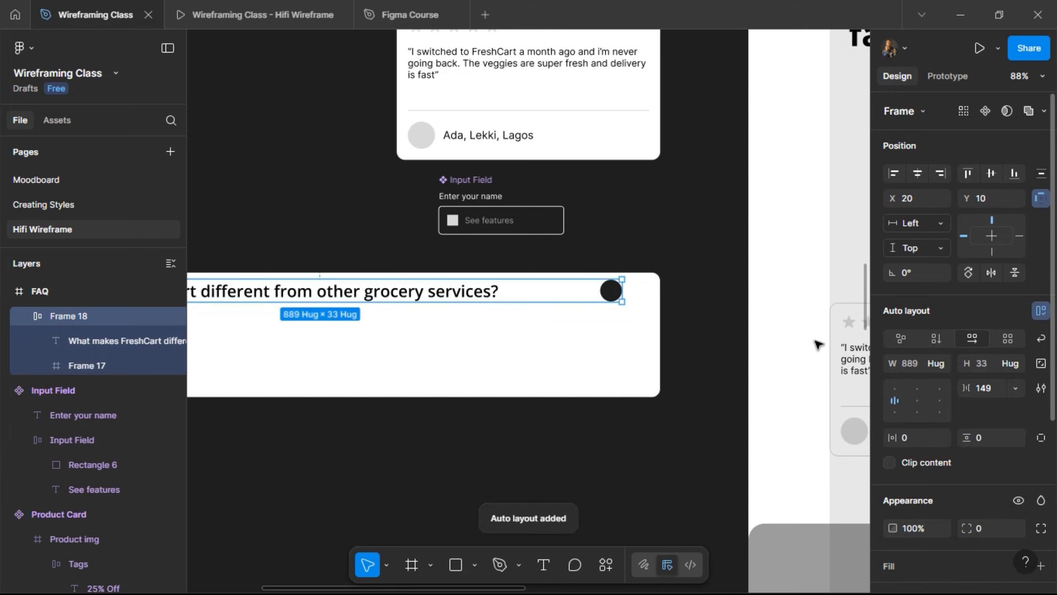
{"action": "left_click", "coordinate": [938, 366]}
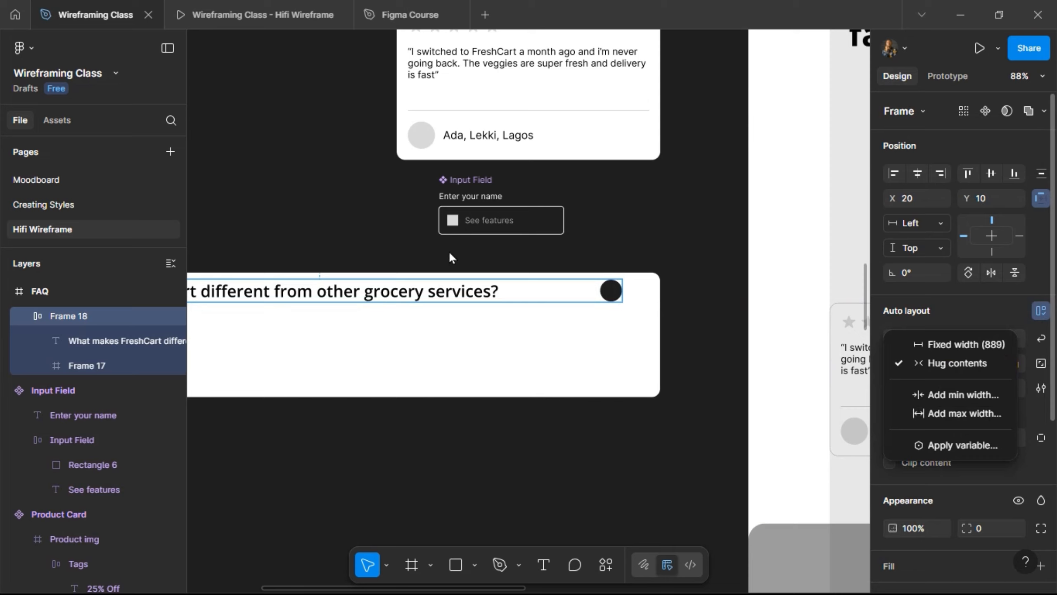
{"action": "key", "text": "Escape"}
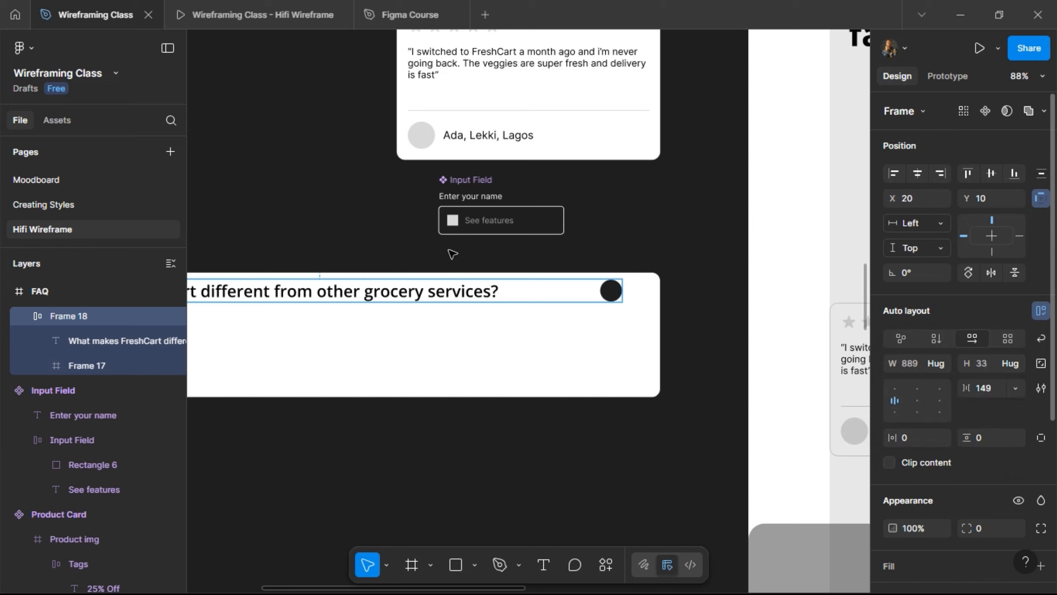
{"action": "scroll", "coordinate": [452, 254], "scroll_direction": "left", "scroll_amount": 5}
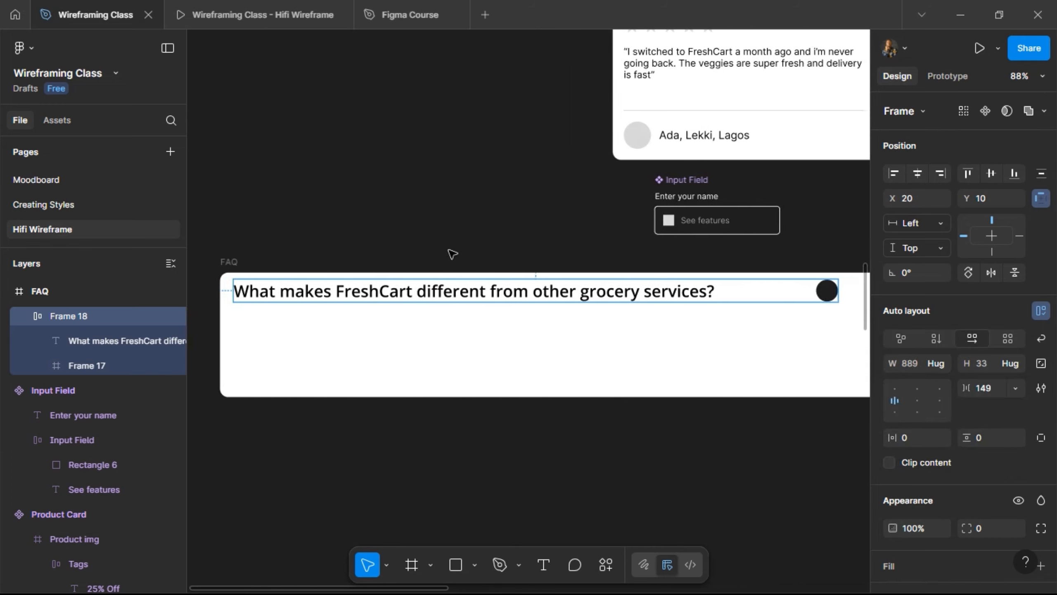
{"action": "scroll", "coordinate": [452, 254], "scroll_direction": "right", "scroll_amount": 2}
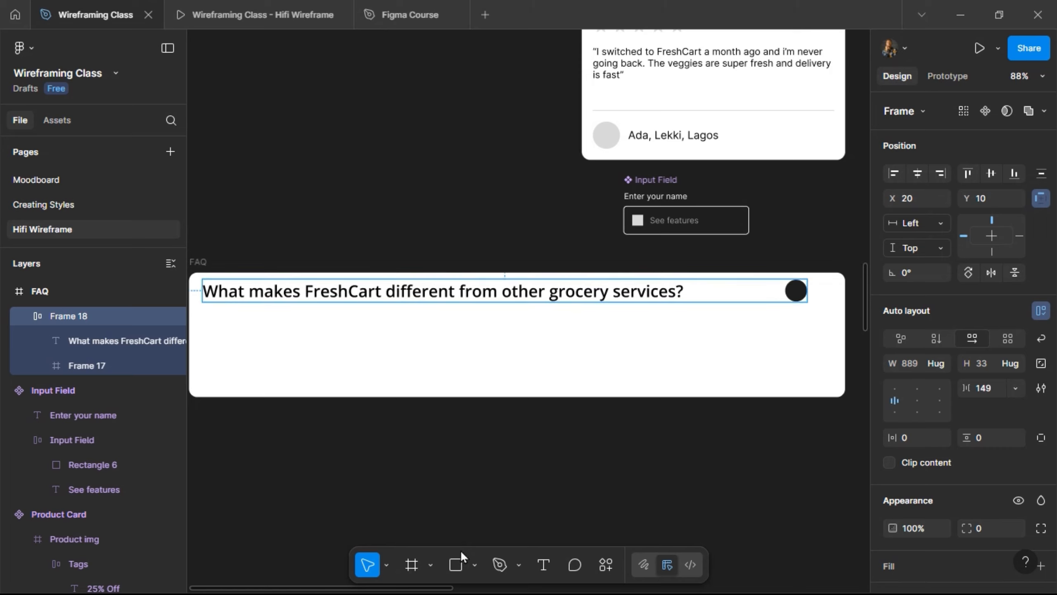
- Type the answer 'FreshCart delivers only organic, farm-fresh produce sourced directly from…' below the question
{"action": "left_click", "coordinate": [543, 564]}
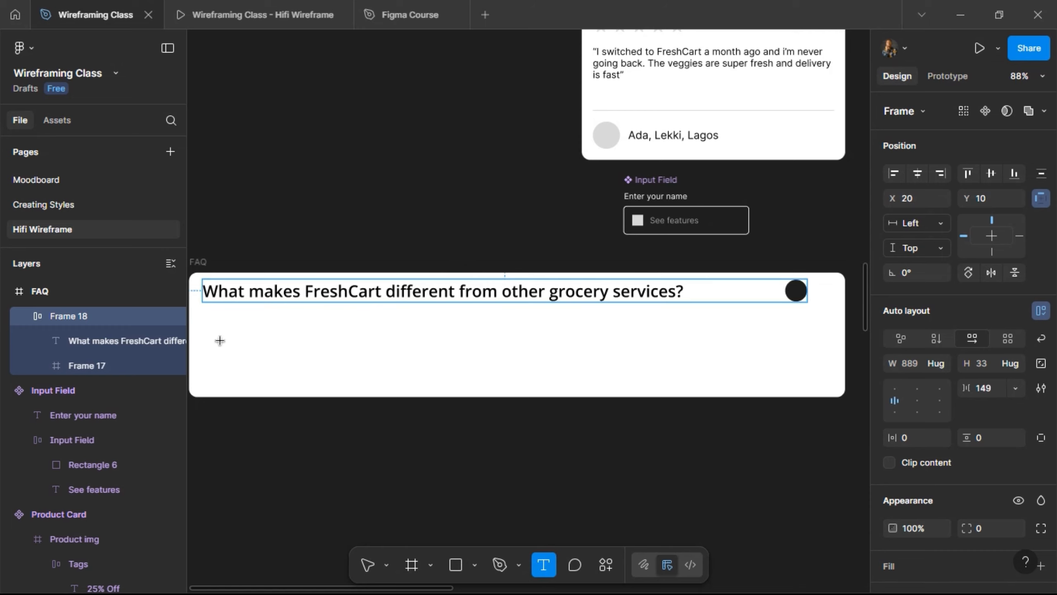
{"action": "left_click", "coordinate": [417, 356]}
{"action": "type", "text": "Fre"}
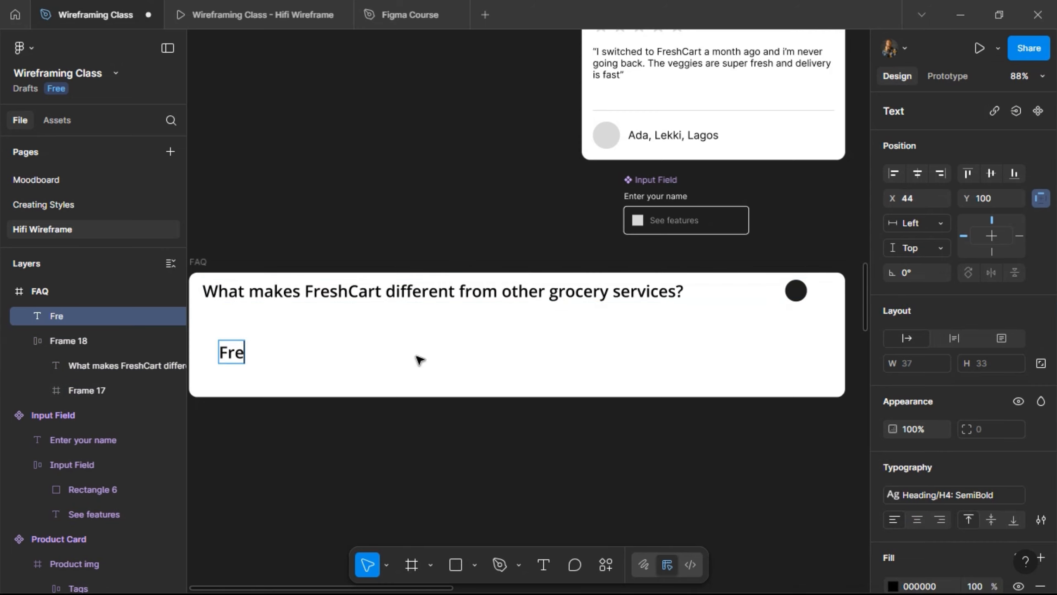
{"action": "type", "text": "shCart"}
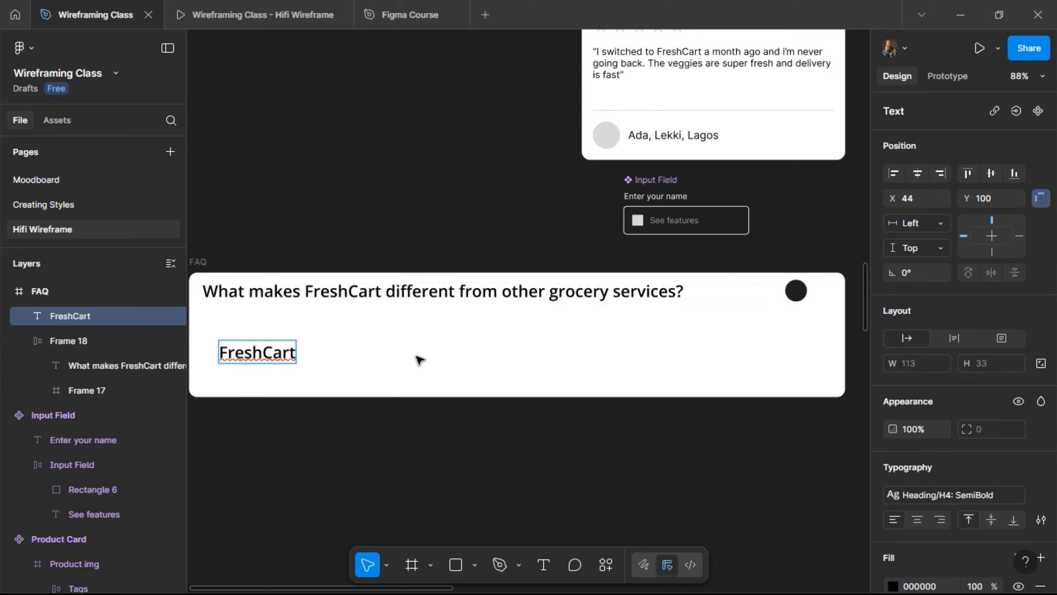
{"action": "type", "text": " delivers only"}
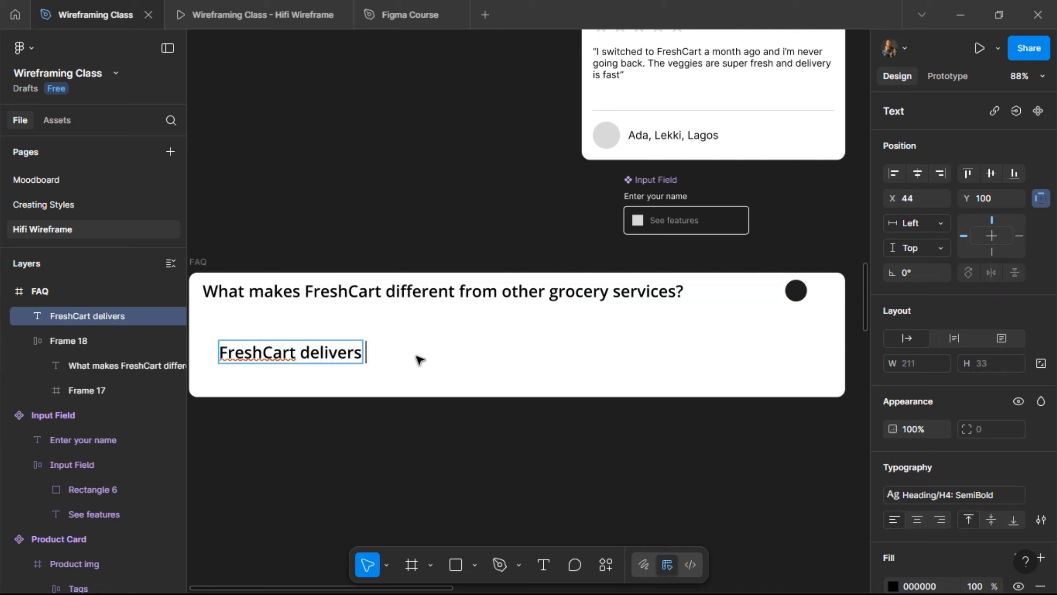
{"action": "type", "text": " or"}
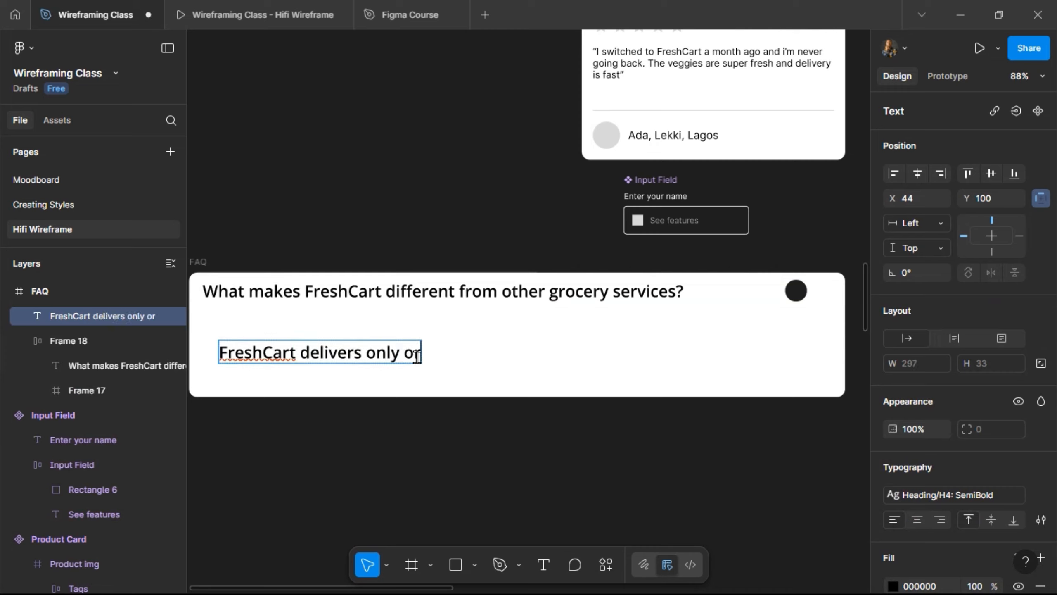
{"action": "type", "text": "ganic"}
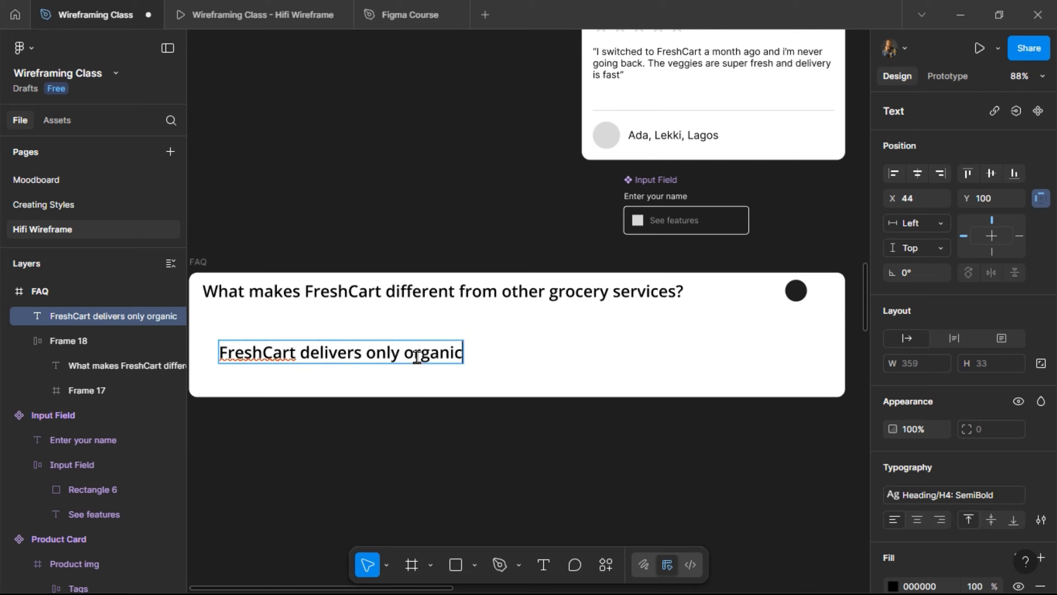
{"action": "type", "text": ", far"}
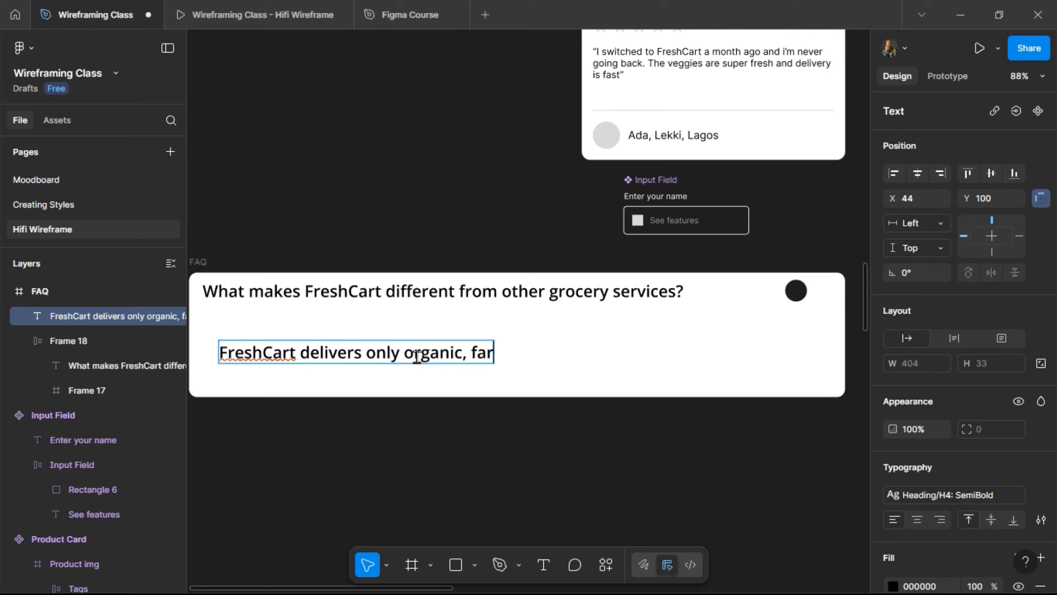
{"action": "type", "text": "m-fresh"}
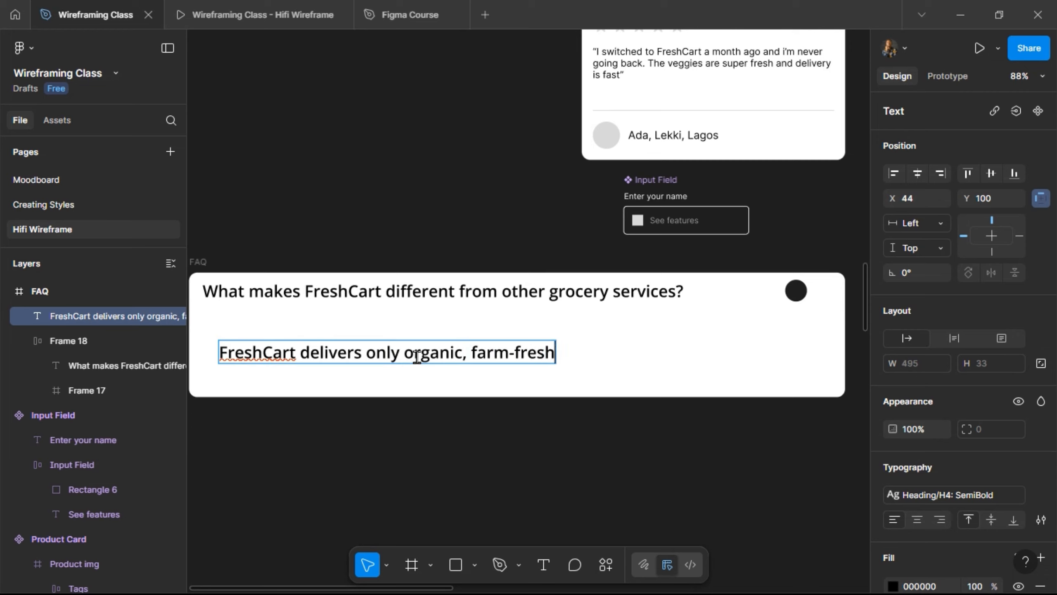
{"action": "type", "text": " produce"}
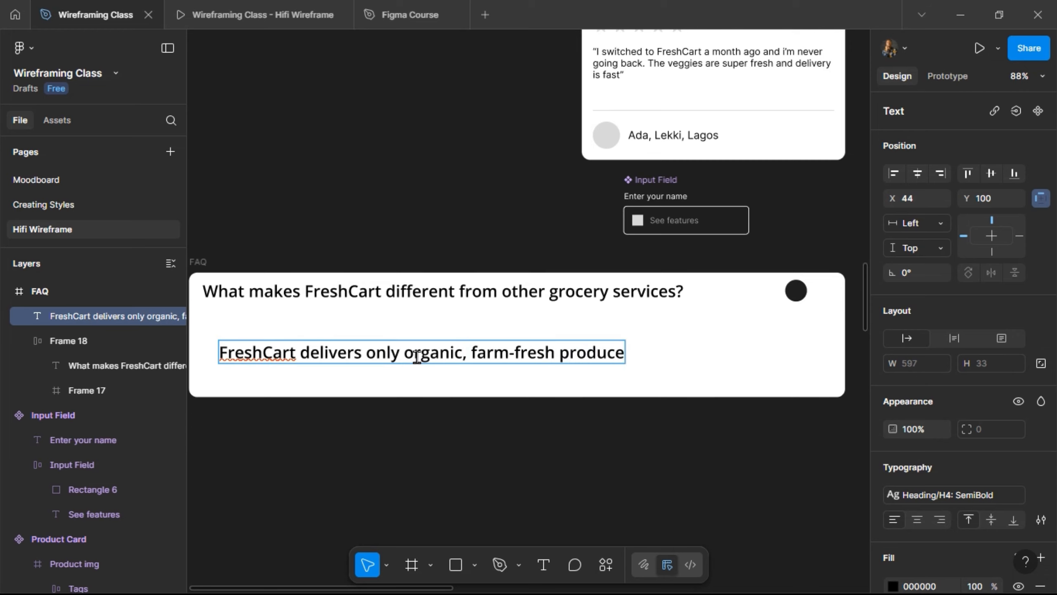
{"action": "type", "text": " sour"}
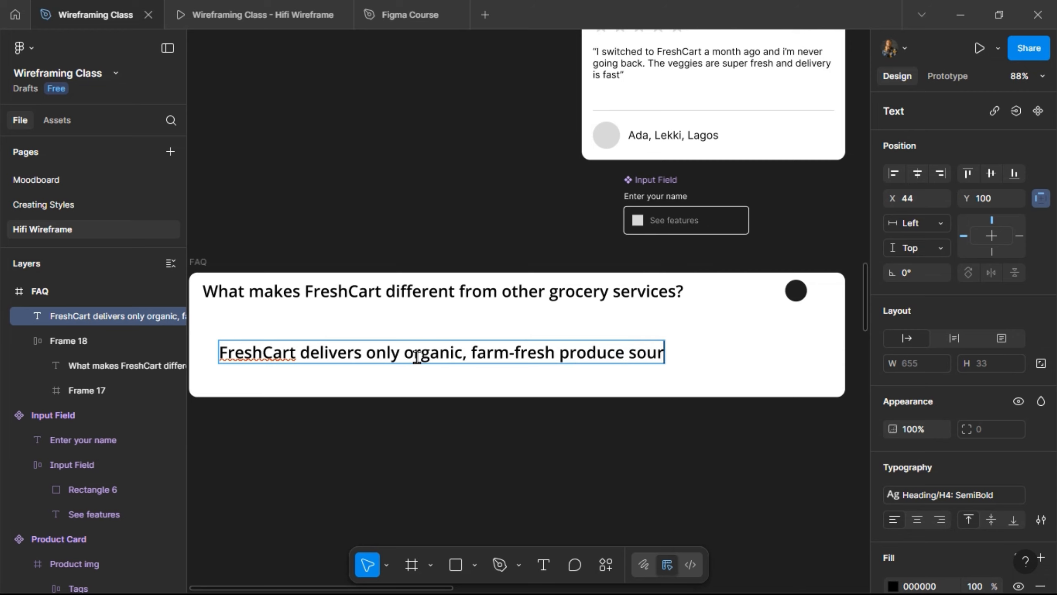
{"action": "type", "text": "ced d"}
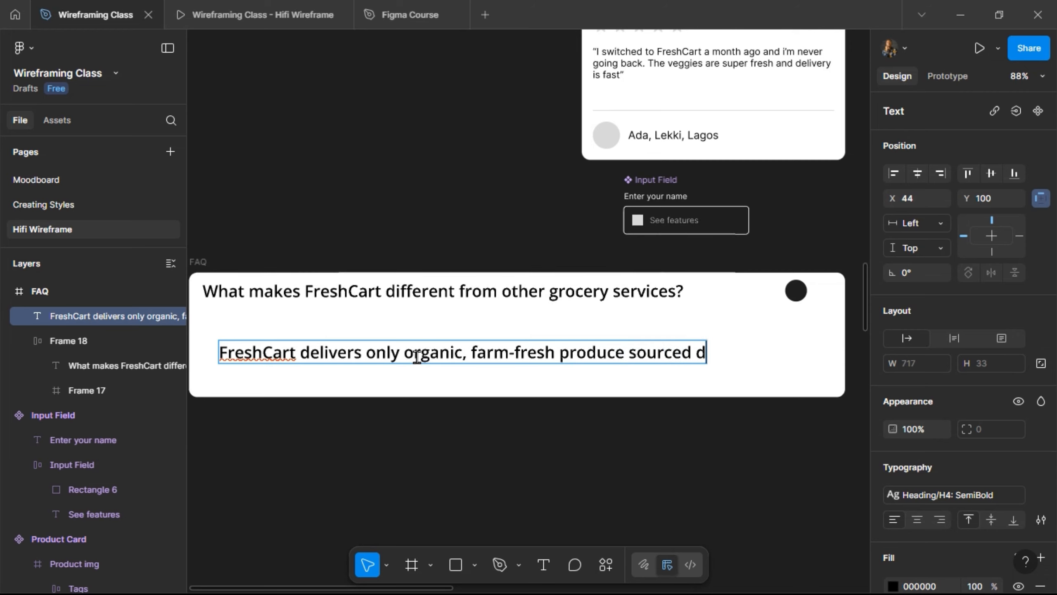
{"action": "type", "text": "irectly "}
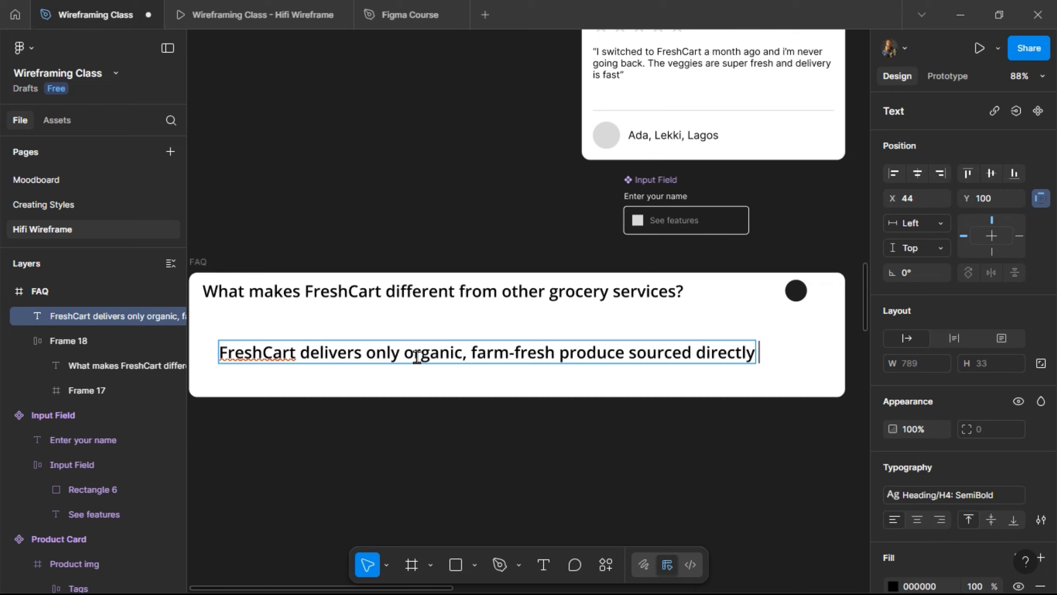
{"action": "type", "text": "from"}
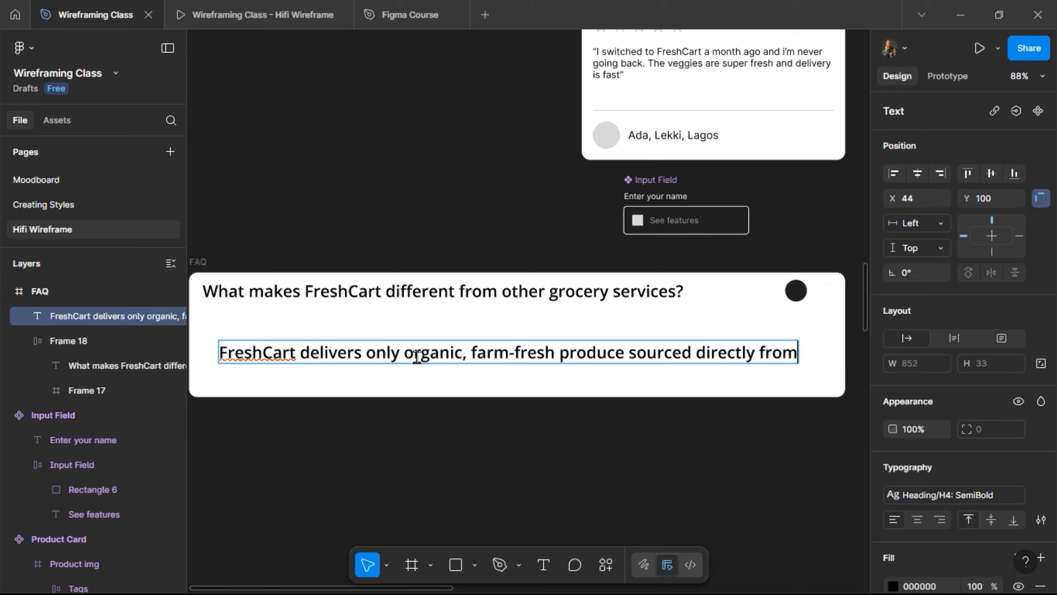
{"action": "type", "text": " tru"}
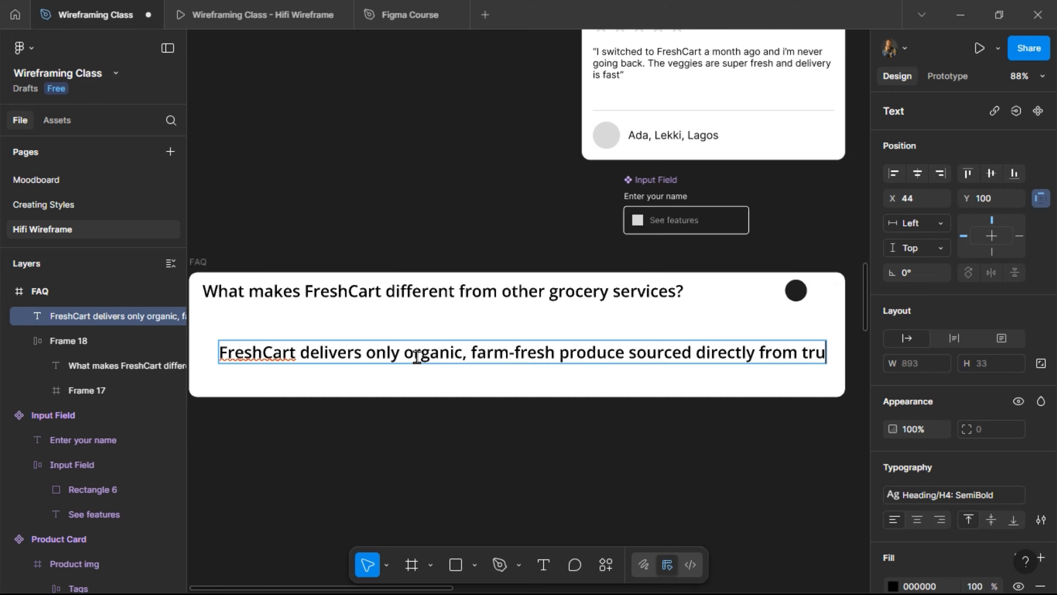
{"action": "type", "text": "ste"}
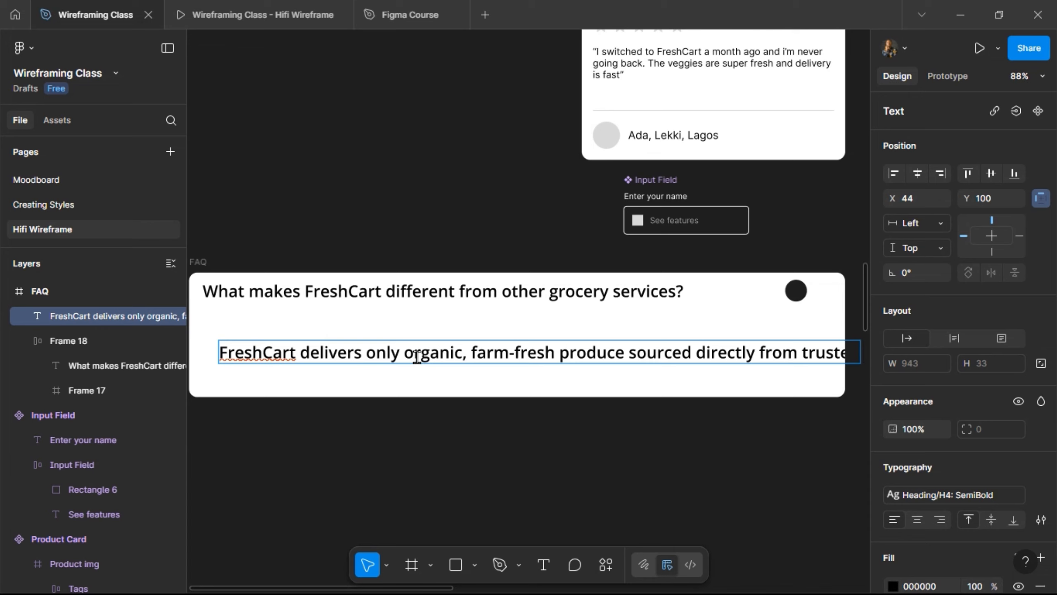
{"action": "type", "text": "d local"}
{"action": "type", "text": " farmers"}
{"action": "type", "text": ", no"}
{"action": "type", "text": " m"}
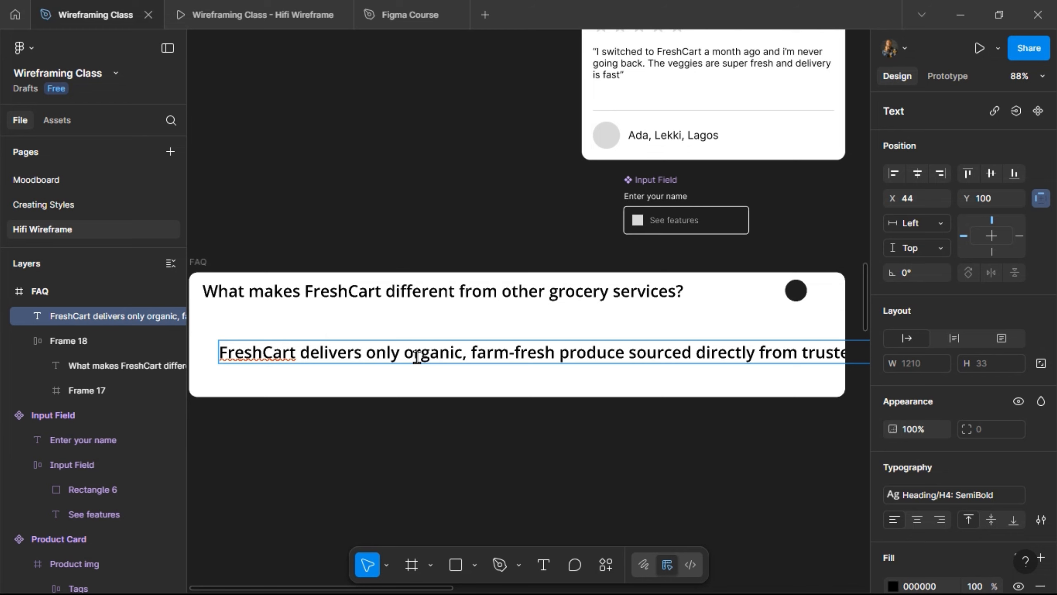
{"action": "type", "text": "iddlemen"}
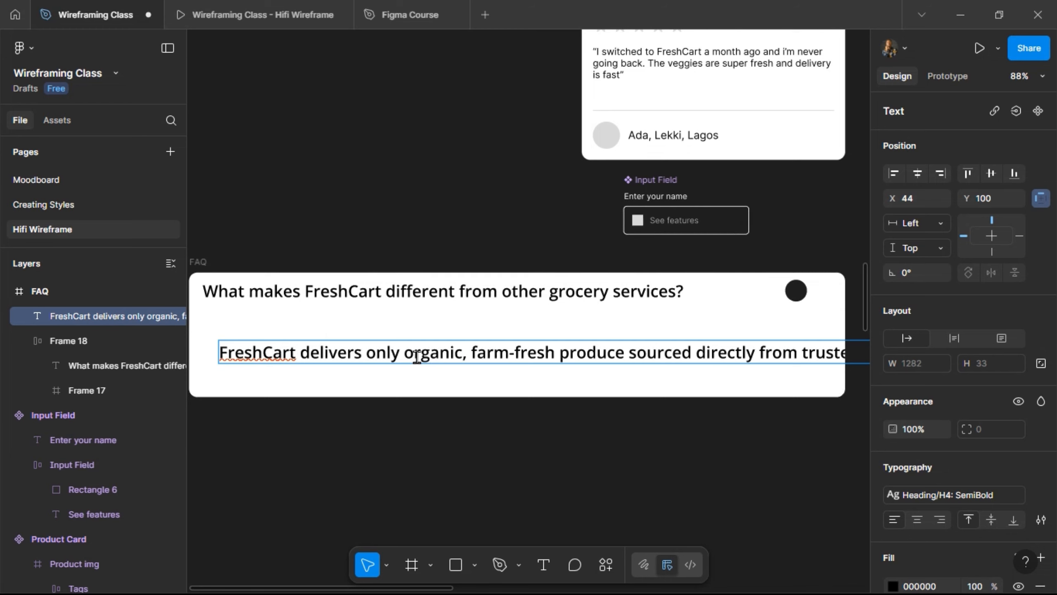
{"action": "type", "text": "."}
{"action": "key", "text": "Escape"}
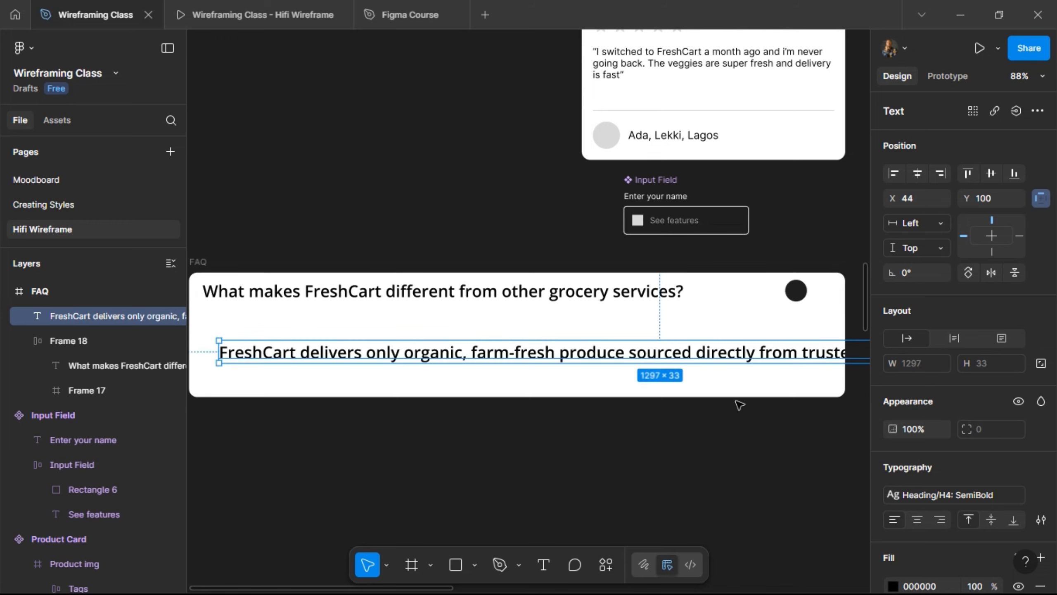
- Apply the Paragraph 2: Regular text style to the answer
{"action": "left_click", "coordinate": [946, 490]}
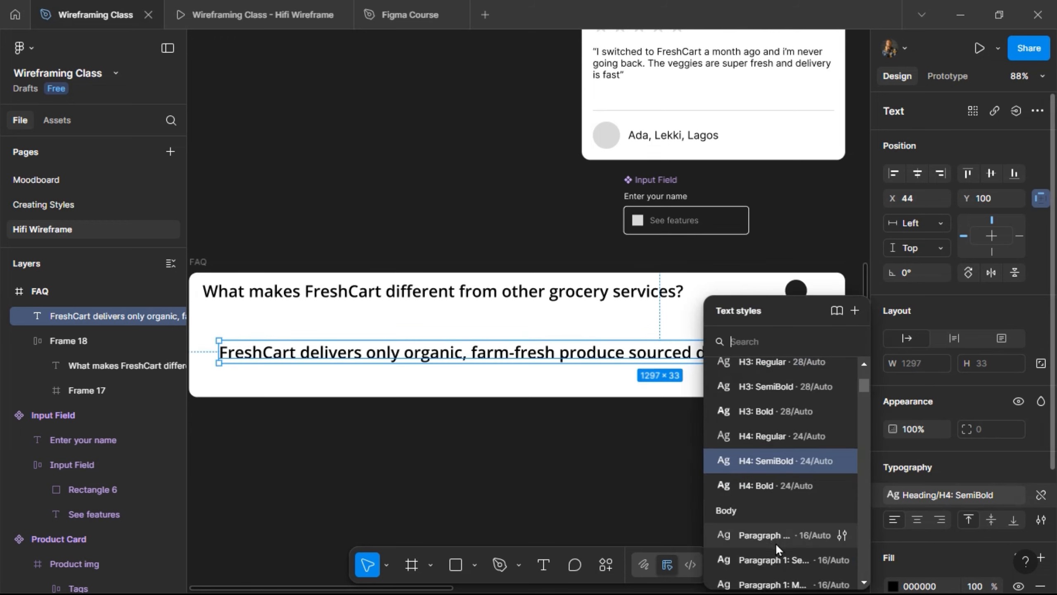
{"action": "scroll", "coordinate": [775, 543], "scroll_direction": "down", "scroll_amount": 2}
{"action": "left_click", "coordinate": [787, 532]}
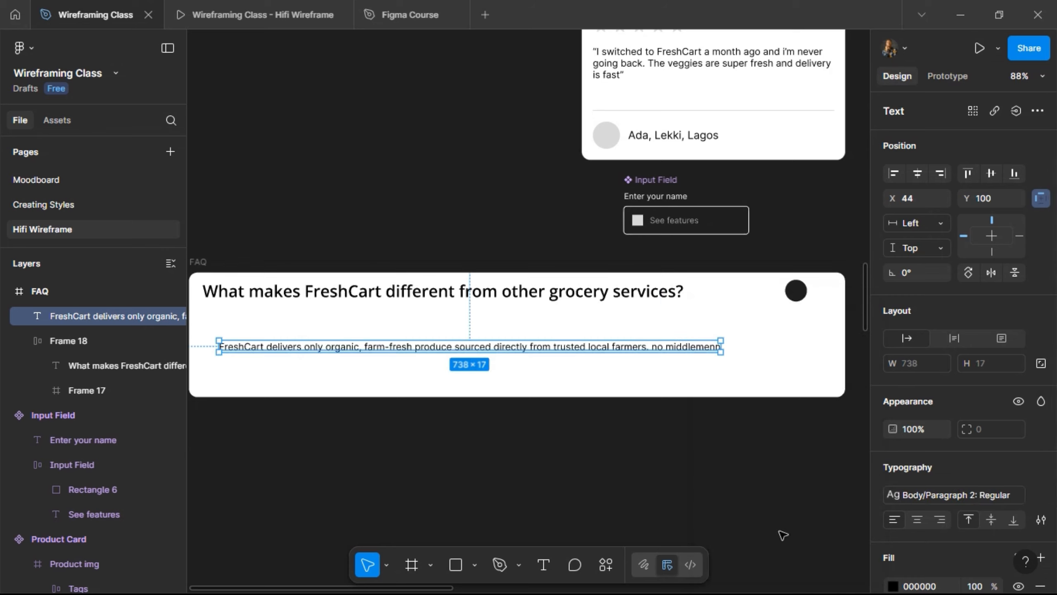
- Fix the 'middlemenn' typo and extend the answer with ', no chemical preservations,'
{"action": "double_click", "coordinate": [647, 347]}
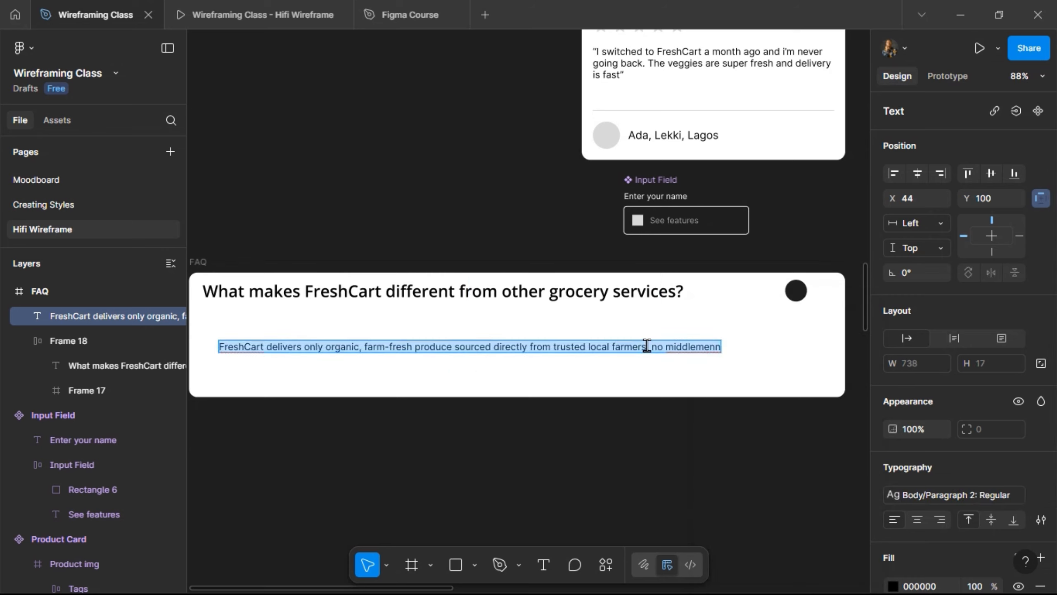
{"action": "key", "text": "End"}
{"action": "key", "text": "BackSpace"}
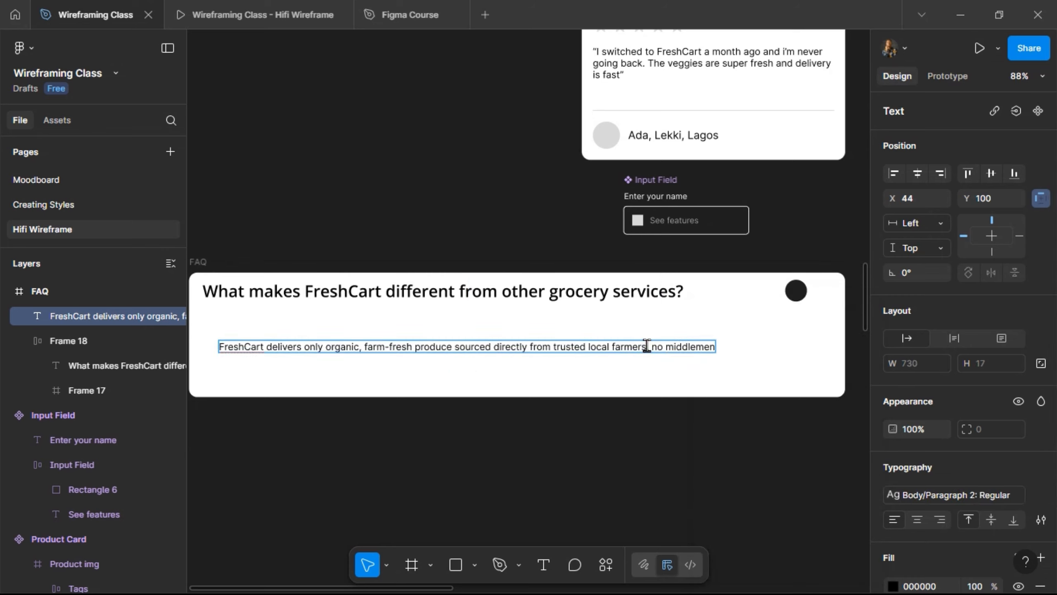
{"action": "type", "text": ", no chemi"}
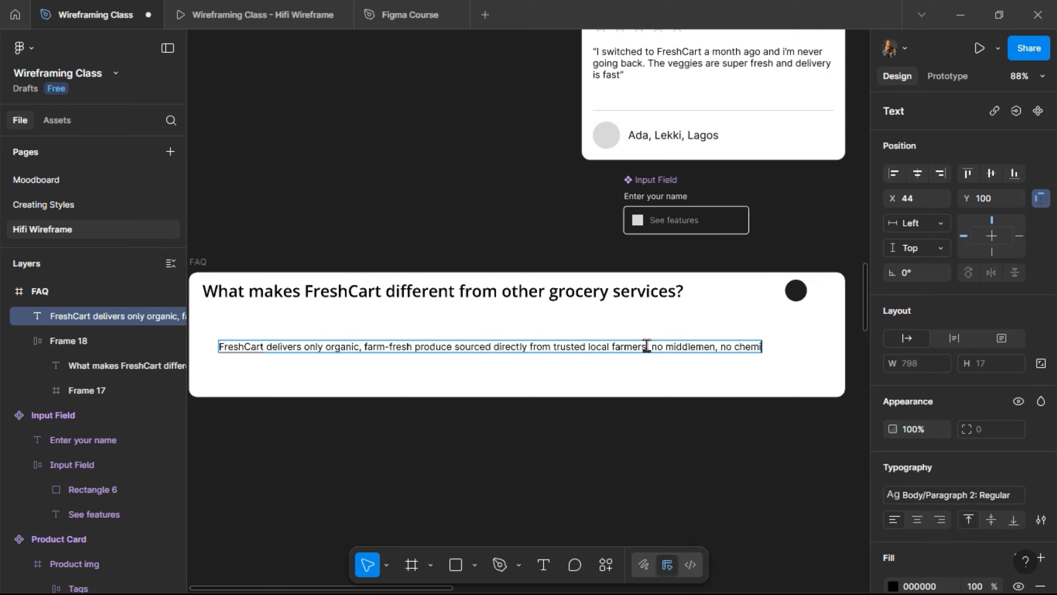
{"action": "type", "text": "c"}
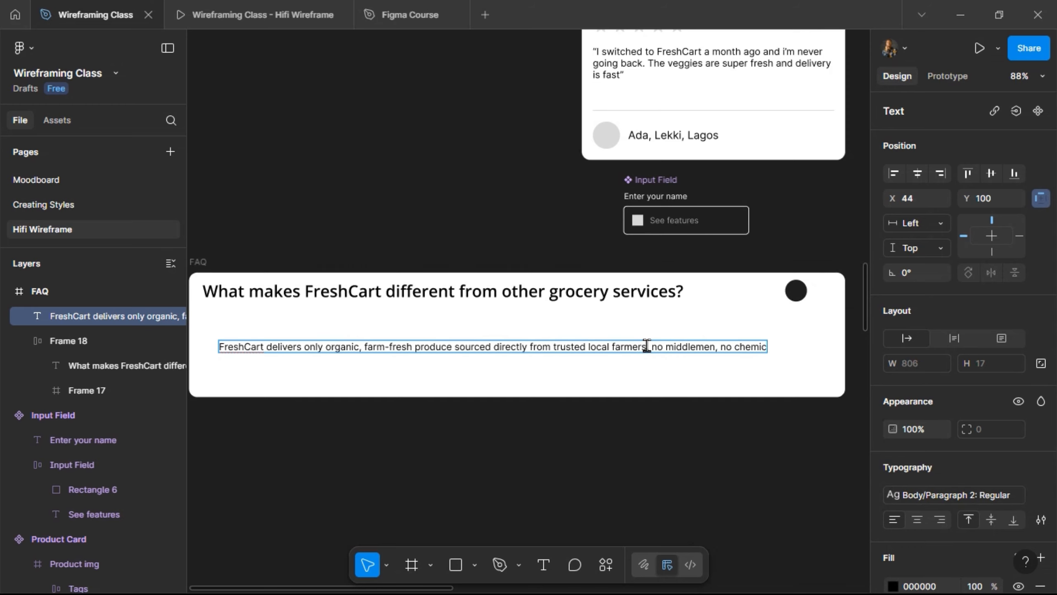
{"action": "type", "text": "al"}
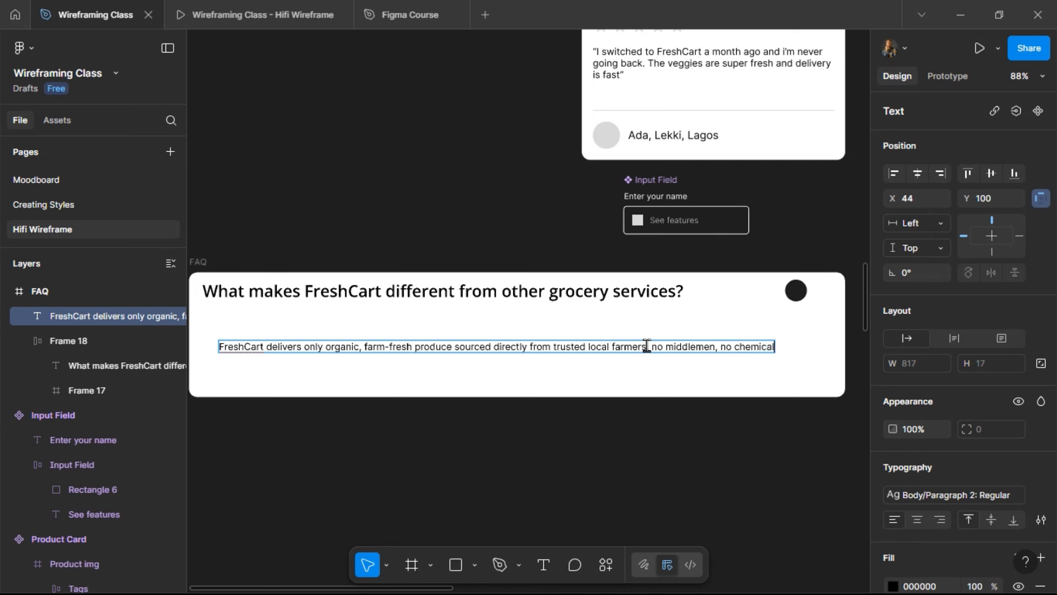
{"action": "type", "text": " preservat"}
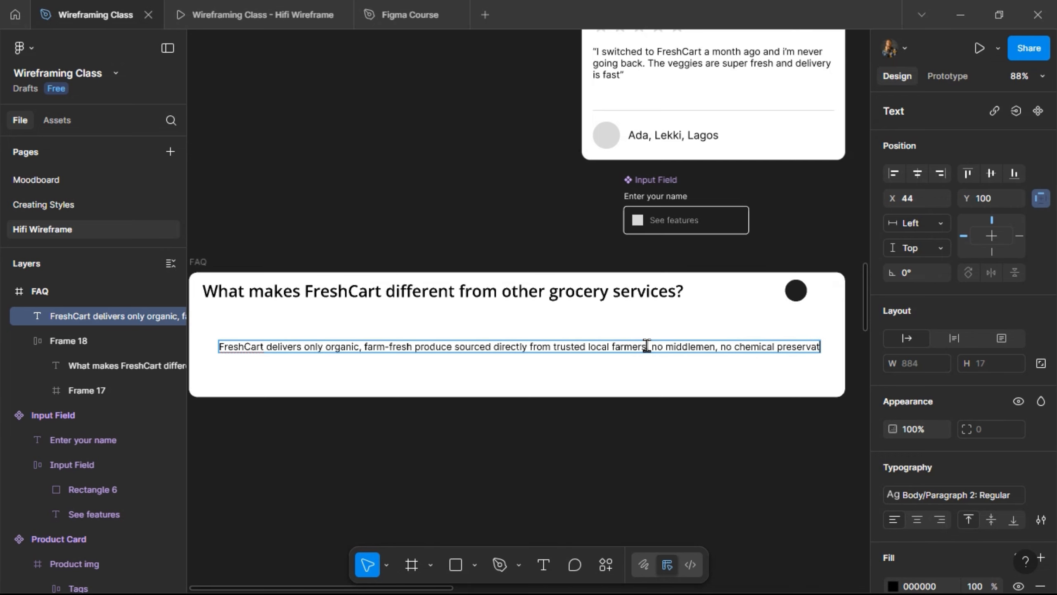
{"action": "type", "text": "ions"}
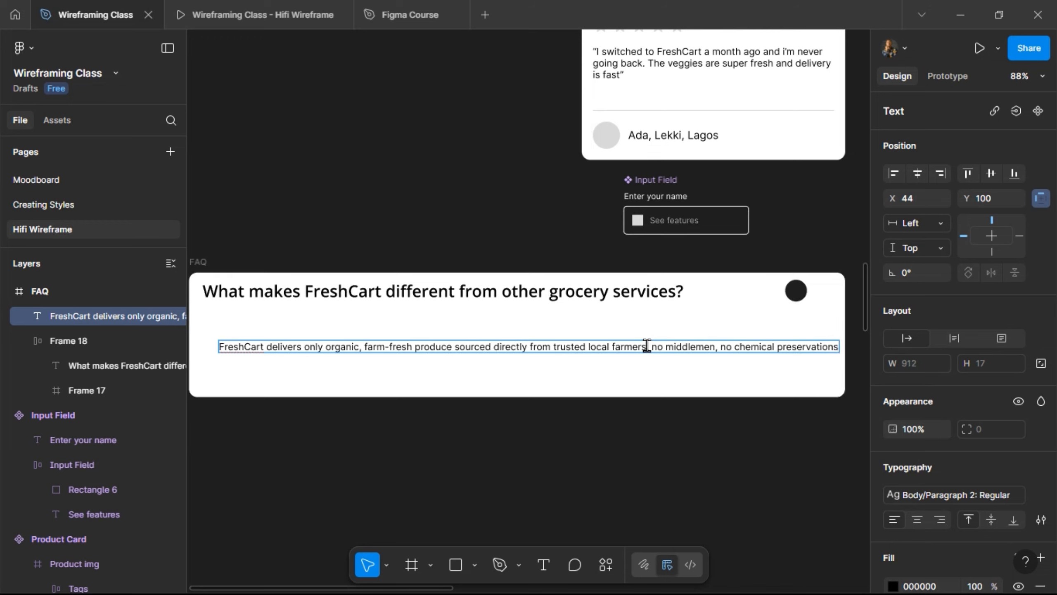
{"action": "type", "text": ", just fresh he"}
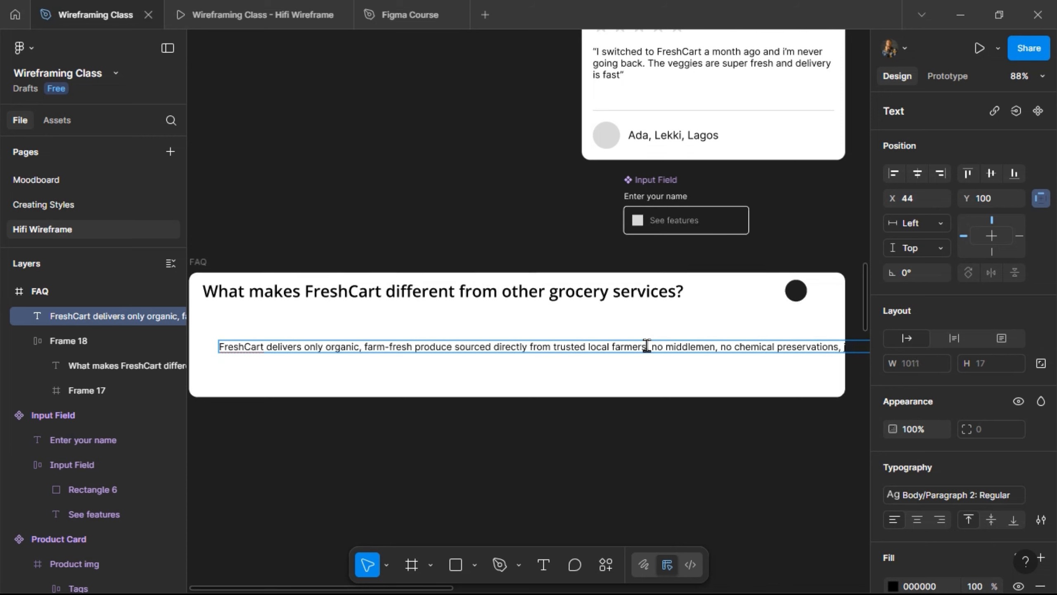
{"action": "type", "text": "d"}
{"action": "key", "text": "Escape"}
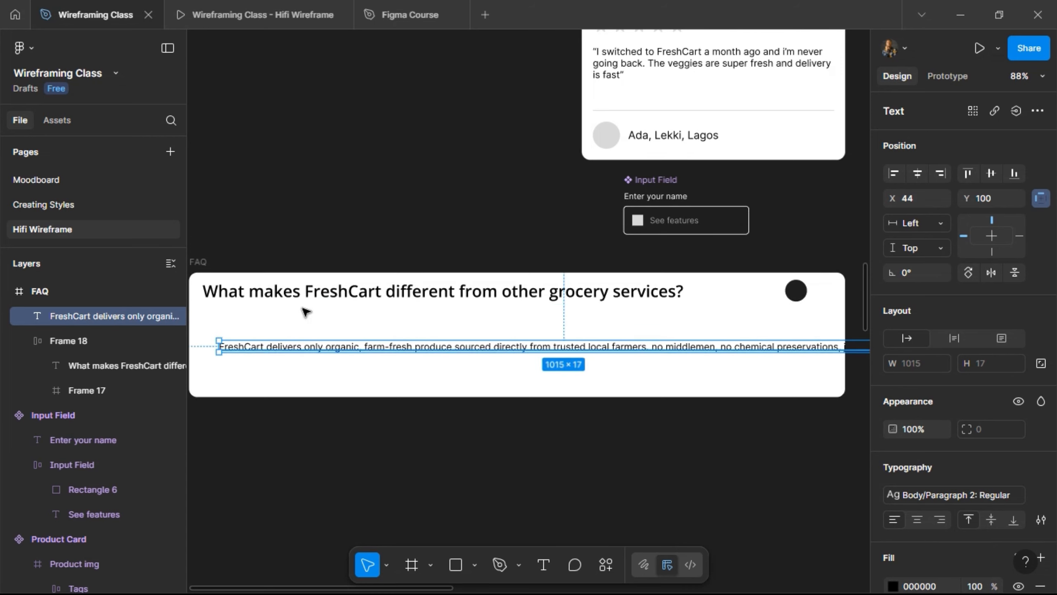
- Draw a Single/Grey divider line across the card under the question
{"action": "left_click", "coordinate": [475, 565]}
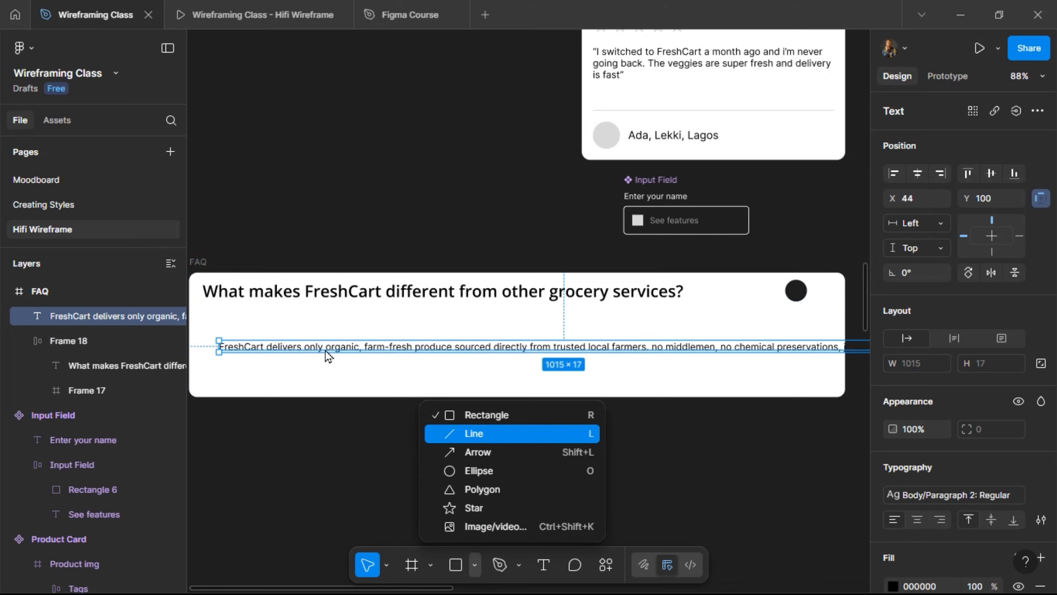
{"action": "key", "text": "l"}
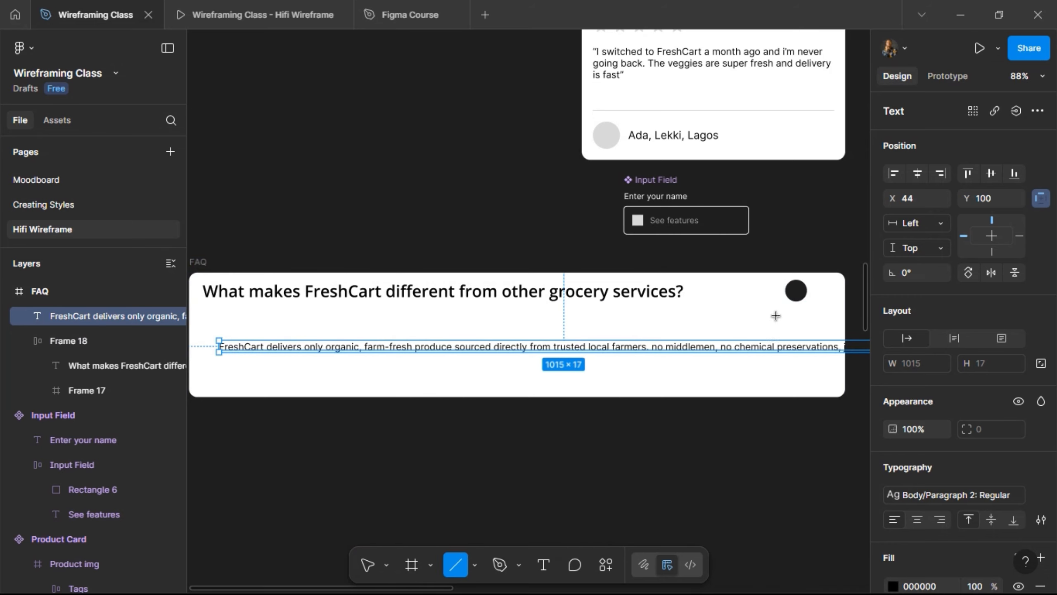
{"action": "mouse_move", "coordinate": [203, 322]}
{"action": "left_mouse_down"}
{"action": "mouse_move", "coordinate": [807, 319]}
{"action": "mouse_move", "coordinate": [795, 321]}
{"action": "mouse_move", "coordinate": [814, 332]}
{"action": "left_mouse_up"}
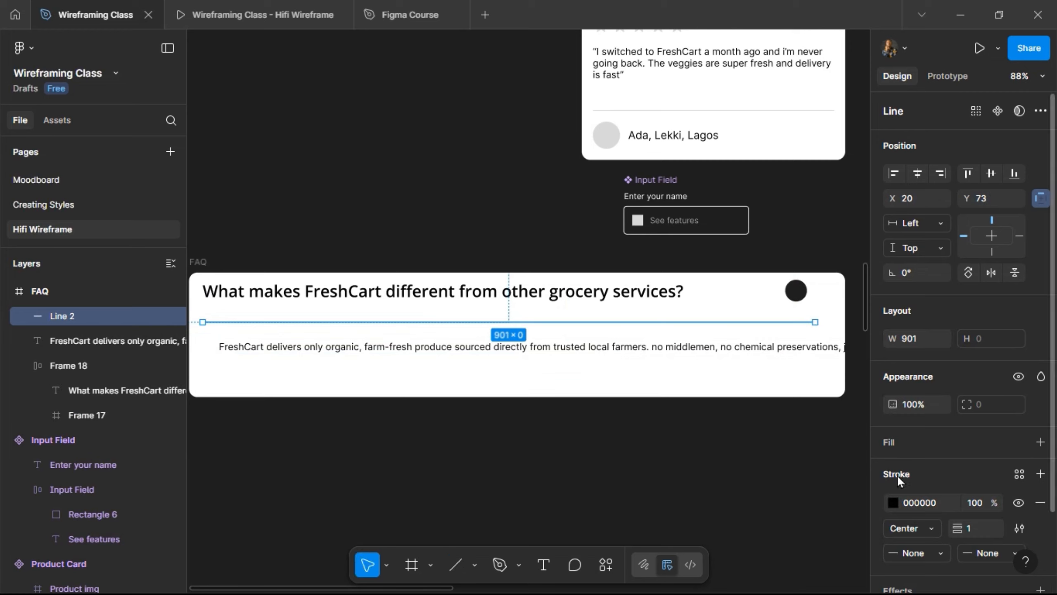
{"action": "left_click", "coordinate": [1019, 474]}
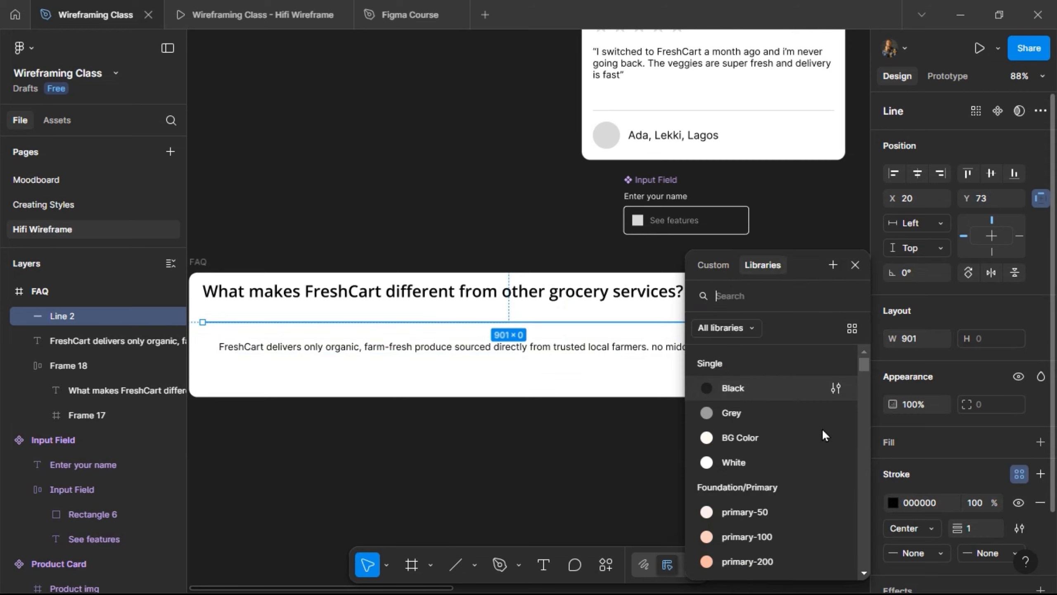
{"action": "left_click", "coordinate": [790, 414]}
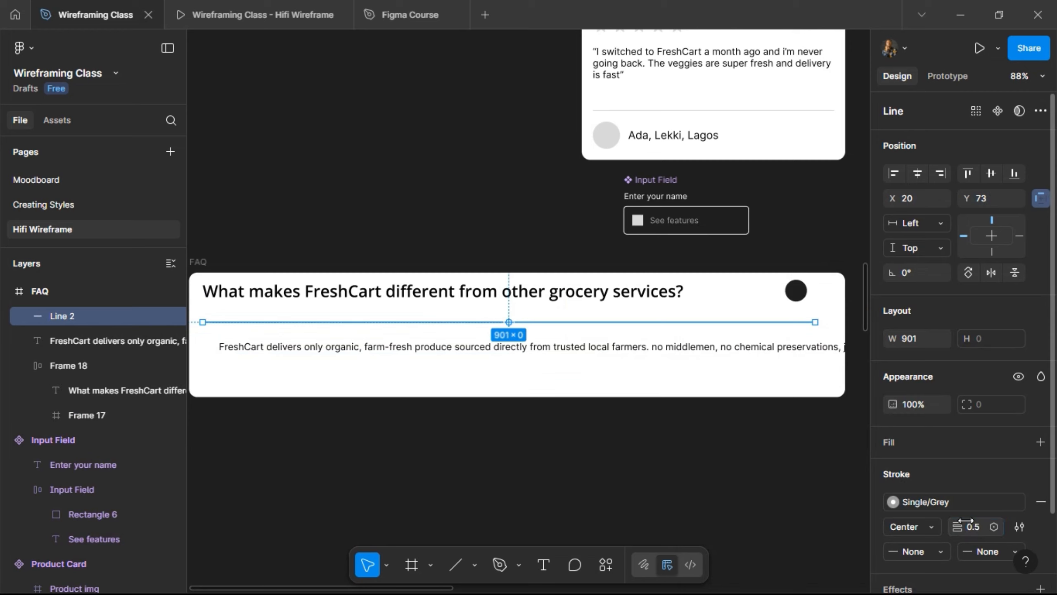
- Add auto layout to the FAQ card with 20 px padding and 20 px item spacing
{"action": "left_click", "coordinate": [716, 331]}
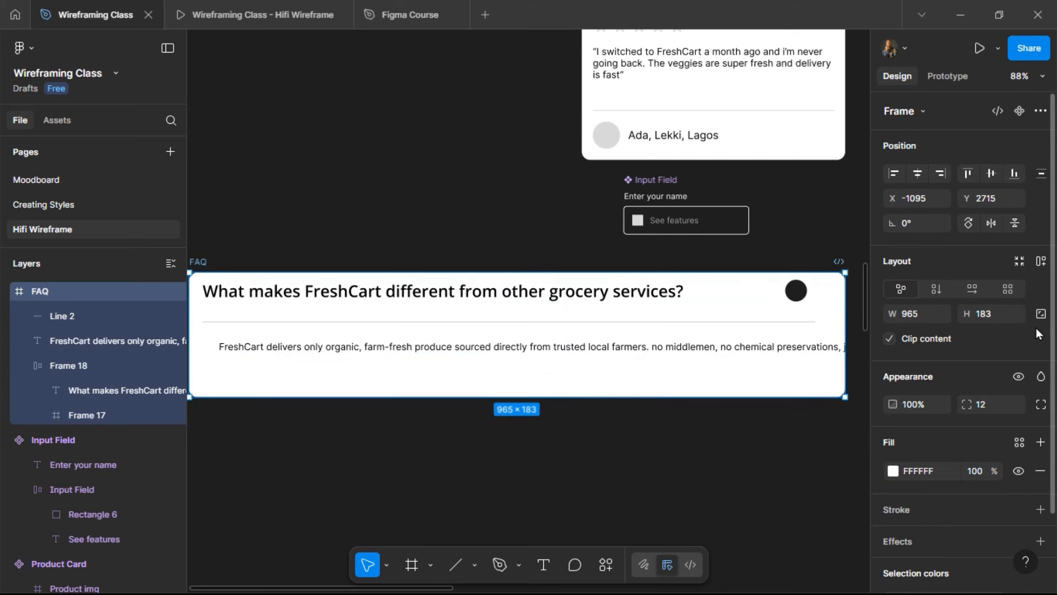
{"action": "key", "text": "shift+a"}
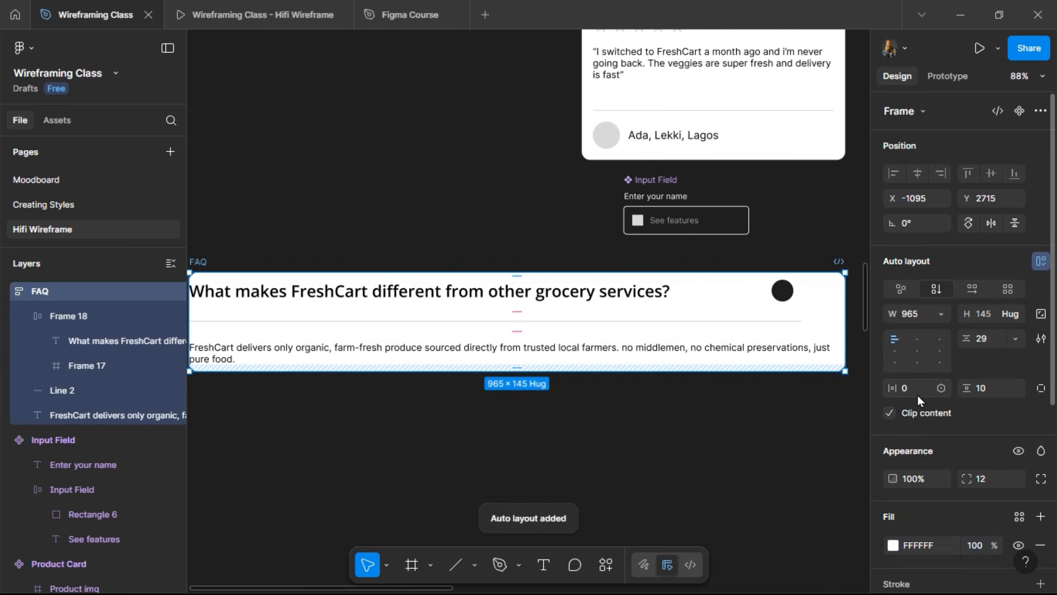
{"action": "left_click", "coordinate": [917, 395]}
{"action": "type", "text": "20"}
{"action": "key", "text": "Return"}
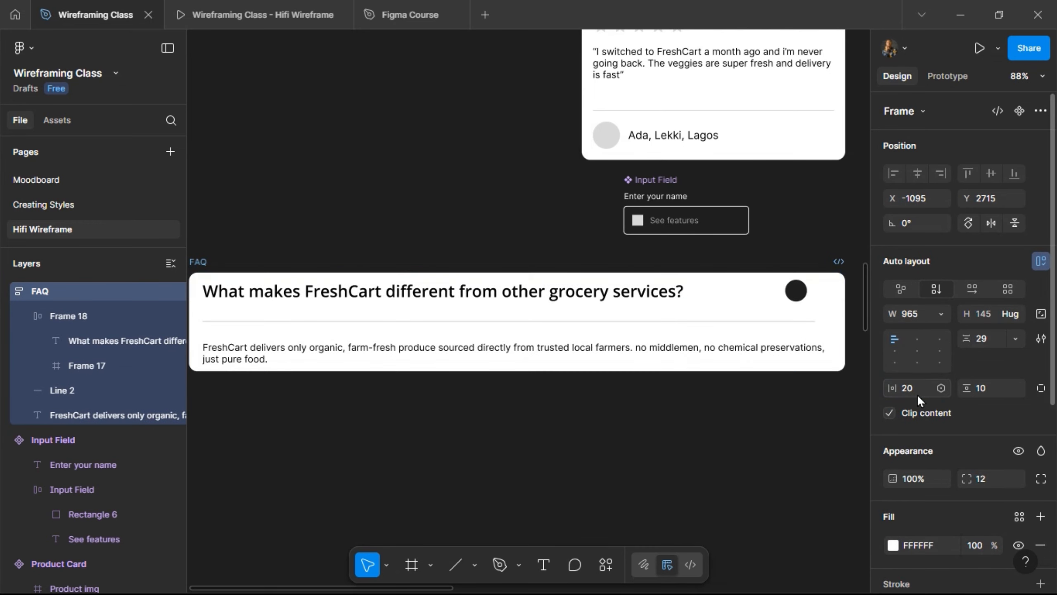
{"action": "left_click", "coordinate": [990, 388]}
{"action": "type", "text": "20"}
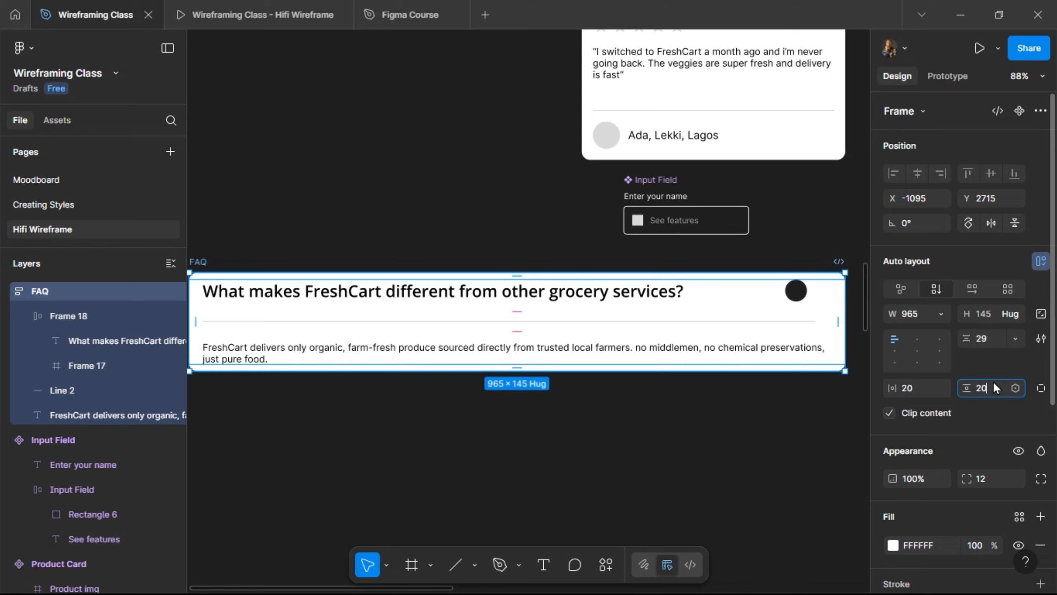
{"action": "key", "text": "Return"}
{"action": "left_click", "coordinate": [990, 335]}
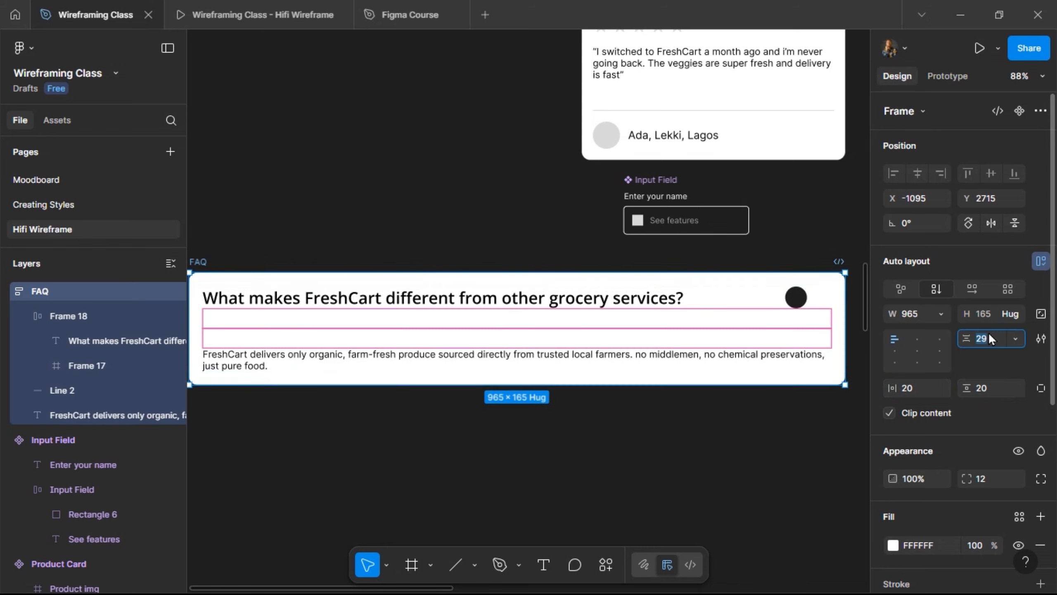
{"action": "key", "text": "Return"}
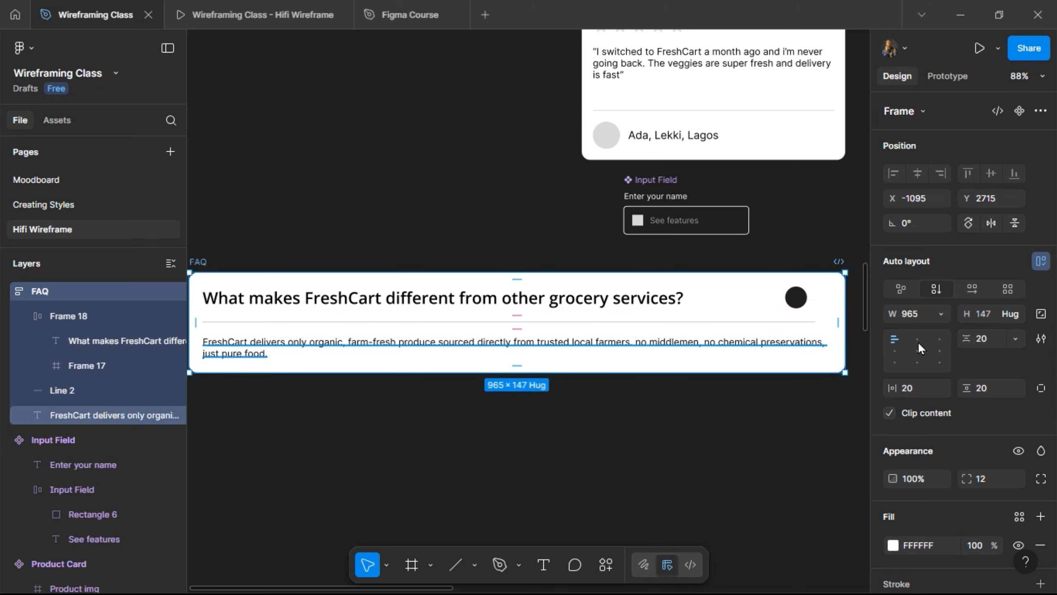
- Set the question row, divider and answer paragraph widths to Fill container
{"action": "left_click", "coordinate": [618, 299]}
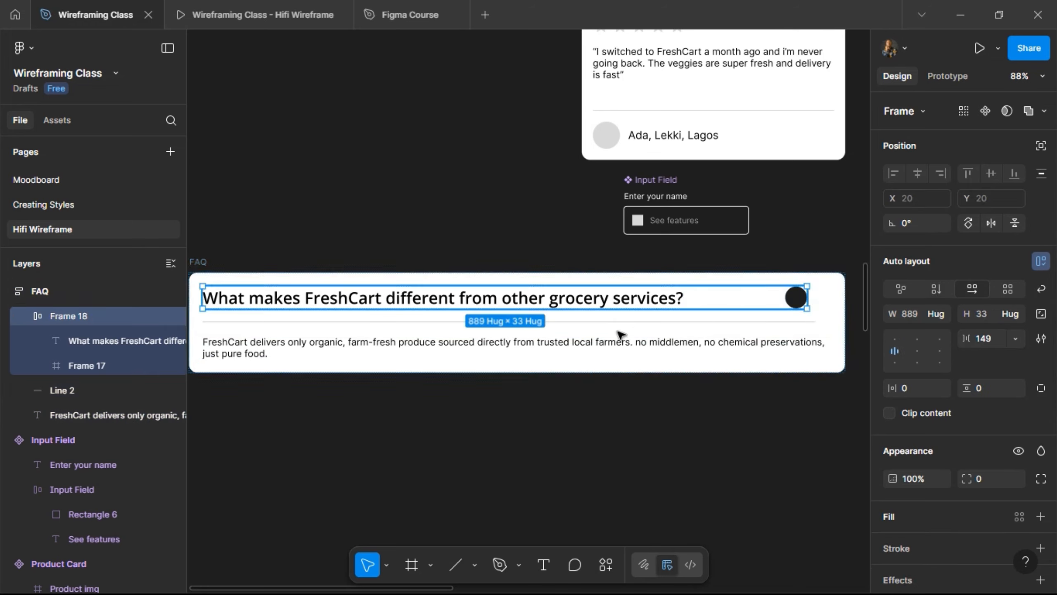
{"action": "left_click", "coordinate": [645, 323], "text": "shift"}
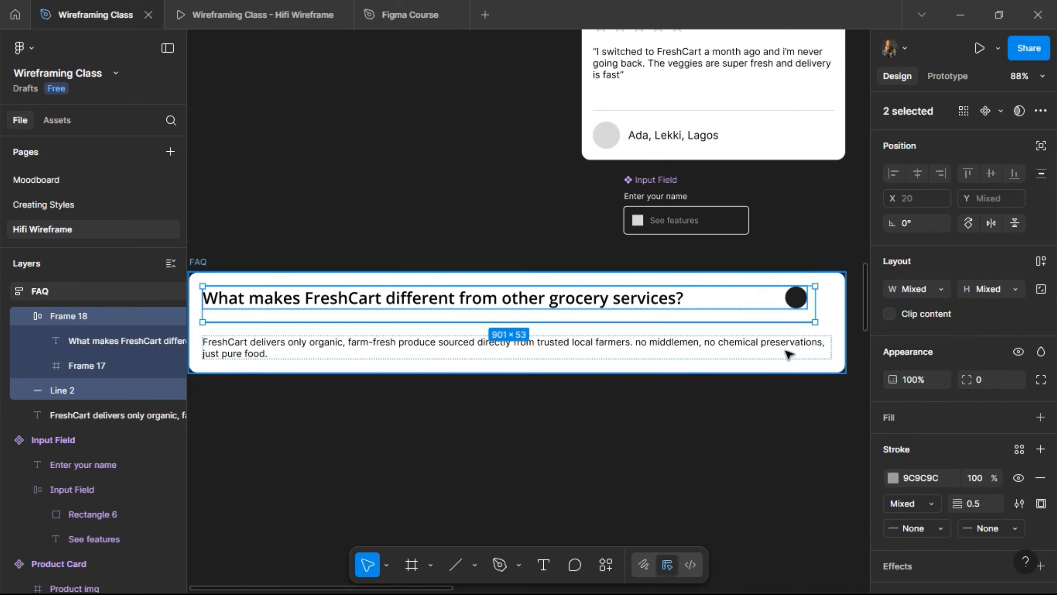
{"action": "left_click", "coordinate": [641, 342]}
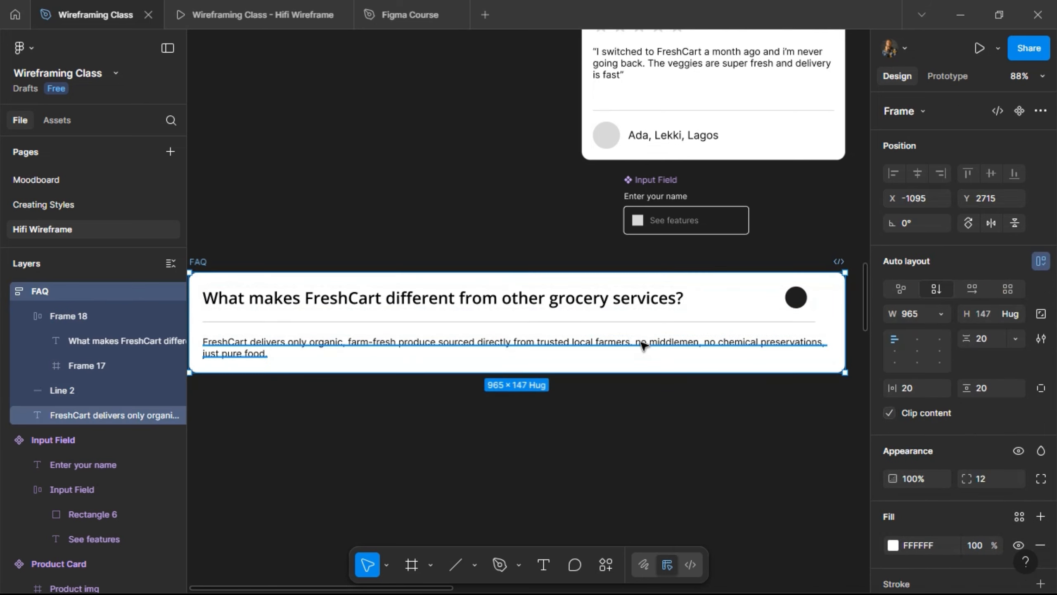
{"action": "left_click", "coordinate": [746, 350]}
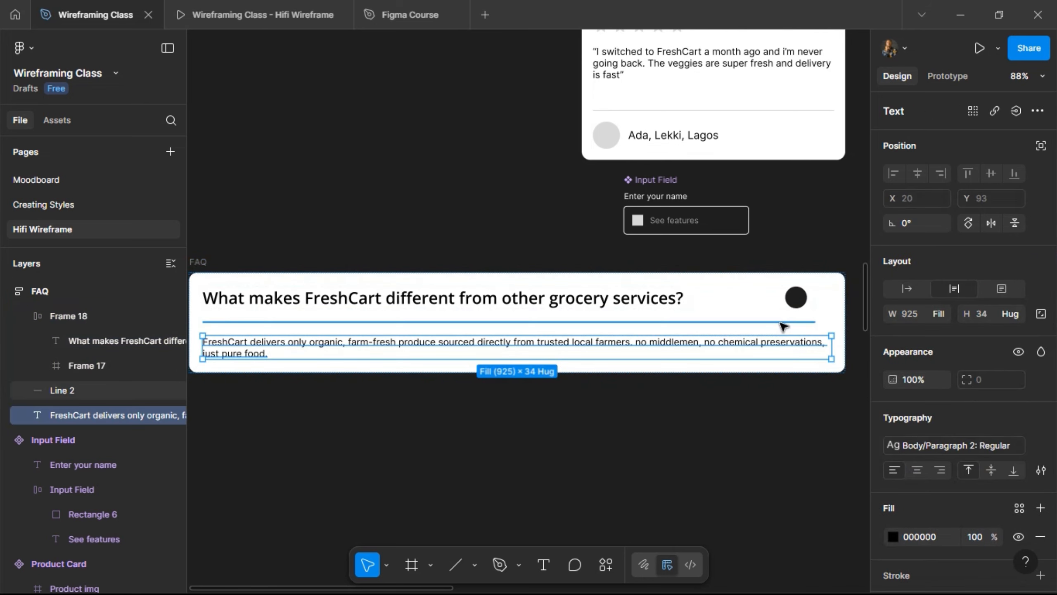
{"action": "left_click", "coordinate": [780, 321], "text": "shift"}
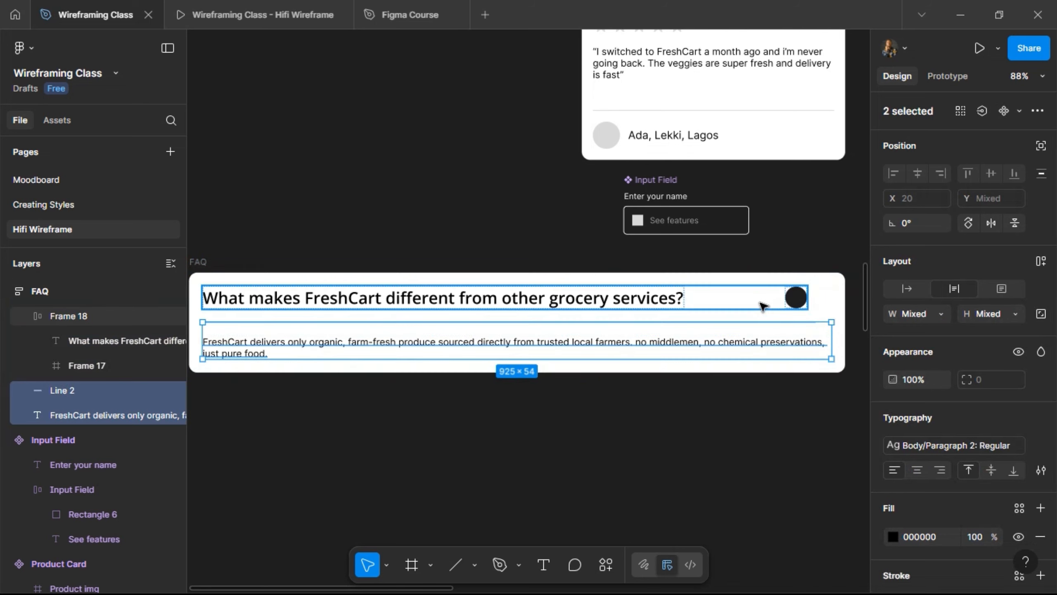
{"action": "left_click", "coordinate": [762, 307], "text": "shift"}
{"action": "left_click", "coordinate": [937, 313]}
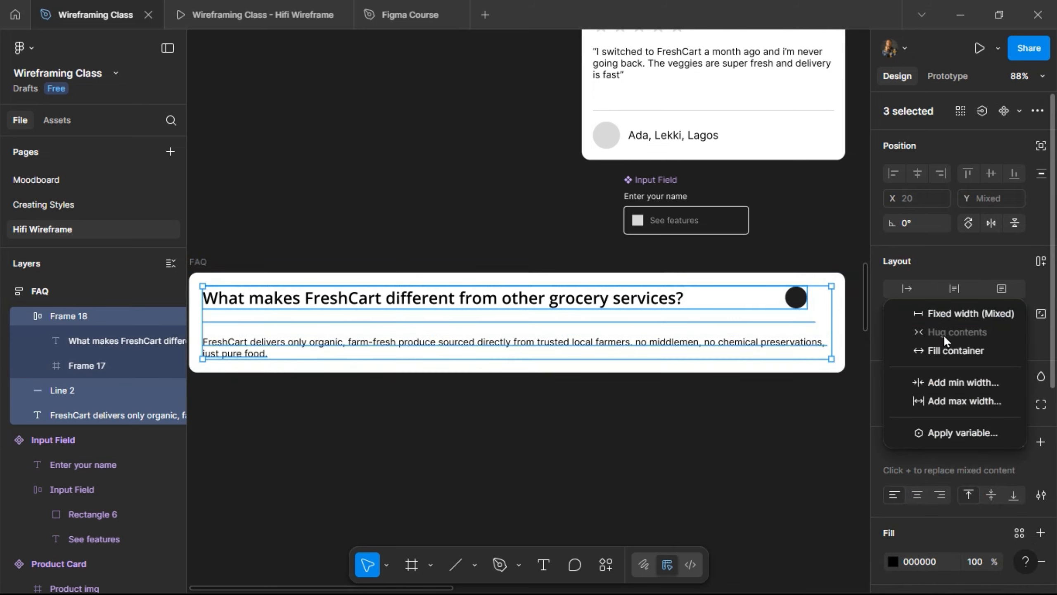
{"action": "left_click", "coordinate": [945, 350]}
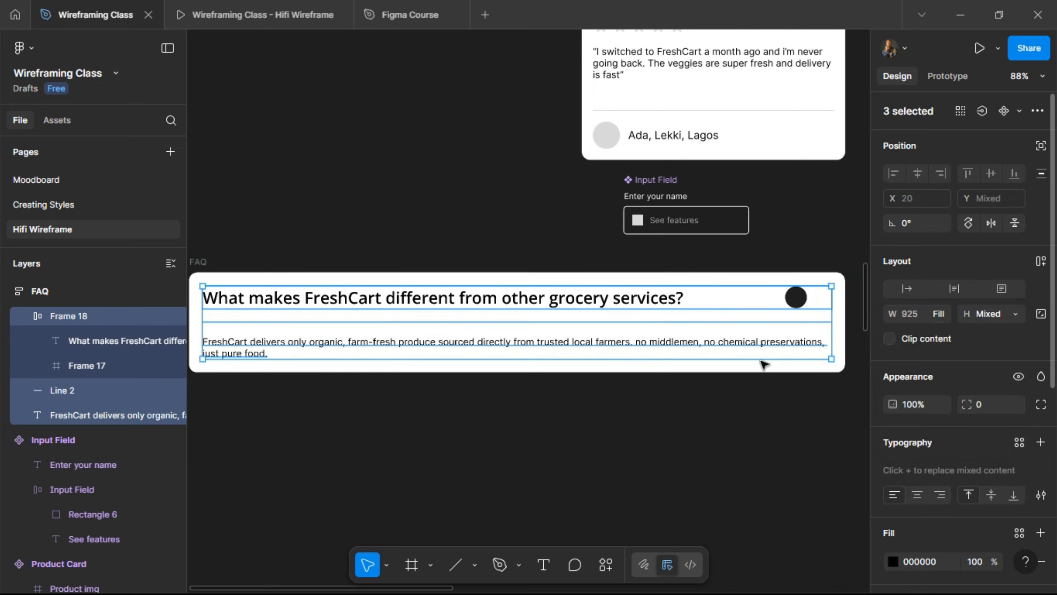
- Set the question heading's width to Fill container within its row
{"action": "left_click", "coordinate": [657, 300]}
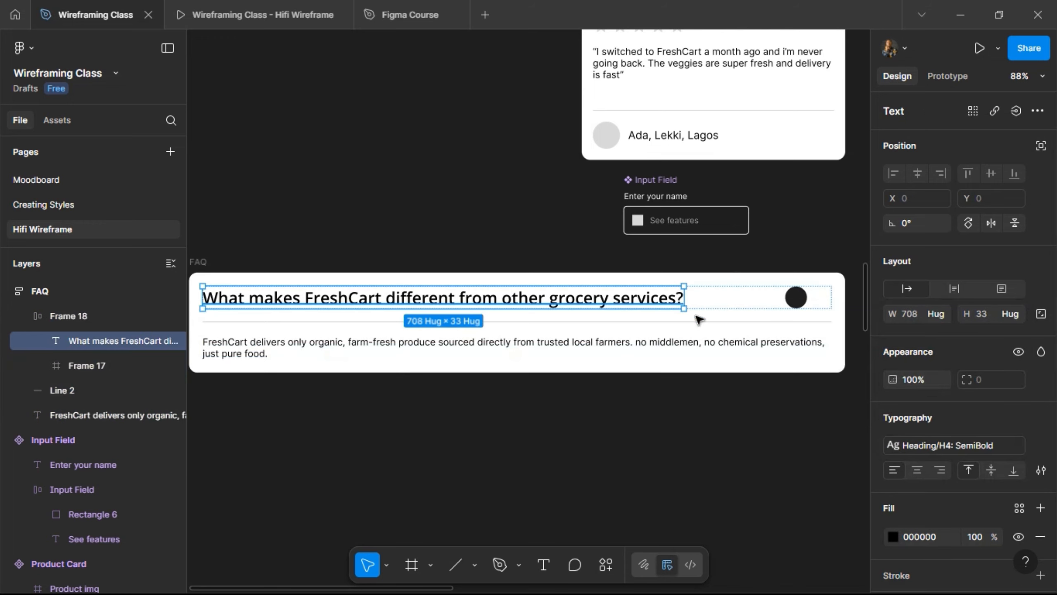
{"action": "left_click", "coordinate": [940, 320]}
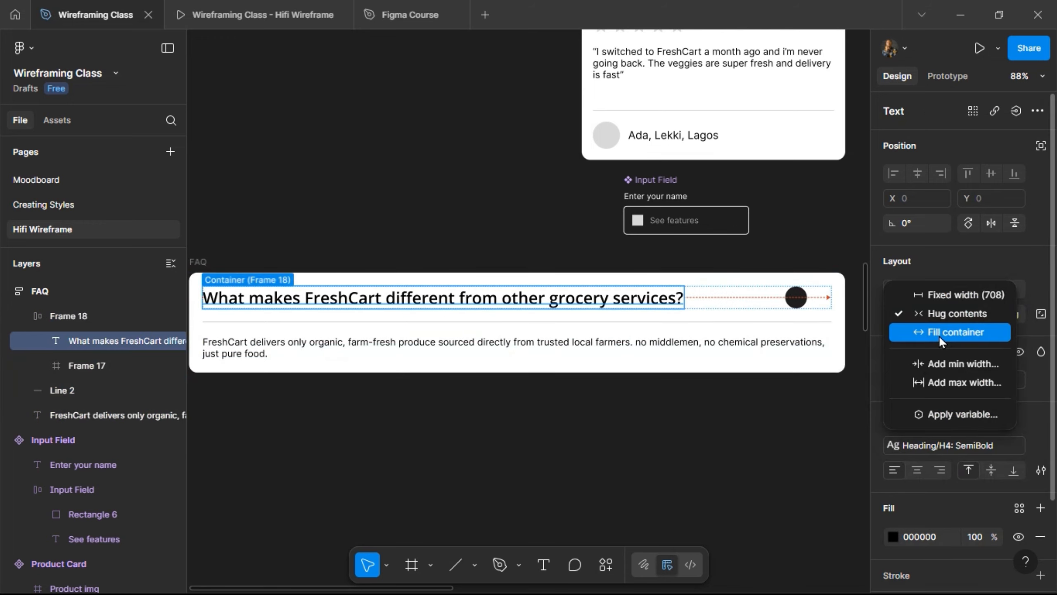
{"action": "left_click", "coordinate": [939, 335]}
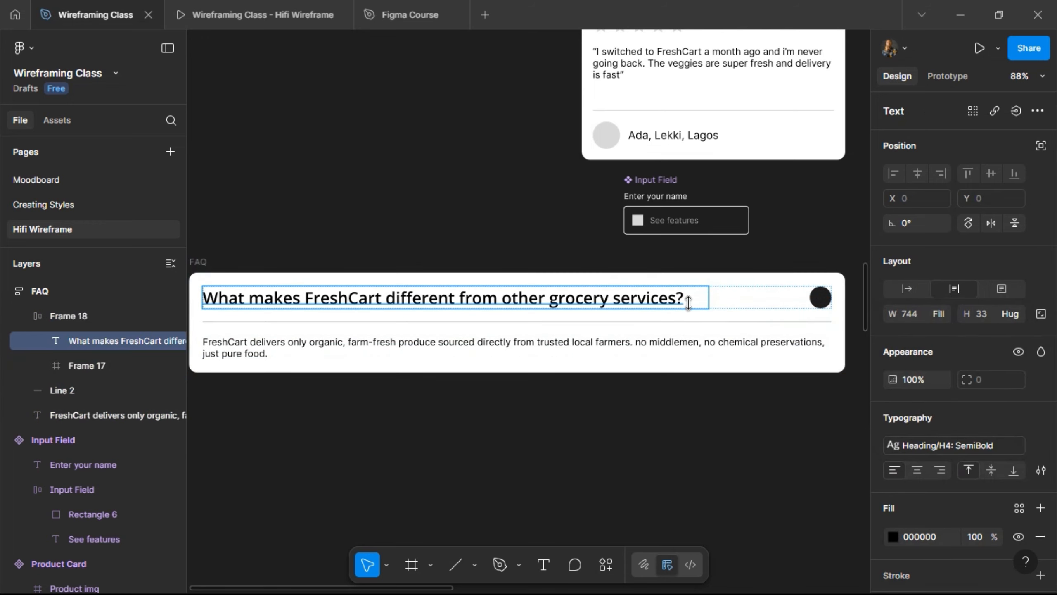
{"action": "scroll", "coordinate": [684, 297], "scroll_direction": "down", "scroll_amount": 3}
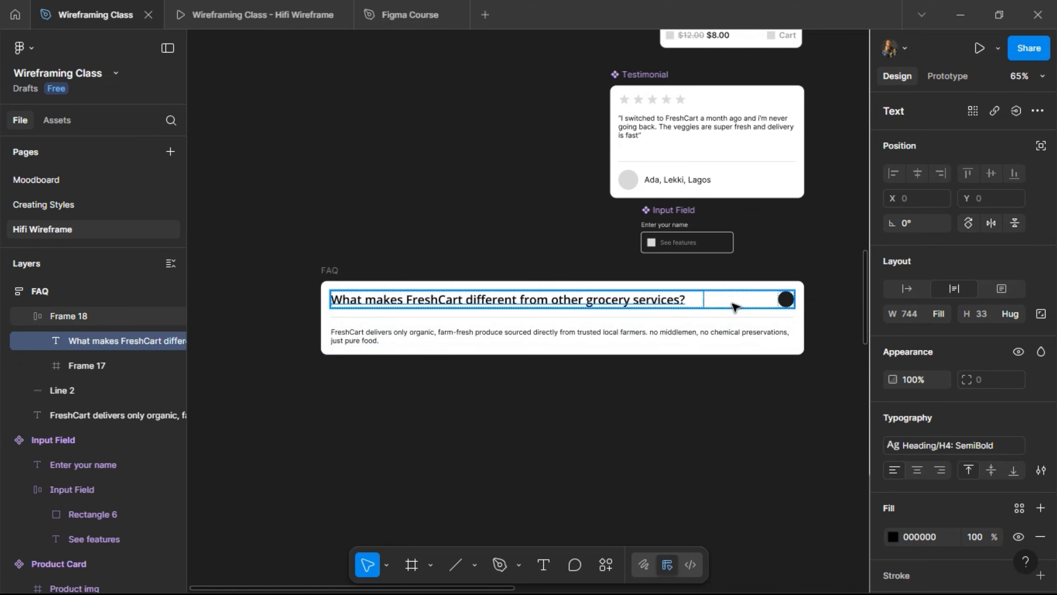
- Turn the FAQ card into a component
{"action": "left_click", "coordinate": [331, 270]}
{"action": "scroll", "coordinate": [546, 274], "scroll_direction": "up", "scroll_amount": 3}
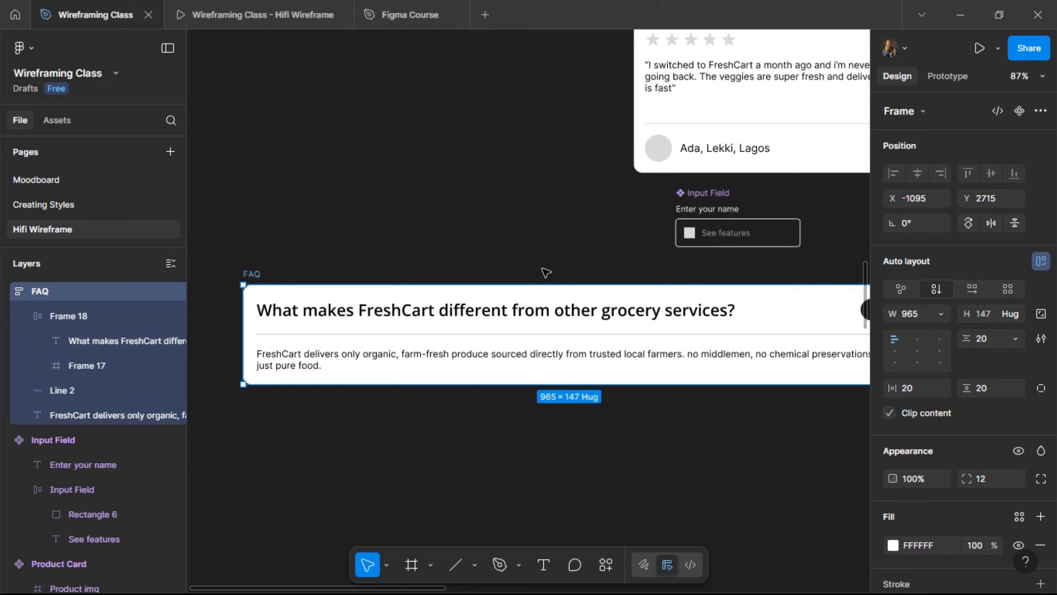
{"action": "scroll", "coordinate": [545, 273], "scroll_direction": "right", "scroll_amount": 2}
{"action": "scroll", "coordinate": [547, 273], "scroll_direction": "right", "scroll_amount": 1}
{"action": "scroll", "coordinate": [546, 273], "scroll_direction": "left", "scroll_amount": 1}
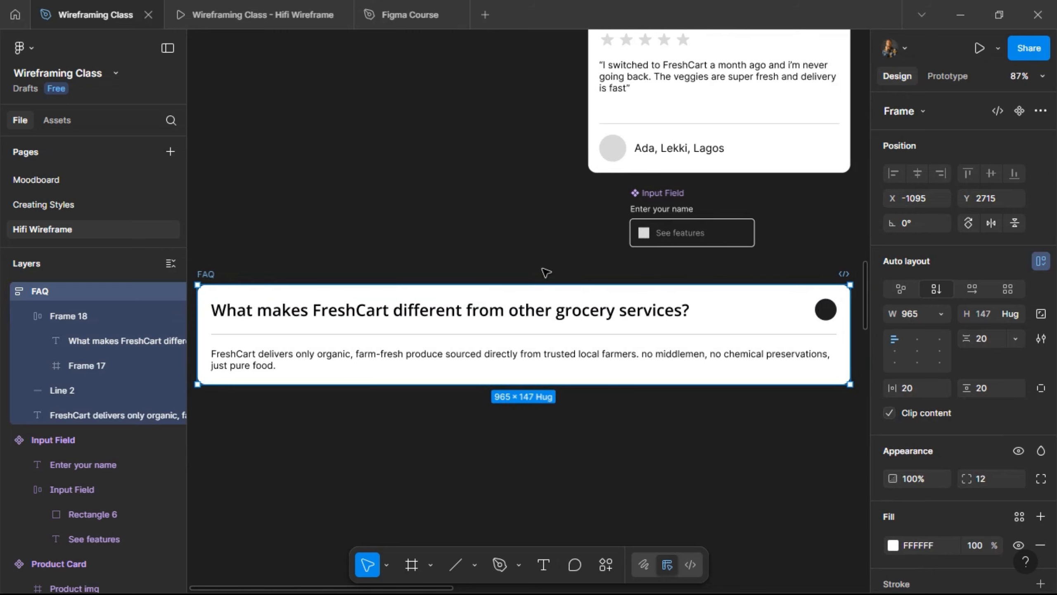
{"action": "scroll", "coordinate": [546, 273], "scroll_direction": "down", "scroll_amount": 1}
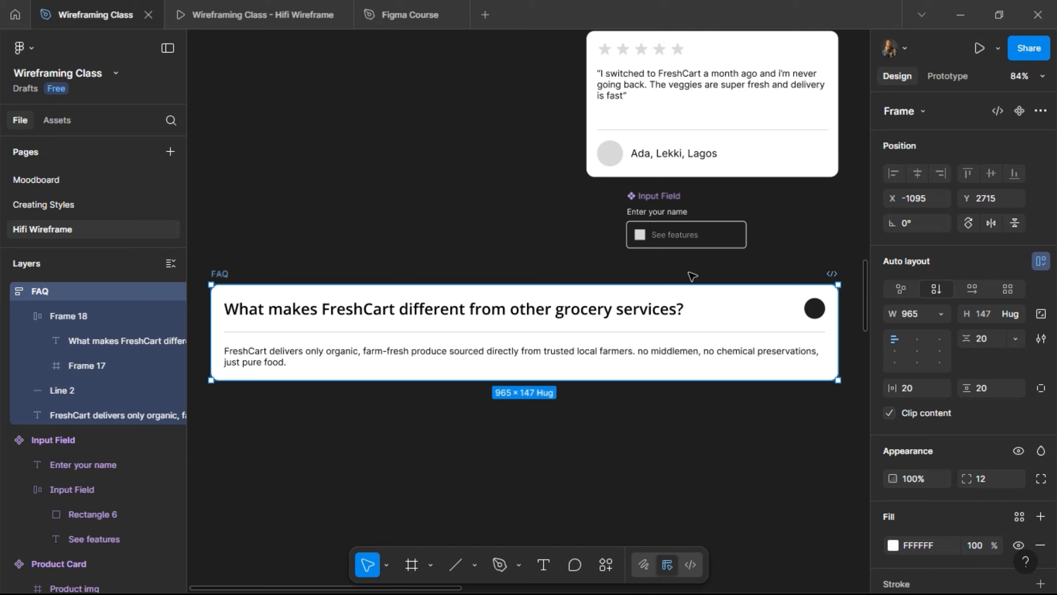
{"action": "left_click", "coordinate": [1019, 110]}
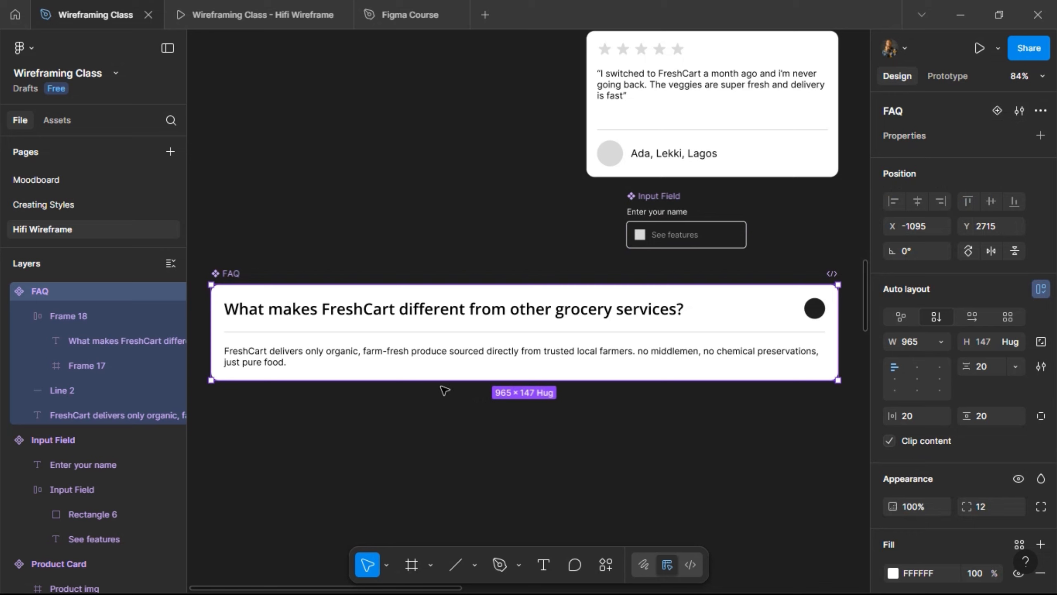
- Rename the Line 2 layer to Divider and select it with the answer paragraph
{"action": "left_click", "coordinate": [267, 357]}
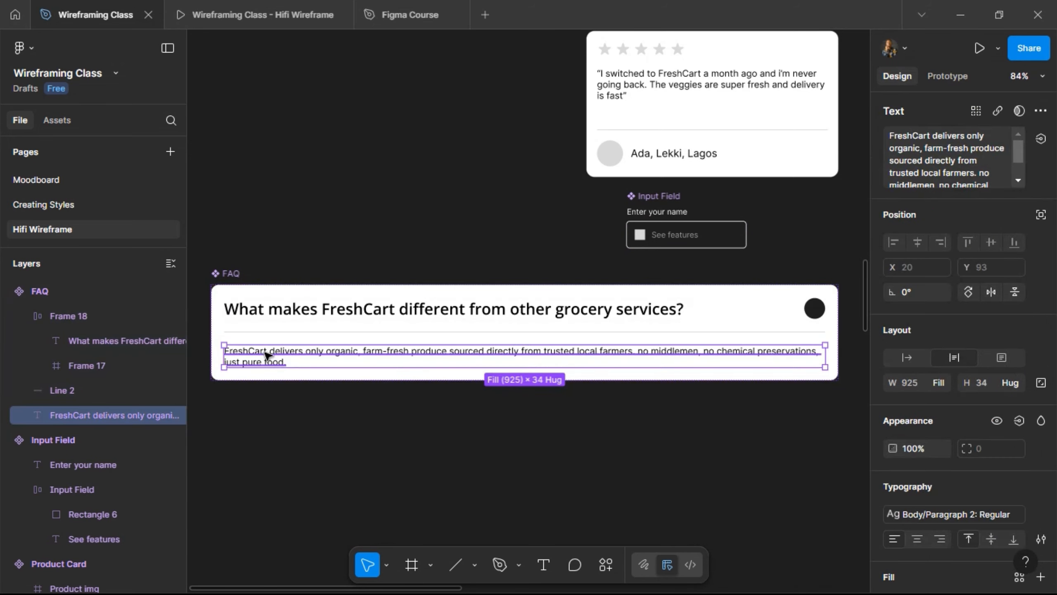
{"action": "left_click", "coordinate": [280, 333], "text": "shift"}
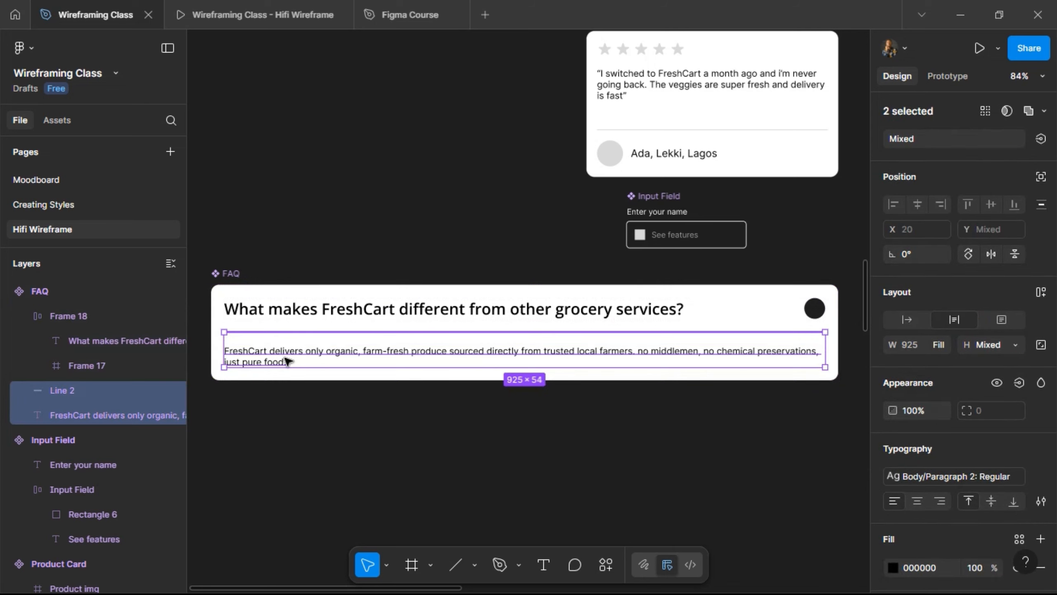
{"action": "double_click", "coordinate": [62, 391]}
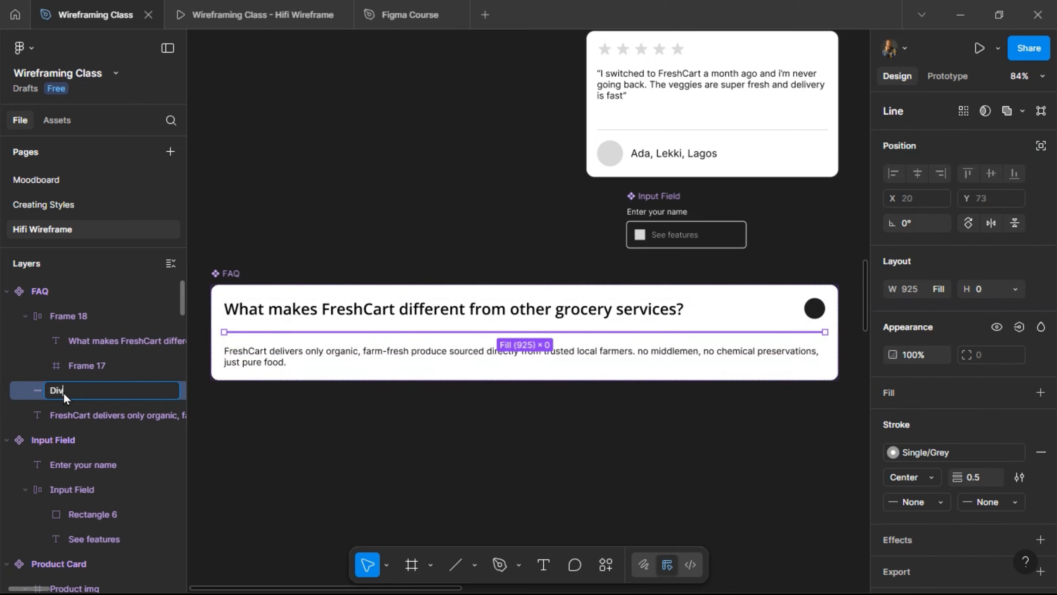
{"action": "type", "text": "Divider"}
{"action": "key", "text": "Return"}
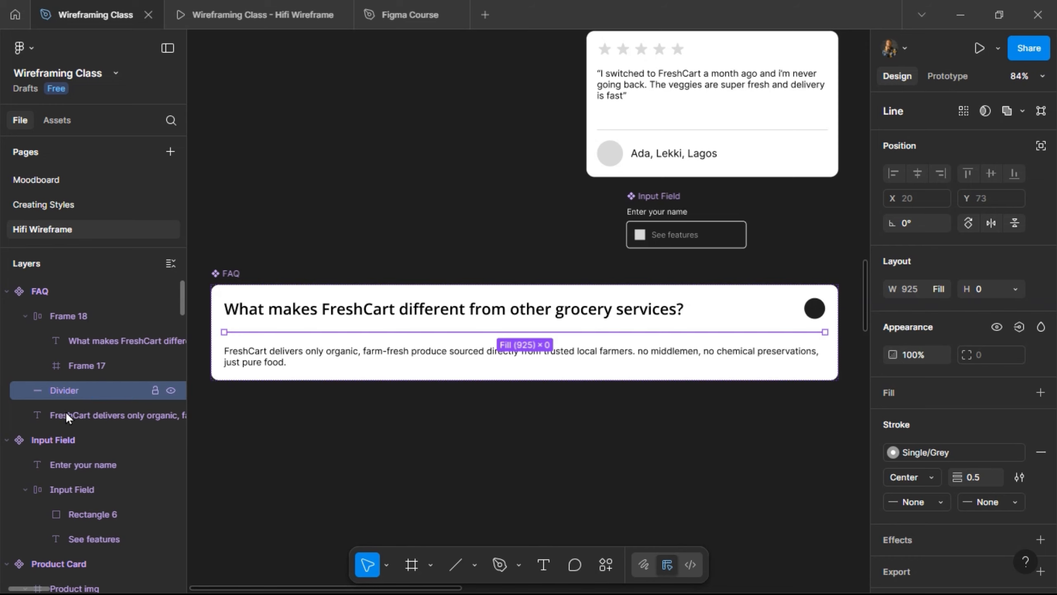
{"action": "left_click", "coordinate": [76, 413], "text": "shift"}
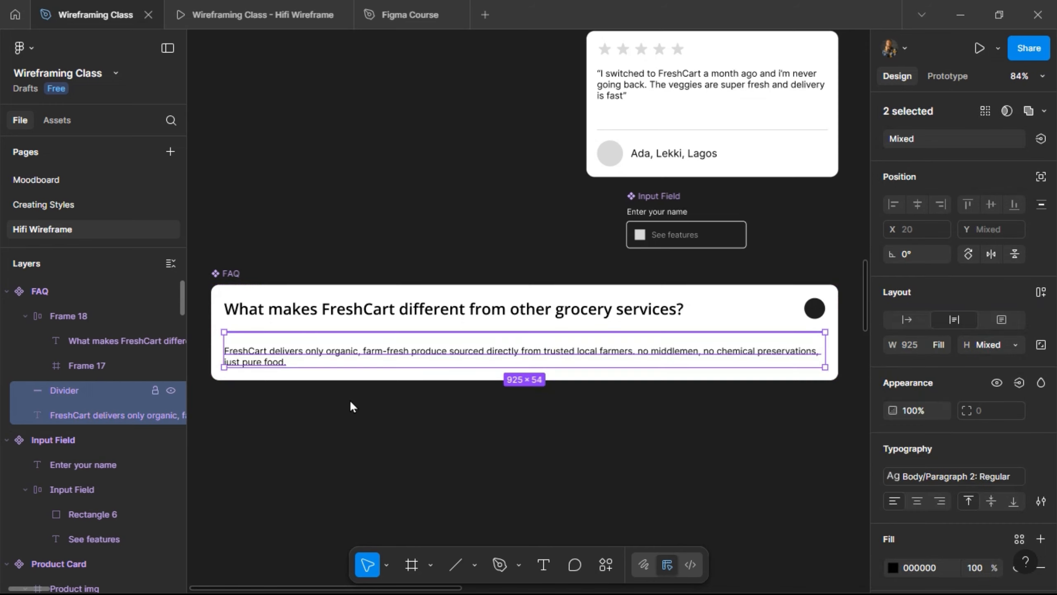
- Wrap the Divider and answer paragraph in Frame 19, a vertical auto layout frame spaced 20
{"action": "left_click", "coordinate": [1041, 291]}
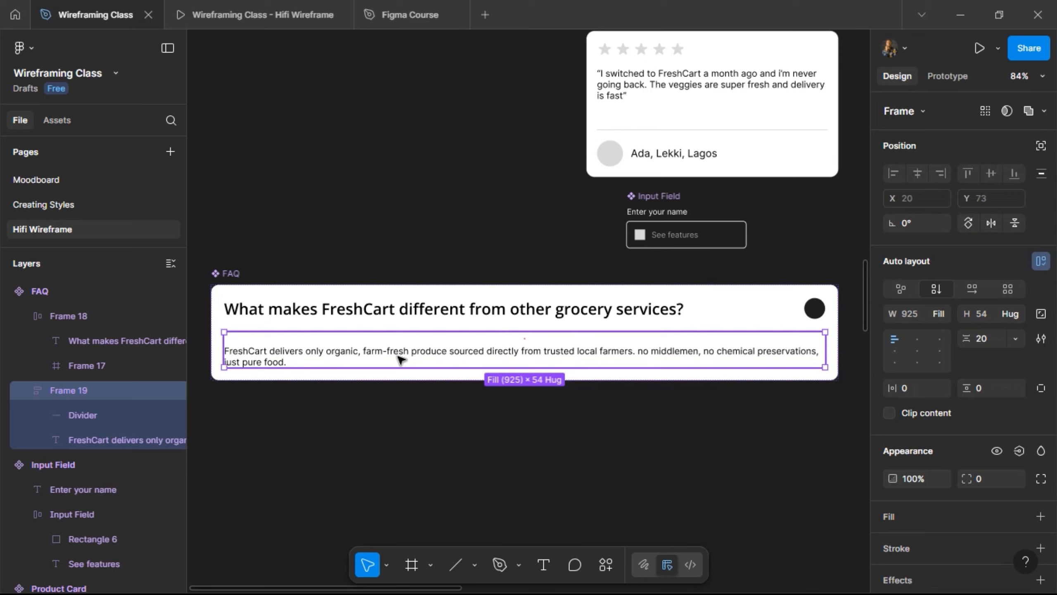
{"action": "left_click", "coordinate": [231, 275]}
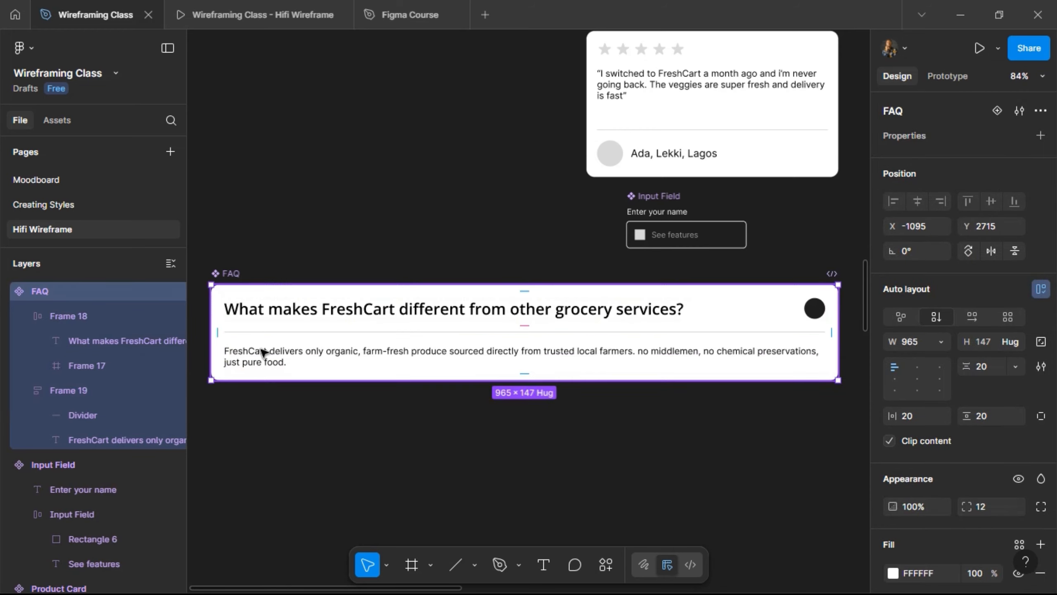
{"action": "left_click", "coordinate": [312, 313]}
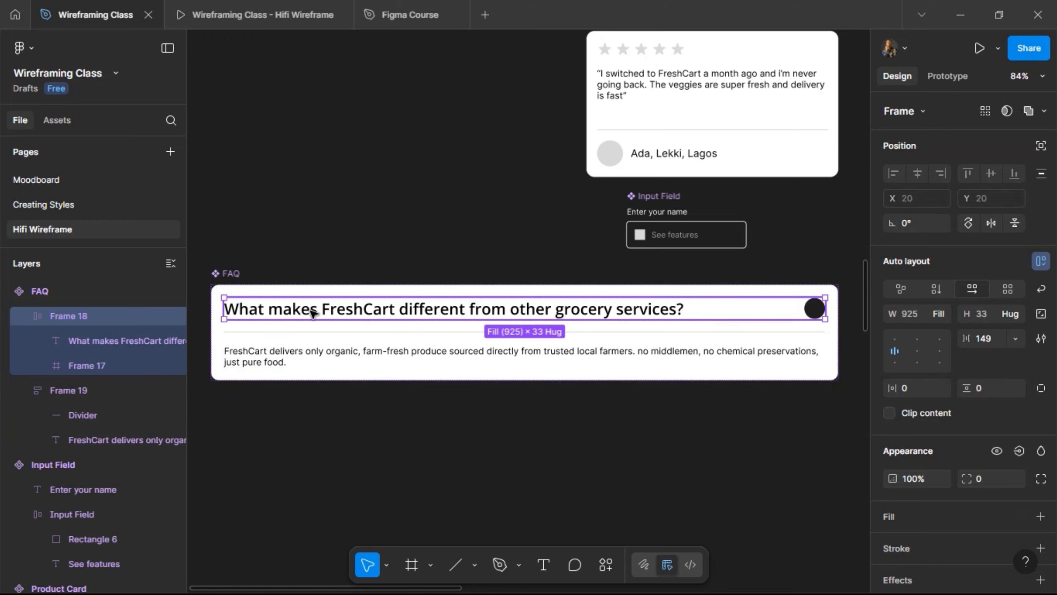
{"action": "left_click", "coordinate": [312, 313]}
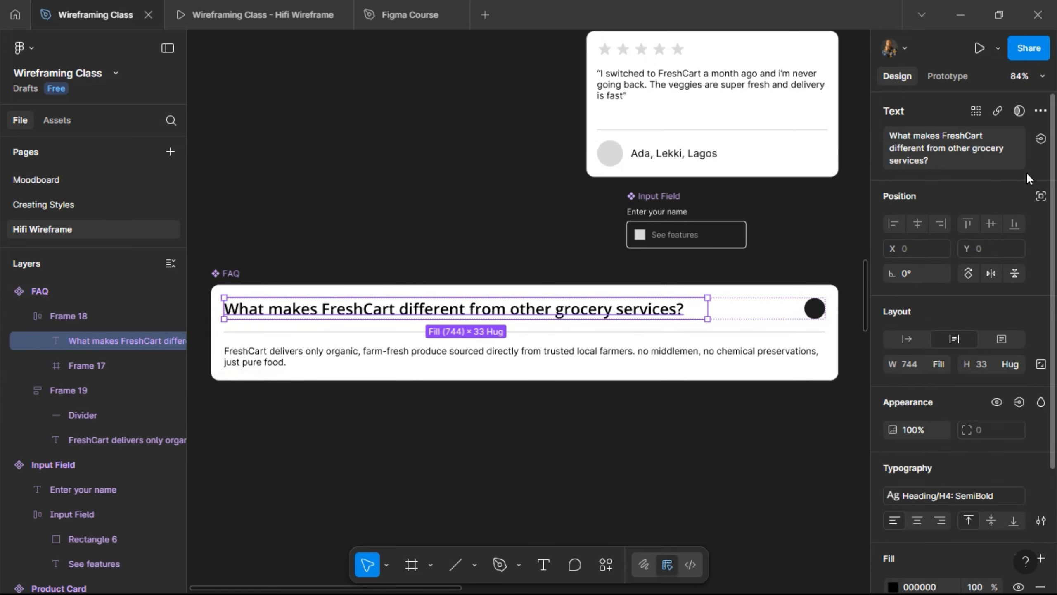
- Bind the FAQ heading text to a new 'Question' text property, then select the answer paragraph
{"action": "left_click", "coordinate": [1042, 140]}
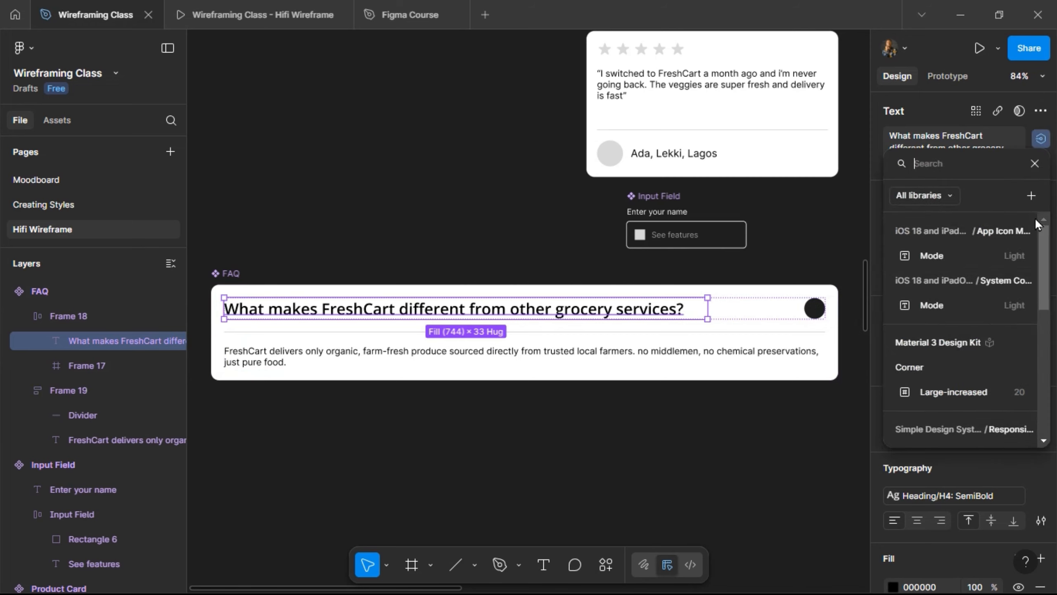
{"action": "left_click", "coordinate": [1031, 196]}
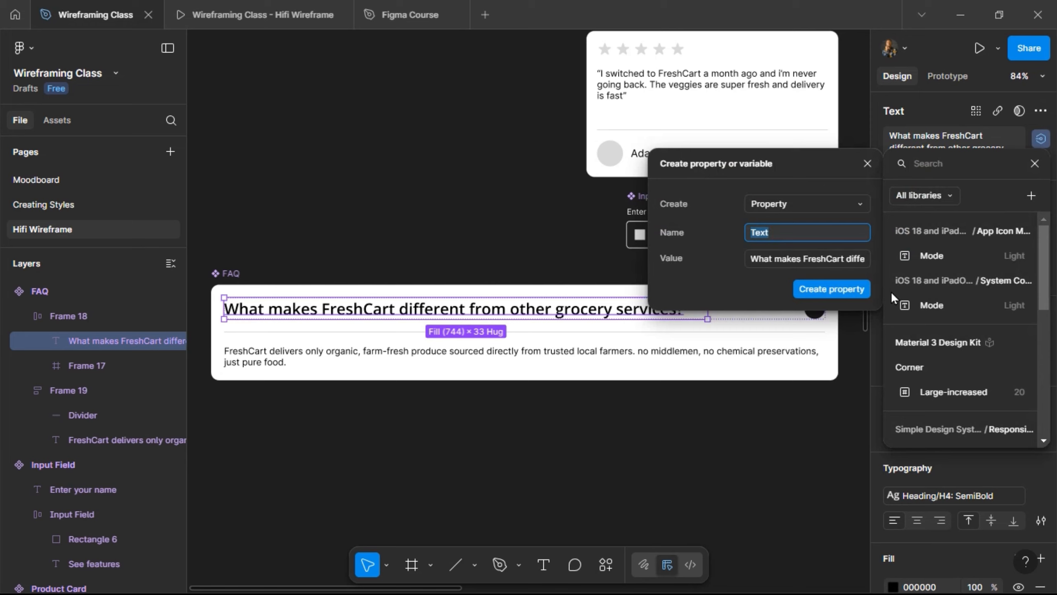
{"action": "type", "text": "Question"}
{"action": "key", "text": "Return"}
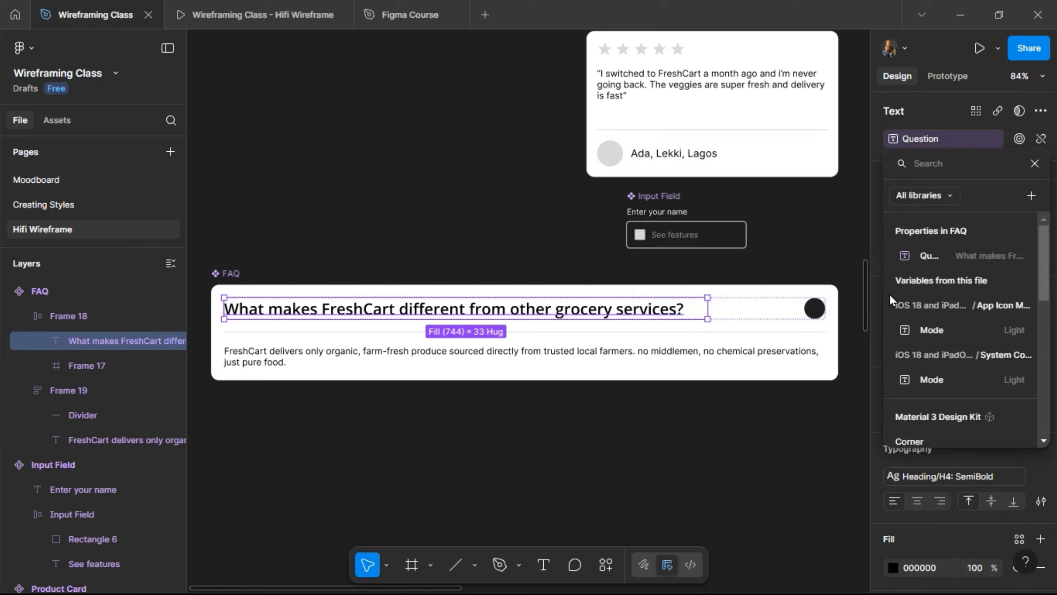
{"action": "key", "text": "Escape"}
{"action": "left_click", "coordinate": [605, 354]}
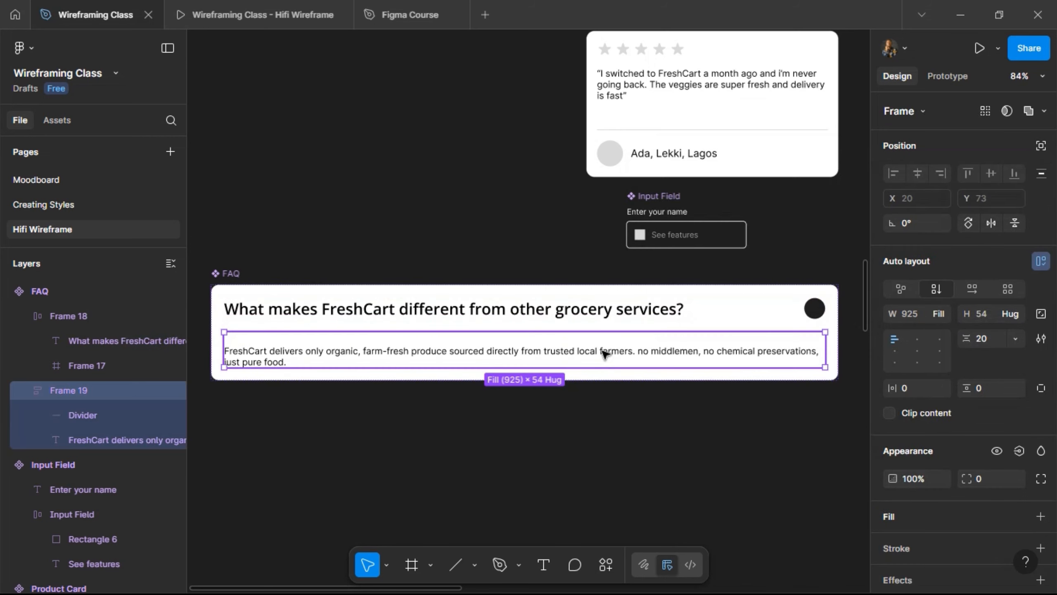
{"action": "left_click", "coordinate": [605, 354]}
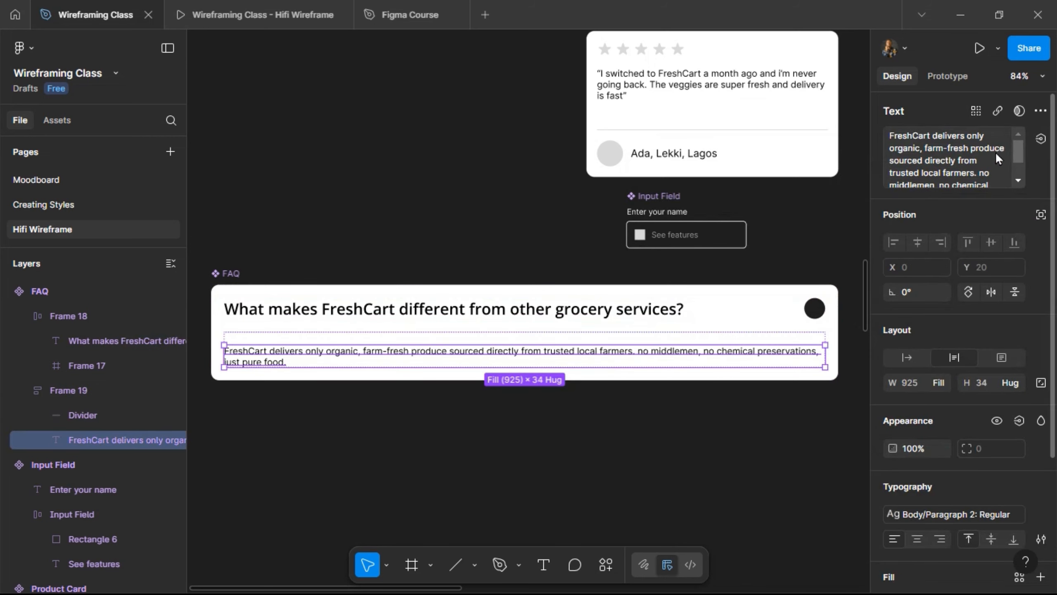
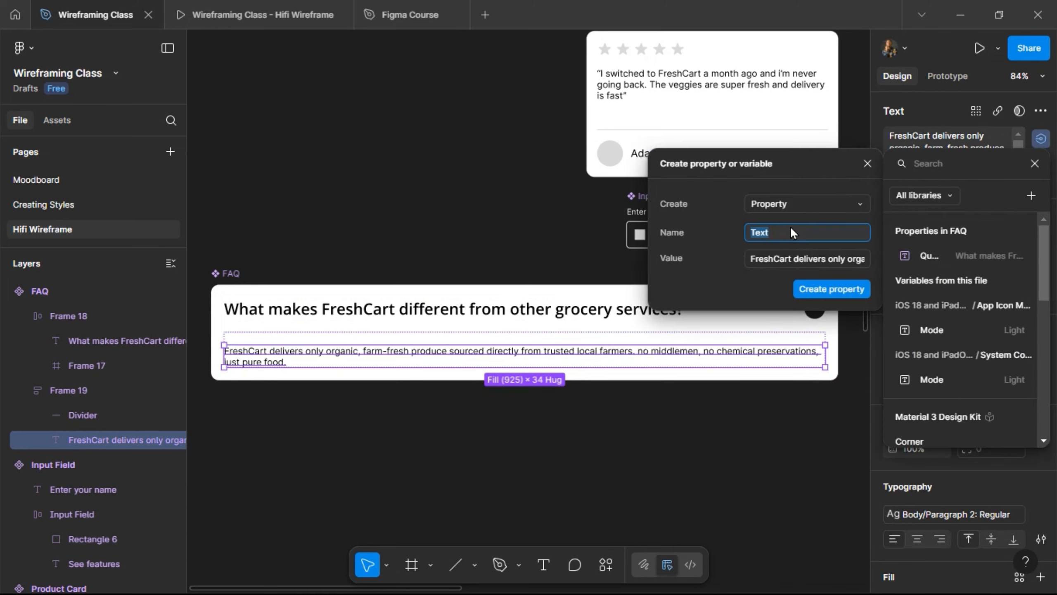
- Bind the FAQ answer text to a new text property named Response
{"action": "type", "text": "Response"}
{"action": "key", "text": "Return"}
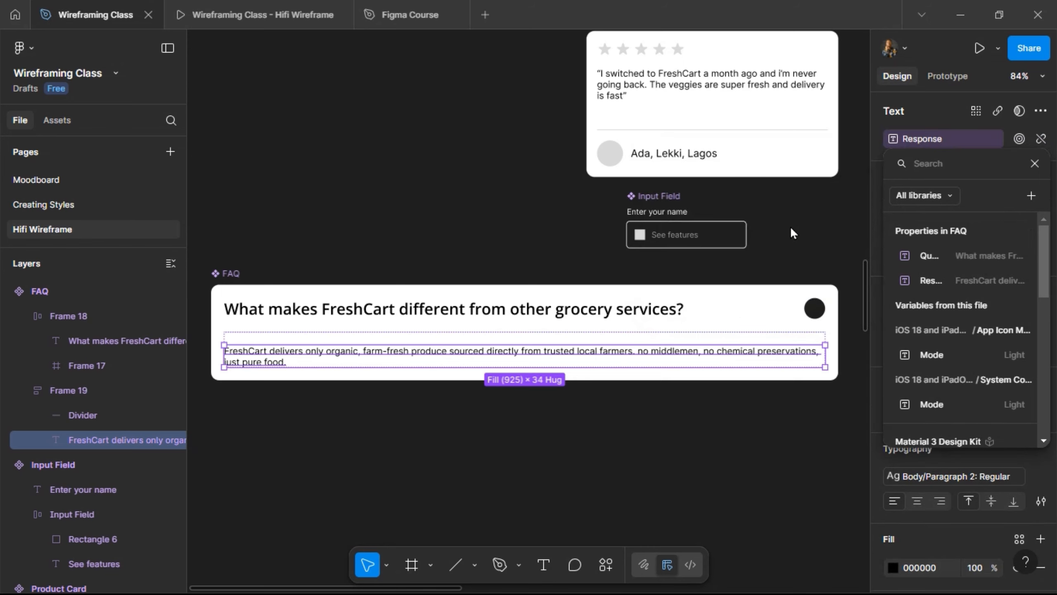
{"action": "left_click", "coordinate": [680, 335]}
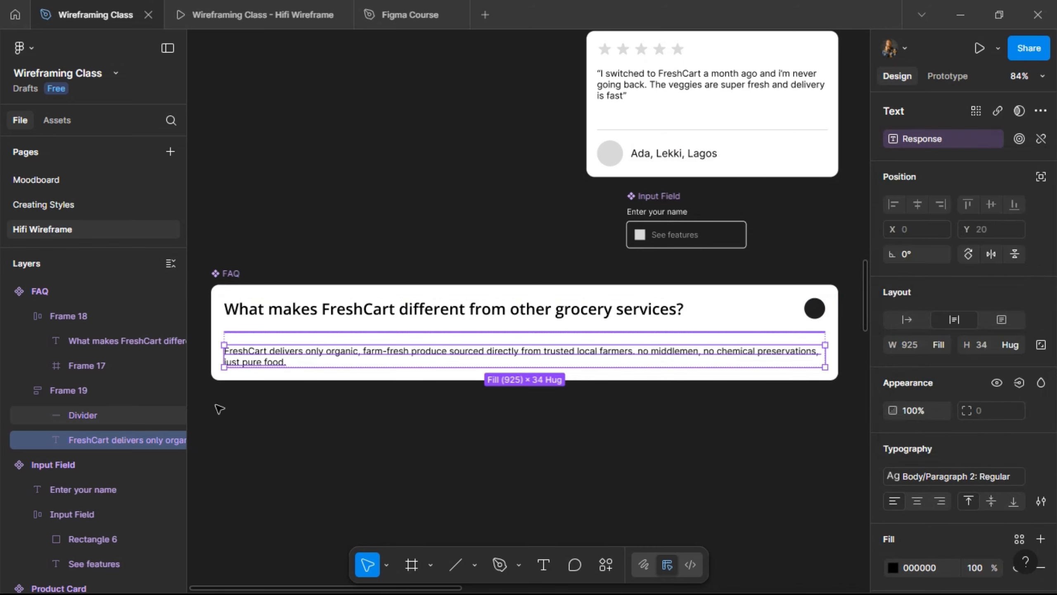
- Rename Frame 19 to 'Divider + Response' and the circle's frame to 'Icon'
{"action": "left_click", "coordinate": [70, 391]}
{"action": "double_click", "coordinate": [70, 390]}
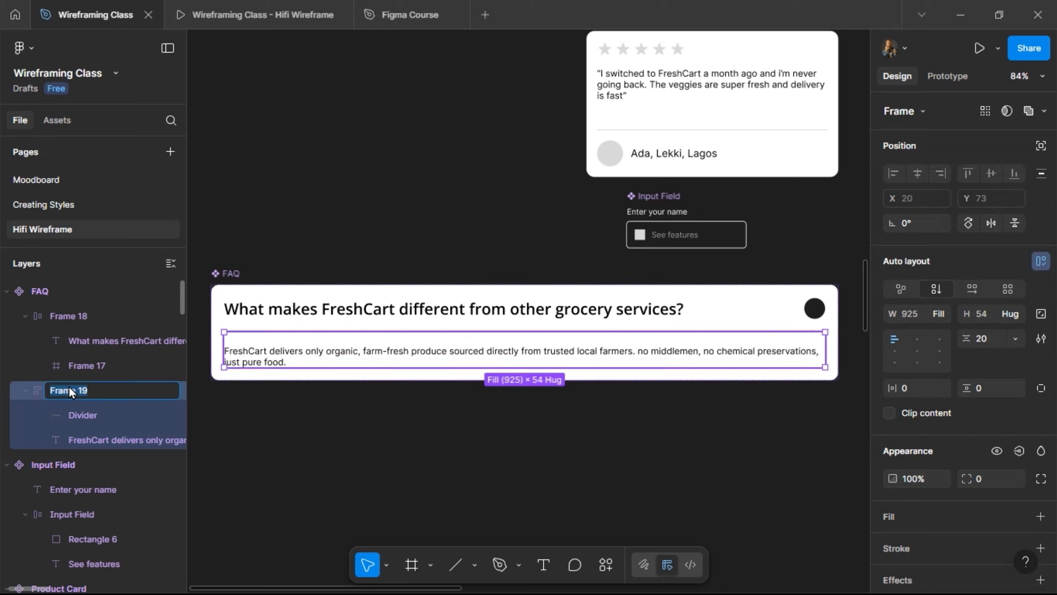
{"action": "type", "text": "Divider + Response"}
{"action": "key", "text": "Return"}
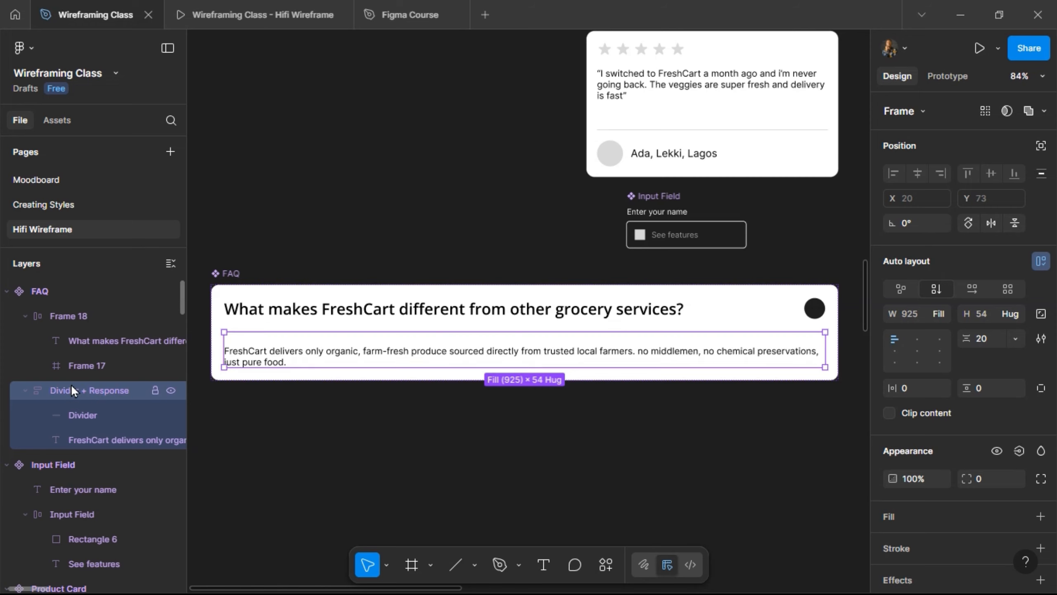
{"action": "left_click", "coordinate": [97, 363]}
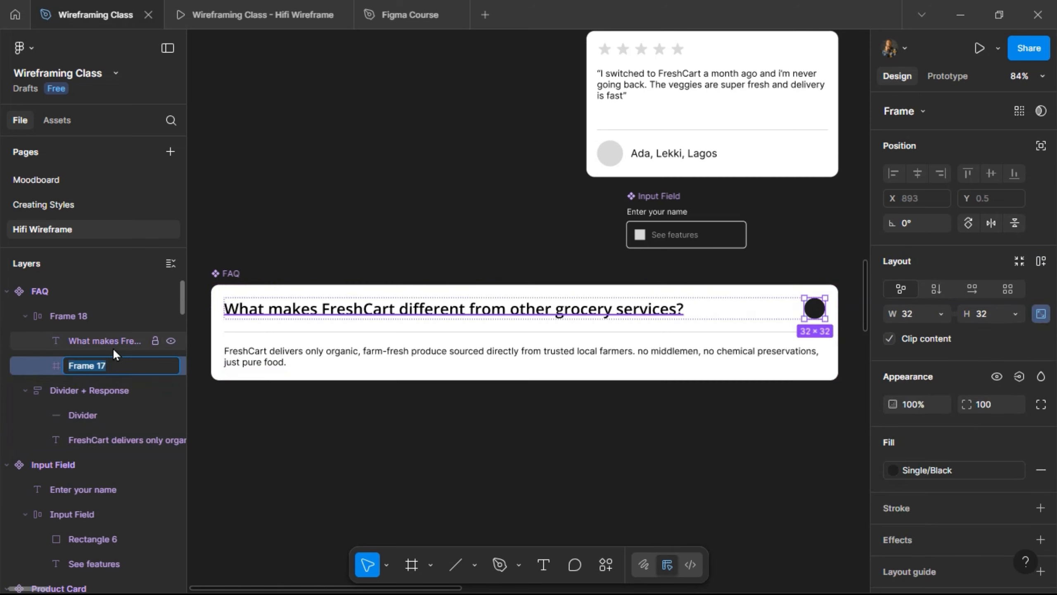
{"action": "key", "text": "ctrl+r"}
{"action": "type", "text": "Icon"}
{"action": "key", "text": "Return"}
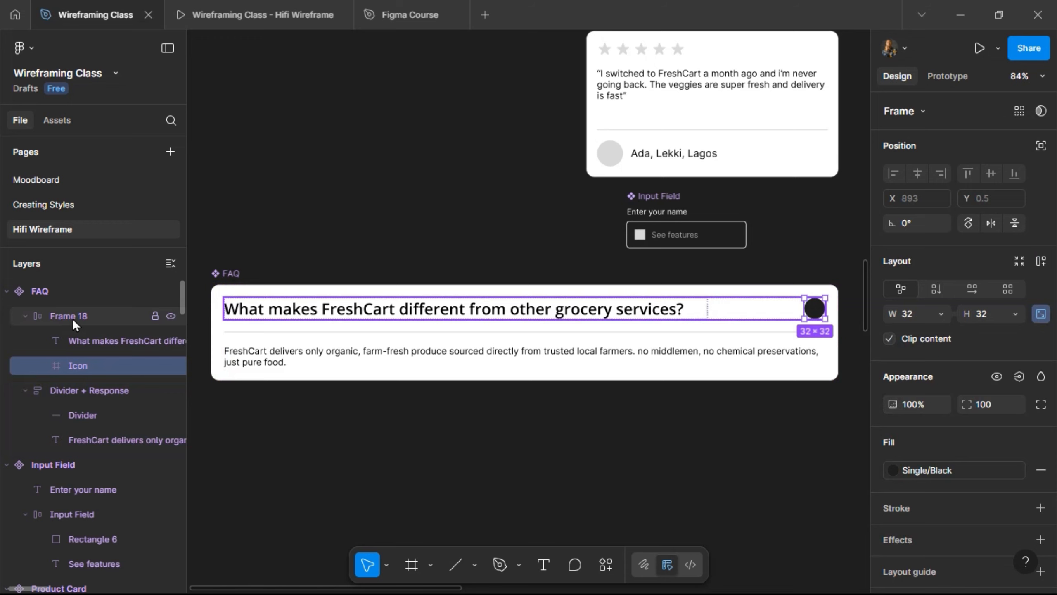
- Rename the question row frame to 'Question + Icon' and collapse both layer groups
{"action": "double_click", "coordinate": [73, 317]}
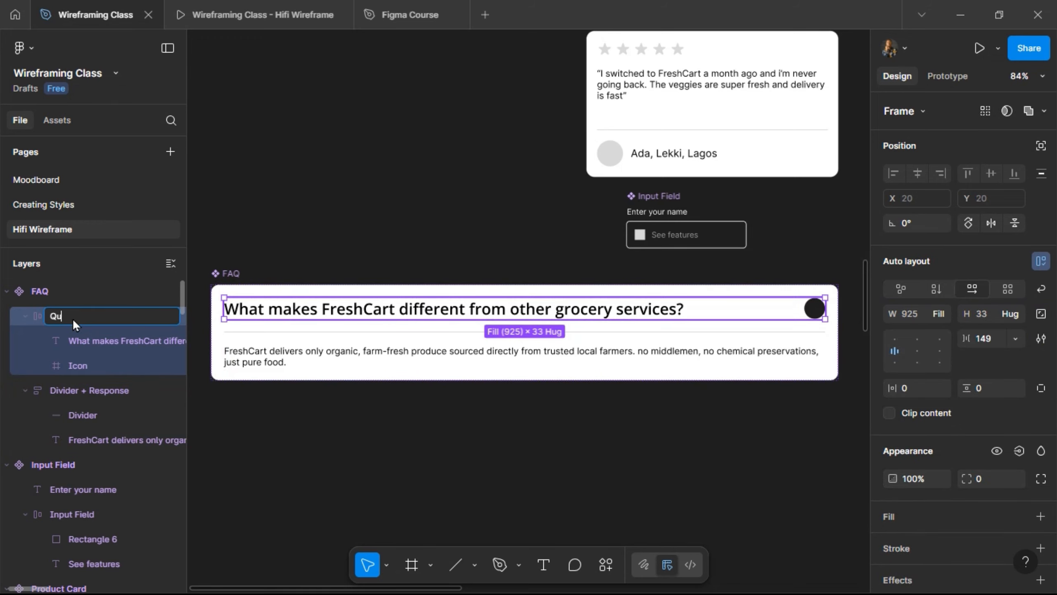
{"action": "type", "text": "Question + Icon"}
{"action": "key", "text": "Return"}
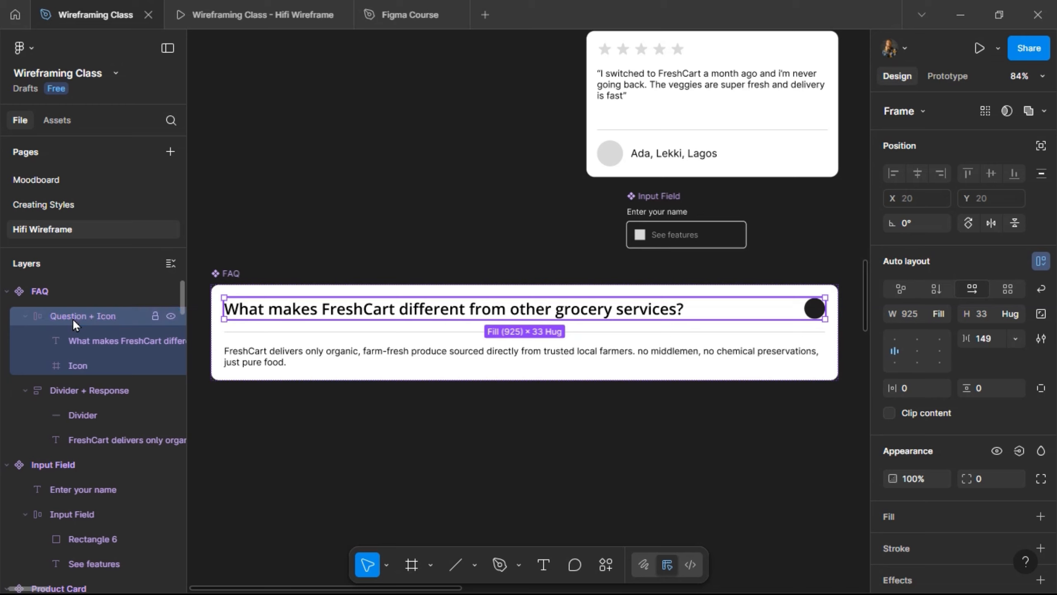
{"action": "left_click", "coordinate": [28, 320]}
{"action": "left_click", "coordinate": [61, 339]}
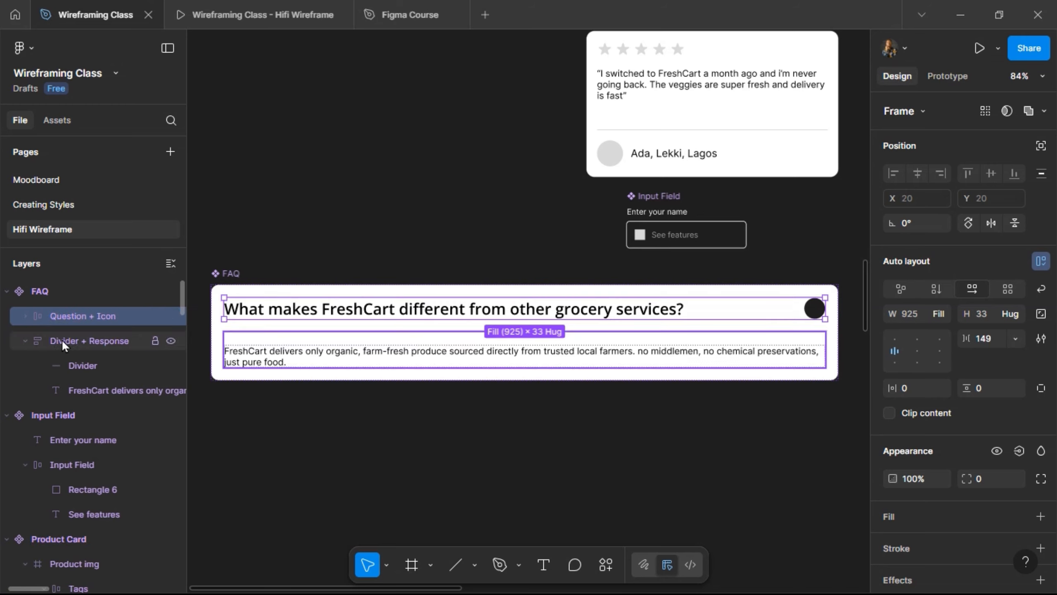
{"action": "left_click", "coordinate": [26, 340]}
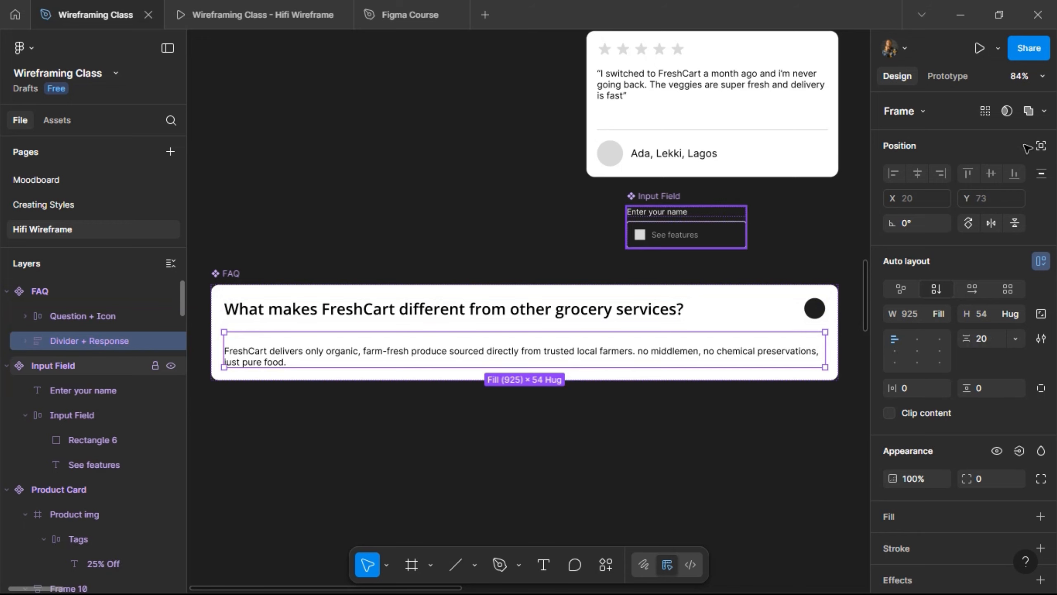
- Tie the Divider + Response frame's visibility to a new boolean property 'Show Response'
{"action": "scroll", "coordinate": [1007, 404], "scroll_direction": "down", "scroll_amount": 2}
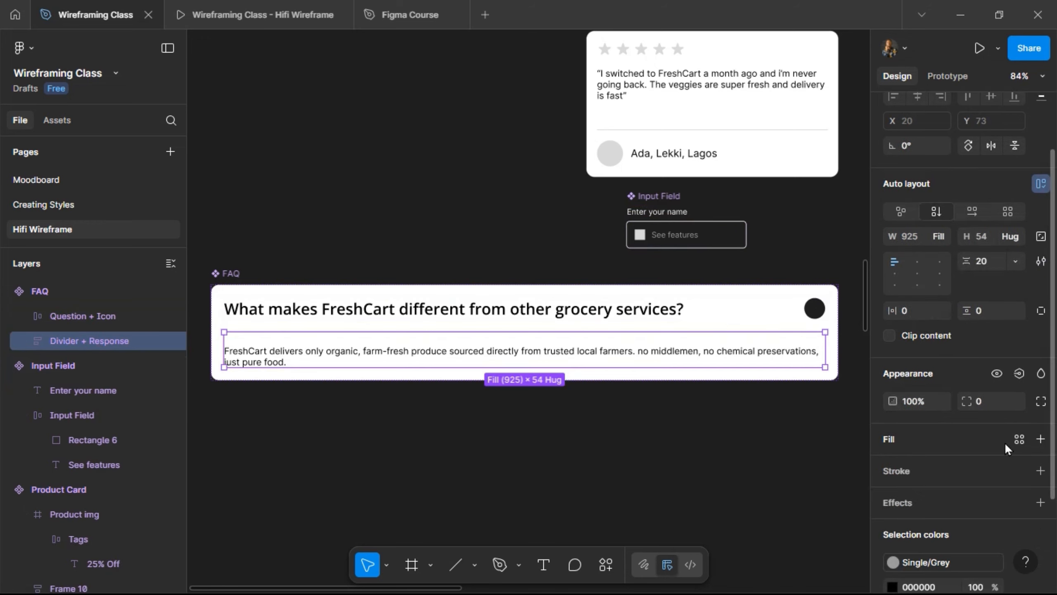
{"action": "left_click", "coordinate": [1019, 373]}
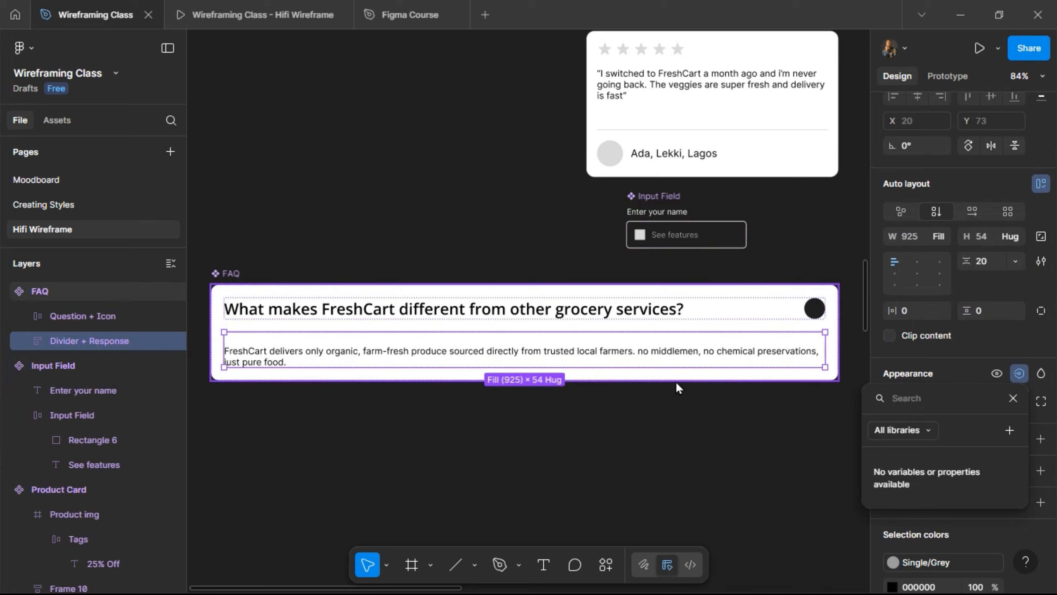
{"action": "left_click", "coordinate": [1009, 430]}
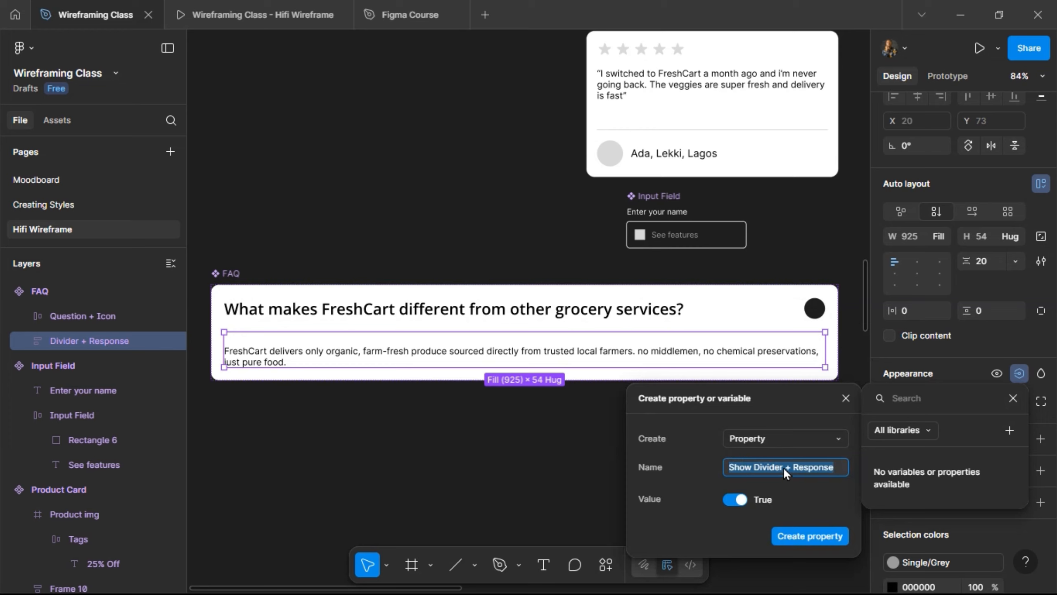
{"action": "left_click", "coordinate": [783, 468]}
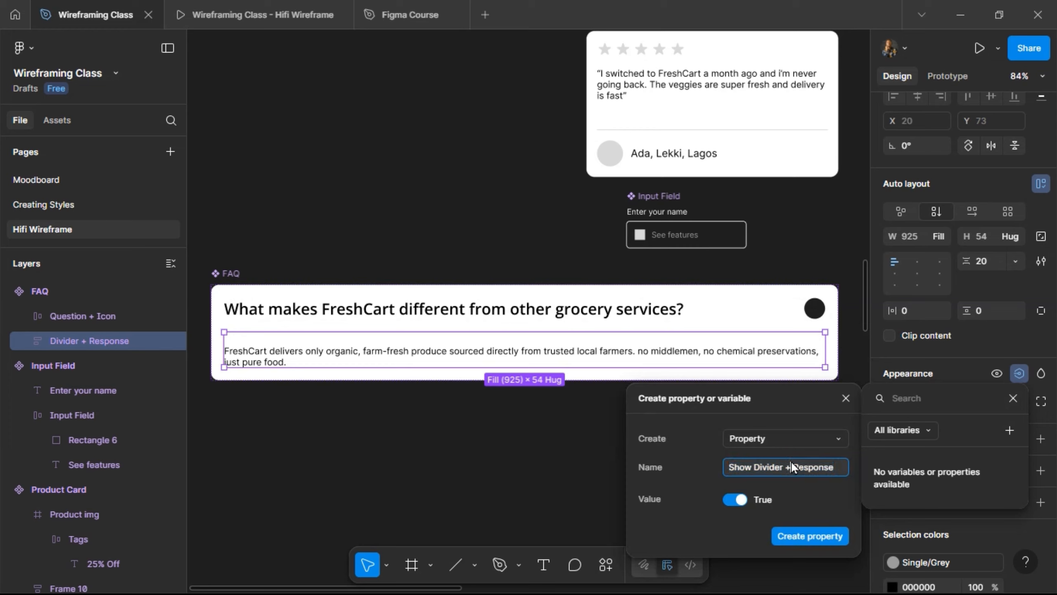
{"action": "key", "text": "BackSpace"}
{"action": "key", "text": "BackSpace"}
{"action": "key", "text": "BackSpace"}
{"action": "key", "text": "BackSpace"}
{"action": "key", "text": "BackSpace"}
{"action": "key", "text": "BackSpace"}
{"action": "key", "text": "BackSpace"}
{"action": "left_click", "coordinate": [818, 541]}
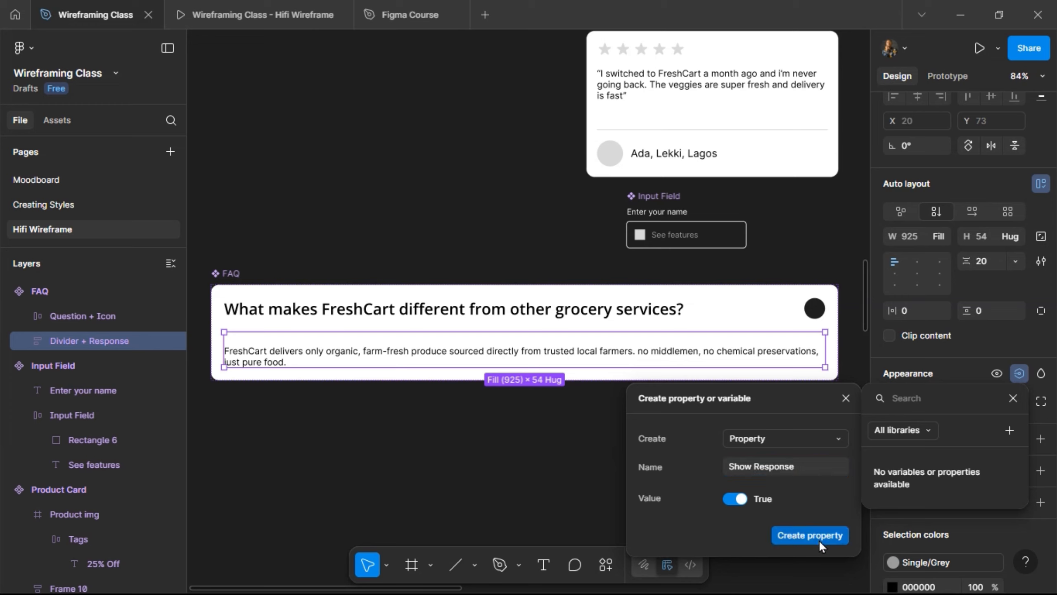
{"action": "left_click", "coordinate": [819, 541]}
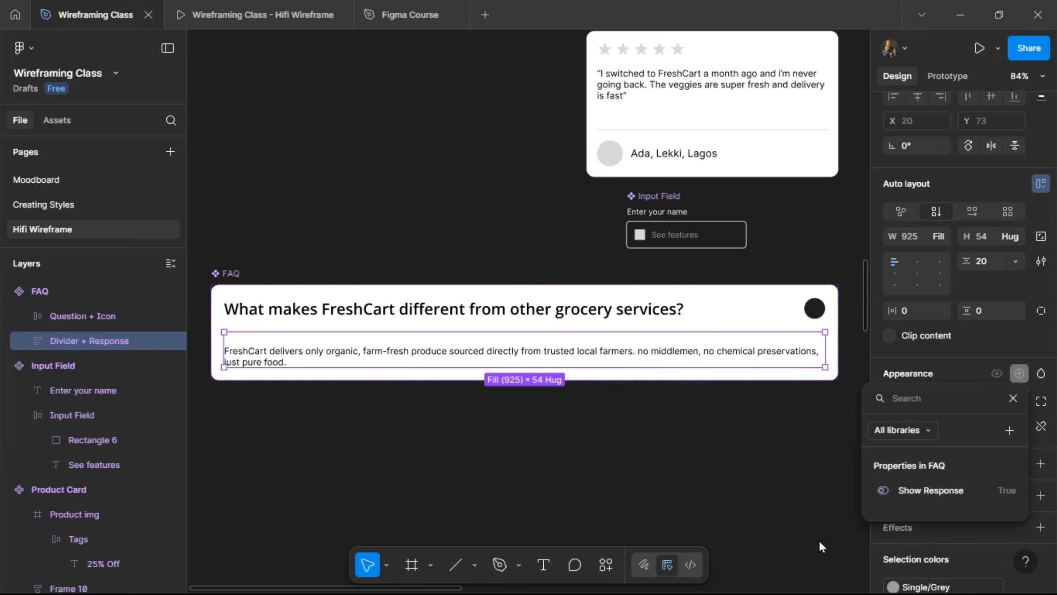
{"action": "left_click", "coordinate": [235, 274]}
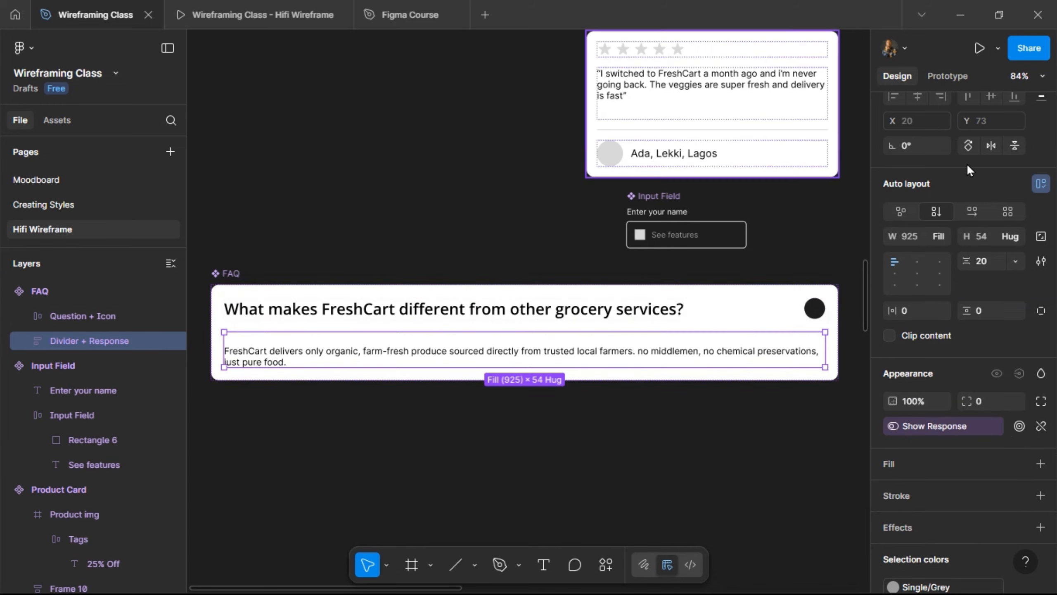
{"action": "scroll", "coordinate": [982, 167], "scroll_direction": "up", "scroll_amount": 2}
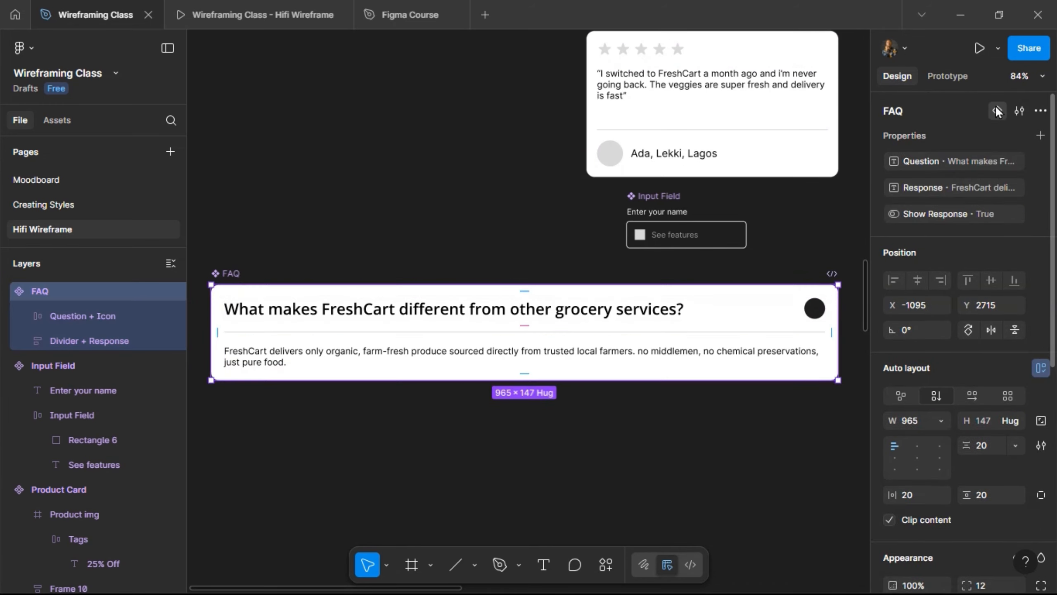
- Add a second FAQ variant named Response below the Default card
{"action": "left_click", "coordinate": [997, 111]}
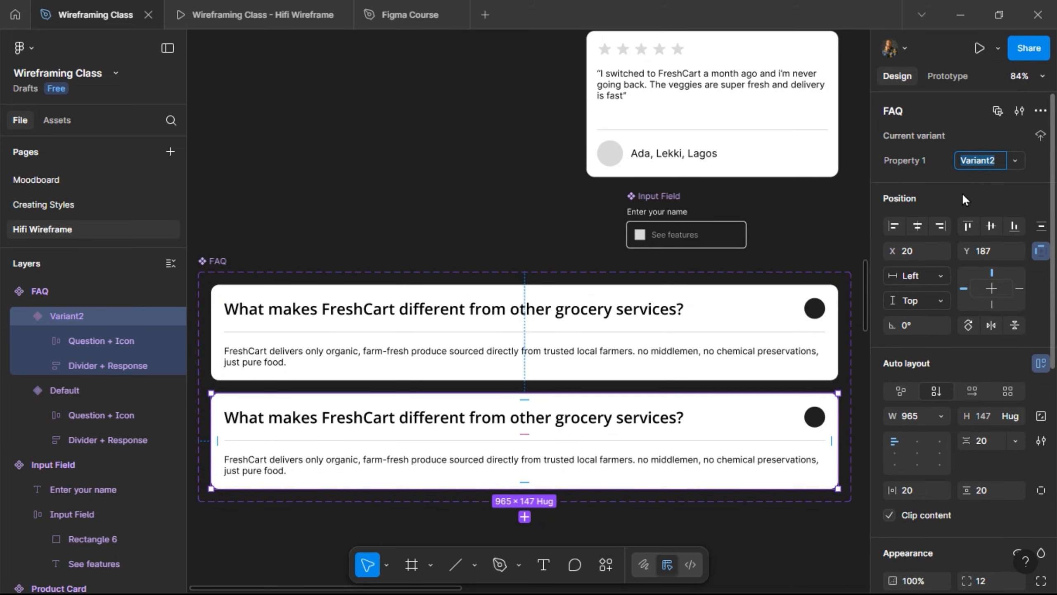
{"action": "type", "text": "Response"}
{"action": "key", "text": "Return"}
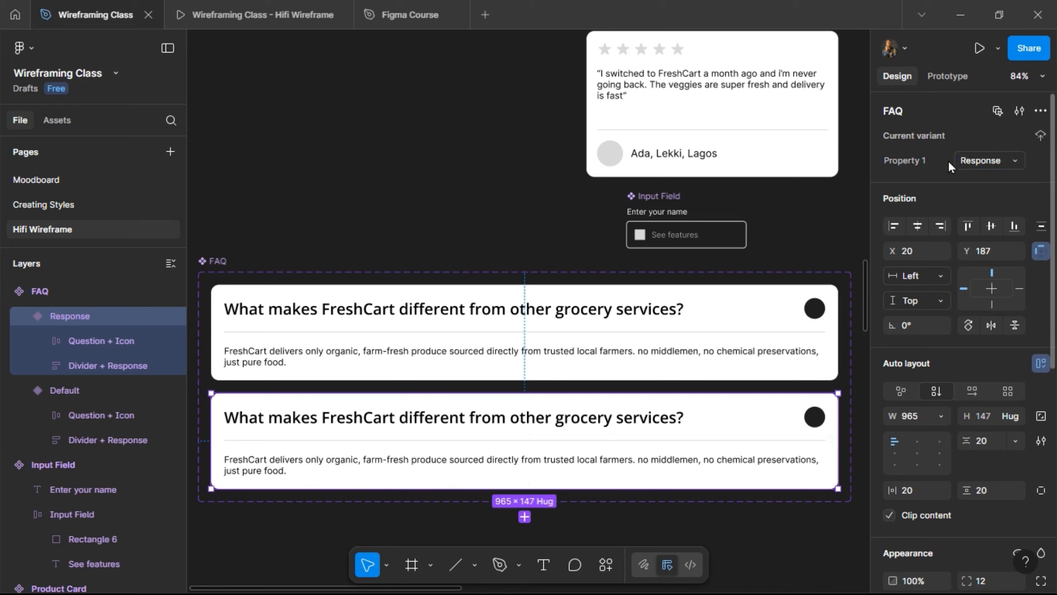
{"action": "left_click", "coordinate": [462, 329]}
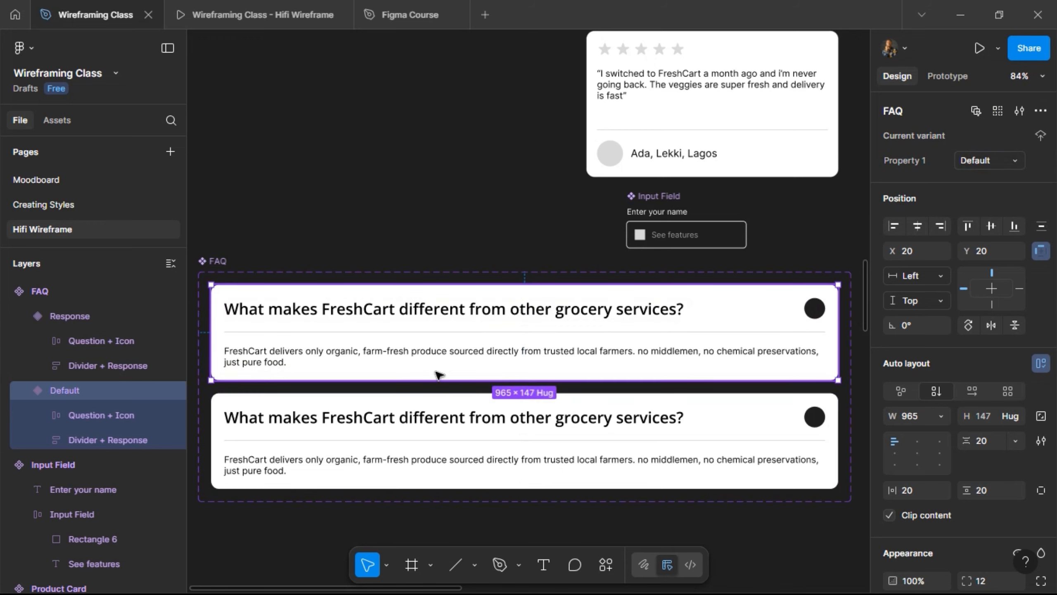
{"action": "left_click", "coordinate": [425, 427]}
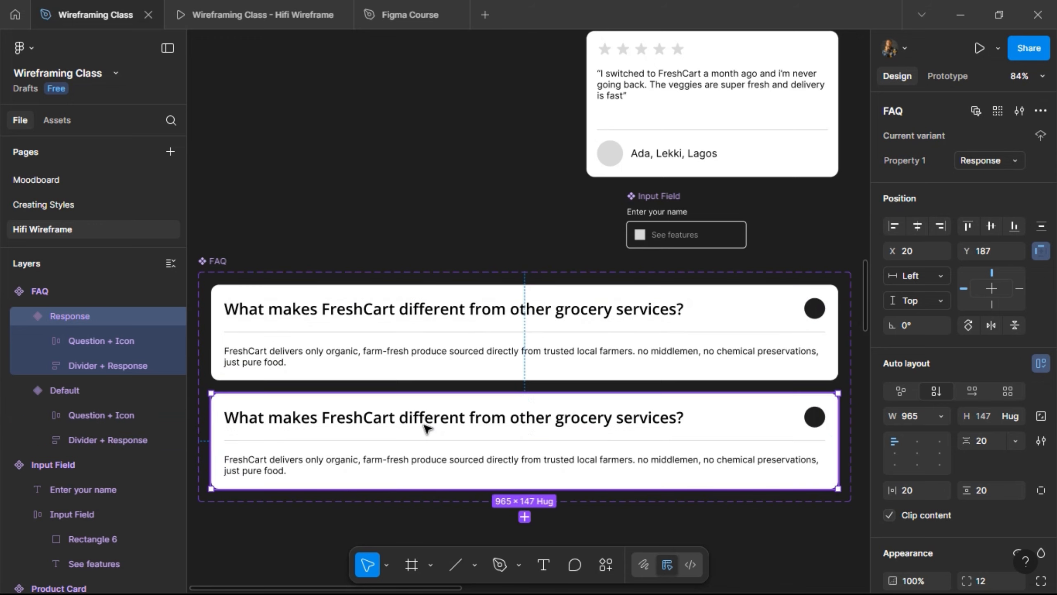
{"action": "left_click", "coordinate": [444, 356]}
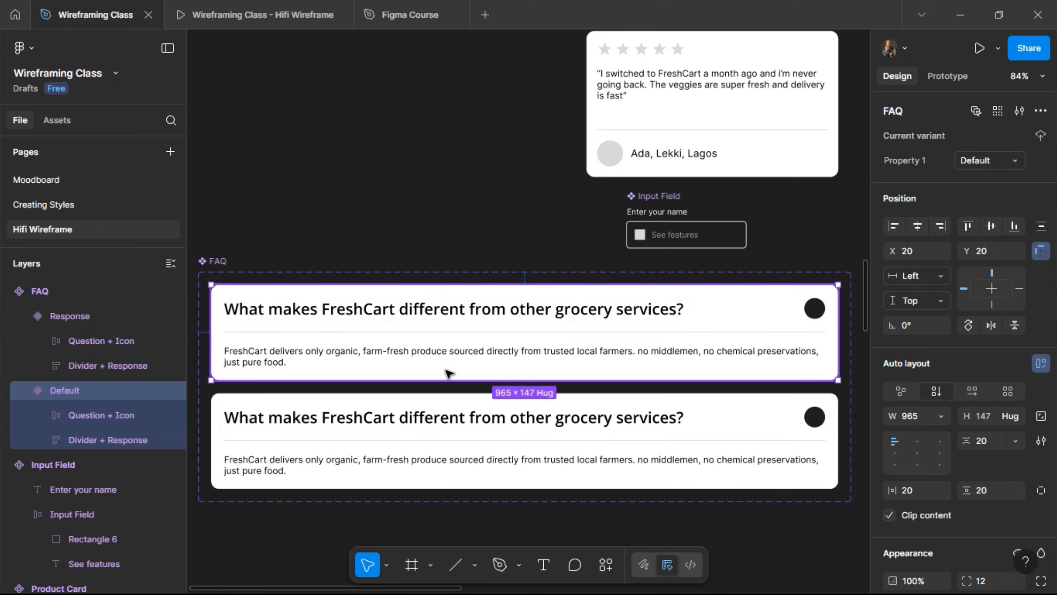
{"action": "left_click", "coordinate": [508, 351]}
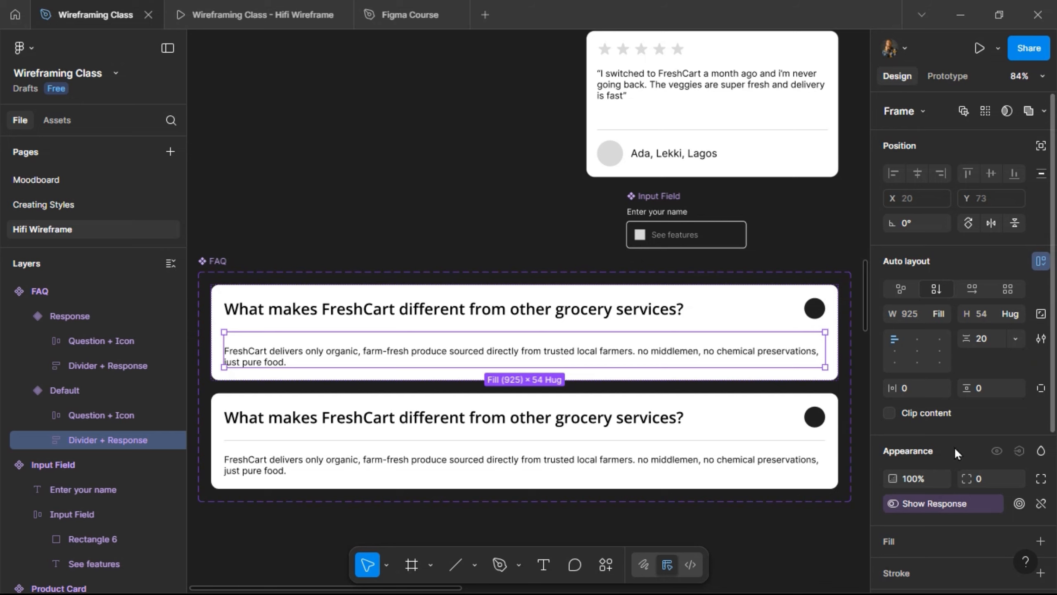
- Remove the Show Response visibility binding from Divider + Response in both variants
{"action": "scroll", "coordinate": [955, 447], "scroll_direction": "down", "scroll_amount": 2}
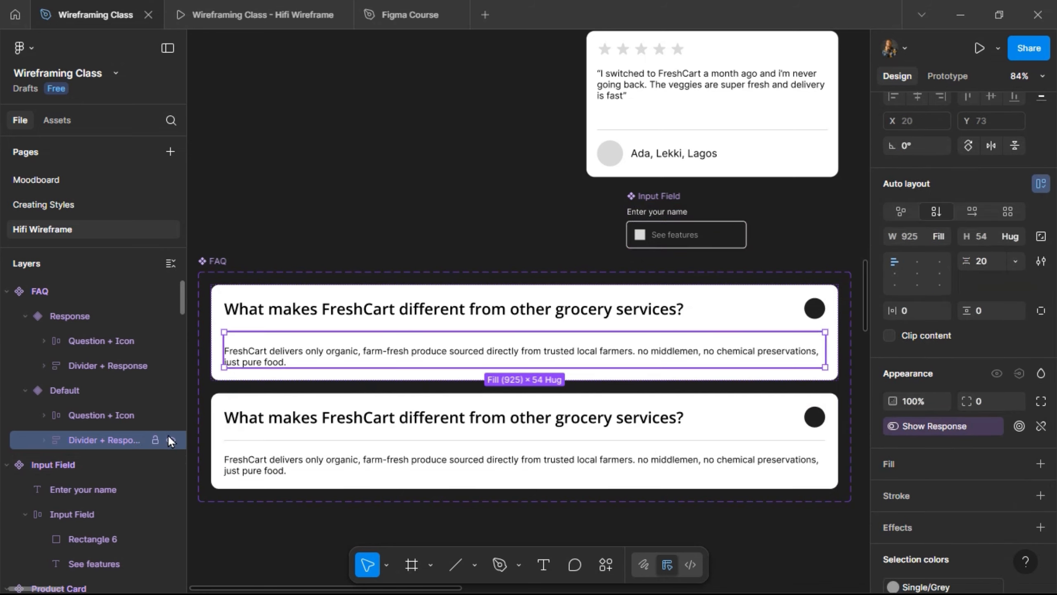
{"action": "left_click", "coordinate": [169, 438]}
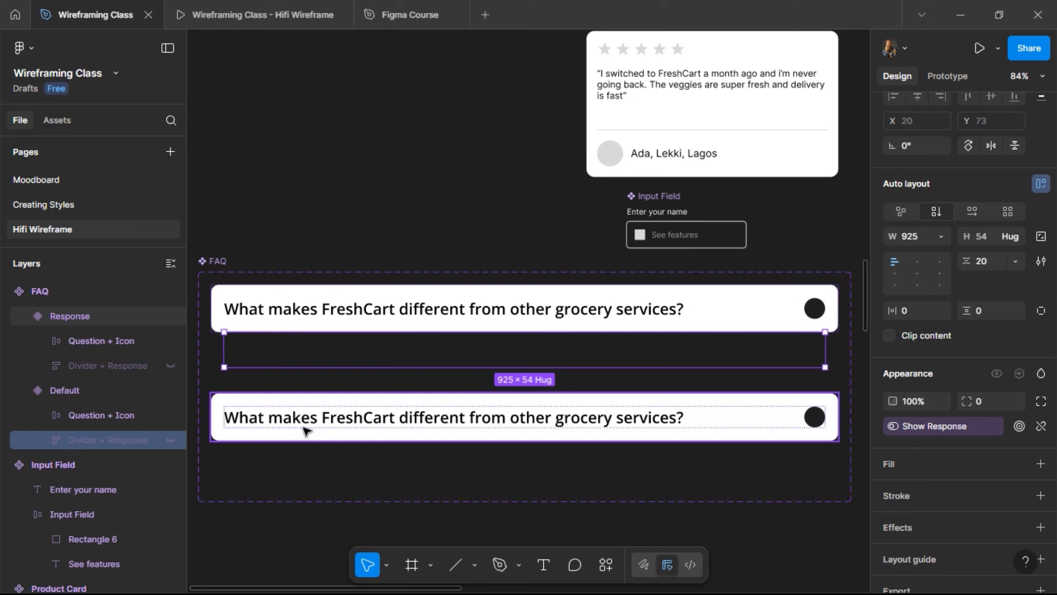
{"action": "left_click", "coordinate": [275, 420]}
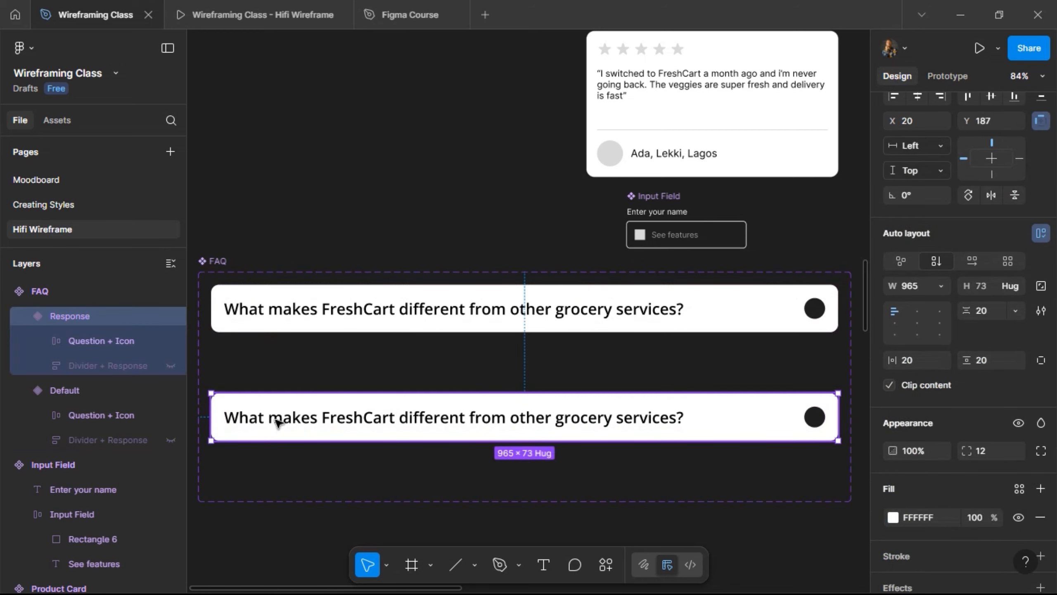
{"action": "left_click", "coordinate": [170, 365]}
{"action": "left_click", "coordinate": [166, 365]}
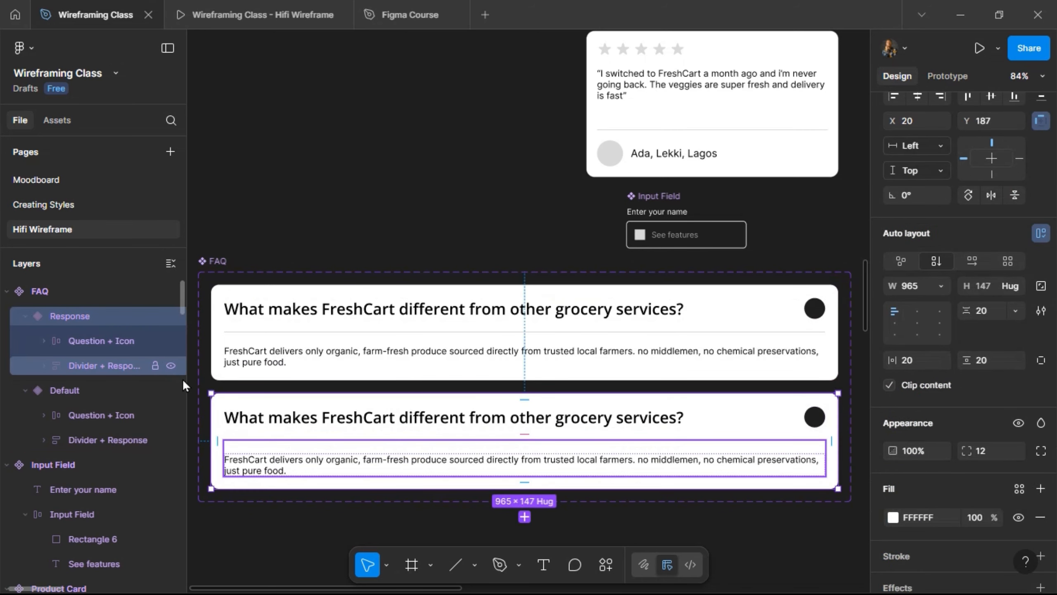
{"action": "left_click", "coordinate": [253, 347]}
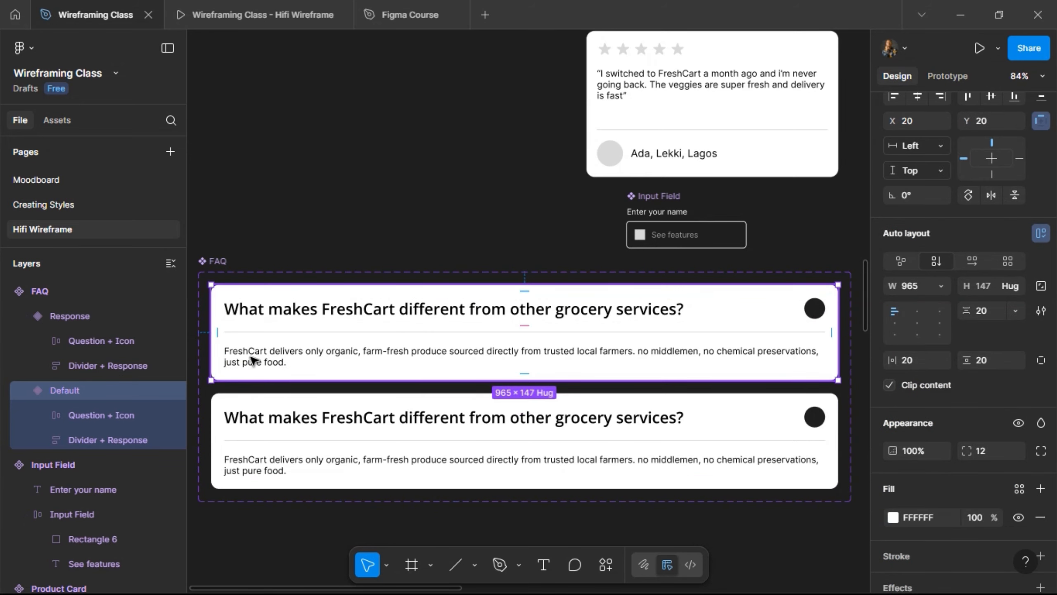
{"action": "left_click", "coordinate": [253, 360]}
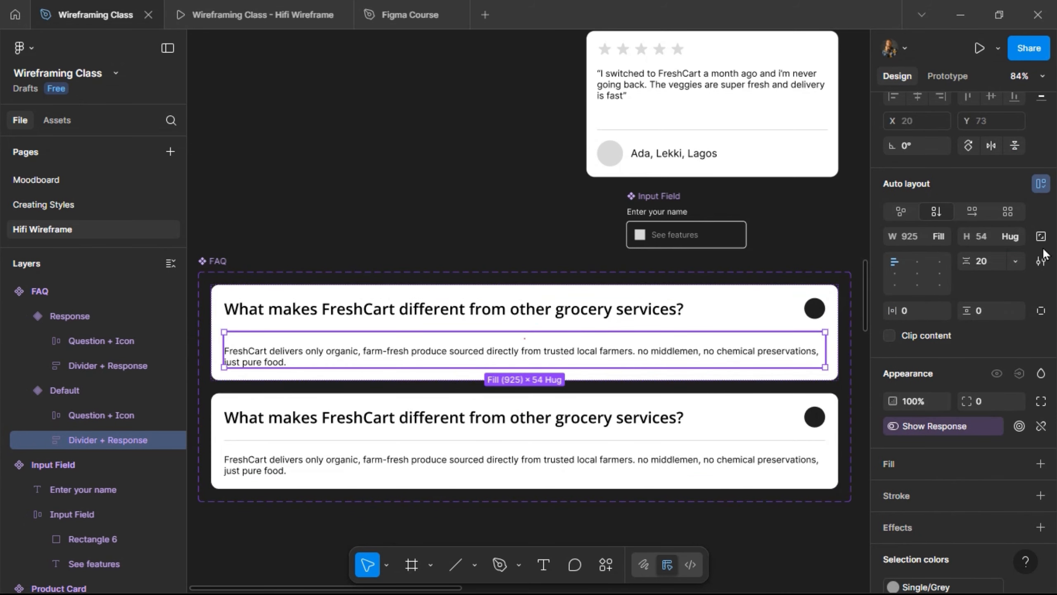
{"action": "left_click", "coordinate": [1040, 426]}
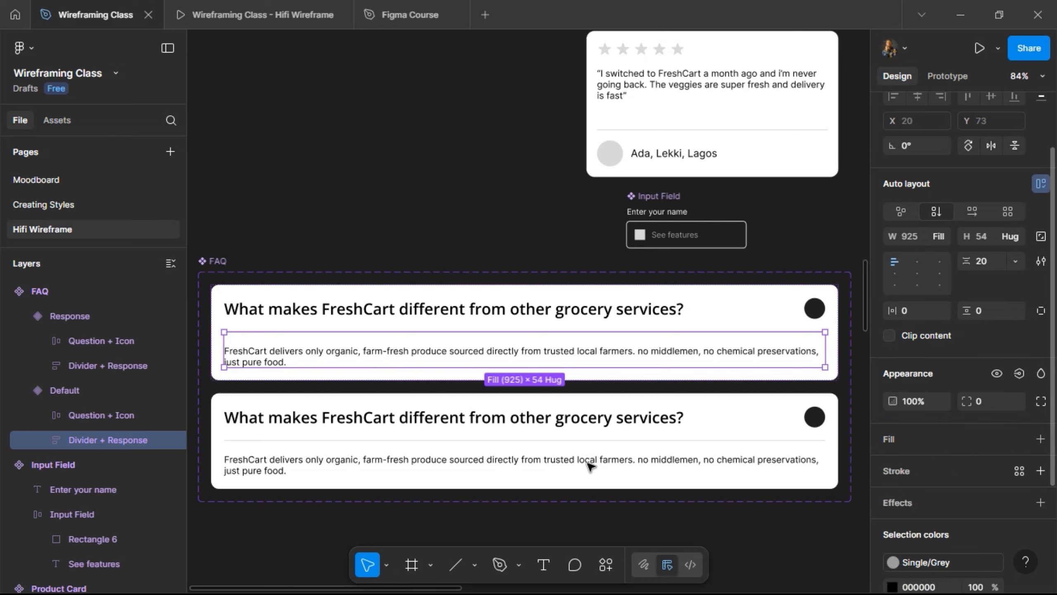
{"action": "left_click", "coordinate": [513, 462]}
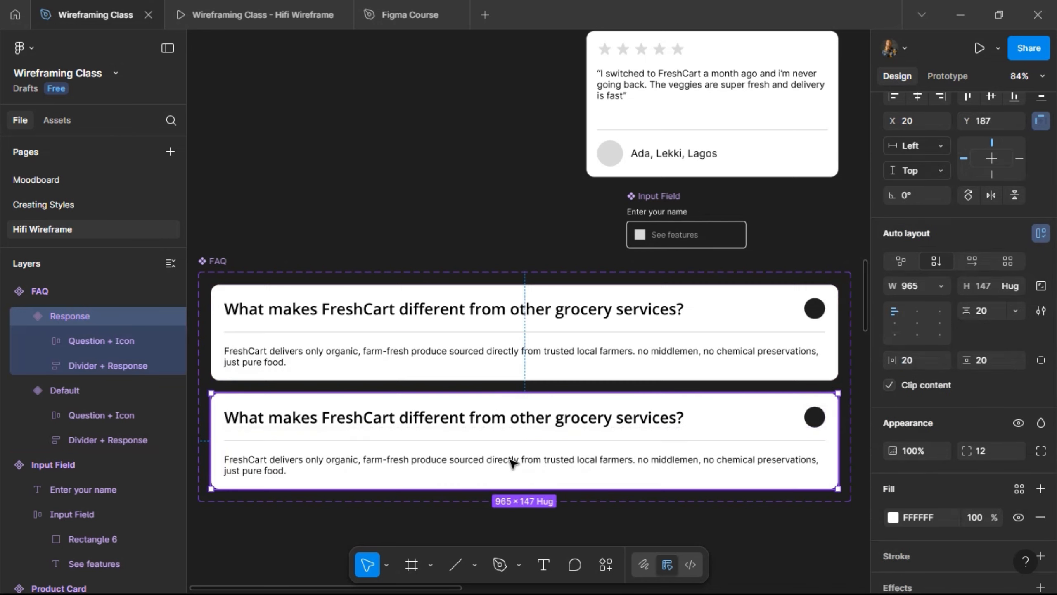
{"action": "left_click", "coordinate": [512, 462]}
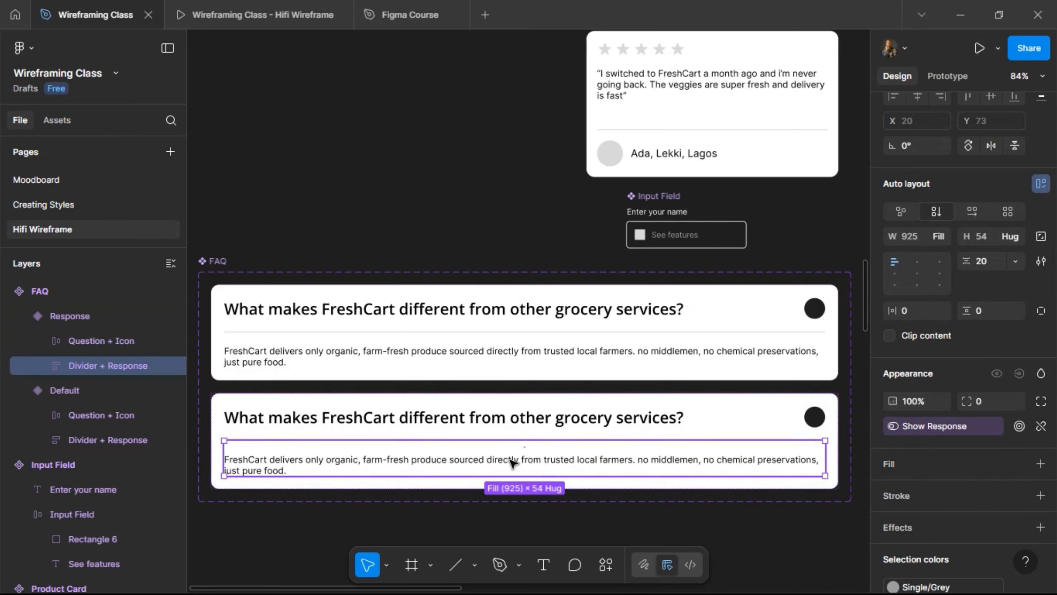
{"action": "left_click", "coordinate": [1041, 426]}
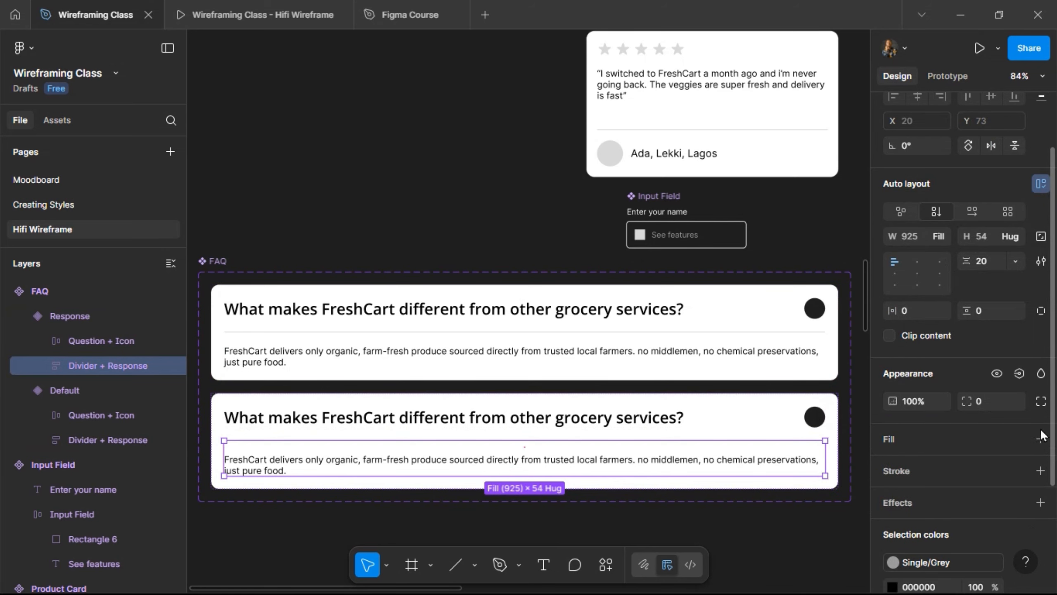
- Hide Divider + Response in the Default variant so only the question shows
{"action": "left_click", "coordinate": [472, 349]}
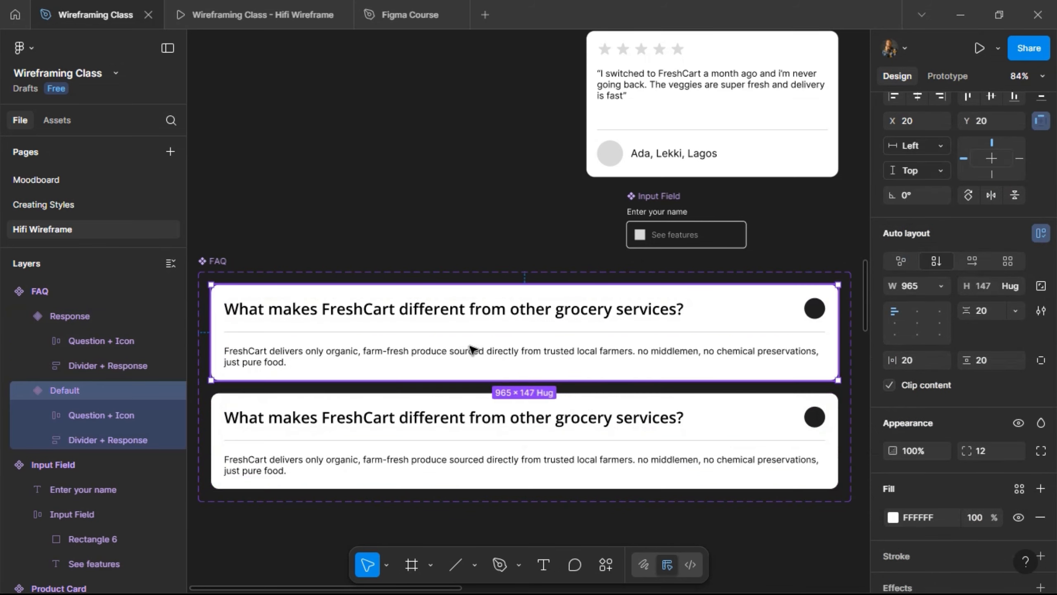
{"action": "left_click", "coordinate": [285, 353]}
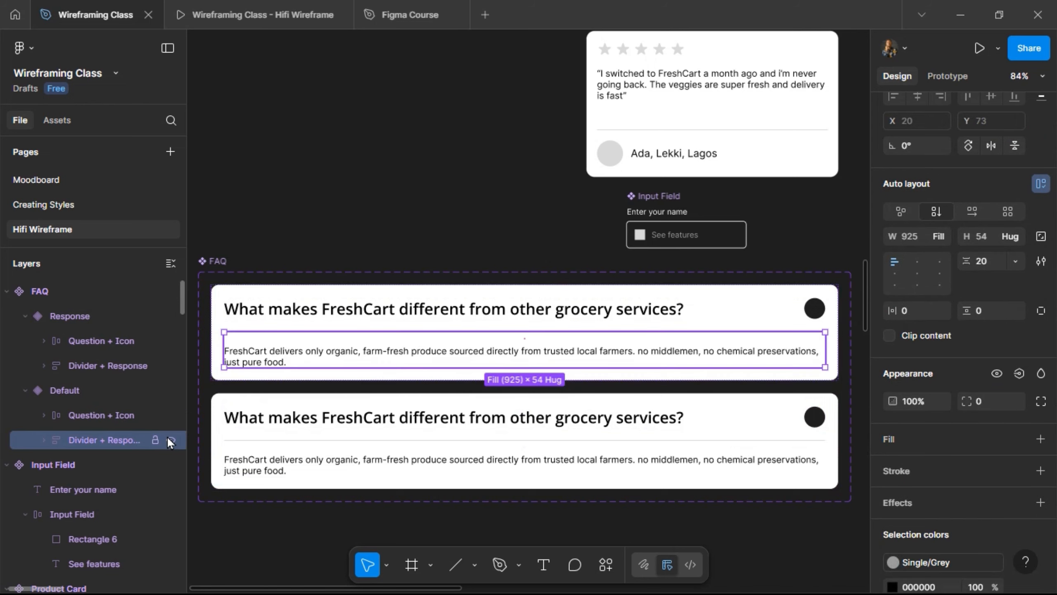
{"action": "left_click", "coordinate": [168, 439]}
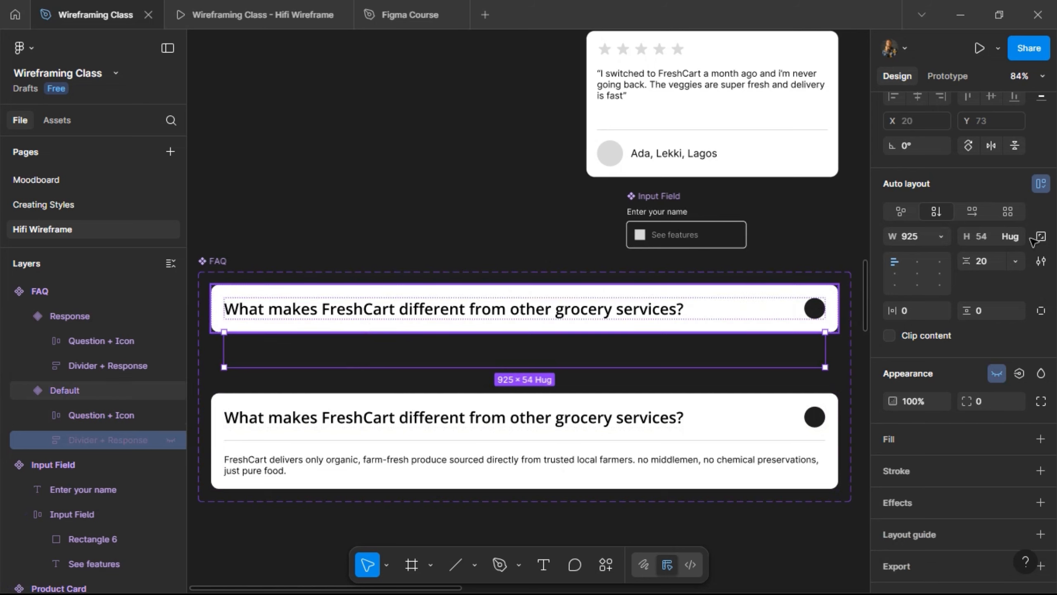
{"action": "key", "text": "Escape"}
- Rename the variant property to Boolean, valuing Response as True and Default as False
{"action": "scroll", "coordinate": [918, 175], "scroll_direction": "up", "scroll_amount": 3}
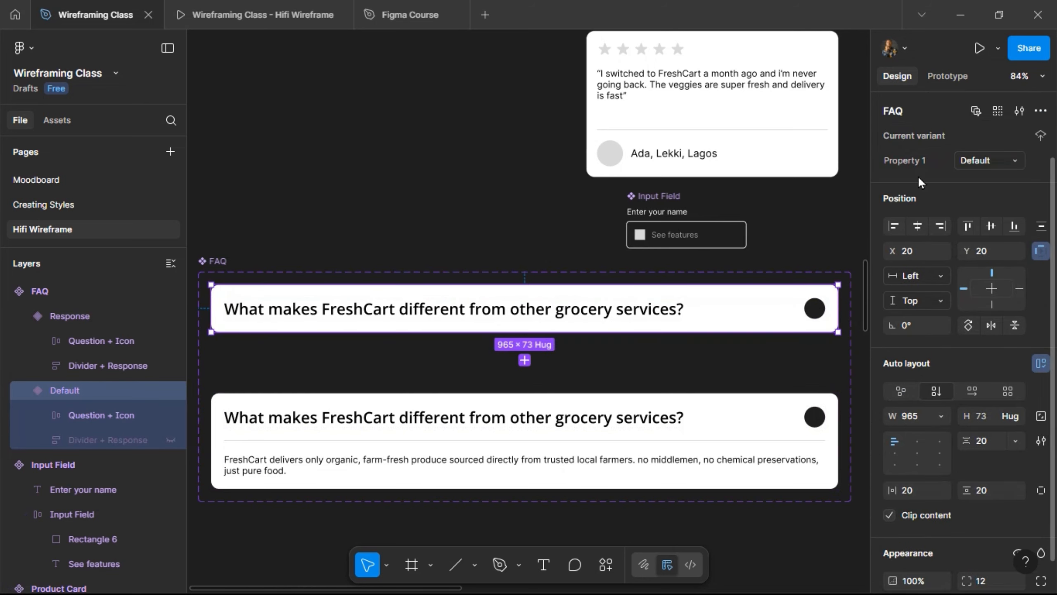
{"action": "double_click", "coordinate": [920, 164]}
{"action": "type", "text": "Boolean"}
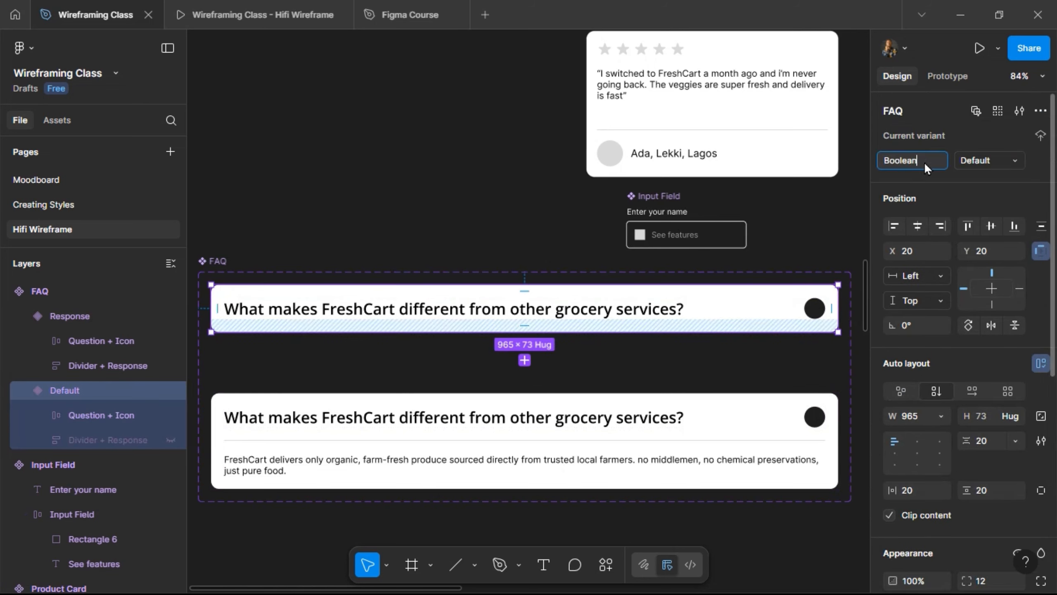
{"action": "key", "text": "Return"}
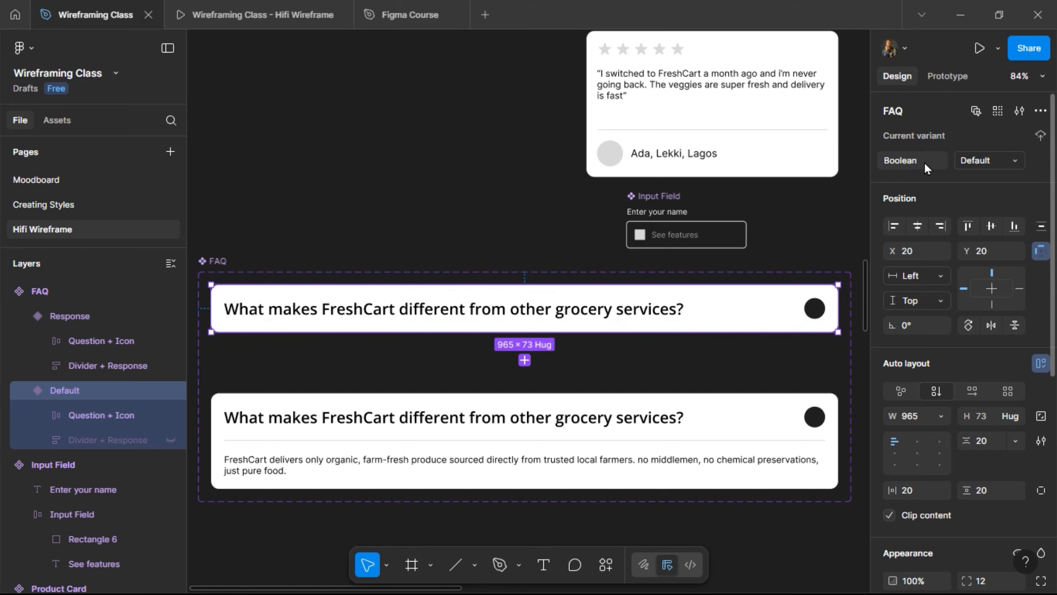
{"action": "left_click", "coordinate": [966, 162]}
{"action": "left_click", "coordinate": [981, 171]}
{"action": "double_click", "coordinate": [982, 162]}
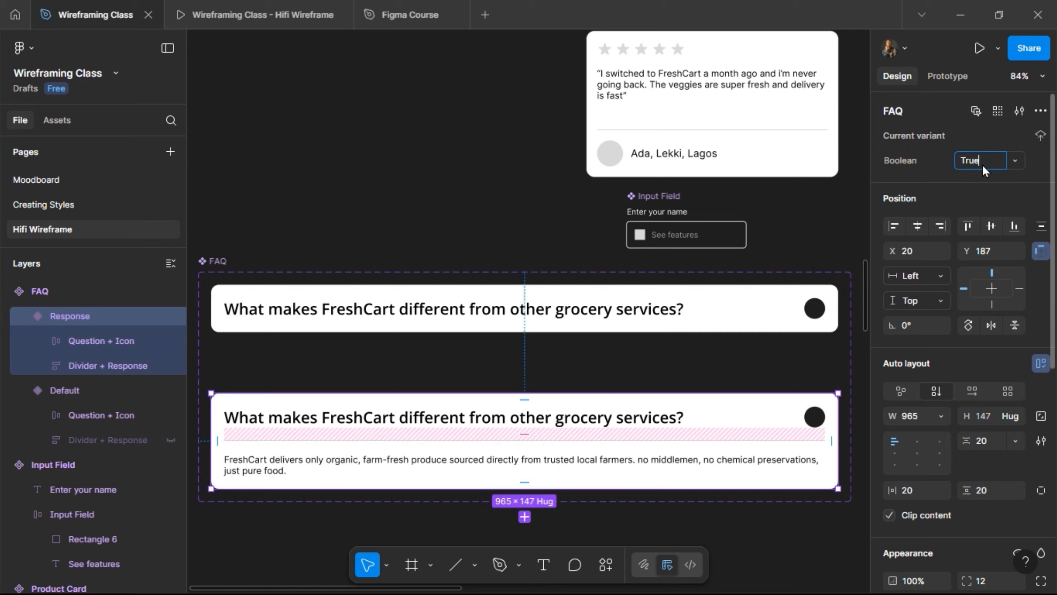
{"action": "key", "text": "Return"}
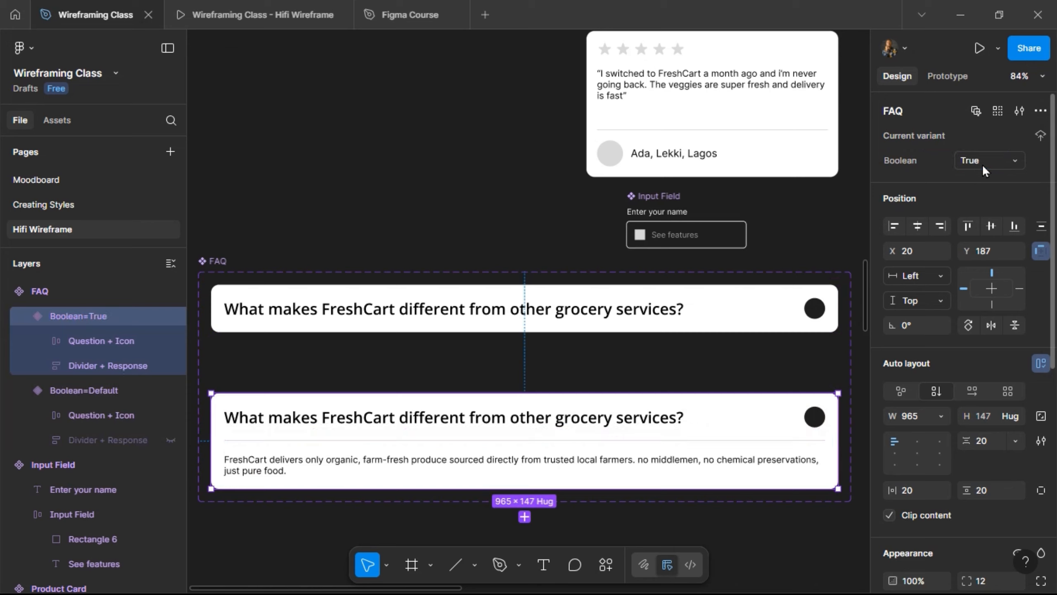
{"action": "left_click", "coordinate": [711, 314]}
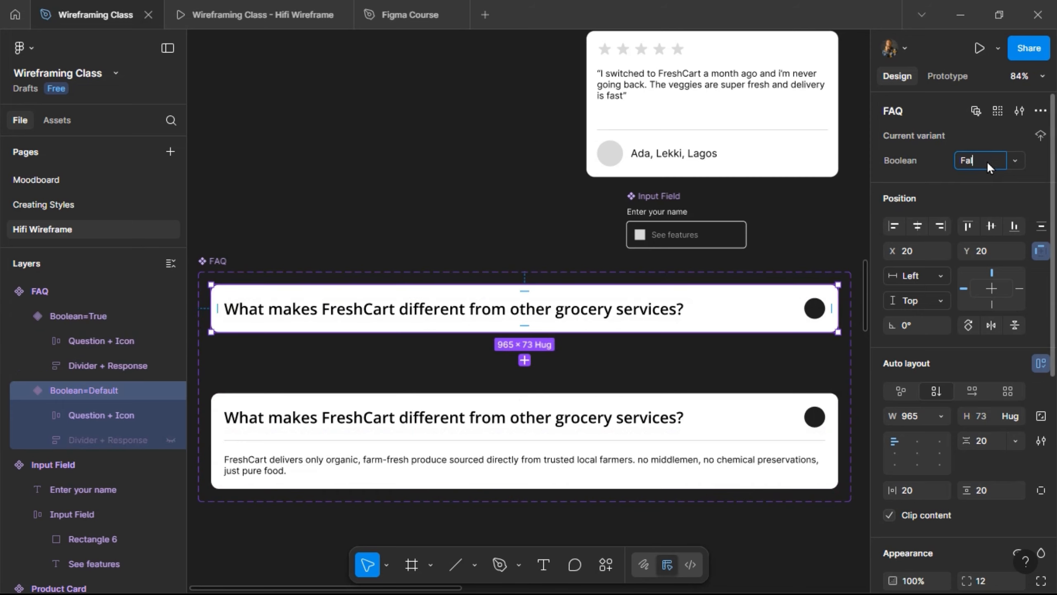
{"action": "key", "text": "Return"}
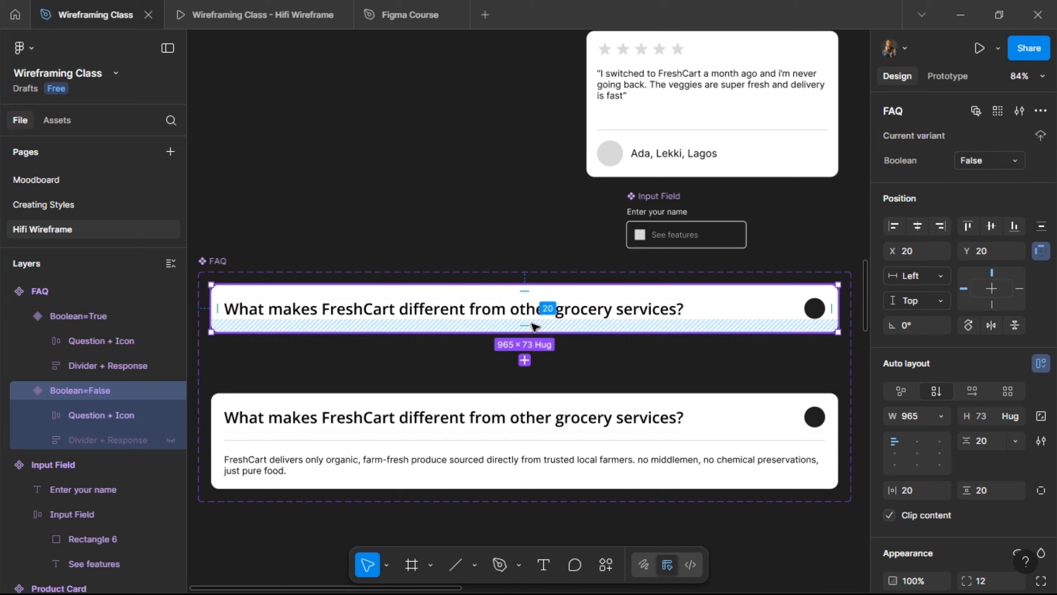
- Alt-drag the Boolean=False variant downward to place a collapsed FAQ instance
{"action": "scroll", "coordinate": [532, 324], "scroll_direction": "down", "scroll_amount": 5}
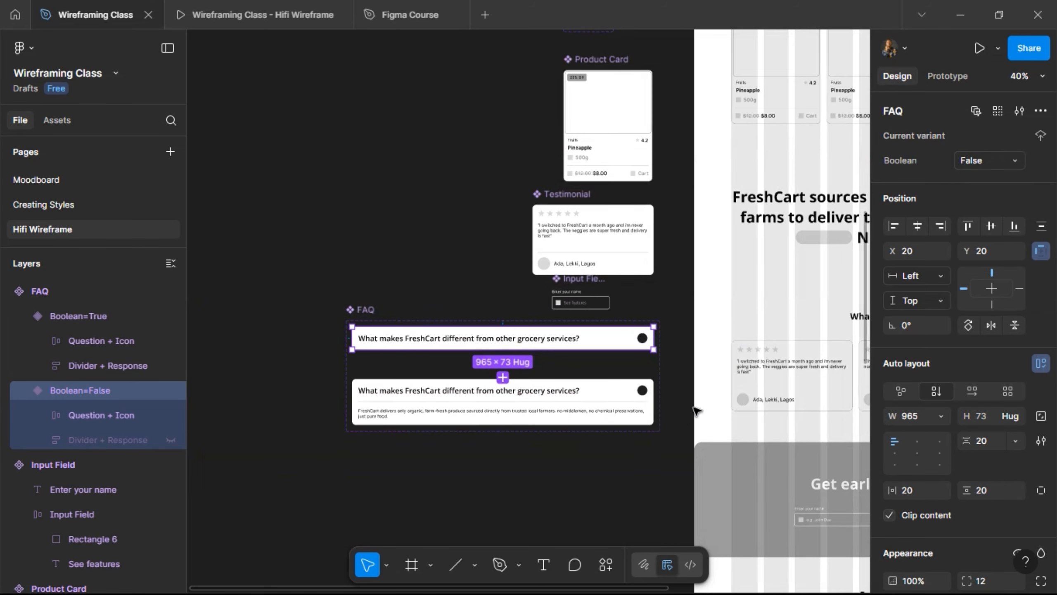
{"action": "scroll", "coordinate": [696, 408], "scroll_direction": "right", "scroll_amount": 2}
{"action": "scroll", "coordinate": [696, 408], "scroll_direction": "right", "scroll_amount": 3}
{"action": "scroll", "coordinate": [696, 408], "scroll_direction": "down", "scroll_amount": 5}
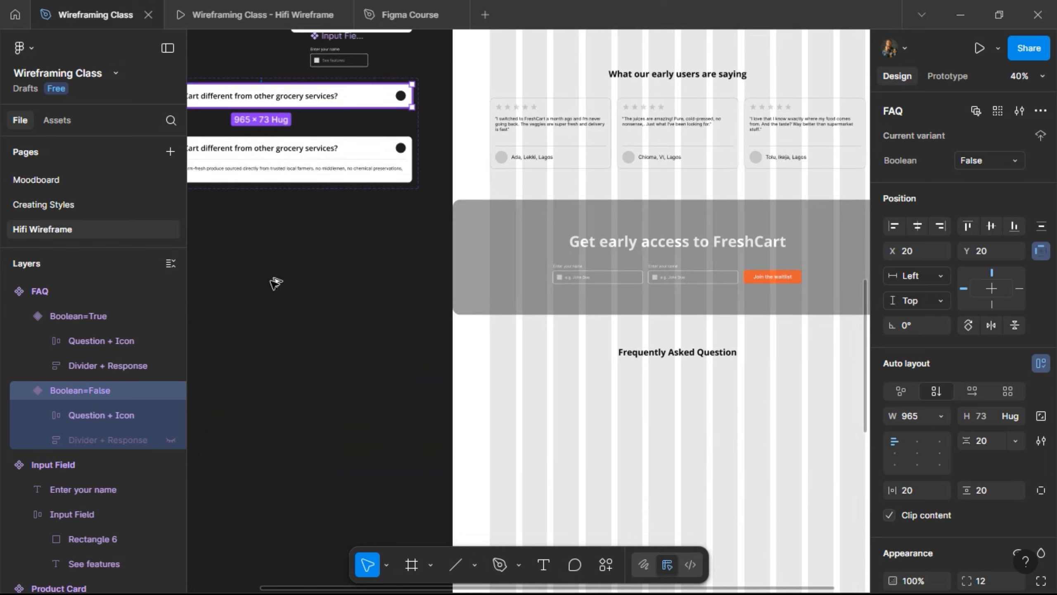
{"action": "left_click_drag", "start_coordinate": [274, 285], "coordinate": [290, 304]}
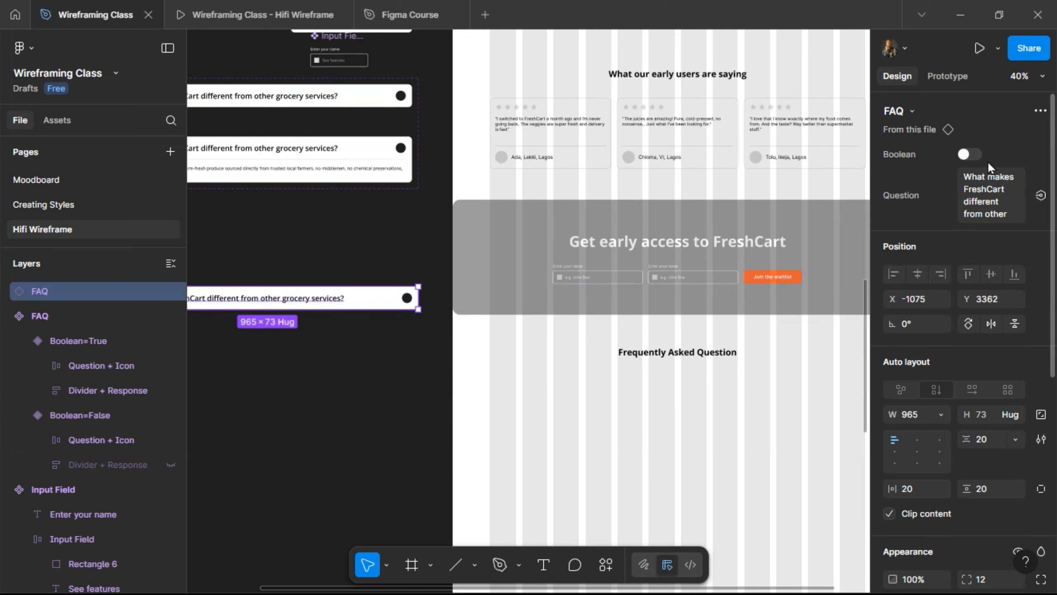
- Switch the instance's Boolean on and move it into Frame 16 below the FAQ heading
{"action": "left_click", "coordinate": [970, 155]}
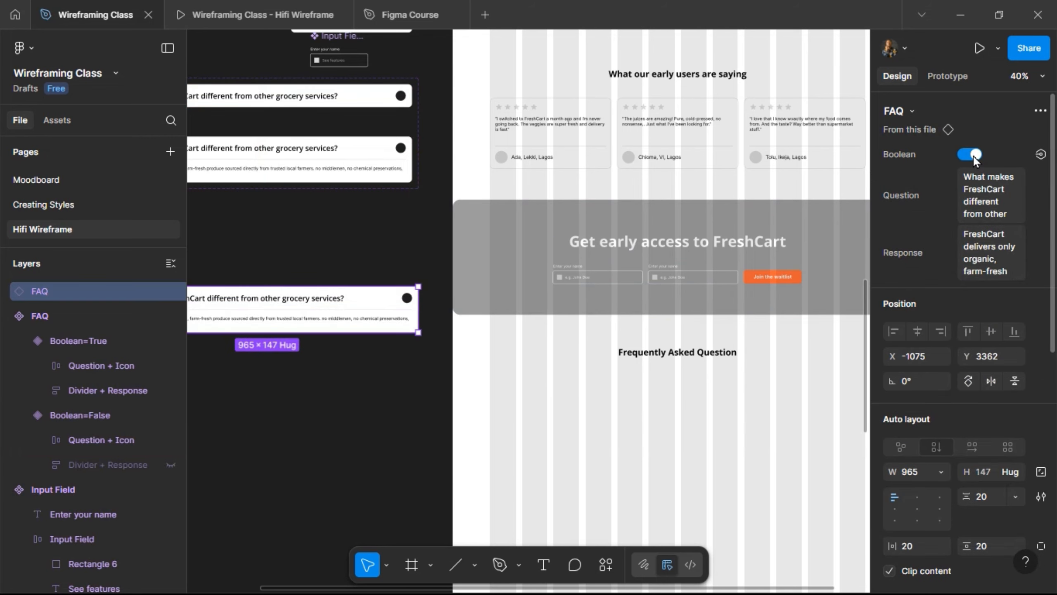
{"action": "left_click", "coordinate": [973, 155]}
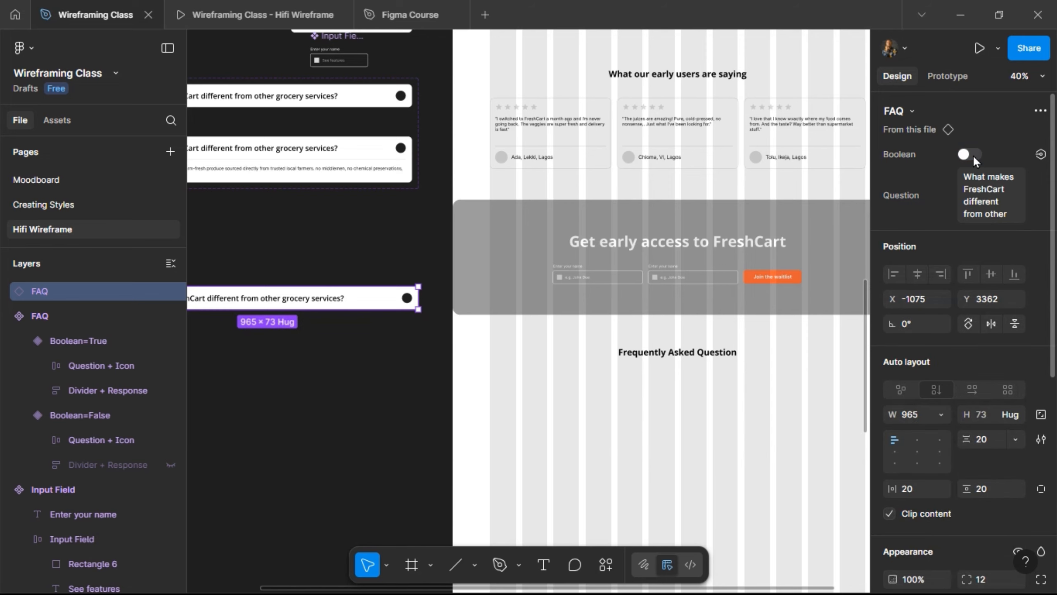
{"action": "left_click", "coordinate": [973, 155]}
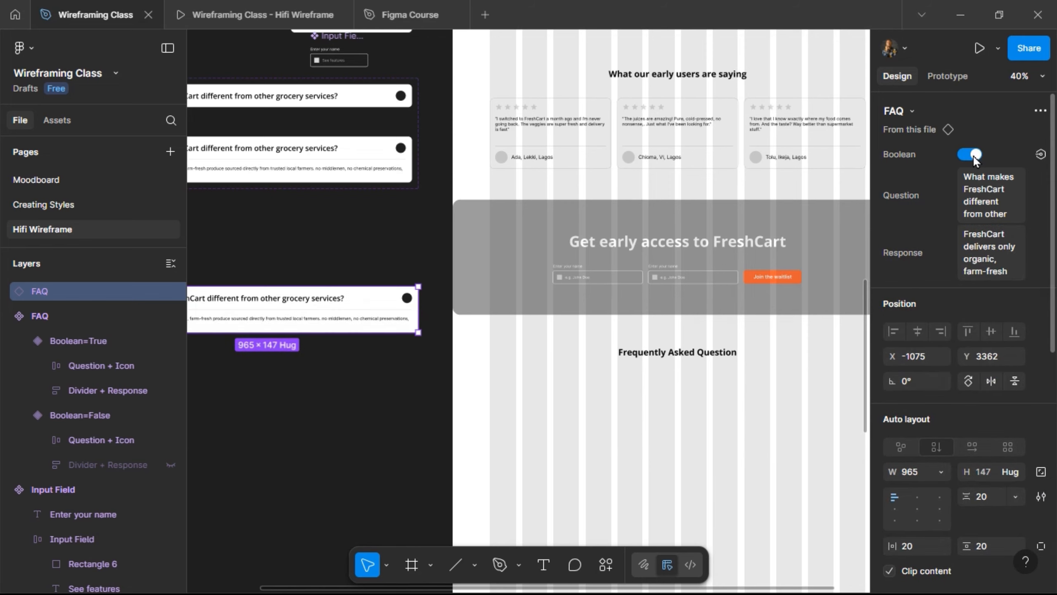
{"action": "scroll", "coordinate": [340, 275], "scroll_direction": "left", "scroll_amount": 5}
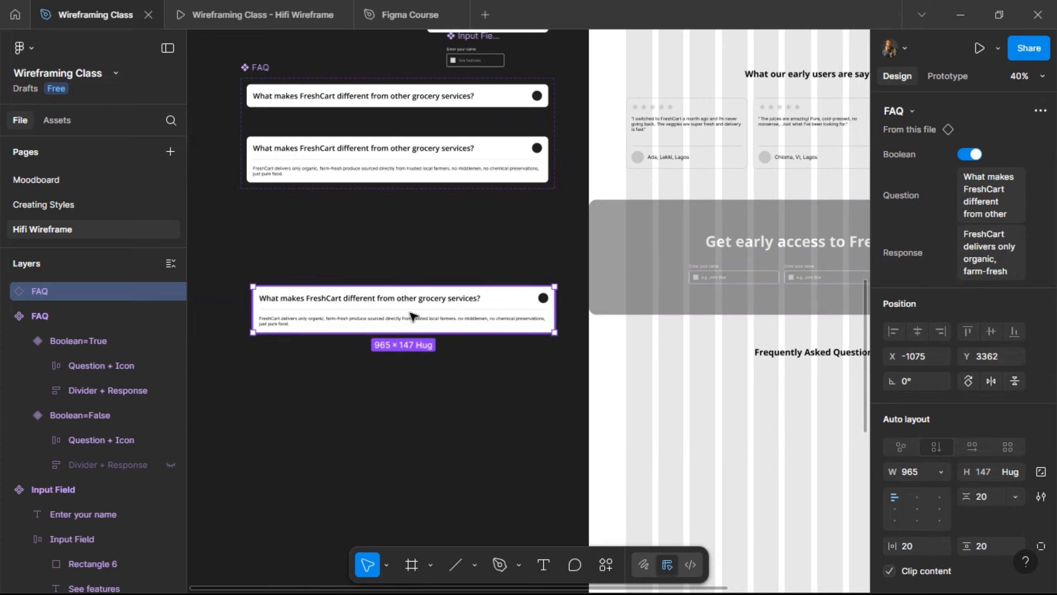
{"action": "mouse_move", "coordinate": [749, 393]}
{"action": "left_mouse_down"}
{"action": "mouse_move", "coordinate": [786, 403]}
{"action": "mouse_move", "coordinate": [769, 385]}
{"action": "left_mouse_up"}
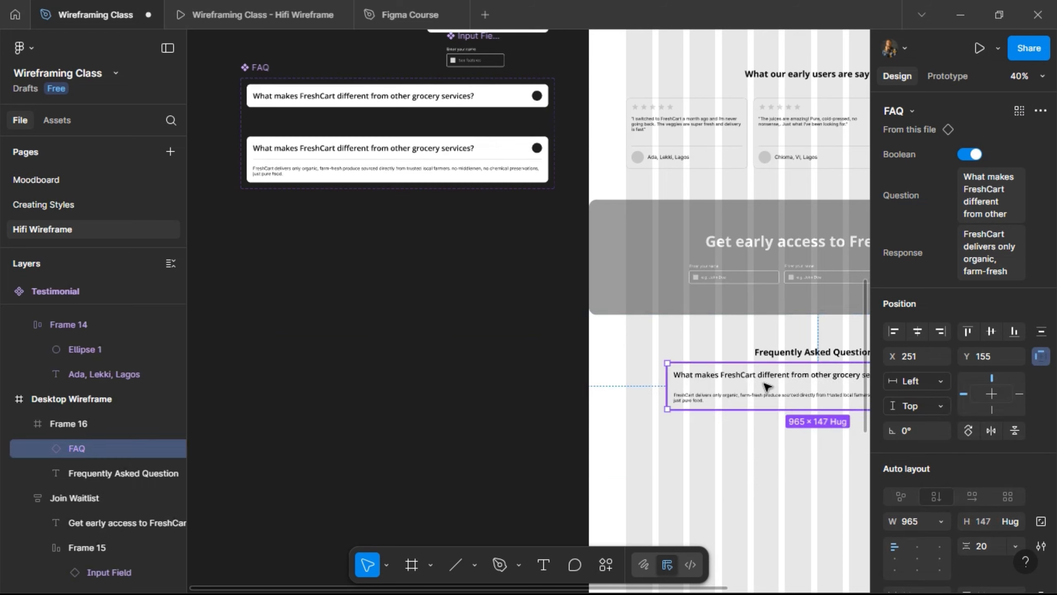
{"action": "scroll", "coordinate": [768, 386], "scroll_direction": "right", "scroll_amount": 5}
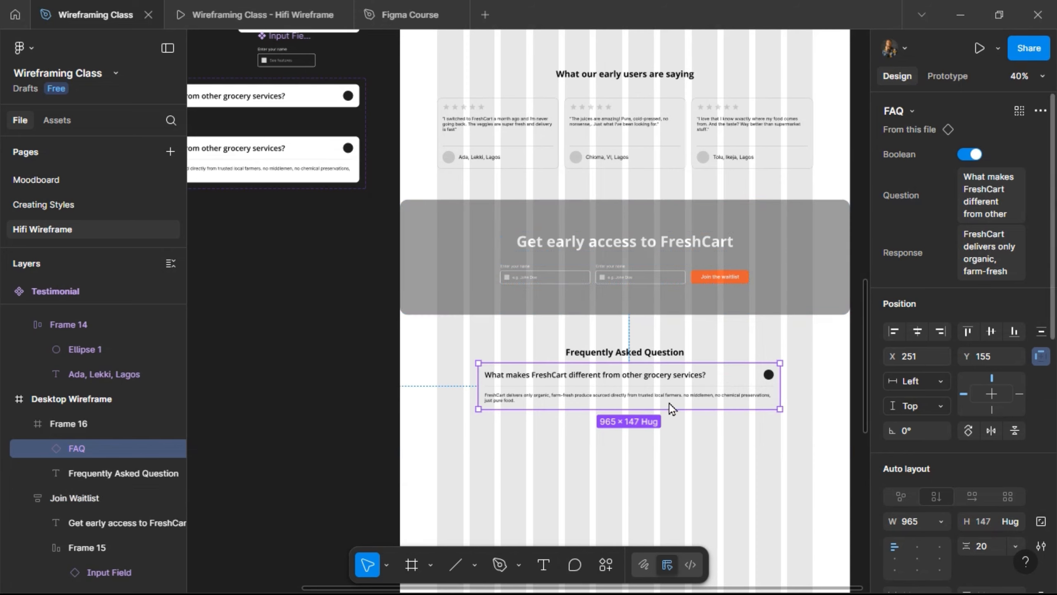
- Add auto layout to the FAQ section frame and set its width to 1440
{"action": "left_click", "coordinate": [430, 392]}
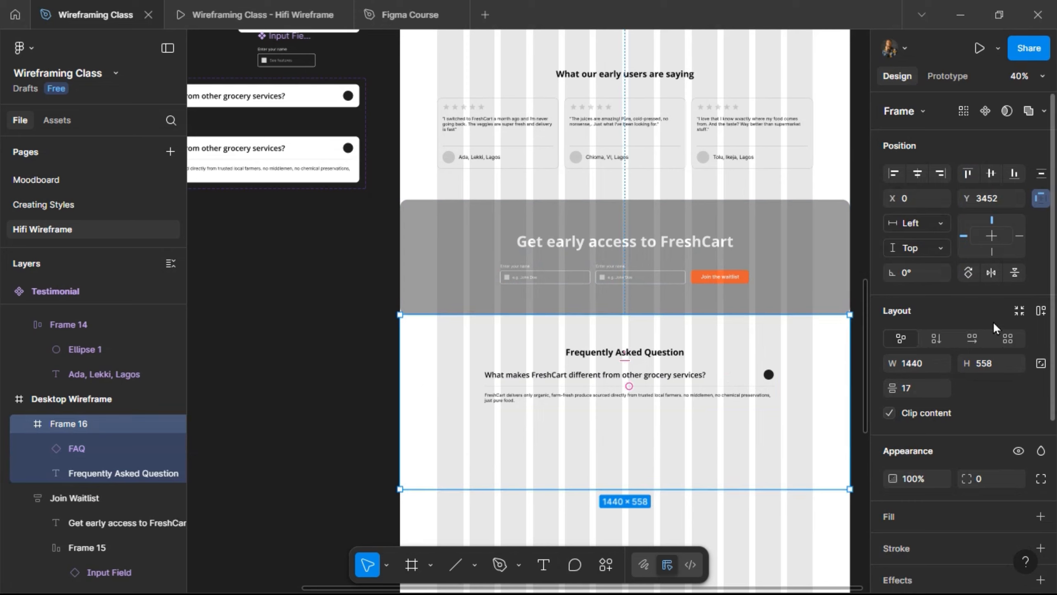
{"action": "left_click", "coordinate": [1043, 310]}
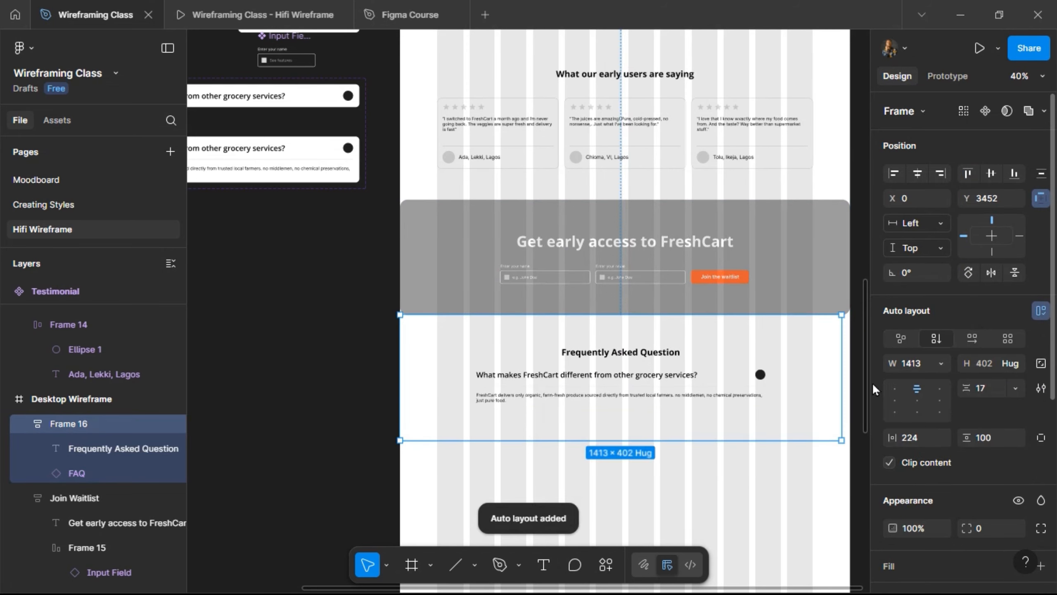
{"action": "left_click", "coordinate": [923, 363]}
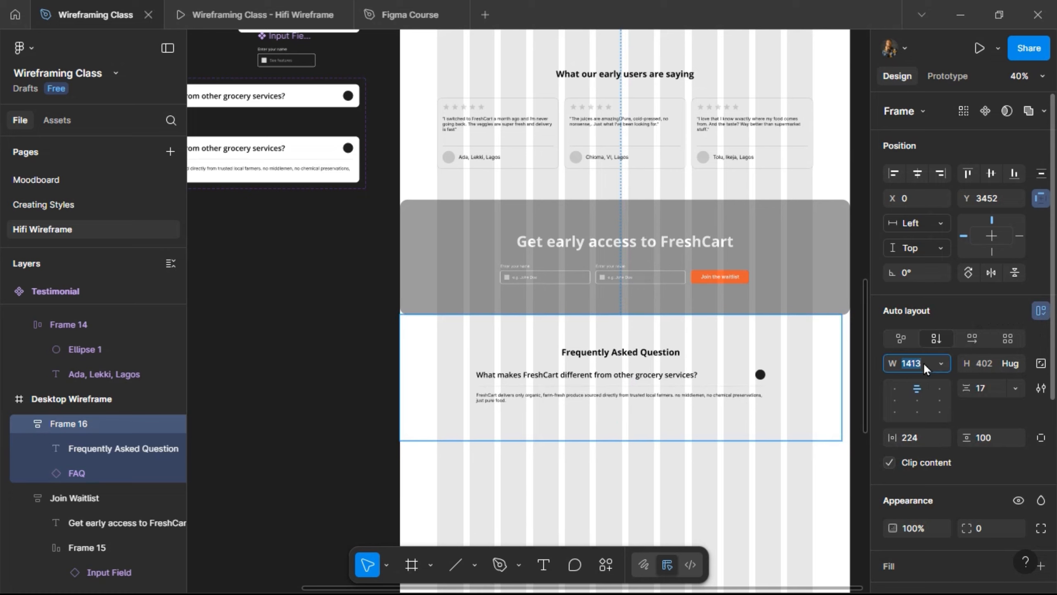
{"action": "type", "text": "1440"}
{"action": "key", "text": "Return"}
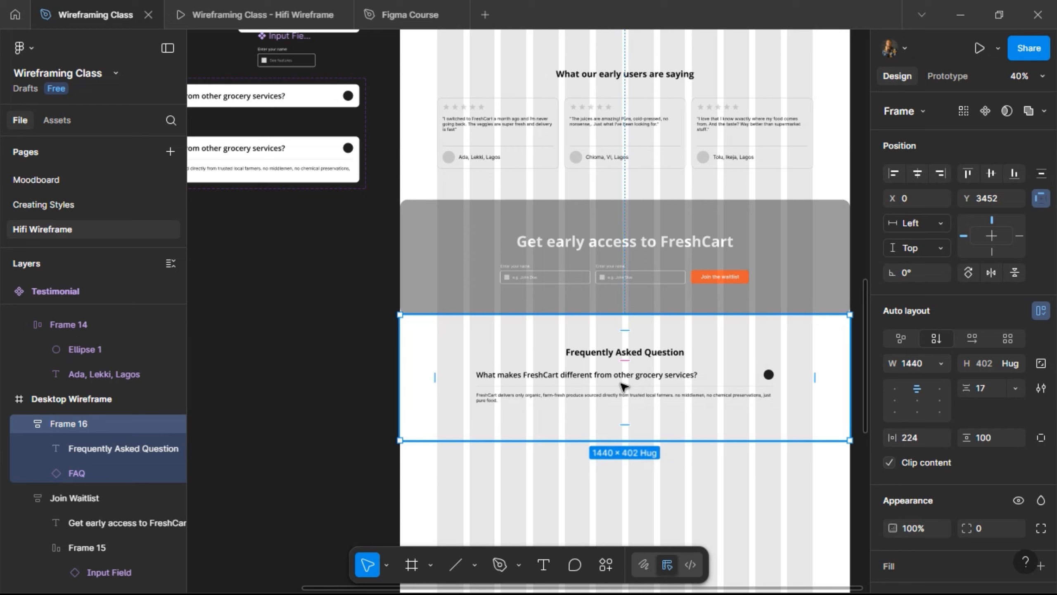
- Give the FAQ section 120 horizontal and 100 vertical padding
{"action": "left_click", "coordinate": [624, 386]}
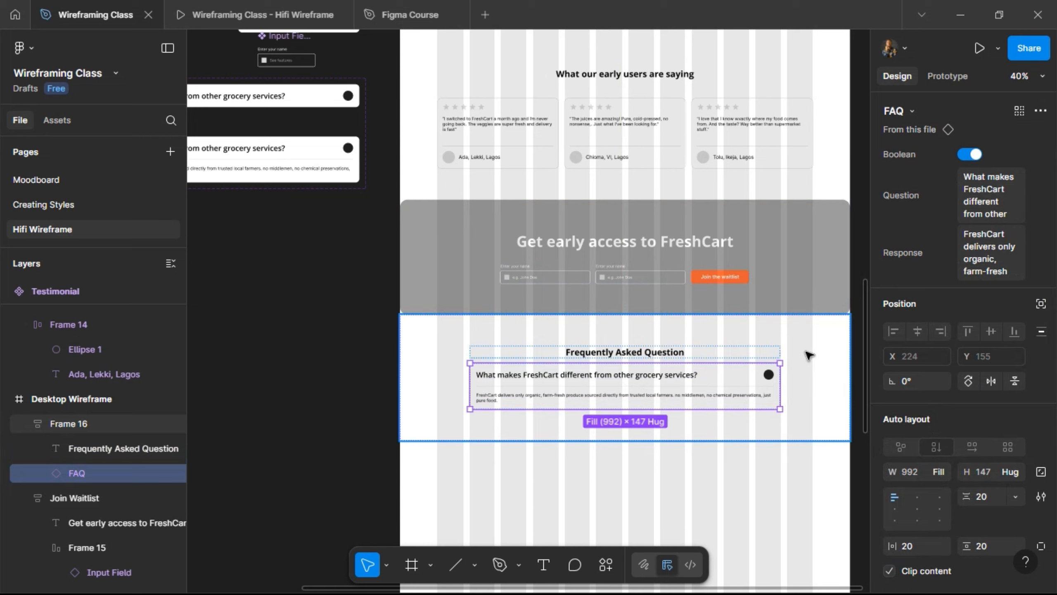
{"action": "left_click", "coordinate": [823, 354]}
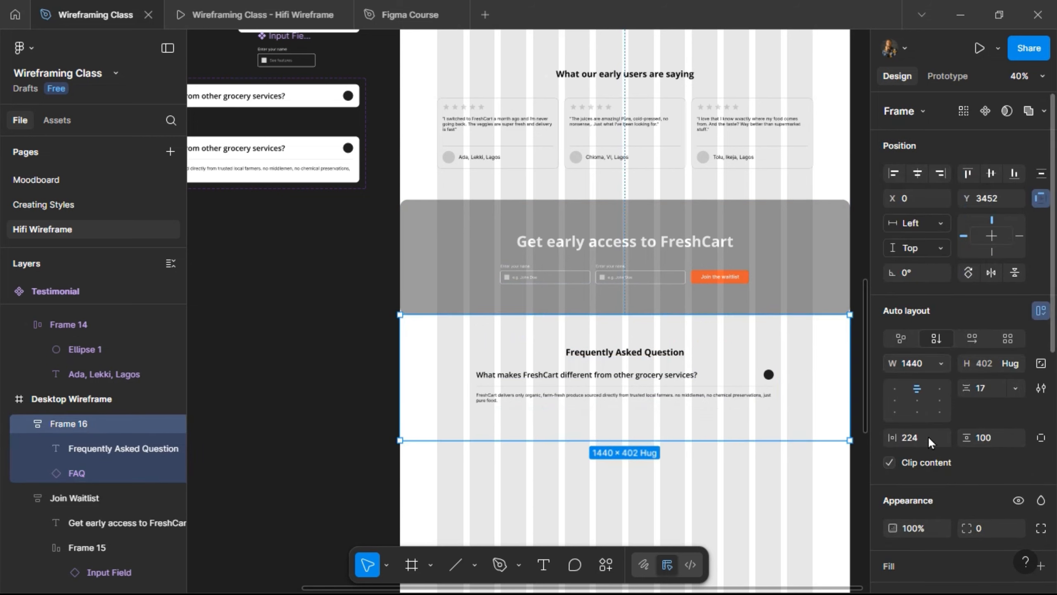
{"action": "left_click", "coordinate": [909, 437]}
{"action": "type", "text": "120"}
{"action": "key", "text": "Return"}
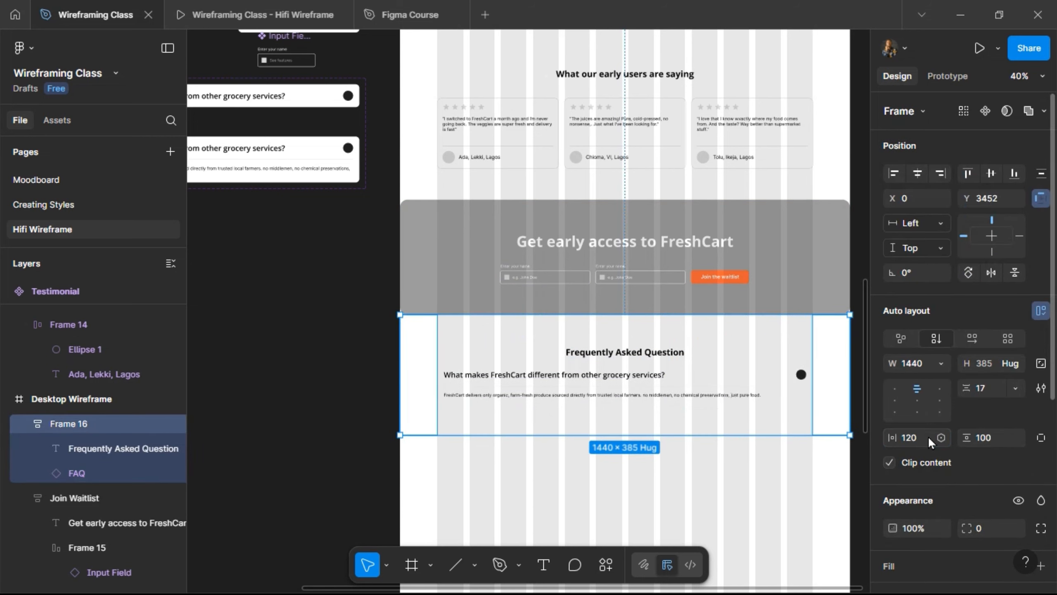
{"action": "left_click", "coordinate": [991, 441]}
{"action": "type", "text": "100"}
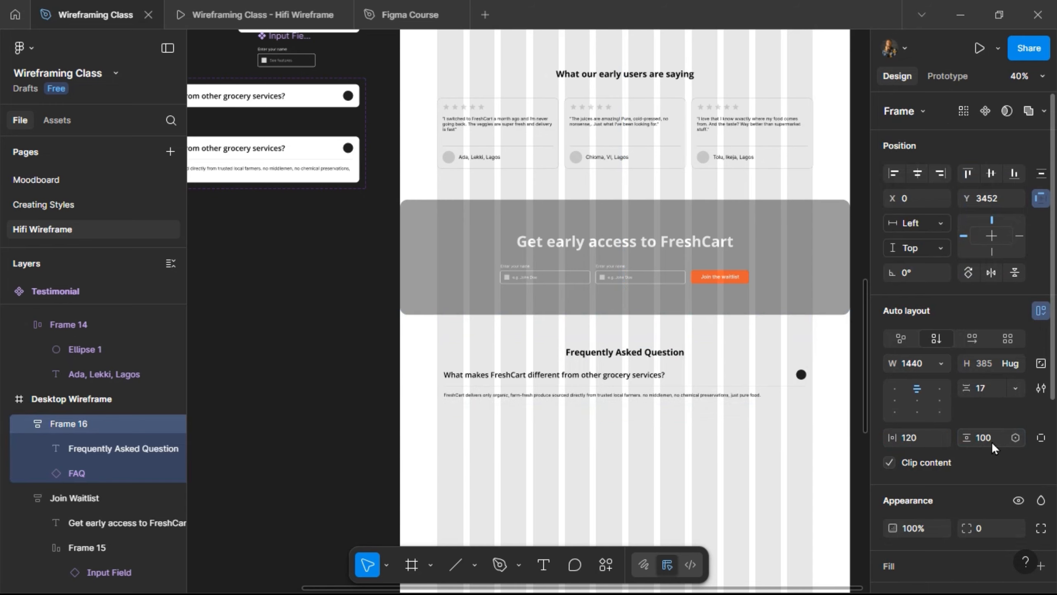
{"action": "key", "text": "Return"}
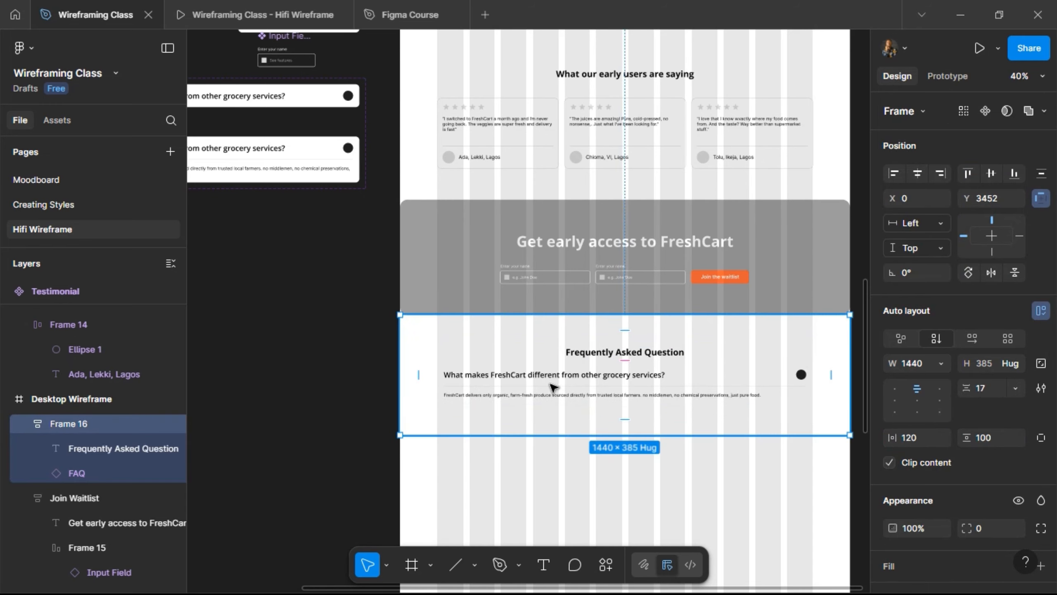
- Duplicate the FAQ card, undo it, and preview the section in the prototype
{"action": "left_click", "coordinate": [553, 388]}
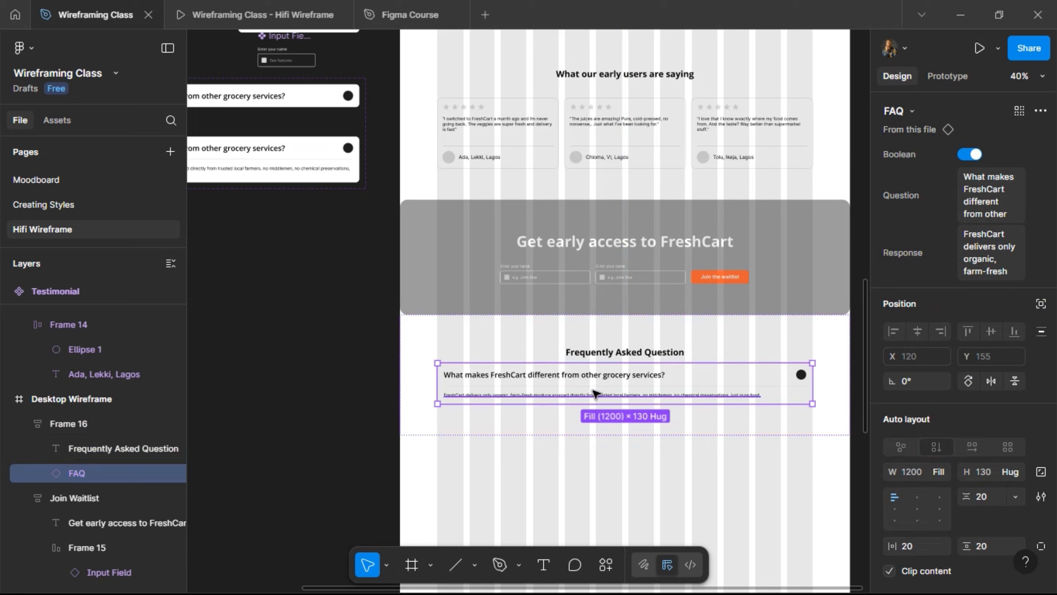
{"action": "key", "text": "ctrl+d"}
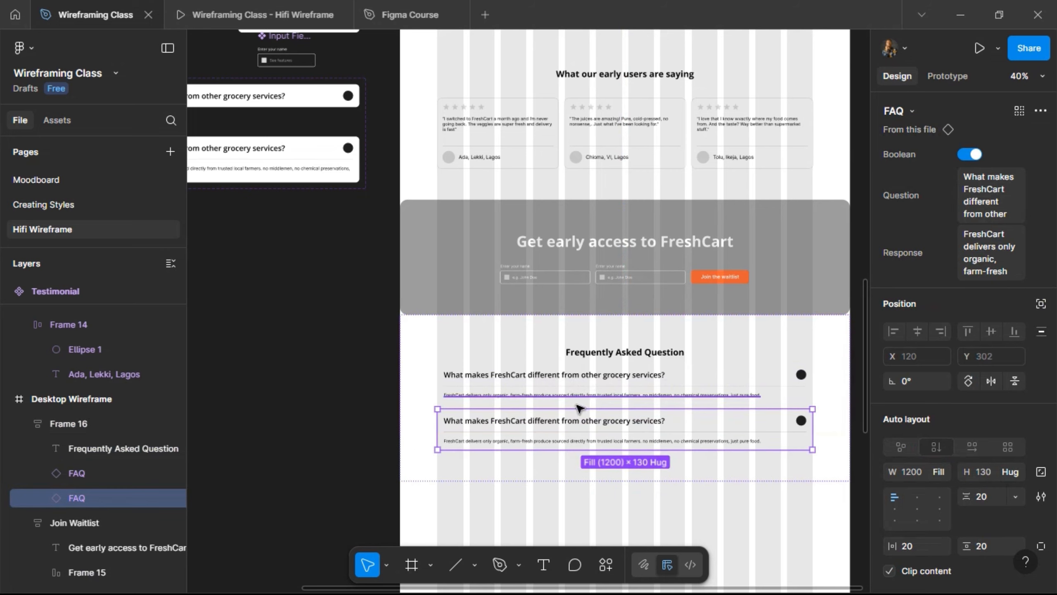
{"action": "key", "text": "ctrl+z"}
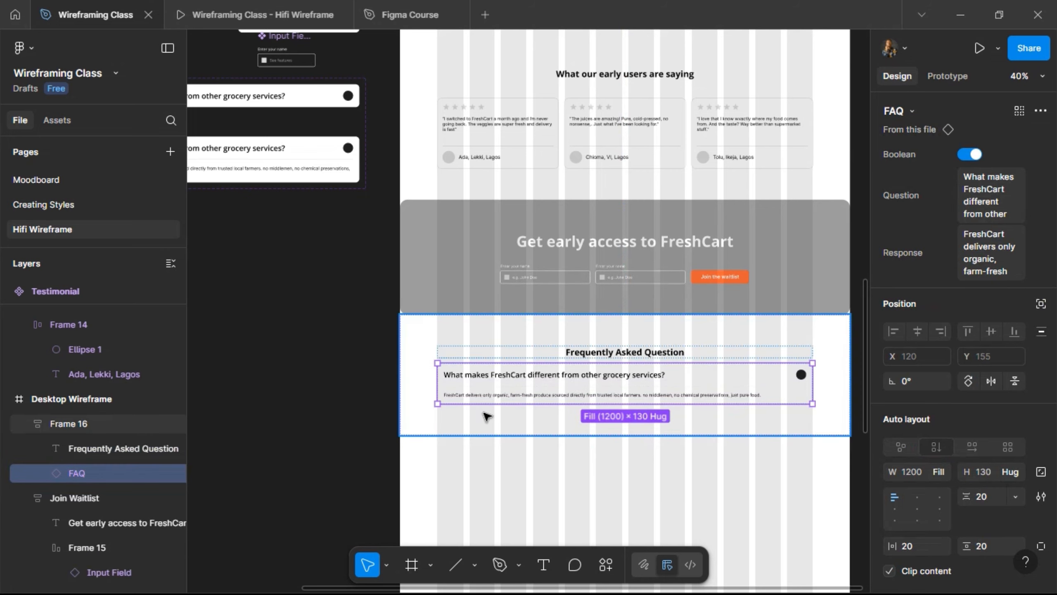
{"action": "left_click", "coordinate": [585, 354]}
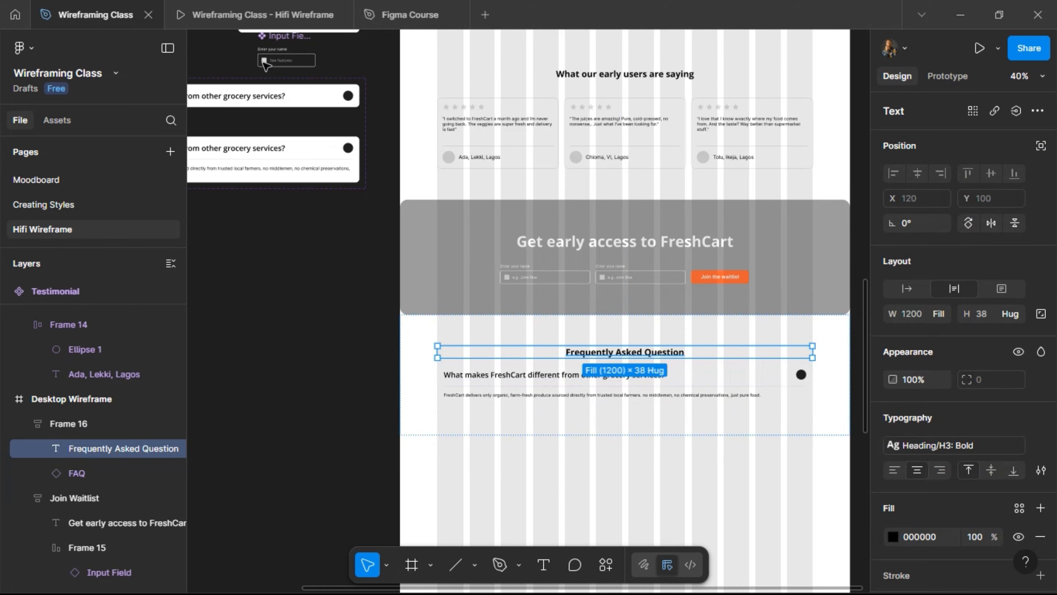
{"action": "left_click", "coordinate": [253, 15]}
{"action": "scroll", "coordinate": [387, 267], "scroll_direction": "down", "scroll_amount": 5}
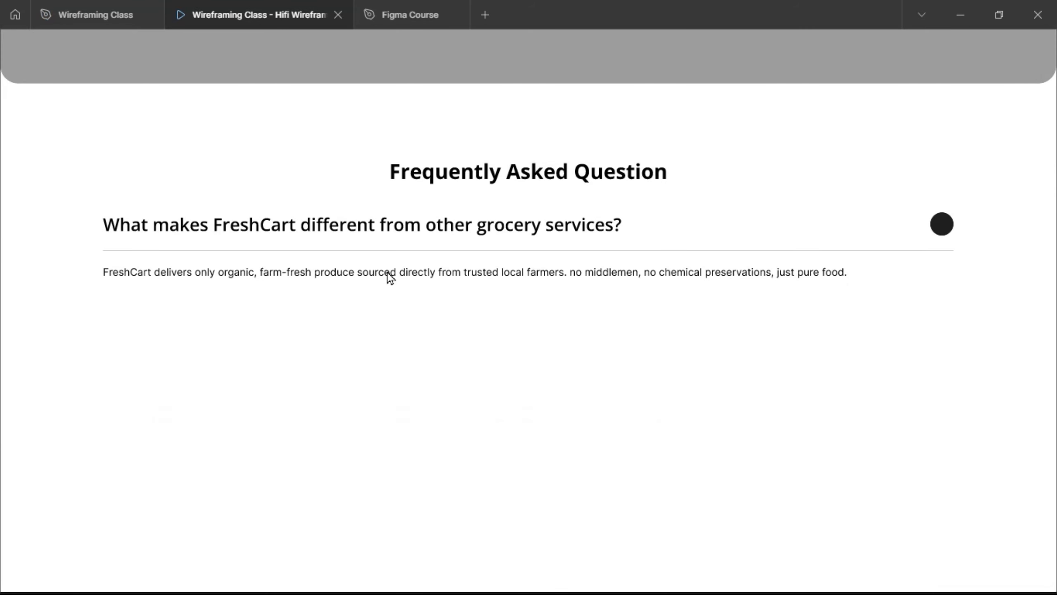
{"action": "scroll", "coordinate": [293, 314], "scroll_direction": "up", "scroll_amount": 3}
- Give both FAQ variants a Single/Grey stroke with 0.5 weight
{"action": "left_click", "coordinate": [89, 4]}
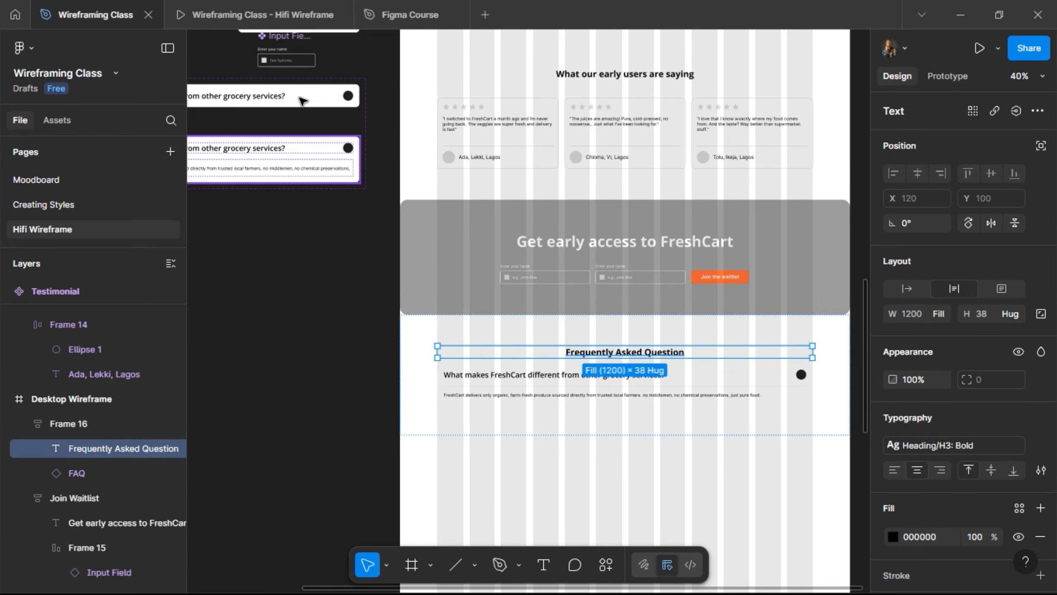
{"action": "left_click", "coordinate": [291, 150]}
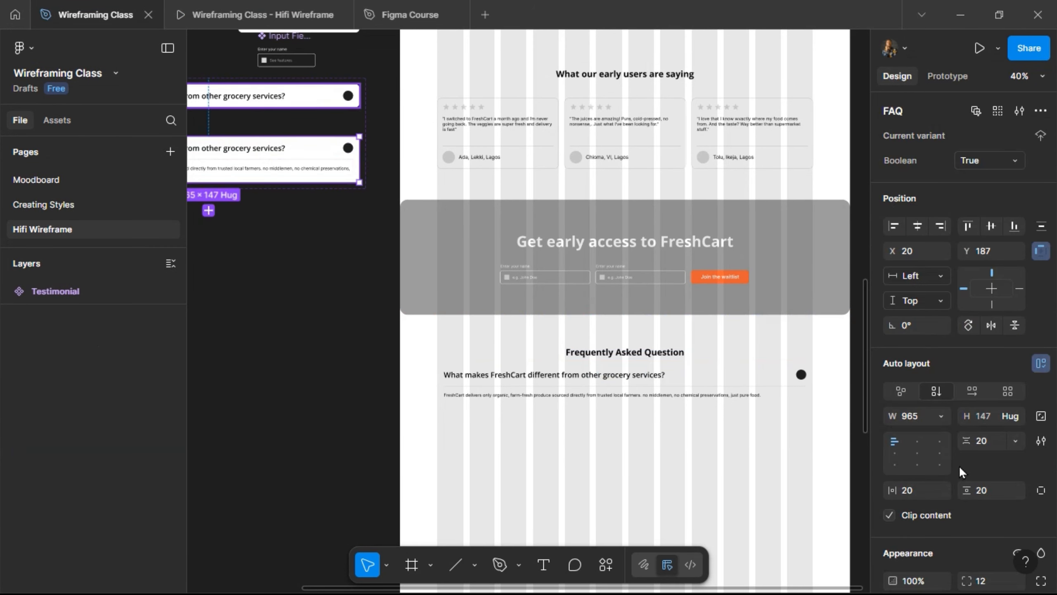
{"action": "key", "text": "ctrl+a"}
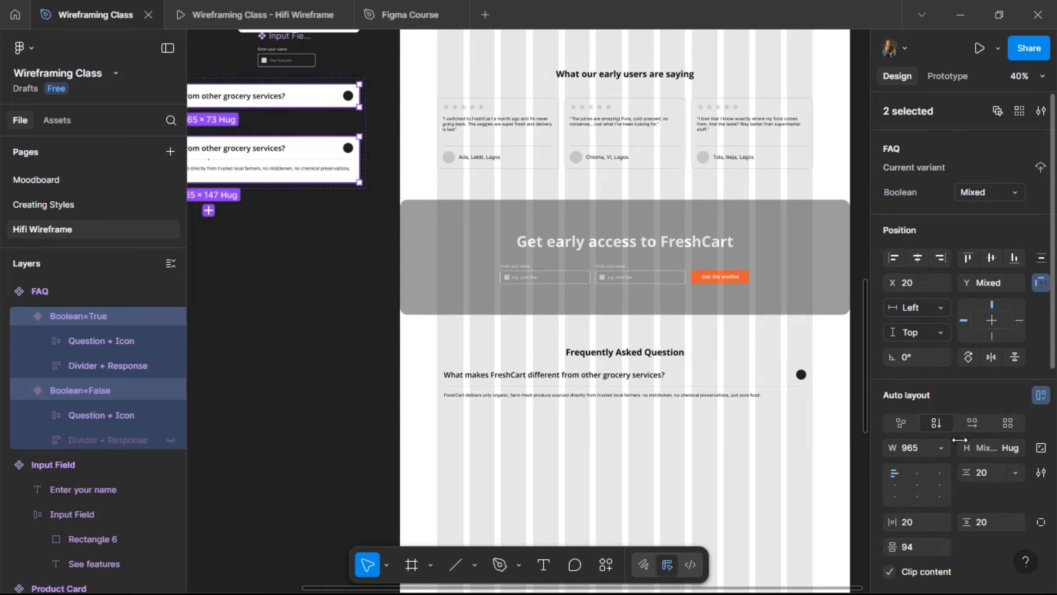
{"action": "scroll", "coordinate": [957, 437], "scroll_direction": "down", "scroll_amount": 5}
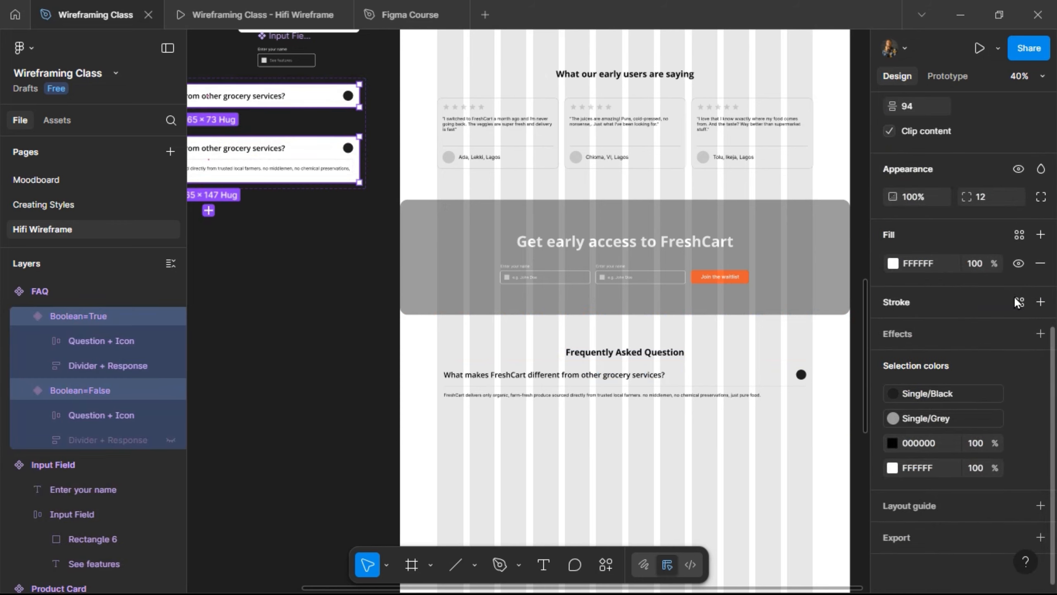
{"action": "left_click", "coordinate": [1019, 302]}
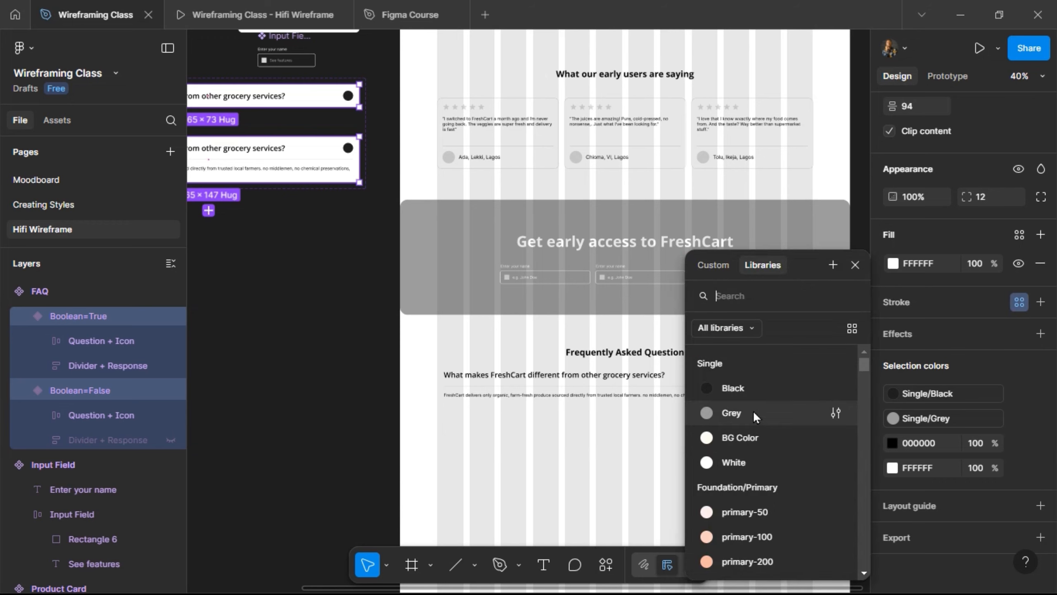
{"action": "left_click", "coordinate": [753, 410]}
{"action": "left_click", "coordinate": [978, 355]}
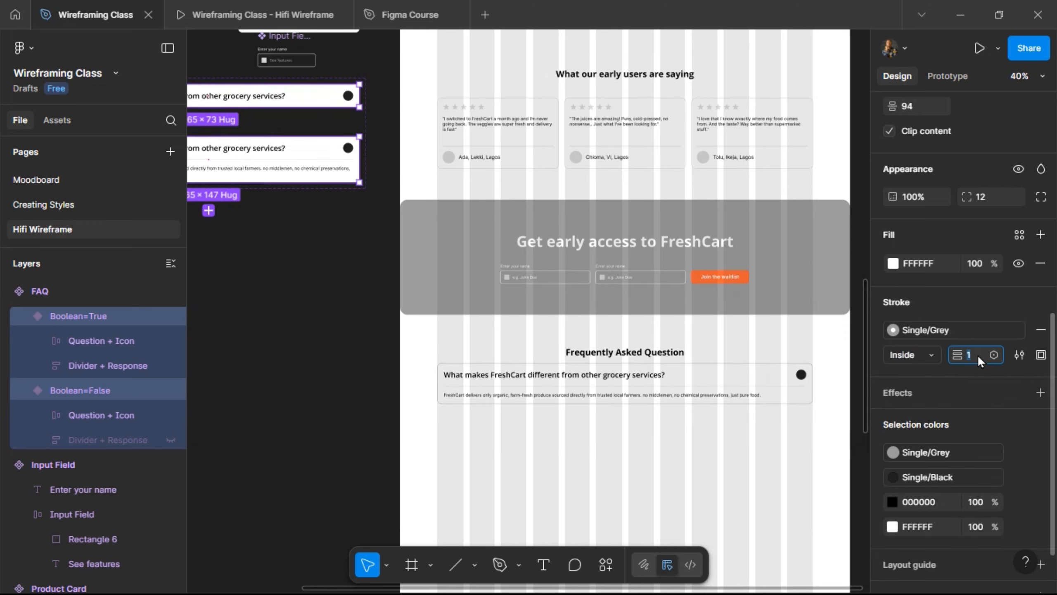
{"action": "type", "text": "0.5"}
{"action": "key", "text": "Return"}
- Set the stroke position to Outside and check it in the prototype preview
{"action": "left_click", "coordinate": [225, 26]}
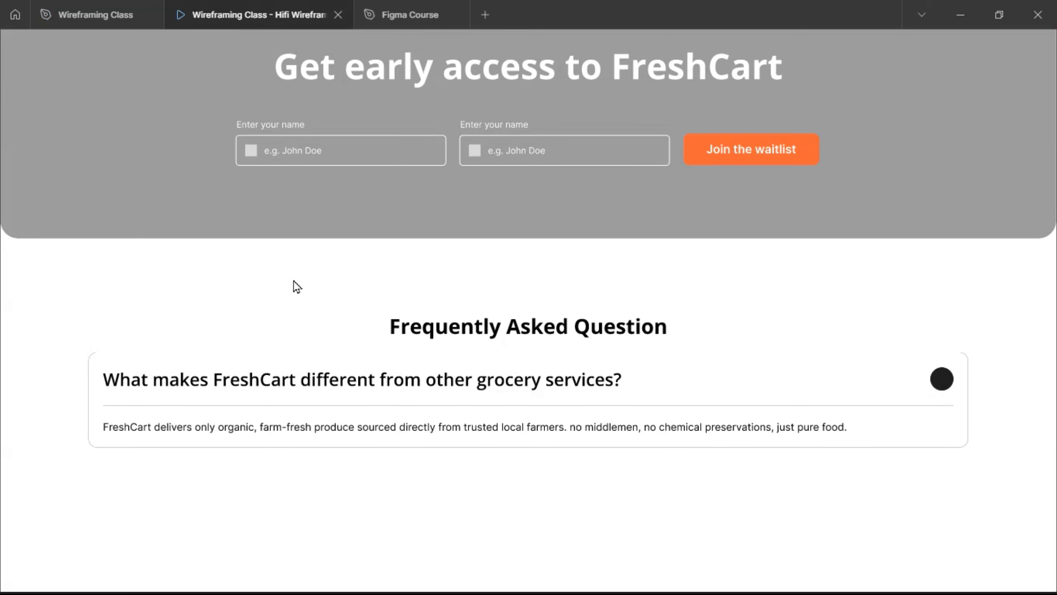
{"action": "left_click", "coordinate": [92, 14]}
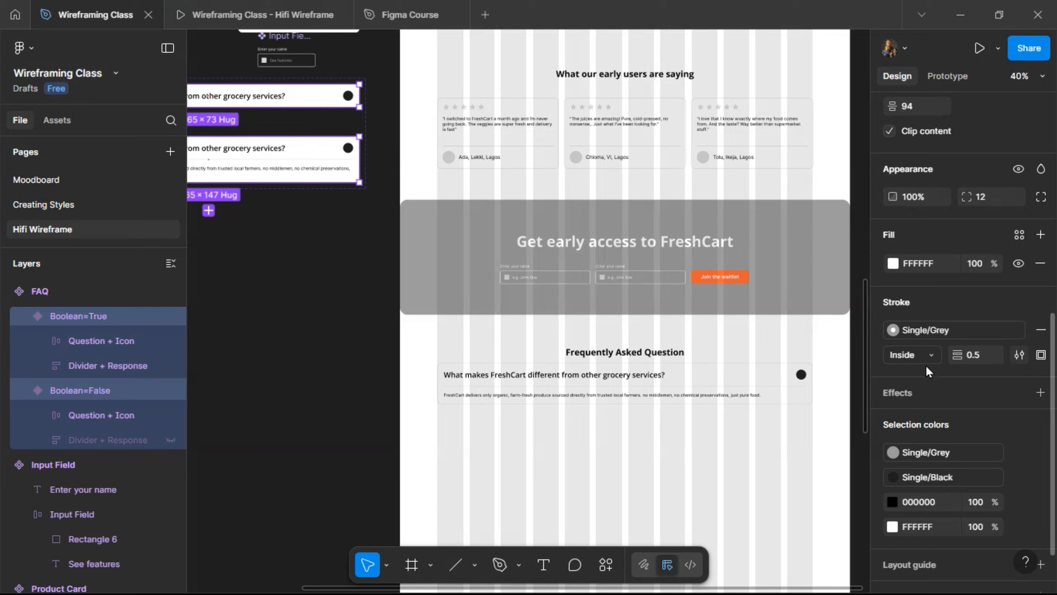
{"action": "left_click", "coordinate": [933, 355]}
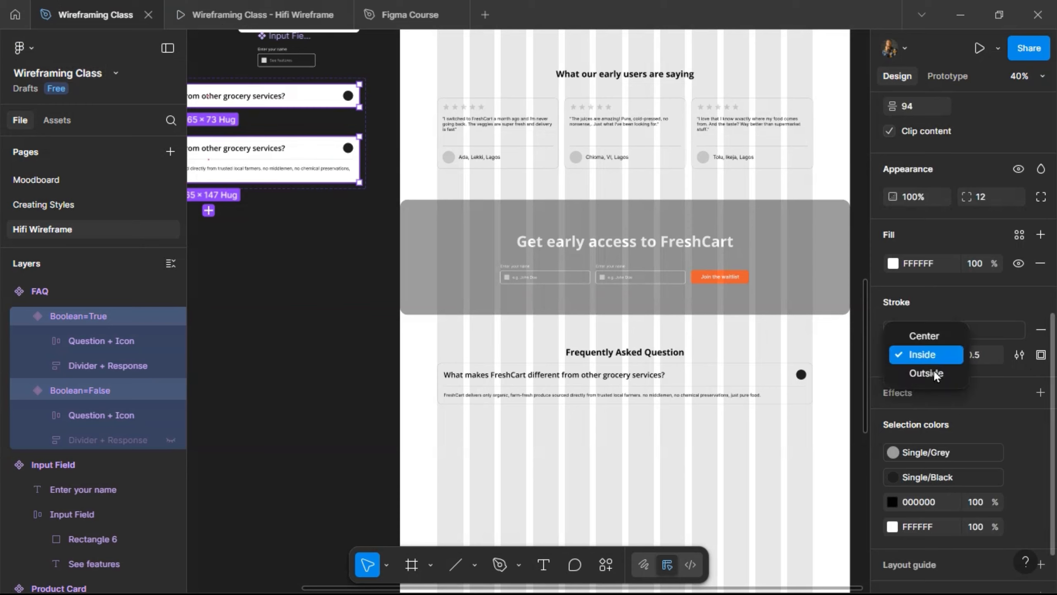
{"action": "left_click", "coordinate": [931, 357]}
{"action": "left_click", "coordinate": [932, 356]}
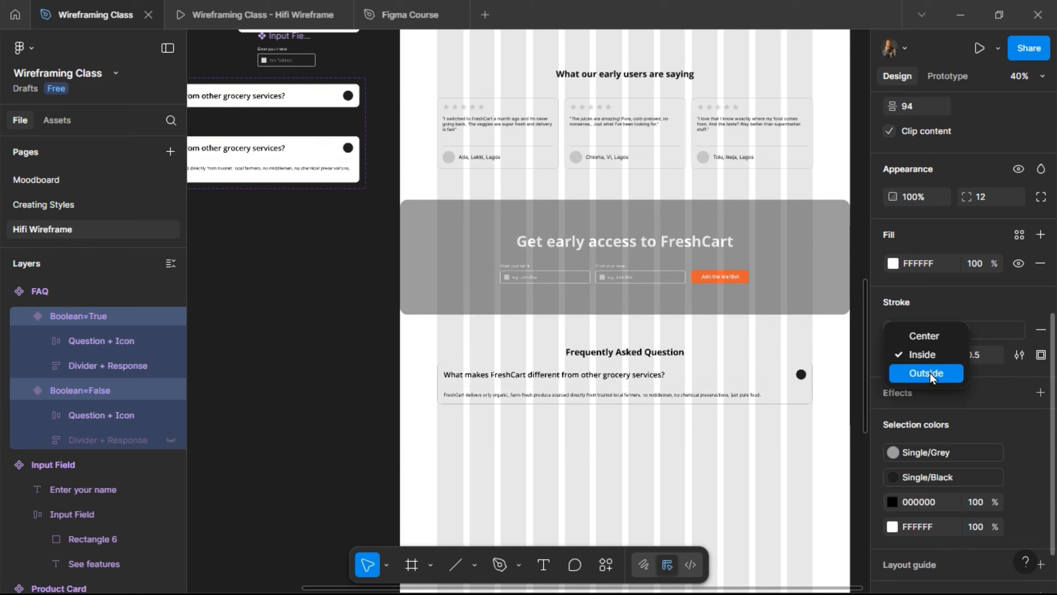
{"action": "left_click", "coordinate": [930, 372]}
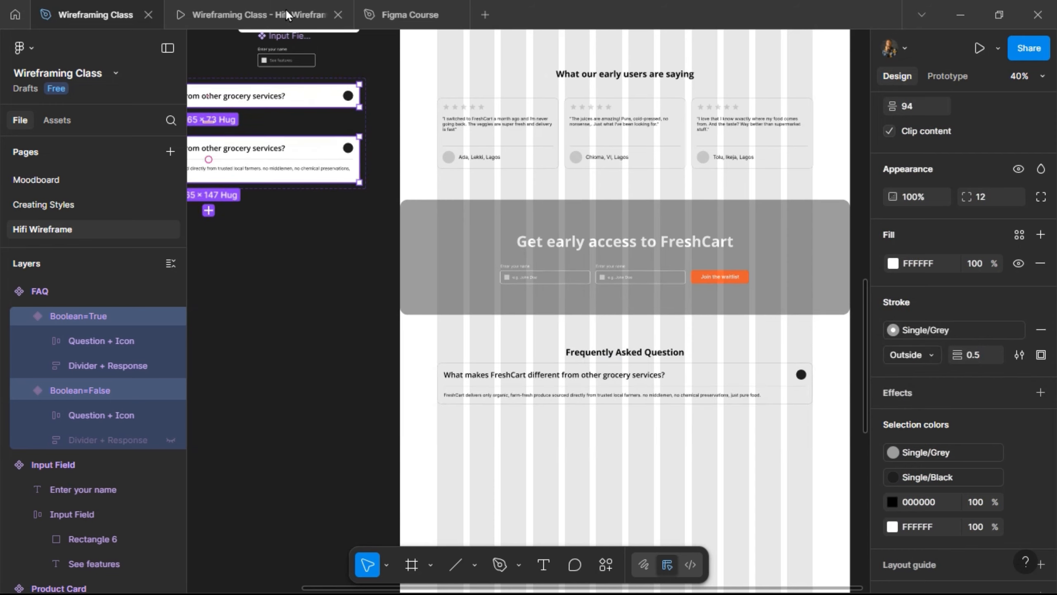
{"action": "left_click", "coordinate": [282, 23]}
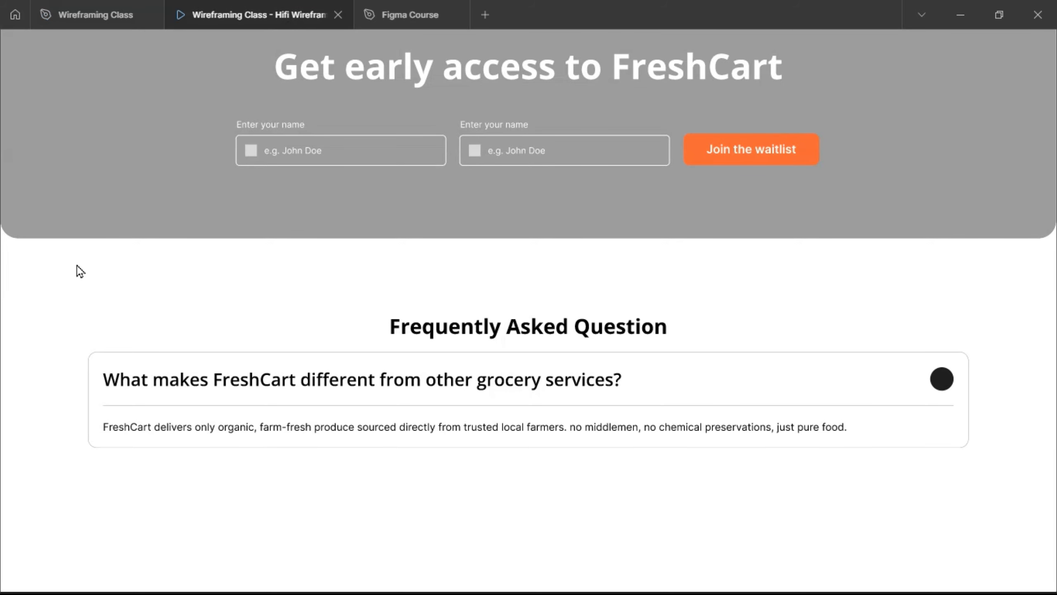
{"action": "left_click", "coordinate": [86, 13]}
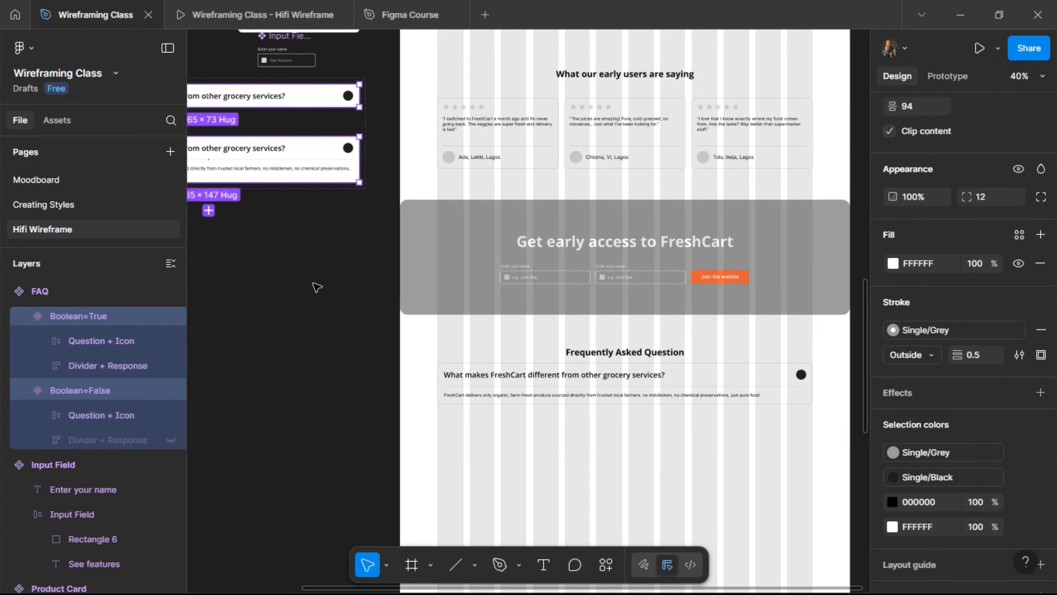
{"action": "scroll", "coordinate": [316, 287], "scroll_direction": "left", "scroll_amount": 5}
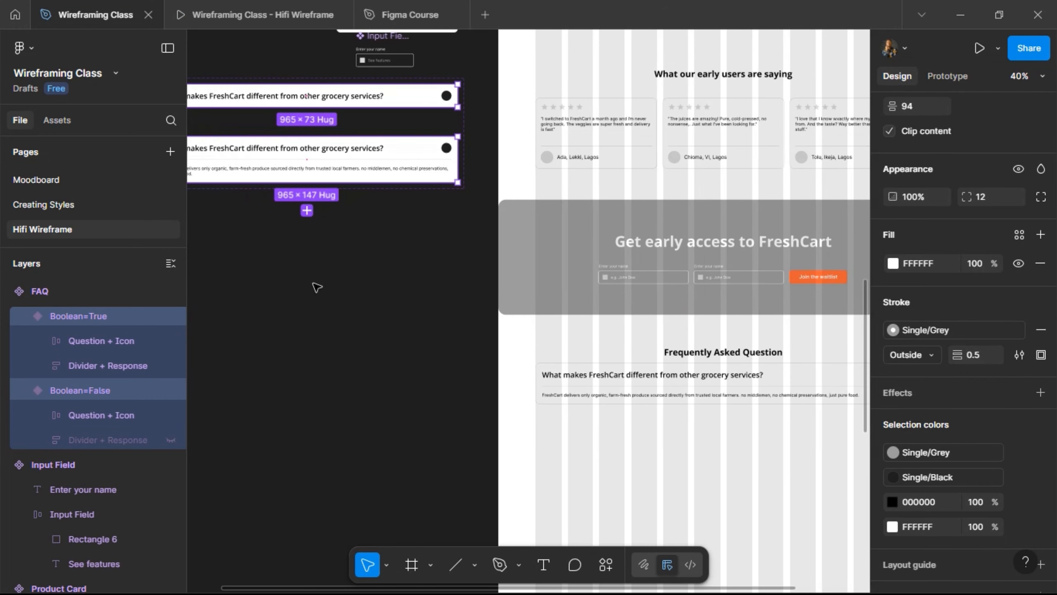
- Duplicate the FAQ card and select both FAQ cards together
{"action": "scroll", "coordinate": [316, 287], "scroll_direction": "right", "scroll_amount": 6}
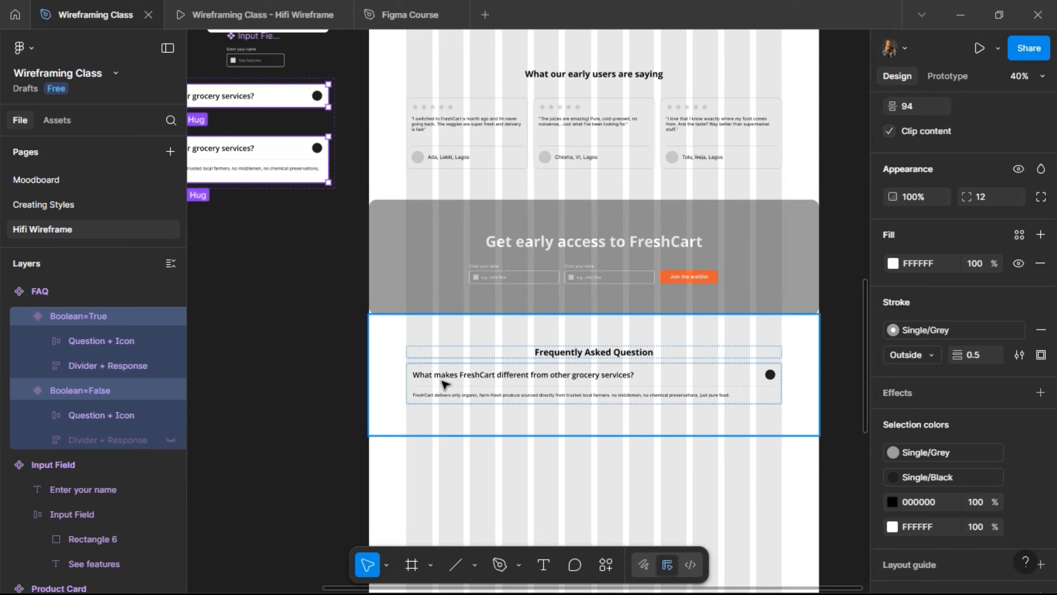
{"action": "left_click", "coordinate": [444, 384]}
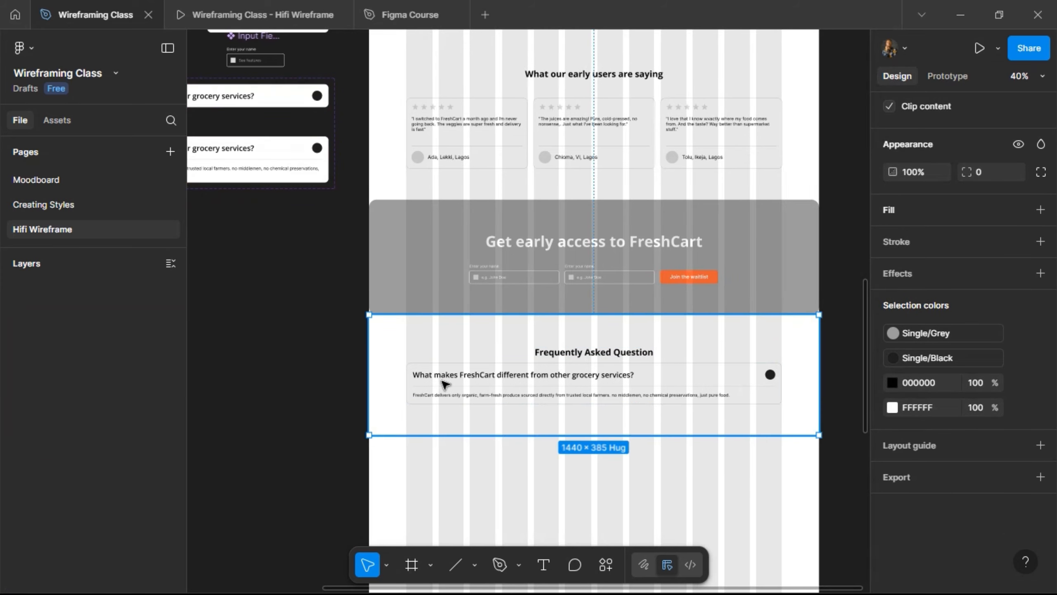
{"action": "left_click", "coordinate": [445, 384]}
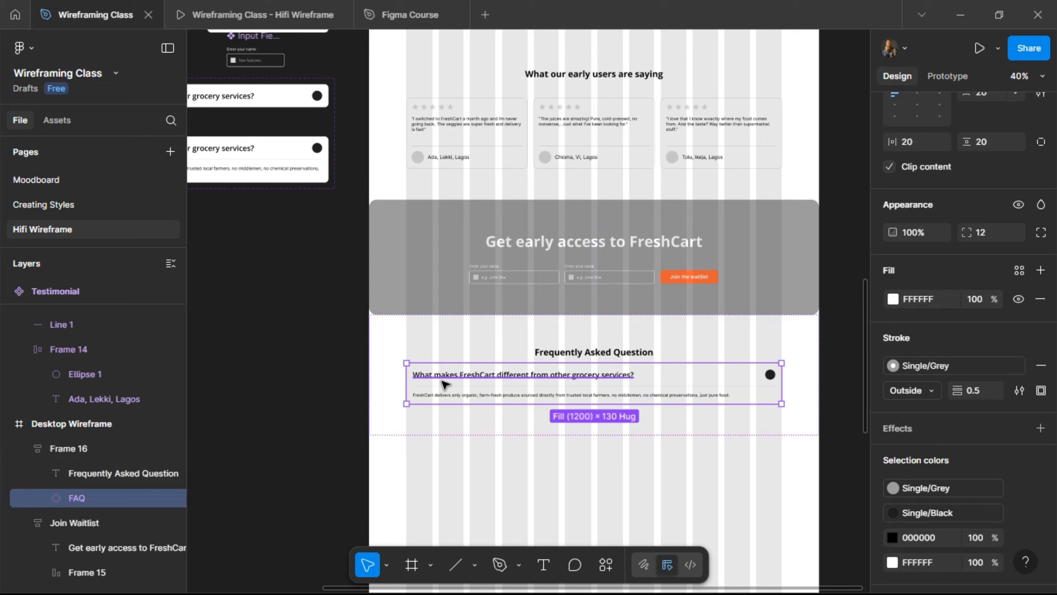
{"action": "key", "text": "ctrl+d"}
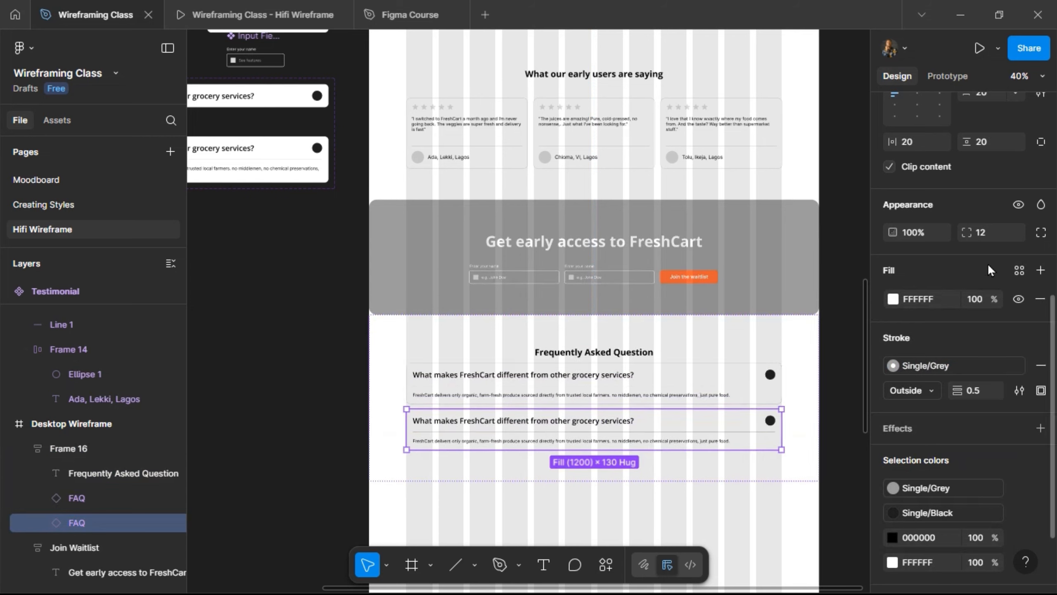
{"action": "left_click", "coordinate": [765, 378], "text": "shift"}
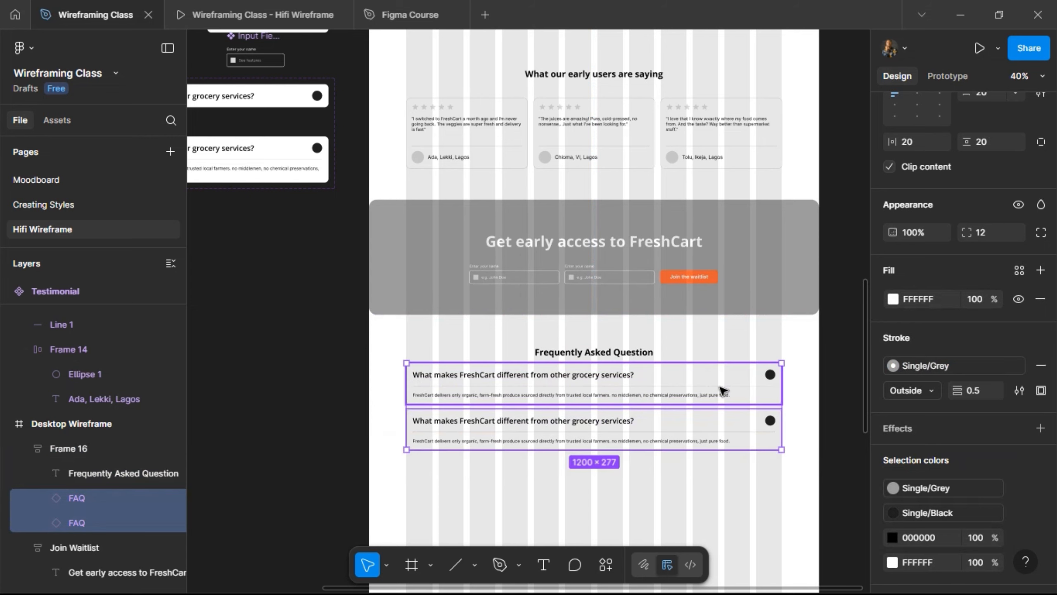
- Wrap both FAQ cards in an auto layout frame with 20 spacing
{"action": "scroll", "coordinate": [1039, 217], "scroll_direction": "up", "scroll_amount": 5}
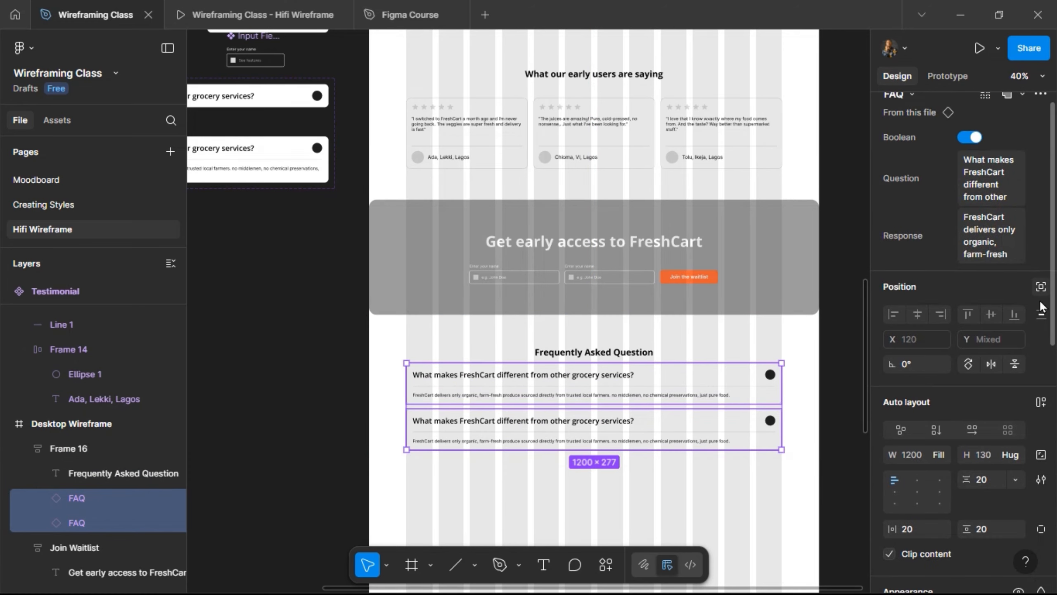
{"action": "scroll", "coordinate": [1038, 206], "scroll_direction": "up", "scroll_amount": 1}
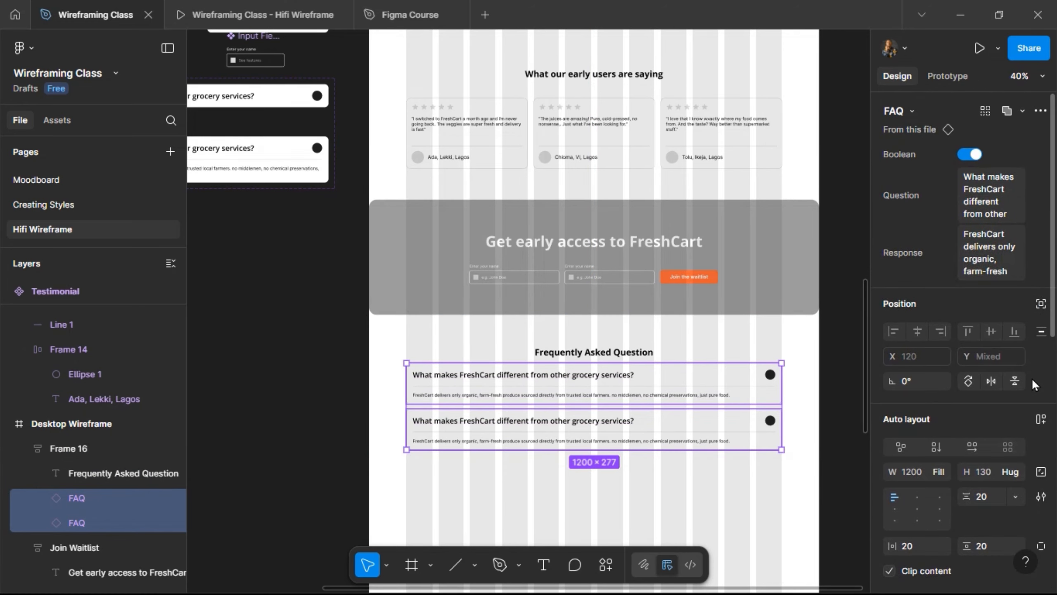
{"action": "left_click", "coordinate": [1041, 429]}
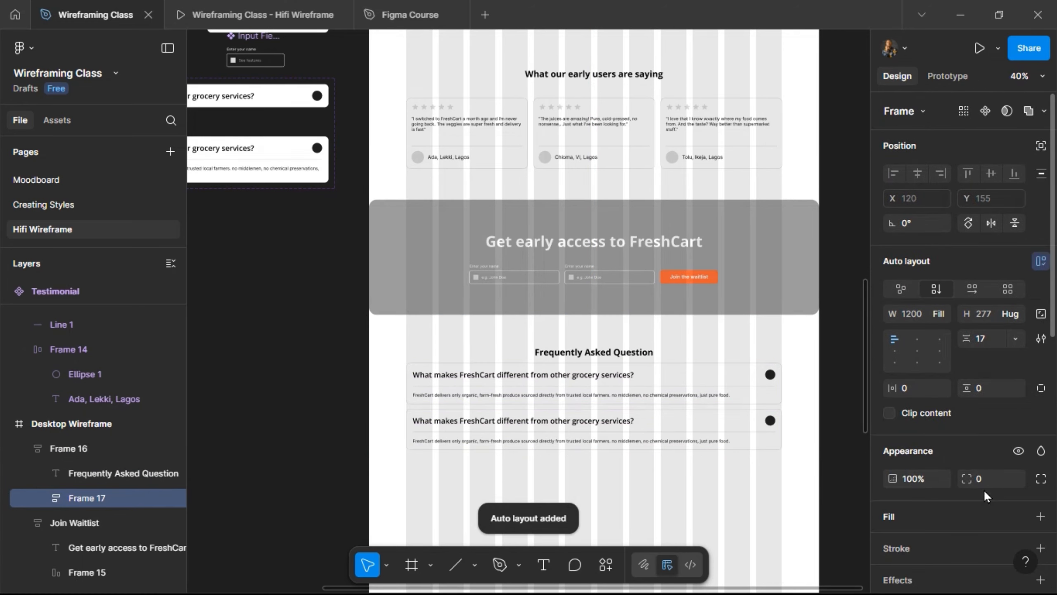
{"action": "left_click", "coordinate": [988, 345]}
{"action": "type", "text": "20"}
{"action": "key", "text": "Return"}
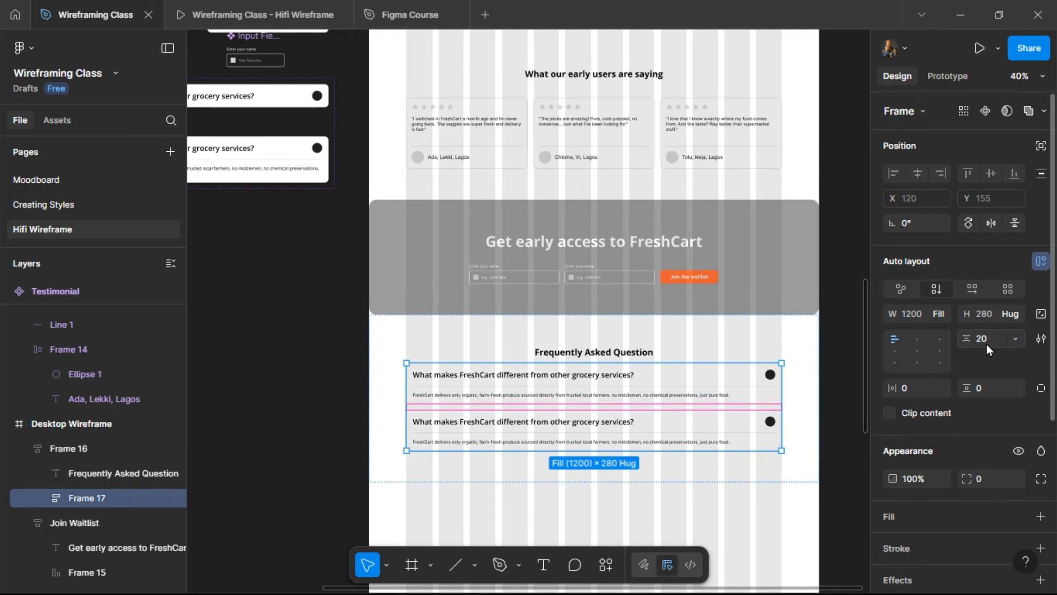
- Rename the wrapping frame 'Content' and the outer section frame 'FAQ'
{"action": "double_click", "coordinate": [98, 497]}
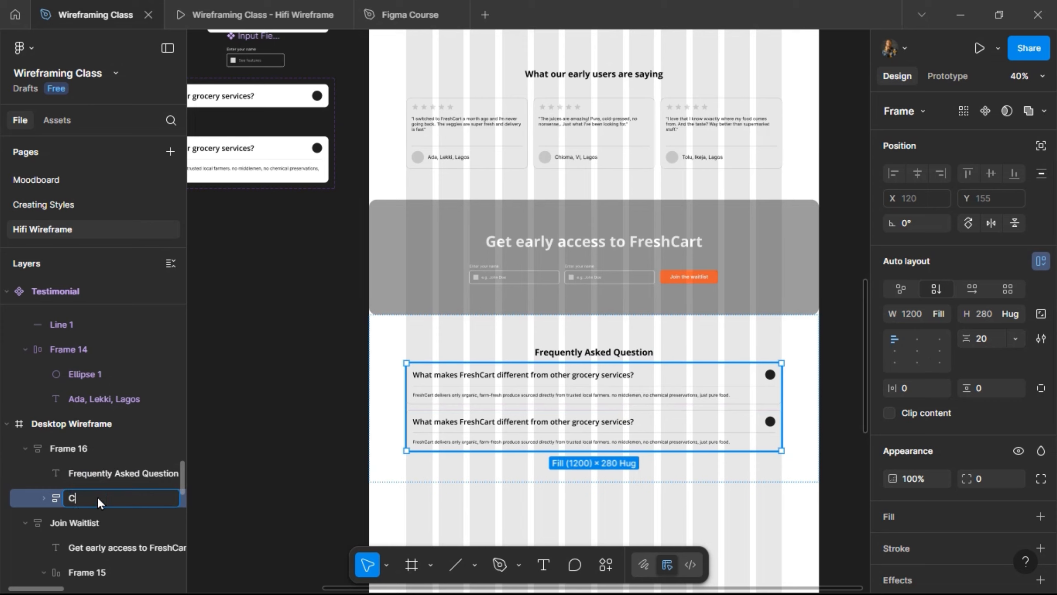
{"action": "key", "text": "Return"}
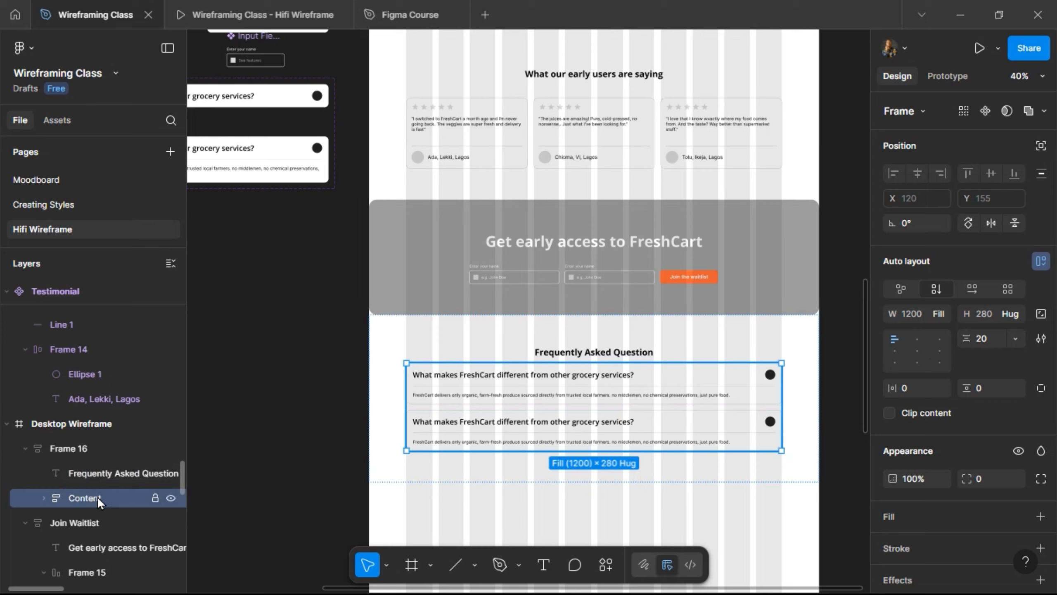
{"action": "double_click", "coordinate": [86, 448]}
{"action": "type", "text": "FA"}
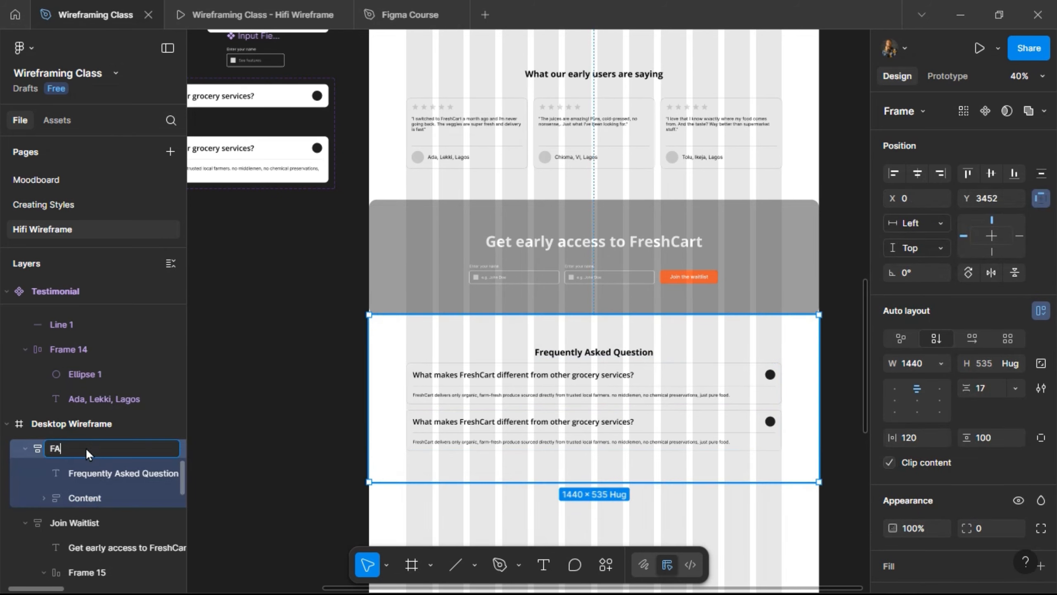
{"action": "type", "text": "Q"}
{"action": "key", "text": "Return"}
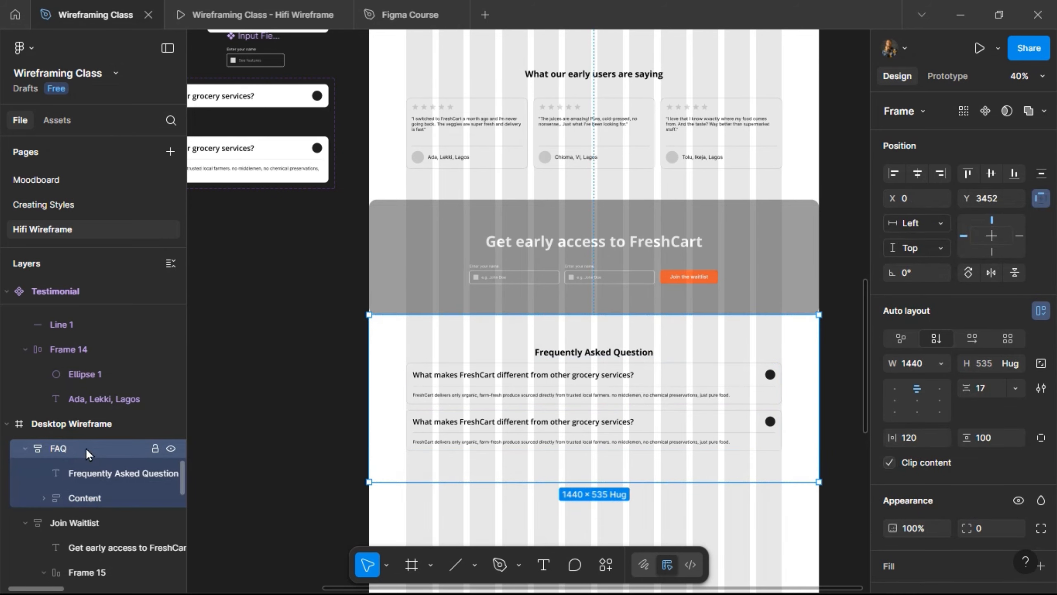
- Hide the second FAQ's answer and duplicate that collapsed row twice
{"action": "left_click", "coordinate": [109, 496]}
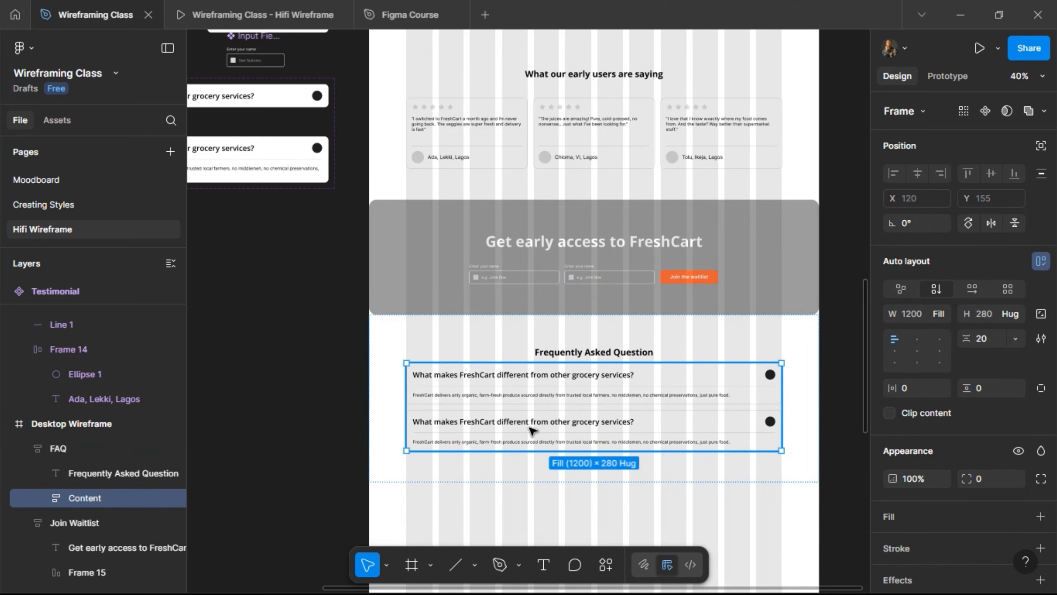
{"action": "left_click", "coordinate": [533, 430]}
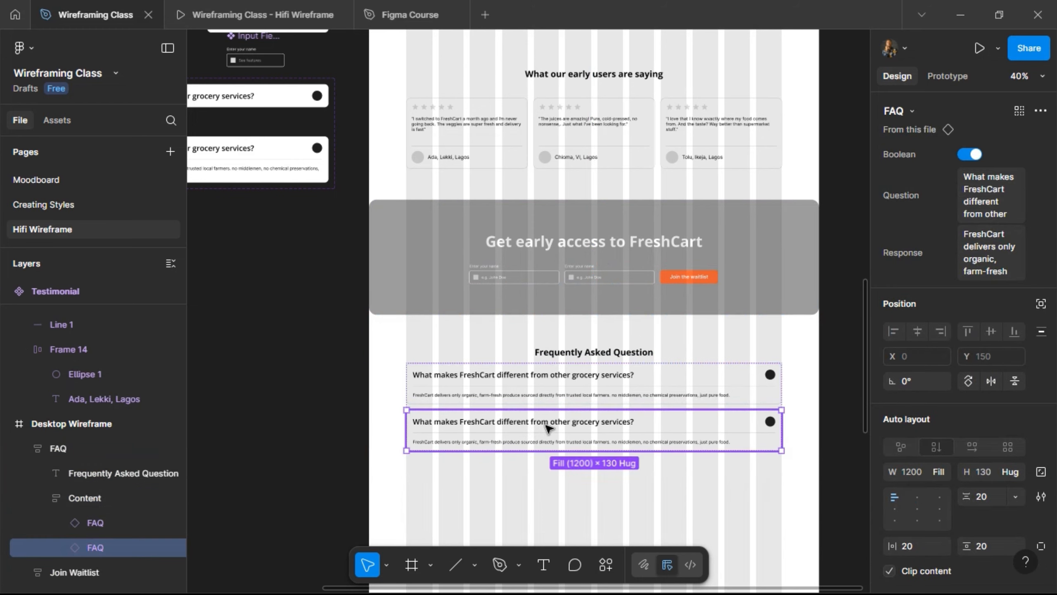
{"action": "left_click", "coordinate": [969, 155]}
{"action": "key", "text": "ctrl+d"}
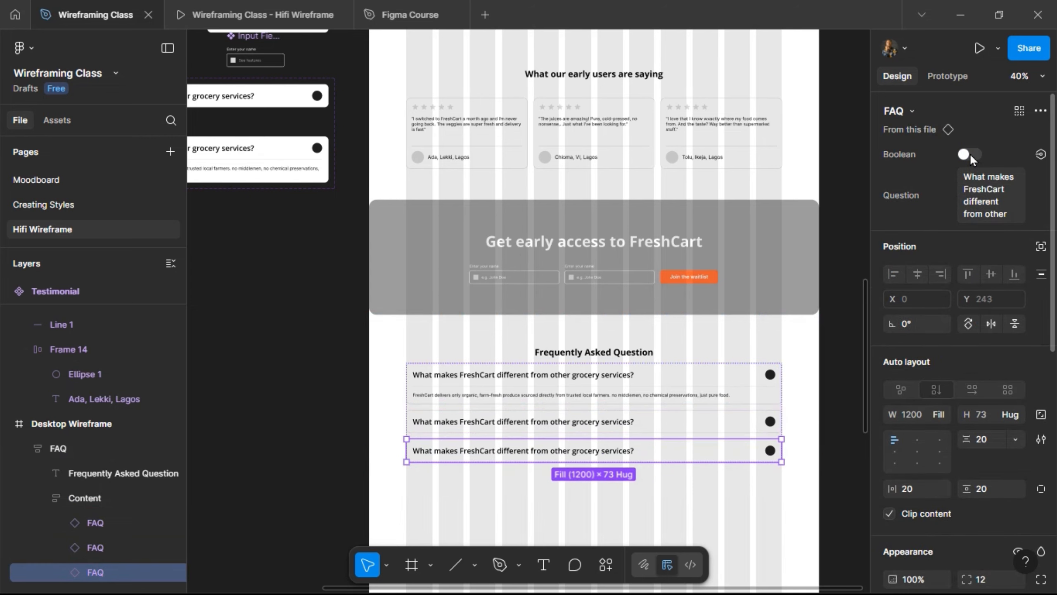
{"action": "key", "text": "ctrl+d"}
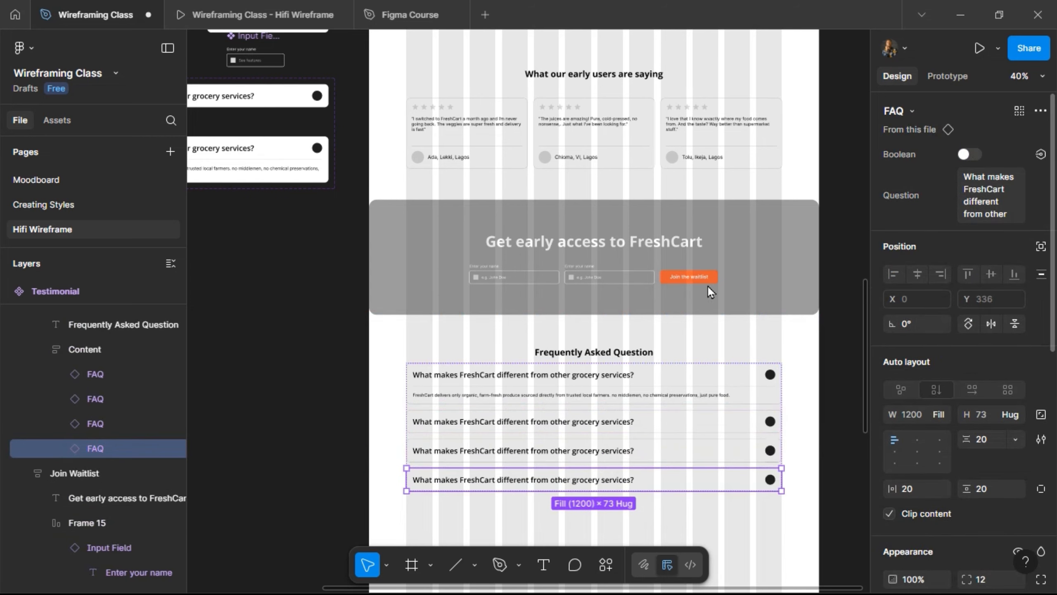
- Zoom in on the list and start editing the second FAQ's question text
{"action": "scroll", "coordinate": [628, 390], "scroll_direction": "up", "scroll_amount": 3}
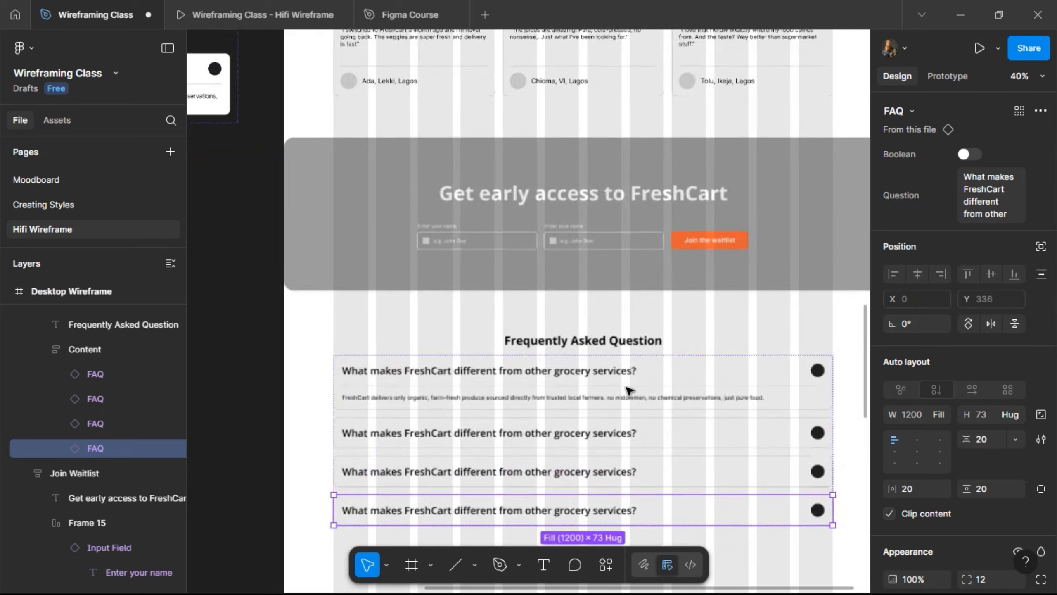
{"action": "scroll", "coordinate": [629, 391], "scroll_direction": "down", "scroll_amount": 2}
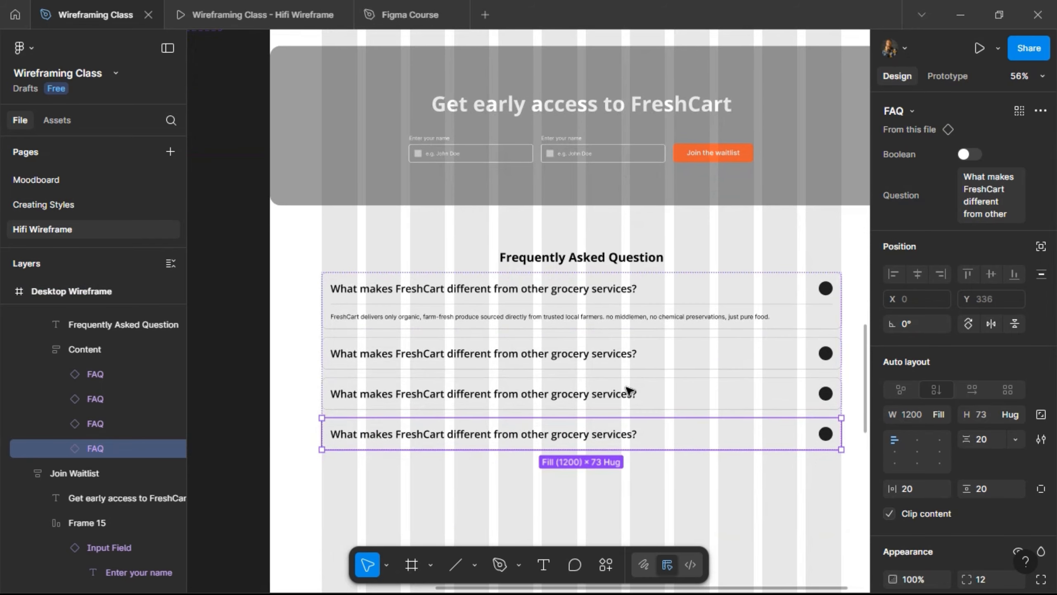
{"action": "scroll", "coordinate": [628, 392], "scroll_direction": "right", "scroll_amount": 2}
{"action": "left_click", "coordinate": [450, 354]}
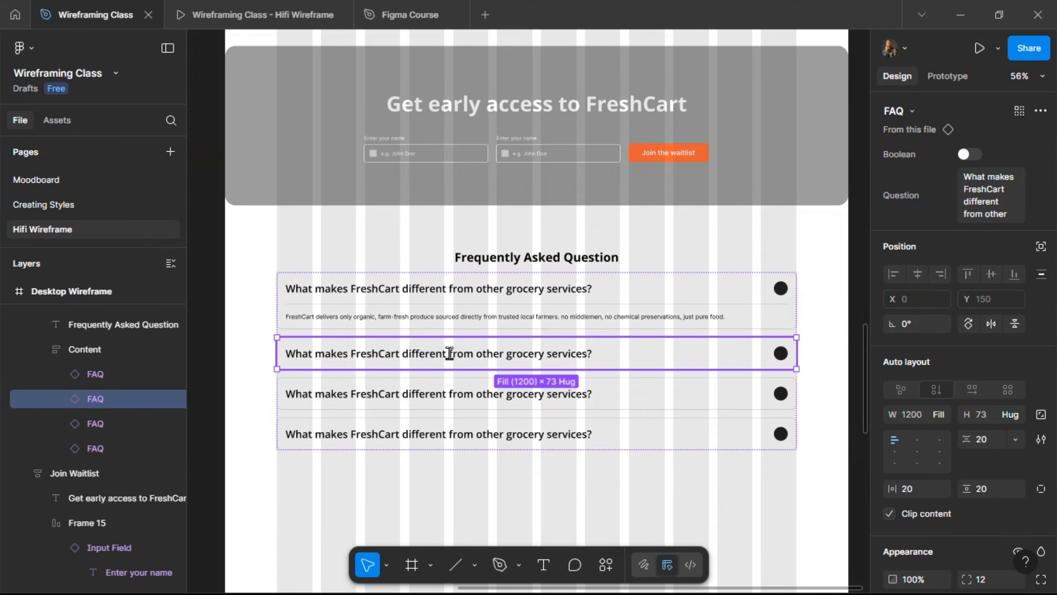
{"action": "double_click", "coordinate": [616, 349]}
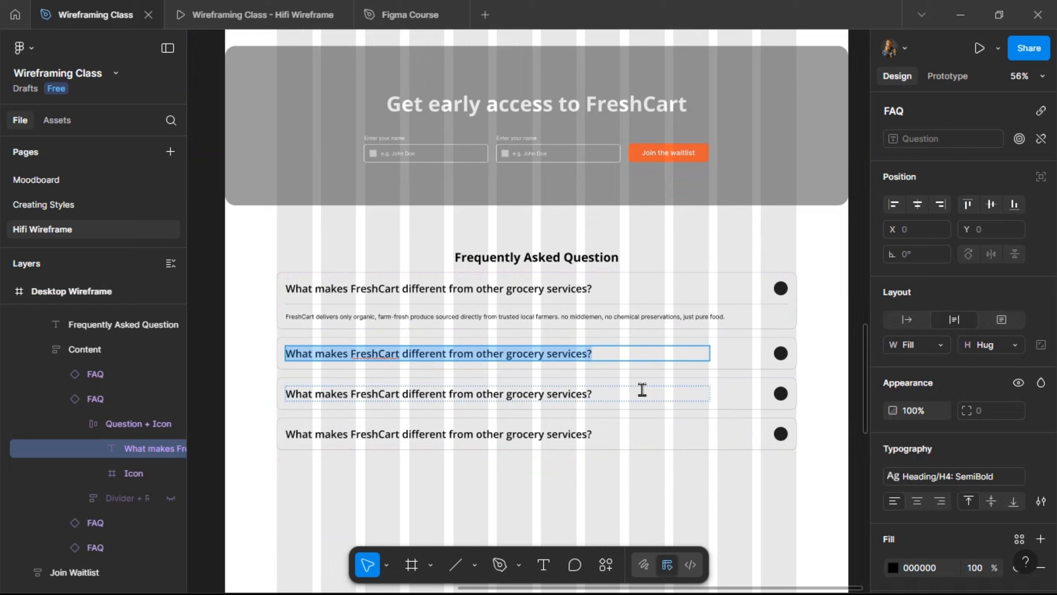
- Change the second FAQ question to 'How do I place an order on FreshCart?'
{"action": "left_click", "coordinate": [668, 392]}
{"action": "left_click", "coordinate": [398, 351]}
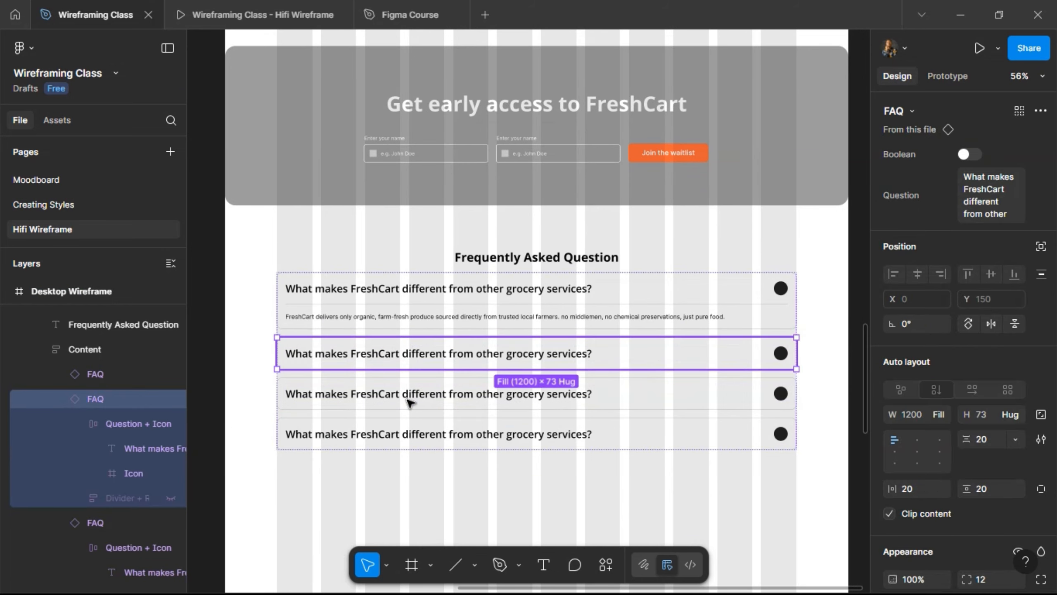
{"action": "left_click", "coordinate": [424, 394], "text": "shift"}
{"action": "left_click", "coordinate": [429, 436], "text": "shift"}
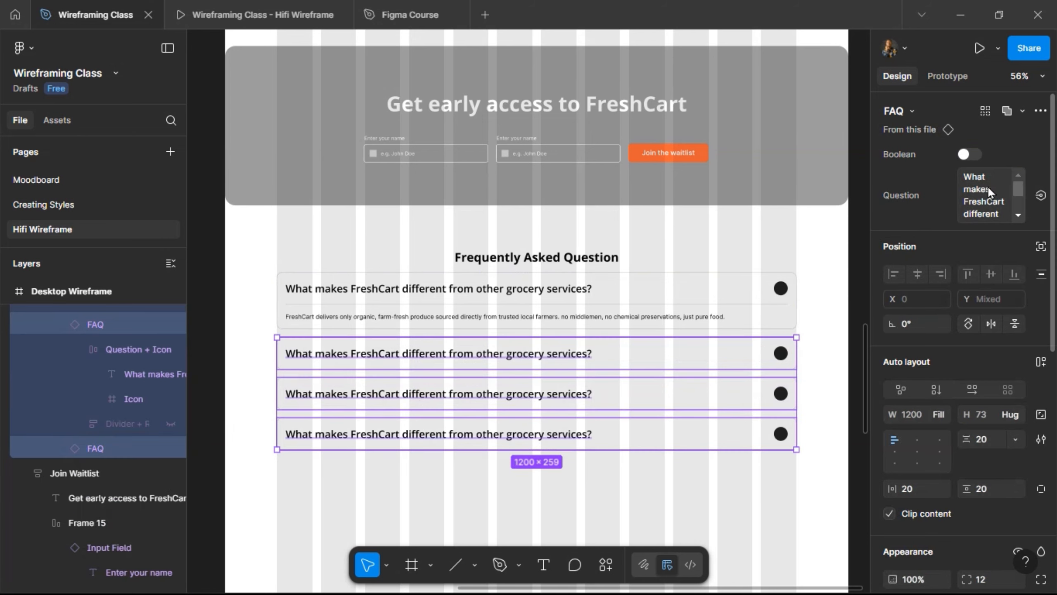
{"action": "left_click", "coordinate": [979, 200]}
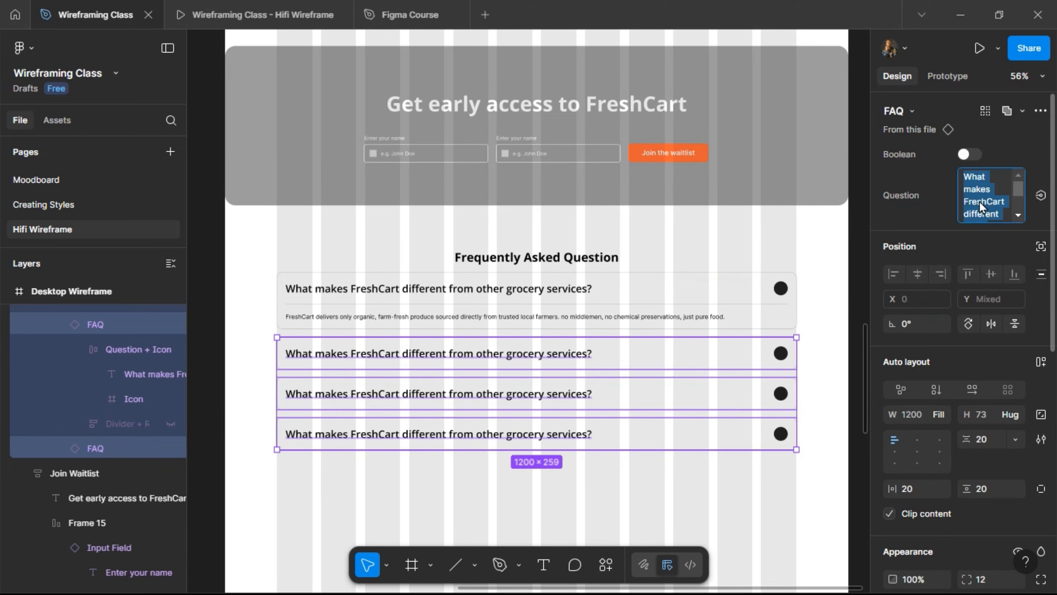
{"action": "left_click", "coordinate": [692, 356]}
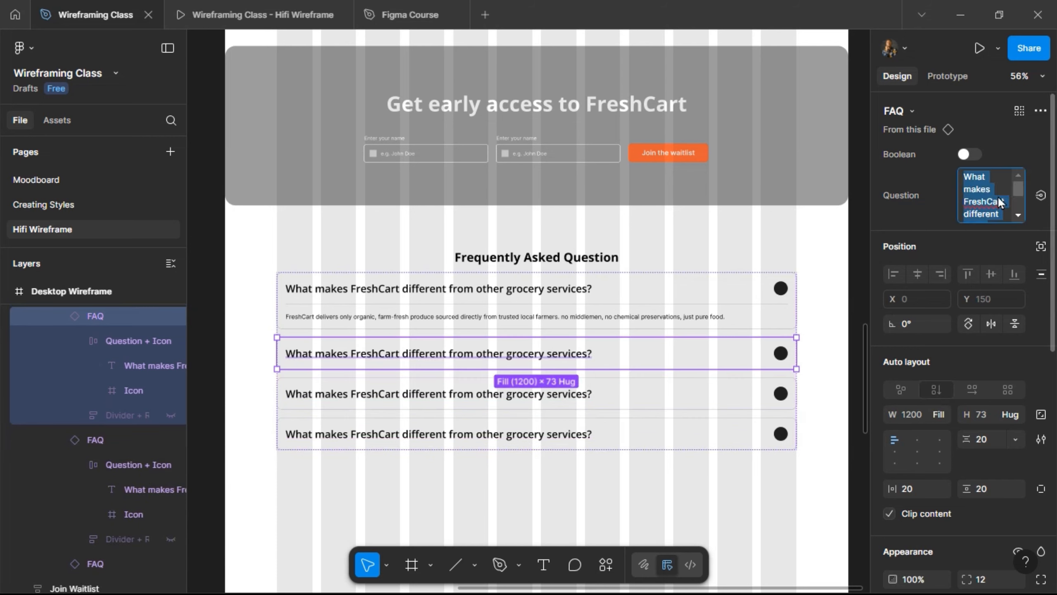
{"action": "type", "text": "How do I"}
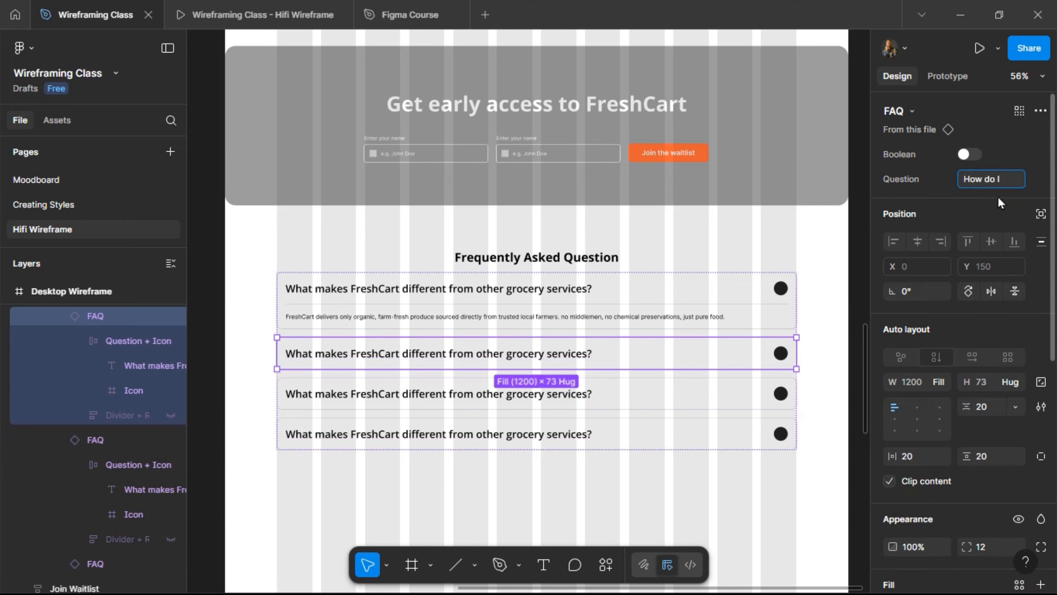
{"action": "type", "text": " place an"}
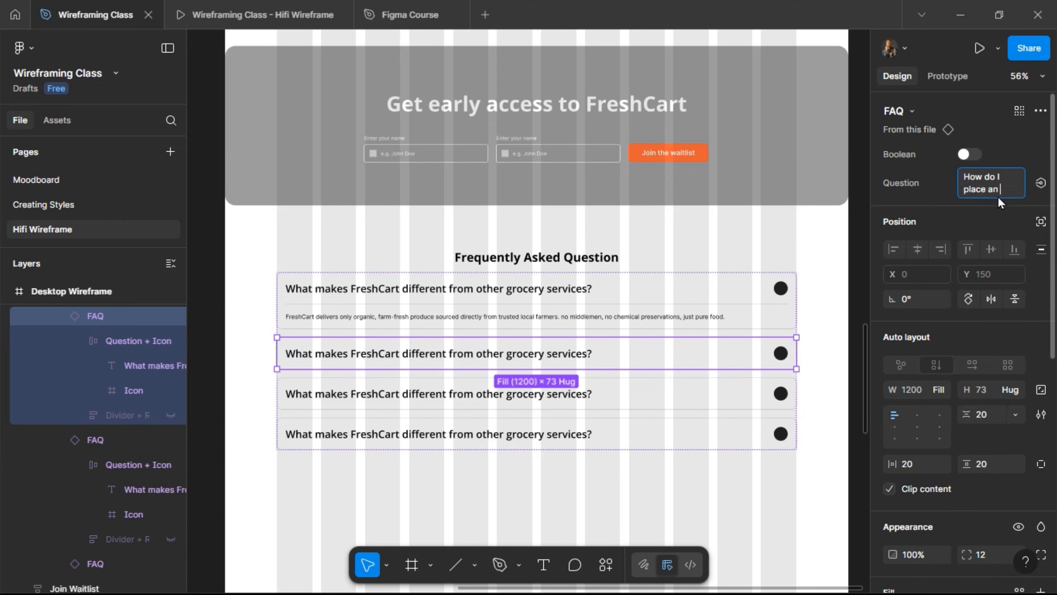
{"action": "type", "text": " order on"}
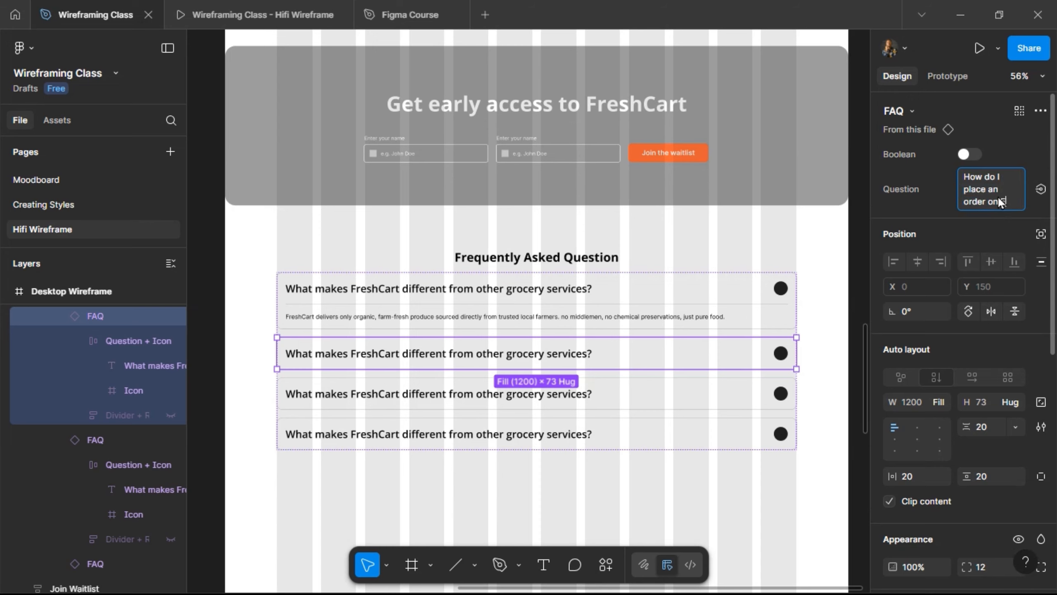
{"action": "type", "text": " Fresh"}
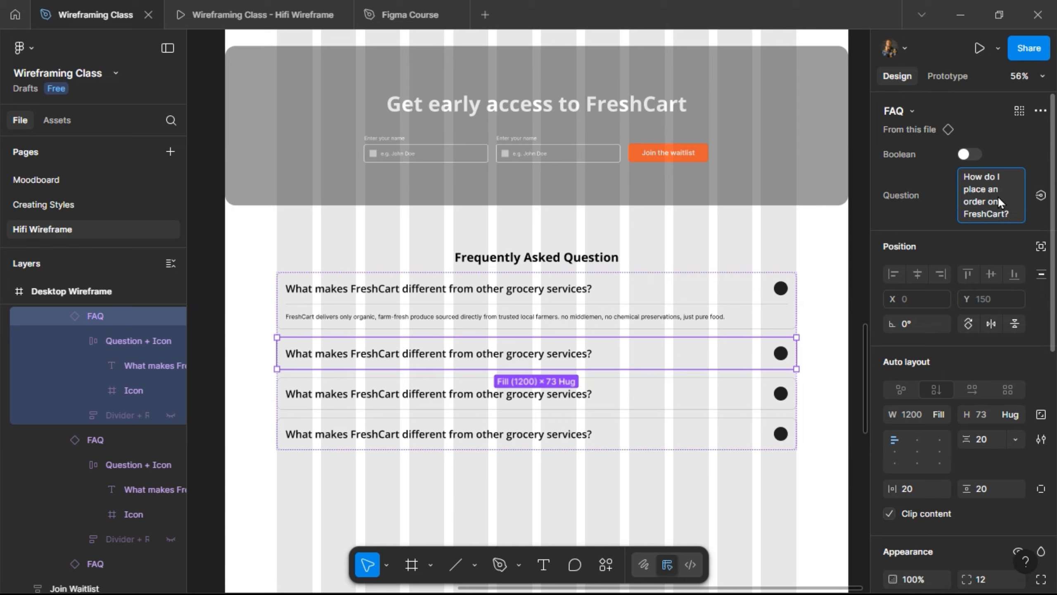
{"action": "type", "text": "Cart?"}
{"action": "key", "text": "Return"}
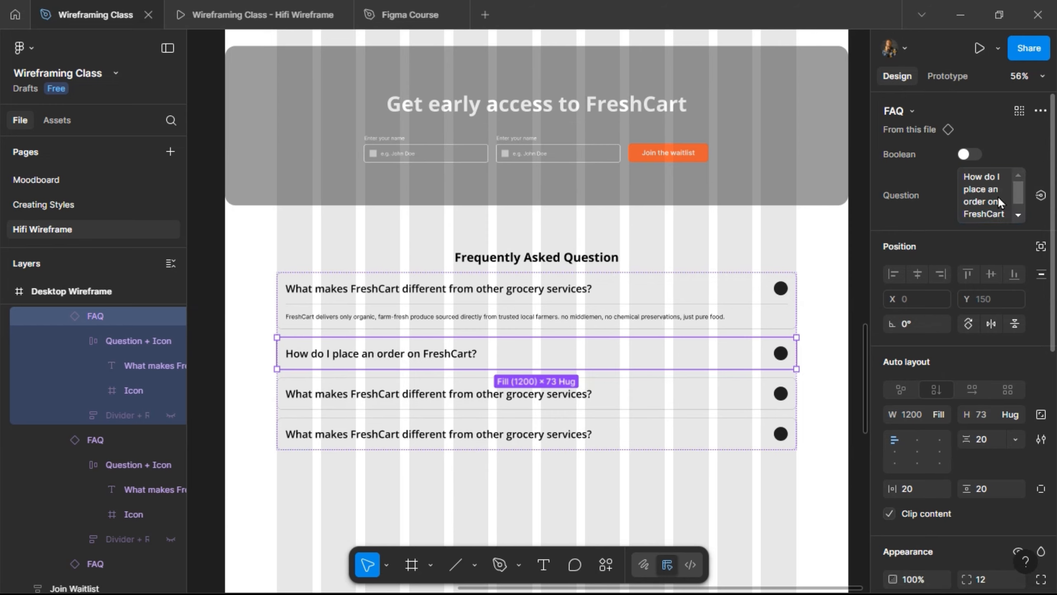
- Set the third and fourth questions to 'Do you deliver outside Lagos?' and 'Are your products truly organic?'
{"action": "key", "text": "Tab"}
{"action": "left_click", "coordinate": [983, 192]}
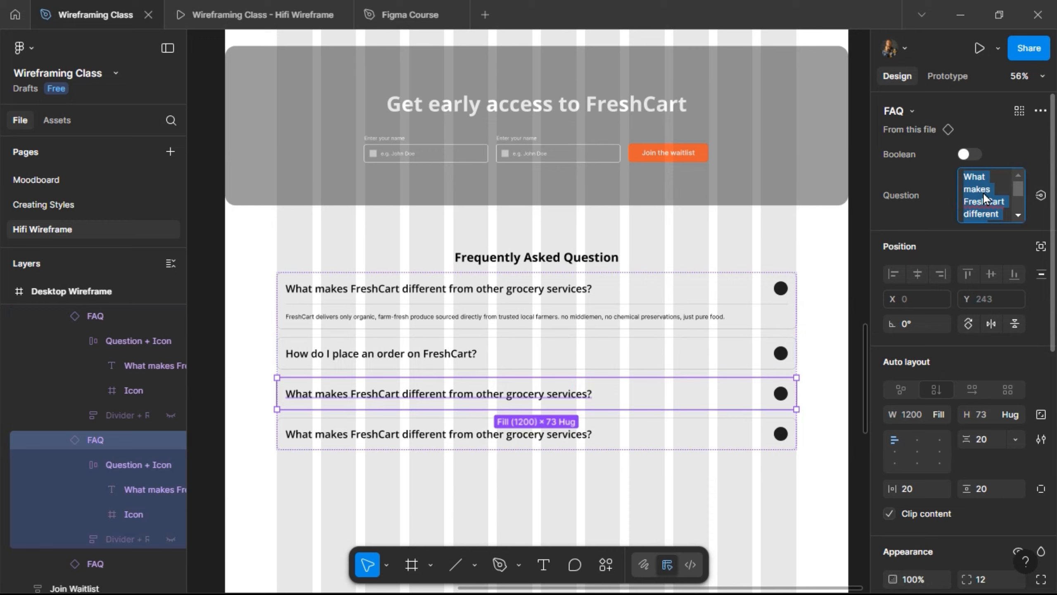
{"action": "type", "text": "Do yo"}
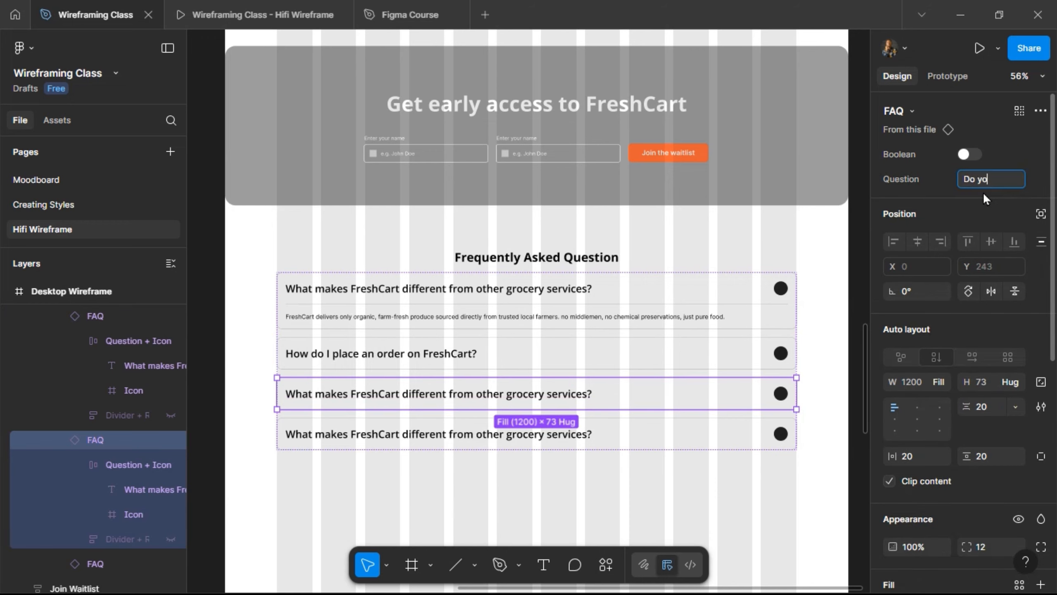
{"action": "type", "text": "u deliver"}
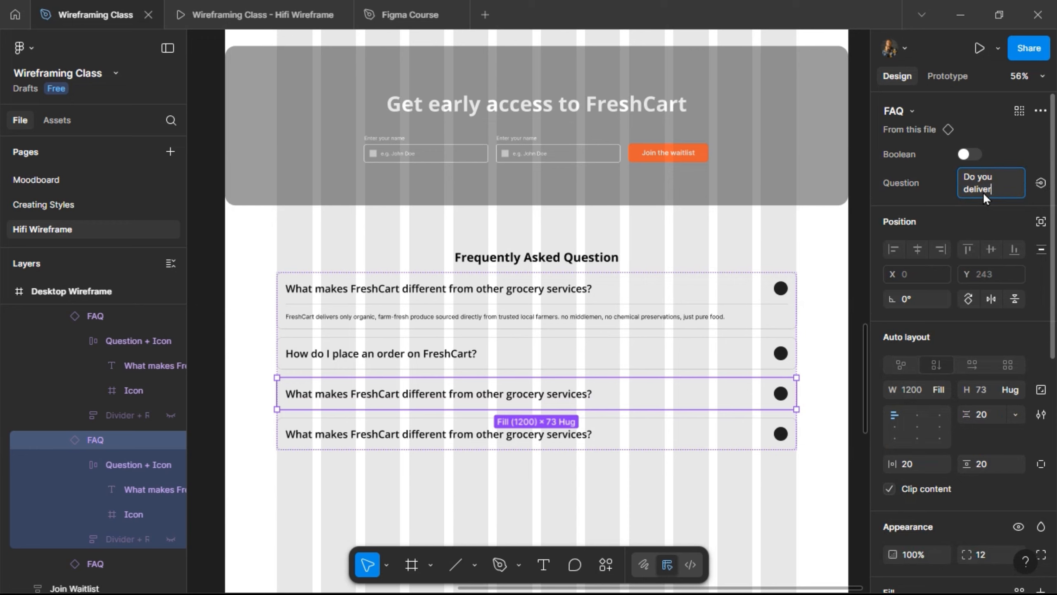
{"action": "type", "text": " outside La"}
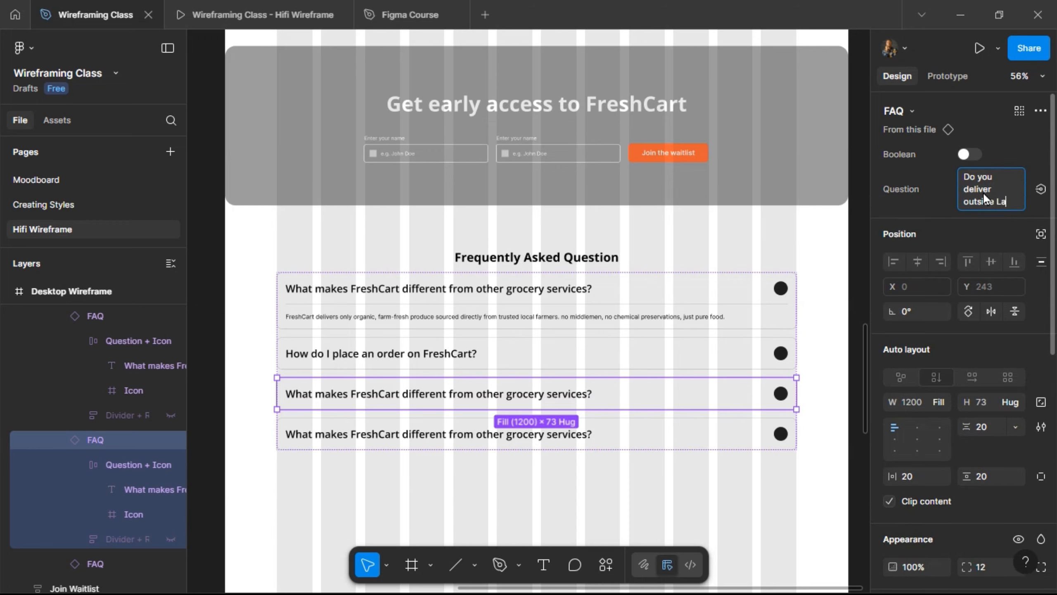
{"action": "type", "text": "gos"}
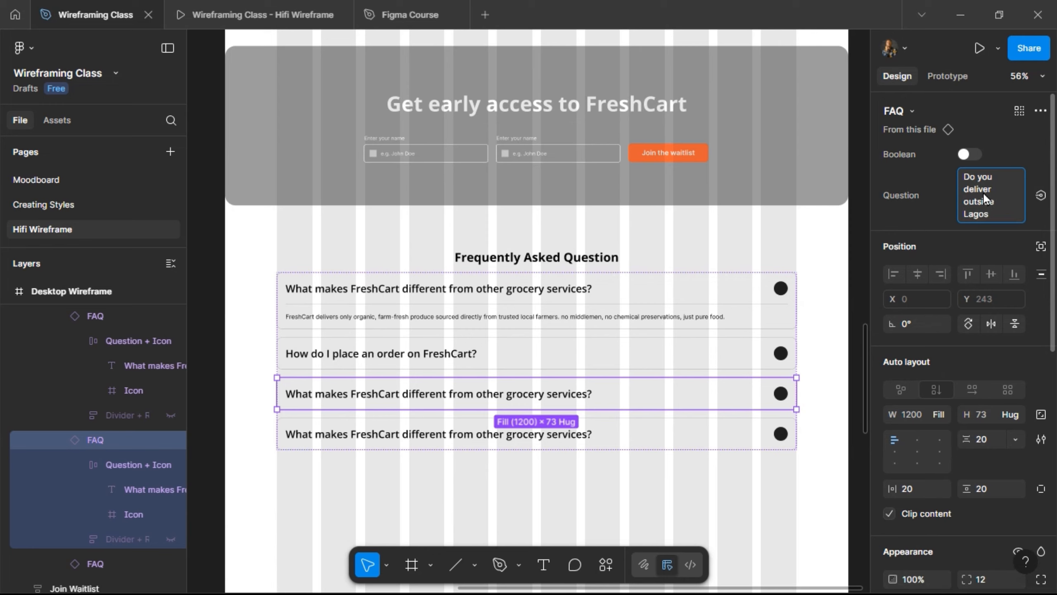
{"action": "type", "text": "?"}
{"action": "key", "text": "Tab"}
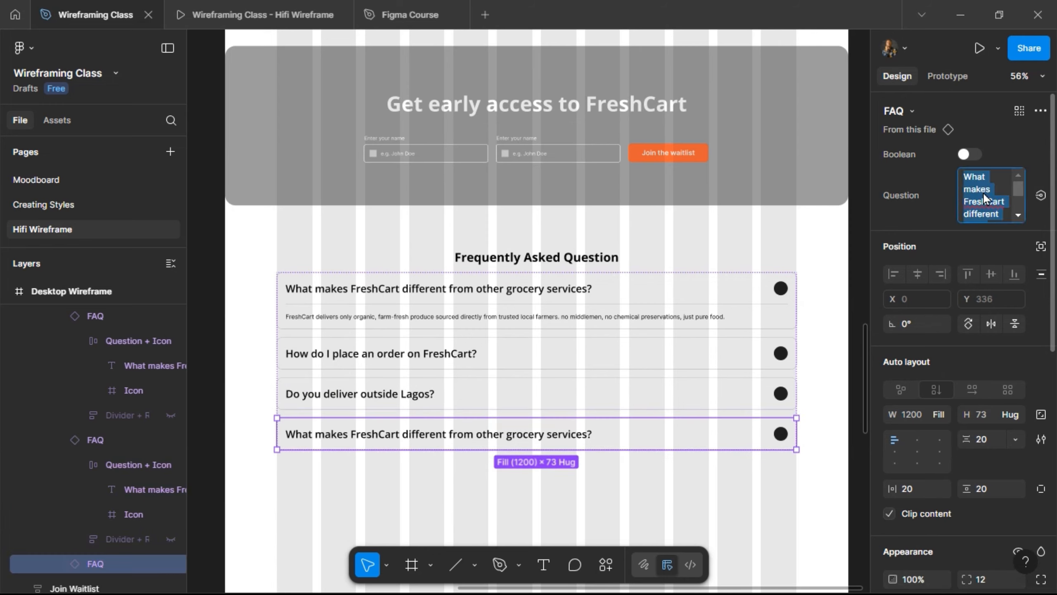
{"action": "type", "text": "Are you"}
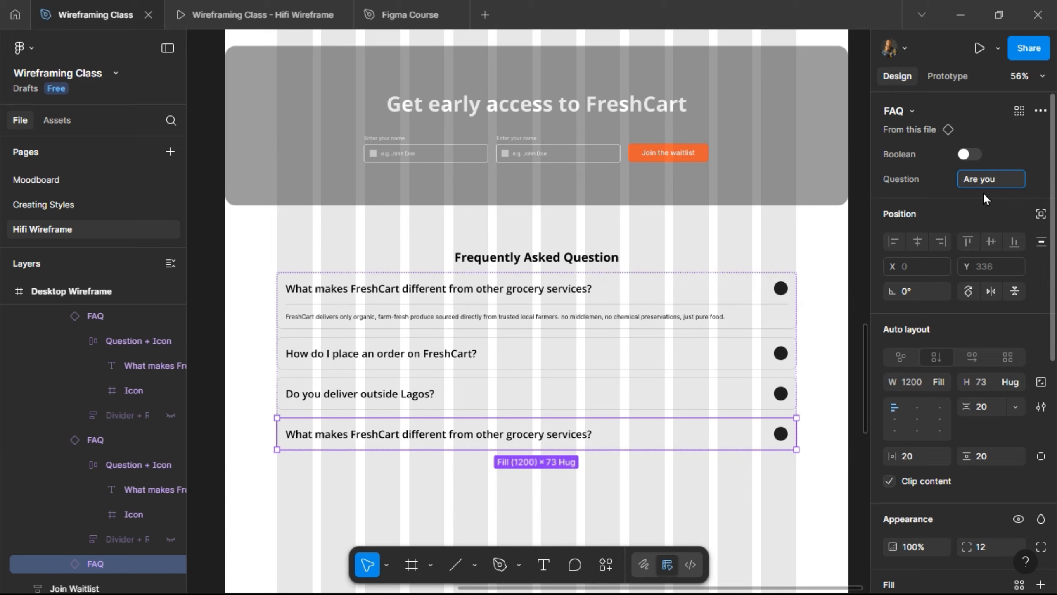
{"action": "type", "text": "r products"}
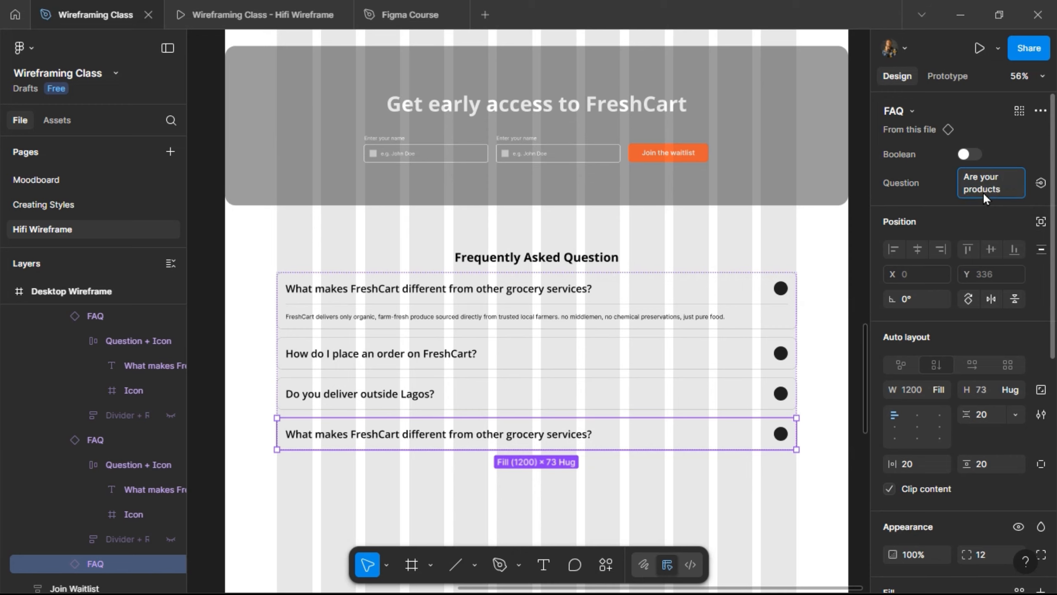
{"action": "type", "text": " truly organi"}
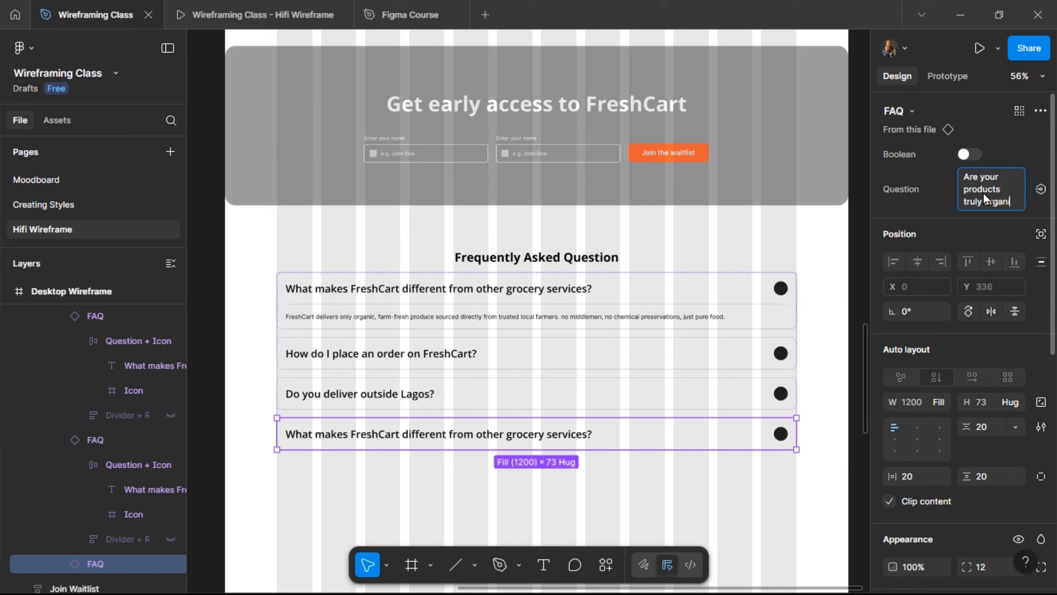
{"action": "type", "text": "c?"}
{"action": "key", "text": "Return"}
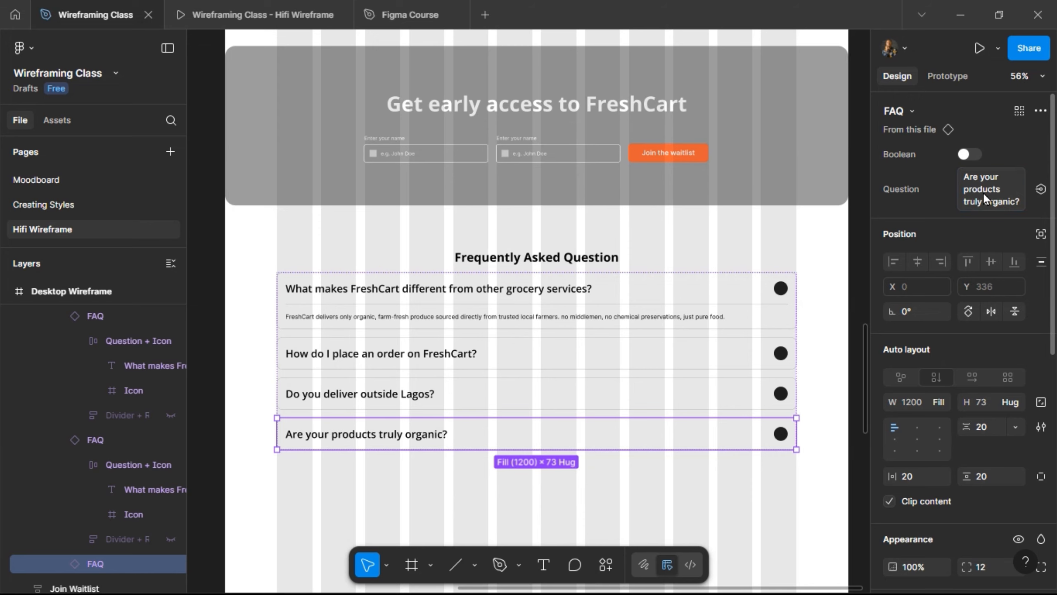
- Set the FAQ section's auto-layout spacing between heading and cards to 60
{"action": "left_click", "coordinate": [415, 236]}
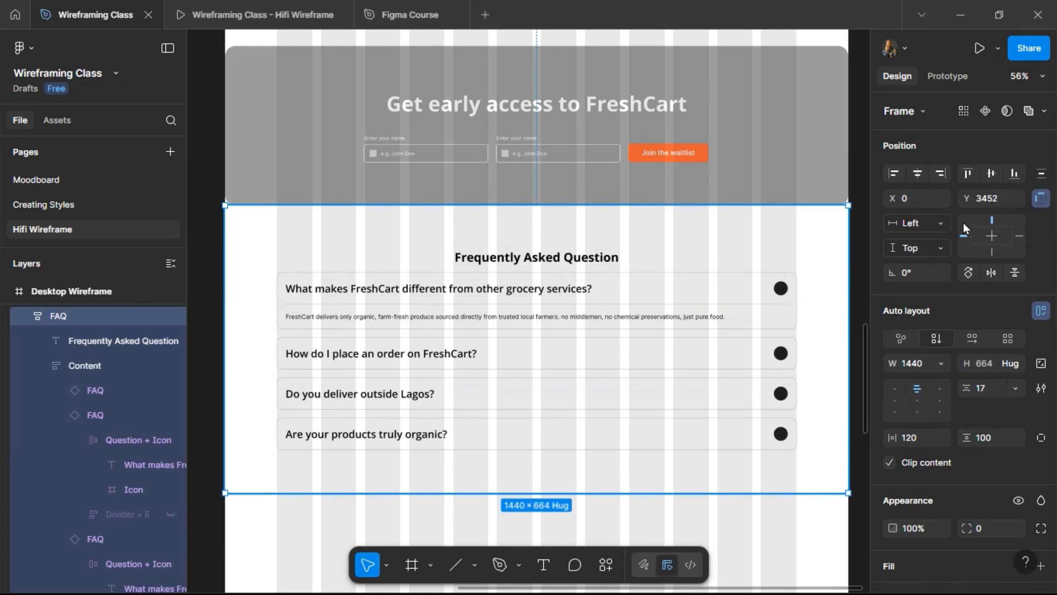
{"action": "left_click", "coordinate": [989, 387]}
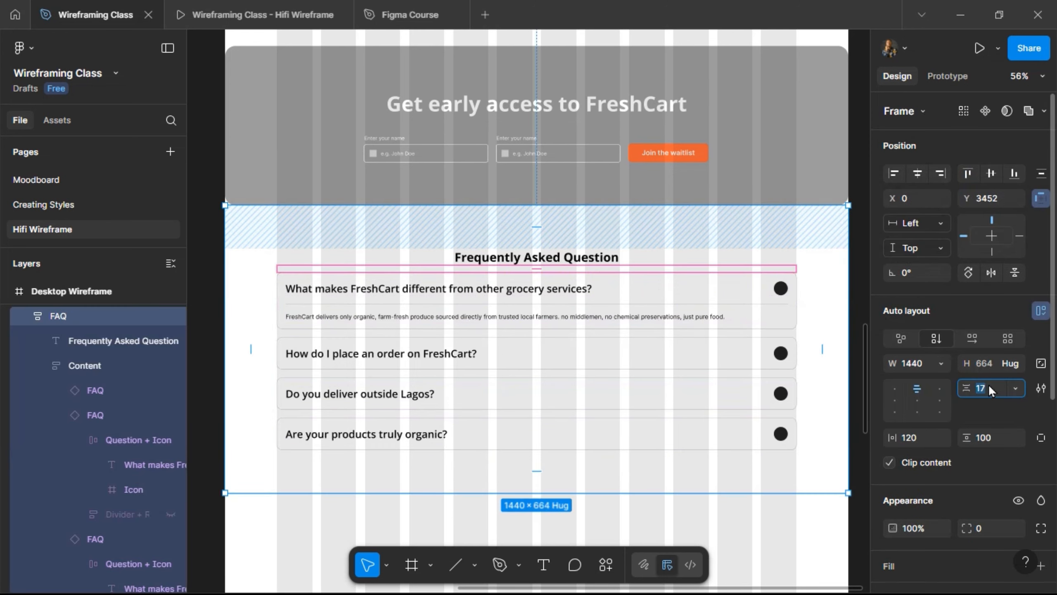
{"action": "type", "text": "60"}
{"action": "key", "text": "Return"}
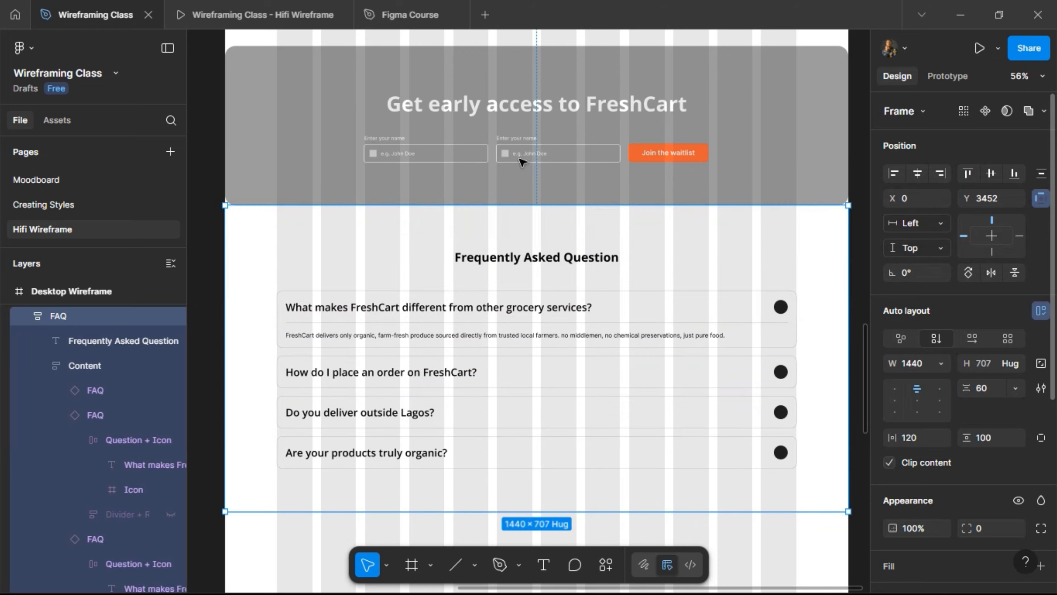
- Check the wider FAQ spacing in the prototype preview, then return to the design file
{"action": "left_click", "coordinate": [233, 6]}
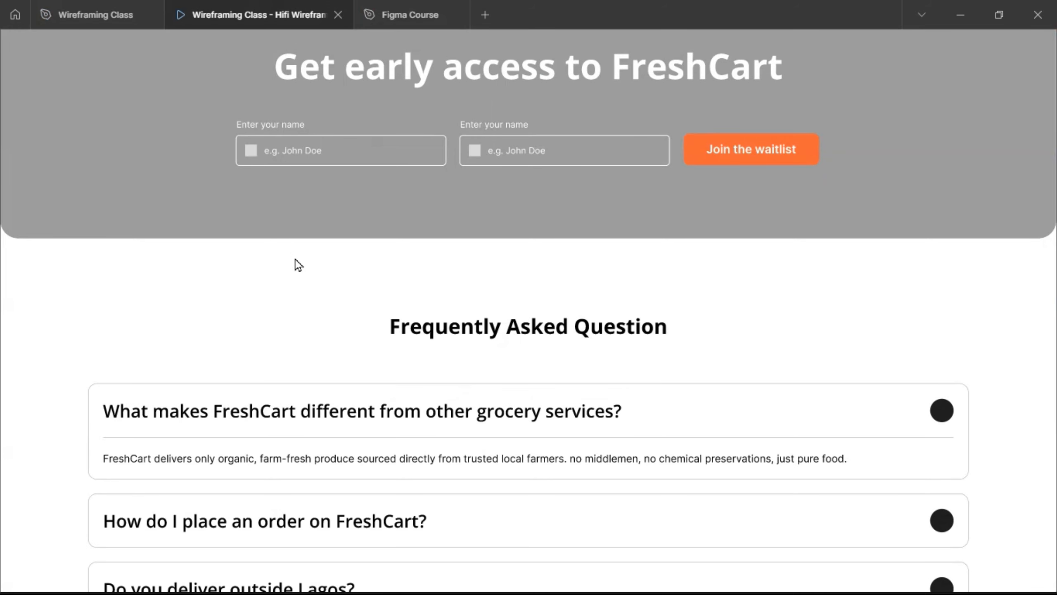
{"action": "scroll", "coordinate": [295, 261], "scroll_direction": "down", "scroll_amount": 5}
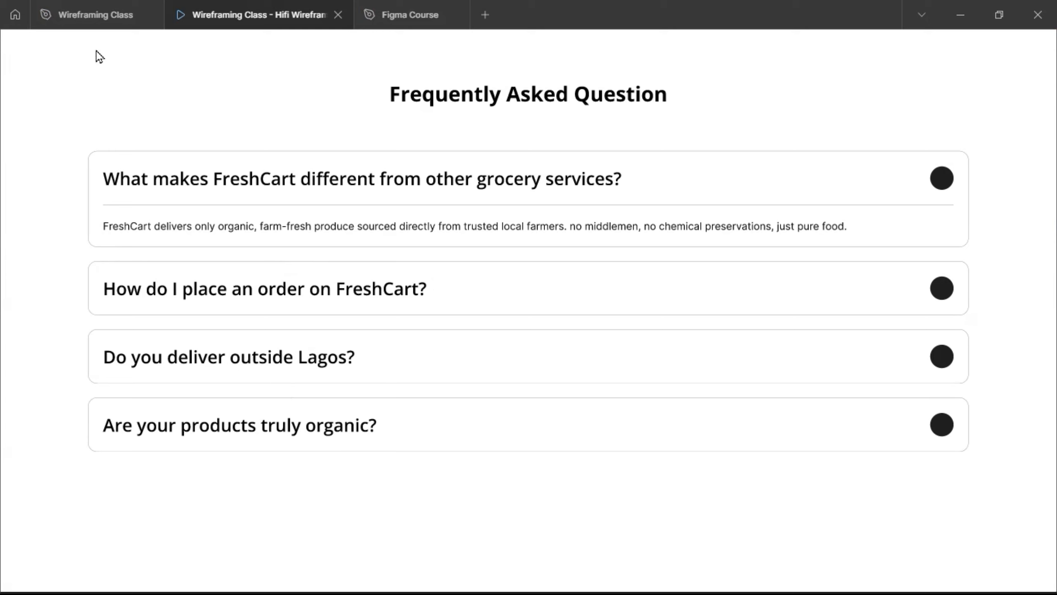
{"action": "left_click", "coordinate": [90, 17]}
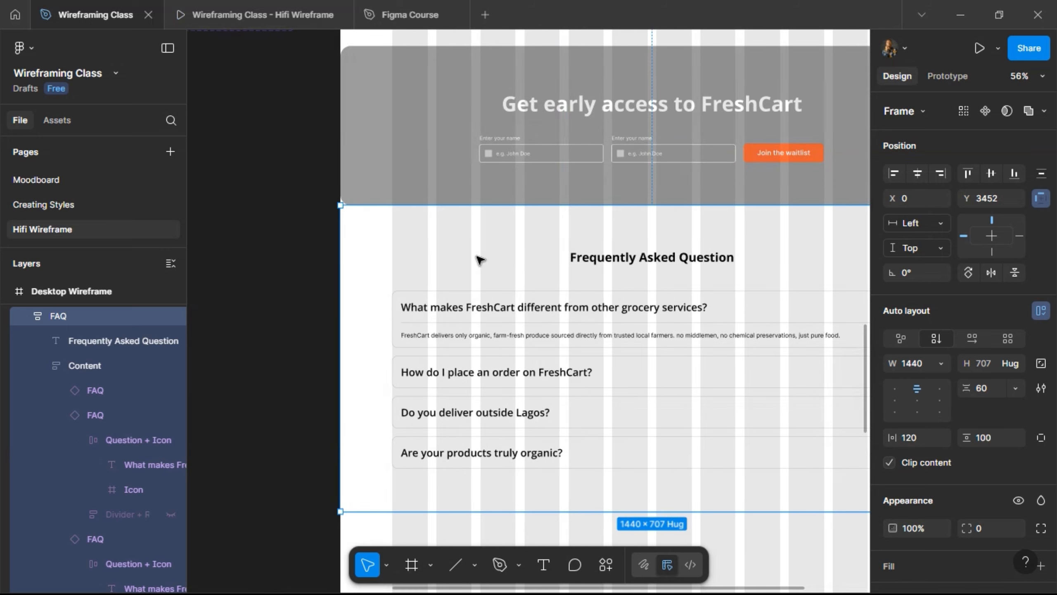
- Give both FAQ accordion variants a 1 px stroke and check it in the prototype
{"action": "scroll", "coordinate": [479, 260], "scroll_direction": "left", "scroll_amount": 8}
{"action": "scroll", "coordinate": [480, 261], "scroll_direction": "up", "scroll_amount": 4}
{"action": "scroll", "coordinate": [480, 260], "scroll_direction": "up", "scroll_amount": 4}
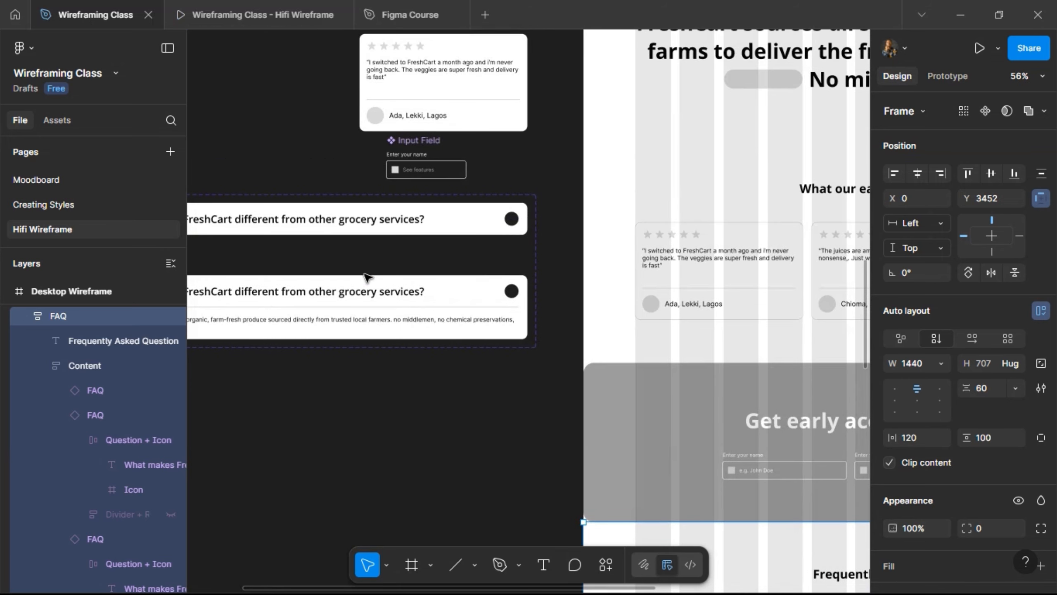
{"action": "left_click", "coordinate": [366, 279]}
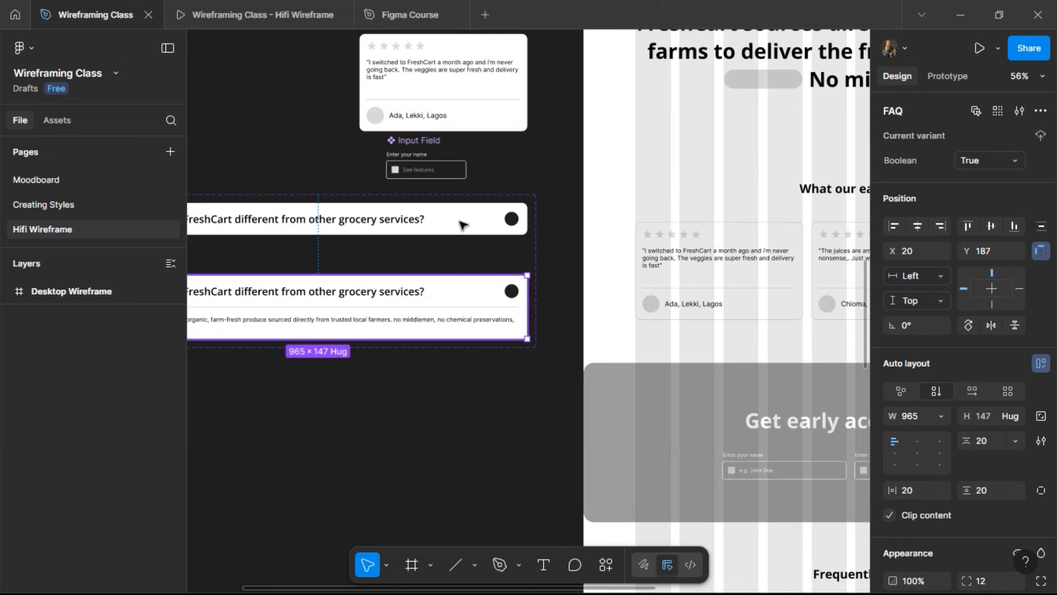
{"action": "left_click", "coordinate": [445, 228], "text": "shift"}
{"action": "scroll", "coordinate": [934, 486], "scroll_direction": "down", "scroll_amount": 10}
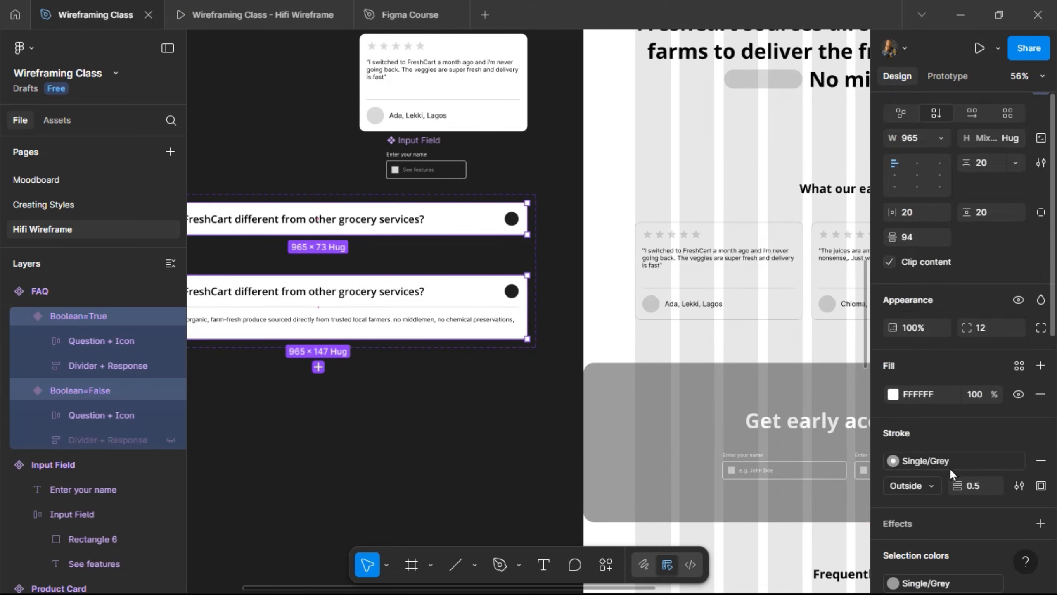
{"action": "left_click", "coordinate": [983, 413]}
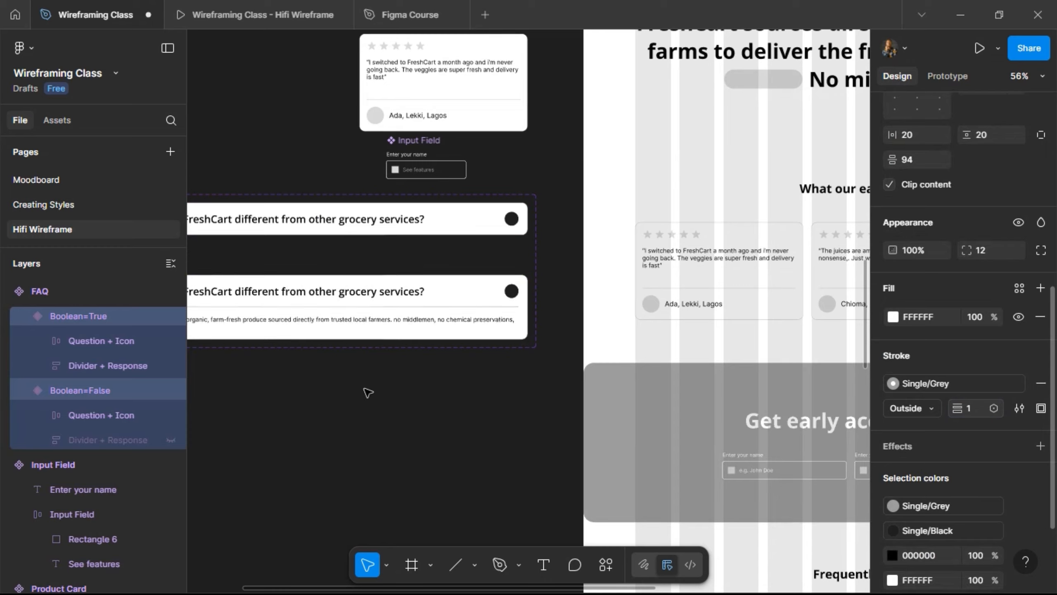
{"action": "left_click", "coordinate": [200, 13]}
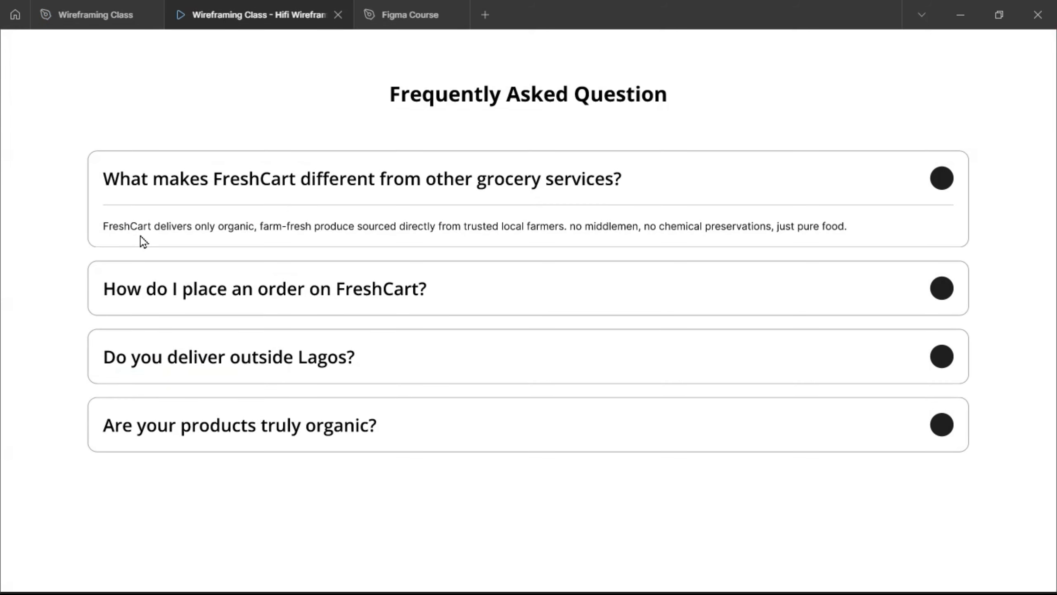
{"action": "left_click", "coordinate": [125, 14]}
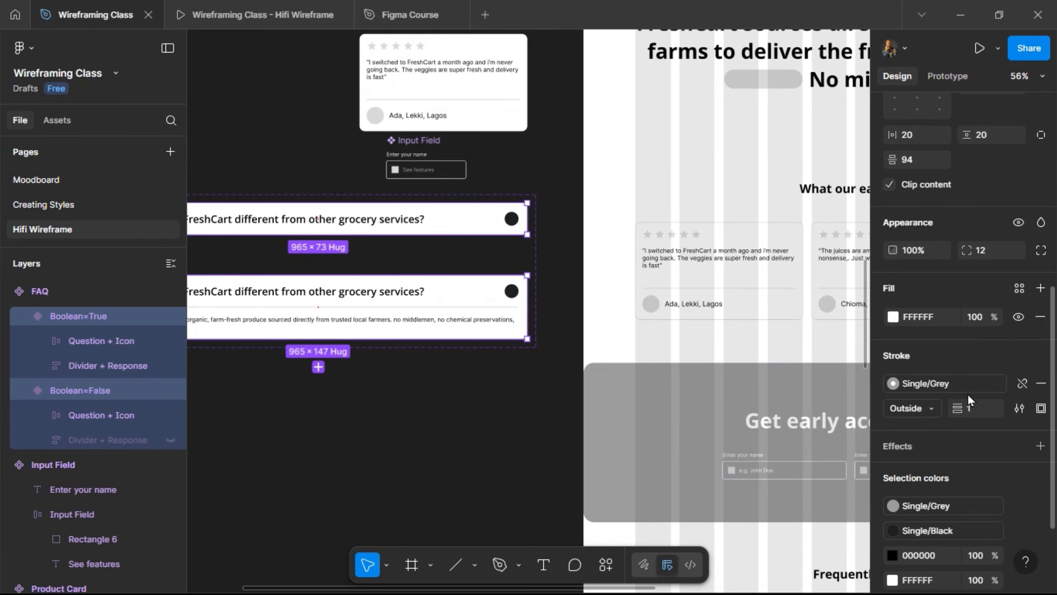
- Make the accordion outline Black and scroll through the page in the prototype
{"action": "left_click", "coordinate": [895, 383]}
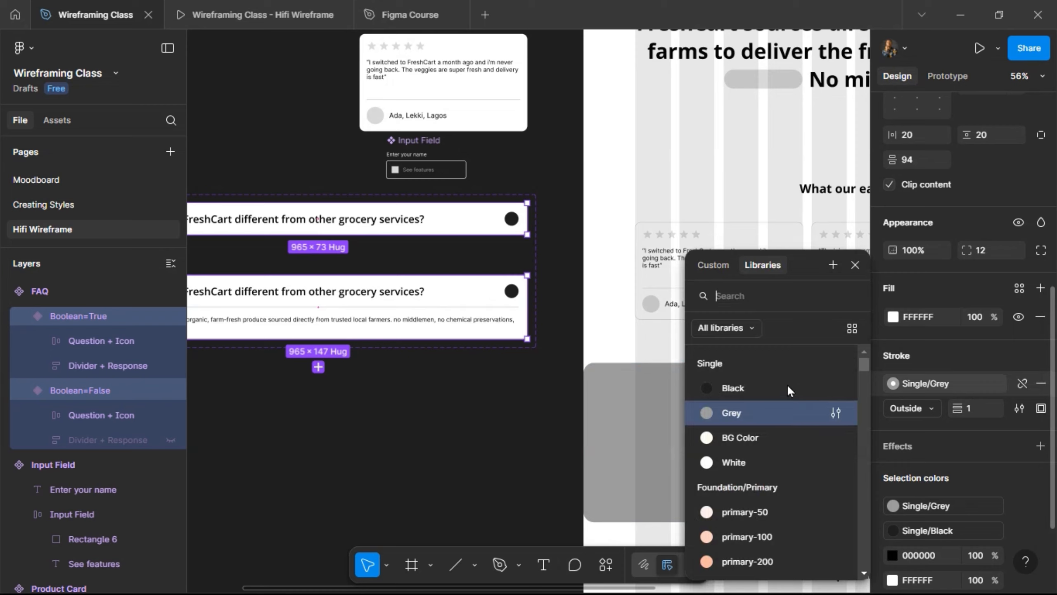
{"action": "left_click", "coordinate": [752, 383]}
{"action": "left_click", "coordinate": [208, 8]}
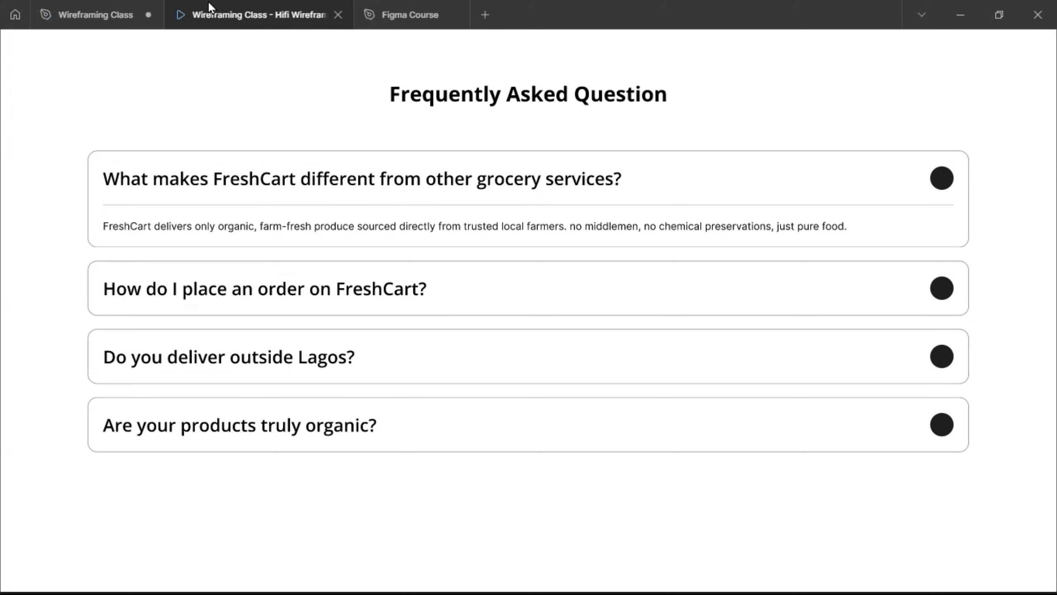
{"action": "scroll", "coordinate": [330, 309], "scroll_direction": "up", "scroll_amount": 2}
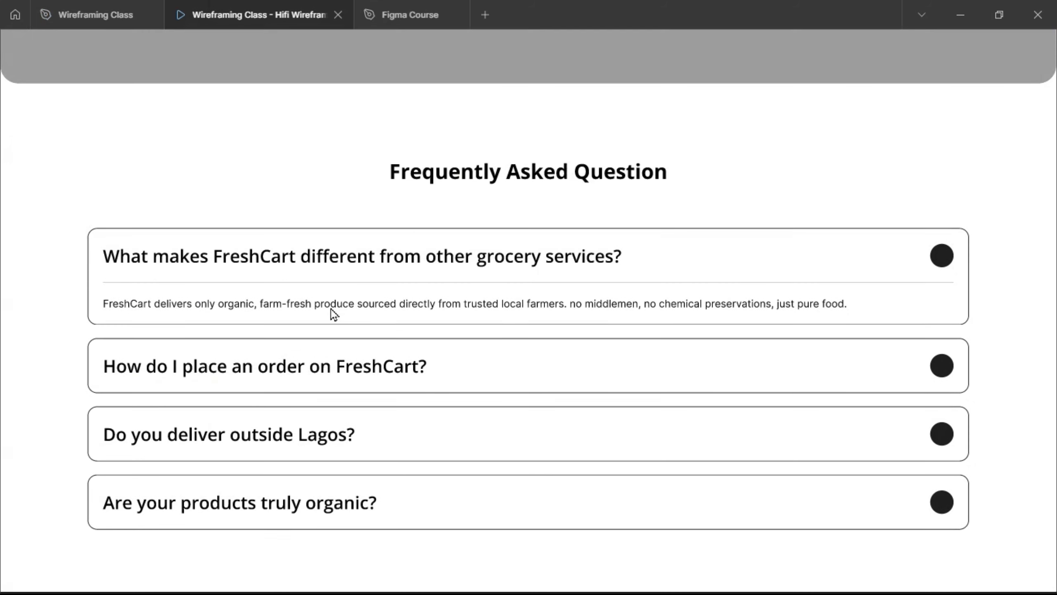
{"action": "scroll", "coordinate": [331, 309], "scroll_direction": "up", "scroll_amount": 20}
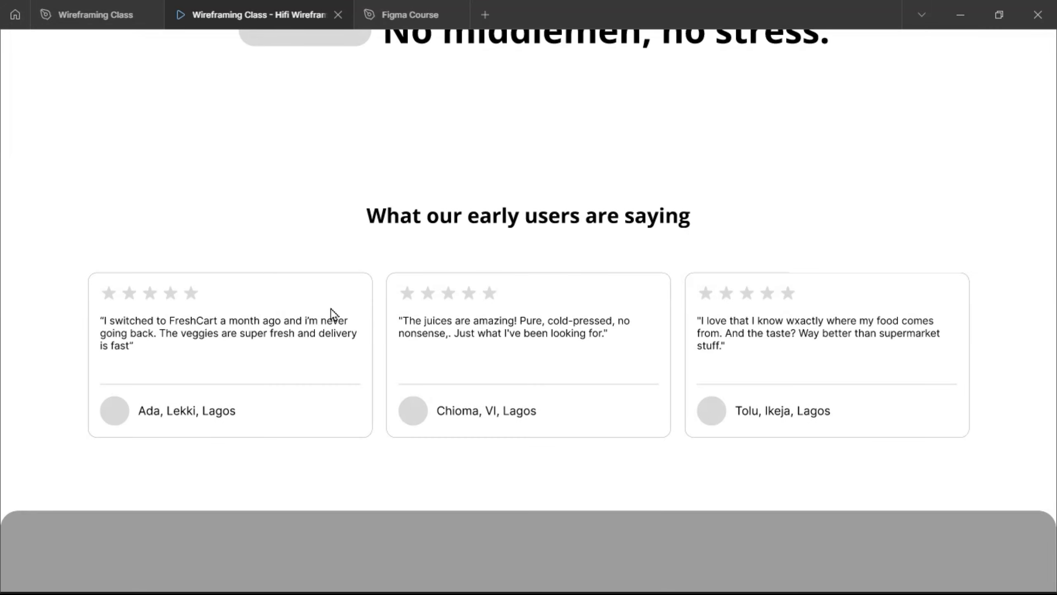
{"action": "scroll", "coordinate": [331, 309], "scroll_direction": "up", "scroll_amount": 20}
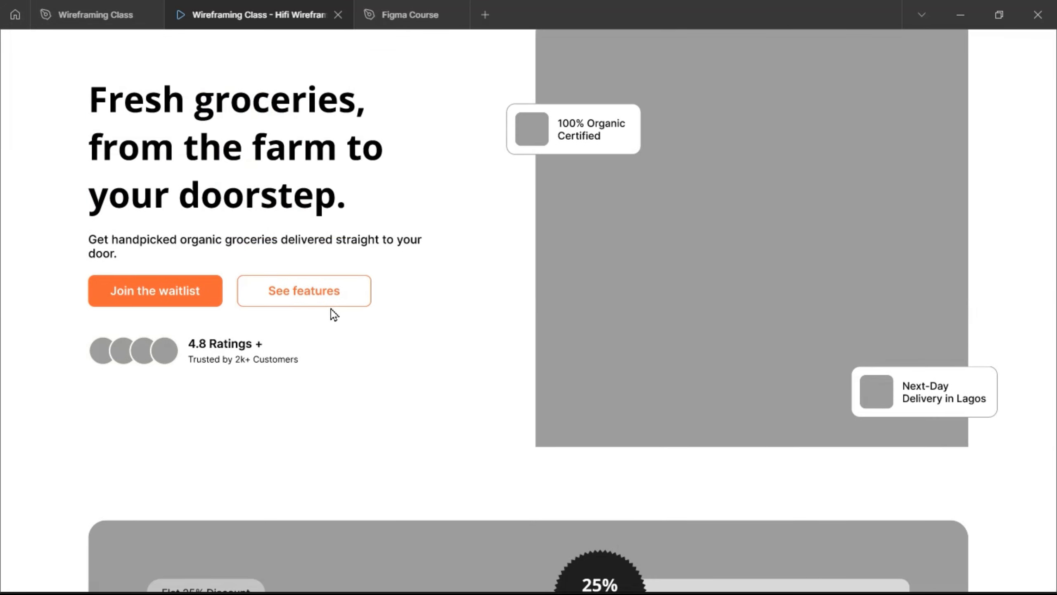
{"action": "scroll", "coordinate": [330, 309], "scroll_direction": "down", "scroll_amount": 20}
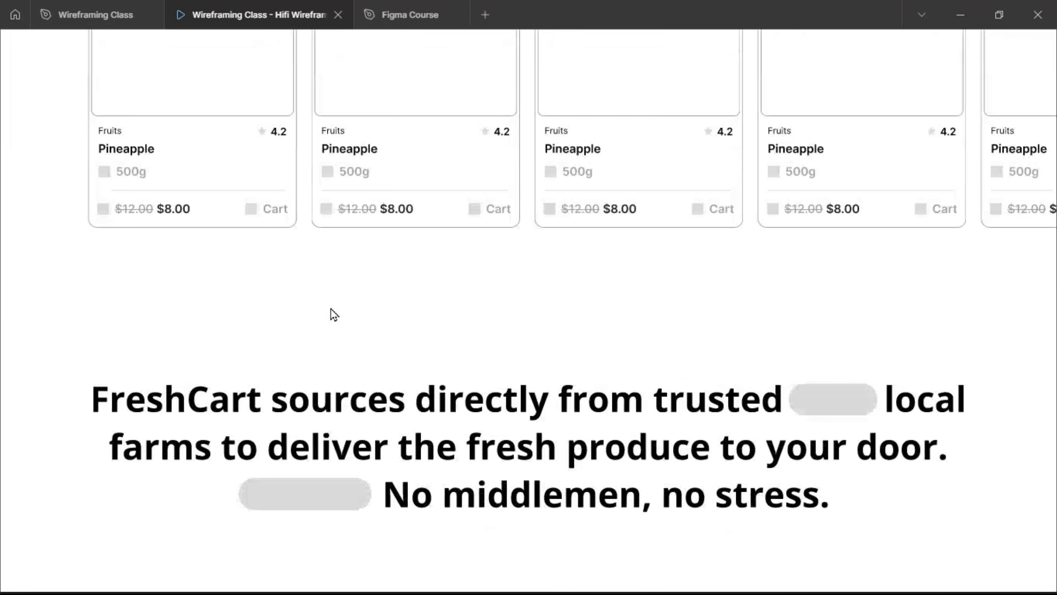
{"action": "scroll", "coordinate": [330, 309], "scroll_direction": "down", "scroll_amount": 10}
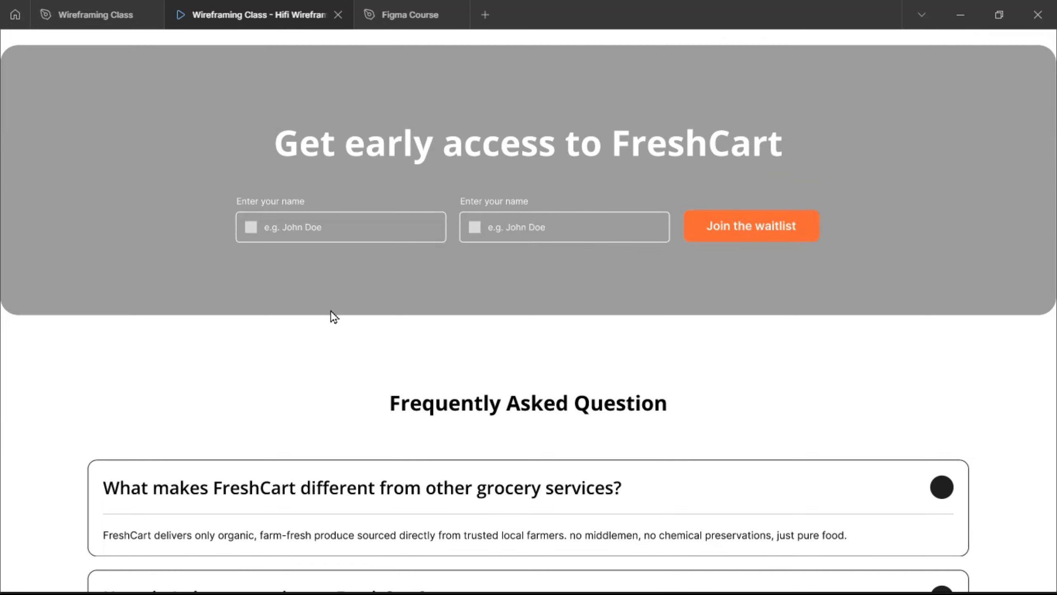